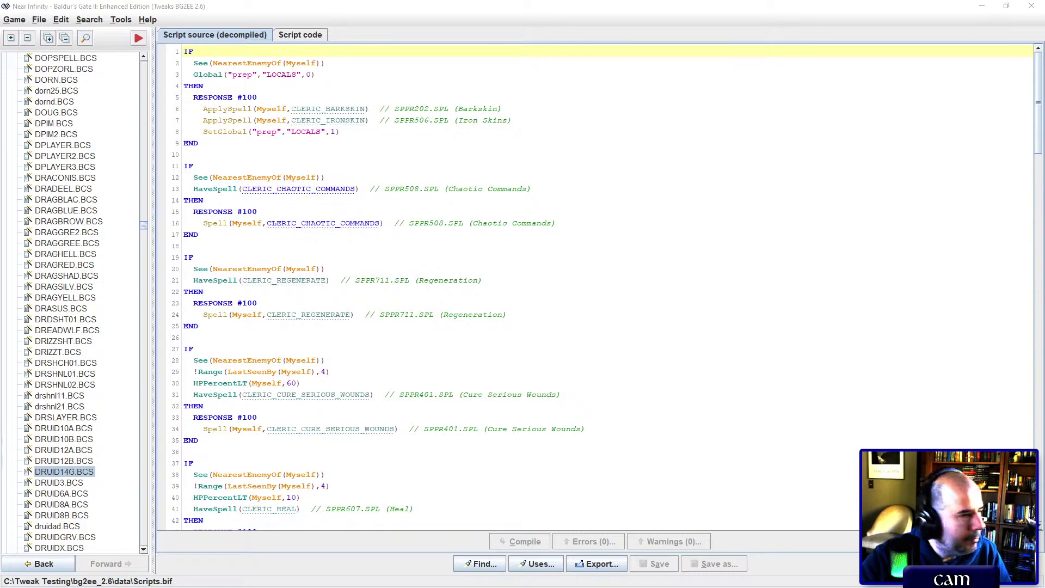
Step: Switch to the browser, open the Lunar Shards submission from the forum's item catalog, and review its statistics, art direction and notes
{"action": "key", "text": "alt+Tab"}
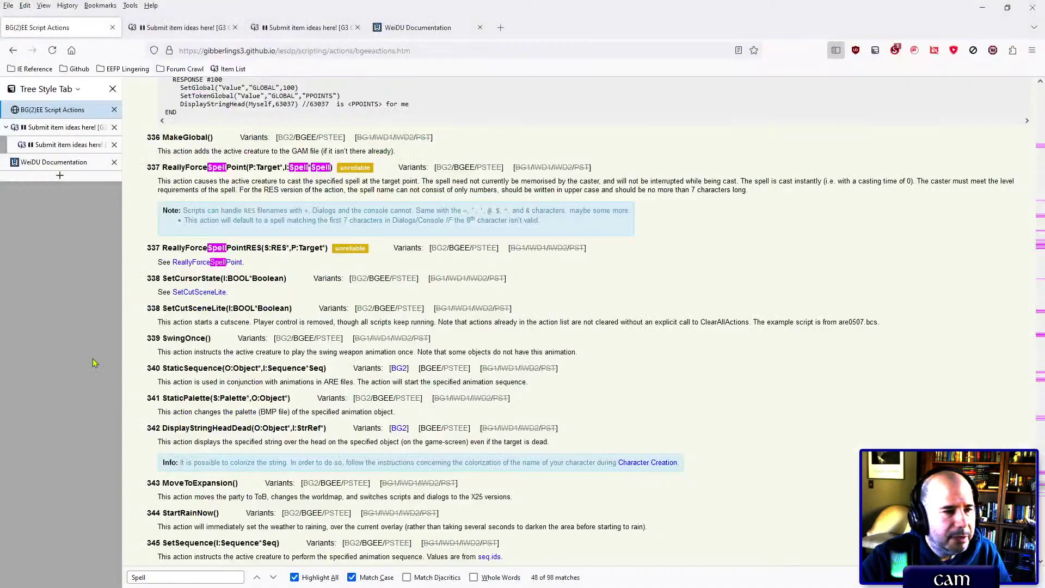
{"action": "left_click", "coordinate": [68, 130]}
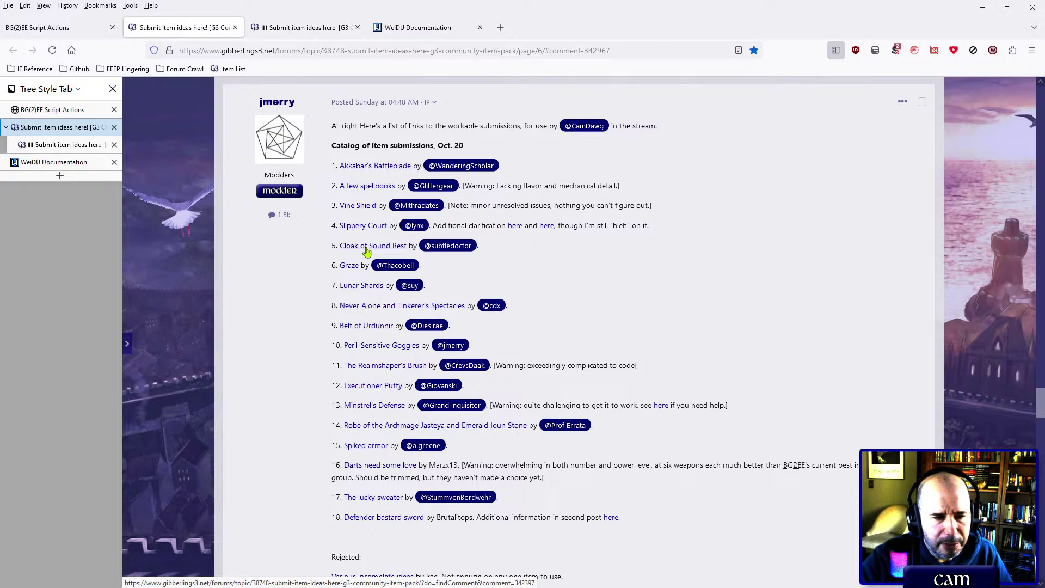
{"action": "middle_click", "coordinate": [360, 285]}
{"action": "middle_click", "coordinate": [76, 145]}
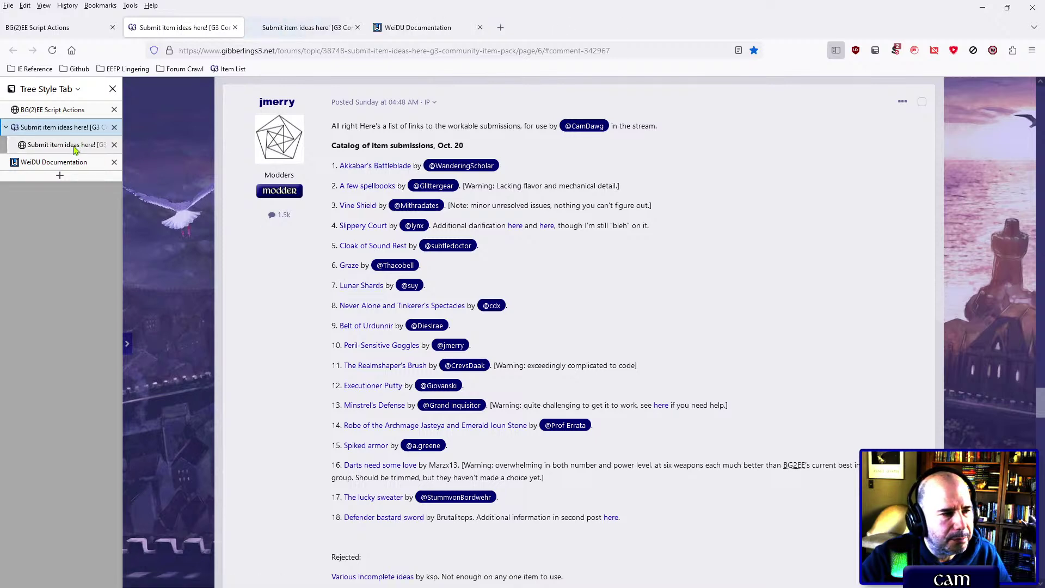
{"action": "left_click", "coordinate": [76, 145]}
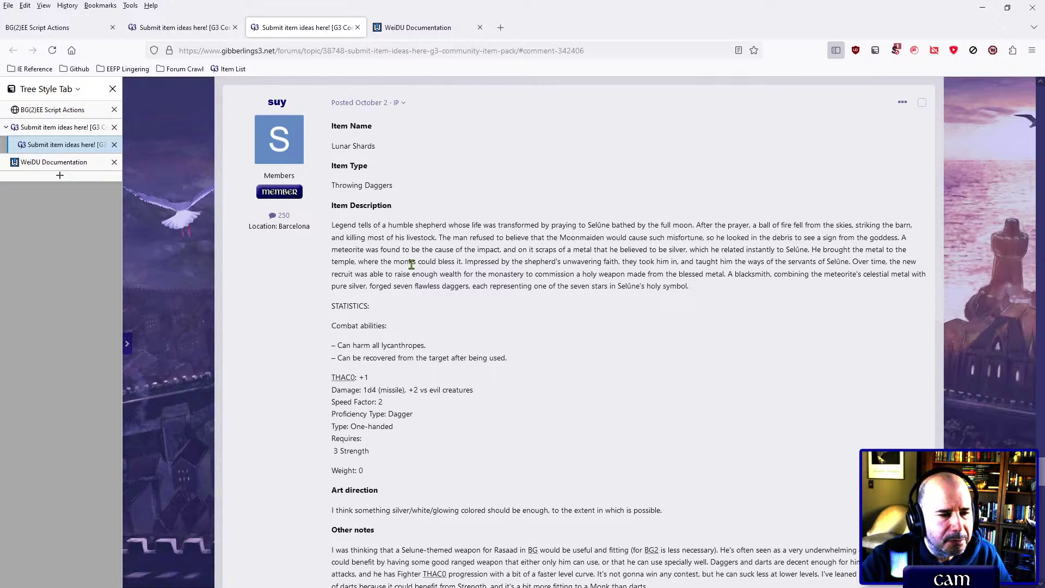
{"action": "left_click", "coordinate": [68, 129]}
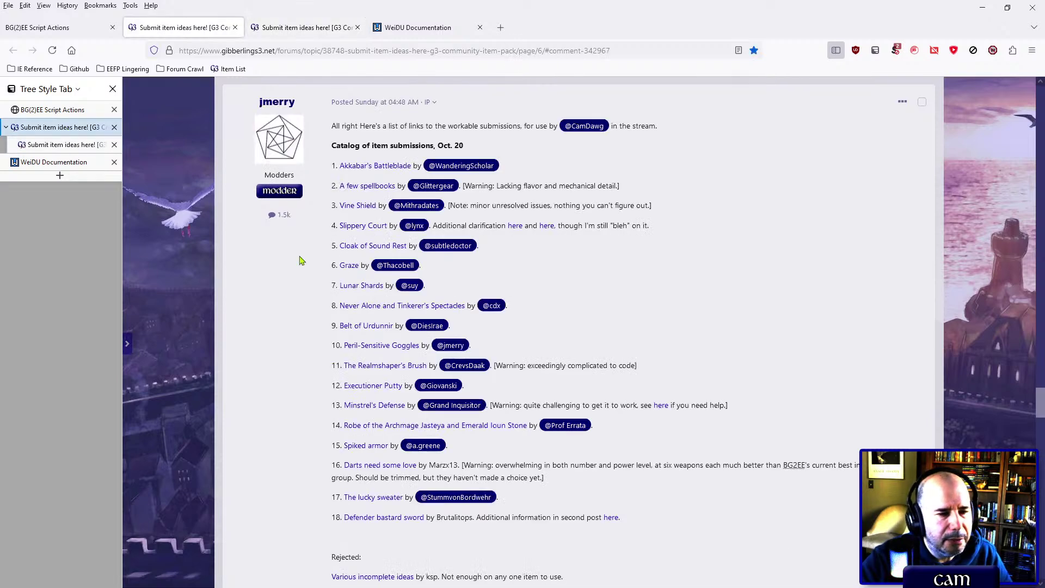
{"action": "left_click", "coordinate": [60, 145]}
{"action": "scroll", "coordinate": [517, 298], "scroll_direction": "down", "scroll_amount": 7}
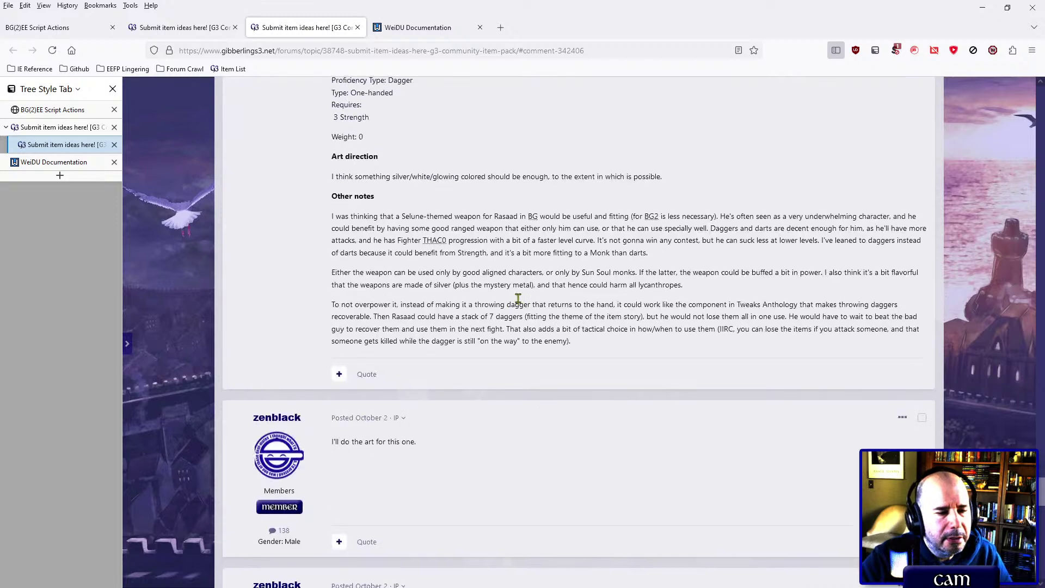
{"action": "scroll", "coordinate": [518, 303], "scroll_direction": "up", "scroll_amount": 3}
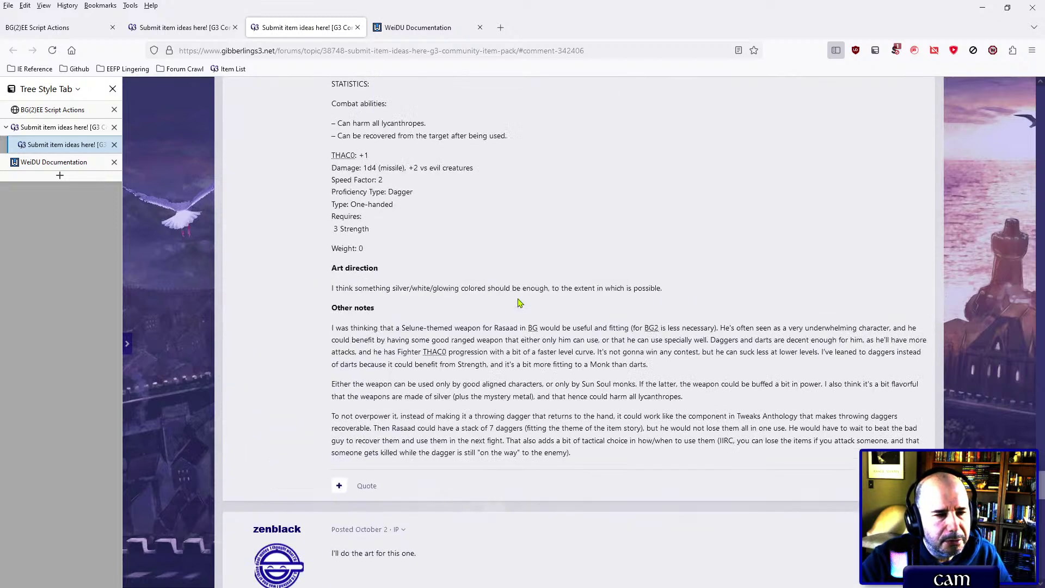
{"action": "scroll", "coordinate": [518, 303], "scroll_direction": "up", "scroll_amount": 3}
{"action": "scroll", "coordinate": [520, 303], "scroll_direction": "up", "scroll_amount": 1}
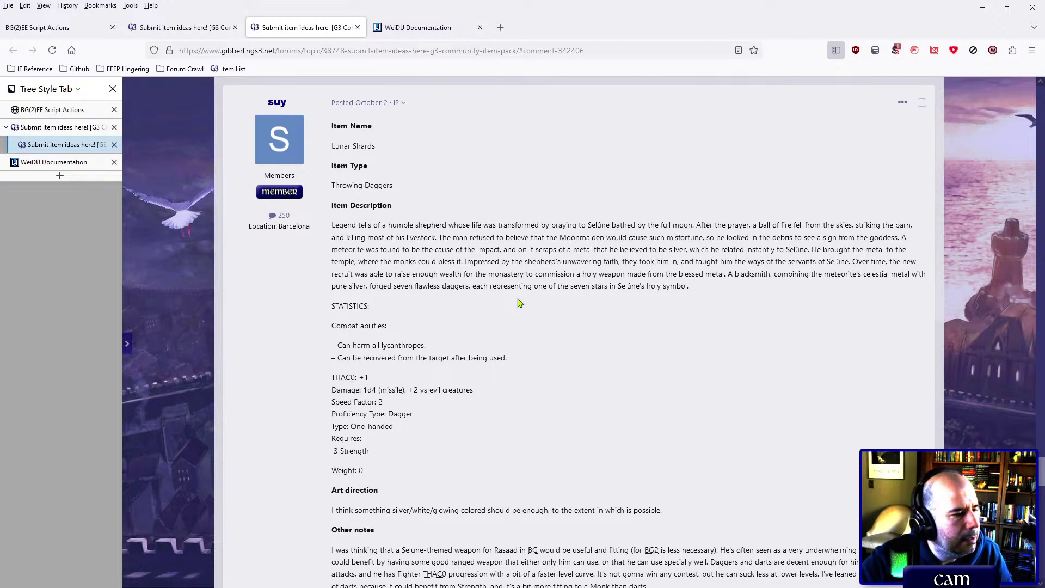
Step: Switch to Near Infinity, collapse the BCS scripts, and open DAGG05.ITM (Throwing Dagger) from the ITM resources with the resource tree widened
{"action": "key", "text": "alt+Tab"}
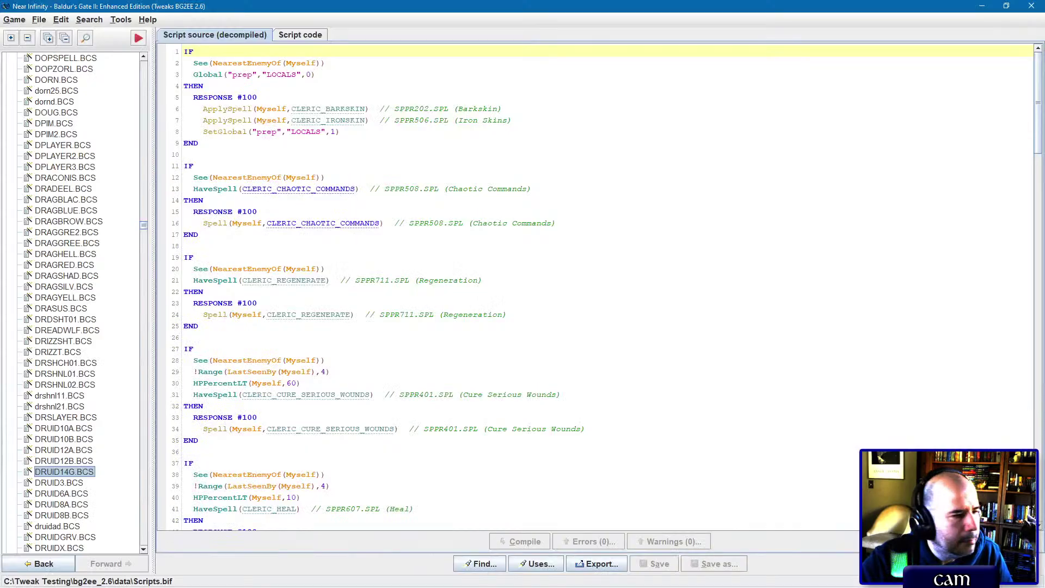
{"action": "left_click", "coordinate": [80, 212]}
{"action": "key", "text": "Home"}
{"action": "key", "text": "Left"}
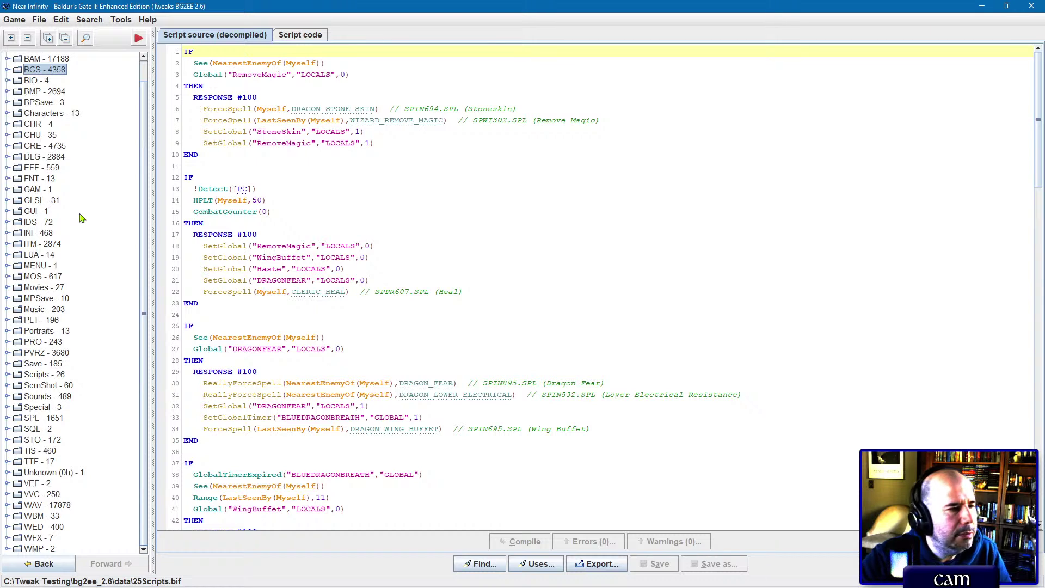
{"action": "left_click", "coordinate": [37, 246]}
{"action": "key", "text": "Right"}
{"action": "key", "text": "d"}
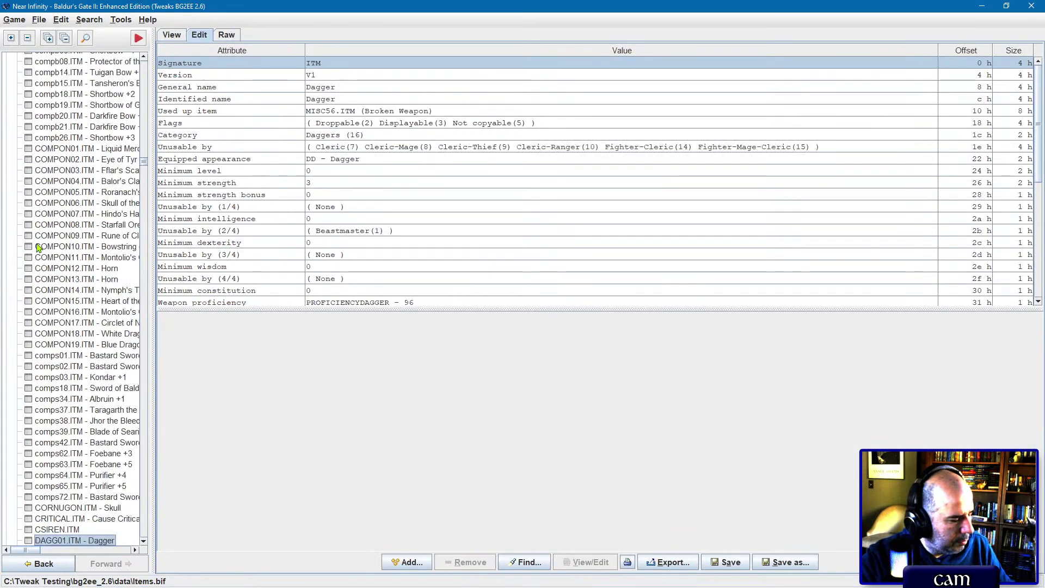
{"action": "scroll", "coordinate": [38, 248], "scroll_direction": "down", "scroll_amount": 8}
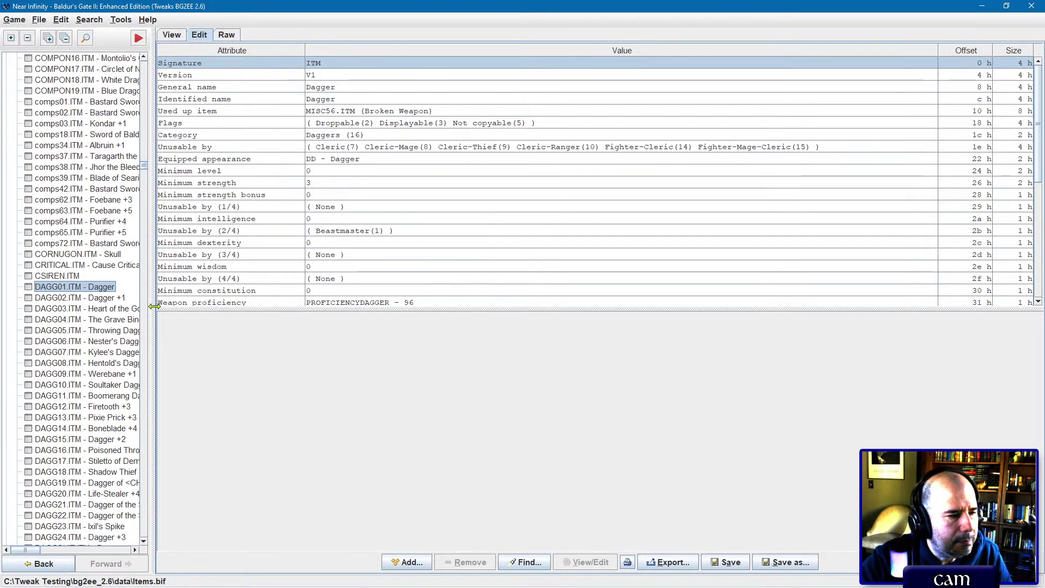
{"action": "left_click_drag", "start_coordinate": [154, 306], "coordinate": [243, 305]}
{"action": "left_click", "coordinate": [92, 330]}
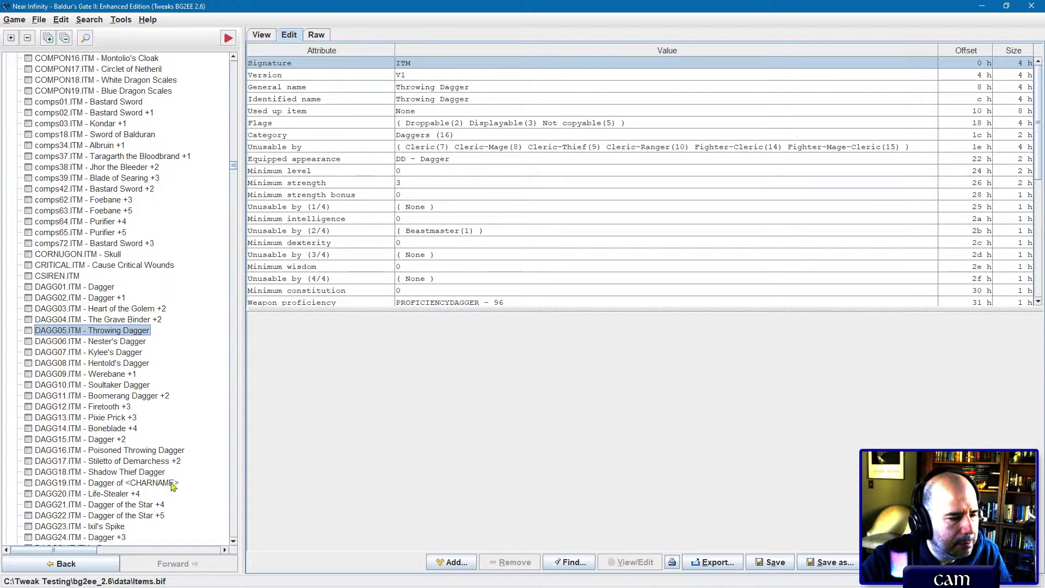
{"action": "scroll", "coordinate": [172, 486], "scroll_direction": "down", "scroll_amount": 2}
{"action": "scroll", "coordinate": [172, 486], "scroll_direction": "up", "scroll_amount": 3}
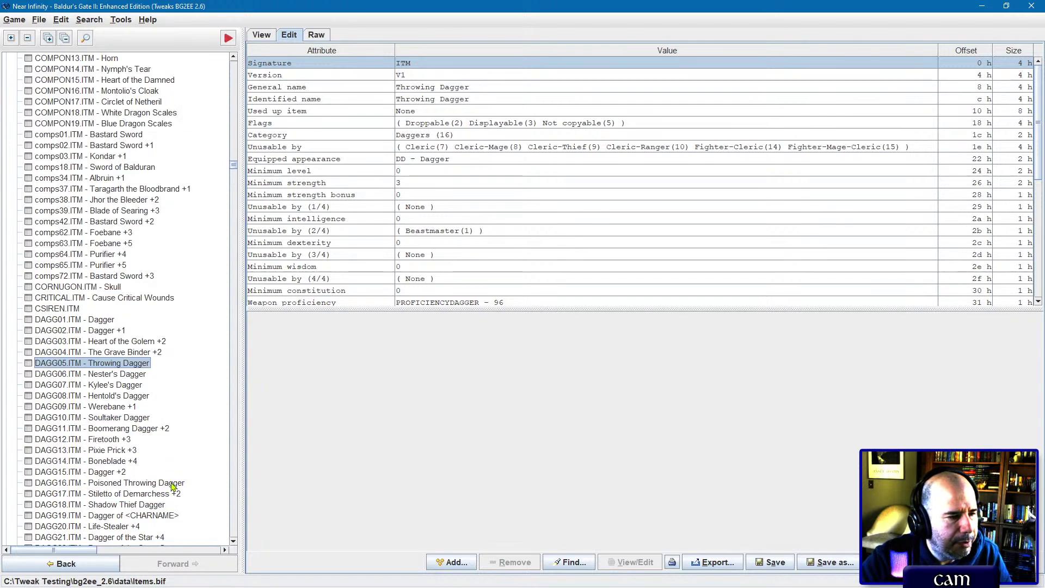
Step: Add a copy of the DAGG05.ITM throwing dagger under the filename g3clunar.itm
{"action": "right_click", "coordinate": [102, 364]}
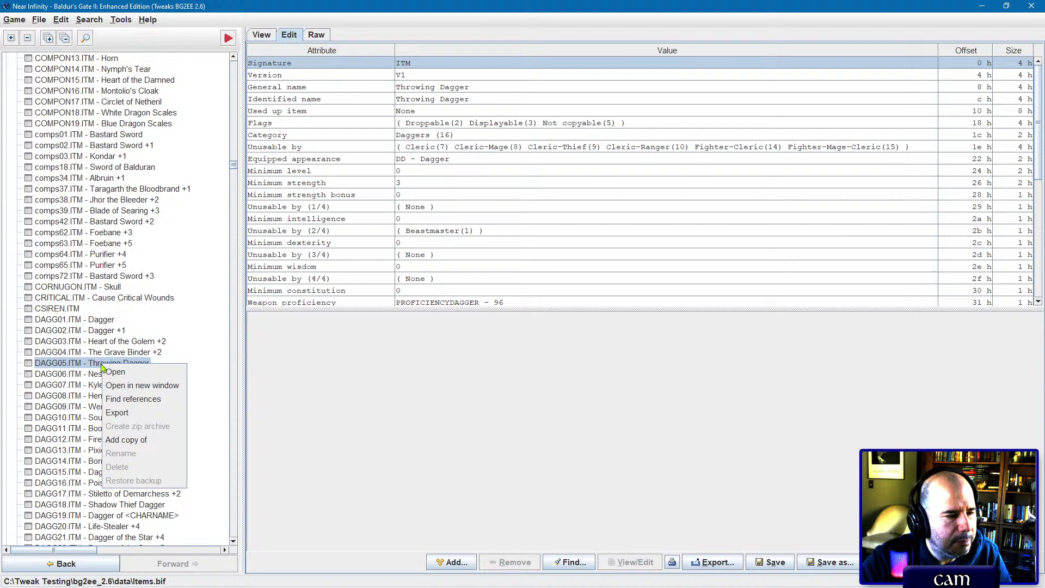
{"action": "left_click", "coordinate": [130, 440]}
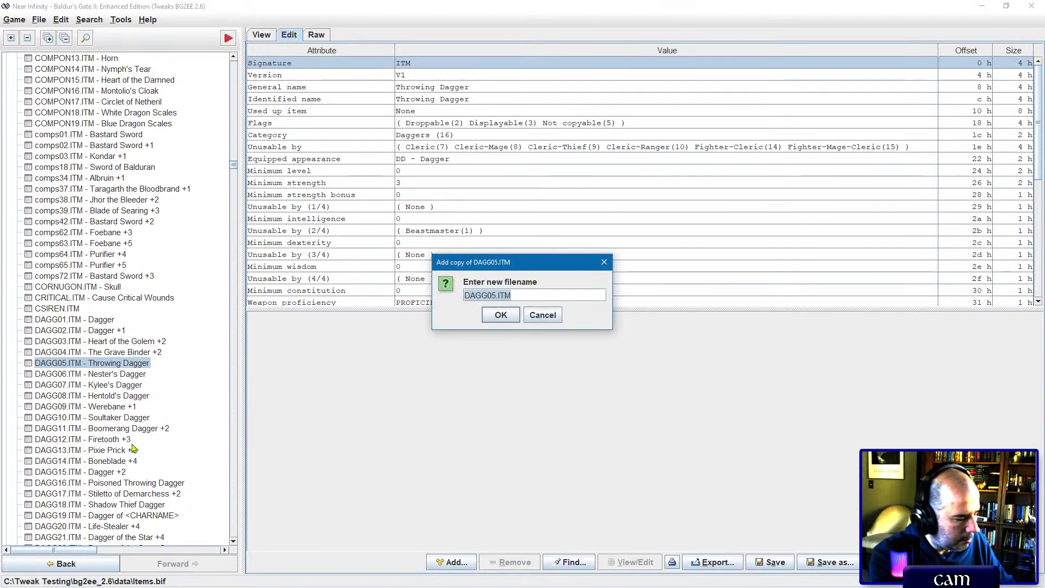
{"action": "type", "text": "g3c"}
{"action": "key", "text": "alt+Tab"}
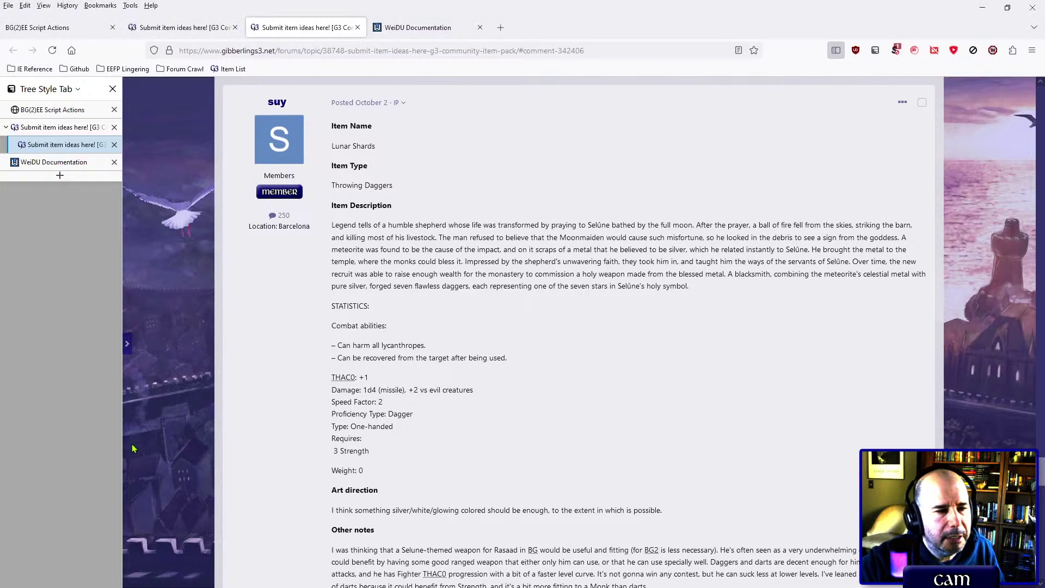
{"action": "key", "text": "alt+Tab"}
{"action": "type", "text": "c"}
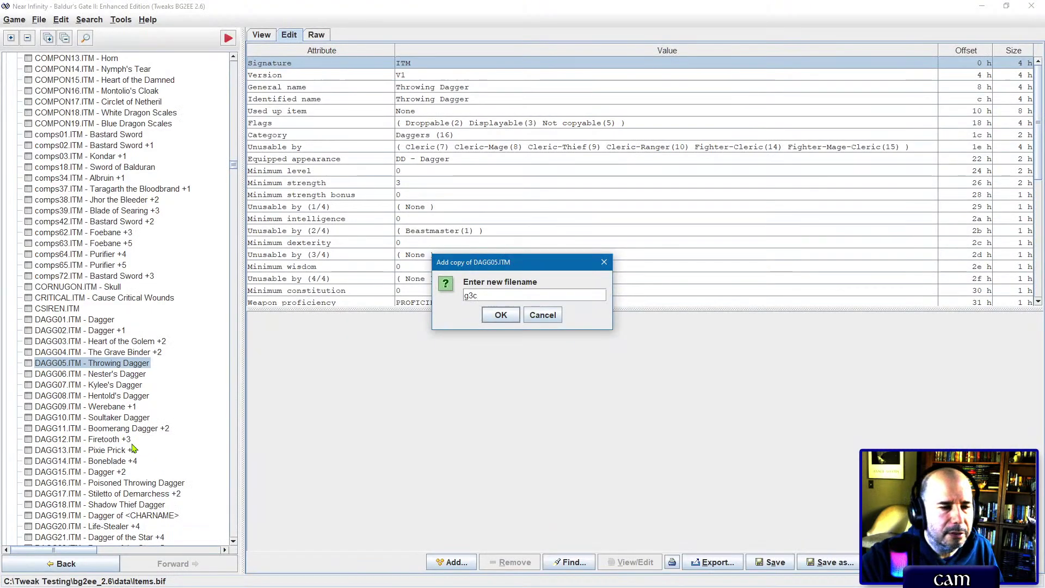
{"action": "type", "text": "lun"}
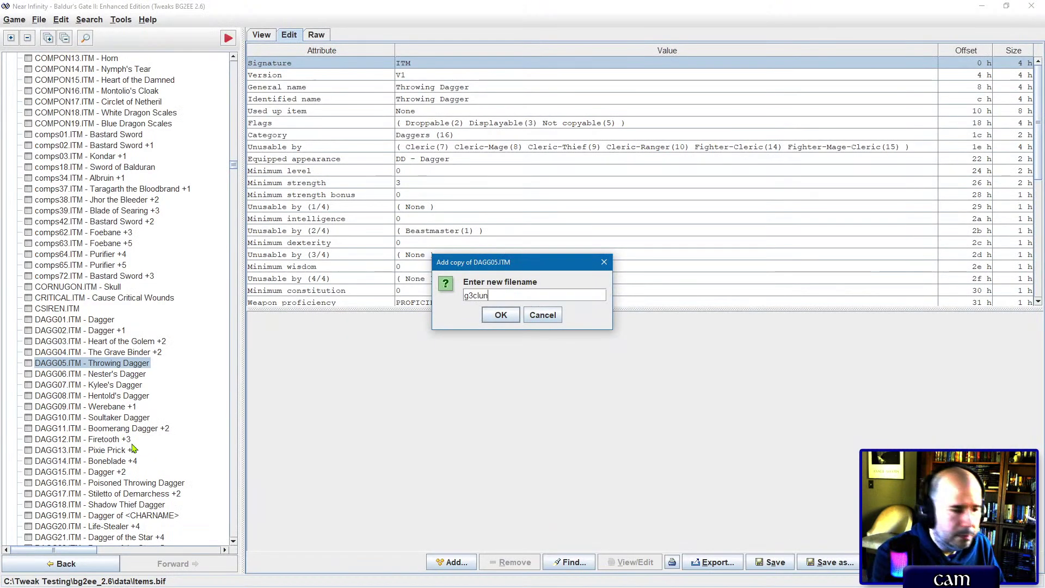
{"action": "type", "text": "ar.itm"}
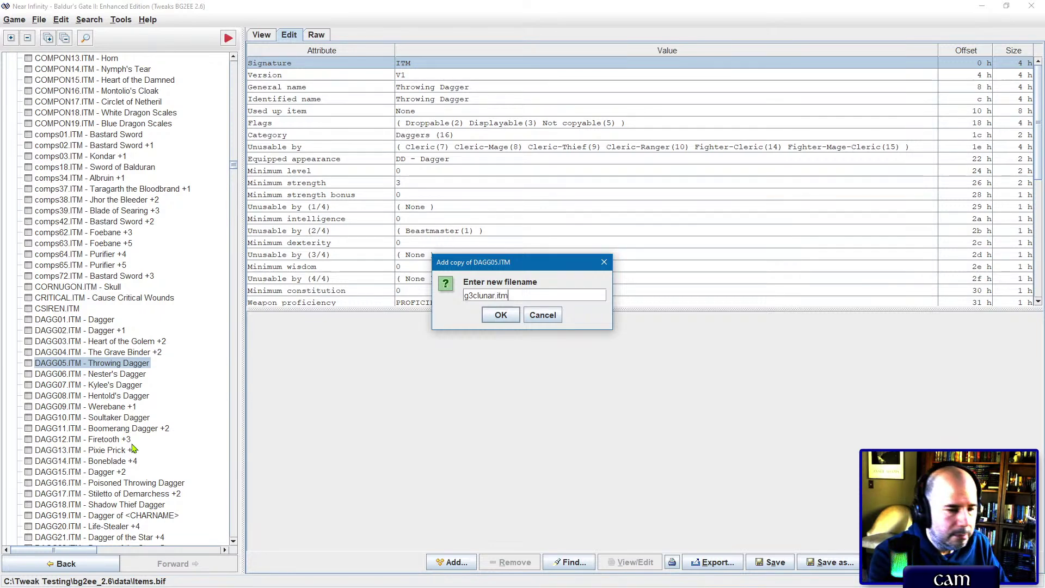
{"action": "key", "text": "Return"}
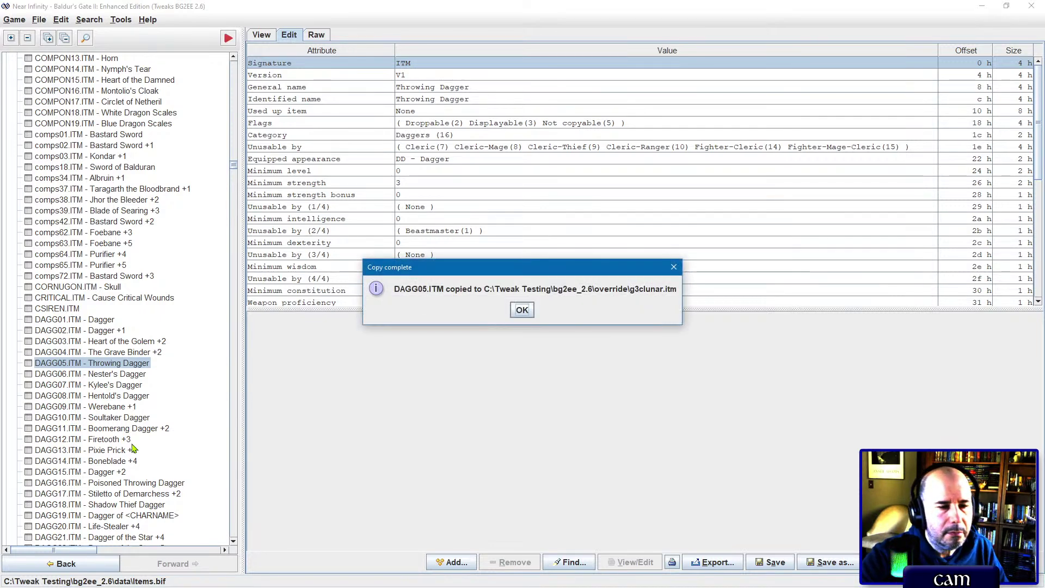
{"action": "left_click", "coordinate": [521, 308]}
Step: Check the submission's combat statistics in the browser and turn on the Magical flag for g3clunar.itm
{"action": "key", "text": "alt+Tab"}
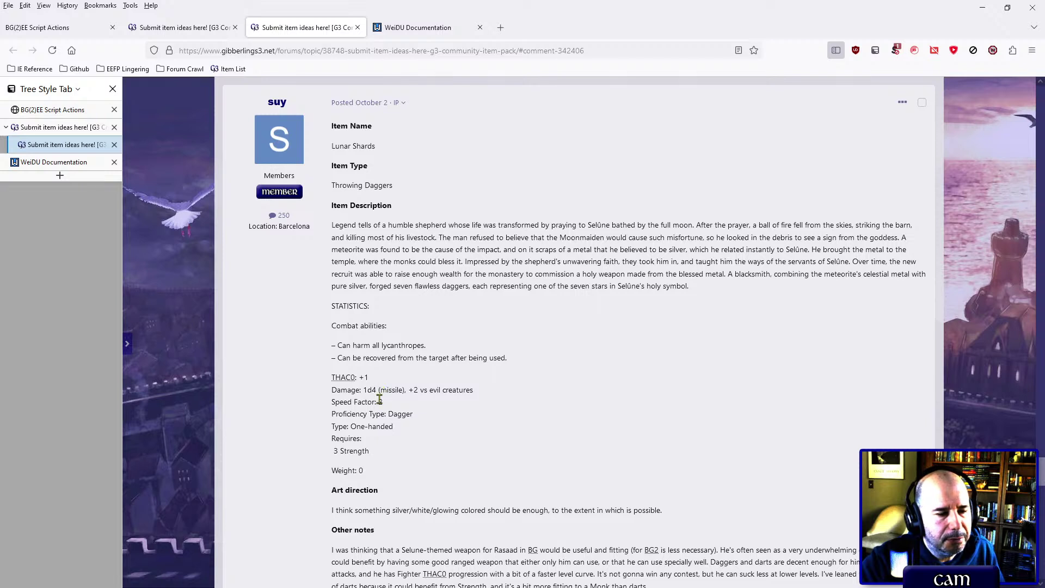
{"action": "double_click", "coordinate": [450, 389]}
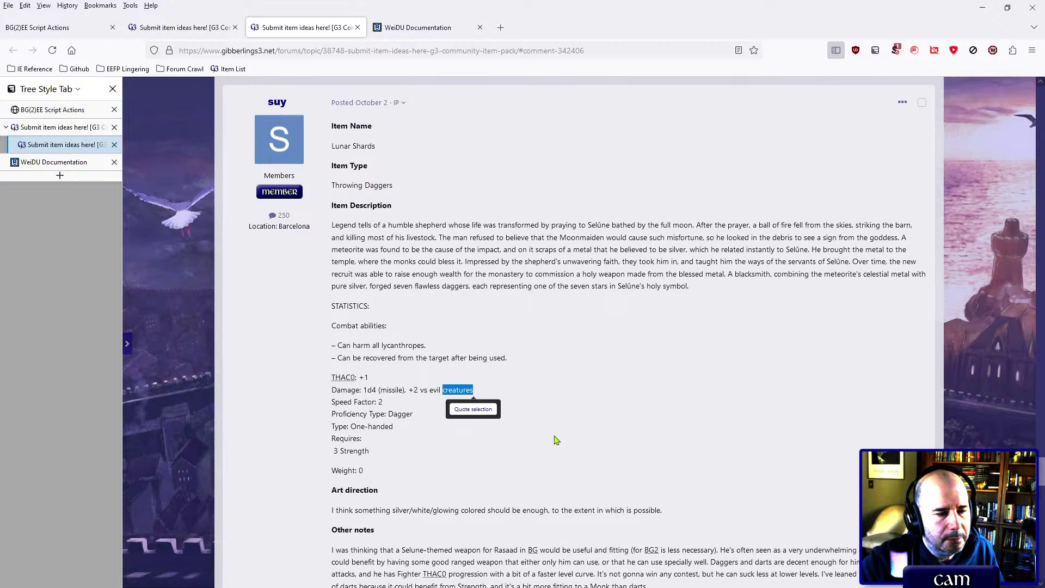
{"action": "key", "text": "alt+Tab"}
{"action": "left_click", "coordinate": [439, 123]}
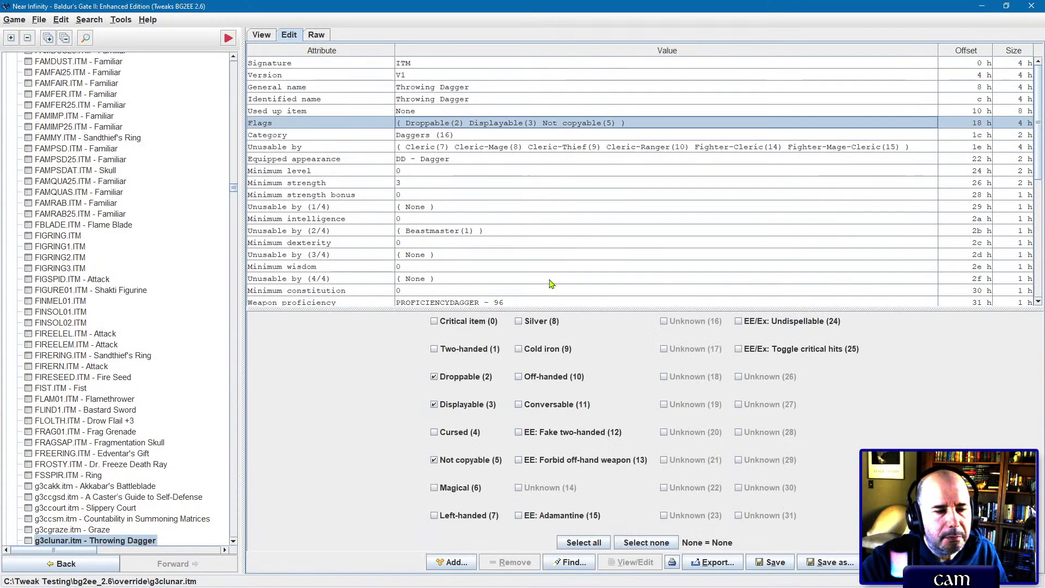
{"action": "left_click", "coordinate": [455, 489]}
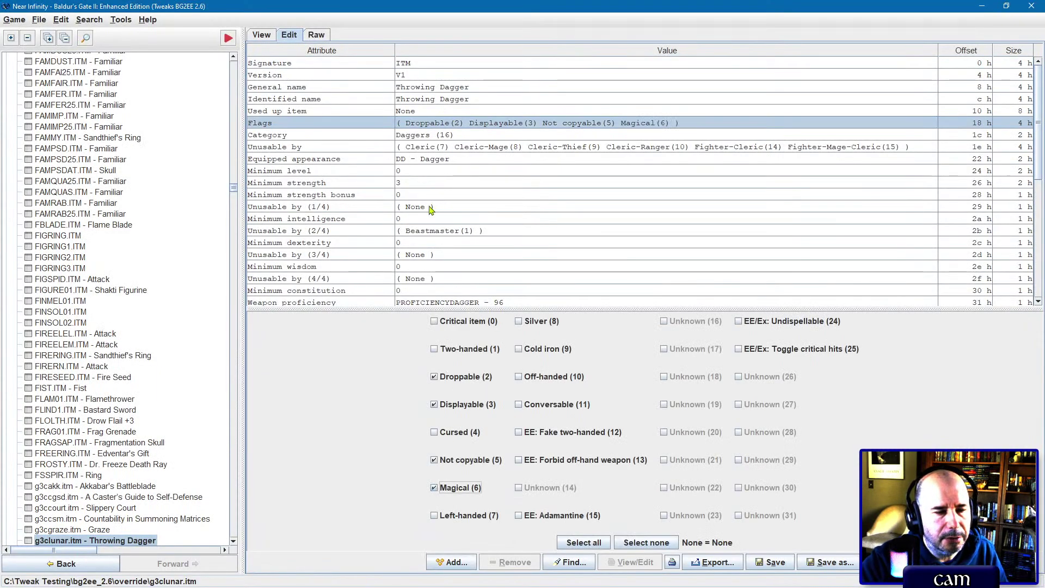
Step: Open Item ability 0 of g3clunar.itm for editing
{"action": "scroll", "coordinate": [432, 188], "scroll_direction": "down", "scroll_amount": 6}
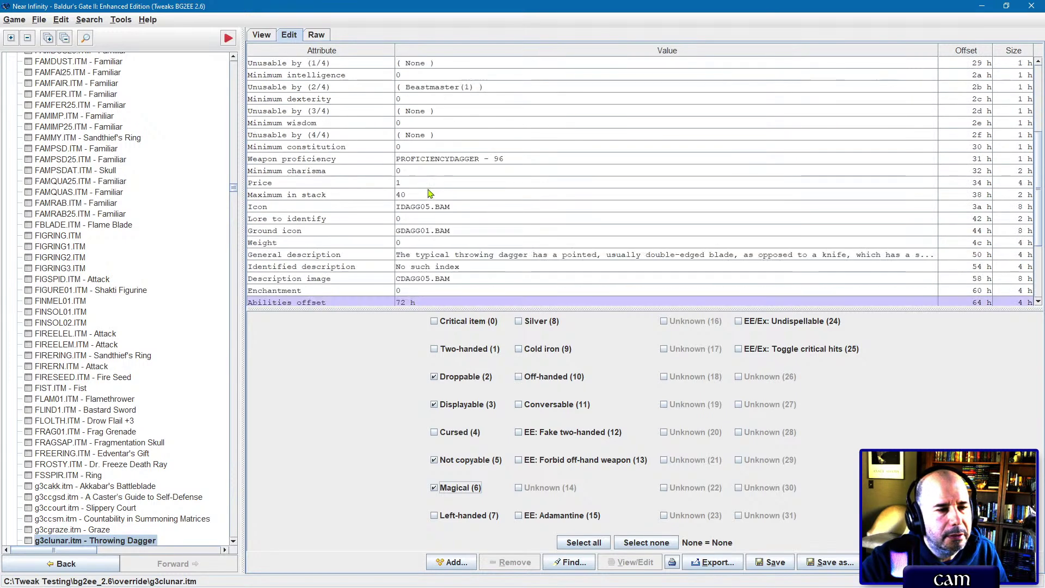
{"action": "scroll", "coordinate": [428, 268], "scroll_direction": "down", "scroll_amount": 1}
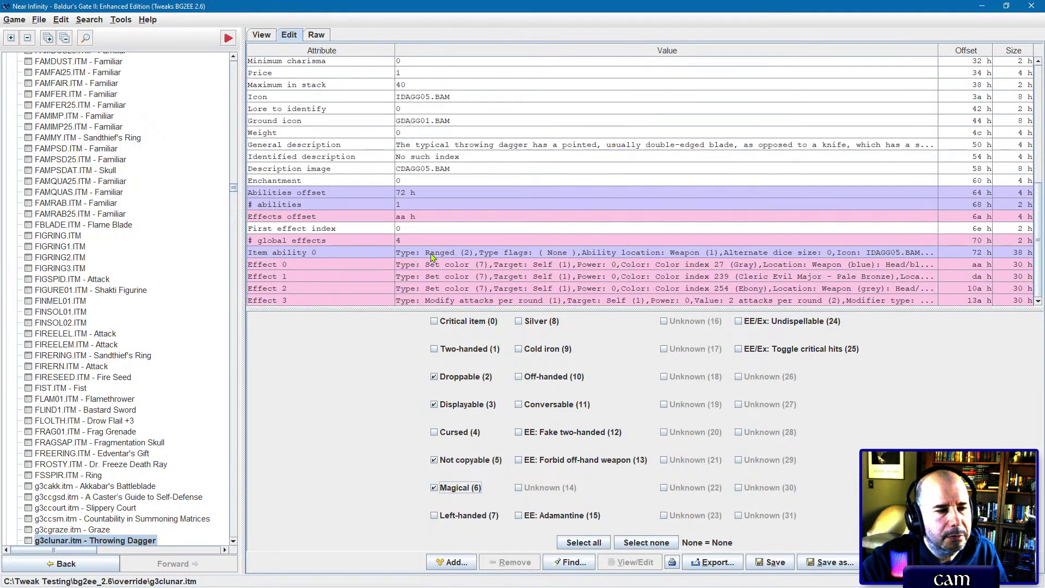
{"action": "double_click", "coordinate": [430, 254]}
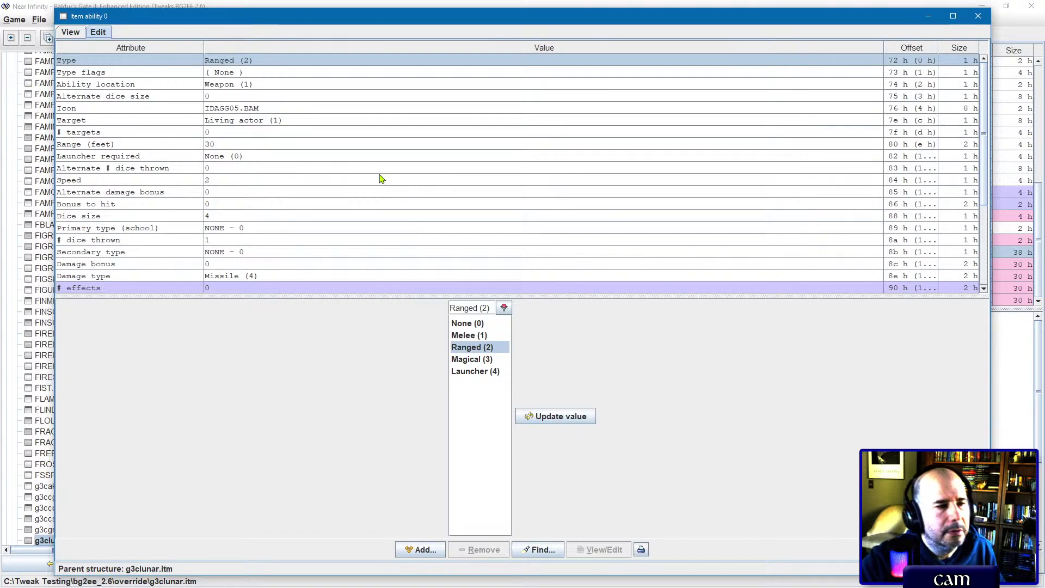
{"action": "key", "text": "alt+F4"}
{"action": "key", "text": "Return"}
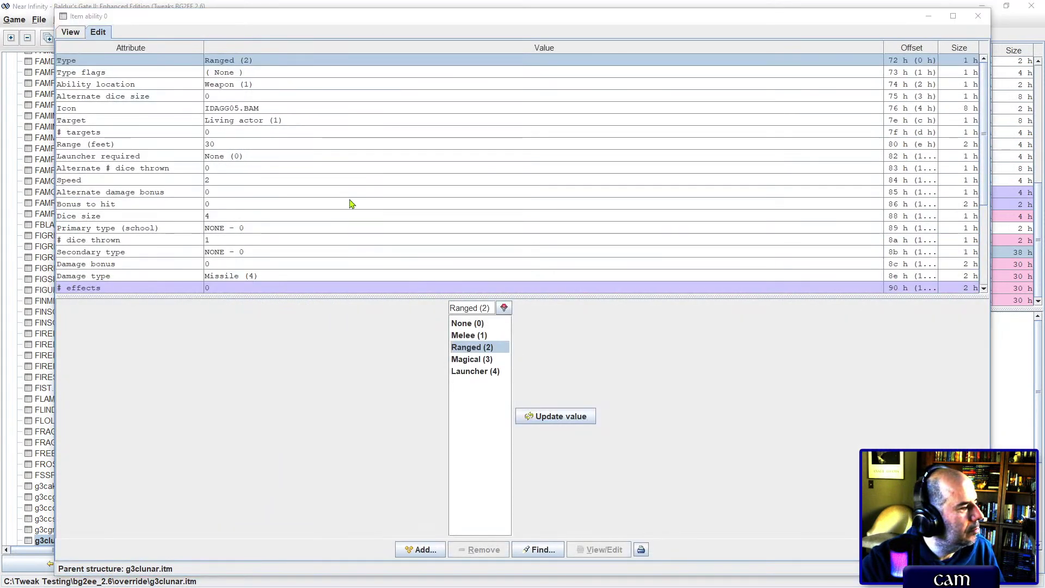
Step: Consult the submission's THAC0 and damage lines and set the ranged ability's Bonus to hit to 1
{"action": "key", "text": "alt+Tab"}
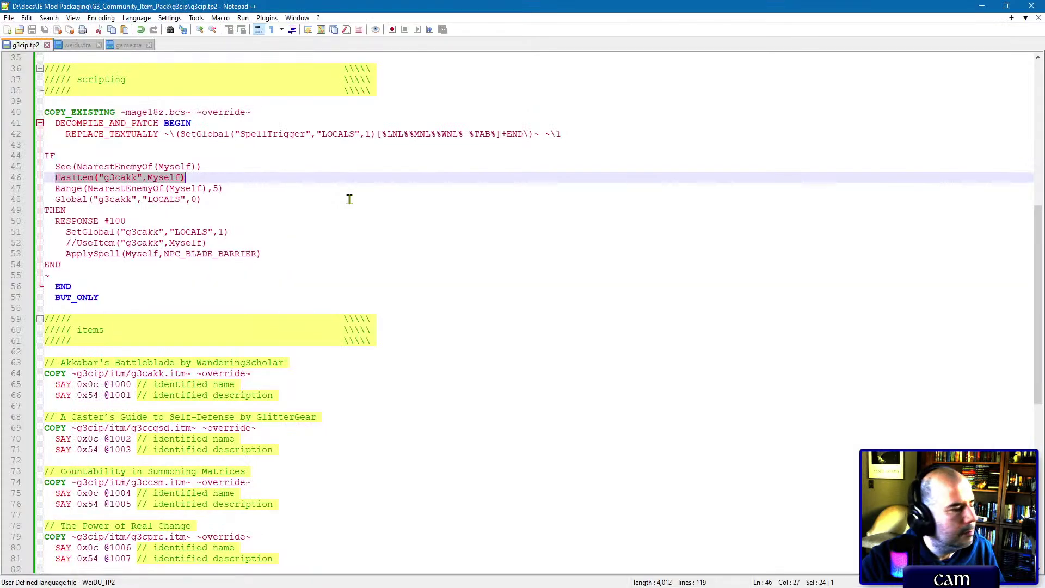
{"action": "key", "text": "alt+Tab"}
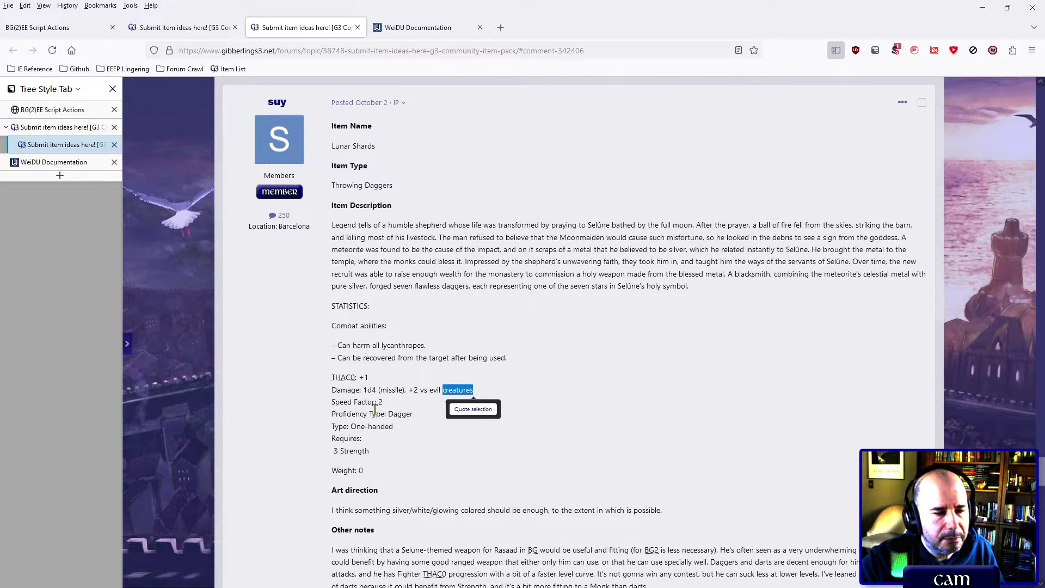
{"action": "triple_click", "coordinate": [396, 390]}
{"action": "key", "text": "alt+Tab"}
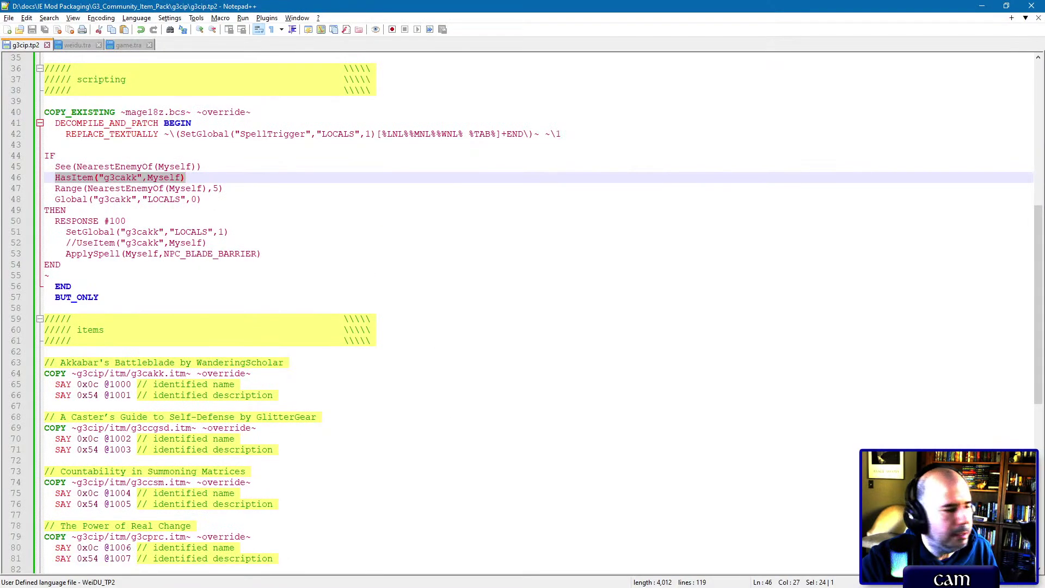
{"action": "key", "text": "alt+Tab"}
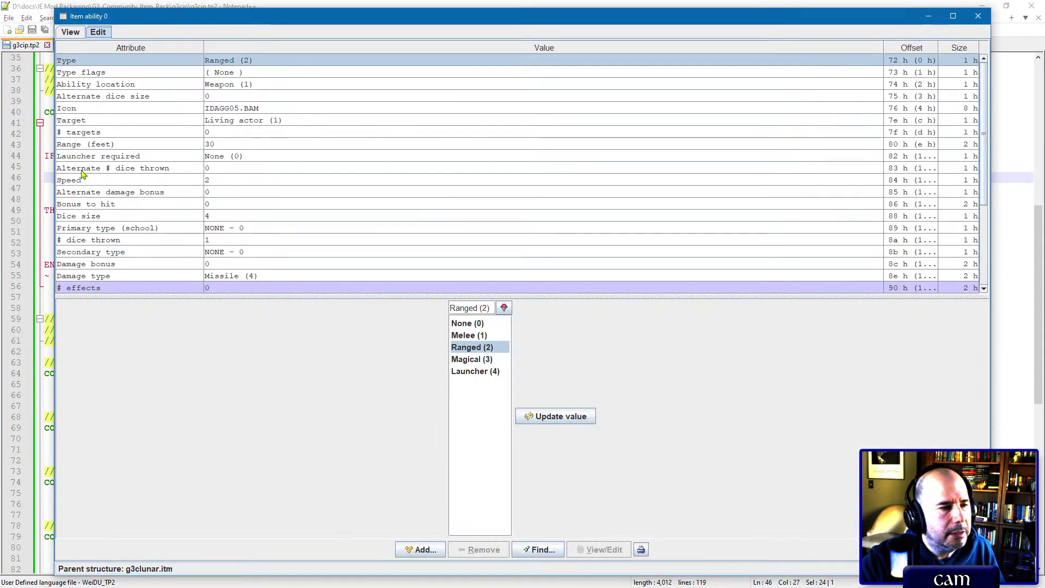
{"action": "double_click", "coordinate": [217, 207]}
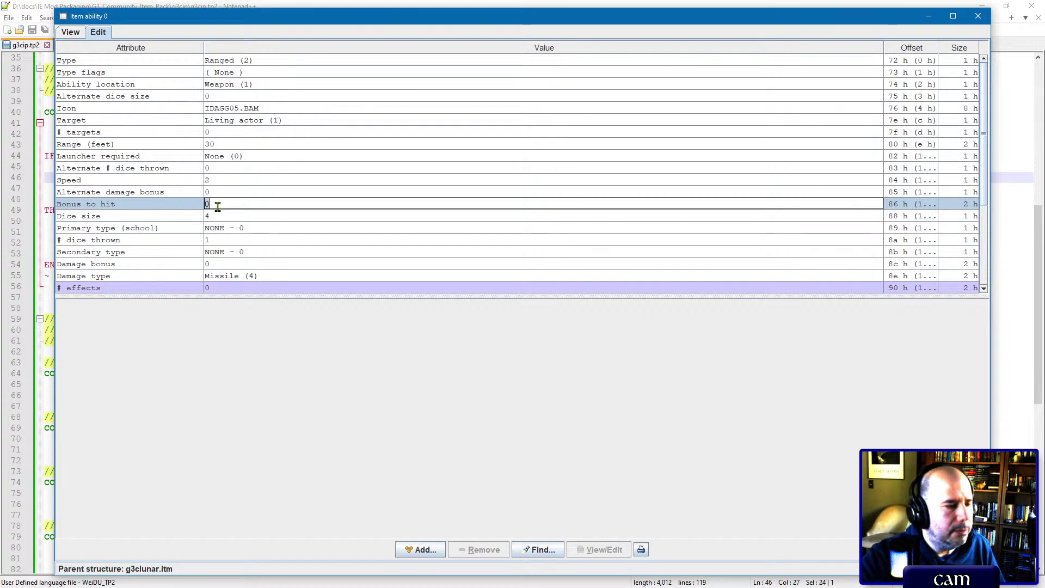
{"action": "type", "text": "1"}
{"action": "key", "text": "Return"}
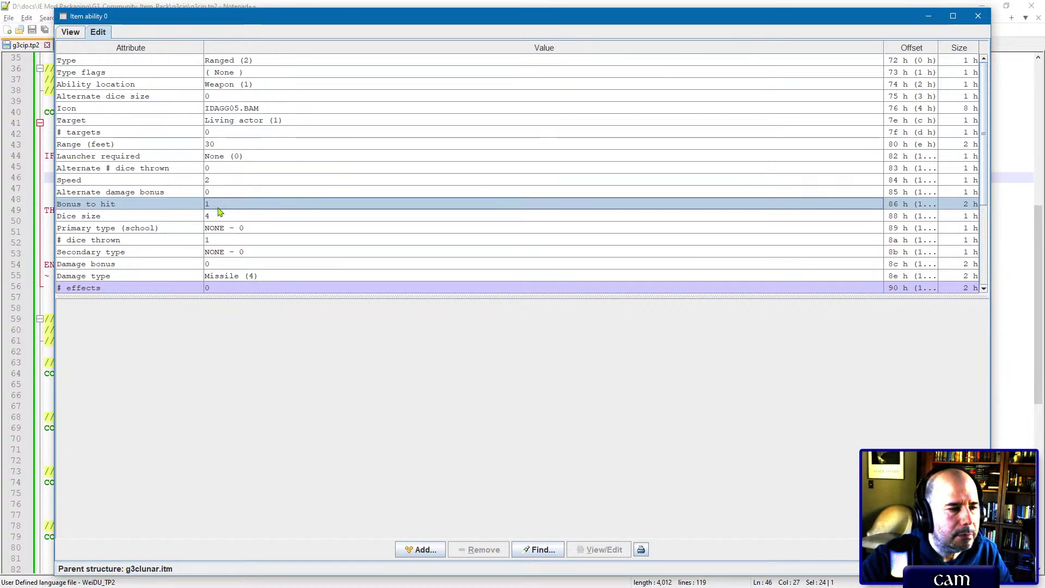
Step: Add a new effect to Item ability 0 of g3clunar.itm and set its type to Use EFF file (177)
{"action": "scroll", "coordinate": [219, 210], "scroll_direction": "down", "scroll_amount": 4}
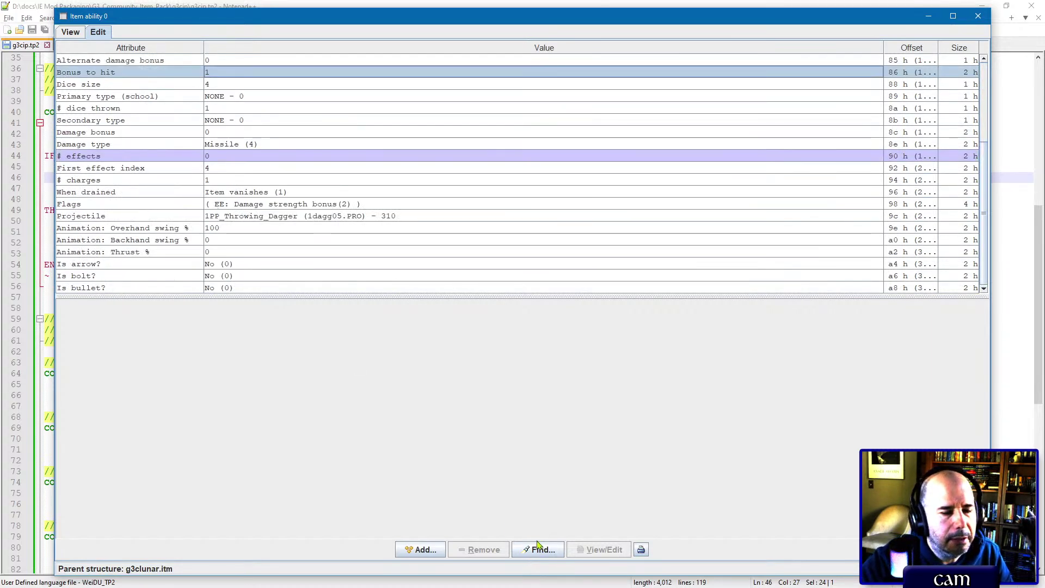
{"action": "left_click", "coordinate": [427, 547]}
{"action": "left_click", "coordinate": [426, 534]}
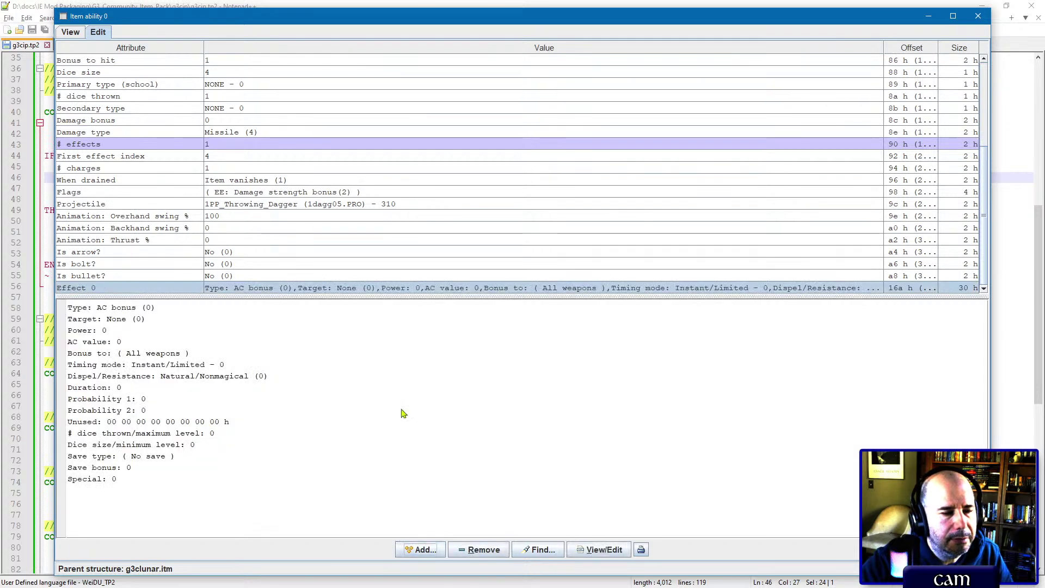
{"action": "double_click", "coordinate": [349, 289]}
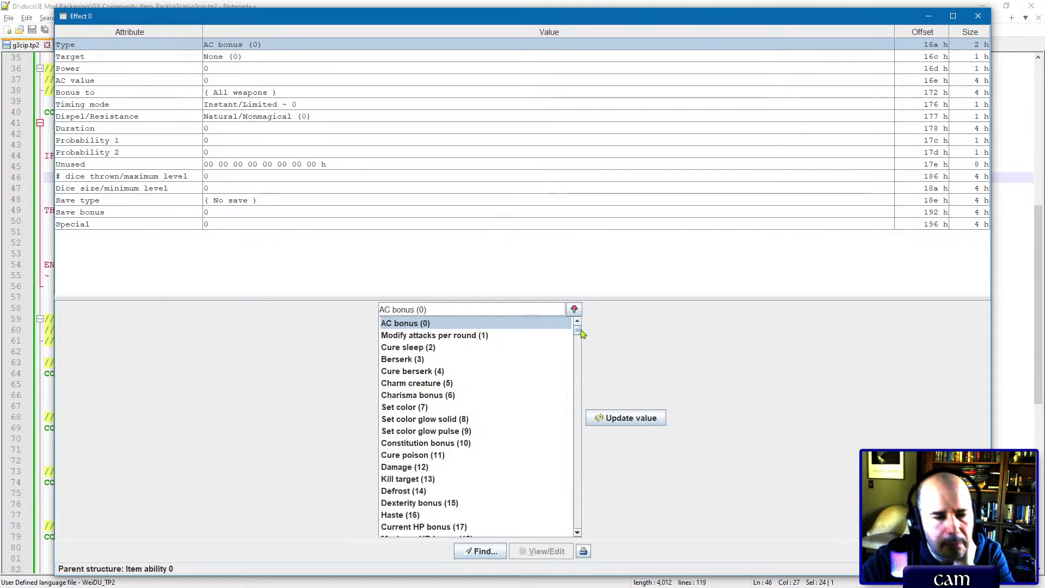
{"action": "left_click_drag", "start_coordinate": [578, 330], "coordinate": [581, 465]}
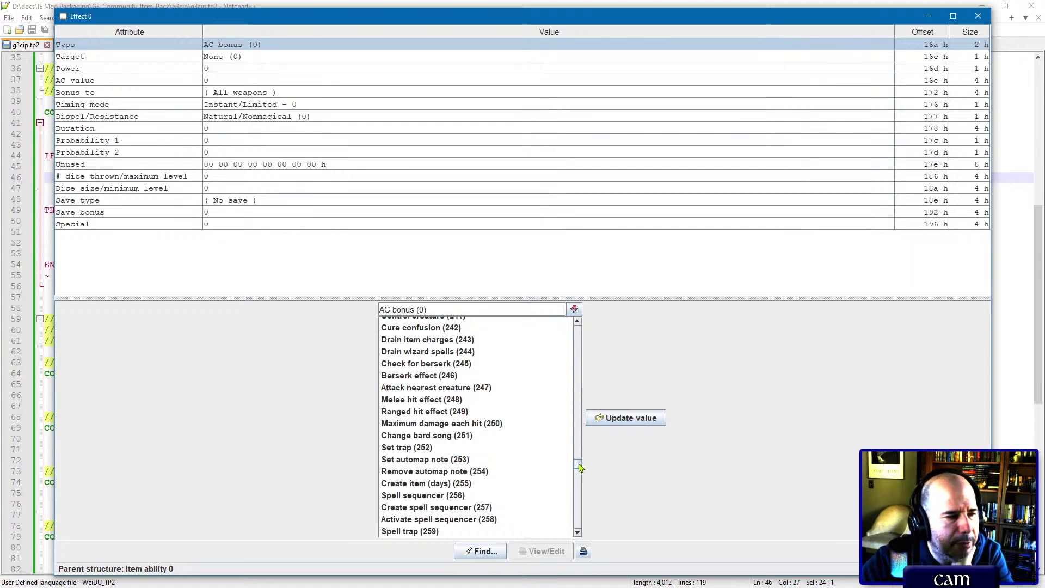
{"action": "left_click_drag", "start_coordinate": [579, 467], "coordinate": [578, 426]}
{"action": "double_click", "coordinate": [420, 422]}
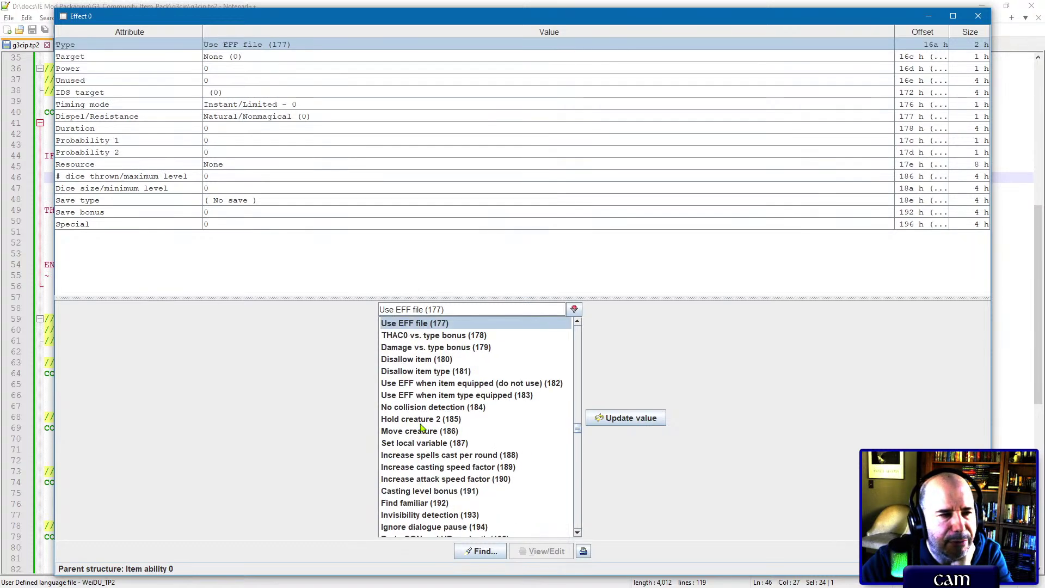
Step: Set the new effect's IDS target to ALIGNMEN.IDS (8)
{"action": "left_click", "coordinate": [231, 93]}
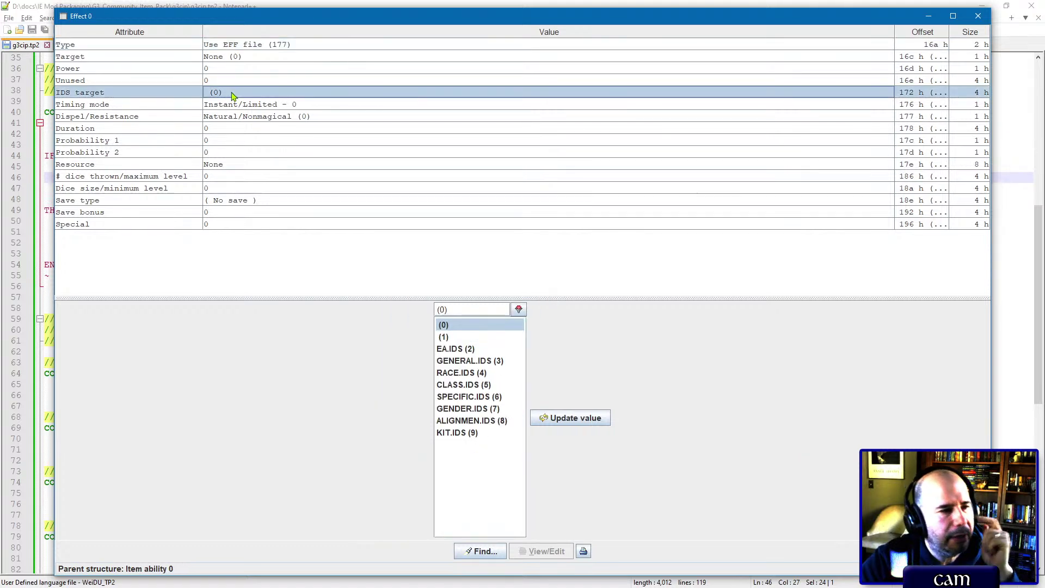
{"action": "left_click", "coordinate": [448, 350]}
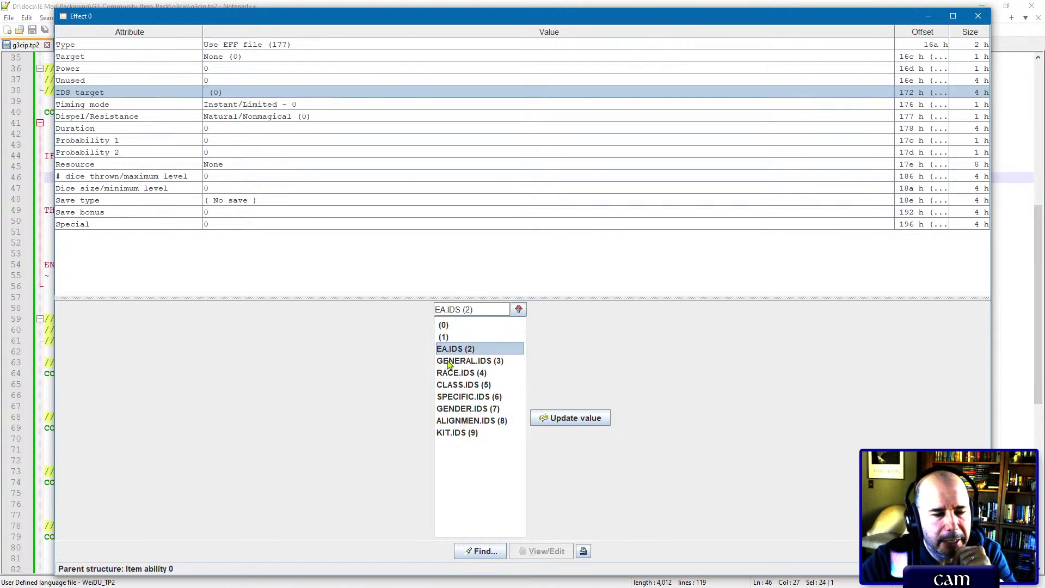
{"action": "left_click", "coordinate": [449, 362]}
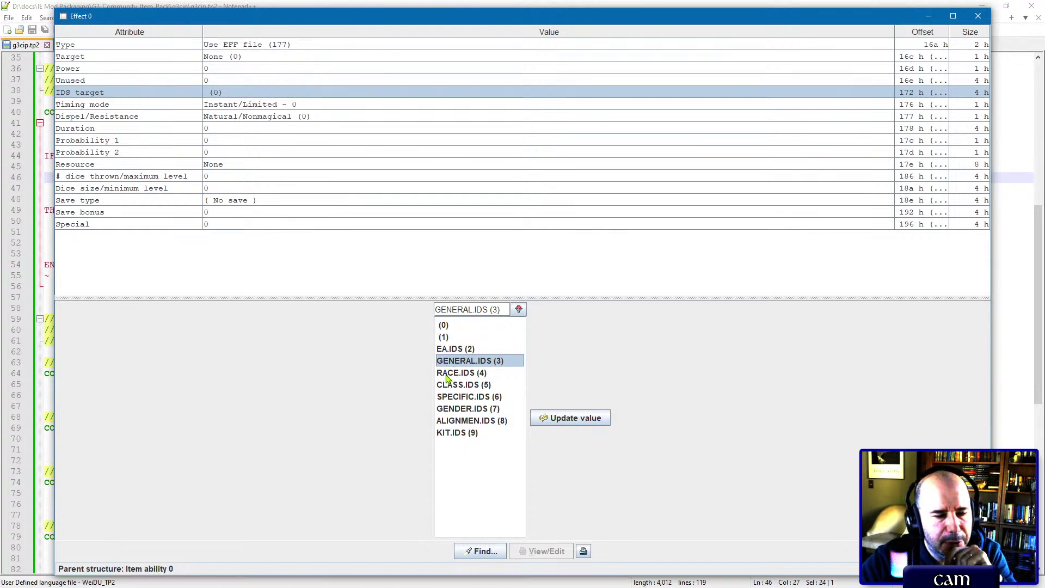
{"action": "left_click", "coordinate": [447, 376]}
{"action": "left_click", "coordinate": [449, 387]}
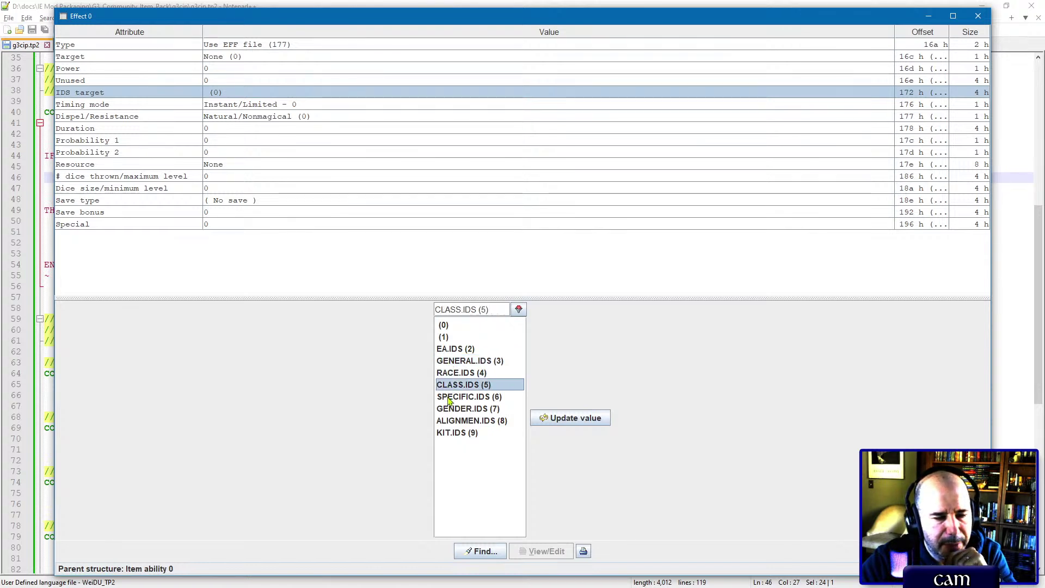
{"action": "left_click", "coordinate": [451, 398]}
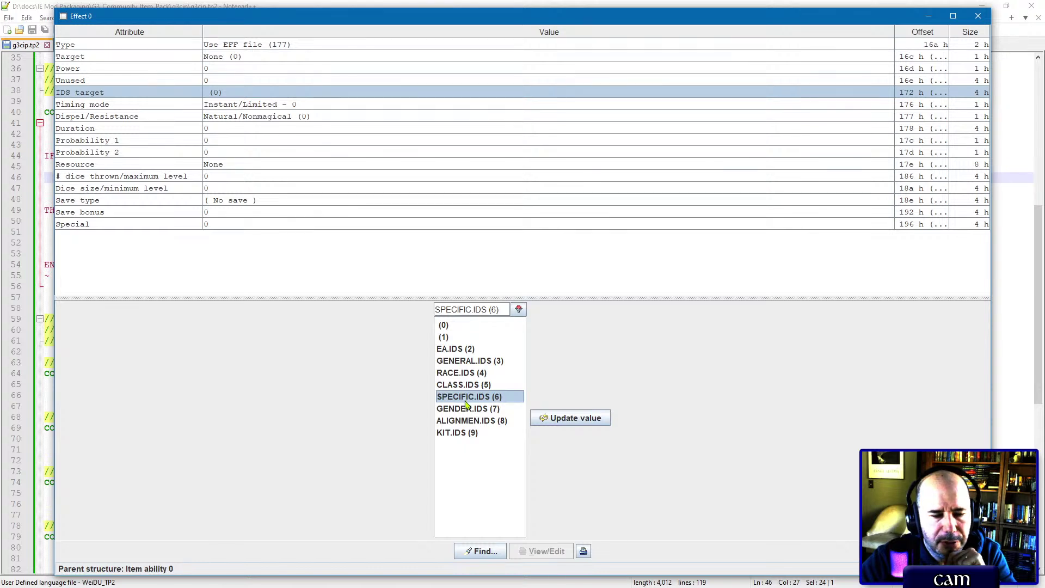
{"action": "left_click", "coordinate": [465, 410]}
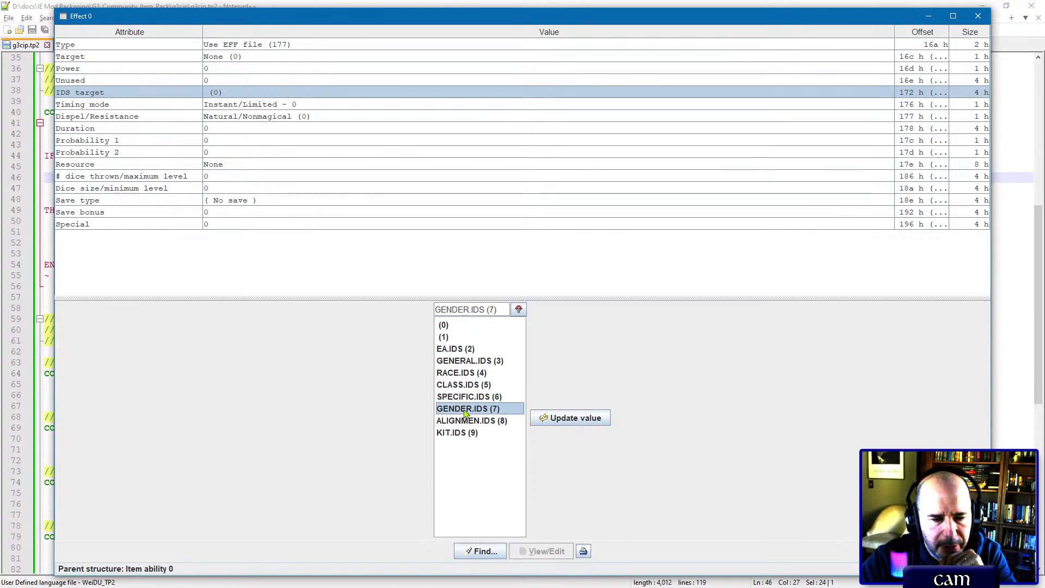
{"action": "left_click", "coordinate": [461, 421]}
{"action": "left_click", "coordinate": [461, 432]}
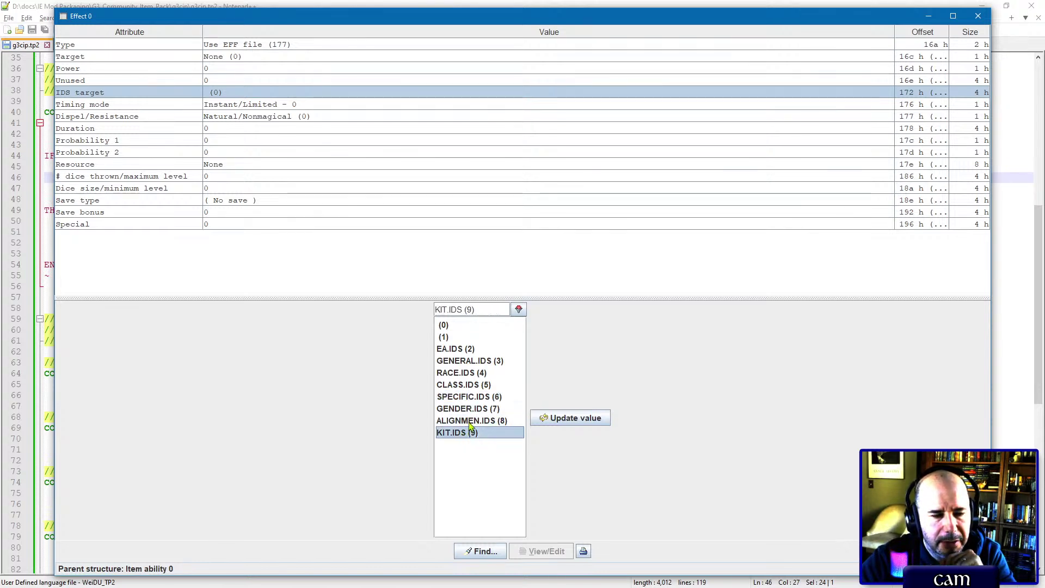
{"action": "left_click", "coordinate": [469, 423]}
{"action": "double_click", "coordinate": [471, 422]}
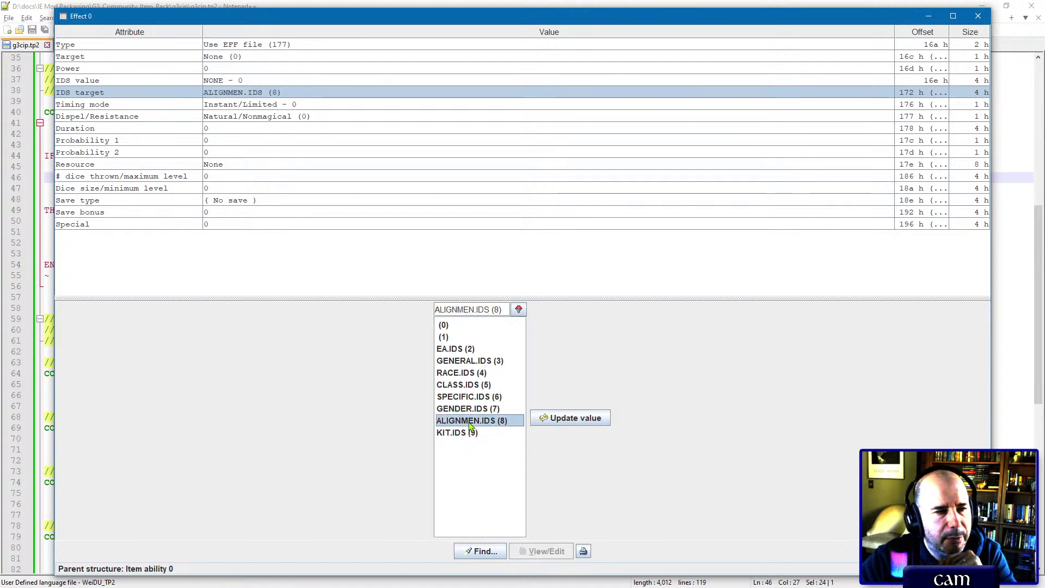
Step: Set the effect's IDS value to MASK_EVIL - 3 and look over the other alignment masks
{"action": "left_click", "coordinate": [274, 82]}
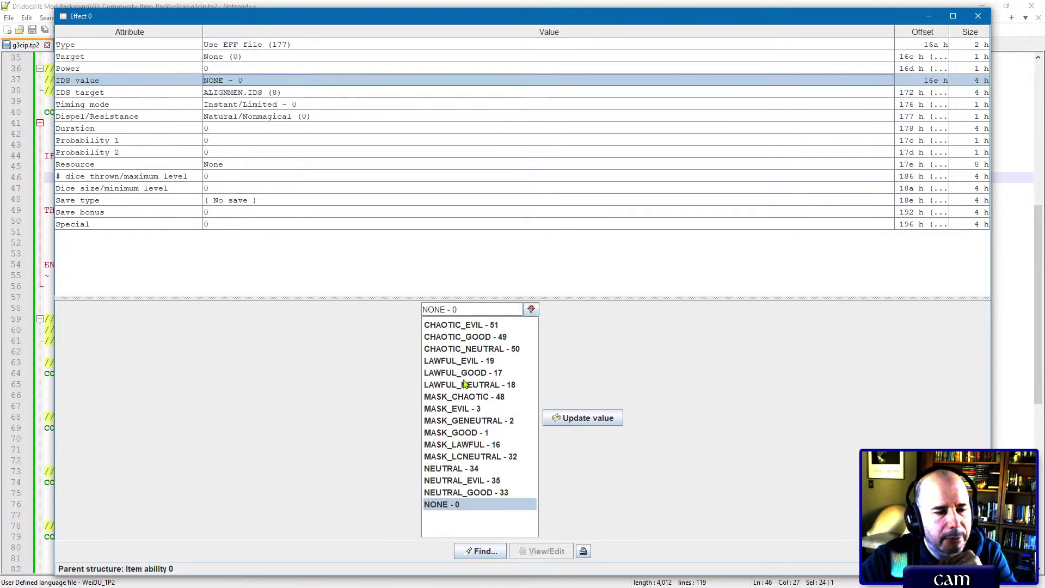
{"action": "double_click", "coordinate": [463, 411]}
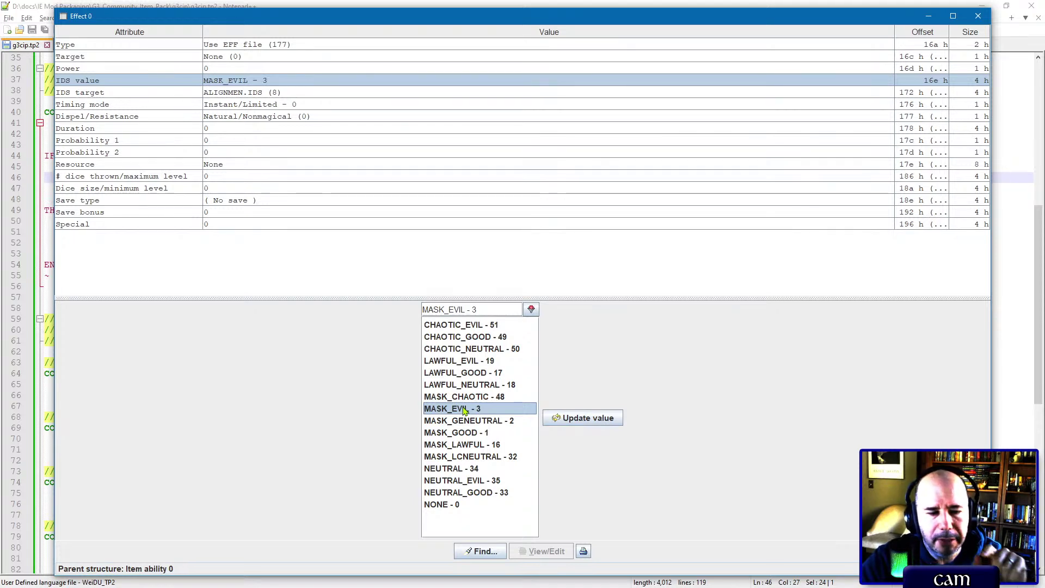
{"action": "left_click", "coordinate": [465, 432]}
{"action": "left_click", "coordinate": [465, 447]}
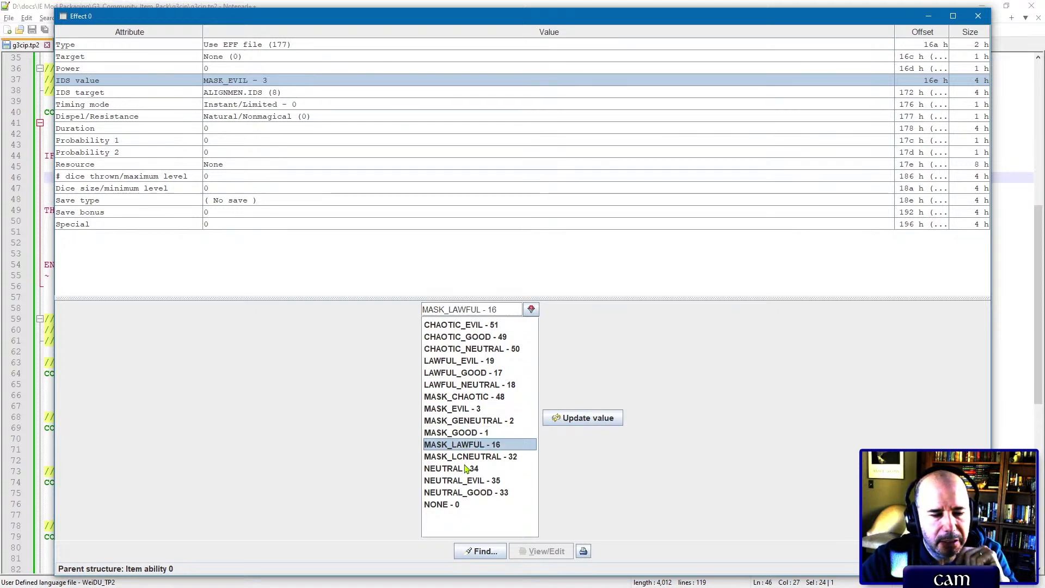
{"action": "left_click", "coordinate": [467, 397]}
{"action": "left_click", "coordinate": [468, 421]}
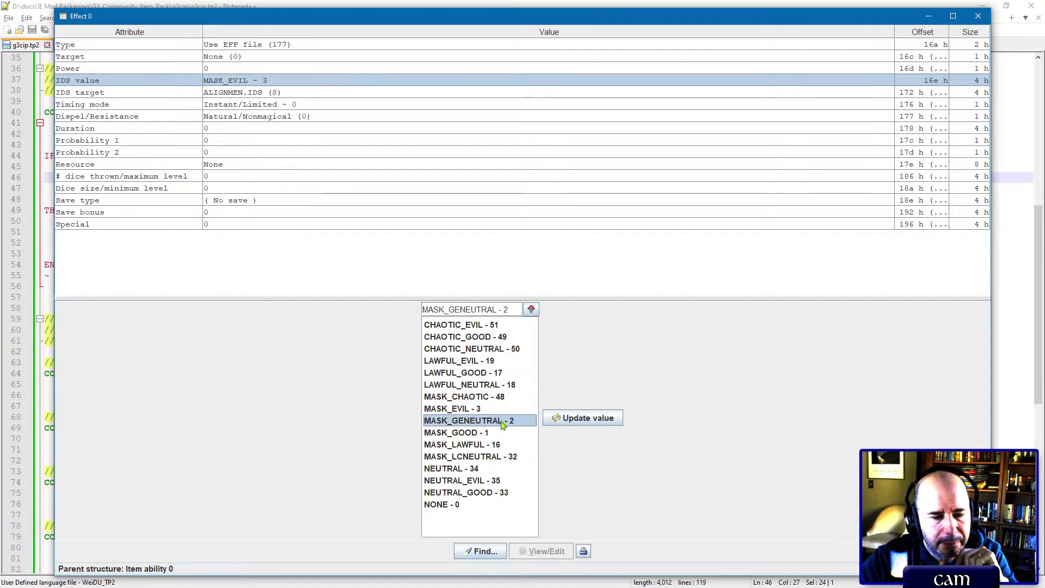
{"action": "left_click", "coordinate": [458, 459]}
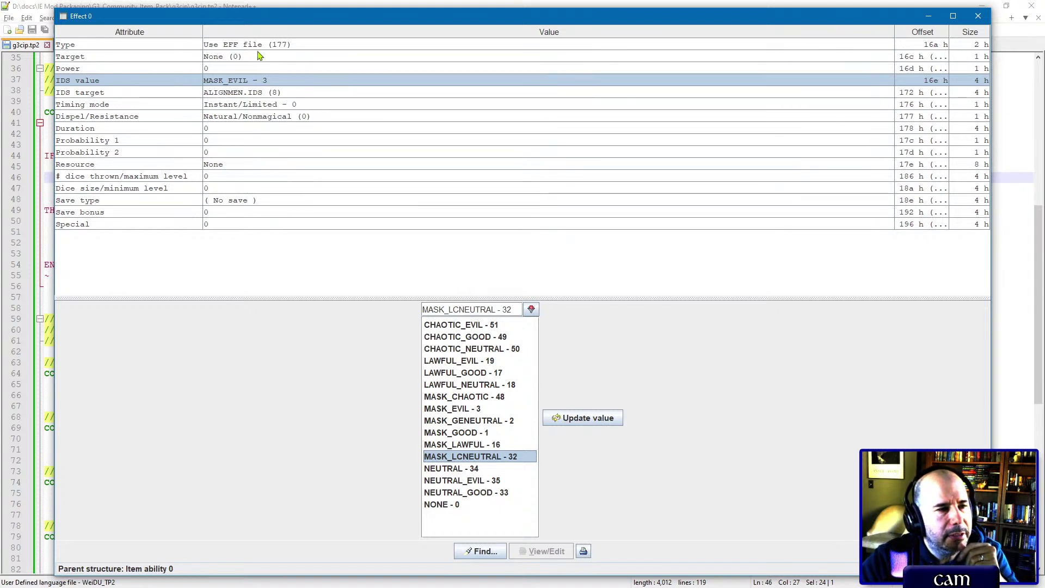
{"action": "left_click", "coordinate": [259, 92]}
{"action": "left_click", "coordinate": [261, 80]}
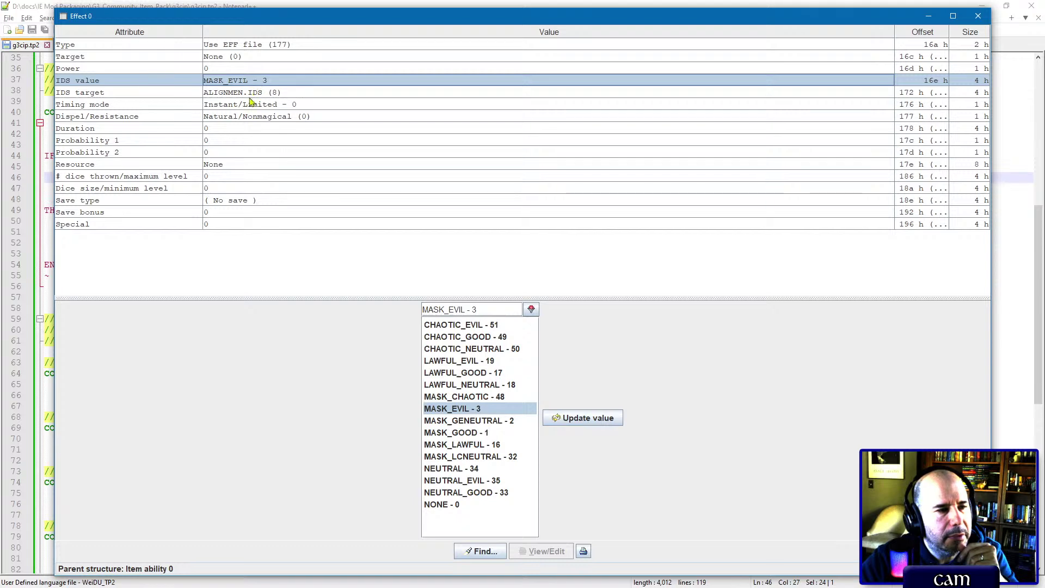
Step: Set the effect's timing mode to Instant/Permanent until death - 1 and Probability 1 to 100
{"action": "left_click", "coordinate": [251, 103]}
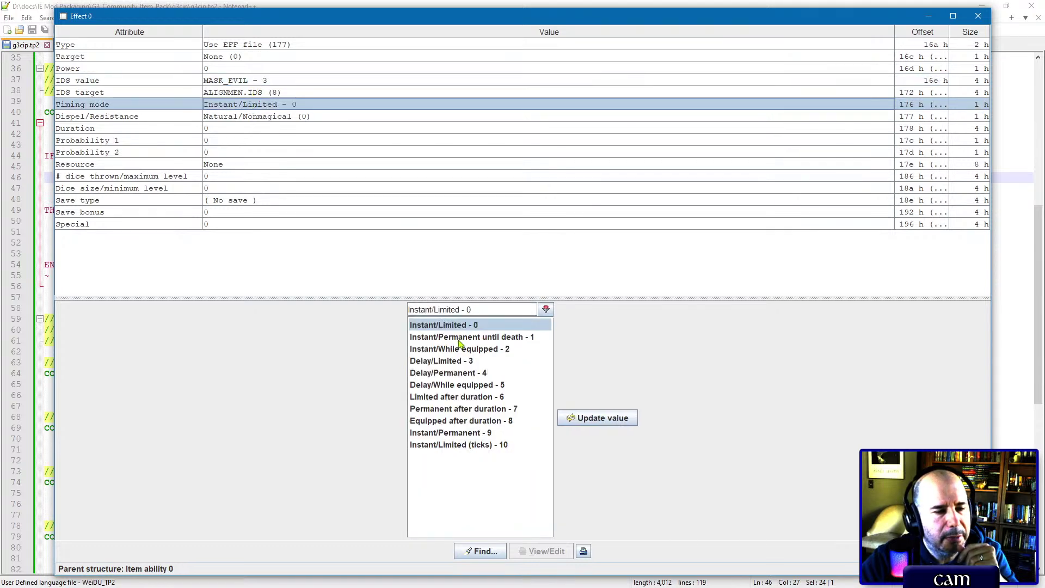
{"action": "double_click", "coordinate": [459, 339]}
{"action": "left_click", "coordinate": [278, 118]}
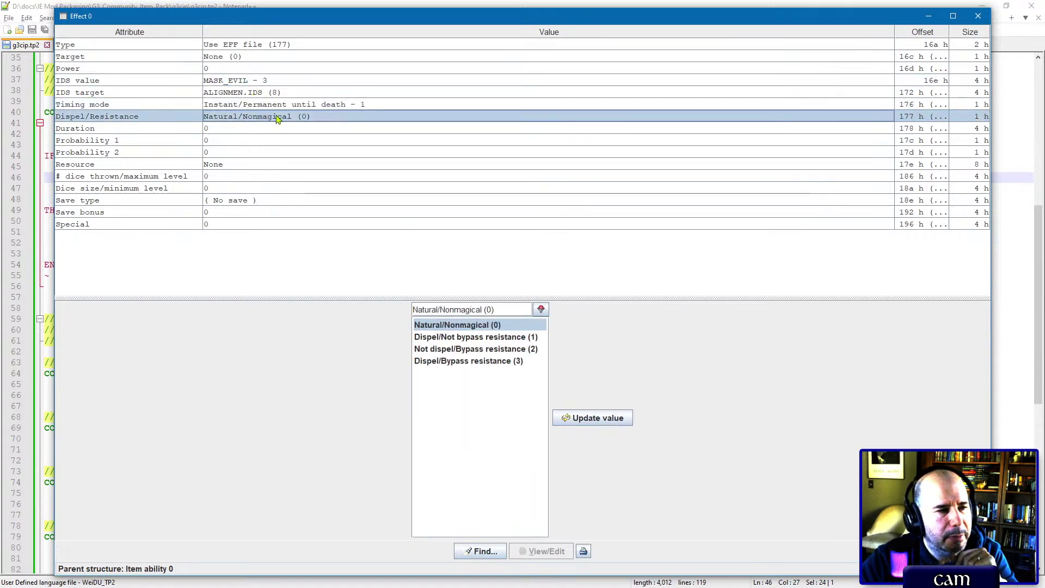
{"action": "double_click", "coordinate": [257, 140]}
{"action": "type", "text": "10"}
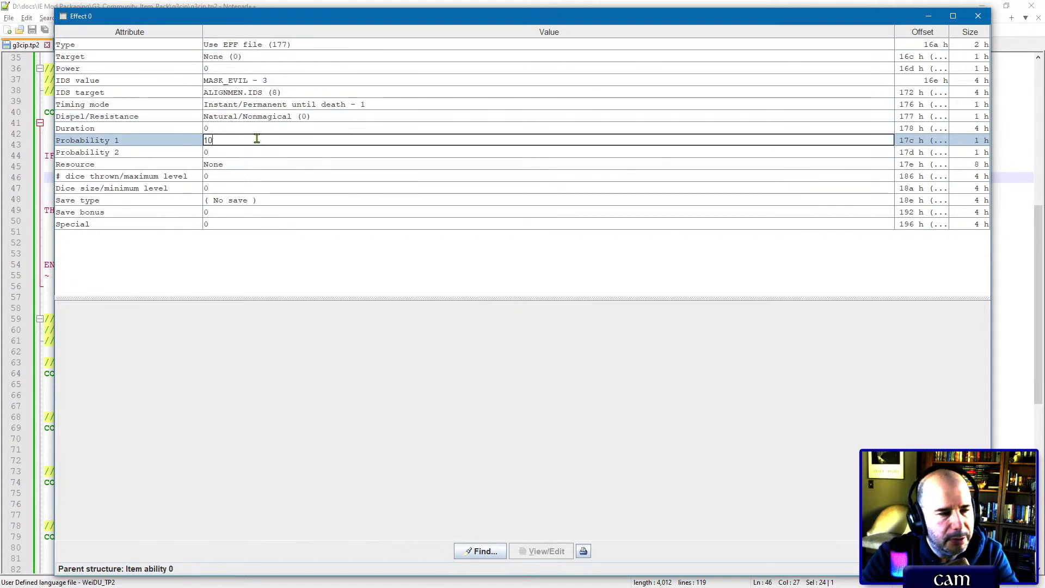
{"action": "type", "text": "0"}
{"action": "key", "text": "Return"}
Step: Edit the effect's Resource as a string, enter g3clunar, and close the effect and item ability windows
{"action": "left_click", "coordinate": [281, 165]}
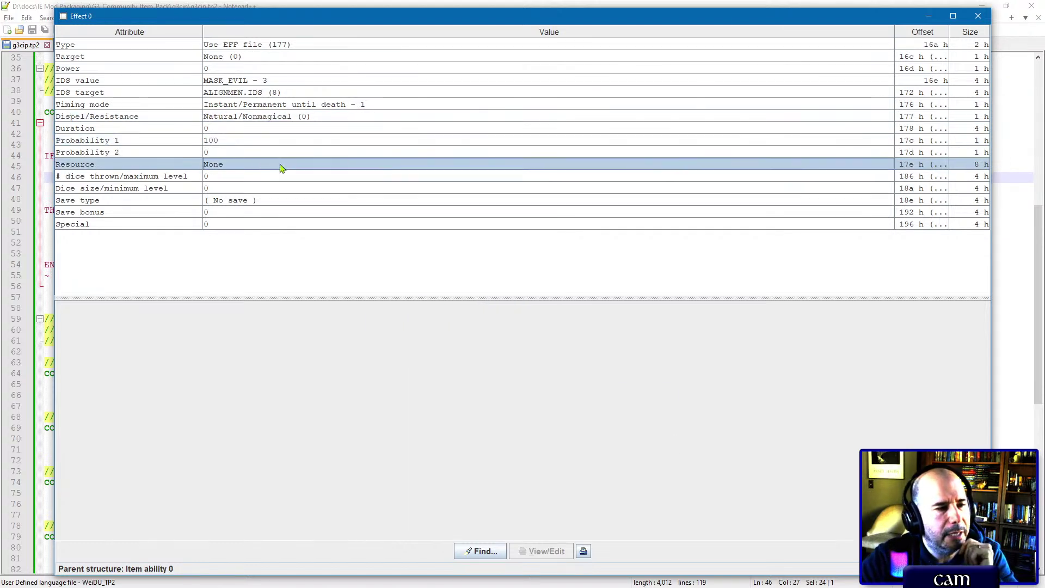
{"action": "right_click", "coordinate": [238, 164]}
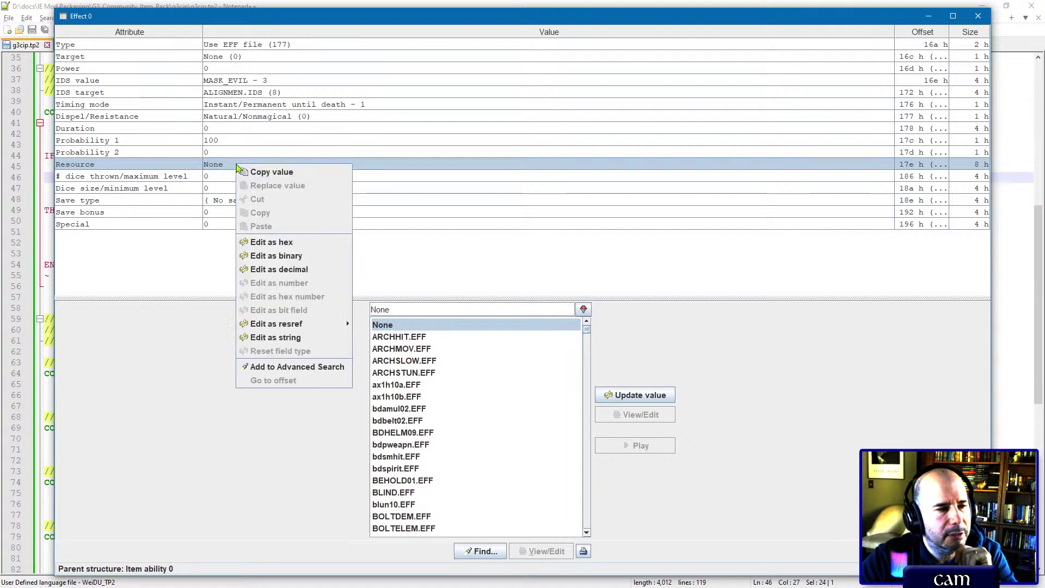
{"action": "left_click", "coordinate": [275, 337]}
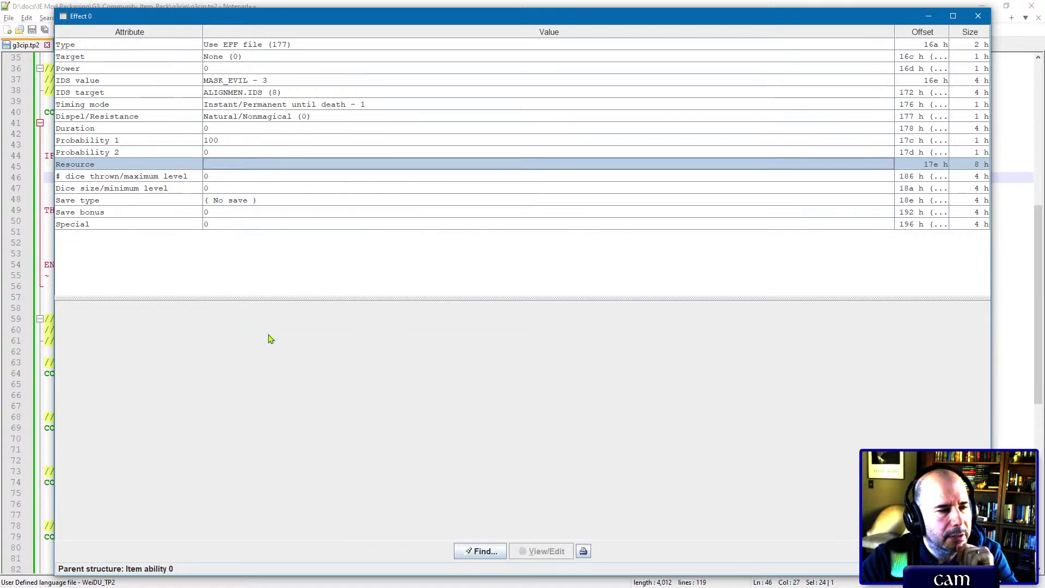
{"action": "left_click", "coordinate": [232, 163]}
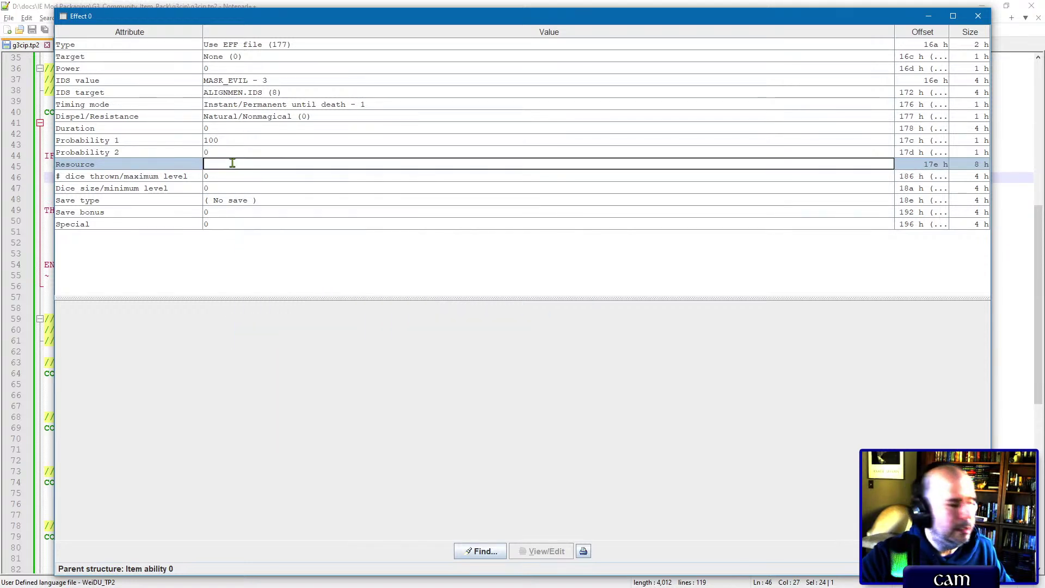
{"action": "type", "text": "g3cluna"}
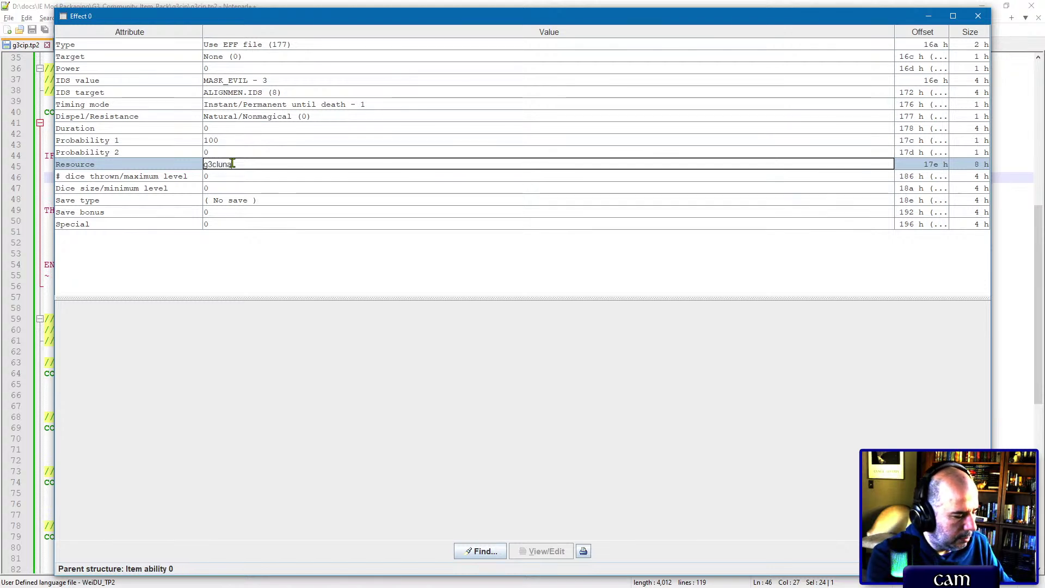
{"action": "type", "text": "r"}
{"action": "key", "text": "Return"}
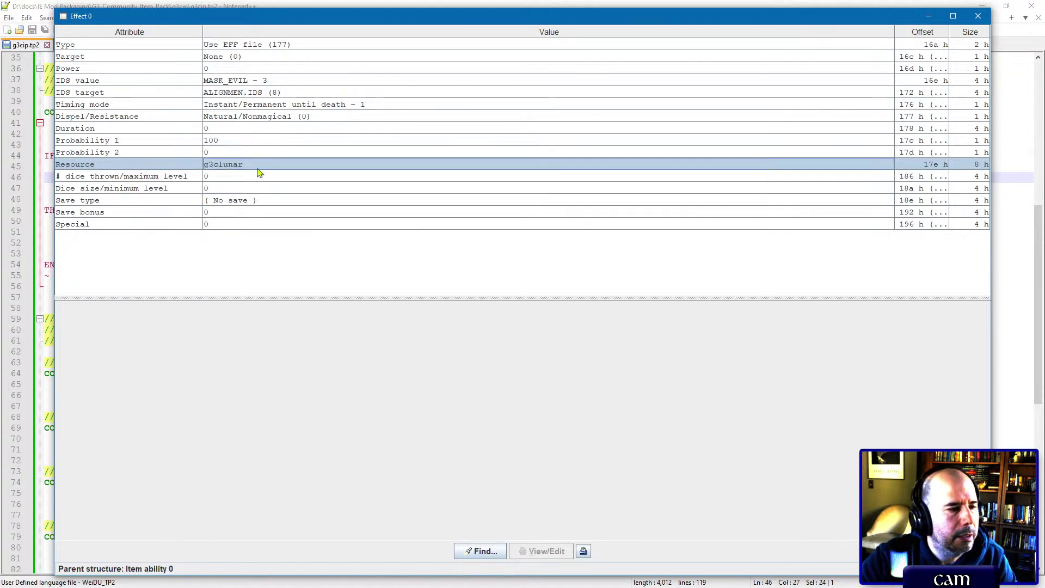
{"action": "left_click", "coordinate": [978, 16]}
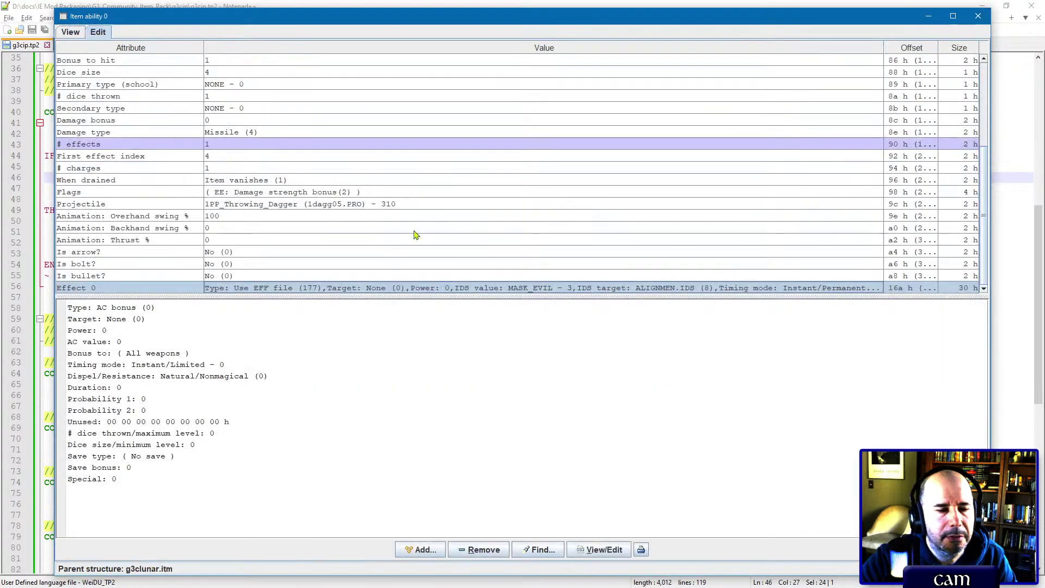
{"action": "left_click", "coordinate": [978, 15]}
Step: Save g3clunar.itm in the override folder, overwriting the existing file
{"action": "key", "text": "alt+Tab"}
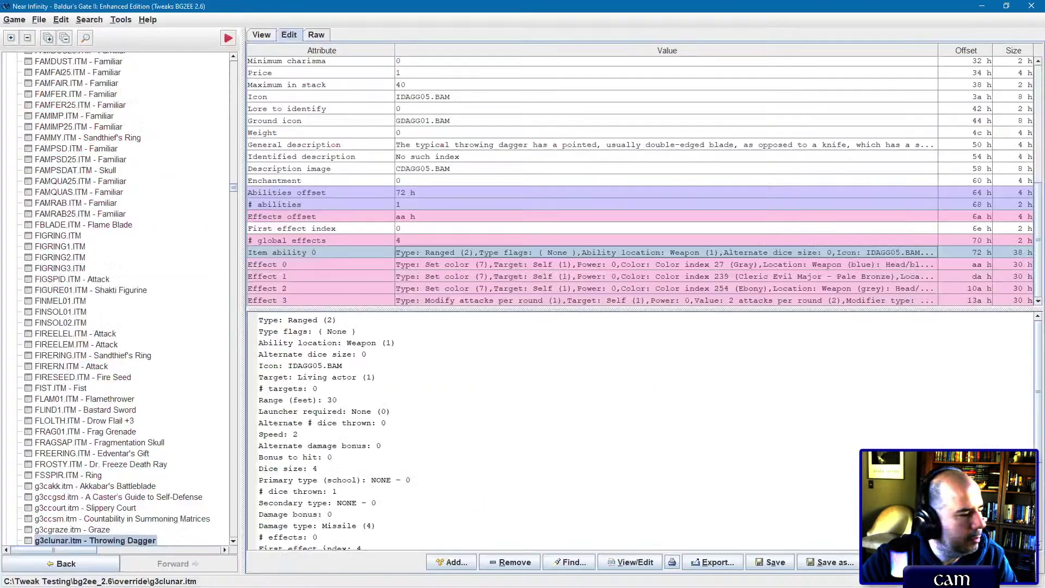
{"action": "left_click", "coordinate": [781, 568]}
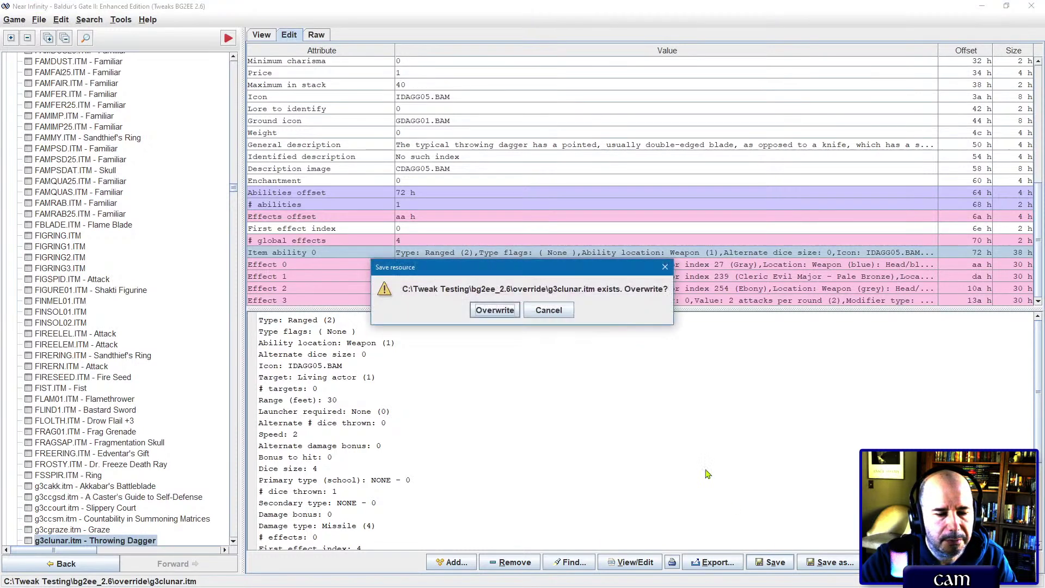
{"action": "left_click", "coordinate": [500, 311]}
{"action": "left_click", "coordinate": [522, 310]}
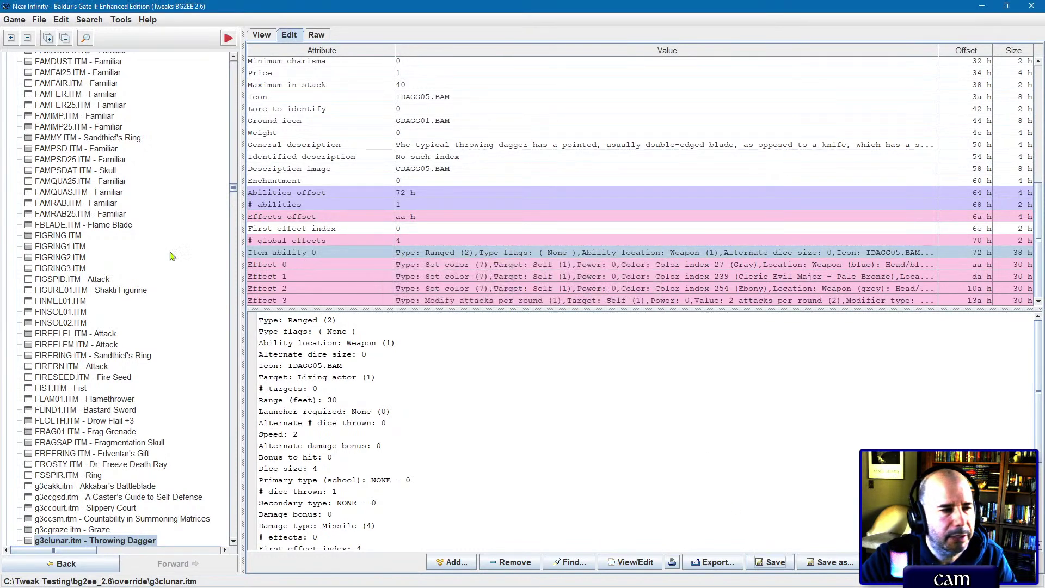
Step: Open the EFF resources and examine the effect settings of DAYSTAR1.EFF and daystar2.EFF
{"action": "key", "text": "Left"}
{"action": "key", "text": "Left"}
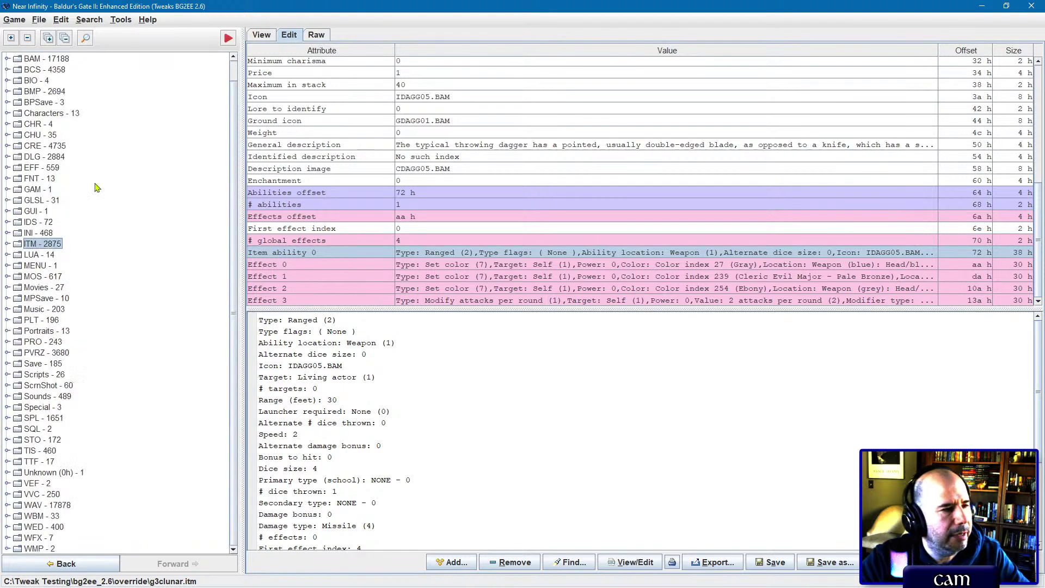
{"action": "double_click", "coordinate": [30, 169]}
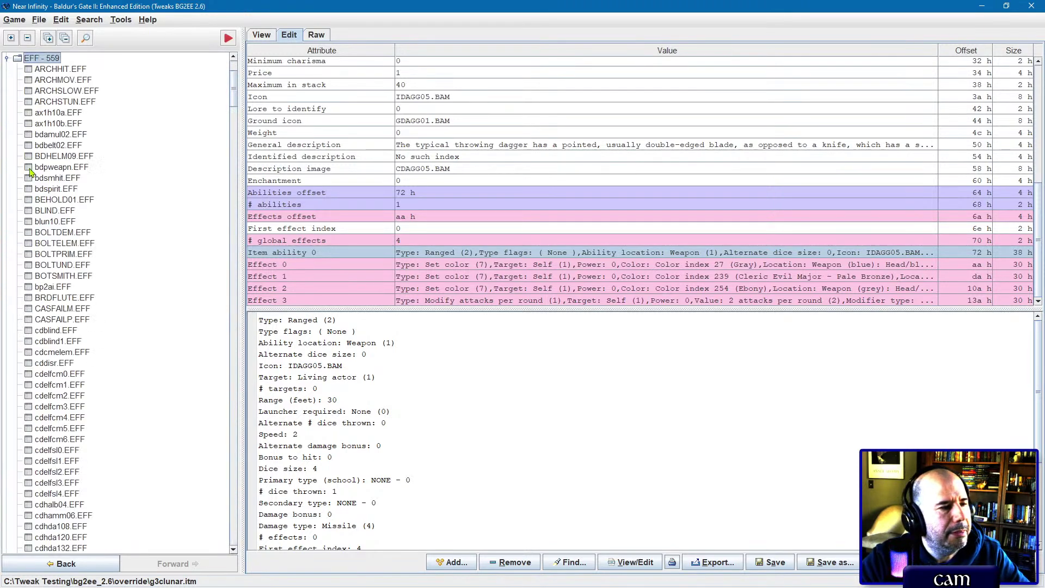
{"action": "scroll", "coordinate": [120, 211], "scroll_direction": "down", "scroll_amount": 20}
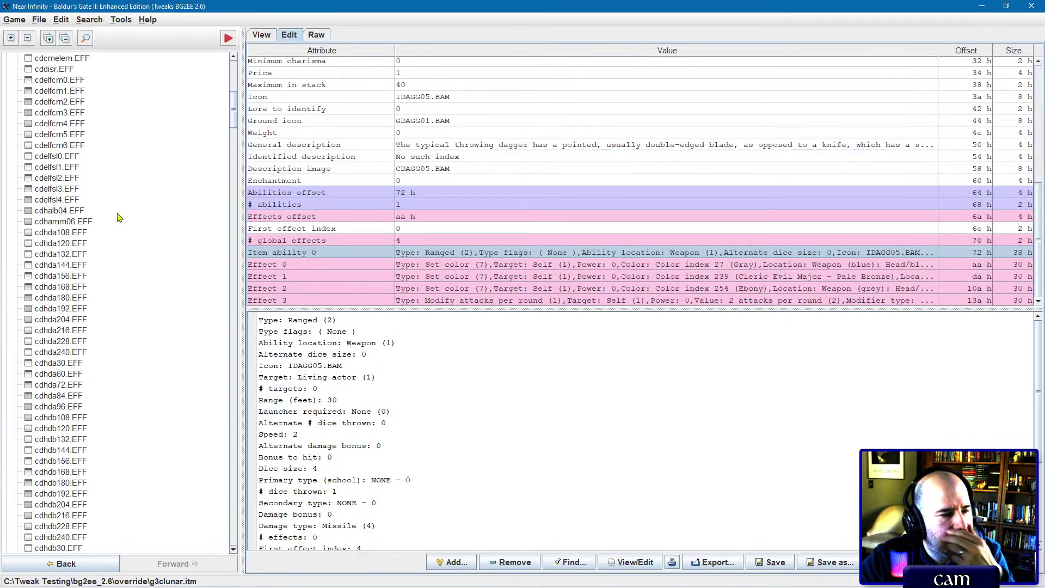
{"action": "scroll", "coordinate": [116, 224], "scroll_direction": "down", "scroll_amount": 7}
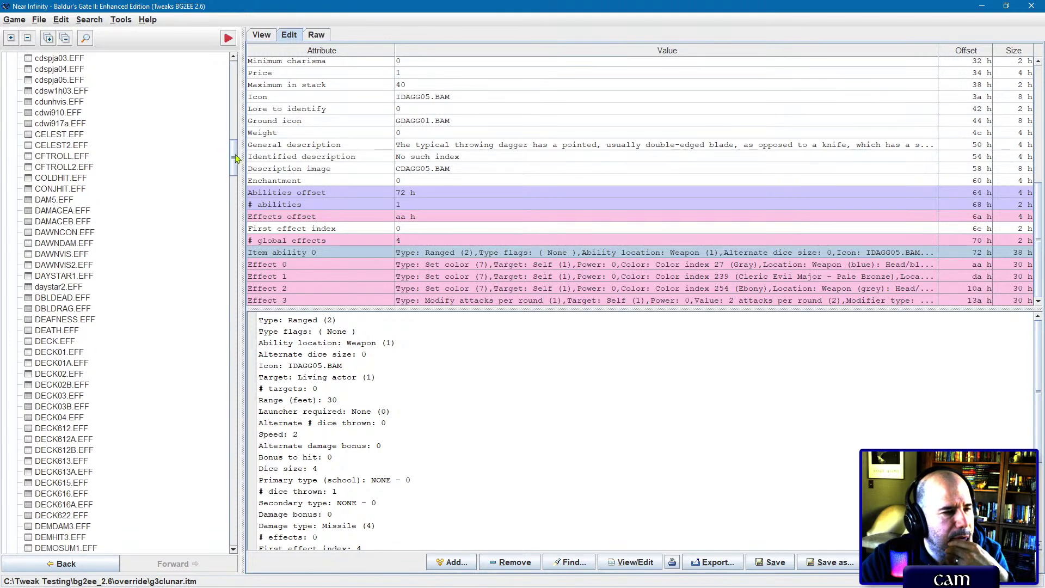
{"action": "left_click", "coordinate": [76, 275]}
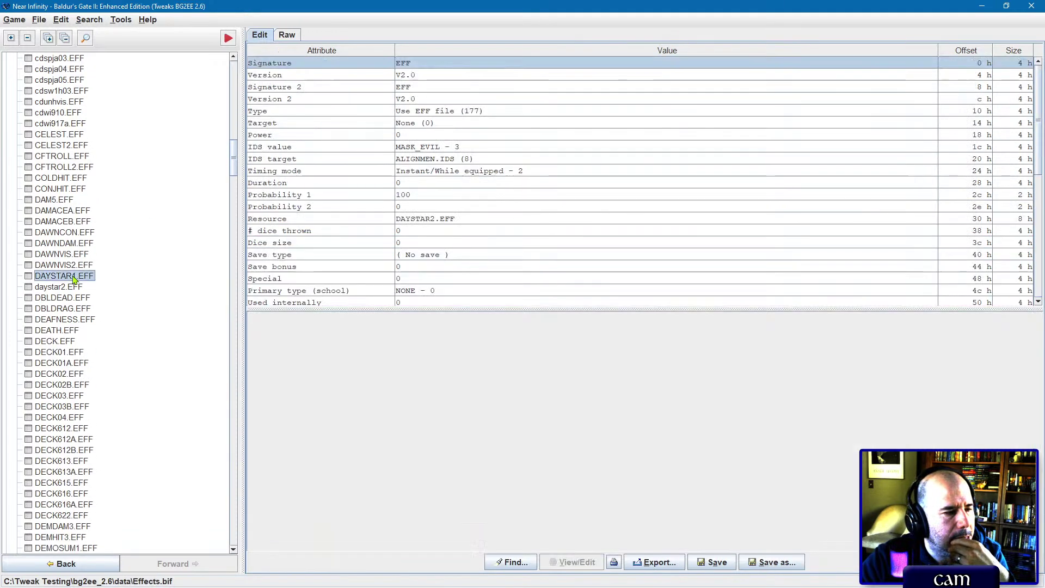
{"action": "left_click", "coordinate": [71, 287]}
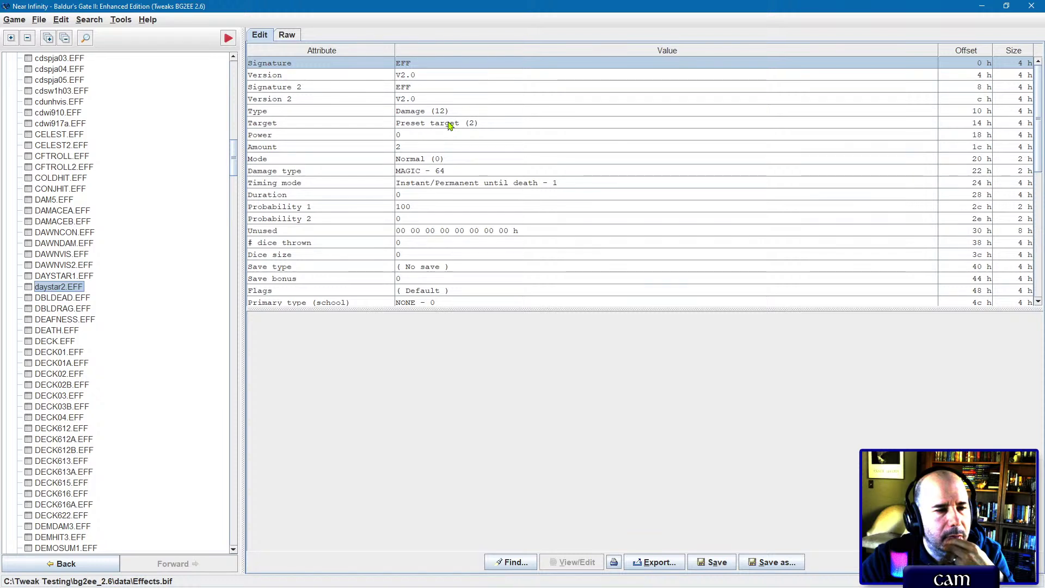
Step: Add a copy of daystar2.EFF to the override folder under the filename g3clunar.eff
{"action": "right_click", "coordinate": [71, 287]}
{"action": "left_click", "coordinate": [92, 361]}
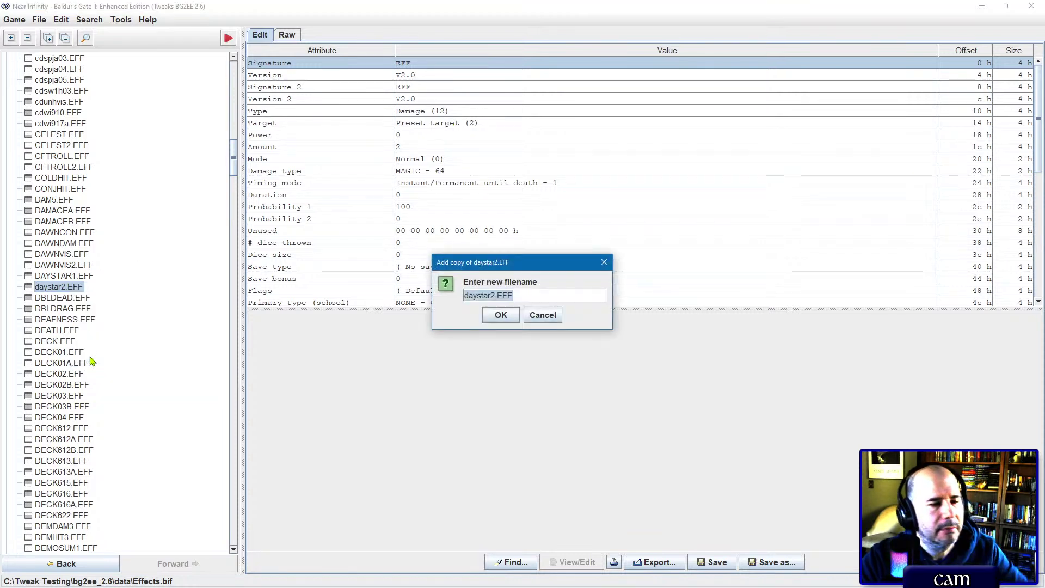
{"action": "type", "text": "g3c"}
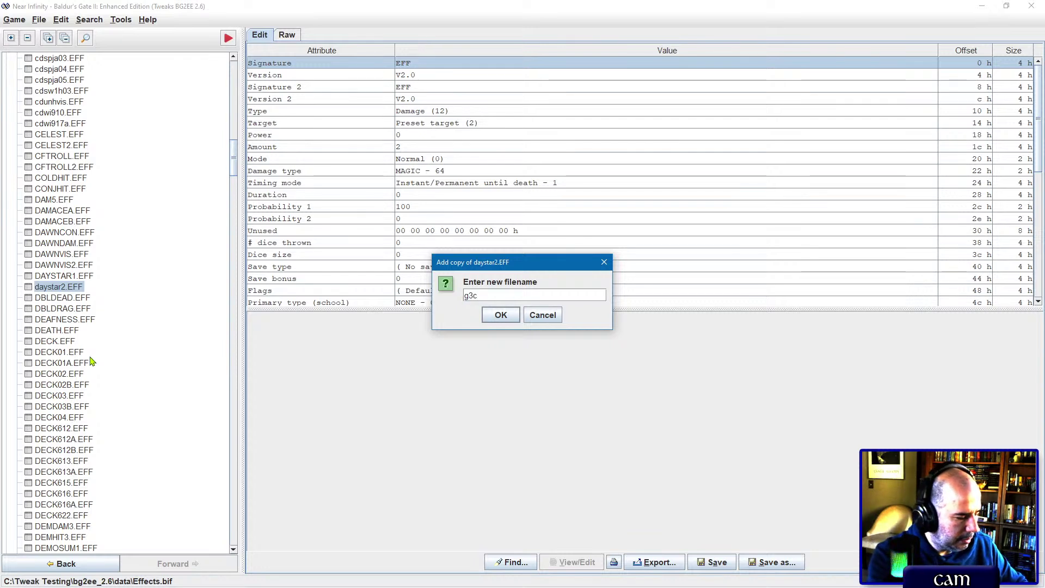
{"action": "type", "text": "lunar.eff"}
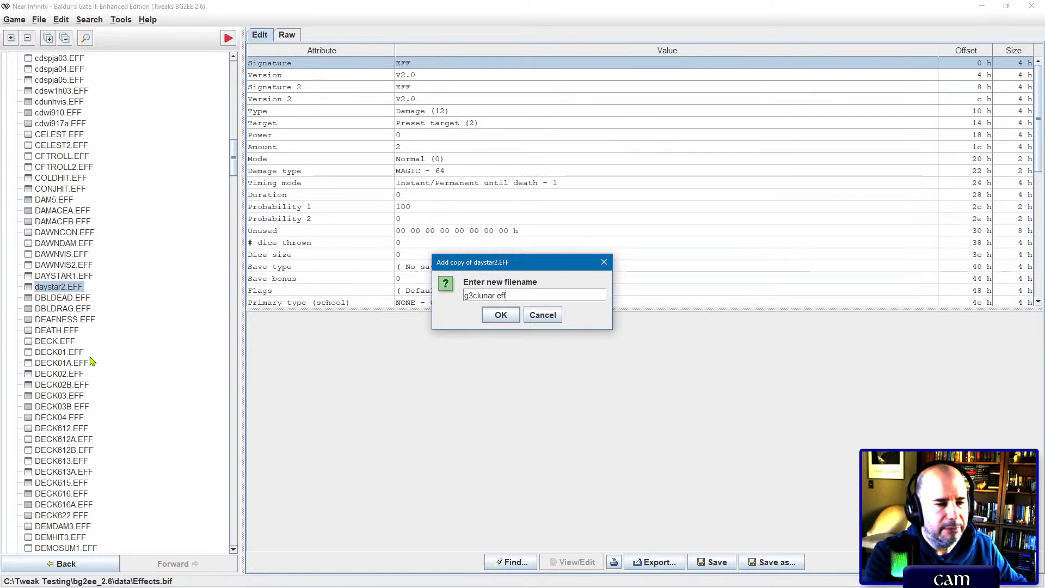
{"action": "key", "text": "Return"}
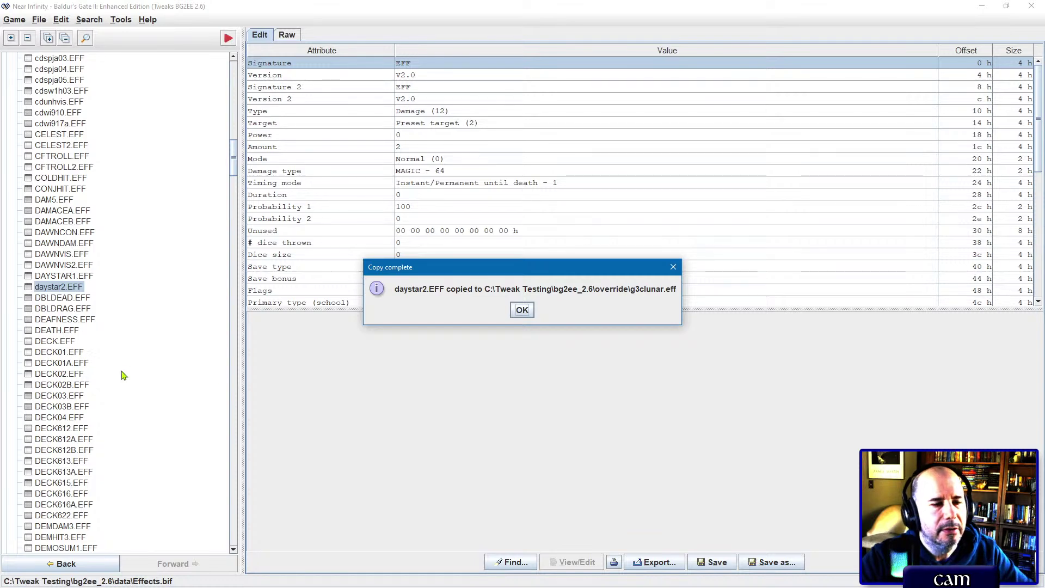
{"action": "left_click", "coordinate": [518, 309]}
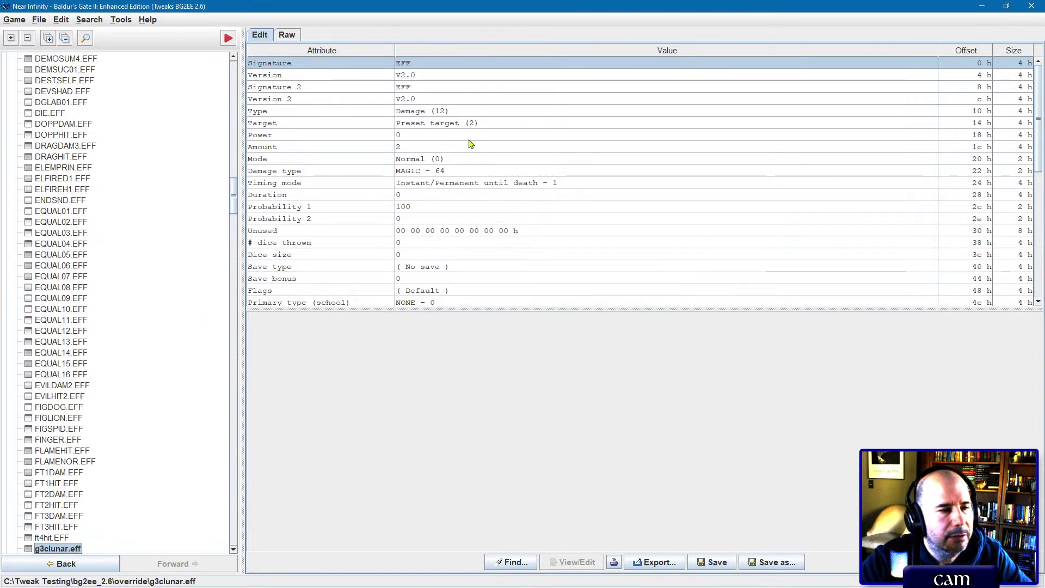
Step: Review the fields of g3clunar.eff, set its Damage type to PIERCING - 16, and save over the existing file
{"action": "left_click", "coordinate": [411, 148]}
{"action": "left_click", "coordinate": [422, 111]}
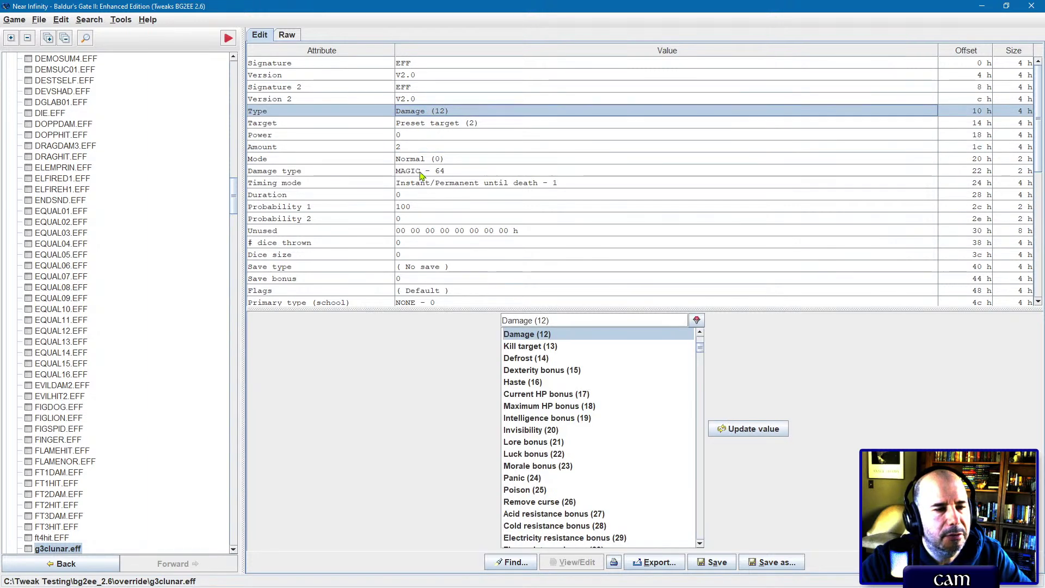
{"action": "left_click", "coordinate": [421, 172]}
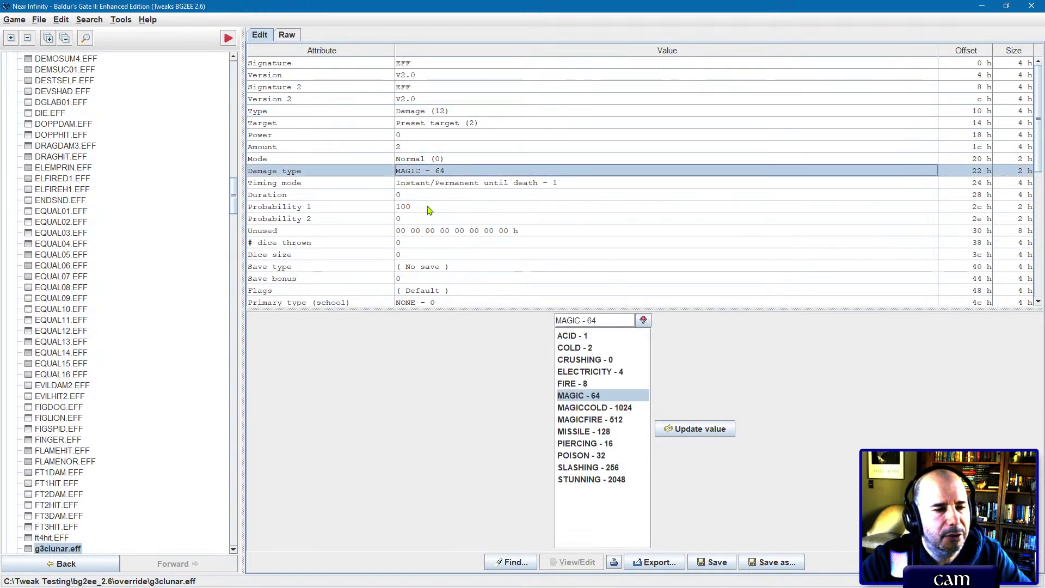
{"action": "scroll", "coordinate": [429, 210], "scroll_direction": "down", "scroll_amount": 8}
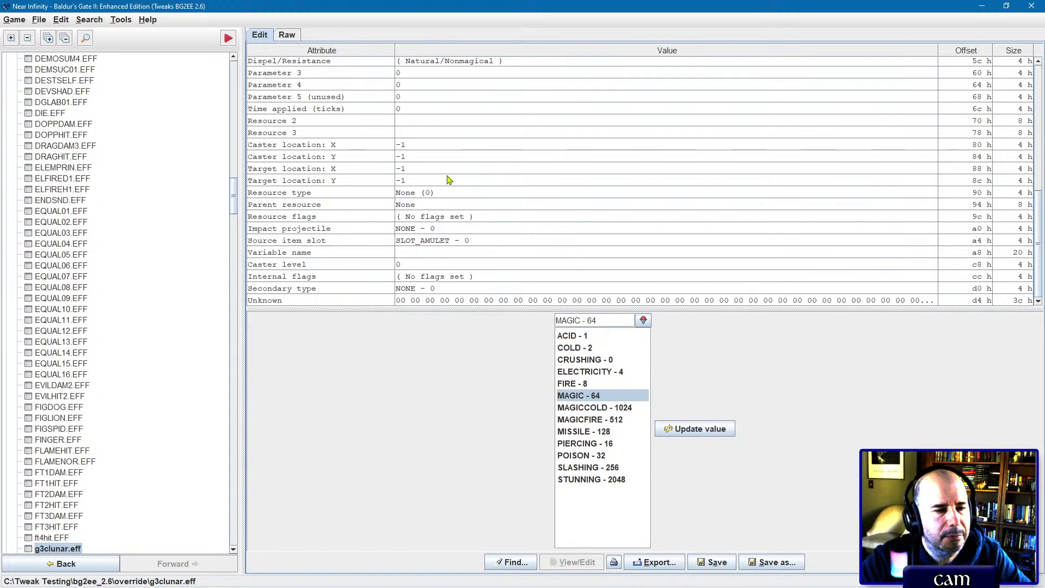
{"action": "scroll", "coordinate": [463, 243], "scroll_direction": "up", "scroll_amount": 8}
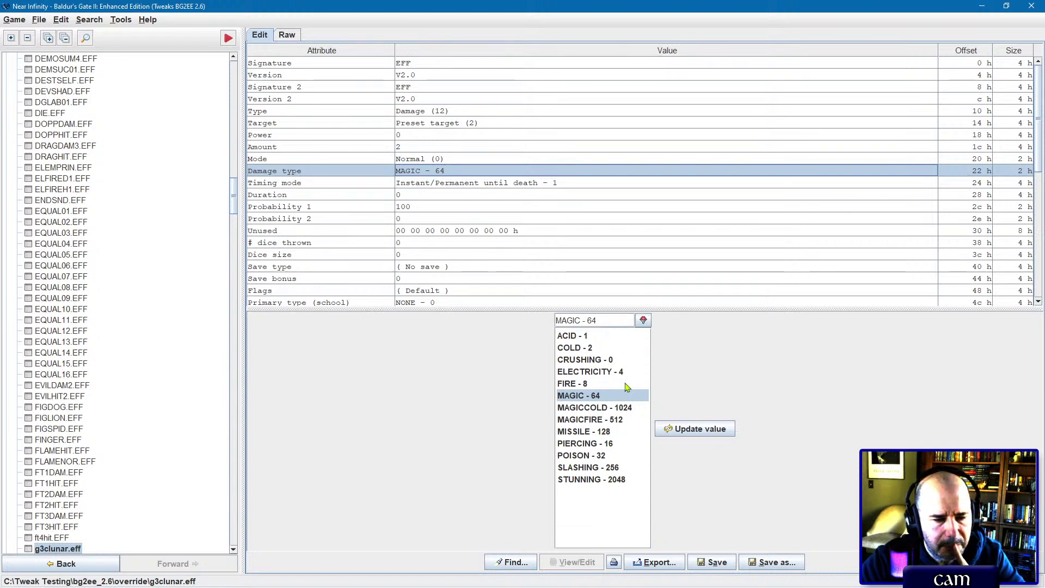
{"action": "left_click", "coordinate": [603, 444]}
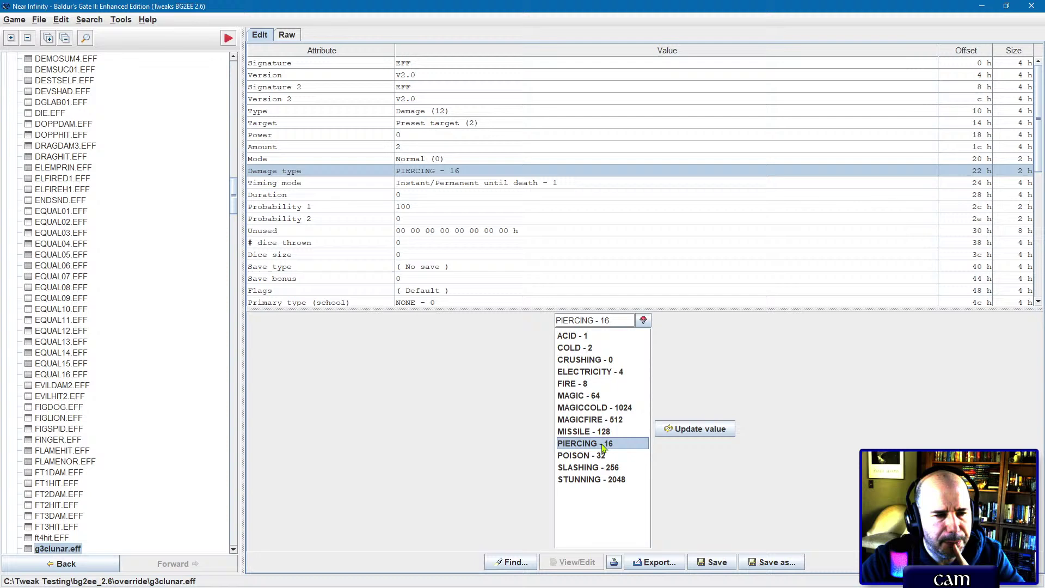
{"action": "left_click", "coordinate": [704, 565]}
{"action": "left_click", "coordinate": [495, 305]}
{"action": "left_click", "coordinate": [521, 311]}
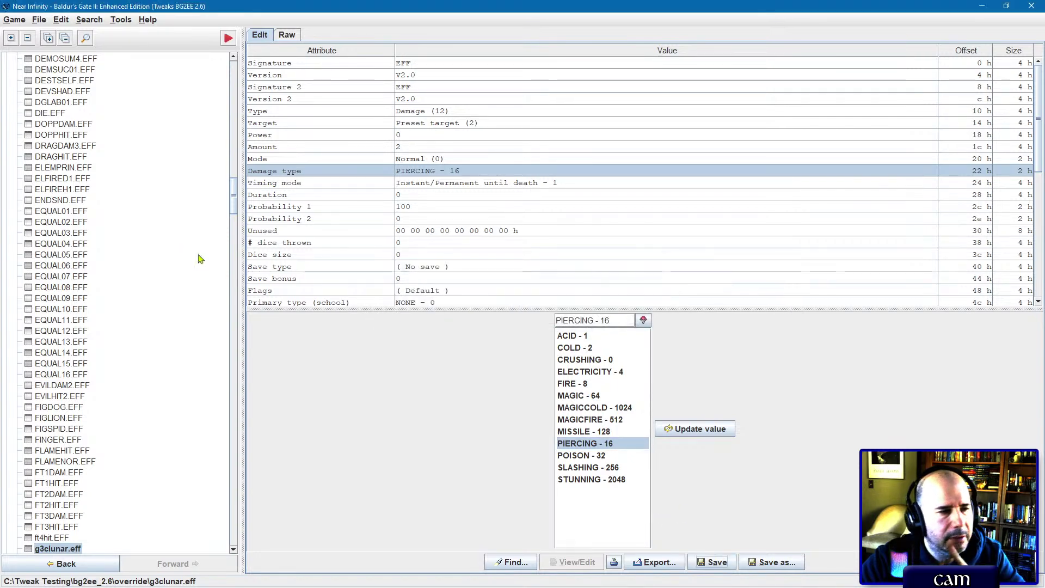
Step: Reopen g3clunar.itm from the ITM resources and check the damage type and effect settings of Item ability 0
{"action": "left_click", "coordinate": [60, 244]}
{"action": "key", "text": "Left"}
{"action": "key", "text": "Left"}
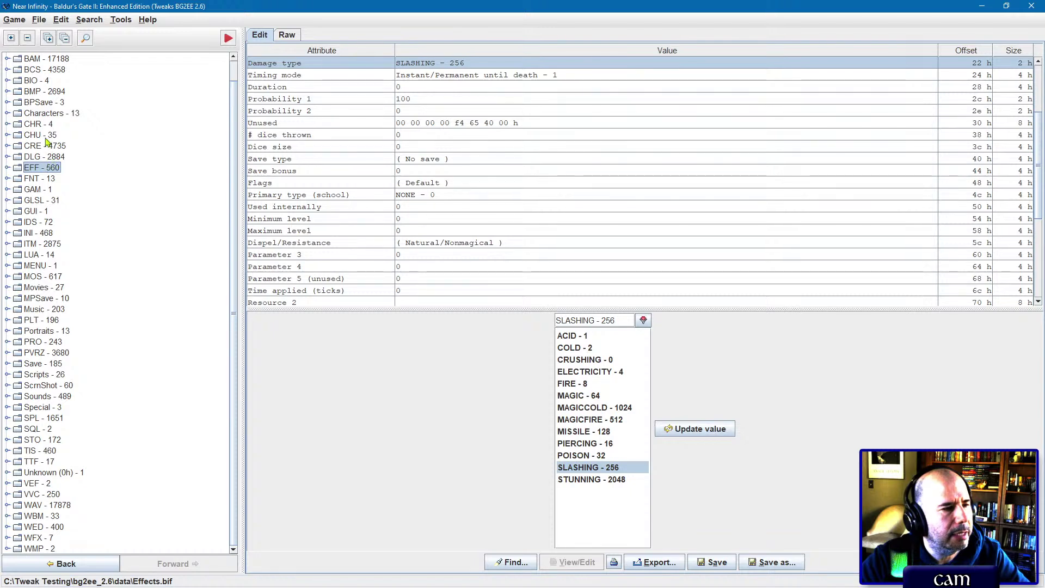
{"action": "double_click", "coordinate": [45, 244]}
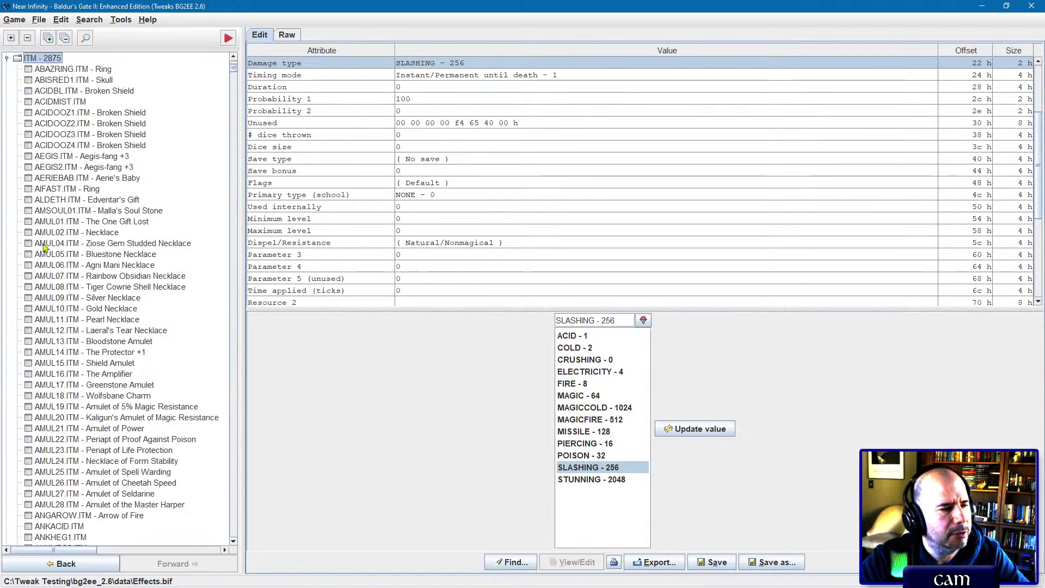
{"action": "left_click", "coordinate": [44, 244]}
{"action": "key", "text": "g"}
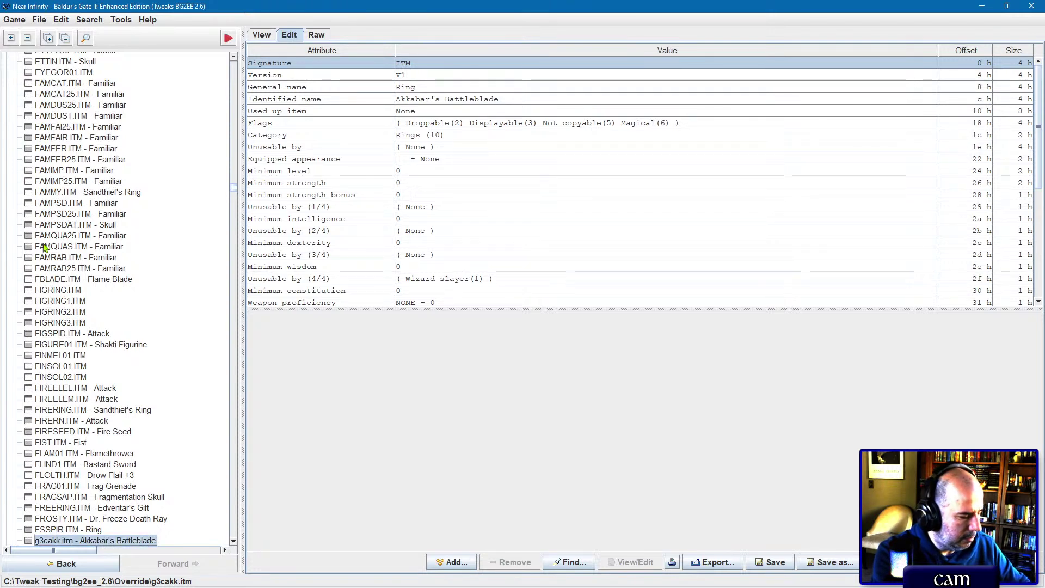
{"action": "scroll", "coordinate": [44, 248], "scroll_direction": "down", "scroll_amount": 7}
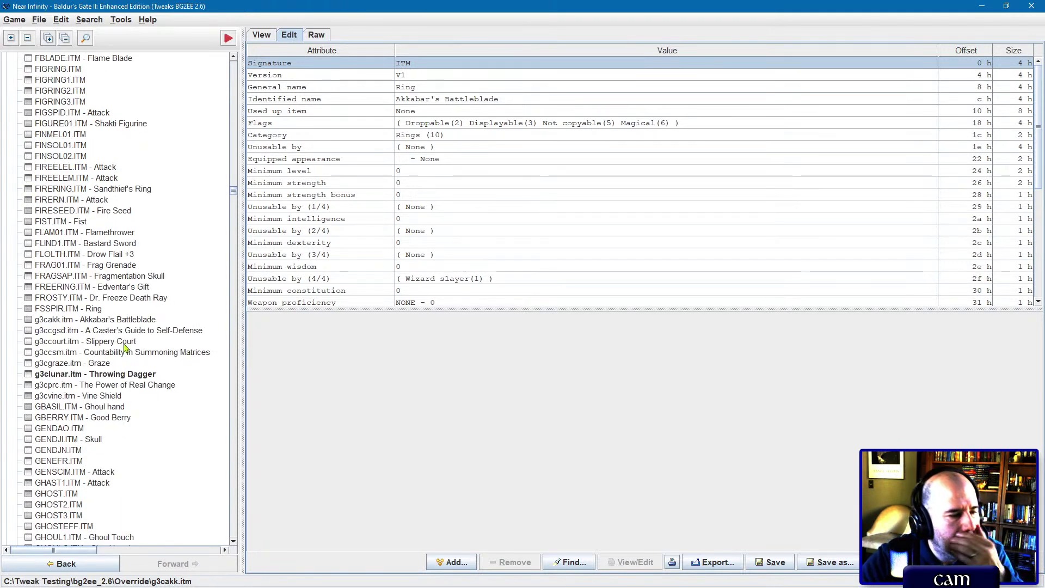
{"action": "left_click", "coordinate": [109, 373]}
{"action": "left_click", "coordinate": [458, 254]}
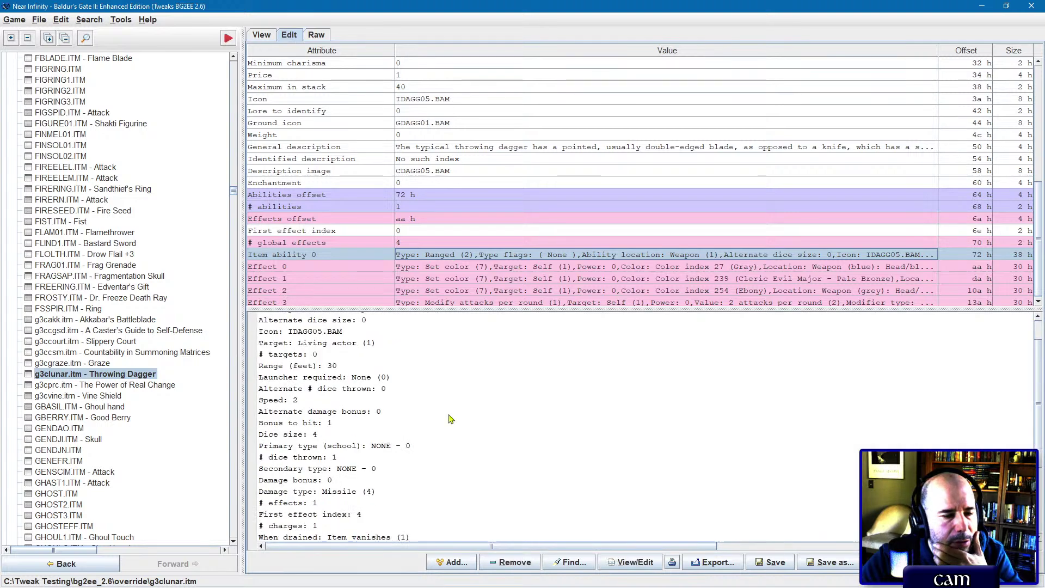
{"action": "scroll", "coordinate": [444, 419], "scroll_direction": "down", "scroll_amount": 2}
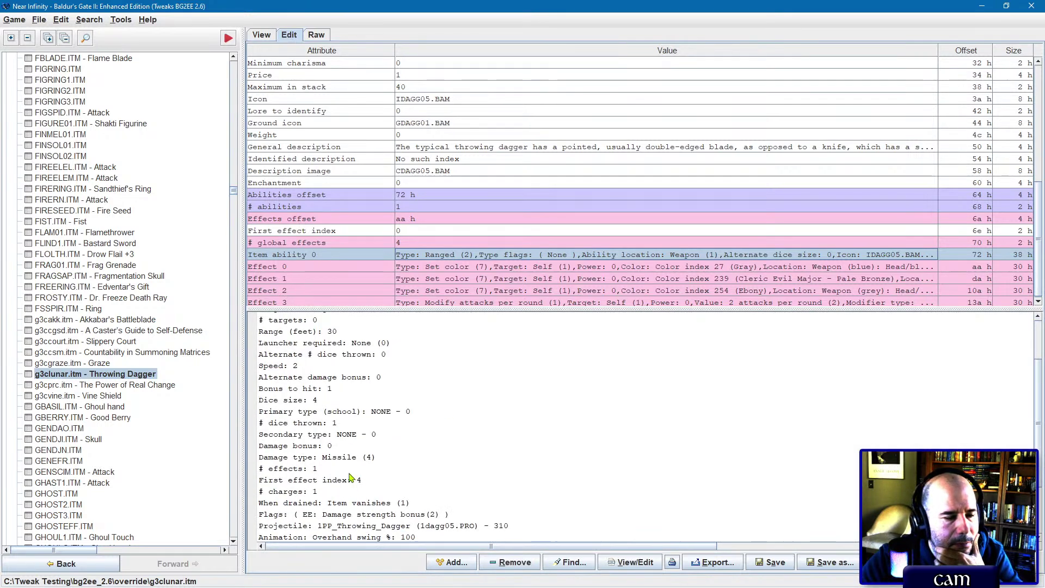
{"action": "left_click", "coordinate": [115, 376]}
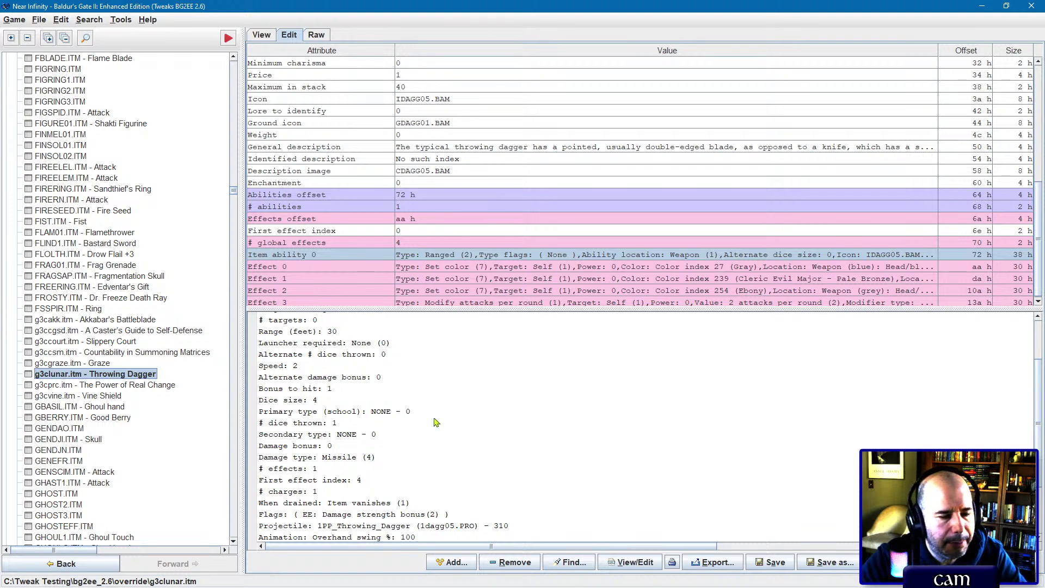
Step: Reopen g3clunar.eff, set its Damage type to MISSILE - 128, and save it over the existing override file
{"action": "left_click", "coordinate": [84, 343]}
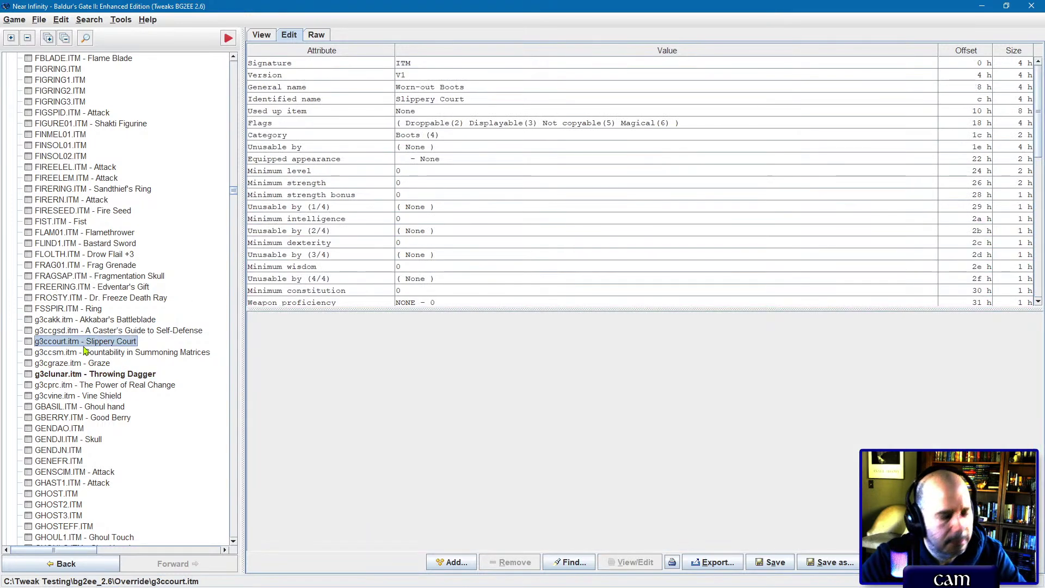
{"action": "key", "text": "Left"}
{"action": "key", "text": "Left"}
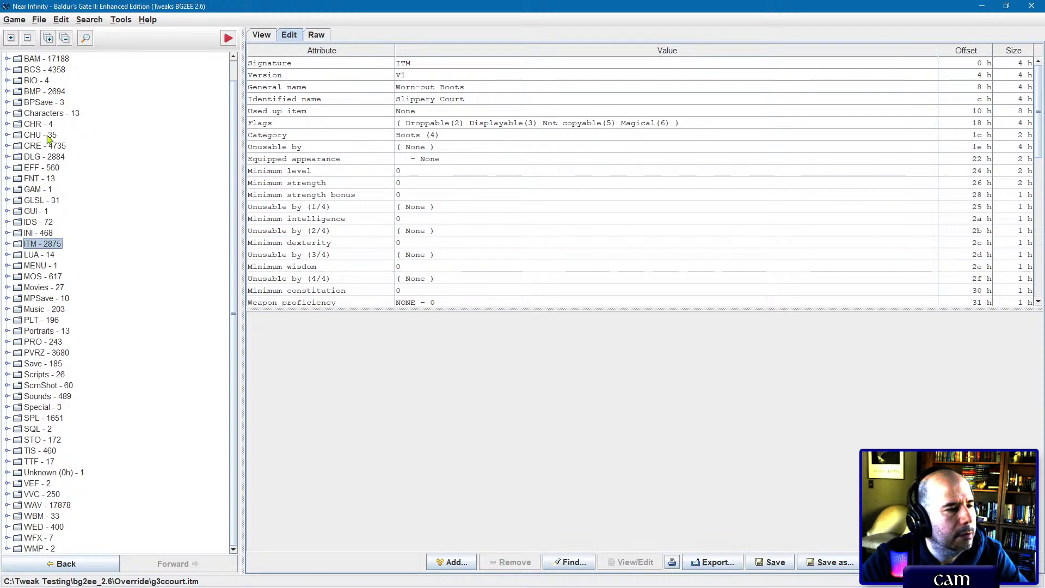
{"action": "double_click", "coordinate": [34, 169]}
{"action": "left_click", "coordinate": [34, 176]}
{"action": "key", "text": "g"}
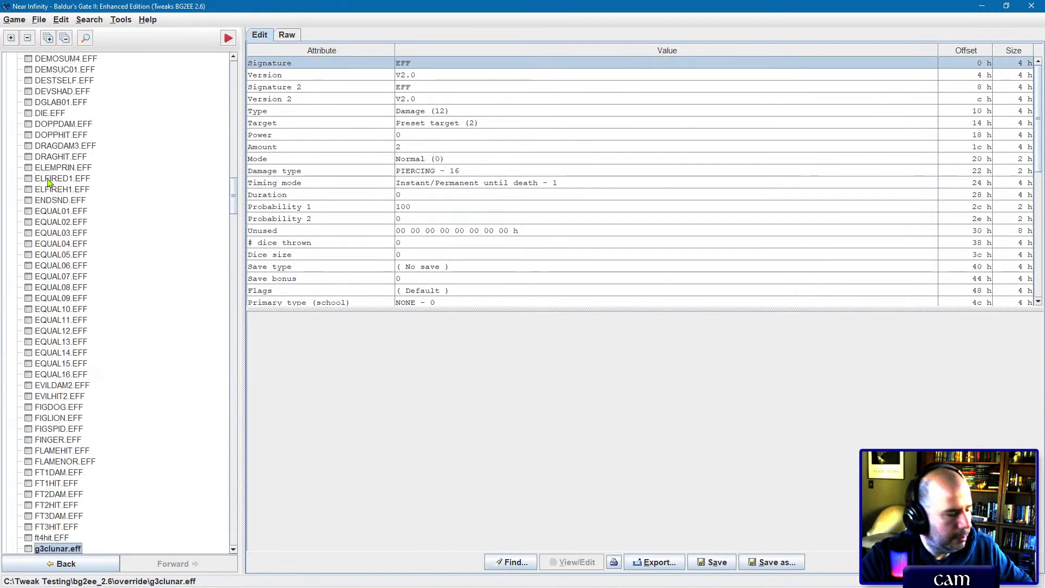
{"action": "left_click", "coordinate": [415, 171]}
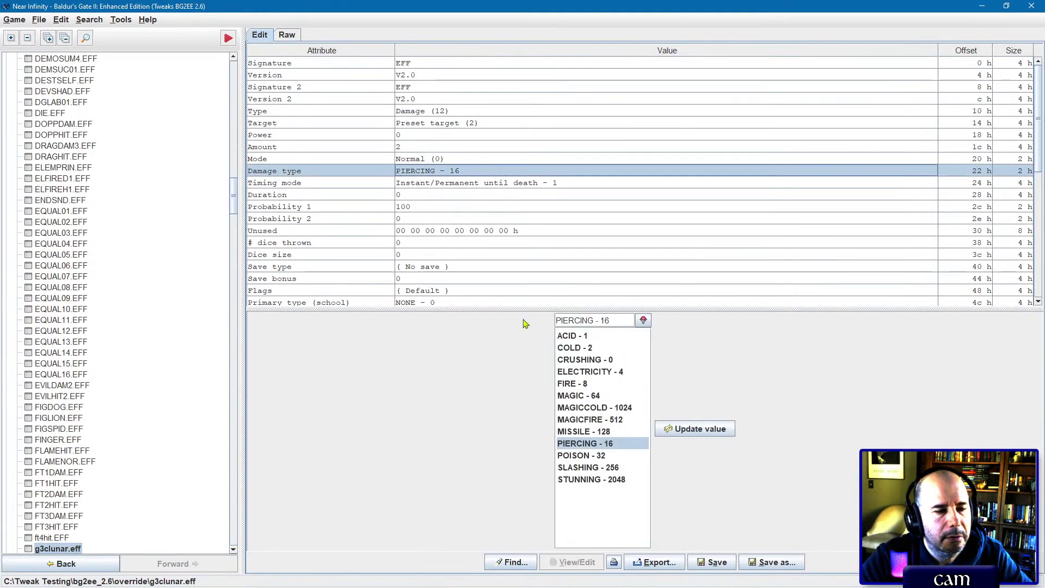
{"action": "left_click", "coordinate": [576, 431]}
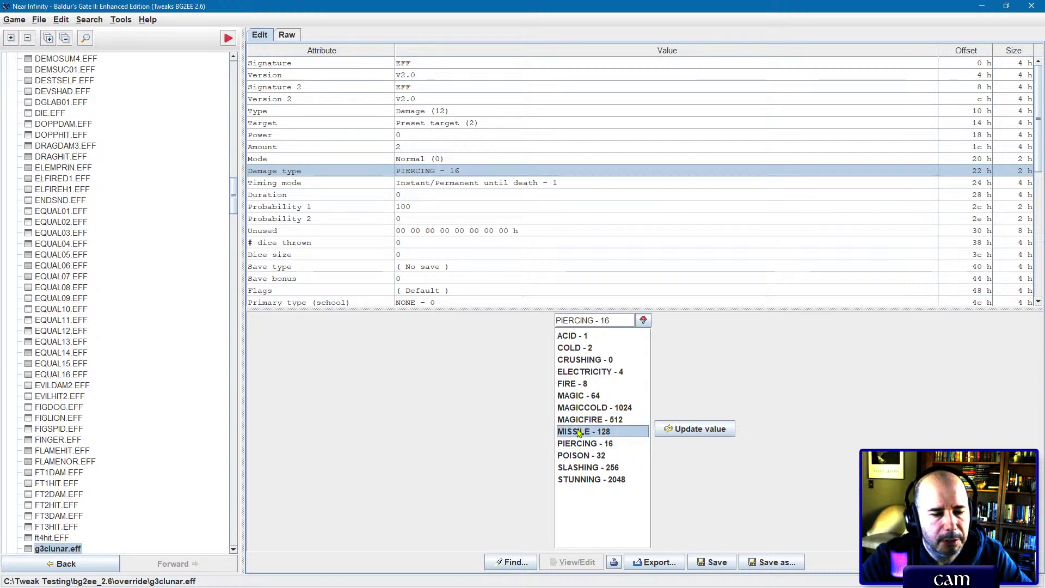
{"action": "left_click", "coordinate": [732, 430]}
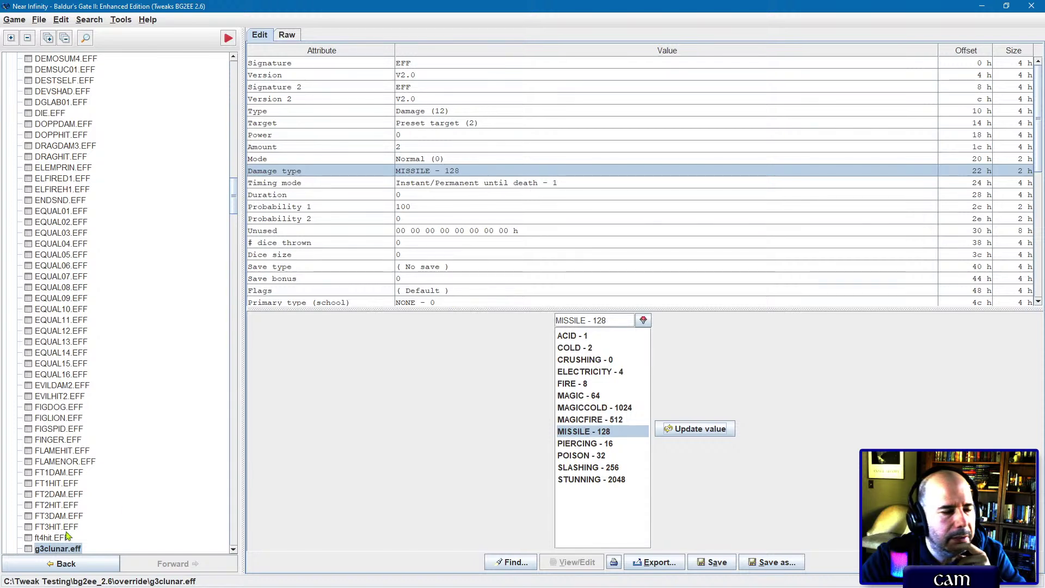
{"action": "left_click", "coordinate": [713, 562]}
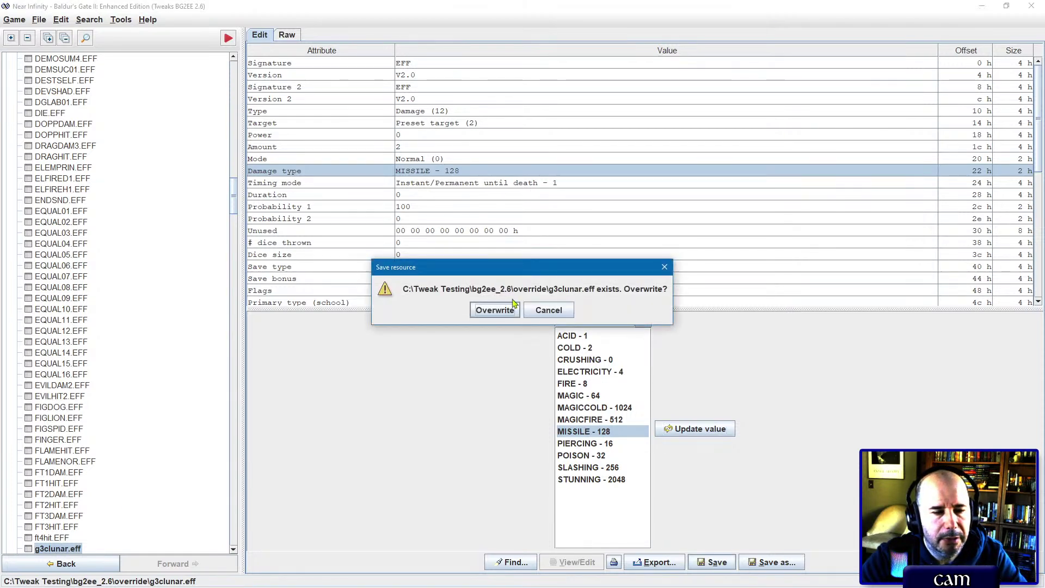
{"action": "left_click", "coordinate": [506, 307]}
{"action": "left_click", "coordinate": [520, 308]}
Step: Confirm overwriting g3clunar.eff, collapse the EFF resources and reopen g3clunar.itm from the ITM resources
{"action": "key", "text": "Left"}
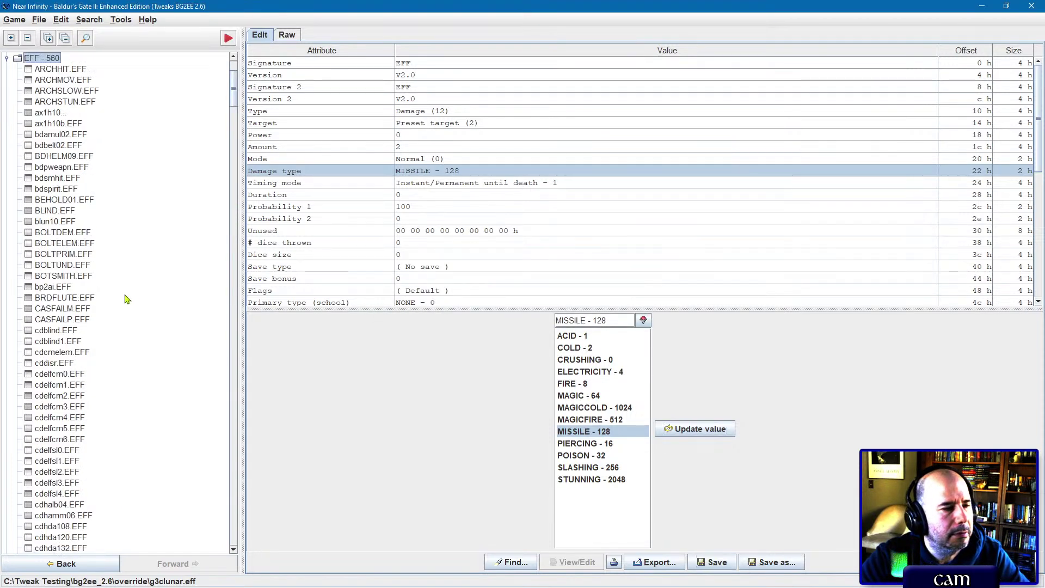
{"action": "key", "text": "Left"}
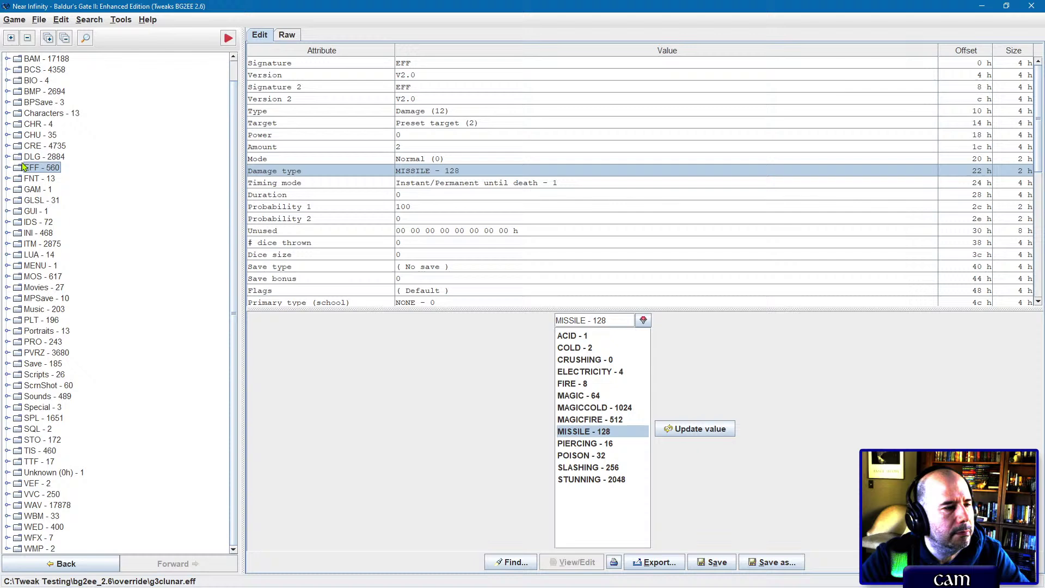
{"action": "double_click", "coordinate": [28, 245]}
{"action": "left_click", "coordinate": [33, 243]}
{"action": "key", "text": "g"}
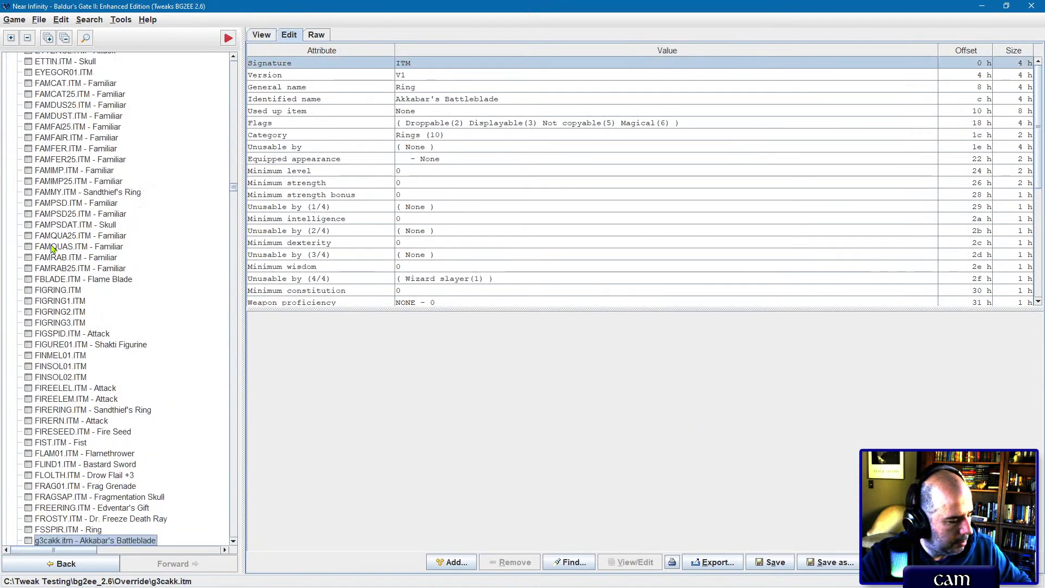
{"action": "scroll", "coordinate": [327, 271], "scroll_direction": "down", "scroll_amount": 6}
{"action": "scroll", "coordinate": [92, 376], "scroll_direction": "down", "scroll_amount": 6}
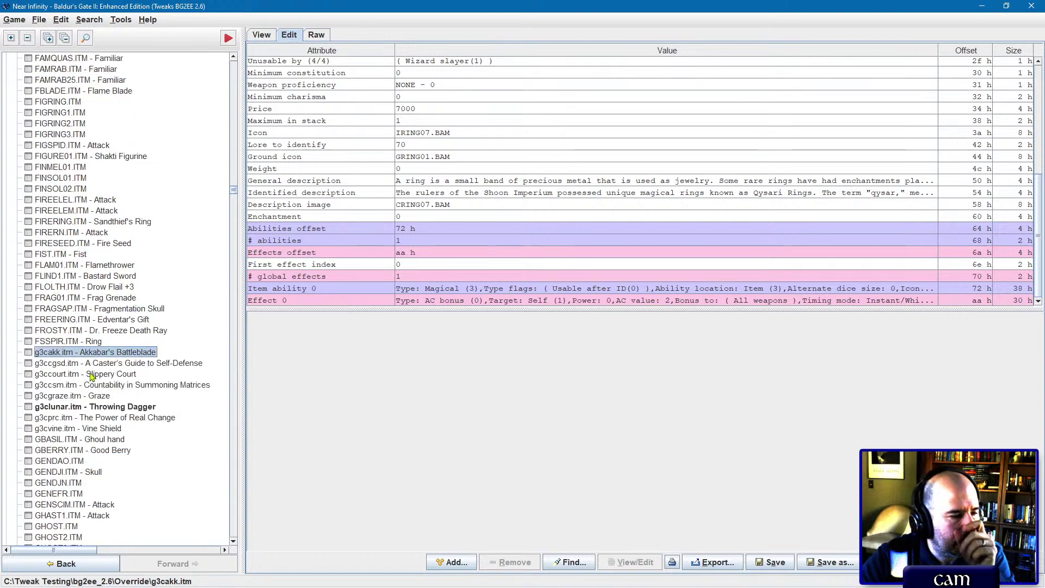
{"action": "left_click", "coordinate": [80, 409]}
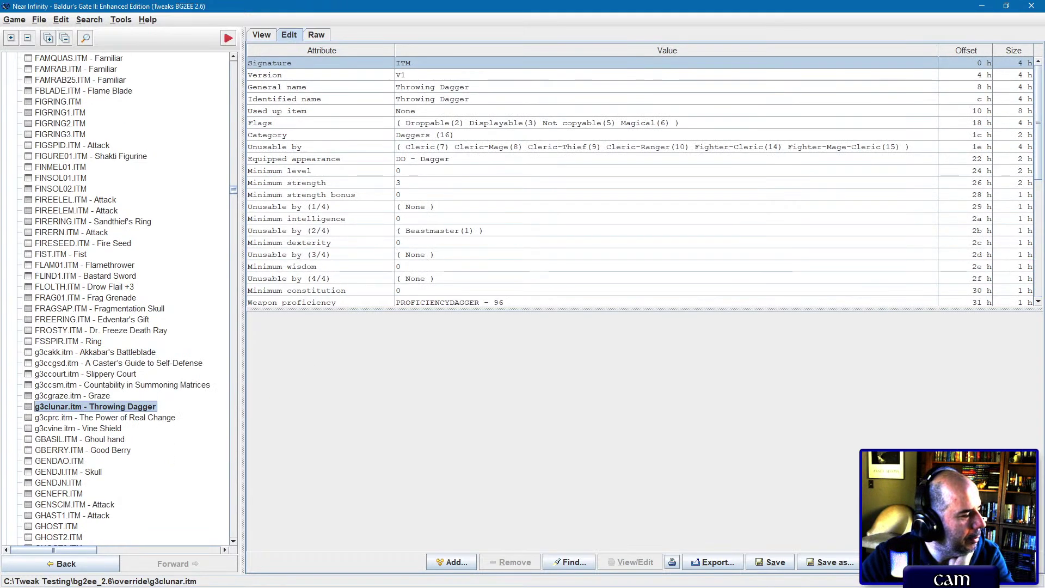
Step: Switch to the Lunar Shards forum post in the browser and highlight the line about recovering the daggers from the target
{"action": "key", "text": "alt+Tab"}
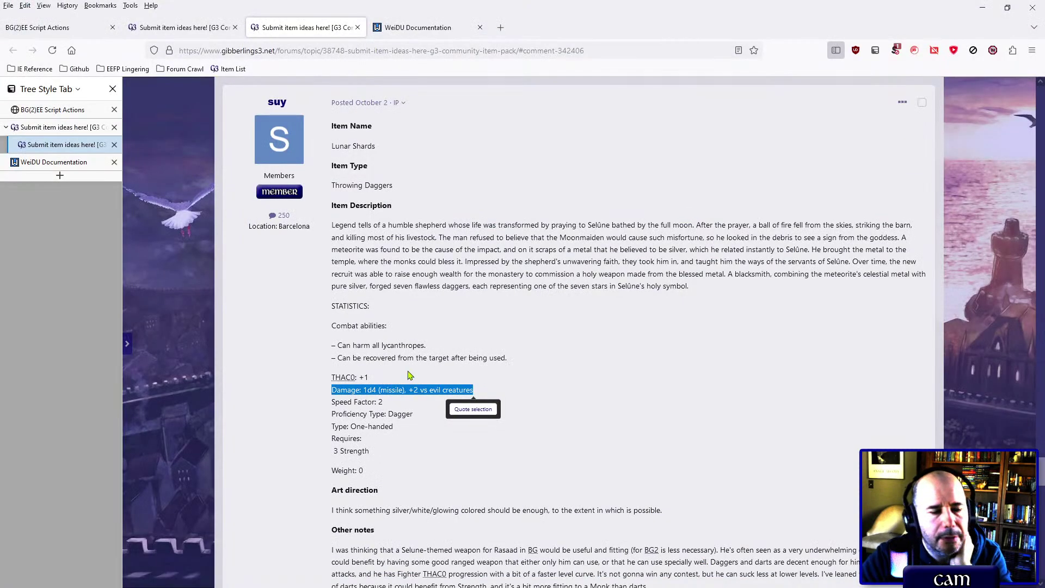
{"action": "left_click", "coordinate": [393, 410]}
{"action": "triple_click", "coordinate": [356, 358]}
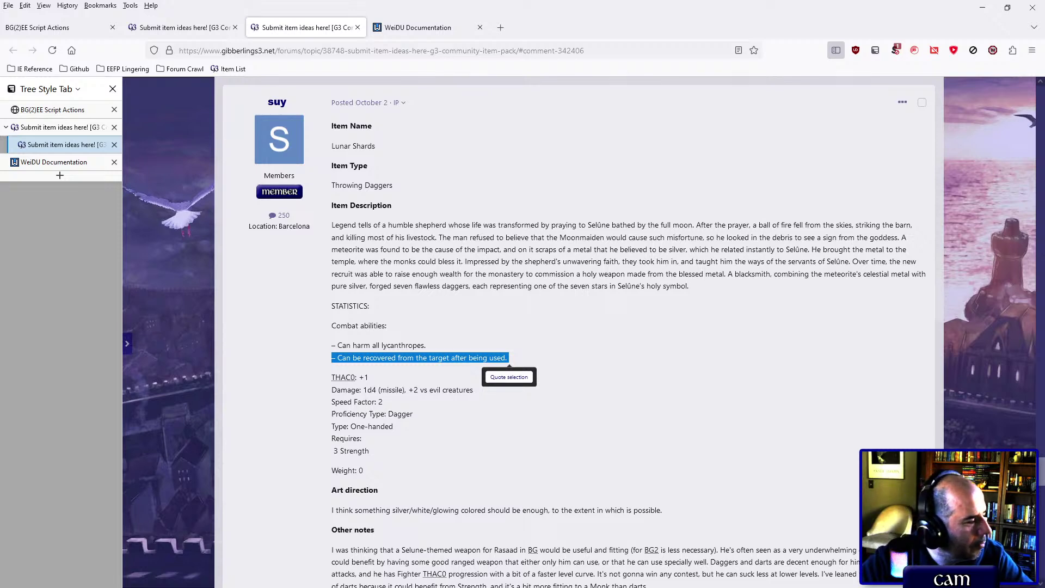
Step: Return to Near Infinity, open Item ability 0 of g3clunar.itm and add a second effect to it
{"action": "key", "text": "alt+Tab"}
{"action": "scroll", "coordinate": [481, 270], "scroll_direction": "down", "scroll_amount": 5}
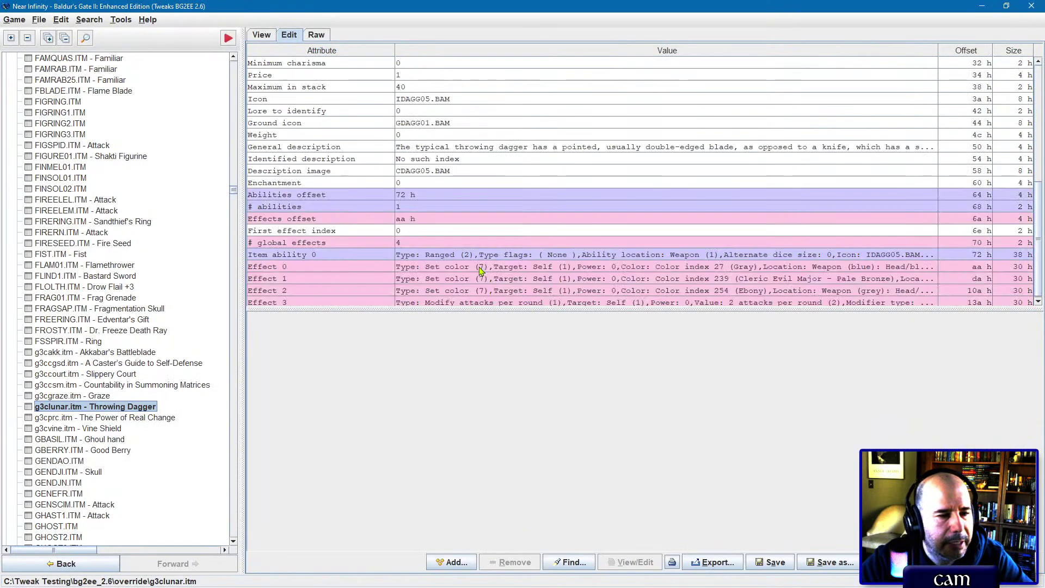
{"action": "scroll", "coordinate": [481, 271], "scroll_direction": "down", "scroll_amount": 1}
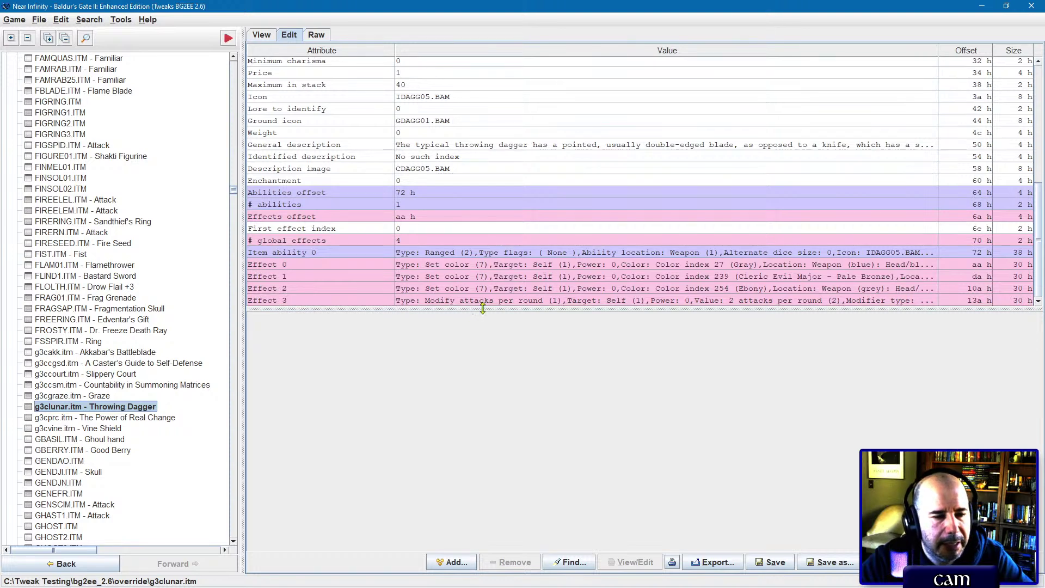
{"action": "double_click", "coordinate": [496, 258]}
{"action": "scroll", "coordinate": [497, 222], "scroll_direction": "down", "scroll_amount": 4}
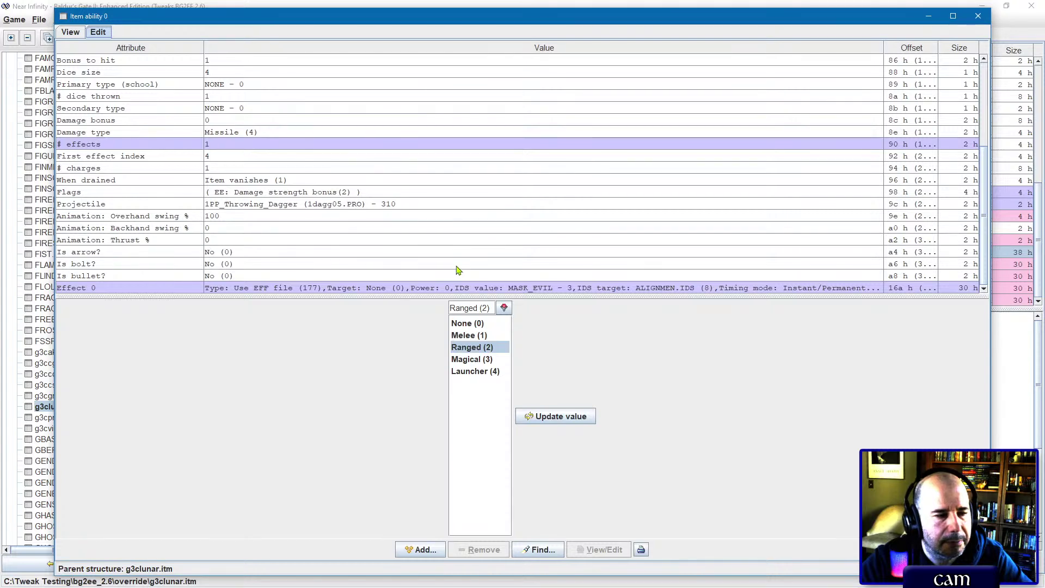
{"action": "left_click", "coordinate": [418, 548]}
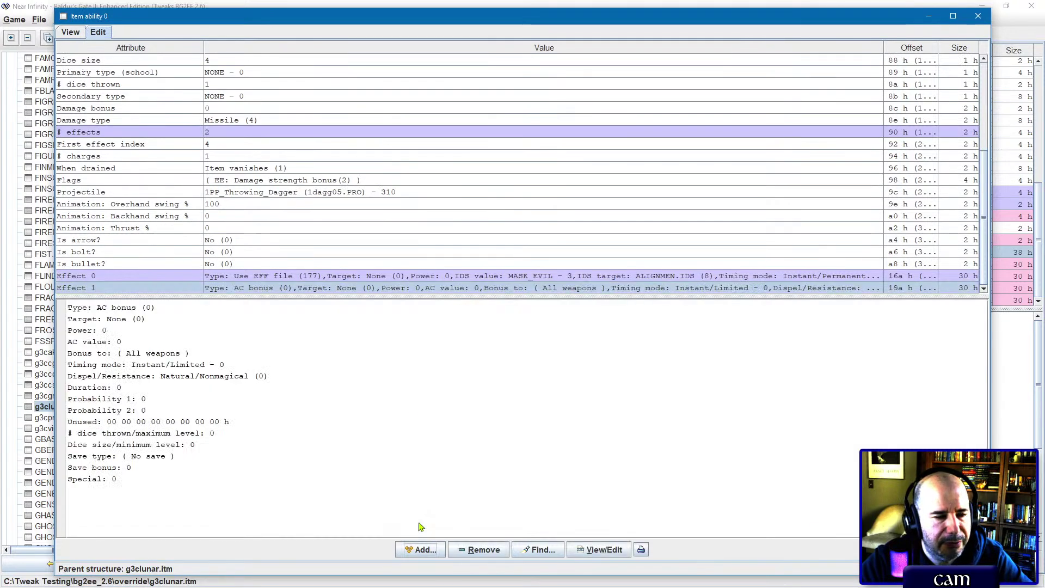
Step: Open the newly added effect and set its Type to Create inventory item (122)
{"action": "double_click", "coordinate": [393, 287]}
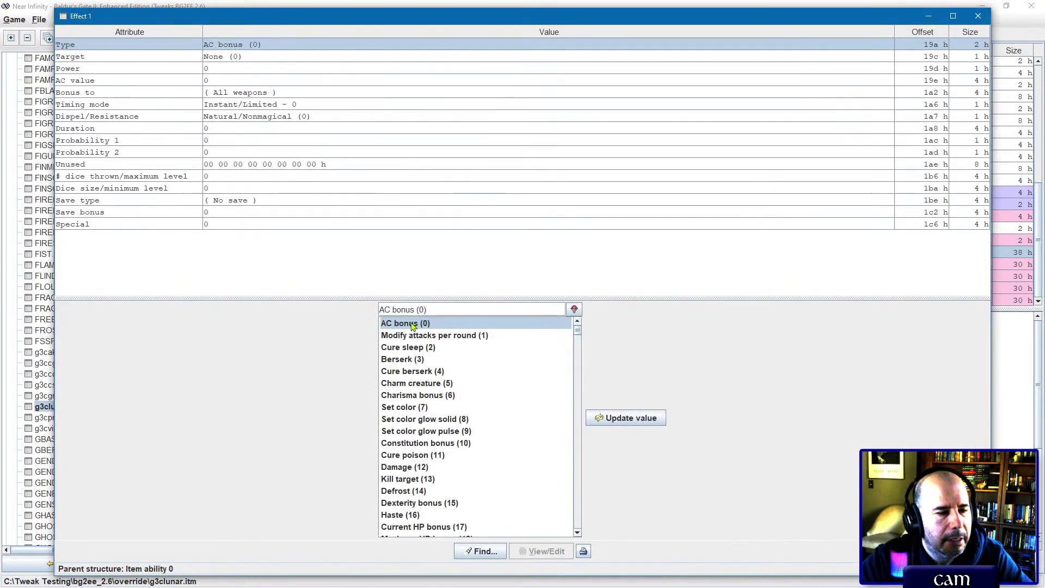
{"action": "key", "text": "c"}
{"action": "key", "text": "r"}
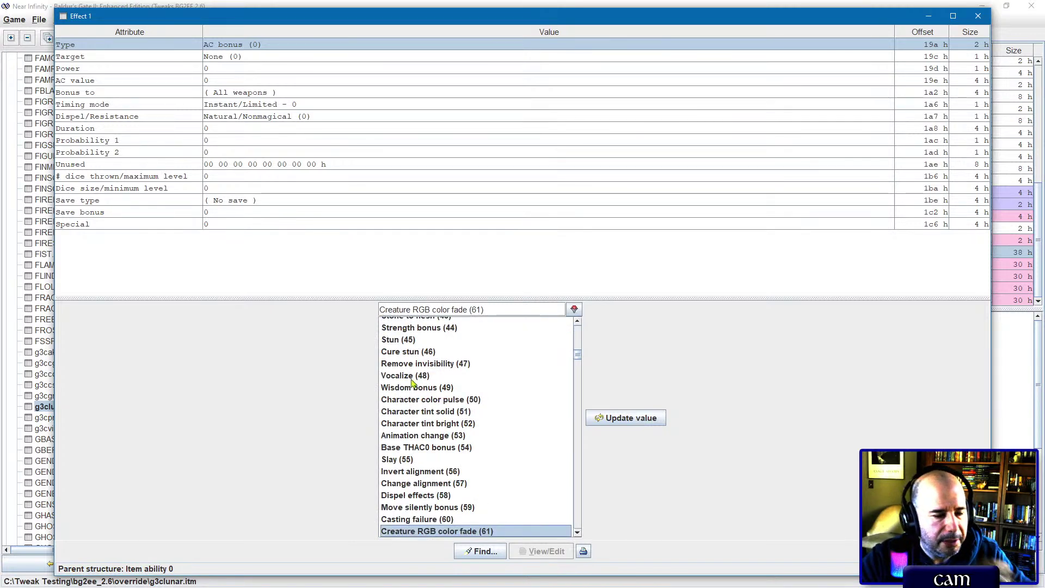
{"action": "scroll", "coordinate": [412, 383], "scroll_direction": "down", "scroll_amount": 3}
{"action": "key", "text": "c"}
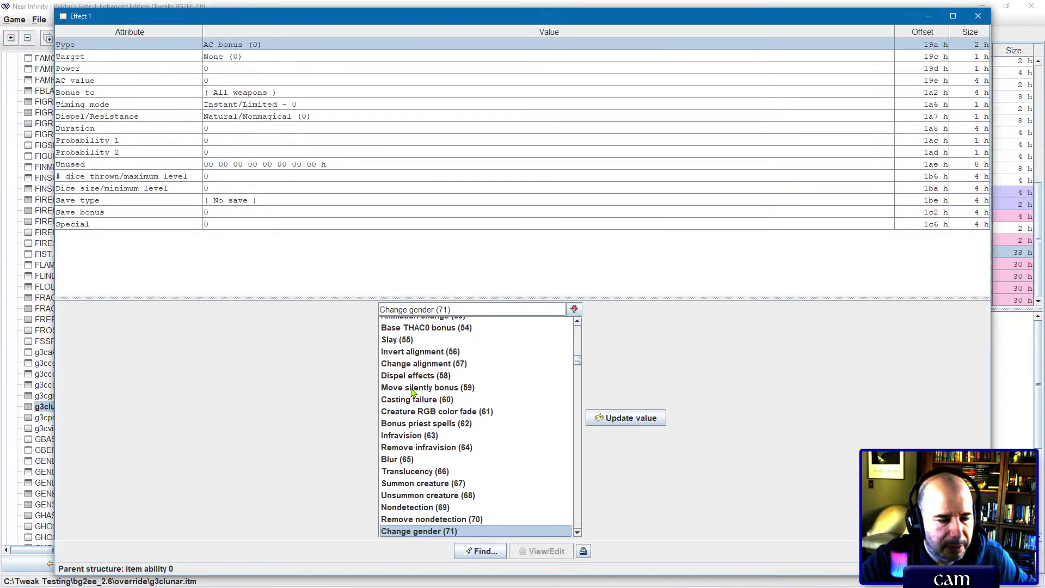
{"action": "key", "text": "c"}
{"action": "key", "text": "c"}
{"action": "key", "text": "c"}
{"action": "key", "text": "c"}
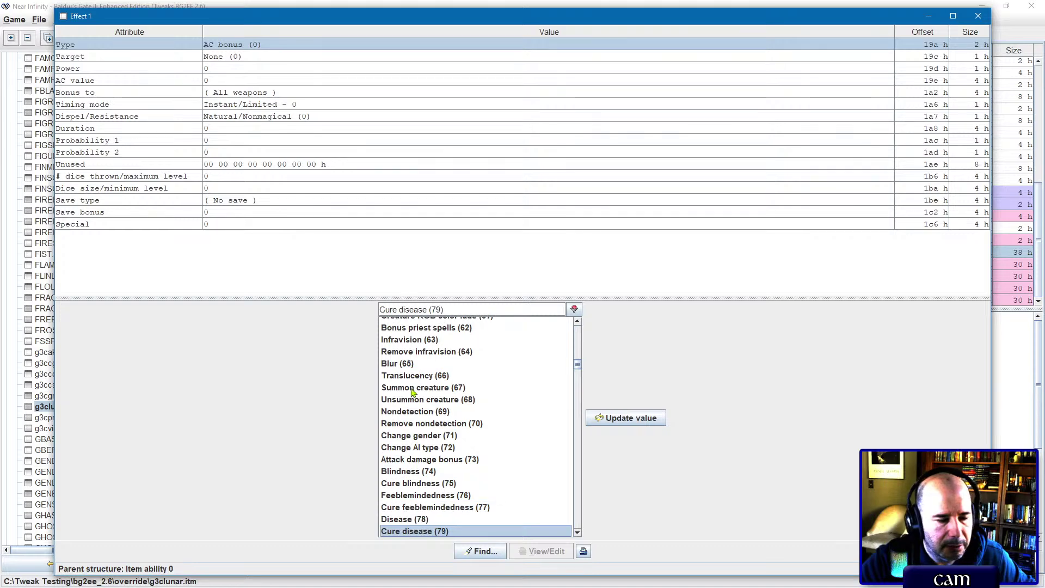
{"action": "key", "text": "c"}
{"action": "key", "text": "c"}
{"action": "key", "text": "c"}
{"action": "key", "text": "c"}
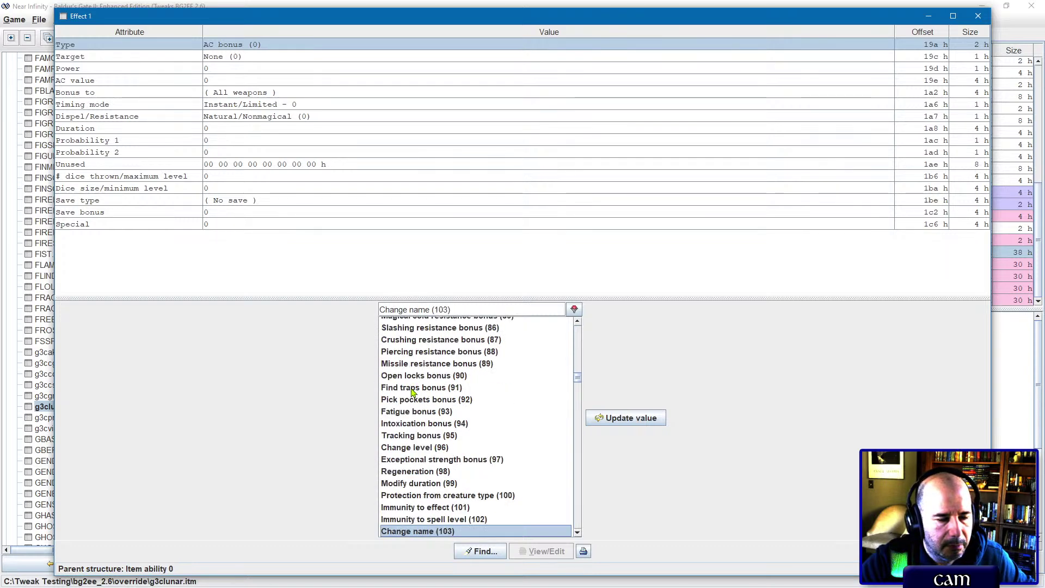
{"action": "key", "text": "c"}
{"action": "key", "text": "c"}
{"action": "scroll", "coordinate": [412, 393], "scroll_direction": "down", "scroll_amount": 3}
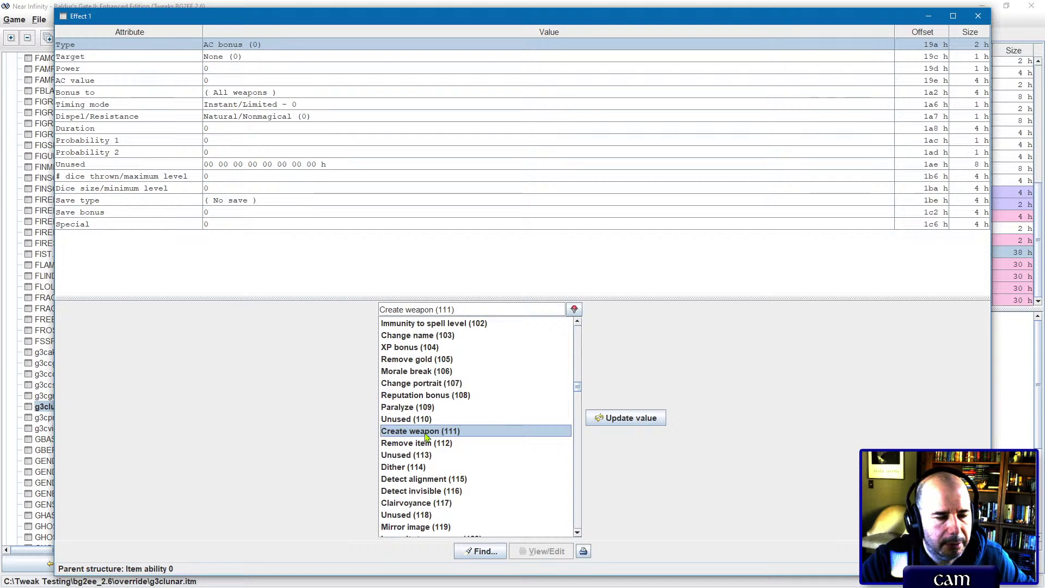
{"action": "key", "text": "c"}
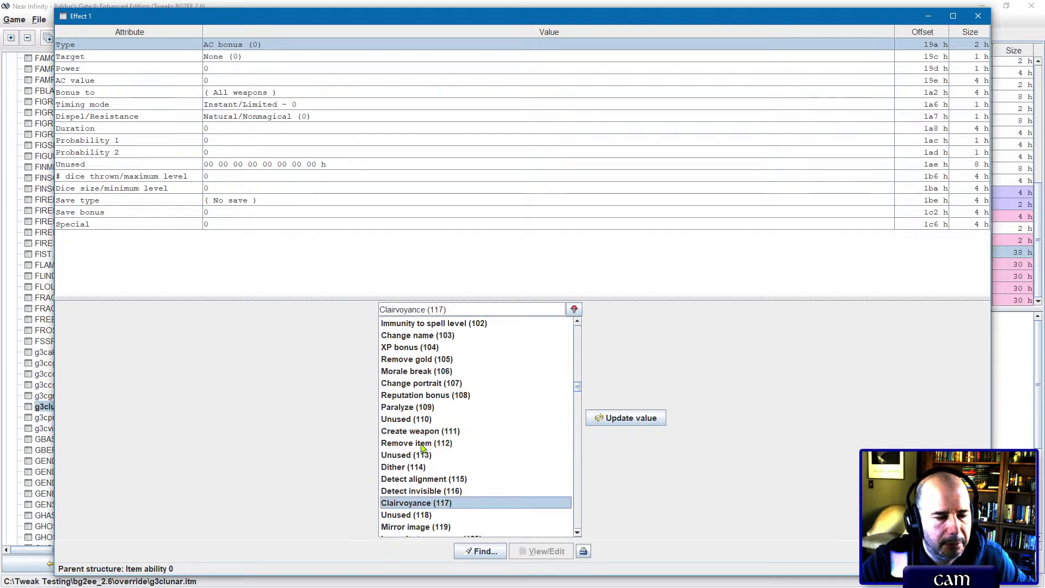
{"action": "key", "text": "c"}
{"action": "double_click", "coordinate": [406, 531]}
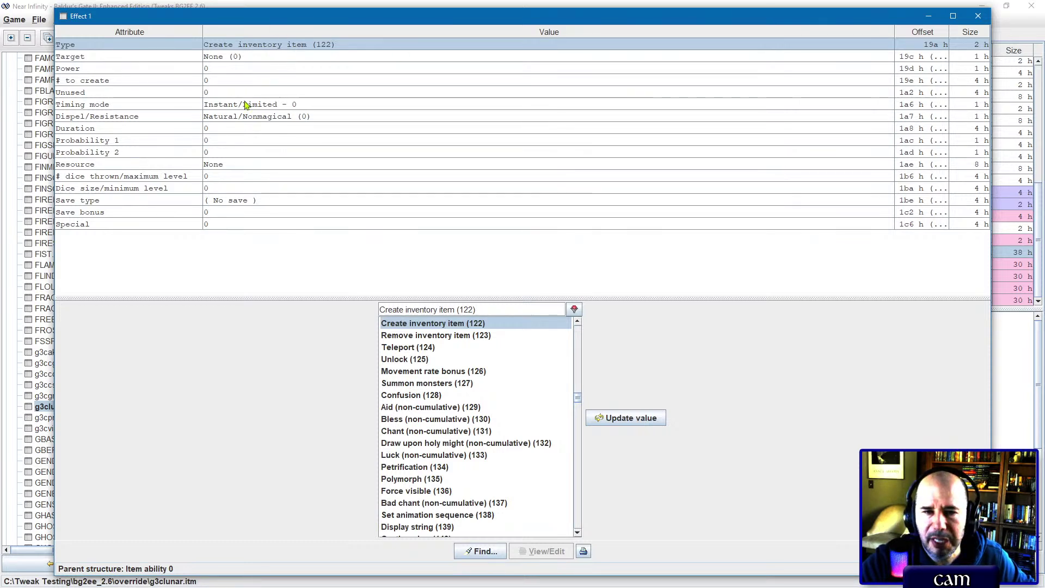
Step: Set the new effect's Target to Preset target (2) and its # to create to 1
{"action": "left_click", "coordinate": [240, 57]}
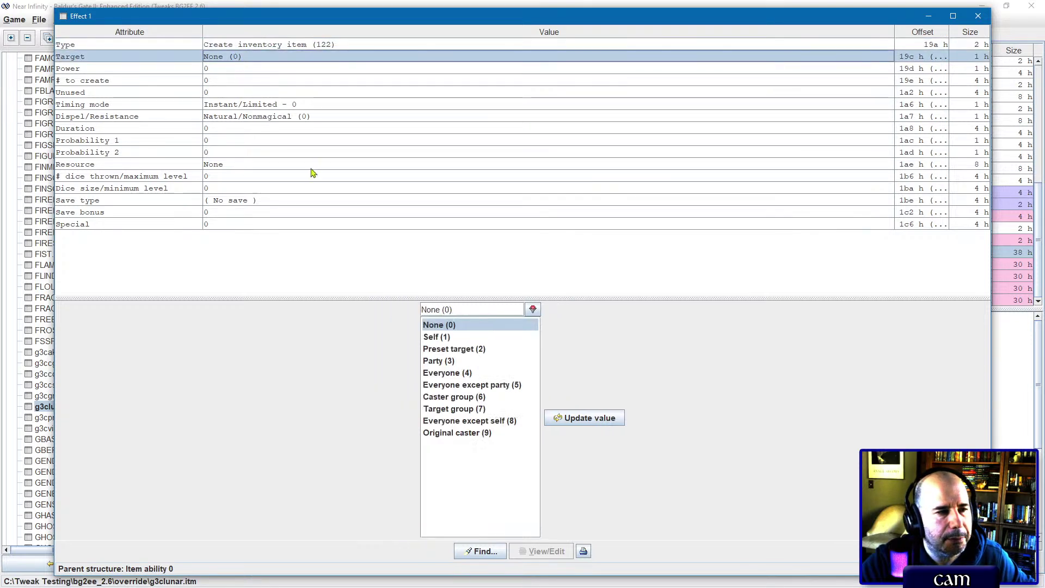
{"action": "double_click", "coordinate": [428, 348]}
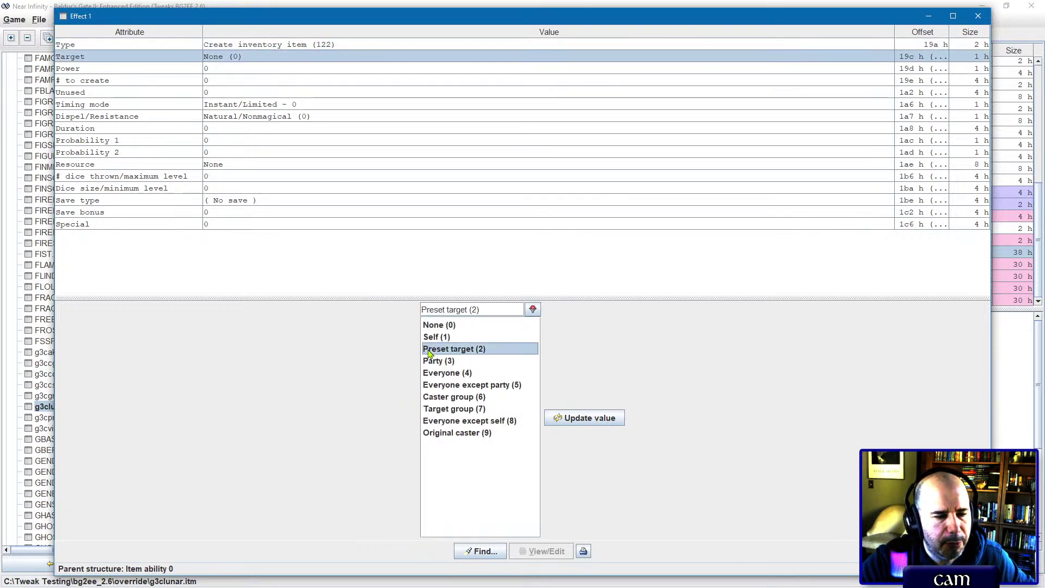
{"action": "double_click", "coordinate": [223, 80]}
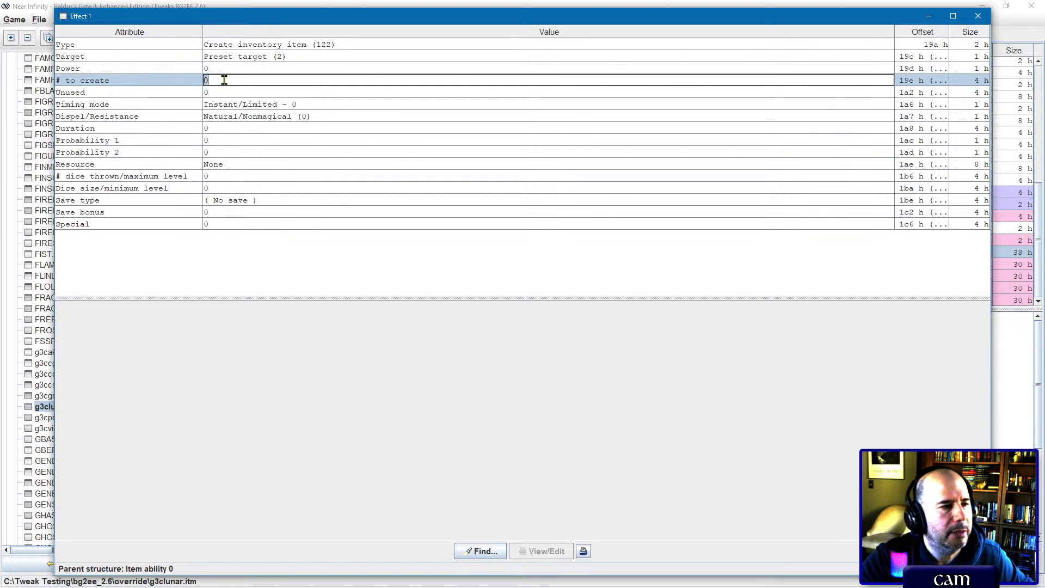
{"action": "type", "text": "1"}
{"action": "key", "text": "Return"}
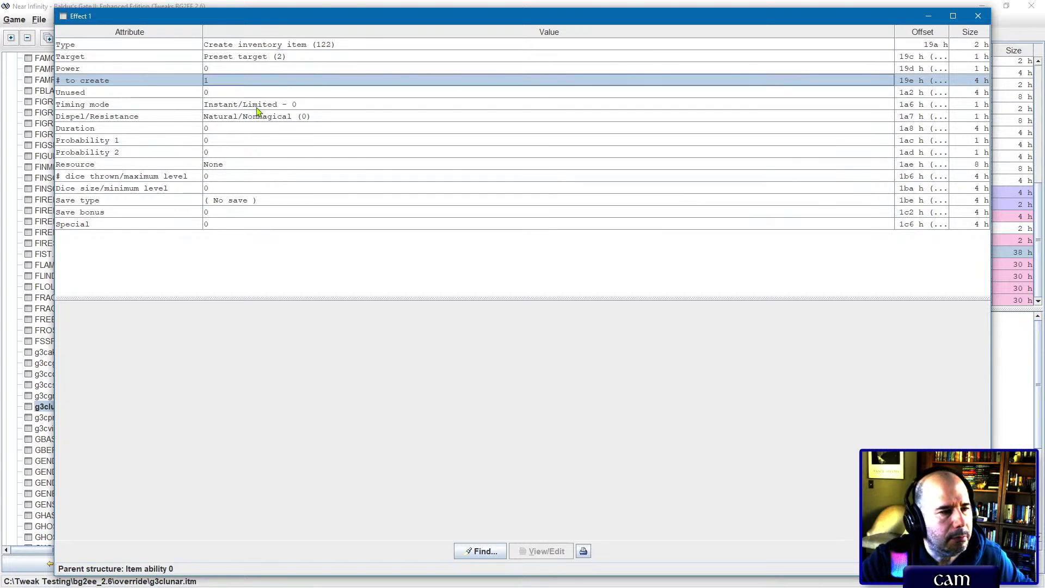
Step: Set the effect's Timing mode to Instant/Permanent until death - 1 and Probability 1 to 100
{"action": "left_click", "coordinate": [249, 104]}
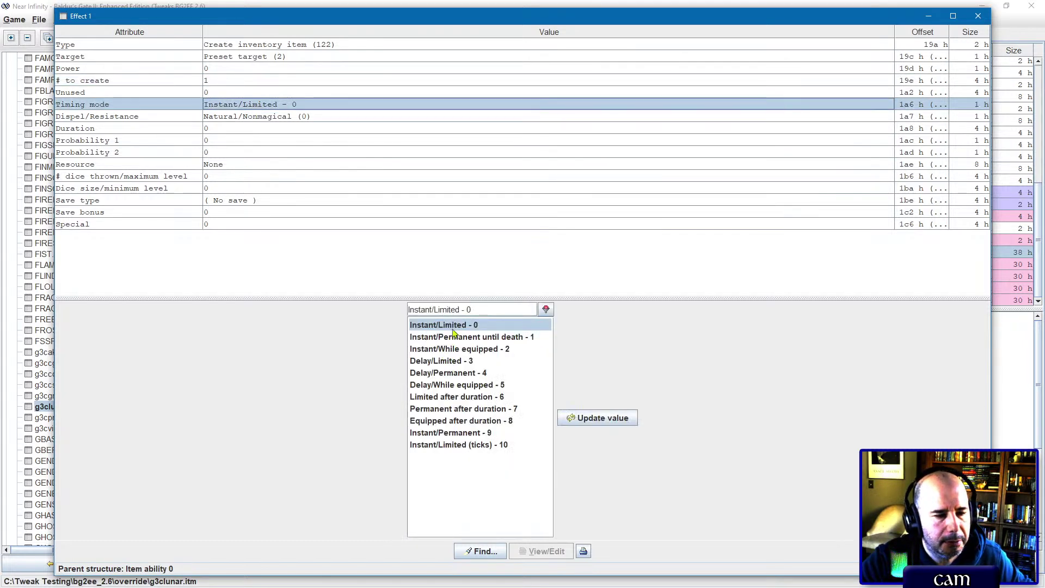
{"action": "double_click", "coordinate": [455, 337]}
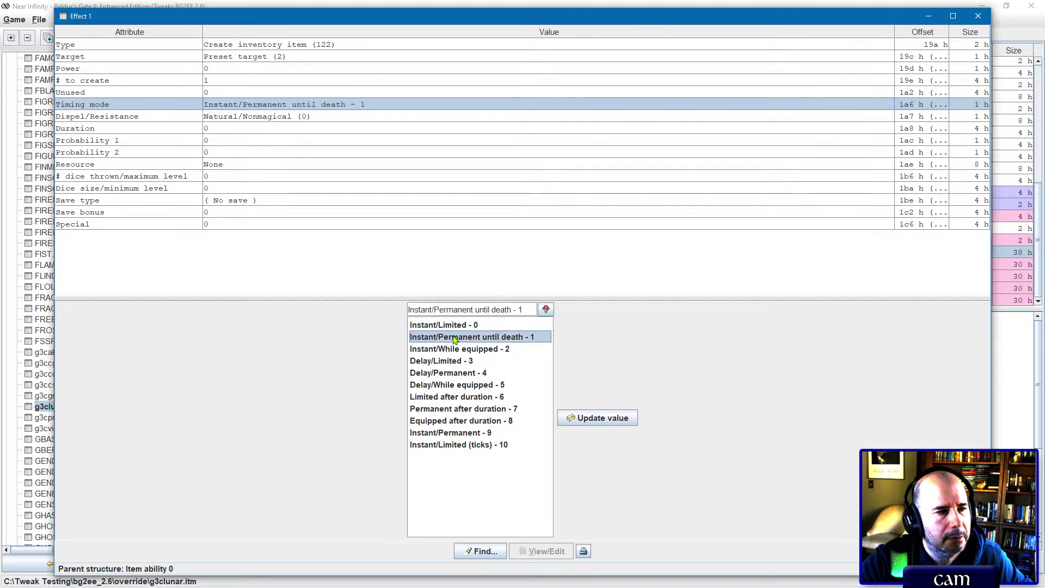
{"action": "double_click", "coordinate": [238, 141]}
{"action": "type", "text": "100"}
{"action": "key", "text": "Return"}
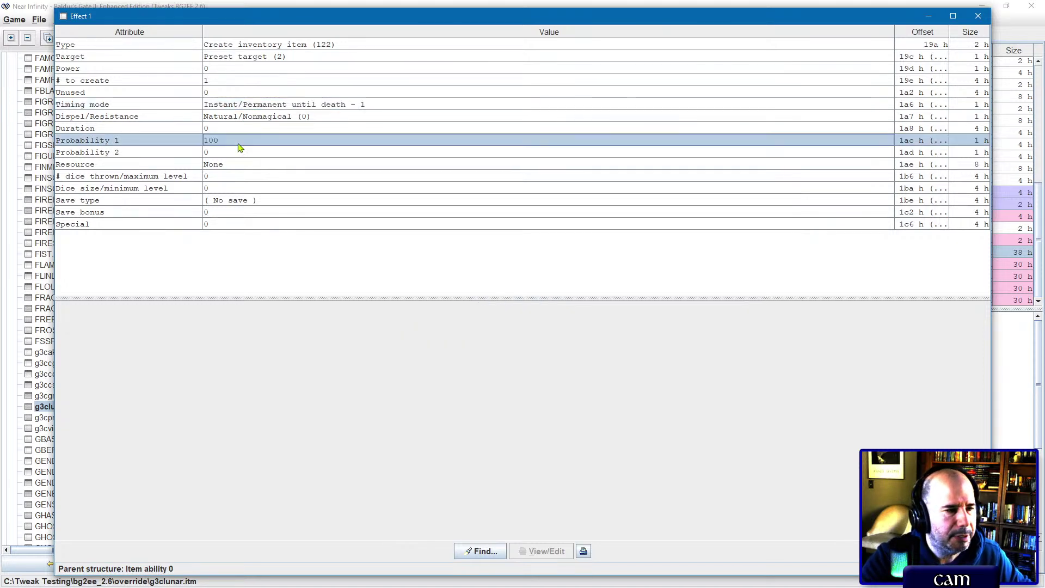
Step: Set the effect's Resource to g3clunar.itm (Throwing Dagger), and close the effect and item ability windows
{"action": "left_click", "coordinate": [228, 165]}
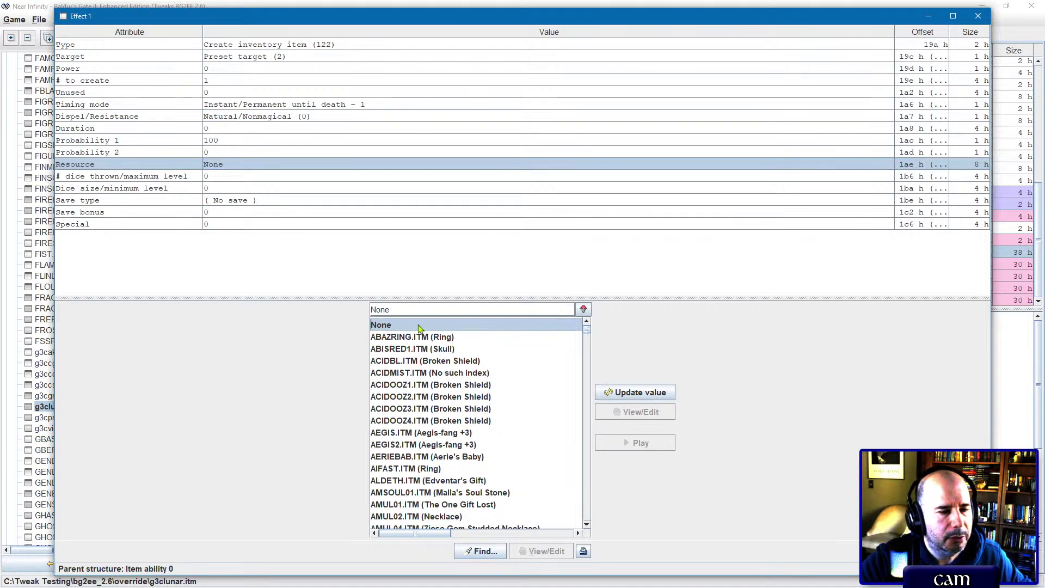
{"action": "type", "text": "g3clunar.itm (Throwing Dagger"}
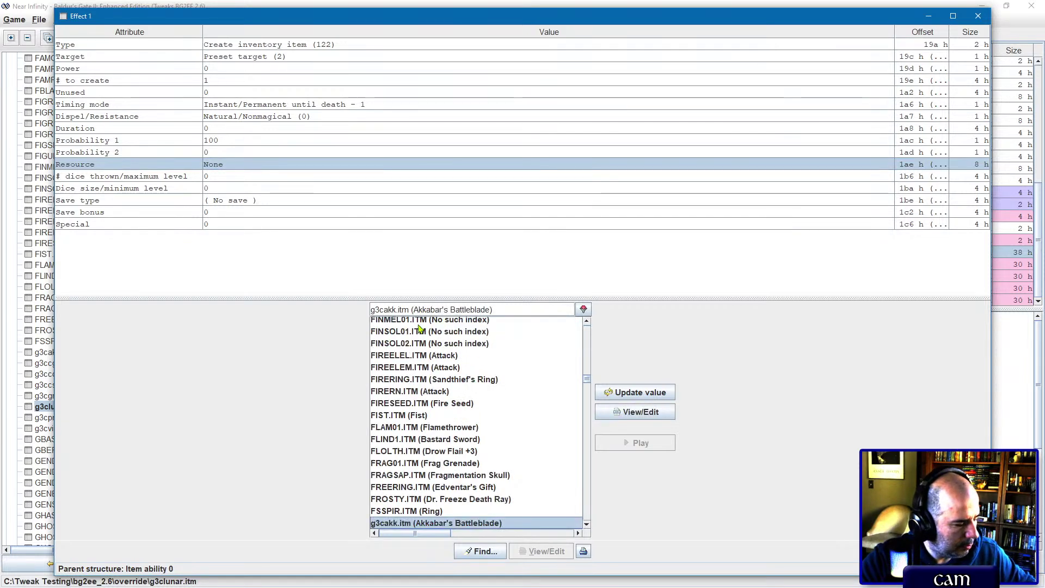
{"action": "left_click", "coordinate": [635, 392]}
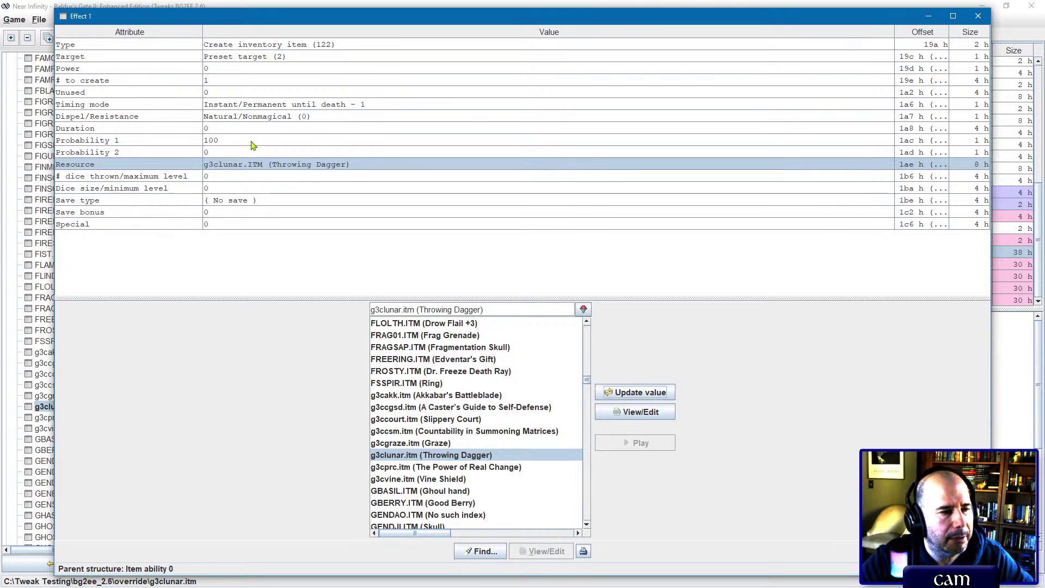
{"action": "left_click", "coordinate": [978, 16]}
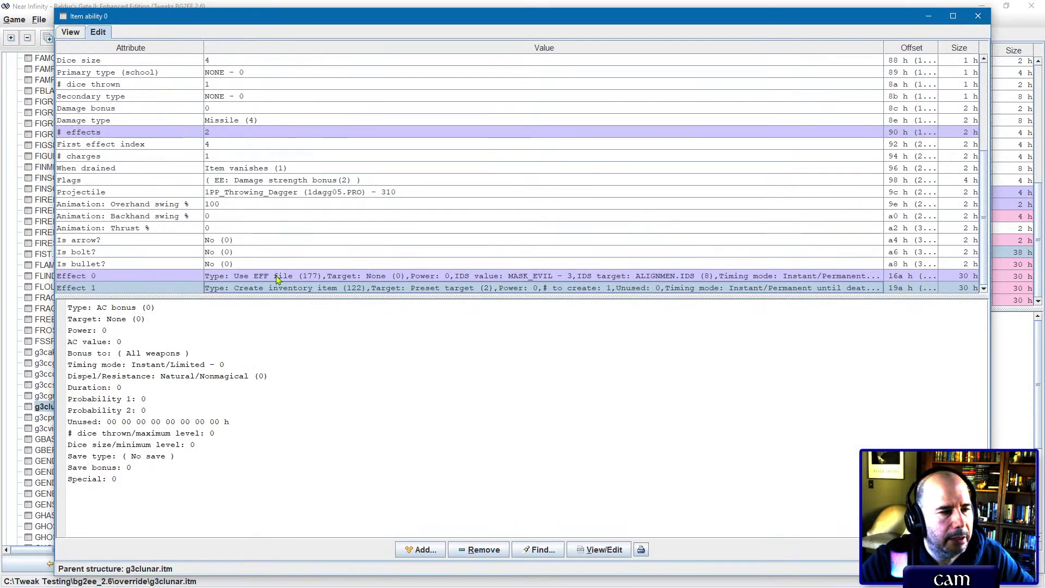
{"action": "scroll", "coordinate": [392, 236], "scroll_direction": "up", "scroll_amount": 4}
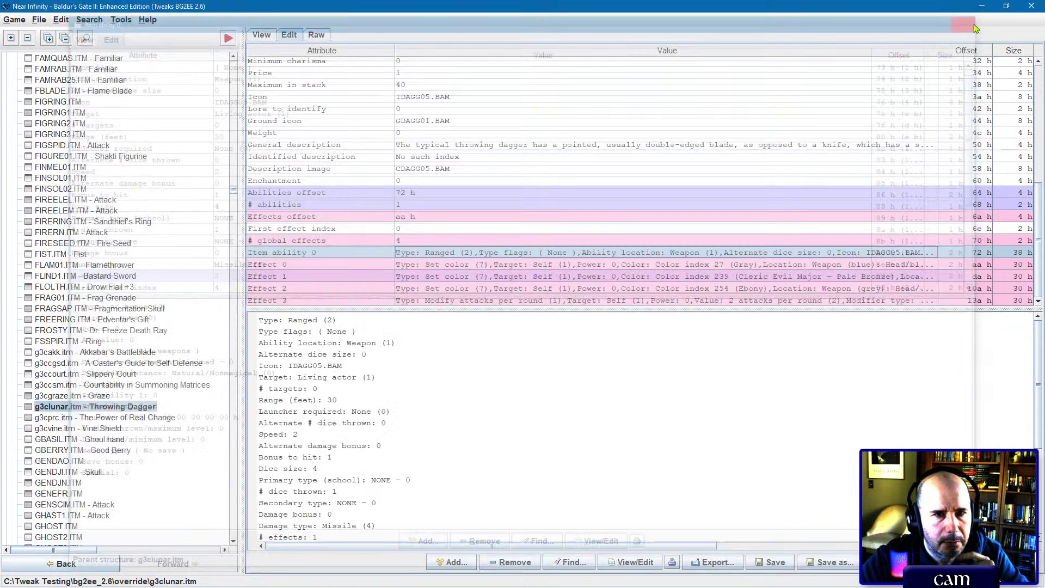
{"action": "left_click", "coordinate": [978, 17]}
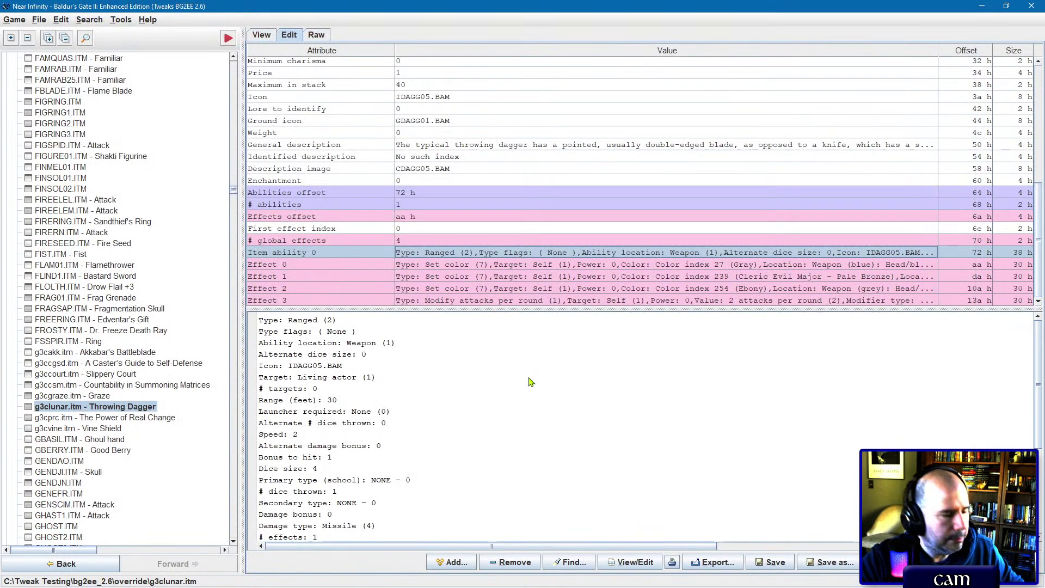
Step: Search the game's creatures for the name "werewolf"
{"action": "key", "text": "ctrl+f"}
{"action": "type", "text": "w"}
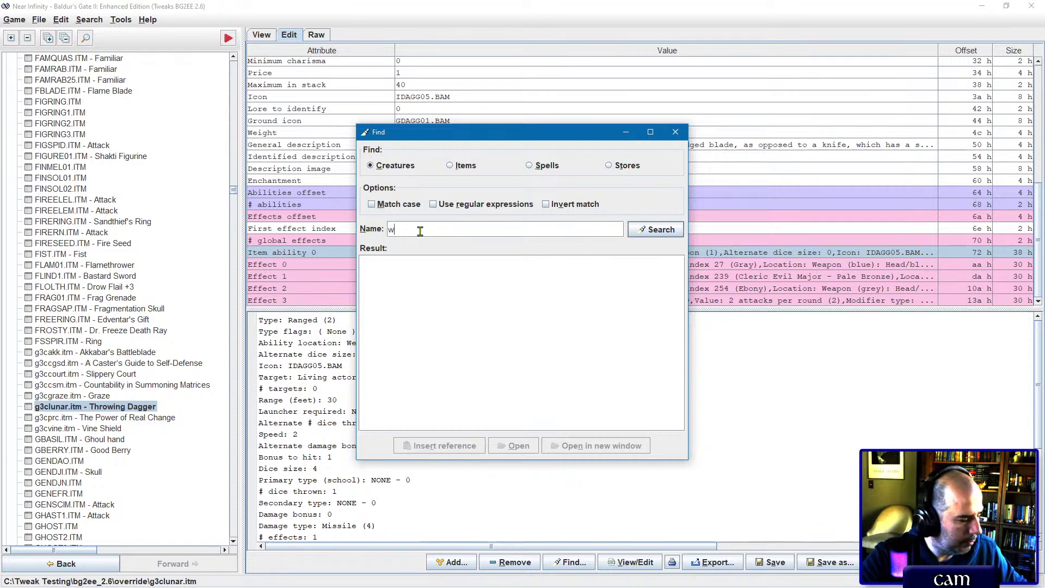
{"action": "type", "text": "erewolf"}
{"action": "key", "text": "Return"}
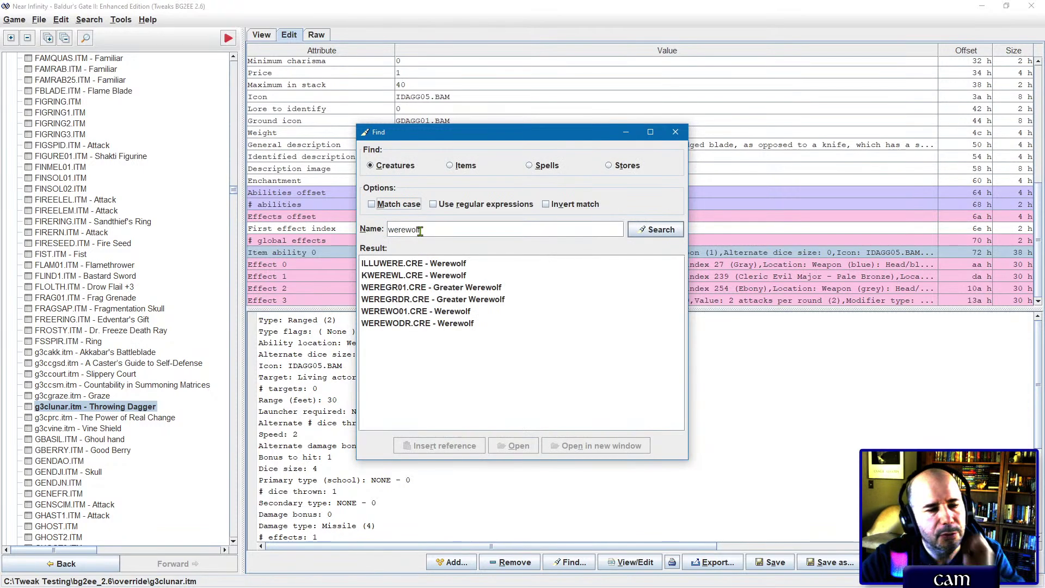
Step: Open the Greater Werewolf creature WEREGR01.CRE, saving the pending changes to g3clunar.itm
{"action": "left_click", "coordinate": [408, 288]}
{"action": "double_click", "coordinate": [408, 288]}
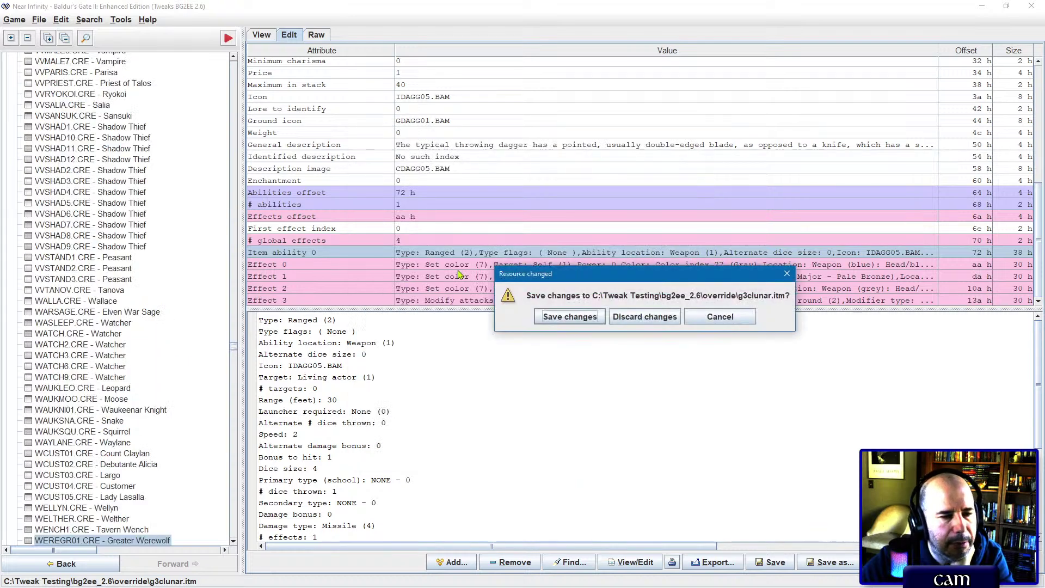
{"action": "left_click", "coordinate": [579, 319]}
{"action": "left_click", "coordinate": [496, 308]}
{"action": "left_click", "coordinate": [527, 308]}
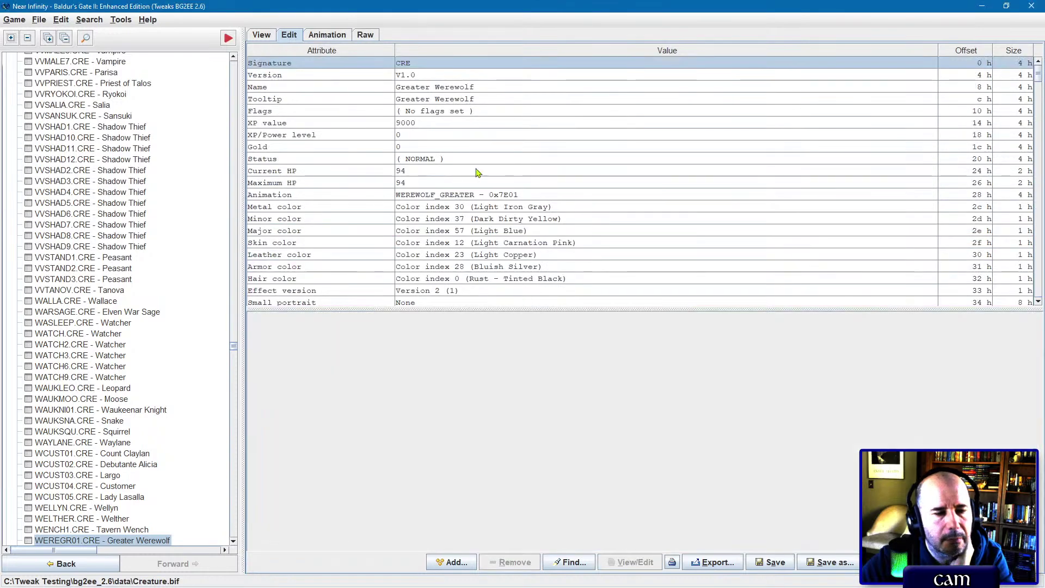
Step: Show WEREGR01.CRE's equipped items and examine the effects of its left ring, RINGWOLF.ITM, closing the item when done
{"action": "left_click", "coordinate": [259, 36]}
{"action": "left_click", "coordinate": [319, 52]}
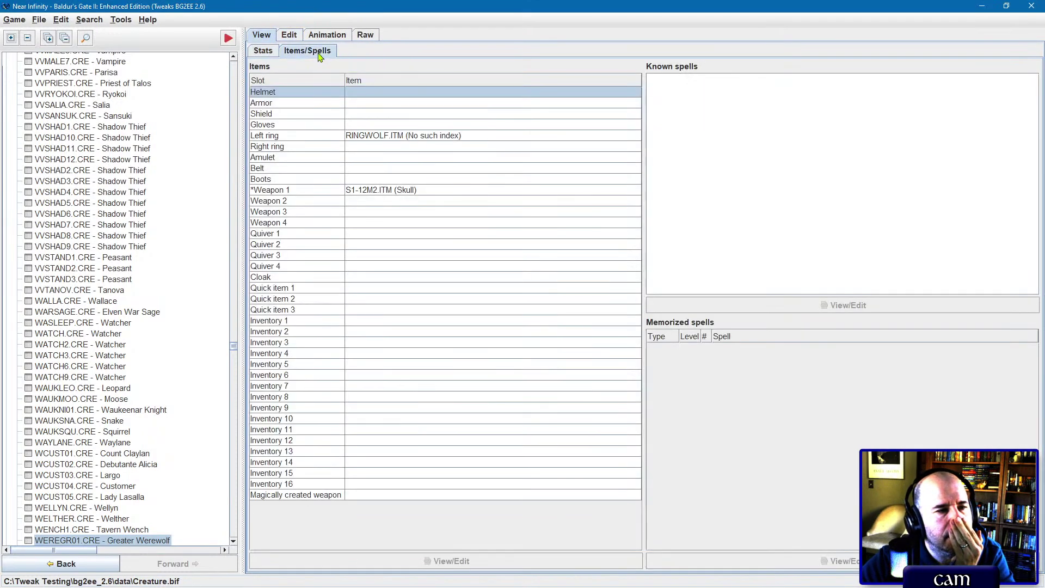
{"action": "double_click", "coordinate": [402, 140]}
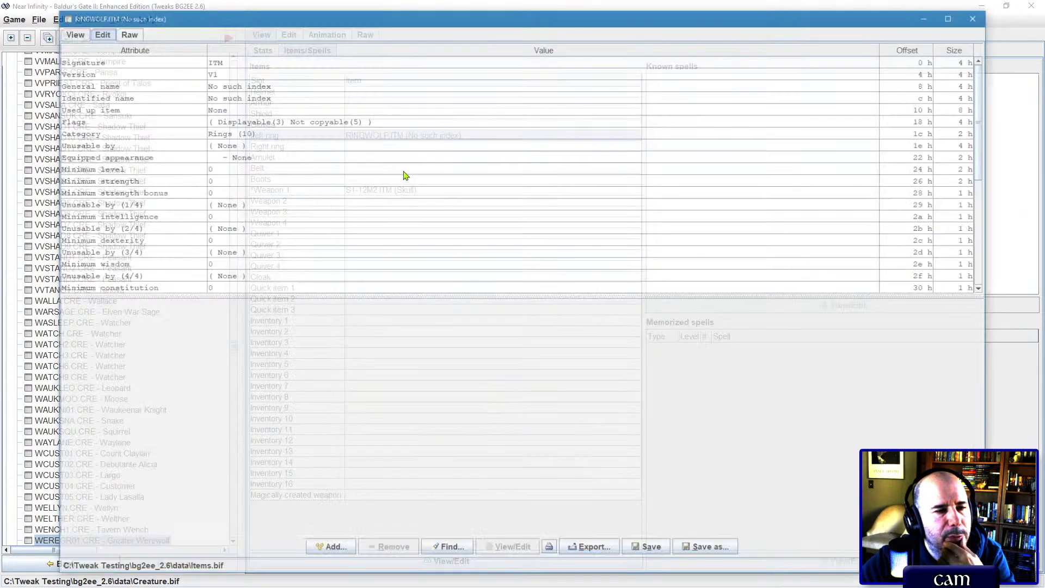
{"action": "scroll", "coordinate": [406, 175], "scroll_direction": "down", "scroll_amount": 8}
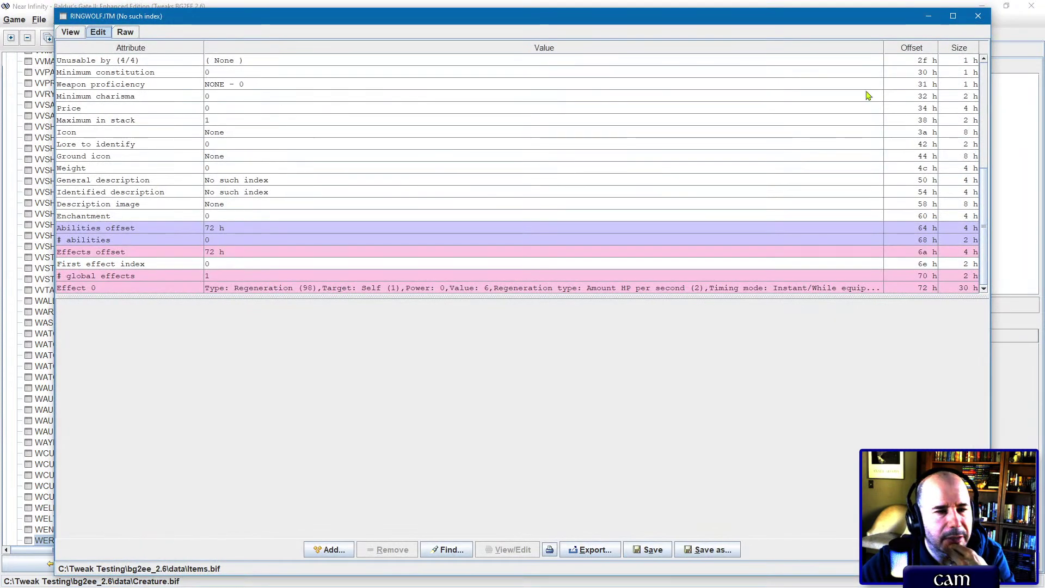
{"action": "left_click", "coordinate": [978, 15]}
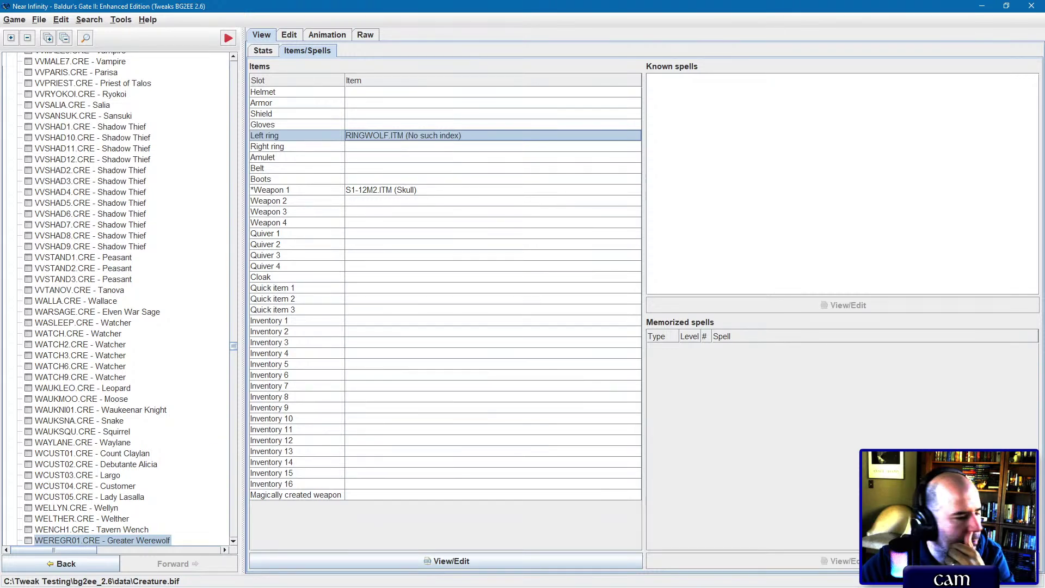
Step: Open WEREGRDR.CRE from the werewolf results and inspect the enchantment and abilities of its weapon, WEREGRDR.ITM
{"action": "key", "text": "alt+Tab"}
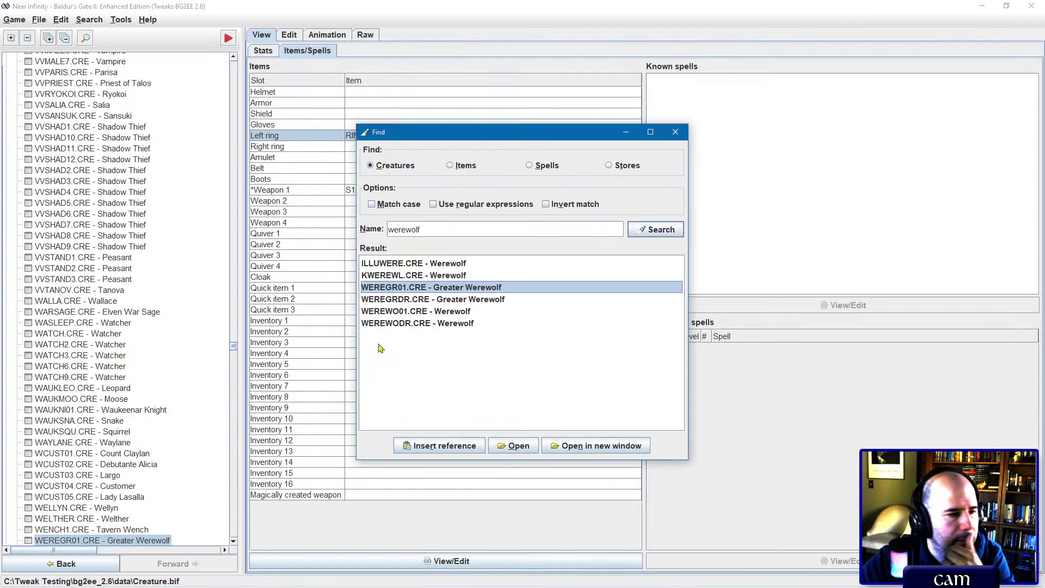
{"action": "double_click", "coordinate": [430, 299]}
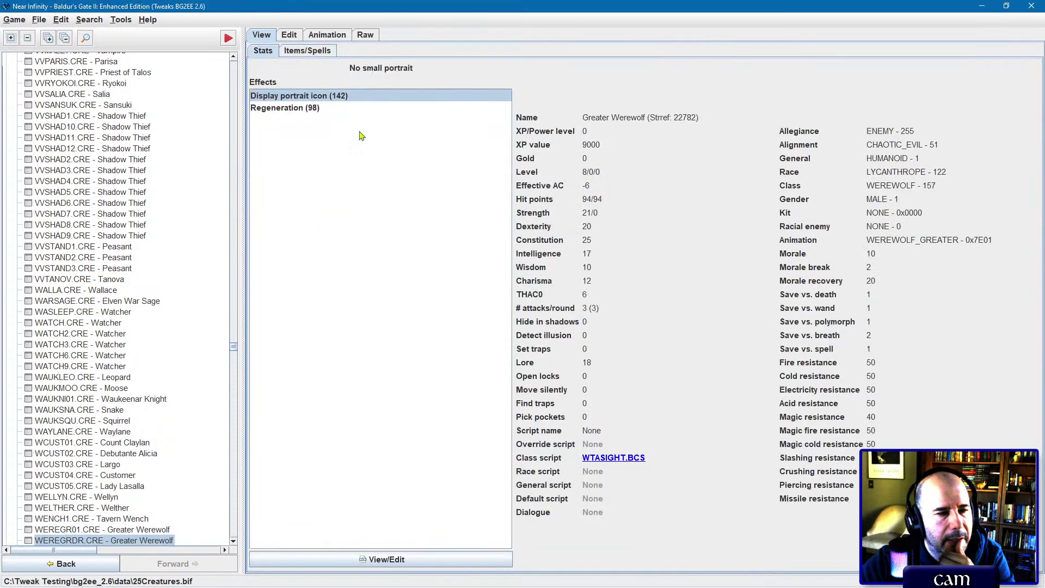
{"action": "left_click", "coordinate": [325, 53]}
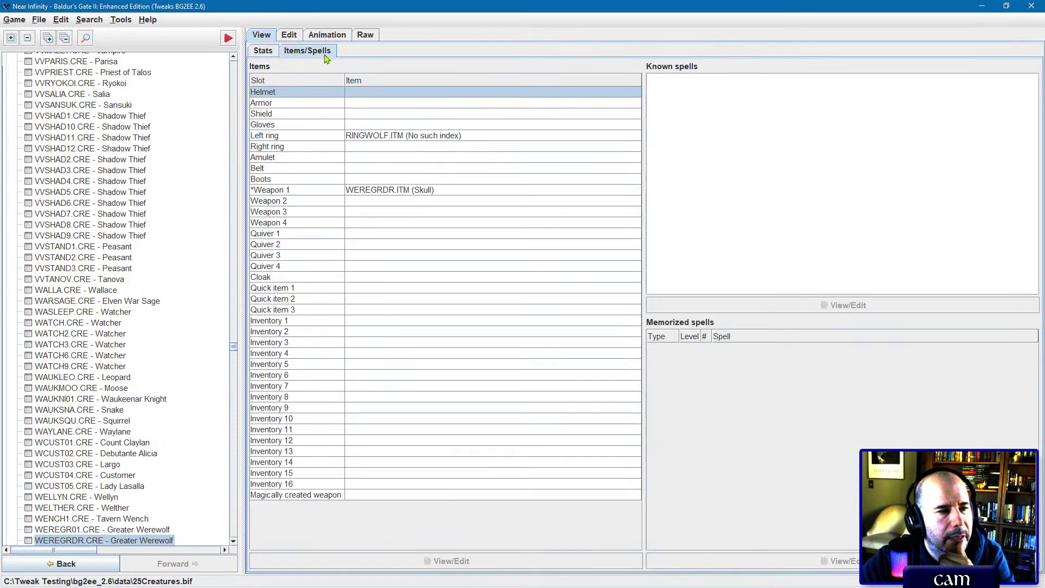
{"action": "double_click", "coordinate": [379, 194]}
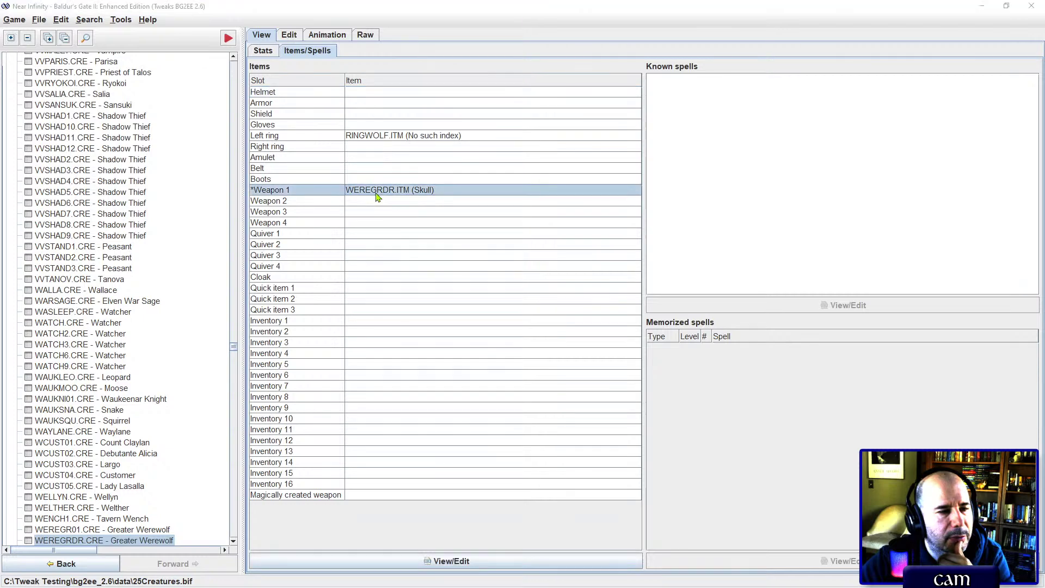
{"action": "scroll", "coordinate": [378, 198], "scroll_direction": "down", "scroll_amount": 6}
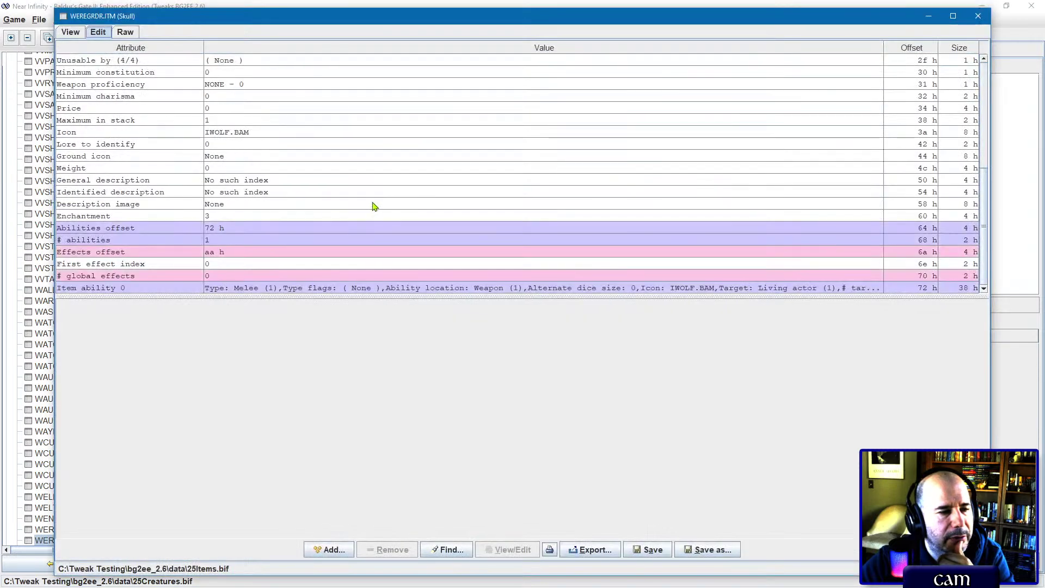
{"action": "left_click", "coordinate": [975, 22]}
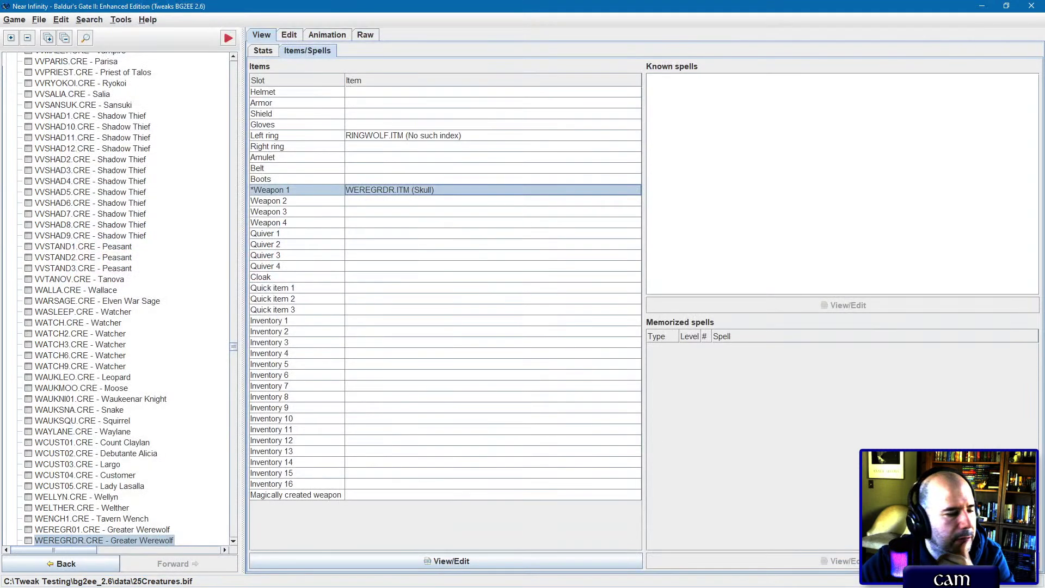
Step: Open WEREWO01.CRE from the werewolf results and examine the first effect of its left ring, IMMUNE1.ITM
{"action": "key", "text": "ctrl+f"}
{"action": "double_click", "coordinate": [473, 315]}
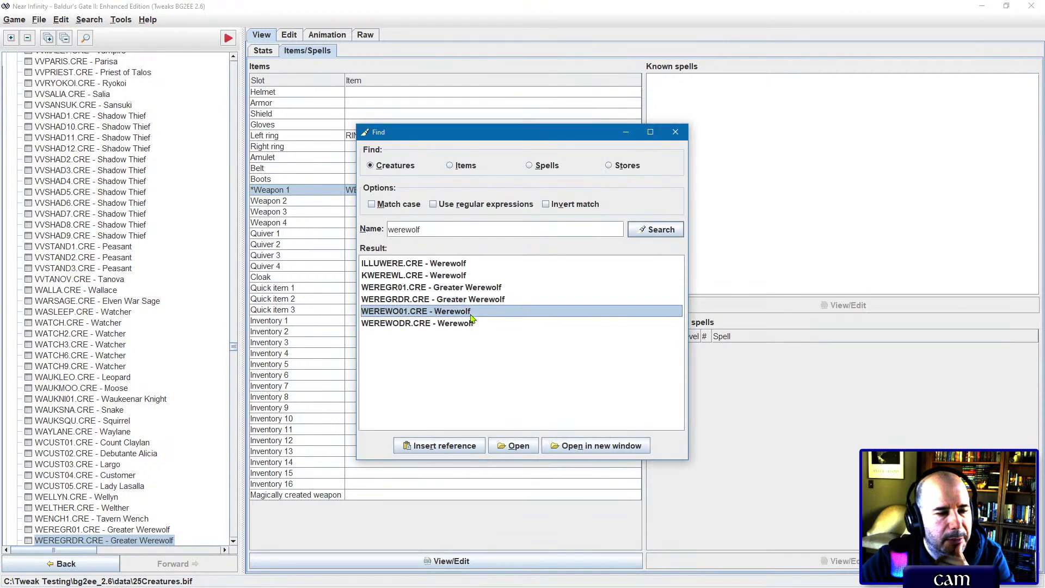
{"action": "left_click", "coordinate": [316, 51]}
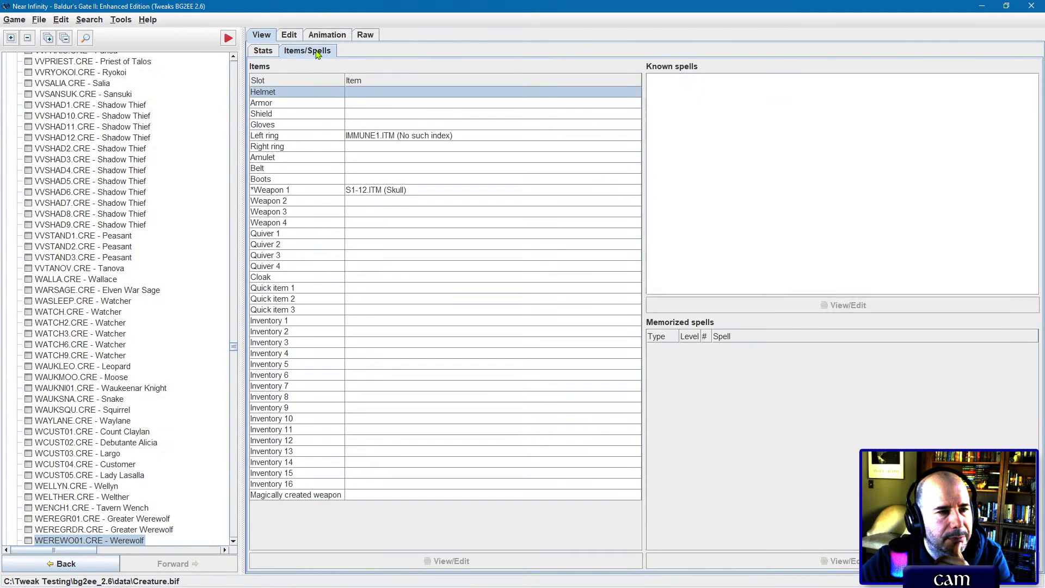
{"action": "double_click", "coordinate": [390, 137]}
{"action": "scroll", "coordinate": [370, 189], "scroll_direction": "down", "scroll_amount": 6}
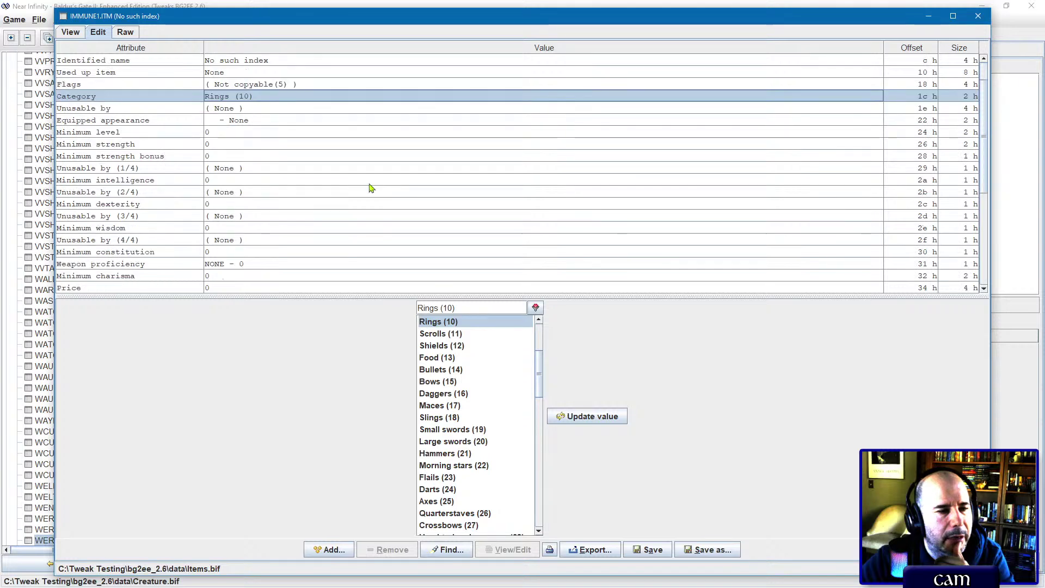
{"action": "left_click", "coordinate": [267, 279]}
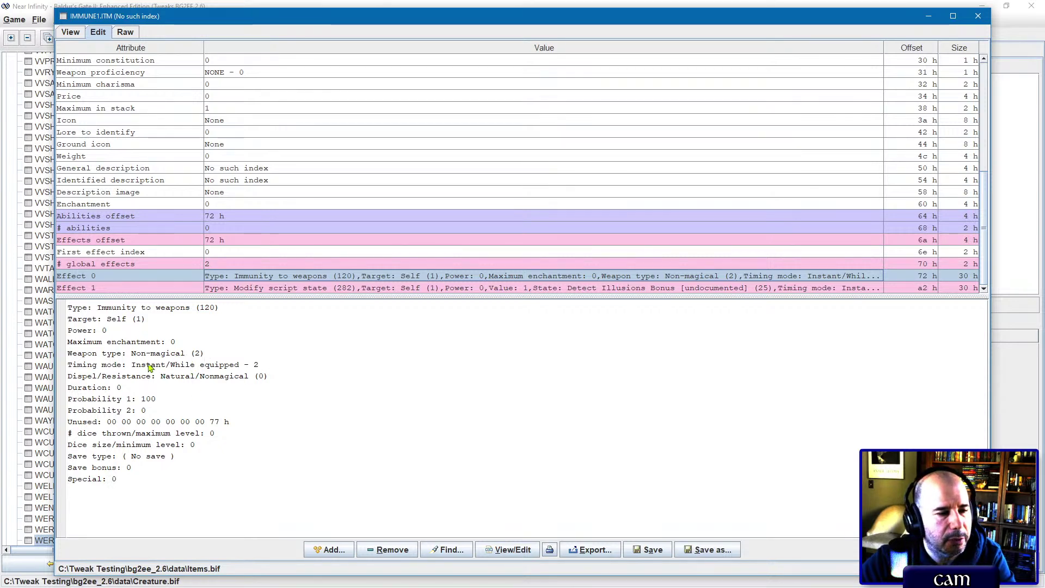
{"action": "left_click", "coordinate": [978, 17]}
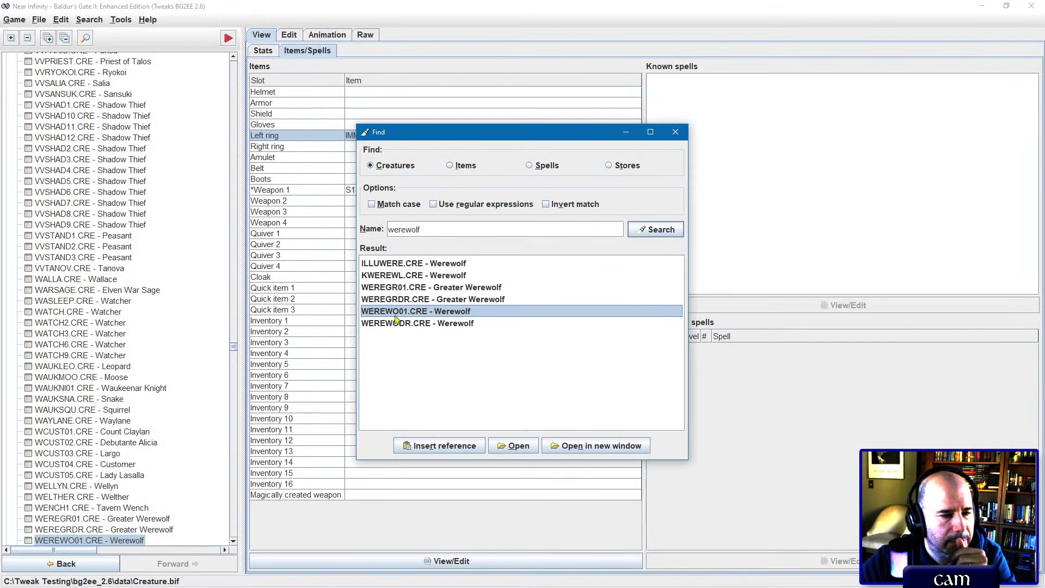
Step: Open WEREWODR.CRE from the werewolf results and check which item is in its left ring slot
{"action": "double_click", "coordinate": [400, 327]}
{"action": "left_click", "coordinate": [303, 52]}
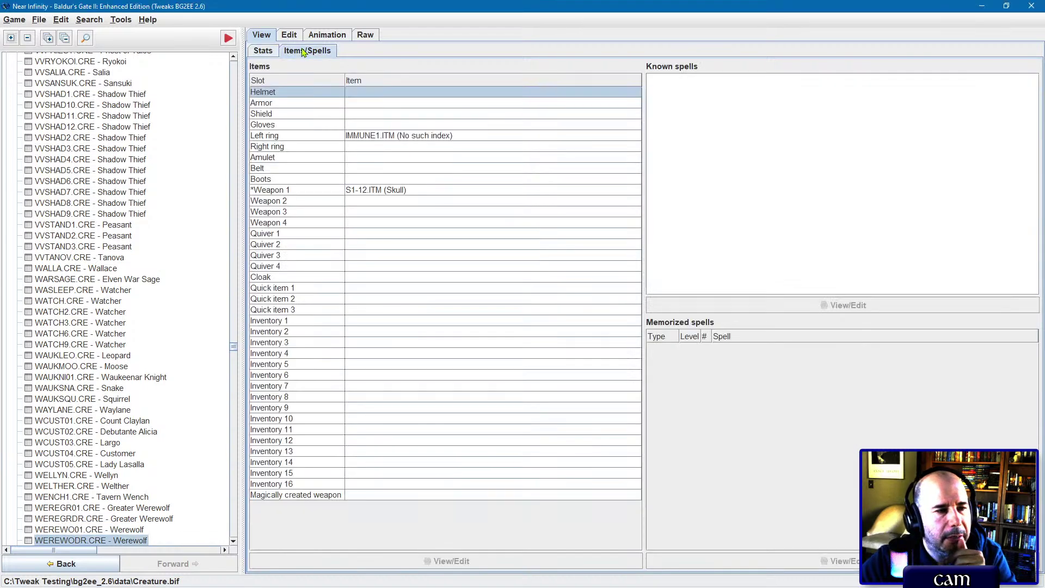
{"action": "left_click", "coordinate": [390, 138]}
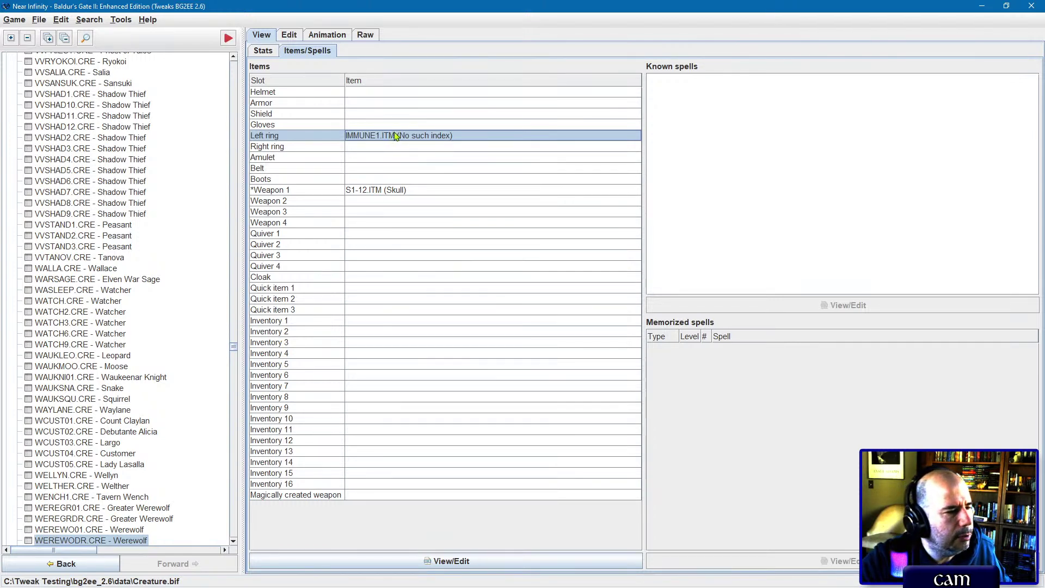
Step: Search the creatures for "anath", open RNGWLF01.CRE and show its equipped items
{"action": "key", "text": "alt+Tab"}
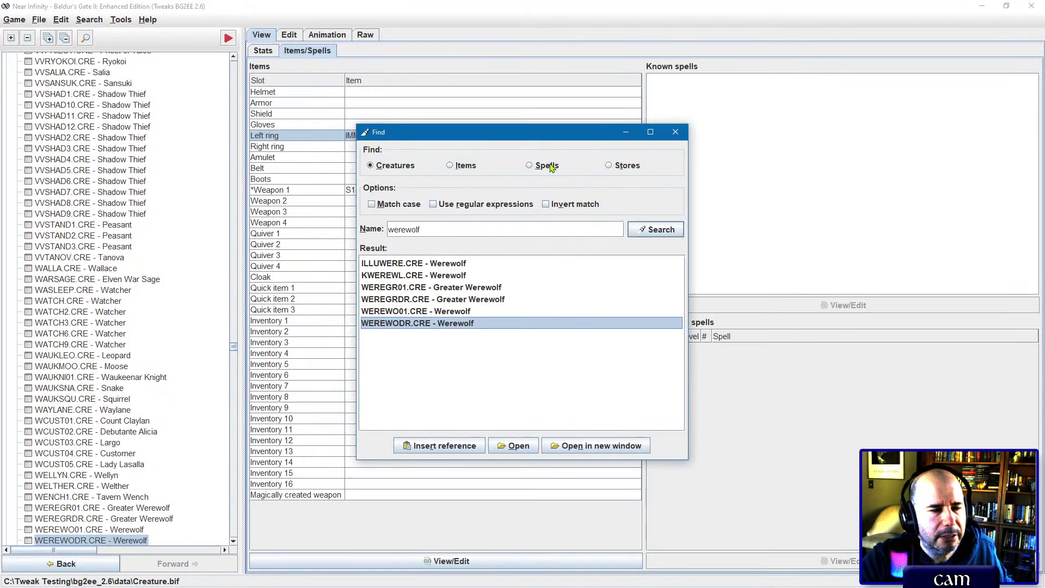
{"action": "left_click_drag", "start_coordinate": [451, 229], "coordinate": [389, 230]}
{"action": "type", "text": "ar"}
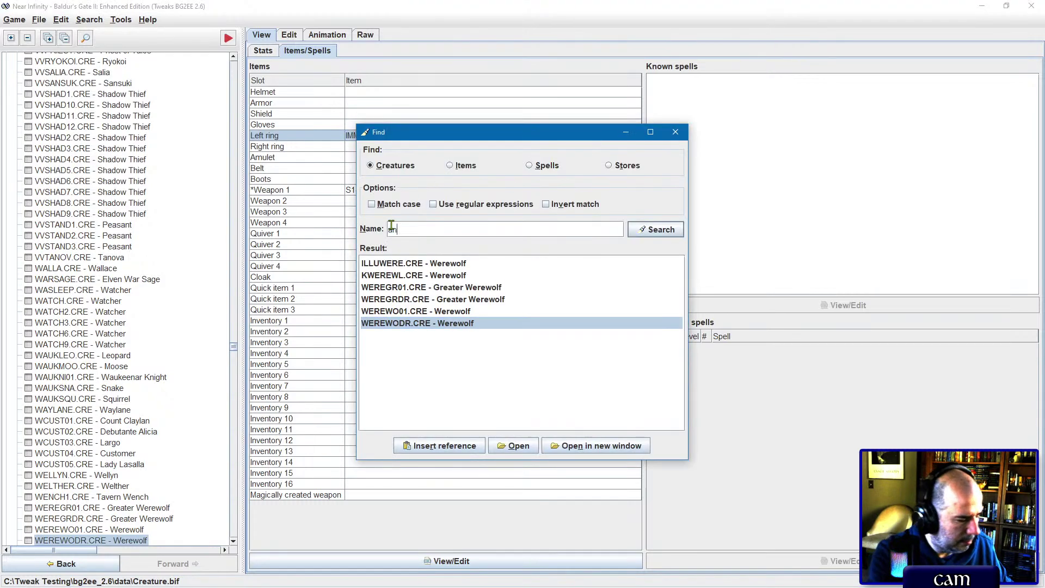
{"action": "type", "text": "ath"}
{"action": "key", "text": "Return"}
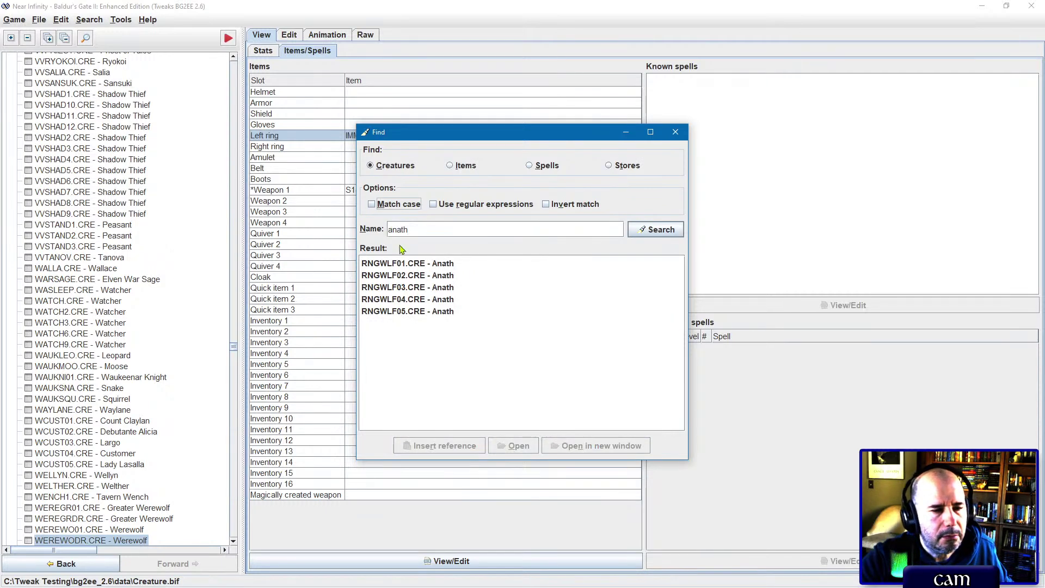
{"action": "double_click", "coordinate": [403, 264]}
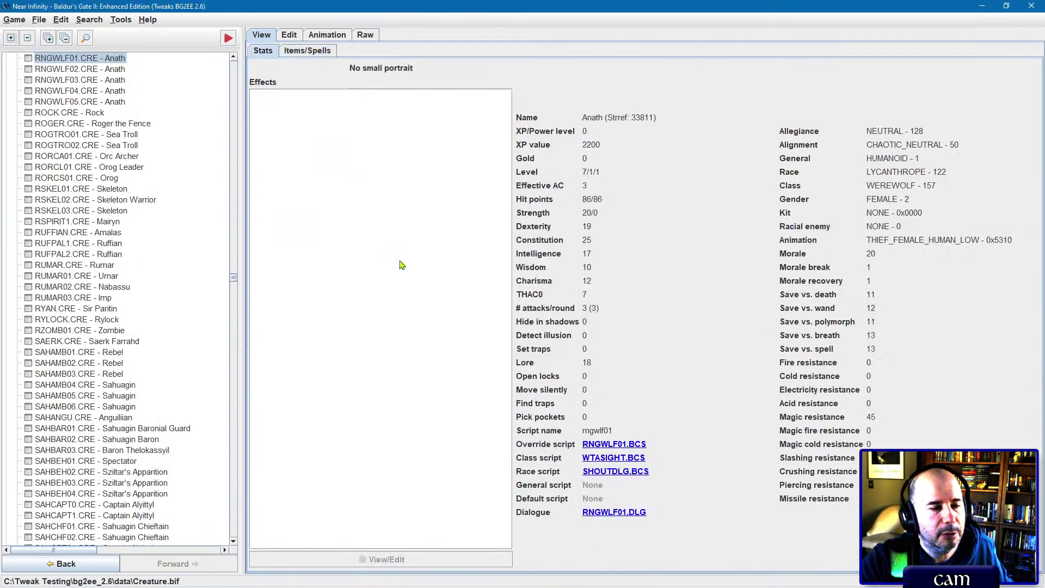
{"action": "left_click", "coordinate": [308, 51]}
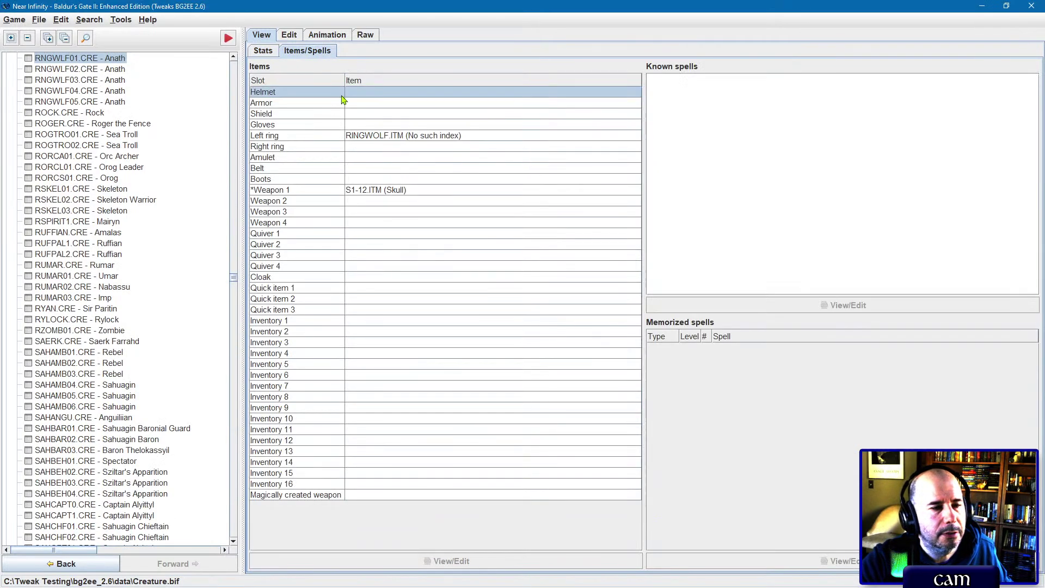
Step: Examine the enchantment and melee ability of RNGWLF01.CRE's weapon, S1-12.ITM, and close the item
{"action": "left_click", "coordinate": [382, 190]}
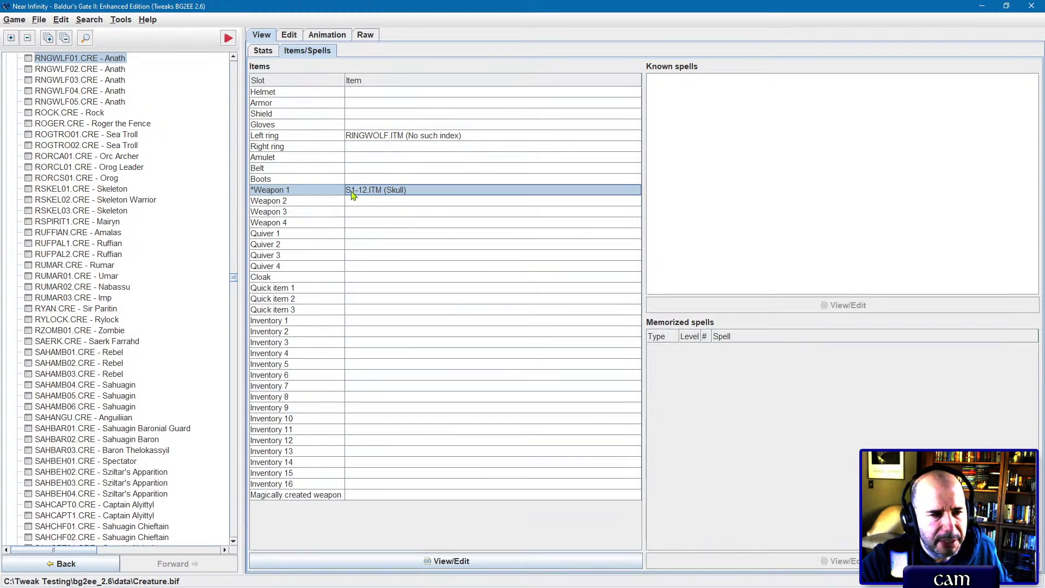
{"action": "double_click", "coordinate": [392, 191]}
{"action": "scroll", "coordinate": [406, 182], "scroll_direction": "down", "scroll_amount": 4}
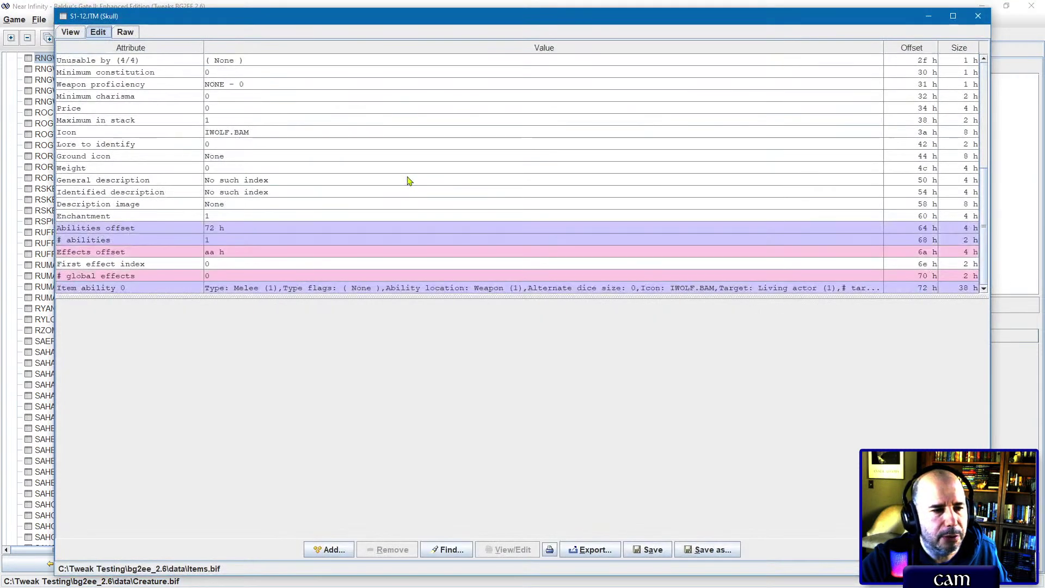
{"action": "left_click", "coordinate": [313, 288]}
{"action": "scroll", "coordinate": [132, 407], "scroll_direction": "down", "scroll_amount": 4}
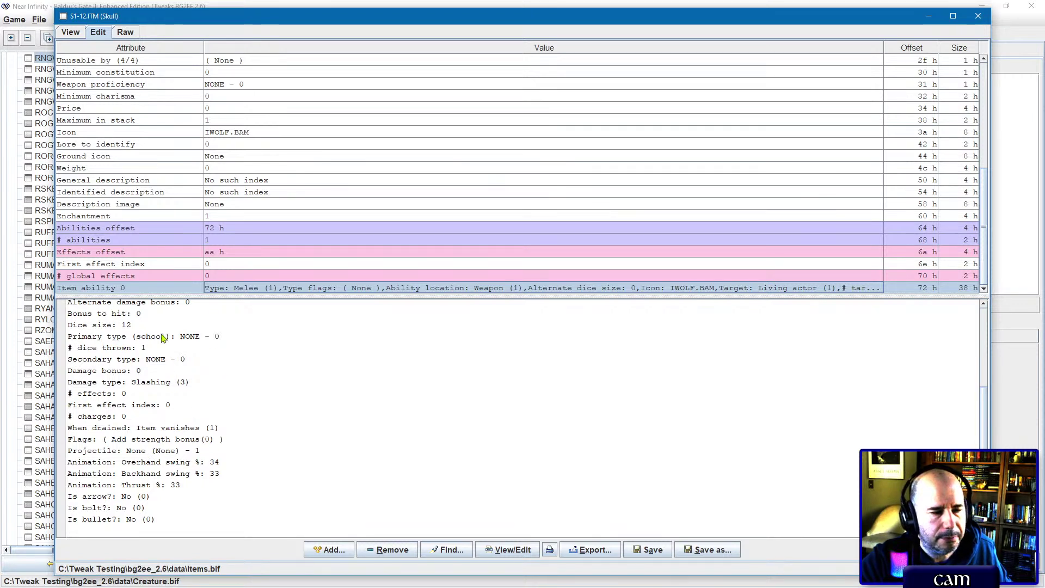
{"action": "left_click", "coordinate": [977, 19]}
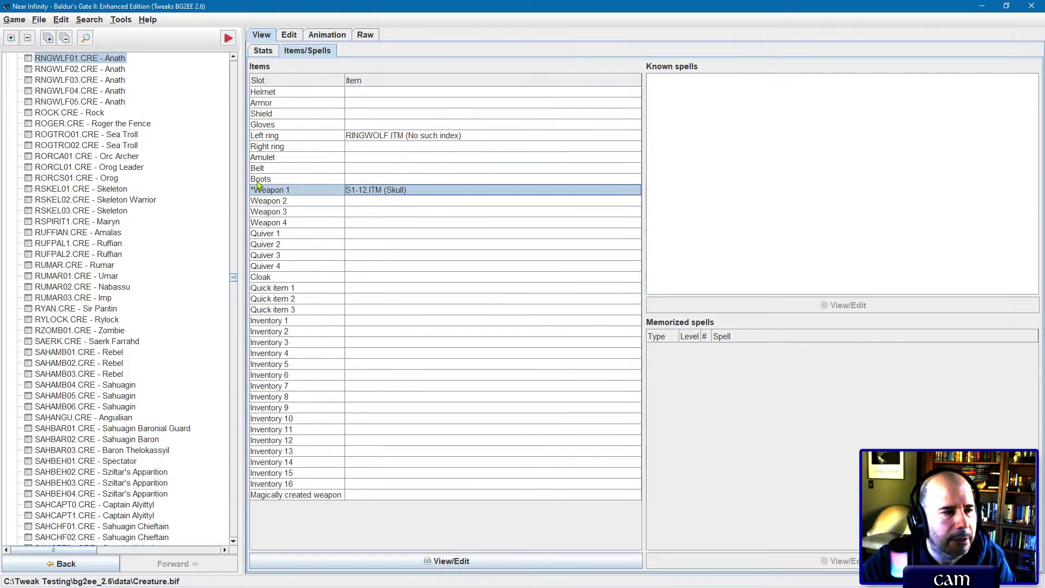
Step: Switch to the bookmarked Tweaks SoD 2.6 game and search its creatures for "karoug"
{"action": "left_click", "coordinate": [22, 22]}
{"action": "mouse_move", "coordinate": [57, 112]}
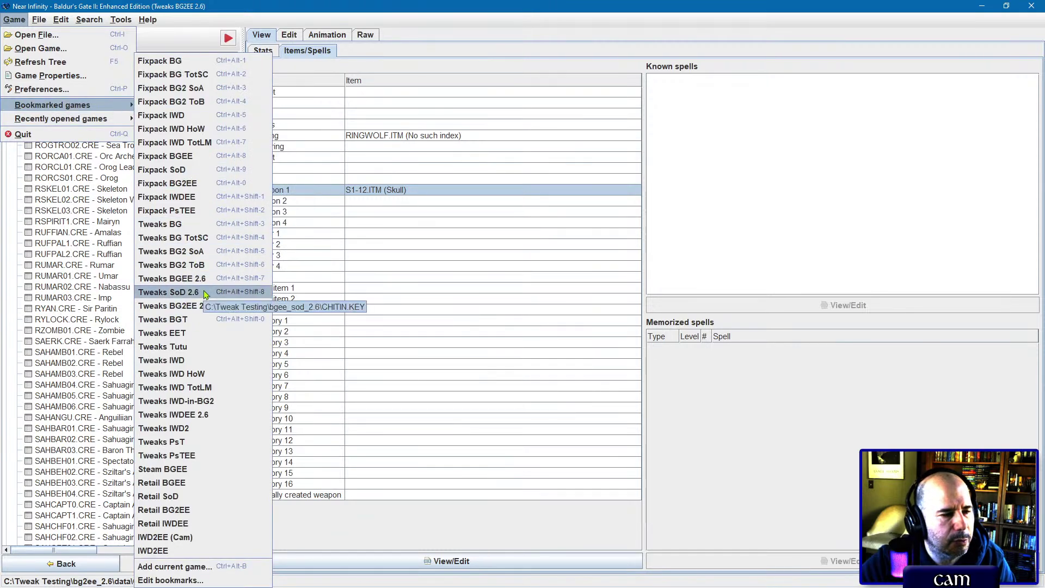
{"action": "left_click", "coordinate": [203, 291]}
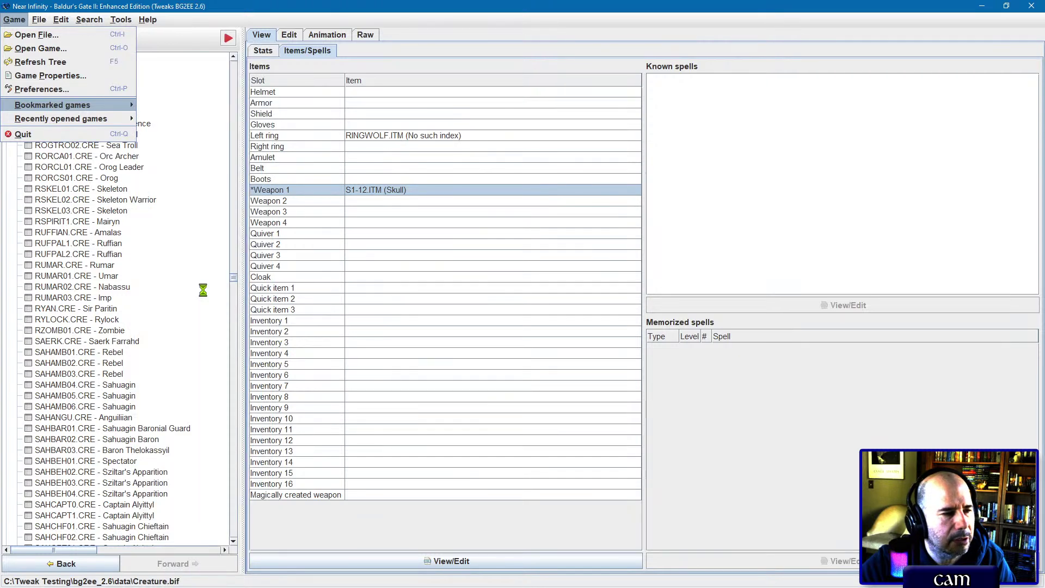
{"action": "key", "text": "ctrl+f"}
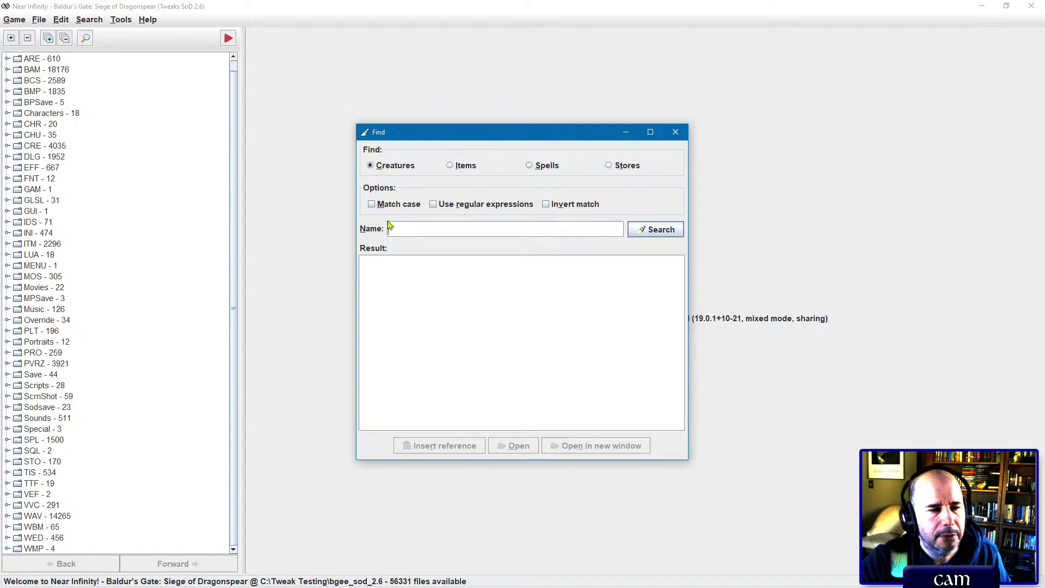
{"action": "type", "text": "karou"}
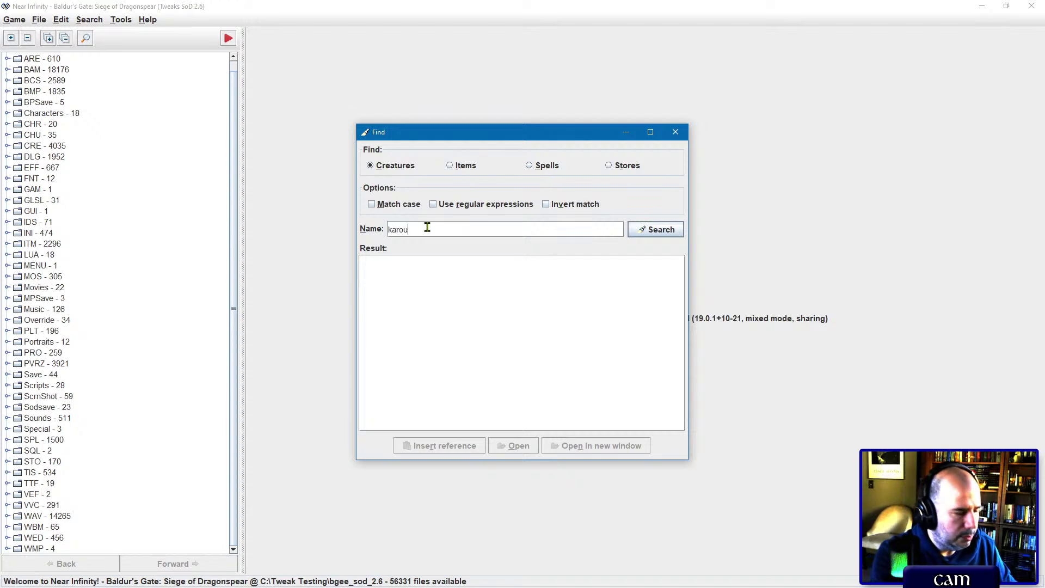
{"action": "type", "text": "g"}
{"action": "key", "text": "Return"}
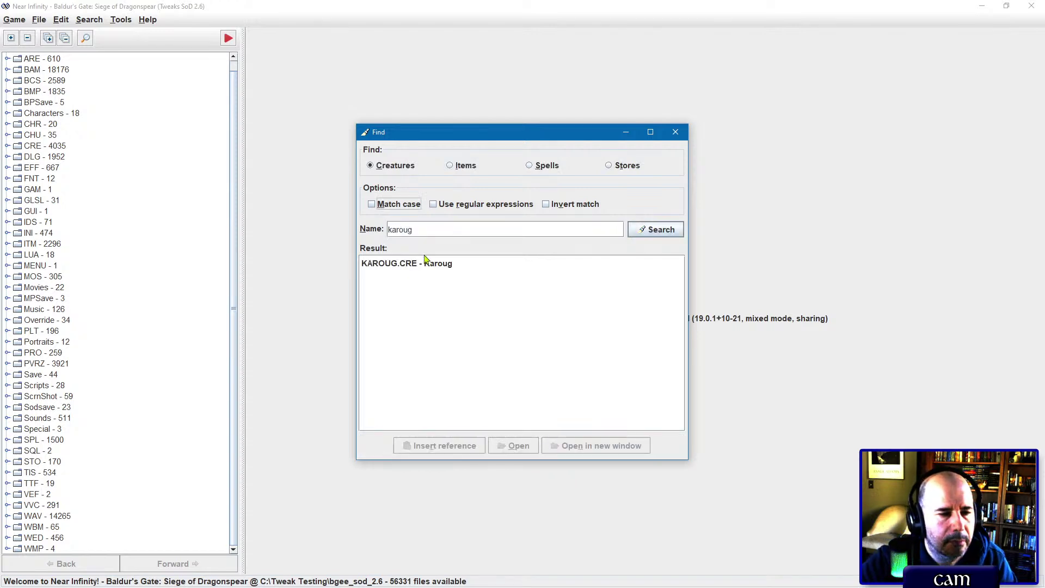
Step: Open KAROUG.CRE from the search results and examine its left ring item, stats and override script INITINV2.BCS
{"action": "double_click", "coordinate": [426, 263]}
{"action": "left_click", "coordinate": [320, 52]}
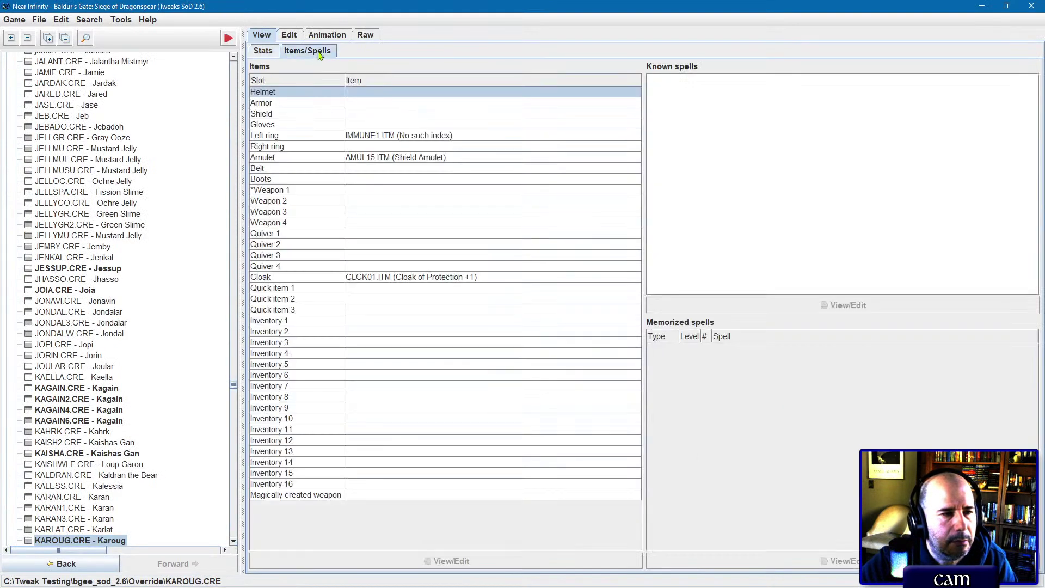
{"action": "left_click", "coordinate": [377, 139]}
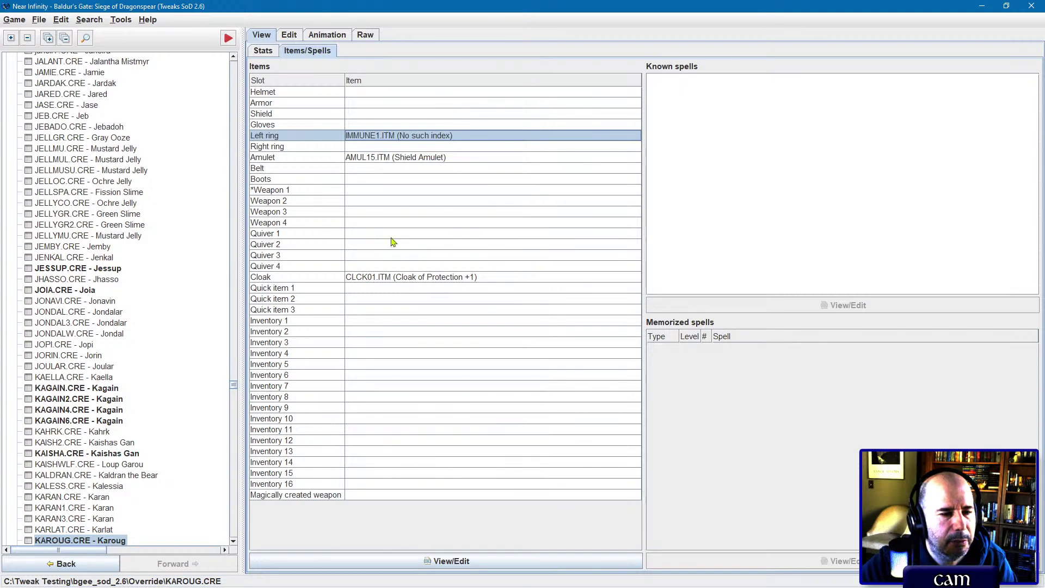
{"action": "left_click", "coordinate": [263, 51]}
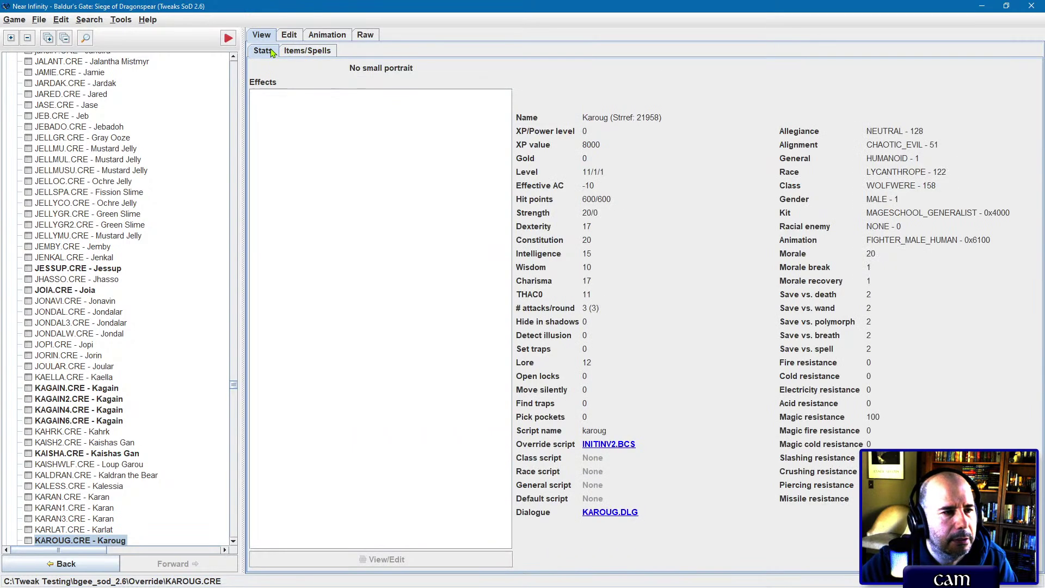
{"action": "left_click", "coordinate": [616, 445]}
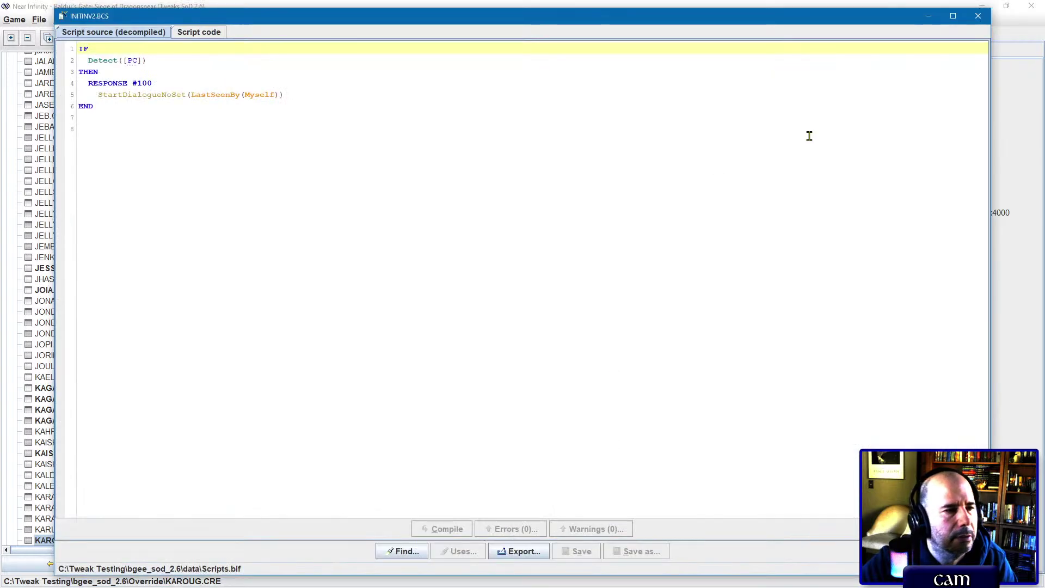
{"action": "left_click", "coordinate": [978, 16]}
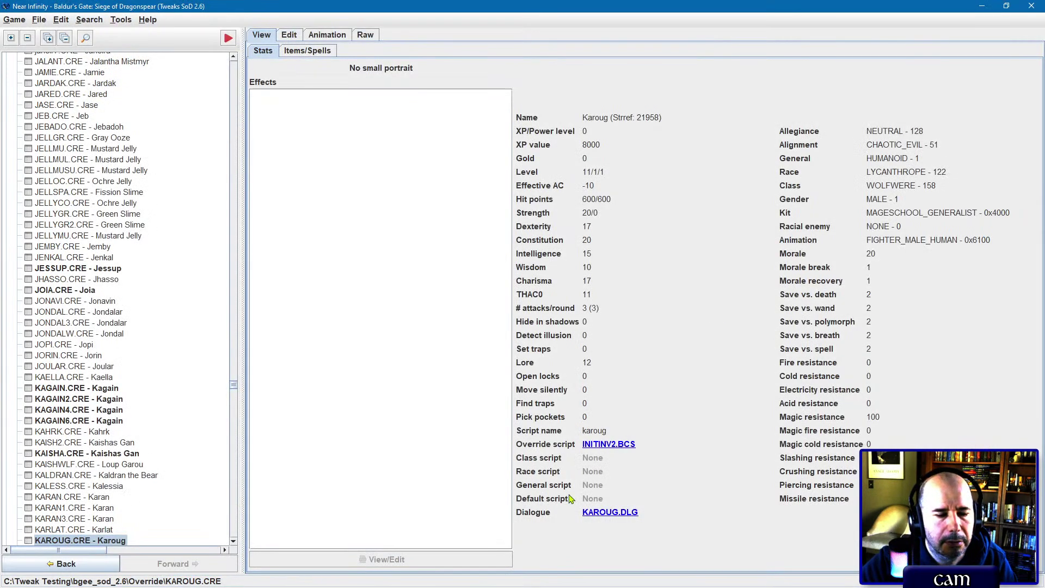
Step: Find the ForceSpell action in Karoug's dialogue, KAROUG.DLG, copy its spell name GREATER_WOLFWERE_CHANGE, and close the dialogue file
{"action": "left_click", "coordinate": [600, 513]}
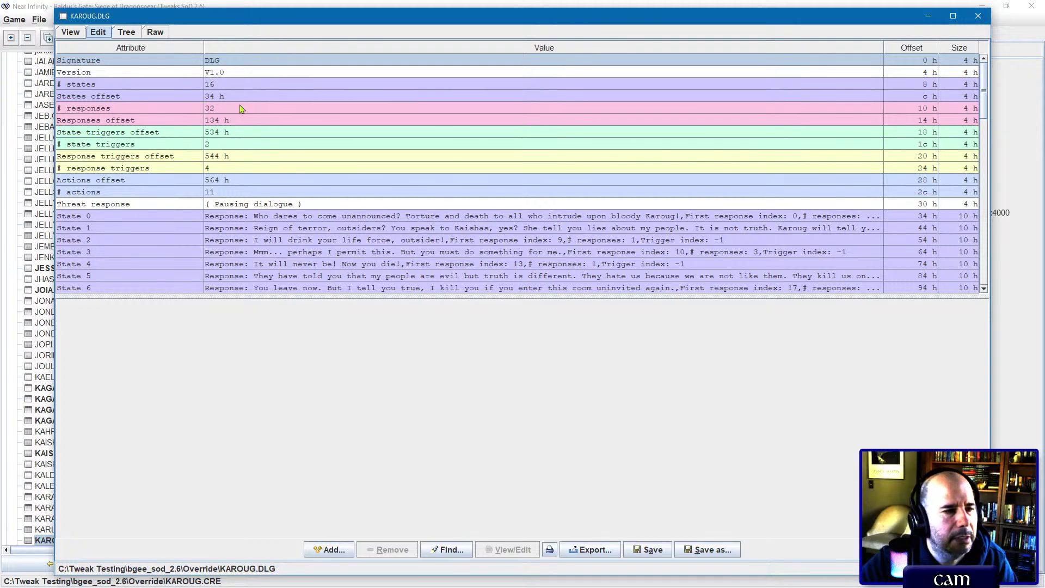
{"action": "scroll", "coordinate": [347, 207], "scroll_direction": "down", "scroll_amount": 17}
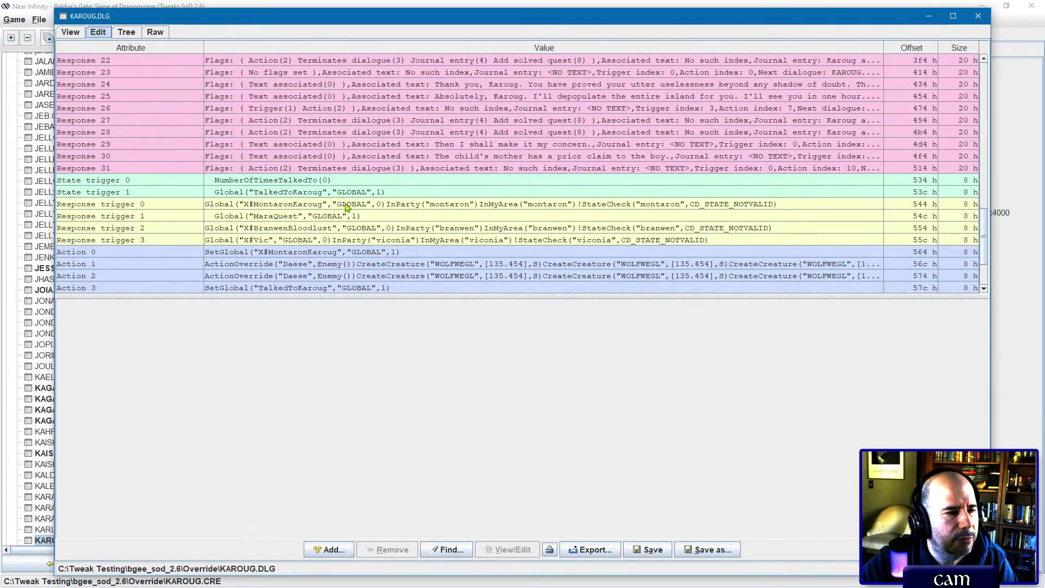
{"action": "left_click", "coordinate": [244, 252]}
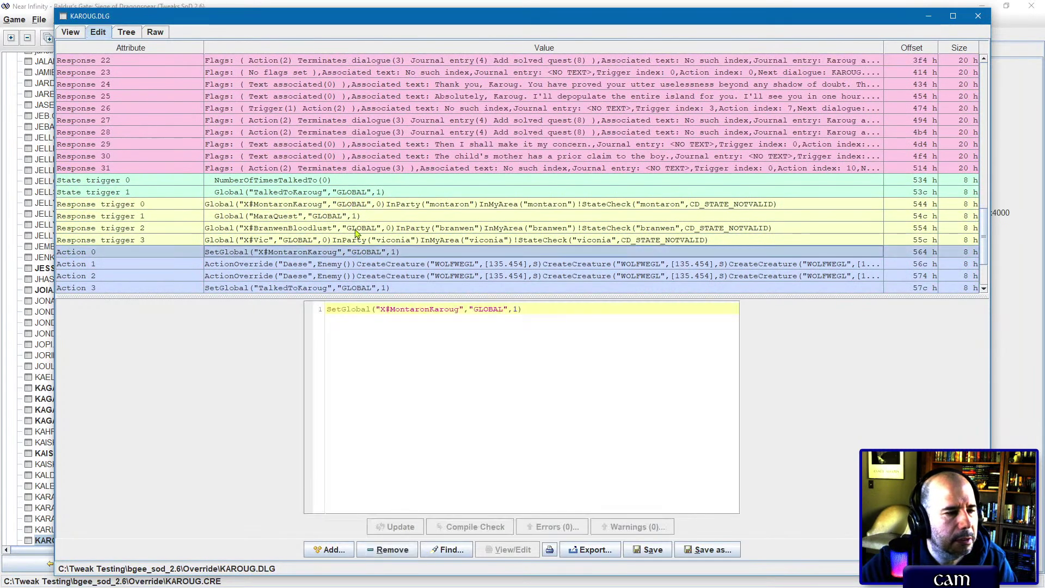
{"action": "scroll", "coordinate": [355, 233], "scroll_direction": "down", "scroll_amount": 3}
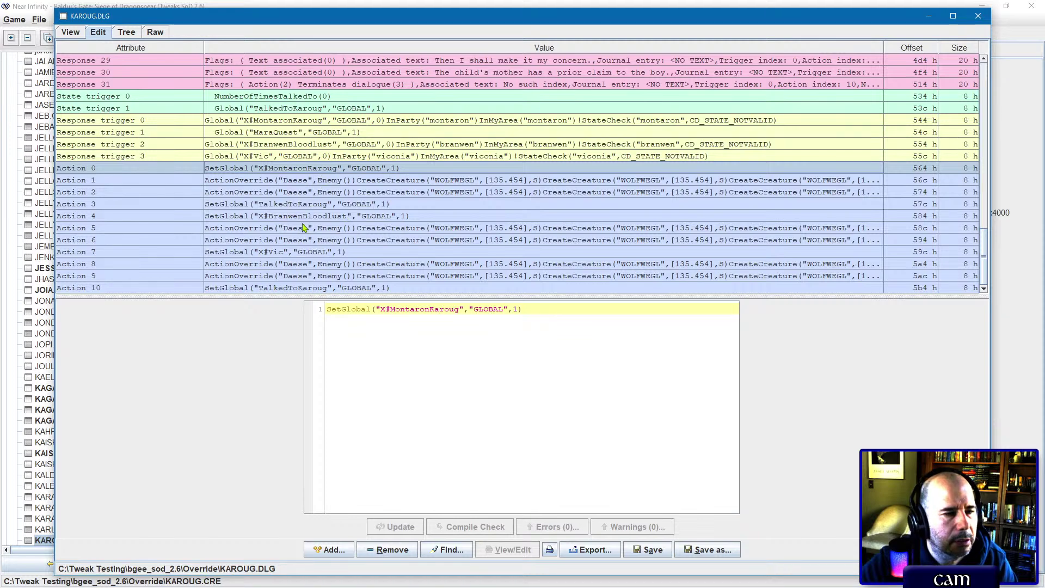
{"action": "left_click", "coordinate": [298, 264]}
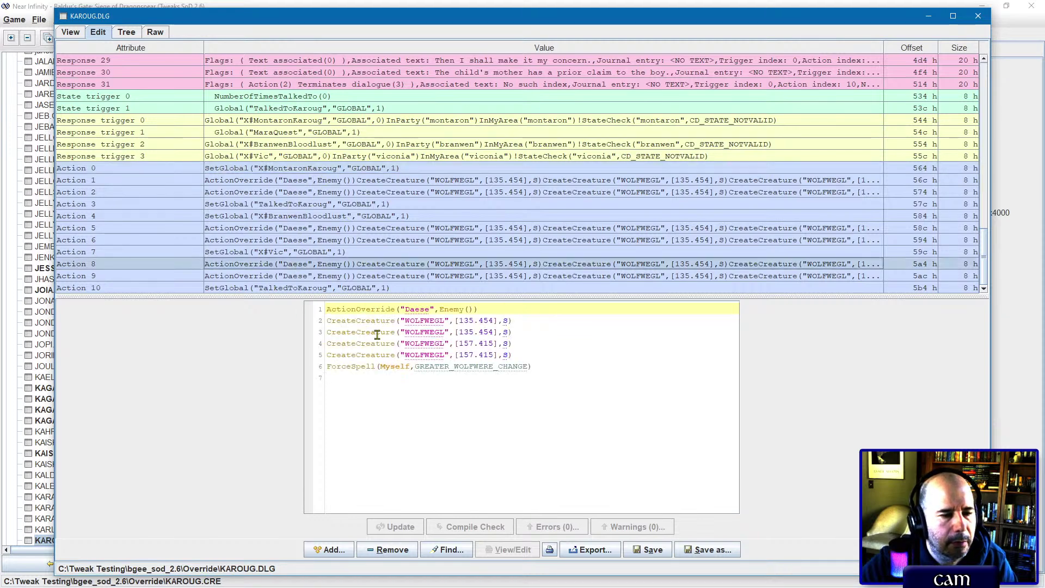
{"action": "double_click", "coordinate": [440, 367]}
{"action": "key", "text": "ctrl+c"}
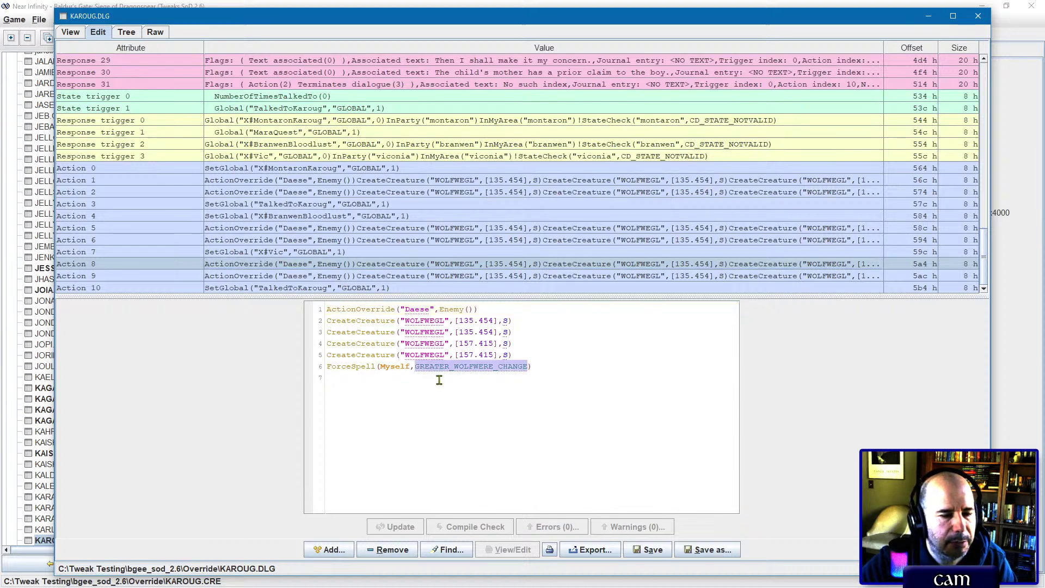
{"action": "left_click", "coordinate": [986, 18]}
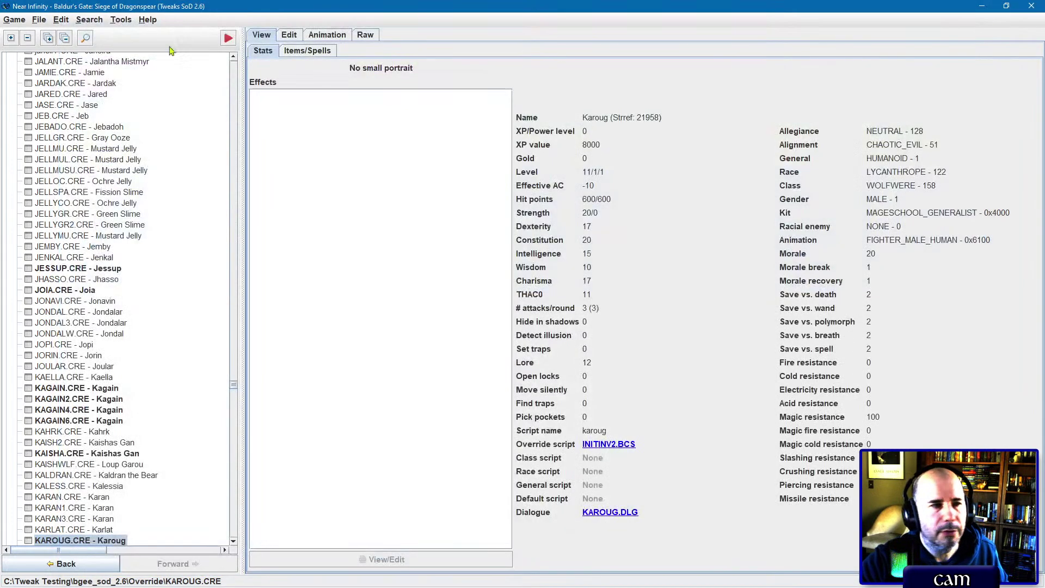
Step: Search all IDS files for GREATER_WOLFWERE_CHANGE to look up its spell number, and close the results
{"action": "left_click", "coordinate": [90, 20]}
{"action": "mouse_move", "coordinate": [107, 80]}
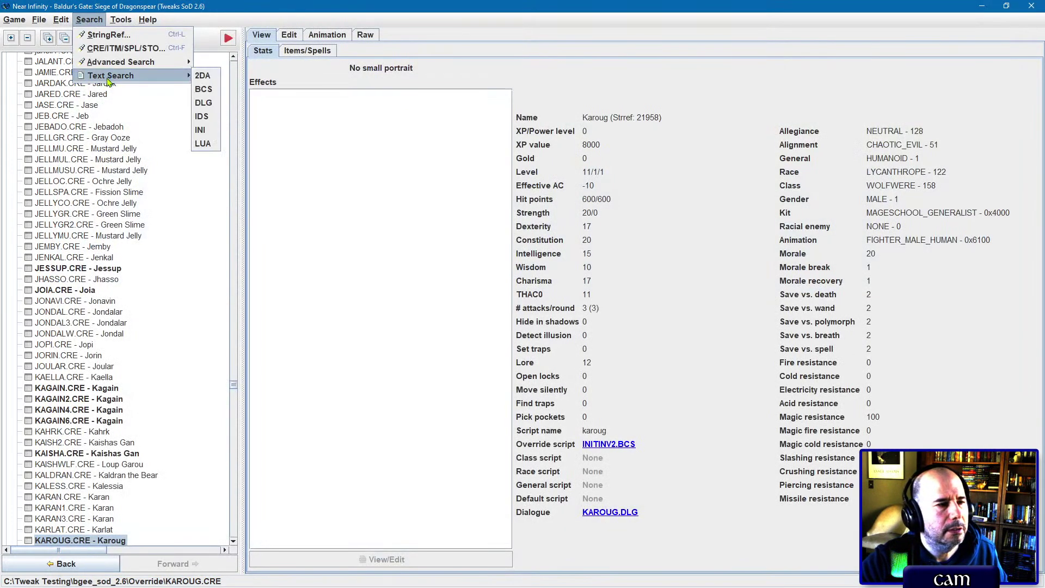
{"action": "left_click", "coordinate": [193, 116]}
{"action": "key", "text": "ctrl+v"}
{"action": "key", "text": "Return"}
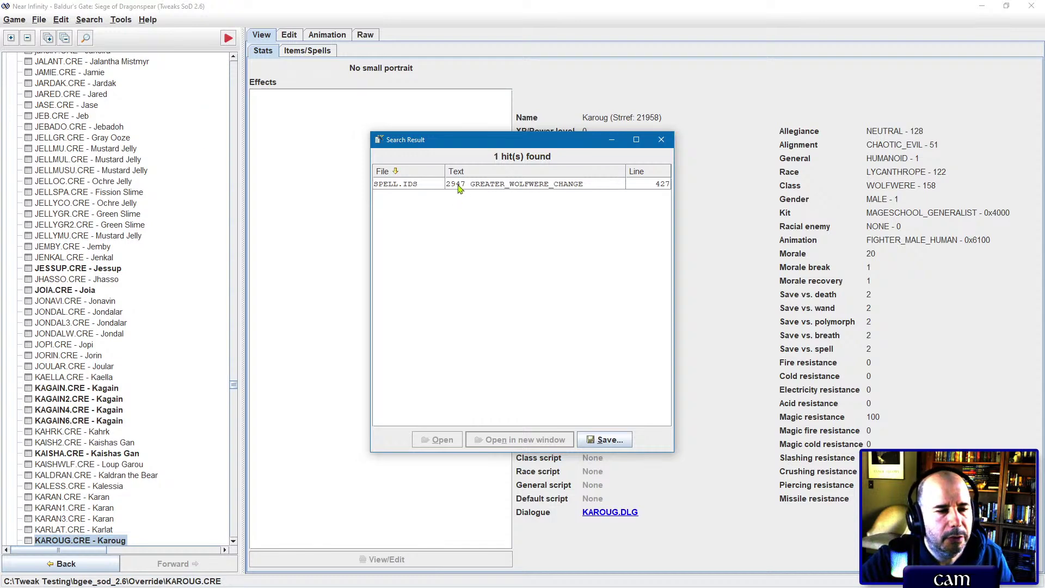
{"action": "left_click", "coordinate": [661, 140]}
Step: Collapse the creature list and look up SPIN947.SPL among the spell resources
{"action": "left_click", "coordinate": [106, 137]}
{"action": "key", "text": "Home"}
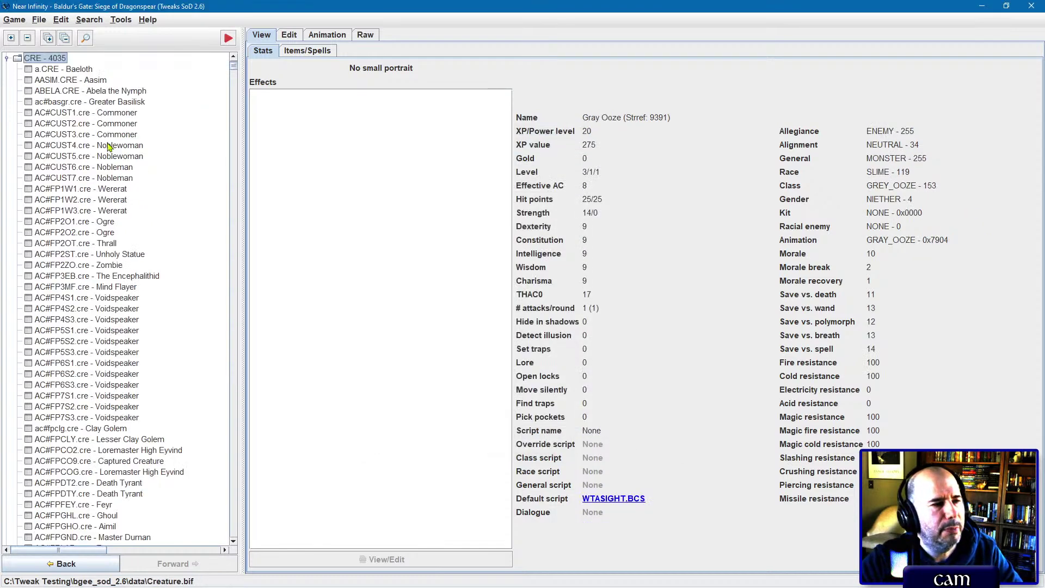
{"action": "key", "text": "Left"}
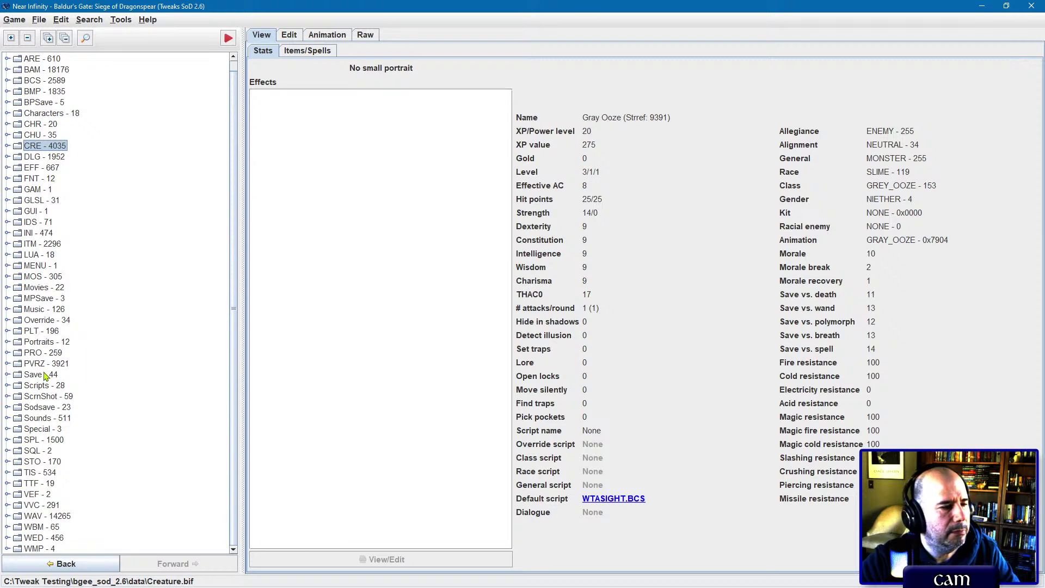
{"action": "double_click", "coordinate": [39, 440]}
{"action": "key", "text": "s"}
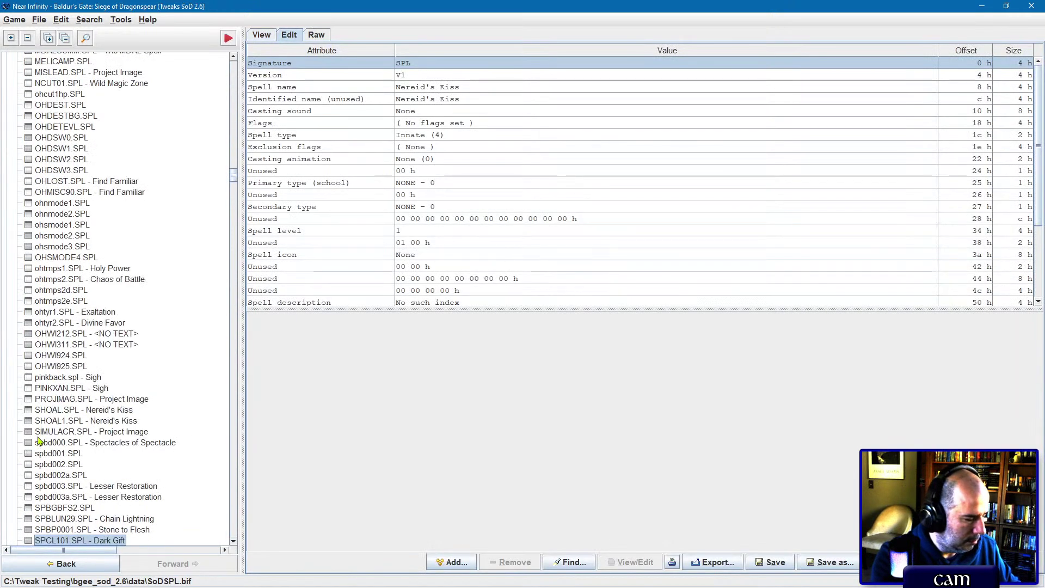
{"action": "scroll", "coordinate": [39, 439], "scroll_direction": "down", "scroll_amount": 5}
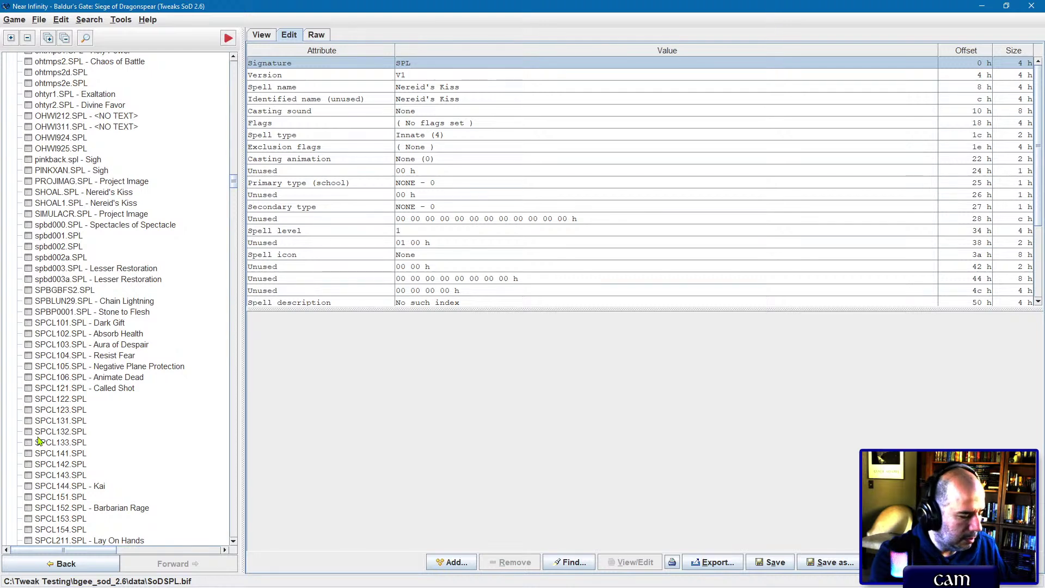
{"action": "type", "text": "pcl9"}
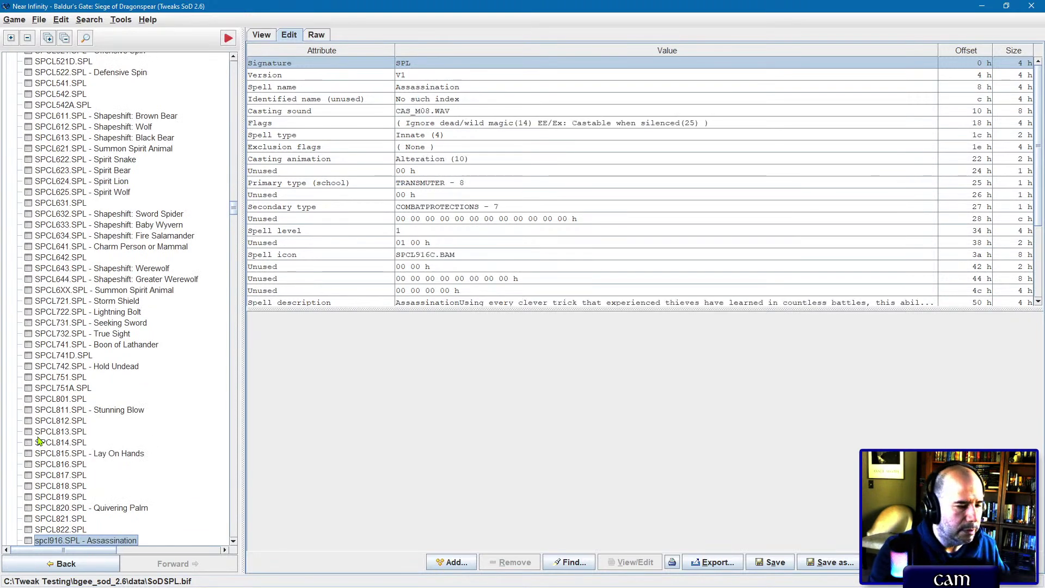
{"action": "key", "text": "Down"}
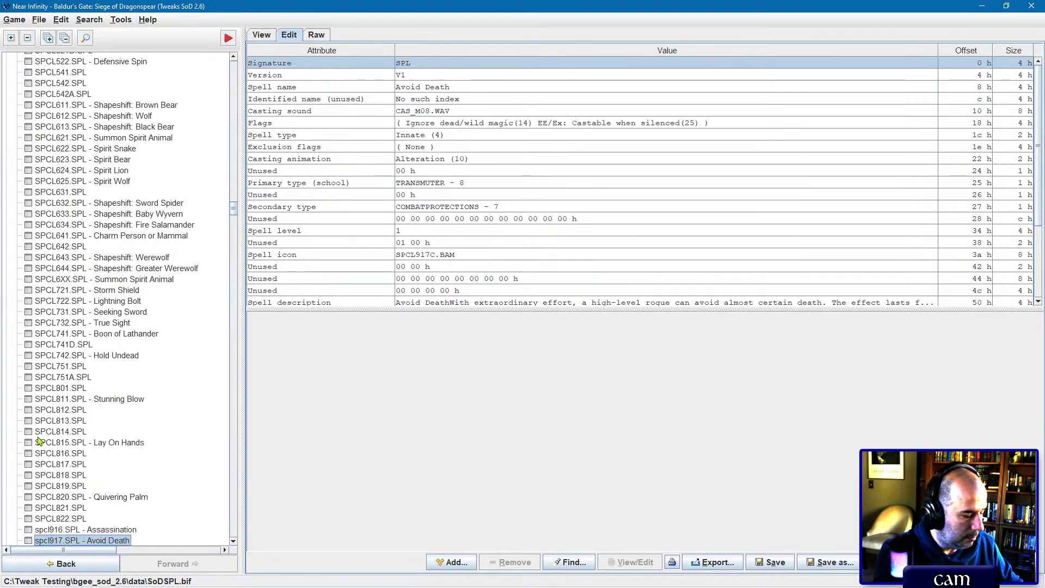
{"action": "type", "text": "sh"}
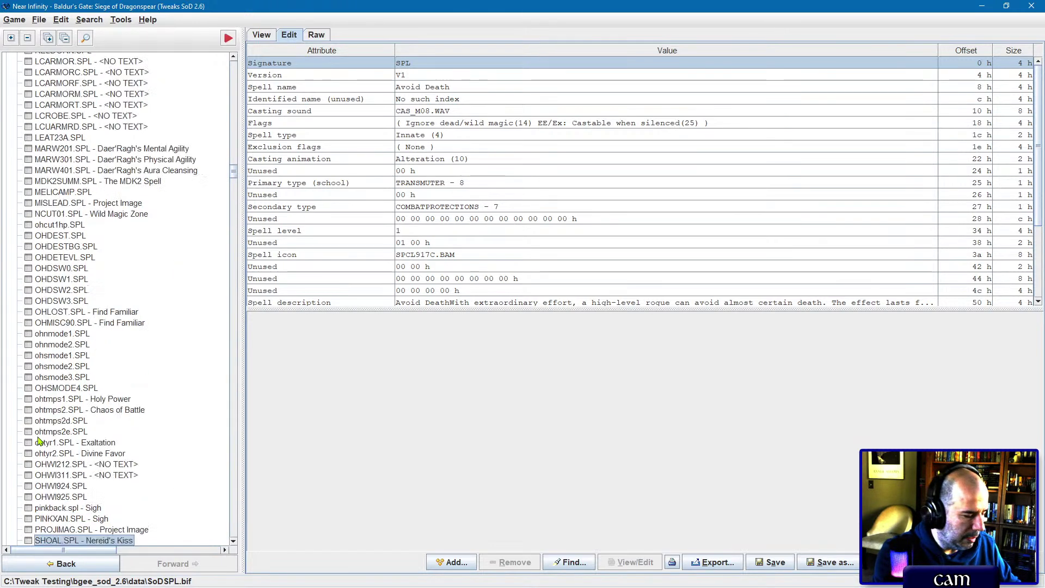
{"action": "type", "text": "spin947"}
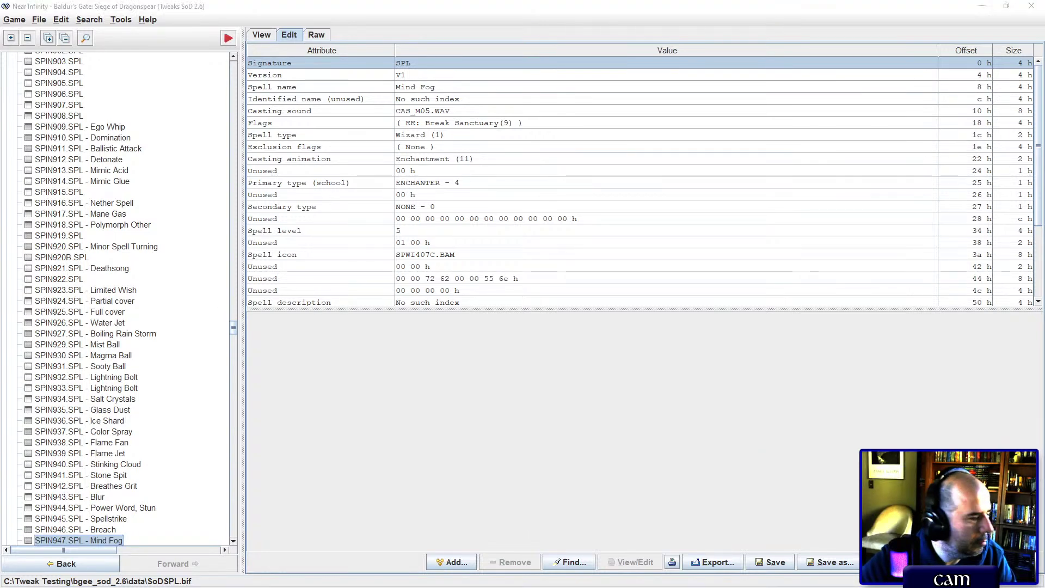
Step: Repeat the IDS text search for GREATER_WOLFWERE_CHANGE to recheck its spell number
{"action": "key", "text": "alt+Tab"}
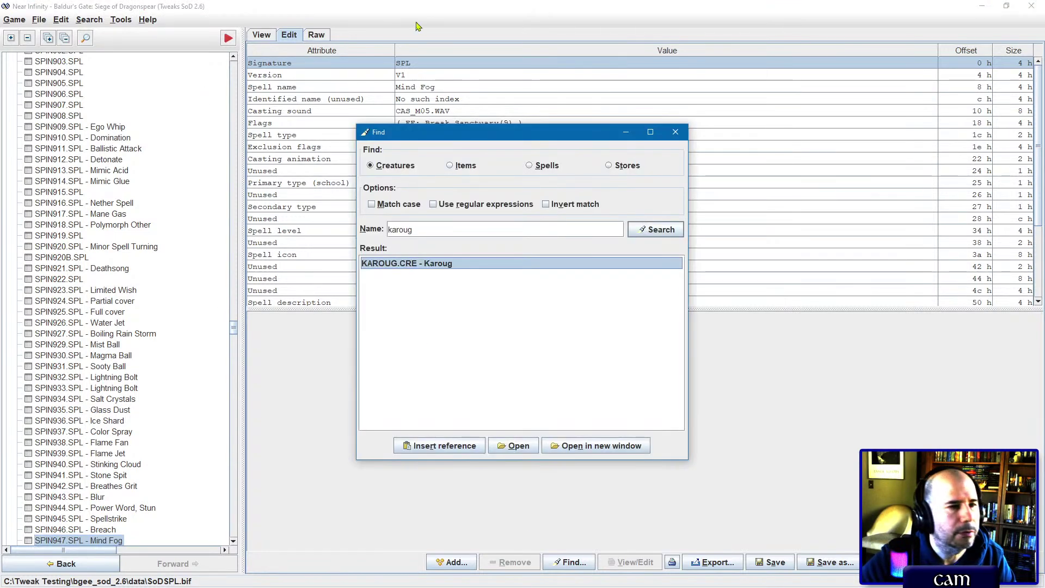
{"action": "left_click", "coordinate": [89, 20]}
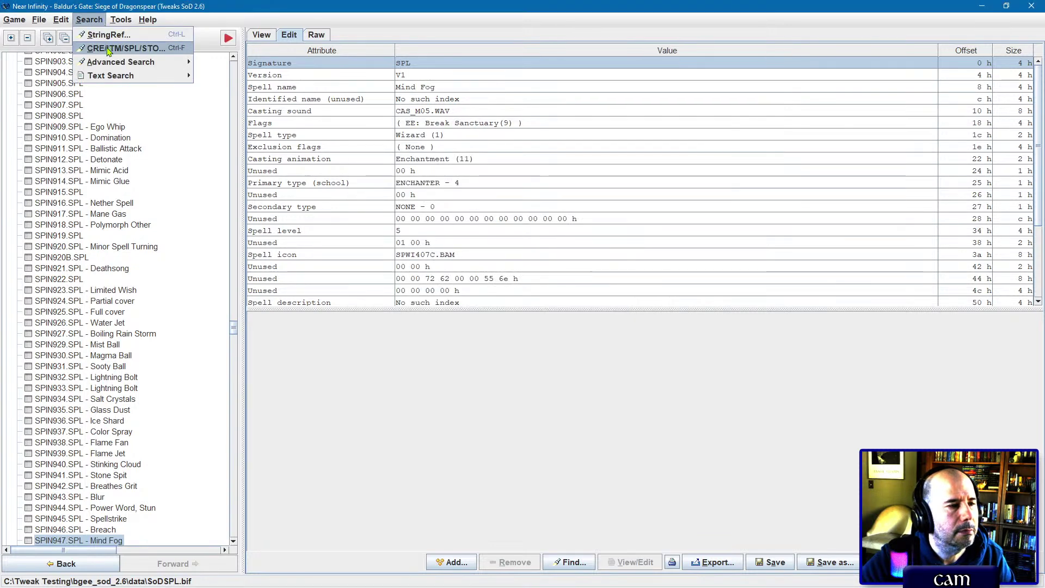
{"action": "mouse_move", "coordinate": [126, 76]}
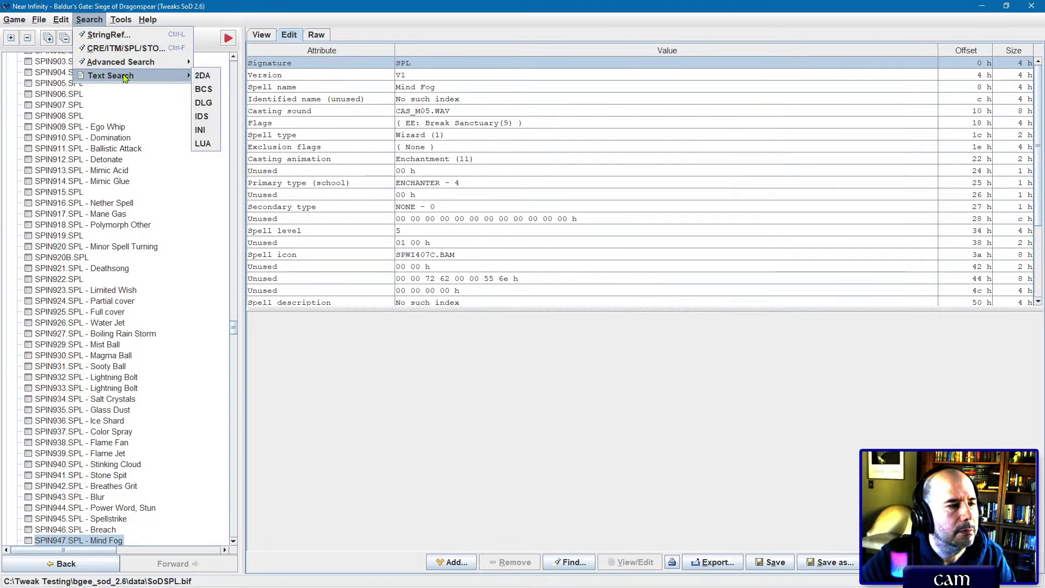
{"action": "left_click", "coordinate": [201, 116]}
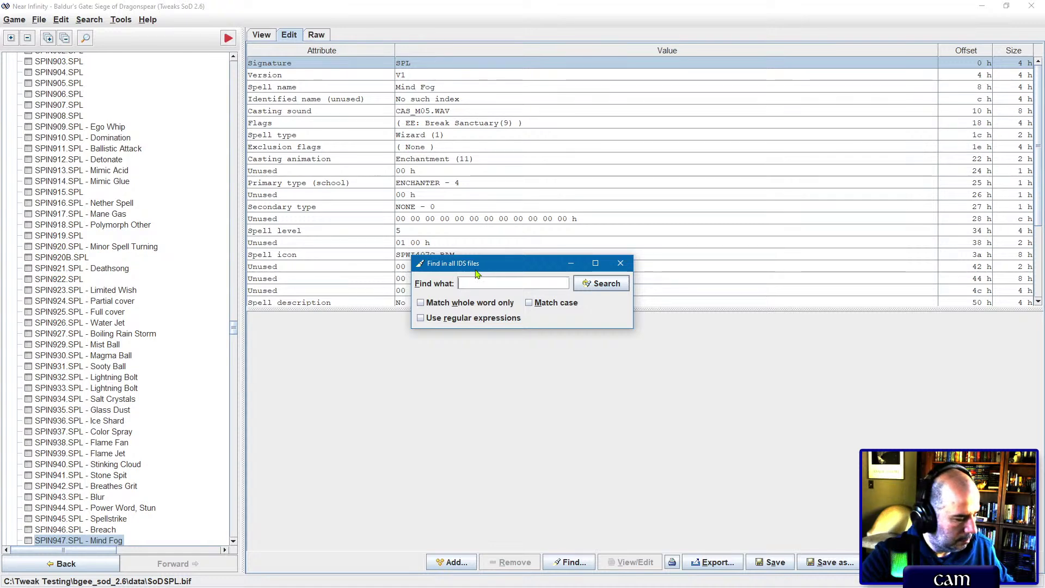
{"action": "type", "text": "2947 GREATER_WOLFWERE_CHANGE"}
{"action": "key", "text": "Return"}
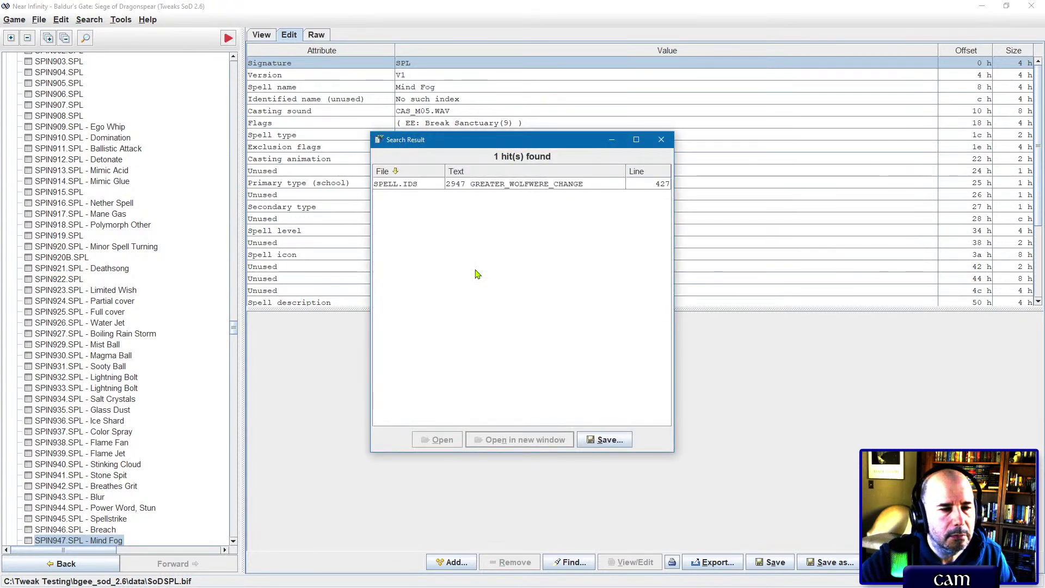
Step: Locate SPWI947.SPL in the spell resources and examine its attributes down to the spell ability
{"action": "left_click", "coordinate": [99, 543]}
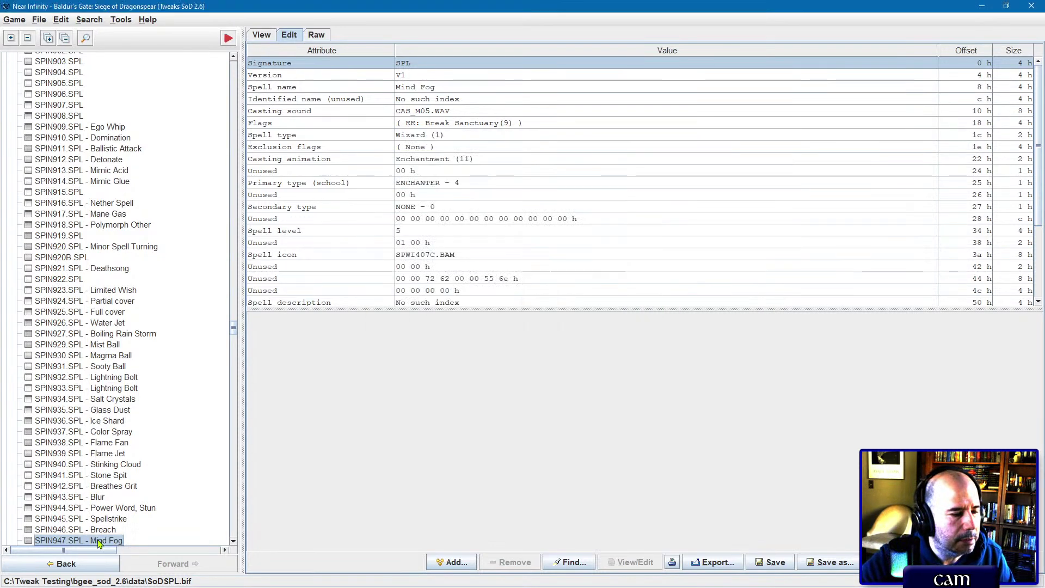
{"action": "key", "text": "Down"}
{"action": "scroll", "coordinate": [100, 544], "scroll_direction": "up", "scroll_amount": 20}
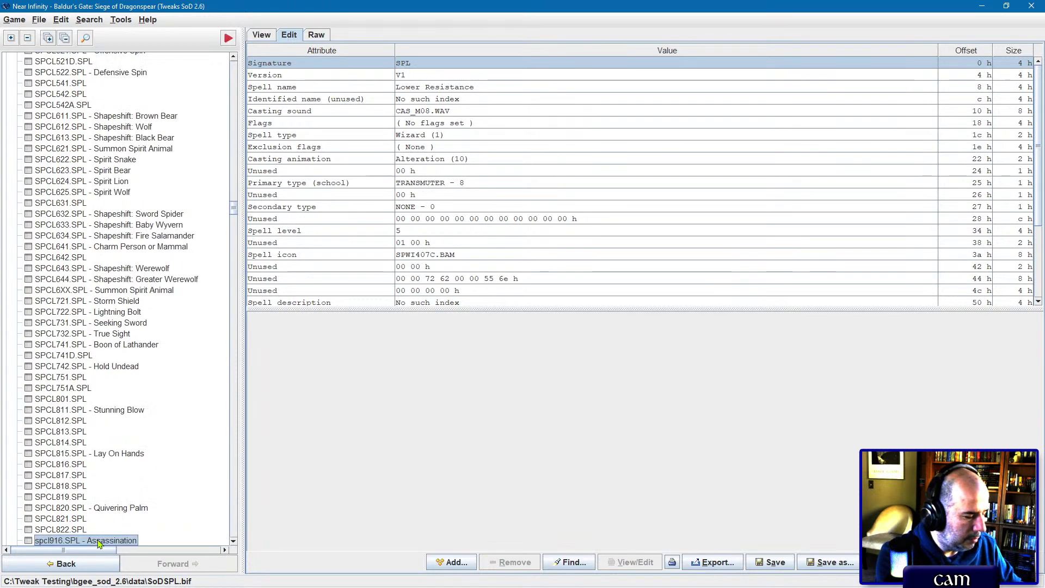
{"action": "scroll", "coordinate": [100, 544], "scroll_direction": "down", "scroll_amount": 4}
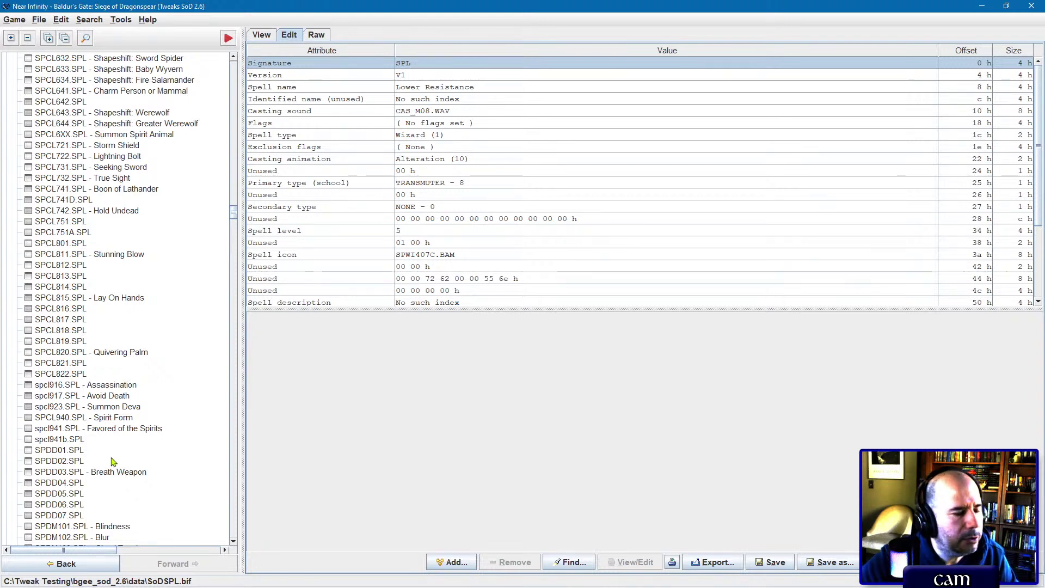
{"action": "key", "text": "Page_Down"}
{"action": "key", "text": "Page_Down"}
{"action": "key", "text": "Page_Down"}
{"action": "key", "text": "Page_Down"}
{"action": "key", "text": "Page_Down"}
{"action": "key", "text": "Page_Down"}
{"action": "key", "text": "Page_Down"}
{"action": "key", "text": "Page_Down"}
{"action": "key", "text": "Page_Down"}
{"action": "key", "text": "Page_Down"}
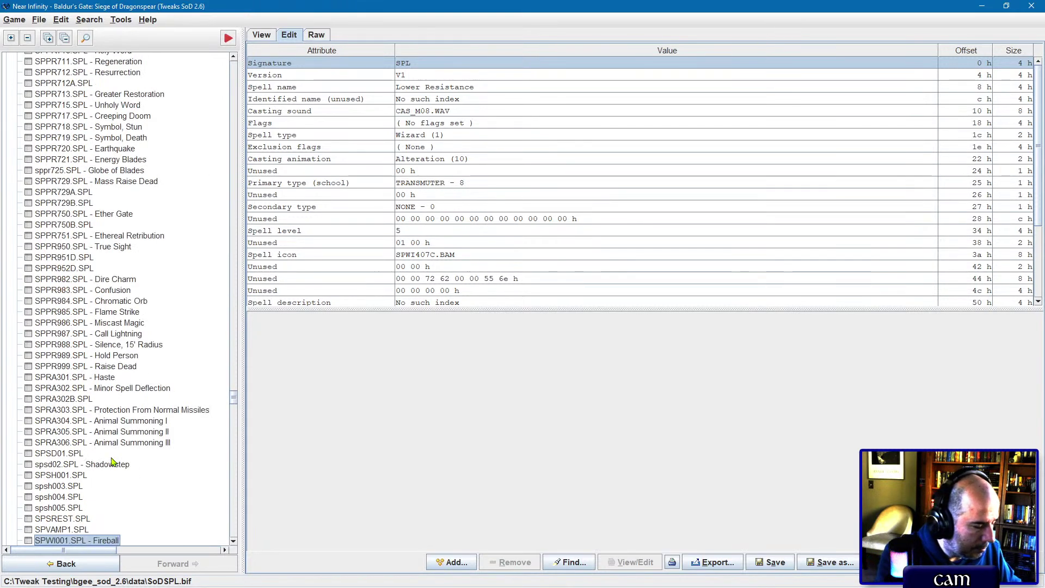
{"action": "key", "text": "Page_Down"}
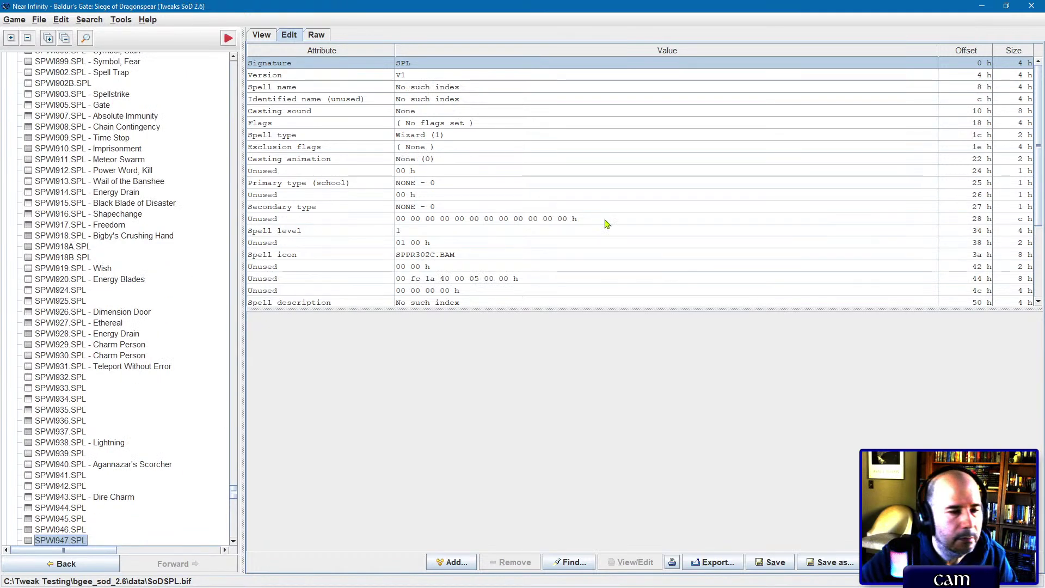
{"action": "scroll", "coordinate": [628, 211], "scroll_direction": "down", "scroll_amount": 3}
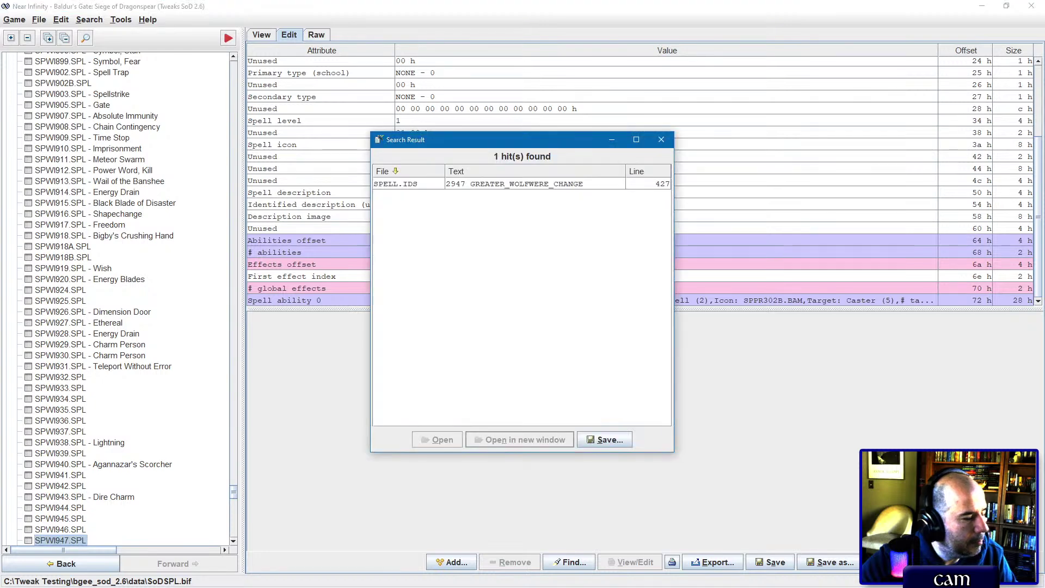
Step: Open SPELL.IDS from the search result and review the spell numbering from the start of the file
{"action": "double_click", "coordinate": [415, 185]}
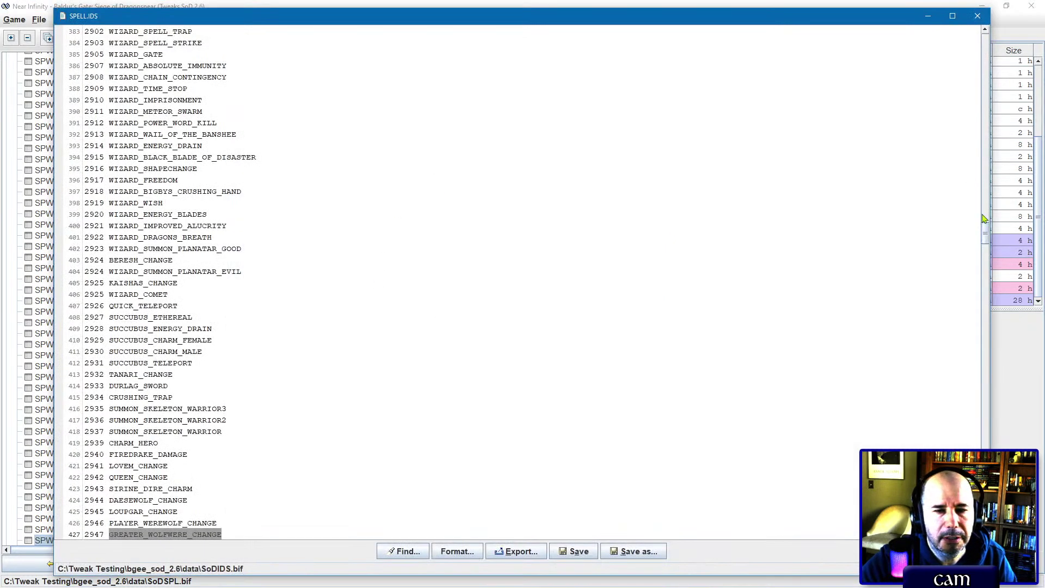
{"action": "left_click_drag", "start_coordinate": [986, 242], "coordinate": [987, 38]}
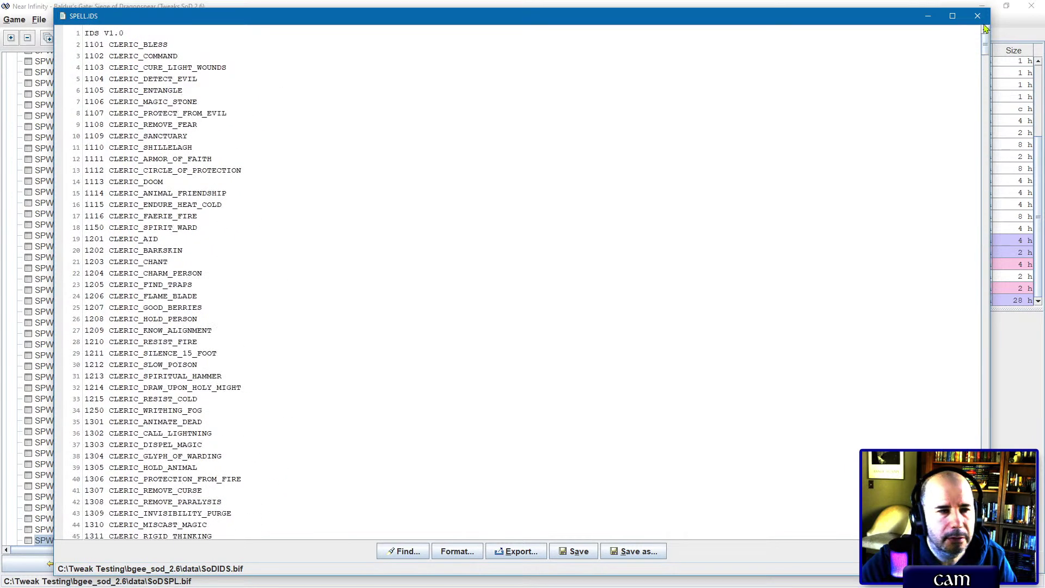
Step: Examine the numbering of the cleric spell entries in SPELL.IDS, starting from CLERIC_BLESS (1101)
{"action": "double_click", "coordinate": [140, 44]}
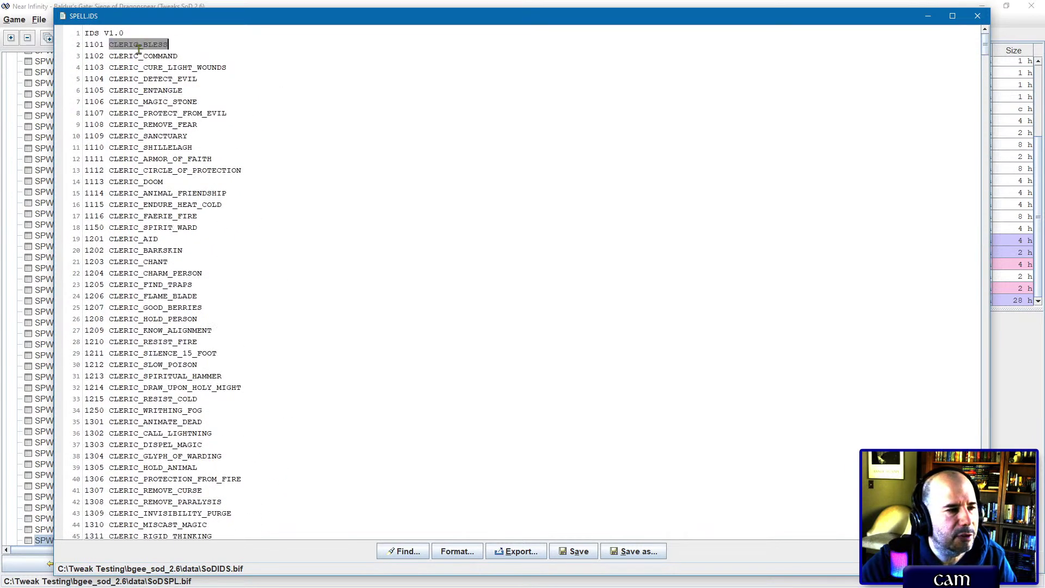
{"action": "double_click", "coordinate": [141, 92]}
{"action": "left_click", "coordinate": [85, 44]}
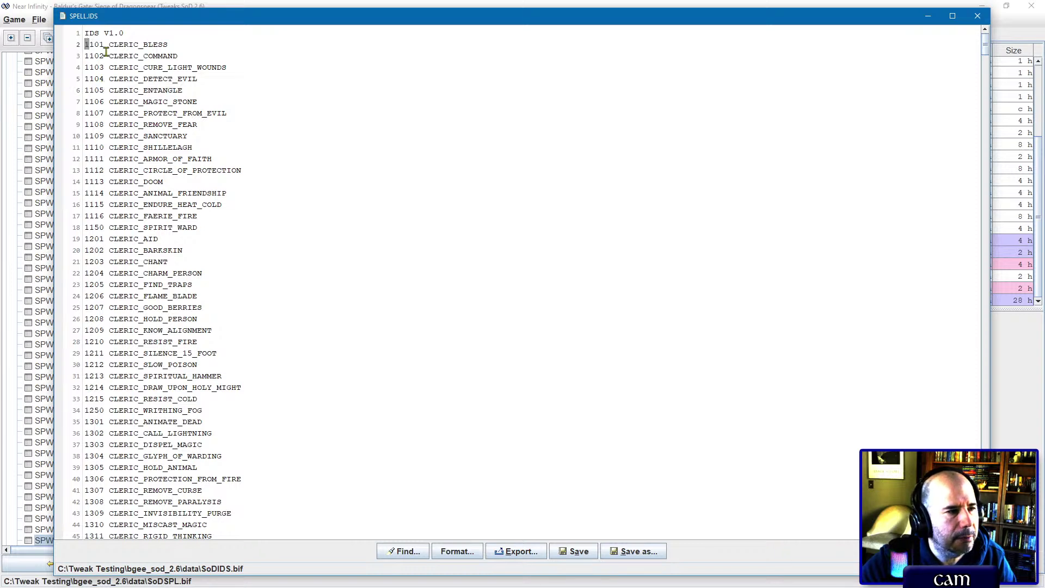
{"action": "double_click", "coordinate": [124, 44]}
{"action": "double_click", "coordinate": [99, 44]}
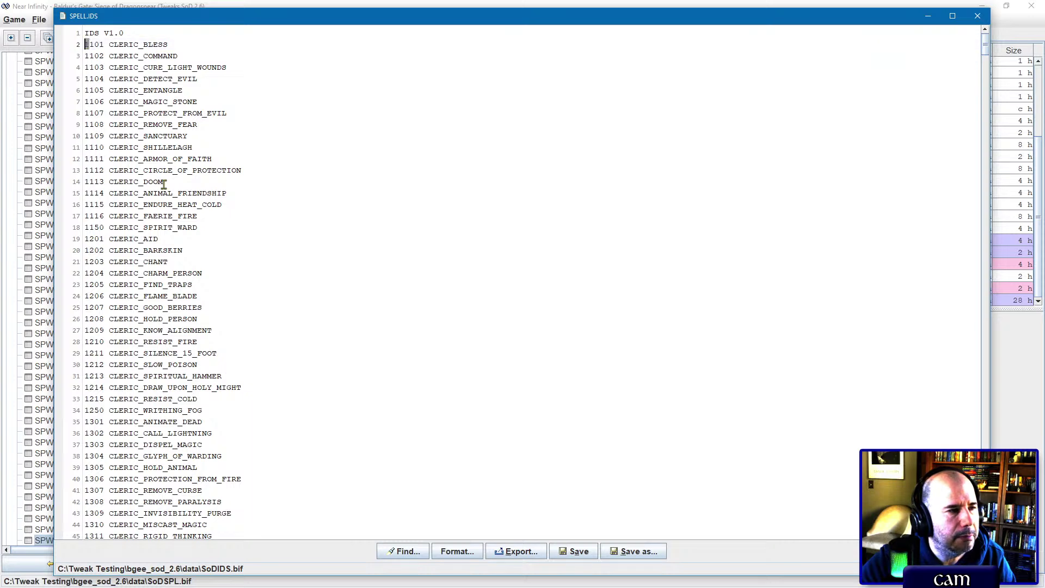
Step: Compare the leading digits of the 2000, 3000 and 4000 spell ranges in SPELL.IDS, and close the file
{"action": "scroll", "coordinate": [151, 329], "scroll_direction": "down", "scroll_amount": 7}
{"action": "left_click_drag", "start_coordinate": [985, 54], "coordinate": [820, 228]}
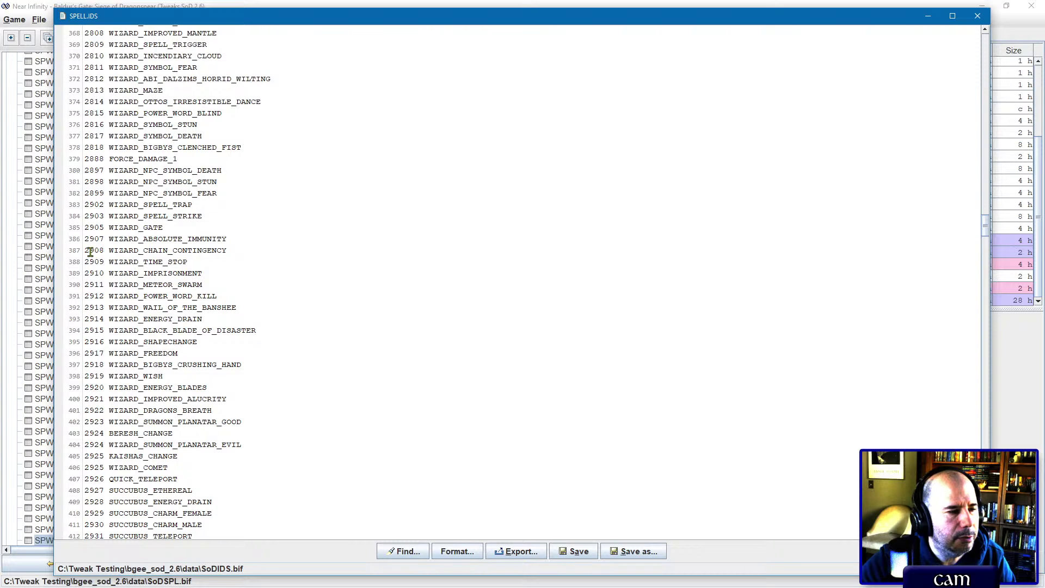
{"action": "left_click_drag", "start_coordinate": [90, 251], "coordinate": [77, 251]}
{"action": "left_click_drag", "start_coordinate": [985, 228], "coordinate": [985, 355]}
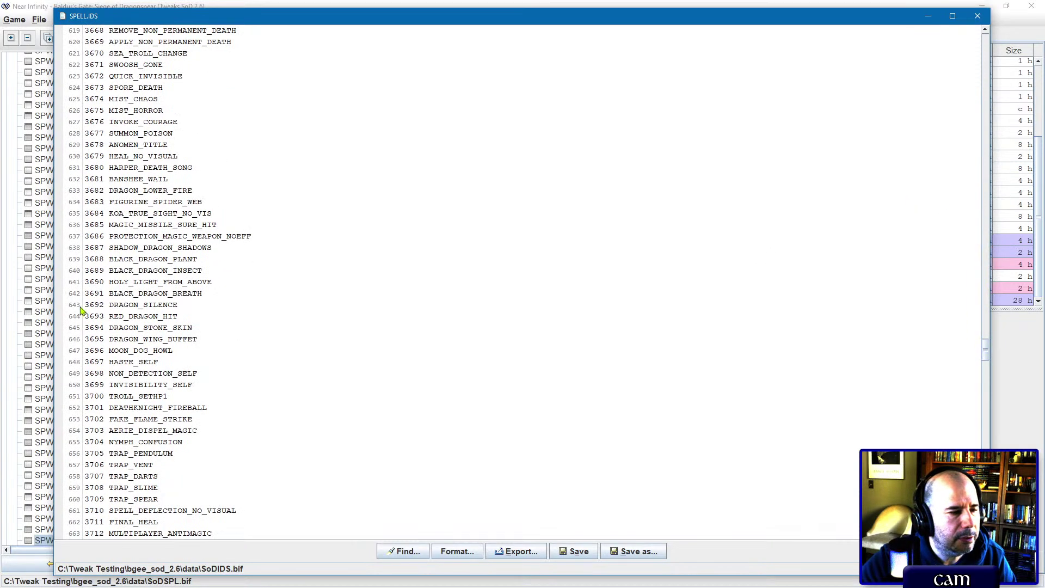
{"action": "left_click_drag", "start_coordinate": [90, 305], "coordinate": [105, 305]}
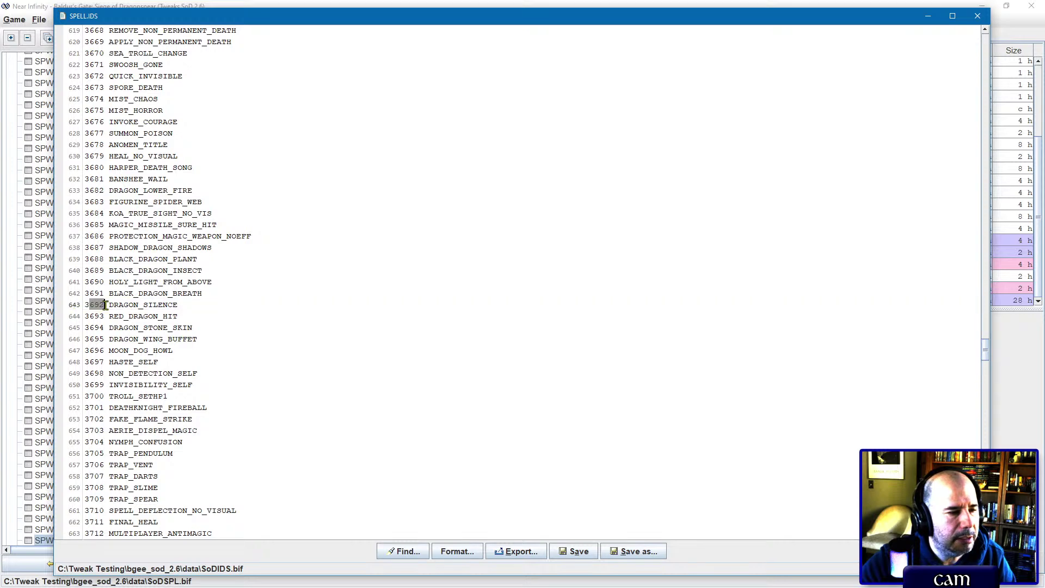
{"action": "left_click_drag", "start_coordinate": [989, 355], "coordinate": [987, 532]}
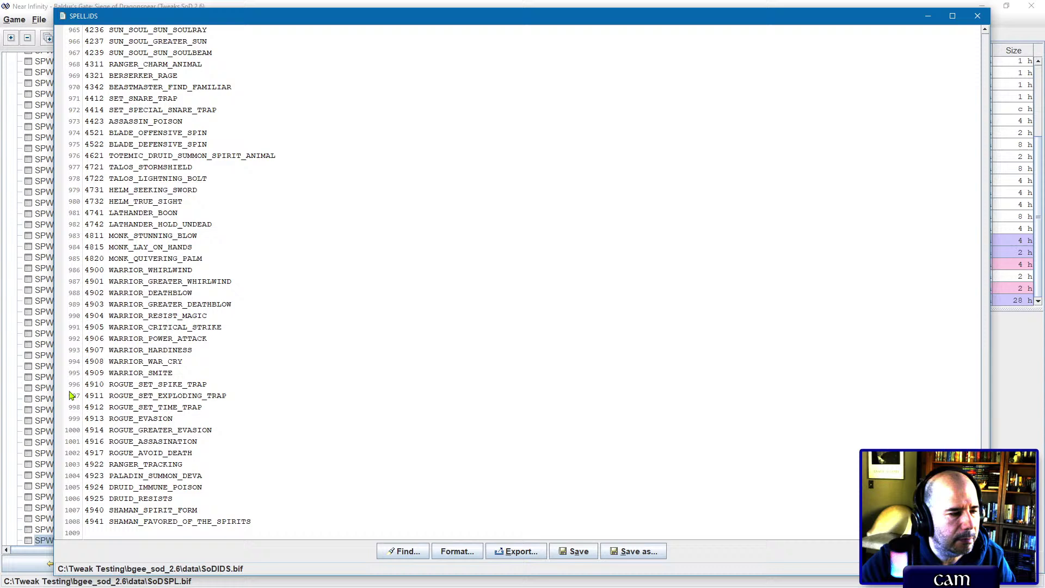
{"action": "left_click_drag", "start_coordinate": [86, 341], "coordinate": [90, 342]}
{"action": "left_click", "coordinate": [87, 342]}
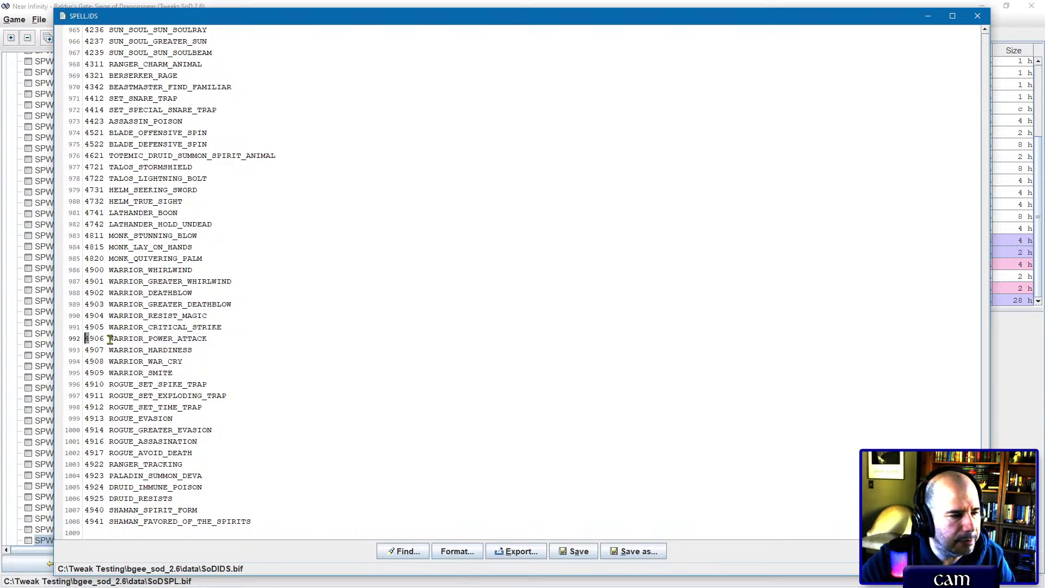
{"action": "left_click", "coordinate": [977, 16]}
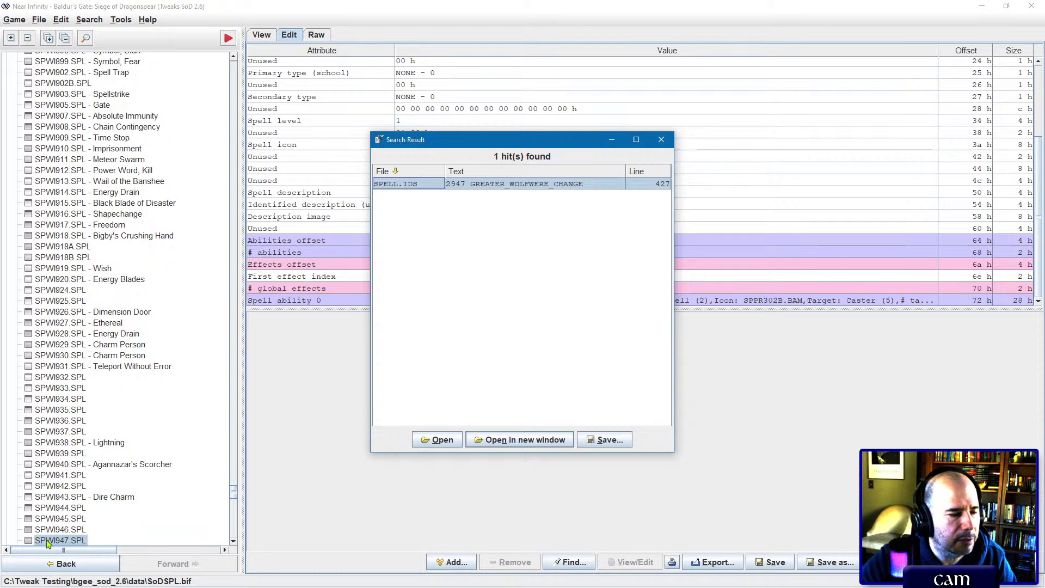
Step: Inspect the Replace self effect in SPWI947.SPL's spell ability and open its replacement creature, WOLFWEGR.CRE, in a maximized window
{"action": "left_click", "coordinate": [269, 356]}
{"action": "double_click", "coordinate": [472, 300]}
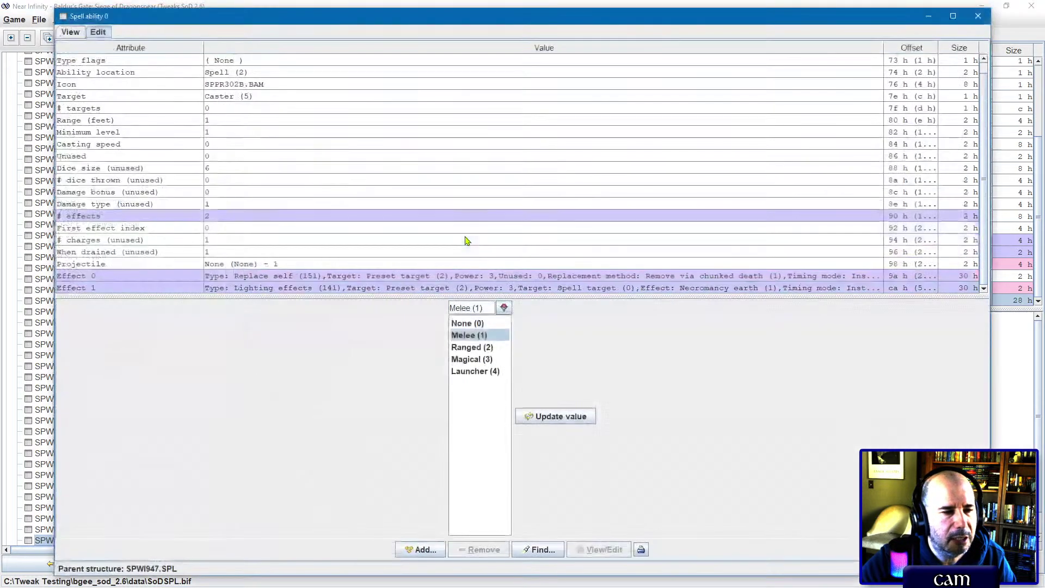
{"action": "left_click", "coordinate": [298, 281]}
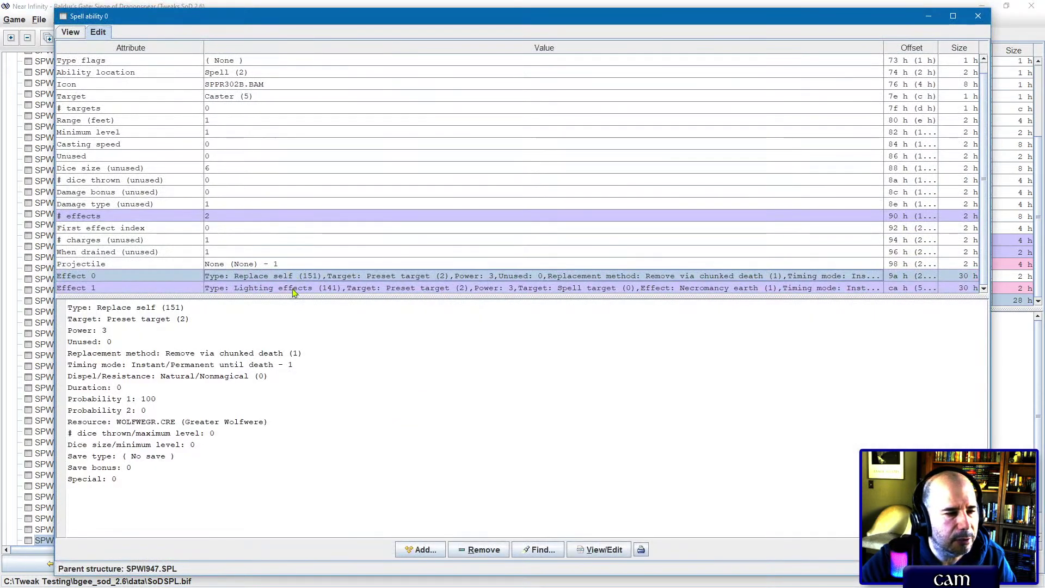
{"action": "double_click", "coordinate": [135, 422]}
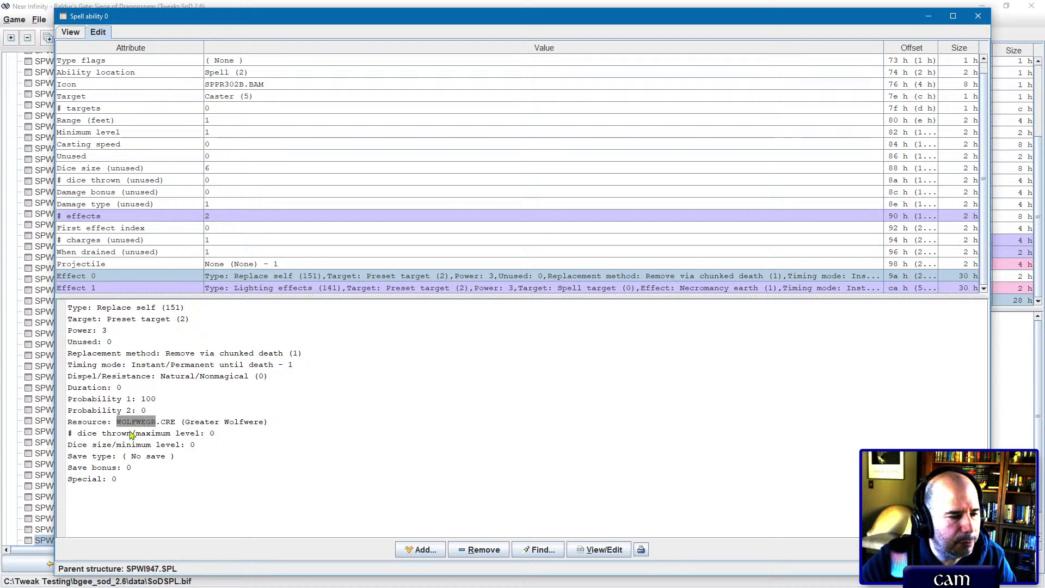
{"action": "double_click", "coordinate": [441, 276]}
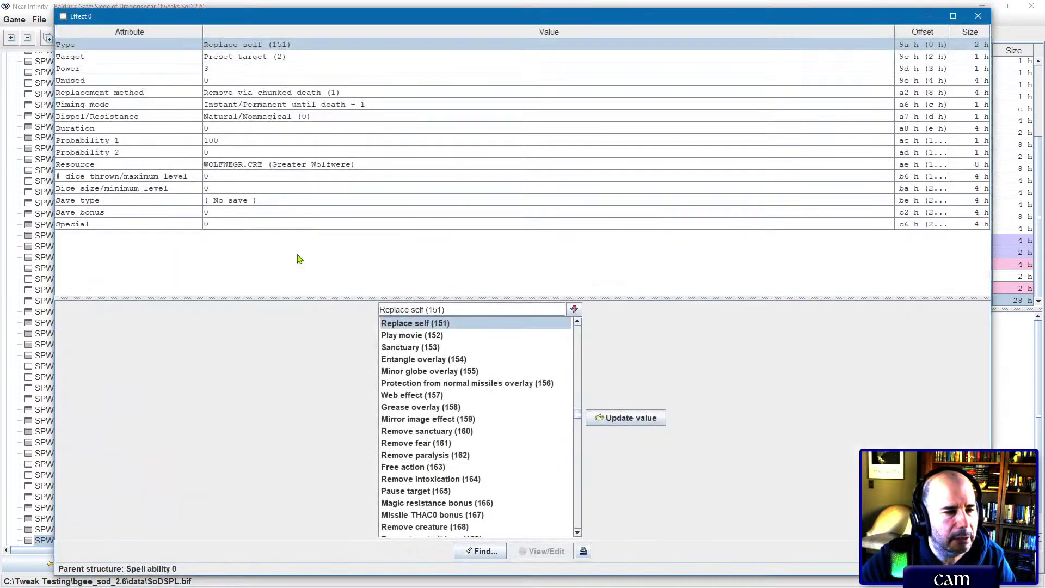
{"action": "left_click", "coordinate": [267, 163]}
{"action": "left_click", "coordinate": [631, 411]}
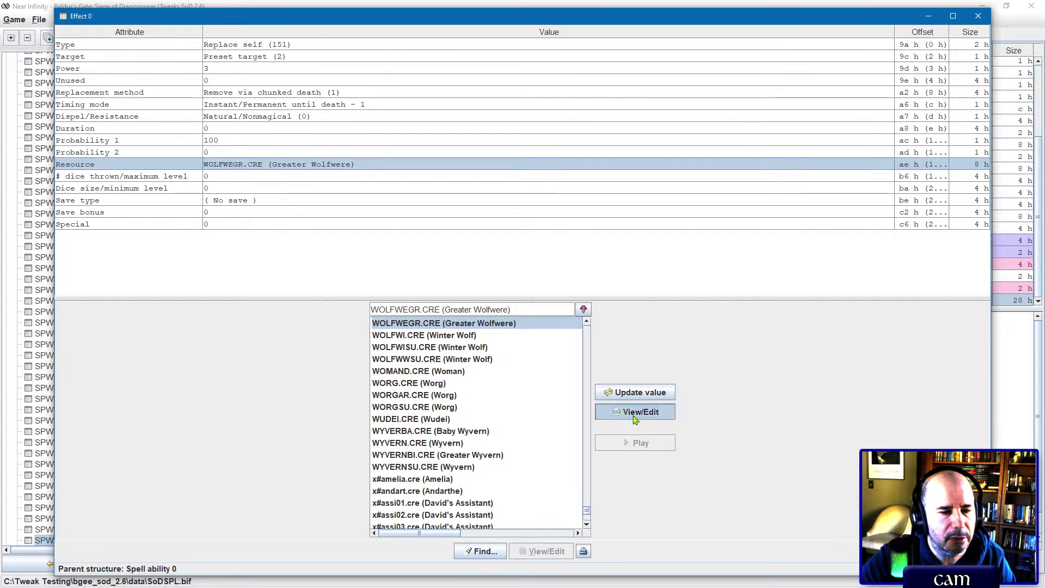
{"action": "left_click", "coordinate": [952, 16]}
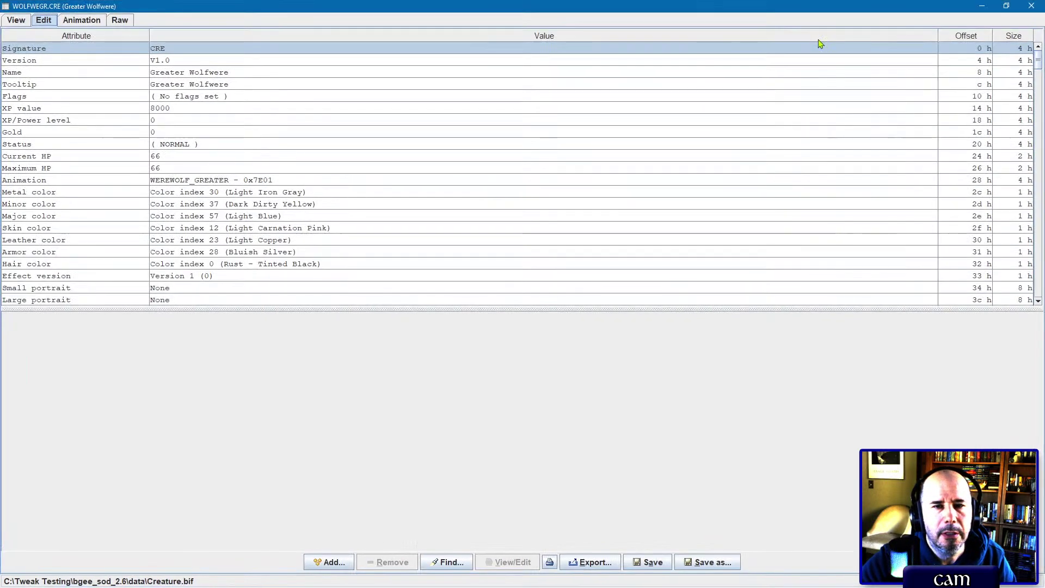
Step: Review the Greater Wolfwere's equipped items and examine the weapon immunity effect on its RINGWOLF.ITM ring
{"action": "left_click", "coordinate": [28, 21]}
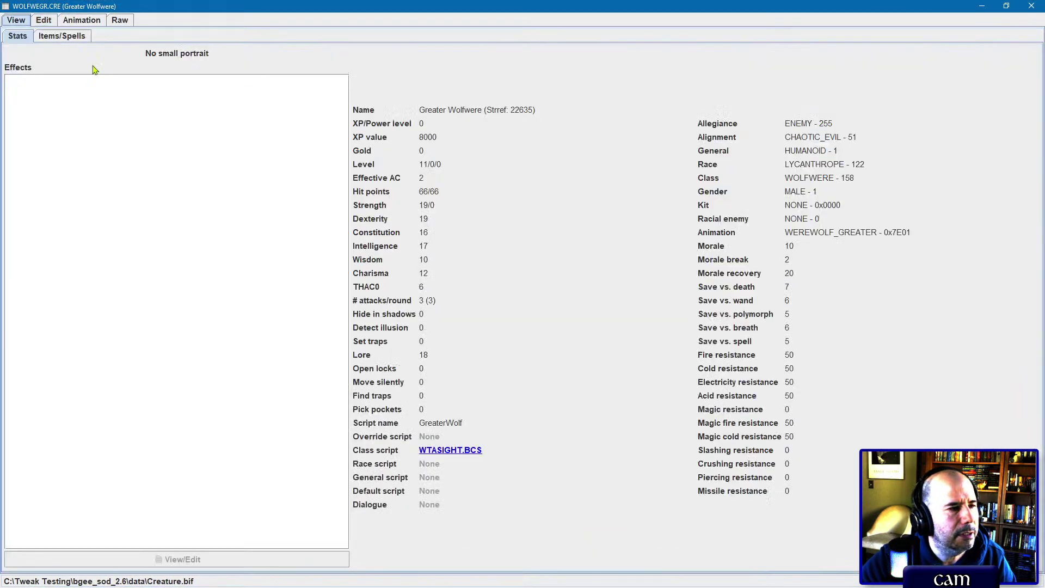
{"action": "left_click", "coordinate": [58, 36]}
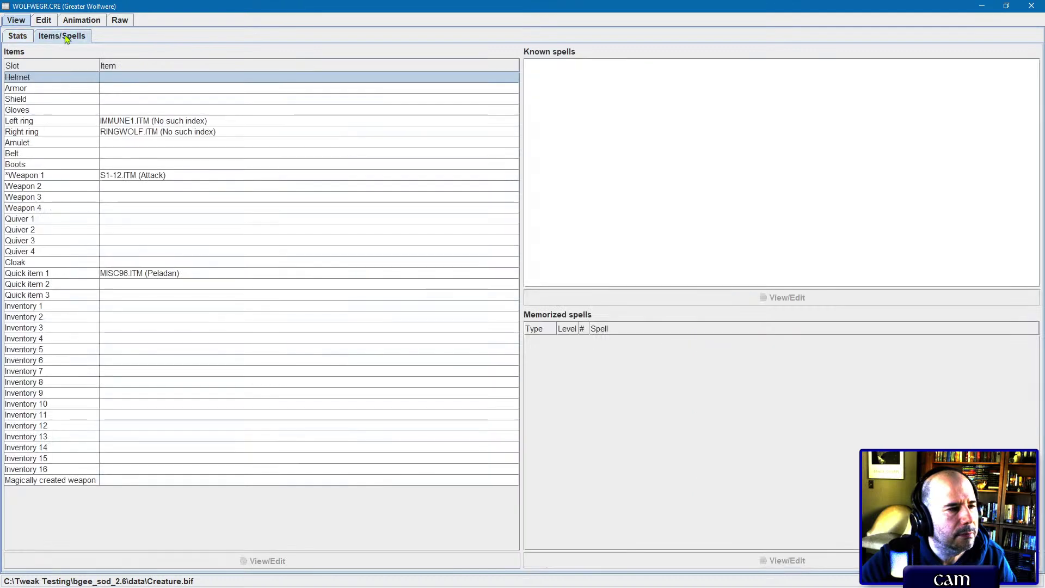
{"action": "double_click", "coordinate": [163, 133]}
{"action": "scroll", "coordinate": [384, 191], "scroll_direction": "down", "scroll_amount": 7}
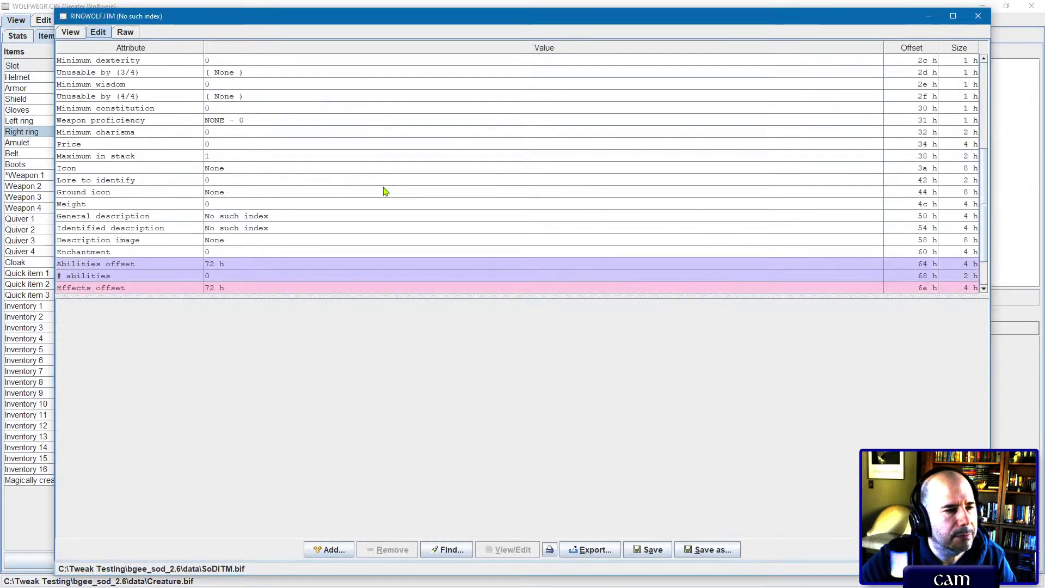
{"action": "left_click", "coordinate": [320, 291]}
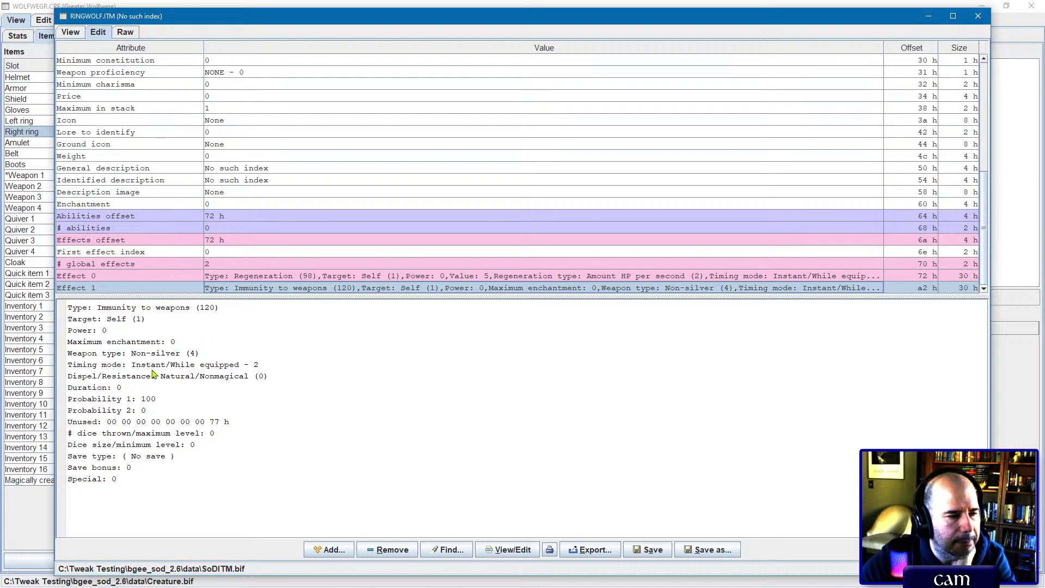
{"action": "left_click", "coordinate": [978, 16]}
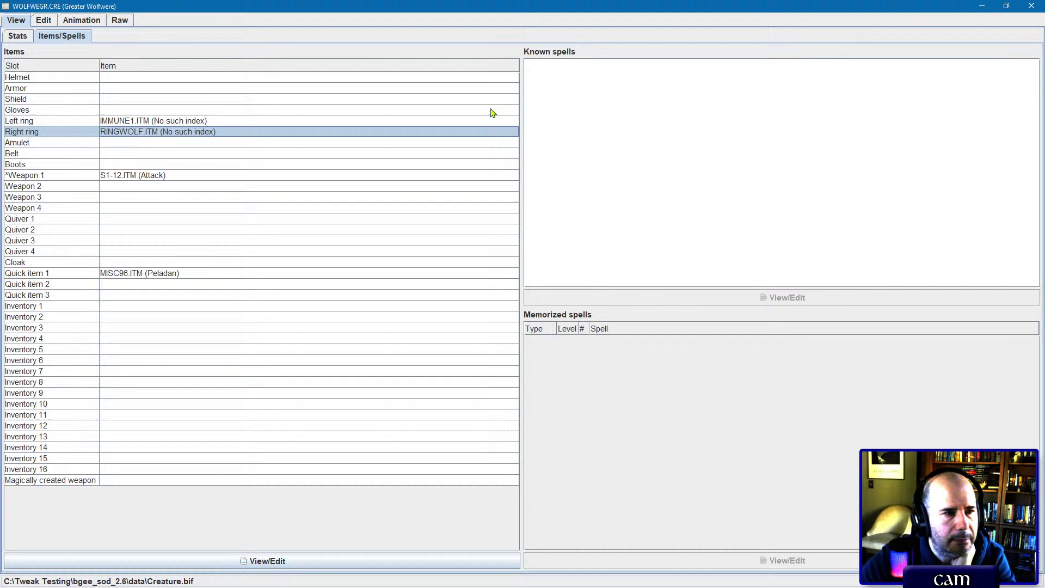
Step: Examine the weapon immunity effect on the Greater Wolfwere's IMMUNE1.ITM ring, and close the creature file
{"action": "double_click", "coordinate": [208, 123]}
{"action": "scroll", "coordinate": [332, 259], "scroll_direction": "down", "scroll_amount": 3}
{"action": "left_click", "coordinate": [296, 278]}
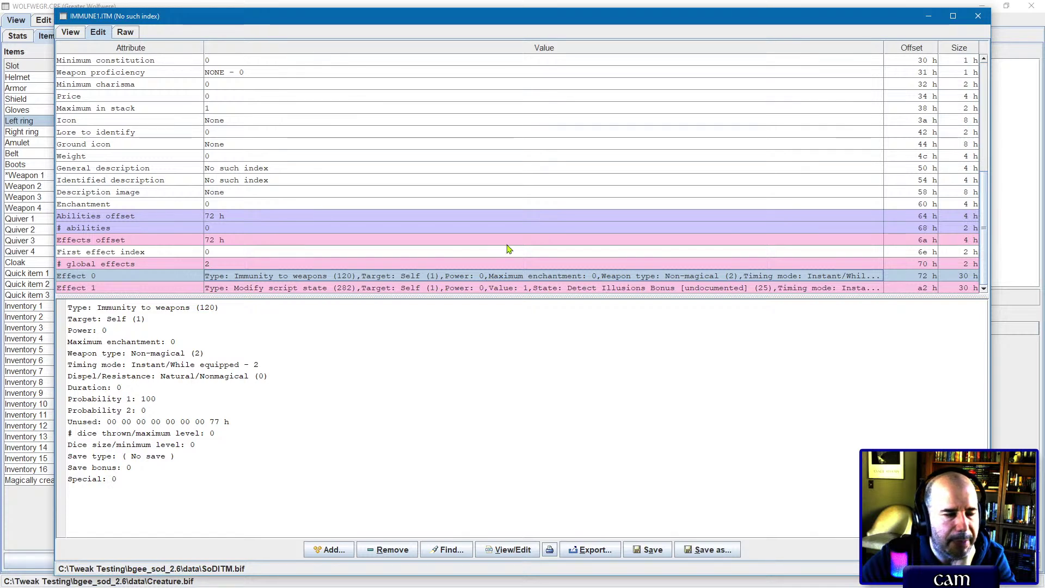
{"action": "left_click", "coordinate": [978, 16]}
{"action": "left_click", "coordinate": [178, 133]}
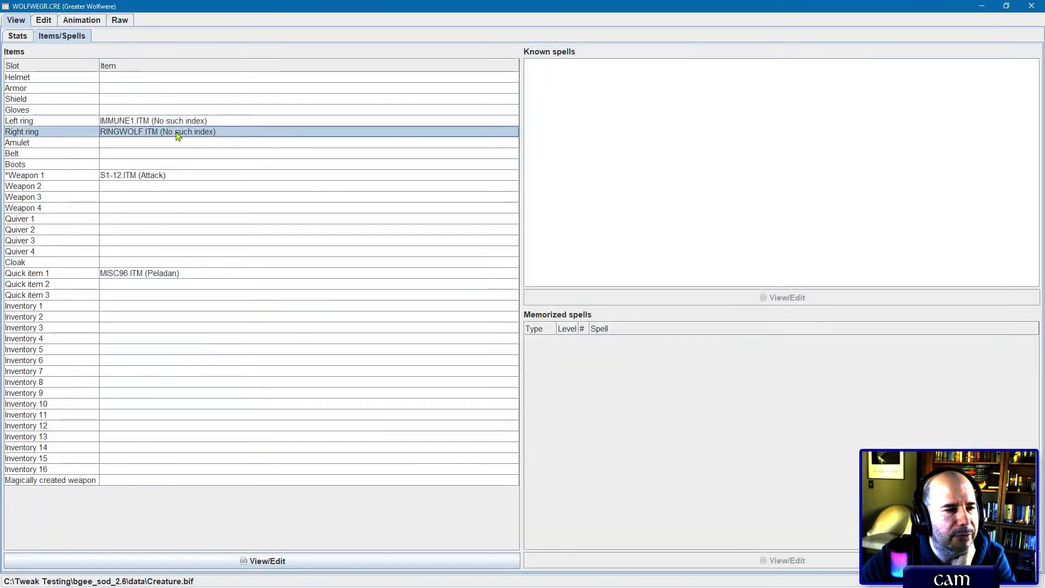
{"action": "left_click", "coordinate": [1032, 5]}
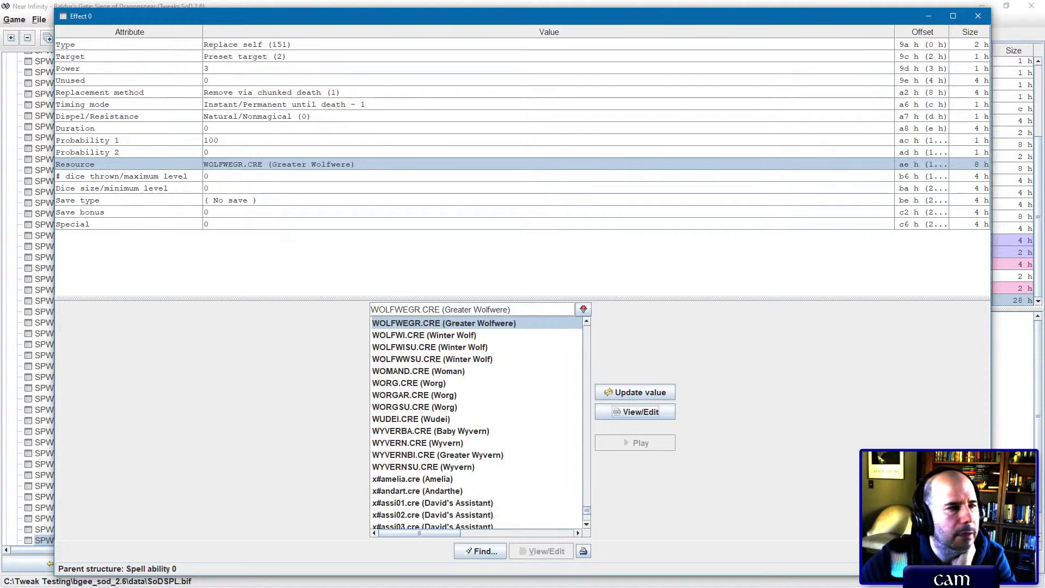
Step: Switch to the bookmarked Tweaks BG2EE 2.6 game and open g3clunar.itm from its item resources
{"action": "left_click", "coordinate": [15, 21]}
{"action": "mouse_move", "coordinate": [60, 105]}
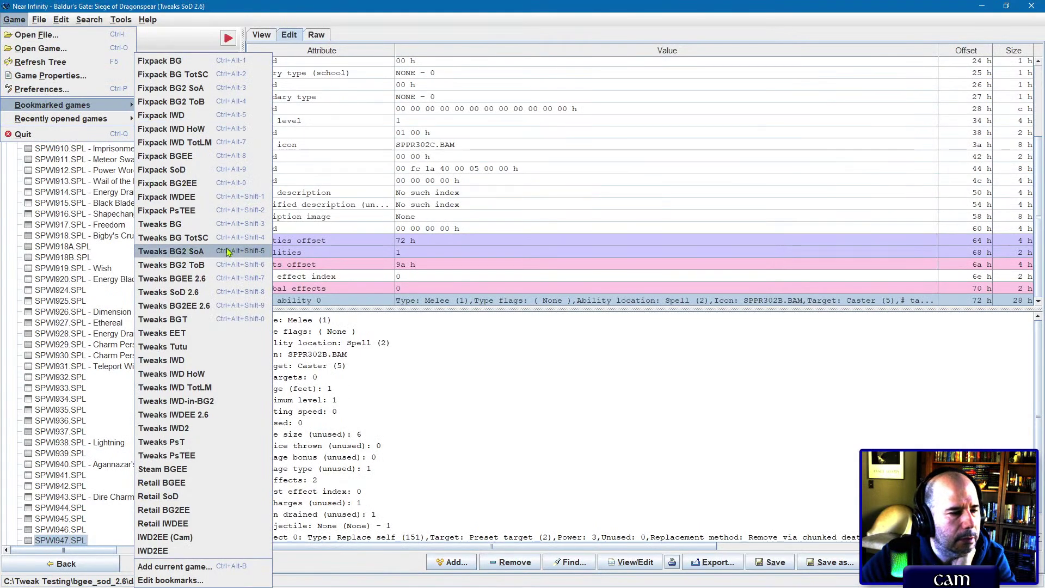
{"action": "left_click", "coordinate": [217, 306]}
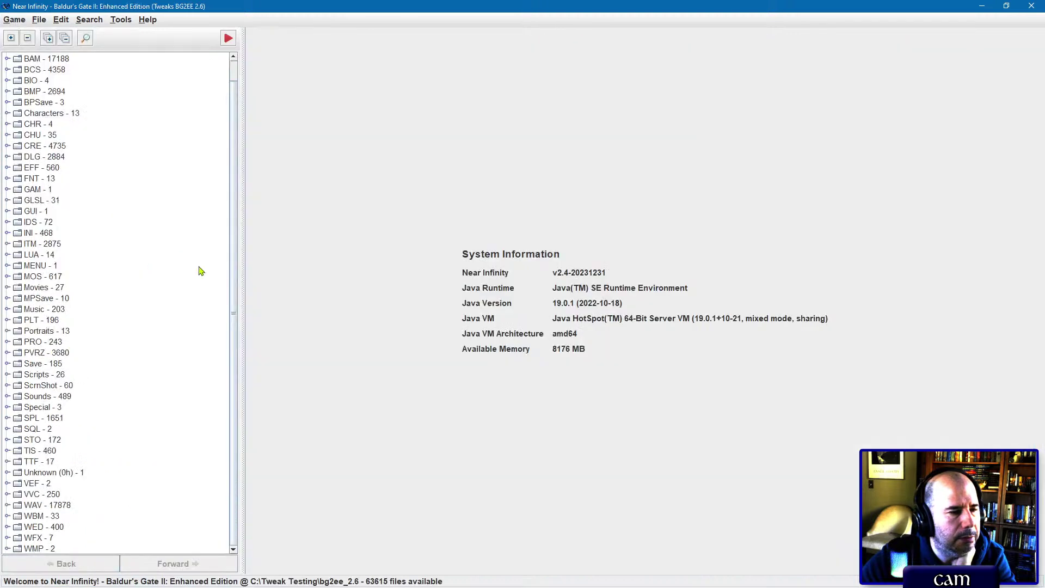
{"action": "double_click", "coordinate": [43, 244]}
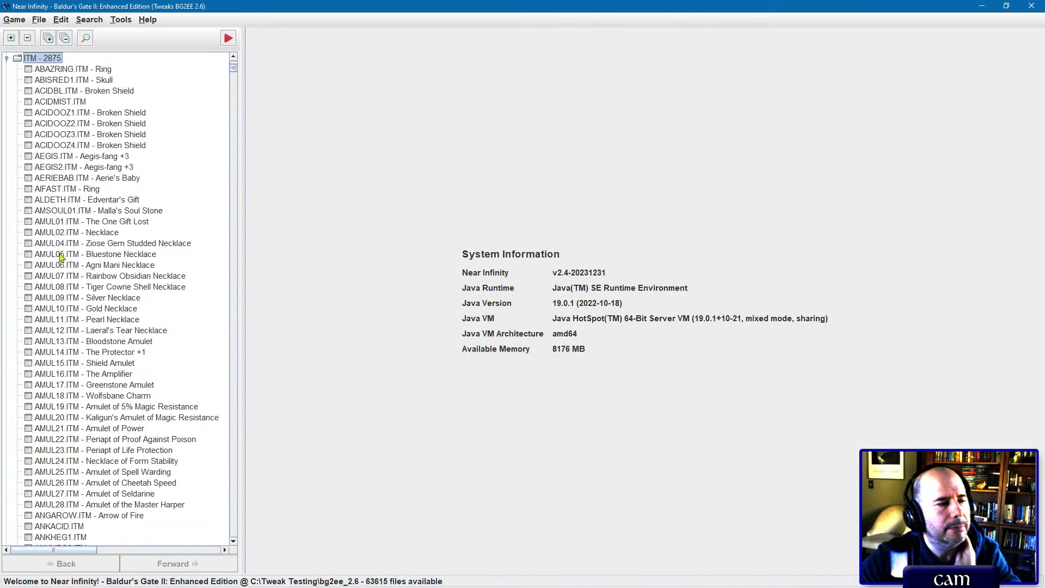
{"action": "left_click", "coordinate": [61, 257]}
{"action": "key", "text": "g"}
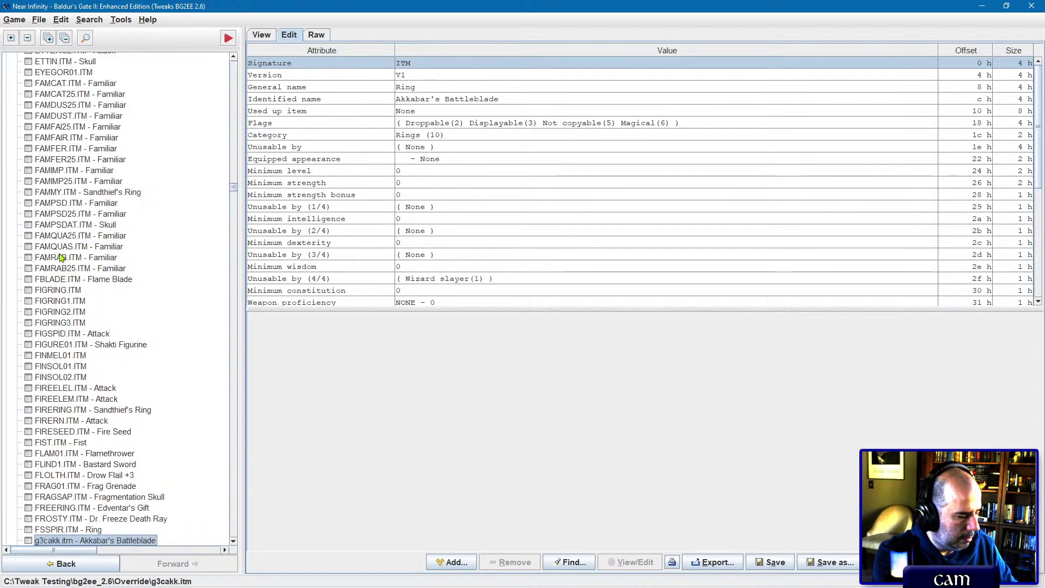
{"action": "key", "text": "Down"}
{"action": "key", "text": "Down"}
{"action": "key", "text": "Down"}
{"action": "key", "text": "Down"}
{"action": "key", "text": "Down"}
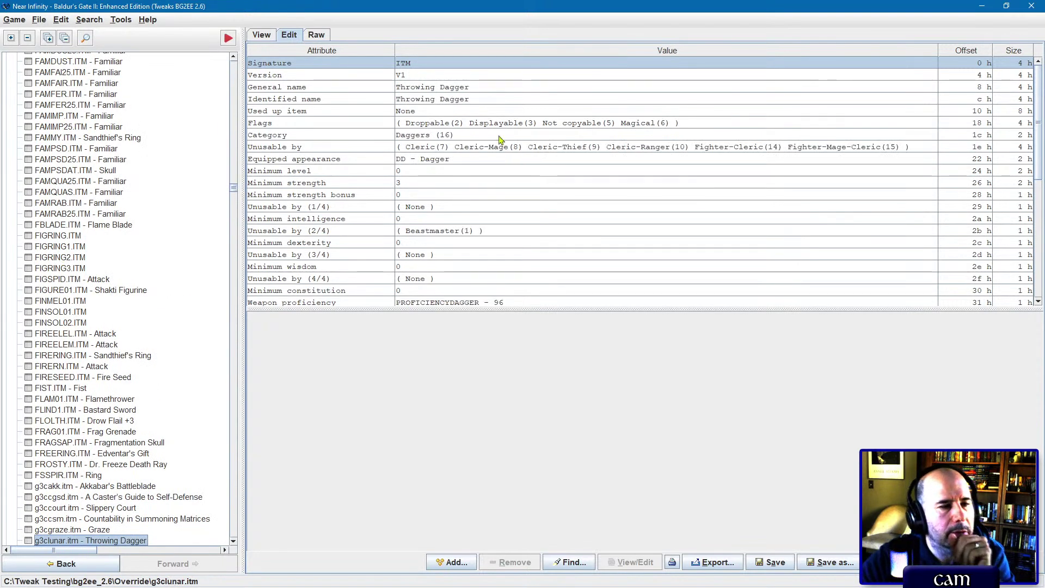
Step: Enable the Silver (8) flag on g3clunar.itm and save the item, overwriting the existing file
{"action": "left_click", "coordinate": [479, 125]}
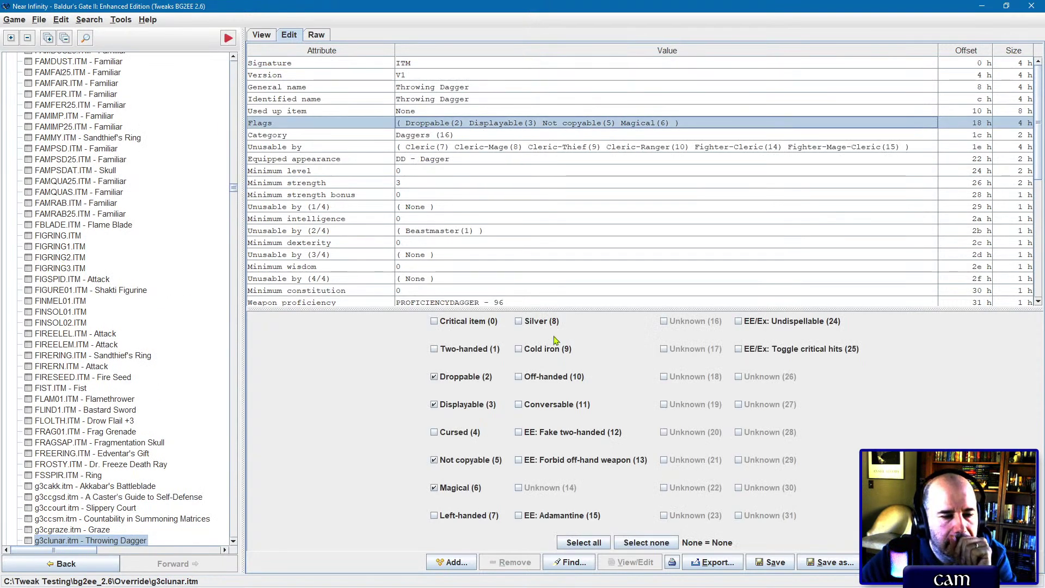
{"action": "left_click", "coordinate": [542, 322]}
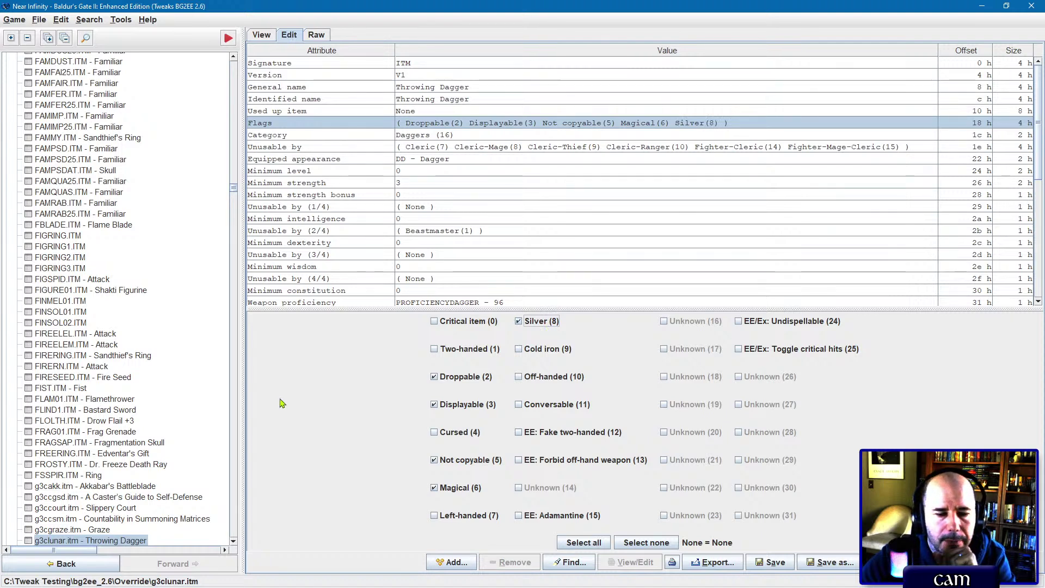
{"action": "left_click", "coordinate": [770, 562]}
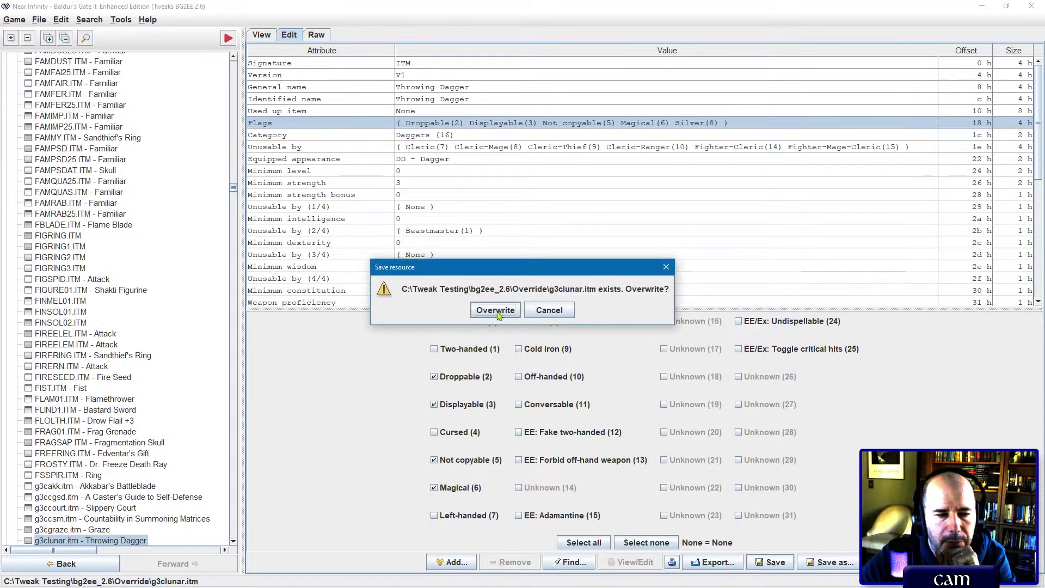
{"action": "left_click", "coordinate": [496, 308]}
{"action": "left_click", "coordinate": [522, 310]}
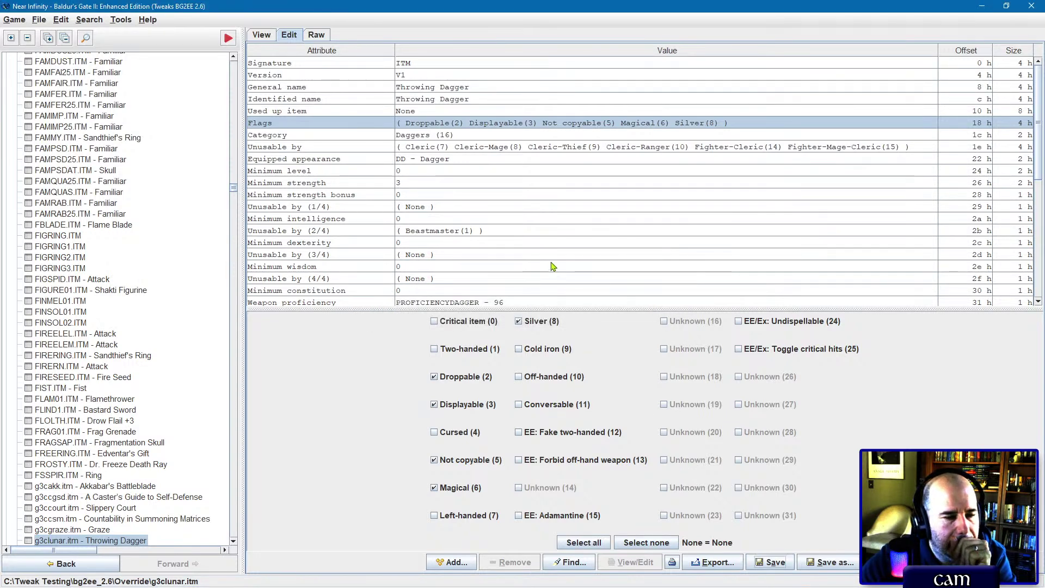
Step: Add a new global effect to g3clunar.itm, starting from the attacks per round effect at the end of its attributes
{"action": "scroll", "coordinate": [551, 265], "scroll_direction": "down", "scroll_amount": 5}
{"action": "scroll", "coordinate": [551, 266], "scroll_direction": "down", "scroll_amount": 2}
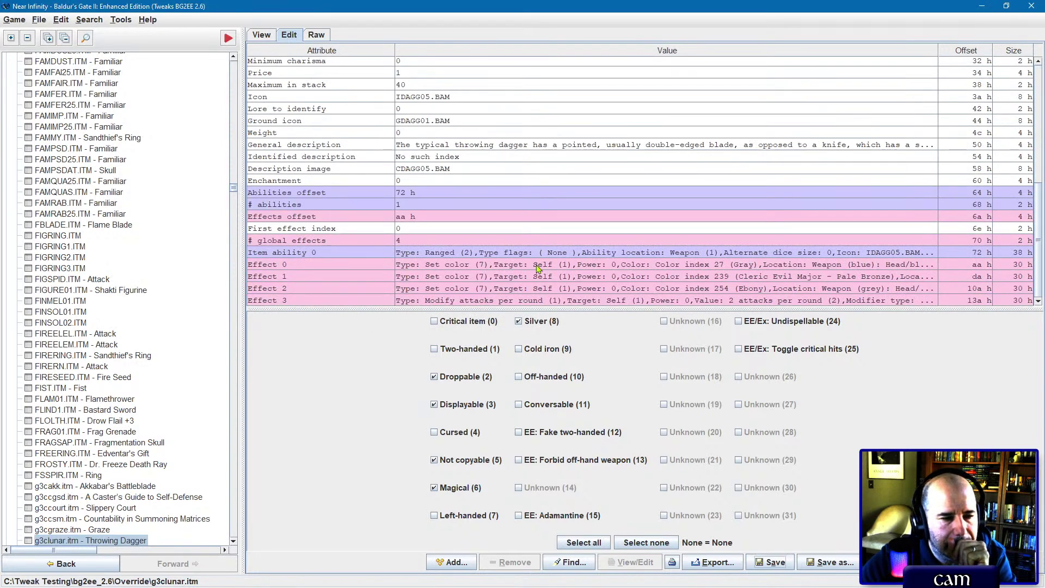
{"action": "left_click", "coordinate": [536, 303]}
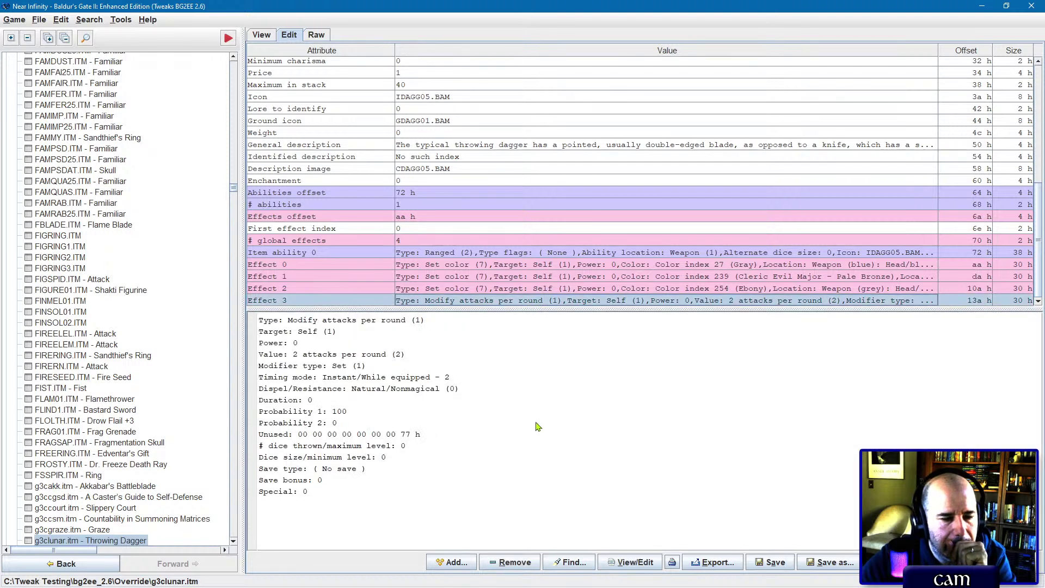
{"action": "left_click", "coordinate": [453, 562]}
{"action": "left_click", "coordinate": [442, 532]}
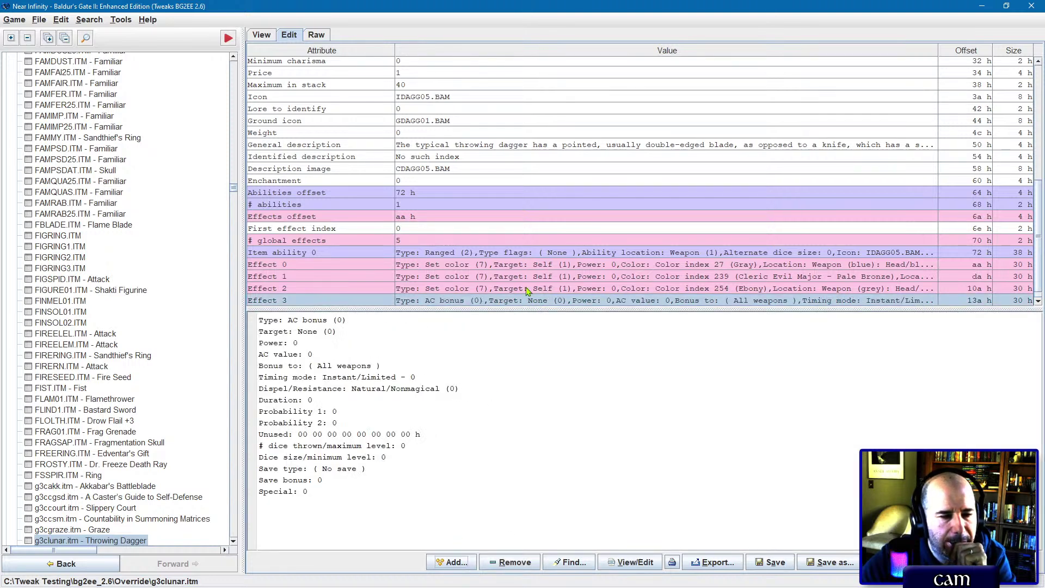
Step: Open the new AC bonus effect on g3clunar.itm and change its type to Enchantment vs. creature type (344)
{"action": "scroll", "coordinate": [526, 291], "scroll_direction": "down", "scroll_amount": 1}
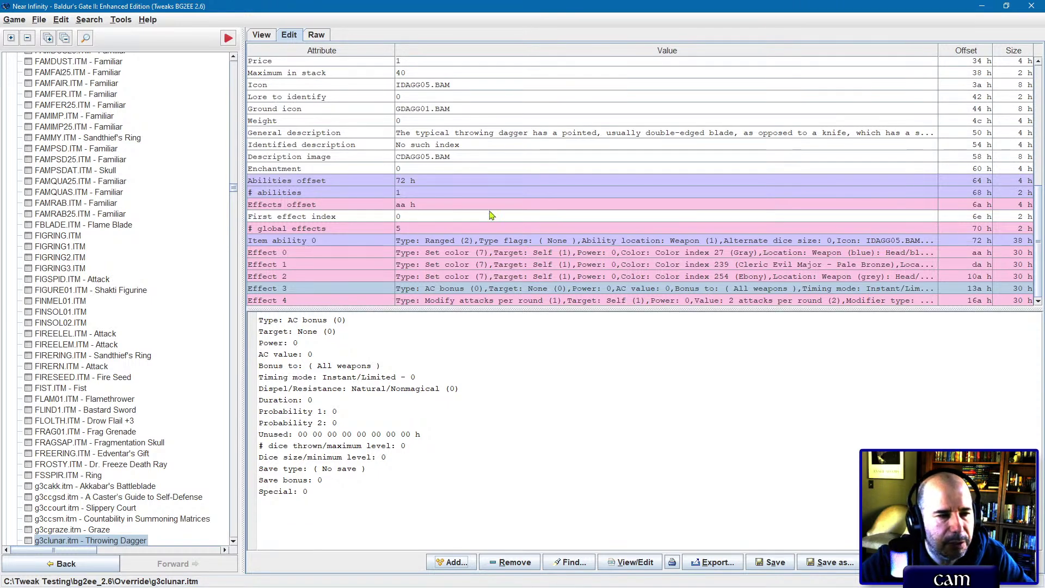
{"action": "left_click", "coordinate": [428, 169]}
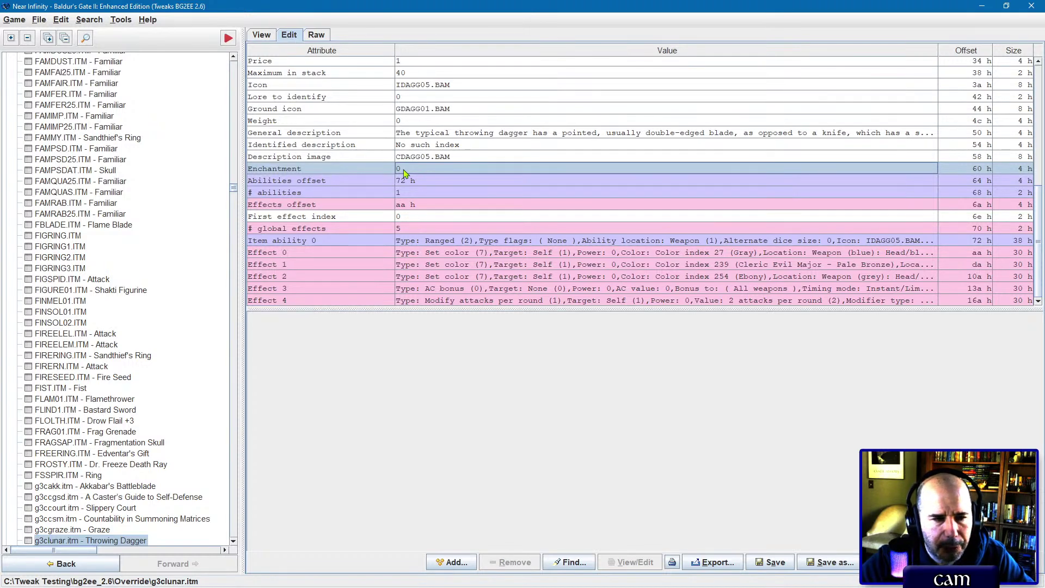
{"action": "left_click", "coordinate": [332, 173]}
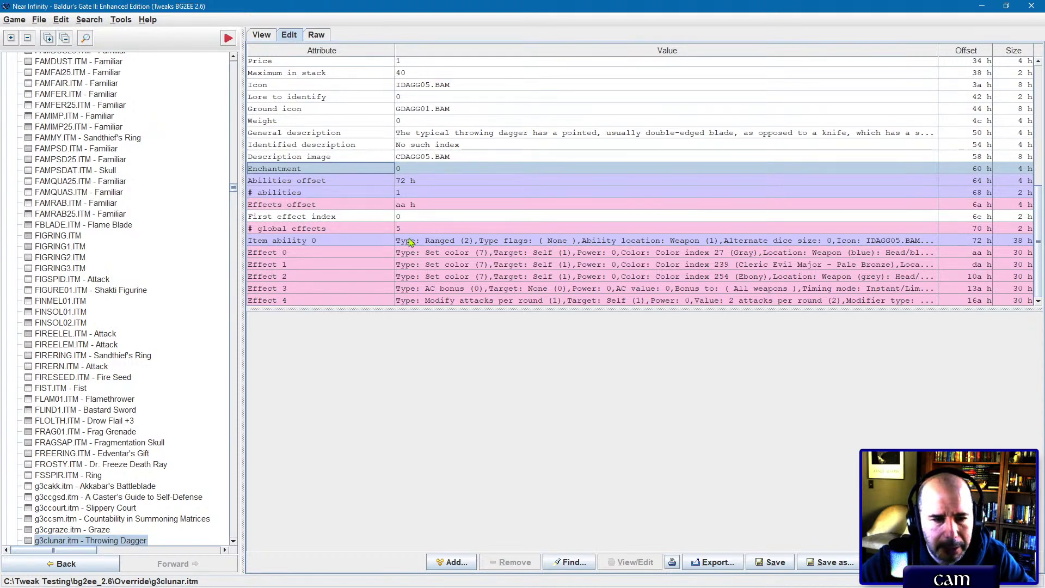
{"action": "left_click", "coordinate": [429, 289]}
{"action": "double_click", "coordinate": [429, 293]}
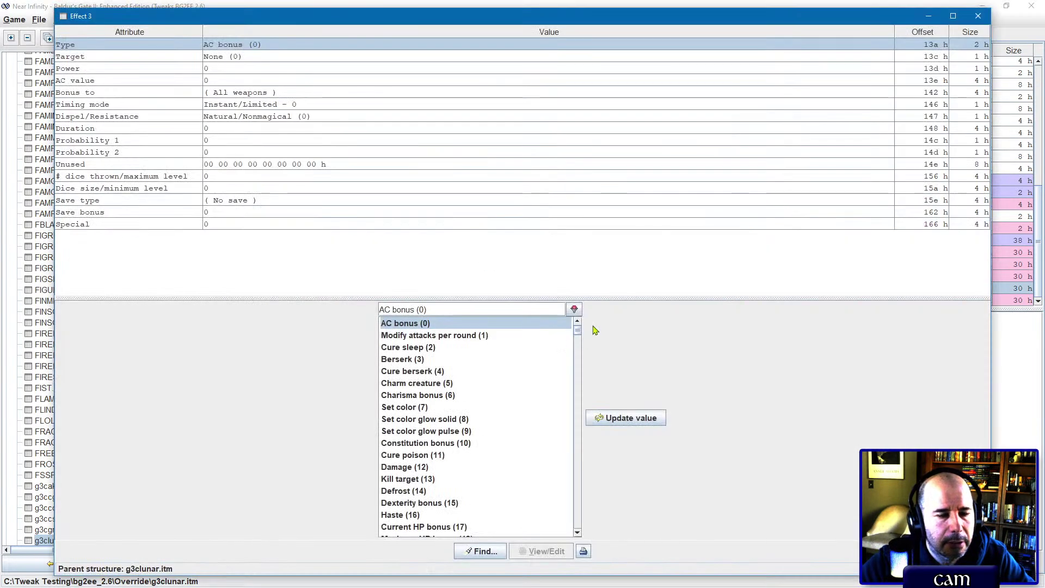
{"action": "left_click", "coordinate": [579, 421]}
{"action": "left_click_drag", "start_coordinate": [580, 420], "coordinate": [571, 511]}
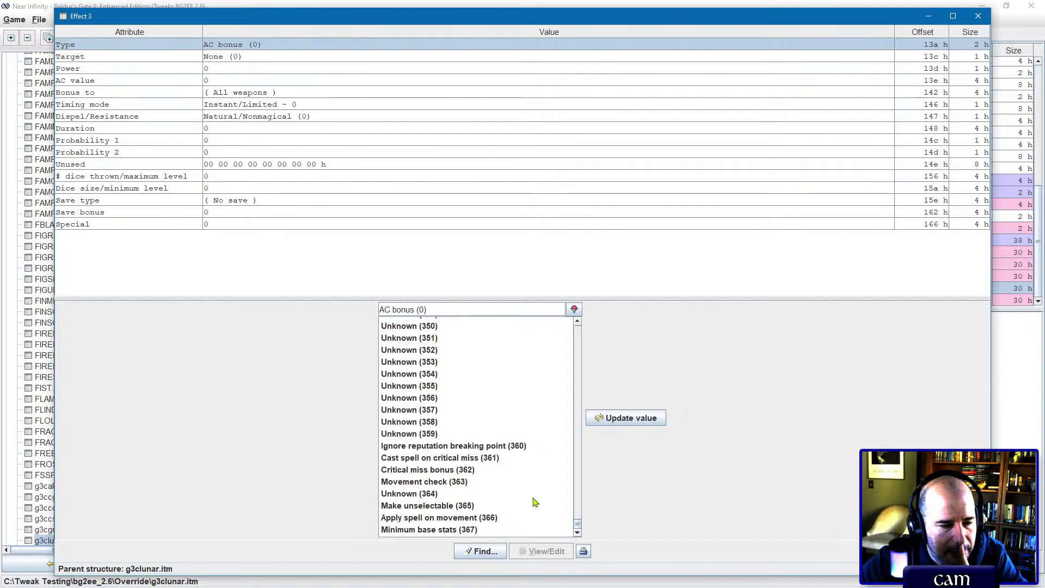
{"action": "scroll", "coordinate": [535, 502], "scroll_direction": "up", "scroll_amount": 4}
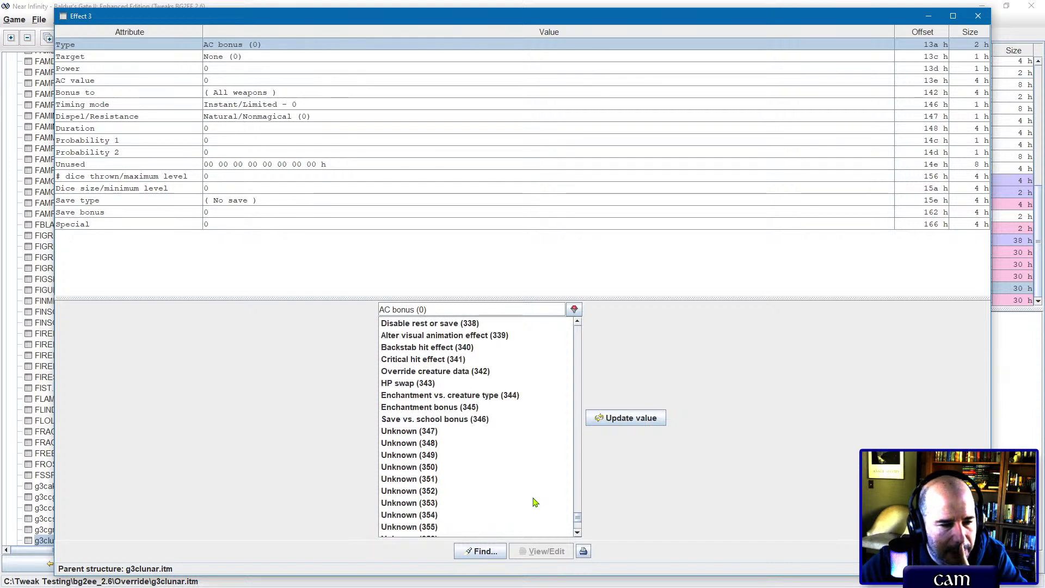
{"action": "left_click", "coordinate": [441, 396]}
{"action": "double_click", "coordinate": [440, 397]}
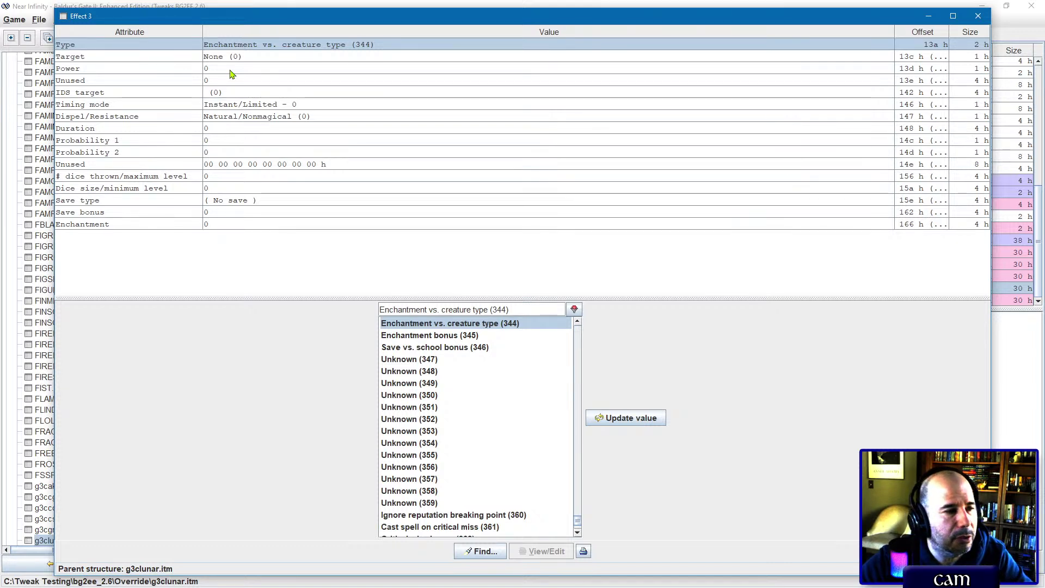
Step: Set the effect's IDS target to RACE.IDS (4) and its IDS value to LYCANTHROPE - 122
{"action": "left_click", "coordinate": [234, 93]}
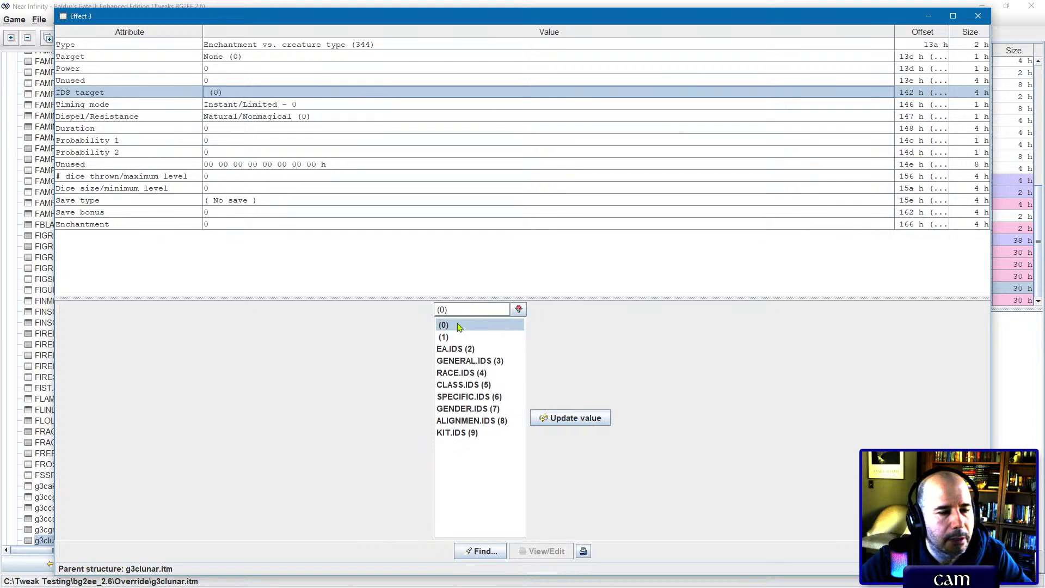
{"action": "left_click", "coordinate": [454, 374]}
{"action": "left_click", "coordinate": [256, 80]}
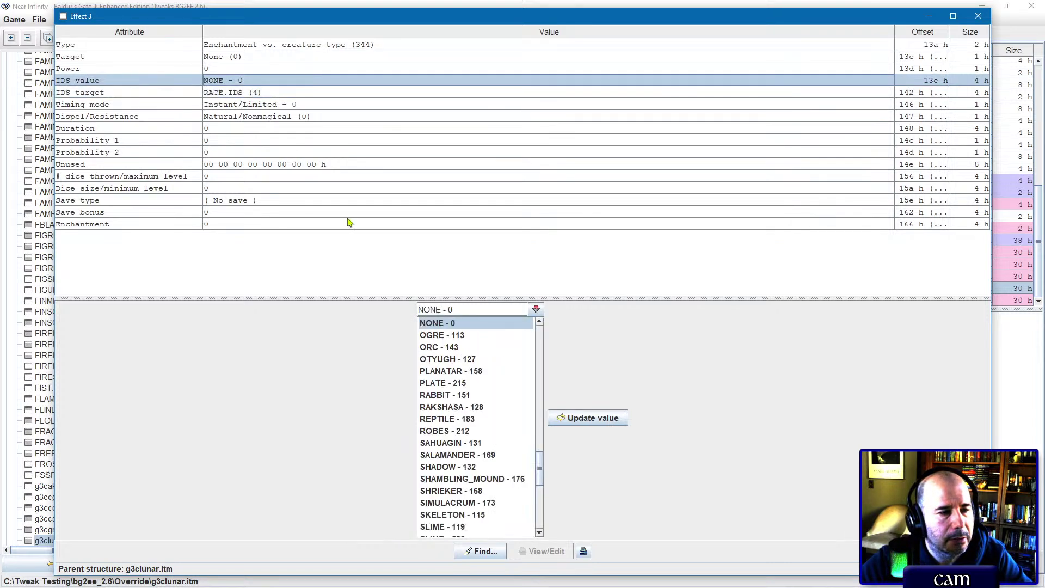
{"action": "type", "text": "ly"}
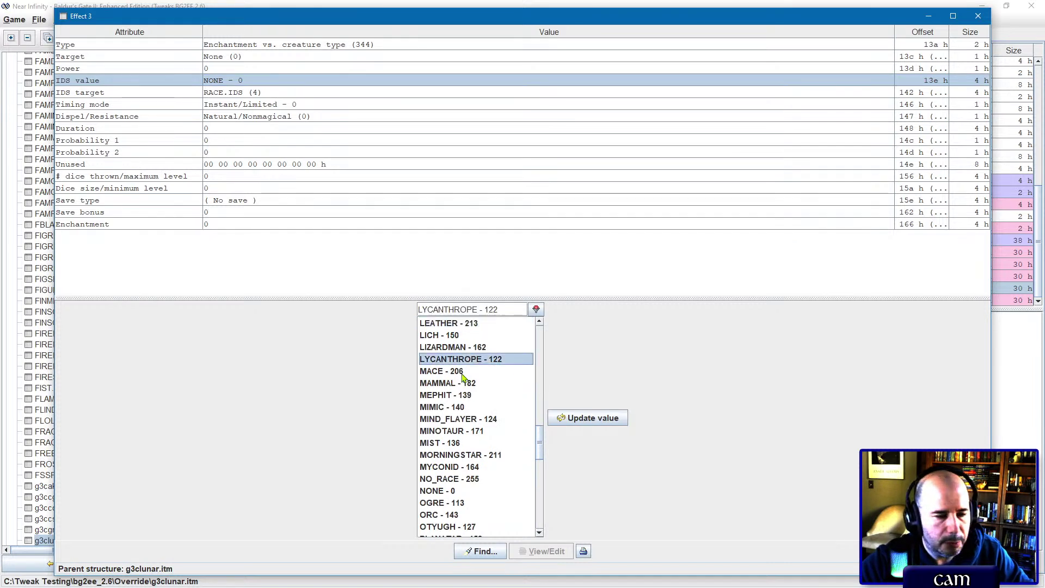
{"action": "key", "text": "Return"}
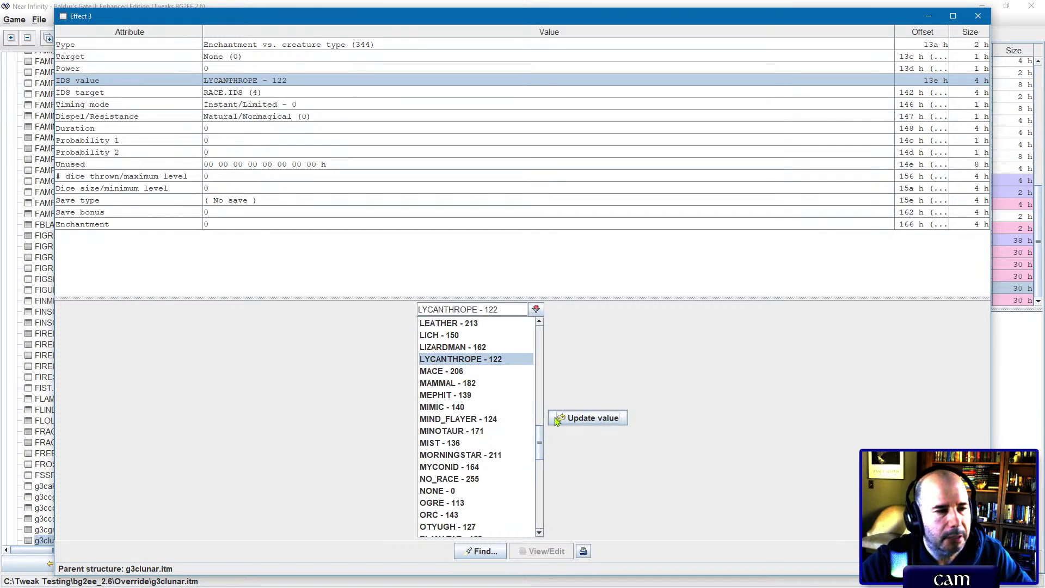
Step: Set the effect's timing mode to Instant/While equipped - 2 and Probability 1 to 100
{"action": "left_click", "coordinate": [260, 104]}
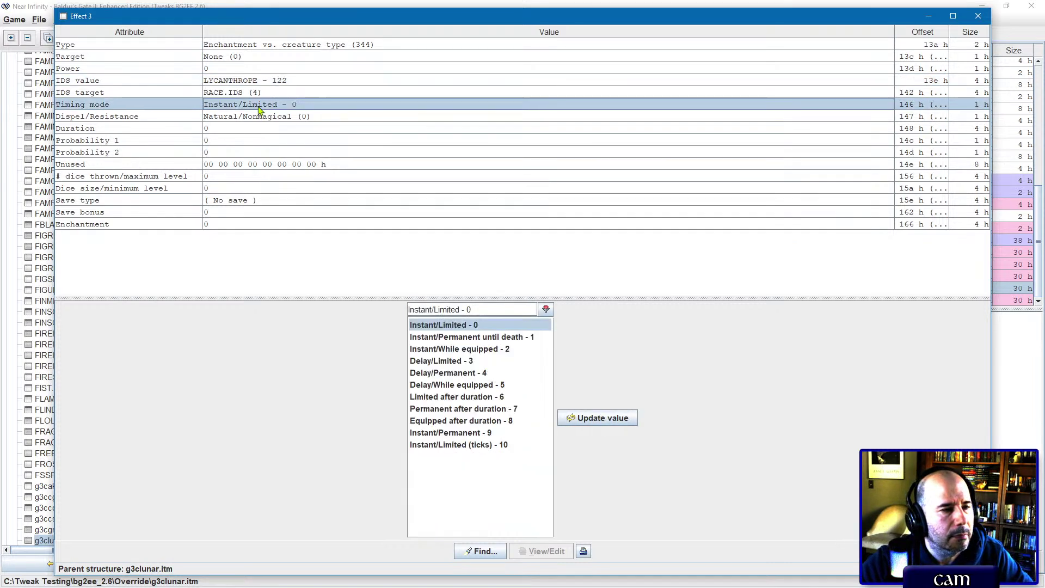
{"action": "double_click", "coordinate": [463, 349]}
{"action": "double_click", "coordinate": [252, 140]}
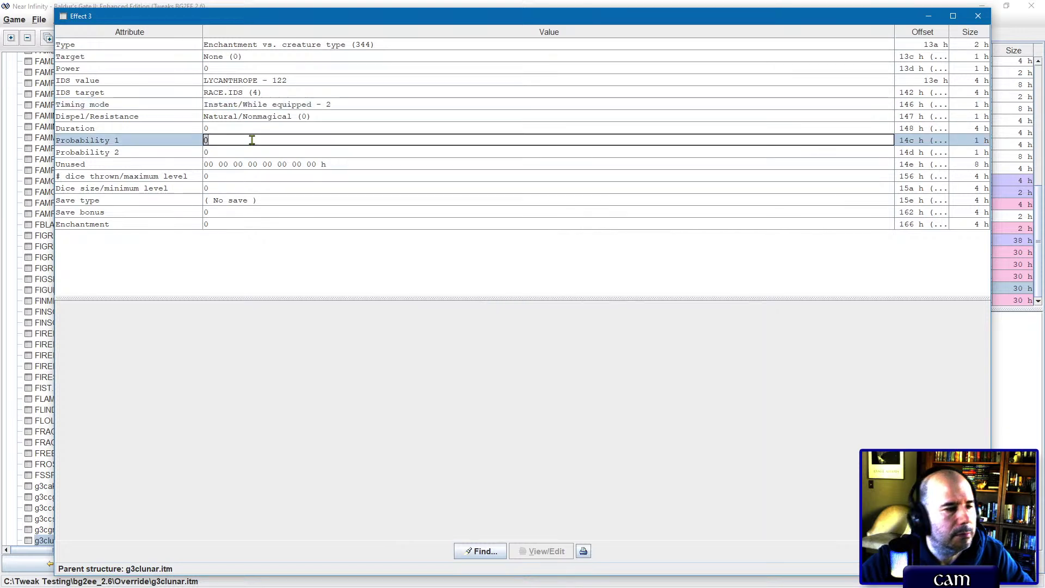
{"action": "type", "text": "100"}
{"action": "key", "text": "Return"}
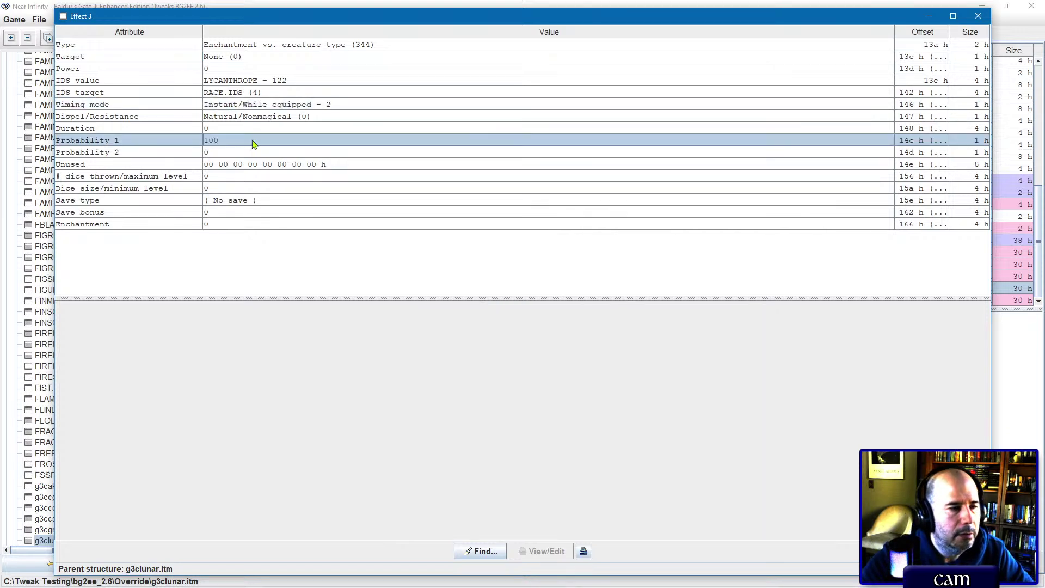
Step: Set the effect's enchantment to 3 and its target to Self (1), and close the effect
{"action": "double_click", "coordinate": [252, 225]}
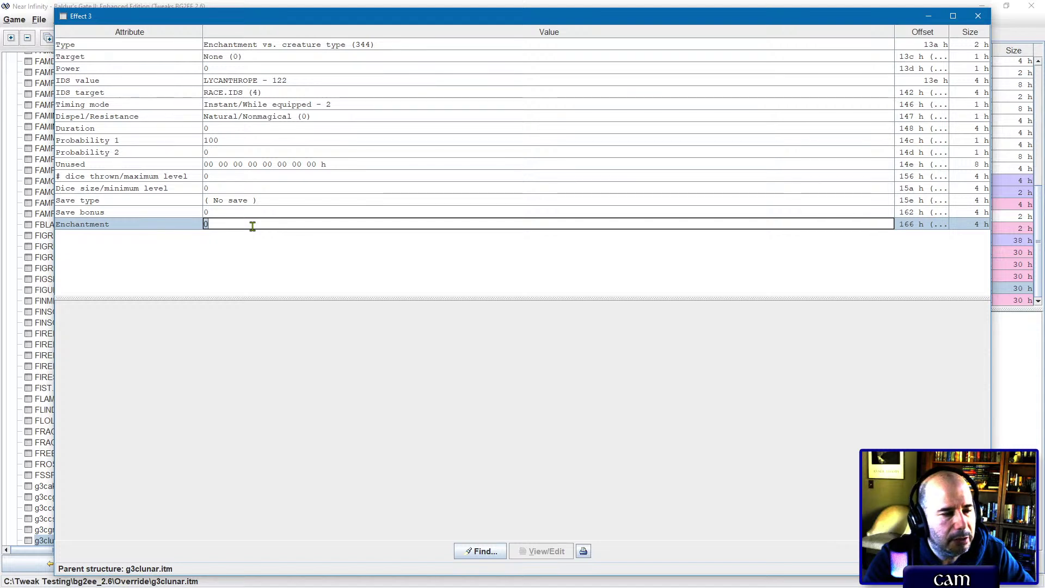
{"action": "type", "text": "3"}
{"action": "key", "text": "Return"}
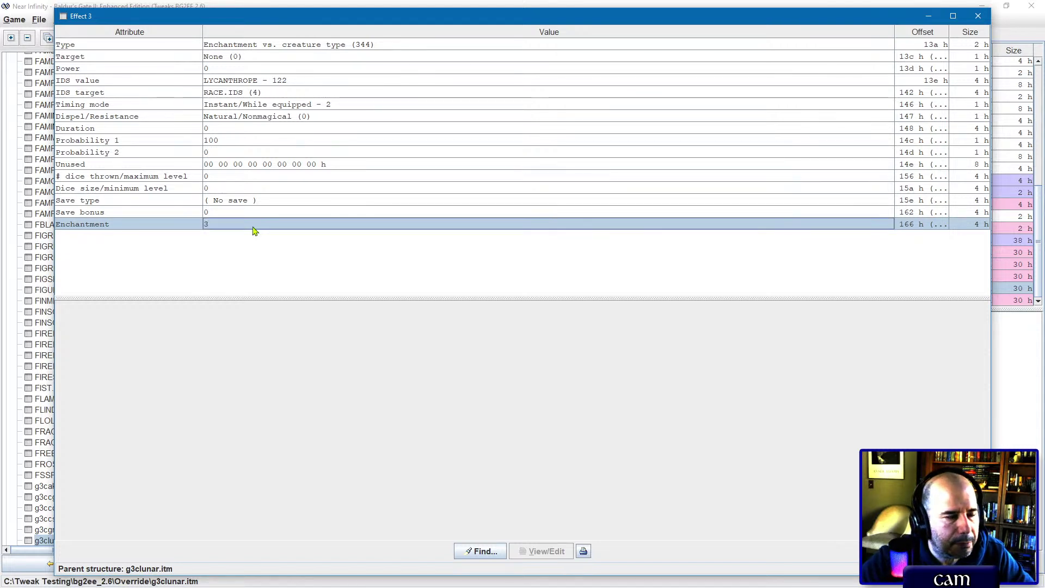
{"action": "left_click", "coordinate": [214, 58]}
{"action": "left_click", "coordinate": [448, 338]}
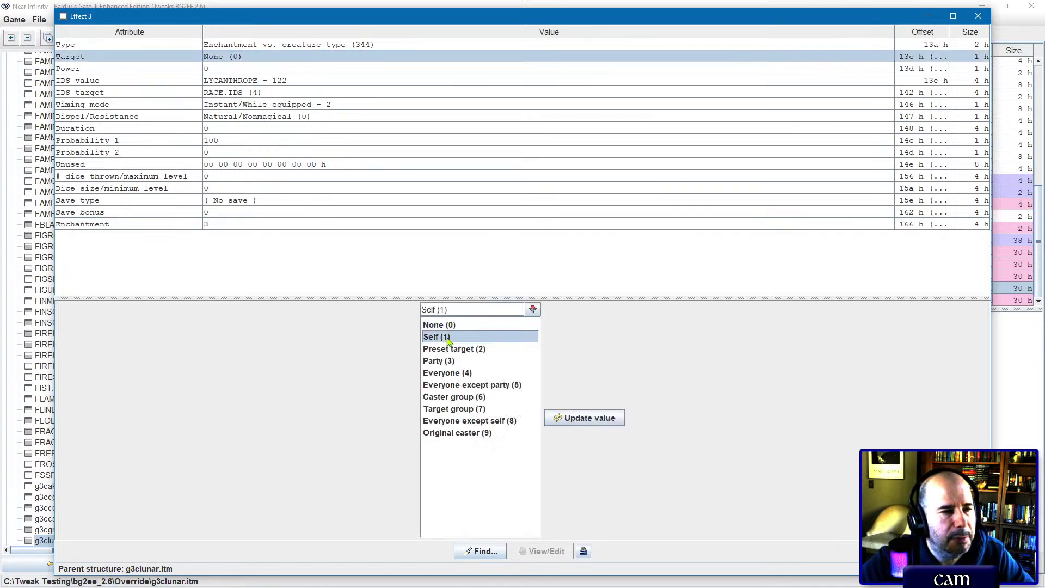
{"action": "left_click", "coordinate": [447, 338]}
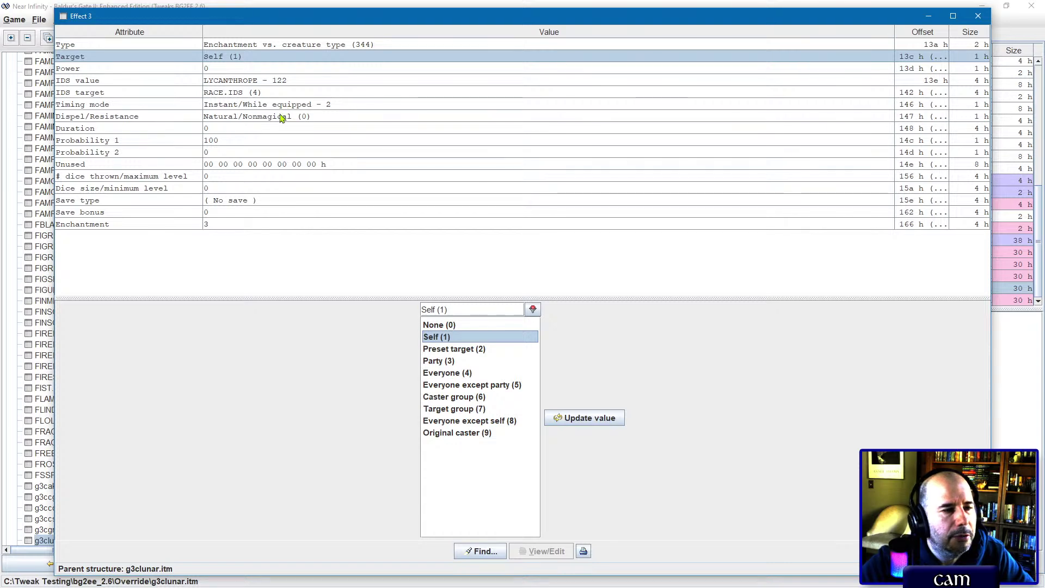
{"action": "left_click", "coordinate": [978, 16]}
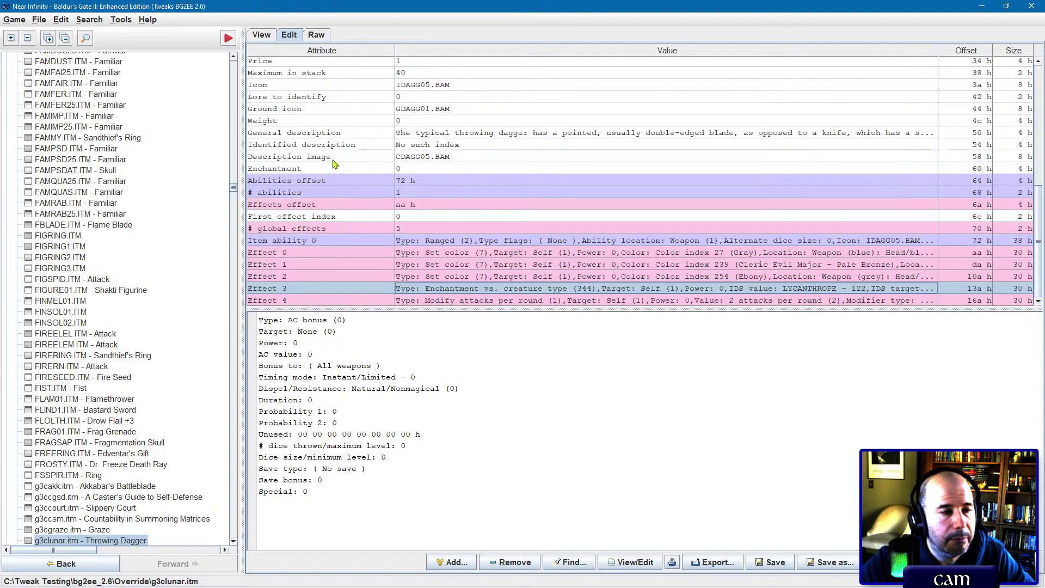
Step: Review the item's enchantment and creature-type effect, and check the lycanthrope ability in the Lunar Shards forum post in the browser
{"action": "left_click", "coordinate": [311, 170]}
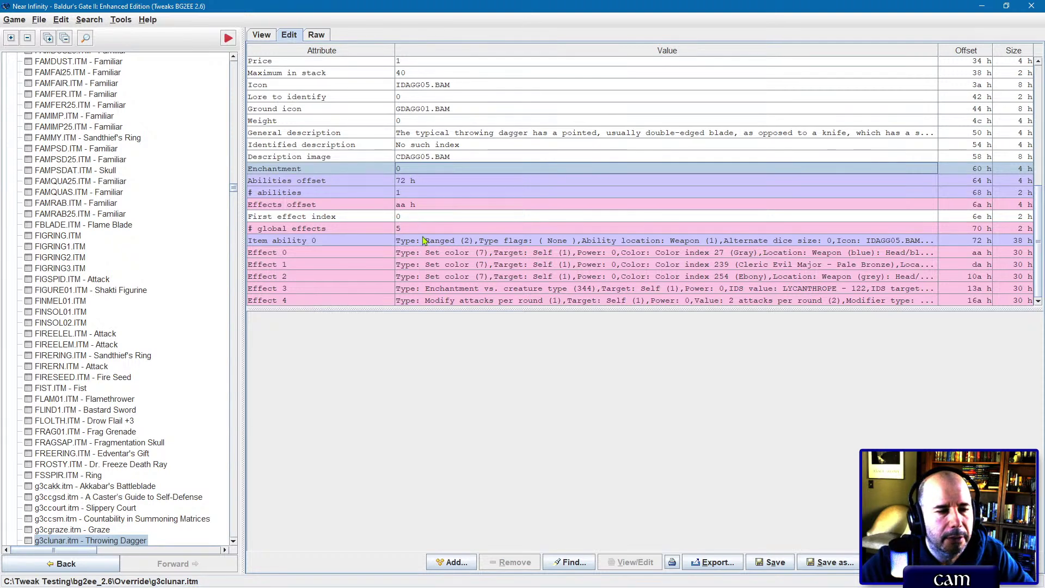
{"action": "left_click", "coordinate": [465, 293]}
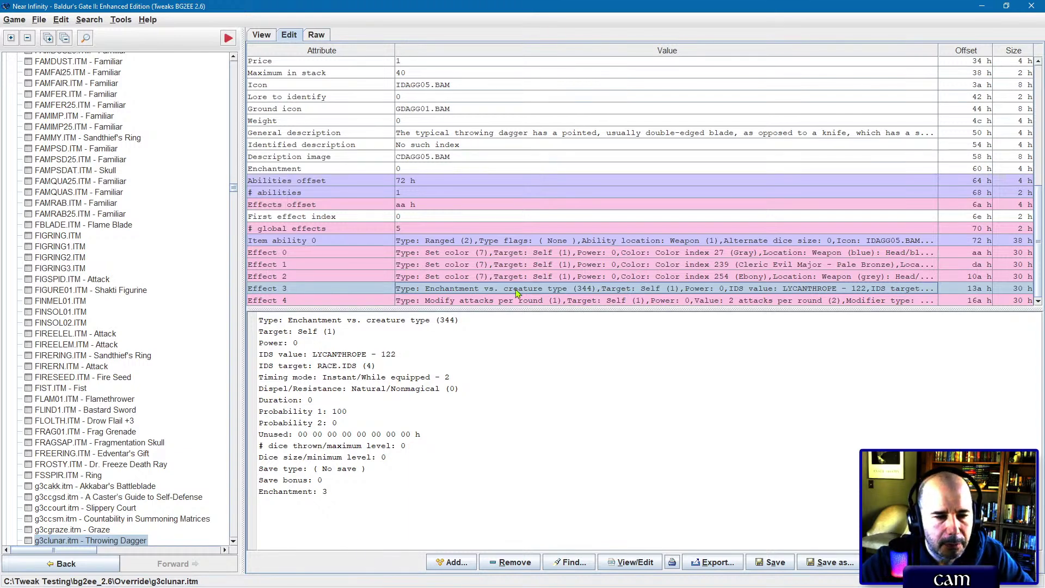
{"action": "left_click", "coordinate": [487, 277]}
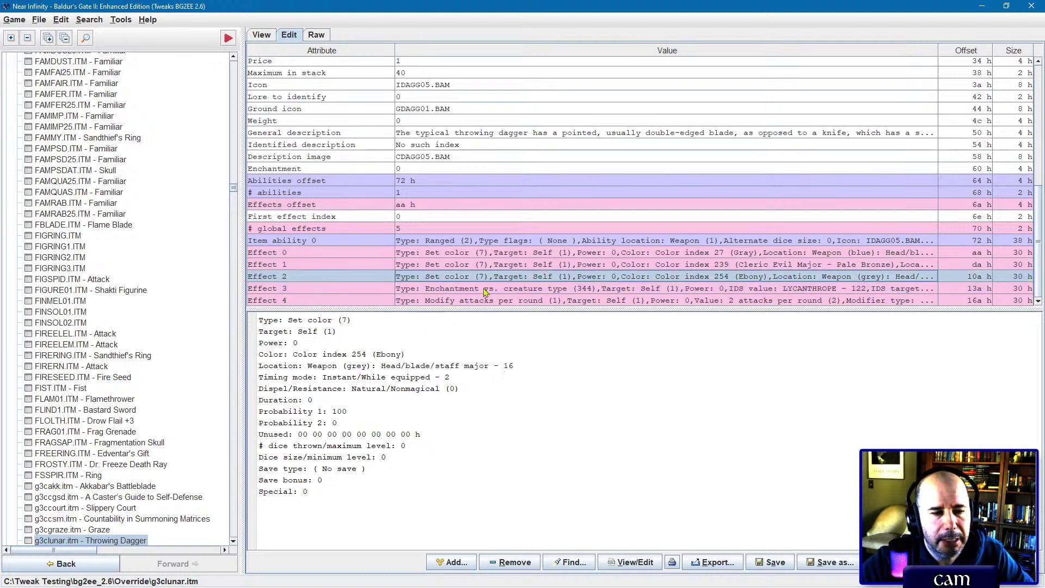
{"action": "left_click", "coordinate": [485, 290]}
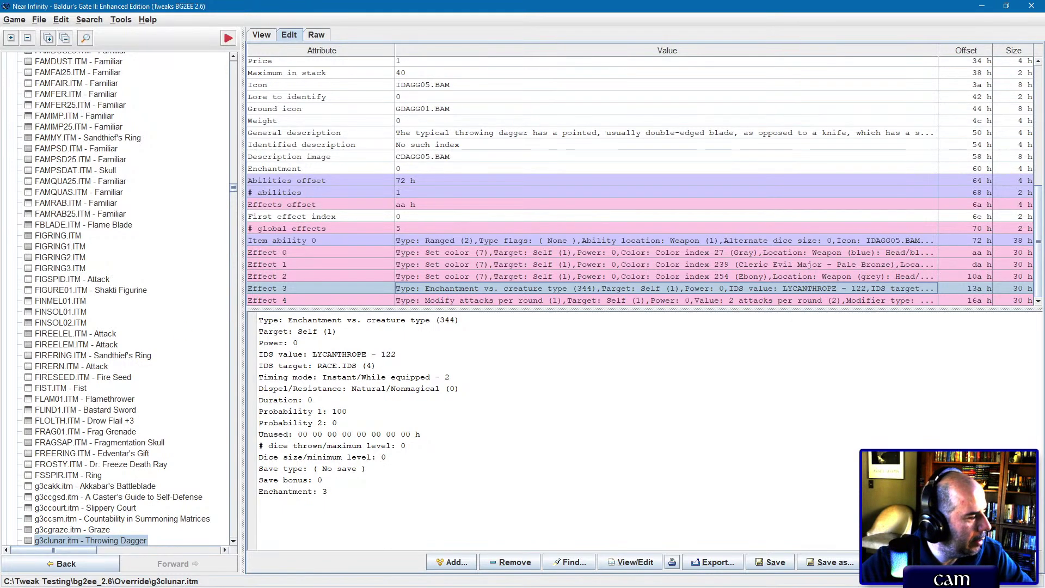
{"action": "key", "text": "alt+Tab"}
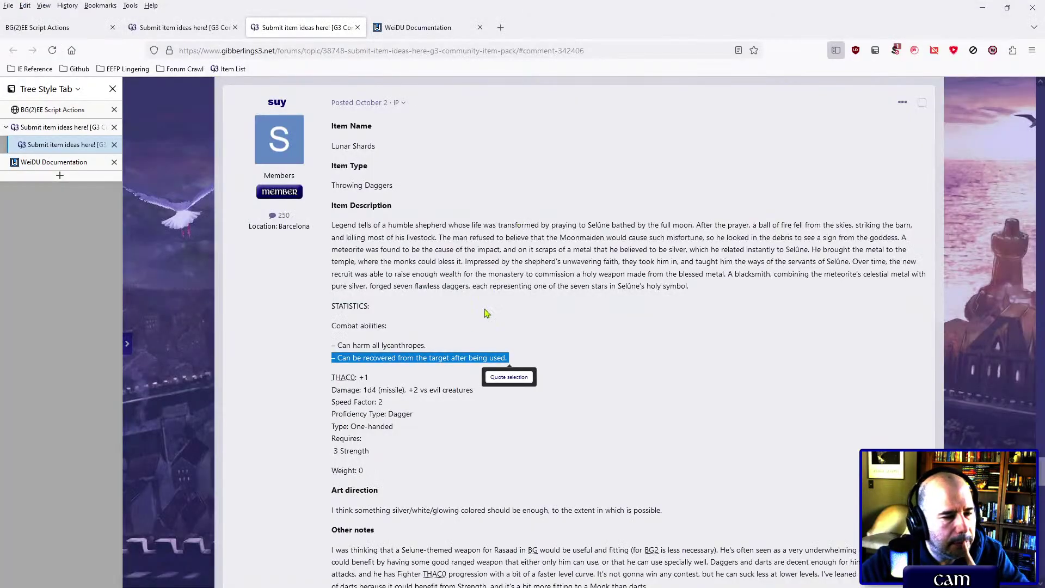
{"action": "double_click", "coordinate": [403, 346]}
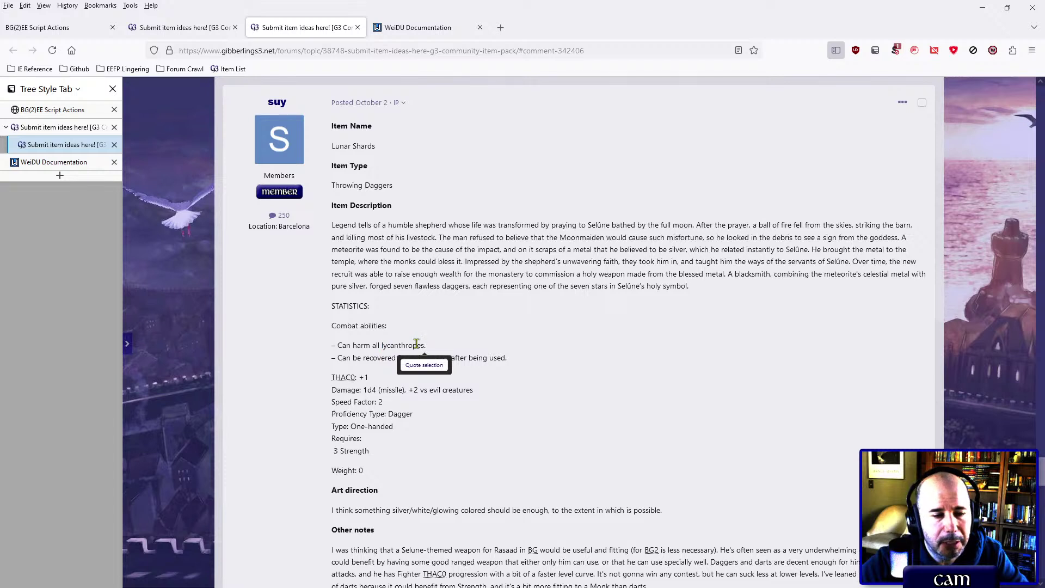
{"action": "double_click", "coordinate": [417, 344]}
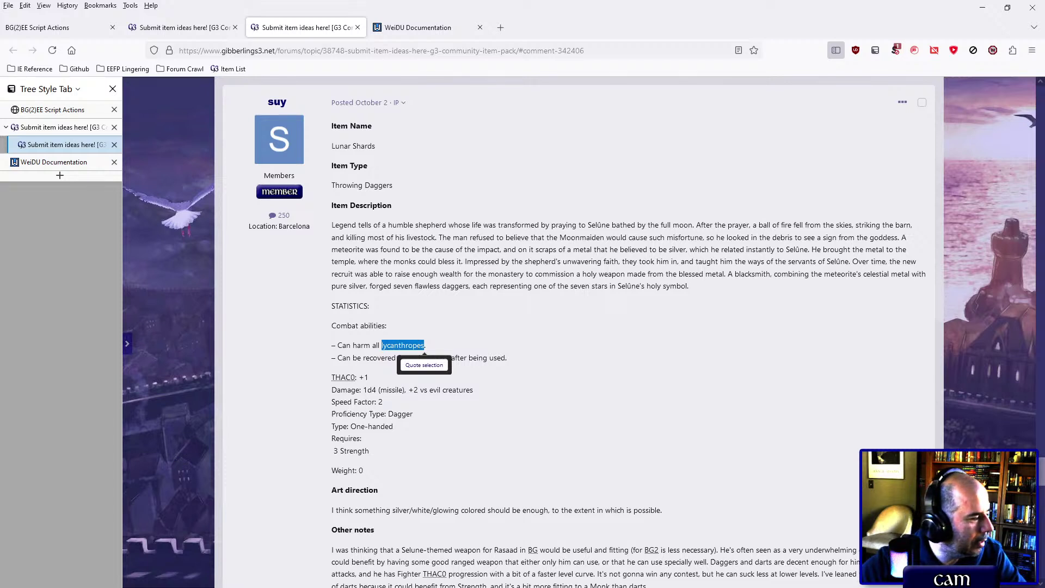
Step: Switch back to Near Infinity, set the enchantment of the lycanthrope effect to 6, and close the effect
{"action": "key", "text": "alt+Tab"}
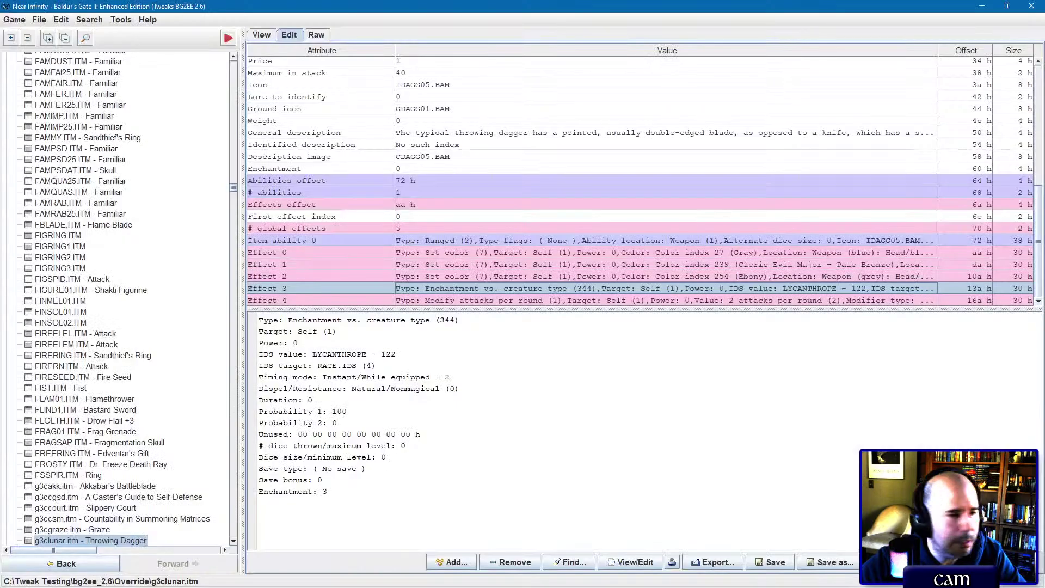
{"action": "double_click", "coordinate": [449, 289]}
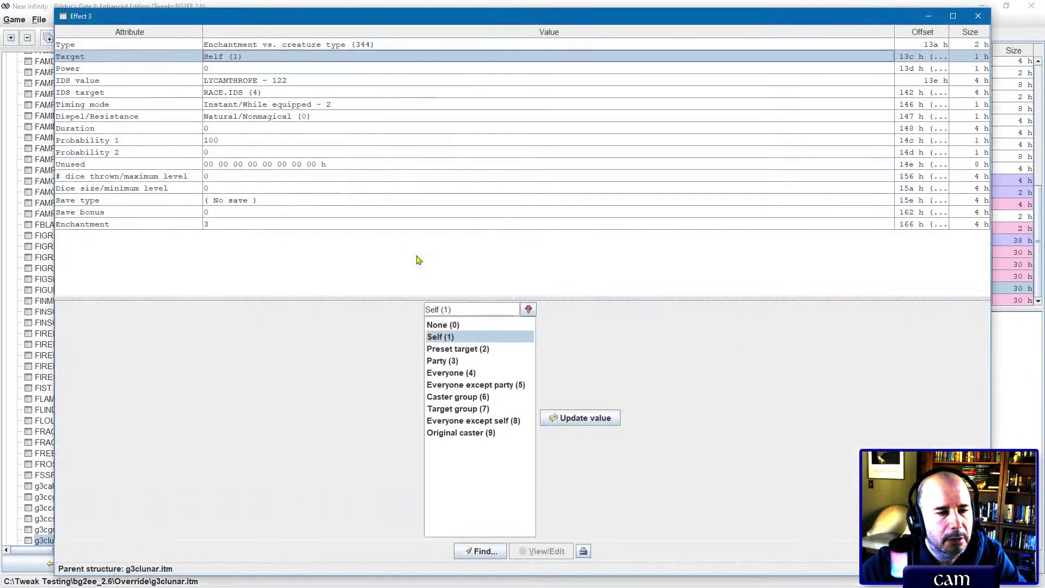
{"action": "double_click", "coordinate": [233, 225]}
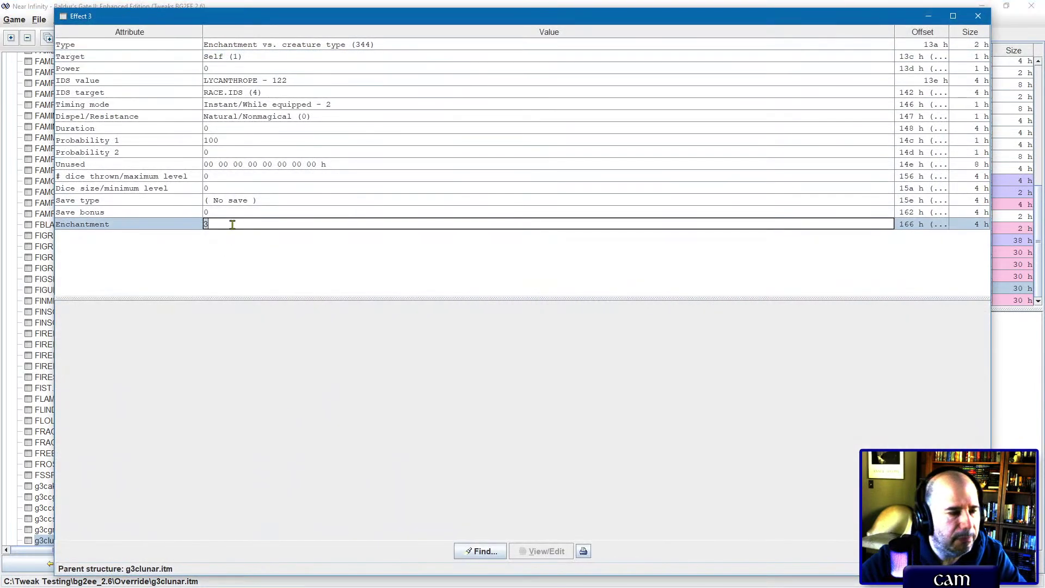
{"action": "type", "text": "6"}
{"action": "key", "text": "Return"}
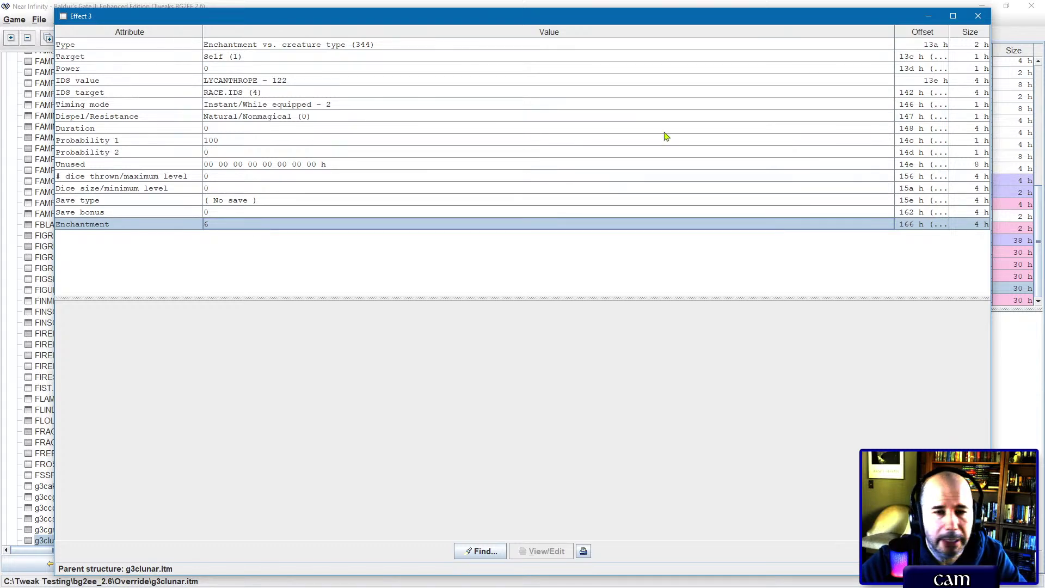
{"action": "left_click", "coordinate": [974, 19]}
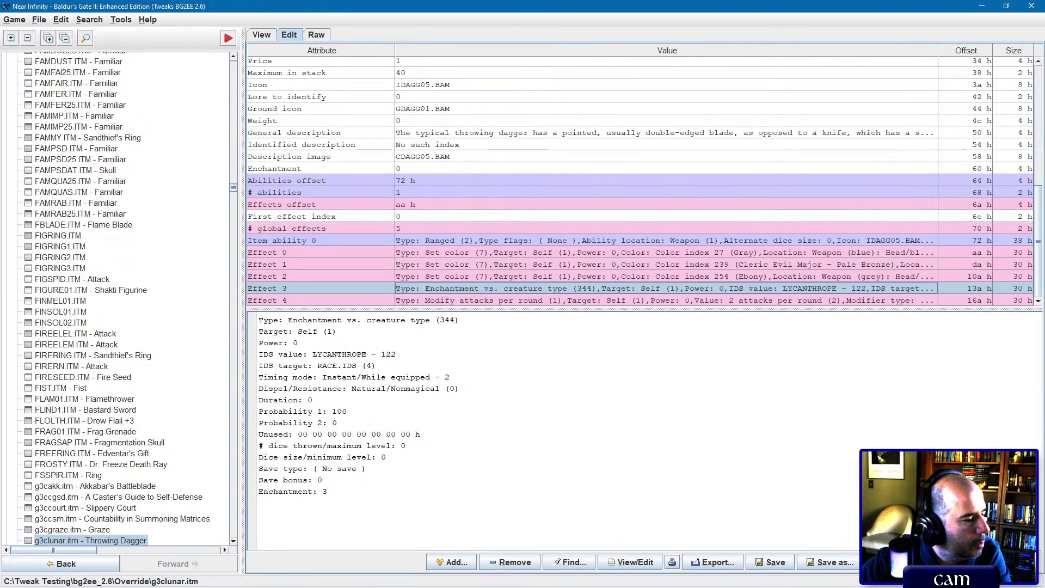
Step: Switch to the browser and reread the Lunar Shards combat abilities on harming lycanthropes and recovering the daggers from the target
{"action": "key", "text": "alt+Tab"}
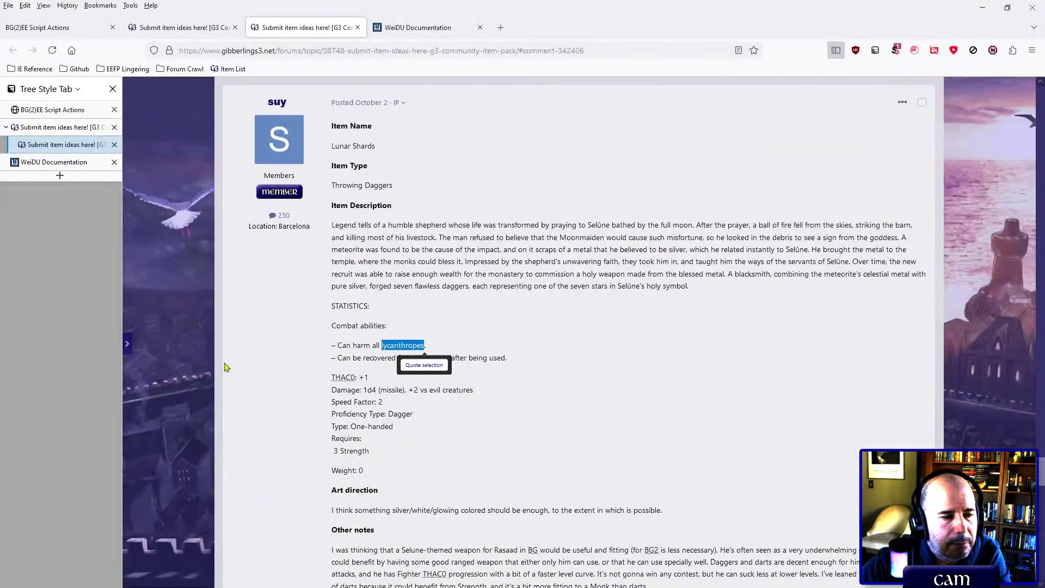
{"action": "triple_click", "coordinate": [346, 344]}
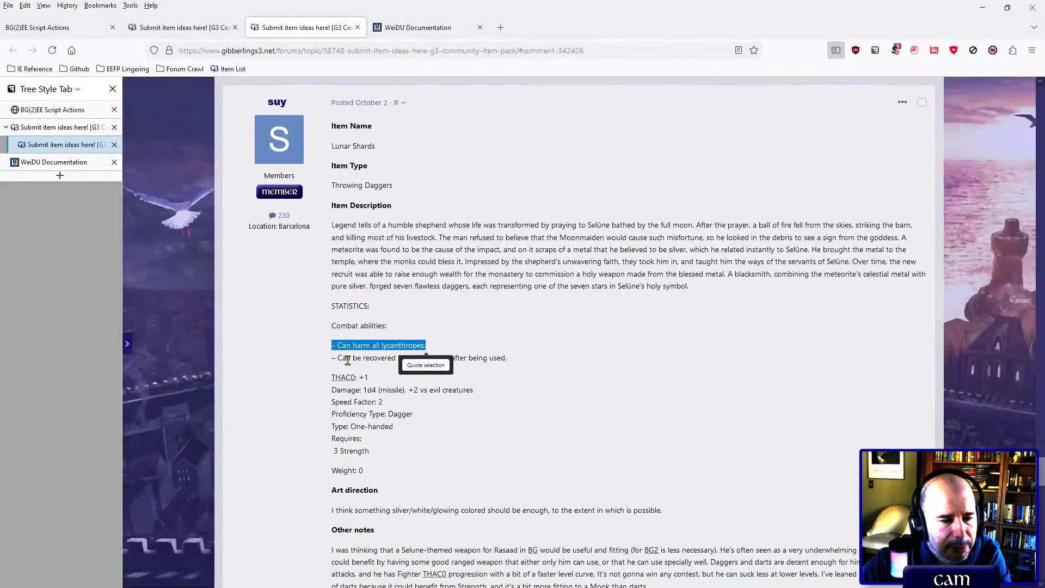
{"action": "triple_click", "coordinate": [347, 358]}
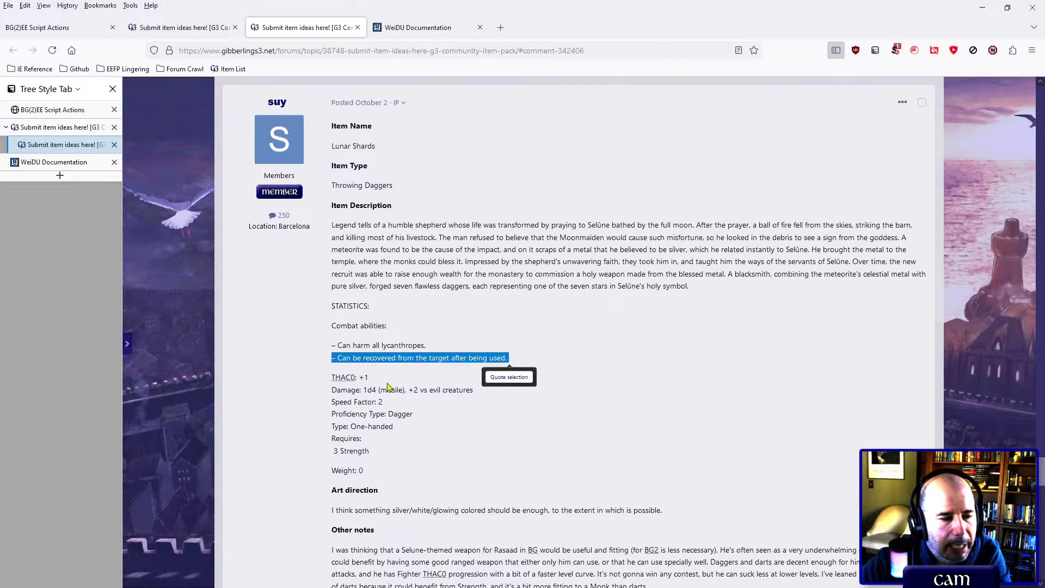
{"action": "left_click", "coordinate": [427, 359]}
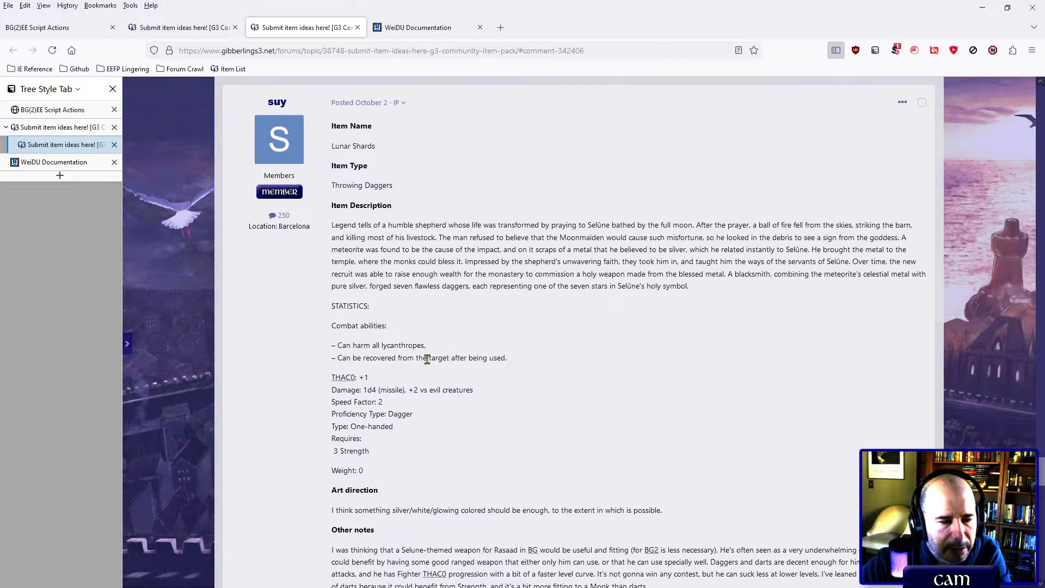
Step: Examine the Lunar Shards post's recovery ability, THAC0 bonus, missile damage and extra damage against evil creatures
{"action": "triple_click", "coordinate": [426, 359]}
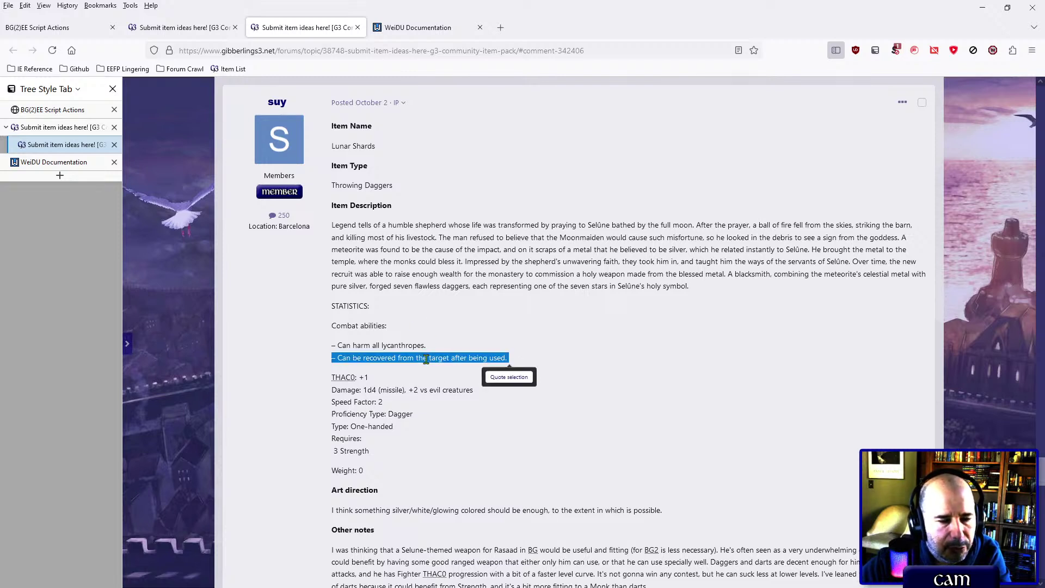
{"action": "triple_click", "coordinate": [349, 377]}
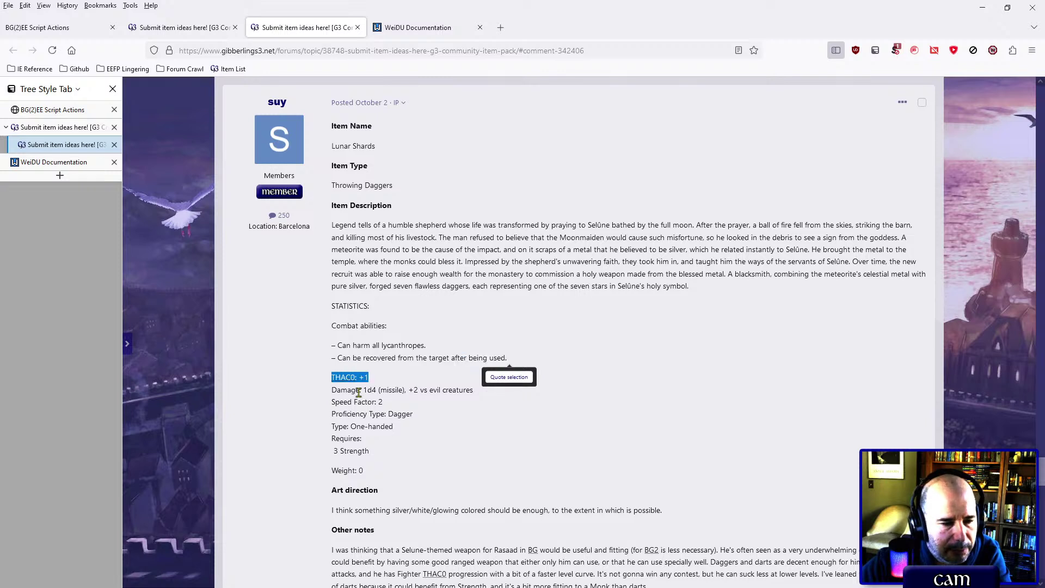
{"action": "double_click", "coordinate": [370, 389]}
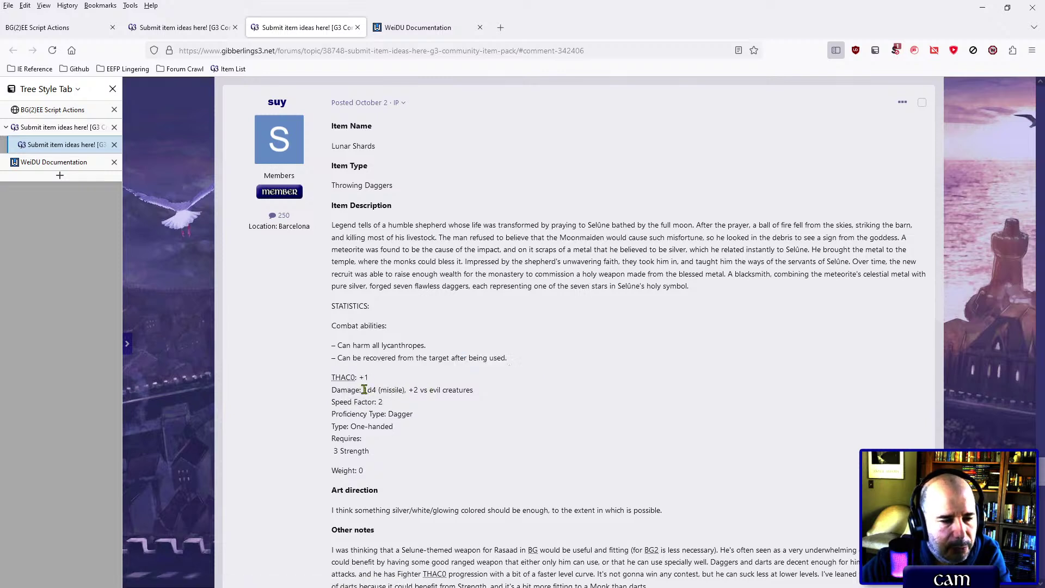
{"action": "double_click", "coordinate": [413, 390]}
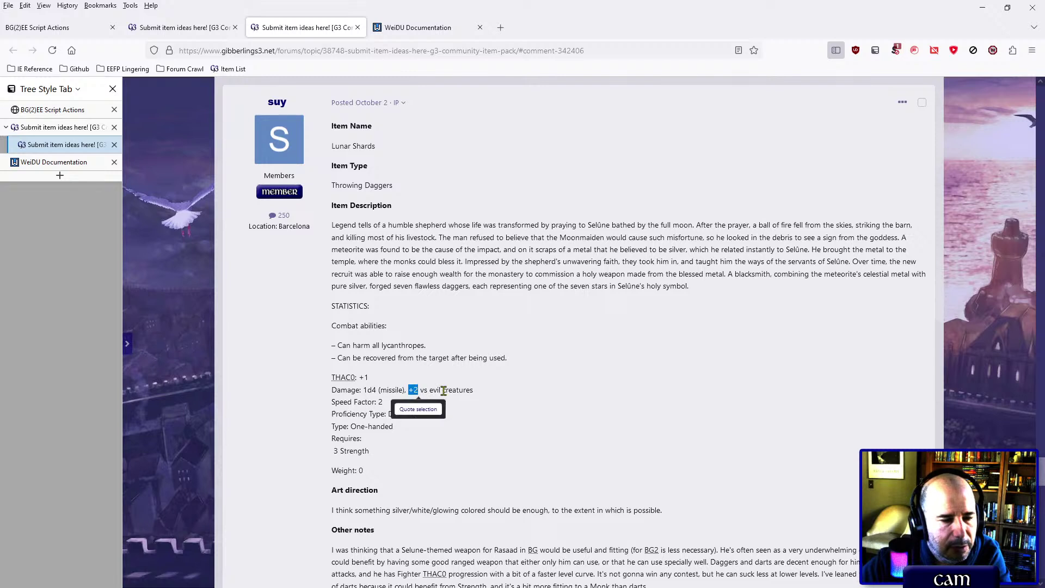
{"action": "left_click", "coordinate": [444, 390]}
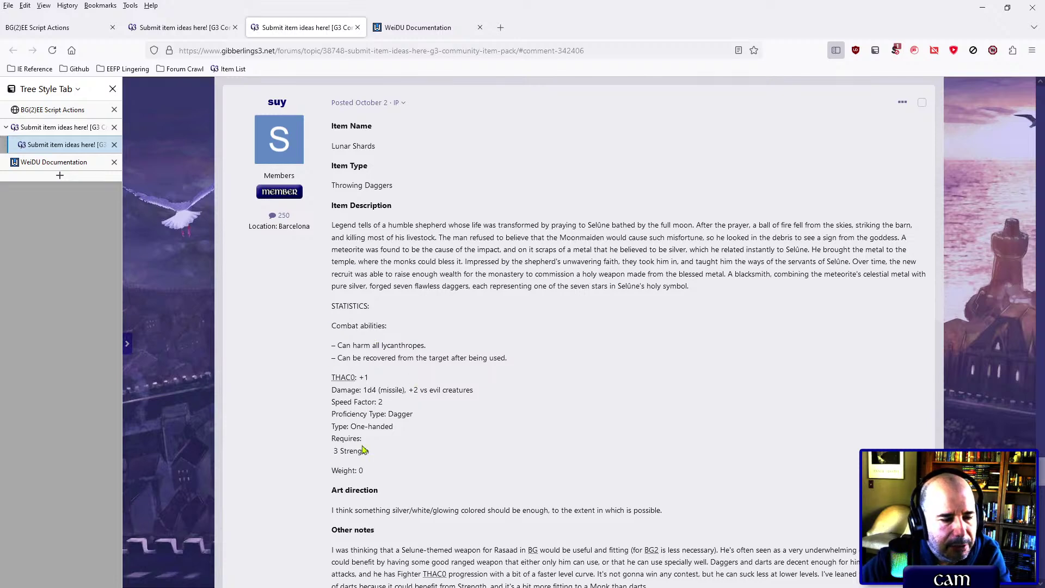
Step: Read the post's other notes on restricting the daggers to good-aligned characters or Sun Soul monks
{"action": "scroll", "coordinate": [420, 426], "scroll_direction": "down", "scroll_amount": 3}
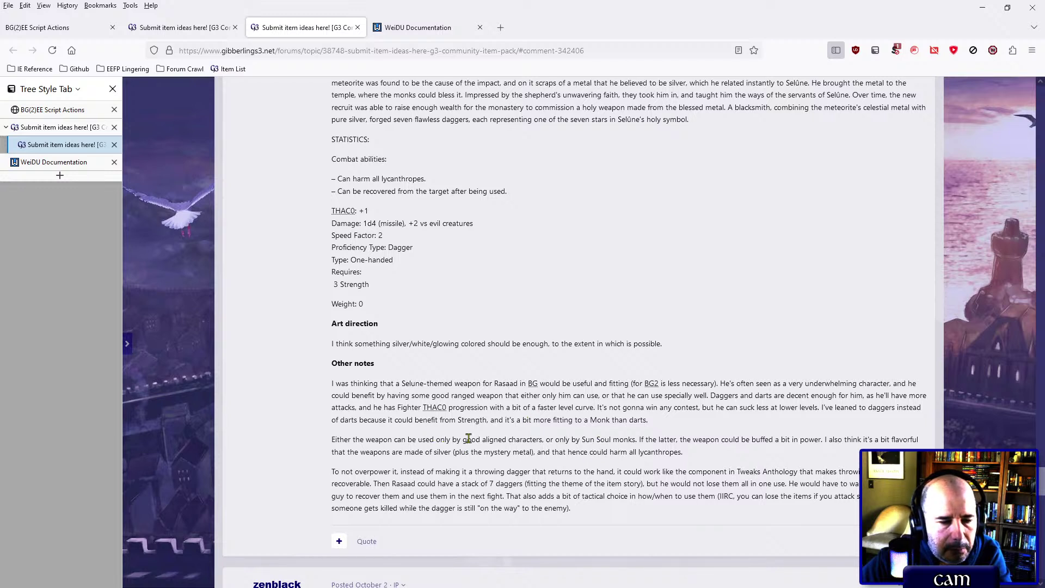
{"action": "left_click_drag", "start_coordinate": [463, 440], "coordinate": [509, 439]}
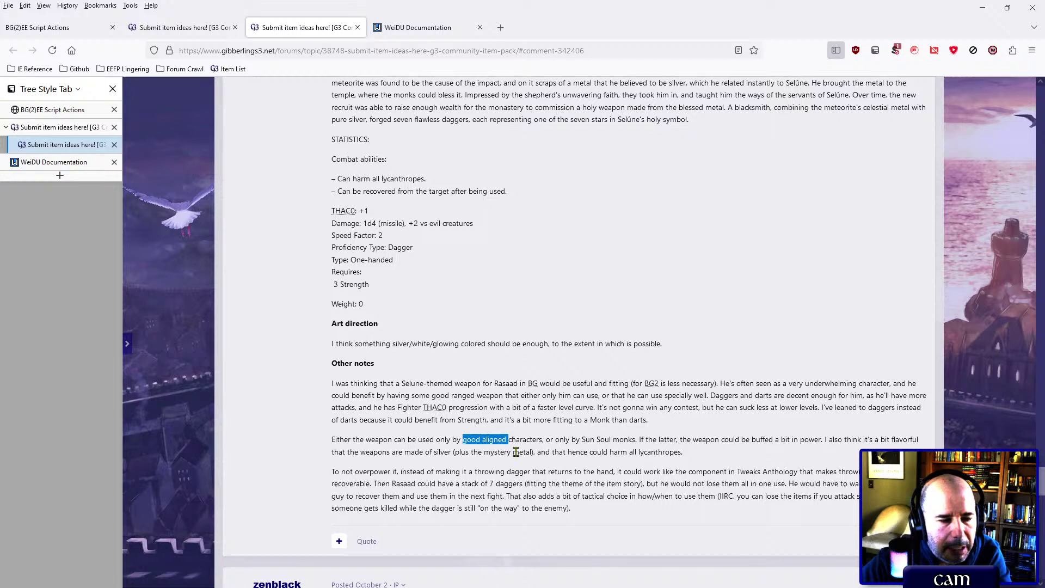
{"action": "left_click_drag", "start_coordinate": [581, 439], "coordinate": [603, 472]}
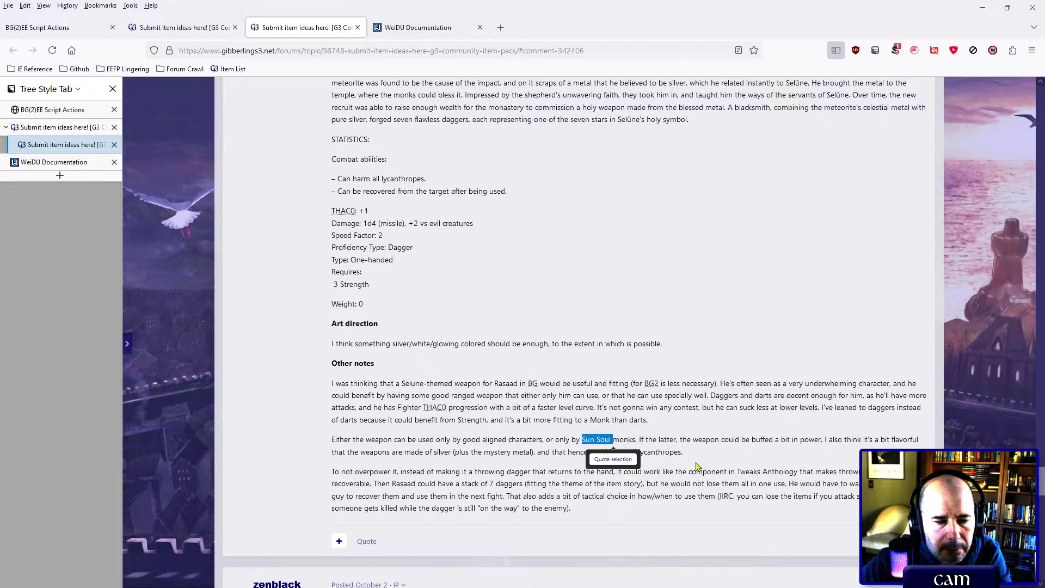
{"action": "triple_click", "coordinate": [589, 440]}
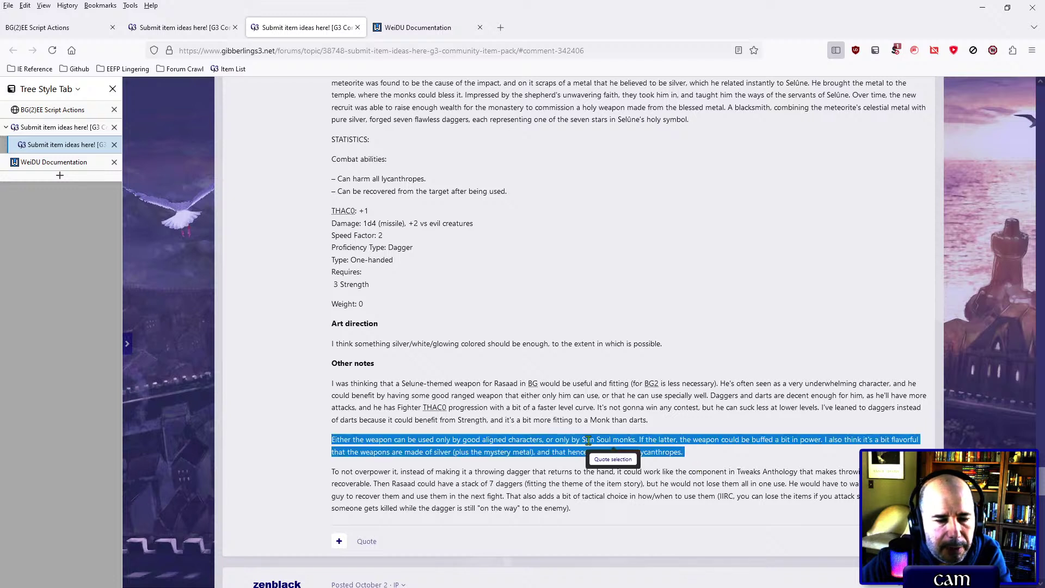
{"action": "left_click", "coordinate": [583, 439]}
{"action": "left_click_drag", "start_coordinate": [582, 439], "coordinate": [610, 440]}
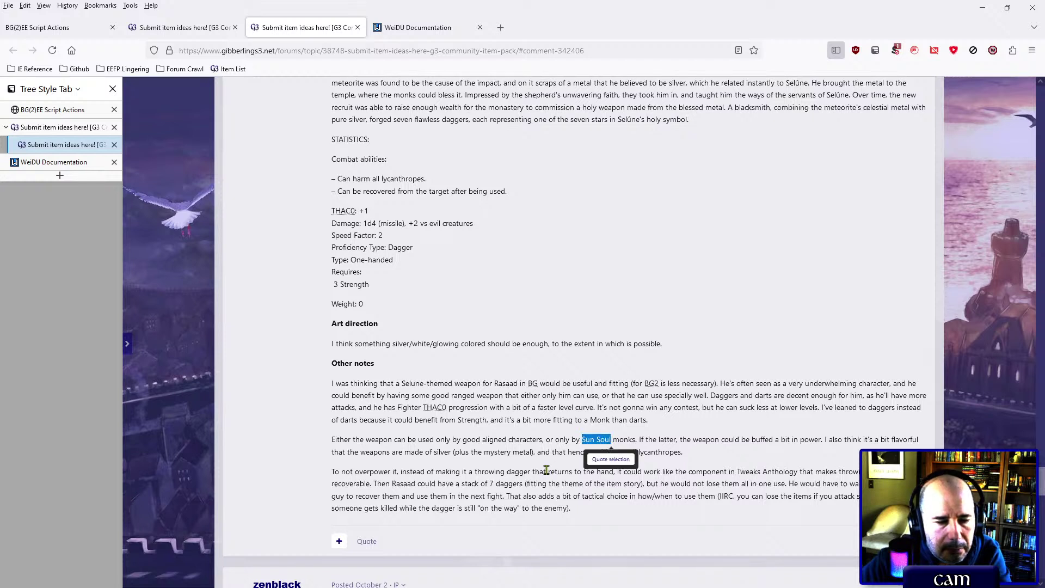
{"action": "left_click", "coordinate": [547, 469]}
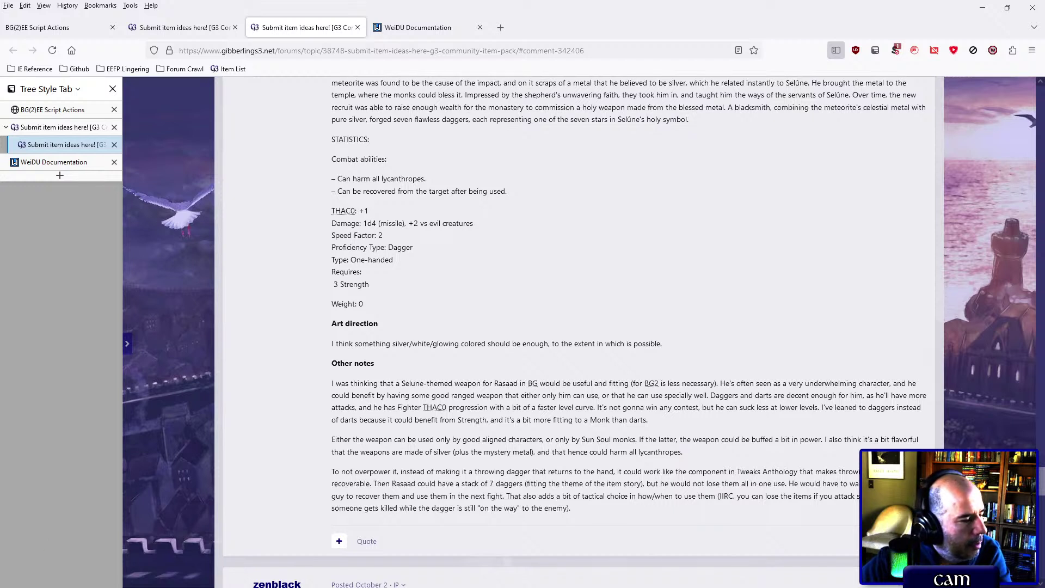
Step: Switch to Near Infinity and add an effect of type Restrict item (319) with target Self (1) to g3clunar.itm
{"action": "key", "text": "alt+Tab"}
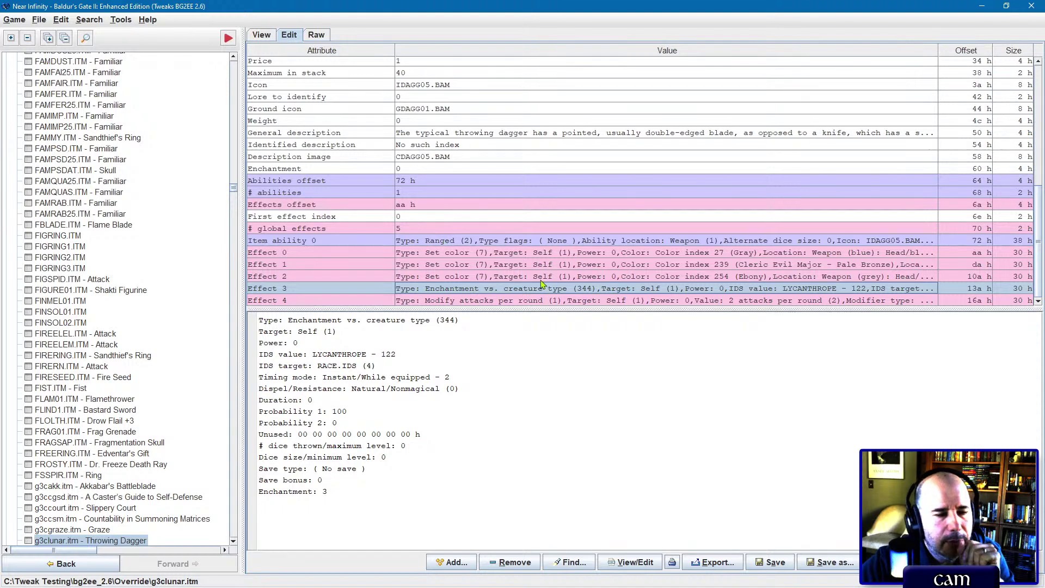
{"action": "left_click", "coordinate": [452, 562]}
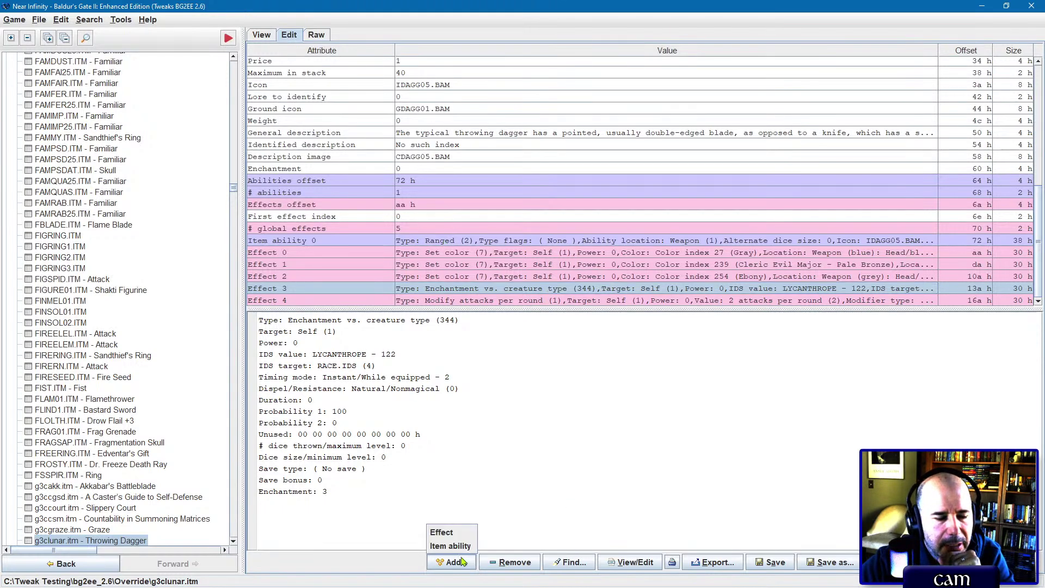
{"action": "left_click", "coordinate": [444, 530]}
{"action": "double_click", "coordinate": [516, 293]}
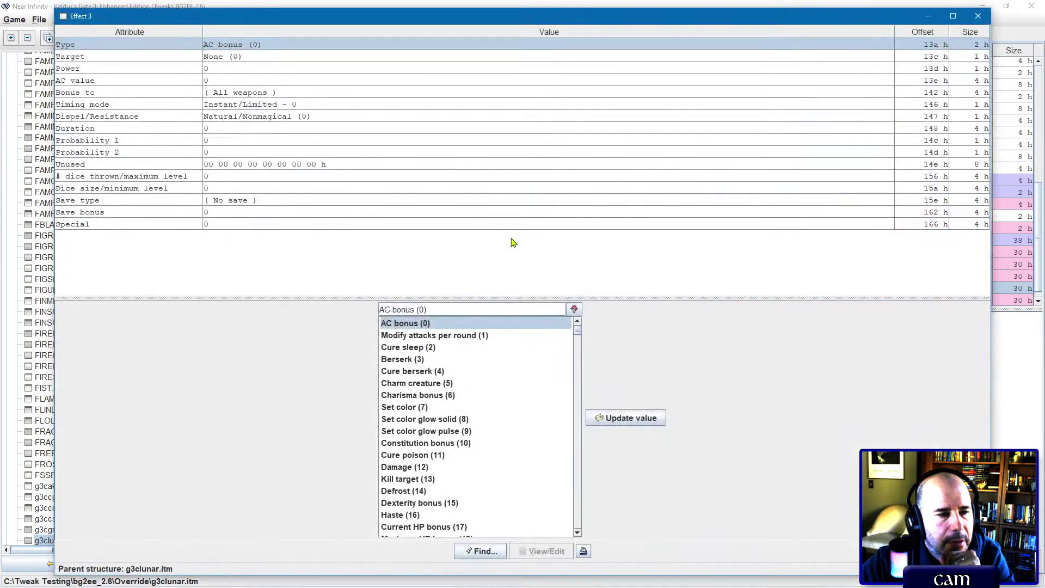
{"action": "left_click_drag", "start_coordinate": [582, 330], "coordinate": [589, 502]}
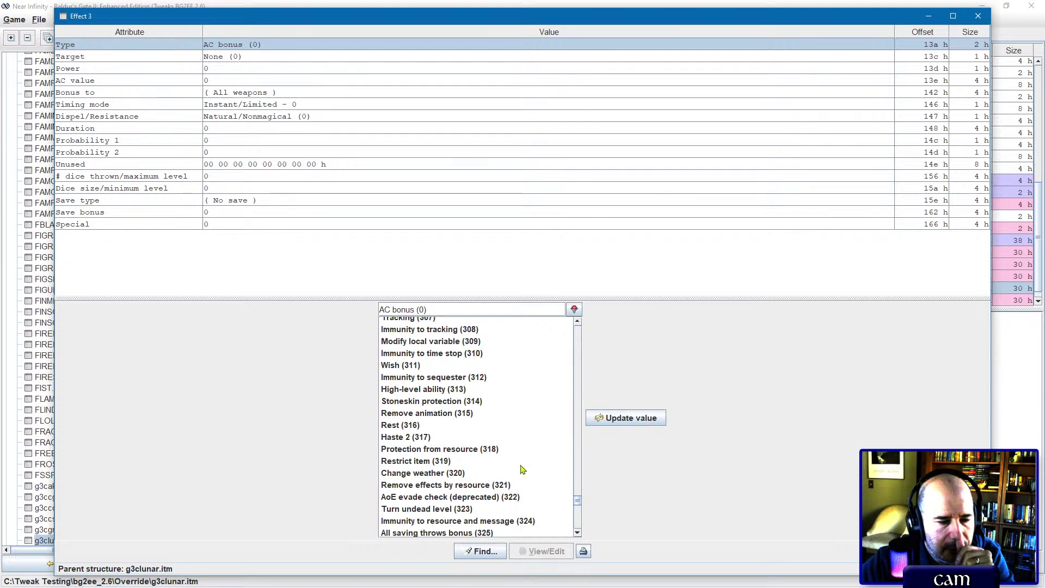
{"action": "double_click", "coordinate": [435, 461]}
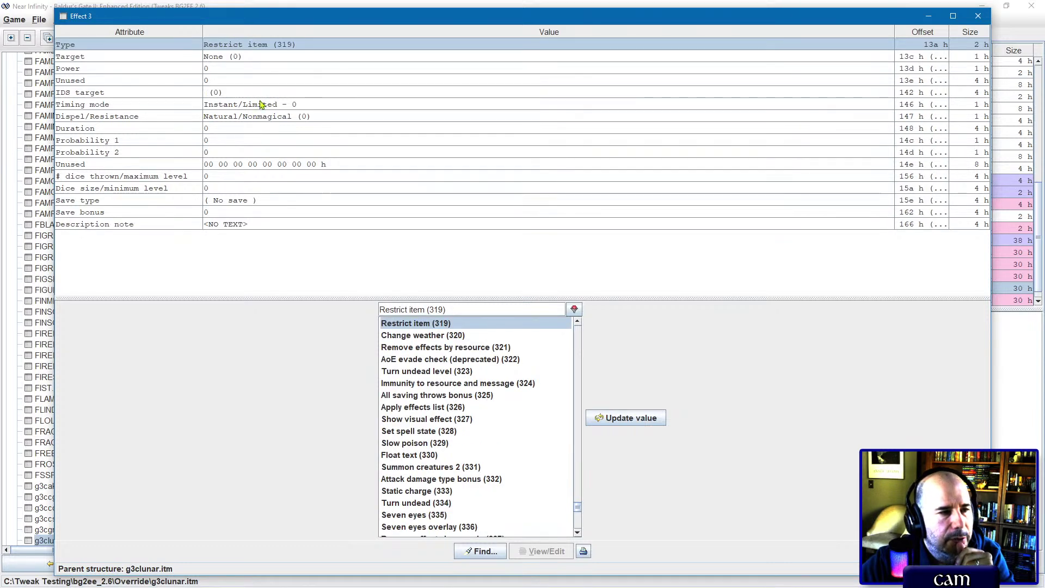
{"action": "left_click", "coordinate": [244, 57]}
{"action": "double_click", "coordinate": [436, 337]}
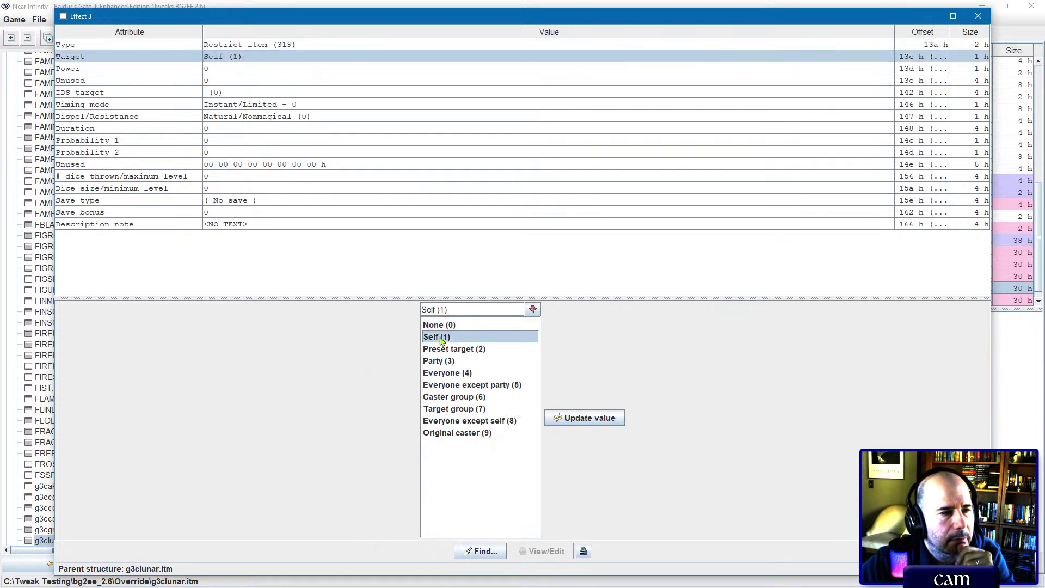
Step: Set the Restrict item effect's IDS target to KIT.IDS (9) and its IDS value to SUN_SOUL - 16421
{"action": "left_click", "coordinate": [259, 95]}
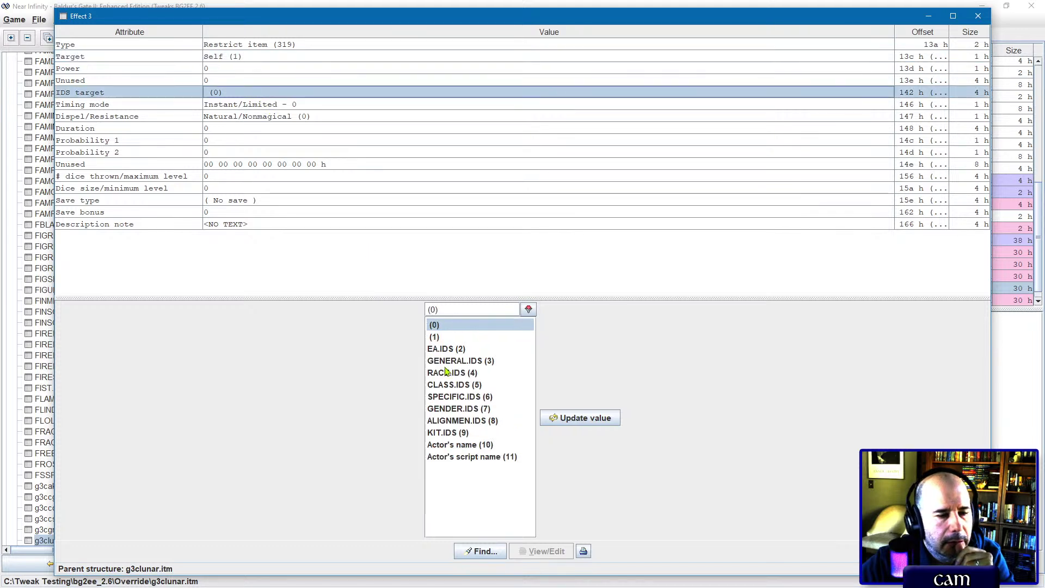
{"action": "double_click", "coordinate": [448, 436]}
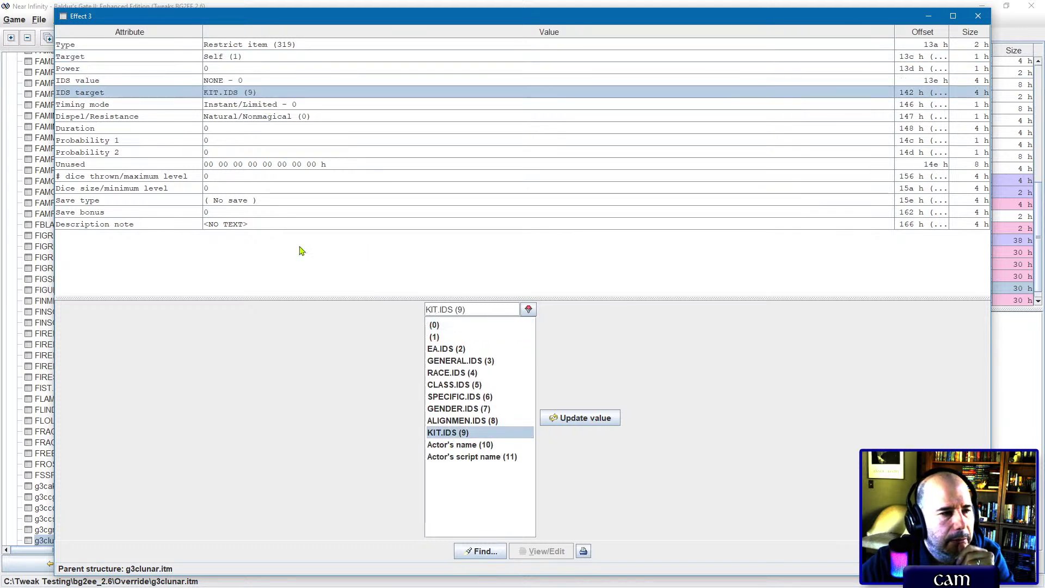
{"action": "left_click", "coordinate": [218, 80]}
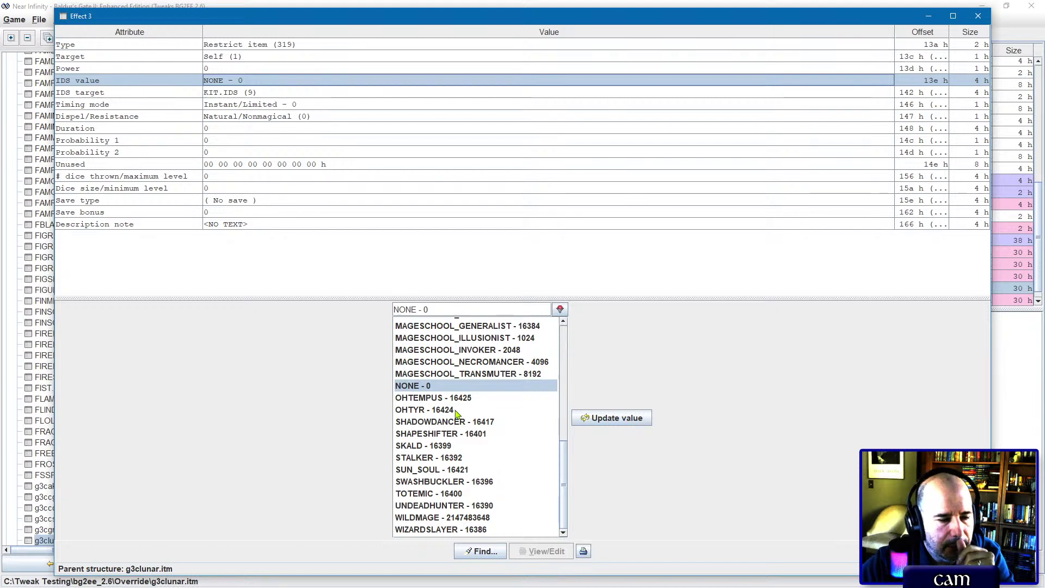
{"action": "left_click", "coordinate": [427, 470]}
{"action": "double_click", "coordinate": [428, 470]}
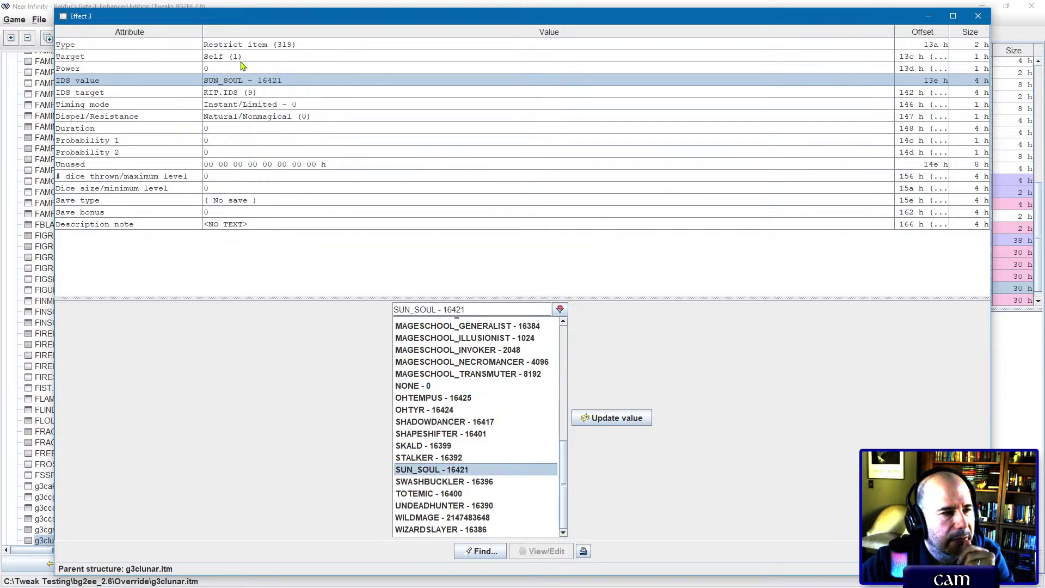
Step: Set the Restrict item effect's timing mode to Instant/While equipped - 2 and Probability 1 to 100
{"action": "left_click", "coordinate": [237, 106]}
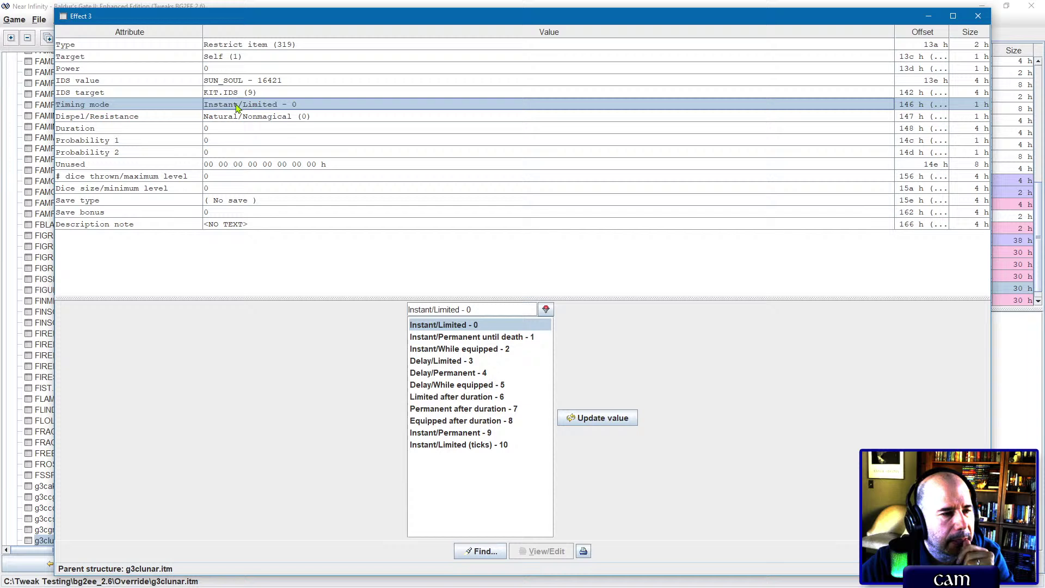
{"action": "double_click", "coordinate": [445, 349]}
{"action": "double_click", "coordinate": [234, 141]}
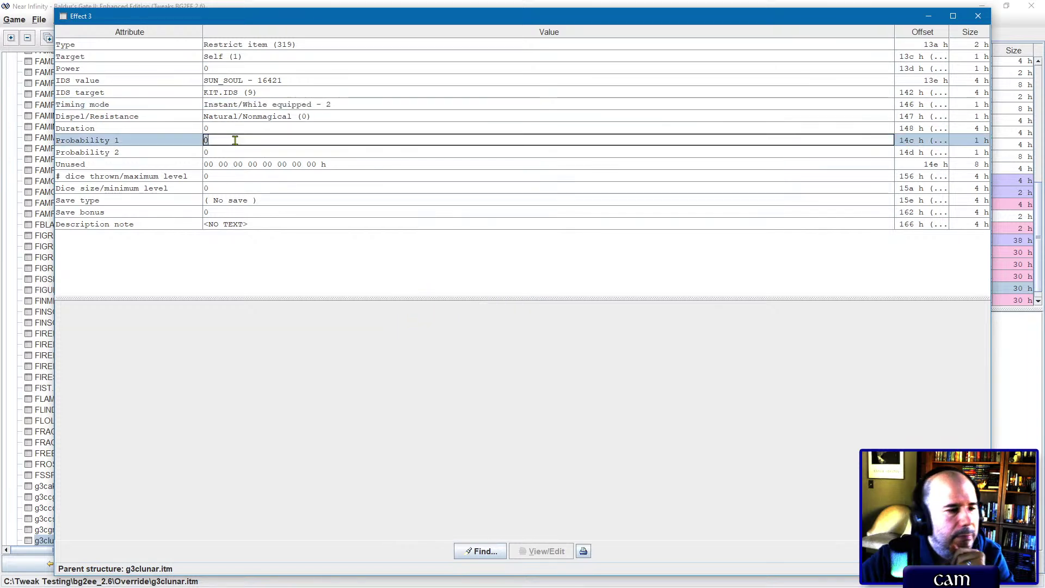
{"action": "type", "text": "100"}
{"action": "key", "text": "Return"}
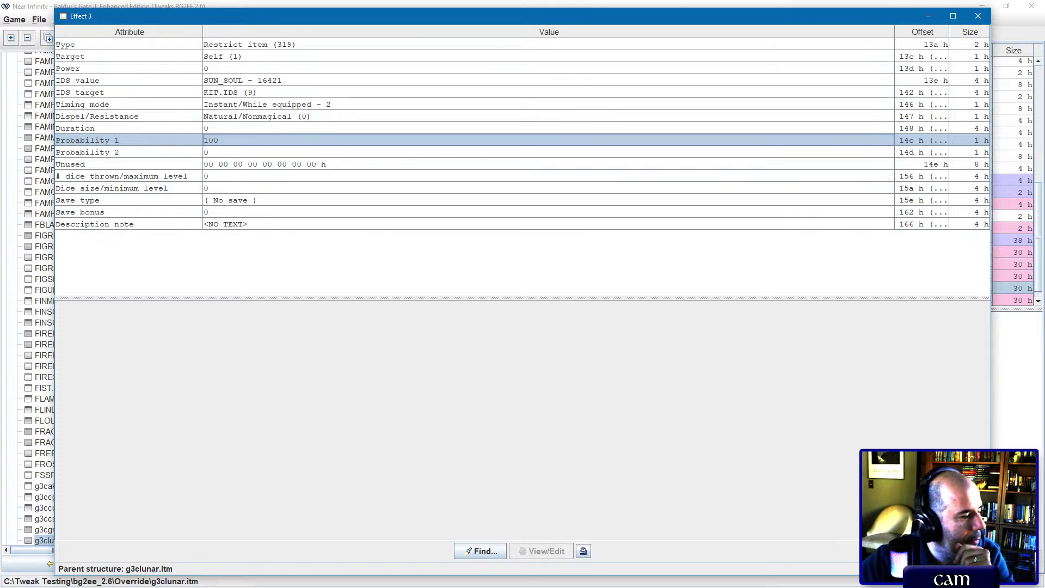
Step: Switch to the browser, open the IESDP BG(2)EE opcode reference, and look up the item usability opcode #319
{"action": "key", "text": "alt+Tab"}
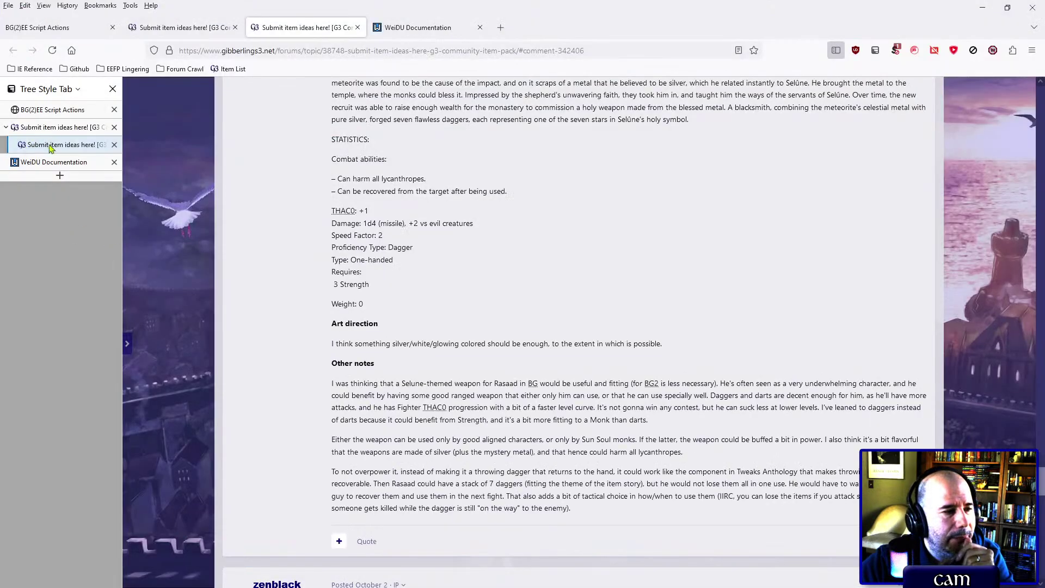
{"action": "left_click", "coordinate": [48, 165]}
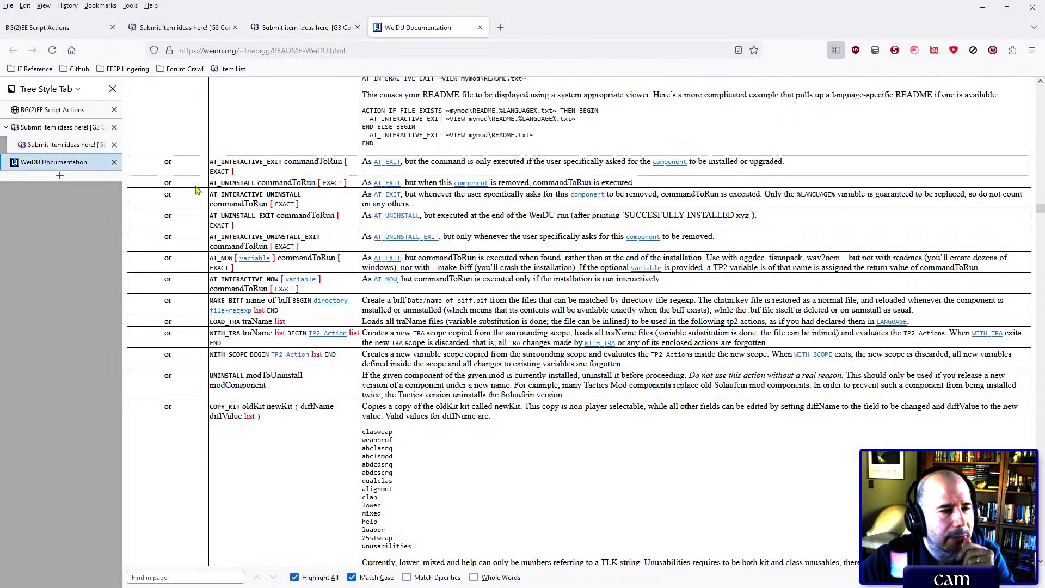
{"action": "left_click", "coordinate": [70, 109]}
{"action": "left_click", "coordinate": [13, 50]}
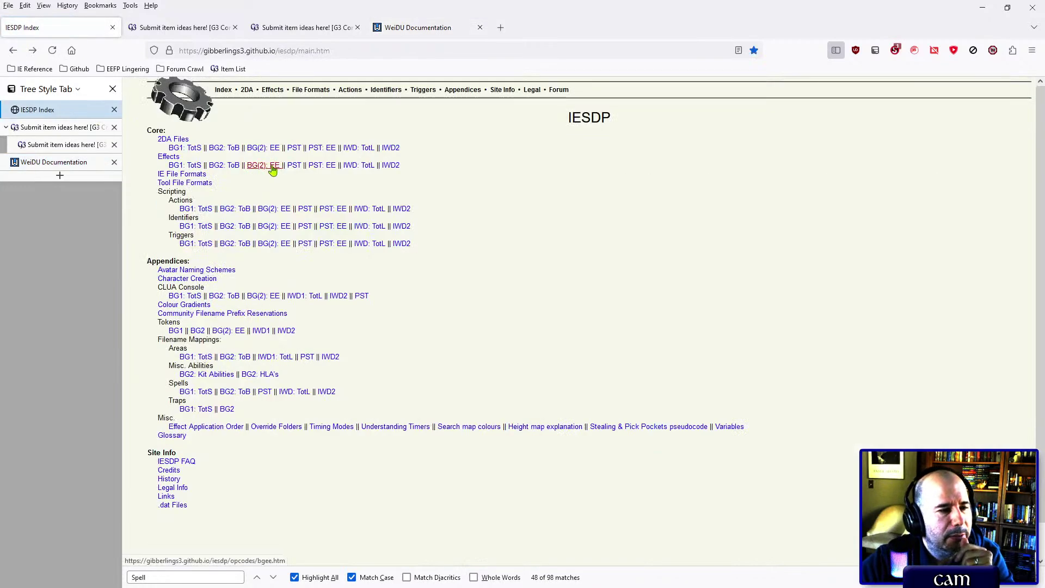
{"action": "left_click", "coordinate": [273, 171]}
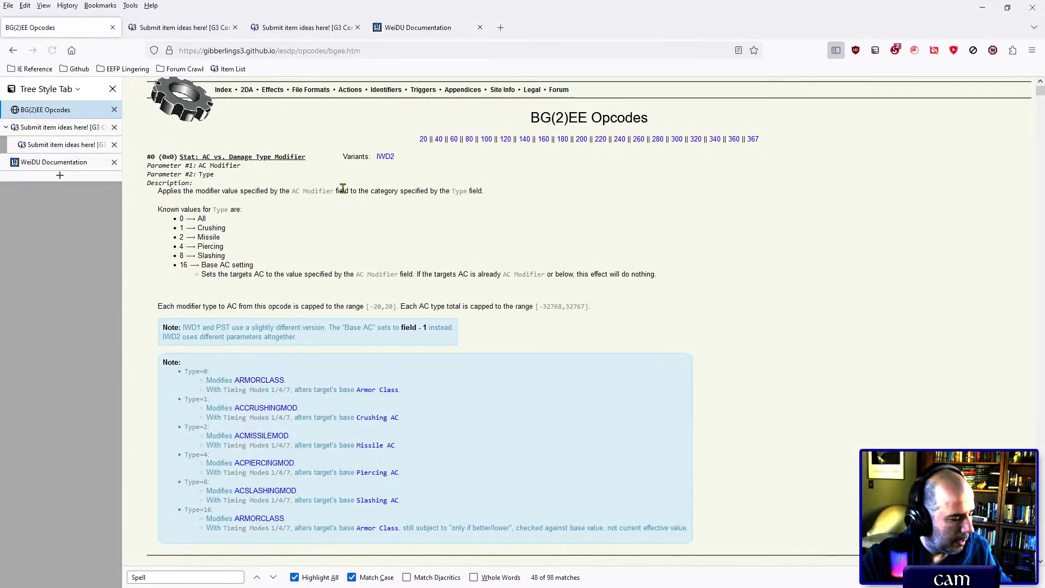
{"action": "key", "text": "ctrl+f"}
{"action": "type", "text": "#319"}
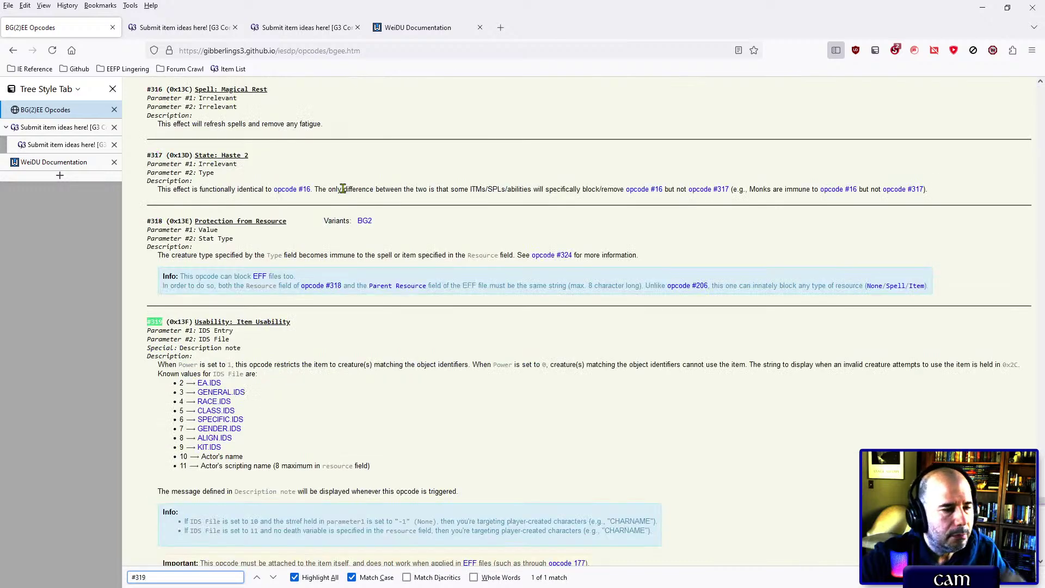
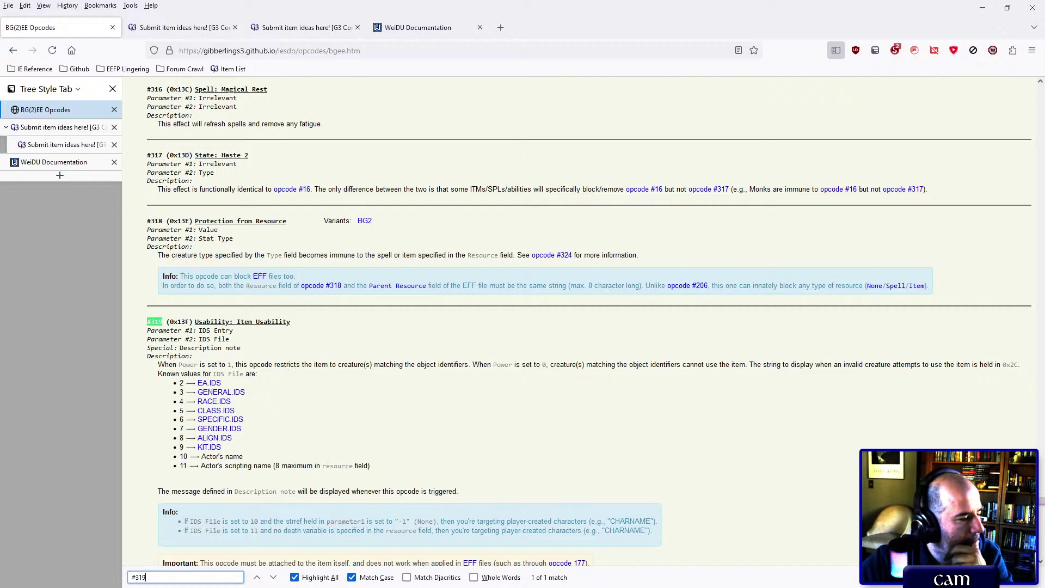
Step: Switch back to Near Infinity and remove the Restrict item (319) effect from g3clunar.itm
{"action": "key", "text": "alt+Tab"}
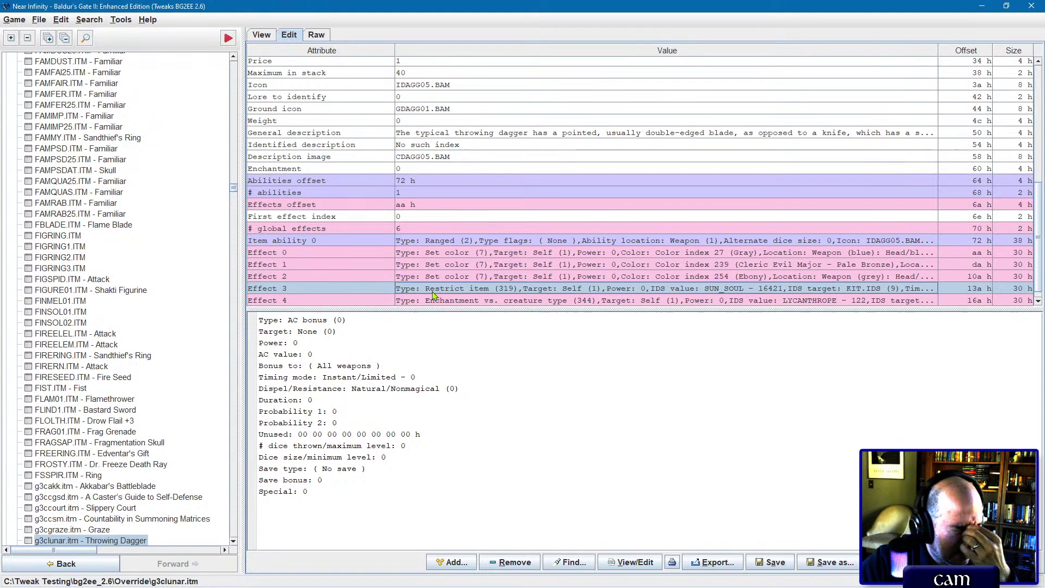
{"action": "left_click", "coordinate": [511, 562]}
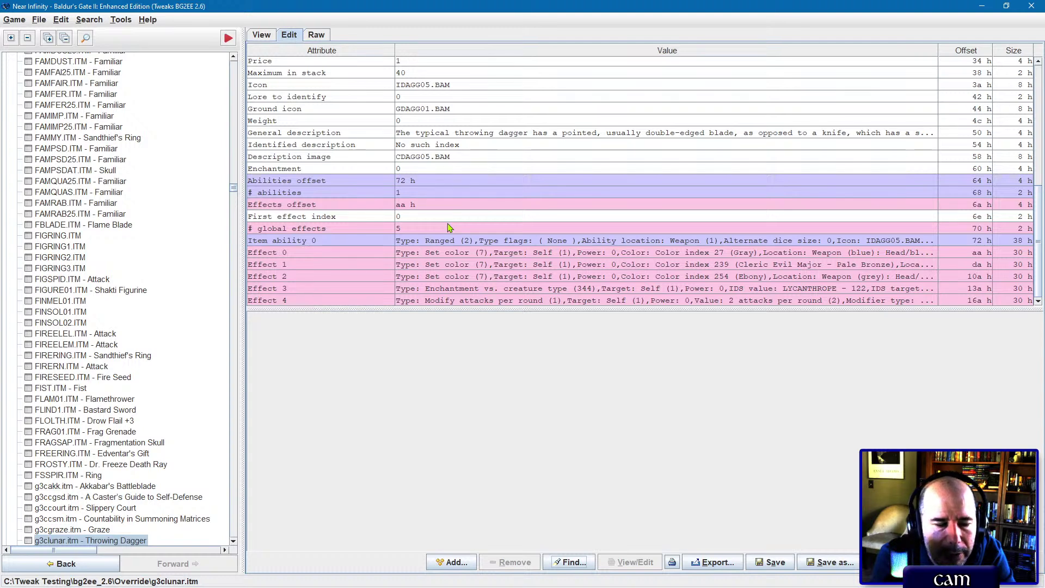
Step: Add Evil (1) to the throwing dagger's Unusable by flags, leaving Monk (29) unflagged
{"action": "scroll", "coordinate": [450, 228], "scroll_direction": "up", "scroll_amount": 8}
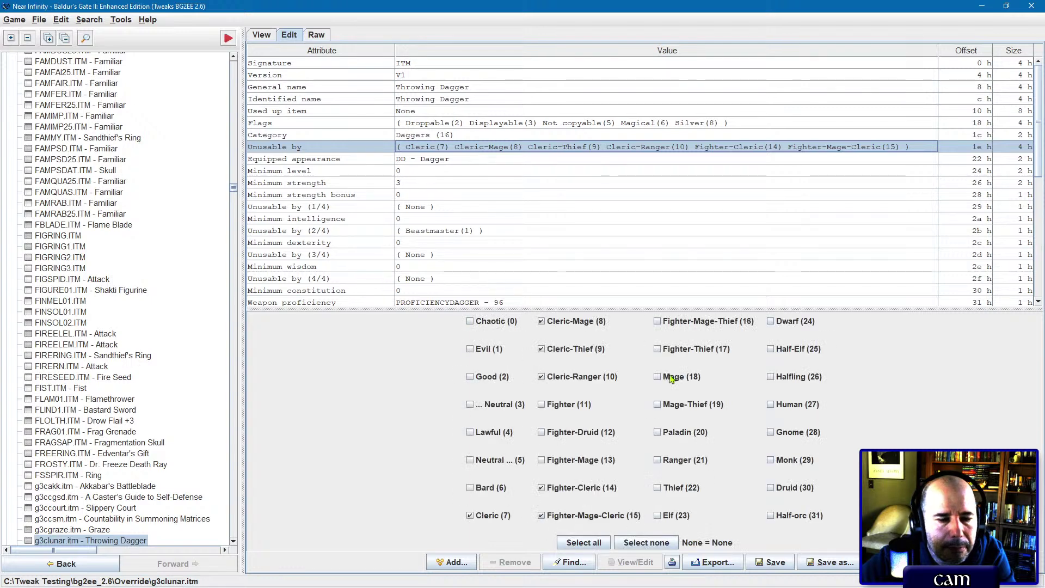
{"action": "left_click", "coordinate": [781, 463]}
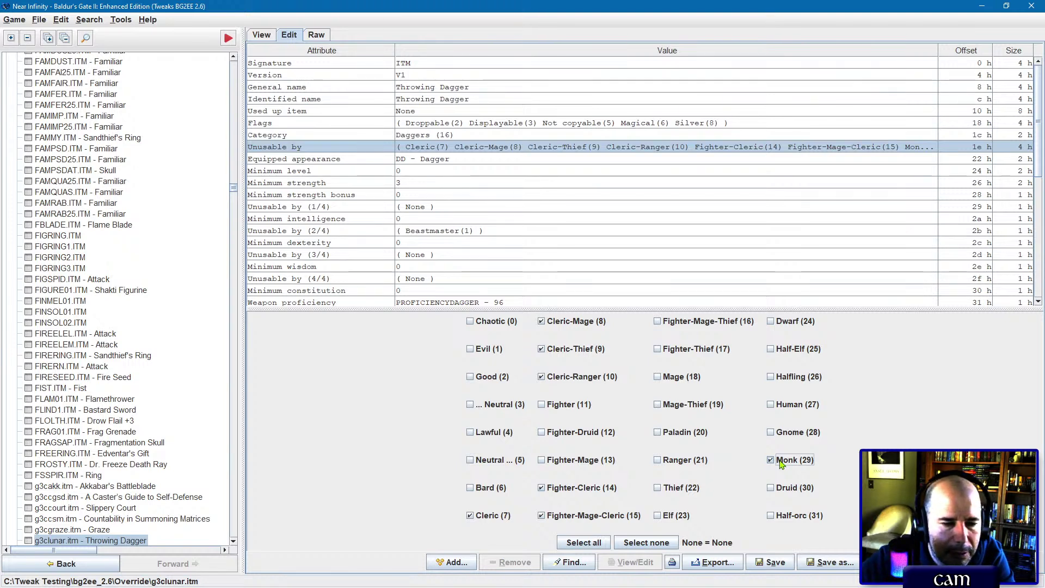
{"action": "left_click", "coordinate": [780, 462]}
{"action": "left_click", "coordinate": [483, 350]}
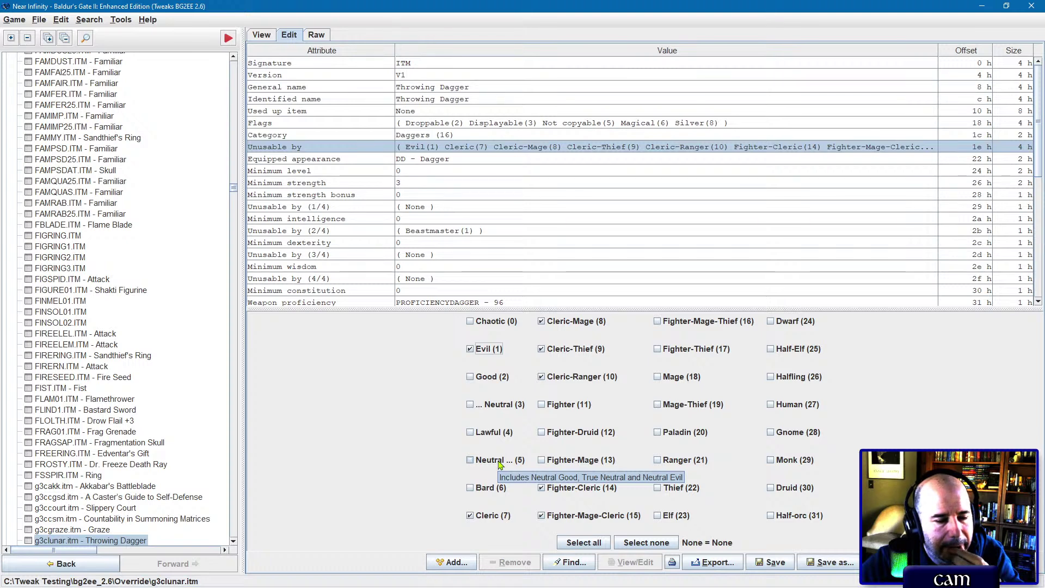
Step: Add ... Neutral (3) to the throwing dagger's Unusable by flags
{"action": "left_click", "coordinate": [497, 412]}
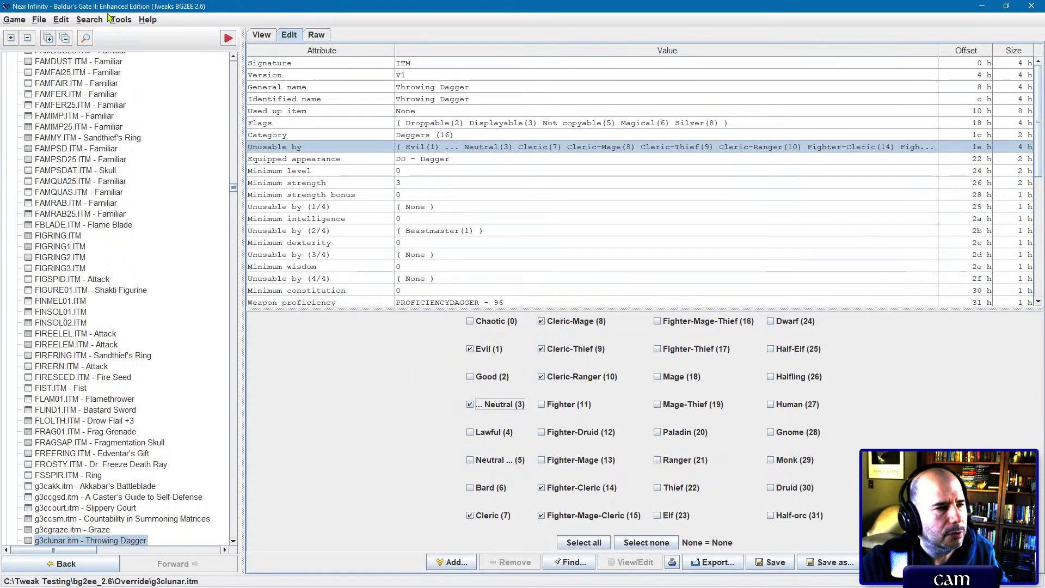
Step: Look up the string "SUN SOUL" with case matching and read the Sun Soul Monk kit's alignment restriction in its disadvantages
{"action": "left_click", "coordinate": [90, 19]}
{"action": "left_click", "coordinate": [103, 31]}
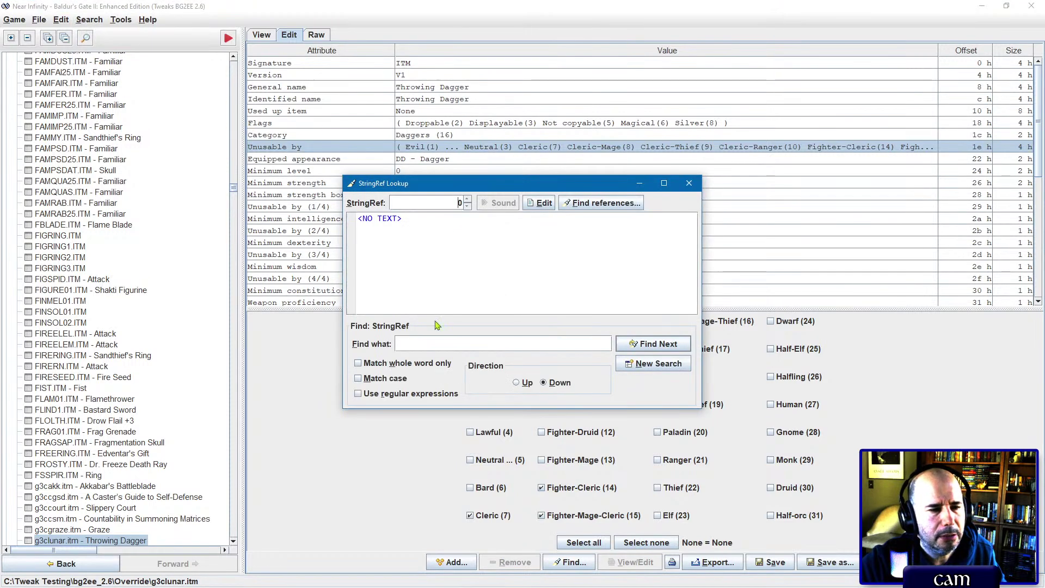
{"action": "type", "text": "SUN"}
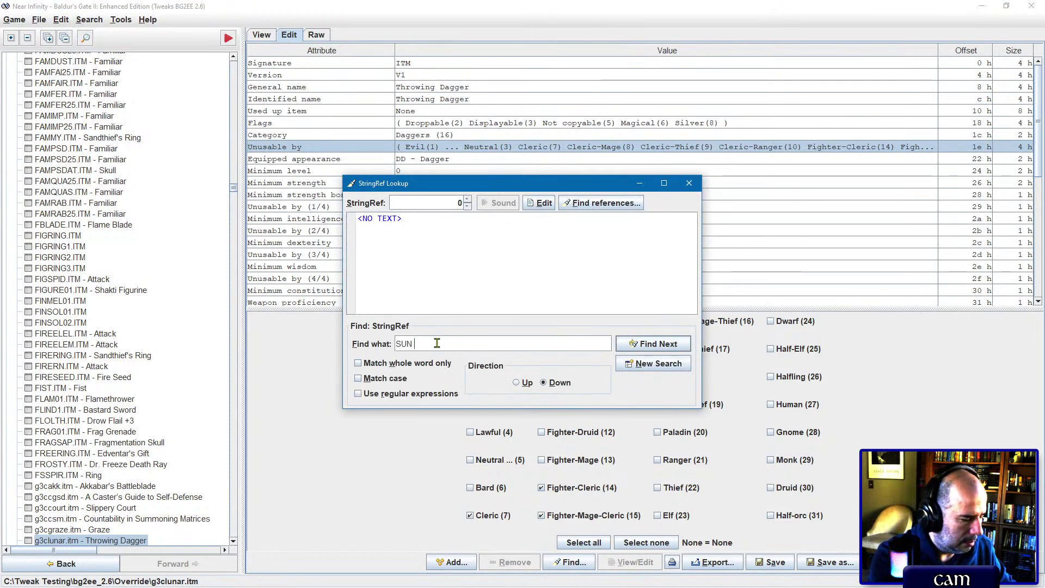
{"action": "type", "text": " SOUL"}
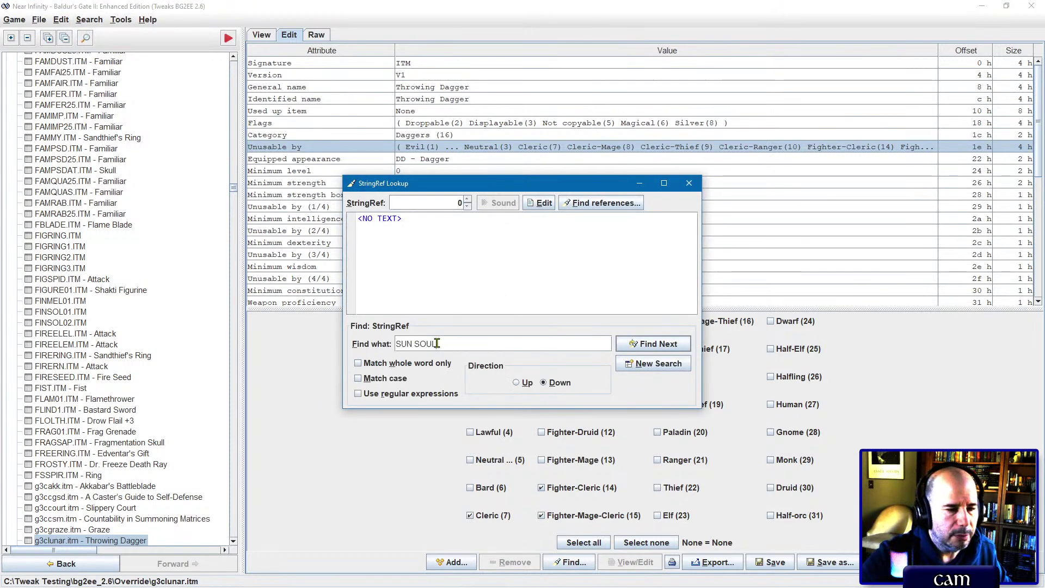
{"action": "left_click", "coordinate": [381, 378]}
{"action": "left_click", "coordinate": [636, 344]}
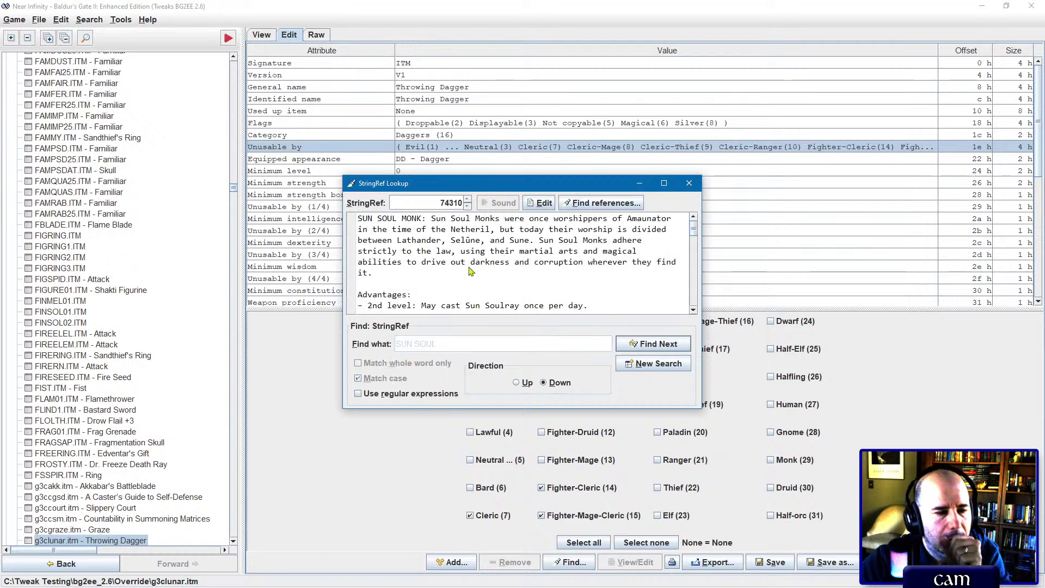
{"action": "scroll", "coordinate": [472, 271], "scroll_direction": "down", "scroll_amount": 8}
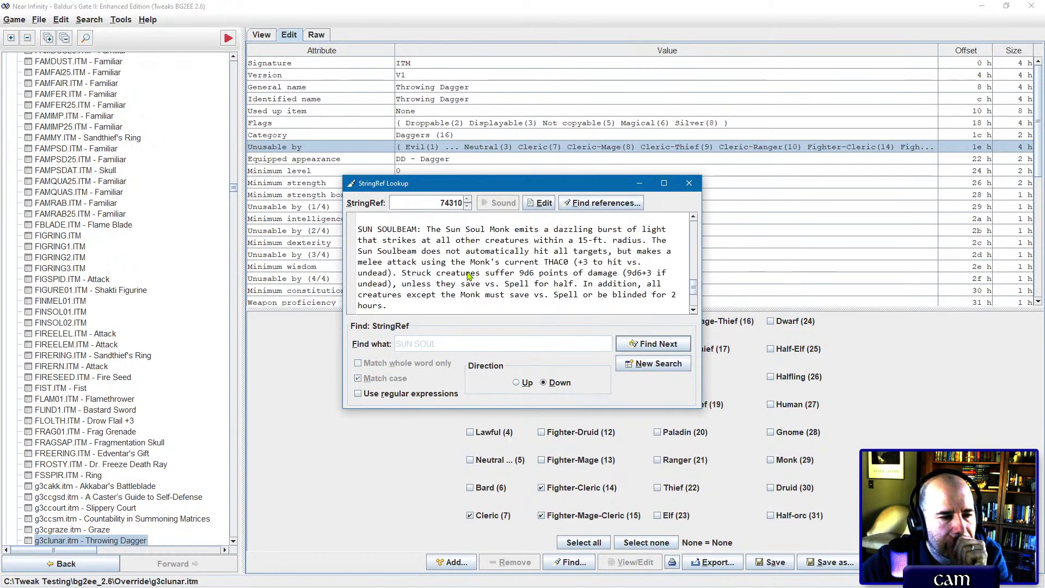
{"action": "scroll", "coordinate": [470, 276], "scroll_direction": "down", "scroll_amount": 3}
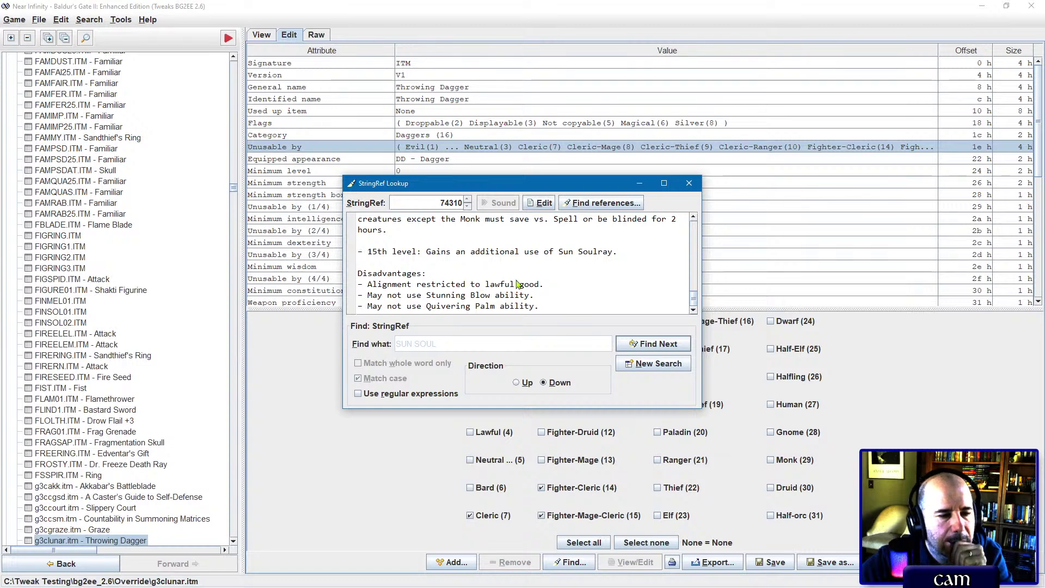
{"action": "left_click", "coordinate": [689, 183]}
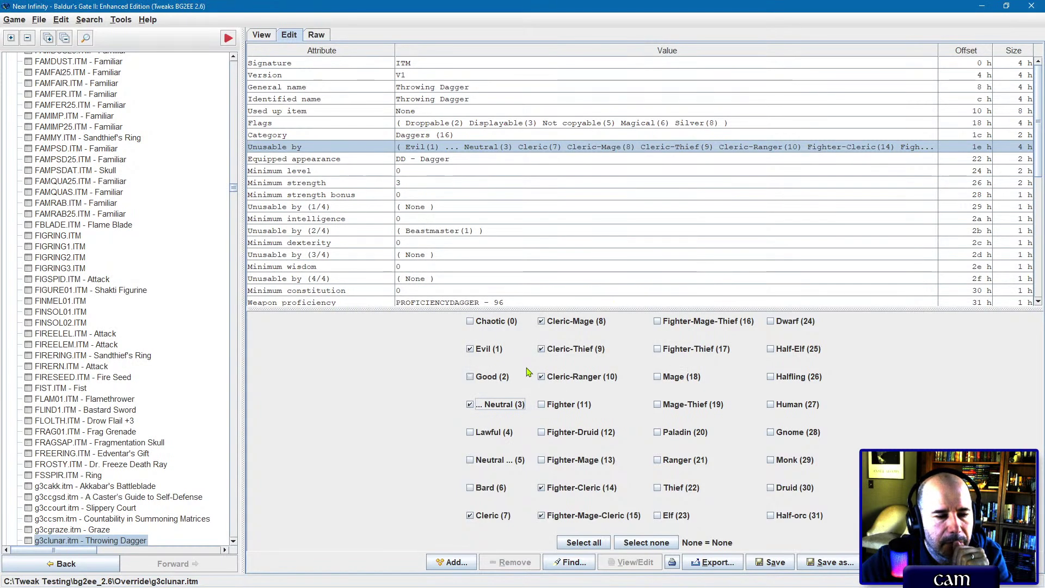
Step: Add the Chaotic (0) and Neutral ... (5) alignments to the item's Unusable by flags
{"action": "left_click", "coordinate": [504, 327]}
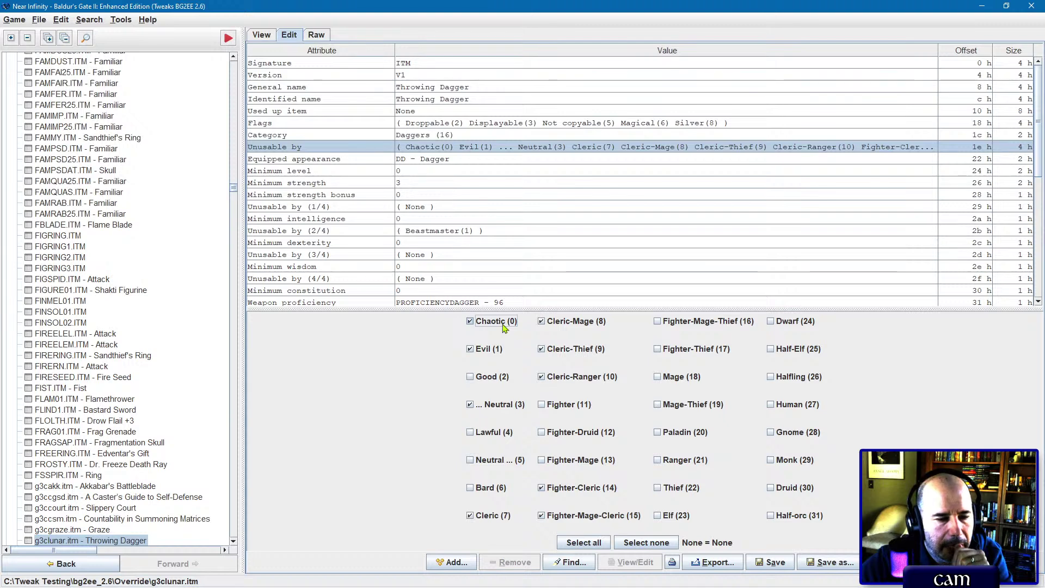
{"action": "left_click", "coordinate": [494, 461]}
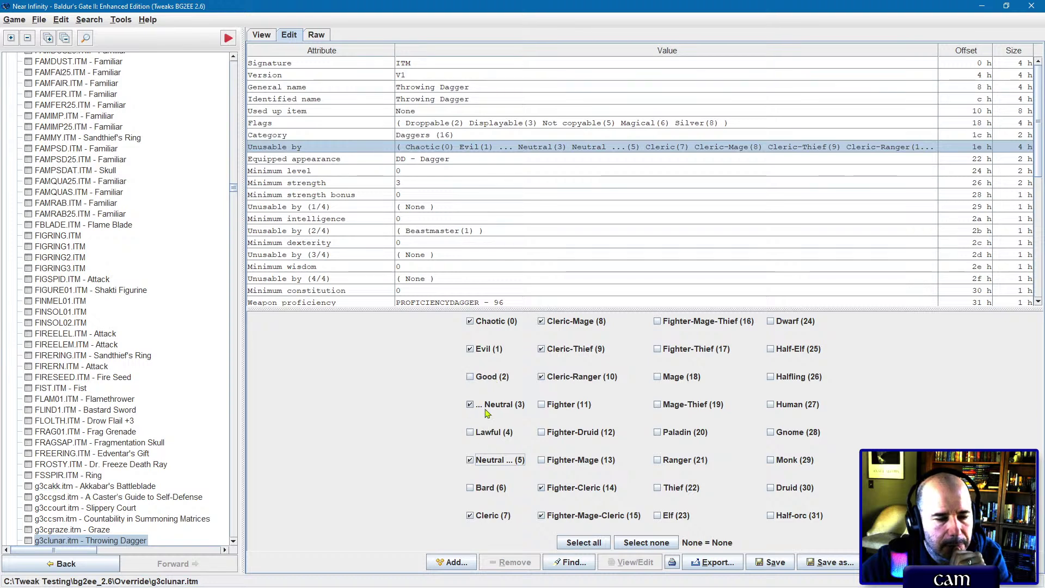
{"action": "mouse_move", "coordinate": [488, 441]}
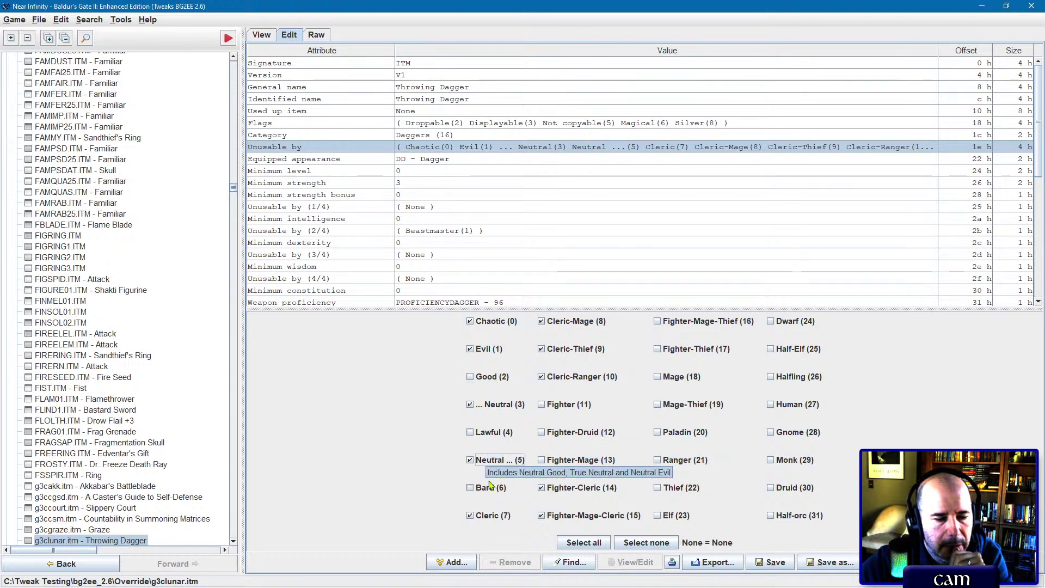
Step: Flag Bard, Fighter, Fighter-Druid, Fighter-Mage, Fighter-Mage-Thief, Fighter-Thief, Mage, Mage-Thief, Paladin, Ranger, Thief and Druid as Unusable by, leaving Monk (29) unflagged
{"action": "left_click", "coordinate": [494, 489]}
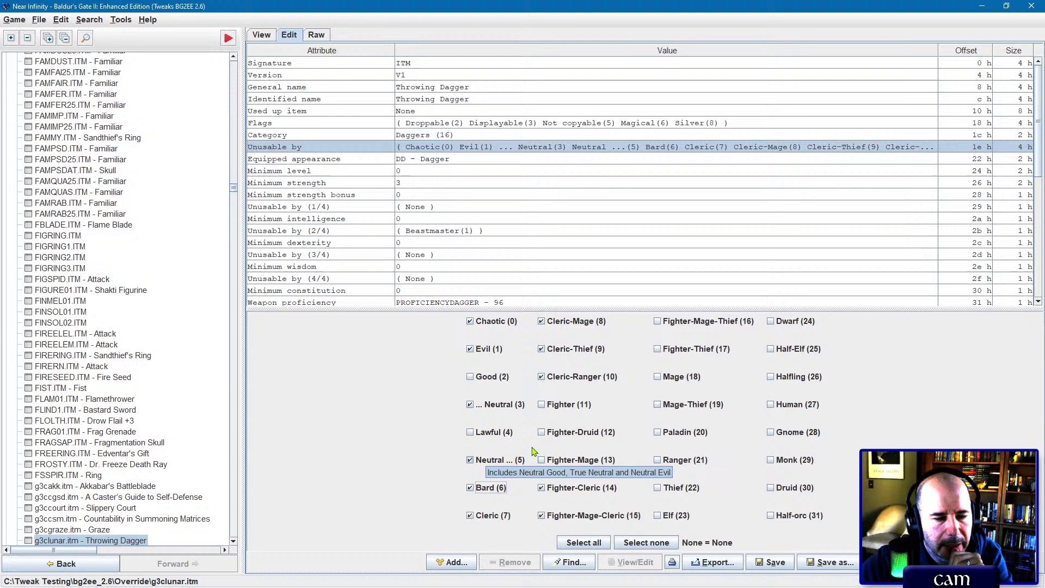
{"action": "left_click", "coordinate": [567, 407]}
{"action": "left_click", "coordinate": [566, 435]}
{"action": "left_click", "coordinate": [569, 462]}
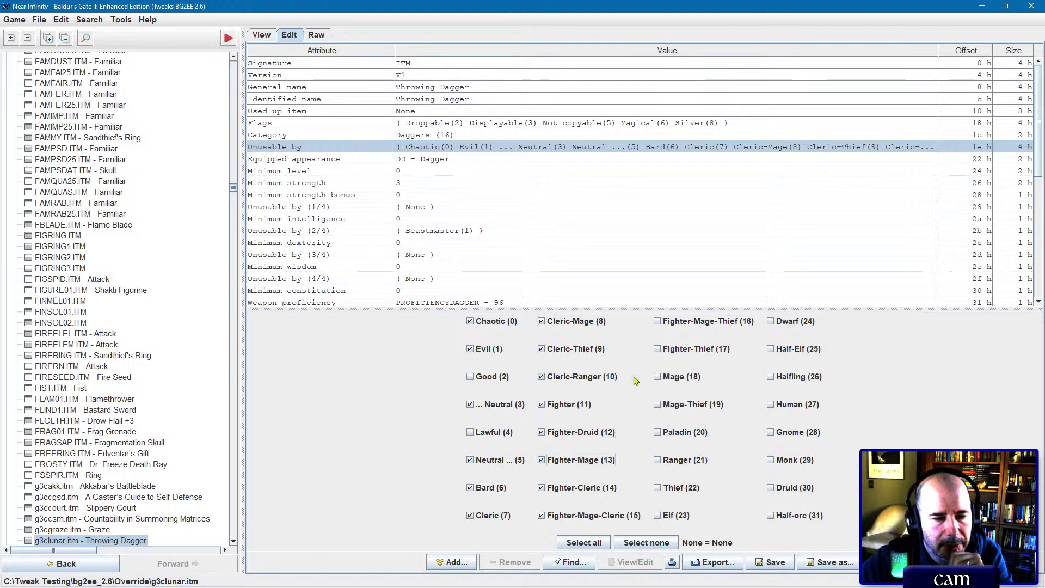
{"action": "left_click", "coordinate": [688, 325]}
{"action": "left_click", "coordinate": [689, 351]}
{"action": "left_click", "coordinate": [685, 379]}
{"action": "left_click", "coordinate": [683, 408]}
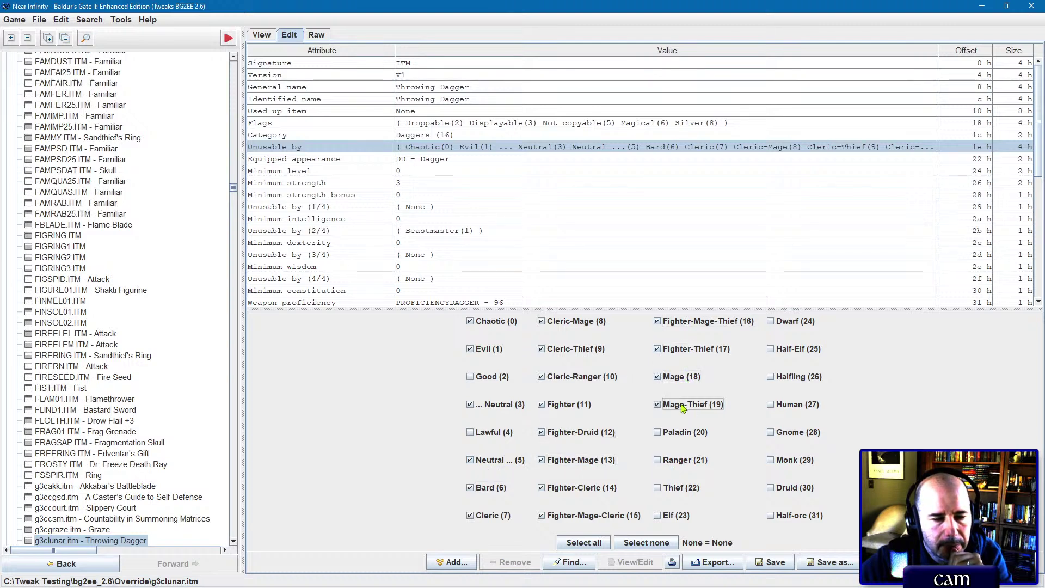
{"action": "left_click", "coordinate": [683, 434]}
{"action": "left_click", "coordinate": [684, 462]}
{"action": "left_click", "coordinate": [683, 490]}
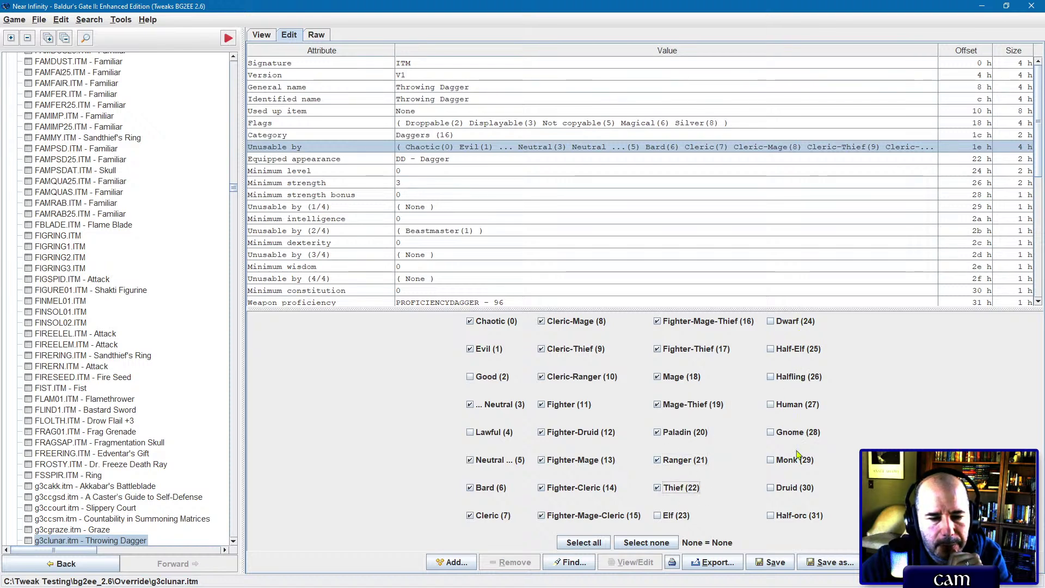
{"action": "left_click", "coordinate": [801, 488]}
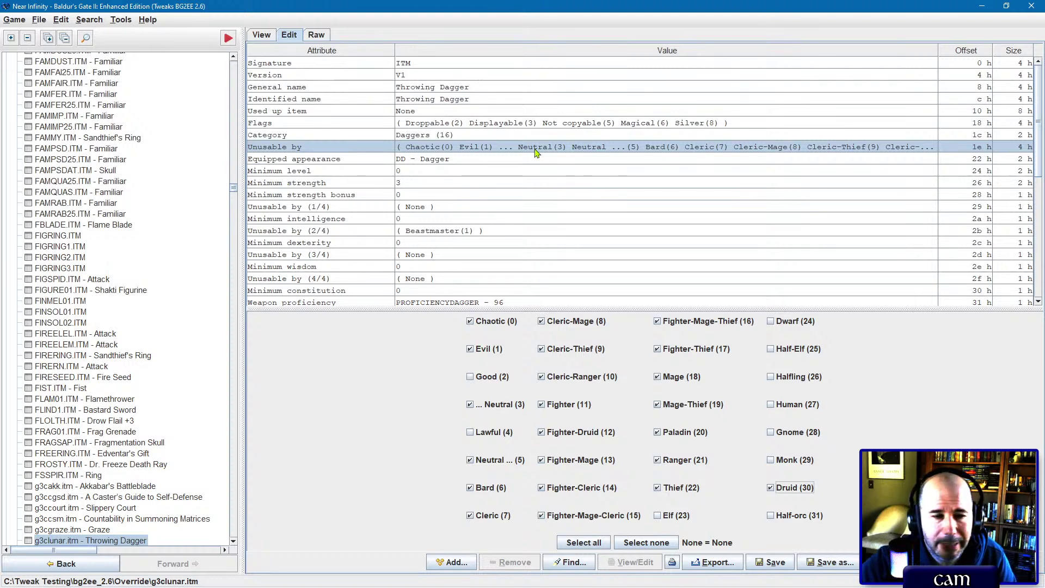
Step: Check the remaining attributes and effects of g3clunar.itm, and save the item
{"action": "scroll", "coordinate": [537, 203], "scroll_direction": "down", "scroll_amount": 2}
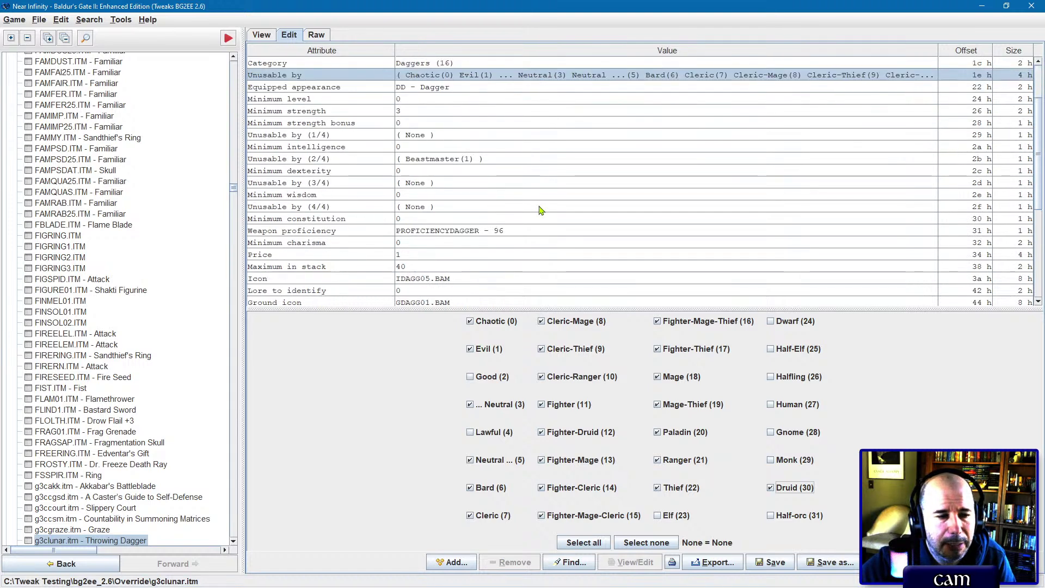
{"action": "scroll", "coordinate": [541, 210], "scroll_direction": "up", "scroll_amount": 1}
{"action": "scroll", "coordinate": [541, 209], "scroll_direction": "up", "scroll_amount": 1}
{"action": "scroll", "coordinate": [541, 211], "scroll_direction": "down", "scroll_amount": 7}
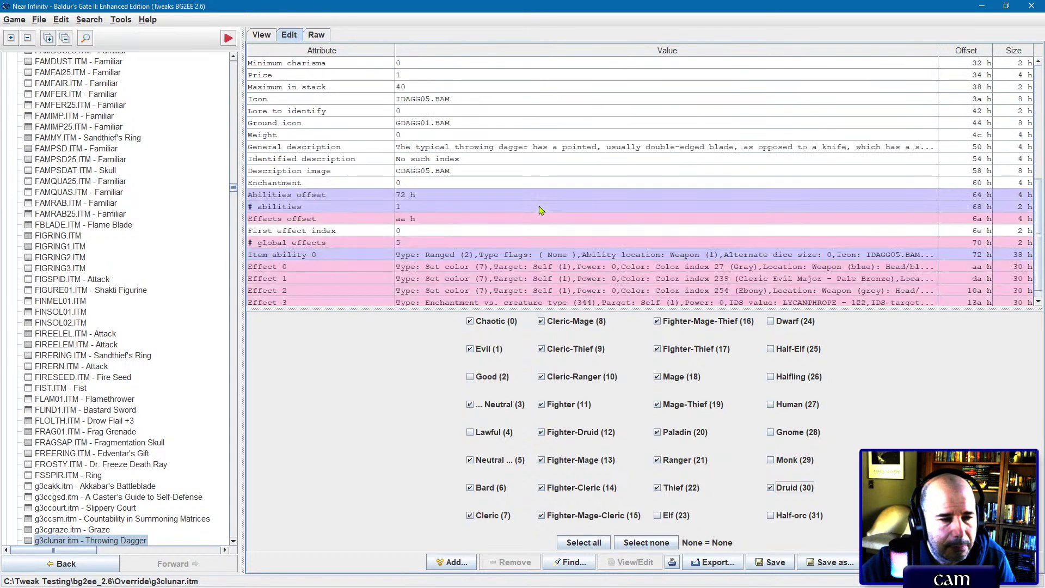
{"action": "left_click", "coordinate": [777, 563]}
{"action": "left_click", "coordinate": [496, 309]}
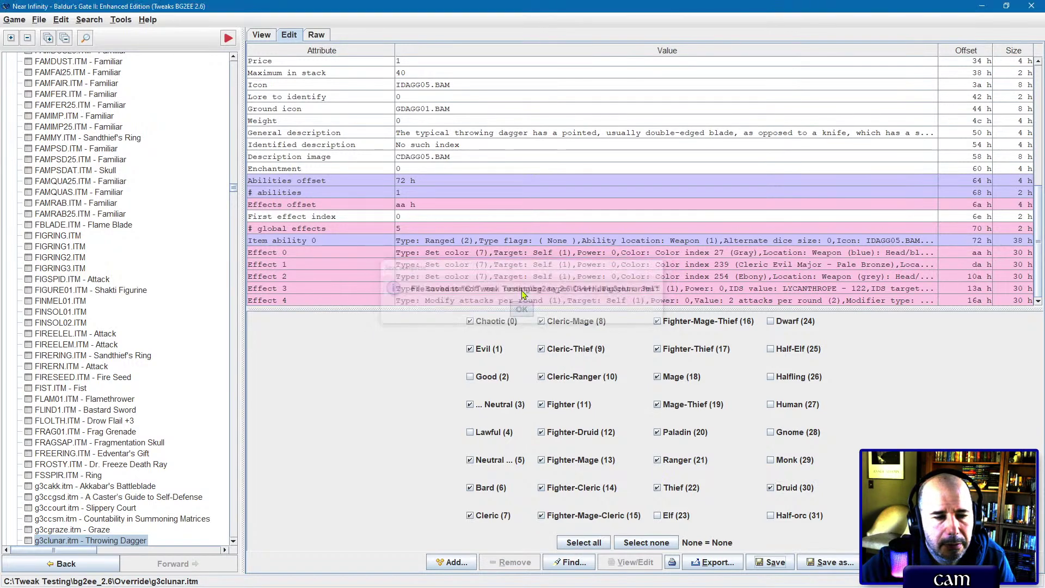
Step: Review the throwing dagger's general item Flags
{"action": "scroll", "coordinate": [523, 231], "scroll_direction": "up", "scroll_amount": 4}
{"action": "scroll", "coordinate": [523, 231], "scroll_direction": "up", "scroll_amount": 4}
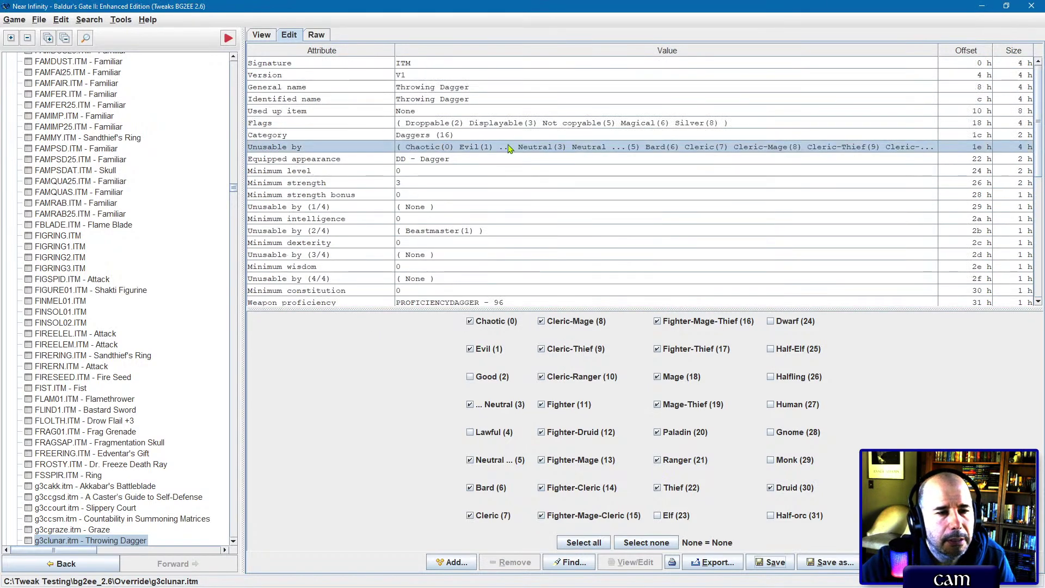
{"action": "left_click", "coordinate": [526, 124]}
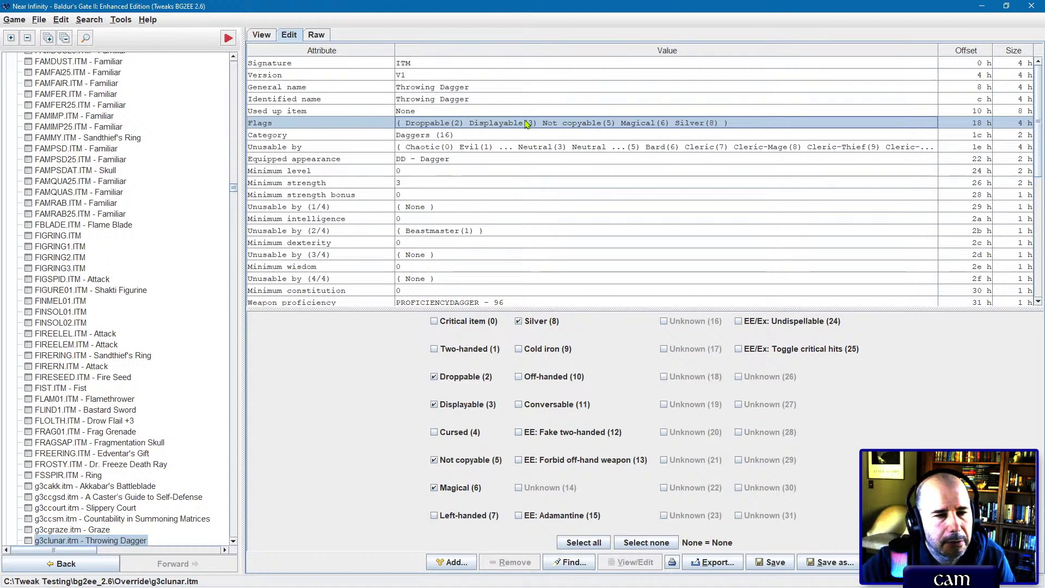
Step: Open the Baldur's Gate Trilogy installation (Tweaks BGT) in place of the current game
{"action": "left_click", "coordinate": [24, 22]}
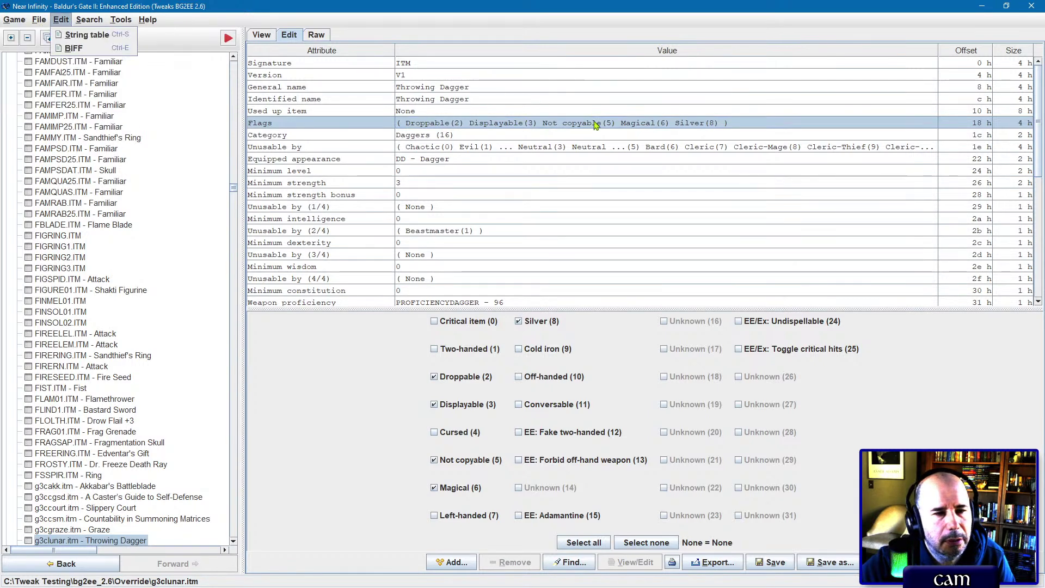
{"action": "left_click", "coordinate": [573, 331]}
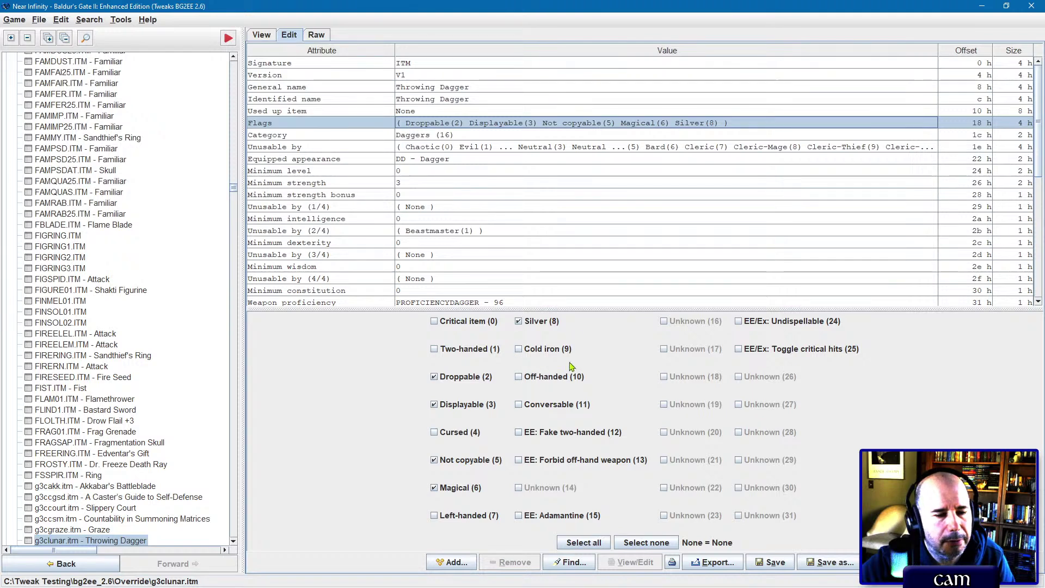
{"action": "left_click", "coordinate": [19, 20]}
{"action": "mouse_move", "coordinate": [37, 106]}
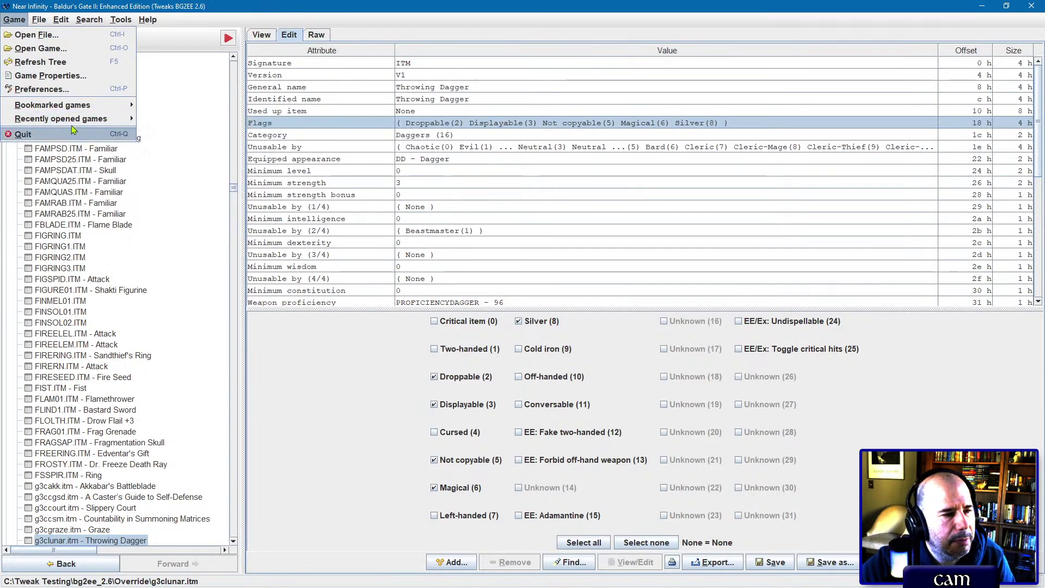
{"action": "left_click", "coordinate": [181, 280]}
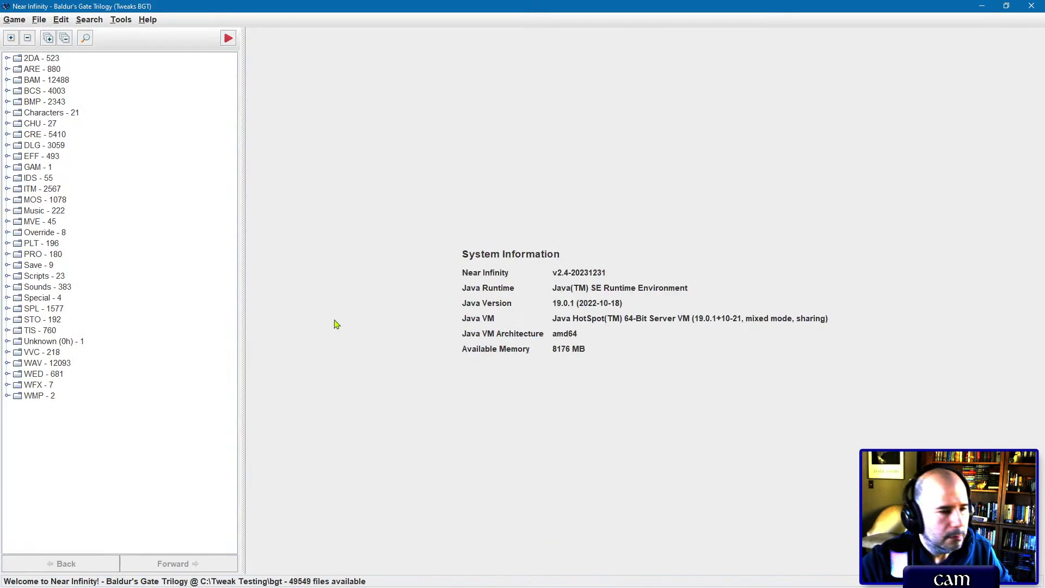
Step: Search the creatures for "greater" and open BGWOWEGR.CRE, the Greater Wolfwere
{"action": "key", "text": "ctrl+f"}
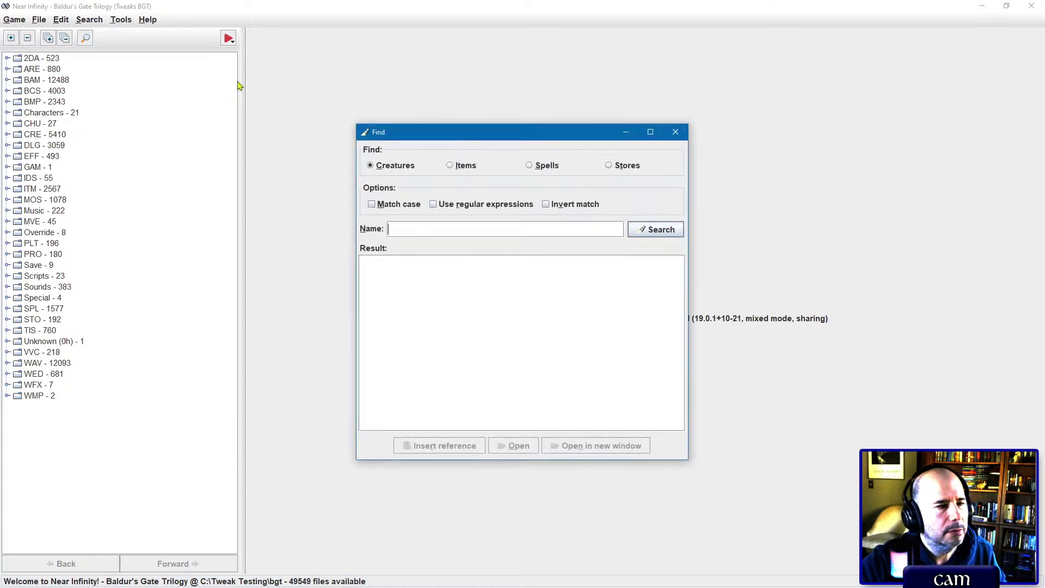
{"action": "type", "text": "greater"}
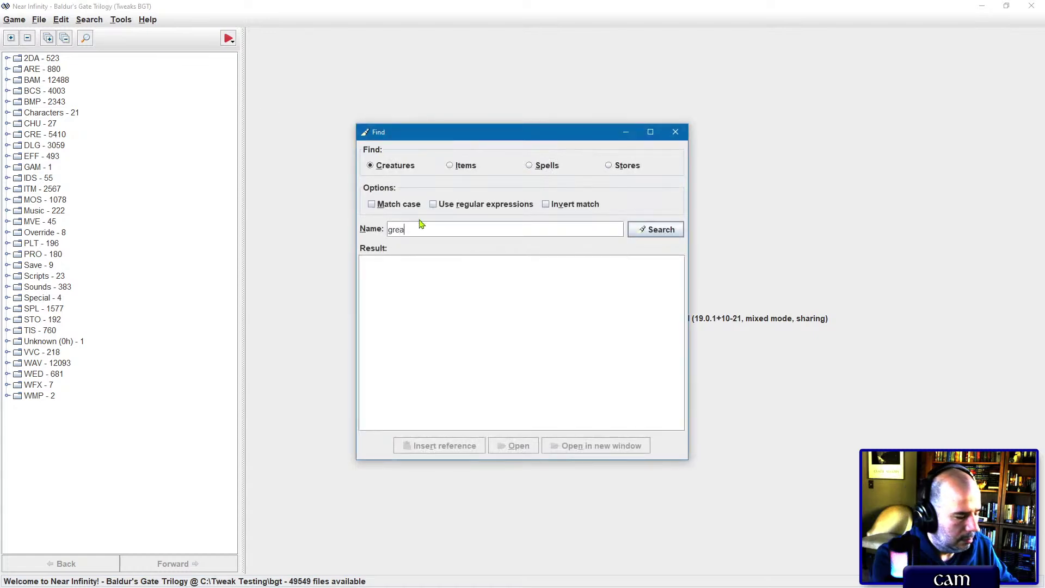
{"action": "key", "text": "Return"}
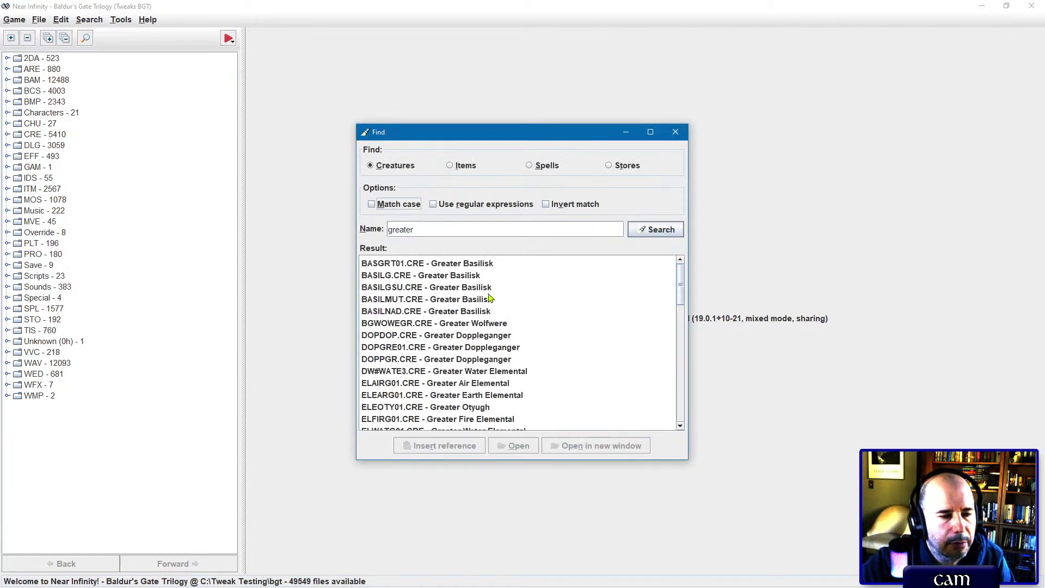
{"action": "left_click", "coordinate": [485, 324]}
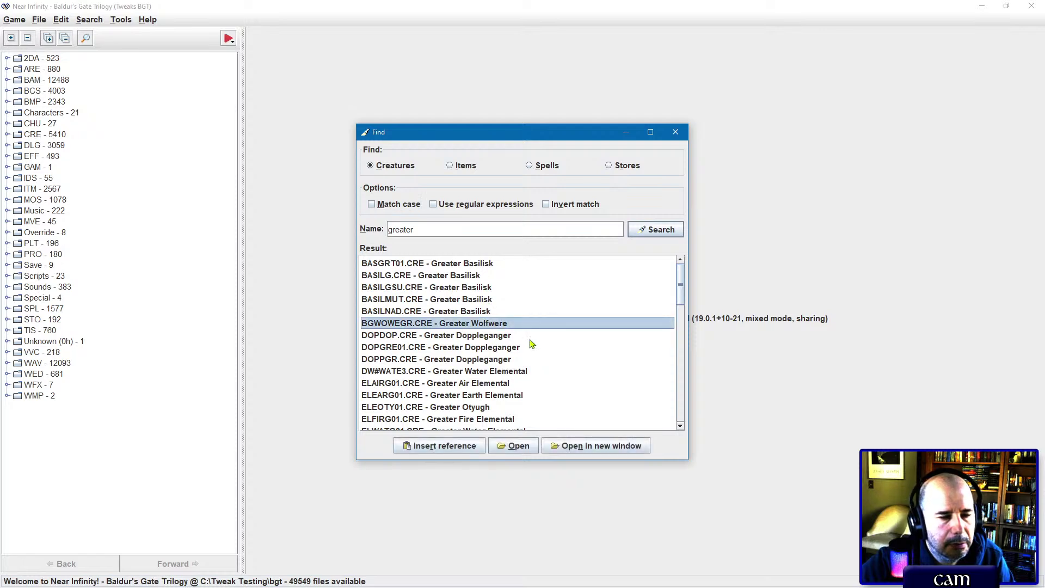
{"action": "double_click", "coordinate": [514, 321]}
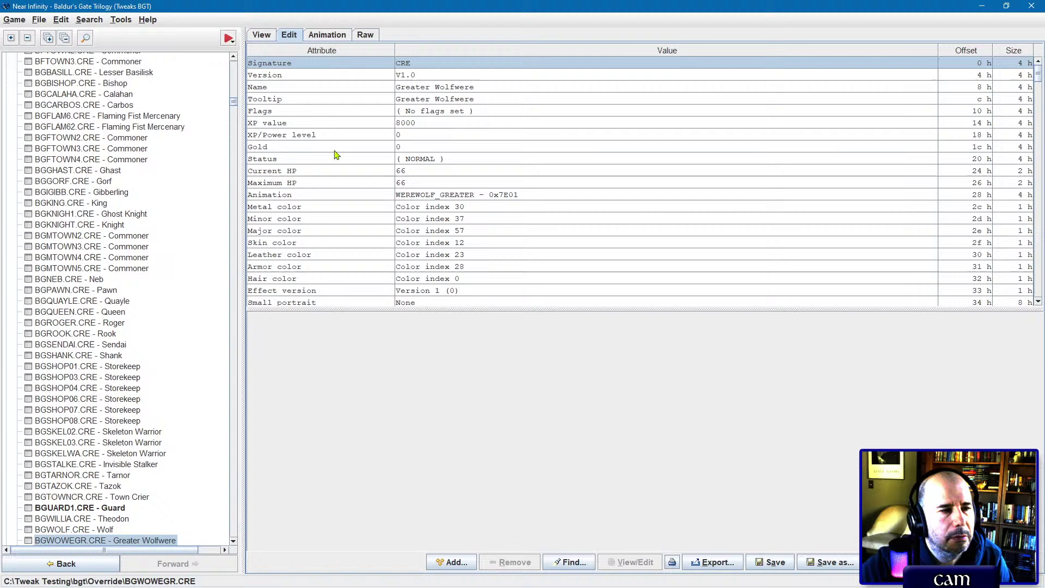
Step: Inspect the Greater Wolfwere's equipped items and examine the attributes and effects of its RINGWOLF.ITM ring
{"action": "left_click", "coordinate": [261, 35]}
{"action": "left_click", "coordinate": [307, 50]}
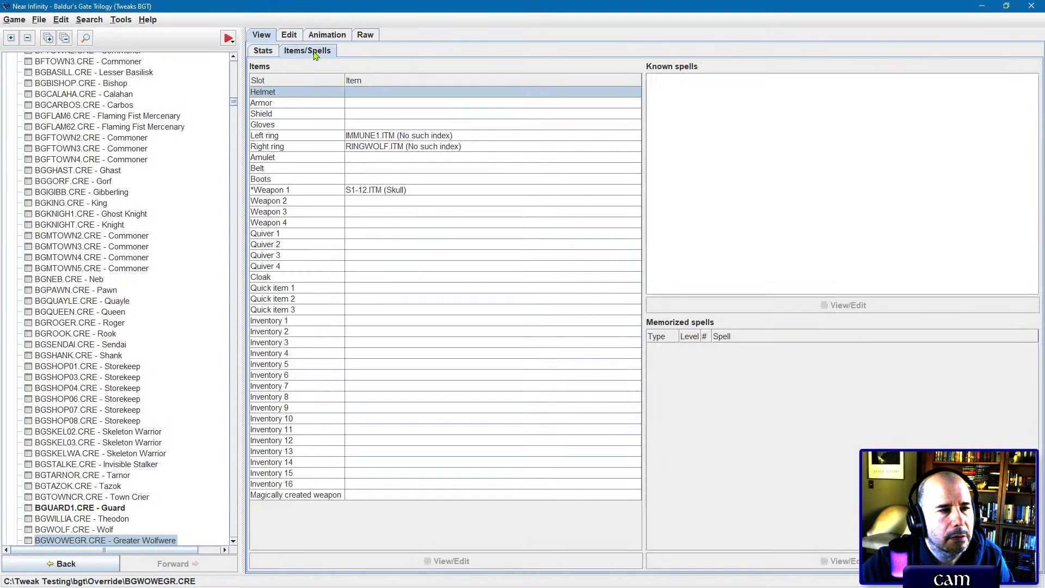
{"action": "double_click", "coordinate": [376, 147]}
{"action": "scroll", "coordinate": [365, 183], "scroll_direction": "down", "scroll_amount": 4}
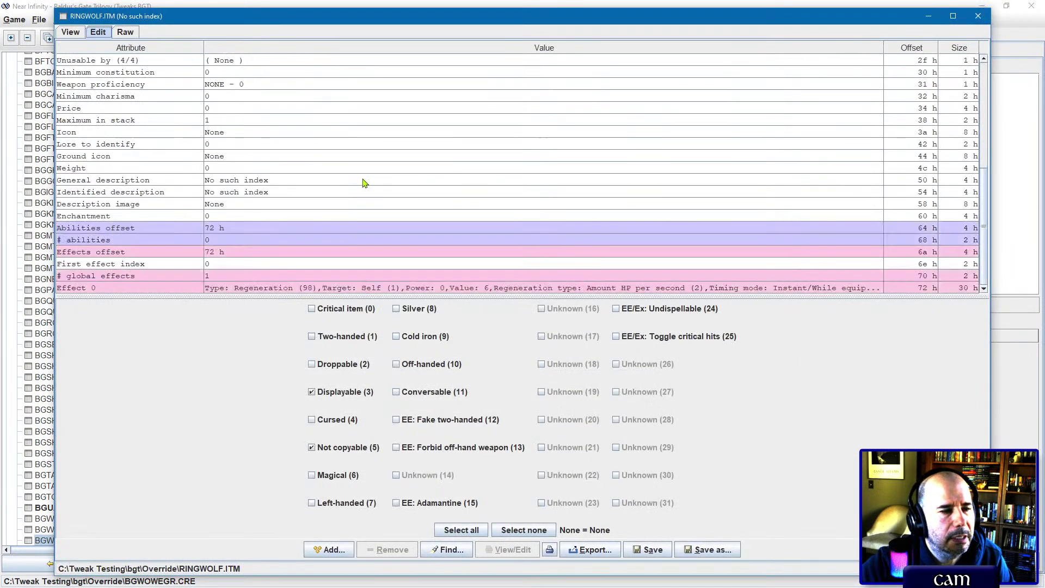
{"action": "left_click", "coordinate": [978, 16]}
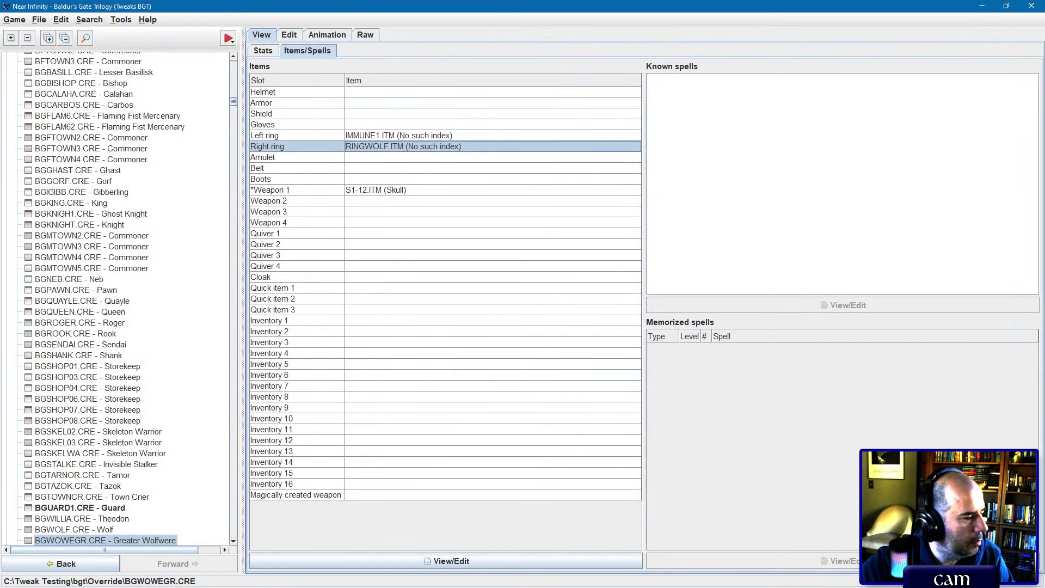
Step: Look through the "greater" creature search results for wolfweres and open WOLFGR01.CRE, the Greater Wolfwere
{"action": "key", "text": "ctrl+f"}
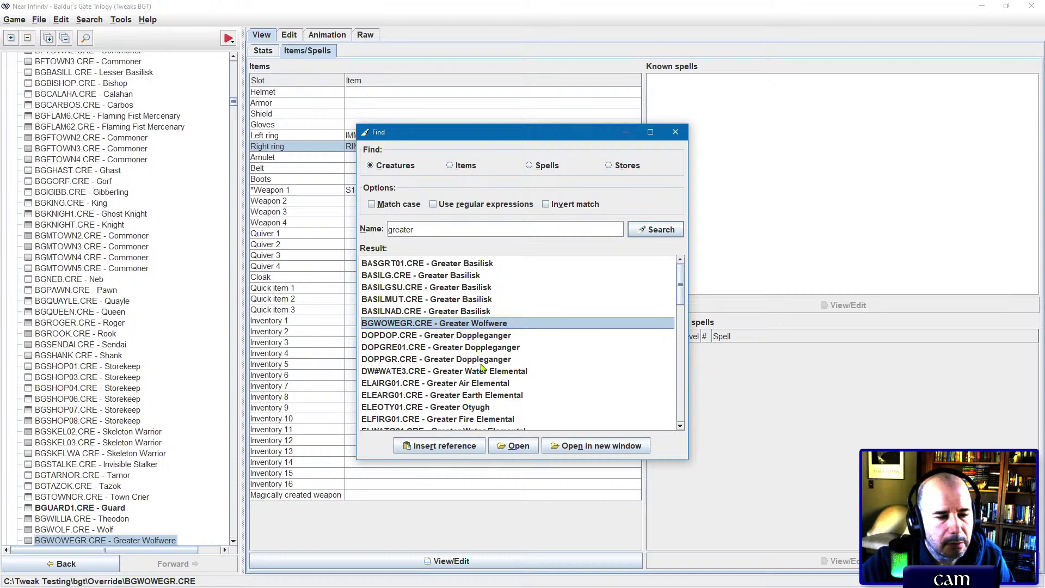
{"action": "left_click", "coordinate": [483, 408]}
{"action": "scroll", "coordinate": [505, 393], "scroll_direction": "down", "scroll_amount": 4}
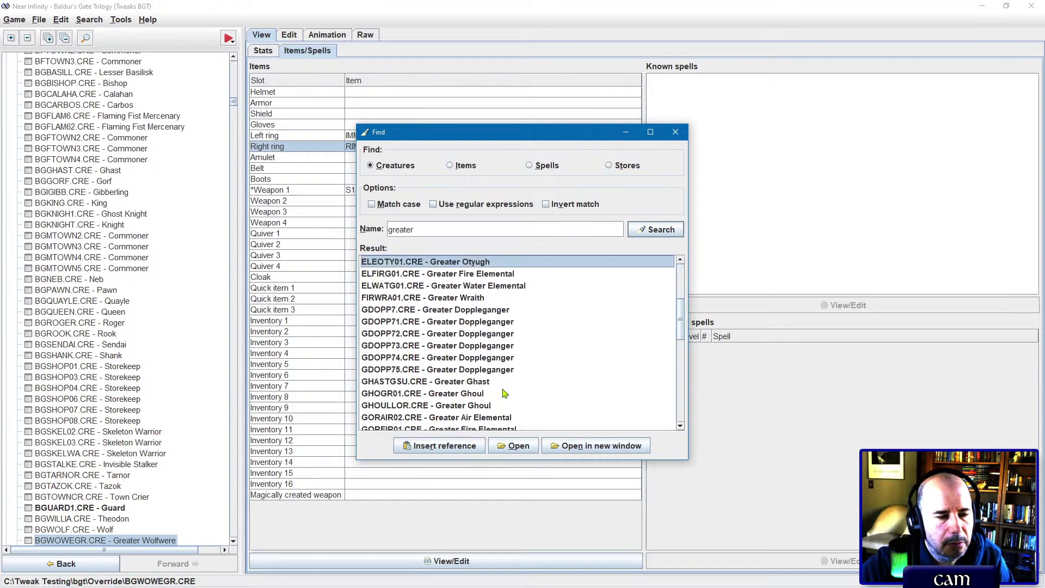
{"action": "scroll", "coordinate": [505, 393], "scroll_direction": "down", "scroll_amount": 5}
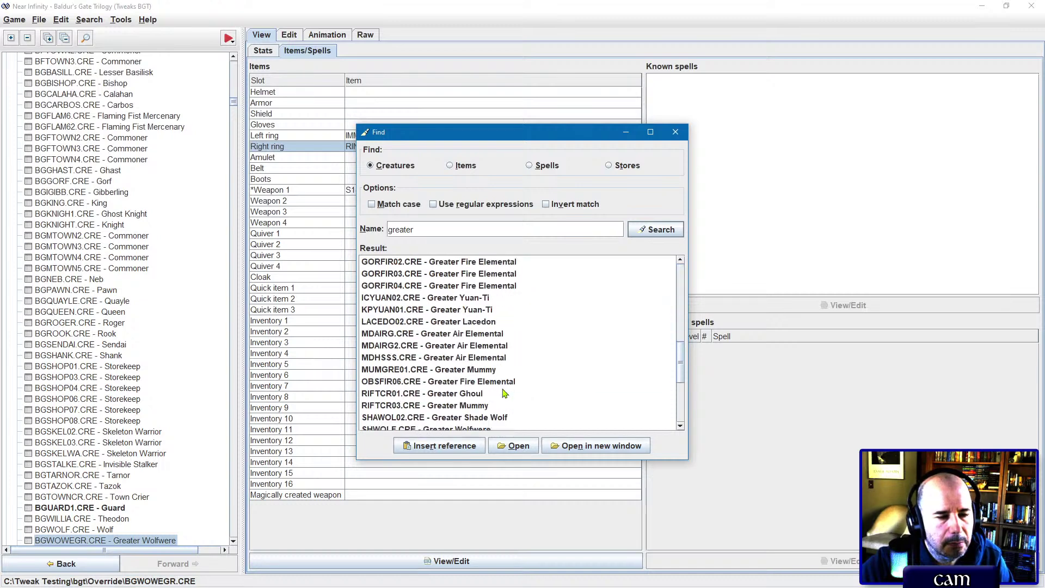
{"action": "scroll", "coordinate": [504, 393], "scroll_direction": "down", "scroll_amount": 2}
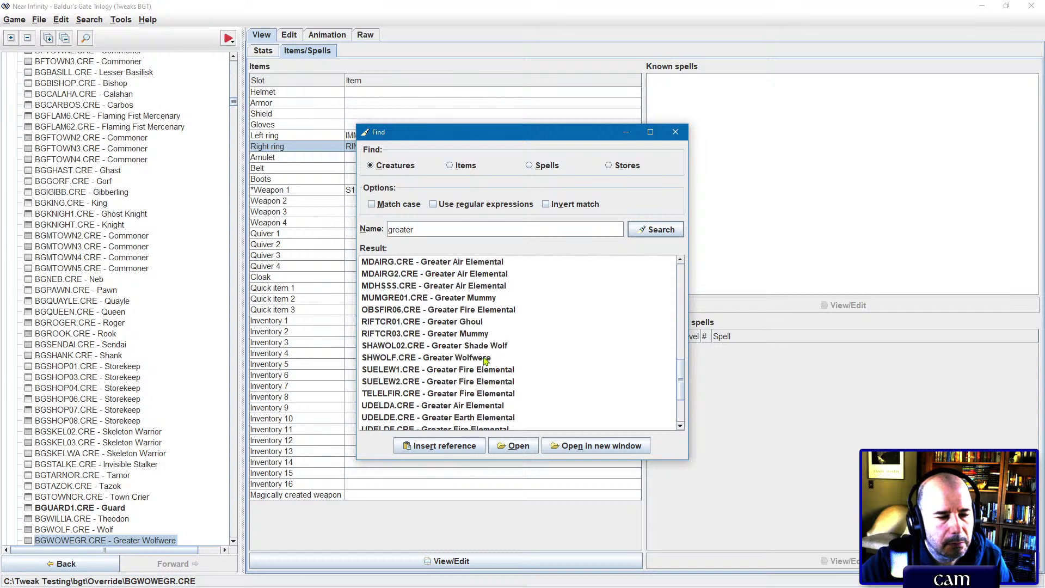
{"action": "left_click", "coordinate": [486, 359]}
{"action": "scroll", "coordinate": [495, 384], "scroll_direction": "down", "scroll_amount": 2}
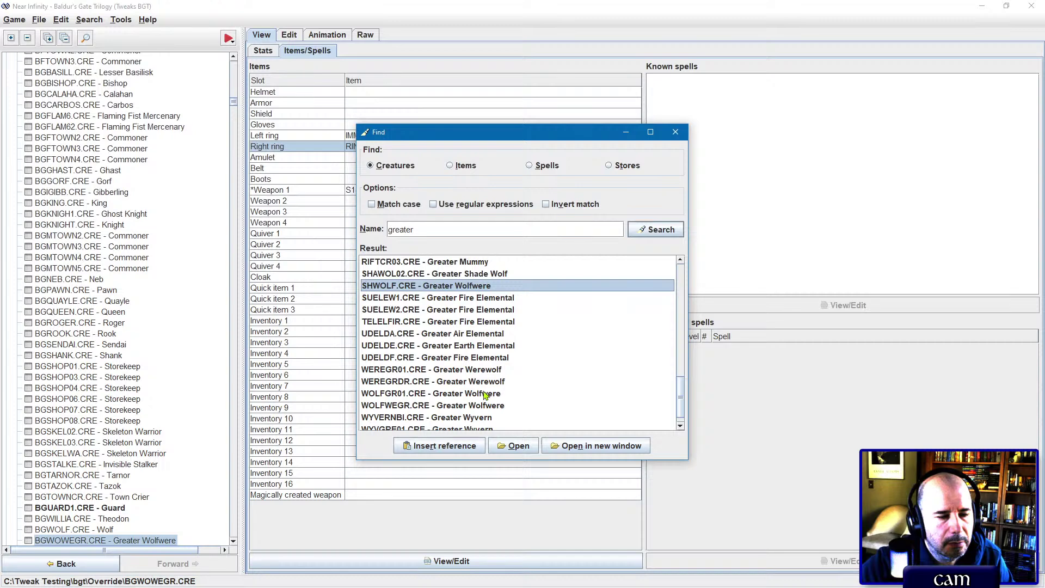
{"action": "double_click", "coordinate": [486, 394]}
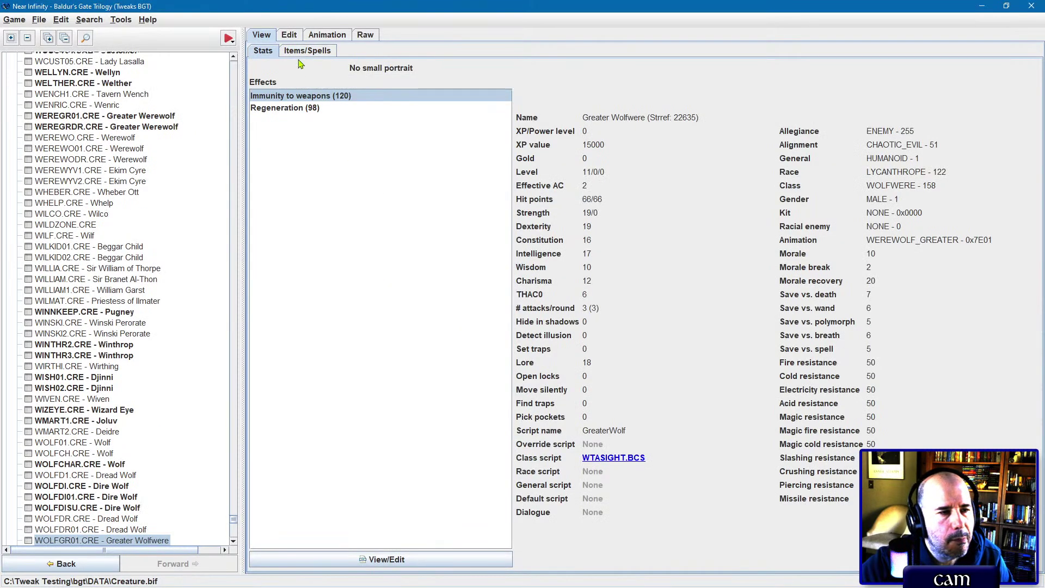
Step: Examine Effect 0 of the RINGWOLF.ITM ring equipped by the WOLFGR01.CRE Greater Wolfwere
{"action": "left_click", "coordinate": [308, 51]}
{"action": "double_click", "coordinate": [388, 137]}
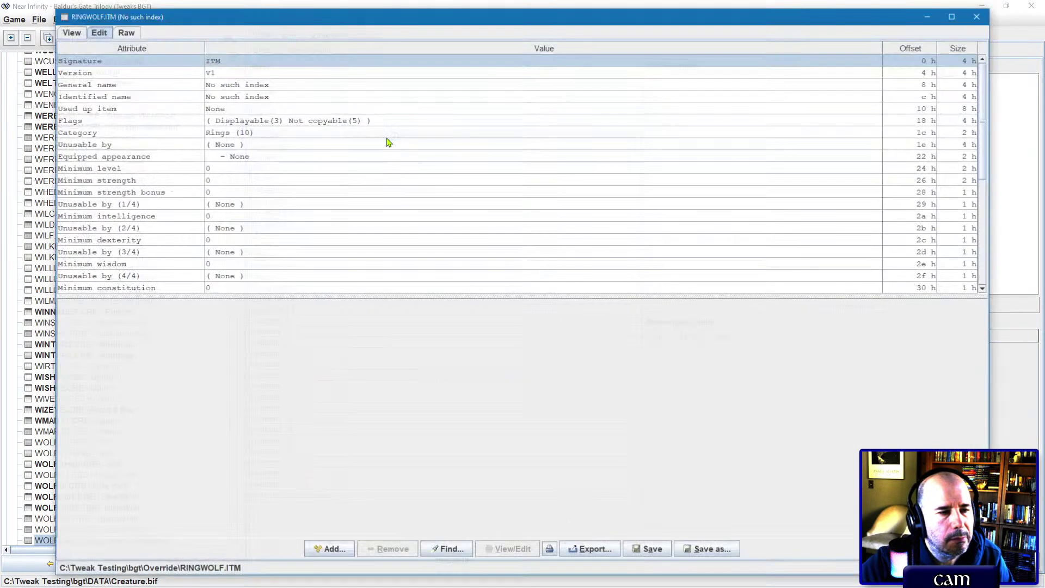
{"action": "scroll", "coordinate": [321, 218], "scroll_direction": "down", "scroll_amount": 5}
{"action": "scroll", "coordinate": [310, 256], "scroll_direction": "down", "scroll_amount": 3}
{"action": "left_click", "coordinate": [305, 286]}
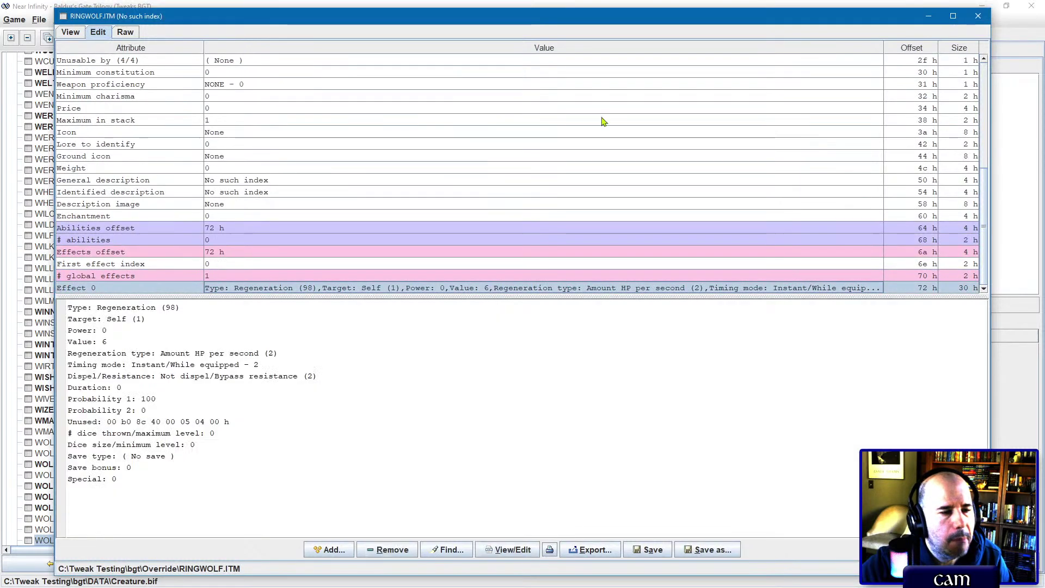
{"action": "left_click", "coordinate": [978, 16]}
Step: Examine Item ability 0 of the creature's equipped WOLFGRW.ITM weapon
{"action": "double_click", "coordinate": [411, 189]}
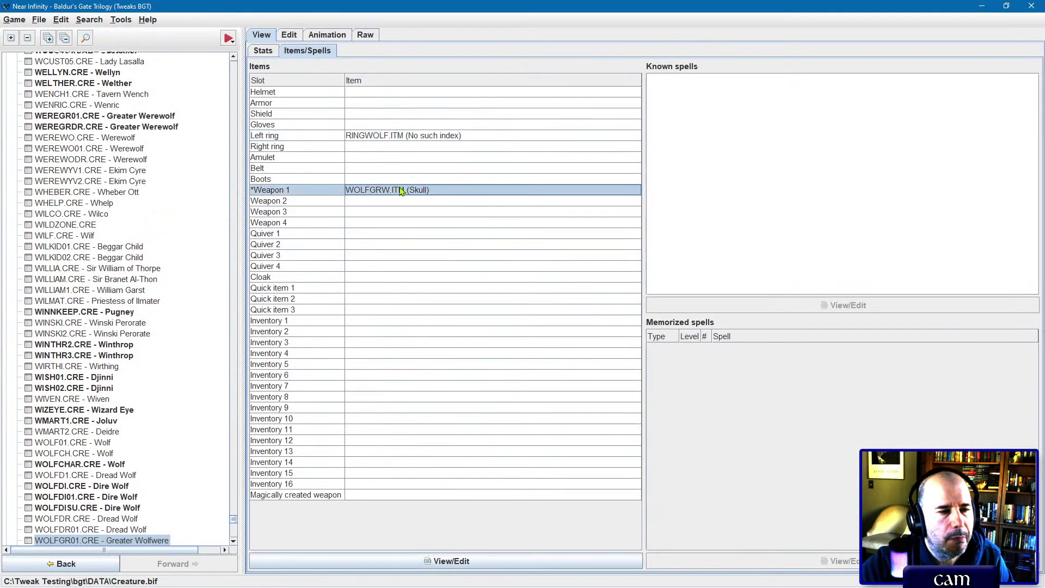
{"action": "left_click", "coordinate": [366, 289]}
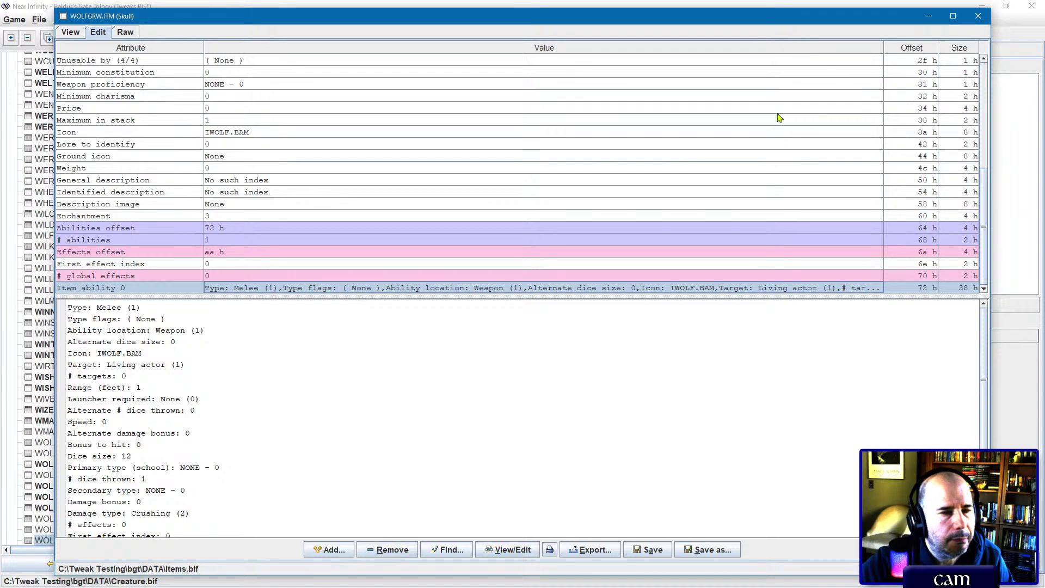
{"action": "left_click", "coordinate": [978, 16]}
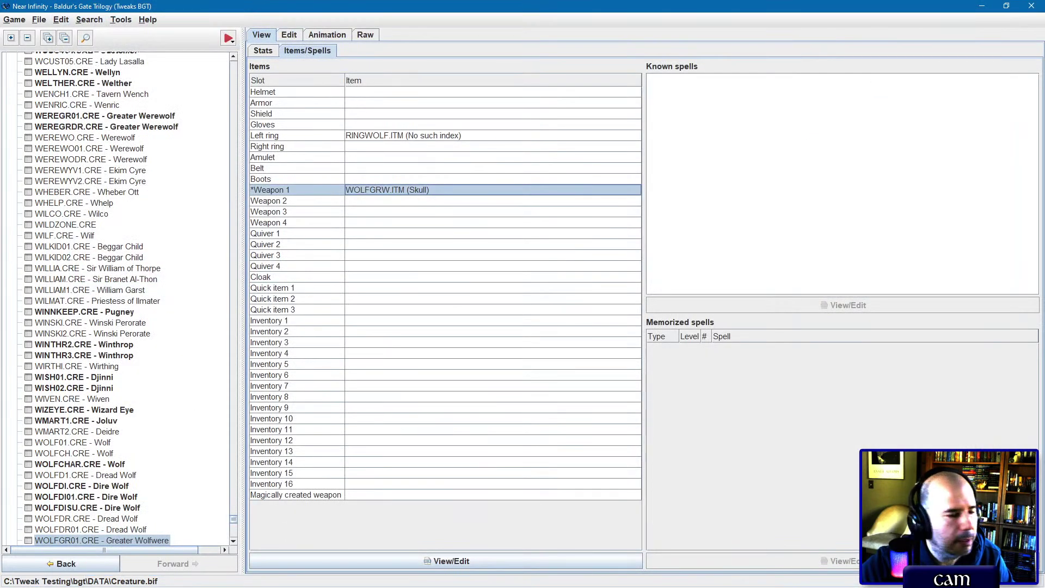
Step: Search the creatures for "karoug" and open KAROUG.CRE
{"action": "key", "text": "ctrl+f"}
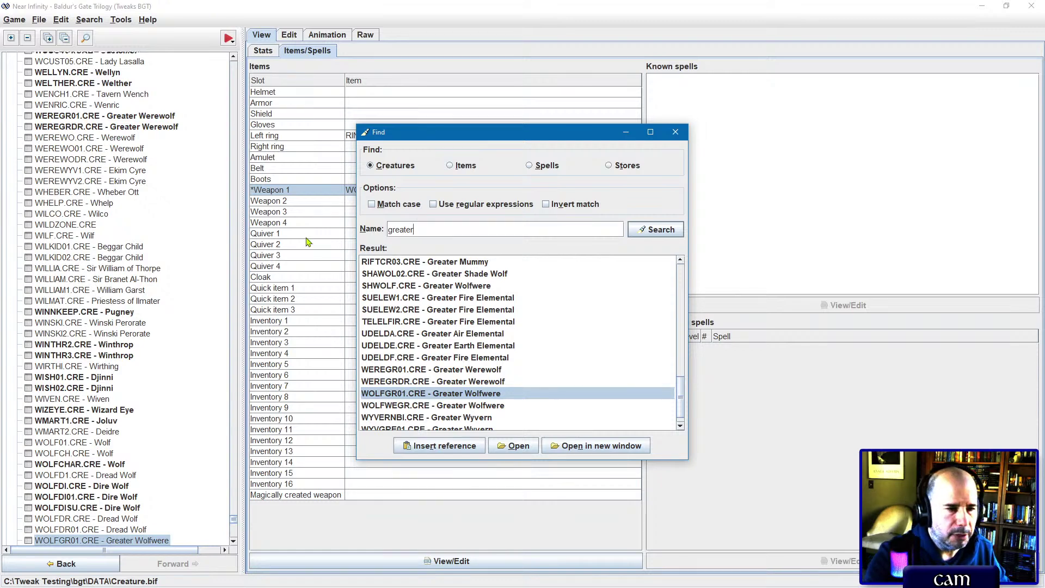
{"action": "key", "text": "ctrl+a"}
{"action": "type", "text": "ka"}
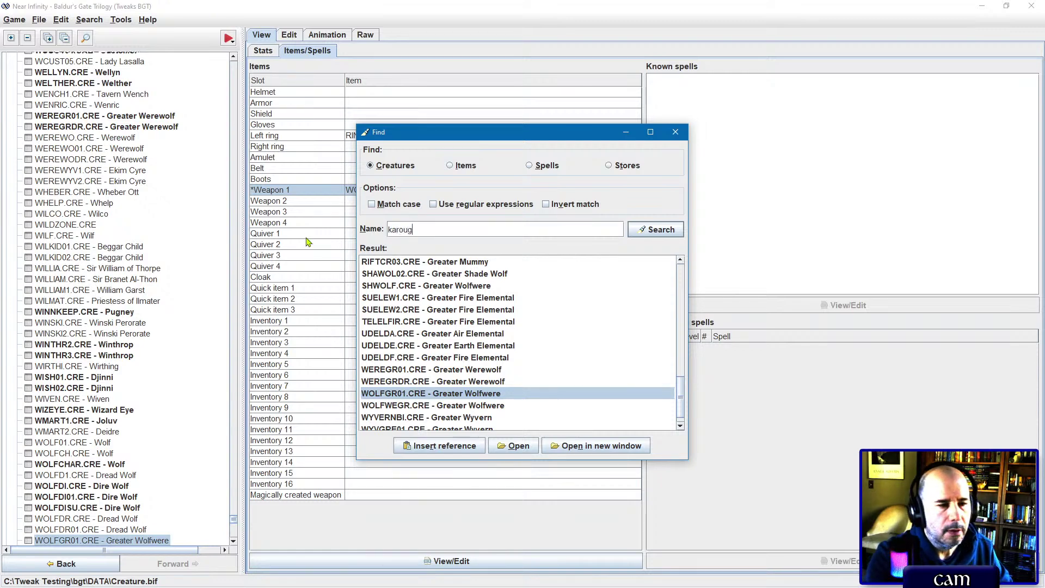
{"action": "key", "text": "Return"}
{"action": "double_click", "coordinate": [401, 264]}
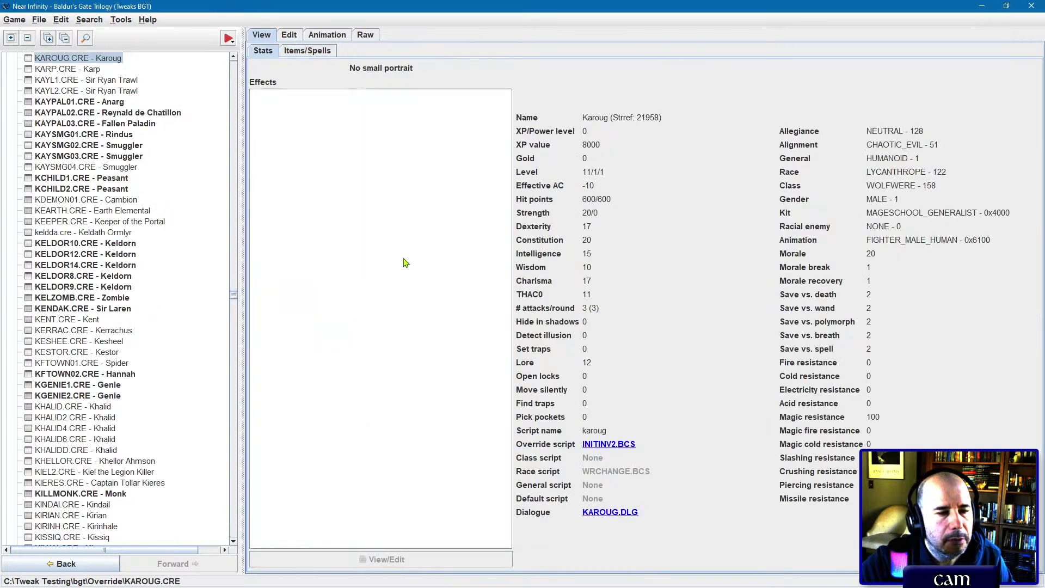
Step: Open Karoug's dialogue KAROUG.DLG and examine the Action 4 script for the spell it forces
{"action": "left_click", "coordinate": [624, 515]}
{"action": "scroll", "coordinate": [379, 233], "scroll_direction": "down", "scroll_amount": 10}
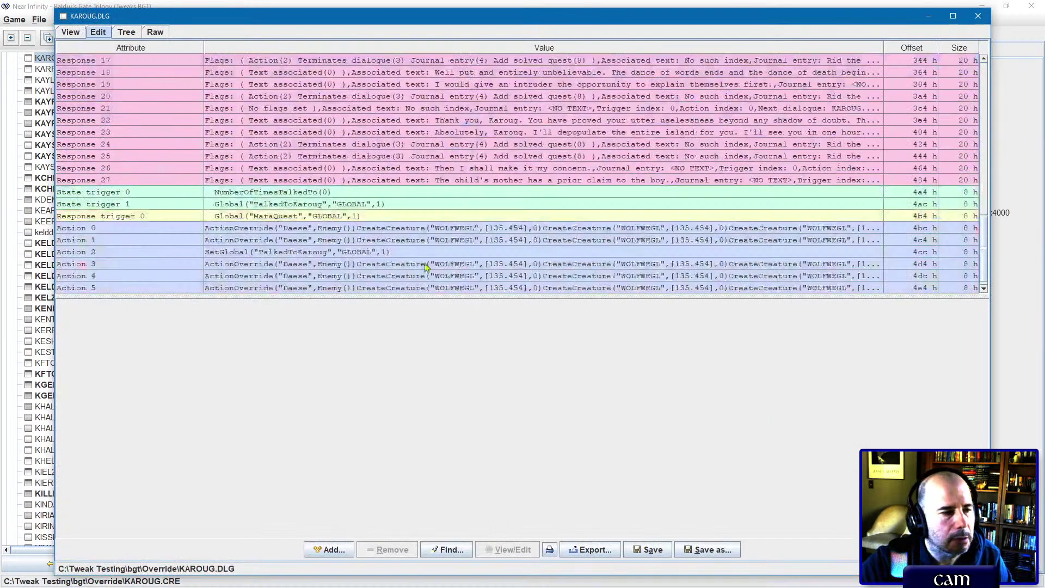
{"action": "left_click", "coordinate": [369, 266]}
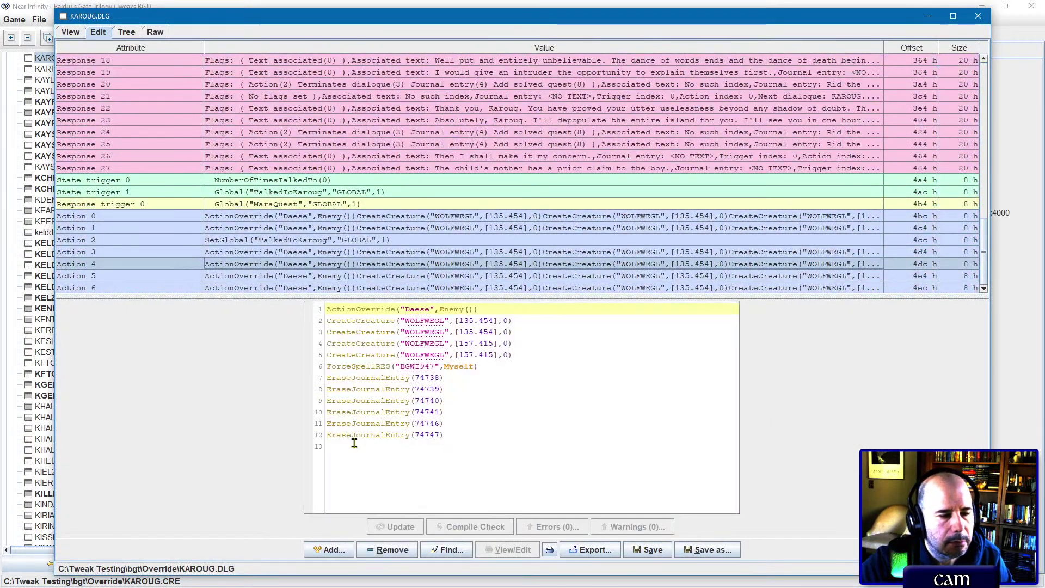
{"action": "double_click", "coordinate": [412, 366]}
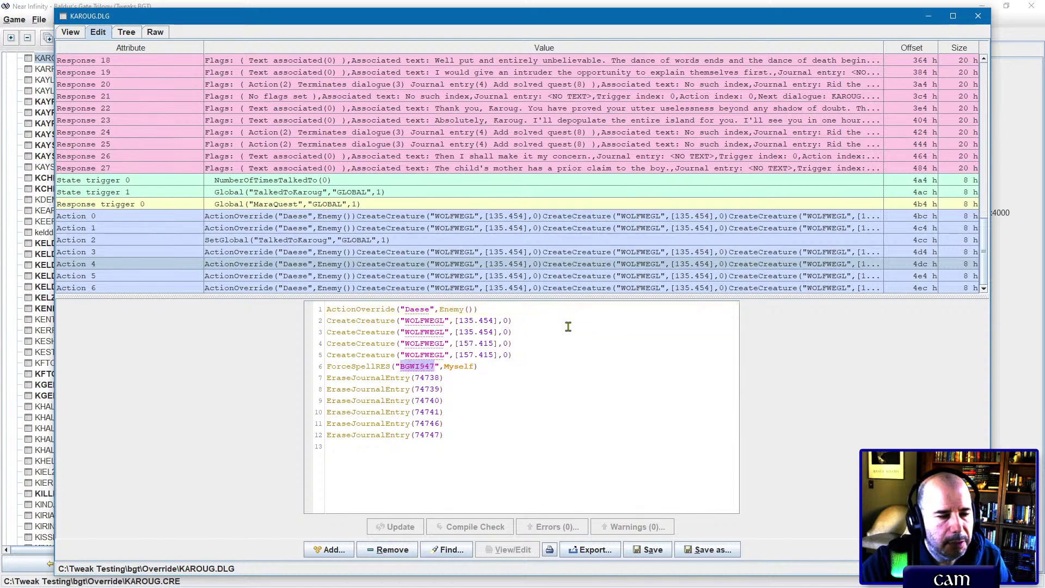
{"action": "left_click", "coordinate": [978, 16]}
Step: Leave the creature list and open the spell bgwi947.spl from the SPL resources
{"action": "left_click", "coordinate": [91, 126]}
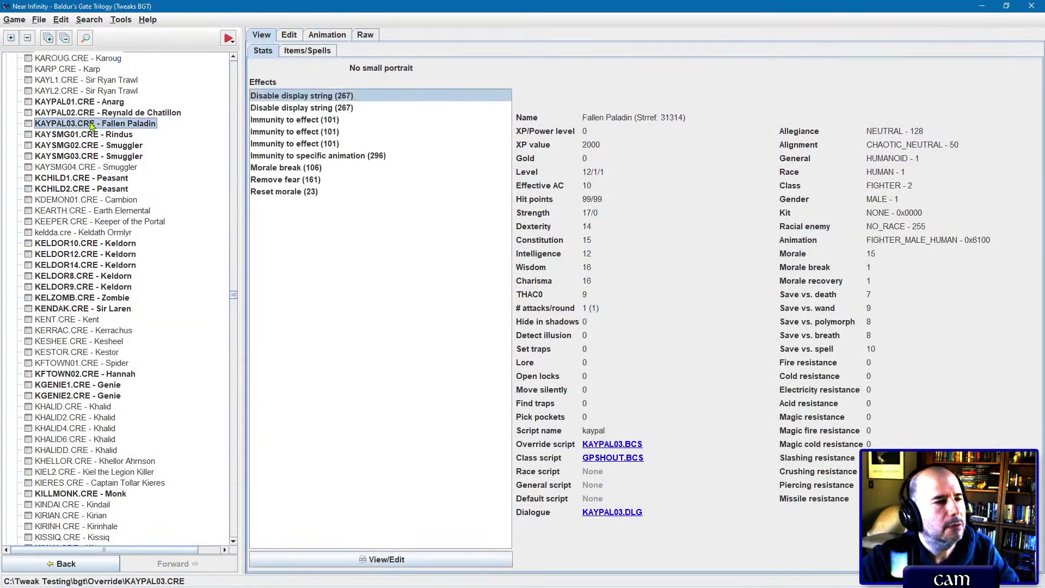
{"action": "key", "text": "Left"}
{"action": "key", "text": "Left"}
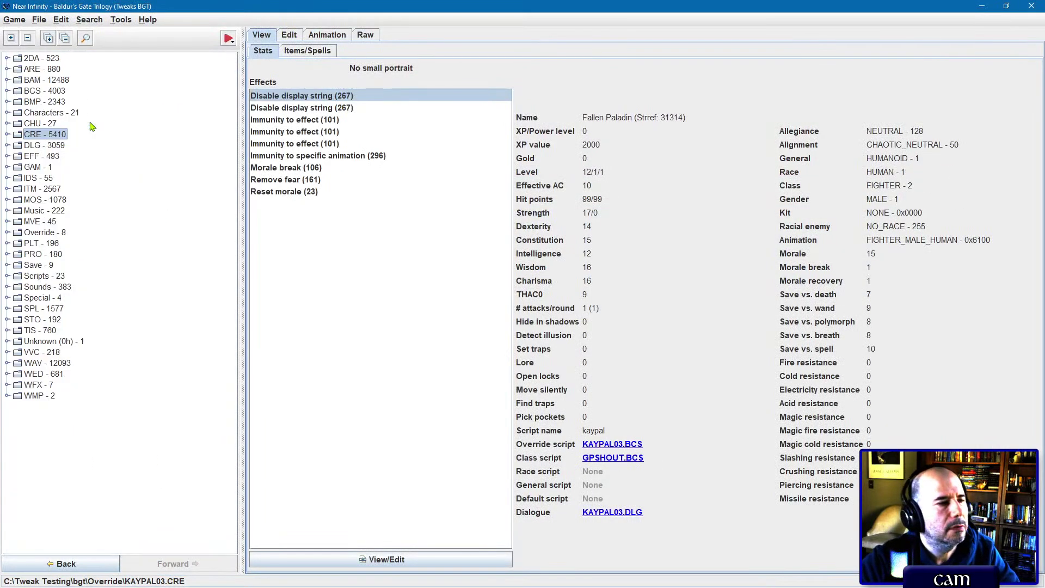
{"action": "left_click", "coordinate": [46, 309]}
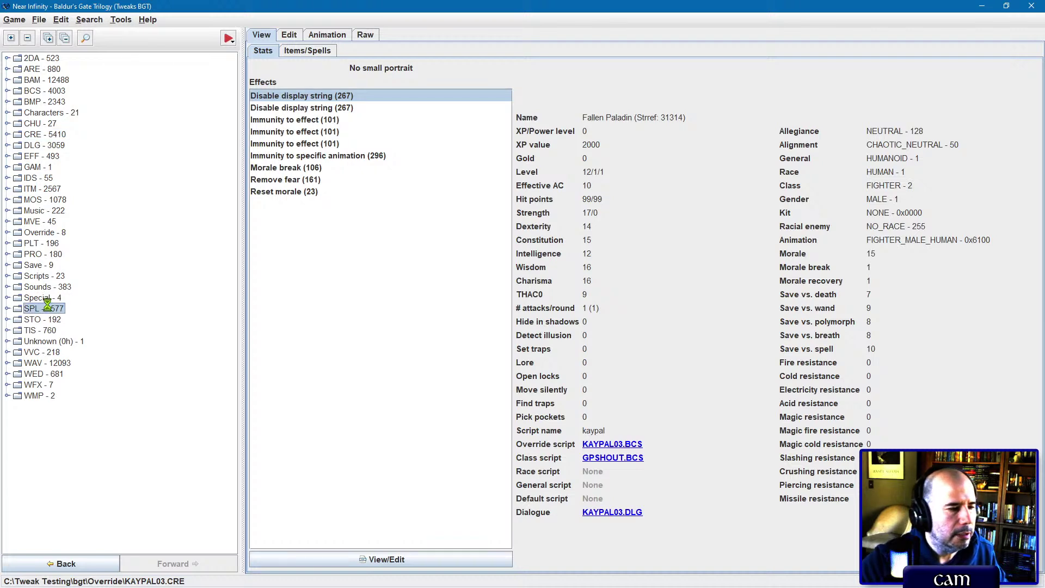
{"action": "left_click", "coordinate": [49, 308]}
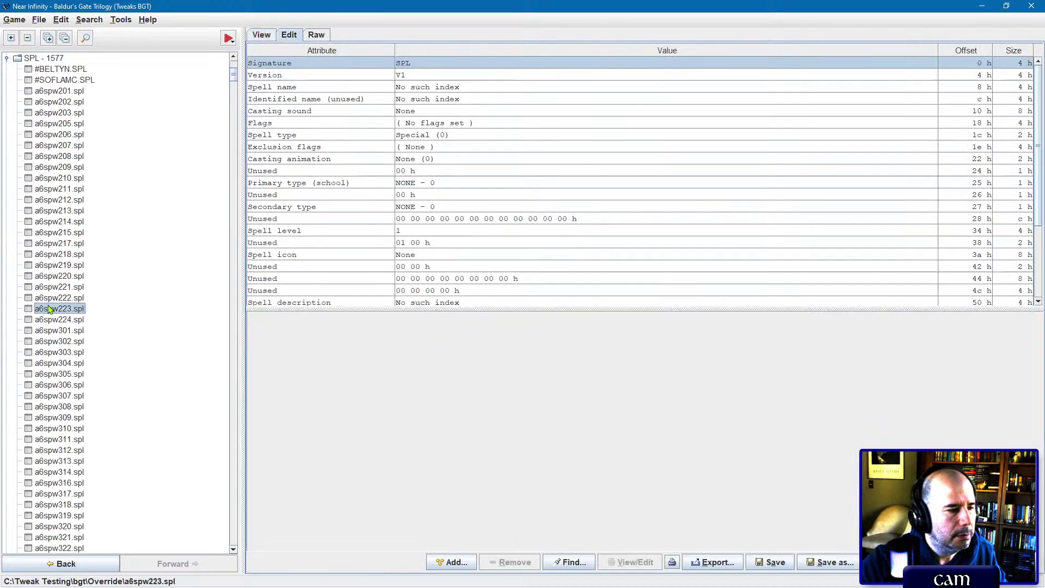
{"action": "key", "text": "Down"}
{"action": "key", "text": "Down"}
{"action": "key", "text": "Down"}
{"action": "key", "text": "Down"}
{"action": "key", "text": "Down"}
{"action": "key", "text": "Down"}
{"action": "key", "text": "Down"}
{"action": "key", "text": "Down"}
{"action": "key", "text": "Down"}
{"action": "key", "text": "Down"}
{"action": "key", "text": "Down"}
{"action": "key", "text": "Down"}
{"action": "key", "text": "Down"}
{"action": "key", "text": "Down"}
{"action": "key", "text": "Down"}
{"action": "key", "text": "Down"}
{"action": "key", "text": "Down"}
{"action": "key", "text": "Down"}
{"action": "key", "text": "Down"}
{"action": "key", "text": "Down"}
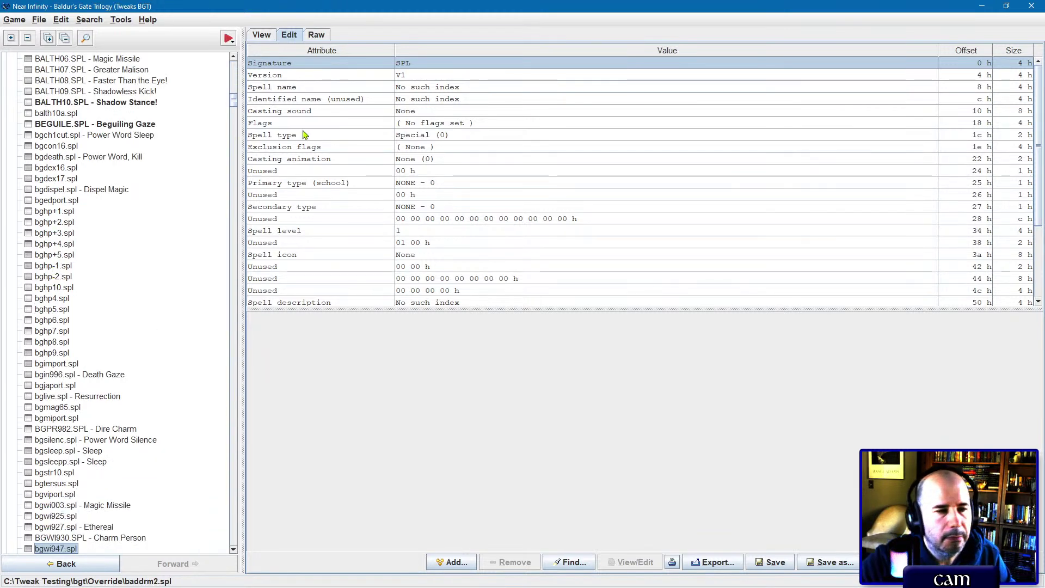
Step: Open Effect 0 (Replace self) of the spell's ability and view its replacement creature, WOLFWEGR.CRE
{"action": "scroll", "coordinate": [488, 166], "scroll_direction": "down", "scroll_amount": 3}
{"action": "double_click", "coordinate": [526, 303]}
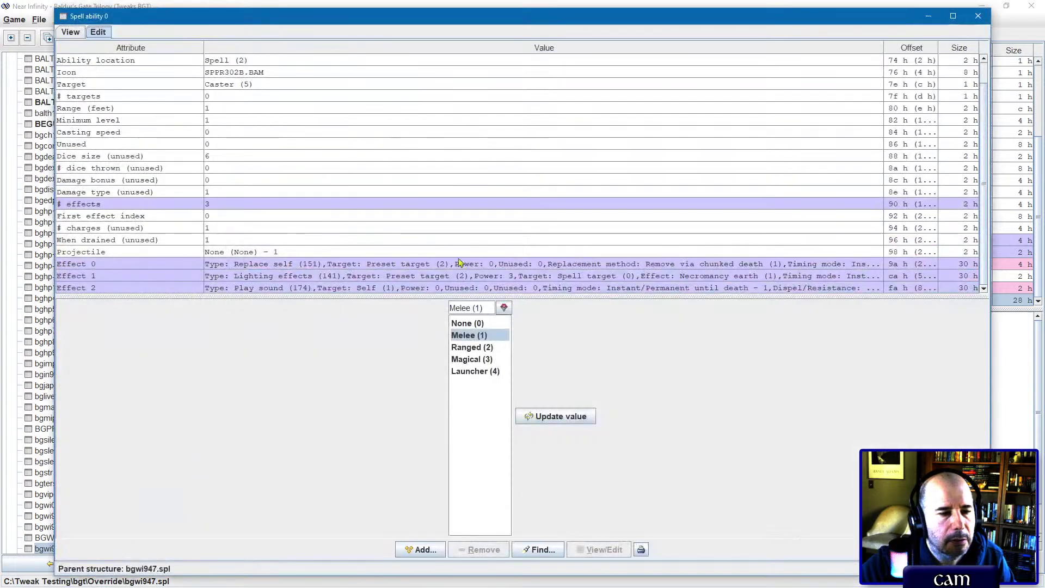
{"action": "left_click", "coordinate": [347, 266]}
{"action": "double_click", "coordinate": [347, 267]}
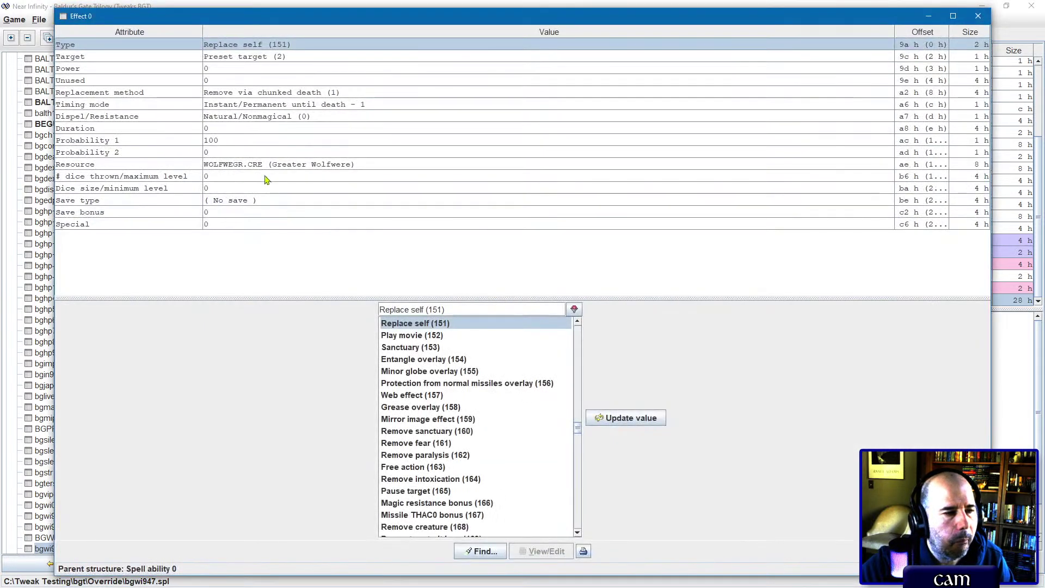
{"action": "left_click", "coordinate": [264, 165]}
{"action": "left_click", "coordinate": [647, 410]}
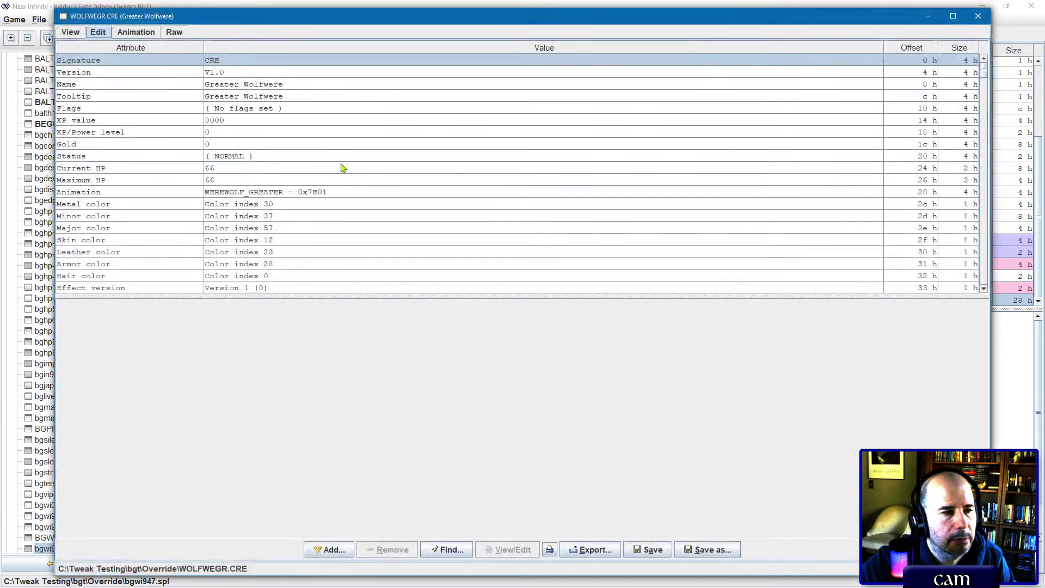
Step: Review the stats and equipped items of WOLFWEGR.CRE and examine Effect 0 of its RINGWOLF.ITM ring
{"action": "left_click", "coordinate": [77, 33]}
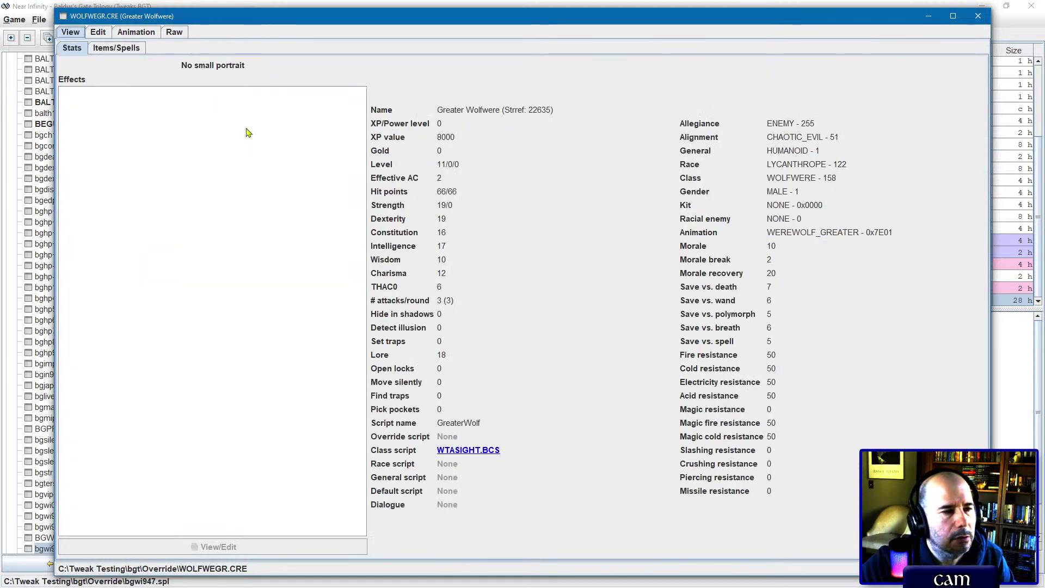
{"action": "left_click", "coordinate": [134, 50]}
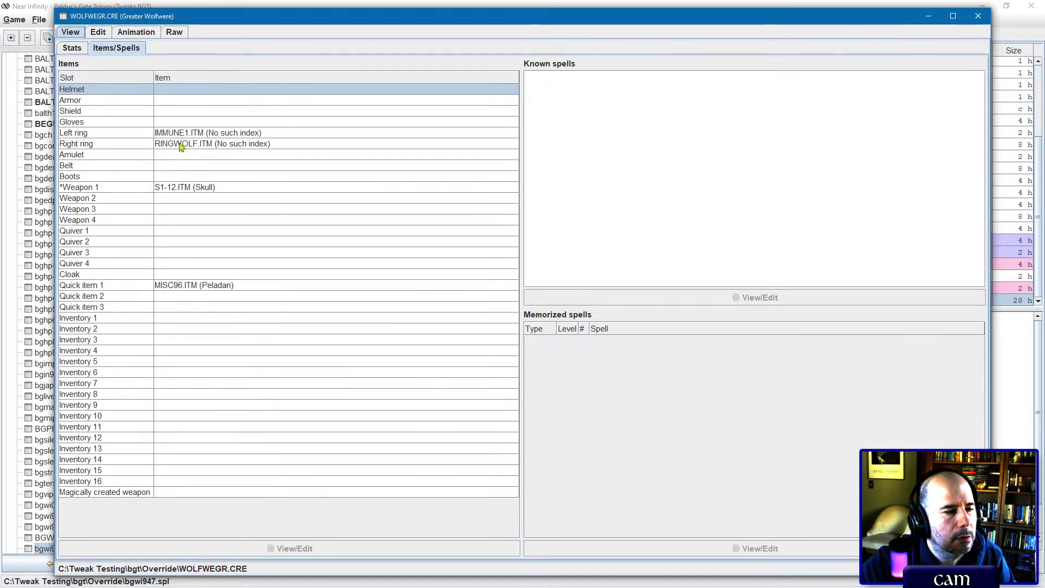
{"action": "double_click", "coordinate": [181, 144]}
{"action": "scroll", "coordinate": [338, 183], "scroll_direction": "down", "scroll_amount": 5}
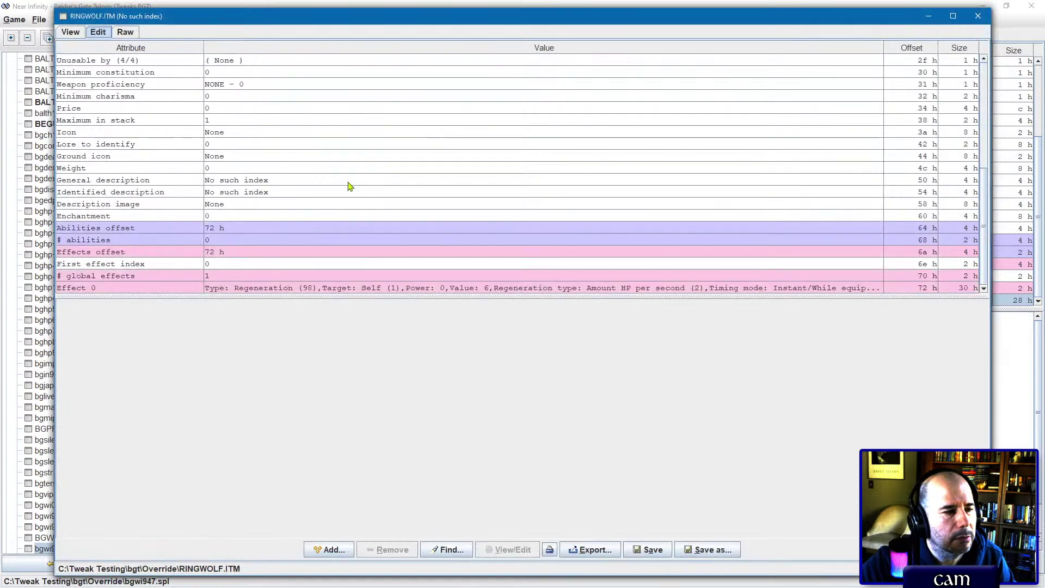
{"action": "left_click", "coordinate": [322, 288]}
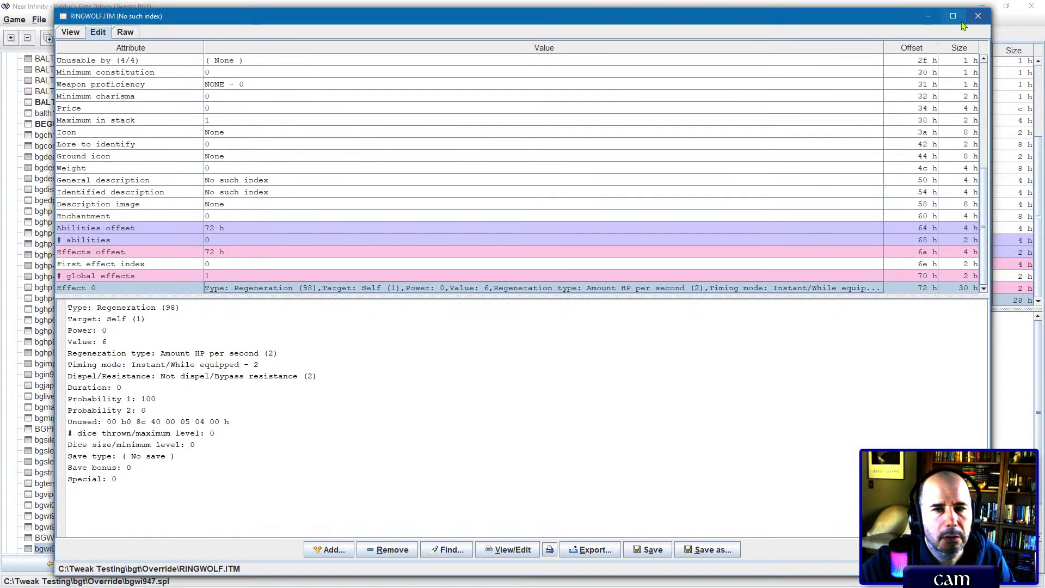
{"action": "left_click", "coordinate": [978, 18]}
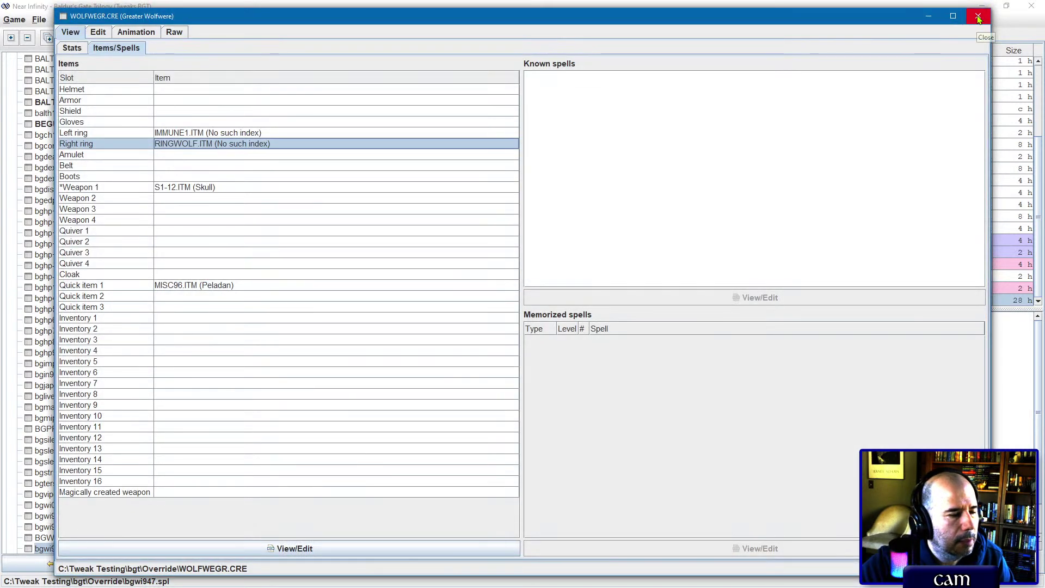
{"action": "left_click", "coordinate": [978, 18]}
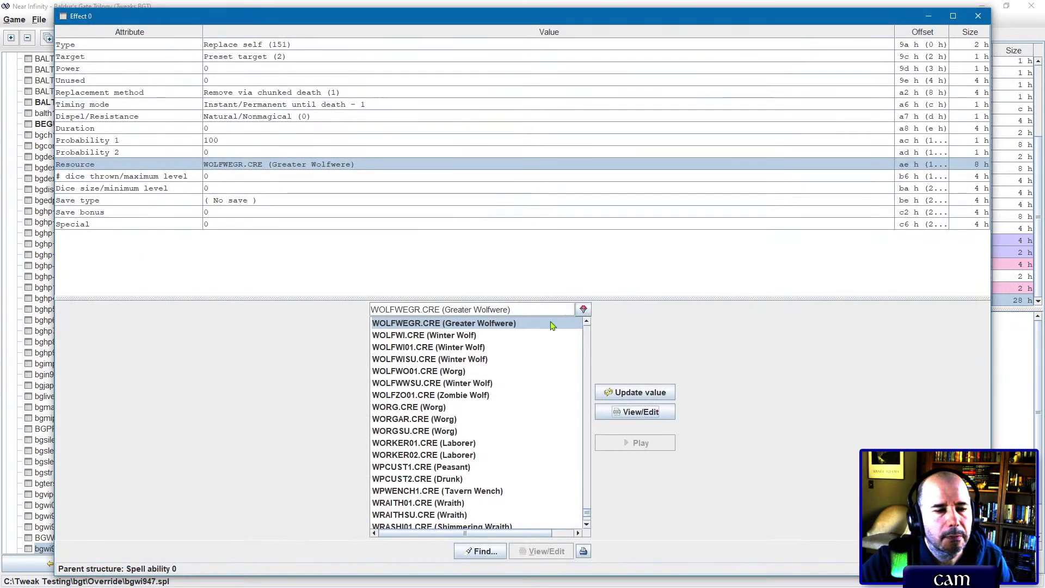
Step: Inspect the Greater Wolfwere creature WOLFWEGR.CRE, its stats and its two ring items, and close the creature and effect windows
{"action": "left_click", "coordinate": [631, 411]}
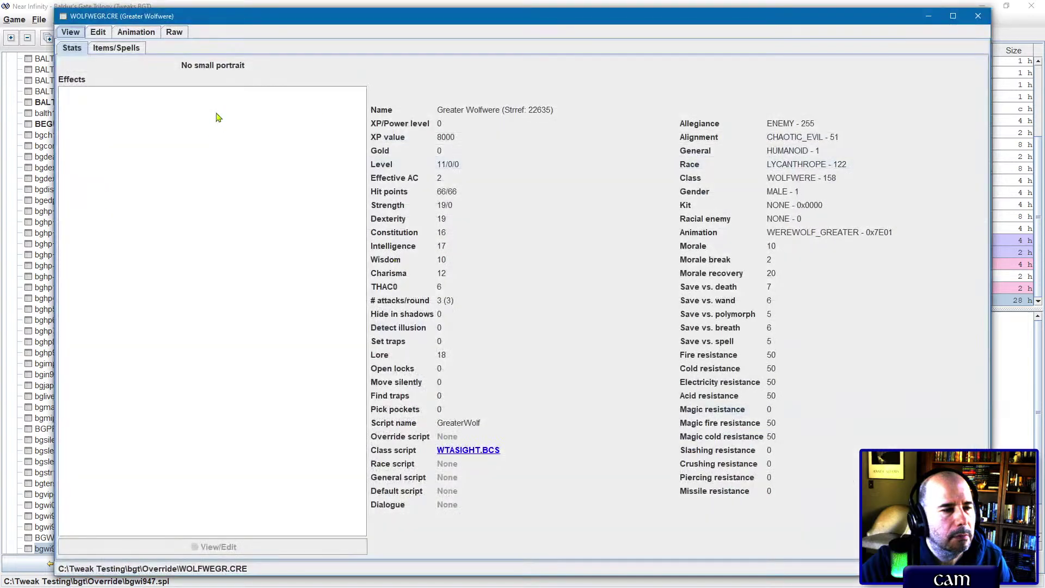
{"action": "left_click", "coordinate": [100, 49]}
{"action": "left_click", "coordinate": [199, 133]}
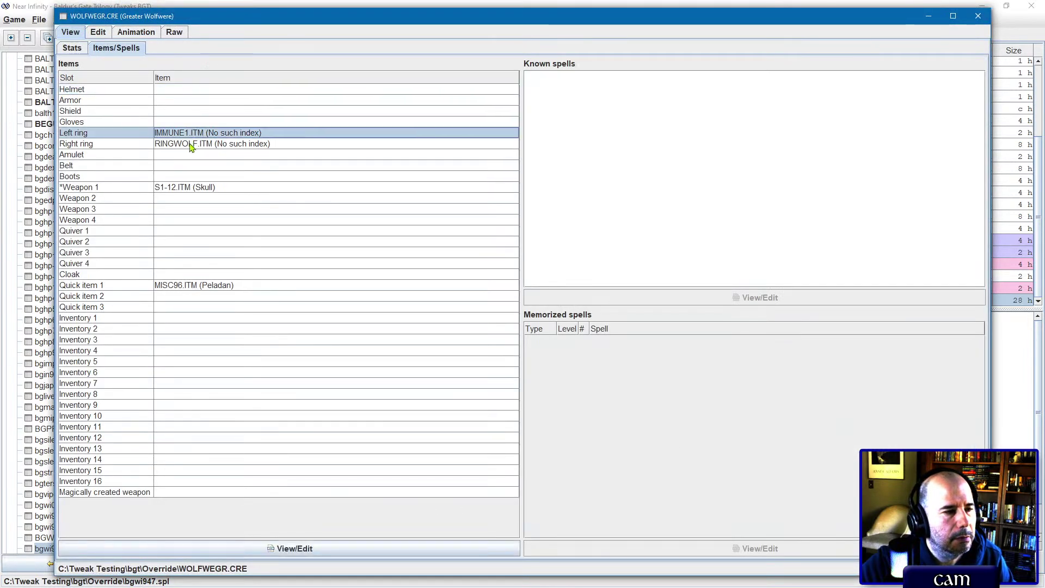
{"action": "left_click", "coordinate": [191, 145]}
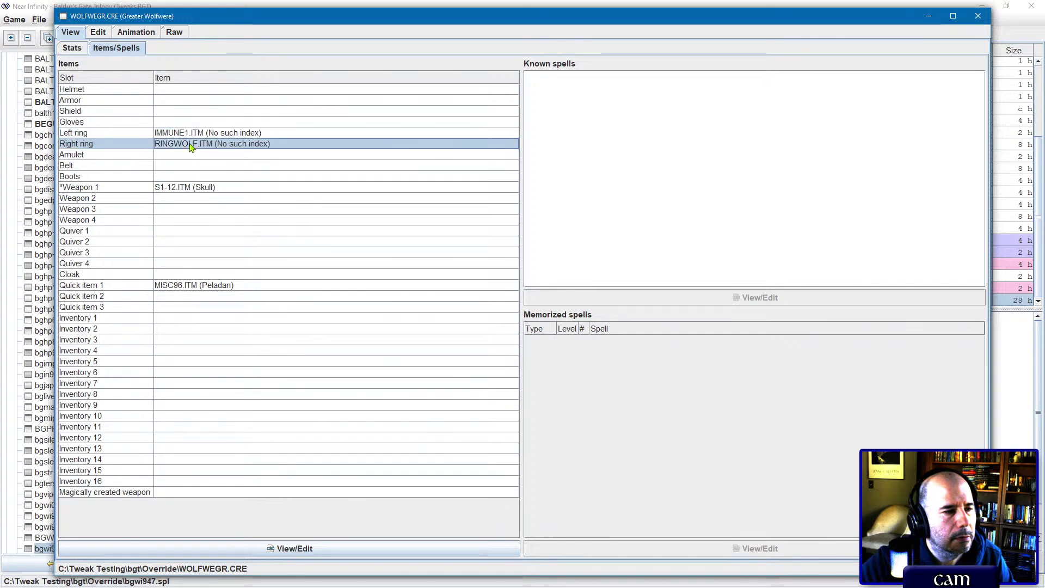
{"action": "left_click", "coordinate": [978, 18]}
{"action": "left_click", "coordinate": [978, 17]}
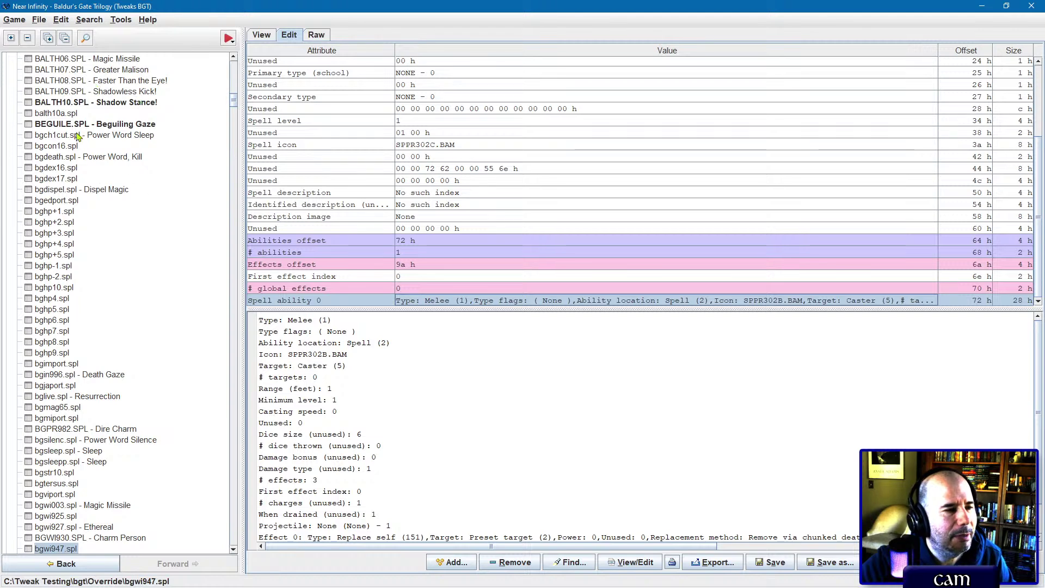
Step: Load the bookmarked game Tweaks BG2EE 2.6
{"action": "left_click", "coordinate": [14, 19]}
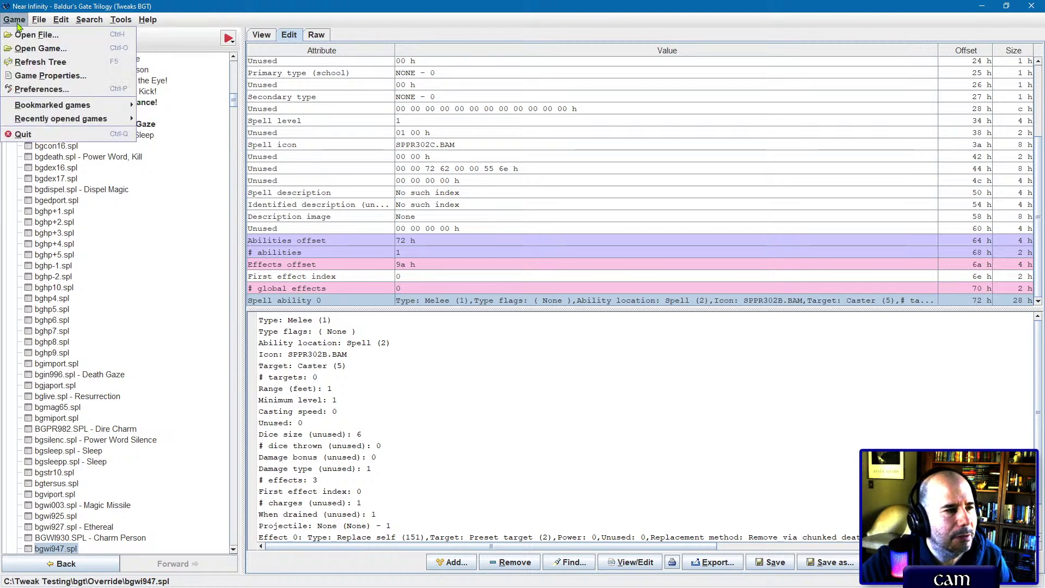
{"action": "mouse_move", "coordinate": [27, 105]}
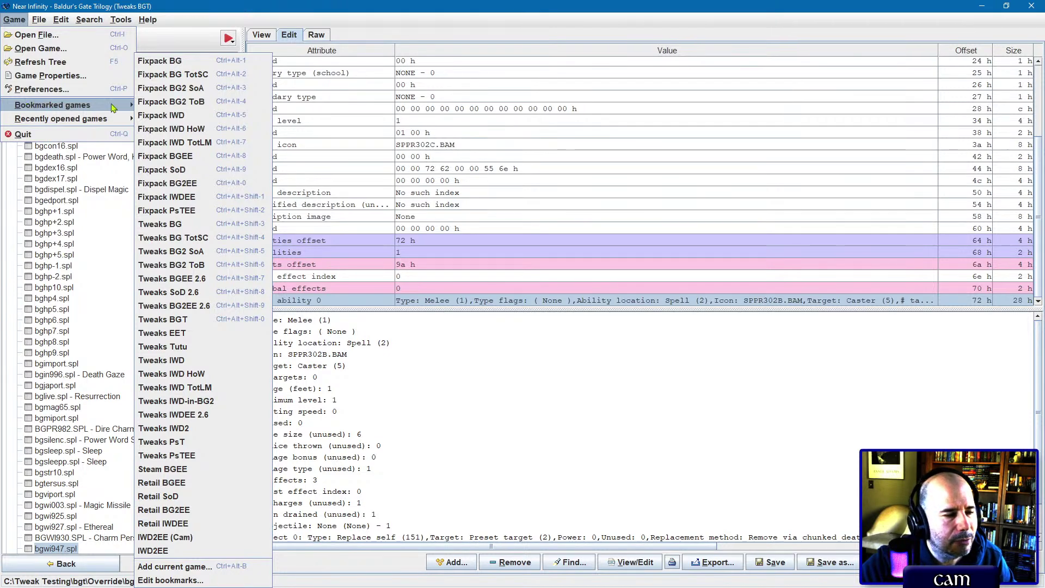
{"action": "left_click", "coordinate": [181, 308]}
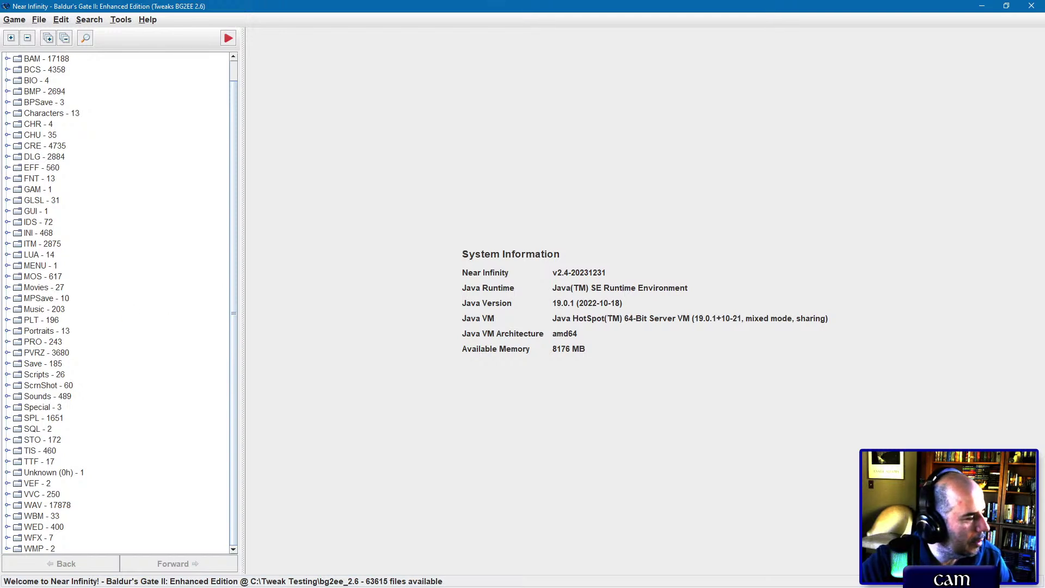
Step: In File Explorer, move g3clunar.itm and g3clunar.eff from the override folder of Tweak Testing\bg2ee_2.6 to the itm folder of g3cip
{"action": "key", "text": "alt+Tab"}
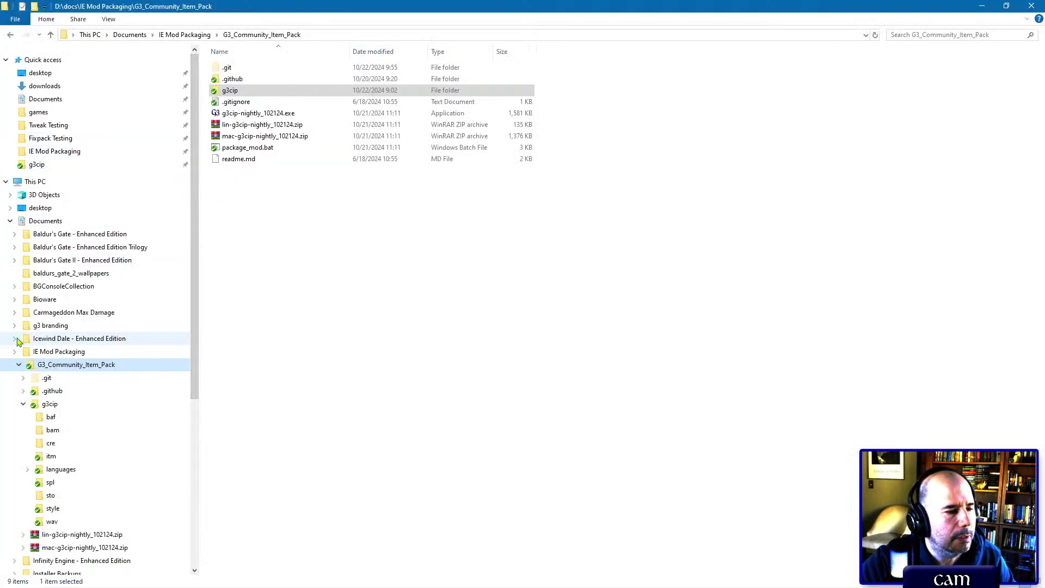
{"action": "left_click", "coordinate": [40, 128]}
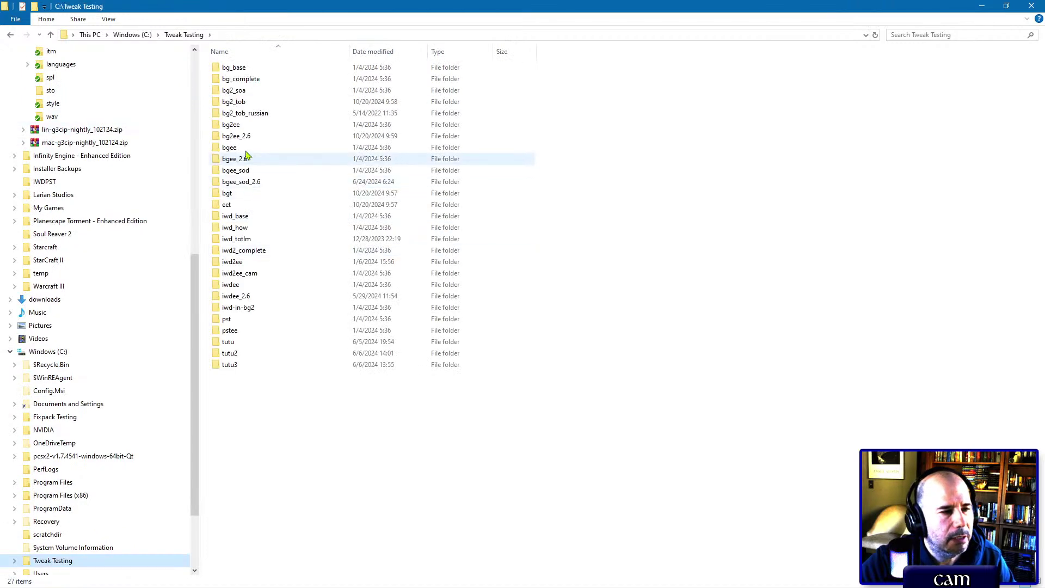
{"action": "double_click", "coordinate": [244, 137]}
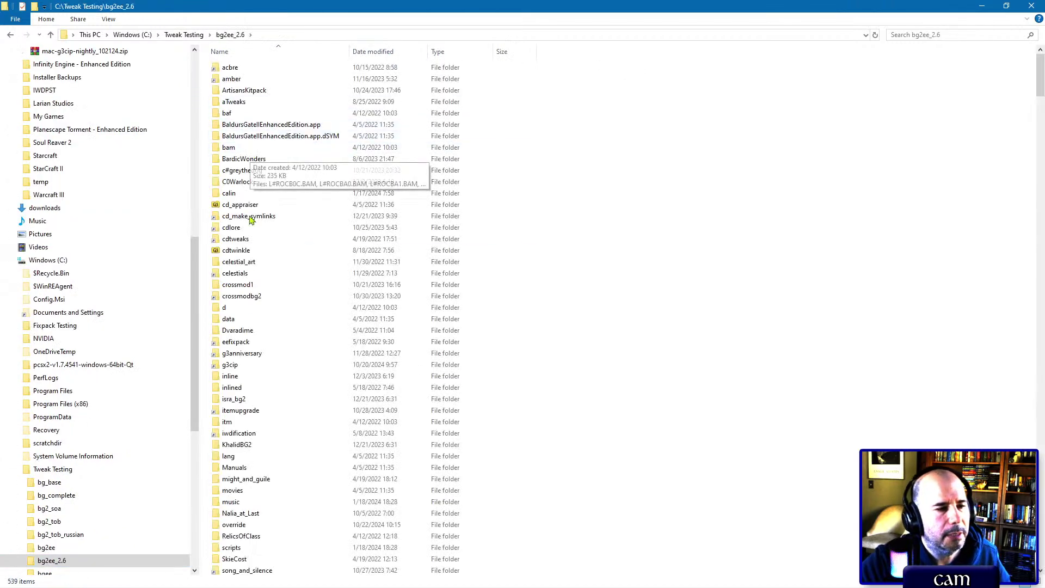
{"action": "scroll", "coordinate": [248, 283], "scroll_direction": "down", "scroll_amount": 2}
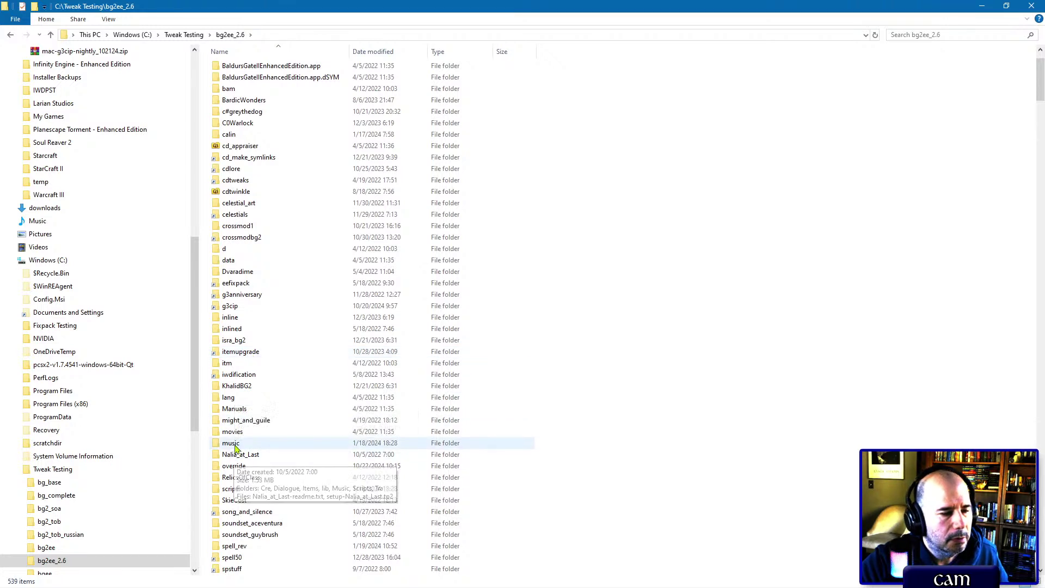
{"action": "double_click", "coordinate": [234, 466]}
{"action": "left_click", "coordinate": [246, 68]}
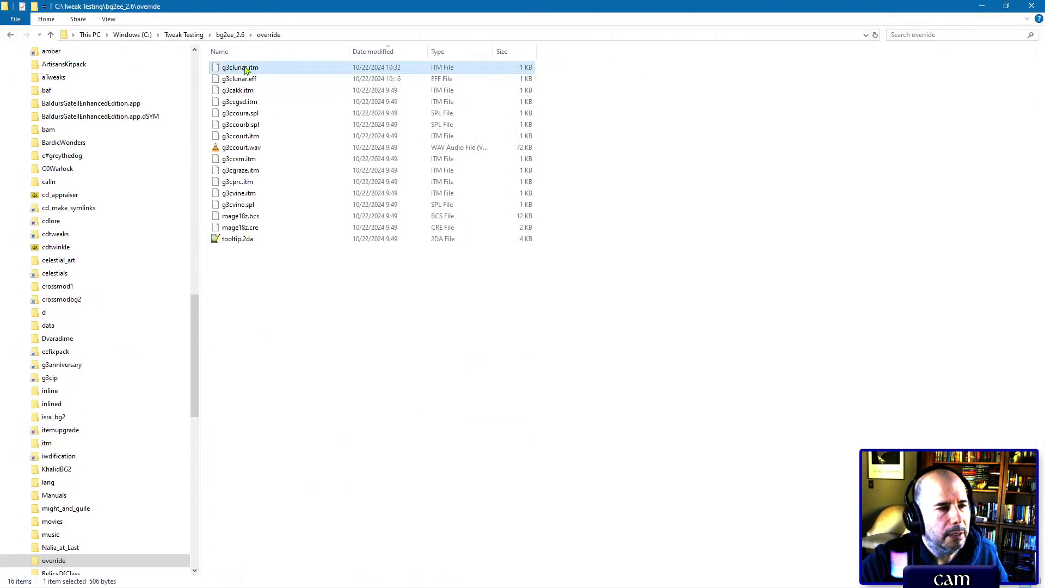
{"action": "left_click", "coordinate": [248, 79], "text": "ctrl"}
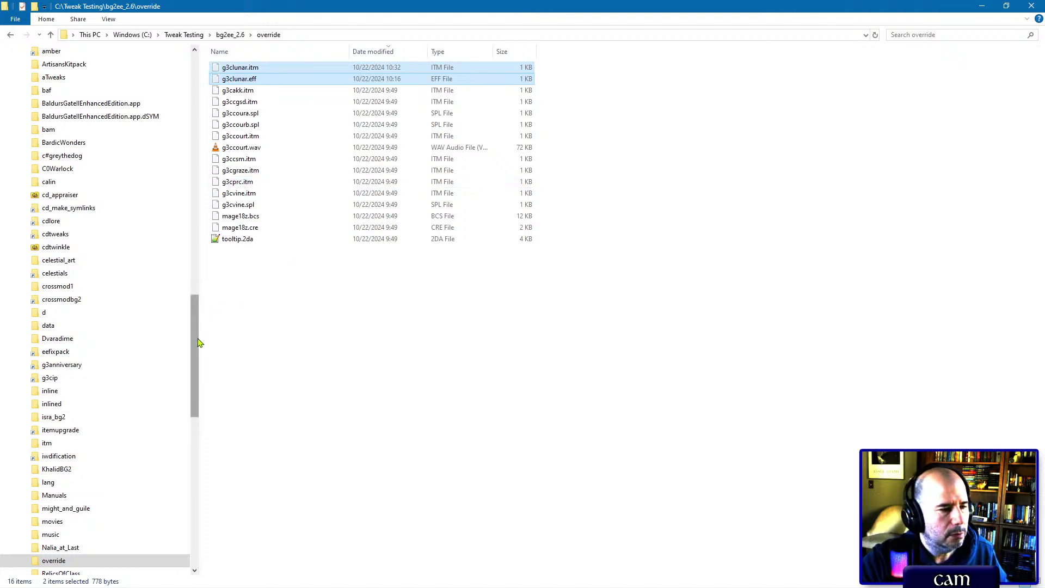
{"action": "left_click_drag", "start_coordinate": [197, 324], "coordinate": [196, 131]}
{"action": "left_click", "coordinate": [43, 105]}
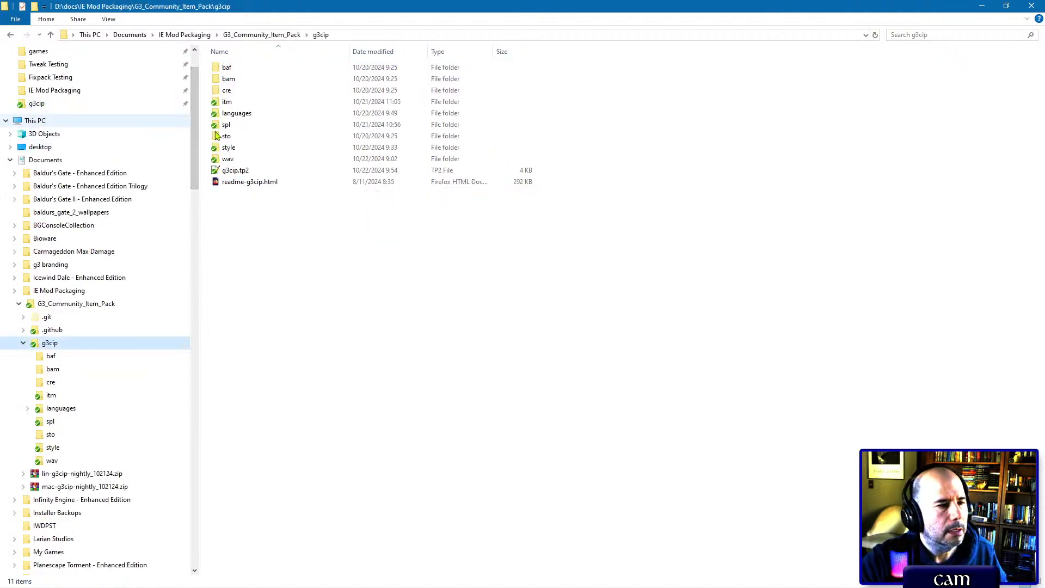
{"action": "double_click", "coordinate": [240, 101]}
{"action": "key", "text": "ctrl+v"}
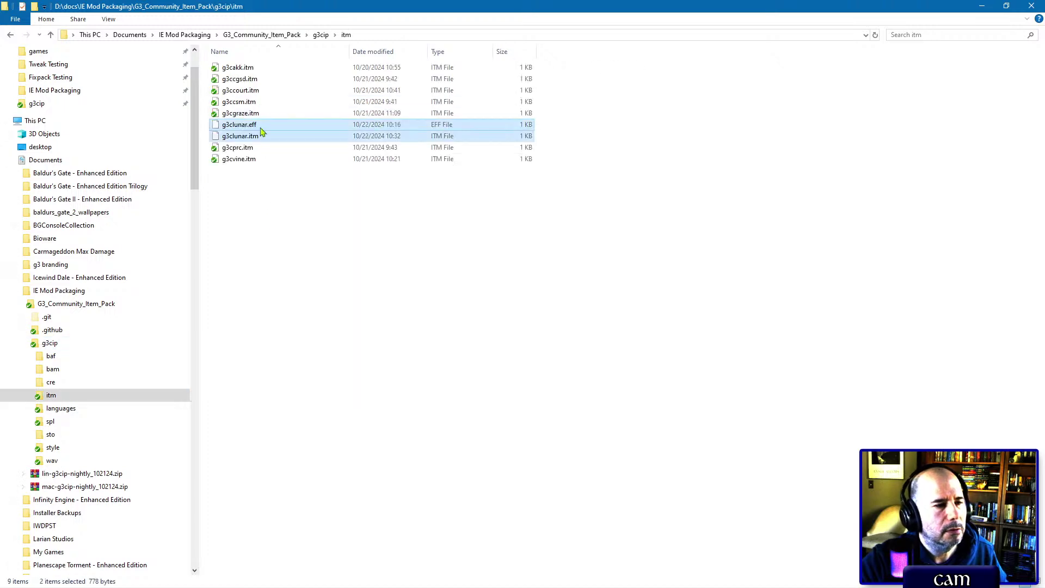
Step: Create a folder named eff in the g3cip folder and move g3clunar.eff from the itm folder into it
{"action": "left_click", "coordinate": [262, 126]}
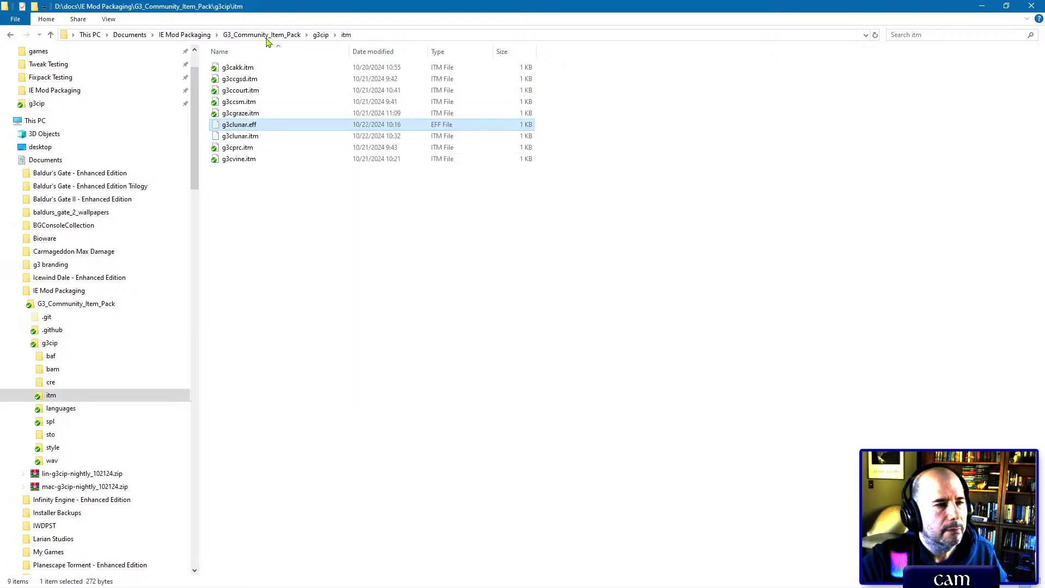
{"action": "left_click", "coordinate": [320, 35]}
{"action": "left_click", "coordinate": [270, 255]}
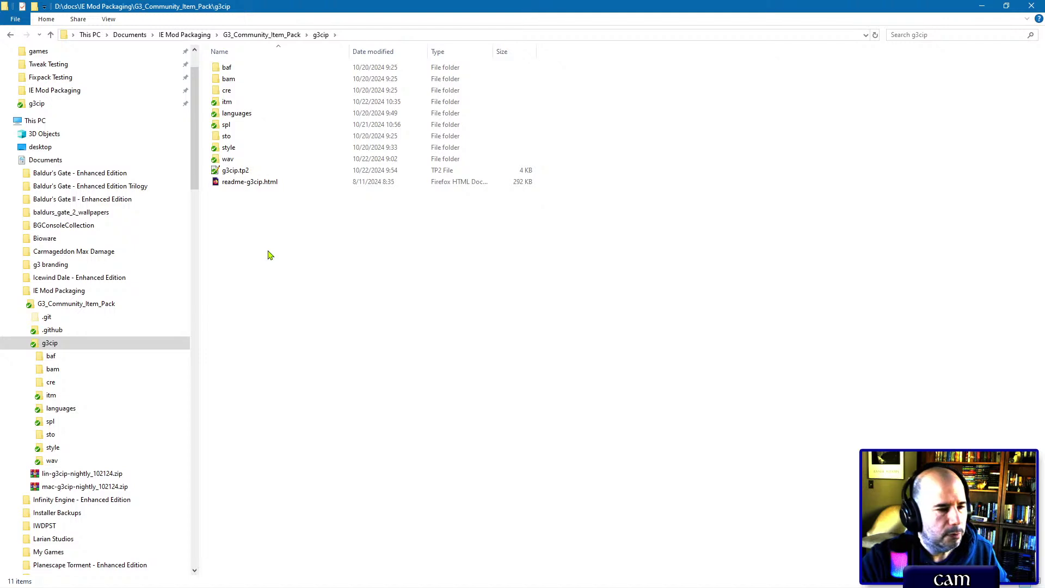
{"action": "right_click", "coordinate": [270, 255]}
{"action": "mouse_move", "coordinate": [338, 522]}
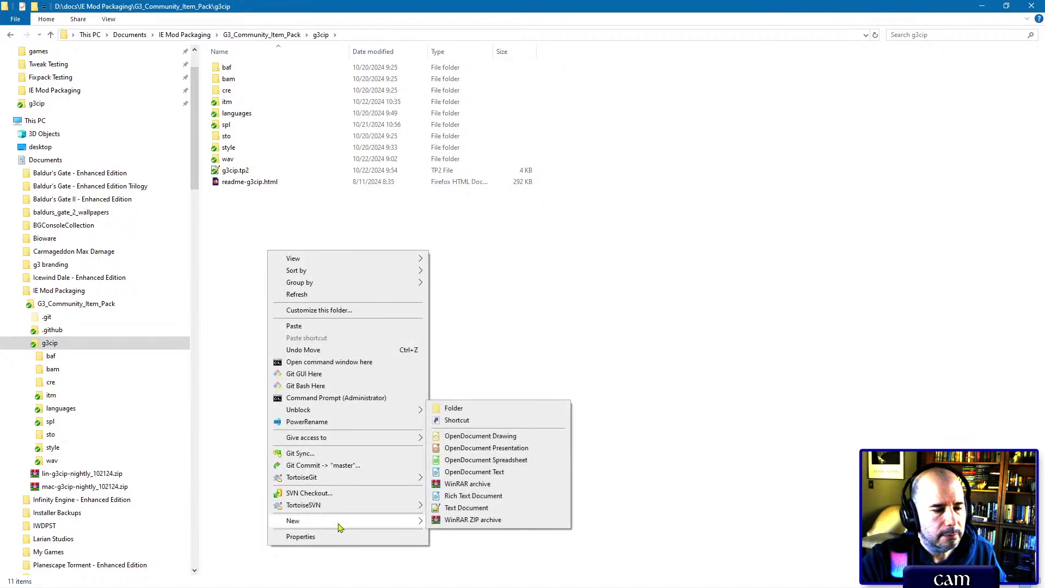
{"action": "left_click", "coordinate": [457, 408]}
{"action": "type", "text": "e"}
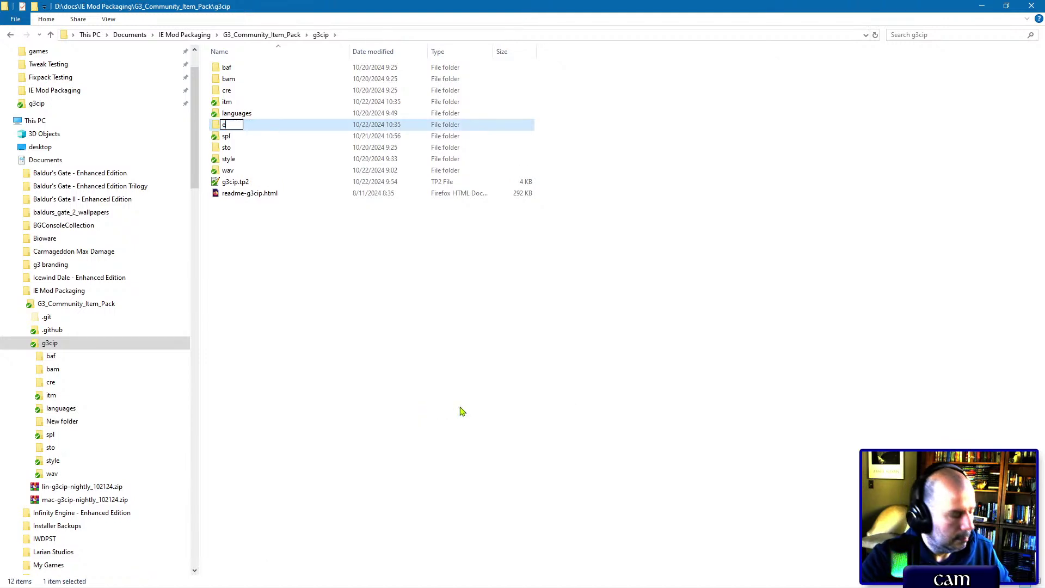
{"action": "key", "text": "Return"}
{"action": "key", "text": "Return"}
{"action": "key", "text": "ctrl+v"}
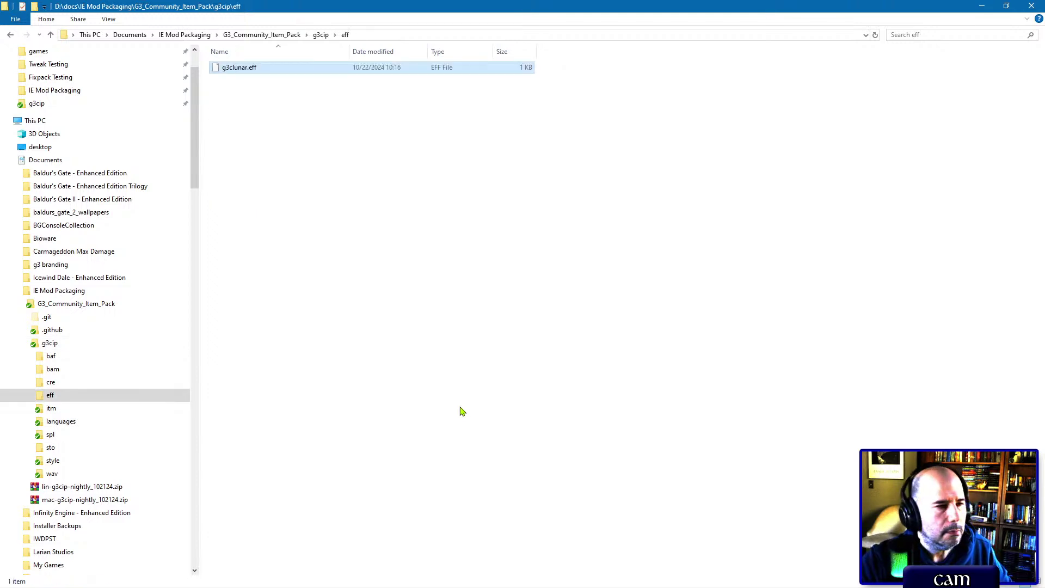
Step: Add g3clunar.eff in the eff folder to the Git repository with TortoiseGit
{"action": "right_click", "coordinate": [234, 67]}
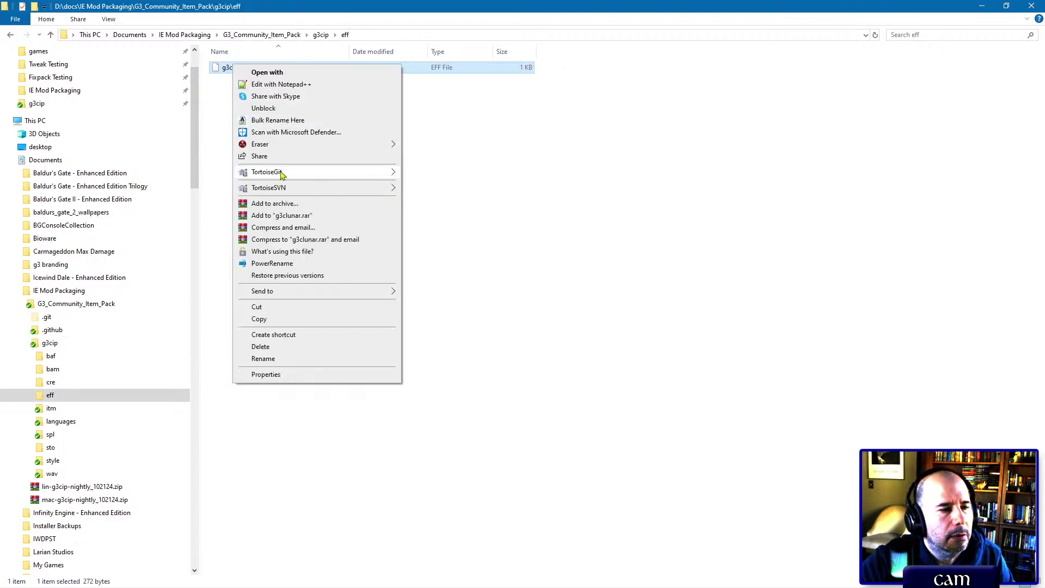
{"action": "mouse_move", "coordinate": [327, 172]}
{"action": "left_click", "coordinate": [416, 189]}
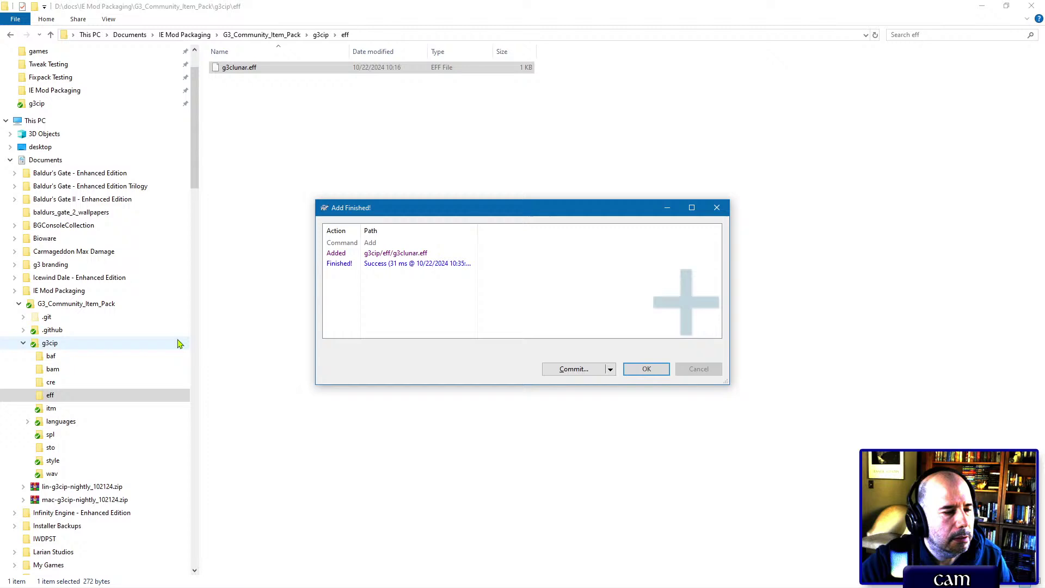
{"action": "left_click", "coordinate": [661, 368]}
Step: Add g3clunar.itm in the itm folder to the Git repository with TortoiseGit
{"action": "left_click", "coordinate": [51, 408]}
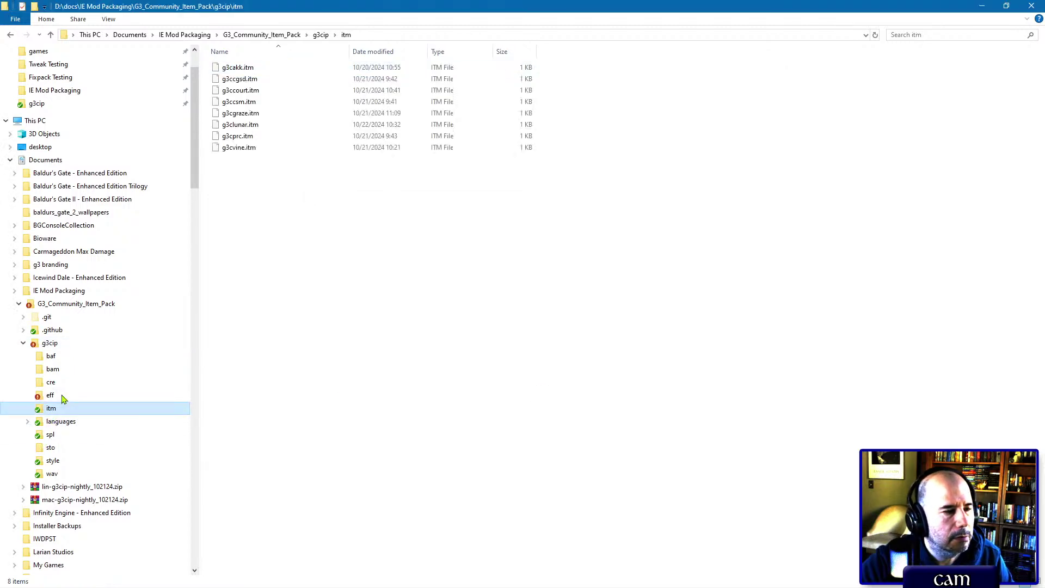
{"action": "left_click", "coordinate": [234, 124]}
{"action": "right_click", "coordinate": [238, 121]}
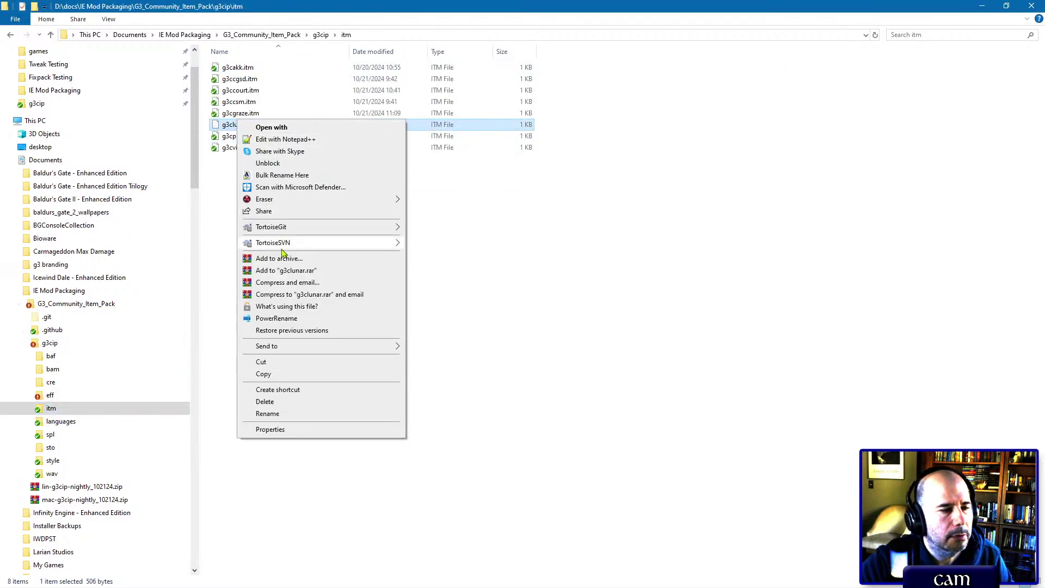
{"action": "mouse_move", "coordinate": [339, 227]}
{"action": "left_click", "coordinate": [428, 244]}
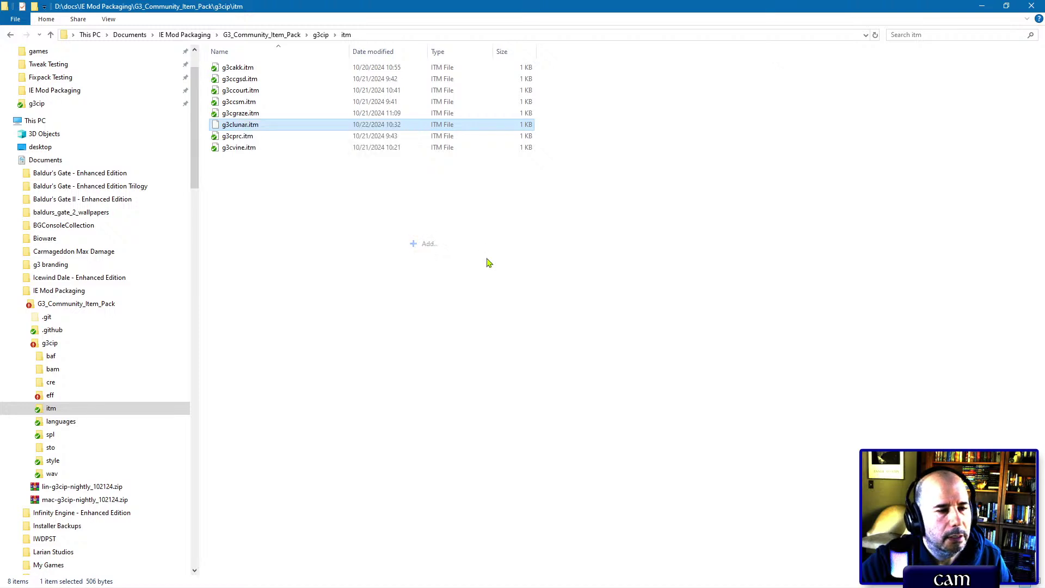
{"action": "left_click", "coordinate": [644, 368]}
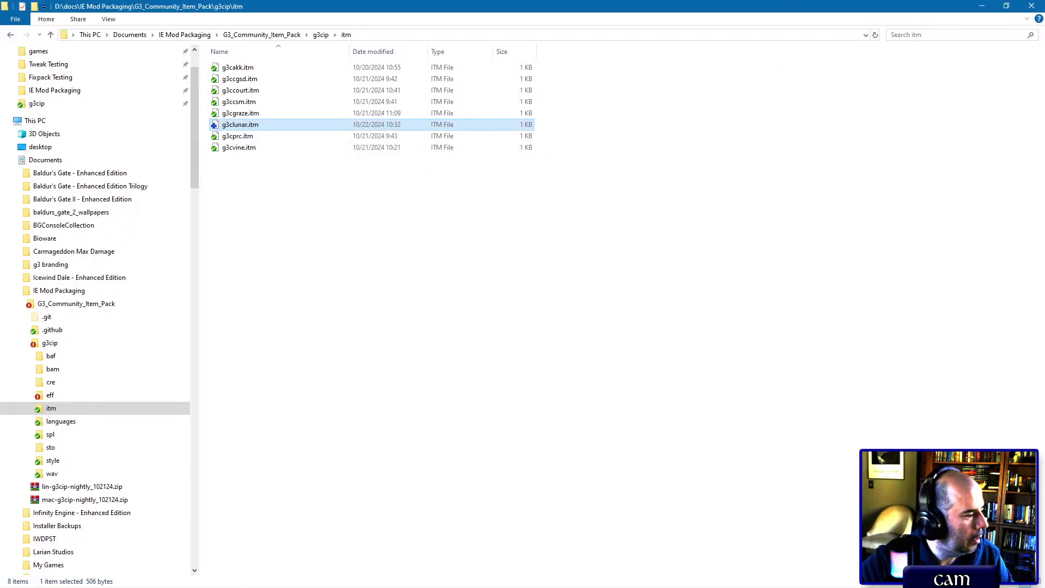
Step: In Notepad++, duplicate the Akkabar's Battleblade item block below the Graze block in g3cip.tp2 and replace the copy's author credit with the new submitter's name
{"action": "key", "text": "alt+Tab"}
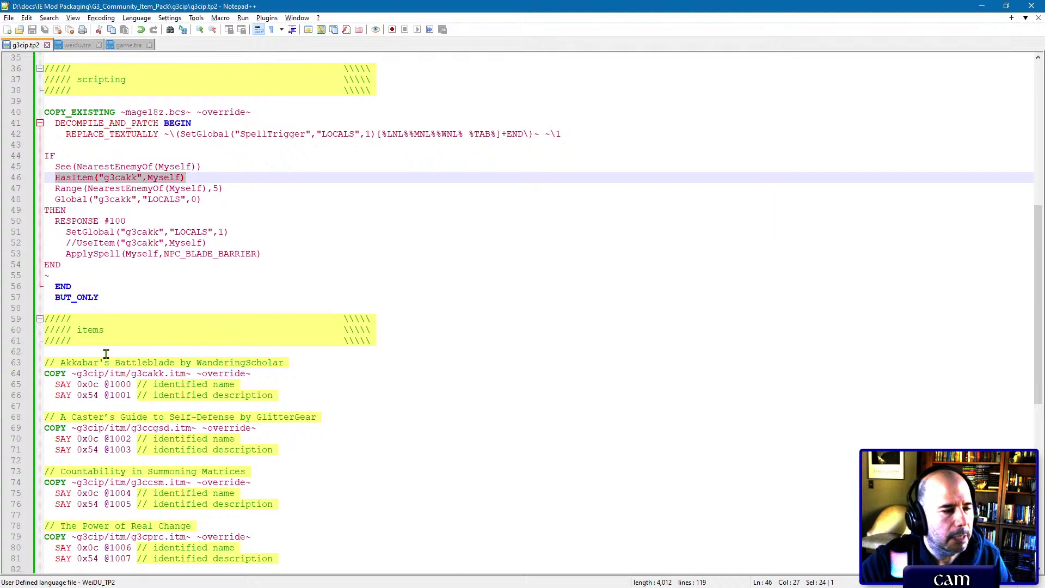
{"action": "scroll", "coordinate": [314, 277], "scroll_direction": "down", "scroll_amount": 4}
{"action": "left_click_drag", "start_coordinate": [380, 218], "coordinate": [375, 265]}
{"action": "key", "text": "ctrl+c"}
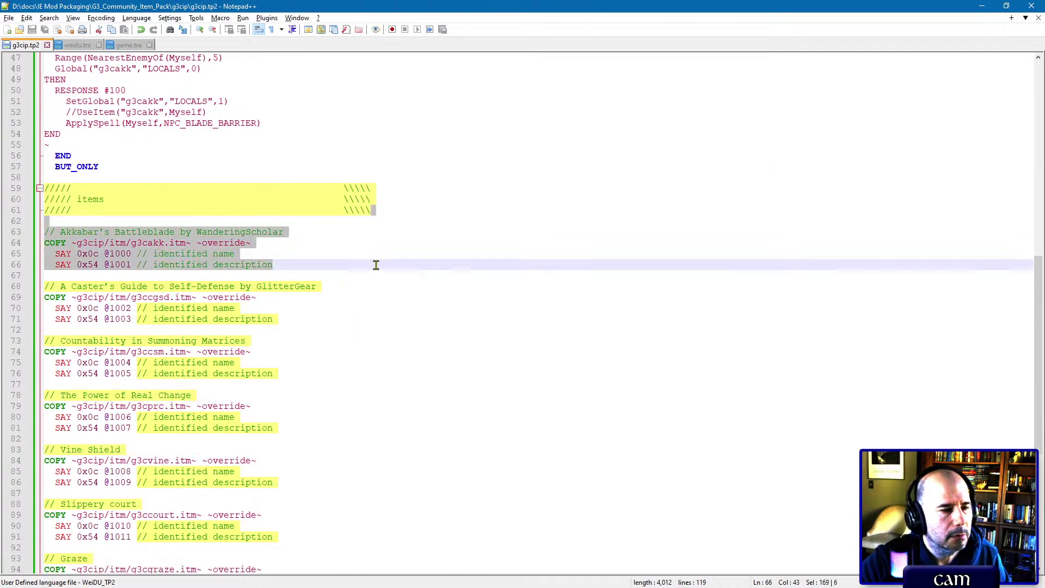
{"action": "scroll", "coordinate": [365, 357], "scroll_direction": "down", "scroll_amount": 6}
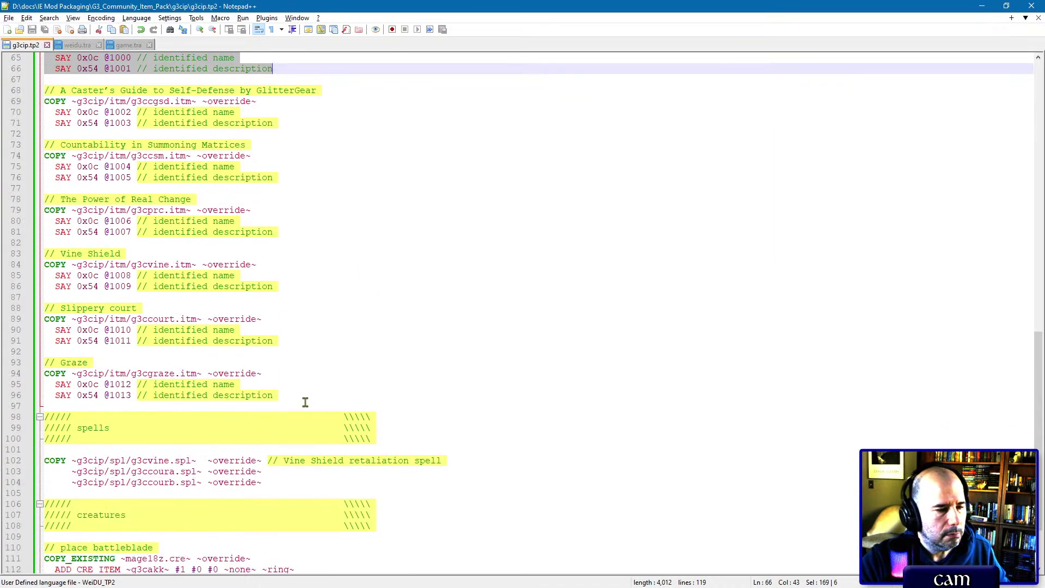
{"action": "left_click", "coordinate": [306, 400]}
{"action": "key", "text": "ctrl+v"}
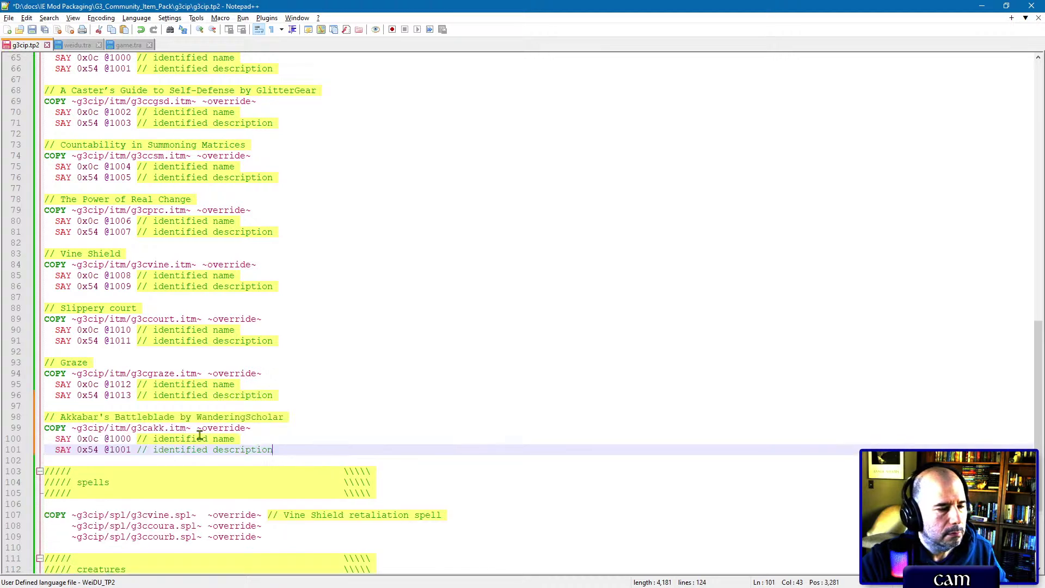
{"action": "double_click", "coordinate": [227, 420]}
{"action": "key", "text": "BackSpace"}
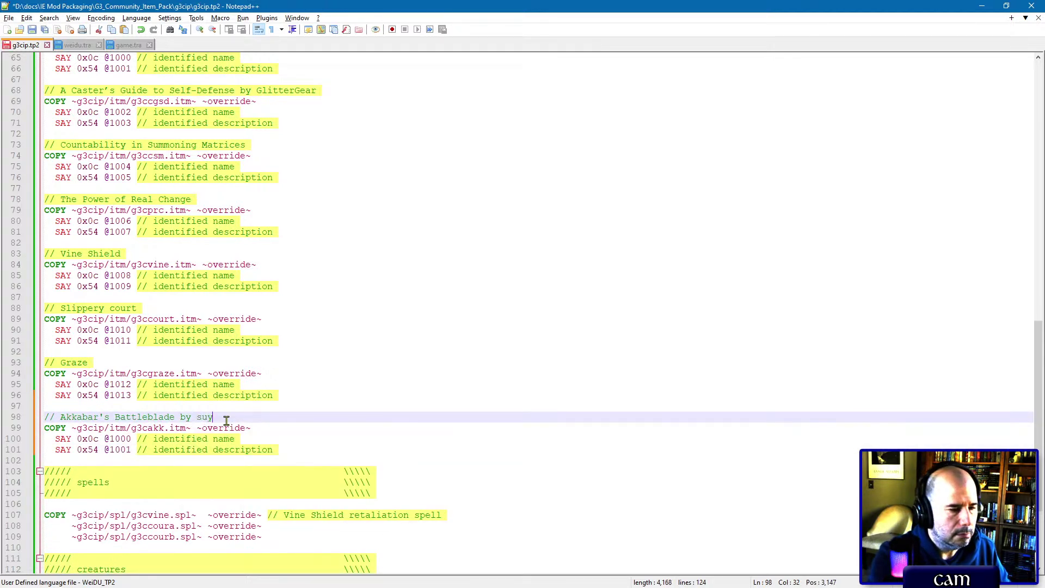
Step: Switch to the browser and select the Lunar Shards submission text in the forum post, from the item name through the weight
{"action": "key", "text": "alt+Tab"}
{"action": "key", "text": "alt+Tab"}
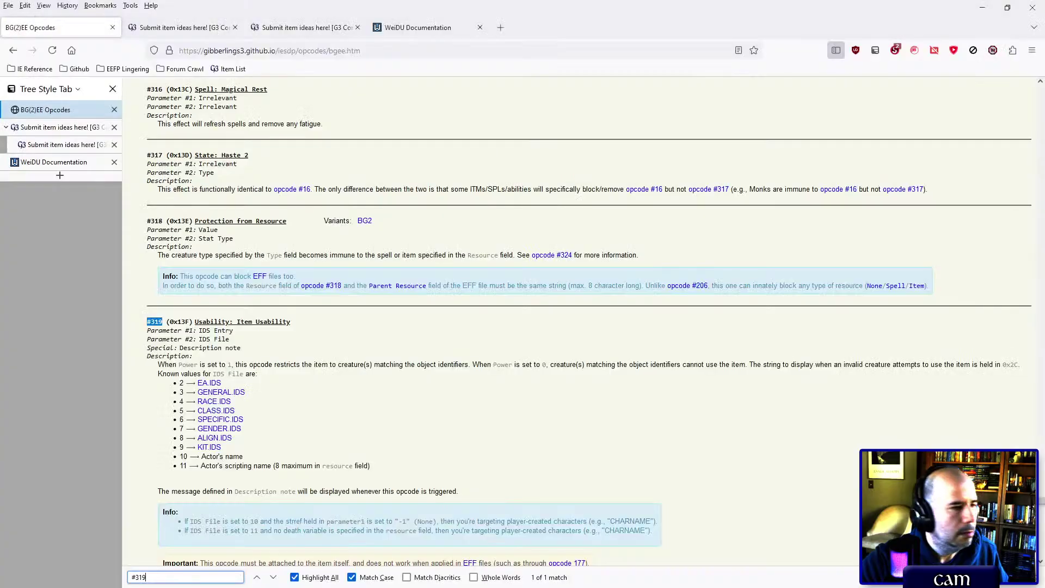
{"action": "left_click", "coordinate": [81, 144]}
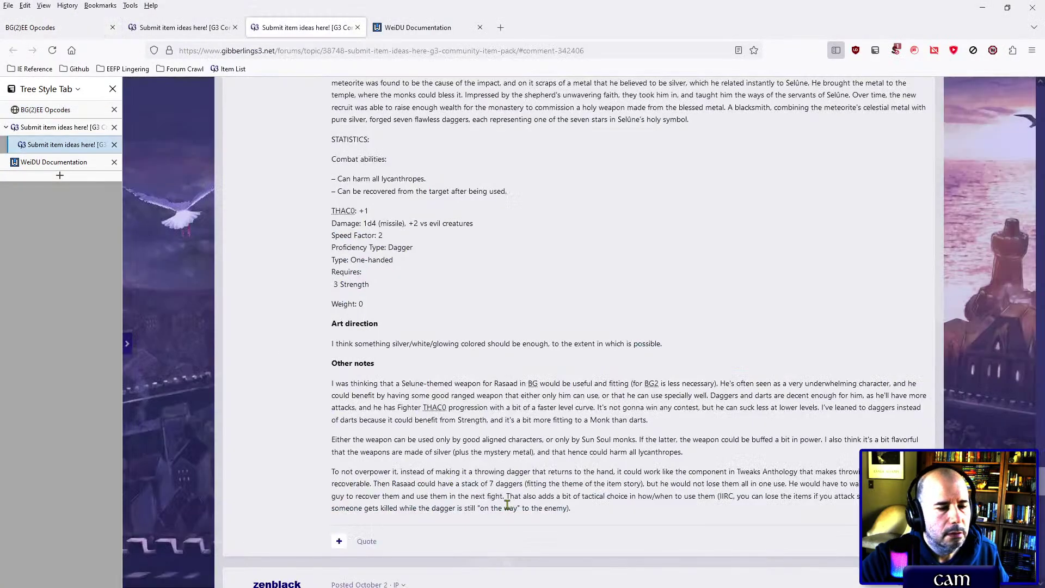
{"action": "left_click_drag", "start_coordinate": [404, 310], "coordinate": [331, 147]}
{"action": "scroll", "coordinate": [360, 240], "scroll_direction": "up", "scroll_amount": 3}
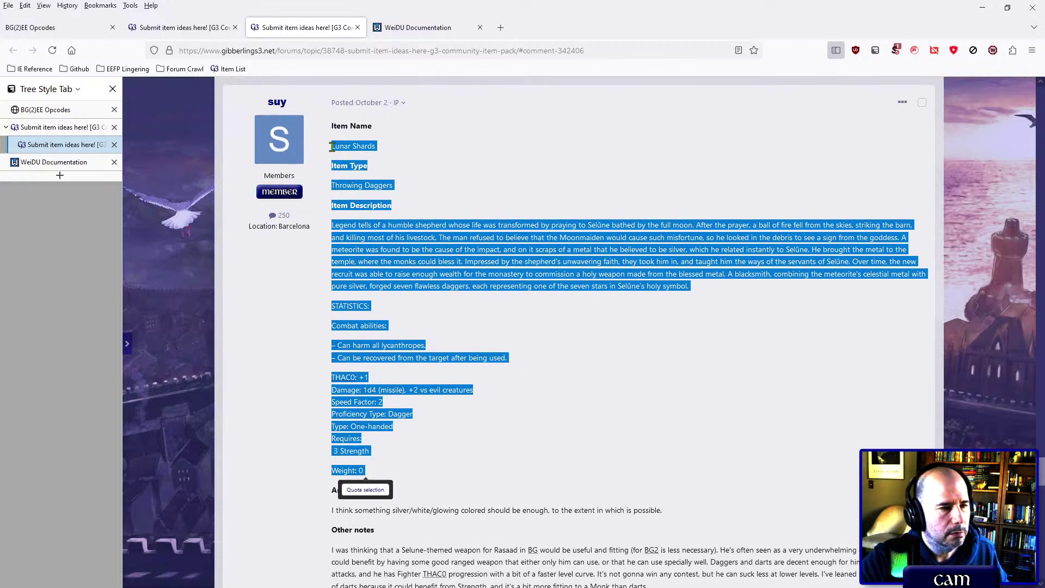
{"action": "key", "text": "alt+Tab"}
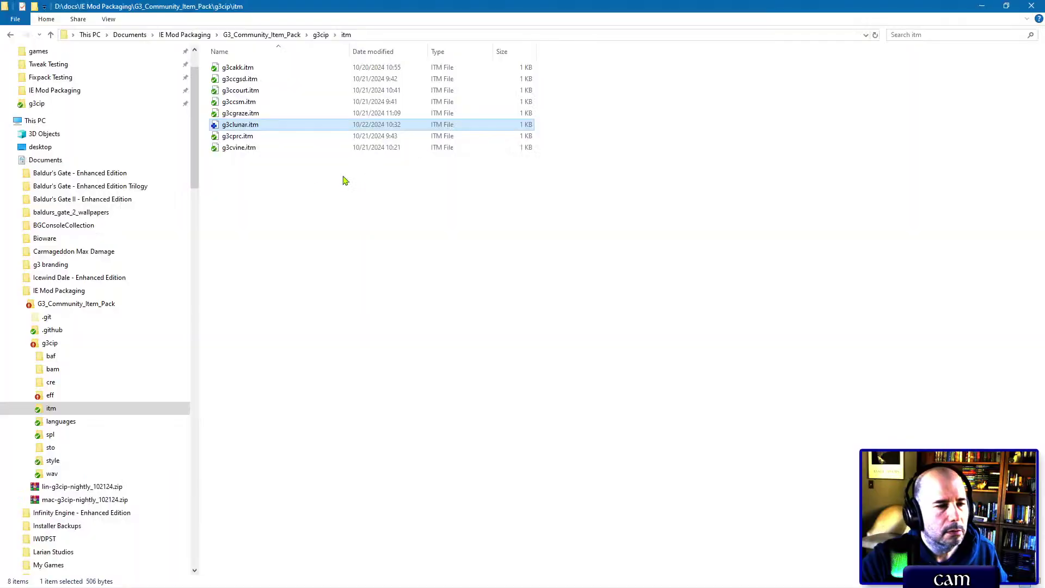
Step: Copy the selected Lunar Shards submission text from the browser and paste it below the duplicated item block in g3cip.tp2 in Notepad++
{"action": "key", "text": "alt+Tab"}
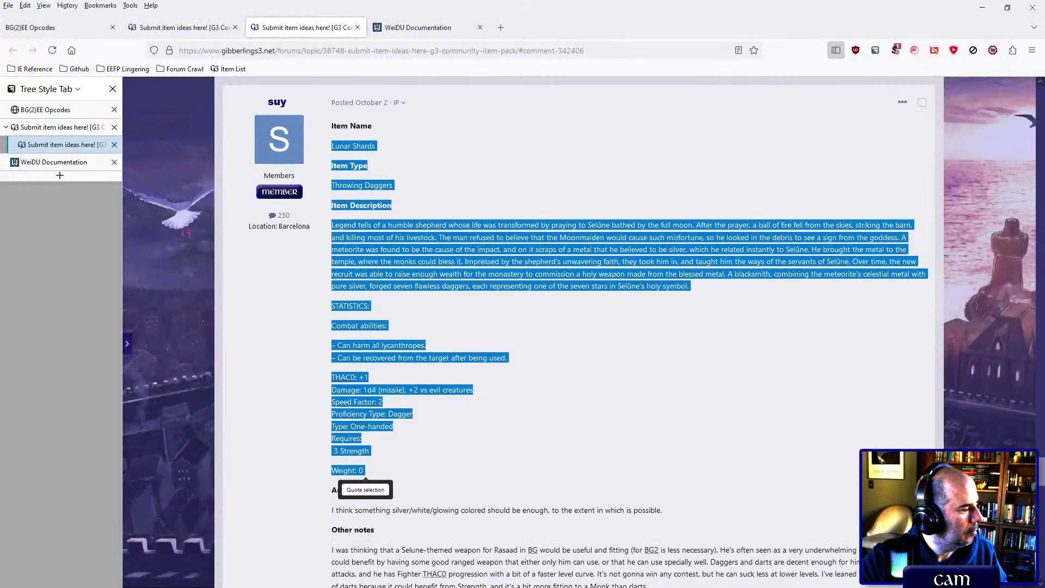
{"action": "key", "text": "alt+Tab"}
{"action": "left_click", "coordinate": [279, 449]}
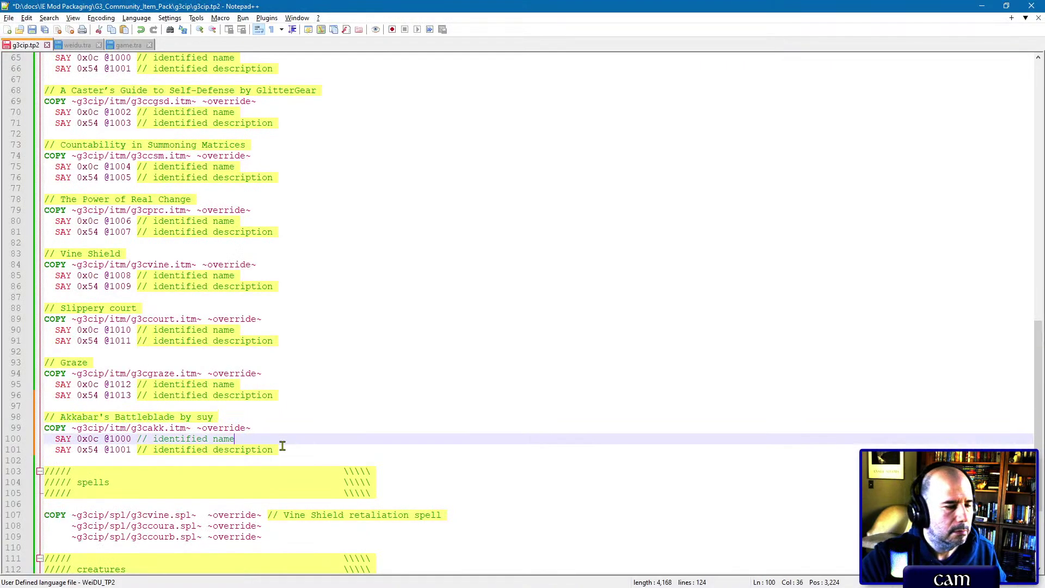
{"action": "key", "text": "Return"}
{"action": "key", "text": "ctrl+v"}
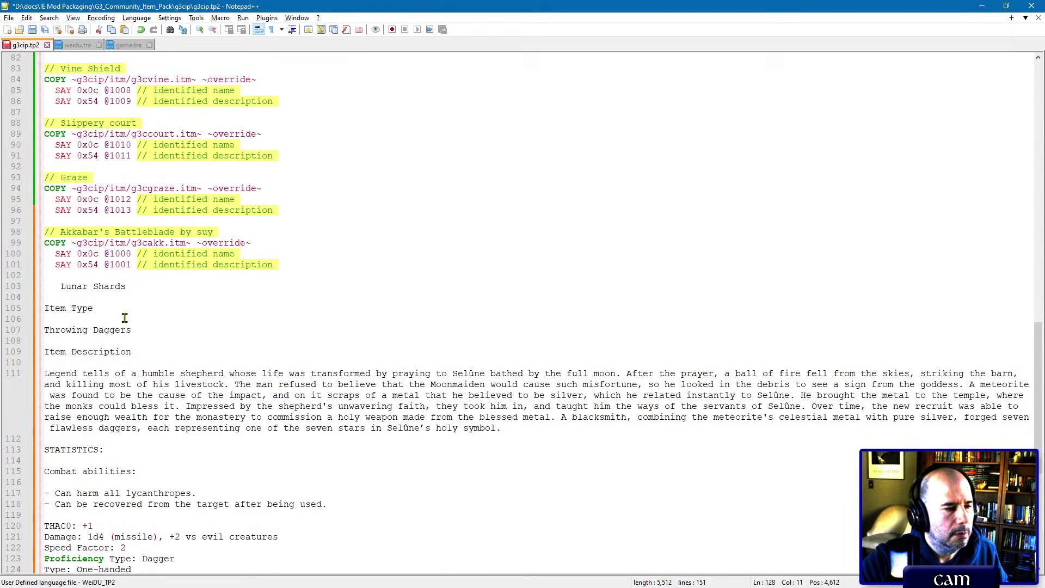
Step: Replace the item name Akkabar's Battleblade in the duplicated block's comment with Lunar Shards, keeping the name in the pasted text
{"action": "left_click_drag", "start_coordinate": [124, 287], "coordinate": [61, 288]}
{"action": "key", "text": "ctrl+c"}
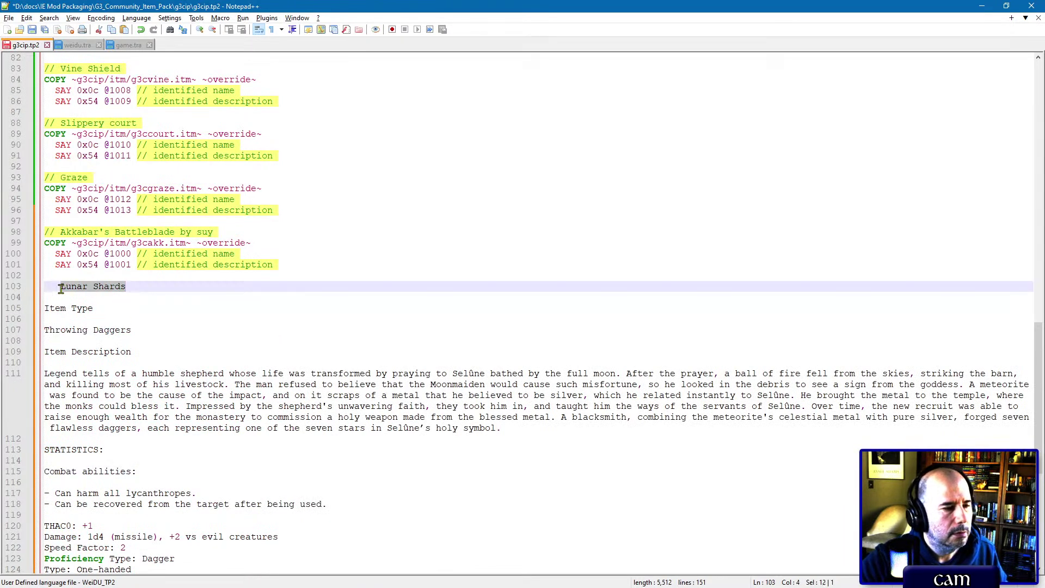
{"action": "key", "text": "Delete"}
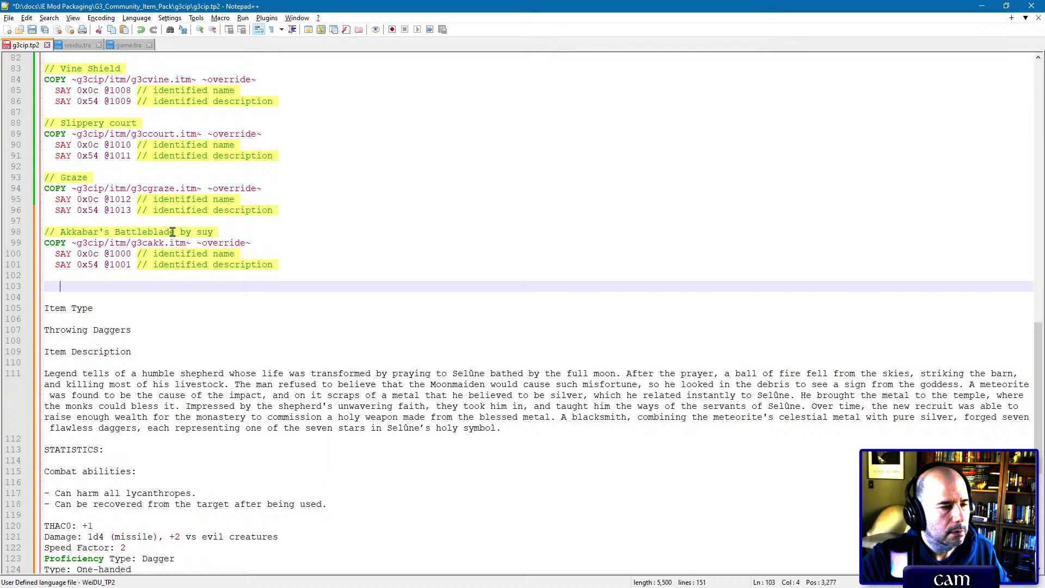
{"action": "left_click_drag", "start_coordinate": [174, 232], "coordinate": [60, 234]}
{"action": "key", "text": "ctrl+v"}
{"action": "left_click", "coordinate": [61, 287]}
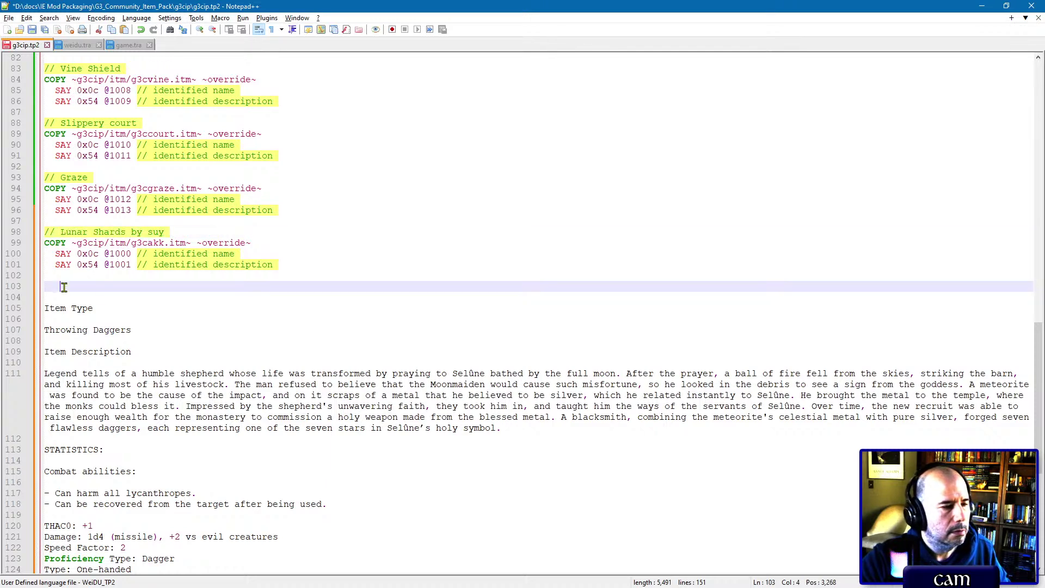
{"action": "key", "text": "ctrl+v"}
{"action": "left_click", "coordinate": [131, 253]}
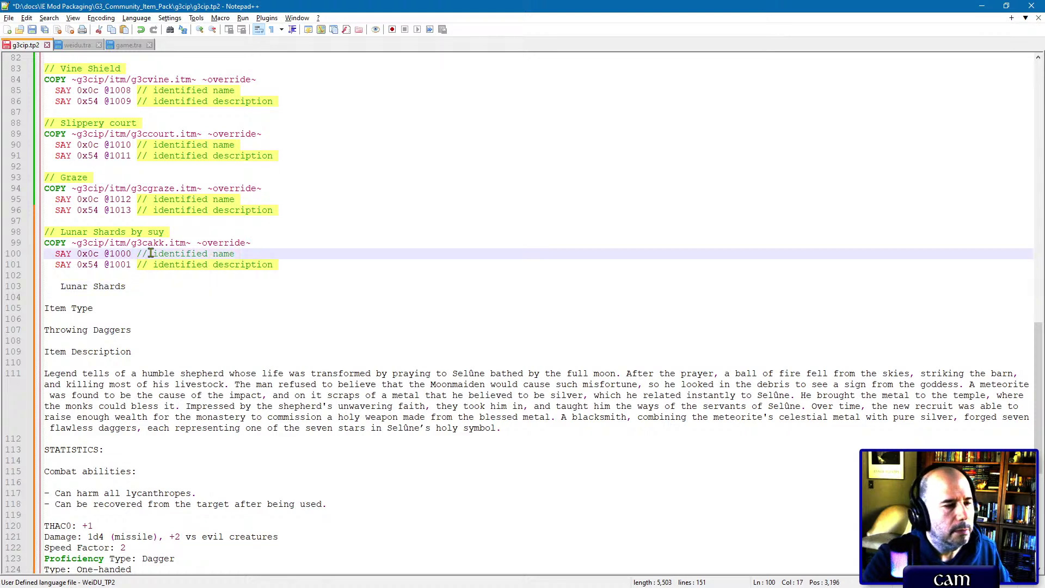
{"action": "key", "text": "shift+Left"}
{"action": "key", "text": "shift+Left"}
{"action": "type", "text": "14"}
{"action": "key", "text": "Down"}
{"action": "key", "text": "shift+Left"}
{"action": "key", "text": "shift+Left"}
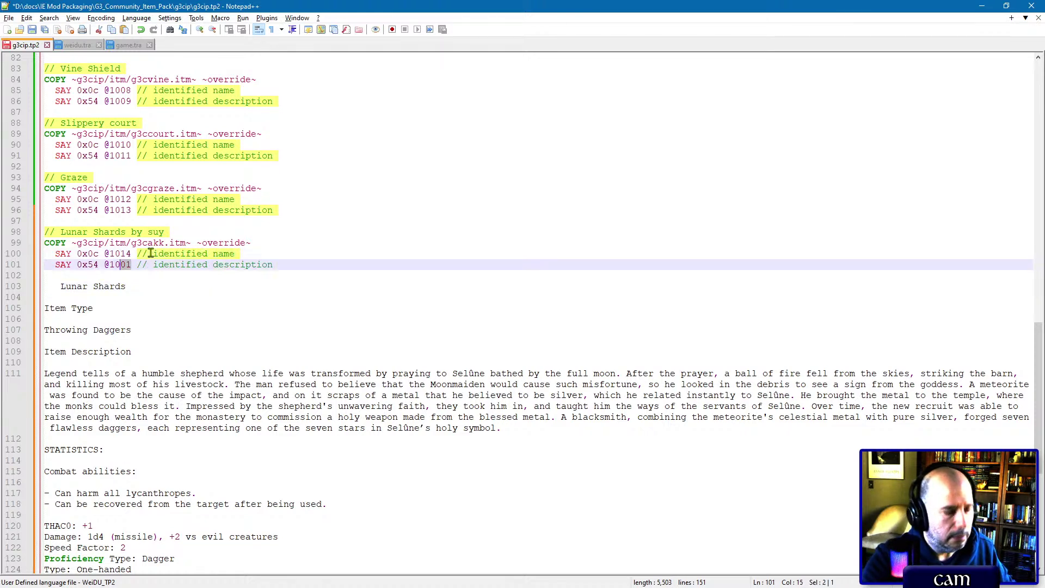
{"action": "type", "text": "15"}
{"action": "key", "text": "ctrl+s"}
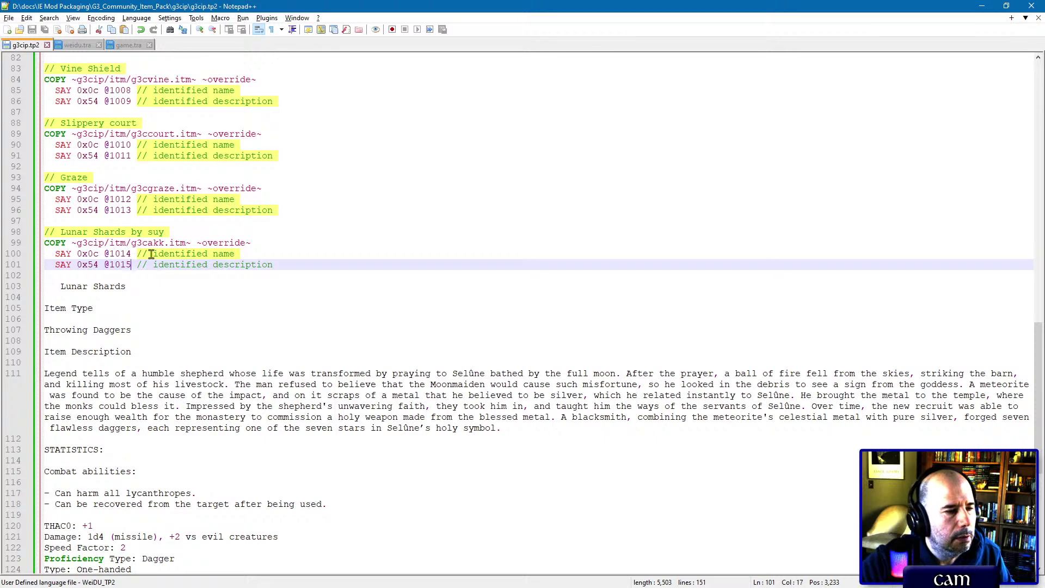
Step: Change the file in the Lunar Shards COPY line to g3clunar.itm and save g3cip.tp2
{"action": "left_click_drag", "start_coordinate": [148, 243], "coordinate": [162, 243]}
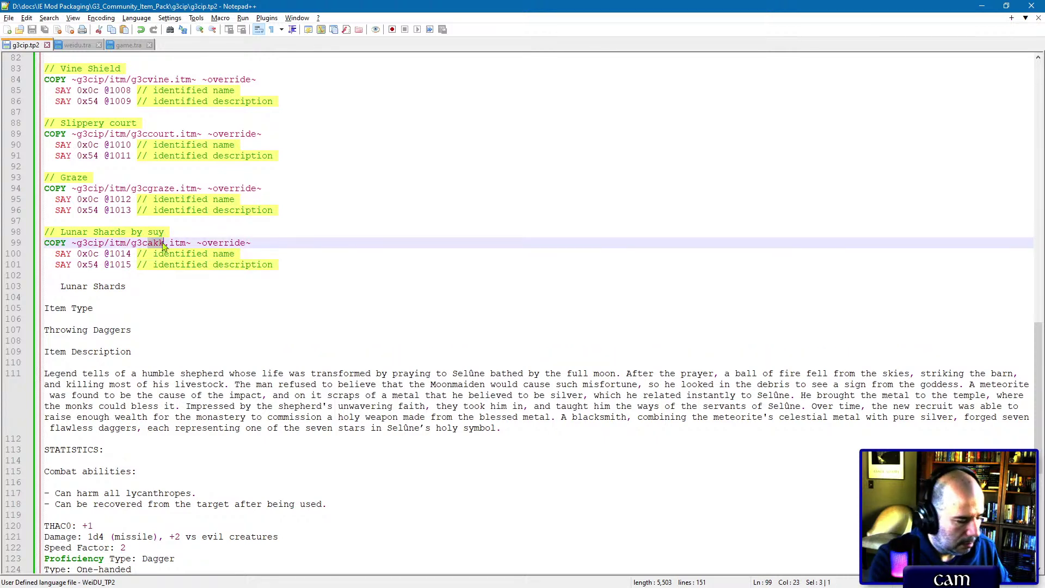
{"action": "type", "text": "lunar"}
{"action": "key", "text": "ctrl+s"}
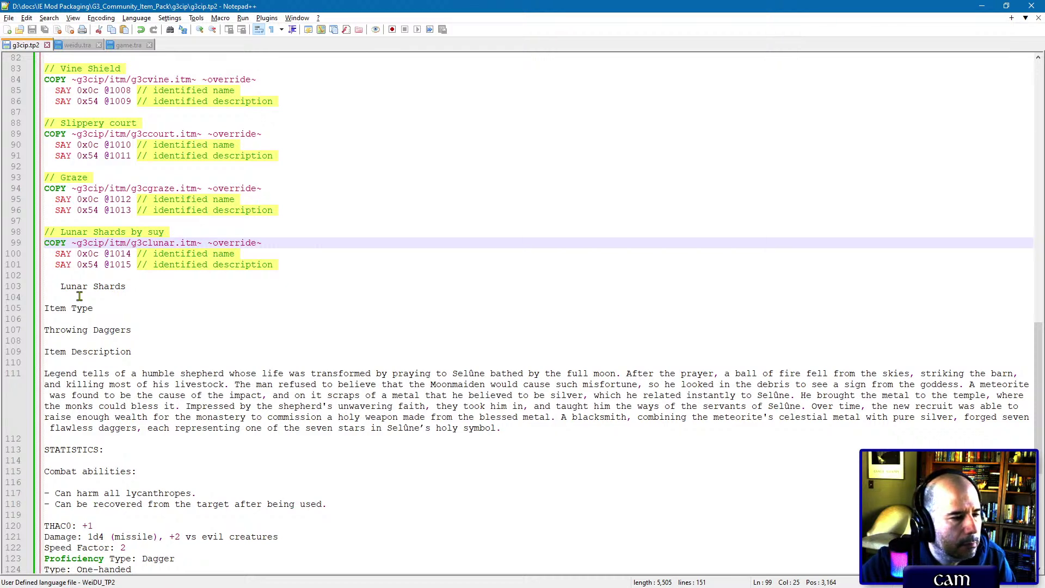
Step: Copy the pasted submission text, from the Lunar Shards name through the weight line, and remove it from g3cip.tp2
{"action": "left_click", "coordinate": [46, 277]}
{"action": "scroll", "coordinate": [168, 348], "scroll_direction": "down", "scroll_amount": 6}
{"action": "left_click", "coordinate": [112, 416], "text": "shift"}
{"action": "key", "text": "ctrl+c"}
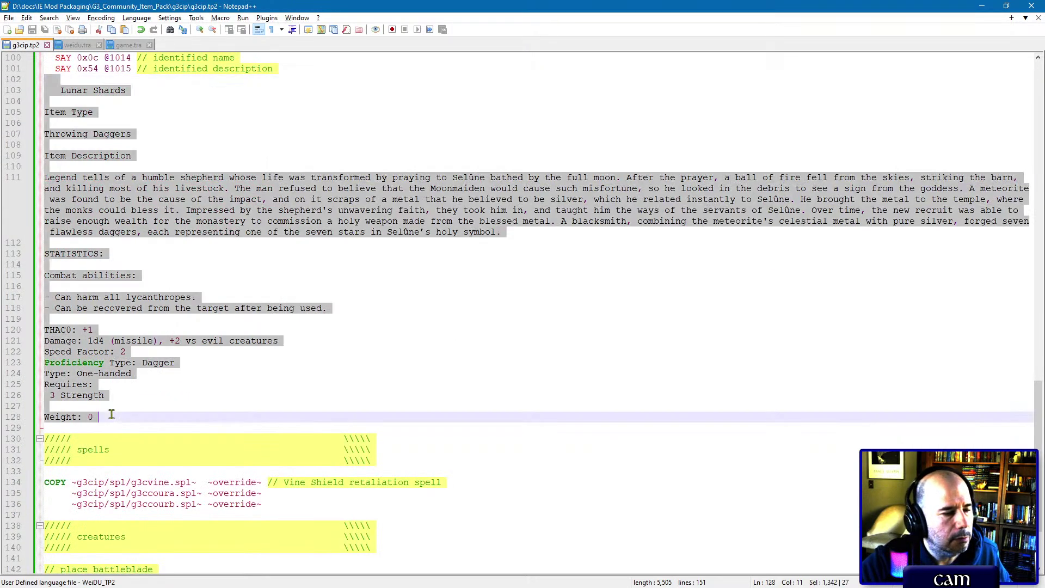
{"action": "key", "text": "Delete"}
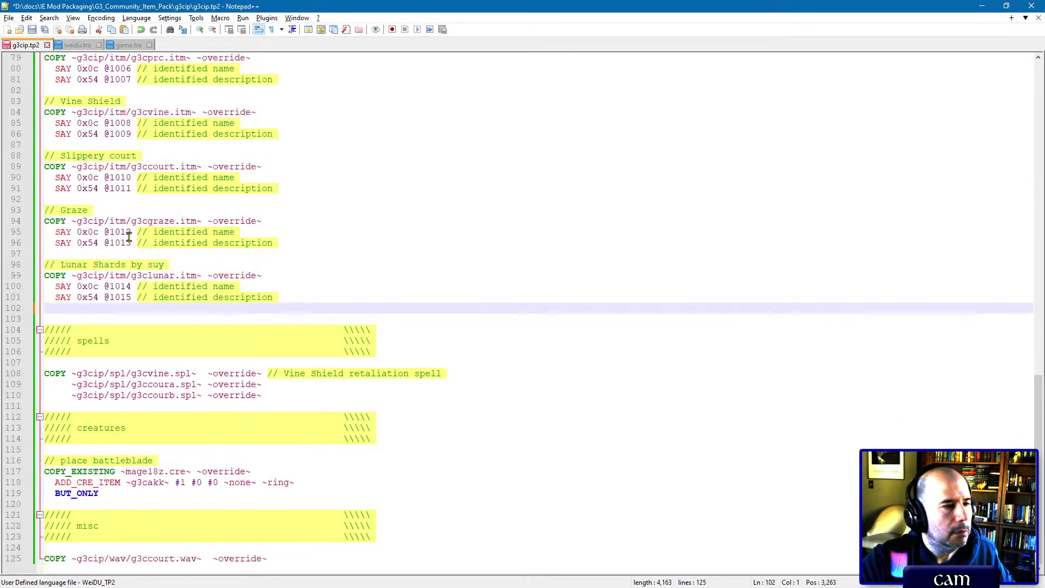
Step: Paste the Lunar Shards submission text at the end of game.tra, below the Graze entry
{"action": "left_click", "coordinate": [127, 46]}
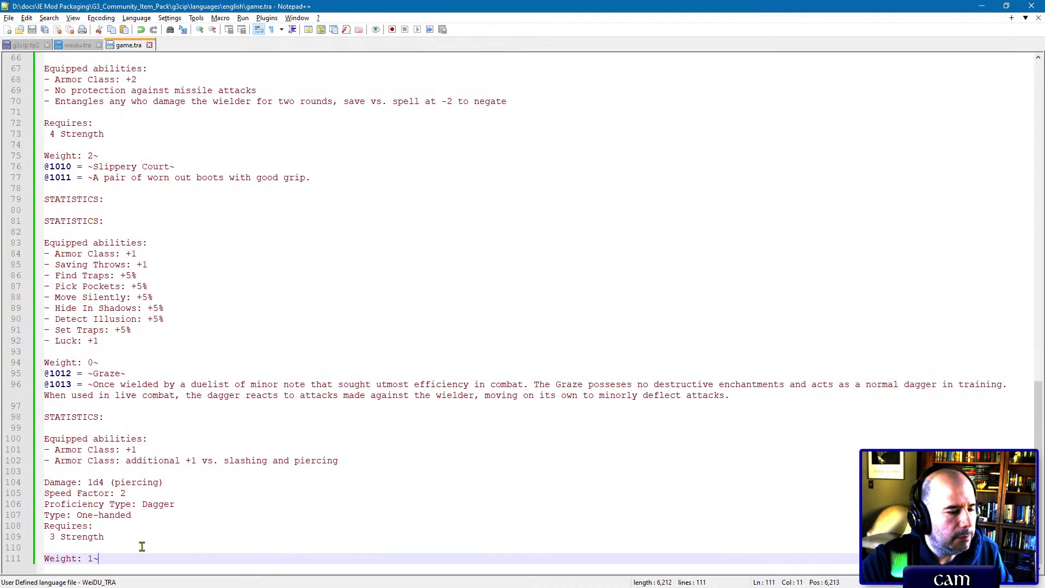
{"action": "key", "text": "Return"}
{"action": "key", "text": "Return"}
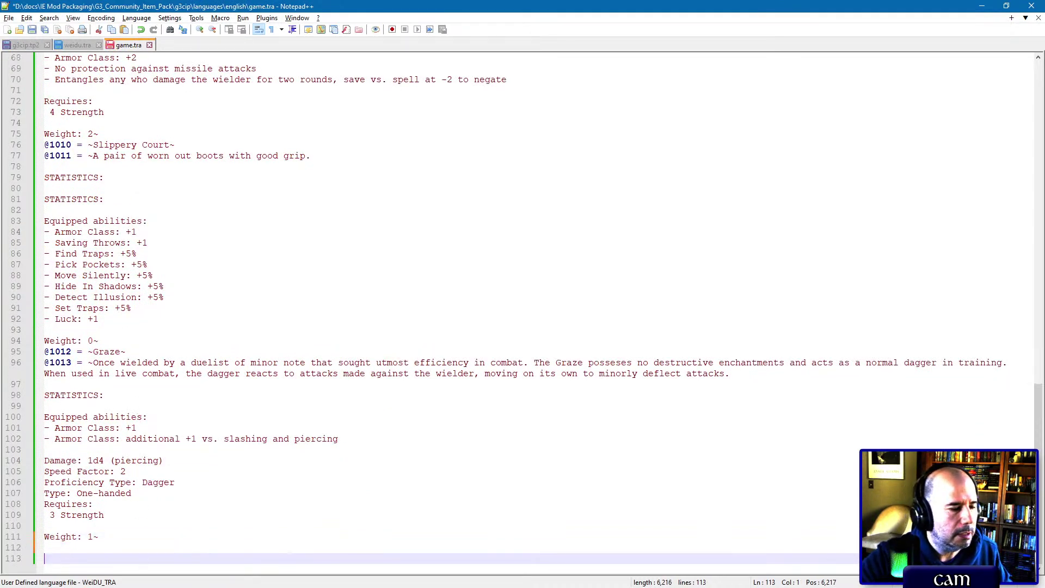
{"action": "key", "text": "ctrl+v"}
{"action": "left_click_drag", "start_coordinate": [57, 285], "coordinate": [27, 275]}
{"action": "type", "text": "@1014 = ~"}
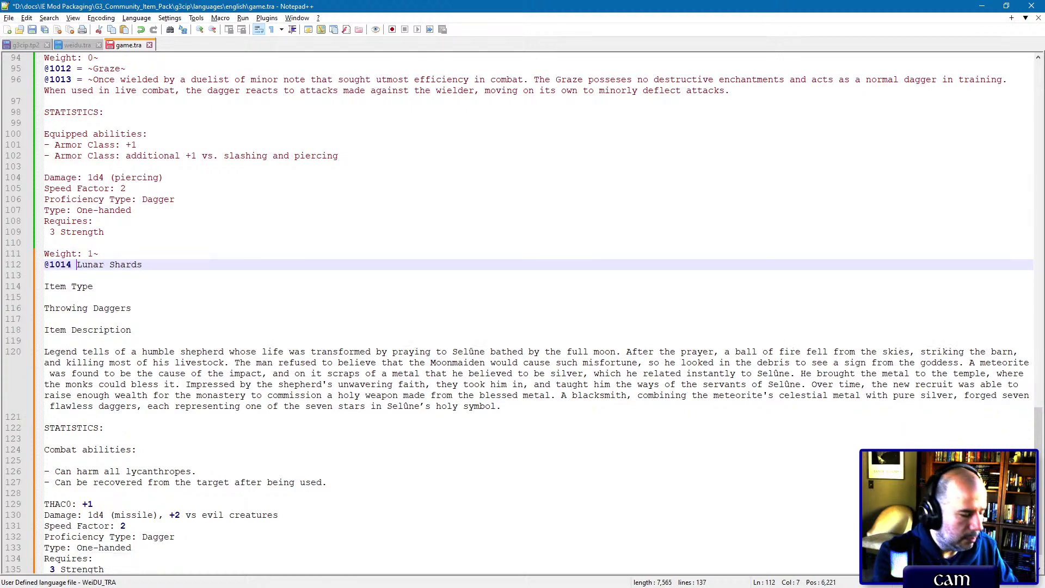
{"action": "key", "text": "End"}
{"action": "type", "text": "~"}
{"action": "key", "text": "Down"}
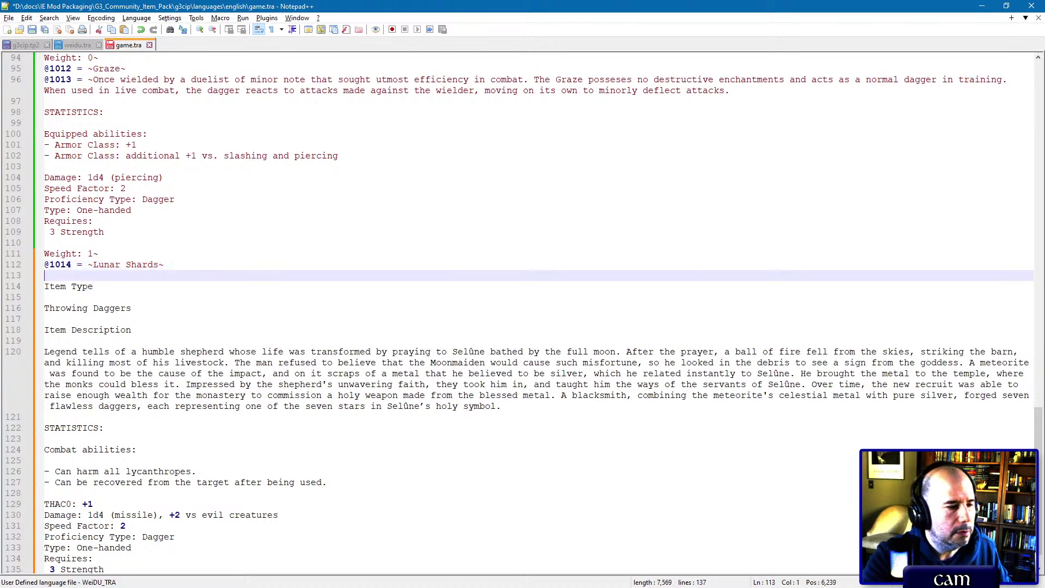
{"action": "type", "text": "@1015 = "}
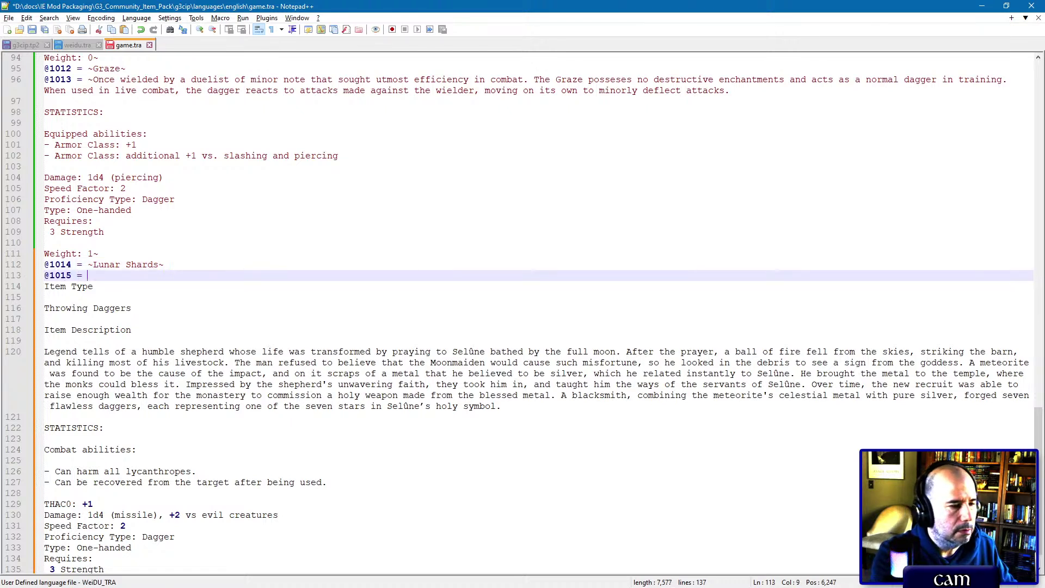
{"action": "type", "text": "~"}
{"action": "key", "text": "shift+Down"}
{"action": "key", "text": "shift+Down"}
{"action": "key", "text": "shift+Down"}
{"action": "key", "text": "shift+Down"}
{"action": "key", "text": "shift+Down"}
{"action": "key", "text": "shift+Down"}
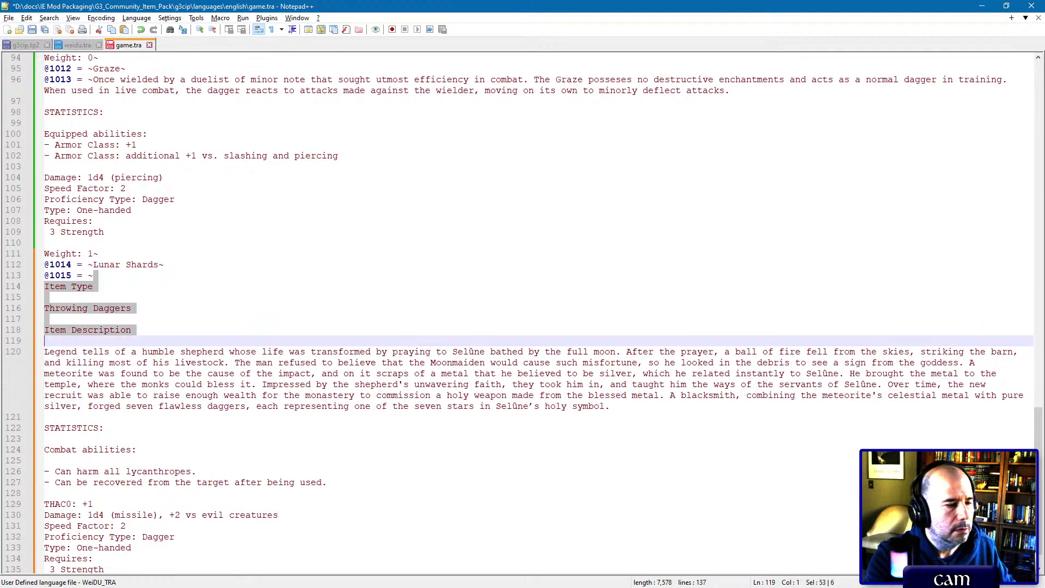
{"action": "key", "text": "Delete"}
{"action": "key", "text": "Delete"}
{"action": "key", "text": "Down"}
{"action": "key", "text": "Down"}
{"action": "key", "text": "Down"}
{"action": "key", "text": "Down"}
{"action": "key", "text": "Down"}
{"action": "key", "text": "Down"}
{"action": "key", "text": "Down"}
{"action": "key", "text": "Down"}
{"action": "key", "text": "Down"}
{"action": "key", "text": "Down"}
{"action": "key", "text": "Down"}
{"action": "key", "text": "Down"}
{"action": "key", "text": "Down"}
{"action": "key", "text": "Down"}
{"action": "key", "text": "Down"}
{"action": "key", "text": "Down"}
{"action": "key", "text": "Down"}
{"action": "key", "text": "Down"}
{"action": "key", "text": "Down"}
{"action": "key", "text": "Down"}
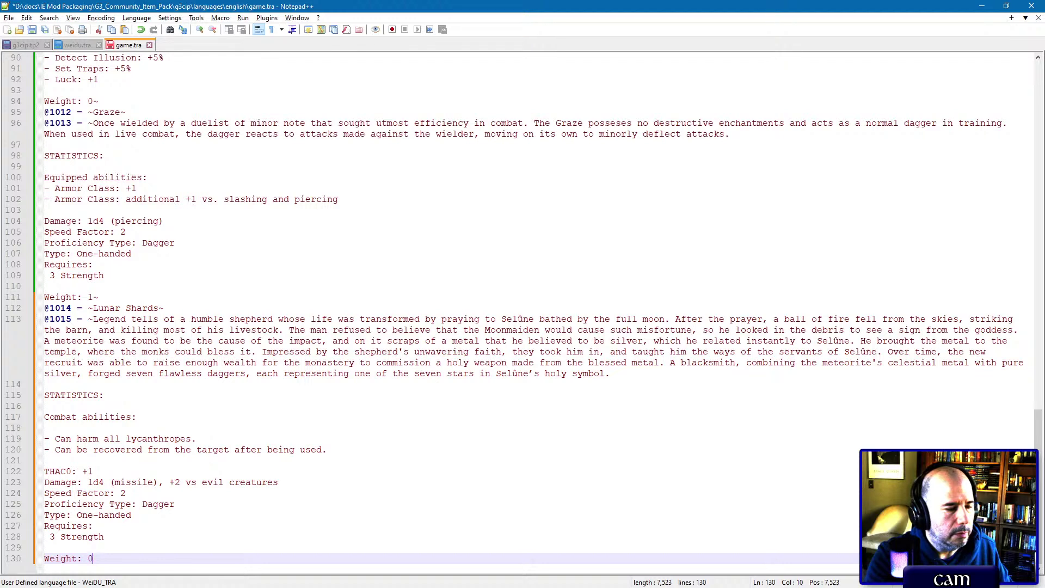
{"action": "key", "text": "ctrl+s"}
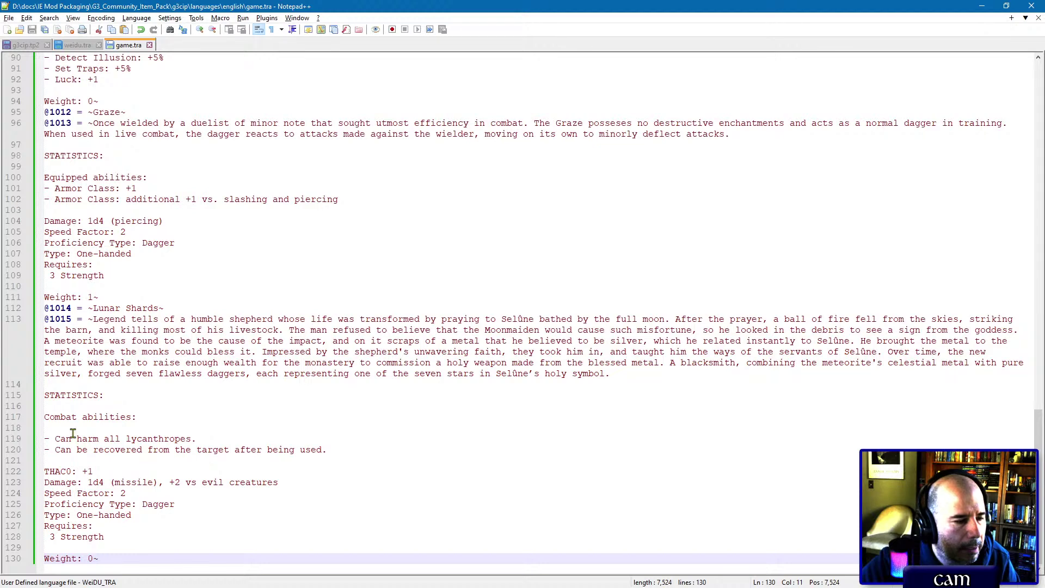
Step: Select the lycanthrope ability line in game.tra, switch to Near Infinity and search the items for daystar, opening the matching sword
{"action": "left_click_drag", "start_coordinate": [53, 438], "coordinate": [206, 434]}
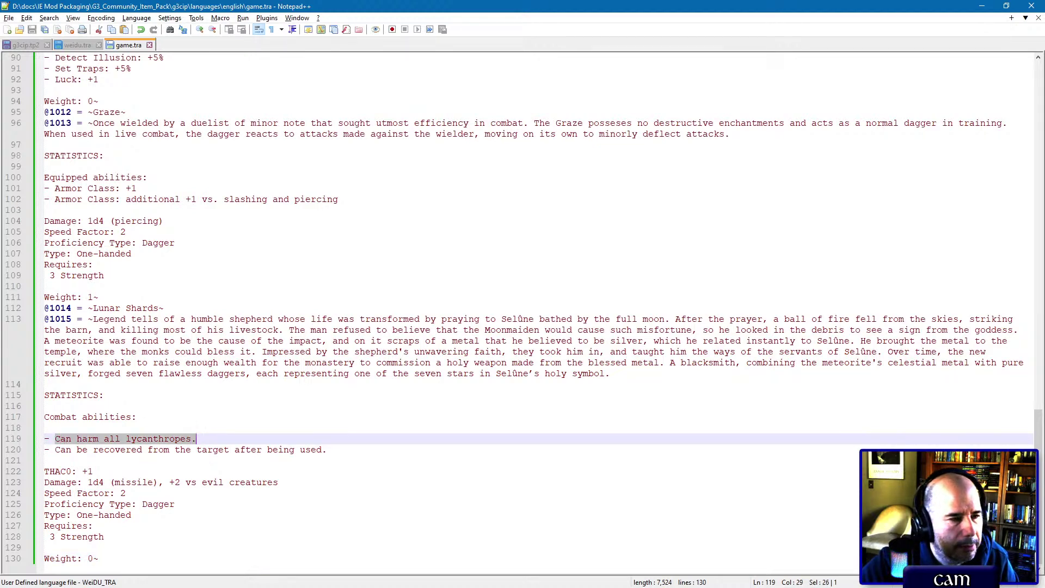
{"action": "key", "text": "alt+Tab"}
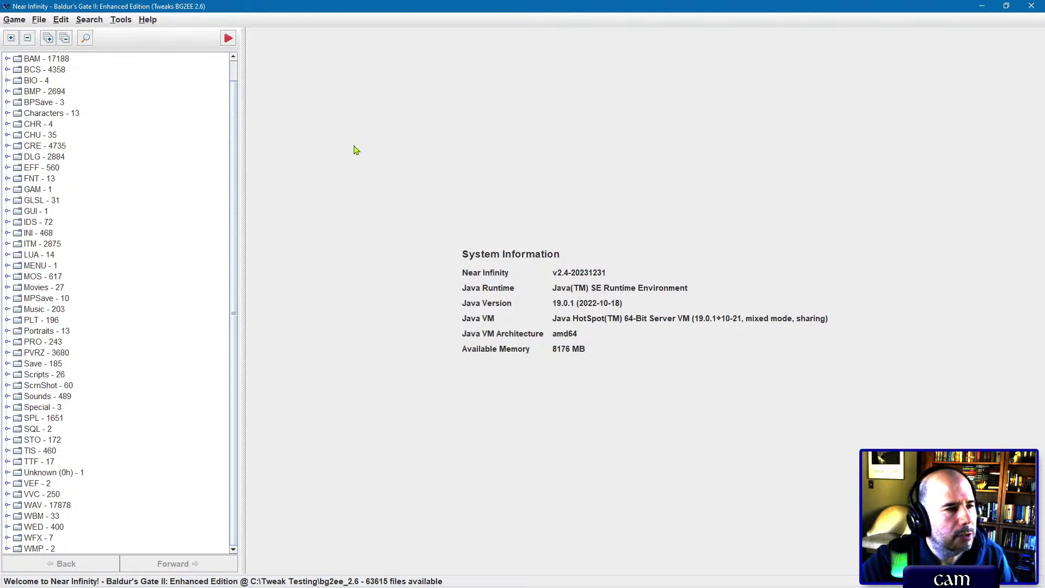
{"action": "key", "text": "ctrl+f"}
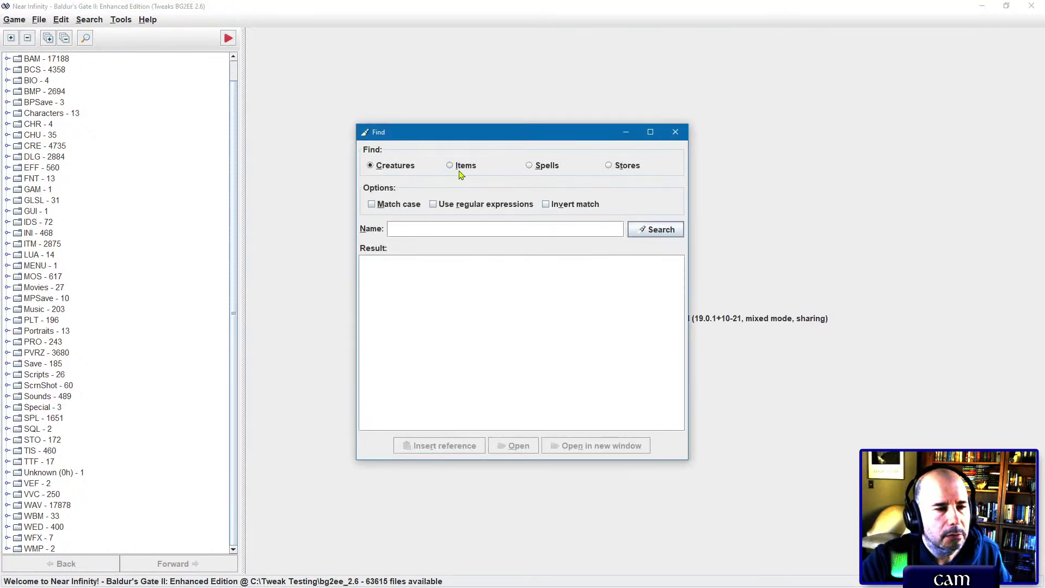
{"action": "left_click", "coordinate": [464, 166]}
{"action": "left_click", "coordinate": [450, 227]}
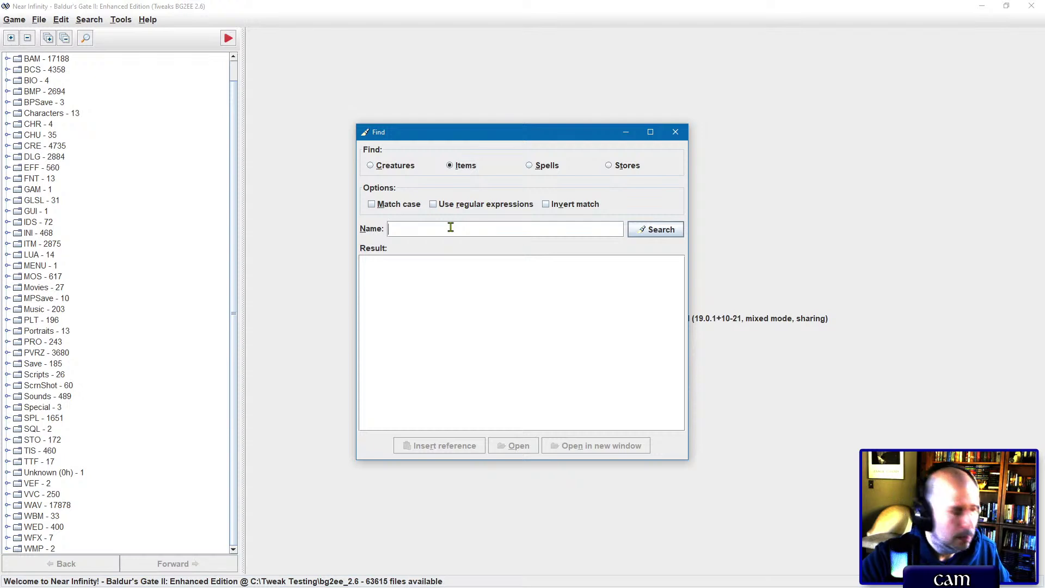
{"action": "type", "text": "daystar"}
{"action": "key", "text": "Return"}
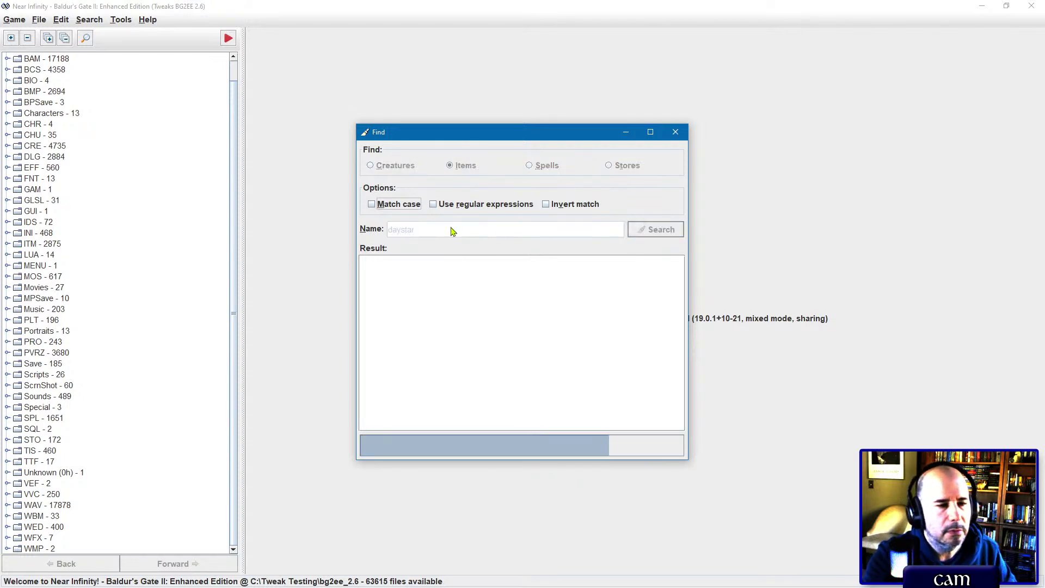
{"action": "double_click", "coordinate": [443, 263]}
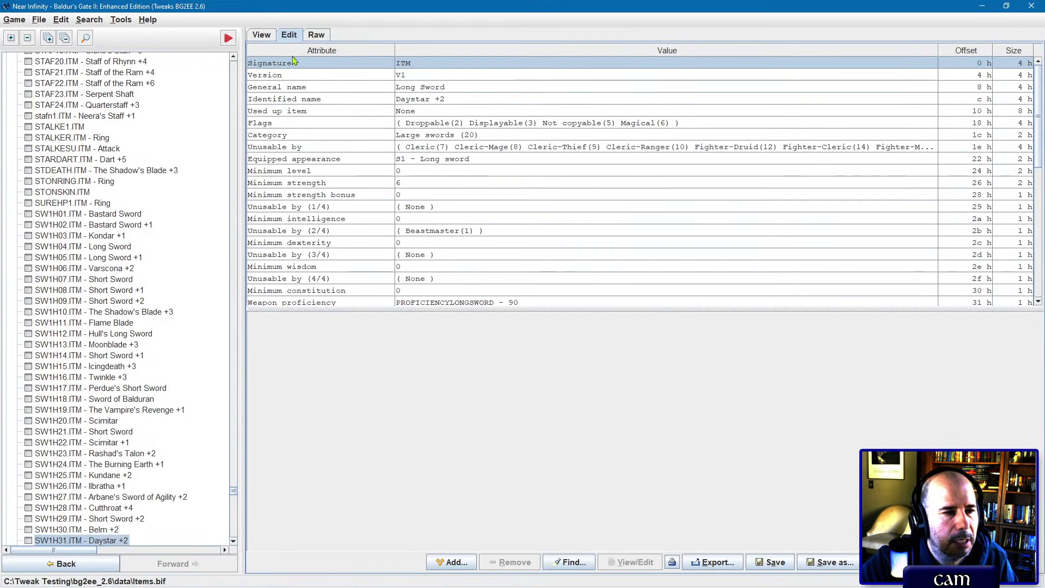
Step: Examine Daystar's identified description for how its bonuses against evil creatures are worded
{"action": "scroll", "coordinate": [348, 99], "scroll_direction": "down", "scroll_amount": 6}
{"action": "left_click", "coordinate": [349, 194]}
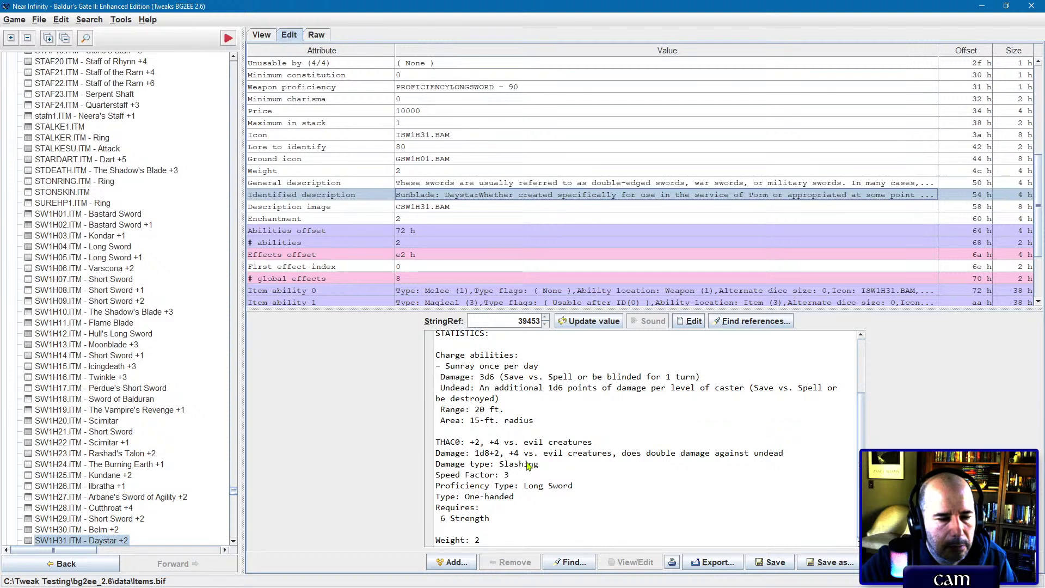
{"action": "scroll", "coordinate": [526, 466], "scroll_direction": "up", "scroll_amount": 2}
{"action": "scroll", "coordinate": [526, 466], "scroll_direction": "down", "scroll_amount": 2}
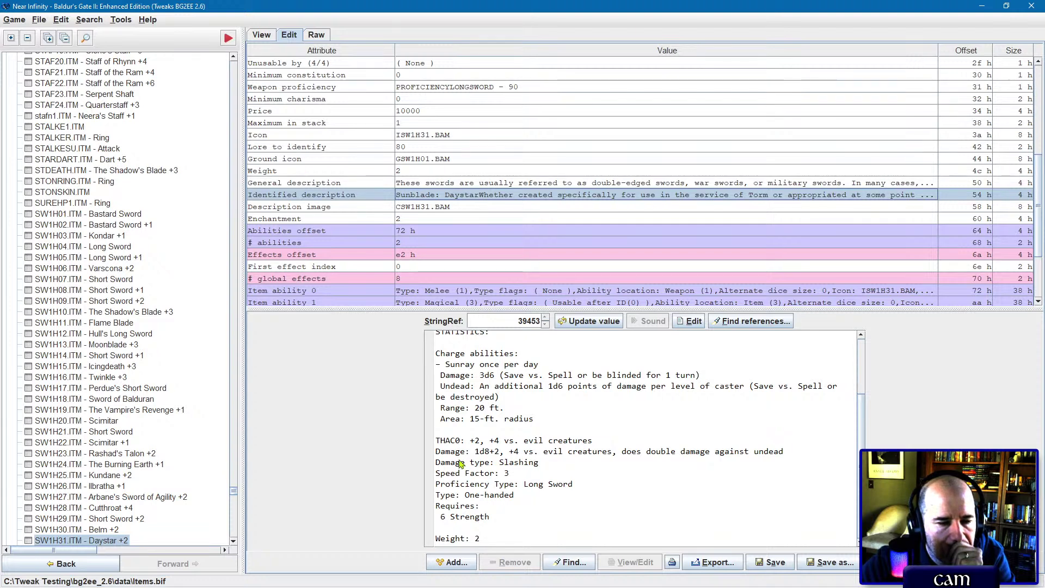
Step: Open the Kondar +1 item, examine its shapeshifter bonus wording and enchantment effects, and return to game.tra in Notepad++
{"action": "scroll", "coordinate": [131, 472], "scroll_direction": "down", "scroll_amount": 4}
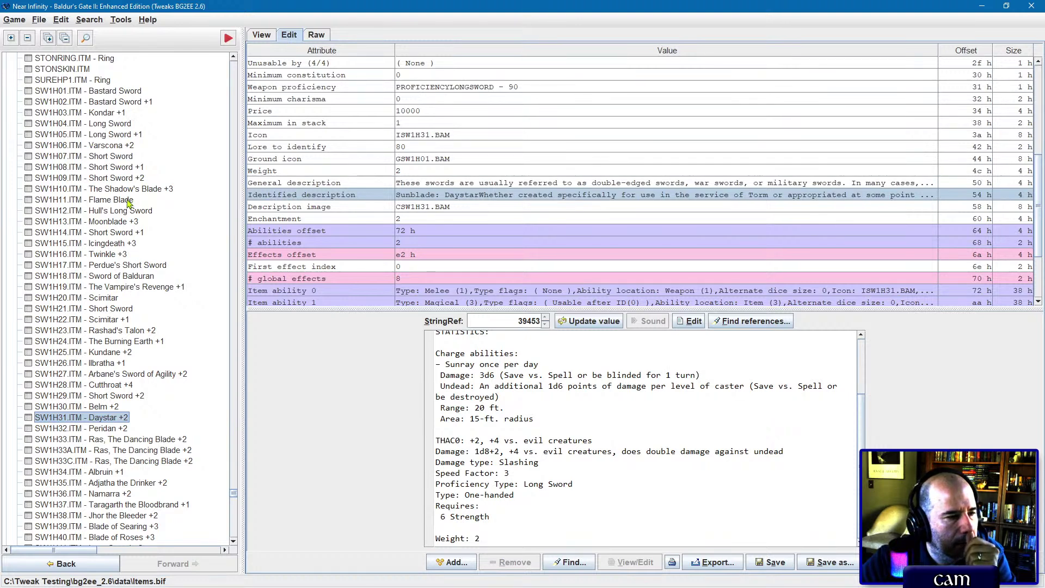
{"action": "left_click", "coordinate": [132, 113]}
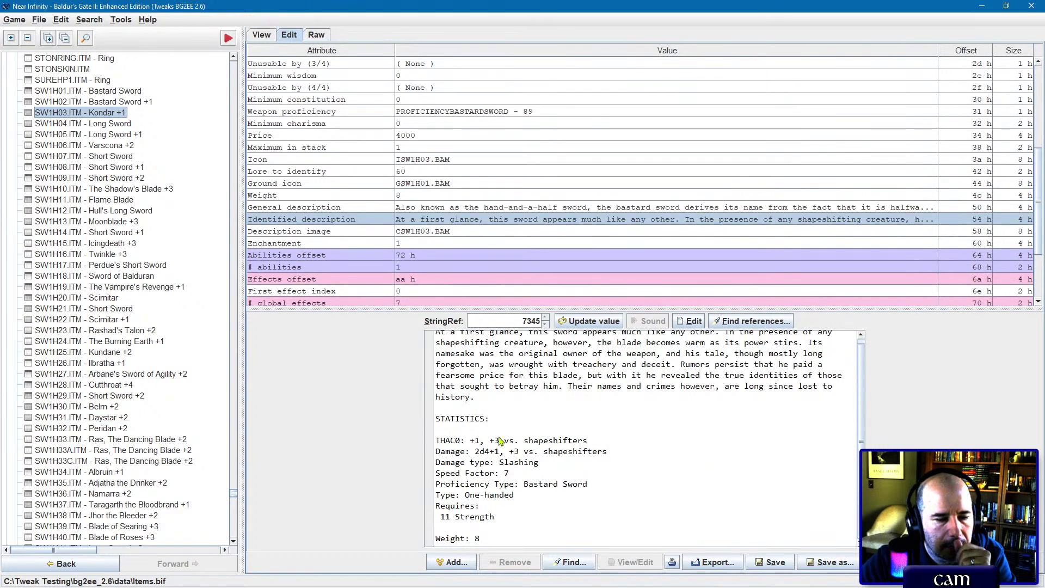
{"action": "left_click_drag", "start_coordinate": [489, 442], "coordinate": [588, 442]}
{"action": "scroll", "coordinate": [539, 270], "scroll_direction": "down", "scroll_amount": 3}
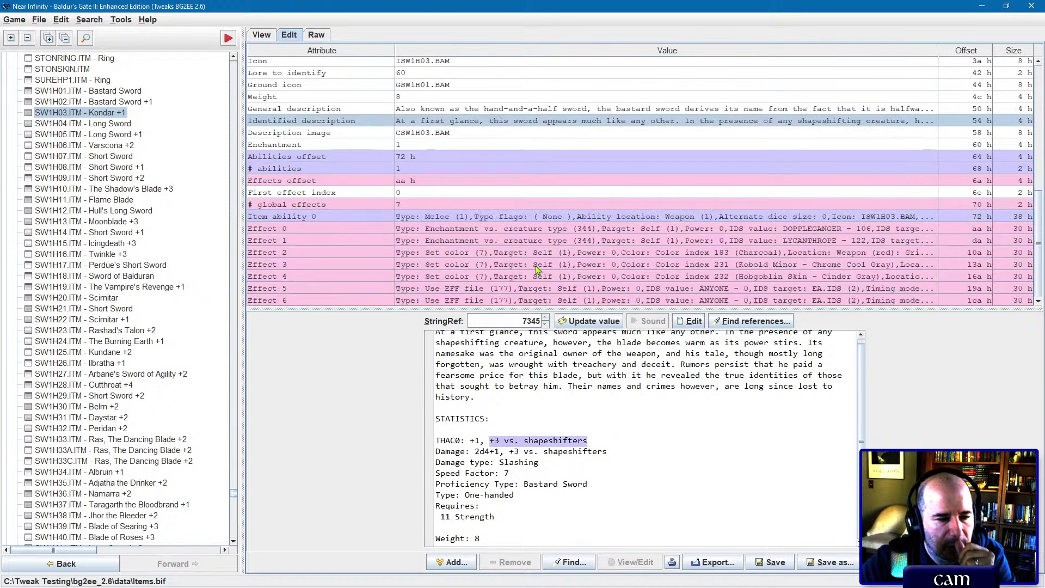
{"action": "left_click", "coordinate": [469, 244]}
{"action": "left_click", "coordinate": [477, 229]}
{"action": "left_click", "coordinate": [477, 241]}
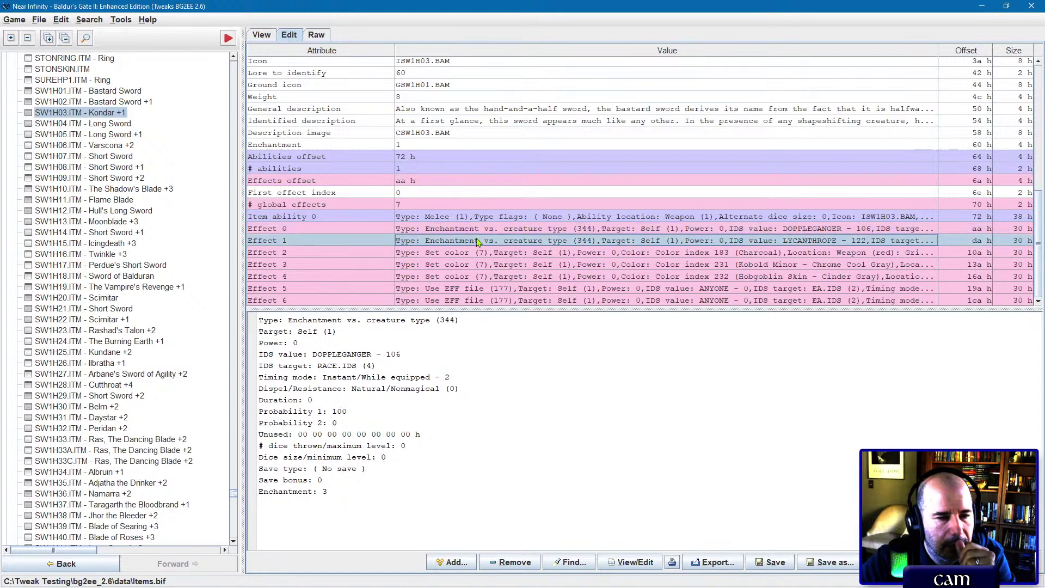
{"action": "left_click", "coordinate": [520, 121]}
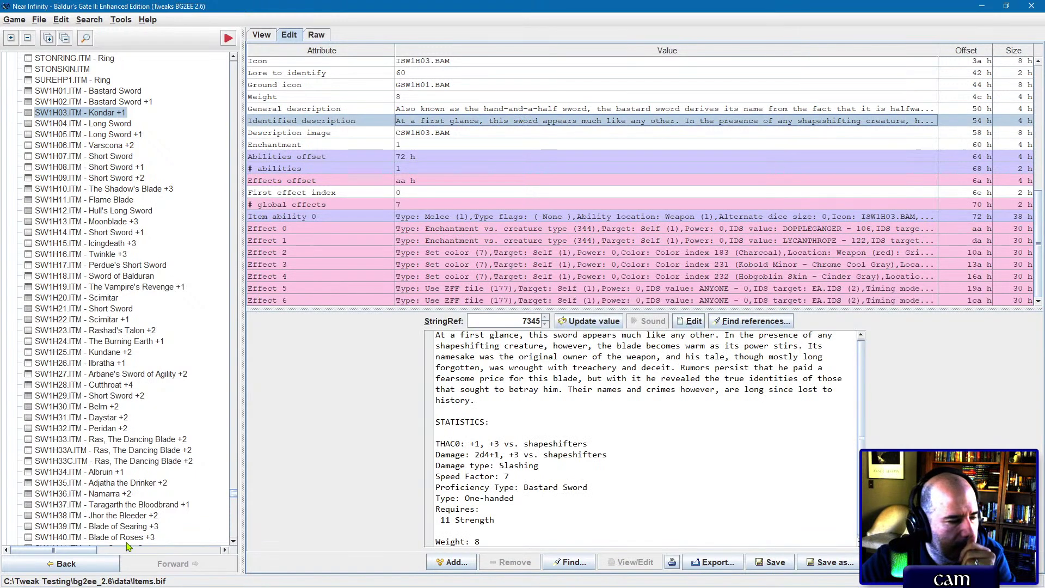
{"action": "key", "text": "alt+Tab"}
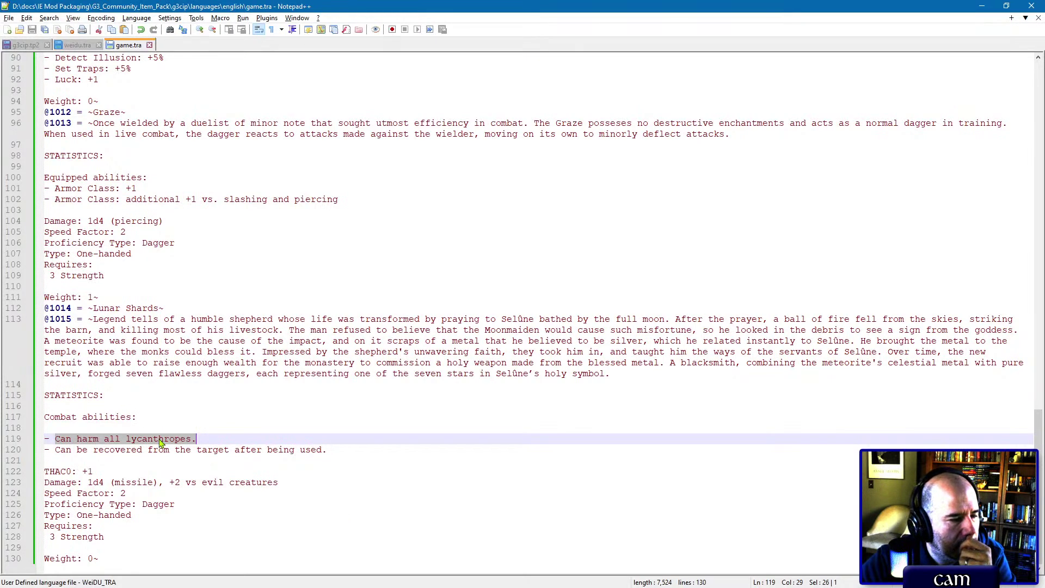
Step: Remove the trailing periods from the lycanthrope and recovery lines under Lunar Shards' combat abilities and save game.tra
{"action": "left_click", "coordinate": [227, 439]}
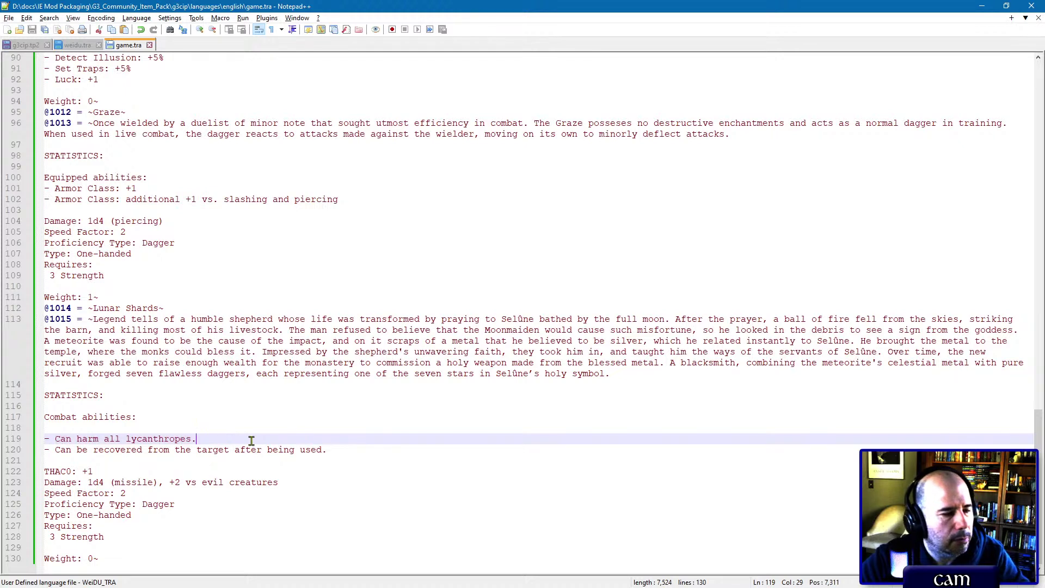
{"action": "key", "text": "BackSpace"}
{"action": "left_click", "coordinate": [350, 453]}
{"action": "key", "text": "BackSpace"}
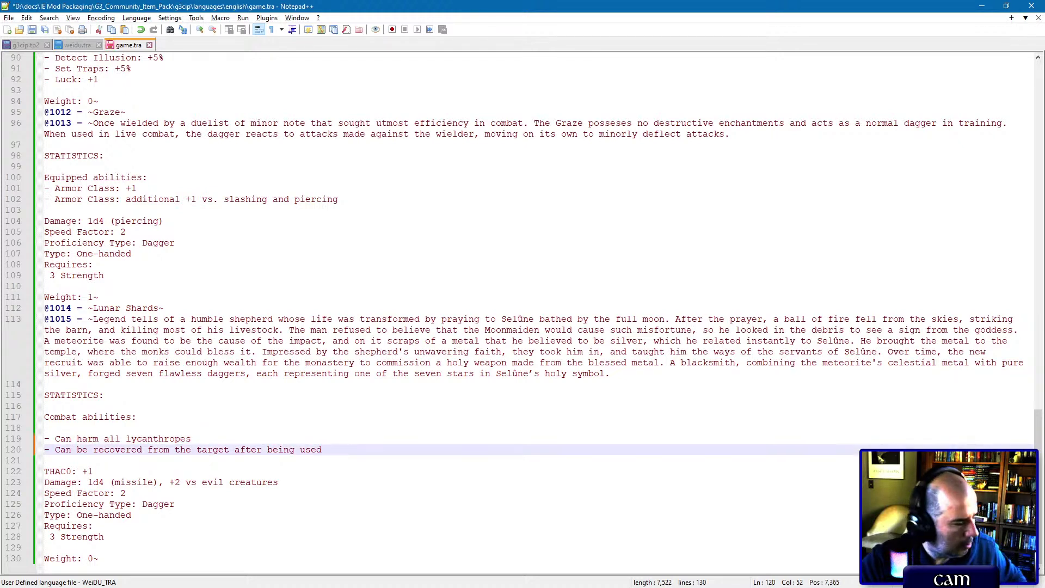
{"action": "key", "text": "ctrl+s"}
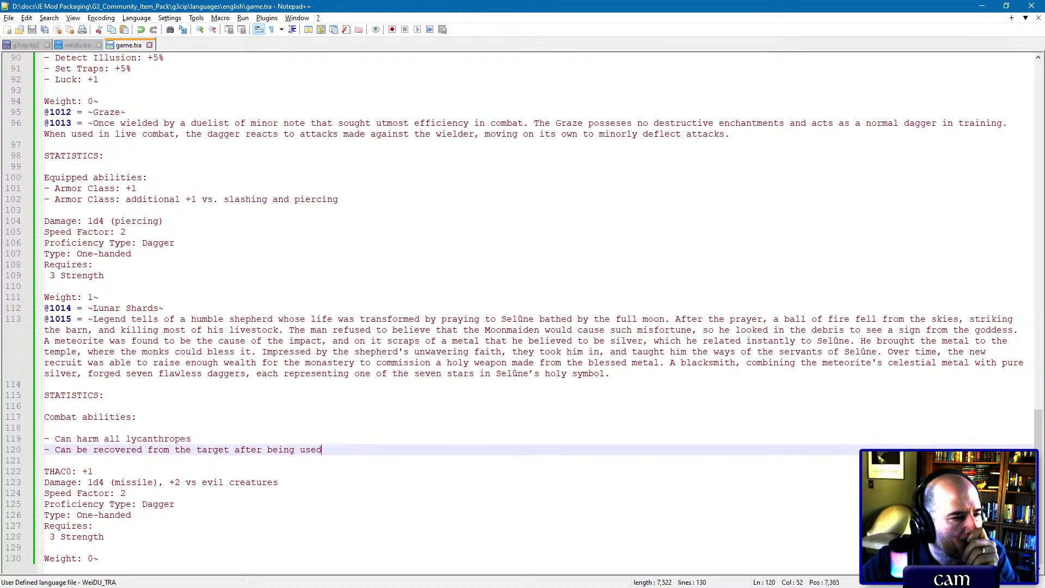
Step: Switch to Near Infinity and examine how The Burning Earth +1 and Daystar +2 word their bonuses against specific creatures
{"action": "key", "text": "alt+Tab"}
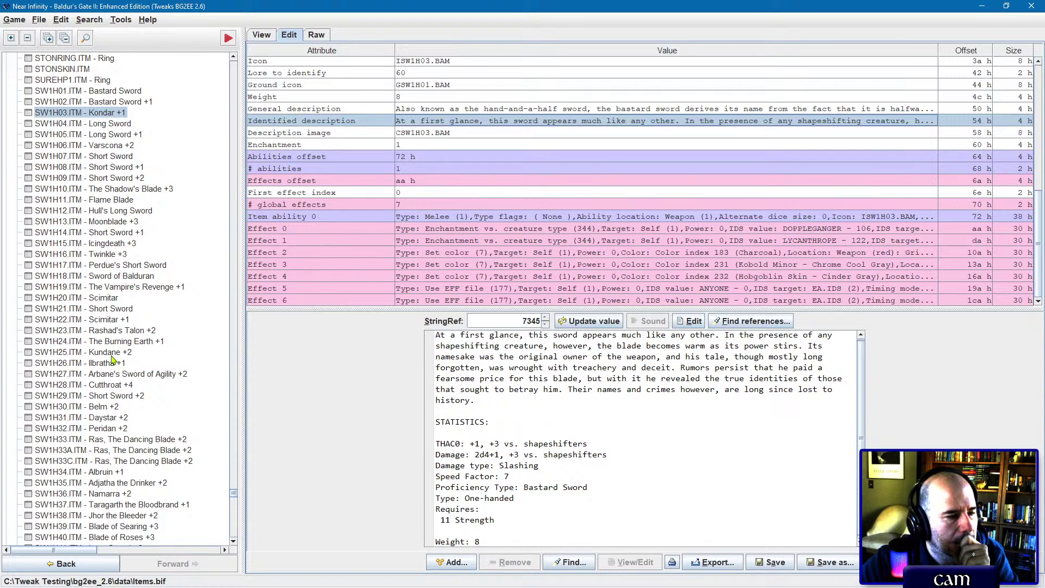
{"action": "left_click", "coordinate": [124, 342]}
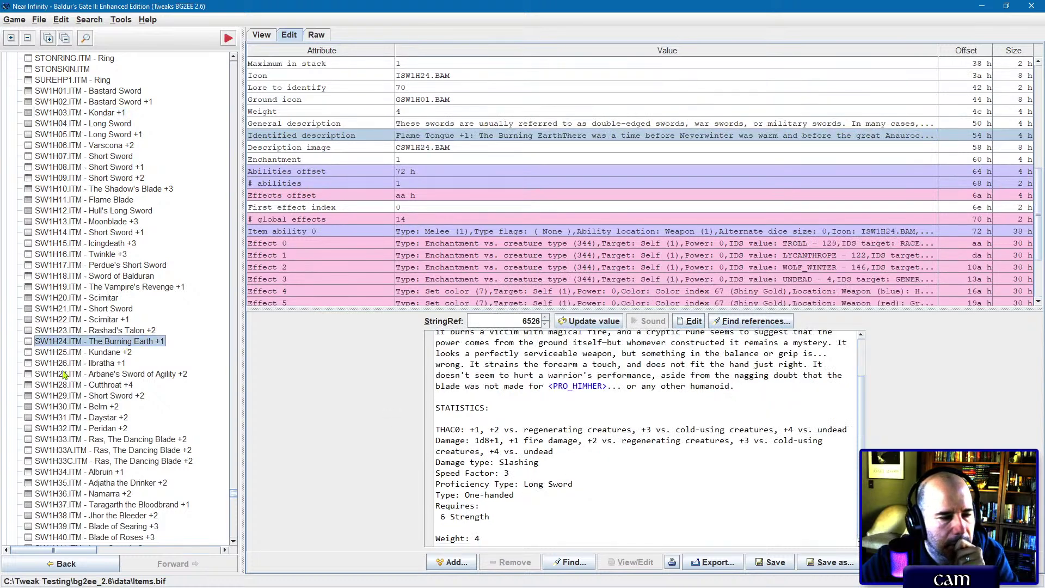
{"action": "left_click", "coordinate": [109, 417]}
{"action": "scroll", "coordinate": [492, 408], "scroll_direction": "up", "scroll_amount": 2}
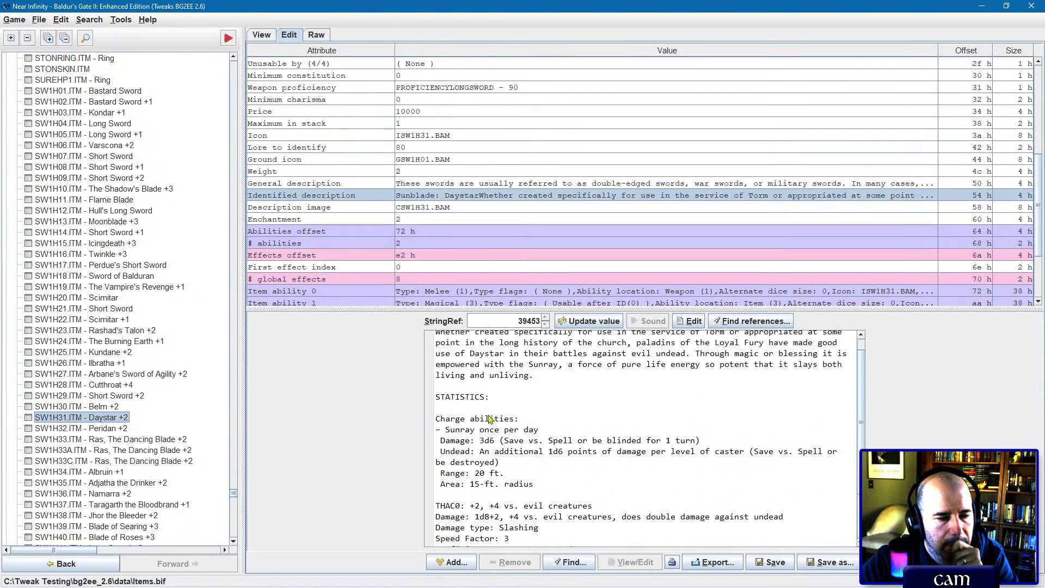
{"action": "scroll", "coordinate": [490, 418], "scroll_direction": "down", "scroll_amount": 2}
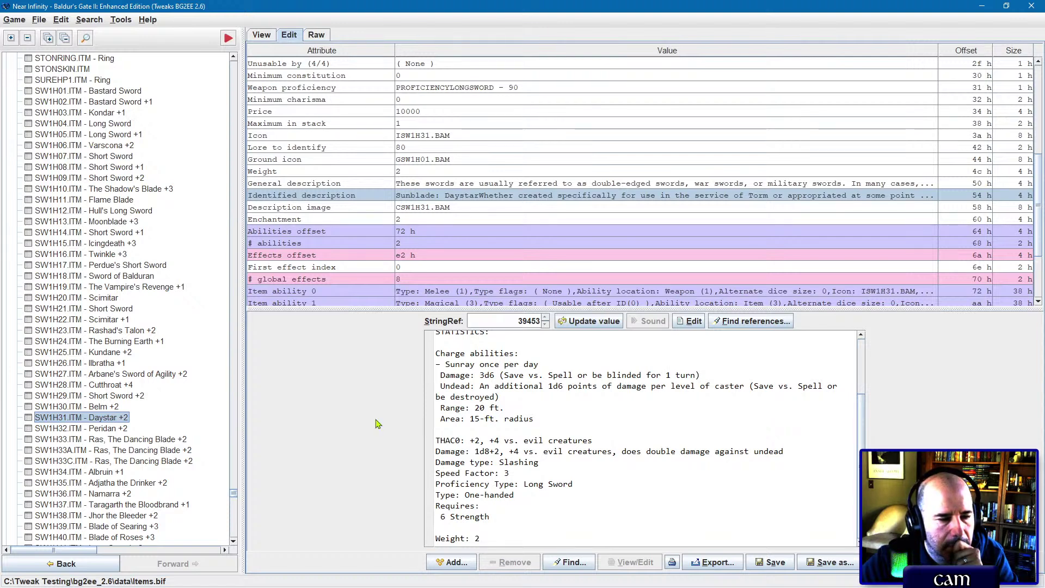
Step: Examine the general description of the DAGG05 Throwing Dagger in the item list, and return to game.tra in Notepad++
{"action": "key", "text": "d"}
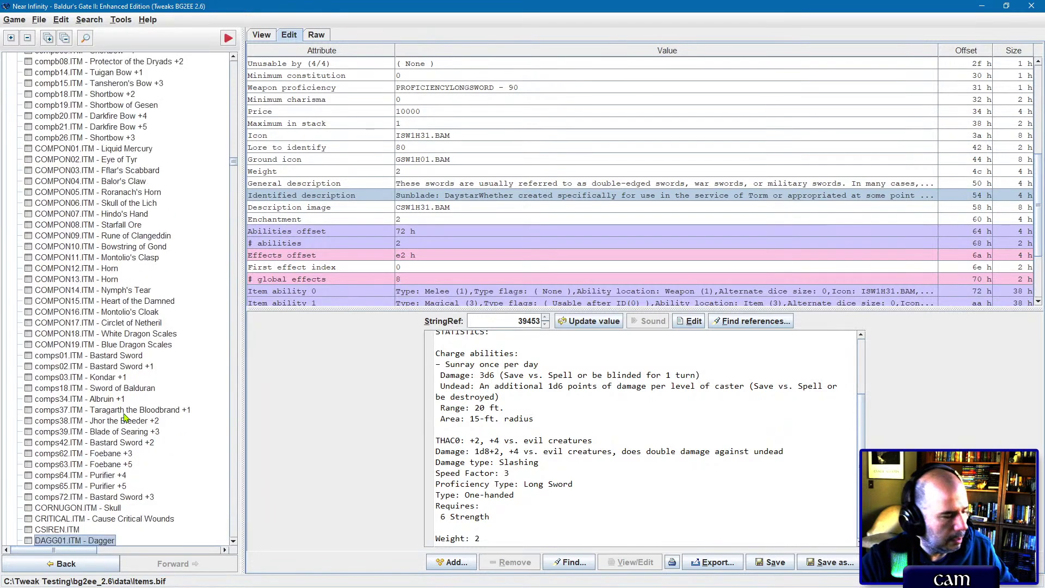
{"action": "scroll", "coordinate": [124, 417], "scroll_direction": "down", "scroll_amount": 5}
{"action": "left_click", "coordinate": [103, 428]}
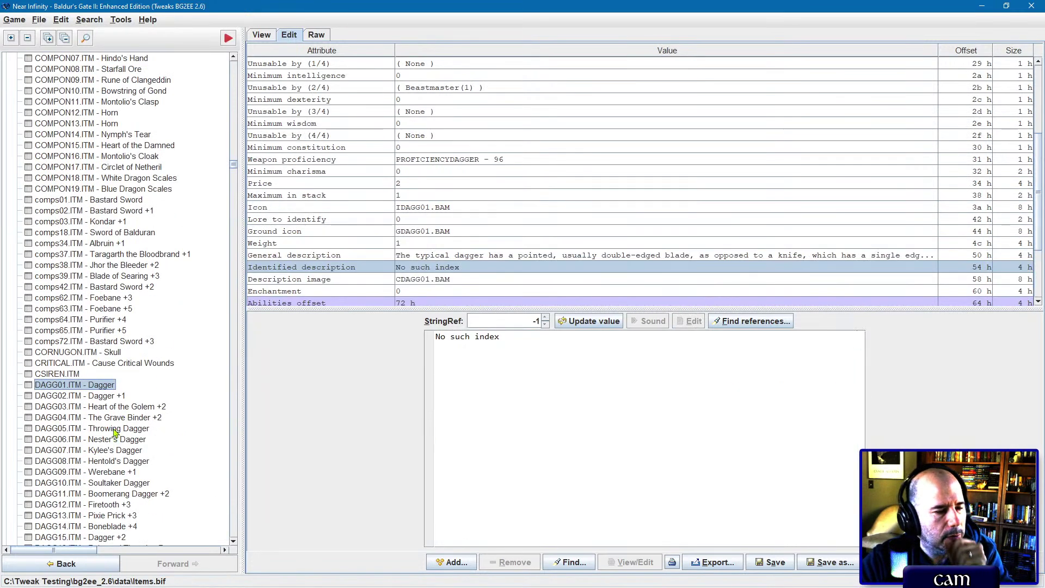
{"action": "left_click", "coordinate": [441, 245]}
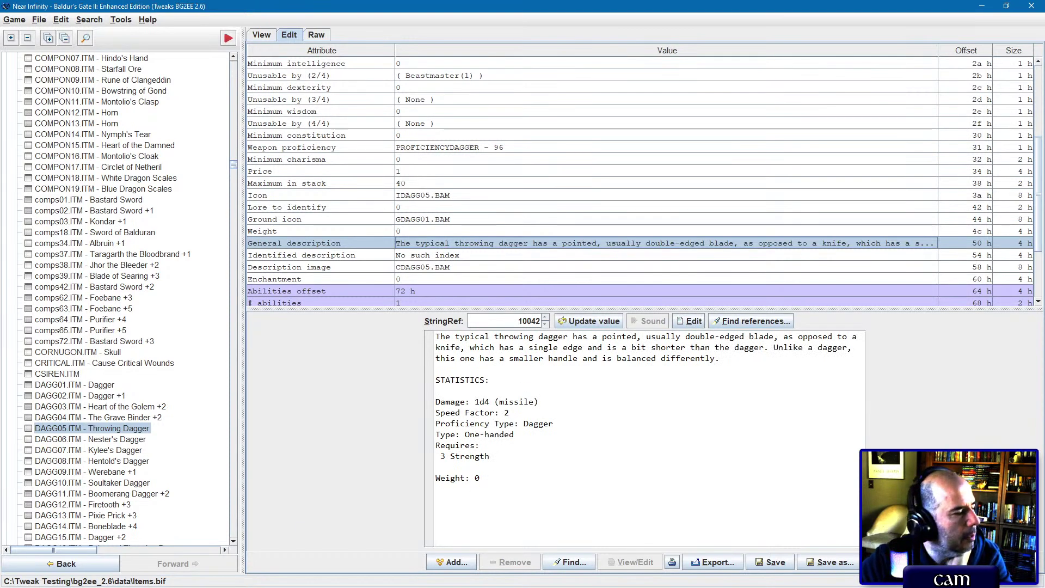
{"action": "key", "text": "alt+Tab"}
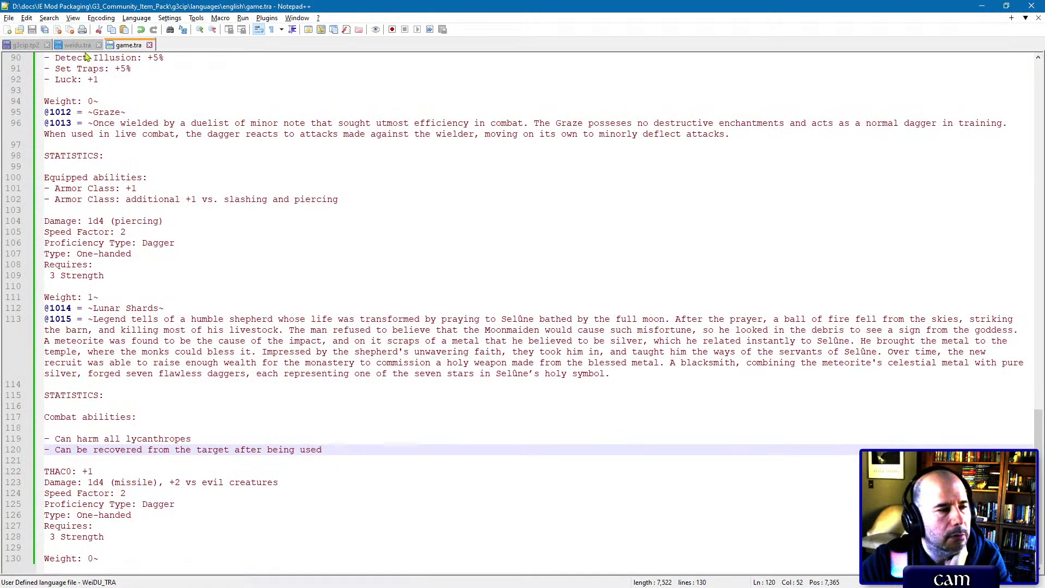
Step: In g3cip.tp2, duplicate the g3clunar.itm COPY line below the g3ccourt.wav line in the misc section, replacing its COPY keyword with indentation
{"action": "left_click", "coordinate": [24, 46]}
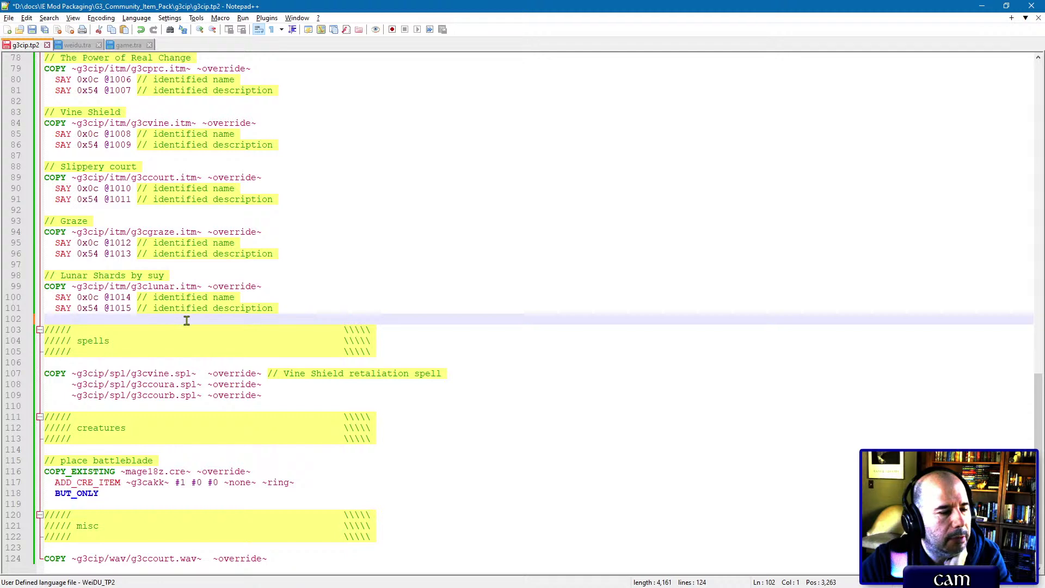
{"action": "left_click_drag", "start_coordinate": [273, 281], "coordinate": [278, 285]}
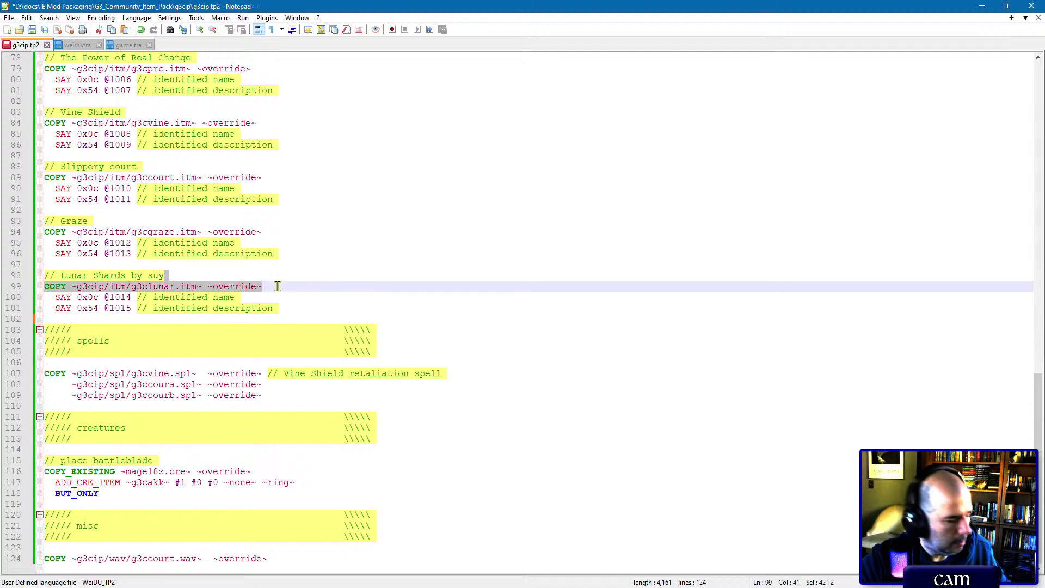
{"action": "key", "text": "ctrl+c"}
{"action": "left_click", "coordinate": [274, 558]}
{"action": "key", "text": "ctrl+v"}
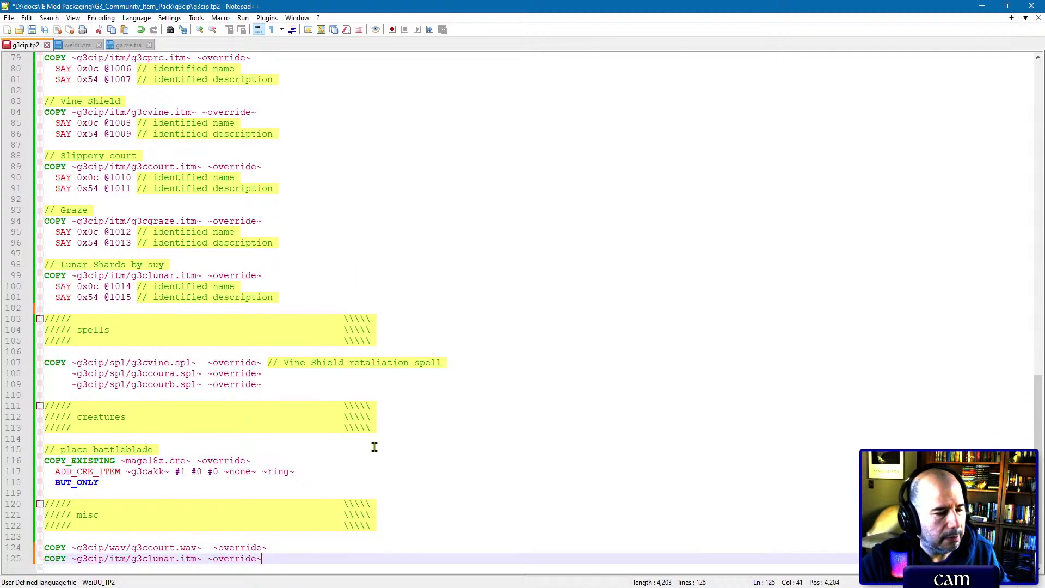
{"action": "double_click", "coordinate": [55, 561]}
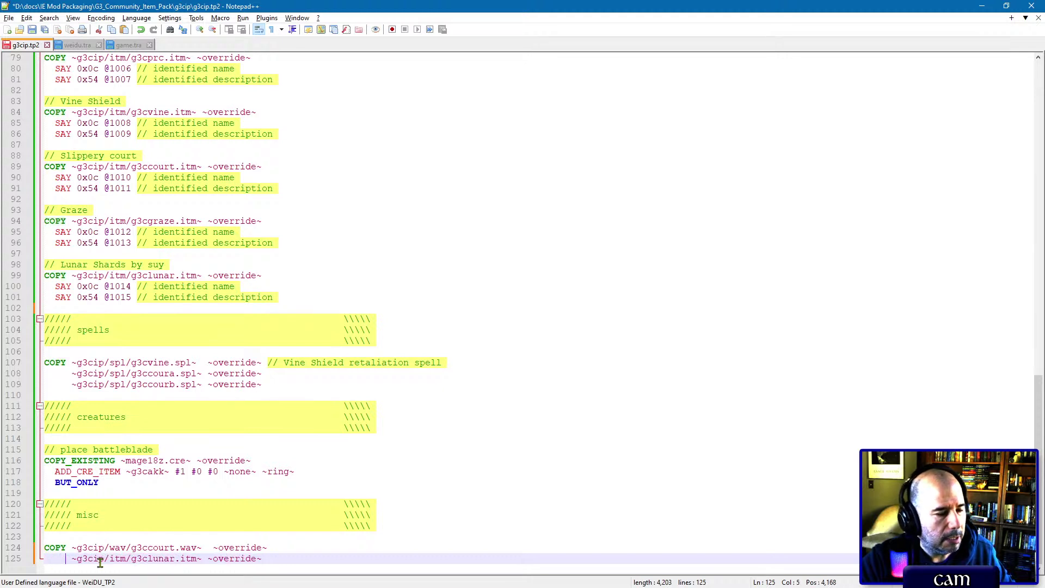
Step: Change the duplicated line's path to g3cip/eff/g3clunar.eff and save g3cip.tp2
{"action": "double_click", "coordinate": [118, 560]}
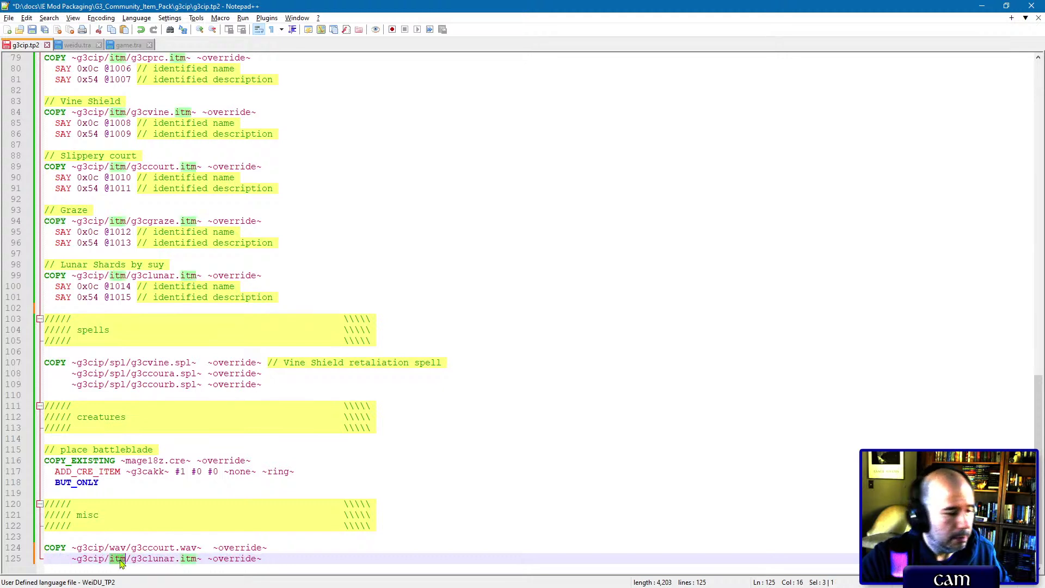
{"action": "type", "text": "eff"}
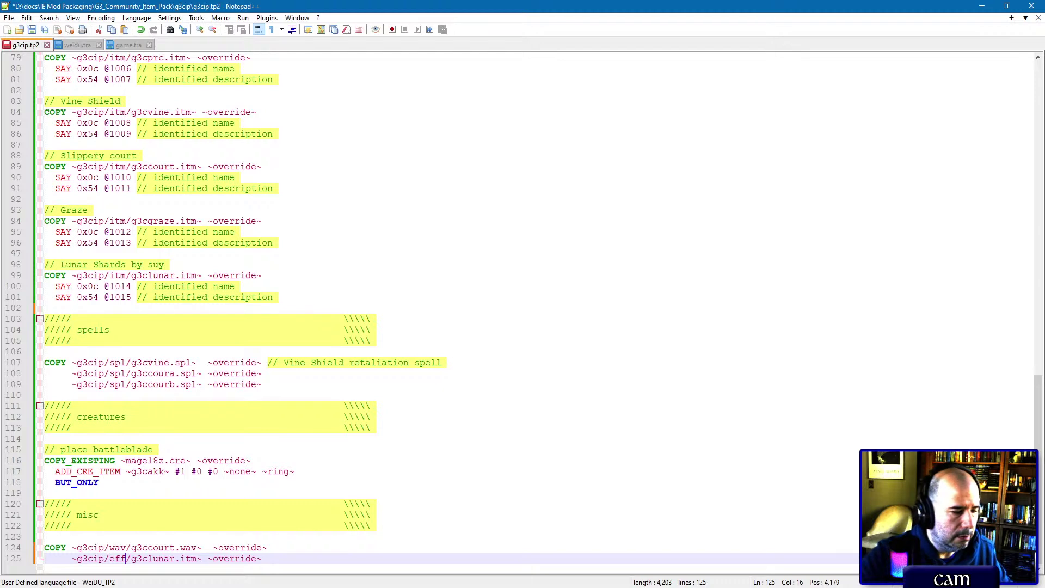
{"action": "double_click", "coordinate": [118, 559]}
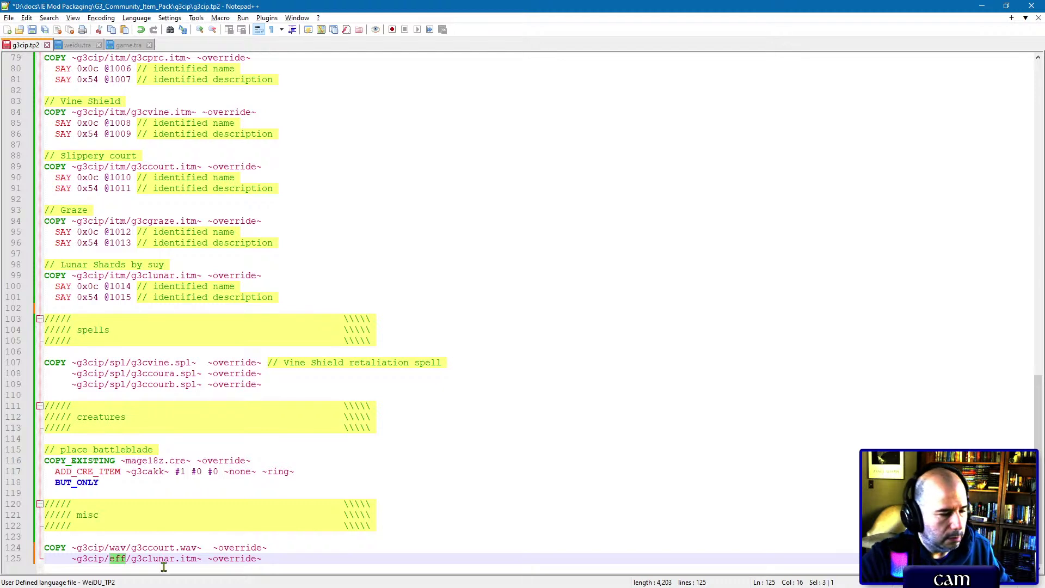
{"action": "double_click", "coordinate": [183, 559]}
{"action": "key", "text": "ctrl+v"}
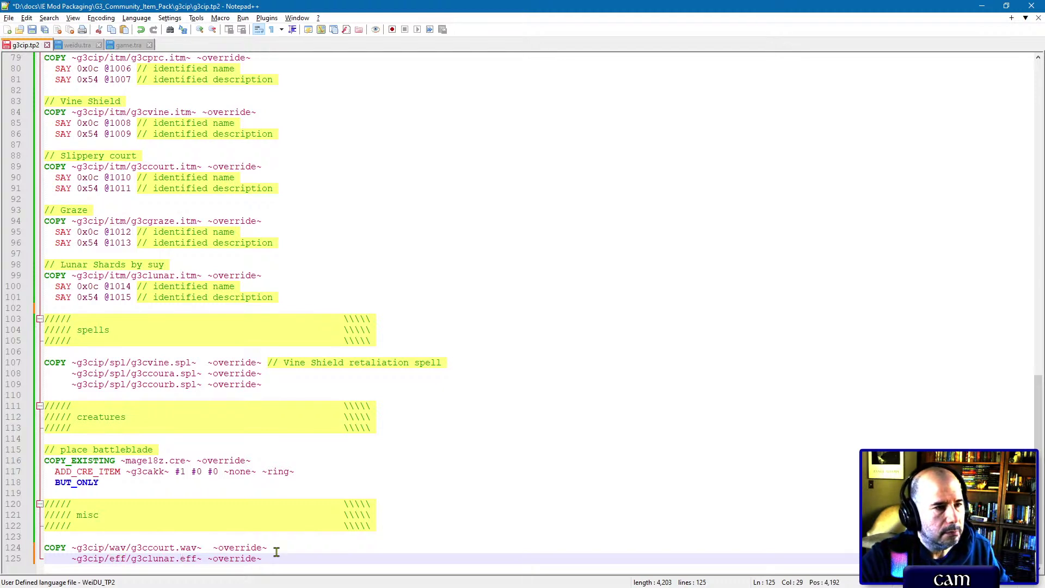
{"action": "key", "text": "ctrl+s"}
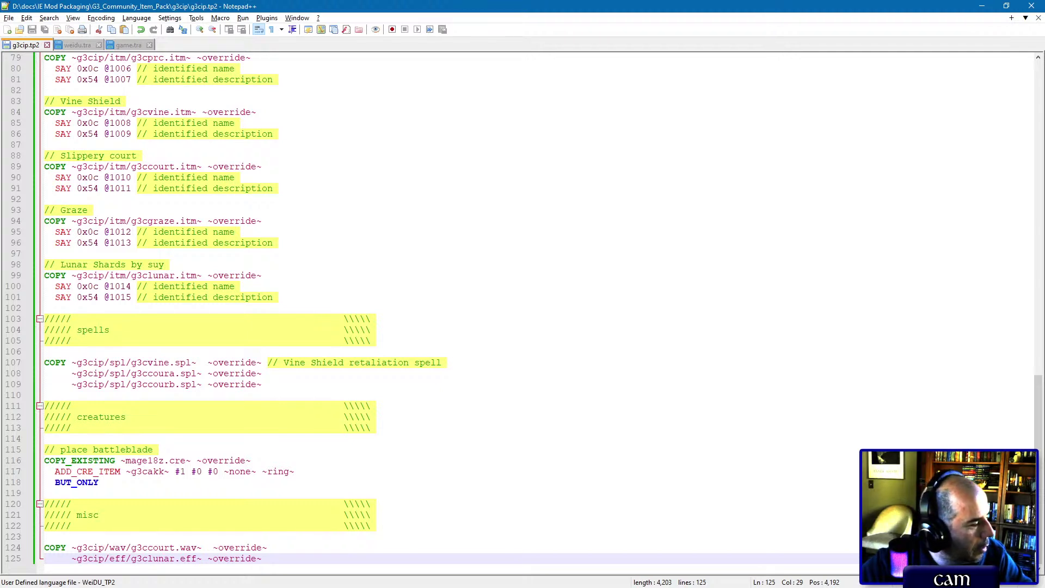
Step: Switch to File Explorer, then commit and push the G3_Community_Item_Pack repository with the message "Added Lunar Shards"
{"action": "key", "text": "alt+Tab"}
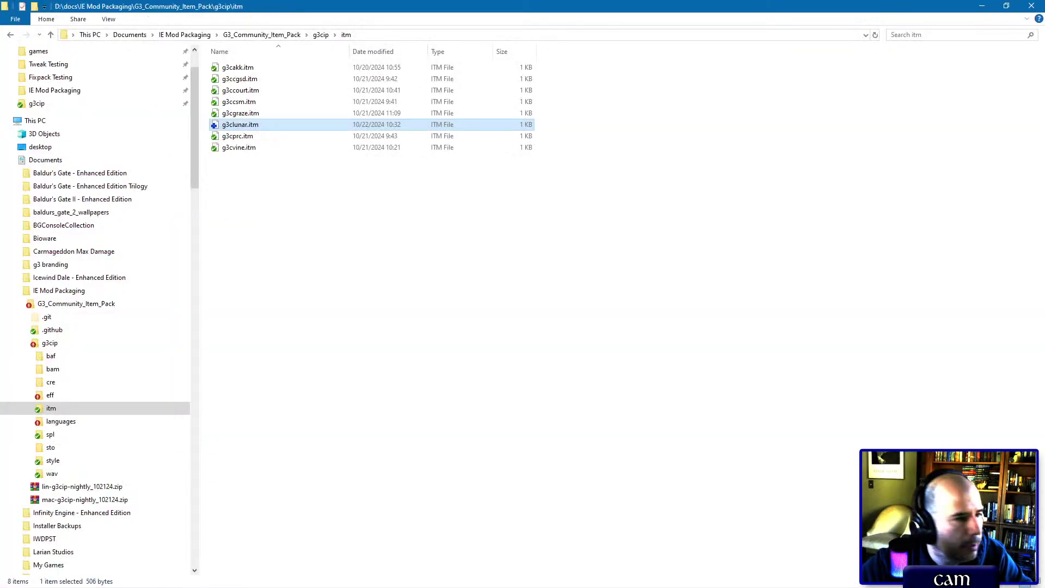
{"action": "left_click", "coordinate": [70, 303]}
{"action": "right_click", "coordinate": [70, 305]}
{"action": "left_click", "coordinate": [98, 296]}
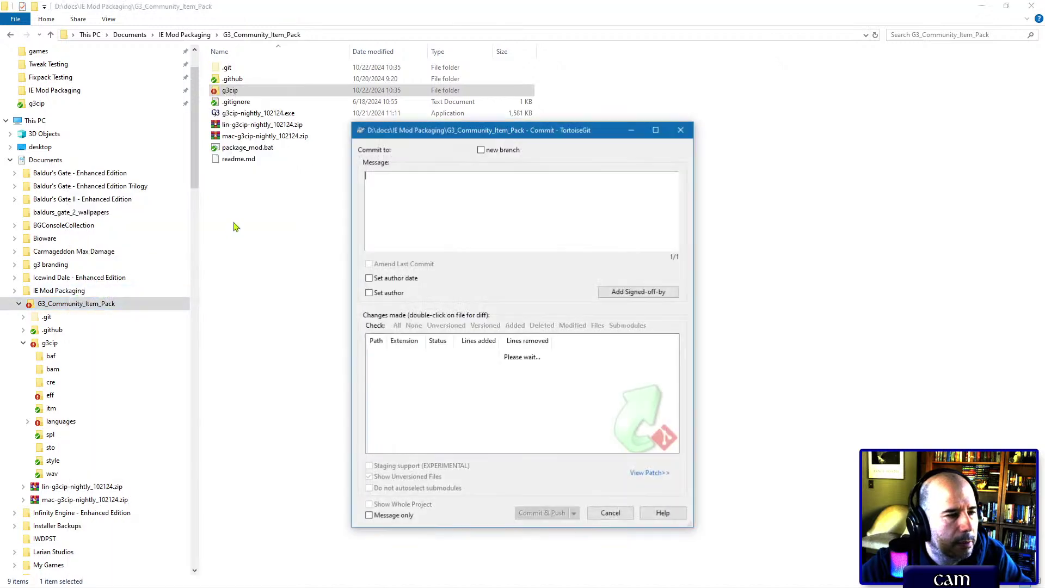
{"action": "type", "text": "Add"}
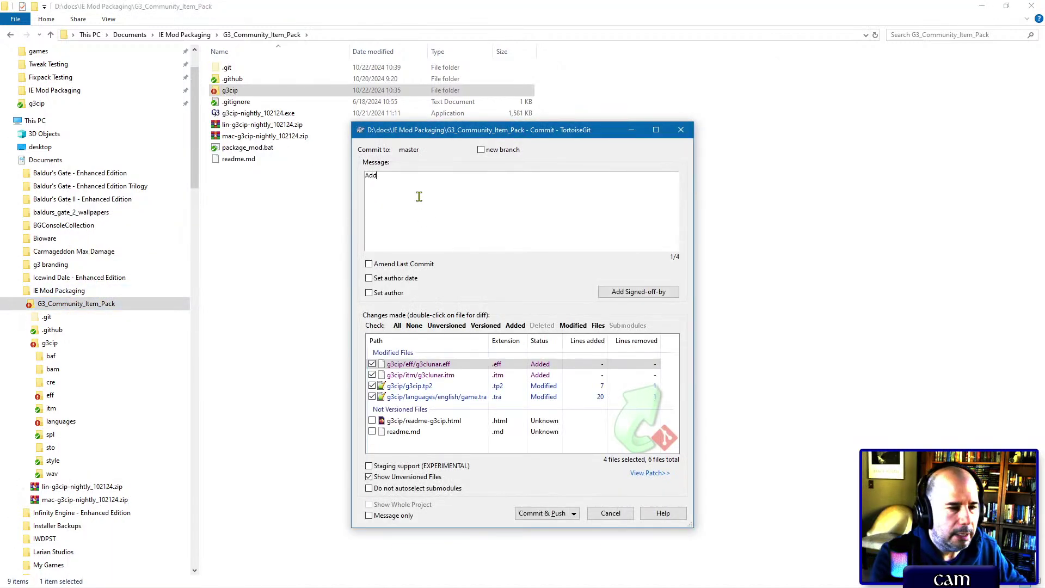
{"action": "type", "text": "ed L"}
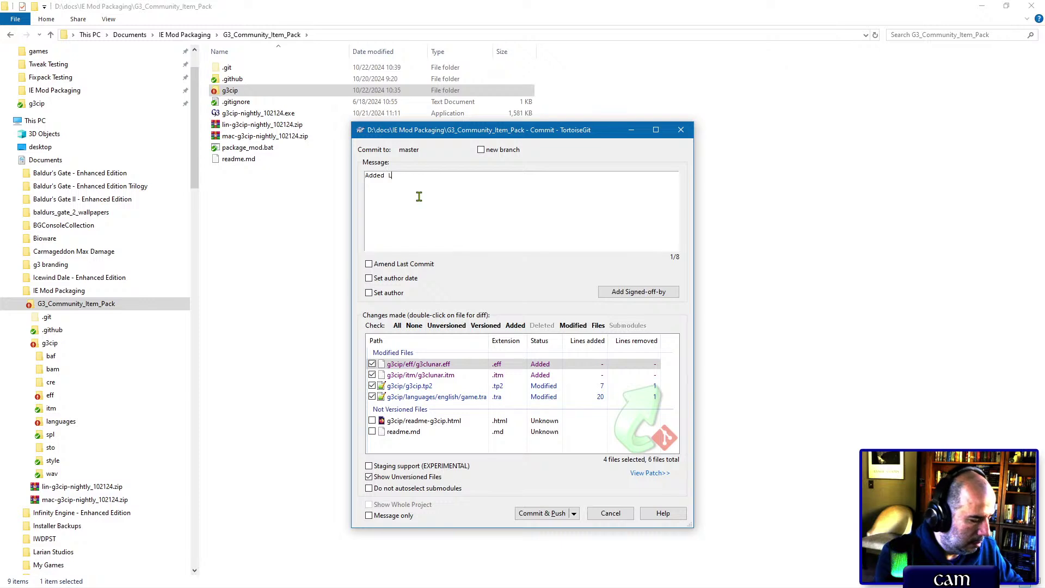
{"action": "type", "text": "unar Shards"}
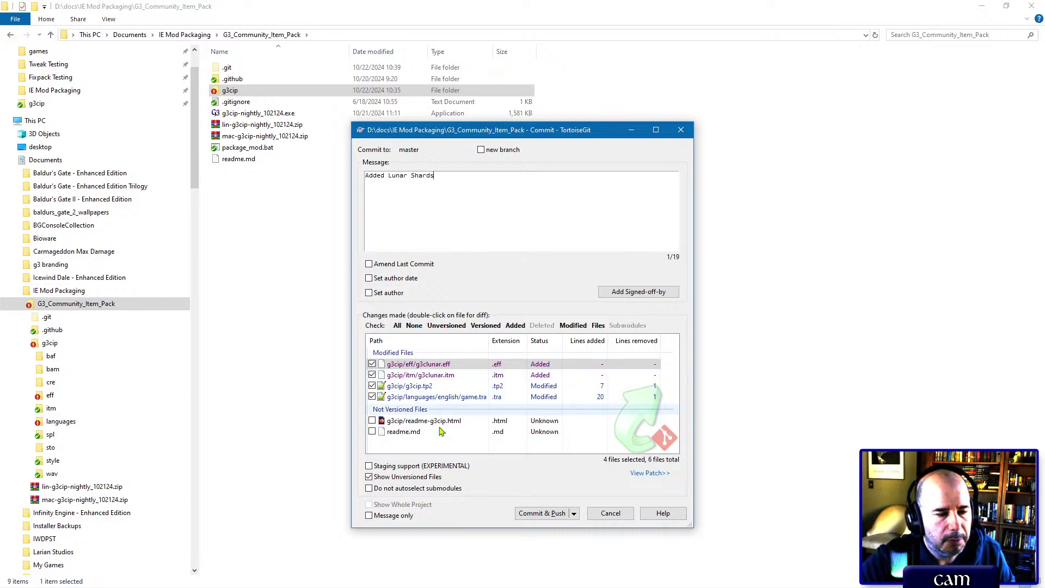
{"action": "left_click", "coordinate": [562, 512]}
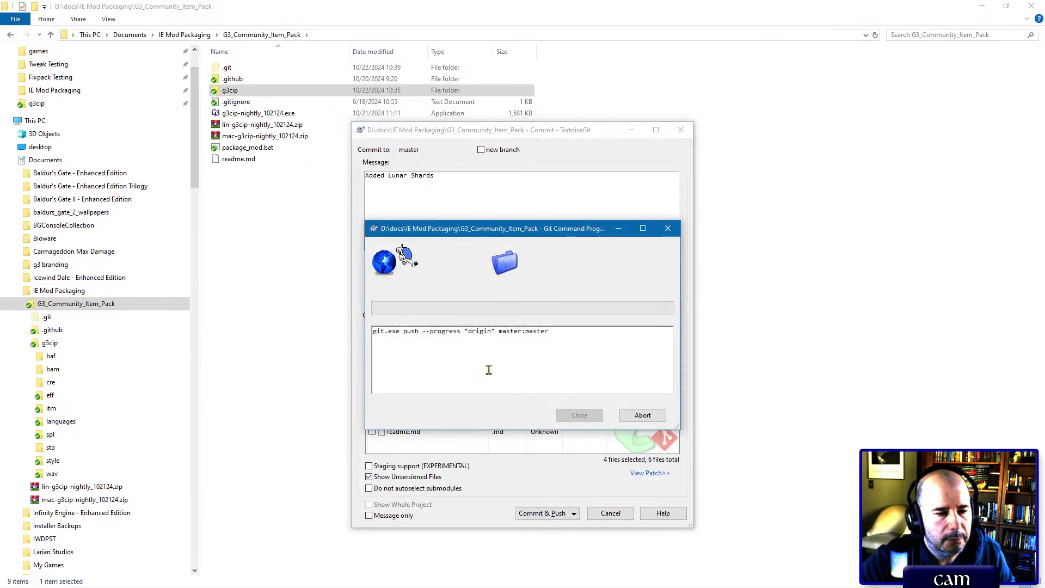
{"action": "left_click", "coordinate": [579, 415]}
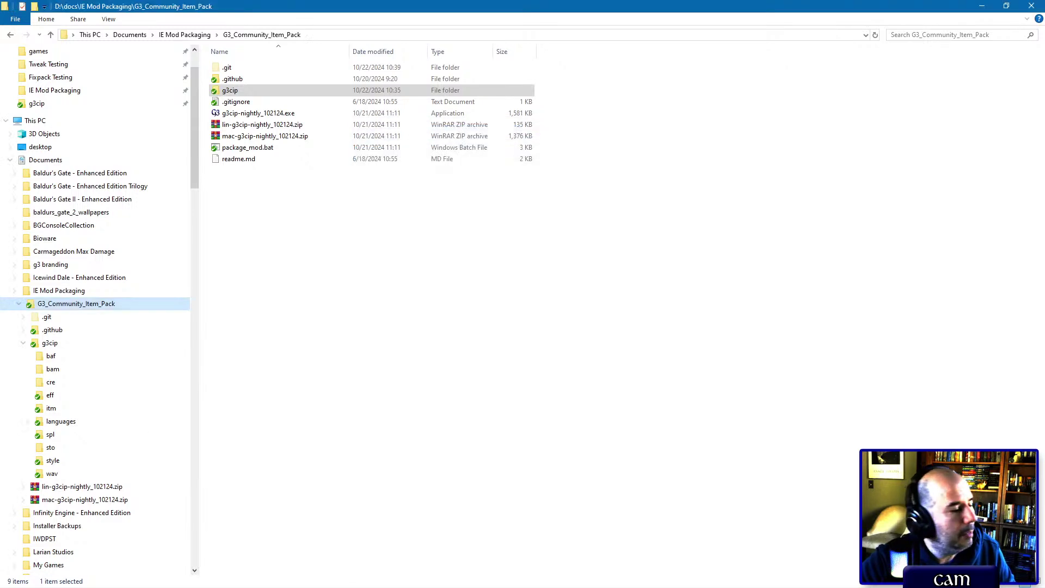
Step: Switch to the command prompt and rerun setup-g3cip.exe --language 0 --yes to reinstall the mod
{"action": "key", "text": "alt+Tab"}
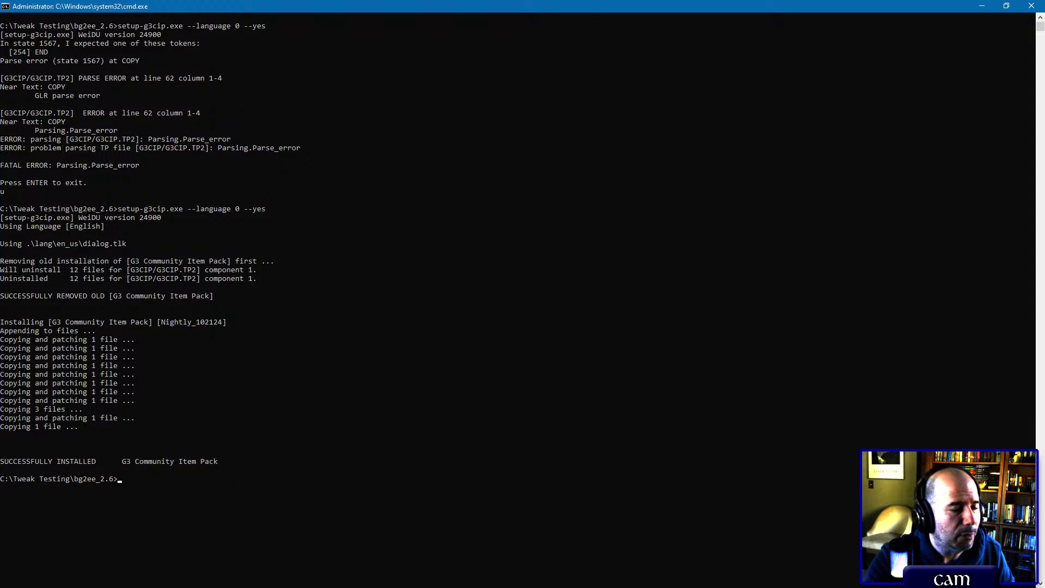
{"action": "key", "text": "Up"}
{"action": "key", "text": "Return"}
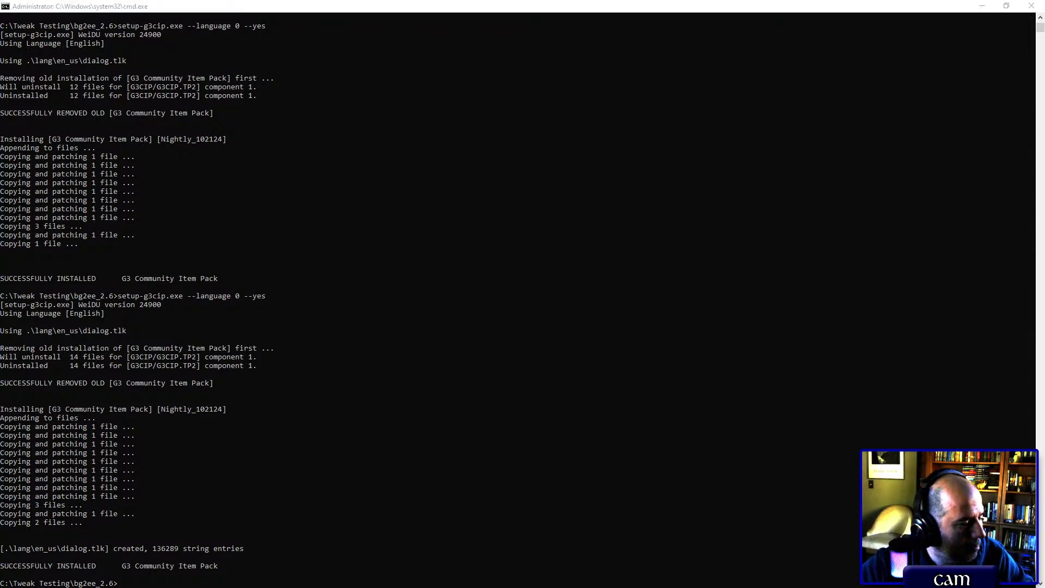
Step: Switch to the browser, close the extra tab below the item catalog, and open the Never Alone and Tinkerer's Spectacles submission in a new tab
{"action": "key", "text": "alt+Tab"}
{"action": "left_click", "coordinate": [114, 144]}
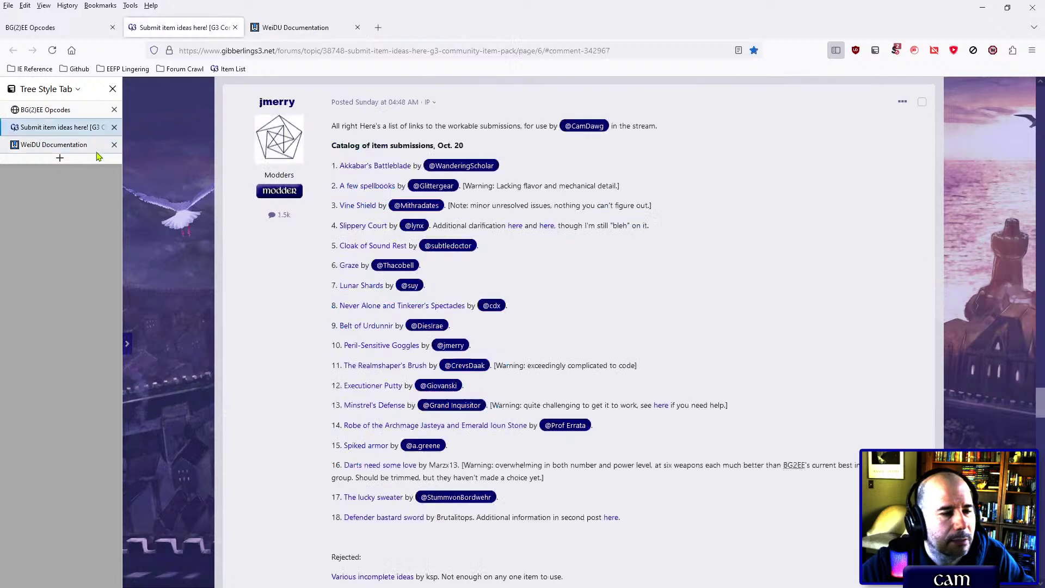
{"action": "middle_click", "coordinate": [400, 305]}
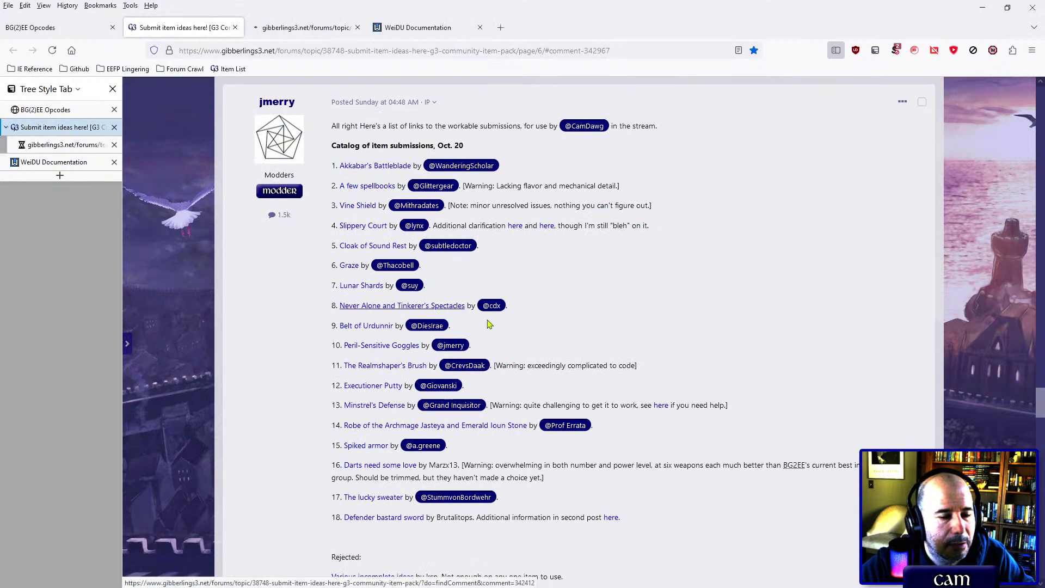
{"action": "left_click", "coordinate": [76, 145]}
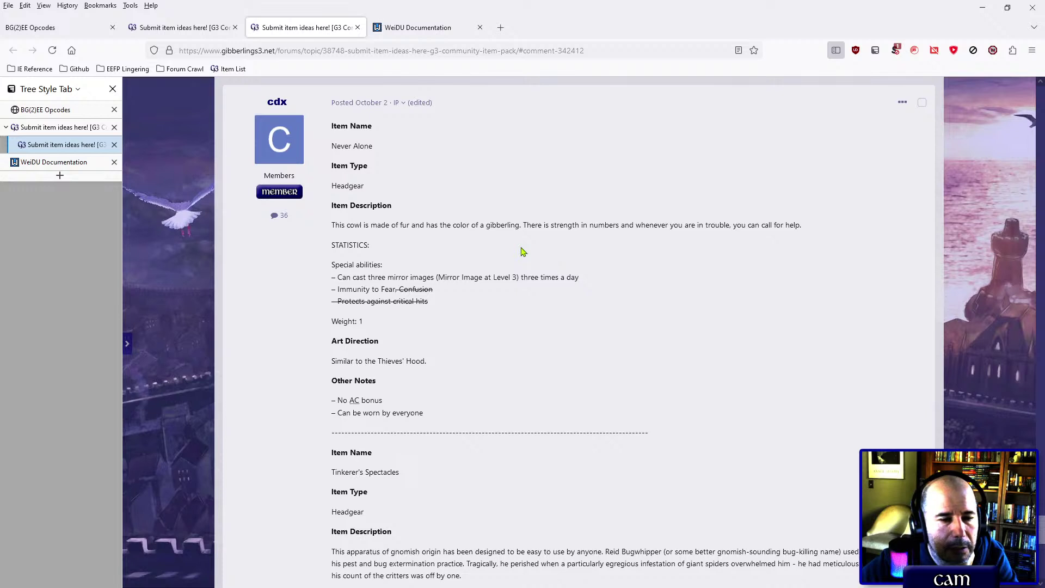
Step: Examine the Never Alone submission's special abilities, highlighting the struck-out confusion and critical hit entries
{"action": "double_click", "coordinate": [417, 289]}
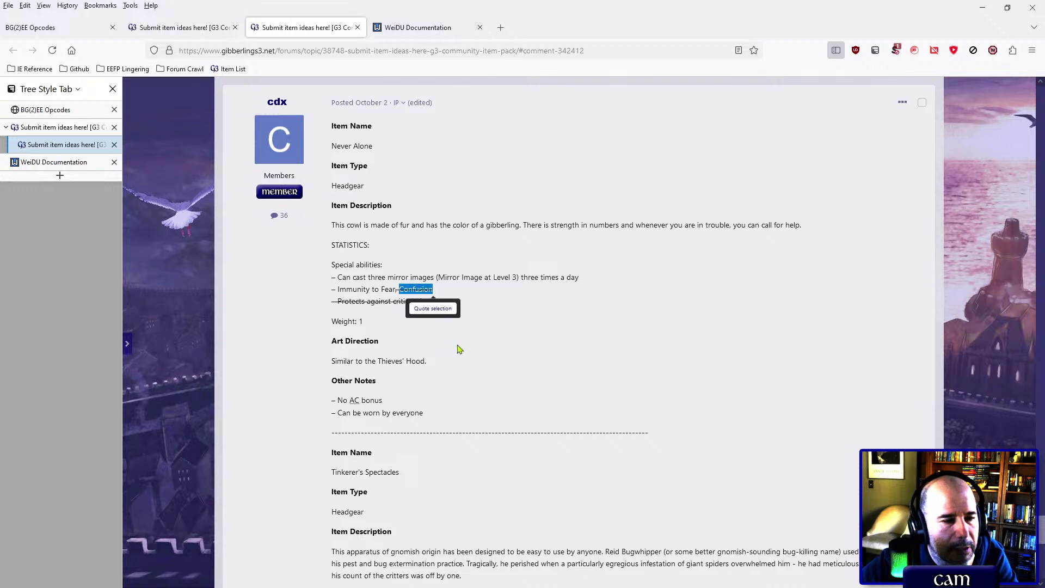
{"action": "left_click", "coordinate": [439, 354]}
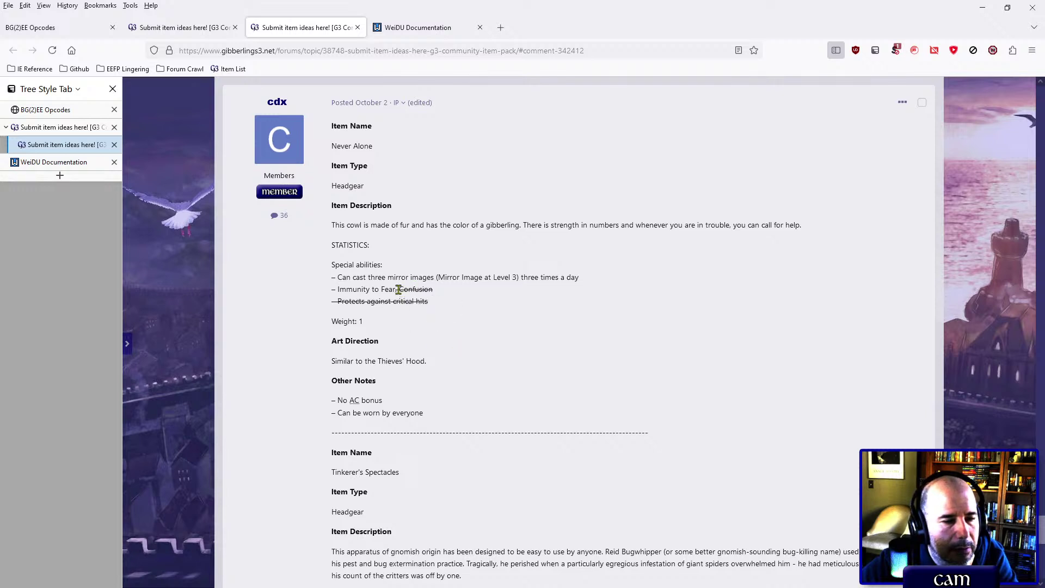
{"action": "left_click_drag", "start_coordinate": [398, 289], "coordinate": [460, 322]}
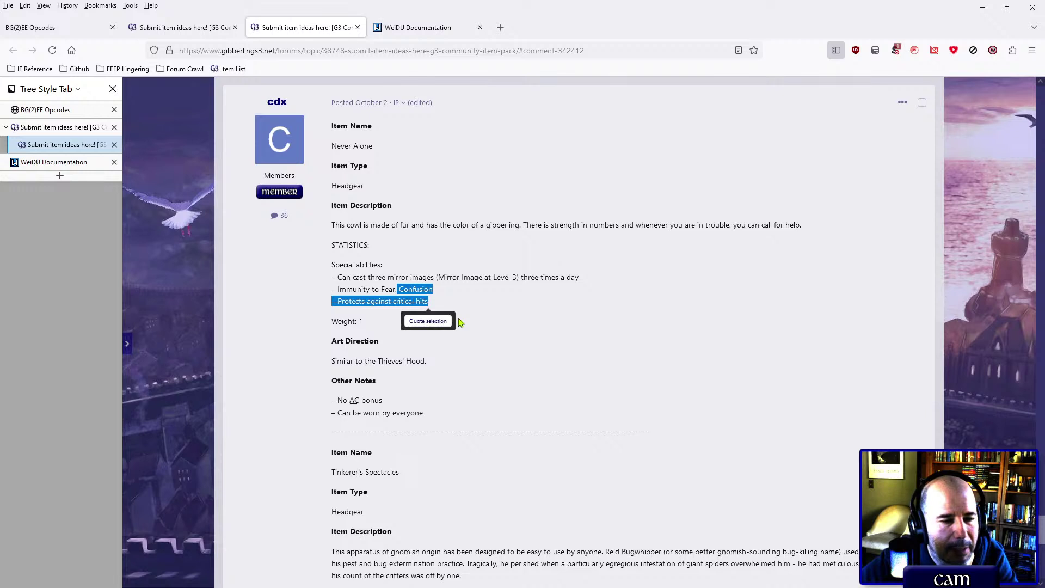
Step: Examine the Tinkerer's Spectacles submission, highlighting its usability note, the thief or gnome exception and the 2-round confusion duration
{"action": "left_click", "coordinate": [466, 333]}
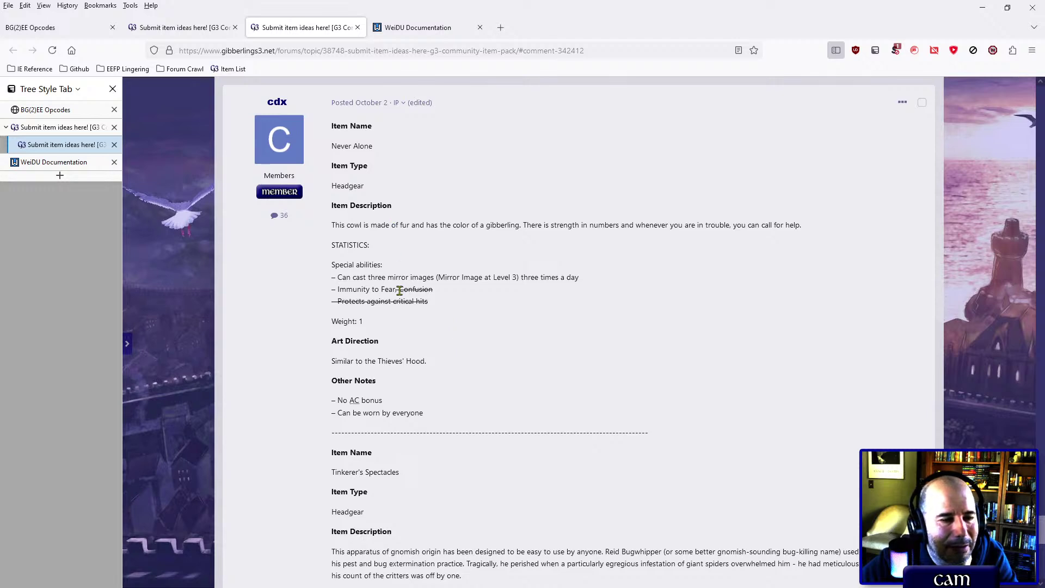
{"action": "scroll", "coordinate": [438, 374], "scroll_direction": "down", "scroll_amount": 4}
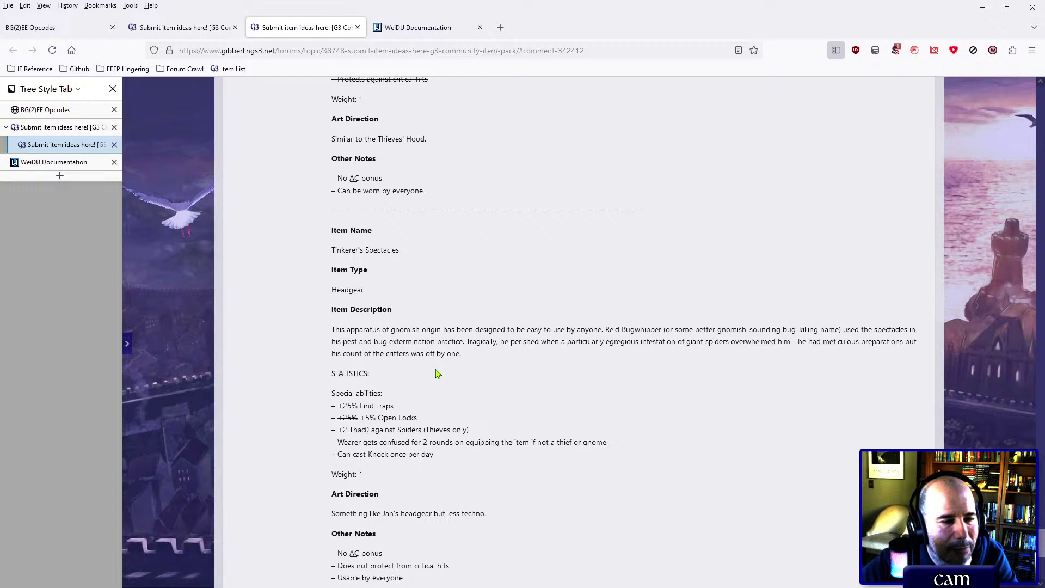
{"action": "scroll", "coordinate": [438, 373], "scroll_direction": "down", "scroll_amount": 2}
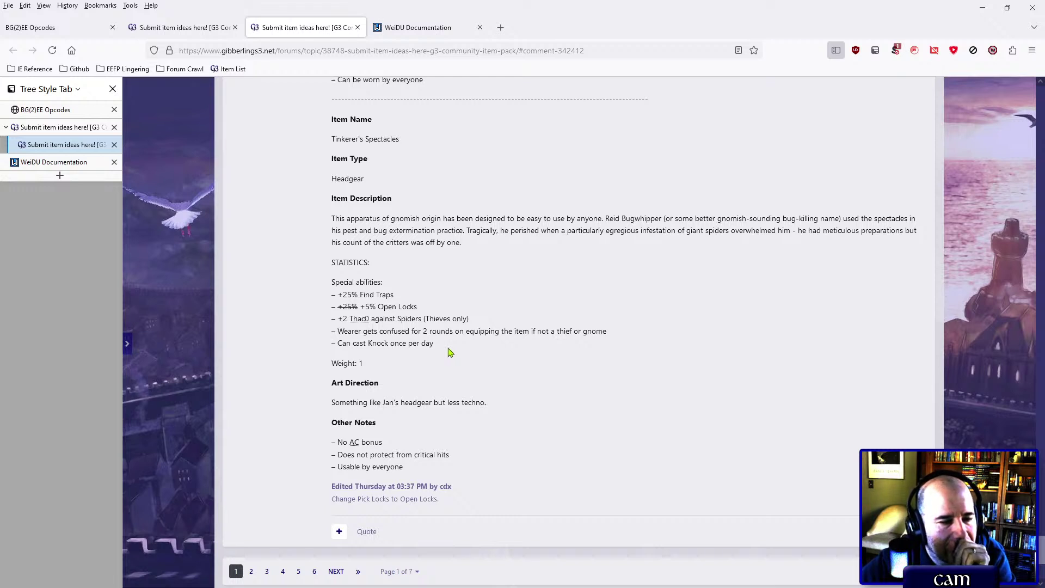
{"action": "triple_click", "coordinate": [434, 400]}
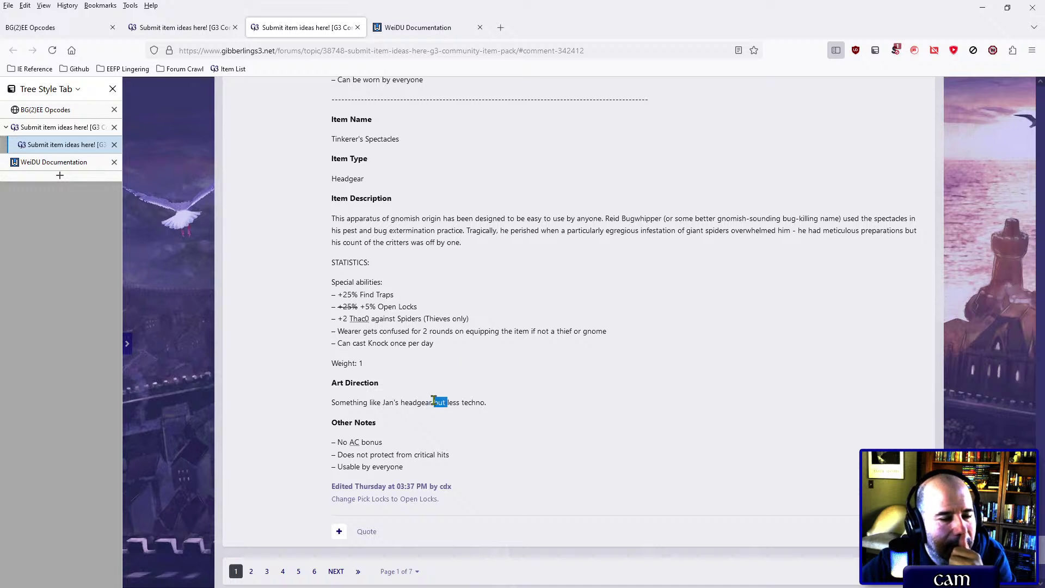
{"action": "left_click", "coordinate": [503, 456]}
{"action": "triple_click", "coordinate": [359, 466]}
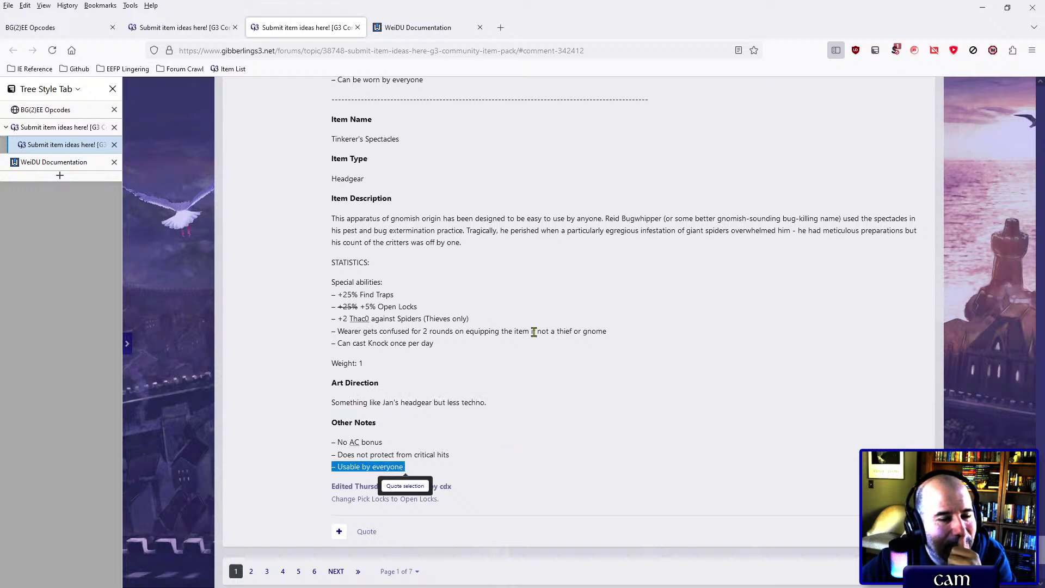
{"action": "left_click_drag", "start_coordinate": [557, 332], "coordinate": [608, 332]}
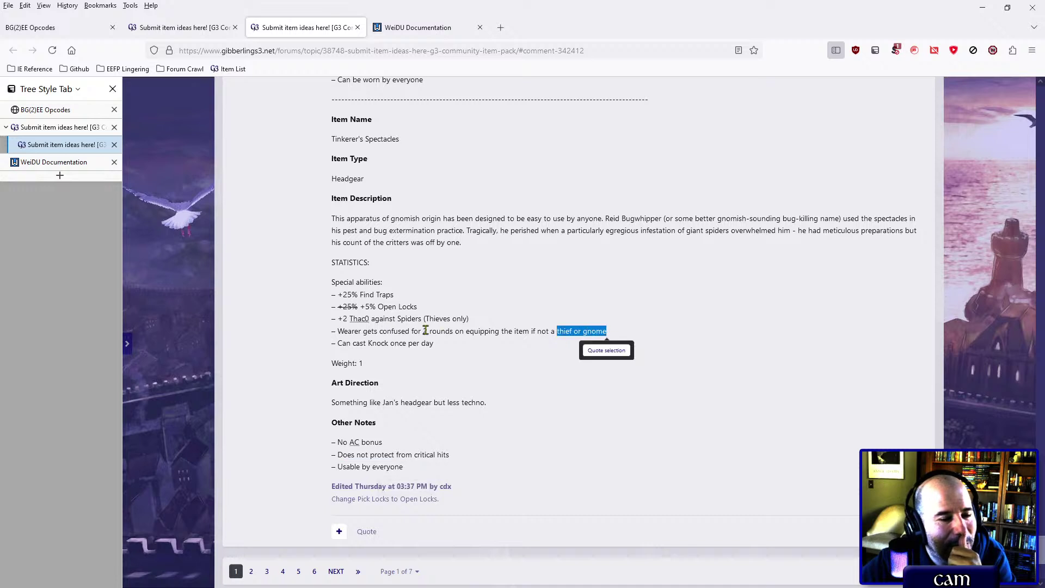
{"action": "left_click_drag", "start_coordinate": [423, 331], "coordinate": [453, 332]}
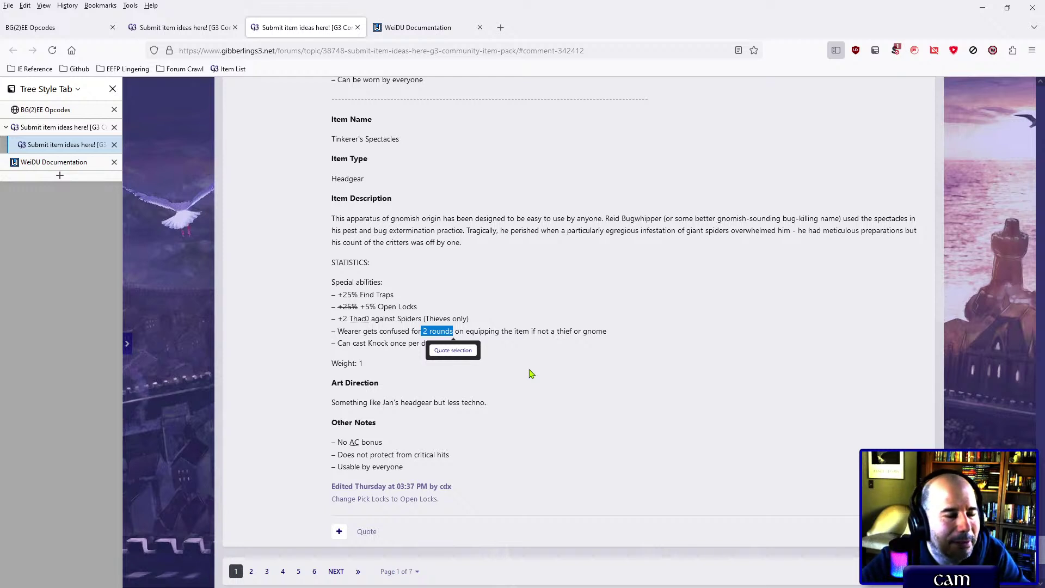
Step: Review both headgear submissions again and highlight the art direction line of Never Alone
{"action": "scroll", "coordinate": [544, 368], "scroll_direction": "up", "scroll_amount": 3}
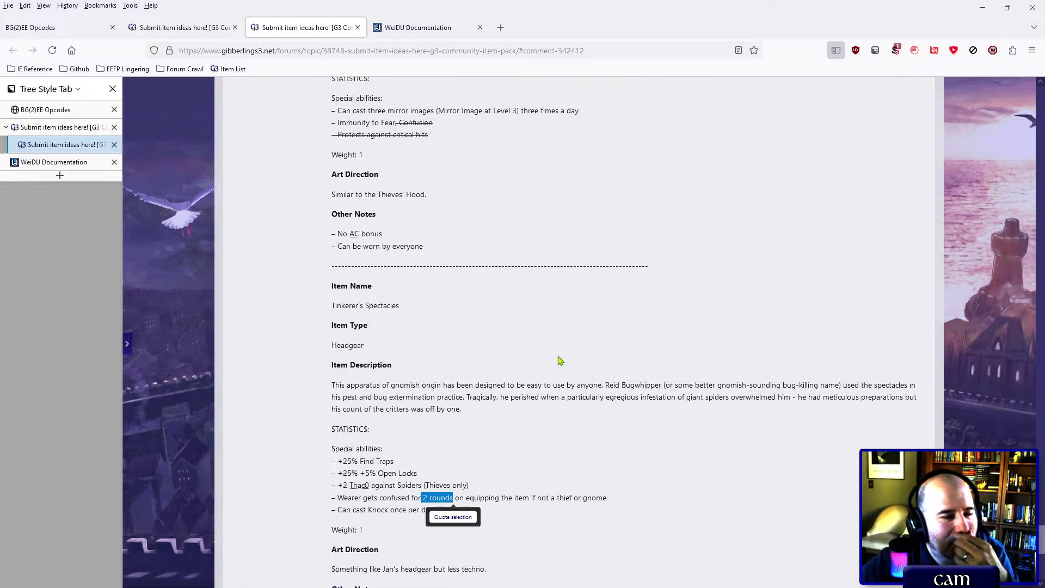
{"action": "scroll", "coordinate": [560, 360], "scroll_direction": "up", "scroll_amount": 4}
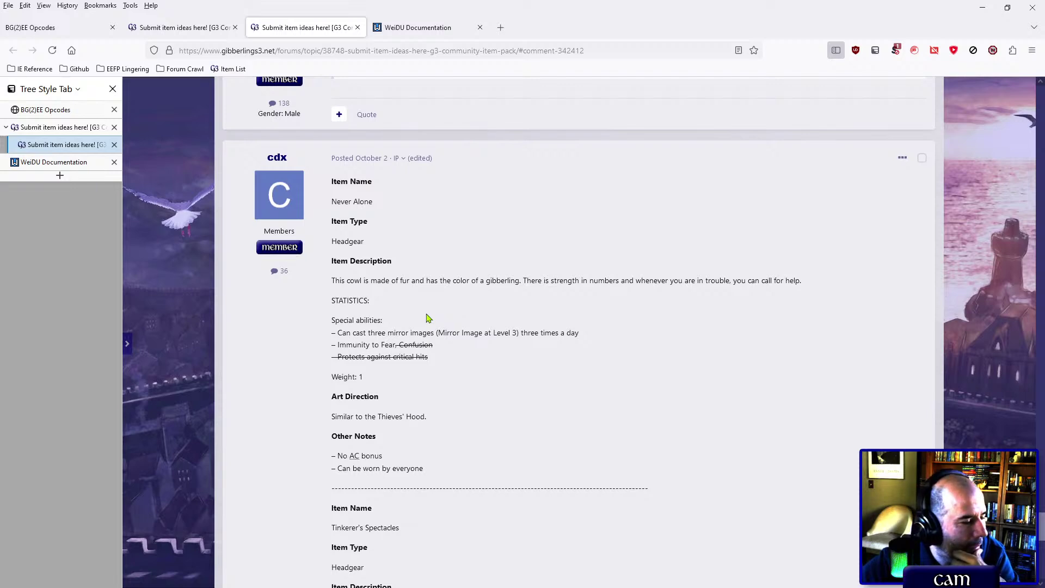
{"action": "scroll", "coordinate": [429, 318], "scroll_direction": "down", "scroll_amount": 4}
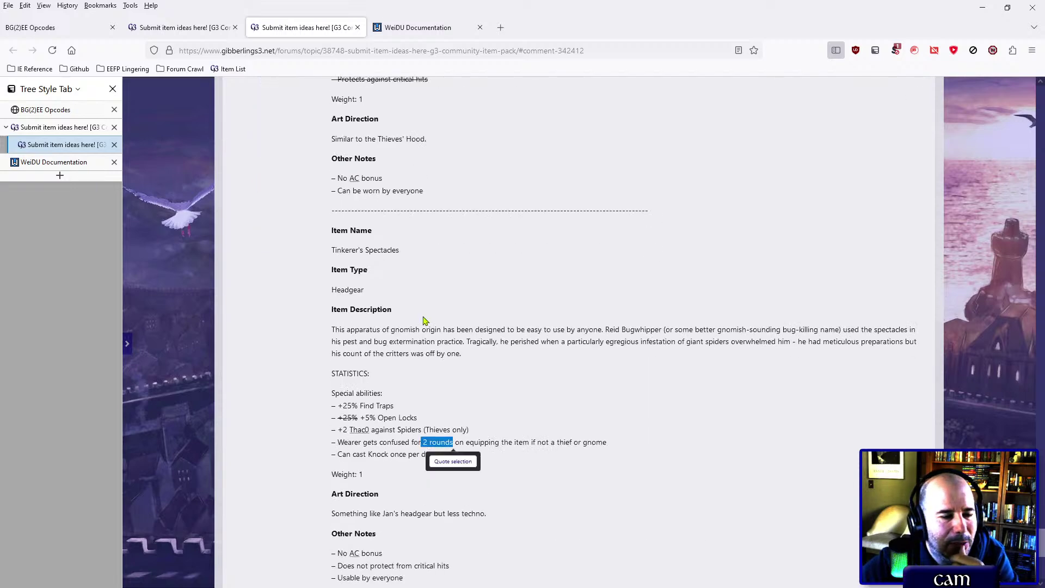
{"action": "scroll", "coordinate": [426, 321], "scroll_direction": "up", "scroll_amount": 3}
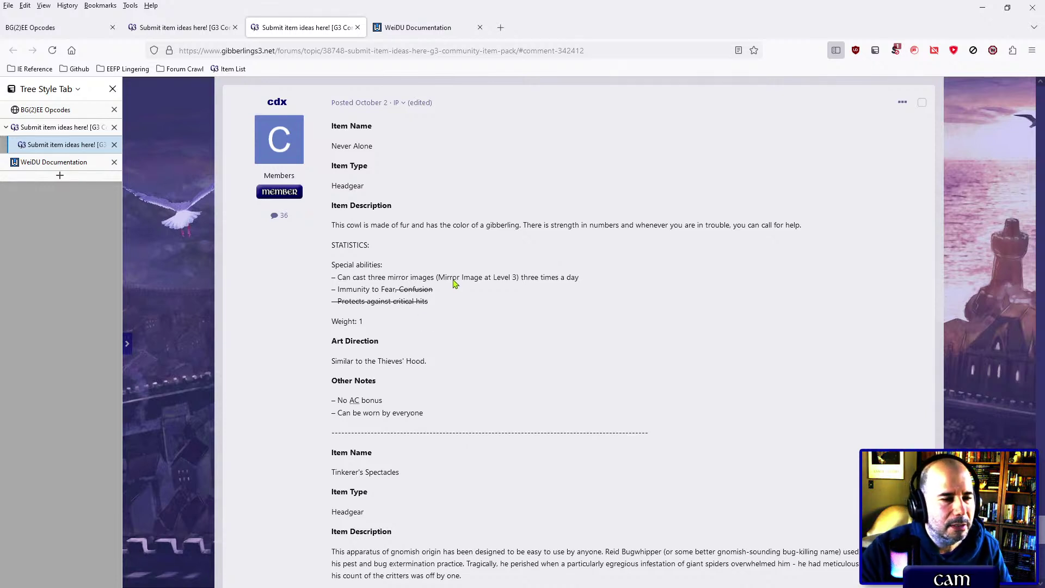
{"action": "triple_click", "coordinate": [394, 356]}
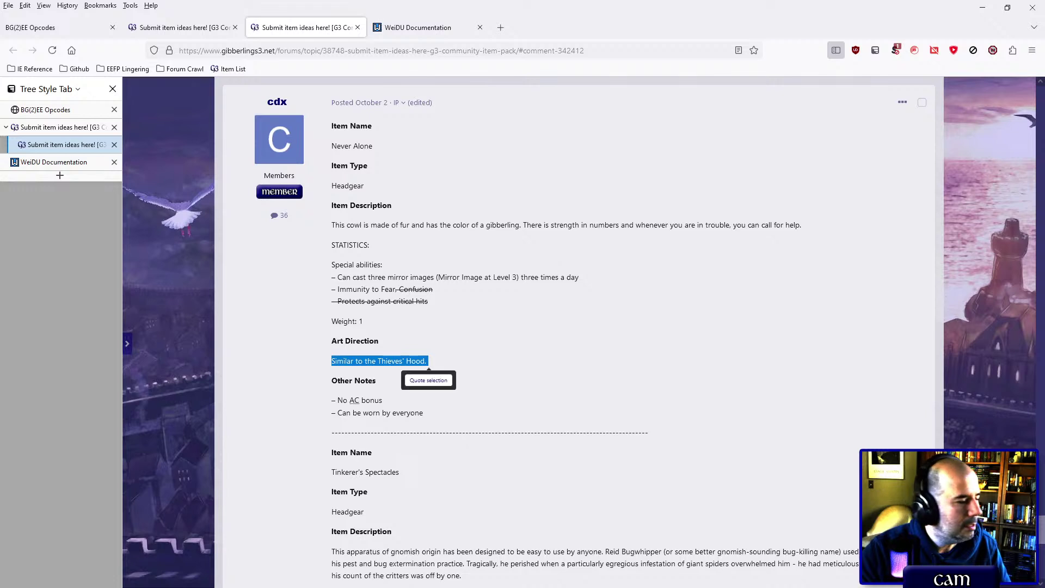
Step: Switch to Near Infinity's Find window, search the items for "hood", and open HELM29.ITM
{"action": "key", "text": "alt+Tab"}
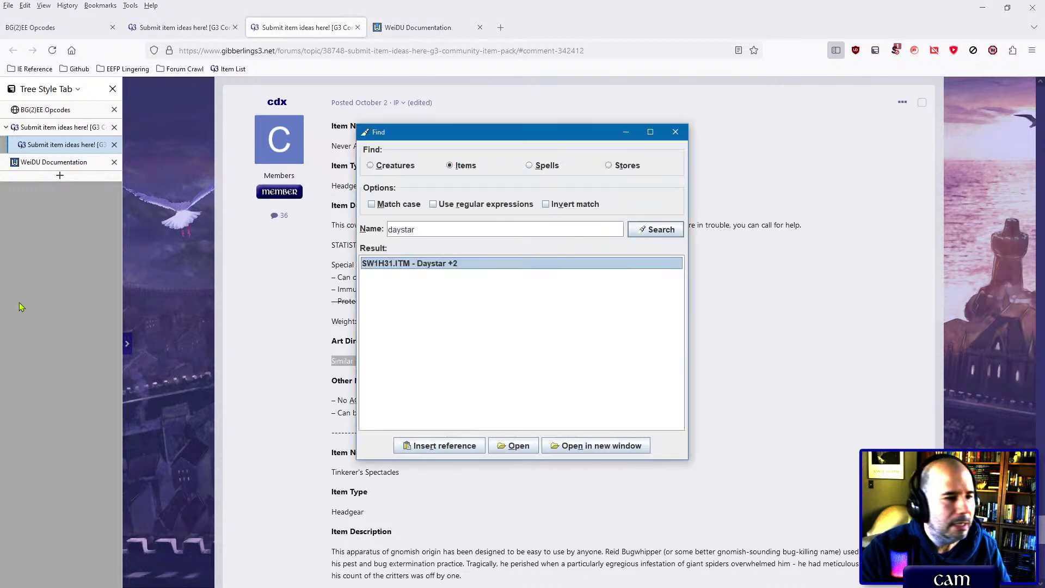
{"action": "left_click", "coordinate": [389, 229]}
{"action": "double_click", "coordinate": [390, 230]}
{"action": "type", "text": "h"}
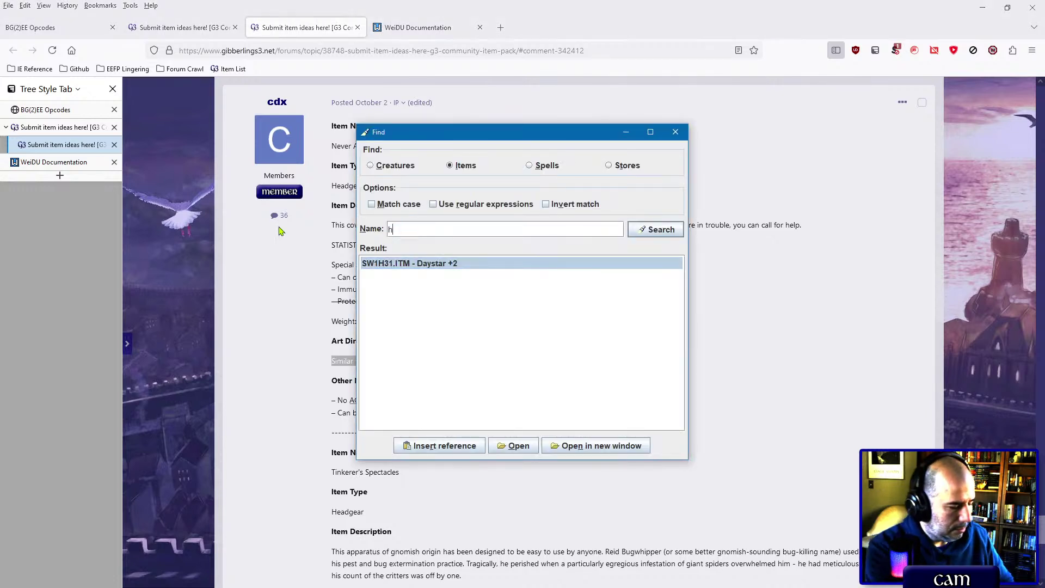
{"action": "type", "text": "ood"}
{"action": "key", "text": "Return"}
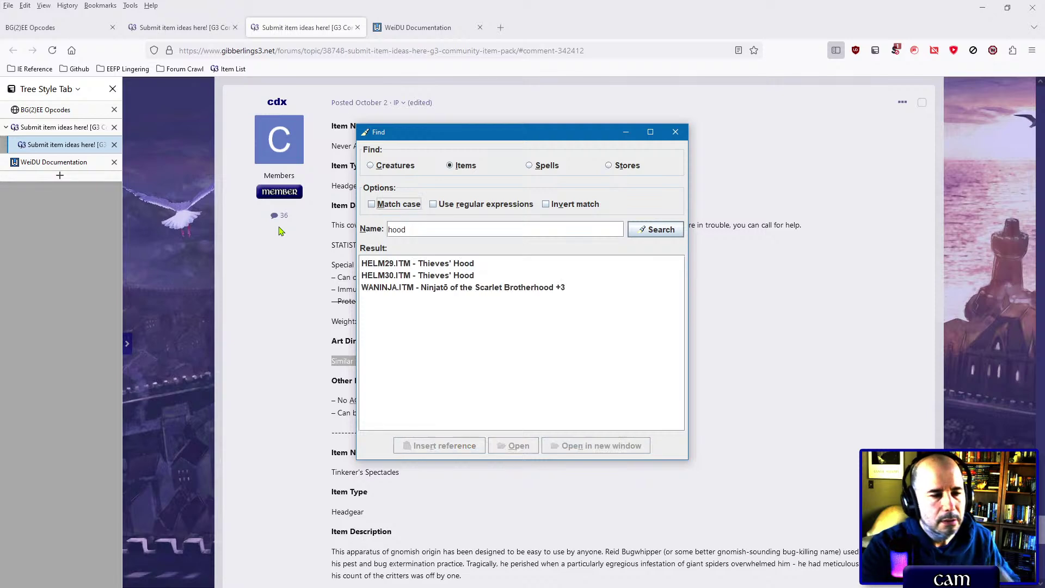
{"action": "double_click", "coordinate": [391, 266]}
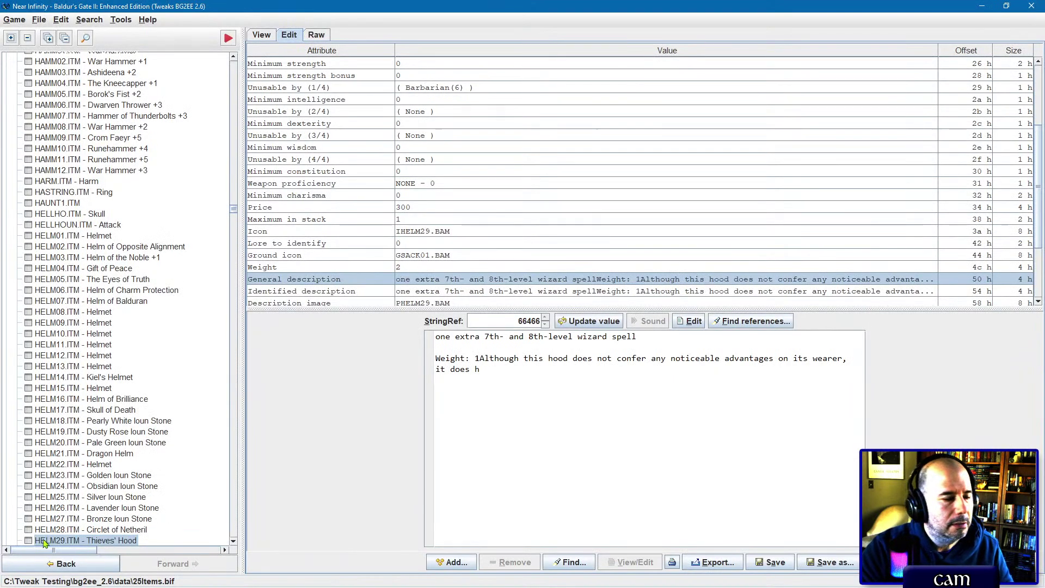
Step: Add a copy of HELM29.ITM named g3cnever.itm to the override folder
{"action": "right_click", "coordinate": [85, 543]}
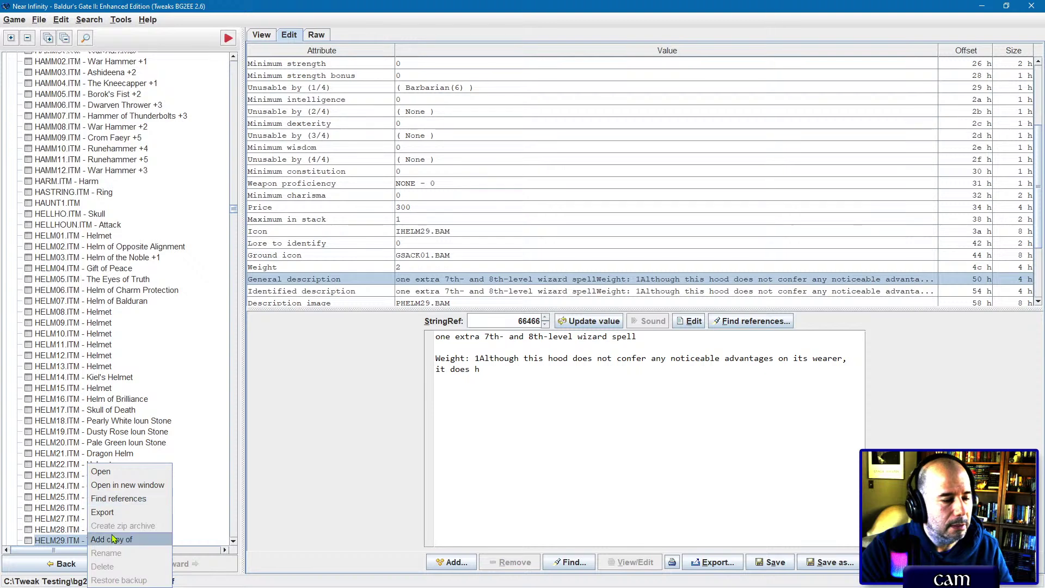
{"action": "left_click", "coordinate": [113, 539]}
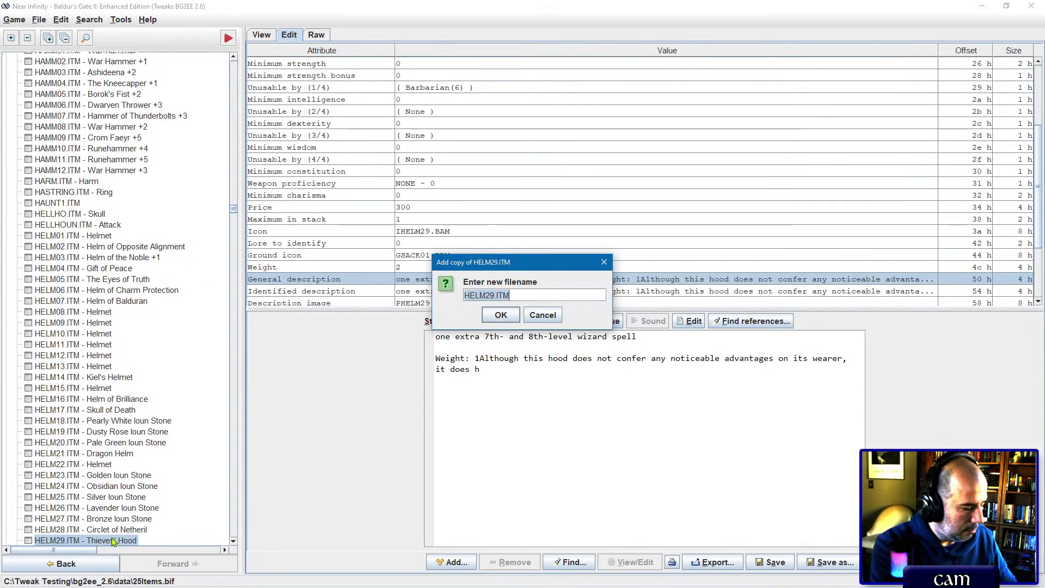
{"action": "type", "text": "g3c"}
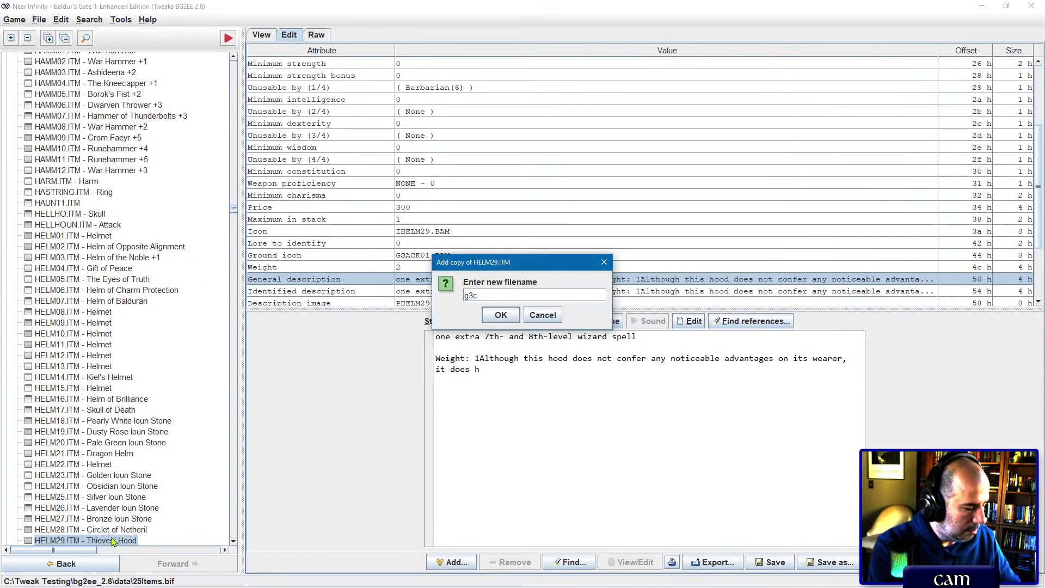
{"action": "type", "text": "never.itm"}
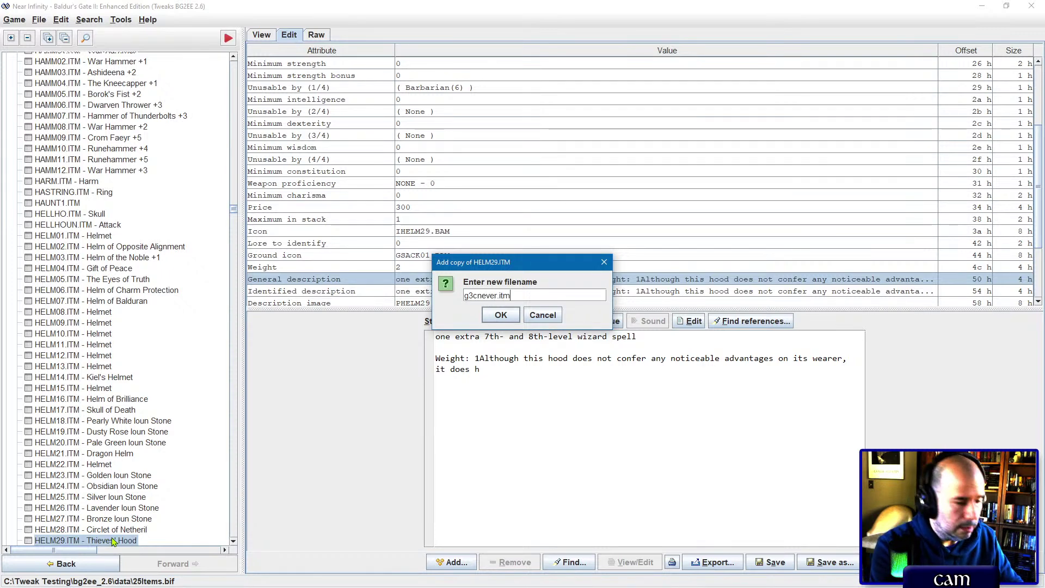
{"action": "key", "text": "Return"}
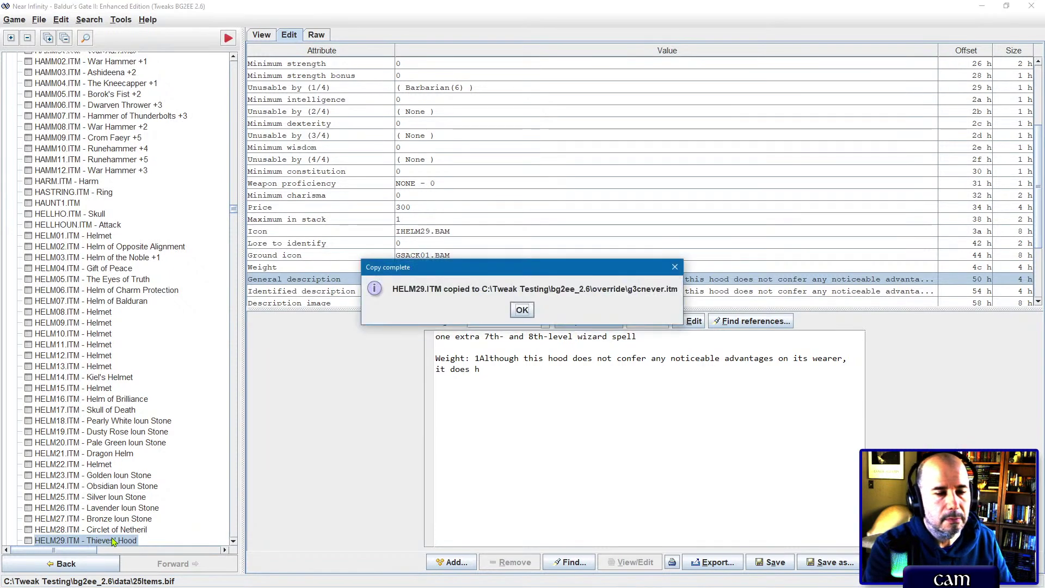
{"action": "key", "text": "Return"}
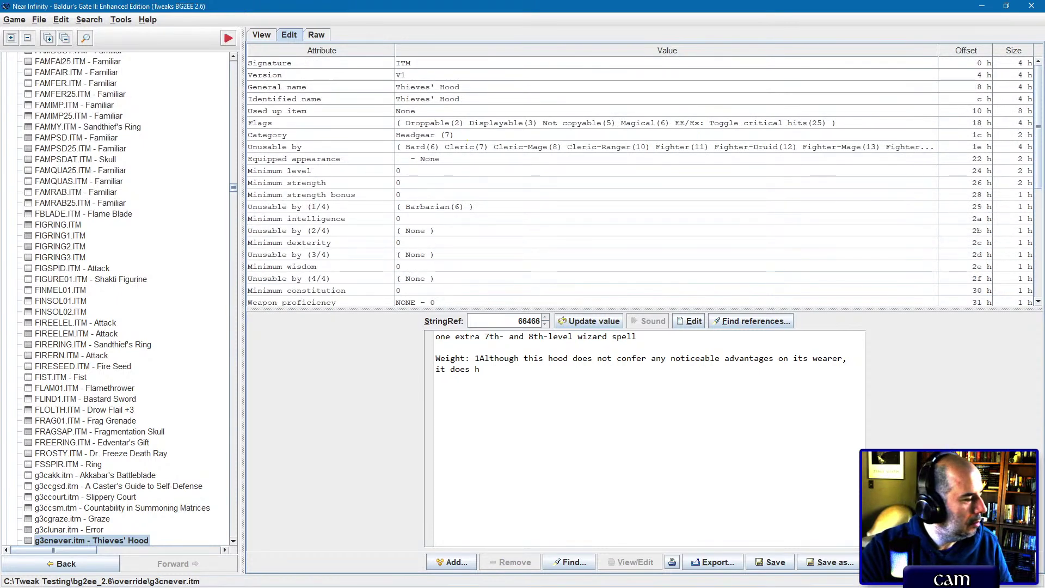
Step: Inspect the attributes, effects and item flags of g3cnever.itm
{"action": "scroll", "coordinate": [555, 231], "scroll_direction": "down", "scroll_amount": 6}
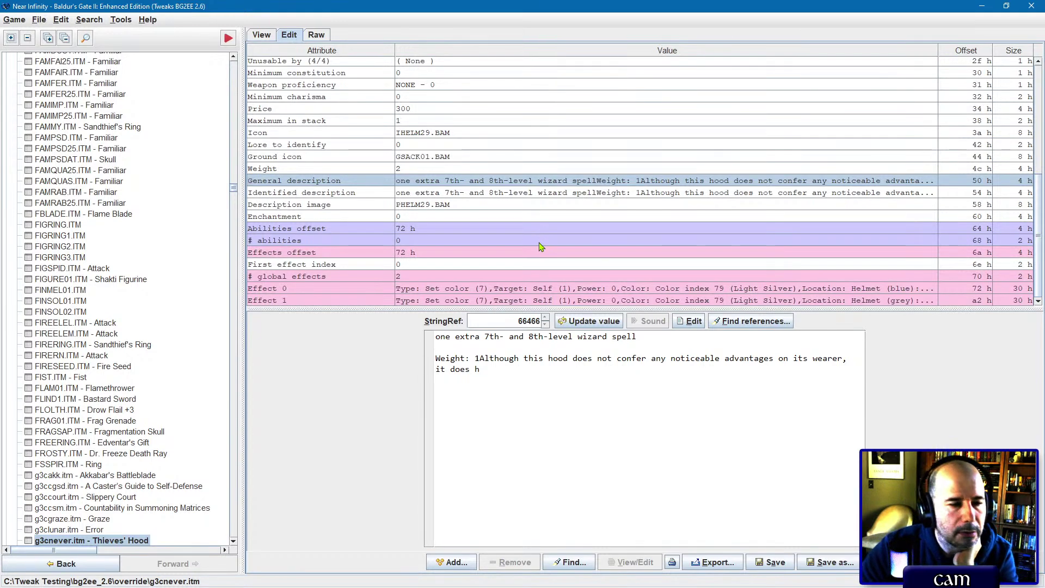
{"action": "scroll", "coordinate": [541, 247], "scroll_direction": "up", "scroll_amount": 4}
{"action": "scroll", "coordinate": [541, 247], "scroll_direction": "up", "scroll_amount": 3}
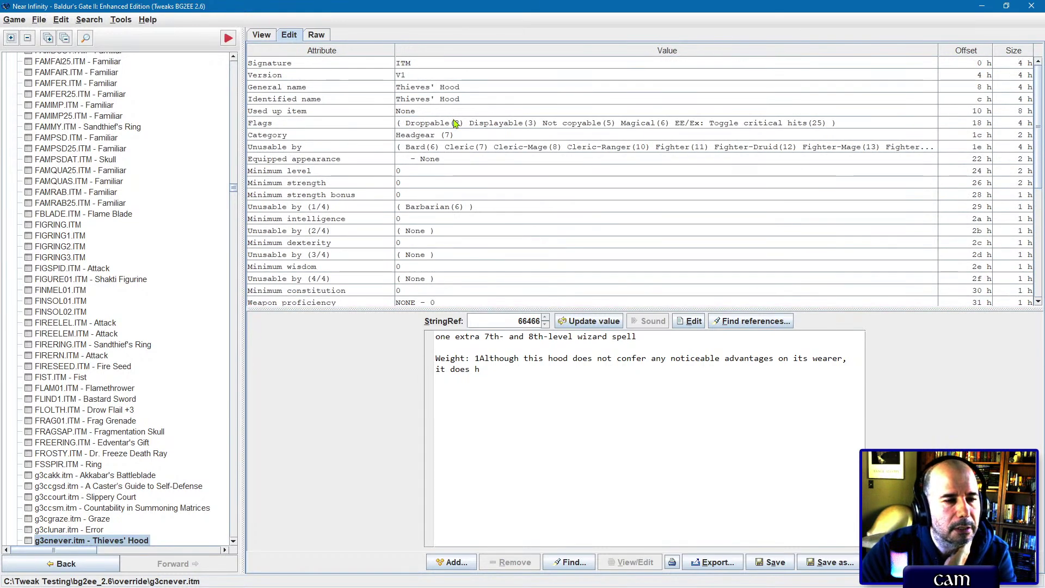
{"action": "left_click", "coordinate": [456, 124]}
{"action": "scroll", "coordinate": [462, 283], "scroll_direction": "down", "scroll_amount": 3}
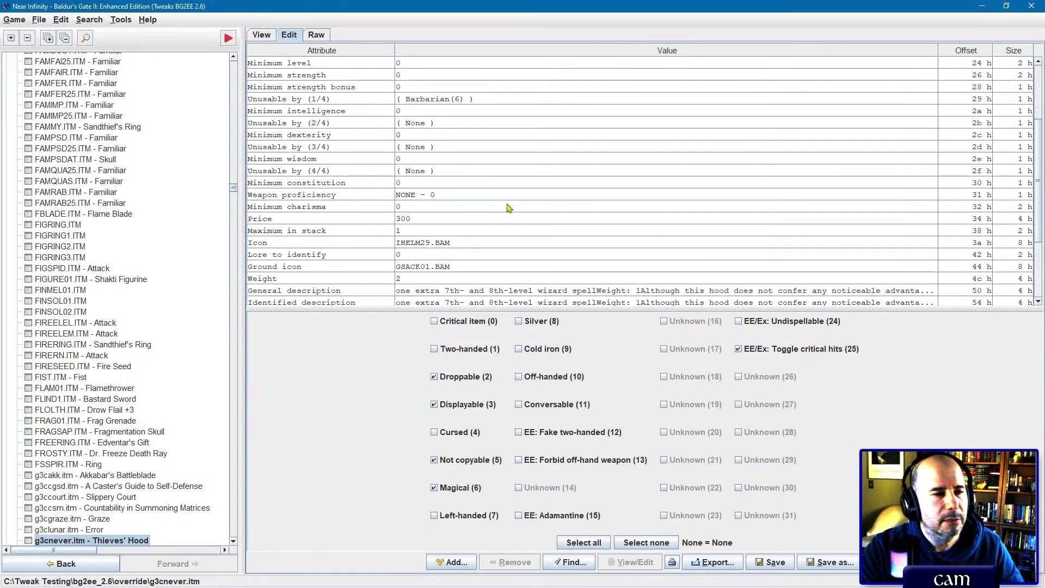
Step: Refresh the resource tree, open g3clunar.itm from the items, and check its general and identified name strings
{"action": "key", "text": "F5"}
{"action": "double_click", "coordinate": [44, 243]}
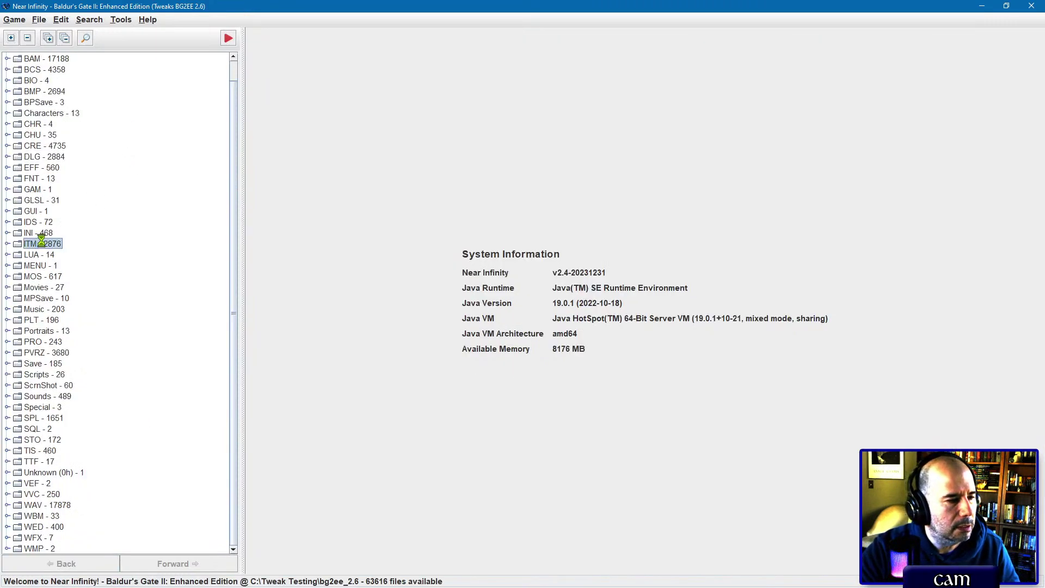
{"action": "left_click", "coordinate": [43, 244]}
{"action": "type", "text": "g3cl"}
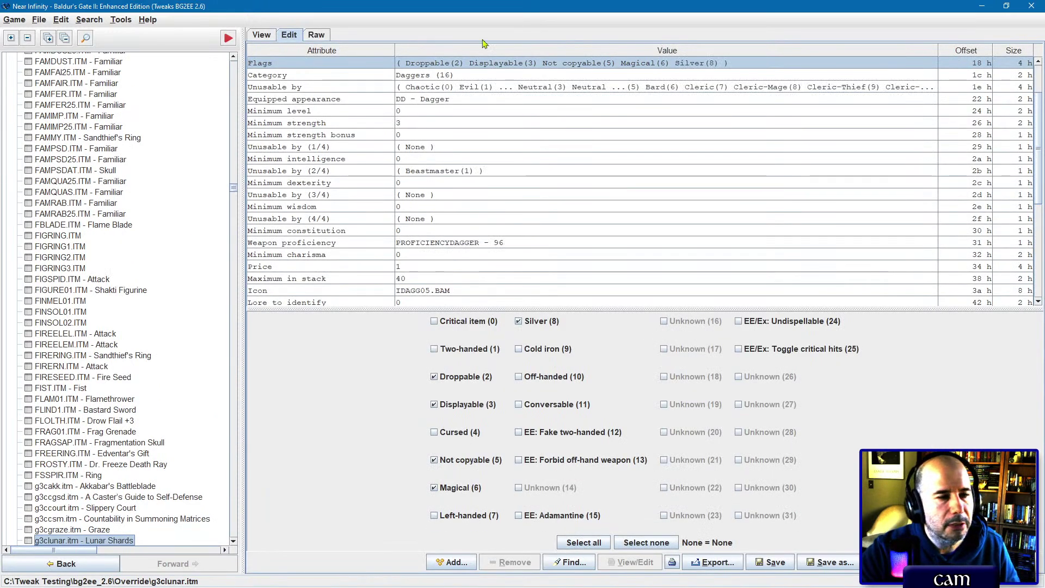
{"action": "scroll", "coordinate": [442, 109], "scroll_direction": "up", "scroll_amount": 2}
{"action": "left_click", "coordinate": [441, 88]}
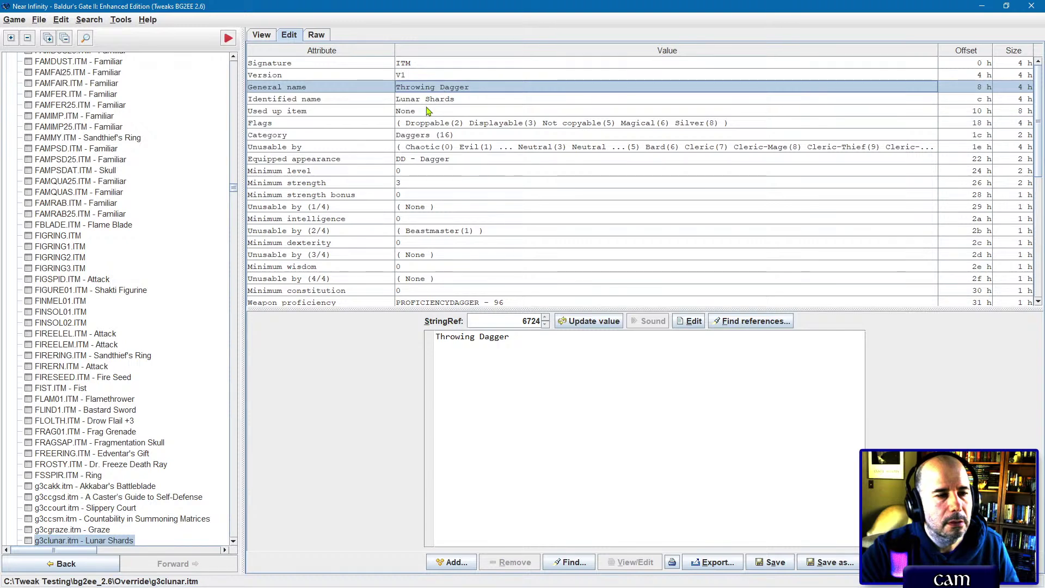
{"action": "left_click", "coordinate": [431, 100]}
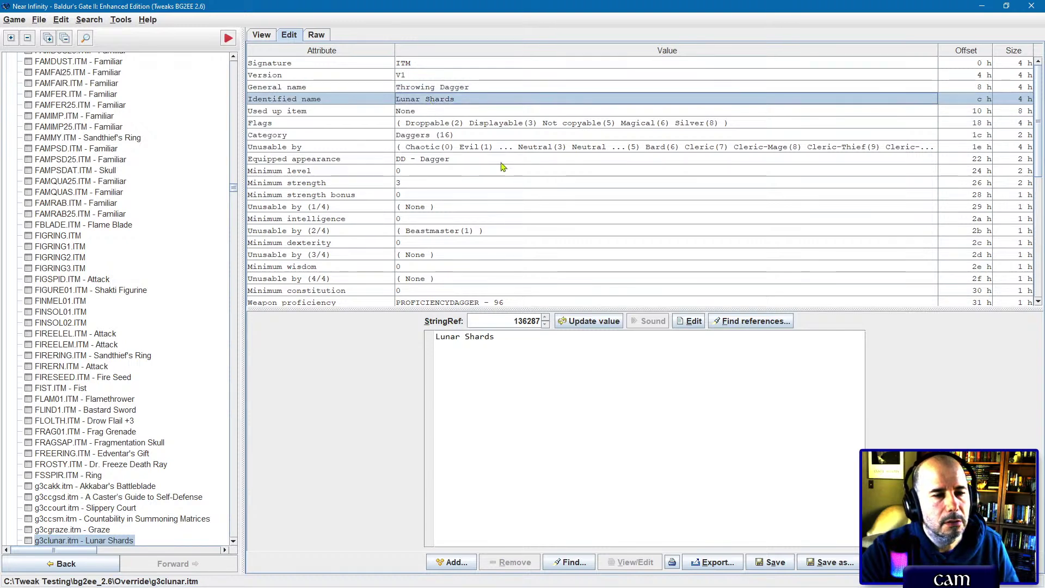
Step: Set Lore to identify to 10 in g3clunar.itm and save the item, overwriting the existing file
{"action": "scroll", "coordinate": [447, 155], "scroll_direction": "down", "scroll_amount": 2}
{"action": "scroll", "coordinate": [448, 155], "scroll_direction": "down", "scroll_amount": 3}
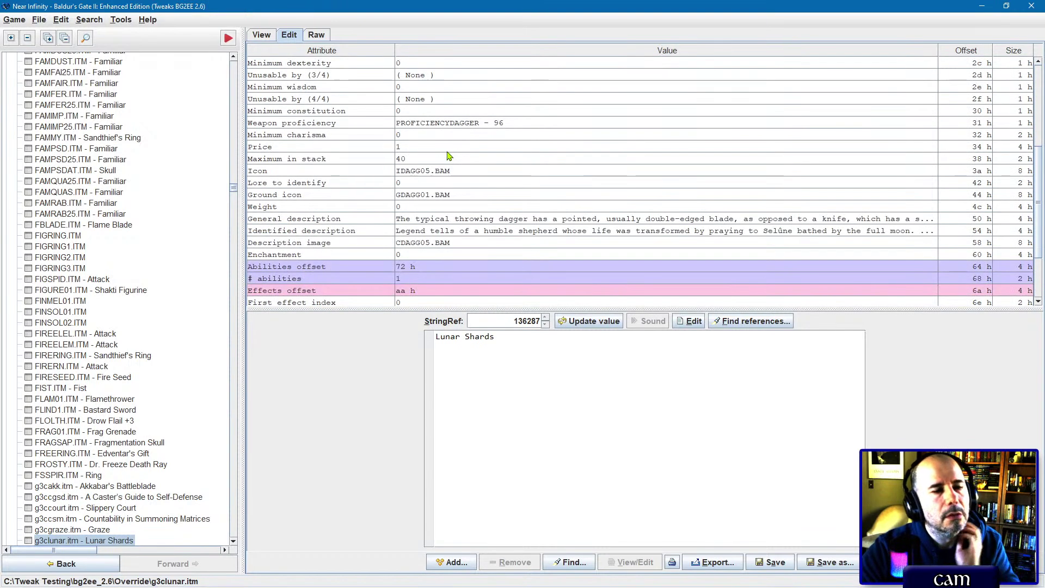
{"action": "double_click", "coordinate": [419, 183]}
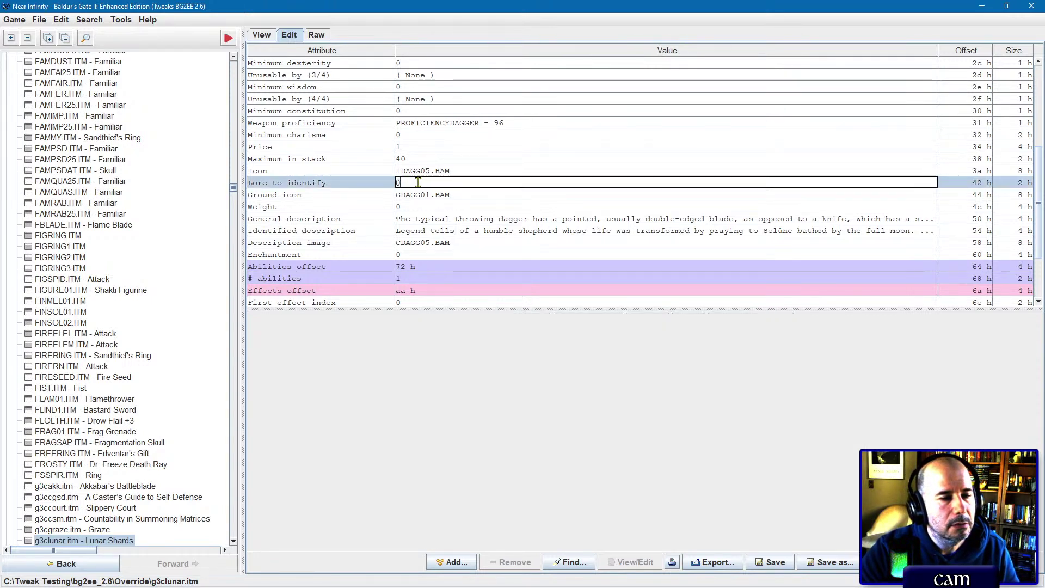
{"action": "type", "text": "10"}
{"action": "key", "text": "Return"}
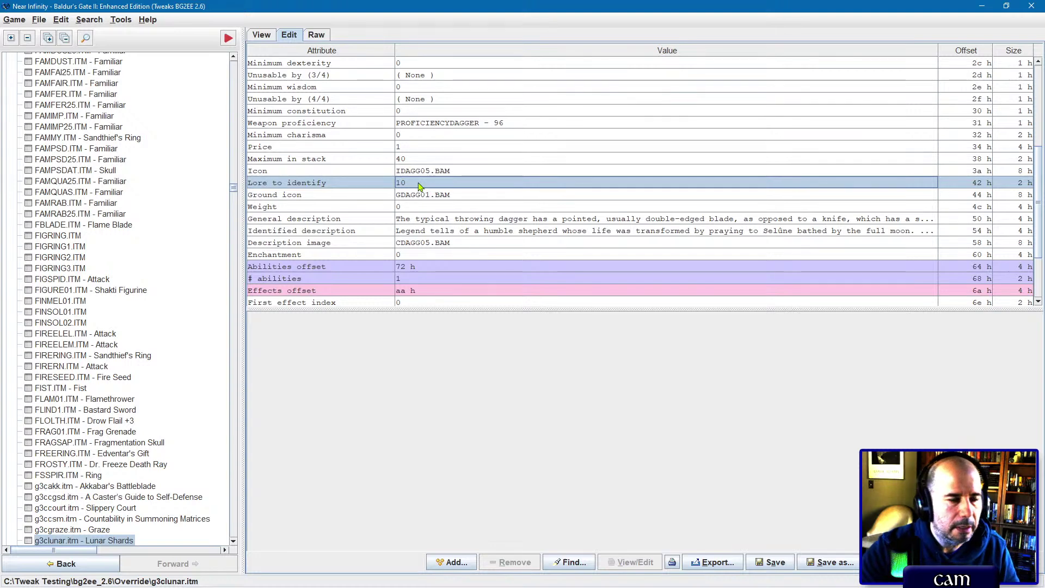
{"action": "left_click", "coordinate": [765, 561]}
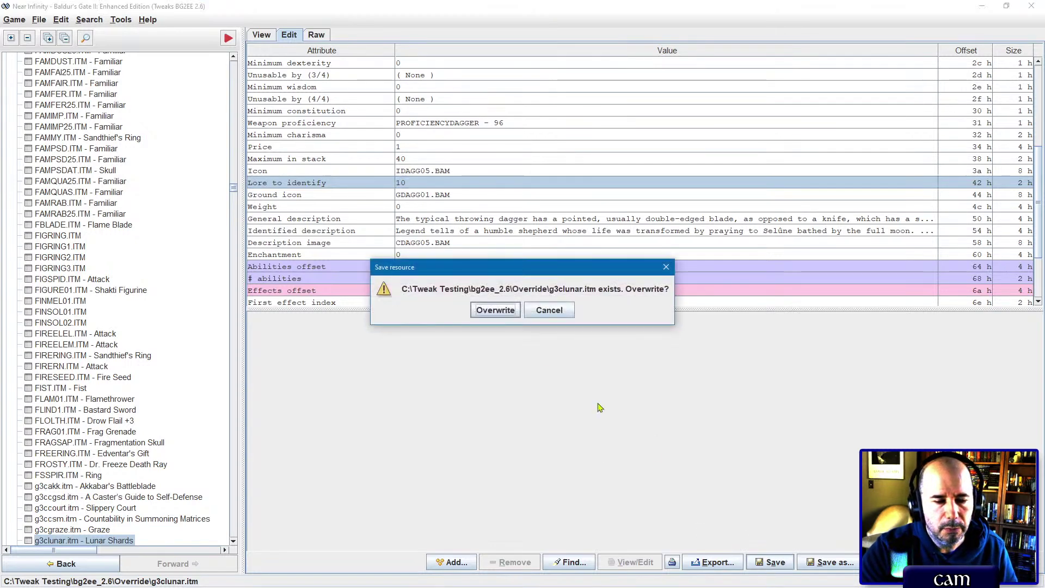
{"action": "left_click", "coordinate": [496, 311]}
{"action": "key", "text": "Return"}
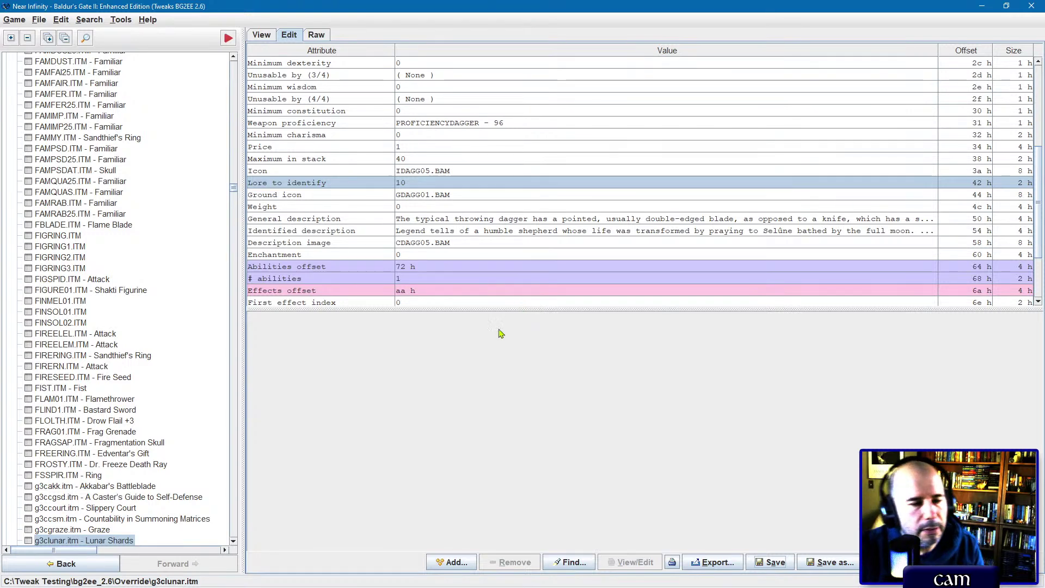
{"action": "scroll", "coordinate": [477, 252], "scroll_direction": "up", "scroll_amount": 1}
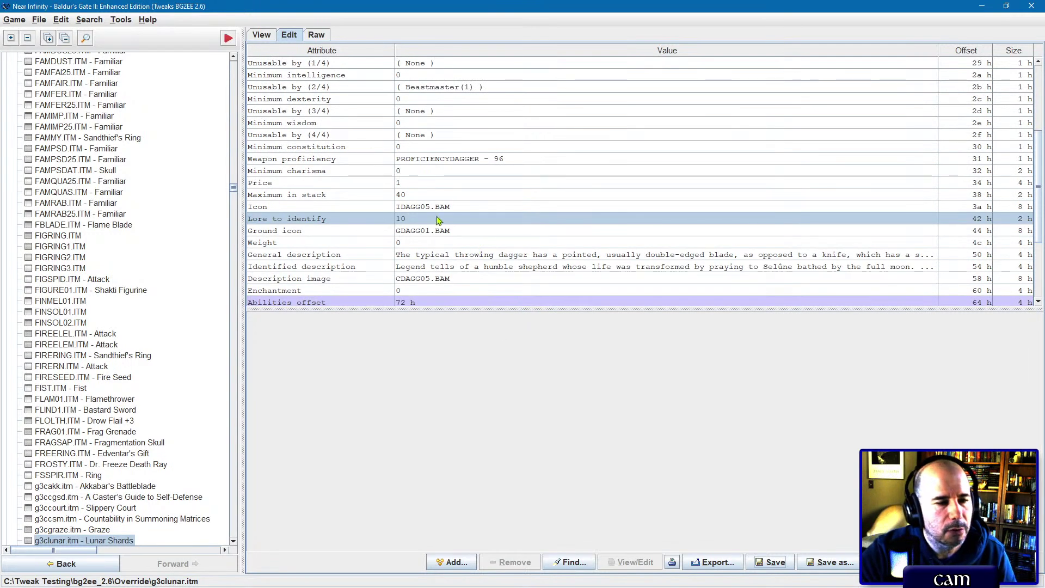
Step: Review the identified description of g3clunar.itm
{"action": "left_click", "coordinate": [446, 267]}
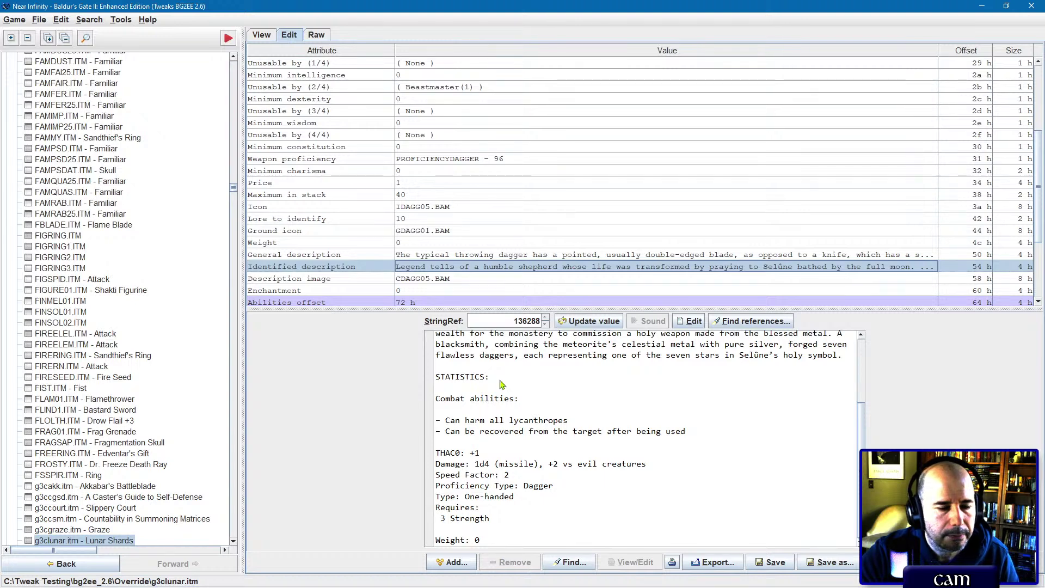
{"action": "scroll", "coordinate": [509, 265], "scroll_direction": "down", "scroll_amount": 2}
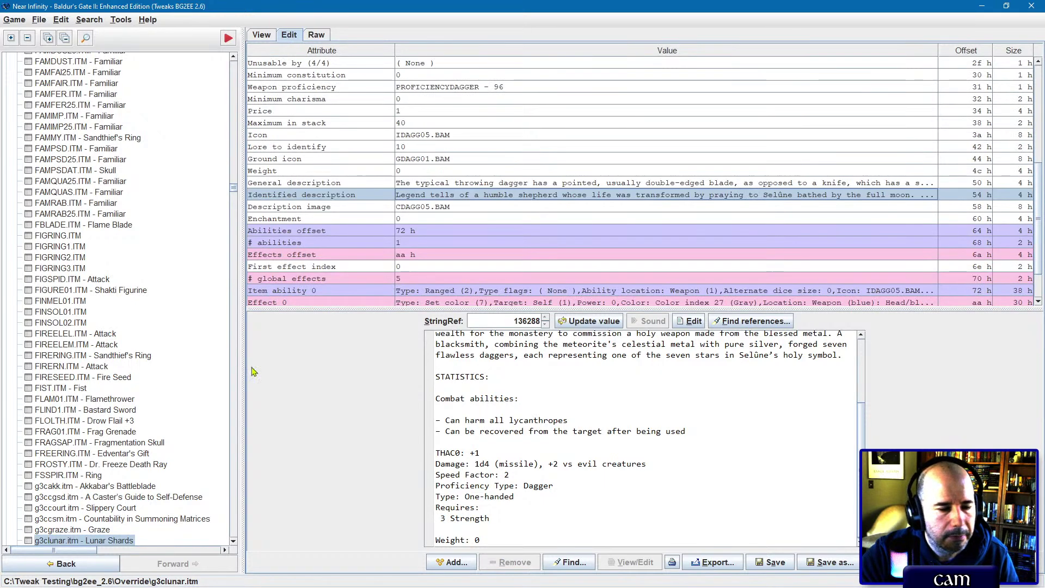
{"action": "scroll", "coordinate": [159, 391], "scroll_direction": "down", "scroll_amount": 4}
Step: Open g3cnever.itm and check its attributes against the Never Alone item post in the browser, returning to Near Infinity
{"action": "left_click", "coordinate": [118, 431]}
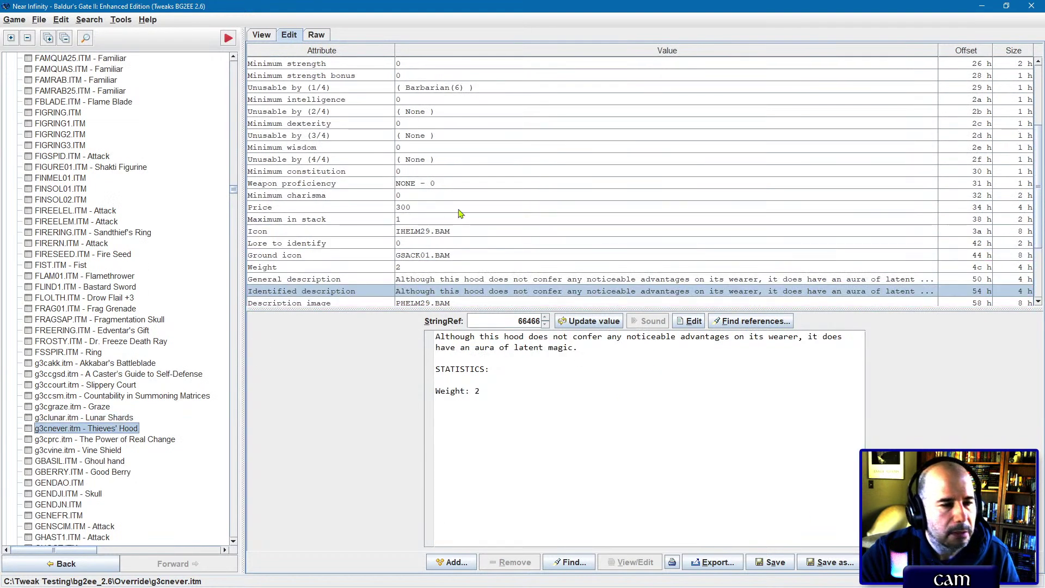
{"action": "scroll", "coordinate": [459, 213], "scroll_direction": "up", "scroll_amount": 4}
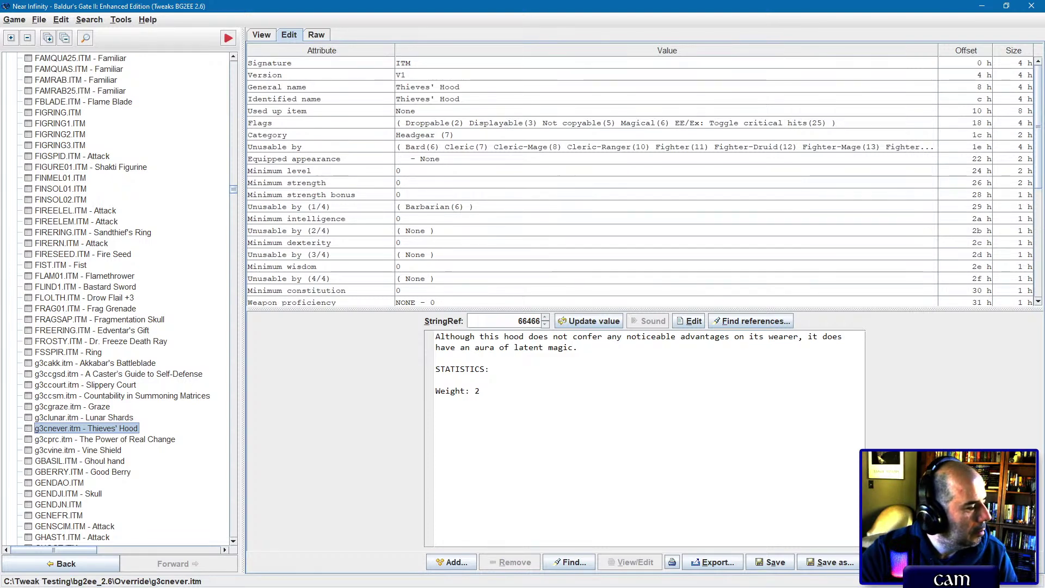
{"action": "key", "text": "alt+Tab"}
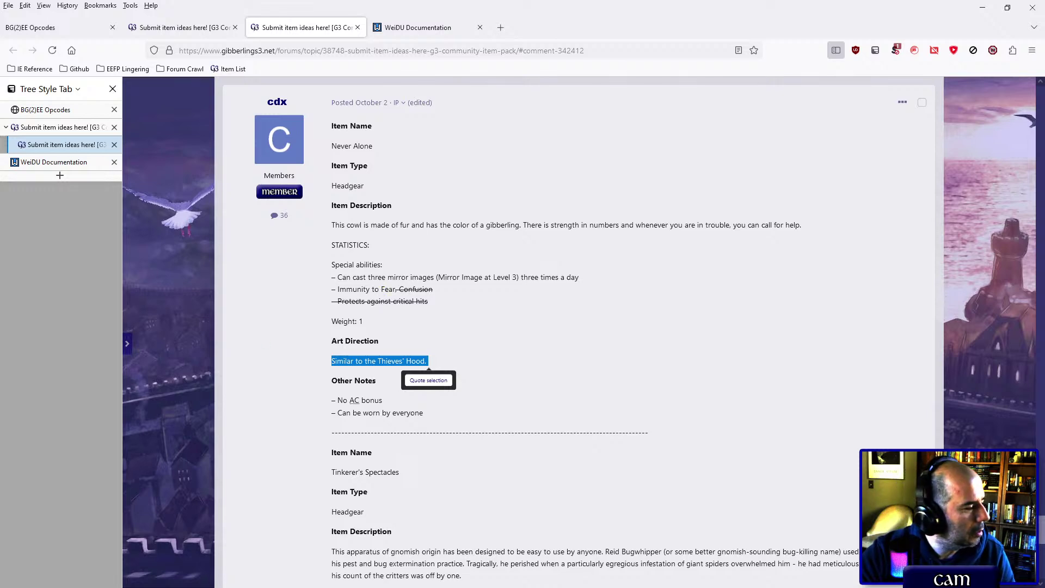
{"action": "key", "text": "alt+Tab"}
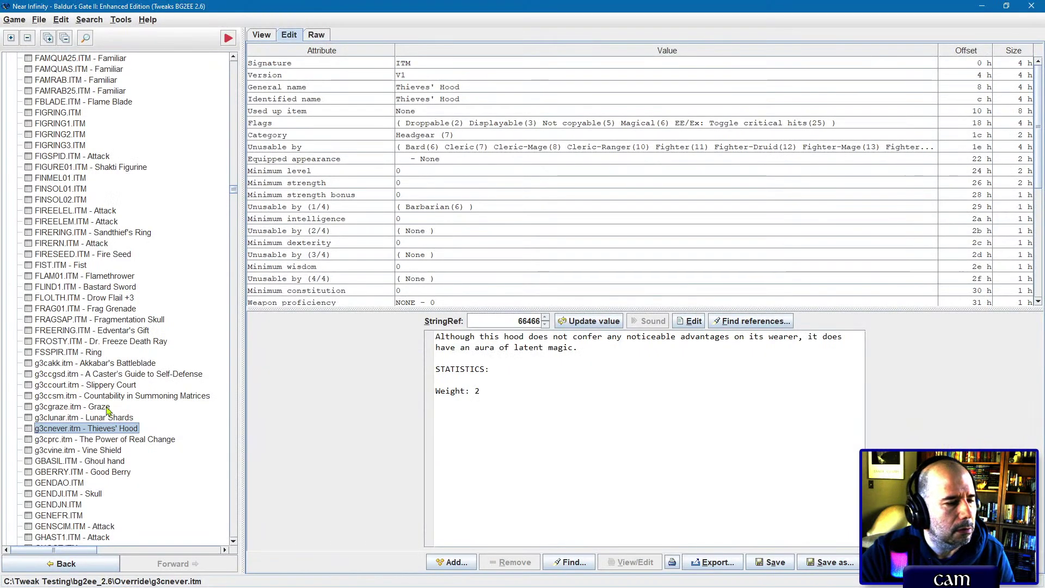
Step: Examine the identified descriptions of the vanilla helmets from HELM03.ITM to HELM14.ITM for how equipped abilities are worded
{"action": "type", "text": "helm"}
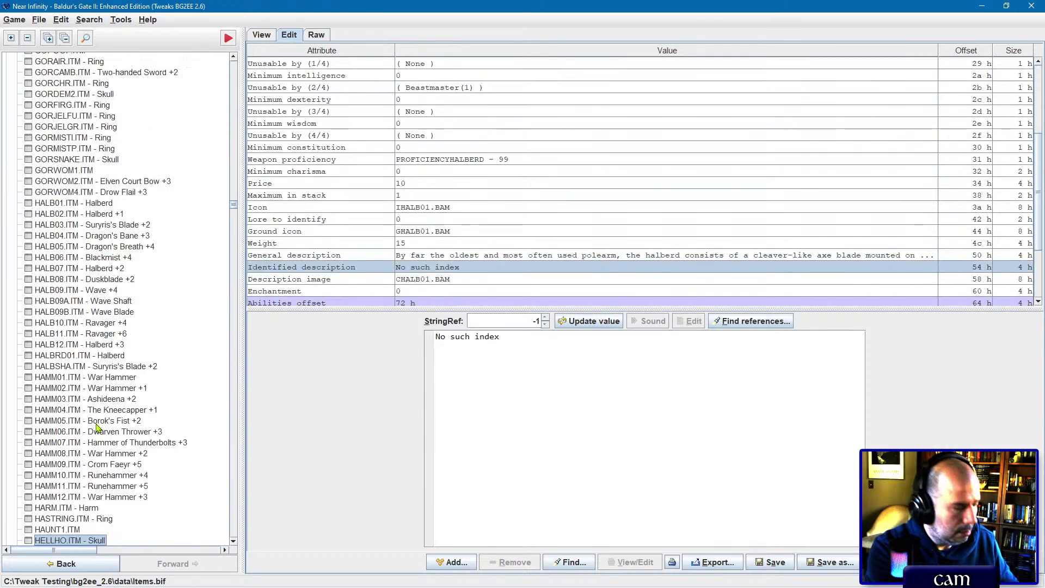
{"action": "scroll", "coordinate": [87, 434], "scroll_direction": "down", "scroll_amount": 4}
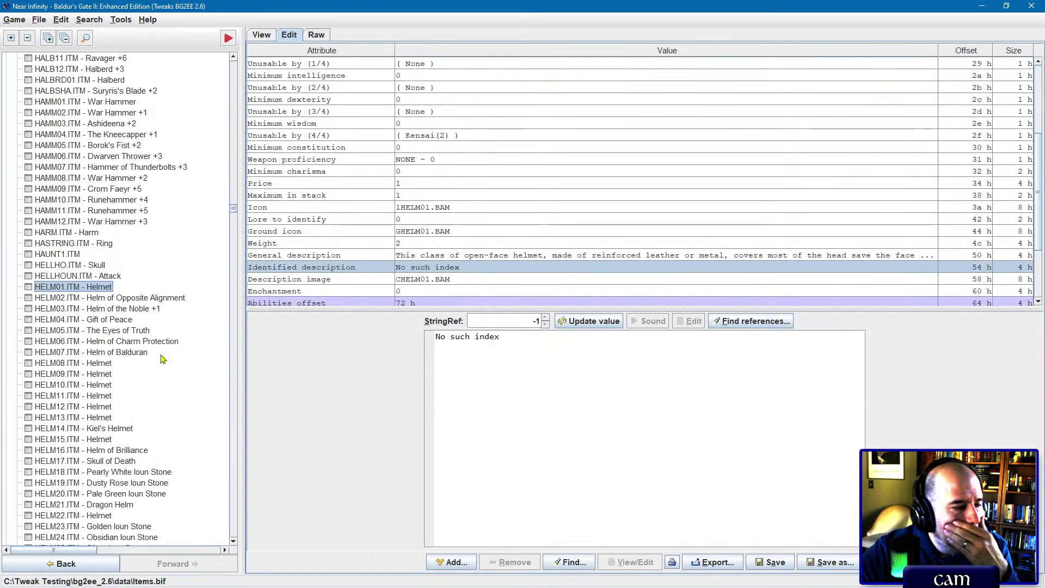
{"action": "left_click", "coordinate": [157, 309]}
{"action": "left_click", "coordinate": [254, 38]}
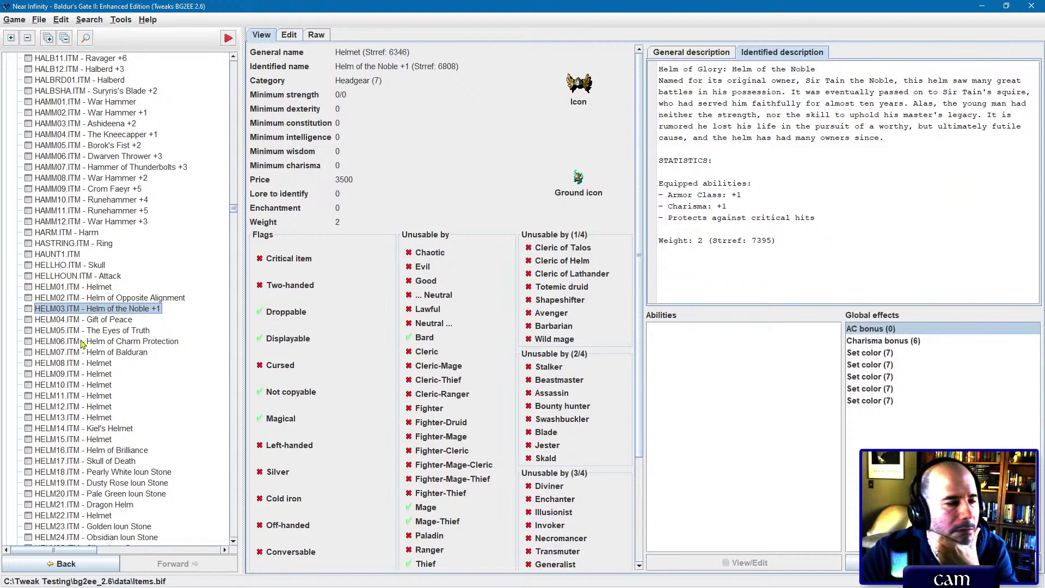
{"action": "left_click", "coordinate": [97, 321]}
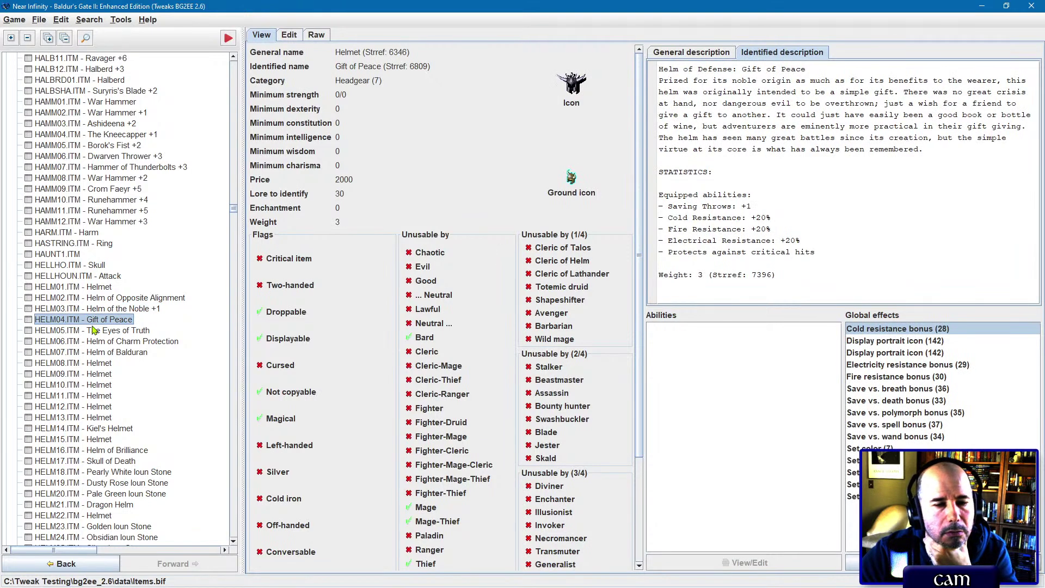
{"action": "left_click", "coordinate": [91, 333]}
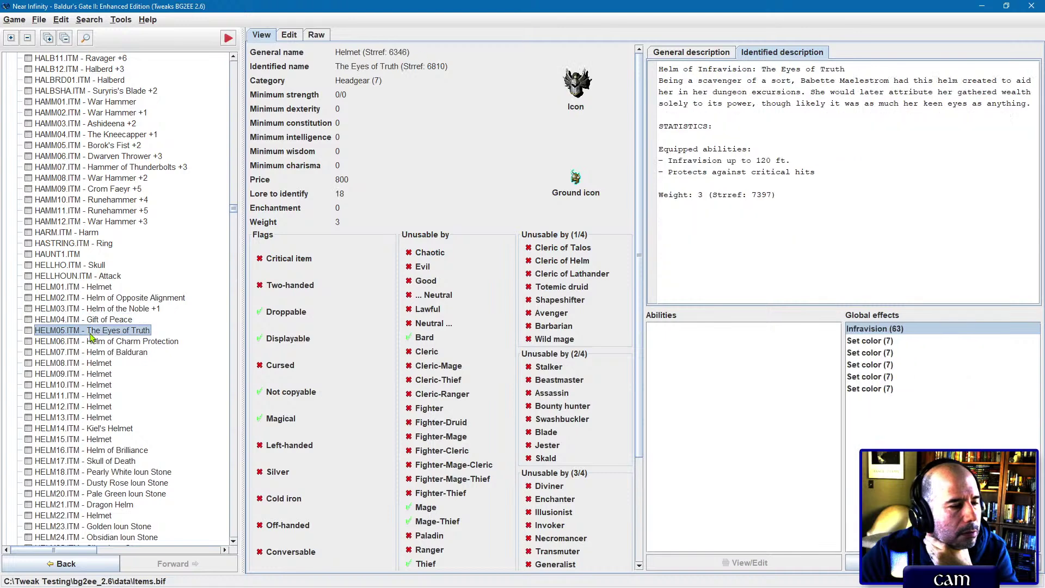
{"action": "left_click", "coordinate": [106, 343]}
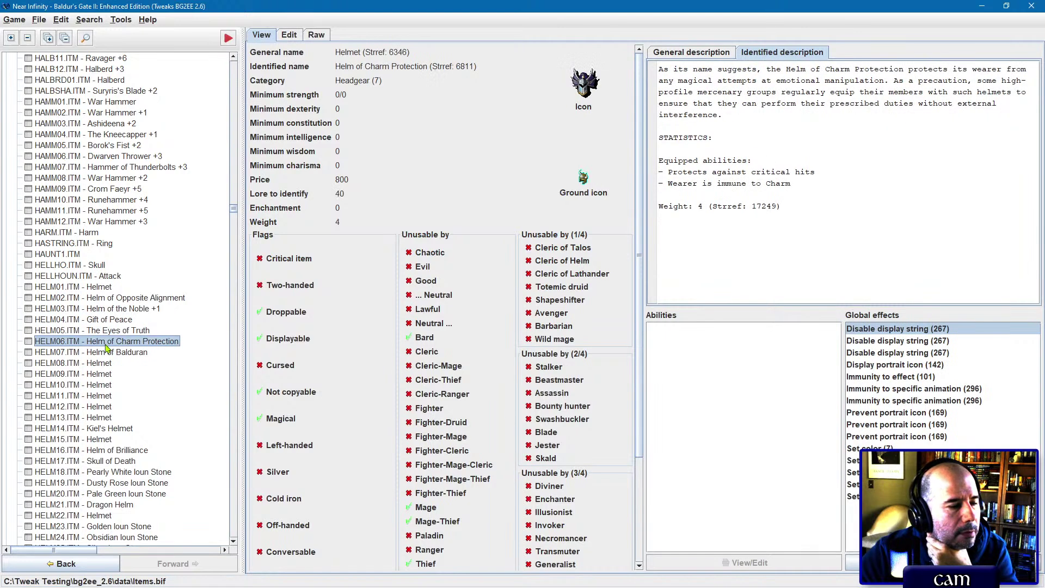
{"action": "left_click", "coordinate": [119, 428]}
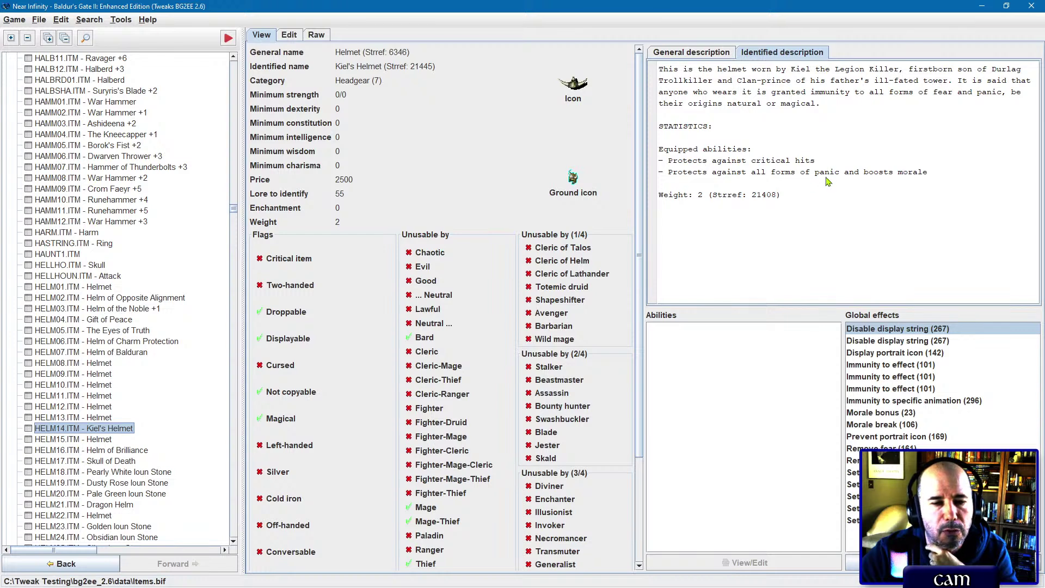
{"action": "scroll", "coordinate": [200, 381], "scroll_direction": "down", "scroll_amount": 2}
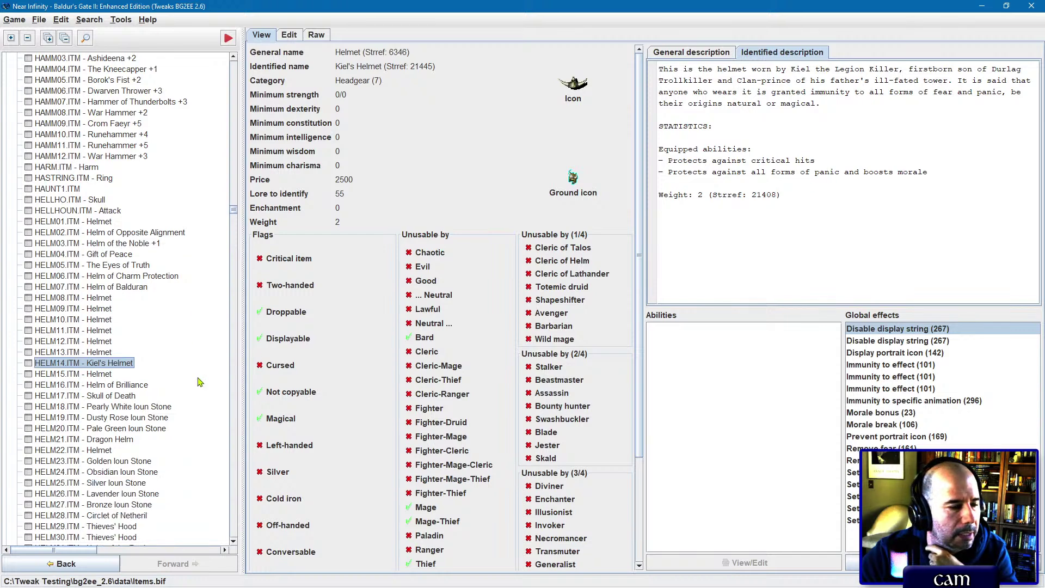
Step: Examine the identified descriptions and abilities of the headgear items from HELM16.ITM through HELM23.ITM
{"action": "left_click", "coordinate": [129, 385]}
{"action": "left_click", "coordinate": [120, 397]}
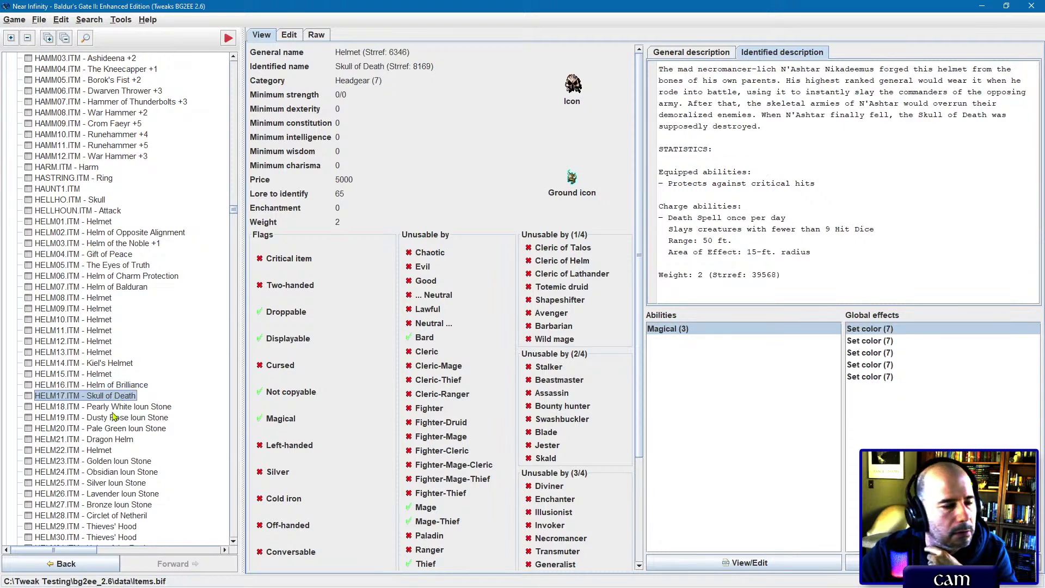
{"action": "left_click", "coordinate": [124, 419]}
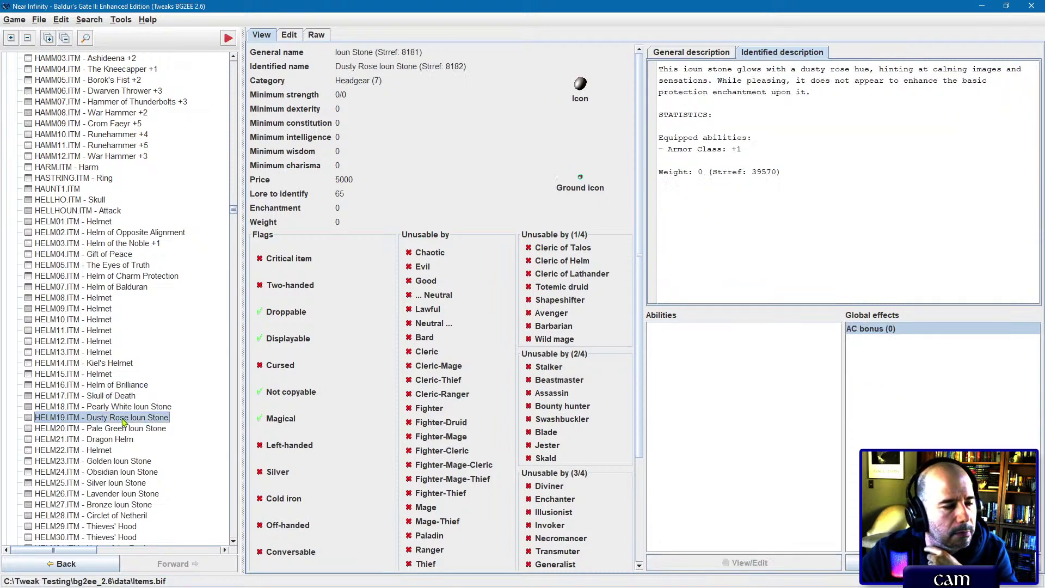
{"action": "left_click", "coordinate": [129, 411]}
{"action": "left_click", "coordinate": [122, 429]}
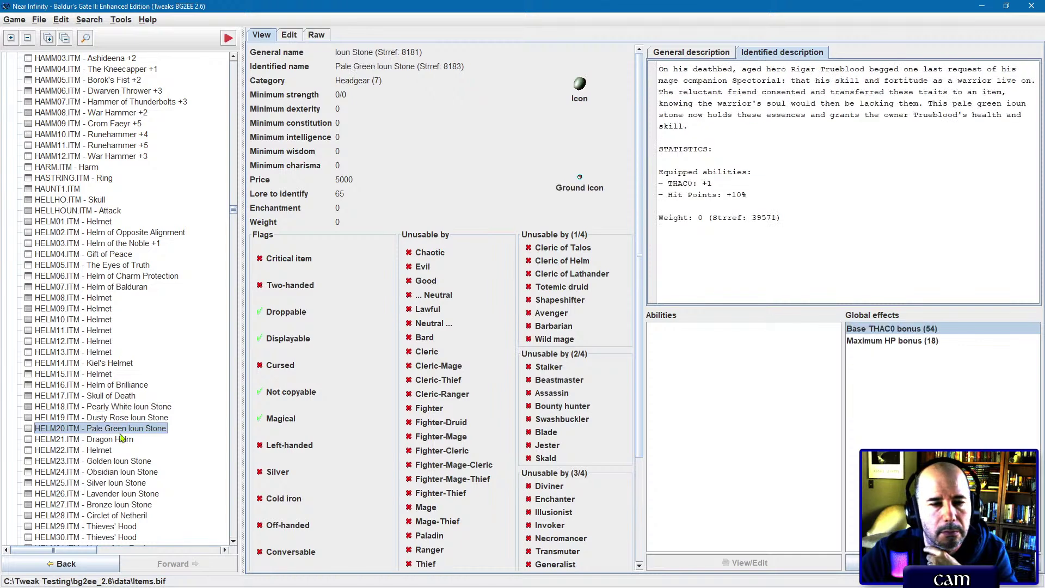
{"action": "left_click", "coordinate": [107, 442]}
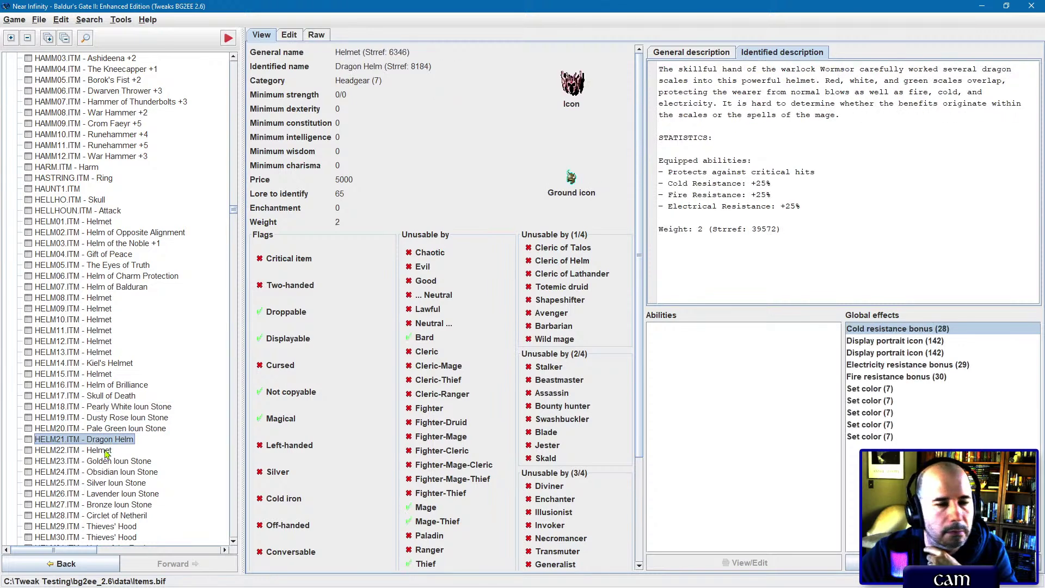
{"action": "left_click", "coordinate": [107, 451]}
{"action": "left_click", "coordinate": [107, 462]}
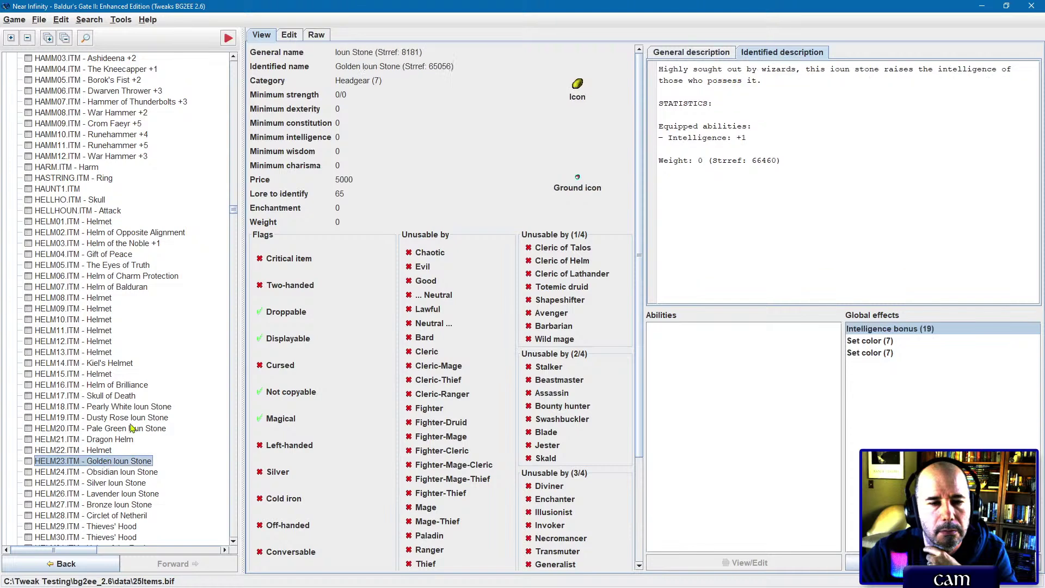
Step: Examine the identified descriptions and effects of the remaining headgear items from HELM24.ITM through HELM34.ITM, including both Thieves' Hoods
{"action": "scroll", "coordinate": [133, 425], "scroll_direction": "down", "scroll_amount": 5}
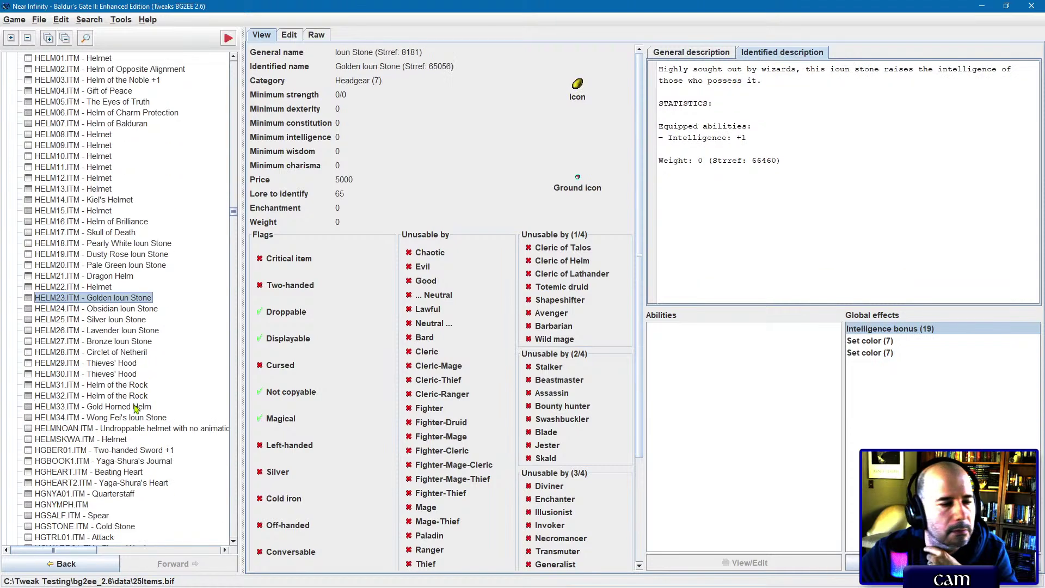
{"action": "left_click", "coordinate": [129, 310]}
{"action": "left_click", "coordinate": [121, 323]}
{"action": "left_click", "coordinate": [117, 333]}
{"action": "left_click", "coordinate": [115, 343]}
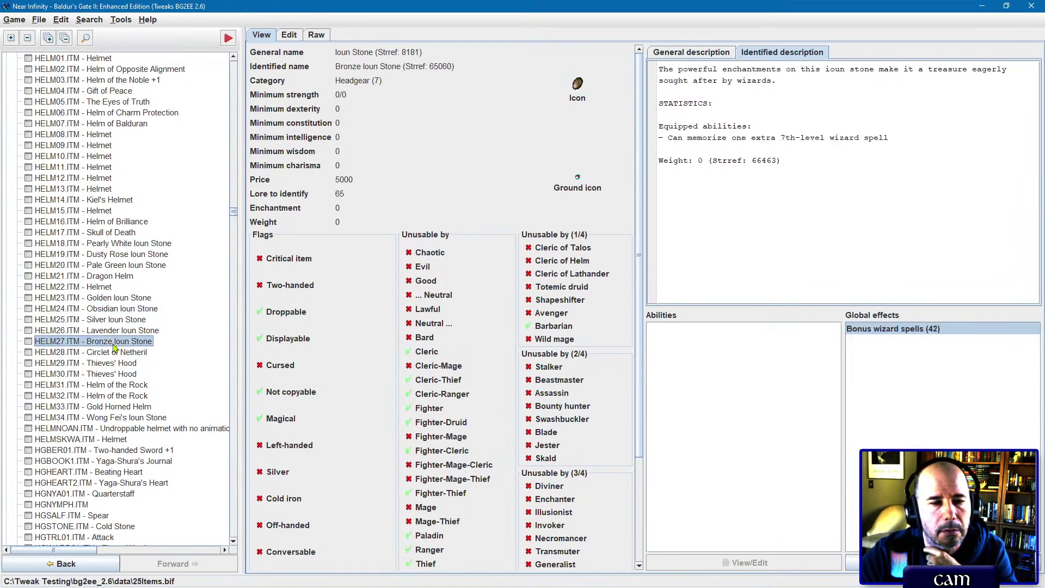
{"action": "left_click", "coordinate": [111, 362]}
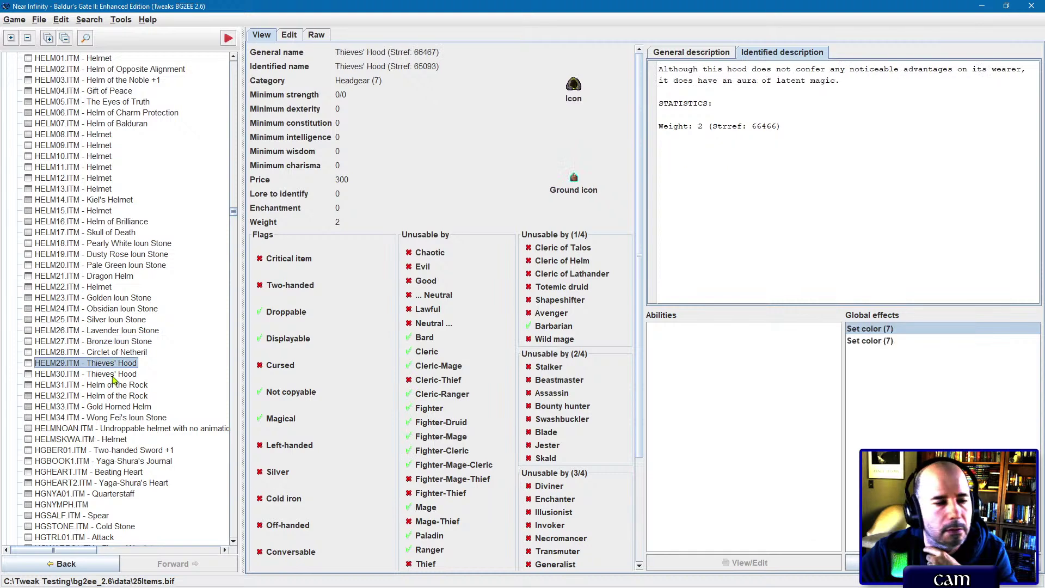
{"action": "left_click", "coordinate": [114, 376]}
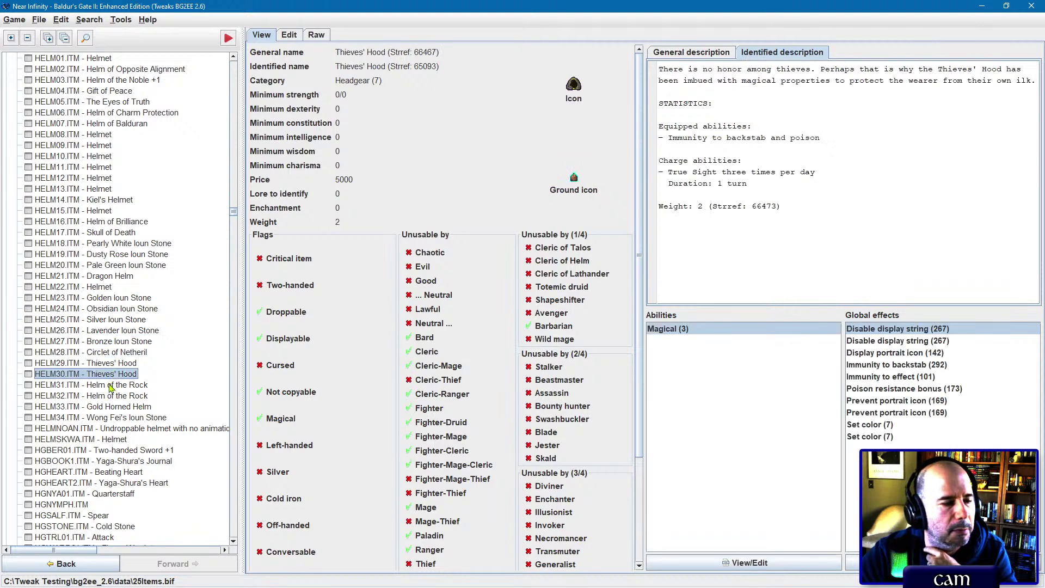
{"action": "left_click", "coordinate": [109, 387]}
{"action": "left_click", "coordinate": [110, 396]}
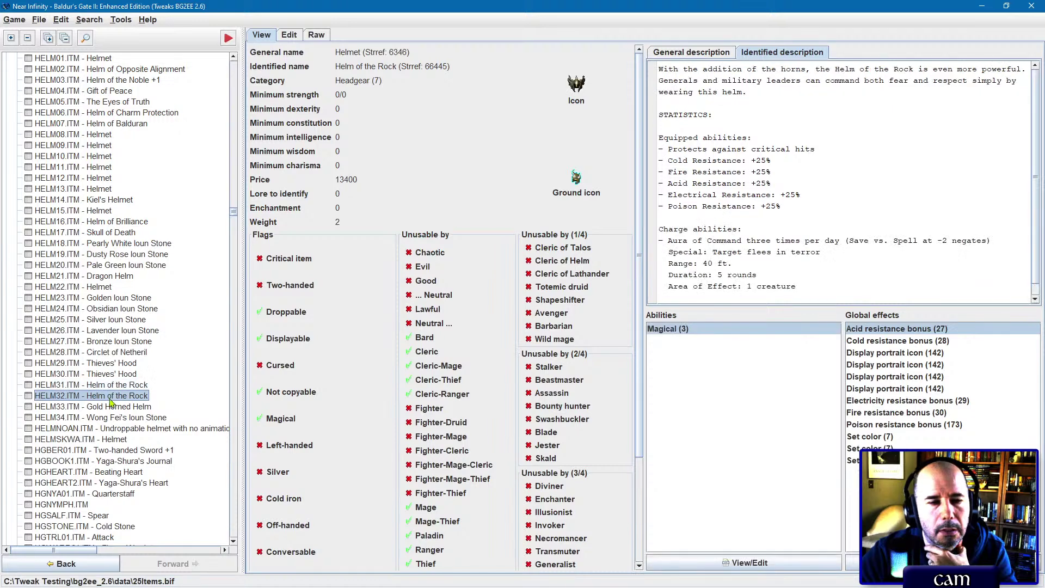
{"action": "left_click", "coordinate": [106, 411]}
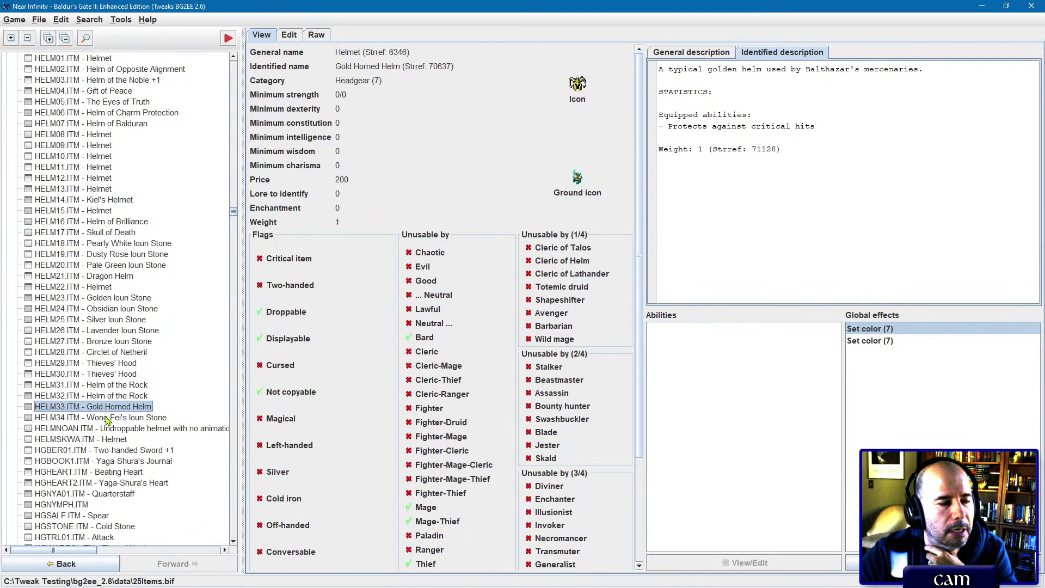
{"action": "left_click", "coordinate": [107, 418]}
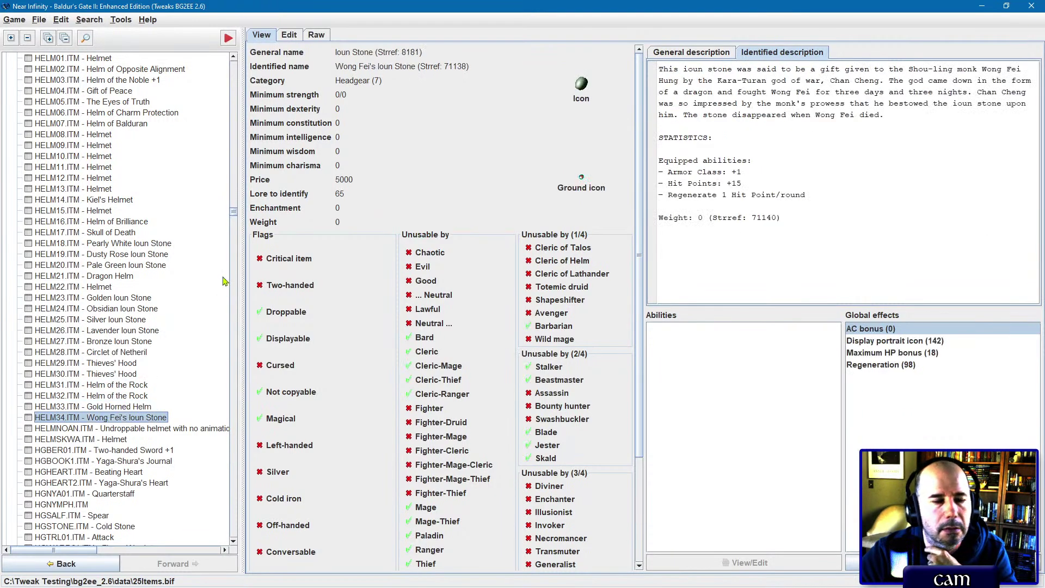
Step: Search items by the identified description attribute of HELM34.ITM for the text "Immune to fear"
{"action": "left_click", "coordinate": [43, 20]}
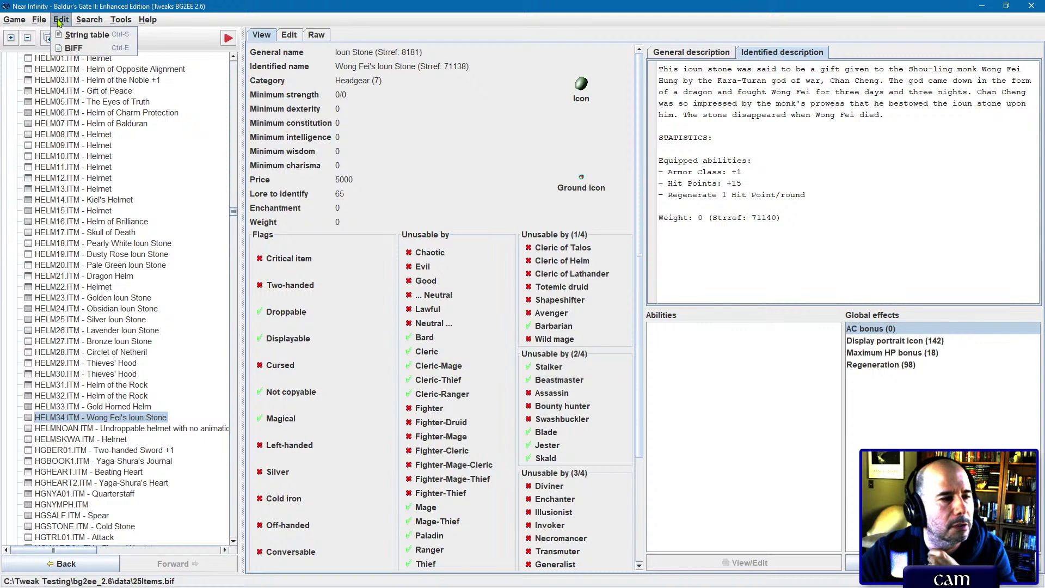
{"action": "left_click", "coordinate": [290, 35]}
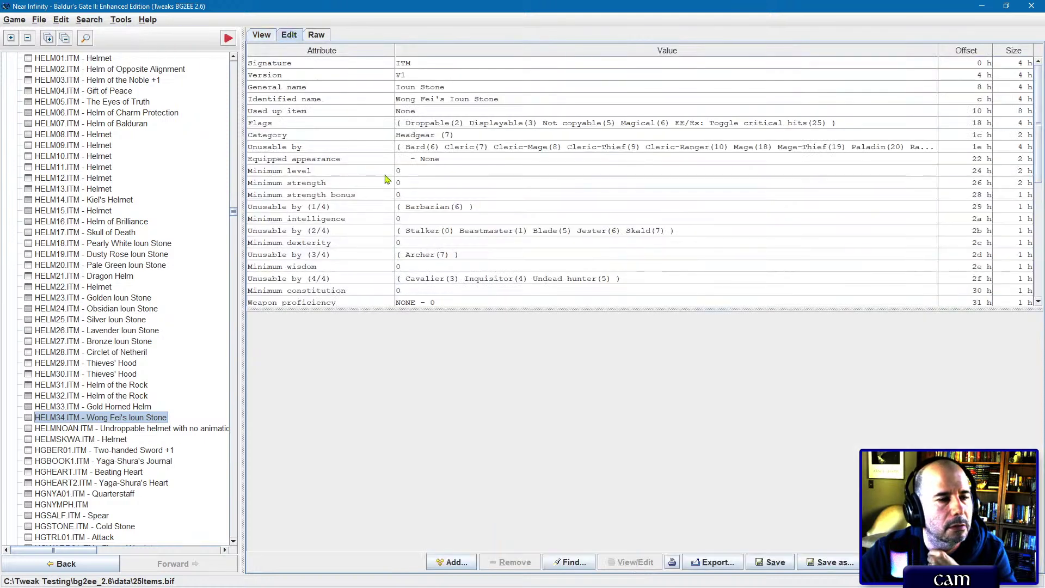
{"action": "scroll", "coordinate": [471, 203], "scroll_direction": "down", "scroll_amount": 5}
{"action": "left_click", "coordinate": [470, 197]}
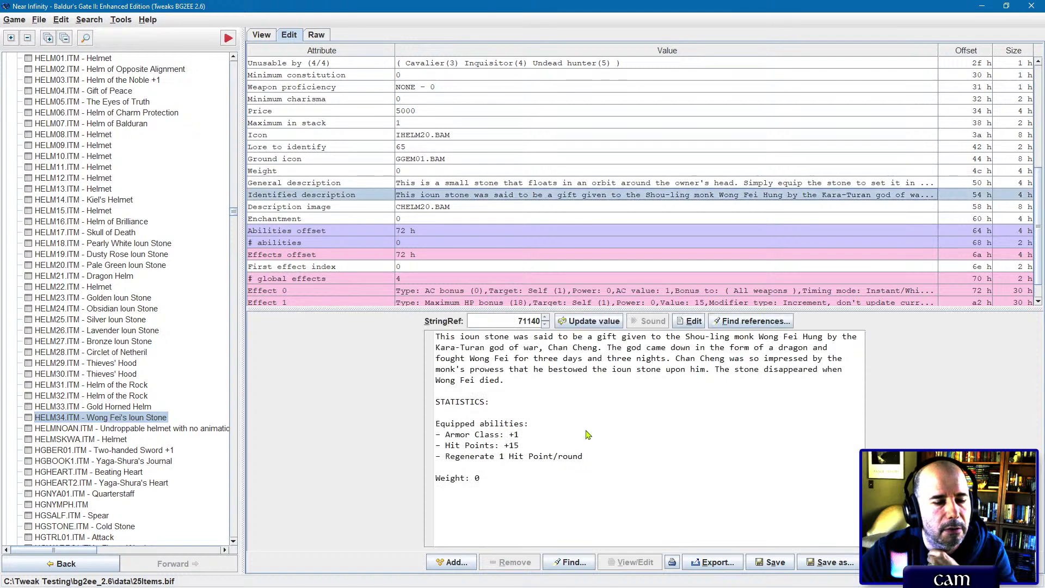
{"action": "left_click", "coordinate": [566, 562]}
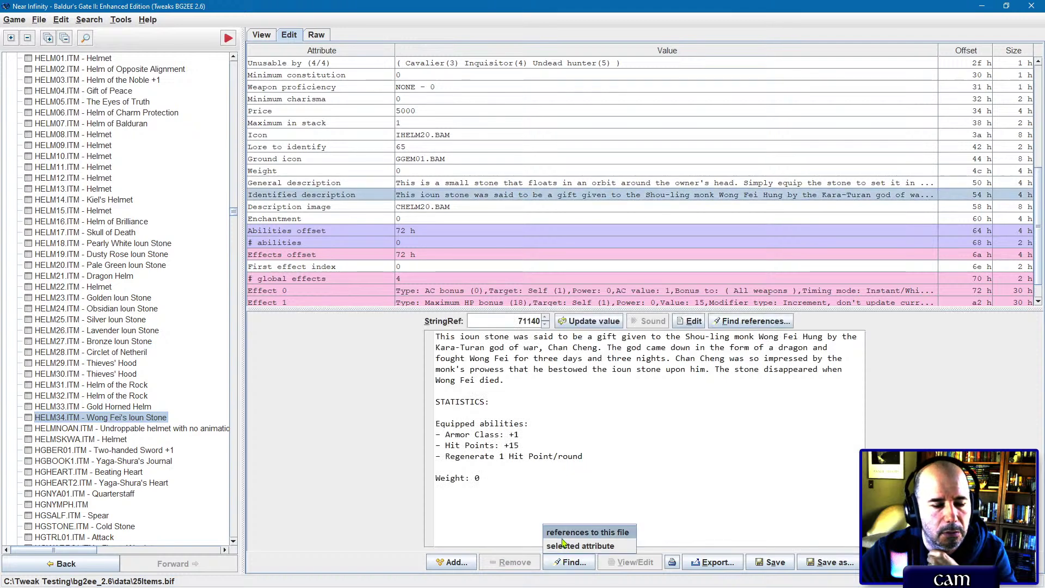
{"action": "left_click", "coordinate": [566, 545]}
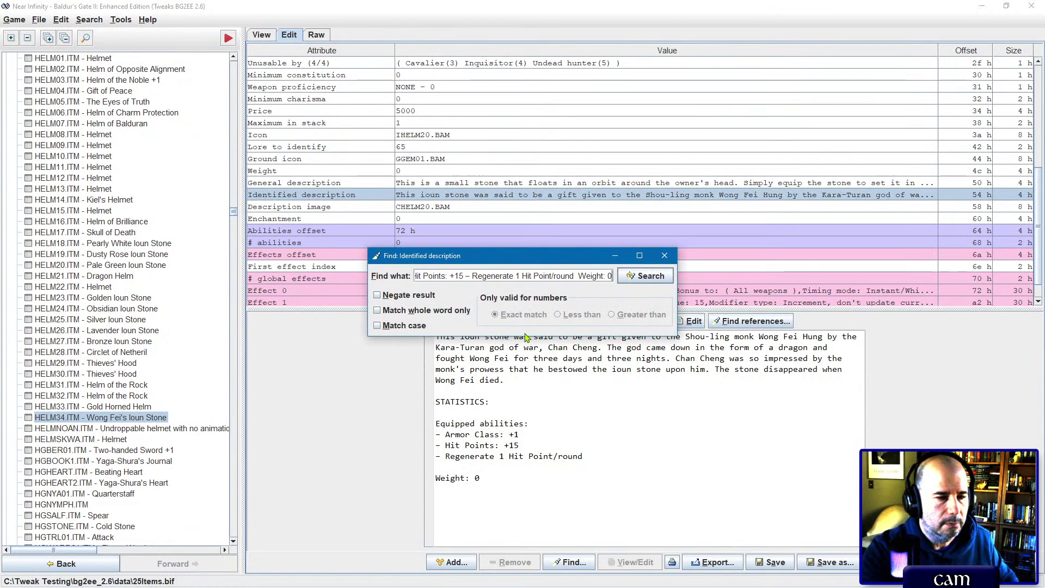
{"action": "key", "text": "ctrl+a"}
{"action": "key", "text": "BackSpace"}
{"action": "type", "text": "Immune to "}
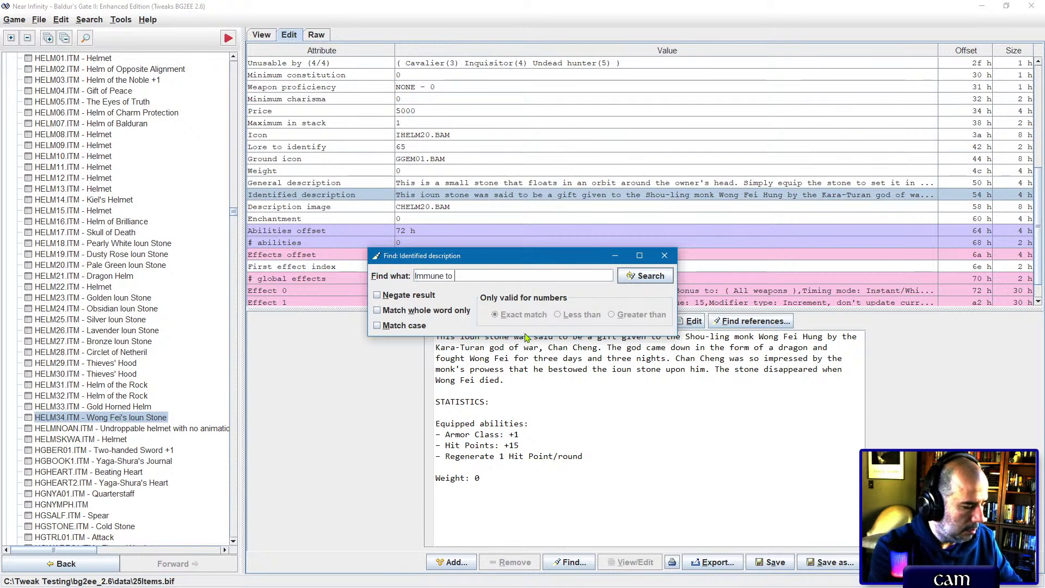
{"action": "type", "text": "fear"}
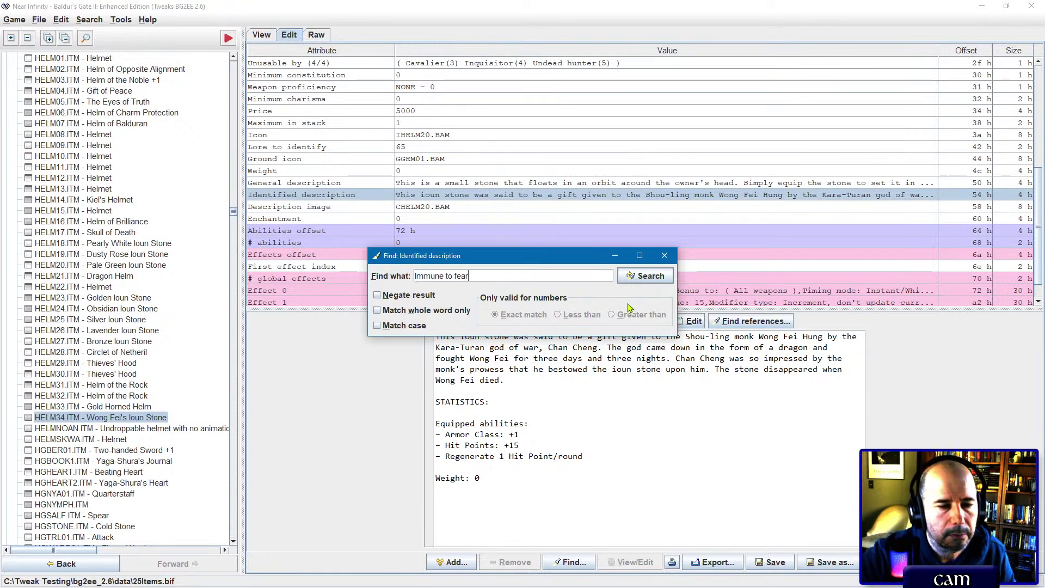
{"action": "left_click", "coordinate": [626, 280]}
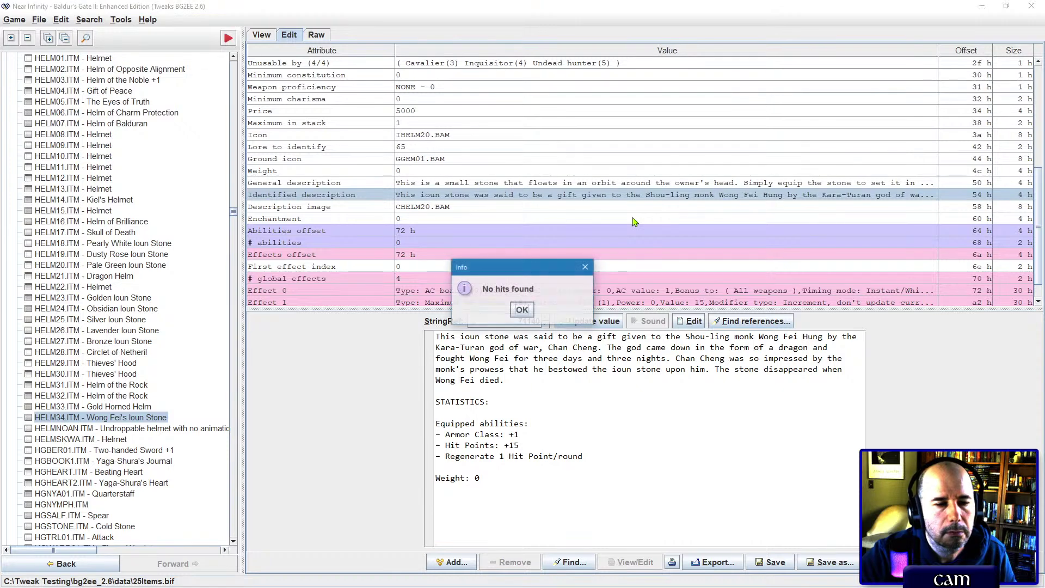
{"action": "left_click", "coordinate": [532, 310]}
Step: Search items by the identified description attribute of HELM34.ITM for the text "Fear immunity"
{"action": "left_click", "coordinate": [569, 562]}
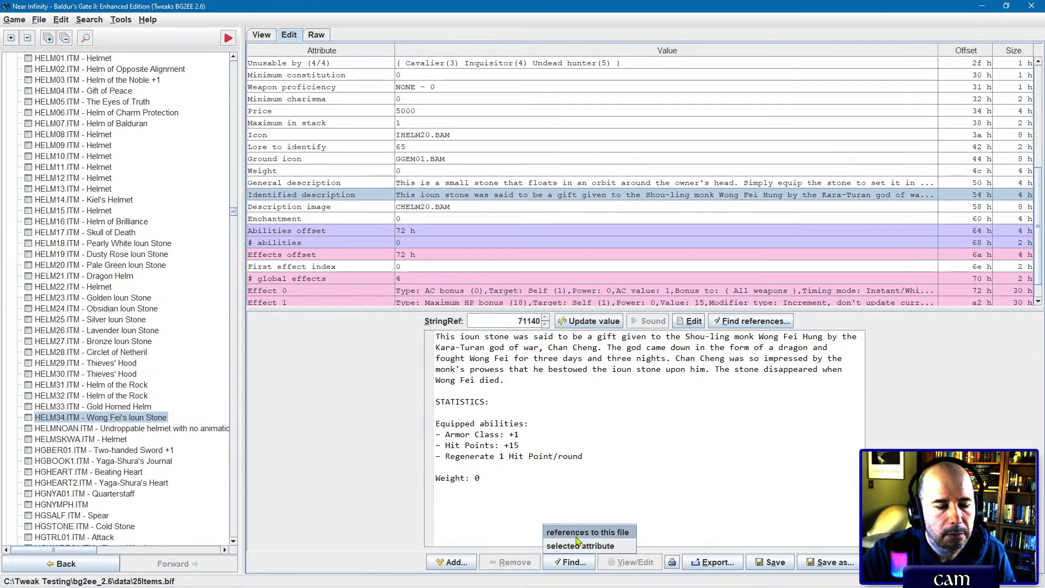
{"action": "left_click", "coordinate": [580, 546]}
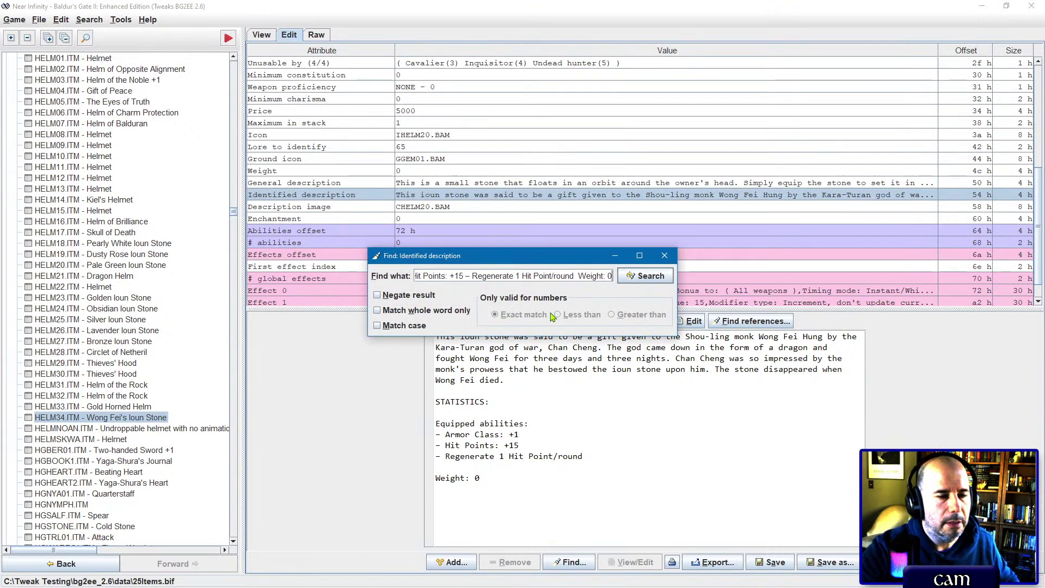
{"action": "type", "text": "Fear "}
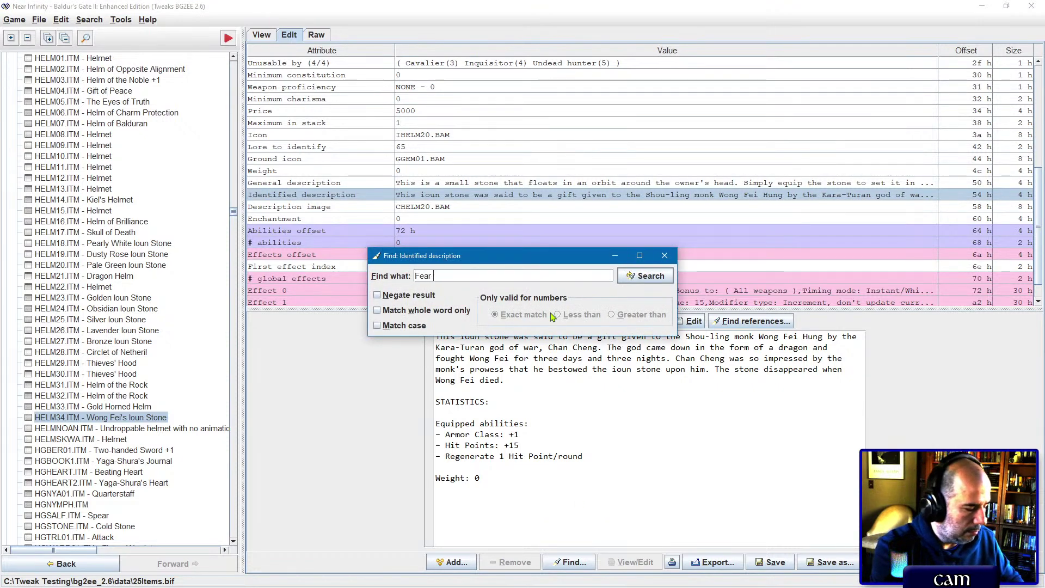
{"action": "type", "text": "immunity"}
{"action": "key", "text": "Return"}
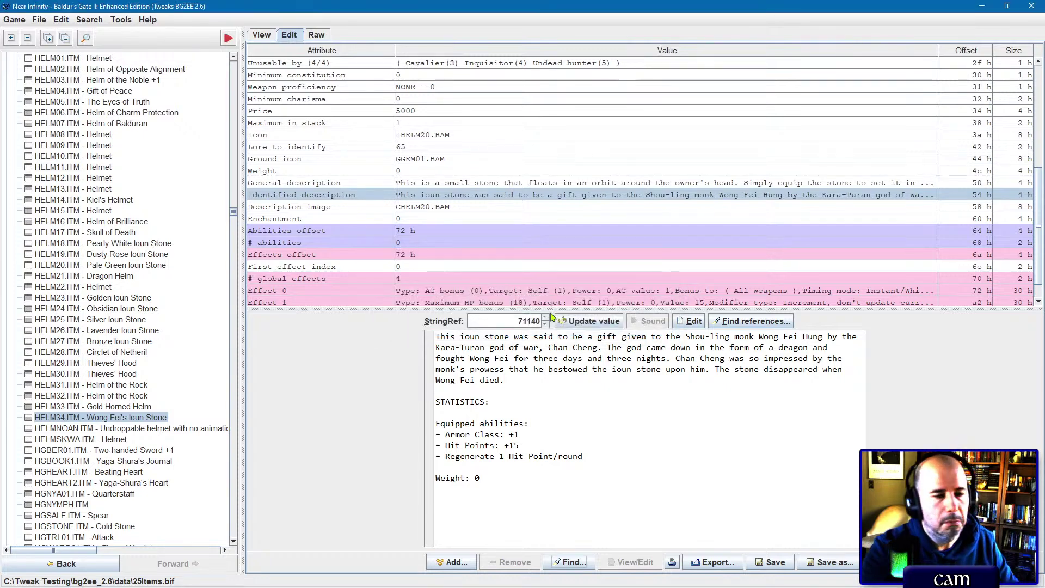
{"action": "left_click", "coordinate": [522, 310]}
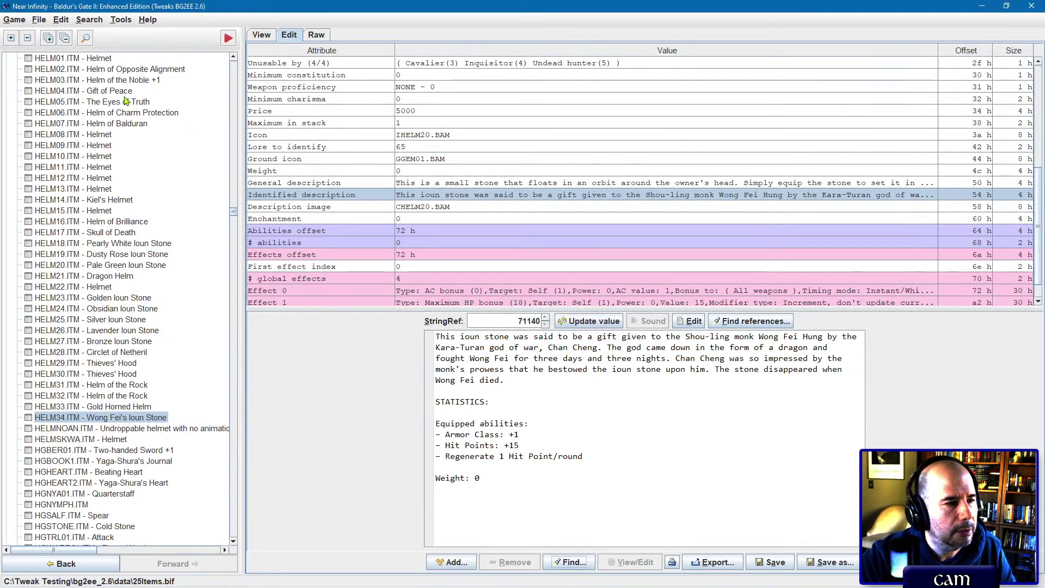
Step: Examine the fear and morale protection effects of Kiel's Helmet (HELM14.ITM), Effect 5 through Effect 16
{"action": "left_click", "coordinate": [117, 199]}
{"action": "scroll", "coordinate": [629, 256], "scroll_direction": "down", "scroll_amount": 2}
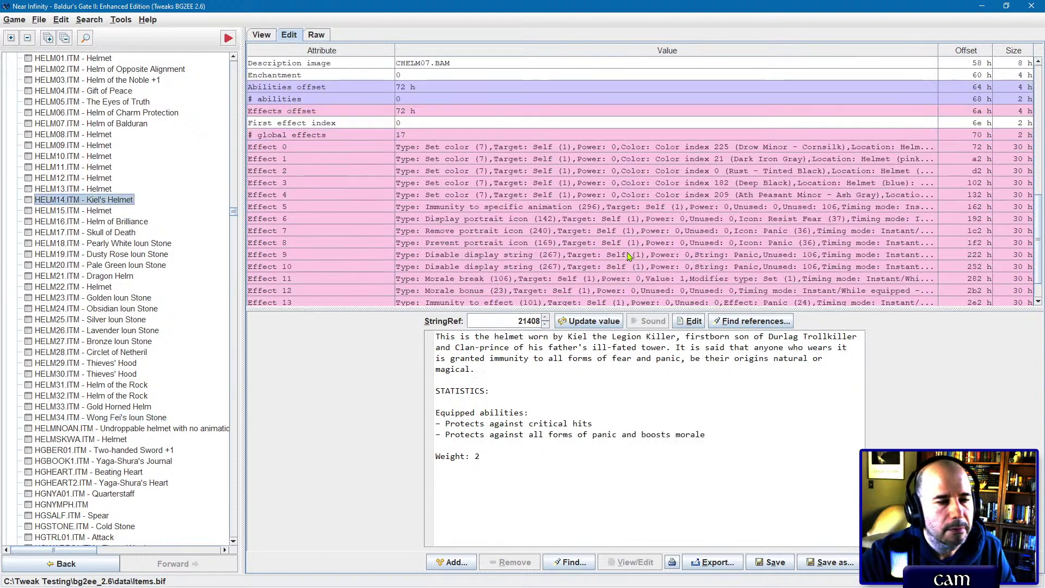
{"action": "scroll", "coordinate": [629, 256], "scroll_direction": "down", "scroll_amount": 1}
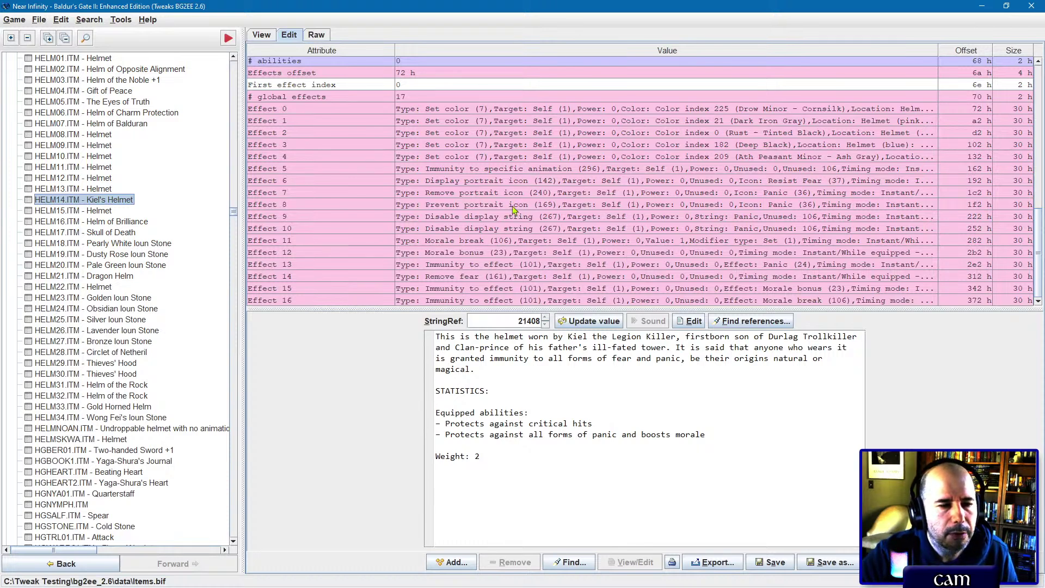
{"action": "left_click", "coordinate": [482, 172]}
{"action": "left_click", "coordinate": [473, 303], "text": "shift"}
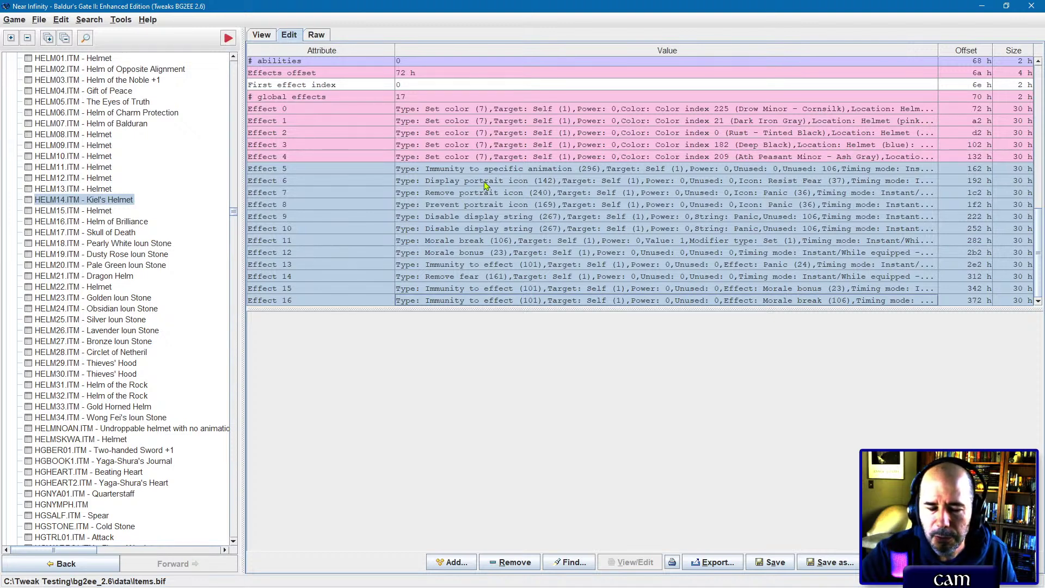
{"action": "left_click", "coordinate": [496, 292]}
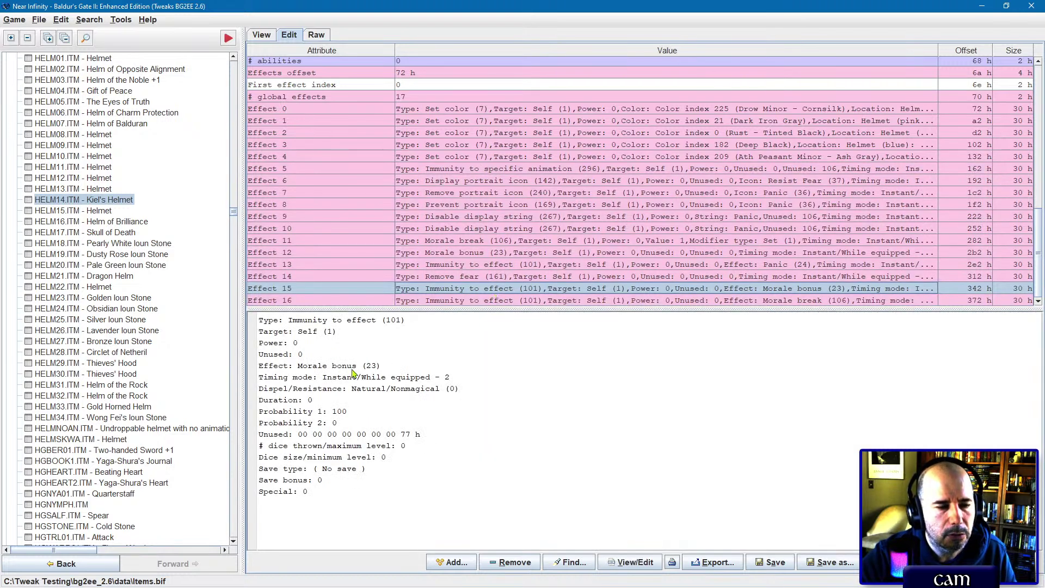
{"action": "left_click", "coordinate": [506, 301]}
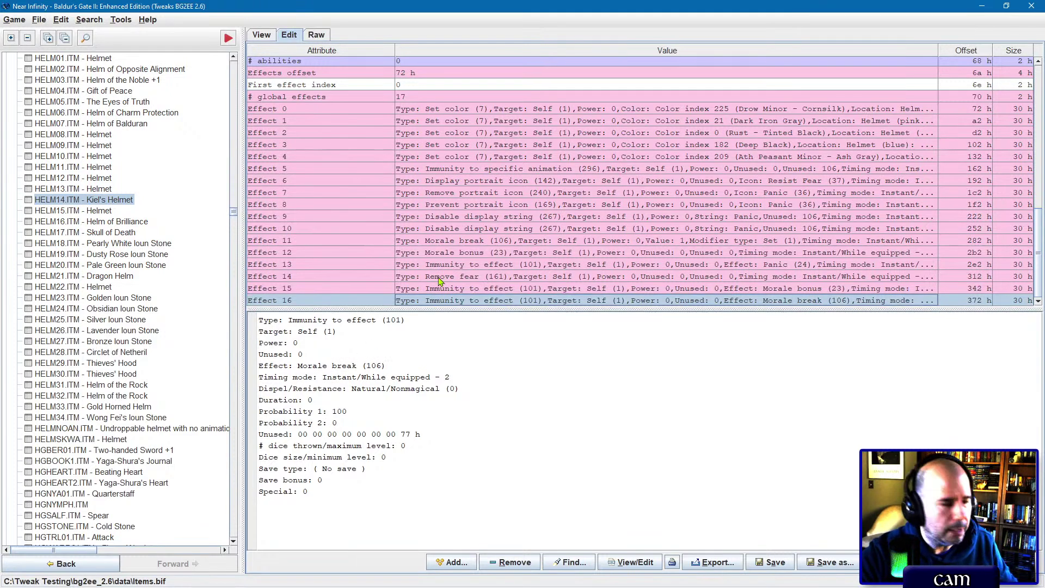
Step: Search the items by name for "bravery" and open the Cloak of Bravery (CLCK30.ITM)
{"action": "key", "text": "ctrl+f"}
{"action": "left_click", "coordinate": [464, 165]}
{"action": "left_click", "coordinate": [464, 228]}
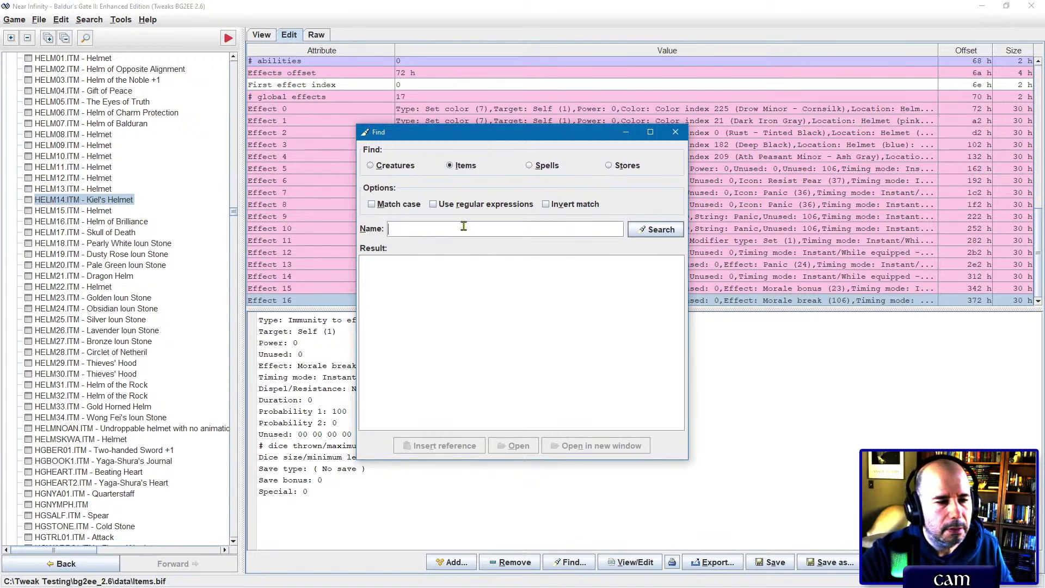
{"action": "type", "text": "bravery"}
{"action": "key", "text": "Return"}
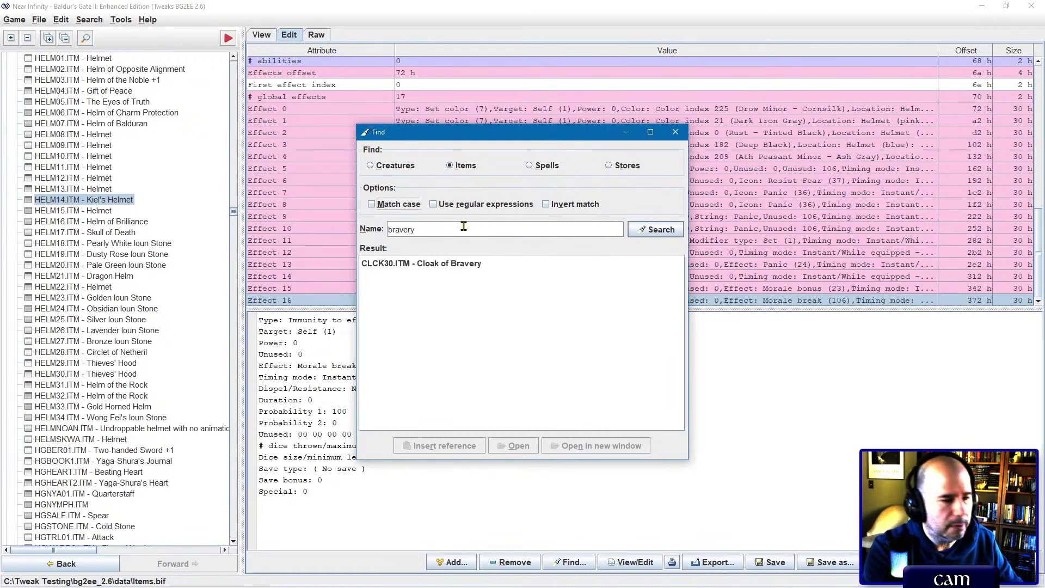
{"action": "double_click", "coordinate": [448, 279]}
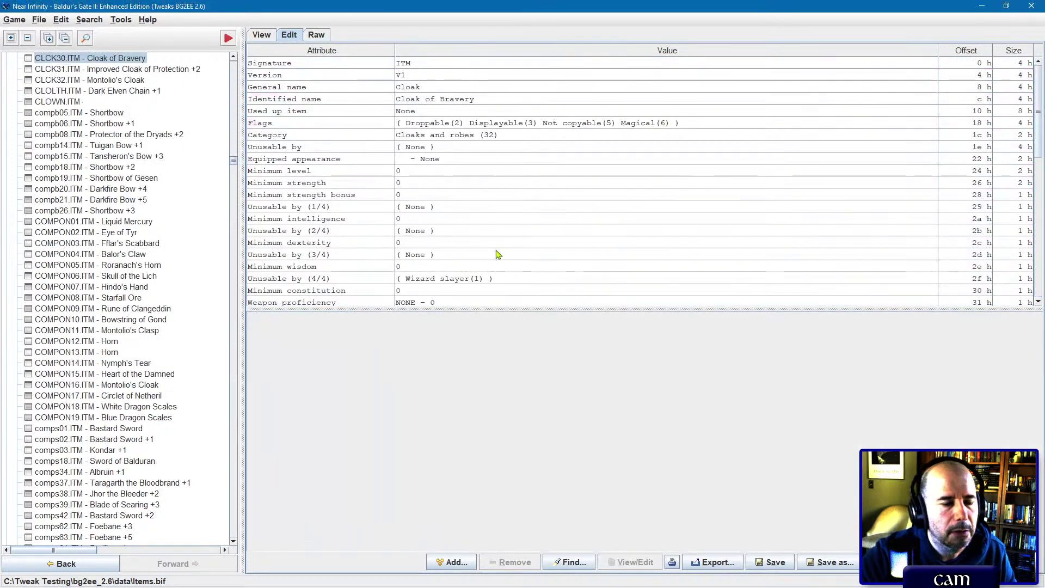
Step: Examine the parameters of the Cloak of Bravery's Effect 0 through Effect 7, from the animation immunity to the morale bonus
{"action": "left_click", "coordinate": [492, 137]}
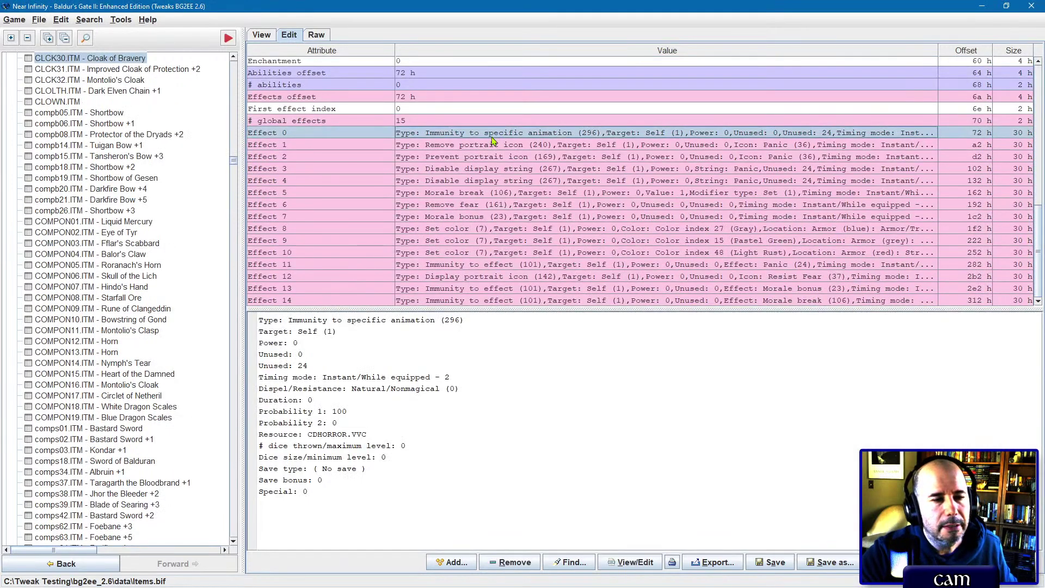
{"action": "left_click", "coordinate": [492, 301], "text": "shift"}
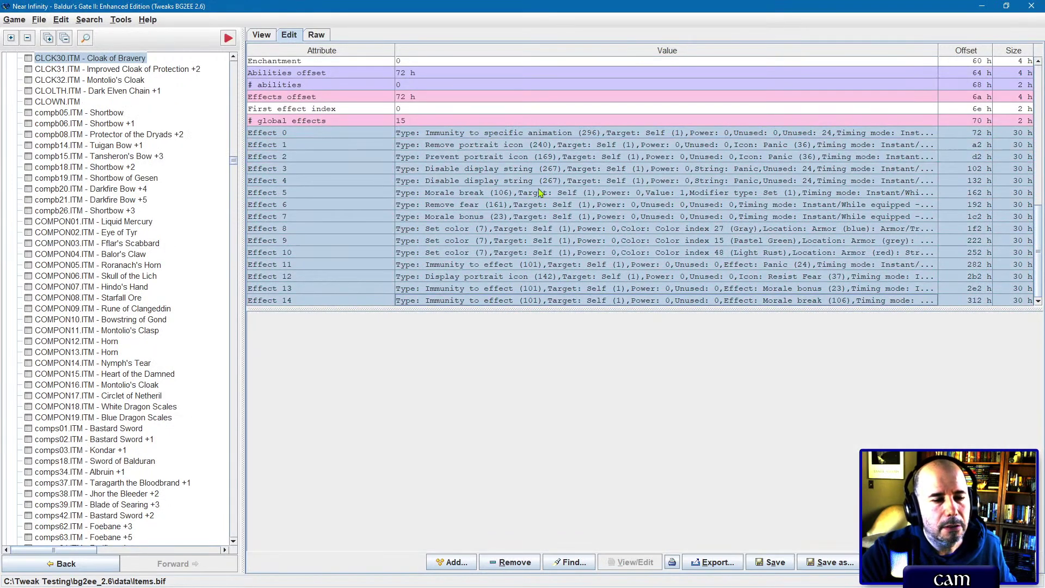
{"action": "left_click", "coordinate": [509, 133]}
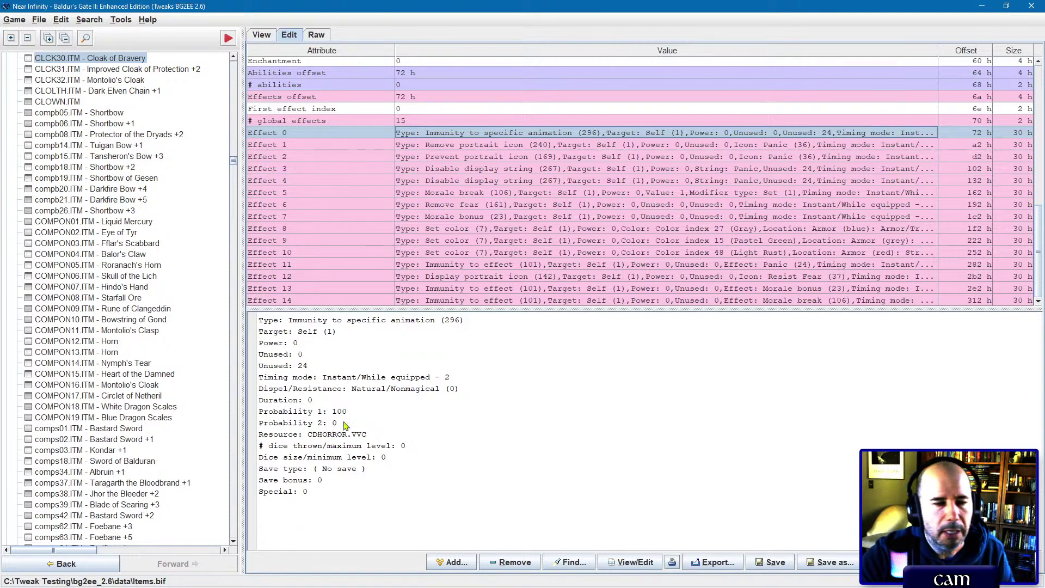
{"action": "left_click", "coordinate": [492, 146]}
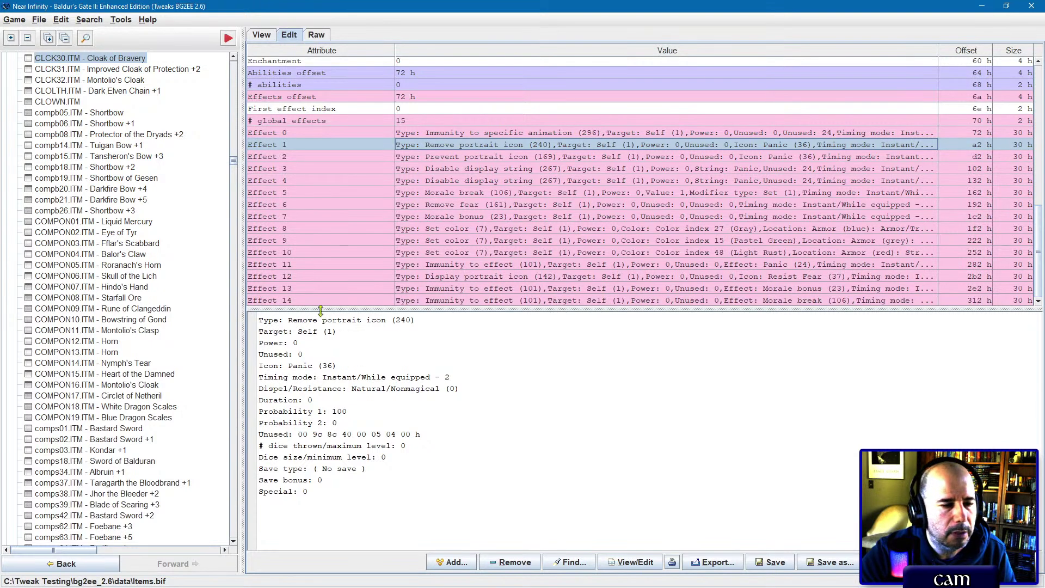
{"action": "left_click", "coordinate": [466, 159]}
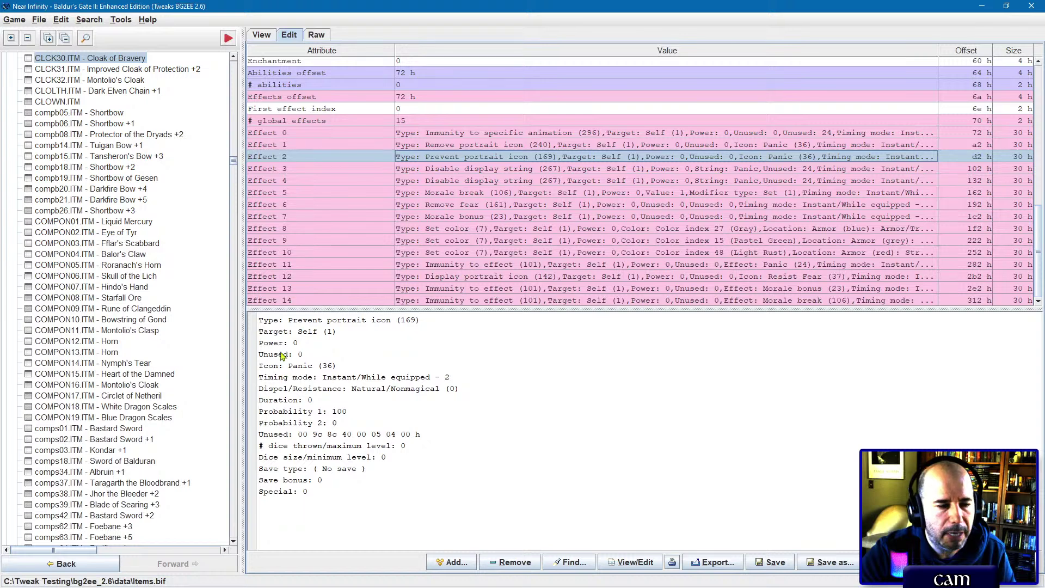
{"action": "left_click", "coordinate": [482, 171]}
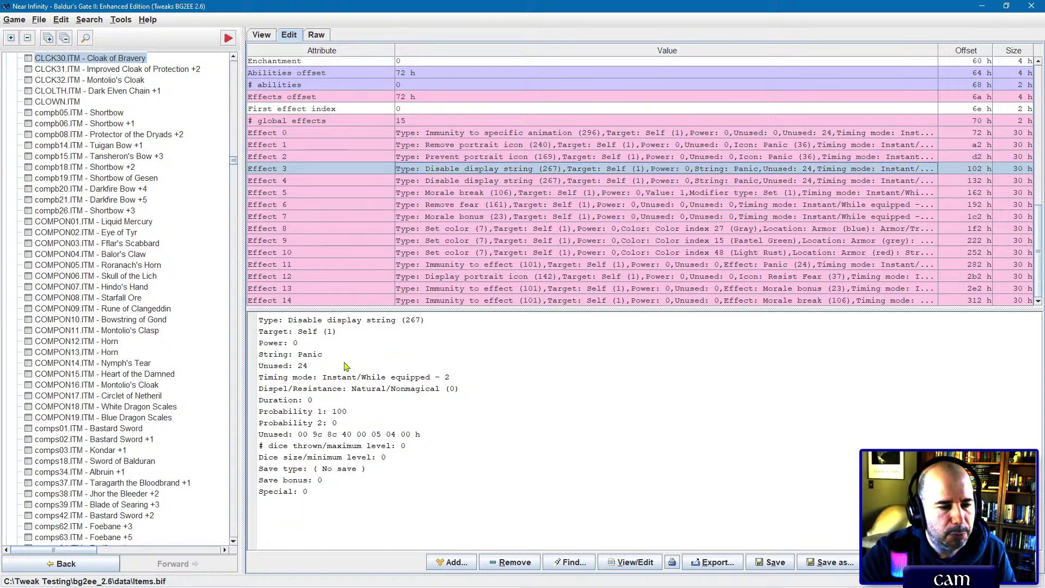
{"action": "left_click", "coordinate": [484, 182]}
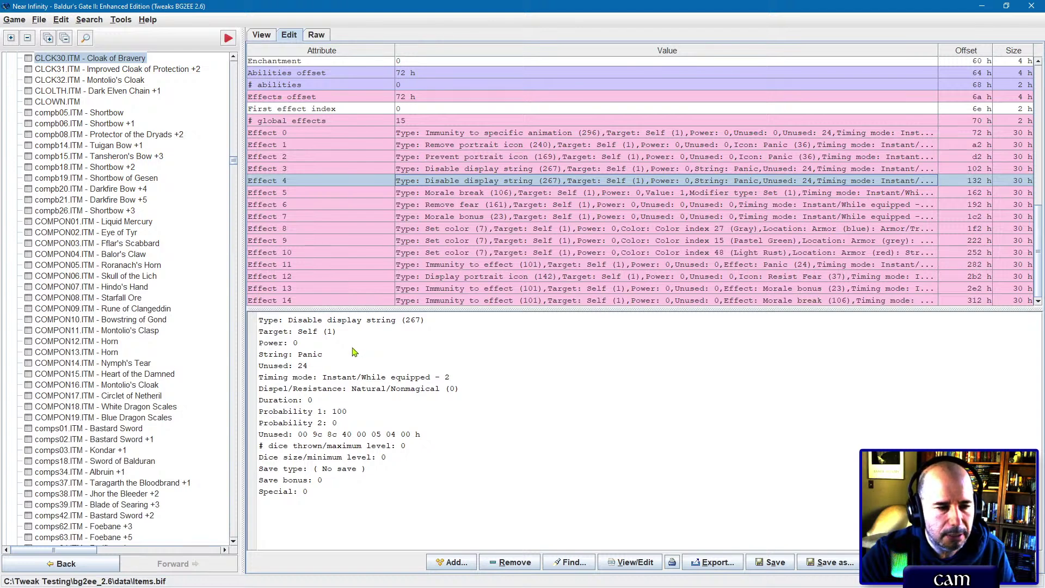
{"action": "left_click", "coordinate": [463, 196]}
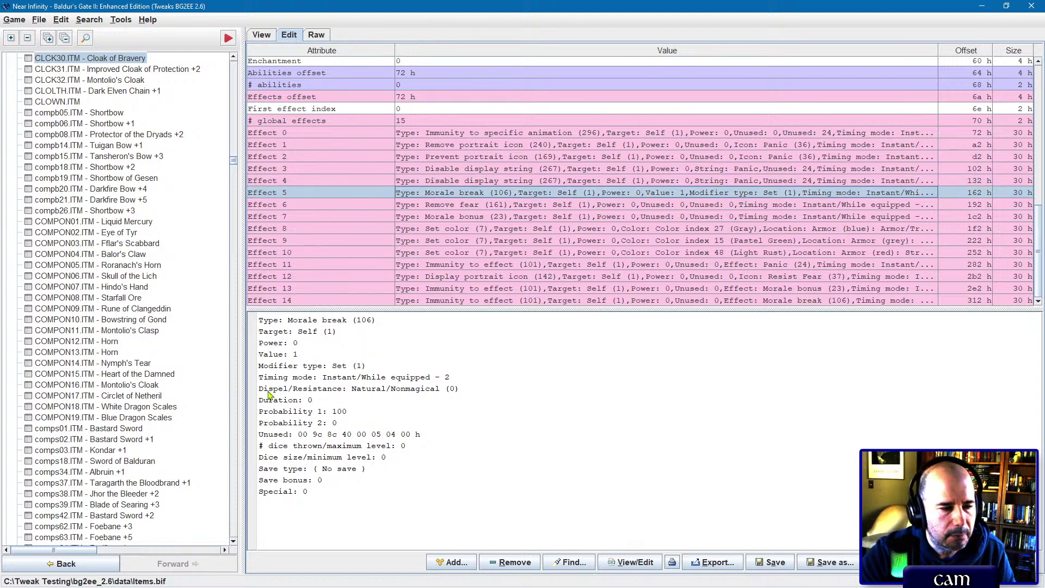
{"action": "left_click", "coordinate": [495, 207]}
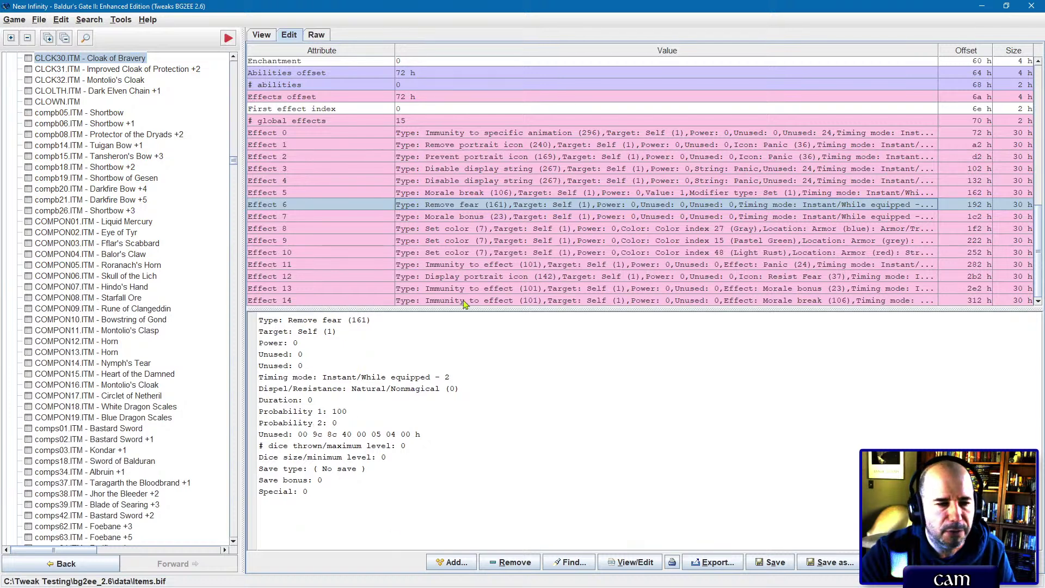
{"action": "left_click", "coordinate": [506, 216]}
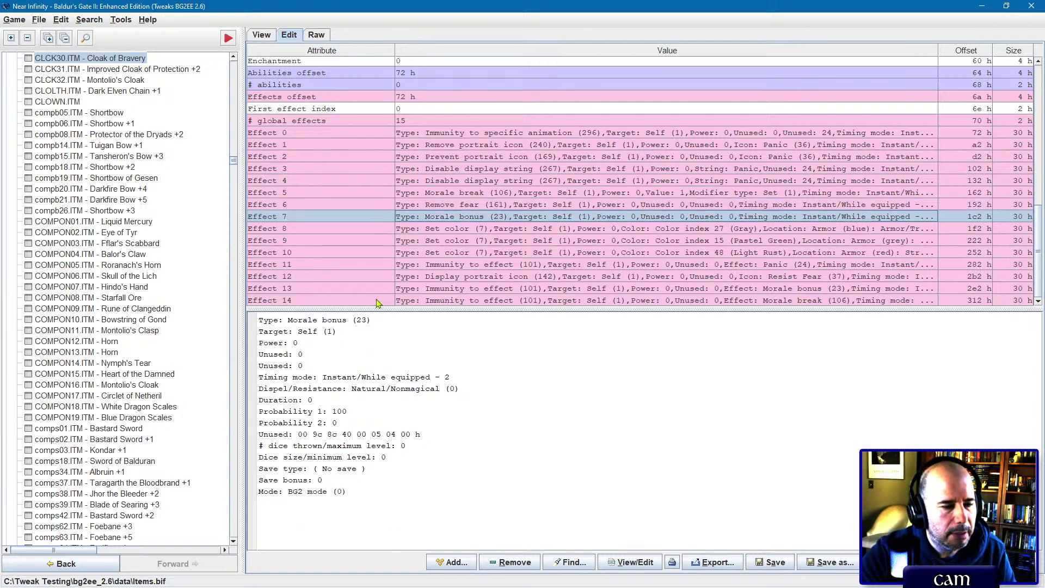
Step: Examine the Cloak of Bravery's color effects, panic immunity, Resist Fear portrait icon and morale bonus immunity in Effect 8 through Effect 13
{"action": "left_click", "coordinate": [477, 231]}
{"action": "left_click", "coordinate": [468, 253]}
{"action": "left_click", "coordinate": [473, 233]}
{"action": "left_click", "coordinate": [469, 253]}
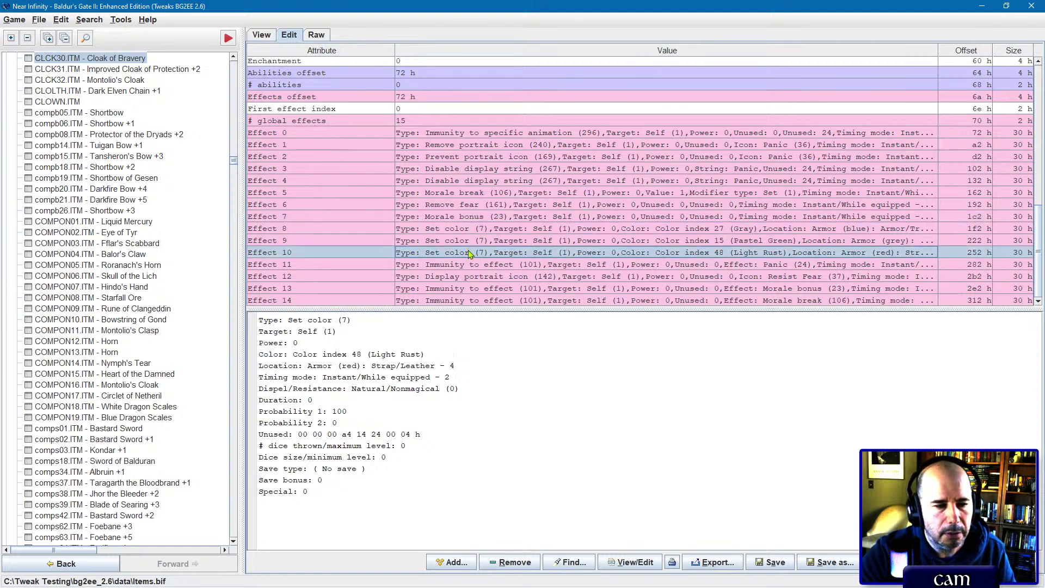
{"action": "left_click", "coordinate": [465, 267]}
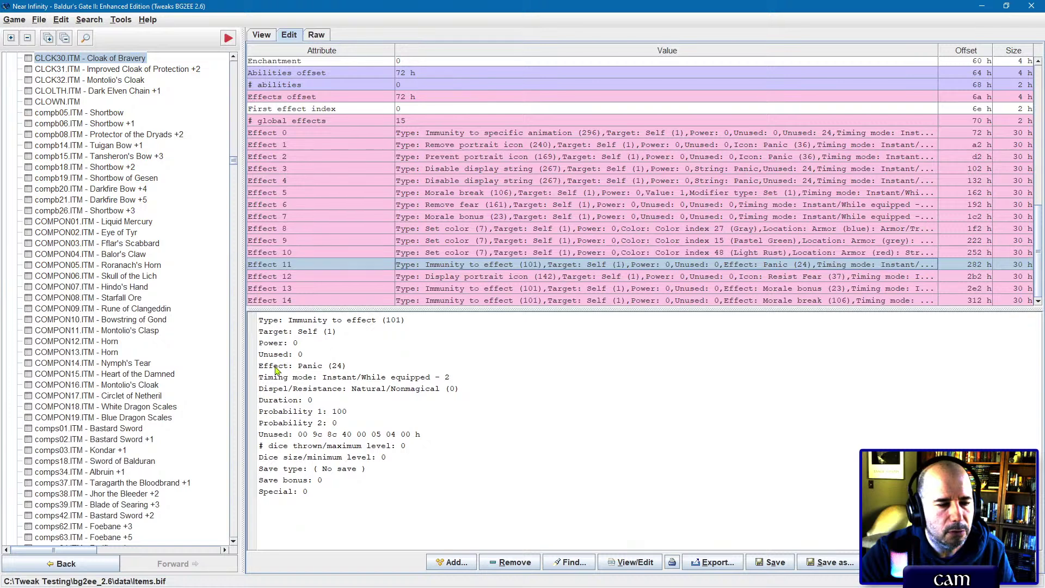
{"action": "left_click", "coordinate": [452, 276]}
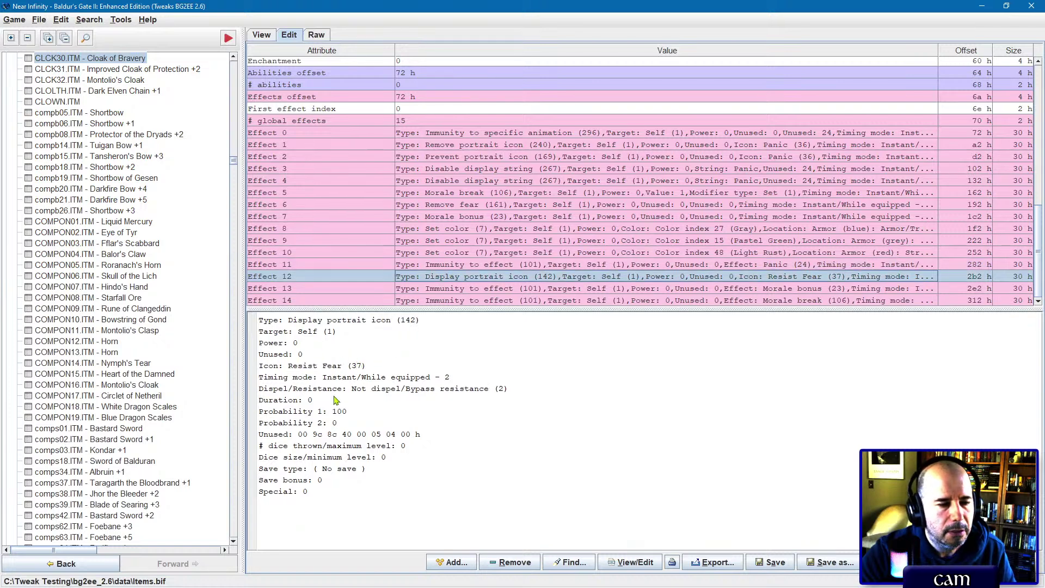
{"action": "left_click", "coordinate": [456, 289]}
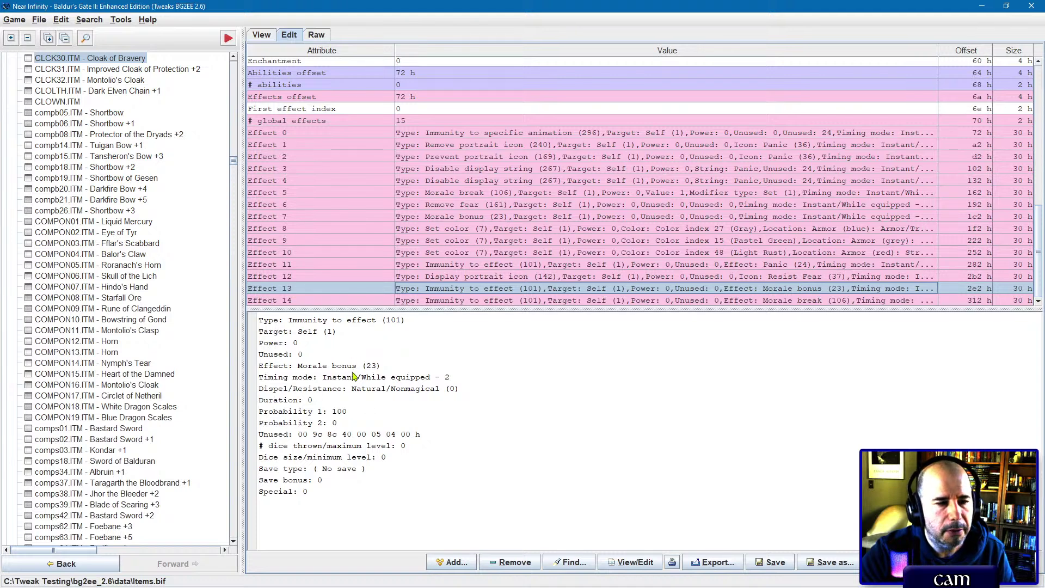
Step: Compare the cloak's Morale bonus and Morale break effects with their matching immunity effects, and select Effect 0 through Effect 14
{"action": "left_click", "coordinate": [504, 218]}
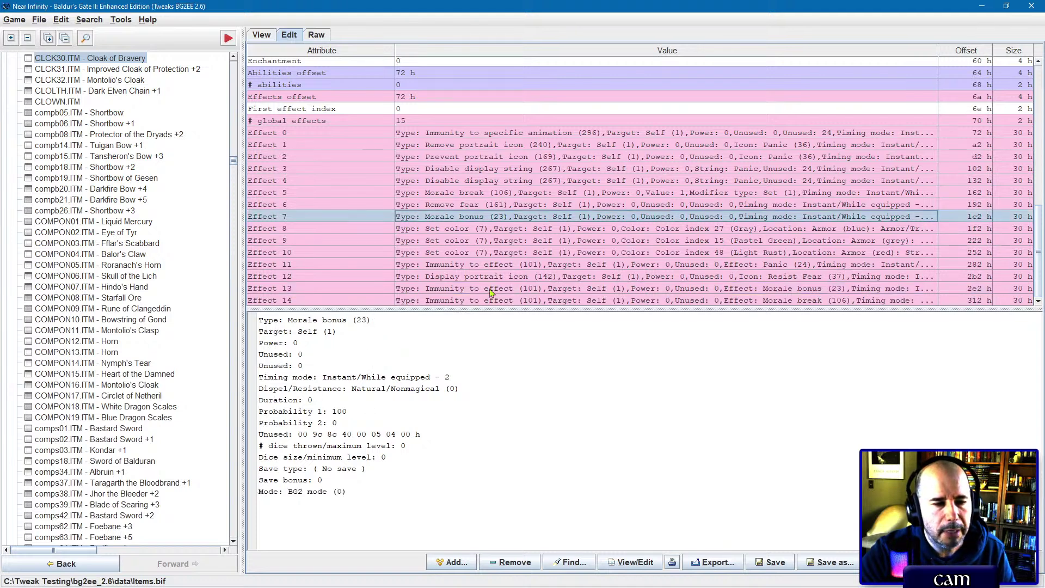
{"action": "left_click", "coordinate": [489, 292]}
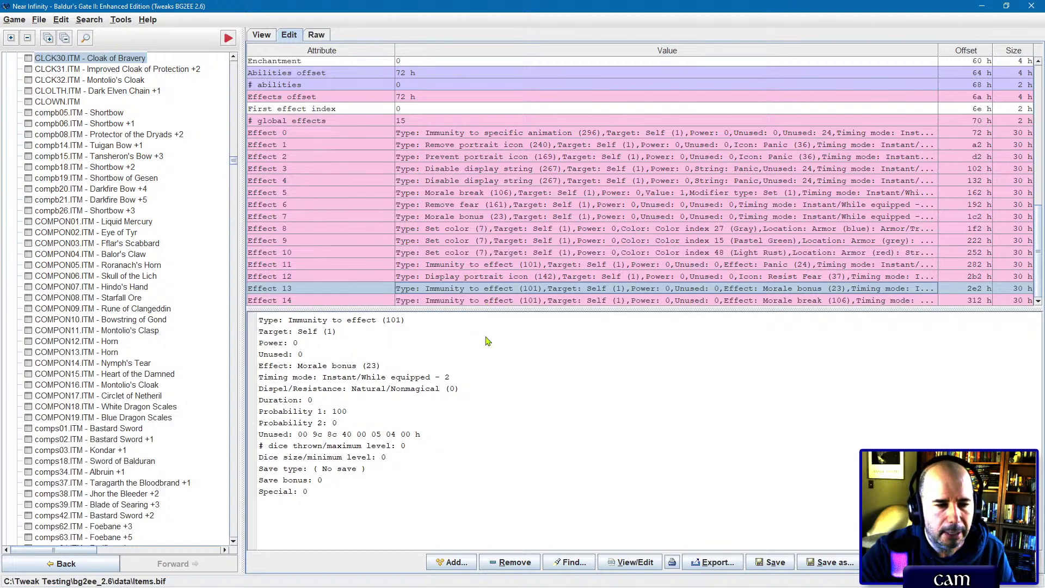
{"action": "left_click", "coordinate": [495, 301]}
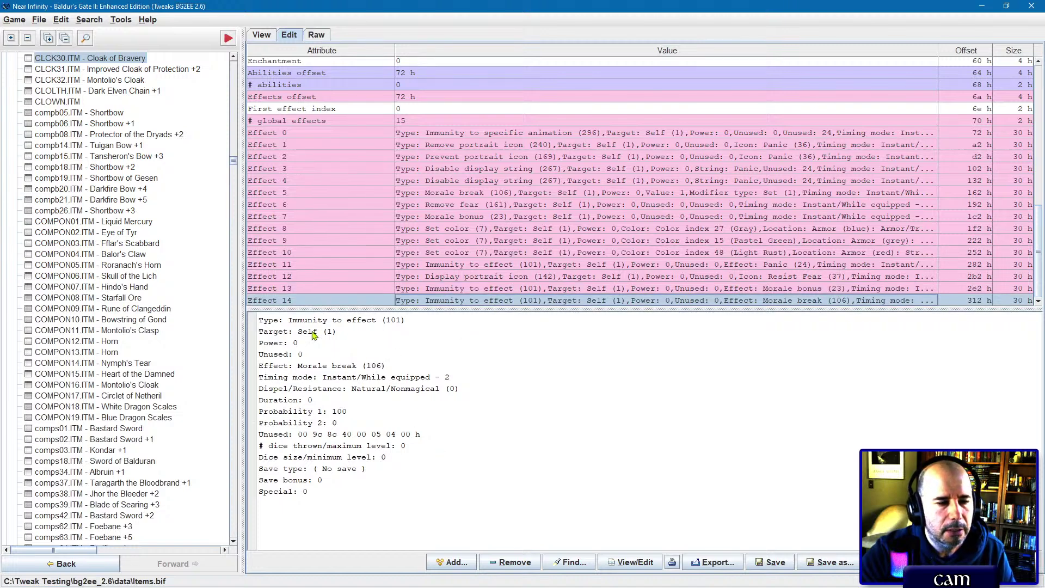
{"action": "left_click", "coordinate": [475, 194]}
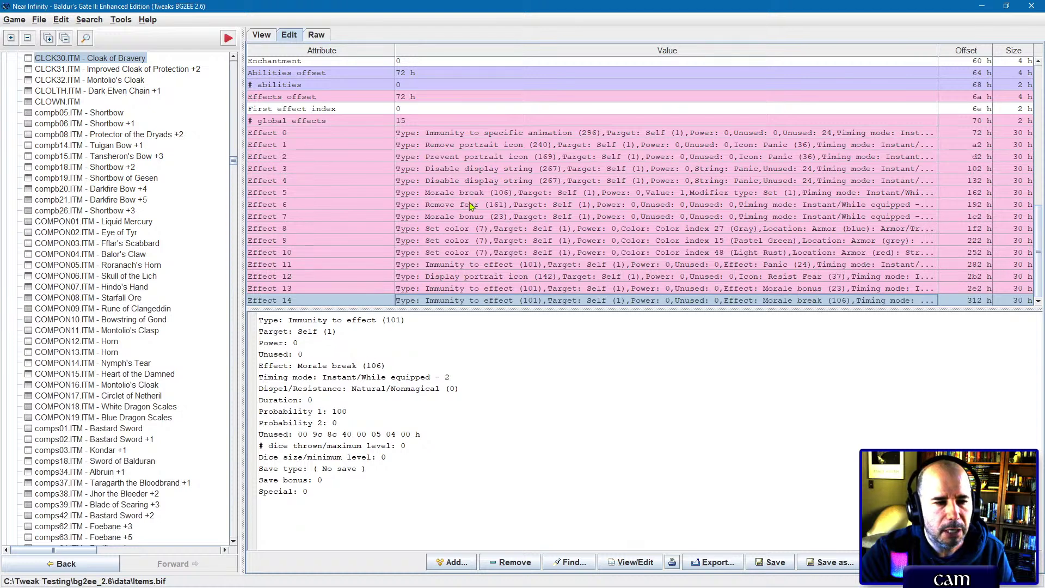
{"action": "left_click", "coordinate": [467, 302]}
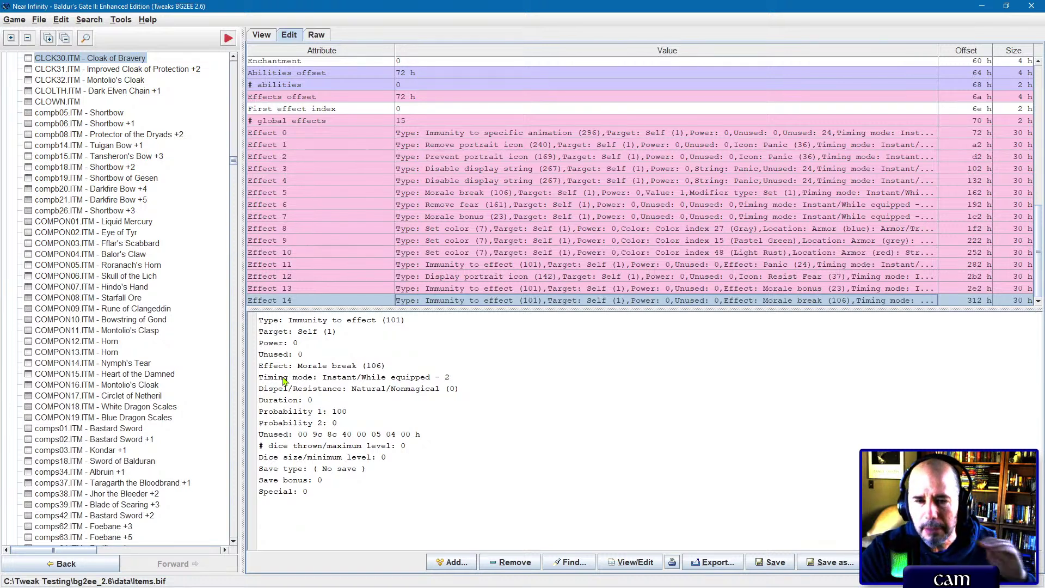
{"action": "left_click", "coordinate": [495, 291]}
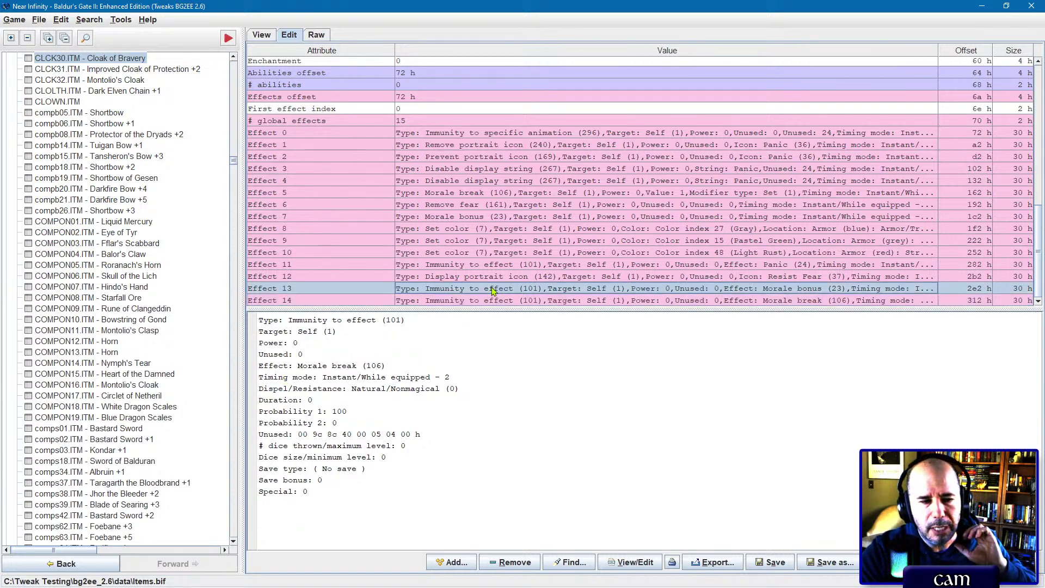
{"action": "left_click", "coordinate": [494, 302]}
{"action": "key", "text": "Up"}
{"action": "left_click", "coordinate": [495, 303]}
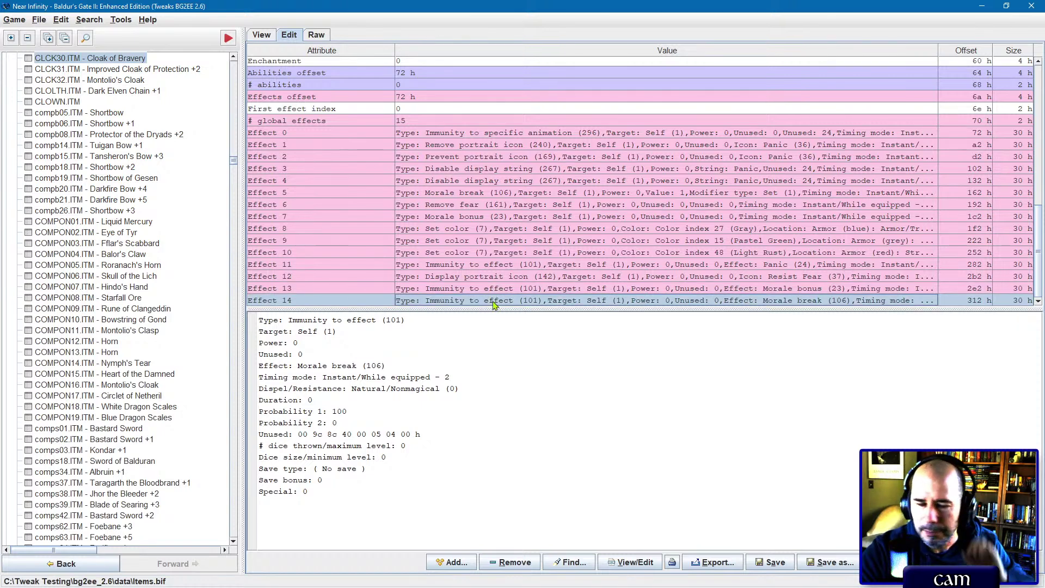
{"action": "left_click", "coordinate": [534, 136], "text": "shift"}
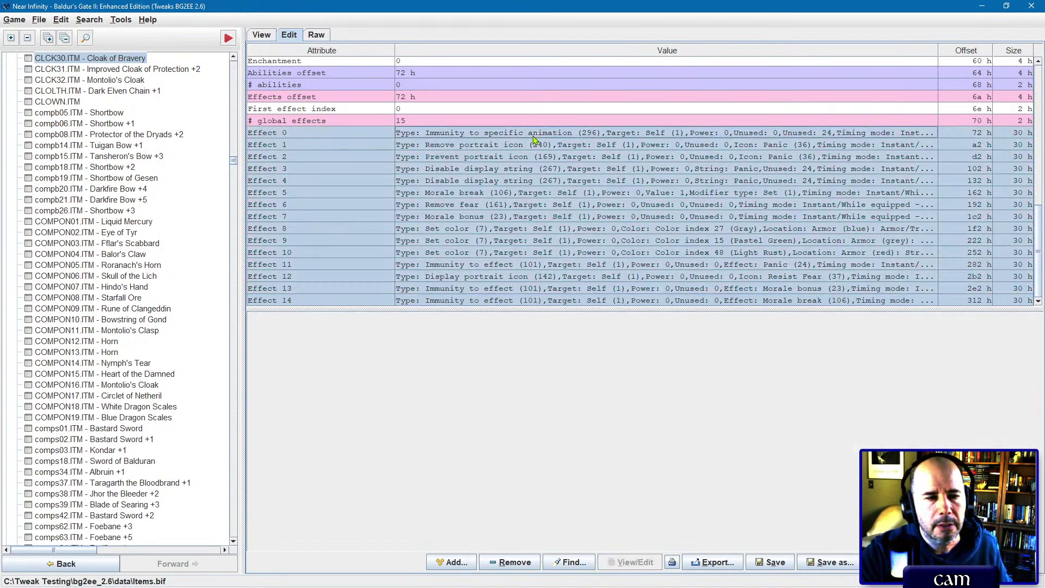
Step: Copy the Cloak of Bravery's Effect 0 through Effect 14 and paste them into g3cnever.itm
{"action": "right_click", "coordinate": [492, 215]}
{"action": "left_click", "coordinate": [515, 260]}
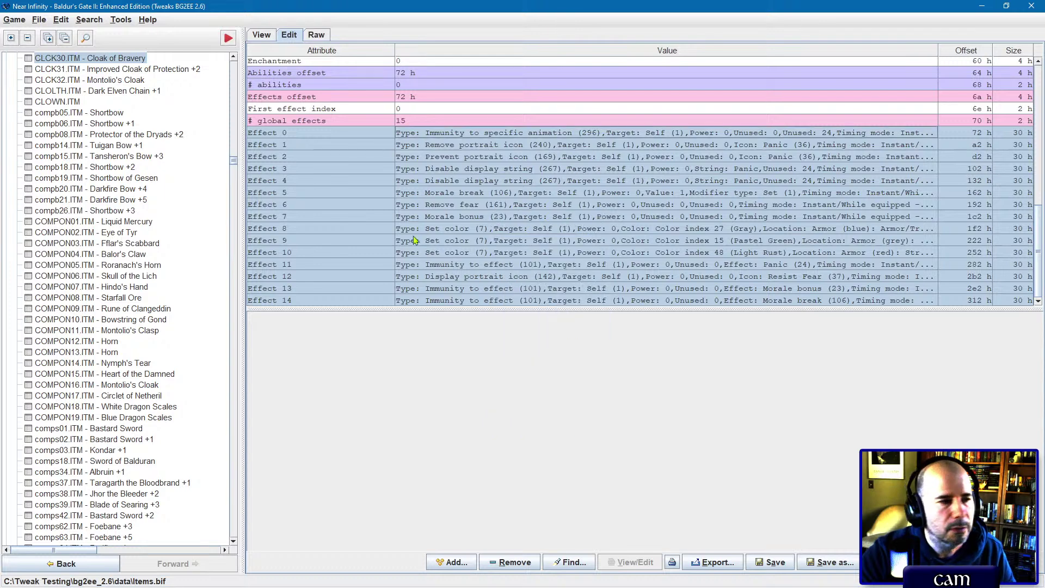
{"action": "left_click", "coordinate": [109, 61]}
{"action": "type", "text": "g3cn"}
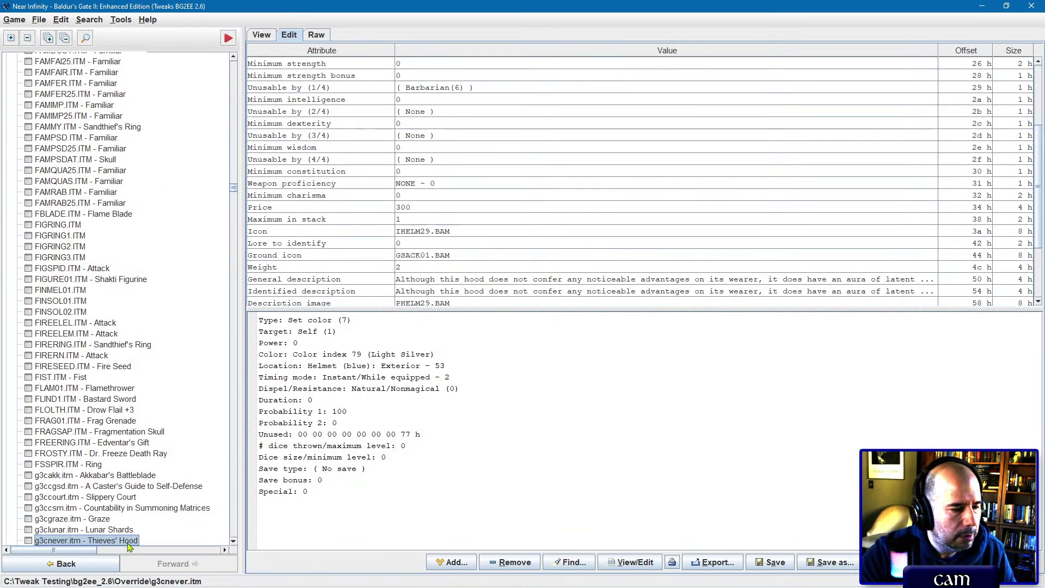
{"action": "right_click", "coordinate": [128, 542]}
{"action": "right_click", "coordinate": [436, 267]}
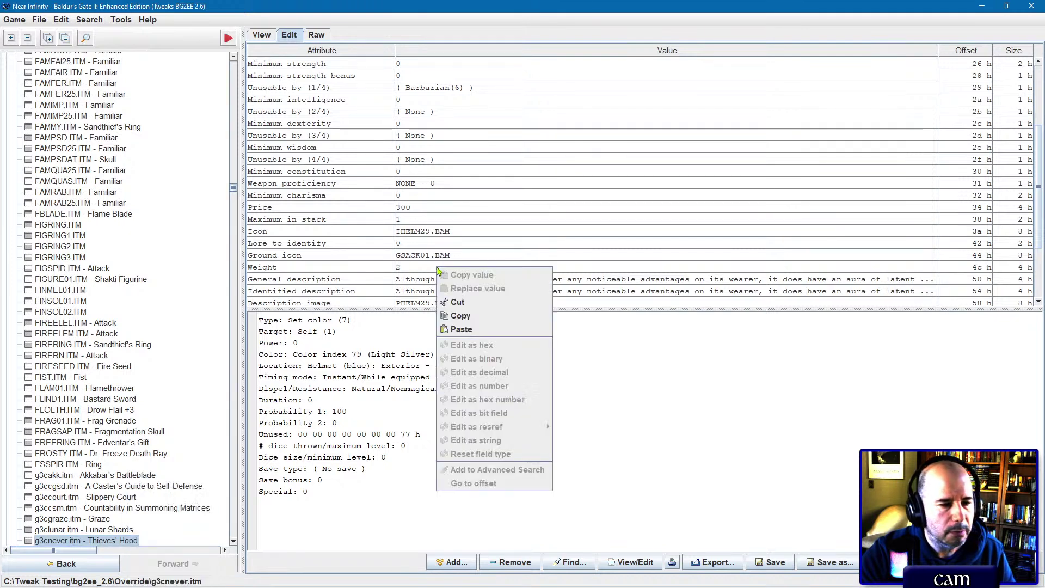
{"action": "left_click", "coordinate": [456, 334]}
Step: Remove the three pasted armor Set color effects, Effect 8 through Effect 10, and save g3cnever.itm
{"action": "left_click", "coordinate": [461, 229]}
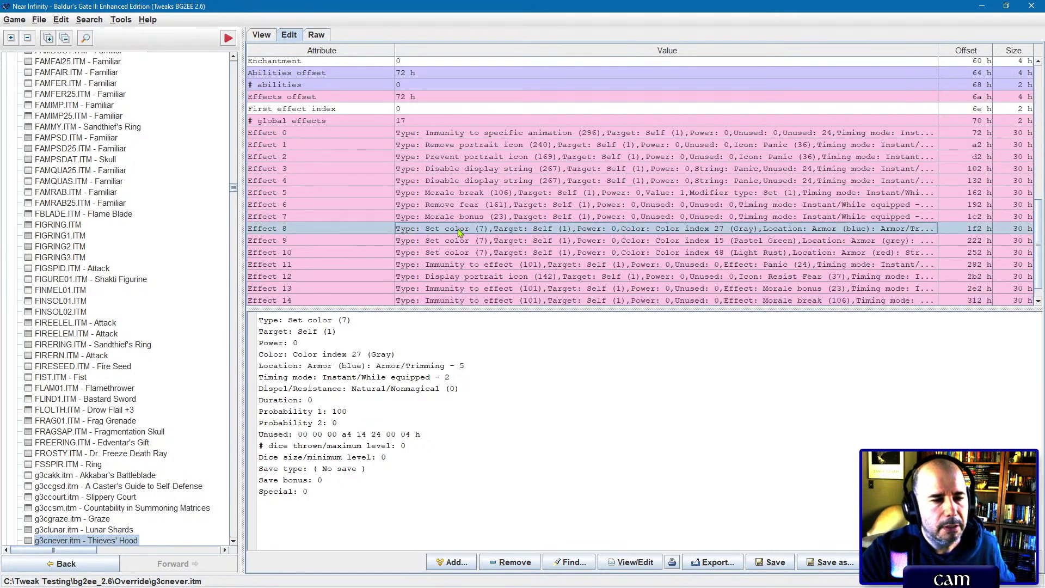
{"action": "left_click", "coordinate": [459, 252], "text": "shift"}
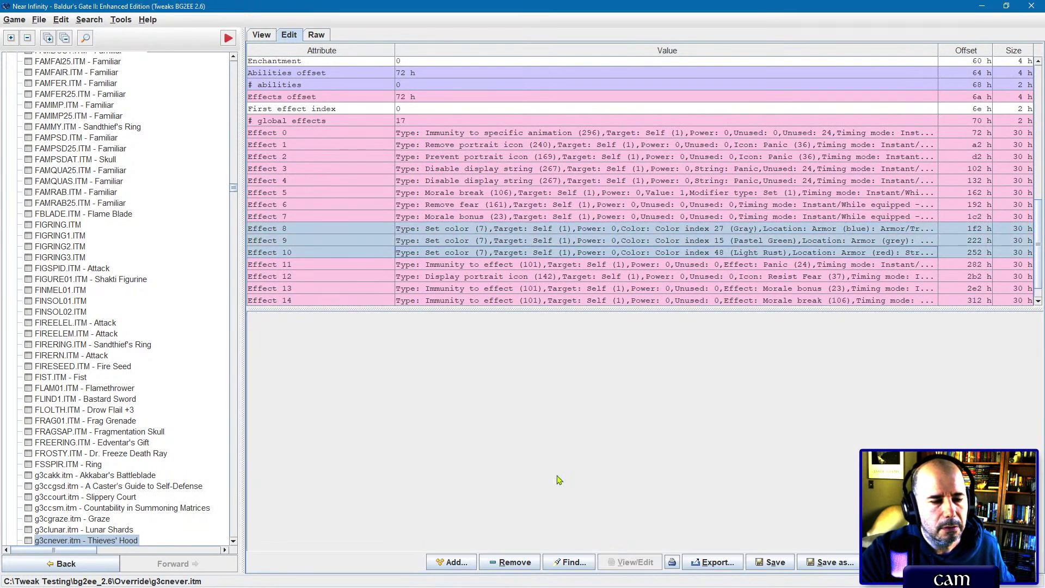
{"action": "left_click", "coordinate": [515, 562]}
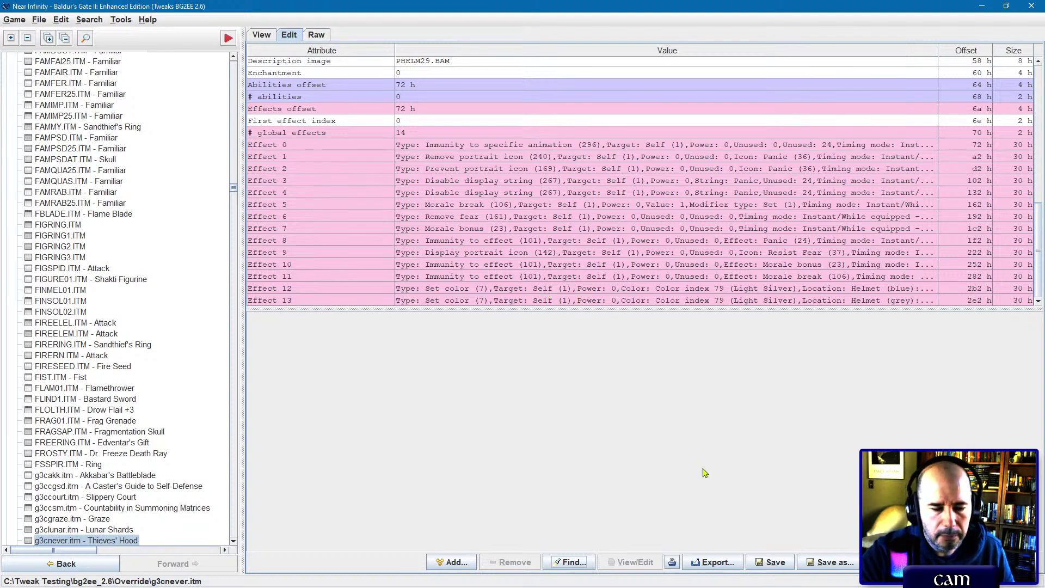
{"action": "left_click", "coordinate": [765, 563]}
{"action": "left_click", "coordinate": [495, 310]}
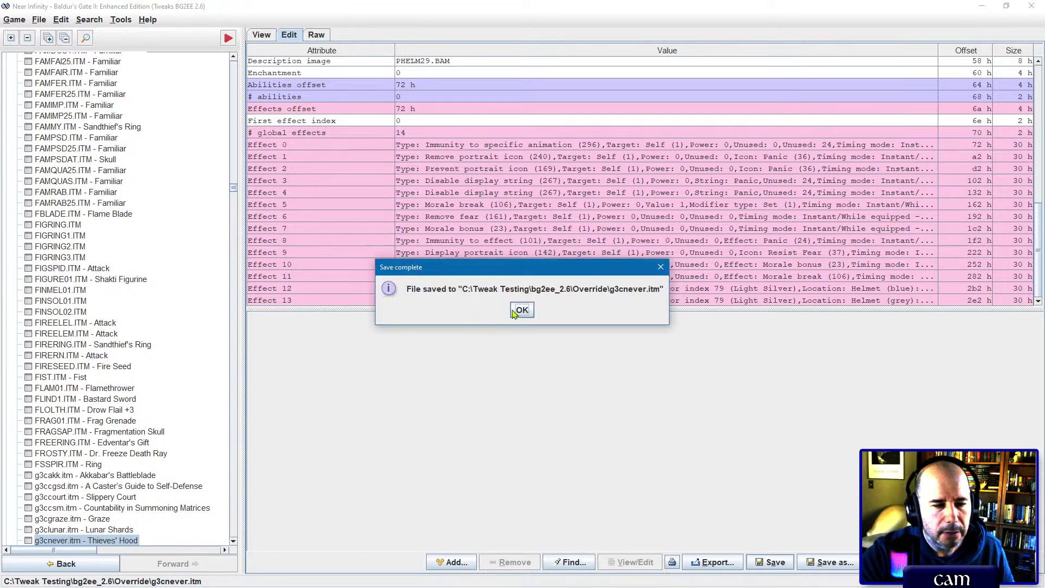
{"action": "left_click", "coordinate": [522, 312]}
Step: Open RING09.ITM (Edventar's Gift) and examine its full list of free action effects, from Effect 0 through Effect 49
{"action": "left_click", "coordinate": [80, 344]}
{"action": "type", "text": "ring09"}
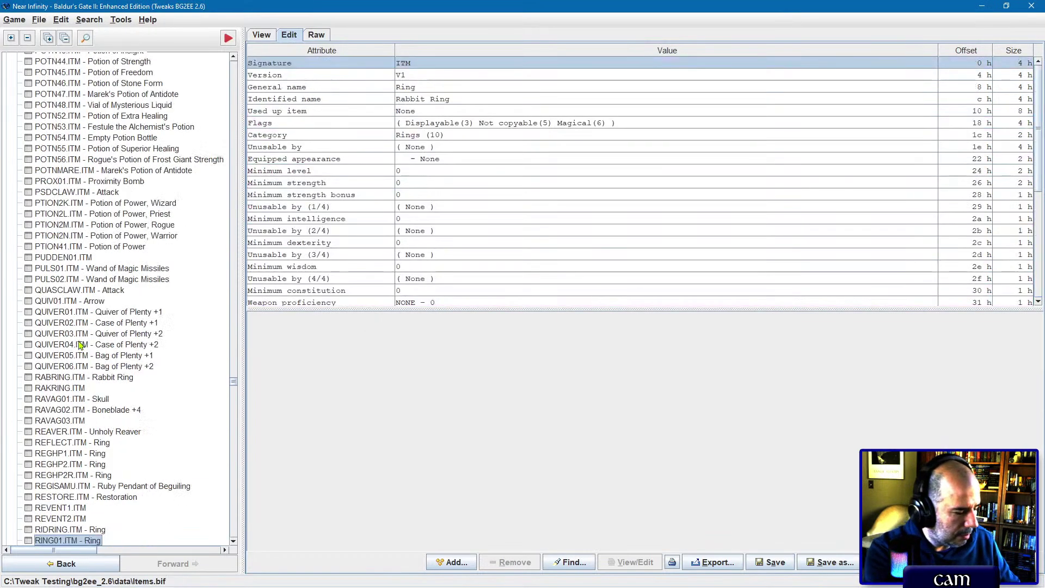
{"action": "scroll", "coordinate": [466, 218], "scroll_direction": "down", "scroll_amount": 15}
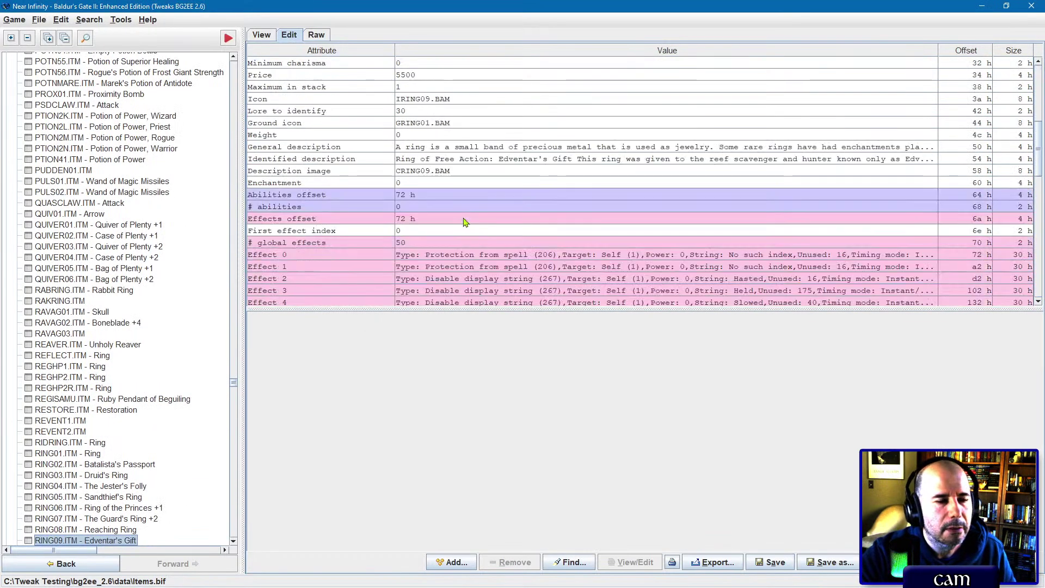
{"action": "left_click", "coordinate": [514, 113]}
{"action": "scroll", "coordinate": [519, 204], "scroll_direction": "down", "scroll_amount": 11}
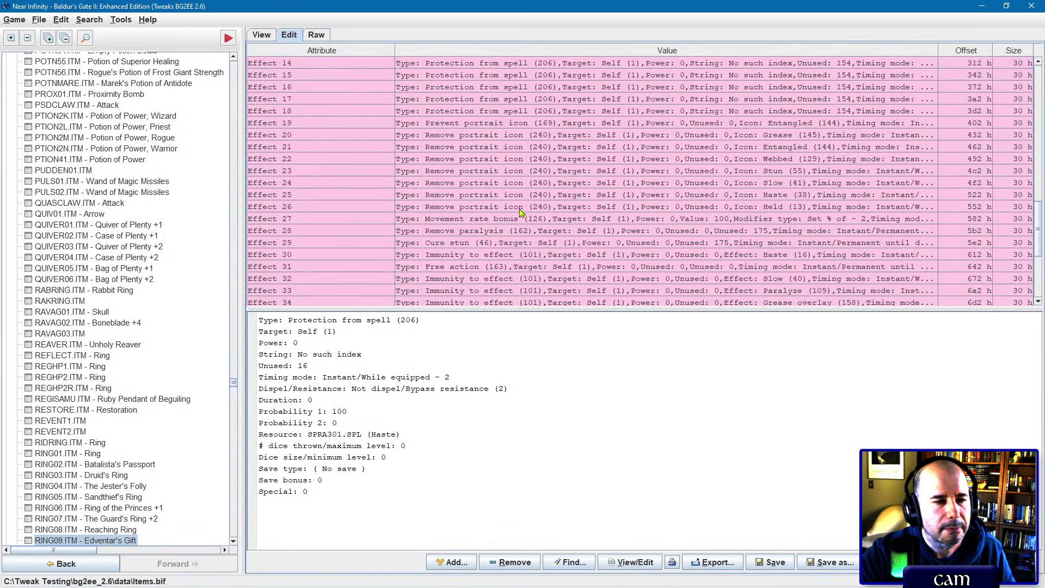
{"action": "left_click", "coordinate": [283, 301]}
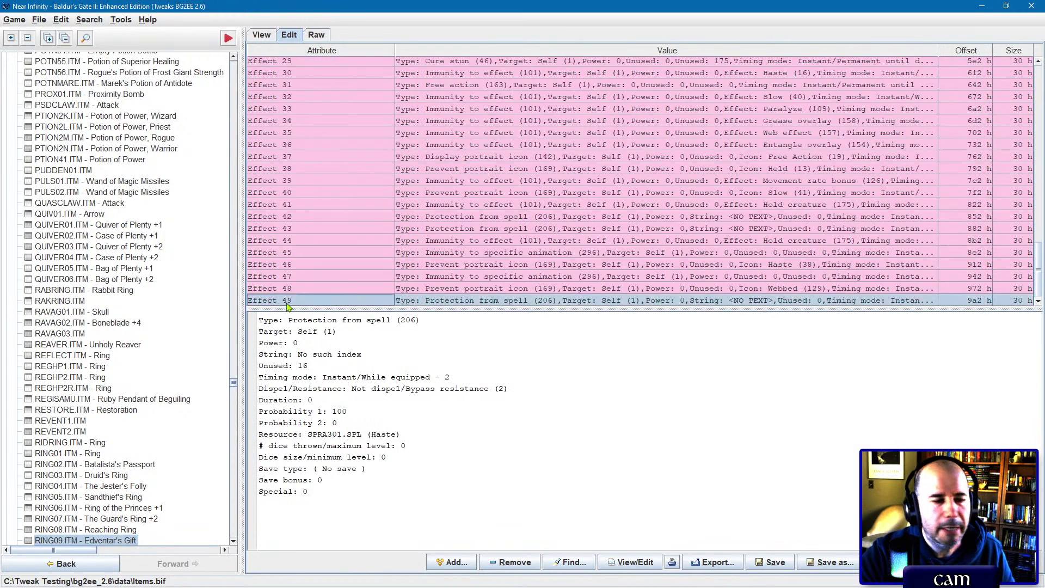
{"action": "scroll", "coordinate": [322, 174], "scroll_direction": "up", "scroll_amount": 11}
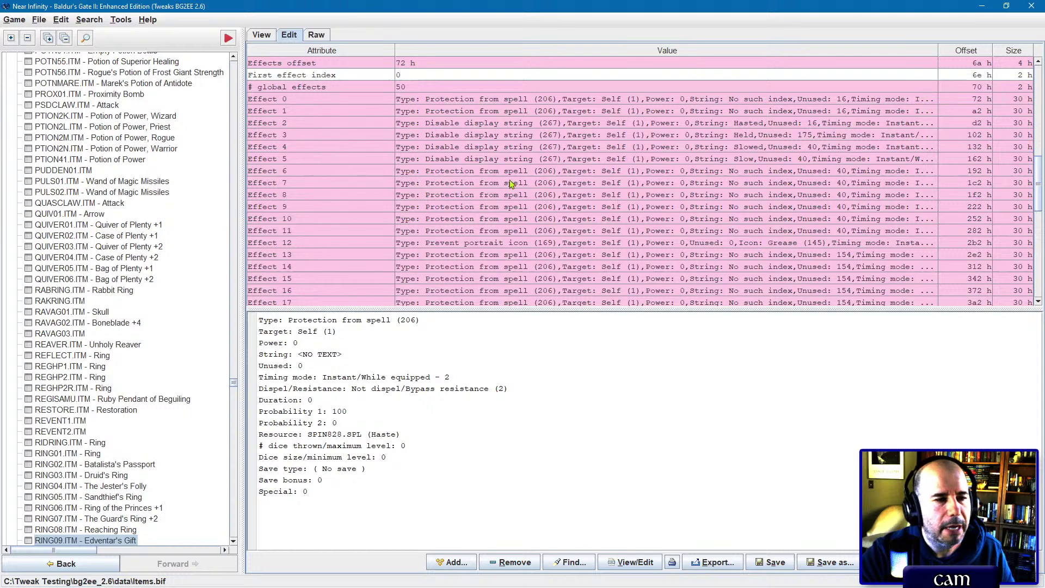
{"action": "scroll", "coordinate": [510, 229], "scroll_direction": "down", "scroll_amount": 11}
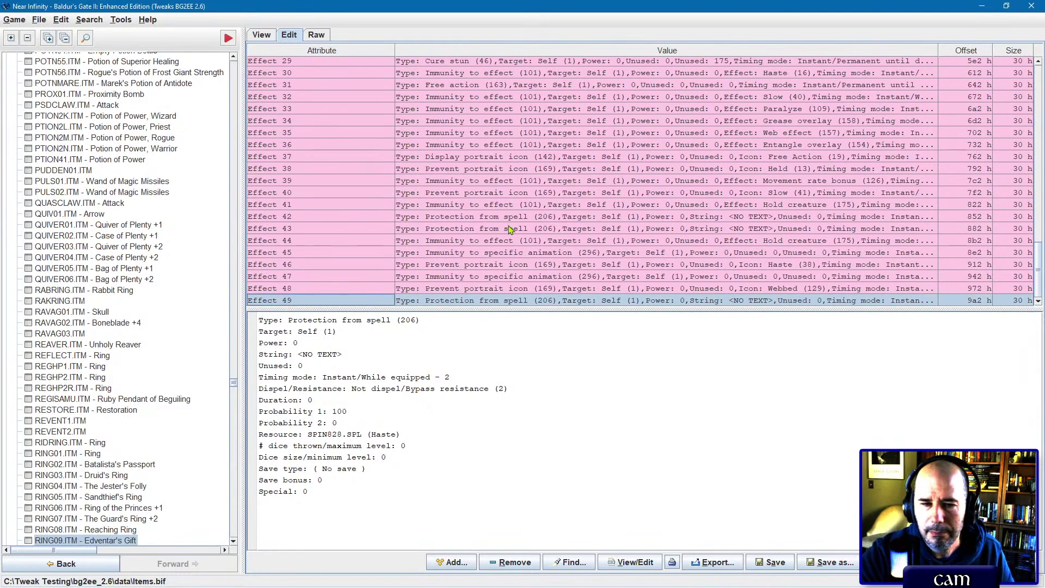
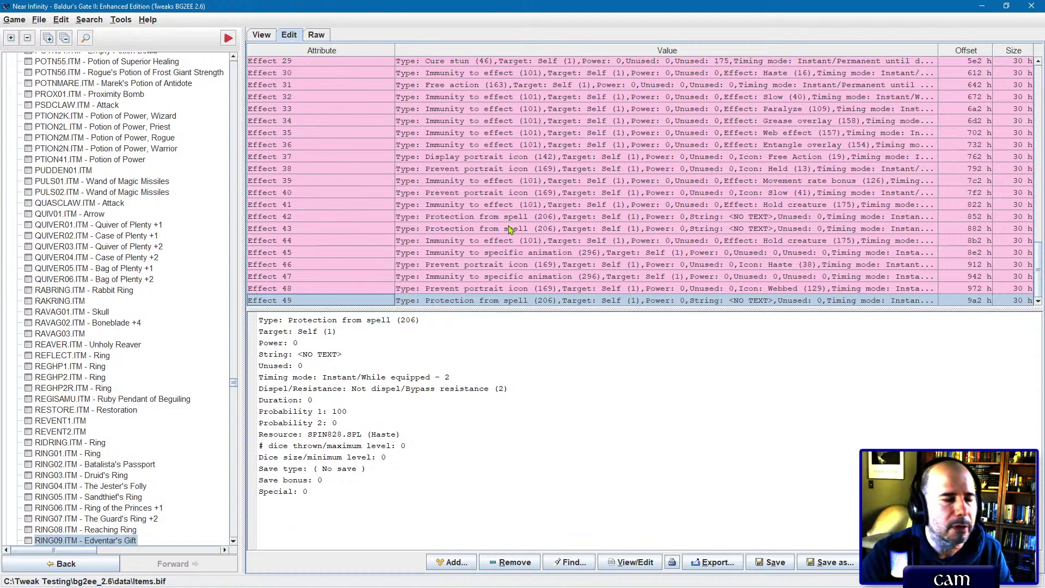
Step: Reopen g3cnever.itm, then switch to the browser's forum post and check Never Alone's special abilities and weight
{"action": "left_click", "coordinate": [157, 298]}
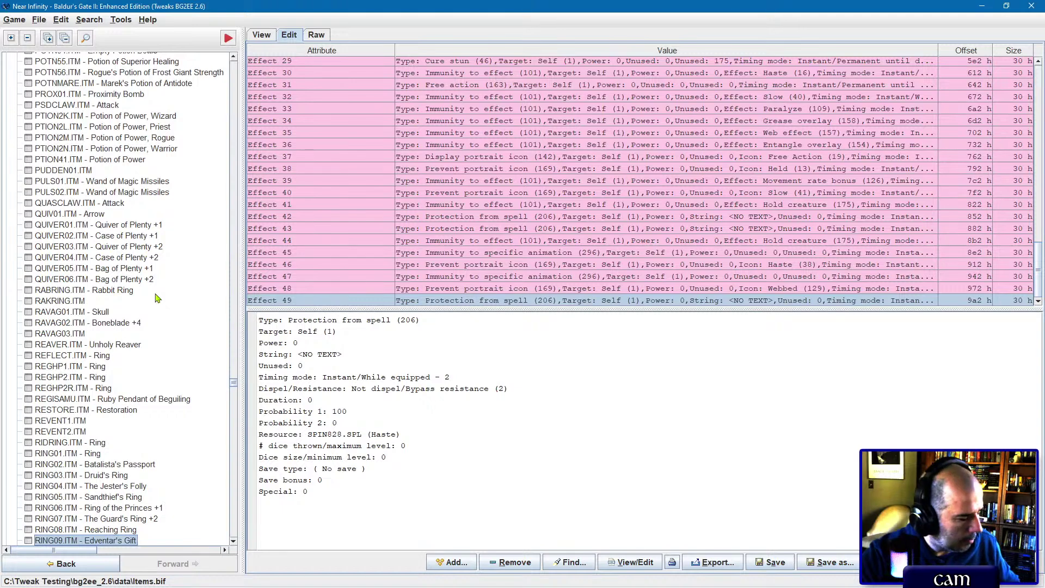
{"action": "type", "text": "g3cnever"}
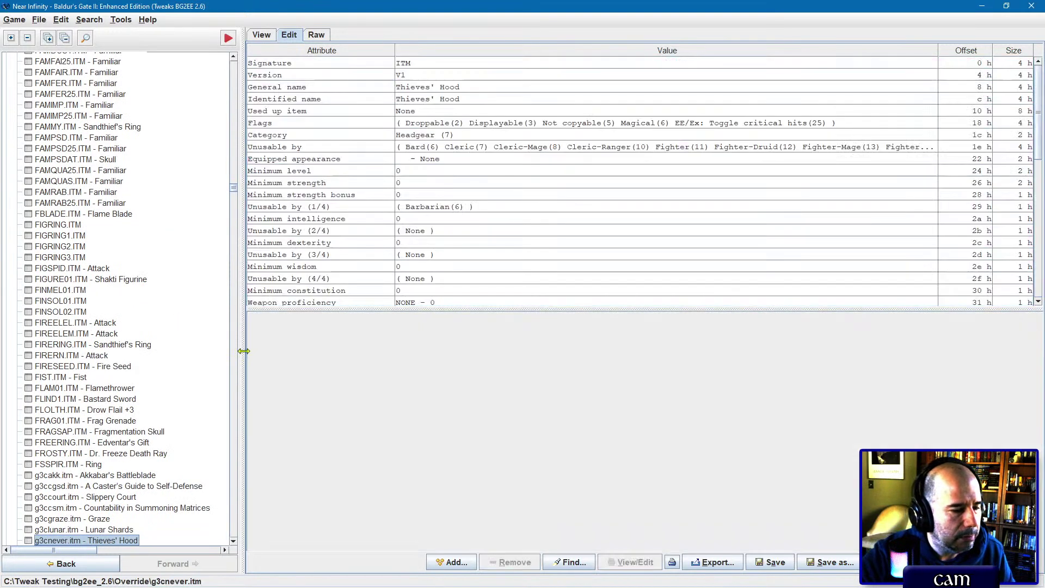
{"action": "scroll", "coordinate": [508, 217], "scroll_direction": "down", "scroll_amount": 10}
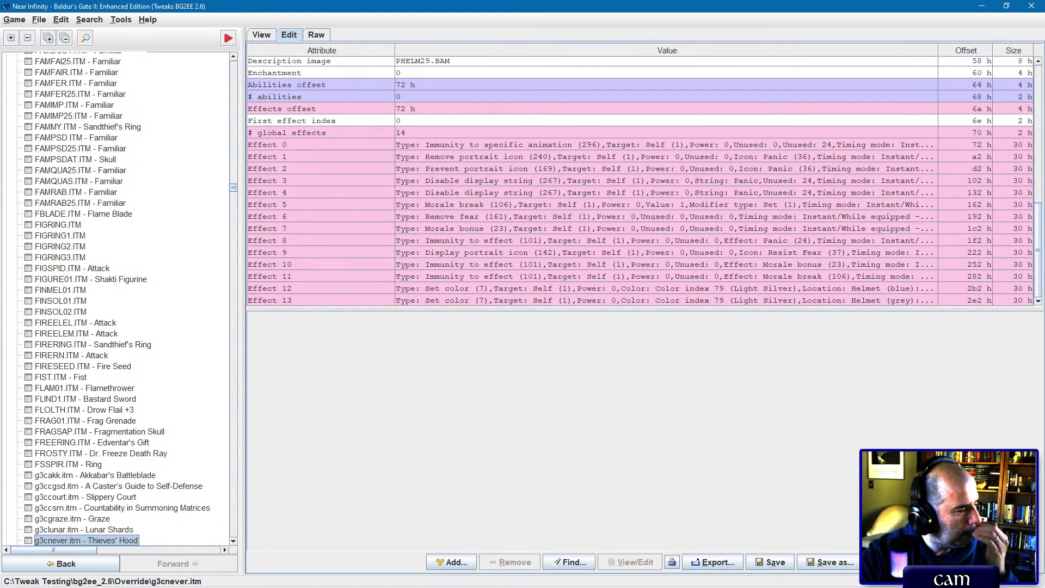
{"action": "key", "text": "alt+Tab"}
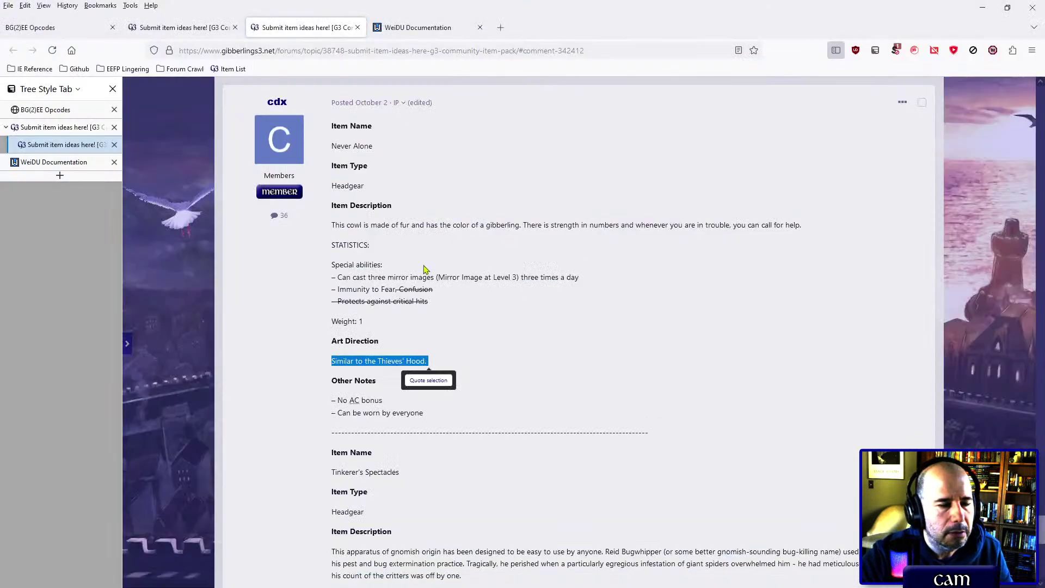
{"action": "double_click", "coordinate": [347, 290]}
{"action": "triple_click", "coordinate": [360, 279]}
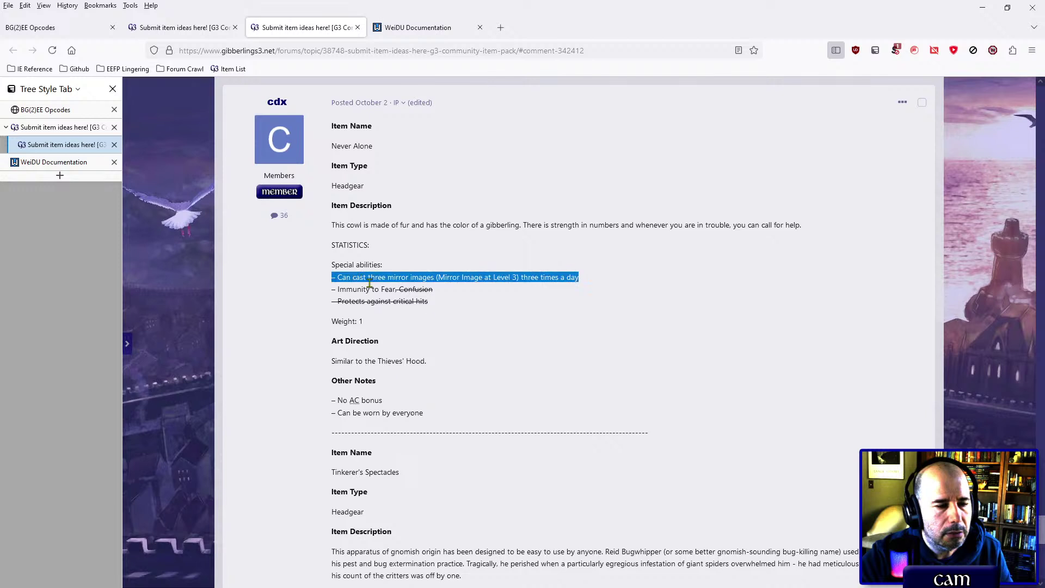
{"action": "triple_click", "coordinate": [341, 322]}
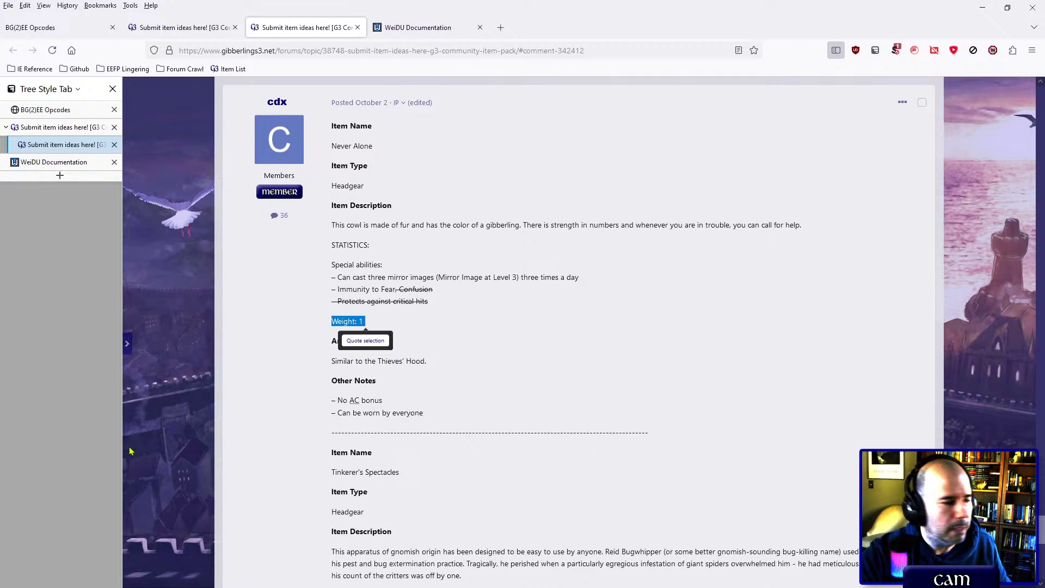
Step: Switch back to Near Infinity and set the weight of g3cnever.itm to 1
{"action": "key", "text": "alt+Tab"}
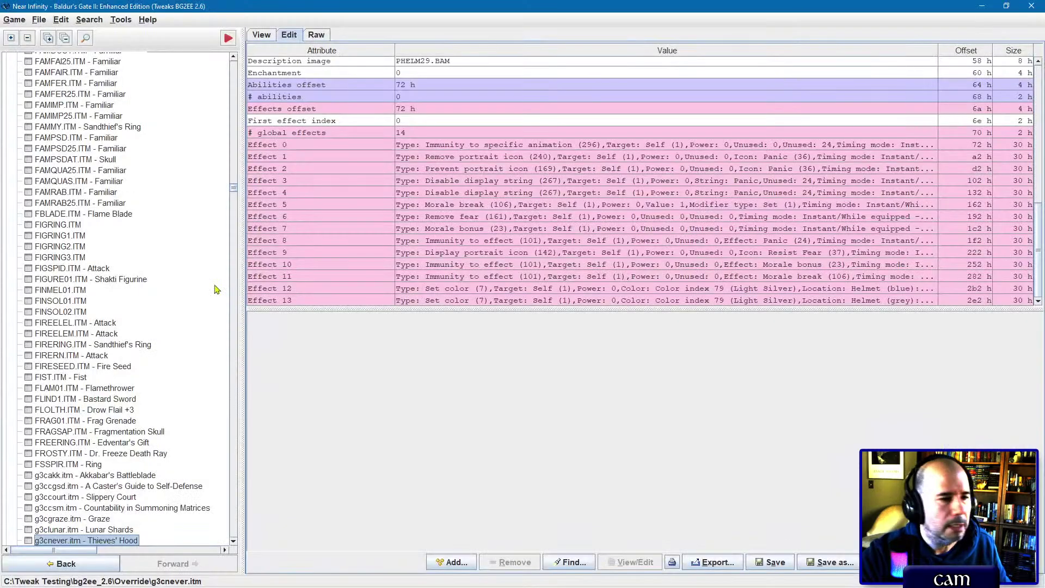
{"action": "left_click", "coordinate": [263, 34]}
{"action": "key", "text": "Right"}
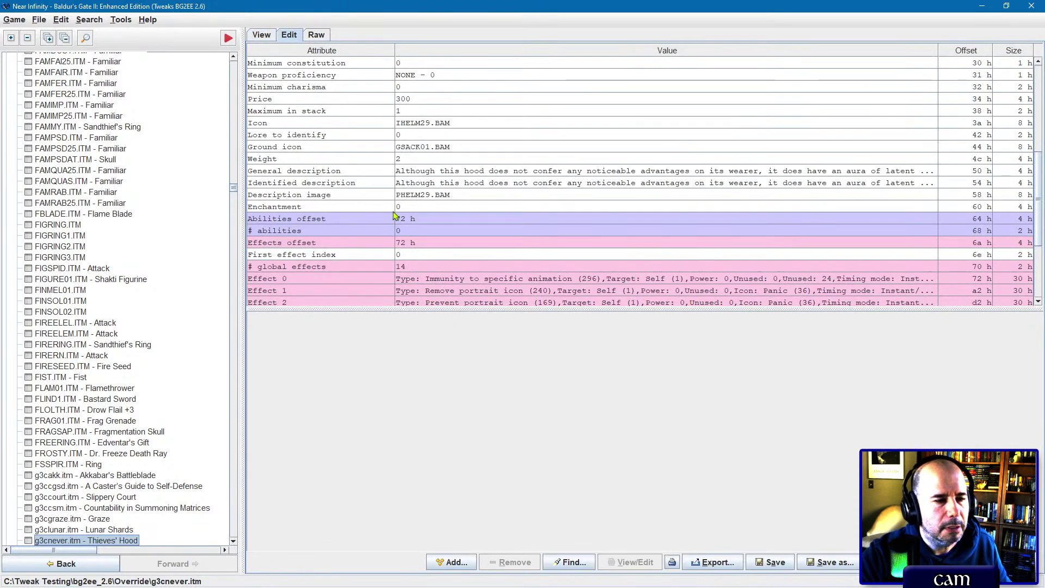
{"action": "double_click", "coordinate": [415, 160]}
{"action": "key", "text": "BackSpace"}
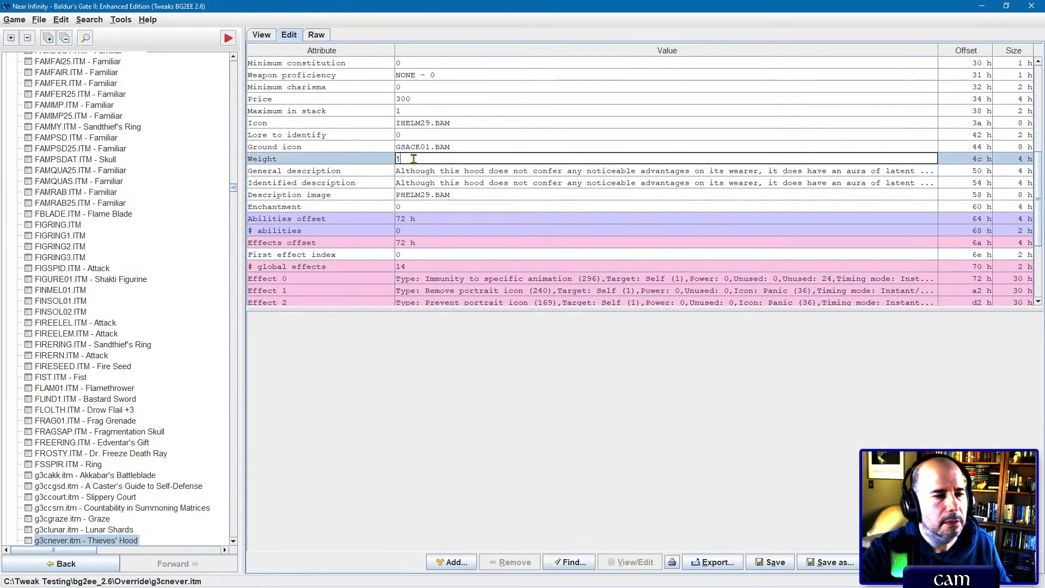
{"action": "type", "text": "1"}
{"action": "key", "text": "Return"}
Step: Clear all class restrictions from the main Unusable by flags: Bard, the Cleric and Fighter classes, Mage, Paladin, Ranger, Druid and Monk
{"action": "scroll", "coordinate": [417, 163], "scroll_direction": "up", "scroll_amount": 7}
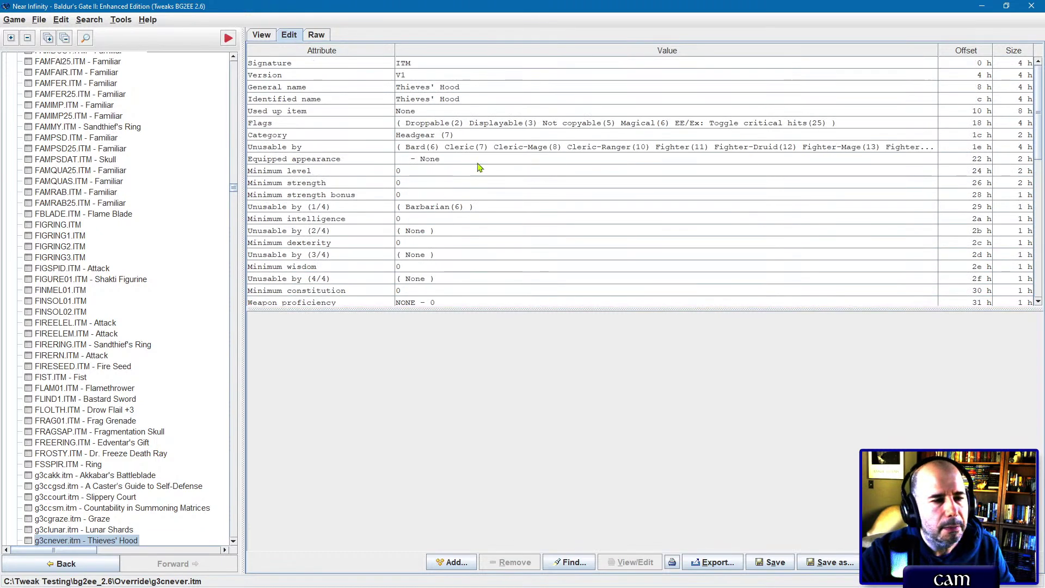
{"action": "left_click", "coordinate": [492, 147]}
{"action": "left_click", "coordinate": [479, 487]}
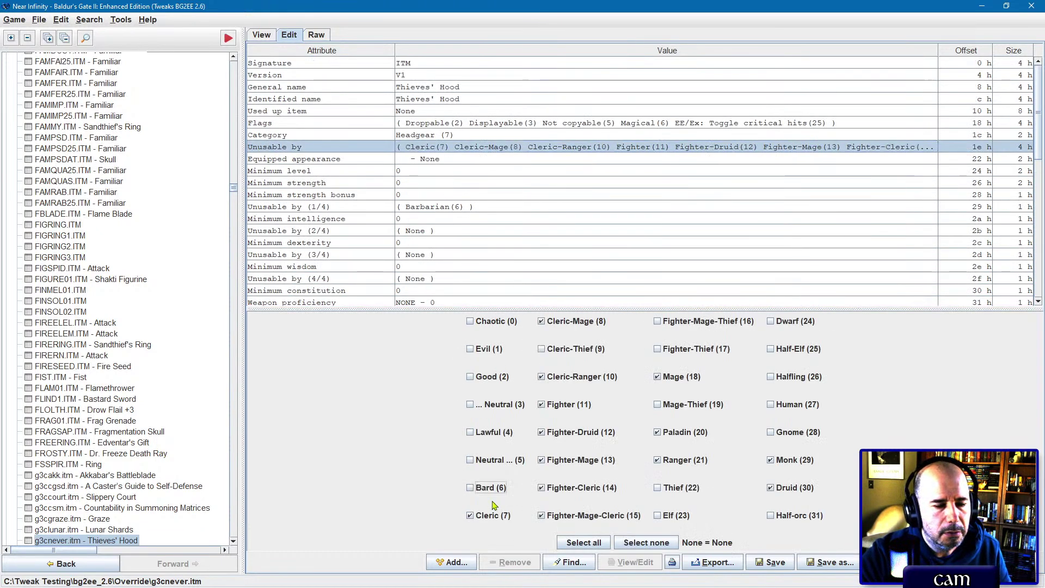
{"action": "left_click", "coordinate": [479, 515]}
{"action": "left_click", "coordinate": [561, 380]}
{"action": "left_click", "coordinate": [561, 323]}
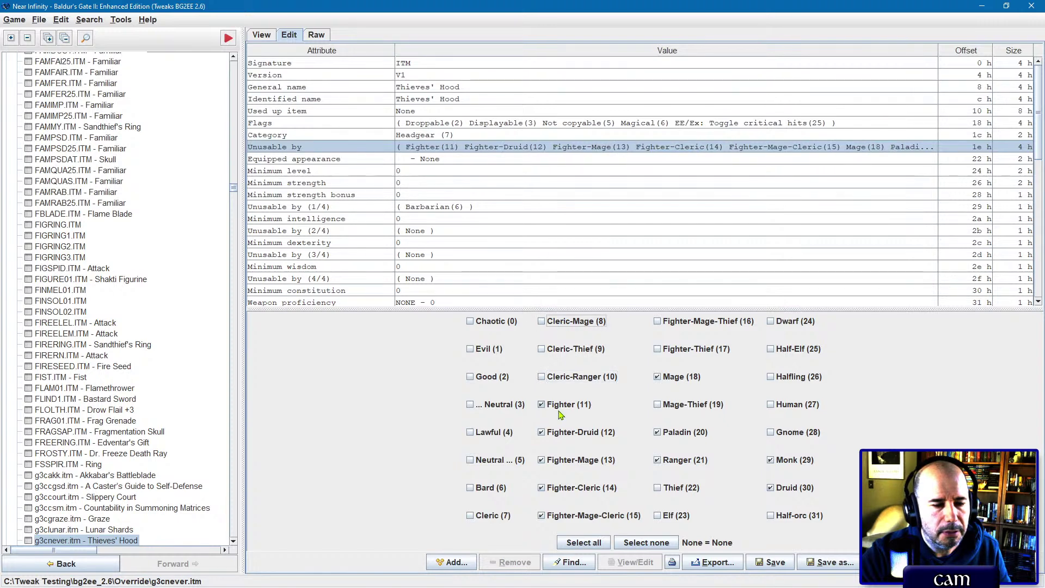
{"action": "left_click", "coordinate": [564, 434]}
{"action": "left_click", "coordinate": [561, 460]}
{"action": "left_click", "coordinate": [561, 516]}
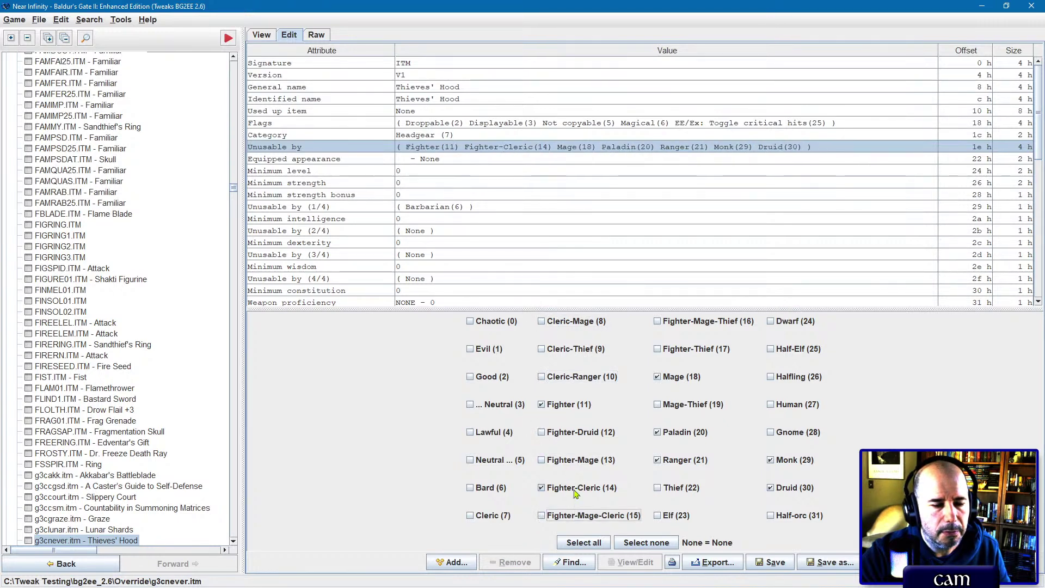
{"action": "left_click", "coordinate": [561, 488]}
{"action": "left_click", "coordinate": [563, 406]}
{"action": "left_click", "coordinate": [675, 377]}
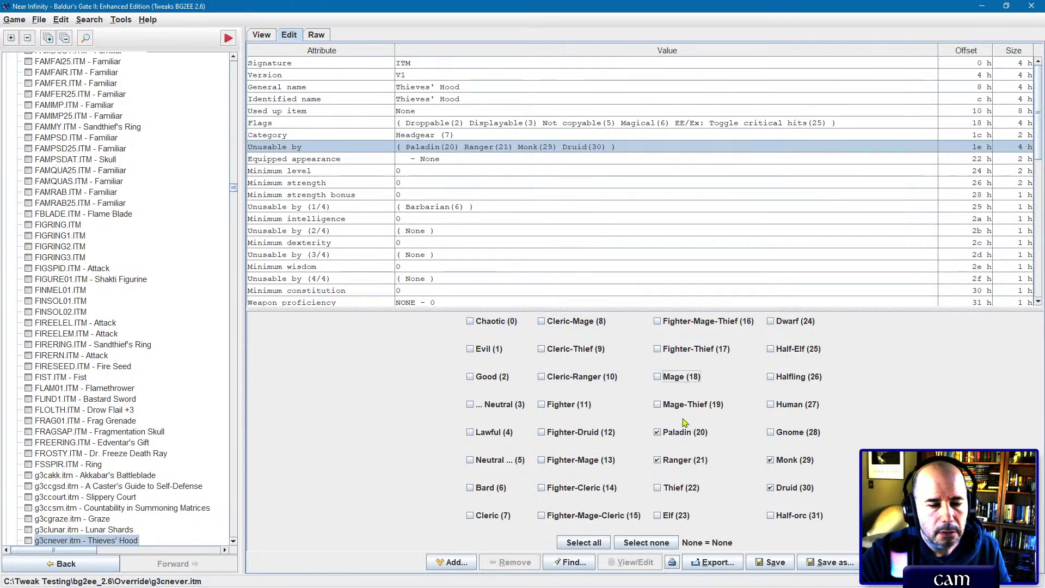
{"action": "left_click", "coordinate": [685, 432]}
{"action": "left_click", "coordinate": [678, 461]}
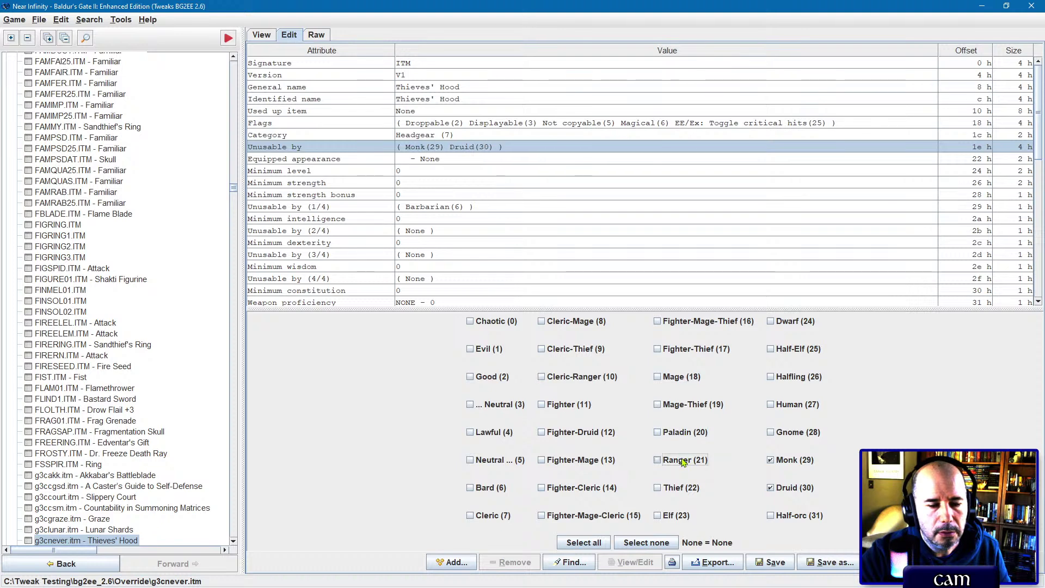
{"action": "left_click", "coordinate": [789, 489]}
{"action": "left_click", "coordinate": [788, 465]}
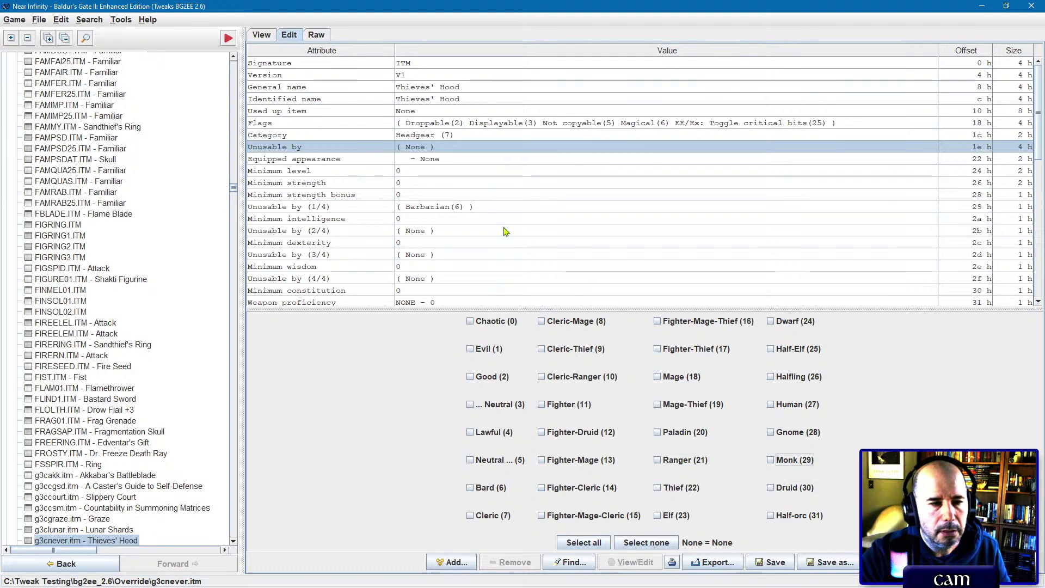
Step: Remove the Barbarian restriction from Unusable by (1/4), recheck the main Unusable by flags, and save g3cnever.itm
{"action": "left_click", "coordinate": [439, 211]}
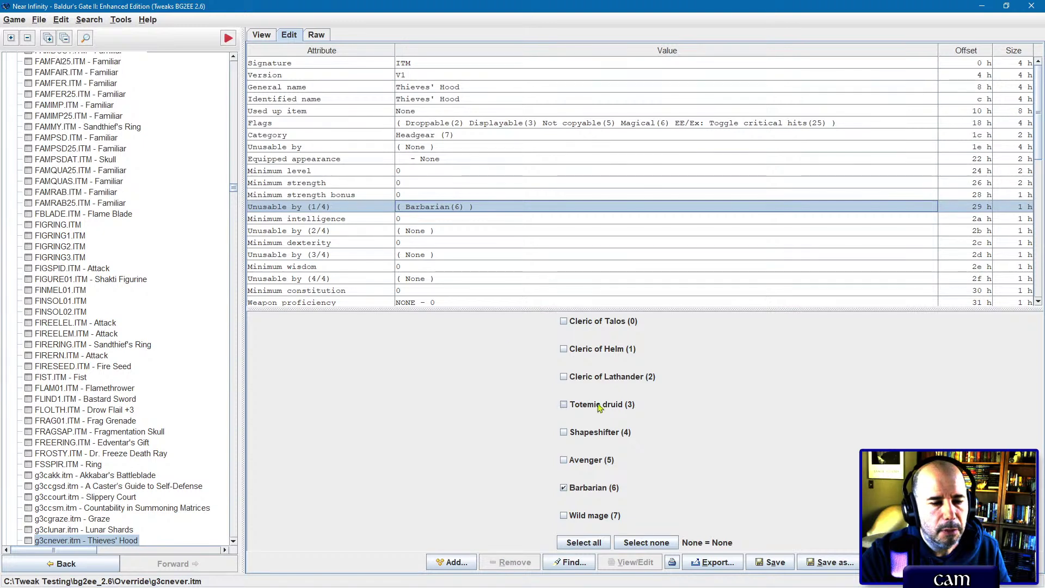
{"action": "left_click", "coordinate": [602, 492]}
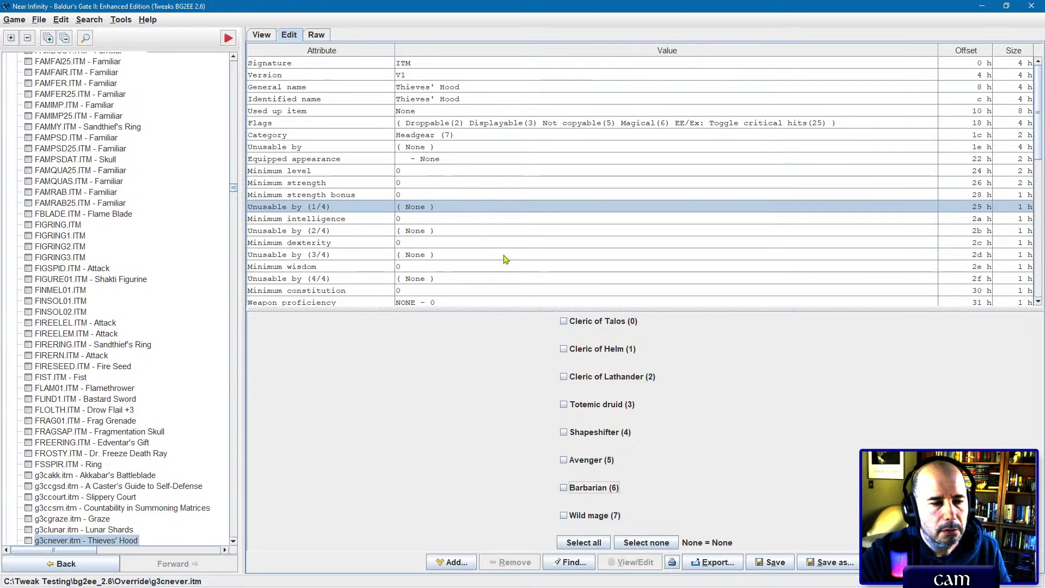
{"action": "left_click", "coordinate": [427, 148]}
{"action": "scroll", "coordinate": [479, 168], "scroll_direction": "down", "scroll_amount": 8}
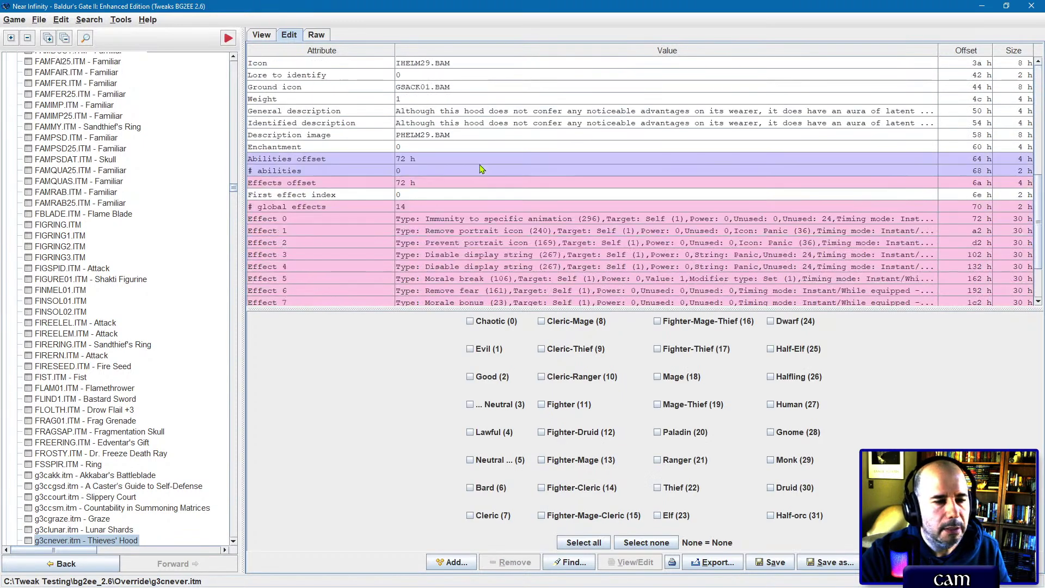
{"action": "left_click", "coordinate": [767, 564]}
{"action": "left_click", "coordinate": [496, 310]}
{"action": "left_click", "coordinate": [522, 322]}
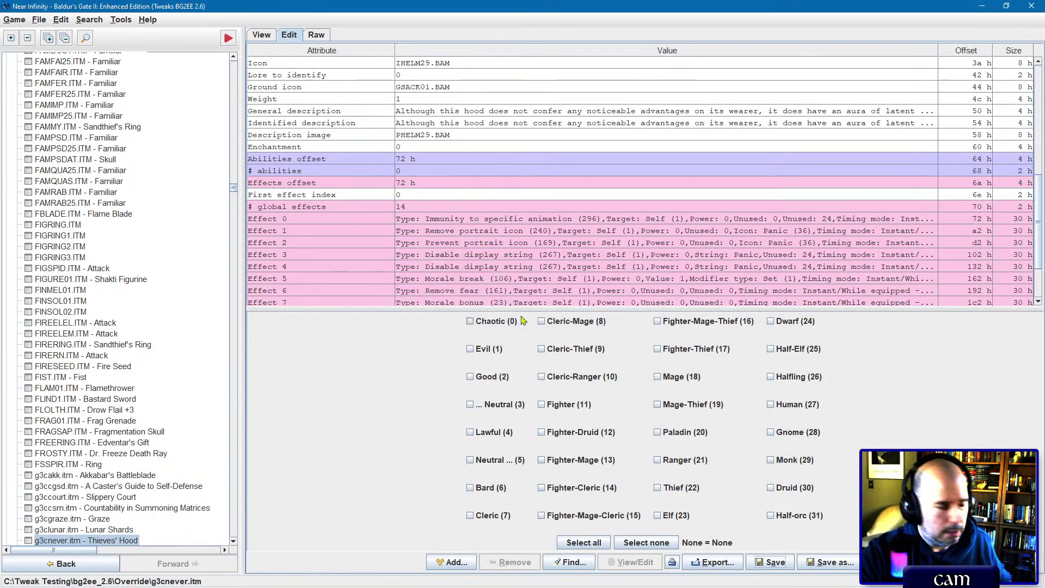
Step: Search the items by name for "mirro" and open the Mirror Image scroll, SCRL96.ITM
{"action": "key", "text": "ctrl+f"}
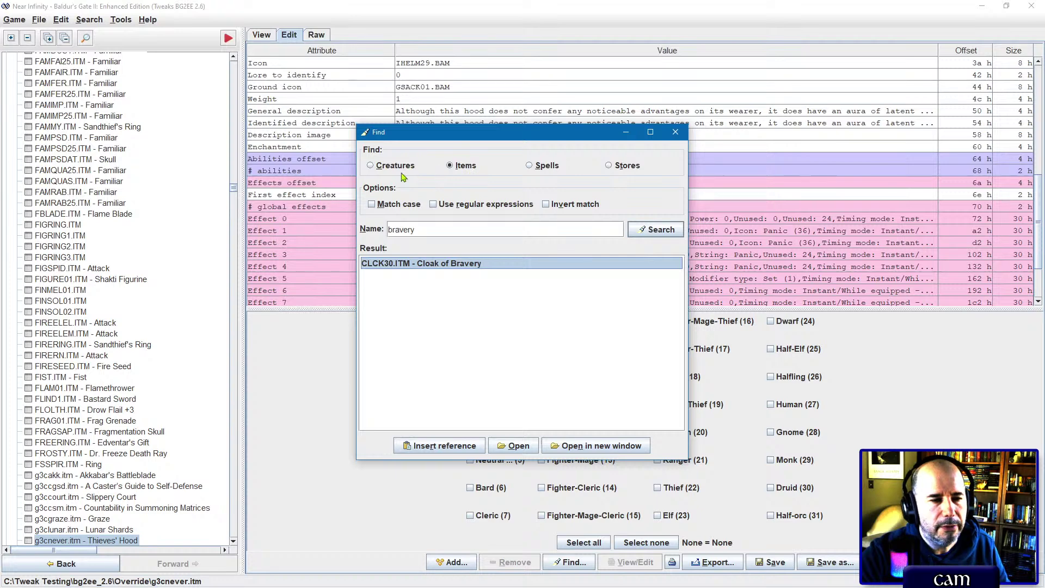
{"action": "double_click", "coordinate": [436, 233]}
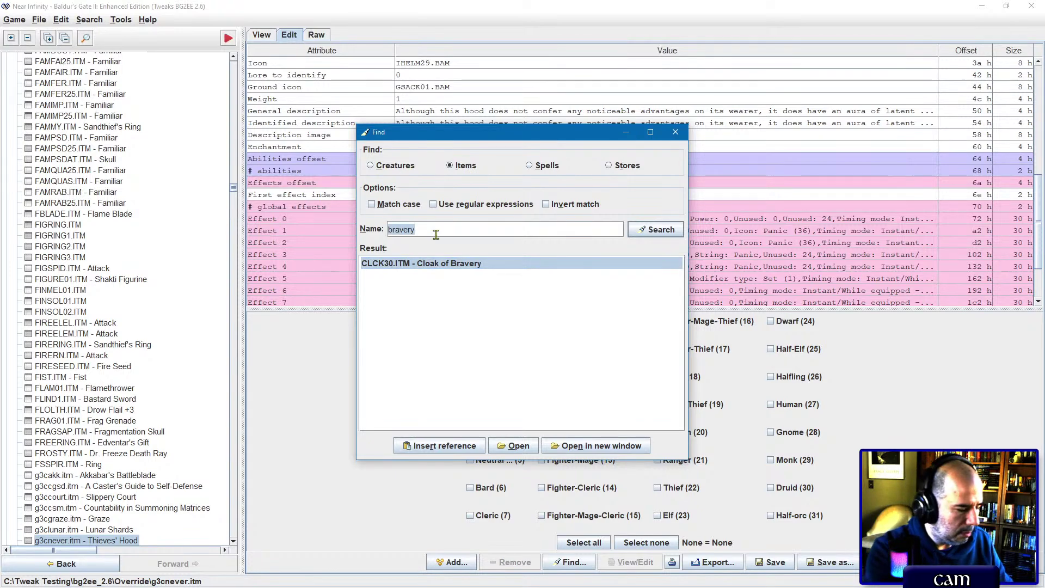
{"action": "type", "text": "mirro"}
{"action": "key", "text": "Return"}
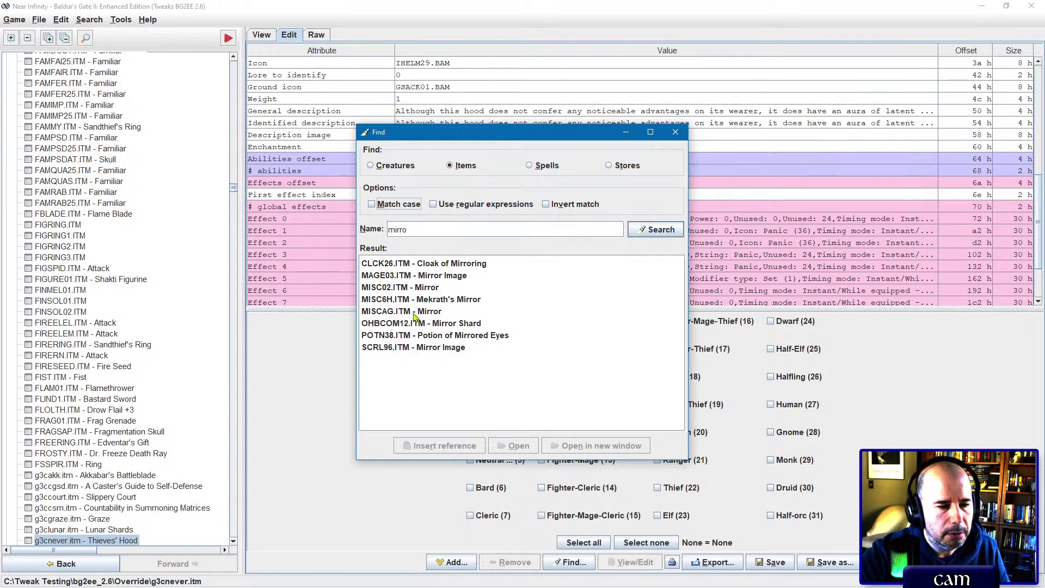
{"action": "double_click", "coordinate": [412, 347]}
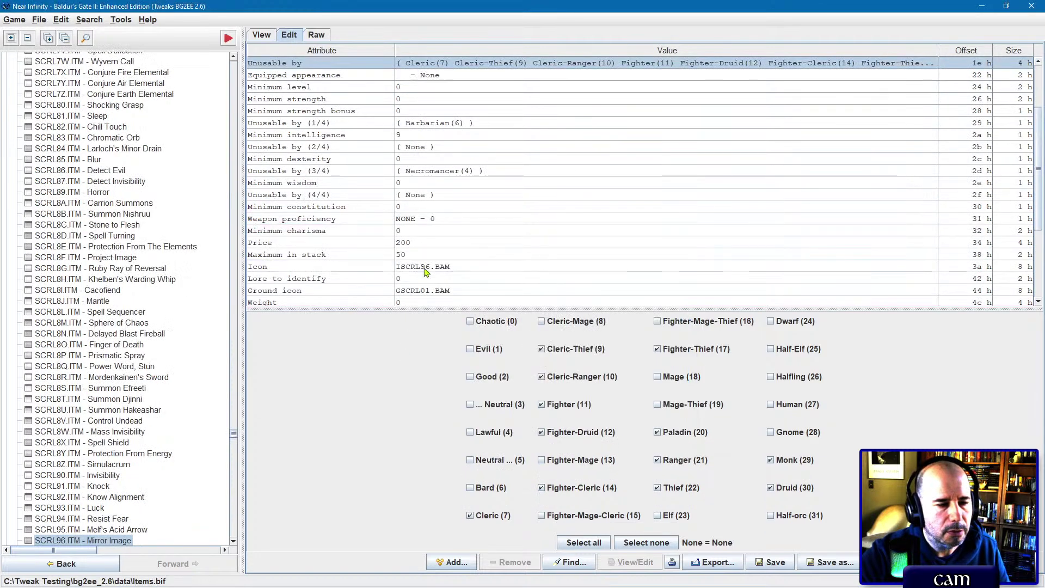
Step: Copy Item ability 0 from the Mirror Image scroll and paste it into g3cnever.itm
{"action": "scroll", "coordinate": [451, 301], "scroll_direction": "down", "scroll_amount": 4}
{"action": "left_click", "coordinate": [454, 293]}
{"action": "right_click", "coordinate": [454, 293]}
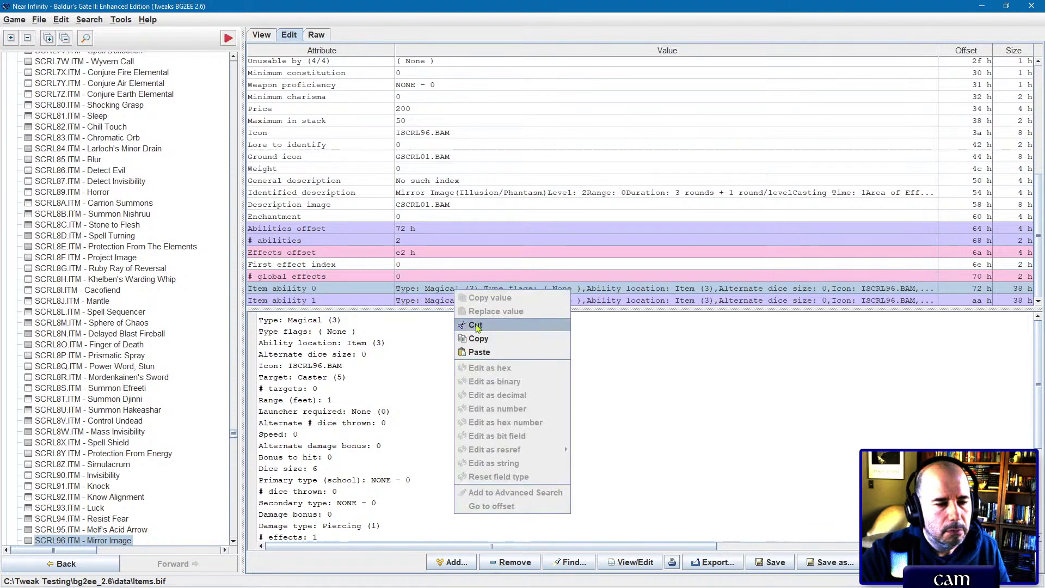
{"action": "left_click", "coordinate": [478, 338]}
{"action": "left_click", "coordinate": [78, 355]}
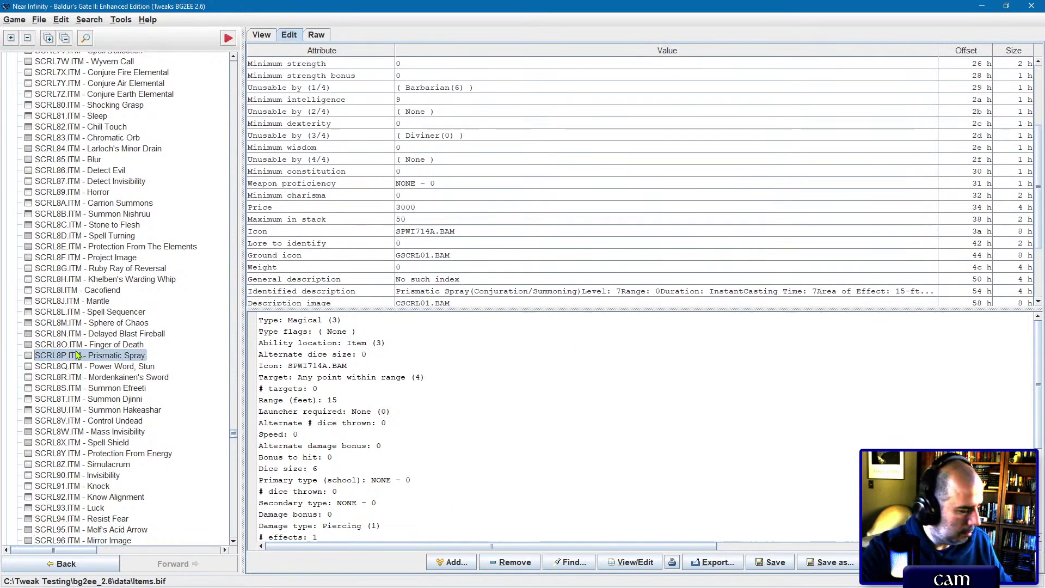
{"action": "type", "text": "g3cn"}
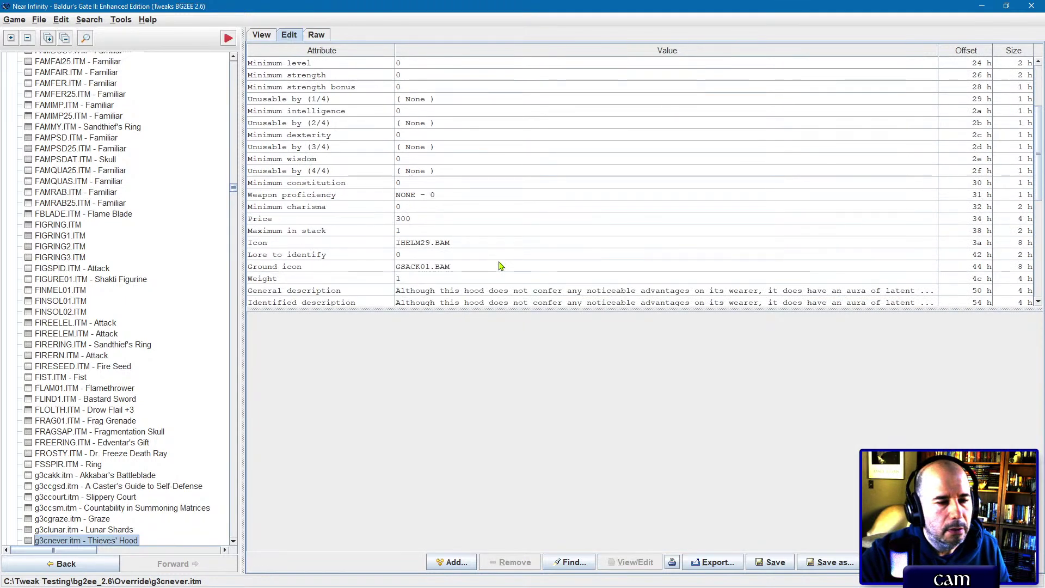
{"action": "right_click", "coordinate": [497, 261]}
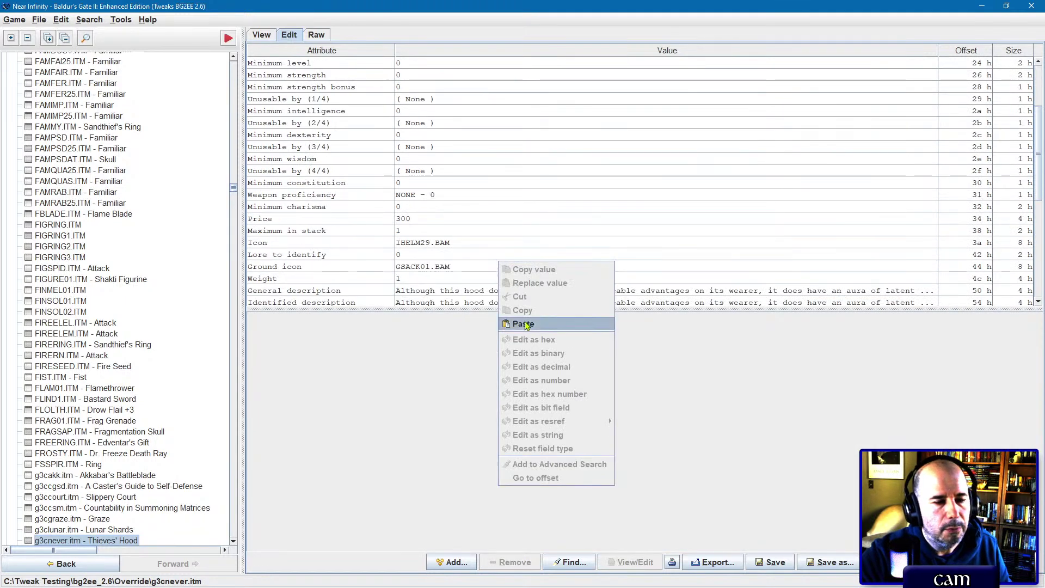
{"action": "left_click", "coordinate": [528, 323]}
Step: Open the pasted Item ability 0 of g3cnever.itm and flag it as Usable after ID
{"action": "scroll", "coordinate": [525, 278], "scroll_direction": "down", "scroll_amount": 5}
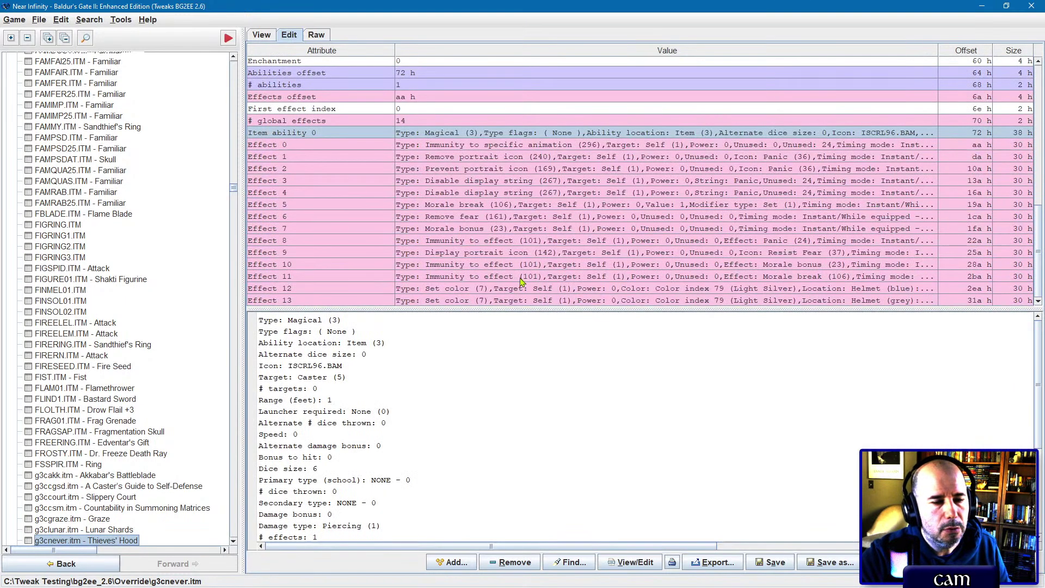
{"action": "double_click", "coordinate": [472, 133]}
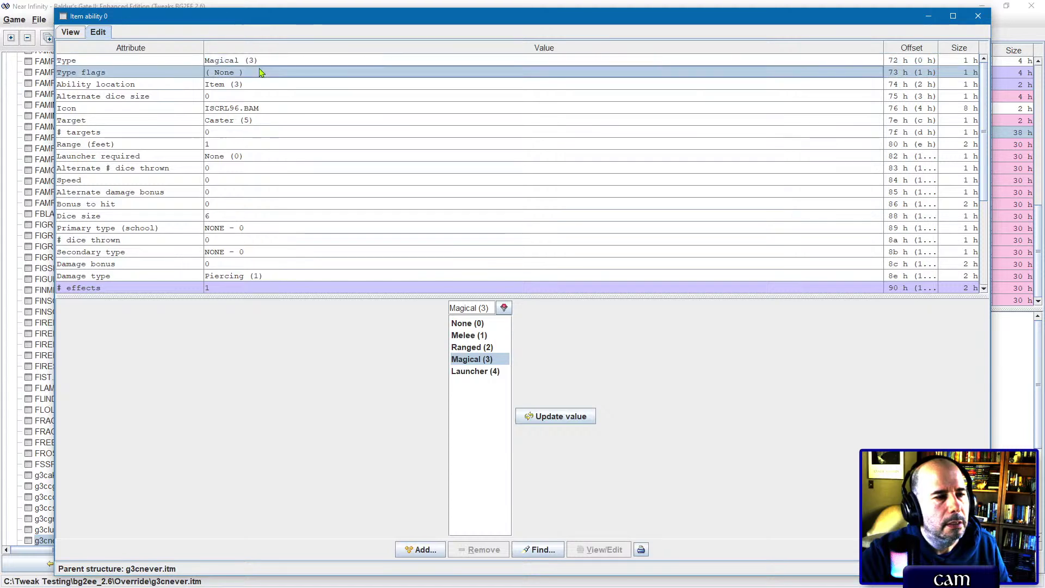
{"action": "left_click", "coordinate": [467, 308]}
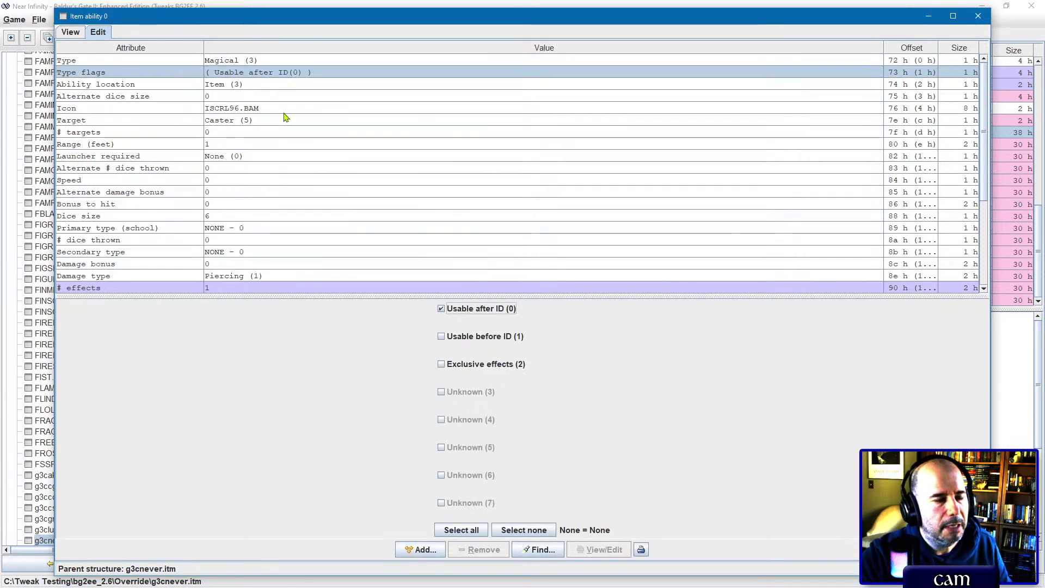
Step: Look up the Mirror Image spell's resource name and set the ability's icon to SPWI212B.BAM
{"action": "left_click", "coordinate": [255, 108]}
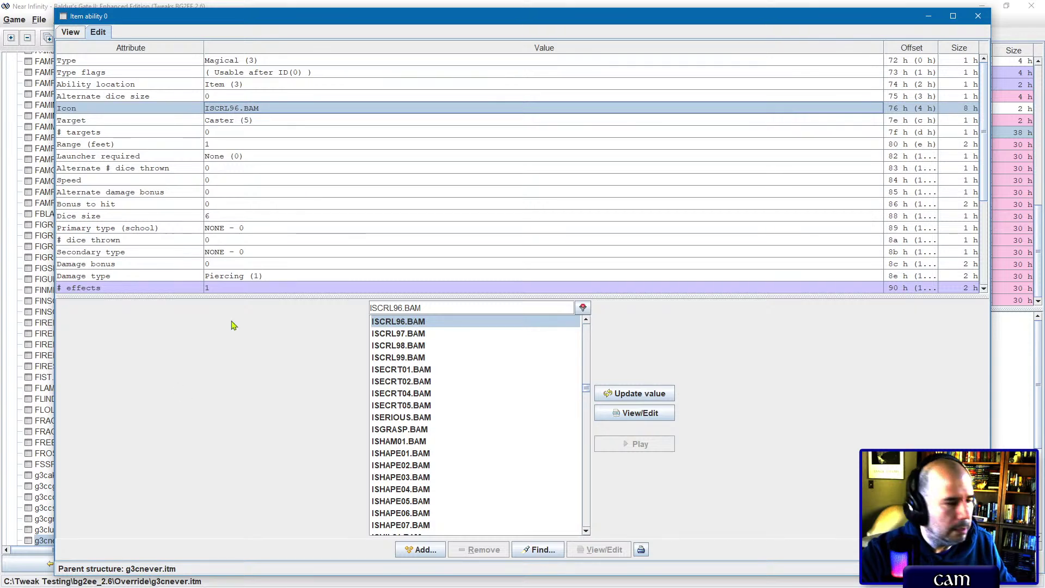
{"action": "key", "text": "ctrl+f"}
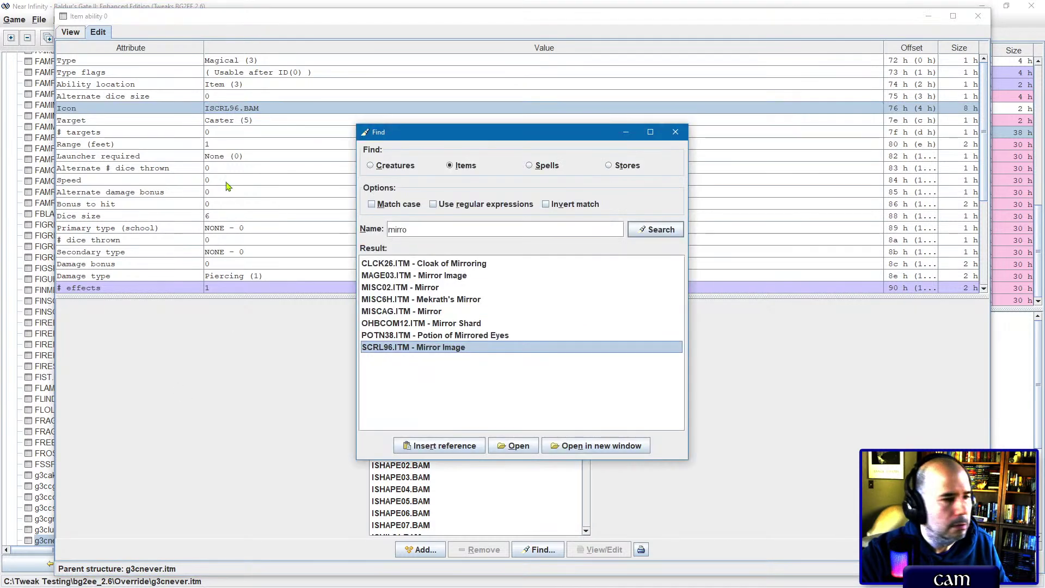
{"action": "left_click", "coordinate": [529, 165]}
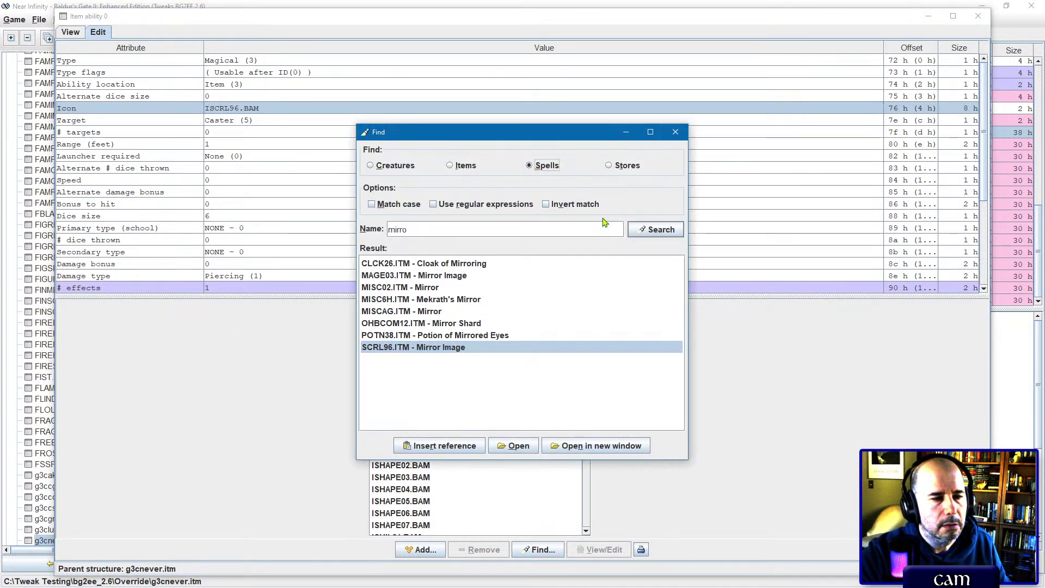
{"action": "left_click", "coordinate": [645, 237]}
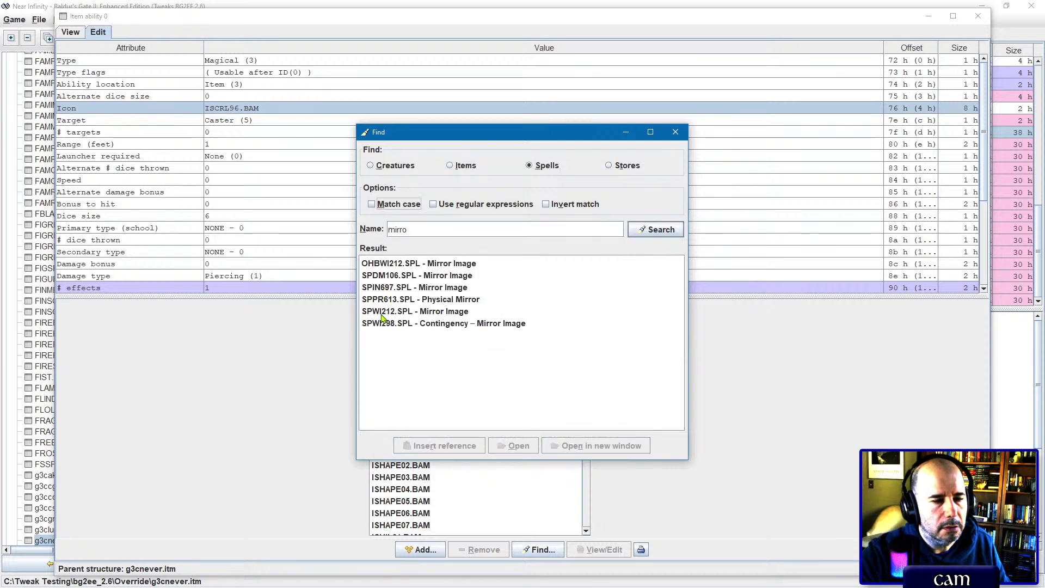
{"action": "key", "text": "Escape"}
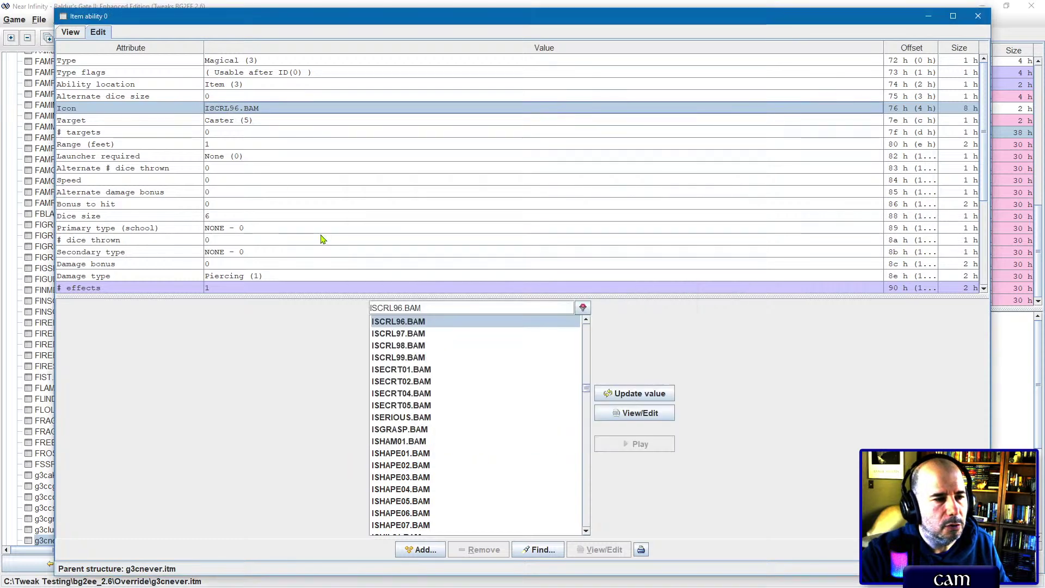
{"action": "left_click", "coordinate": [396, 326]}
{"action": "type", "text": "spwi212b"}
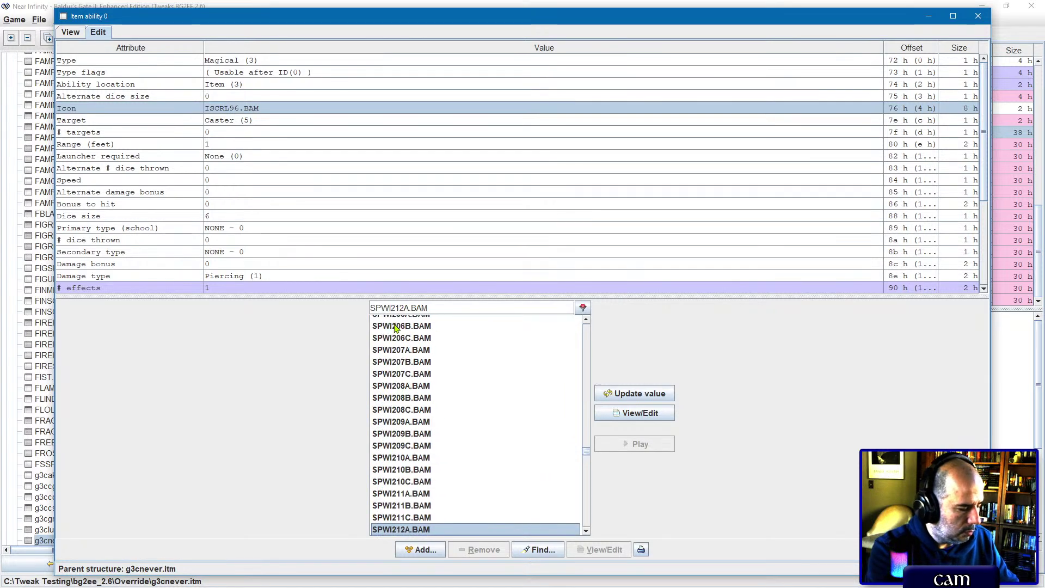
{"action": "left_click", "coordinate": [618, 392]}
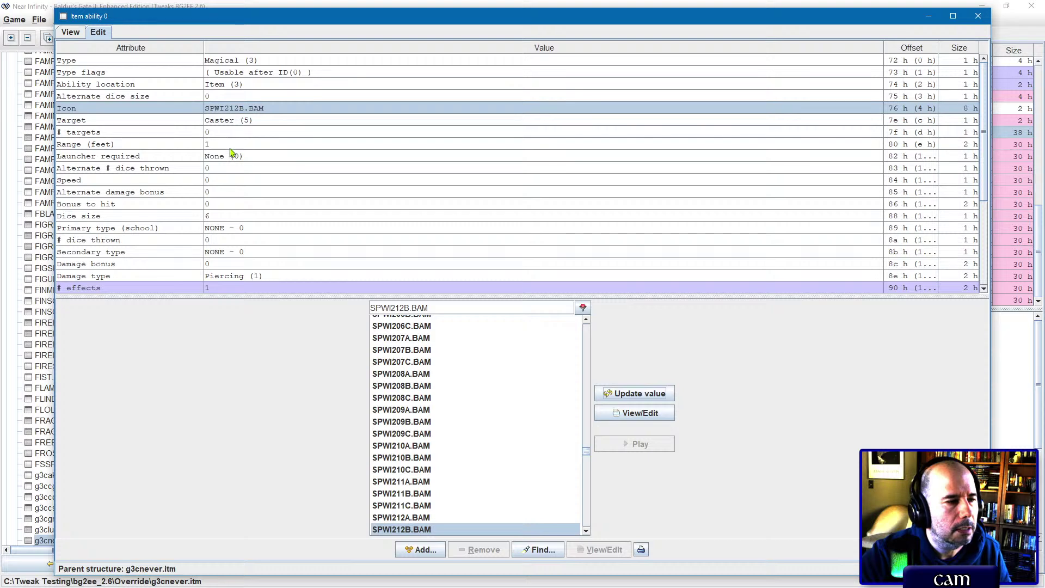
Step: Set the ability's number of charges to 3
{"action": "scroll", "coordinate": [233, 144], "scroll_direction": "down", "scroll_amount": 3}
{"action": "scroll", "coordinate": [242, 211], "scroll_direction": "down", "scroll_amount": 1}
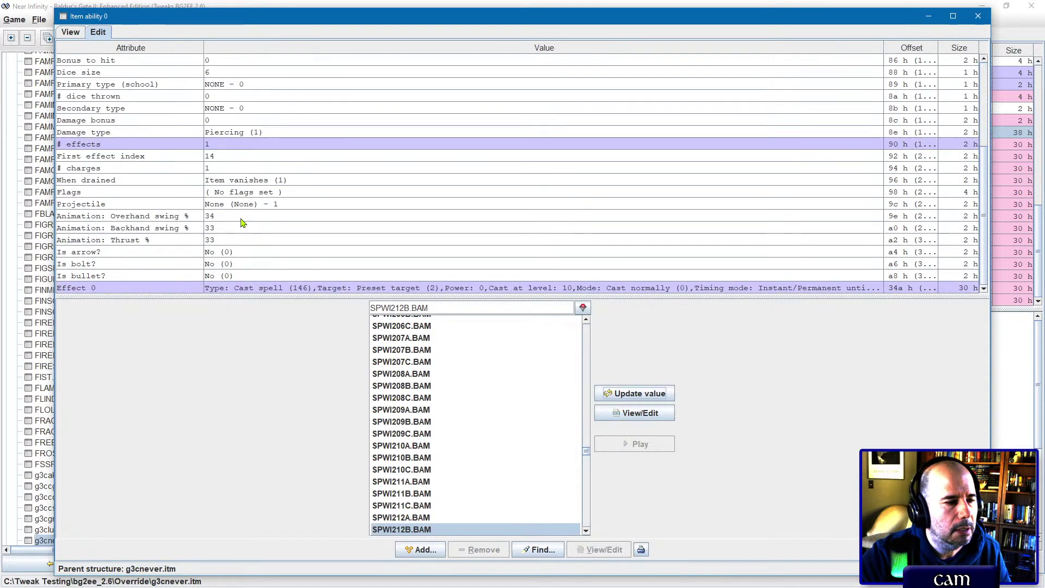
{"action": "double_click", "coordinate": [224, 168]}
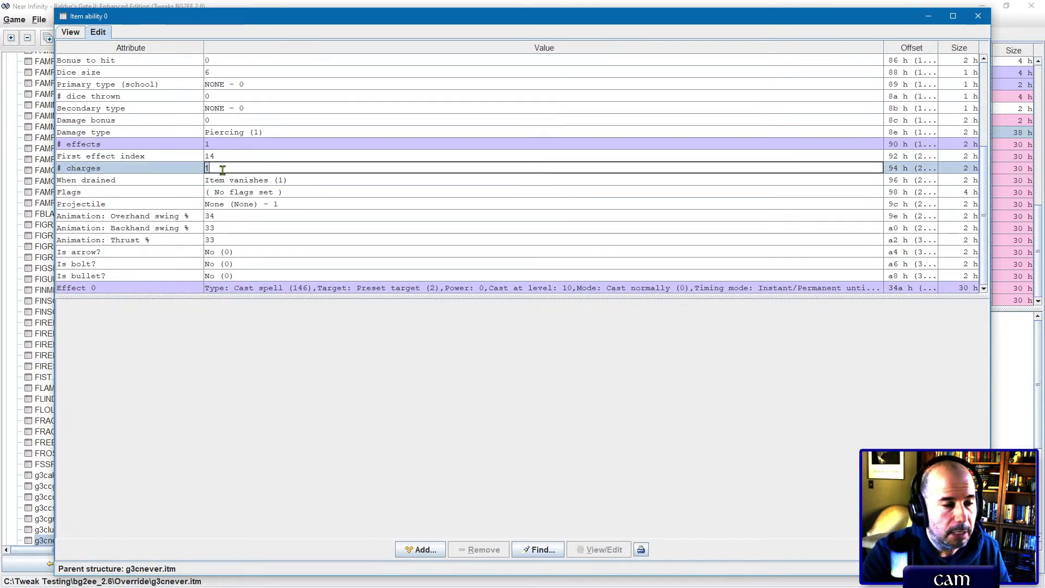
{"action": "type", "text": "3"}
{"action": "key", "text": "Return"}
Step: Set When drained to Item recharges (3), enable the Recharge after resting flag, and close the ability and search windows
{"action": "left_click", "coordinate": [239, 184]}
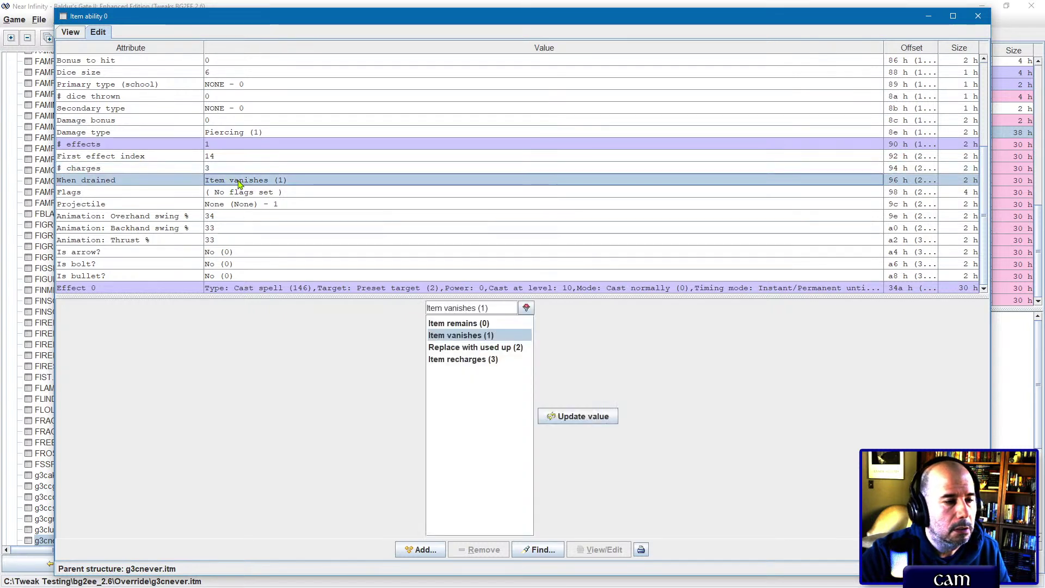
{"action": "left_click", "coordinate": [481, 360]}
{"action": "left_click", "coordinate": [292, 193]}
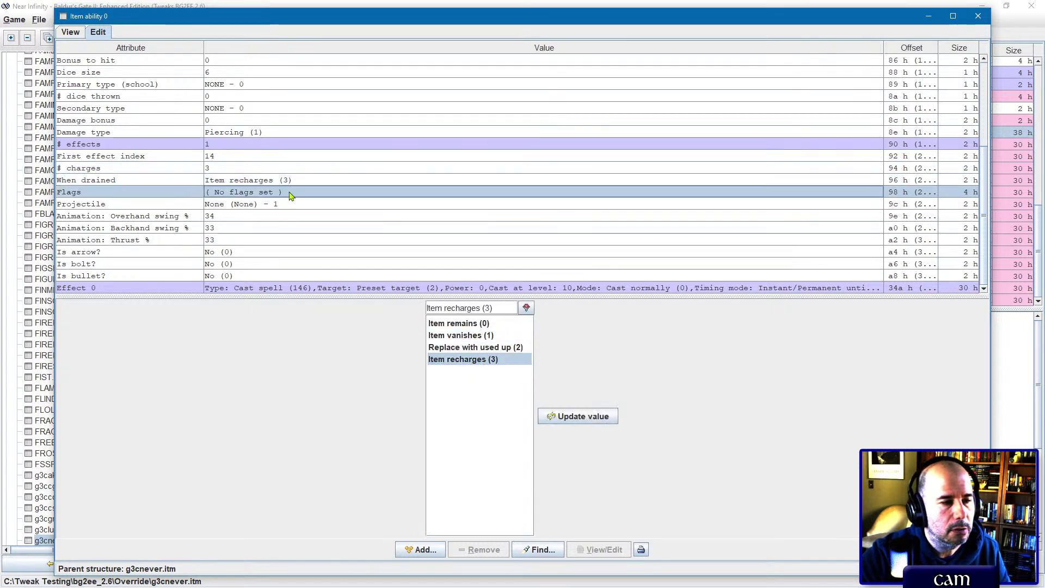
{"action": "left_click", "coordinate": [463, 391]}
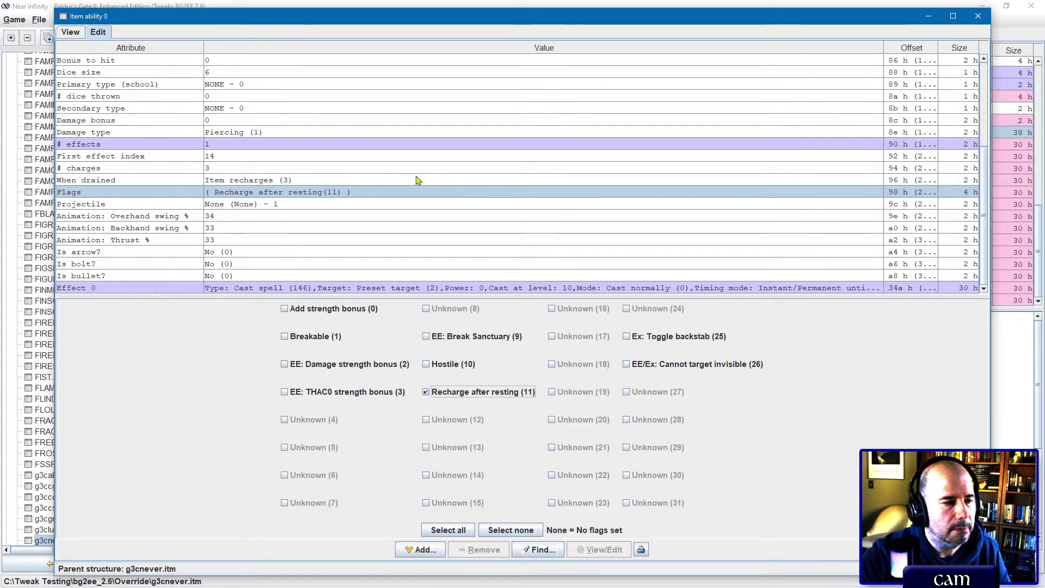
{"action": "left_click", "coordinate": [978, 16]}
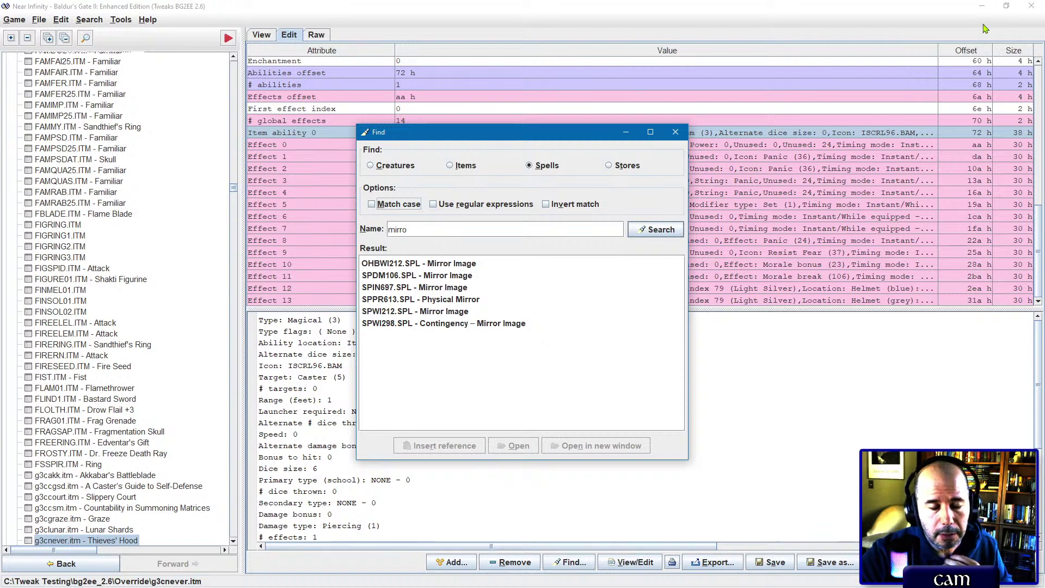
{"action": "left_click", "coordinate": [771, 135]}
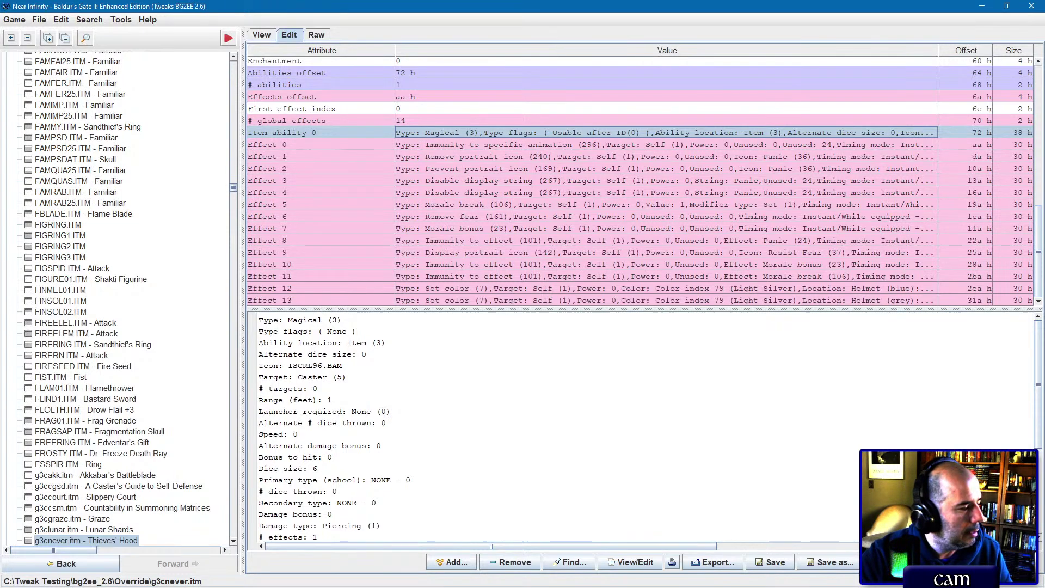
Step: Switch to the browser's forum post and recheck Never Alone's other notes and the struck-out critical hit protection
{"action": "key", "text": "alt+Tab"}
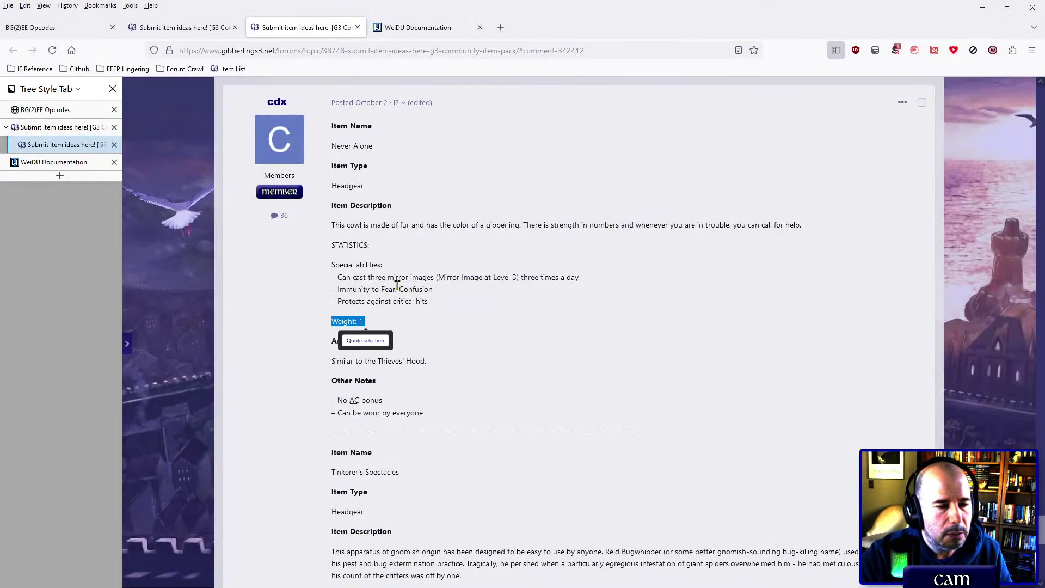
{"action": "left_click", "coordinate": [423, 402]}
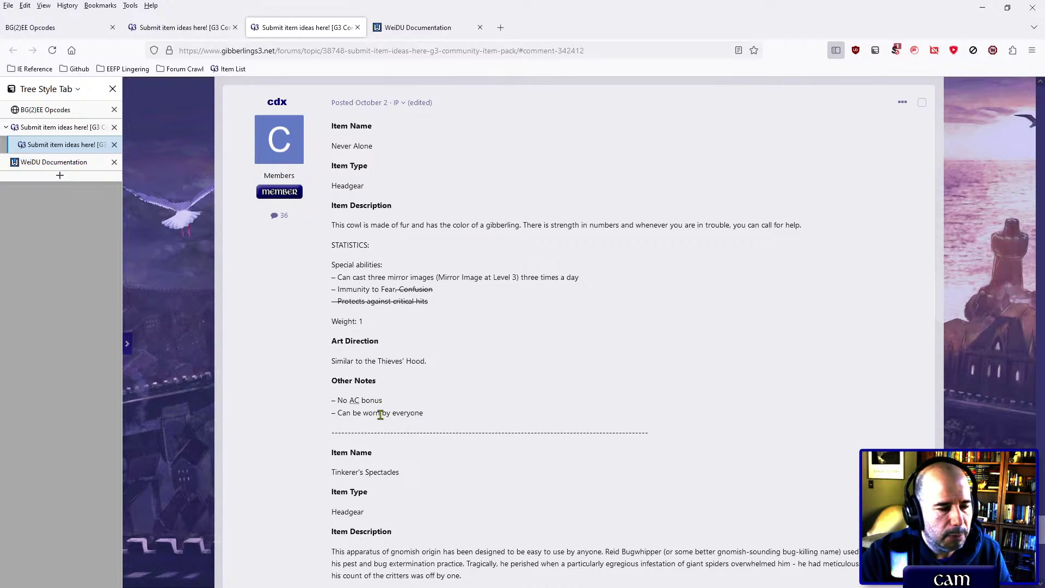
{"action": "triple_click", "coordinate": [362, 301]}
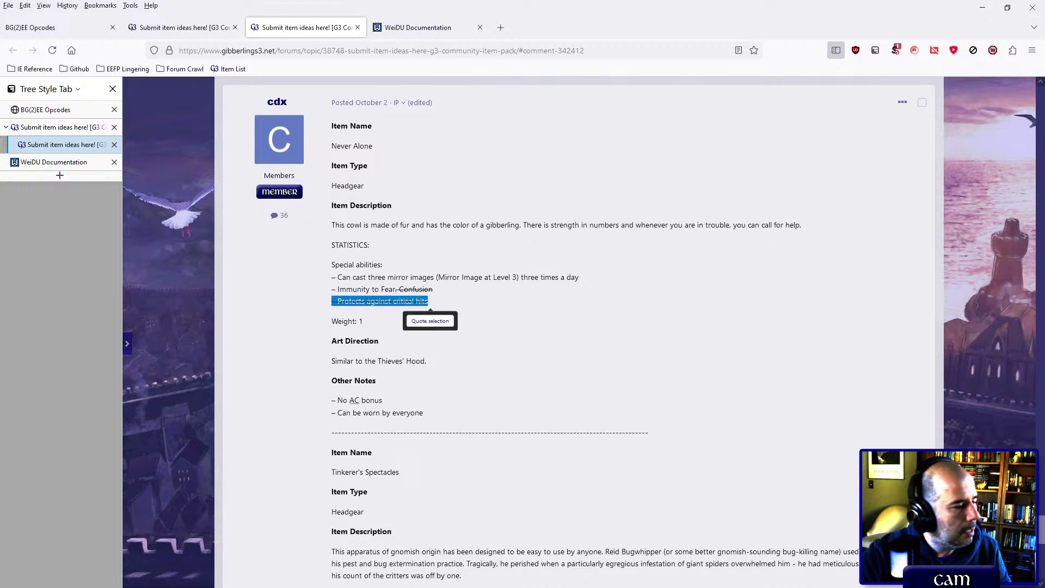
Step: Switch to Near Infinity and review the flags, category, ability and effects of g3cnever.itm
{"action": "key", "text": "alt+Tab"}
{"action": "scroll", "coordinate": [486, 256], "scroll_direction": "up", "scroll_amount": 10}
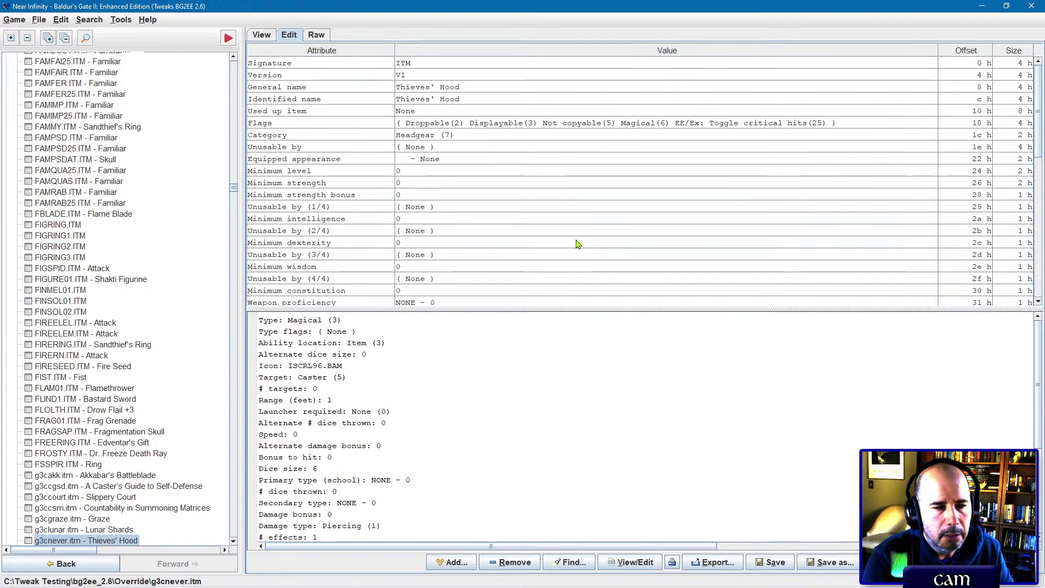
{"action": "left_click", "coordinate": [680, 123]}
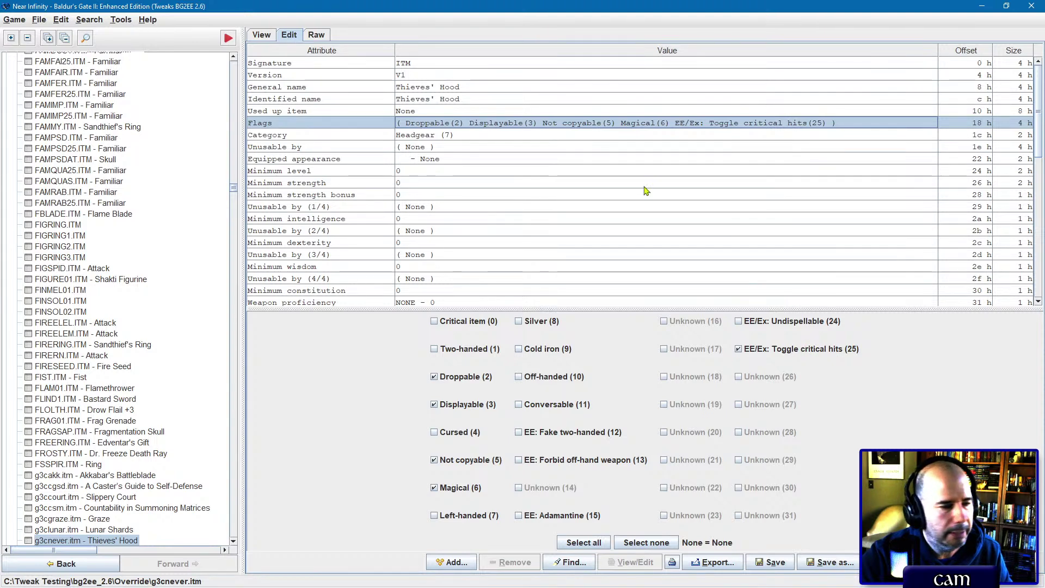
{"action": "scroll", "coordinate": [646, 191], "scroll_direction": "down", "scroll_amount": 2}
{"action": "scroll", "coordinate": [646, 191], "scroll_direction": "up", "scroll_amount": 2}
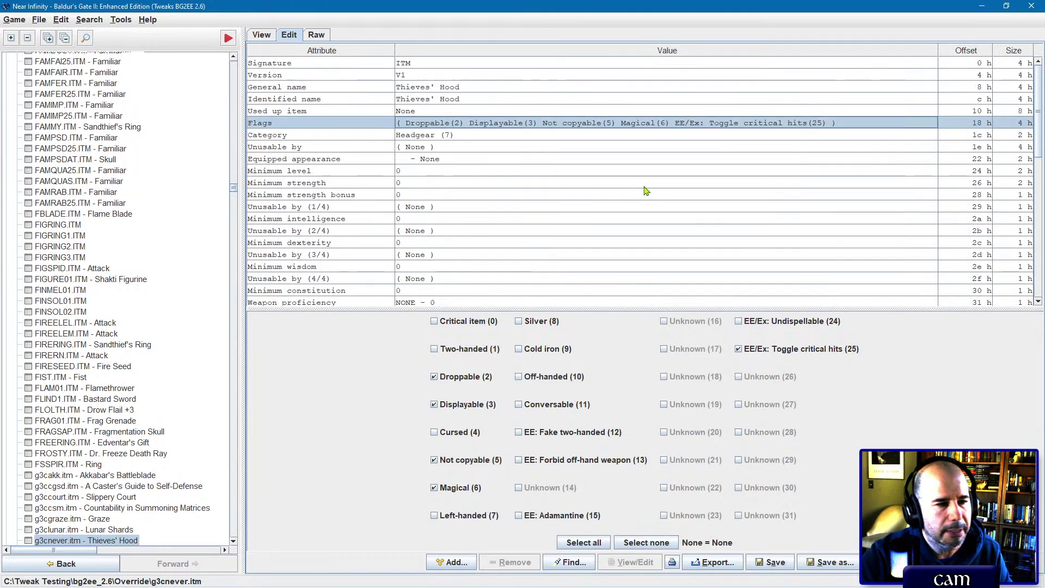
{"action": "left_click", "coordinate": [440, 135]}
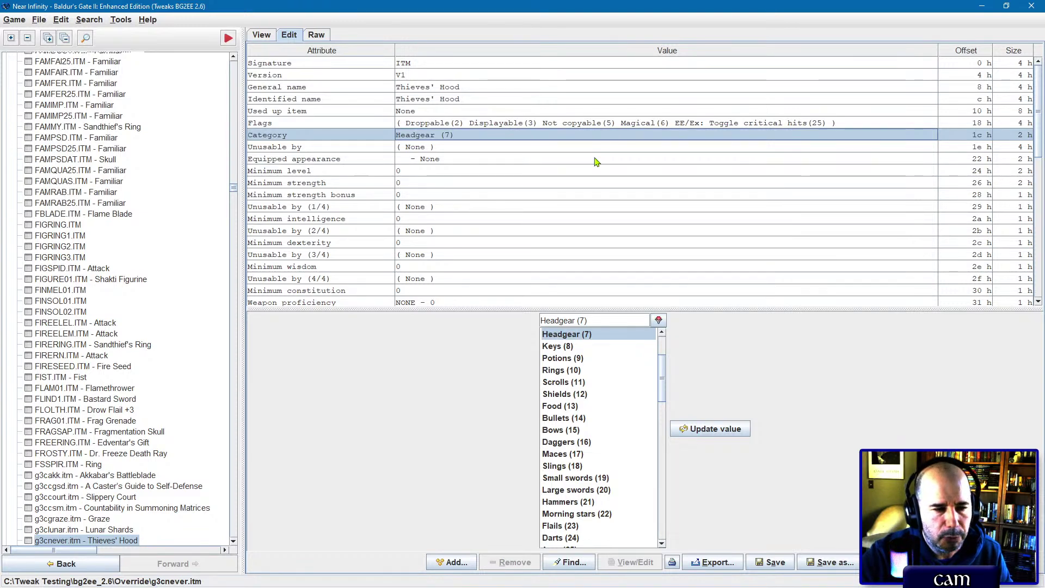
{"action": "scroll", "coordinate": [596, 162], "scroll_direction": "down", "scroll_amount": 8}
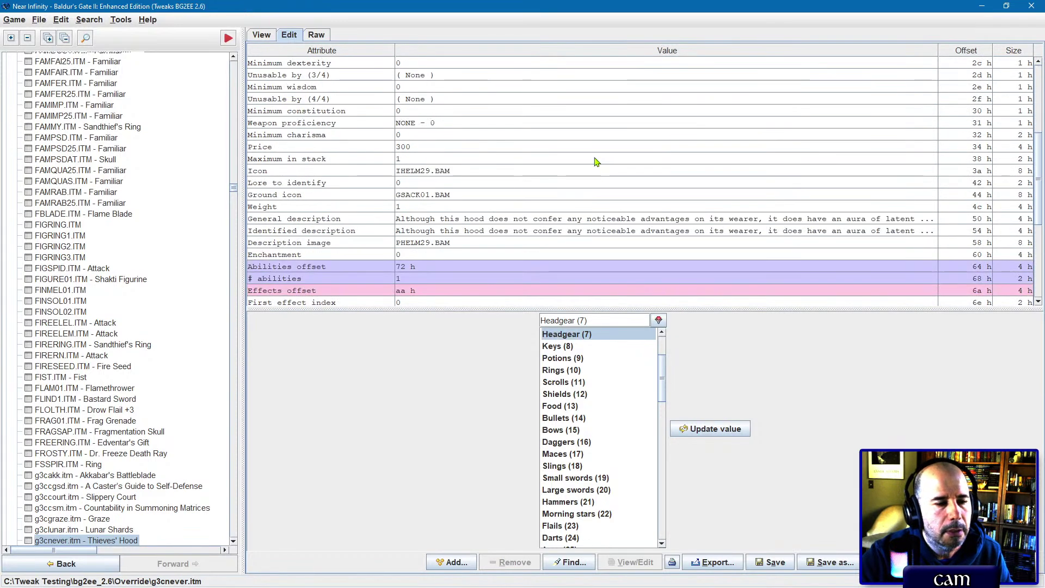
{"action": "scroll", "coordinate": [457, 251], "scroll_direction": "down", "scroll_amount": 3}
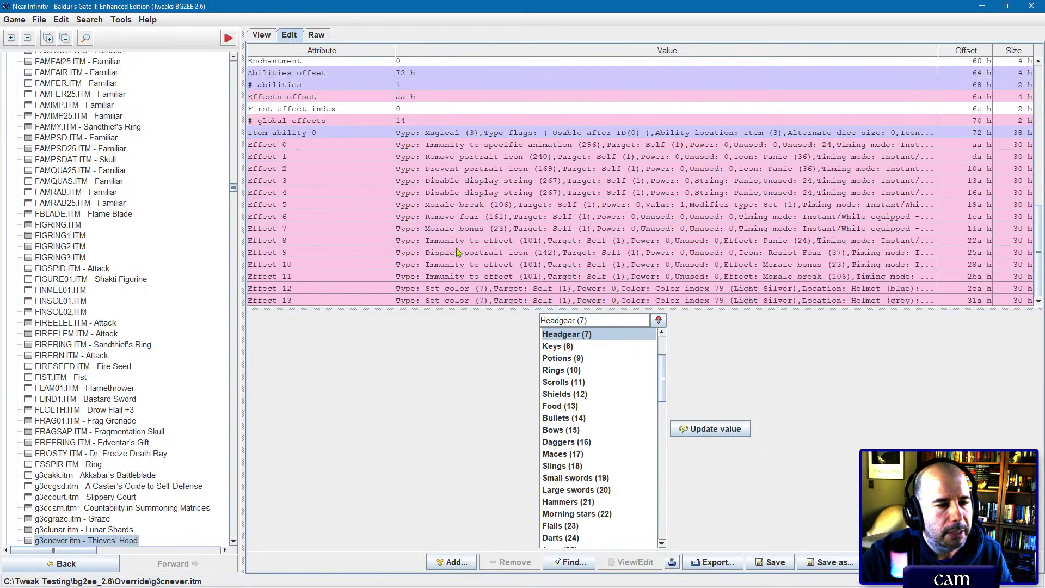
Step: Save g3cnever.itm, overwriting the existing file in the Override folder
{"action": "left_click", "coordinate": [770, 561]}
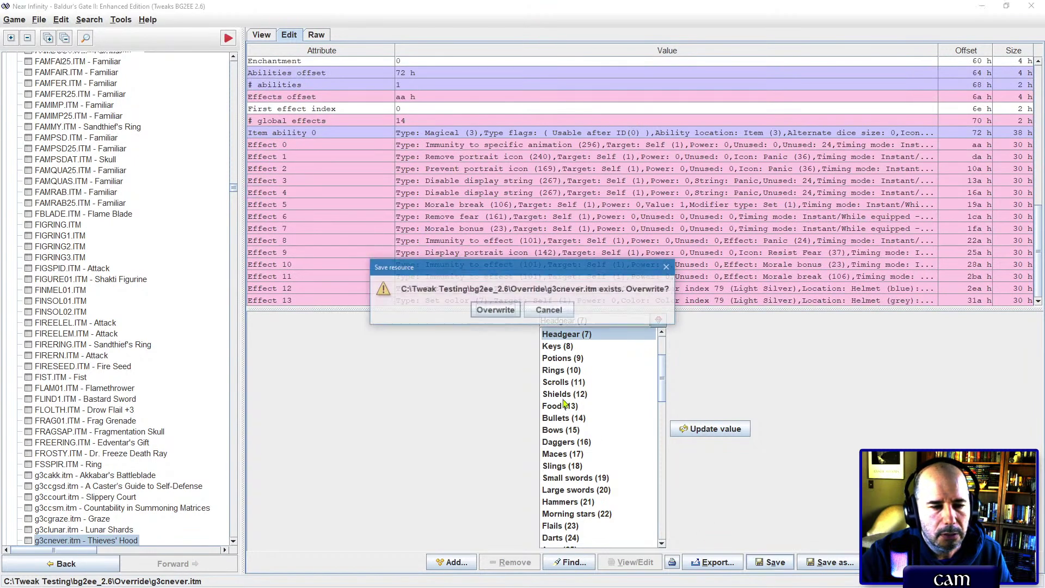
{"action": "left_click", "coordinate": [504, 309]}
{"action": "left_click", "coordinate": [522, 310]}
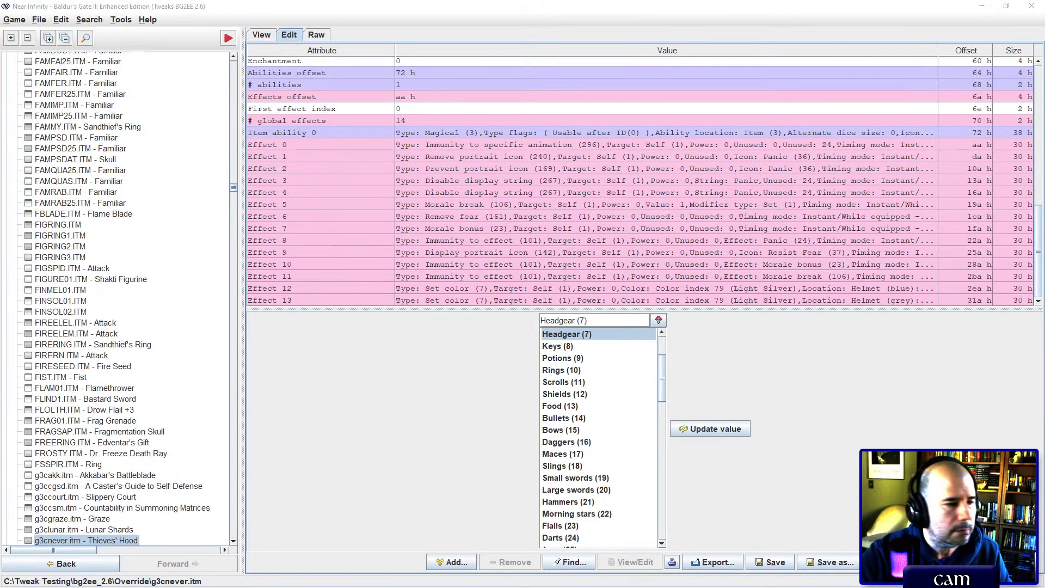
Step: Switch to the browser's forum post and read the Tinkerer's Spectacles abilities, including Spider THAC0, confusion, Knock and weight
{"action": "key", "text": "alt+Tab"}
{"action": "scroll", "coordinate": [459, 369], "scroll_direction": "down", "scroll_amount": 5}
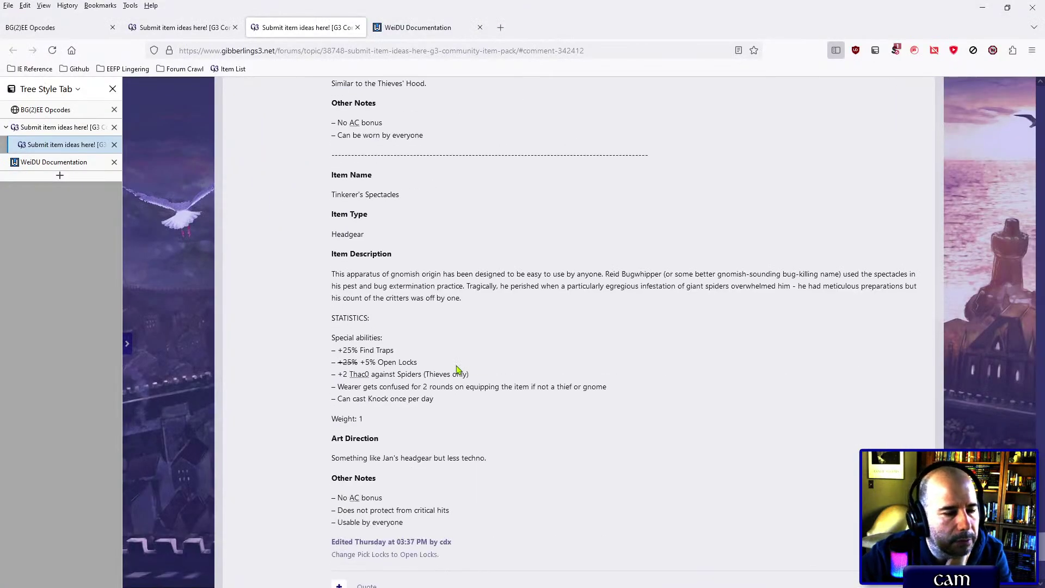
{"action": "triple_click", "coordinate": [352, 370]}
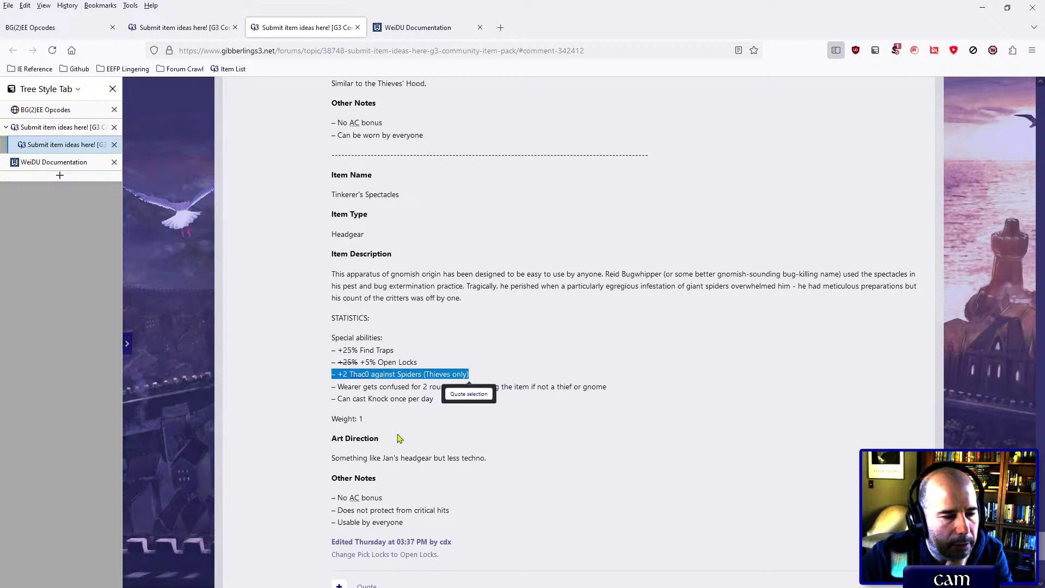
{"action": "triple_click", "coordinate": [396, 387]}
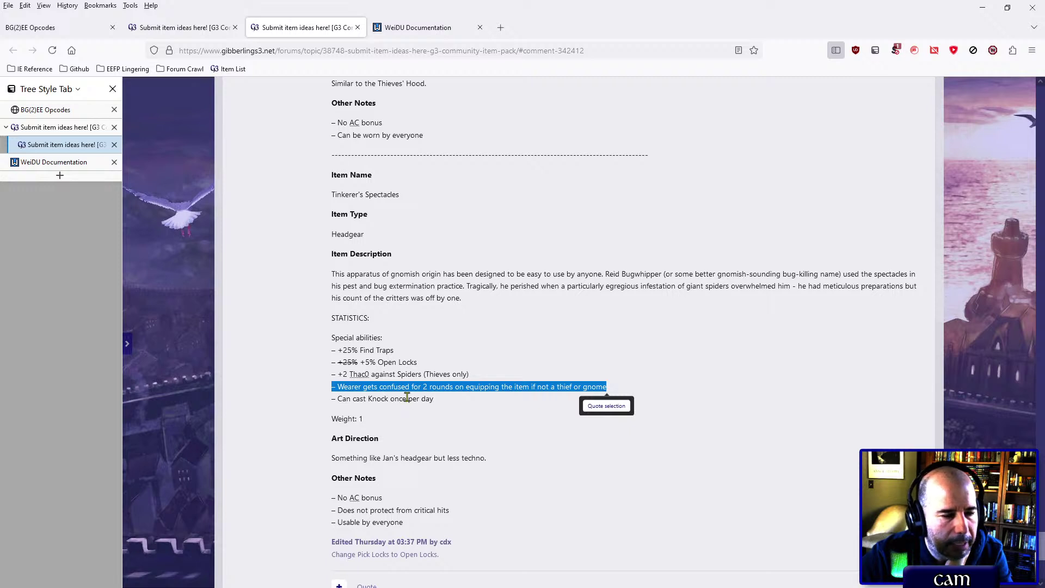
{"action": "double_click", "coordinate": [407, 397]}
{"action": "triple_click", "coordinate": [416, 407]}
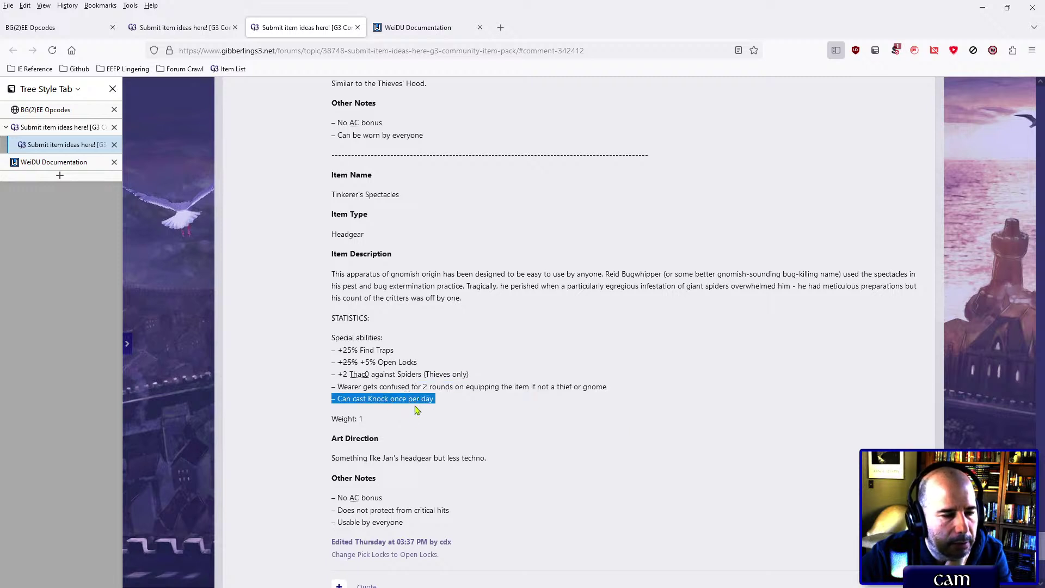
{"action": "left_click", "coordinate": [361, 421]}
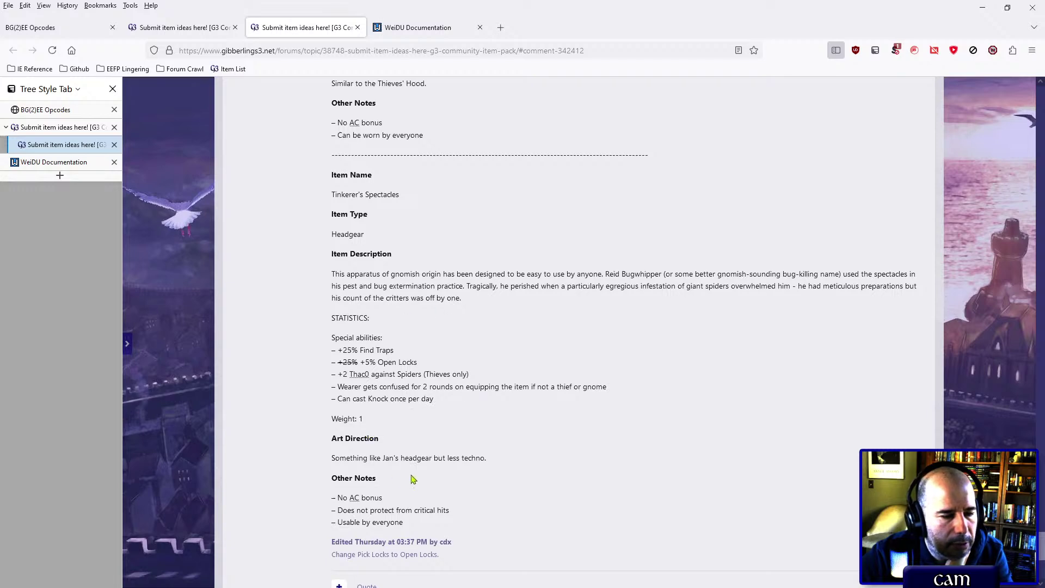
Step: Switch to Near Infinity, find Jansen Spectroscopes (NPMISC1.ITM) and add a copy of it named g3ctinkr.itm
{"action": "key", "text": "alt+Tab"}
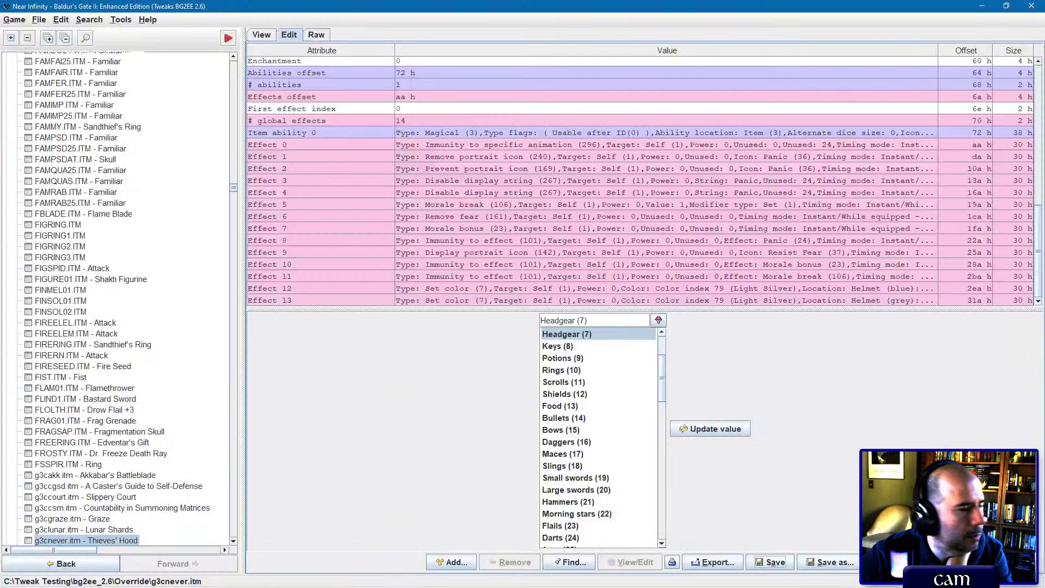
{"action": "left_click", "coordinate": [61, 323]}
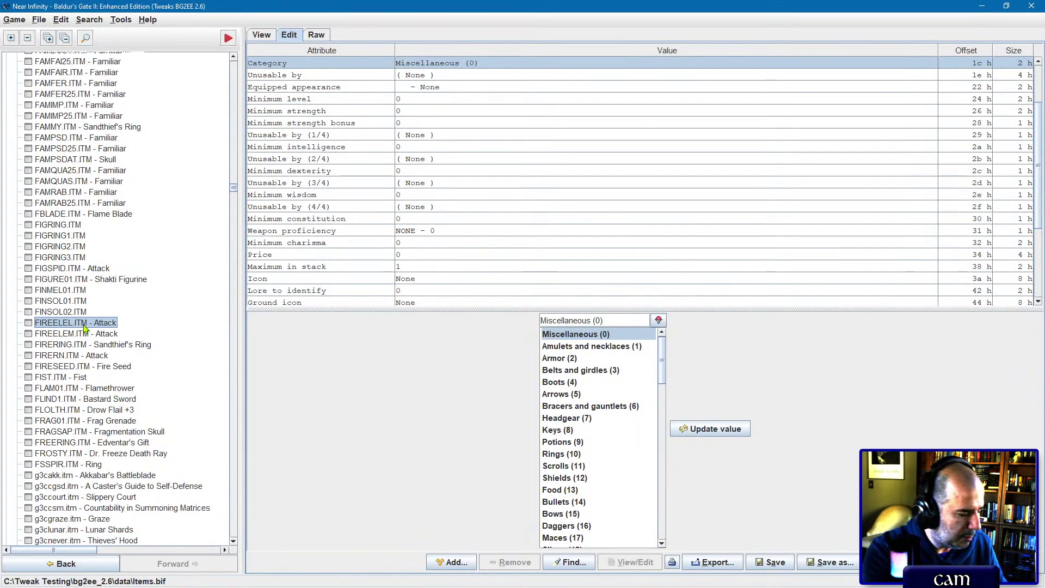
{"action": "key", "text": "n"}
{"action": "key", "text": "p"}
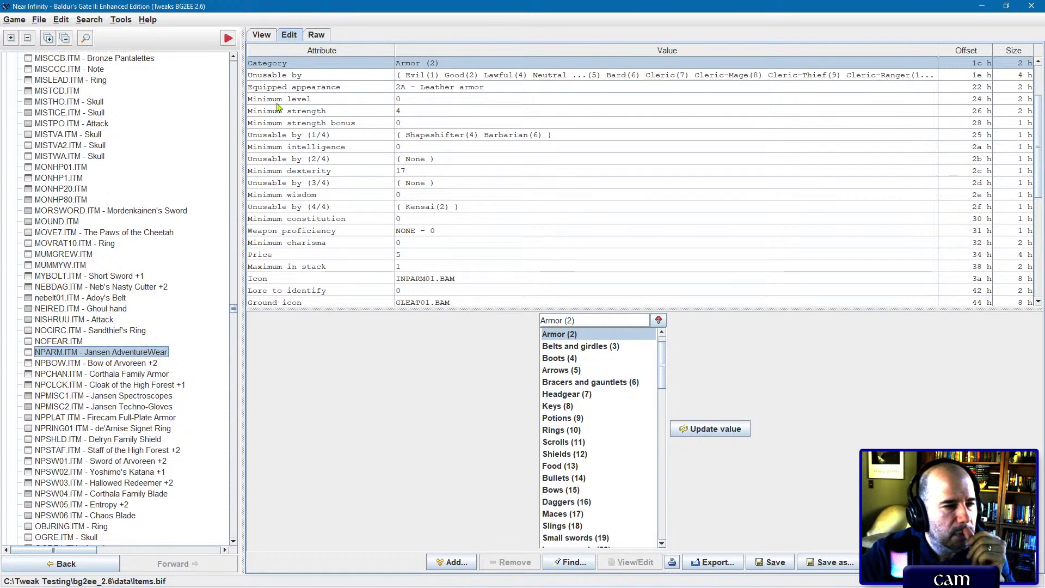
{"action": "left_click", "coordinate": [268, 35]}
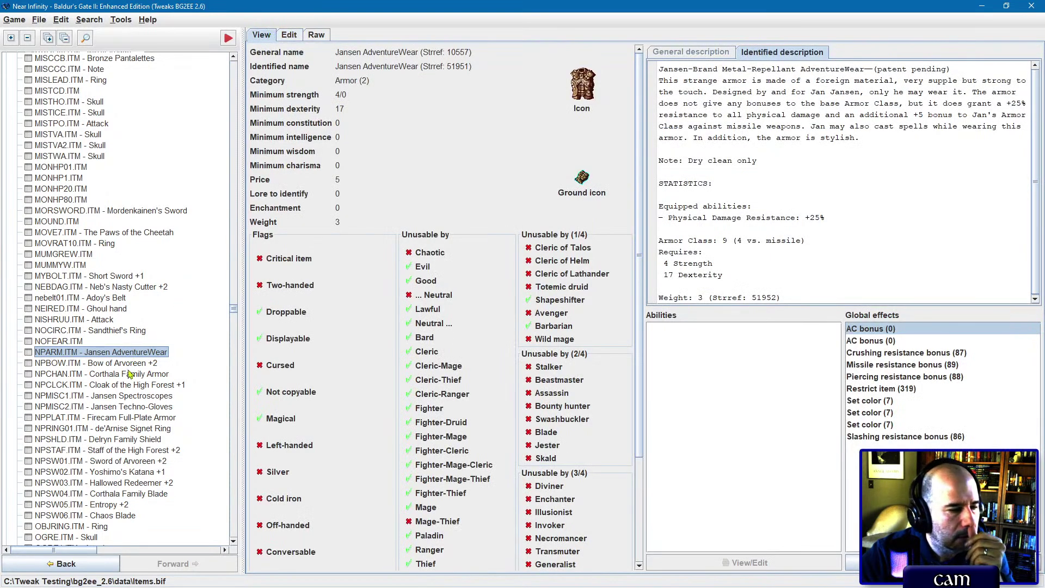
{"action": "left_click", "coordinate": [117, 396]}
{"action": "right_click", "coordinate": [118, 401]}
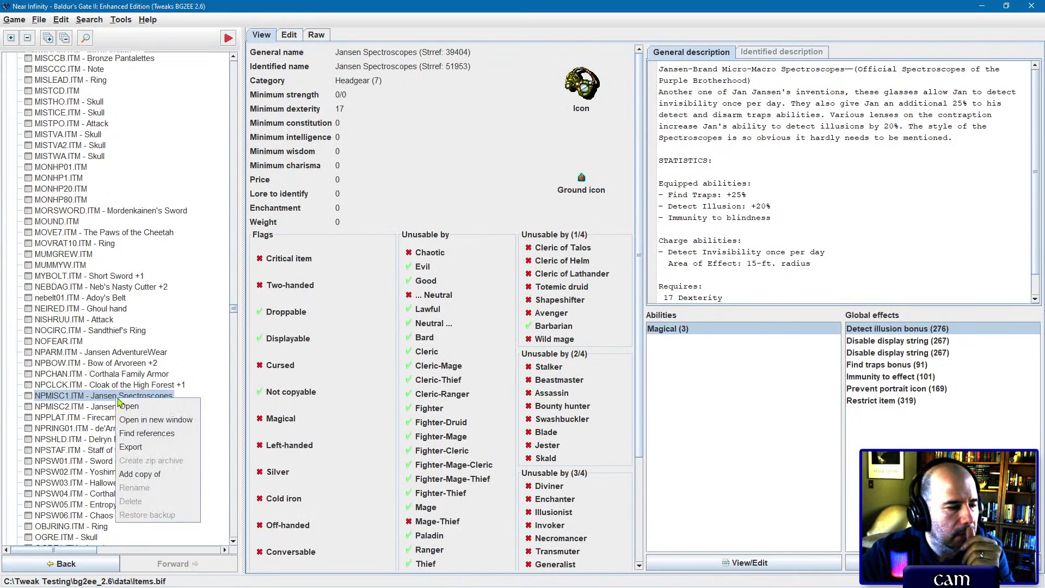
{"action": "left_click", "coordinate": [133, 474]}
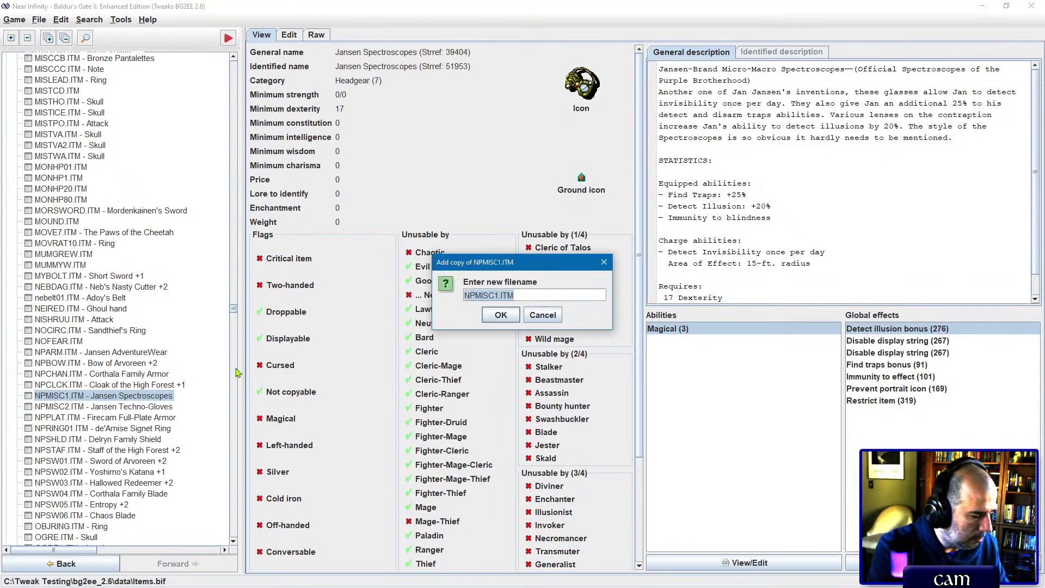
{"action": "type", "text": "3ctinkr.itm"}
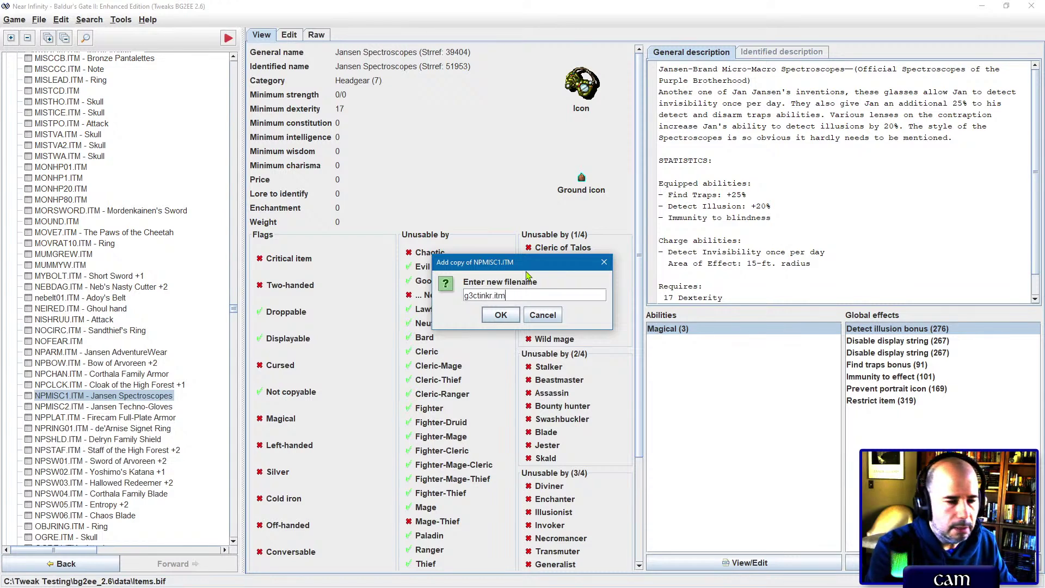
{"action": "key", "text": "Return"}
{"action": "key", "text": "Return"}
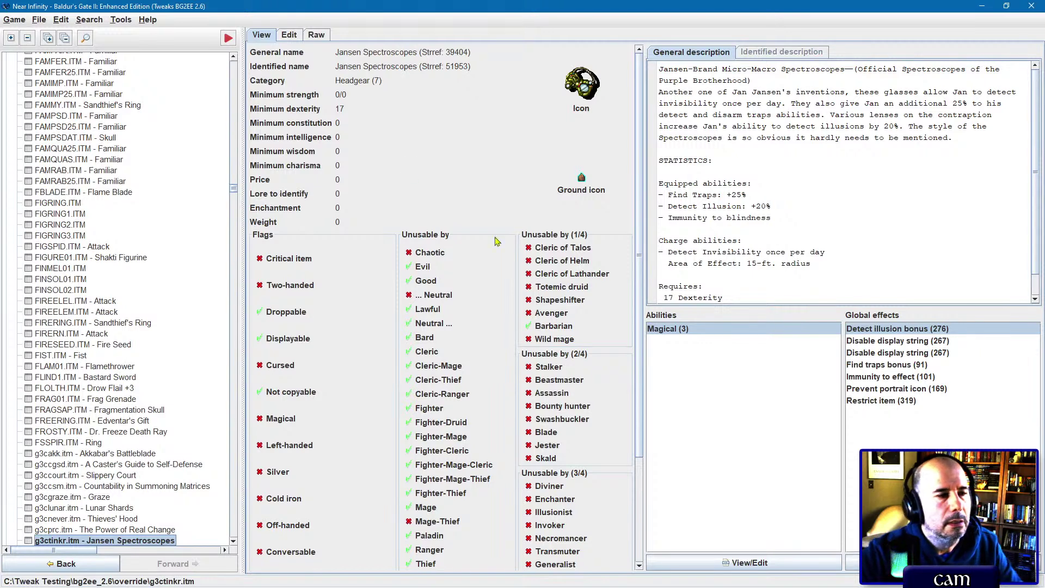
Step: Remove the Restrict item (319) effect that limits g3ctinkr.itm to Jan
{"action": "left_click", "coordinate": [299, 37]}
{"action": "scroll", "coordinate": [490, 213], "scroll_direction": "down", "scroll_amount": 8}
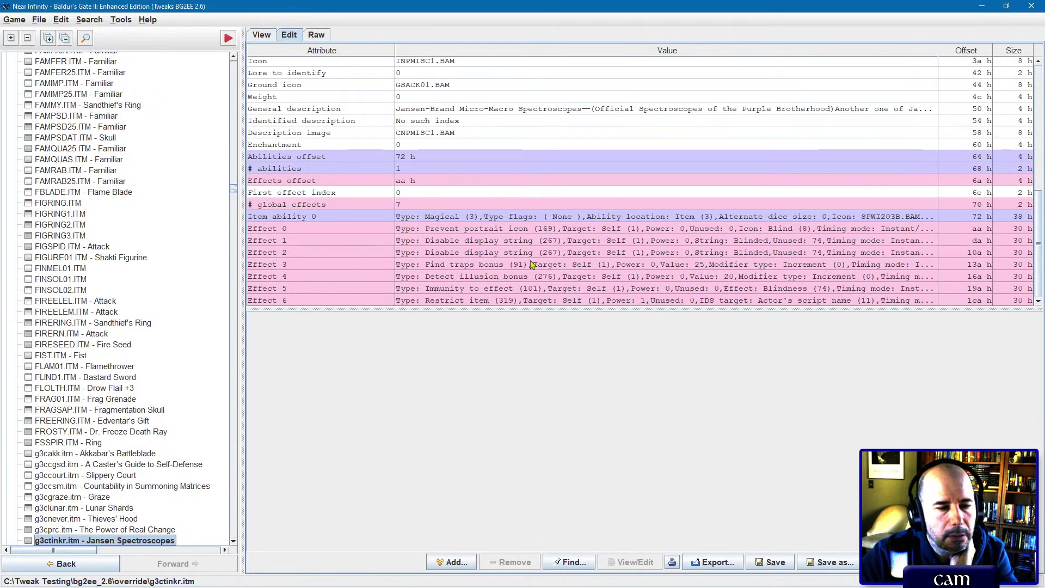
{"action": "left_click", "coordinate": [526, 301]}
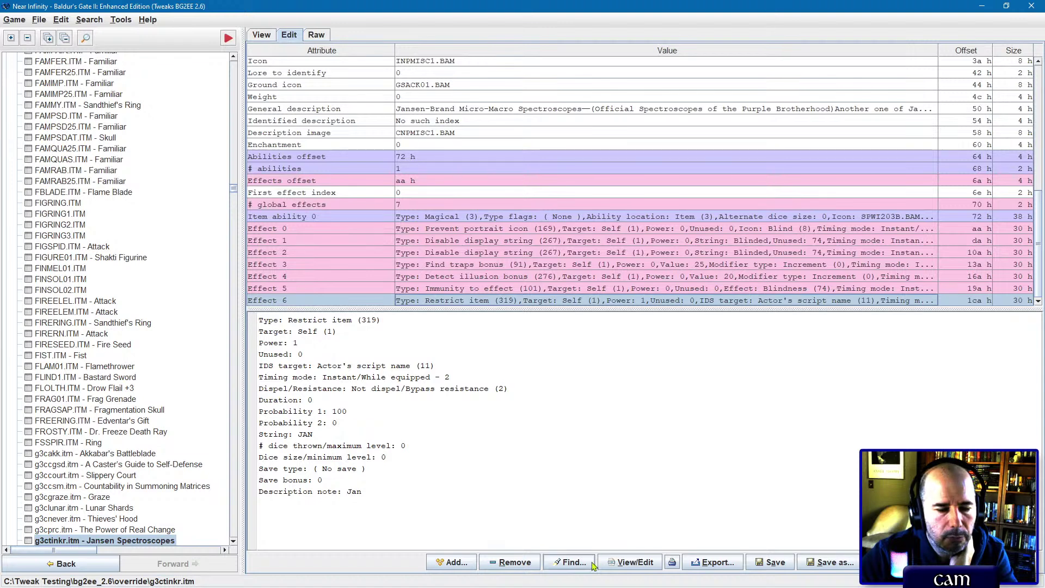
{"action": "left_click", "coordinate": [515, 562]}
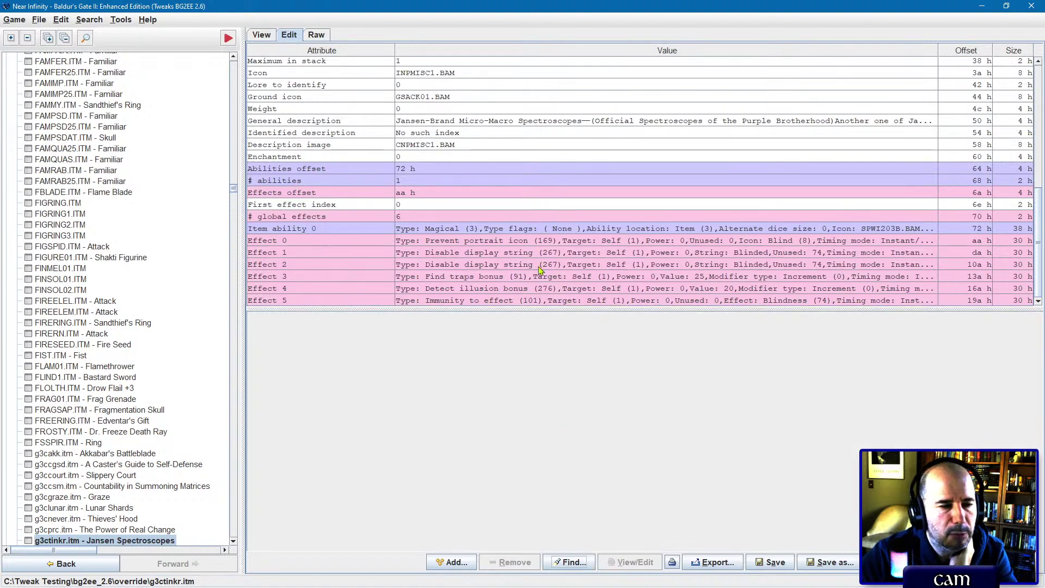
Step: Clear every alignment, class and race flag in the item's main Unusable by attribute
{"action": "scroll", "coordinate": [539, 269], "scroll_direction": "up", "scroll_amount": 10}
{"action": "left_click", "coordinate": [467, 145]}
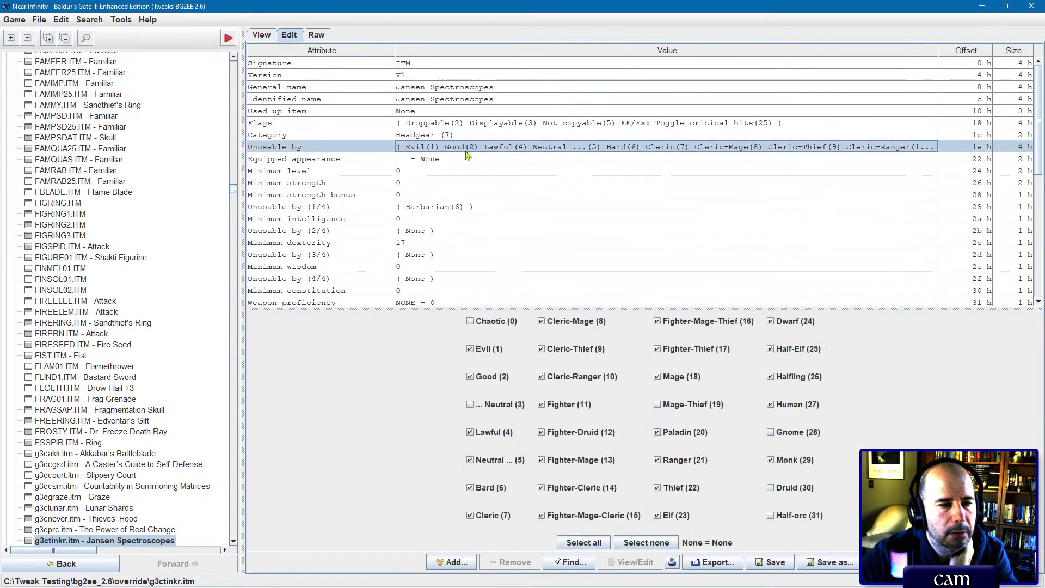
{"action": "left_click", "coordinate": [483, 349]}
{"action": "left_click", "coordinate": [487, 377]}
{"action": "left_click", "coordinate": [492, 432]}
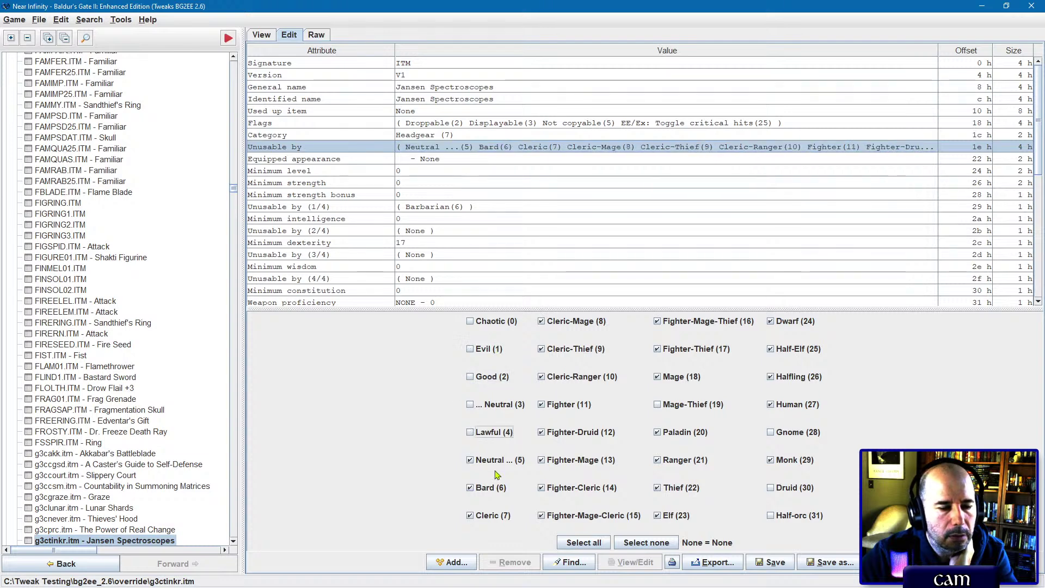
{"action": "left_click", "coordinate": [493, 460]}
{"action": "left_click", "coordinate": [645, 542]}
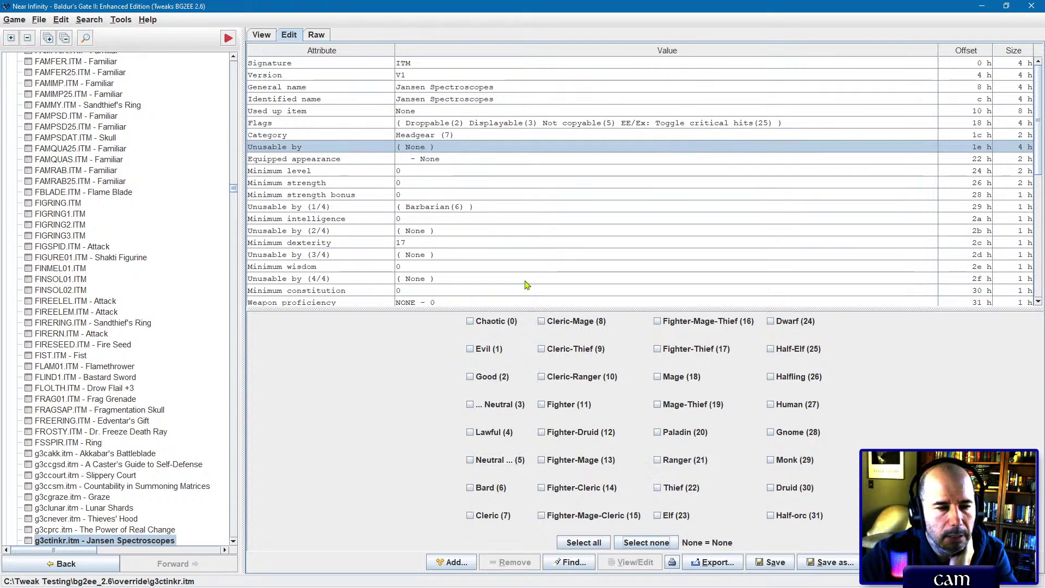
Step: Clear the Barbarian (6) flag in the item's Unusable by (1/4) attribute
{"action": "left_click", "coordinate": [454, 206]}
{"action": "left_click", "coordinate": [564, 487]}
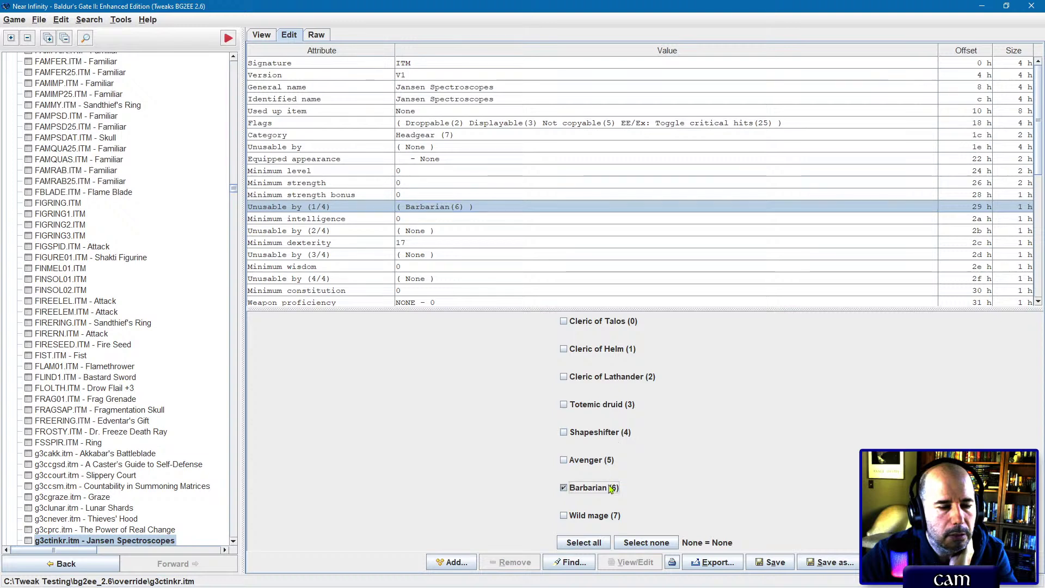
{"action": "scroll", "coordinate": [506, 298], "scroll_direction": "down", "scroll_amount": 1}
{"action": "scroll", "coordinate": [507, 269], "scroll_direction": "up", "scroll_amount": 1}
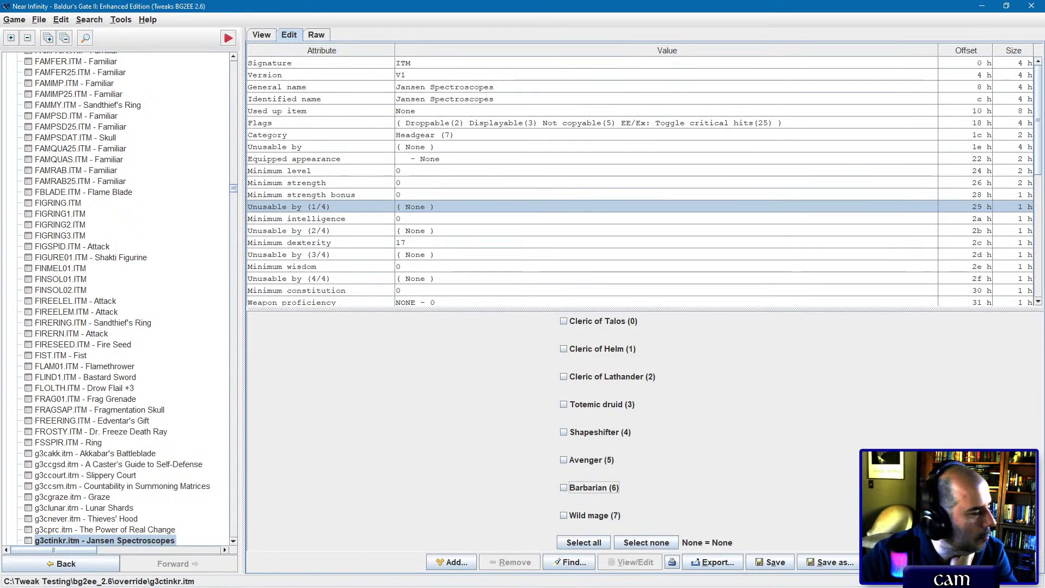
Step: Recheck the spectacles' abilities in the forum post, then remove the blindness Prevent portrait icon and both Disable display string effects from g3ctinkr.itm
{"action": "key", "text": "alt+Tab"}
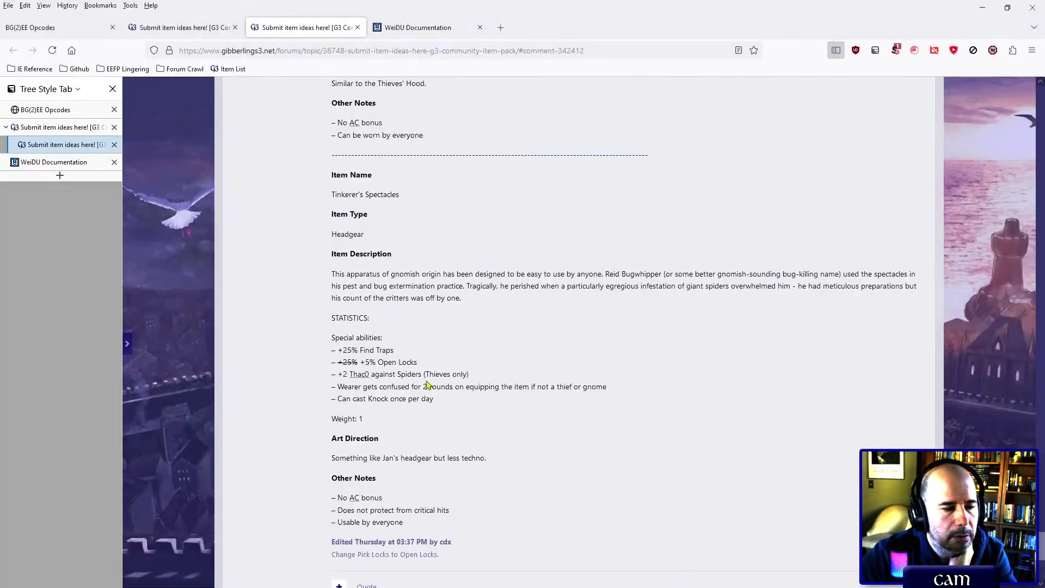
{"action": "key", "text": "alt+Tab"}
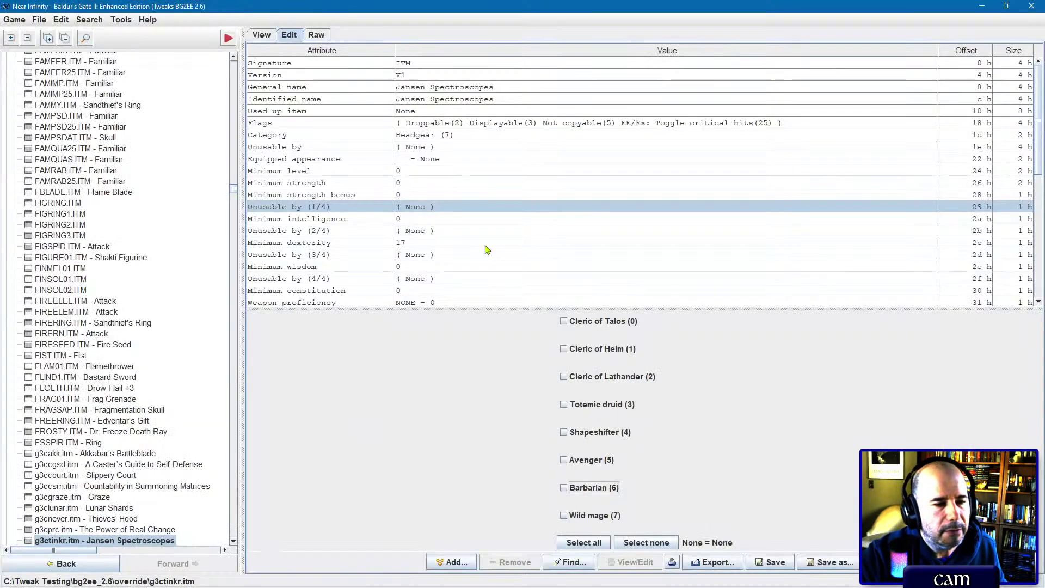
{"action": "scroll", "coordinate": [486, 247], "scroll_direction": "down", "scroll_amount": 8}
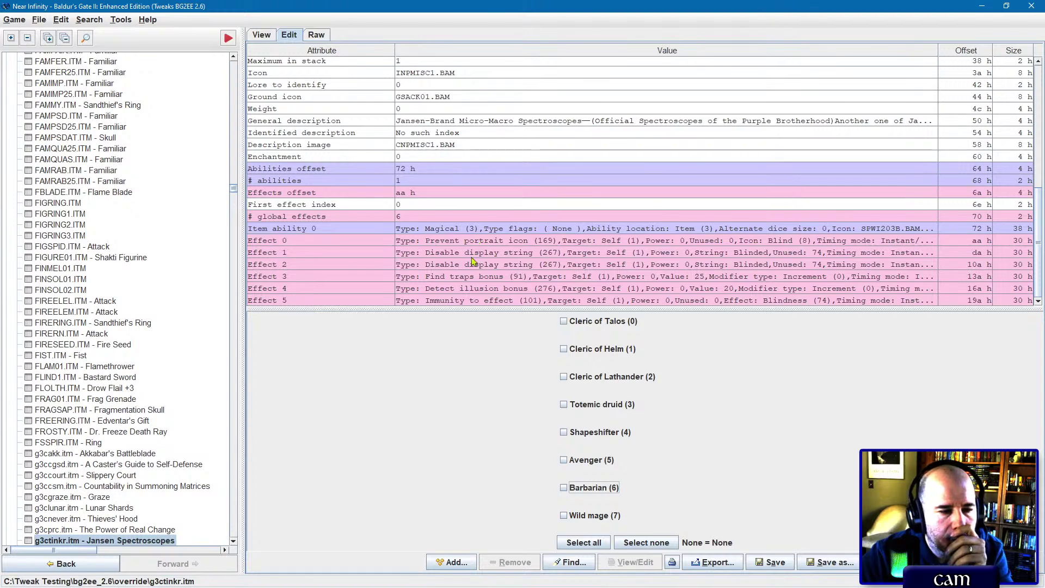
{"action": "left_click", "coordinate": [481, 242]}
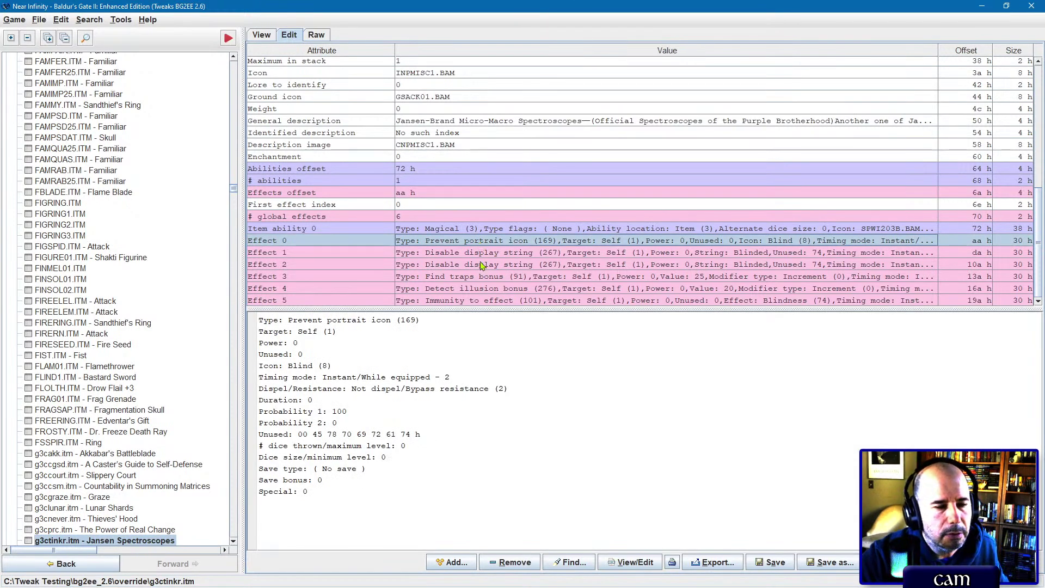
{"action": "left_click", "coordinate": [482, 266], "text": "shift"}
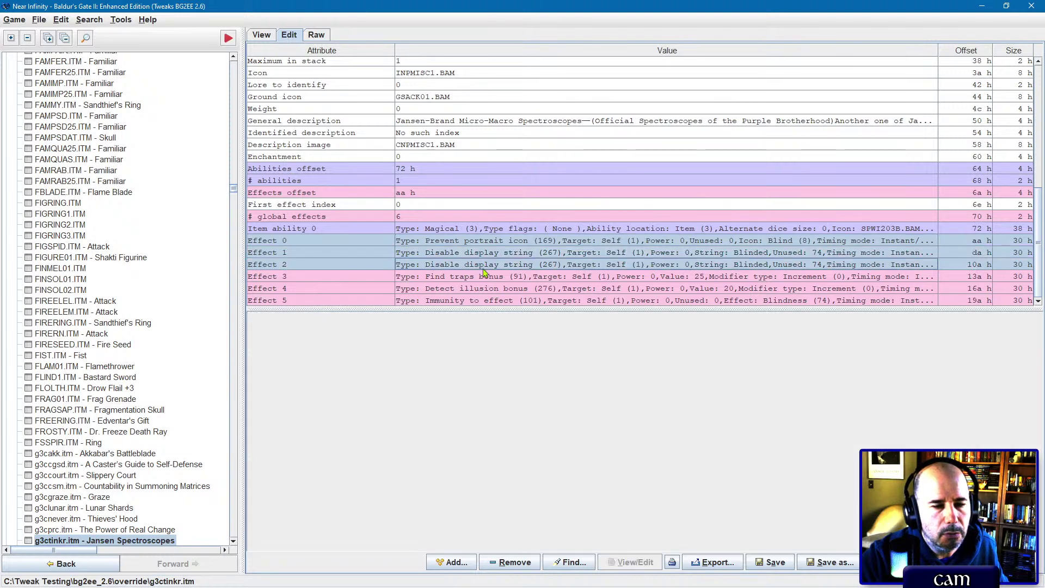
{"action": "left_click", "coordinate": [531, 565]}
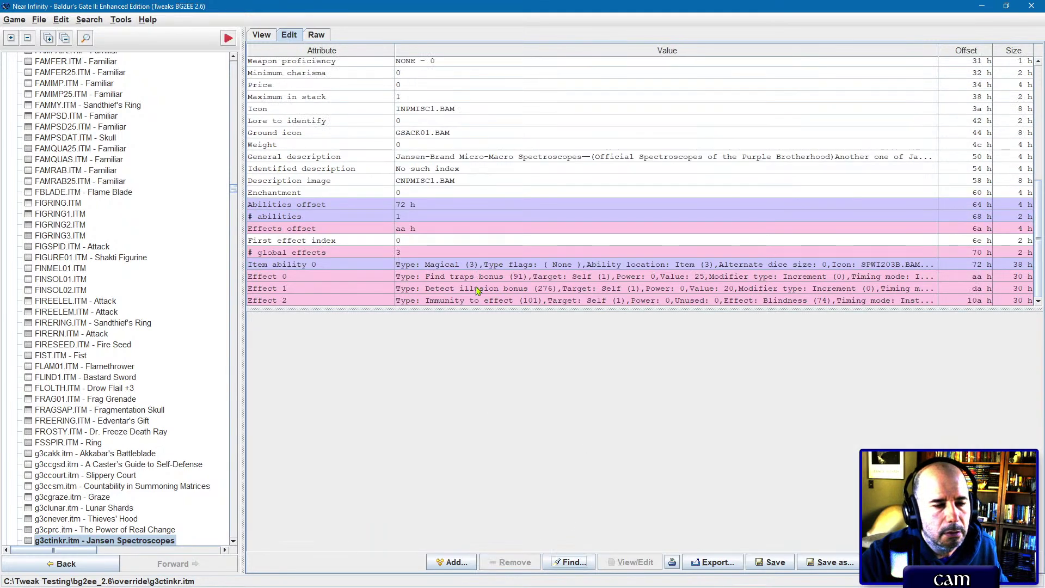
Step: Check the Find traps bonus effect of g3ctinkr.itm against the spectacles' abilities in the forum post
{"action": "double_click", "coordinate": [480, 277]}
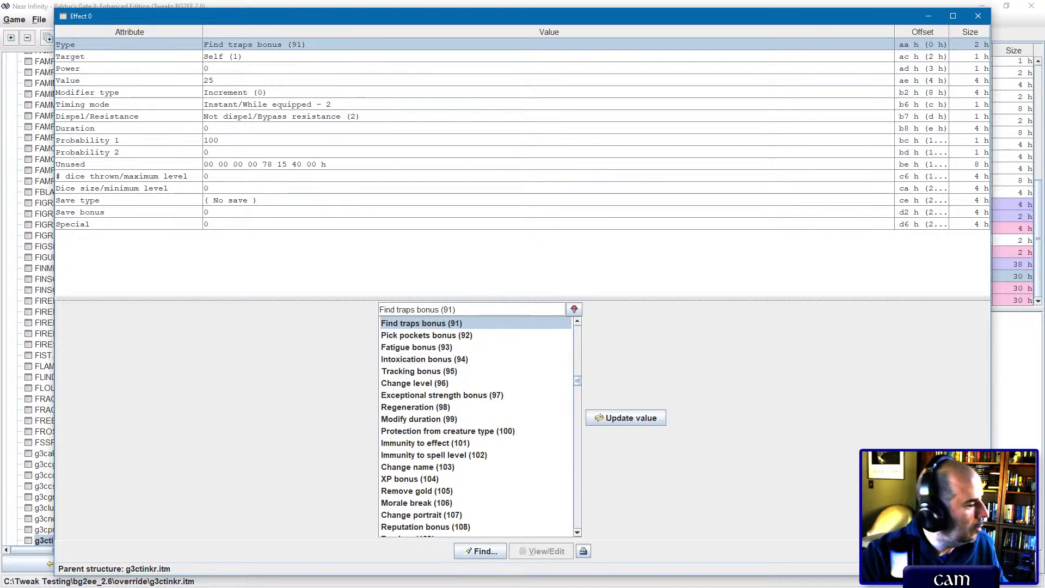
{"action": "key", "text": "alt+Tab"}
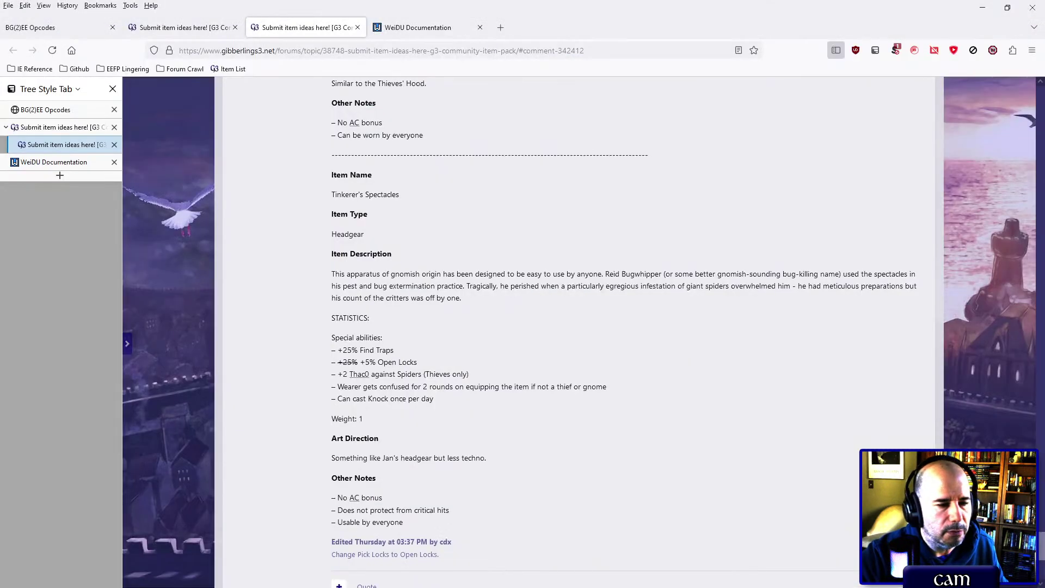
{"action": "key", "text": "alt+Tab"}
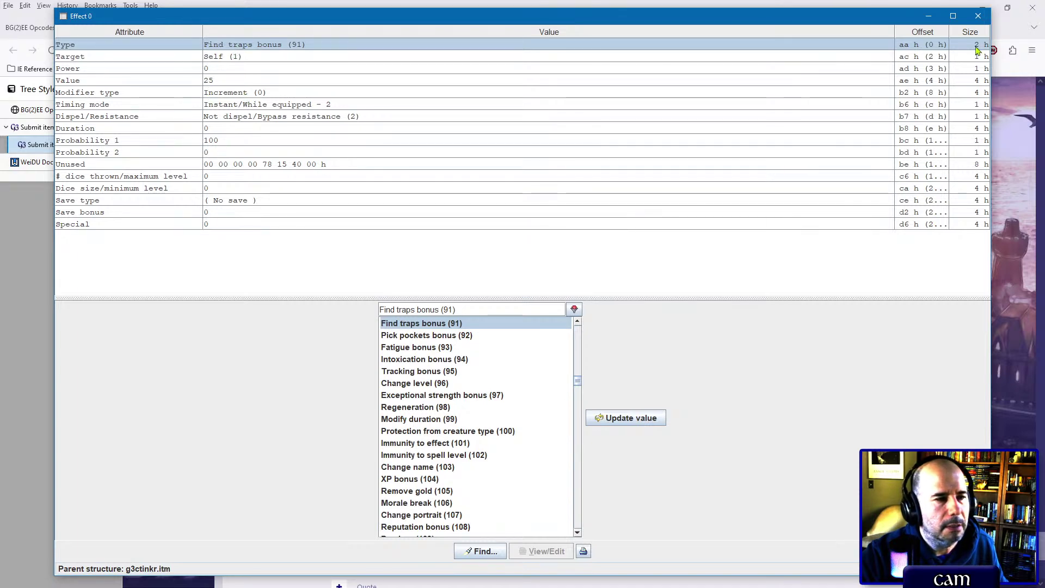
{"action": "left_click", "coordinate": [978, 16]}
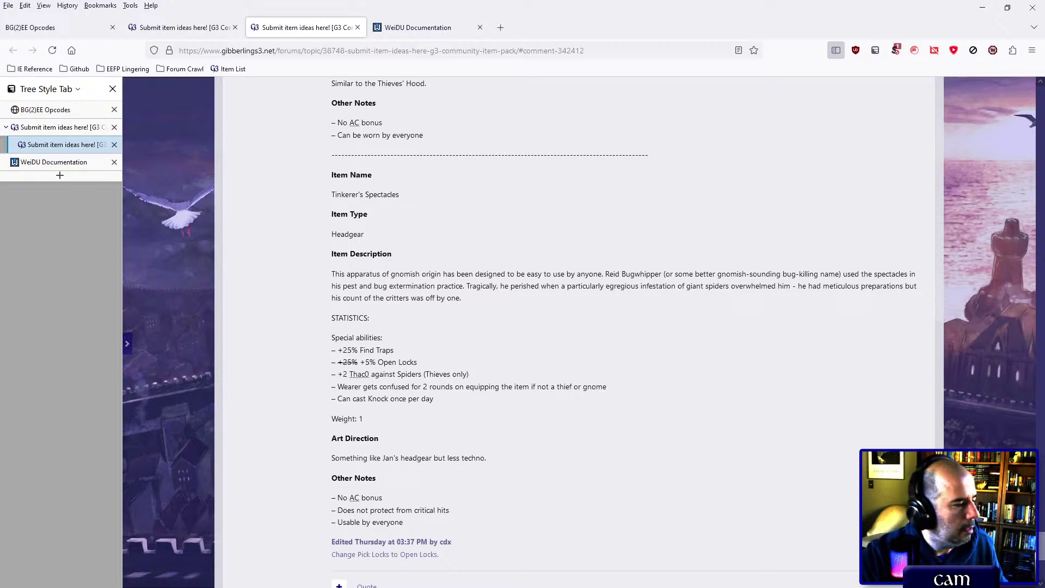
{"action": "key", "text": "alt+Tab"}
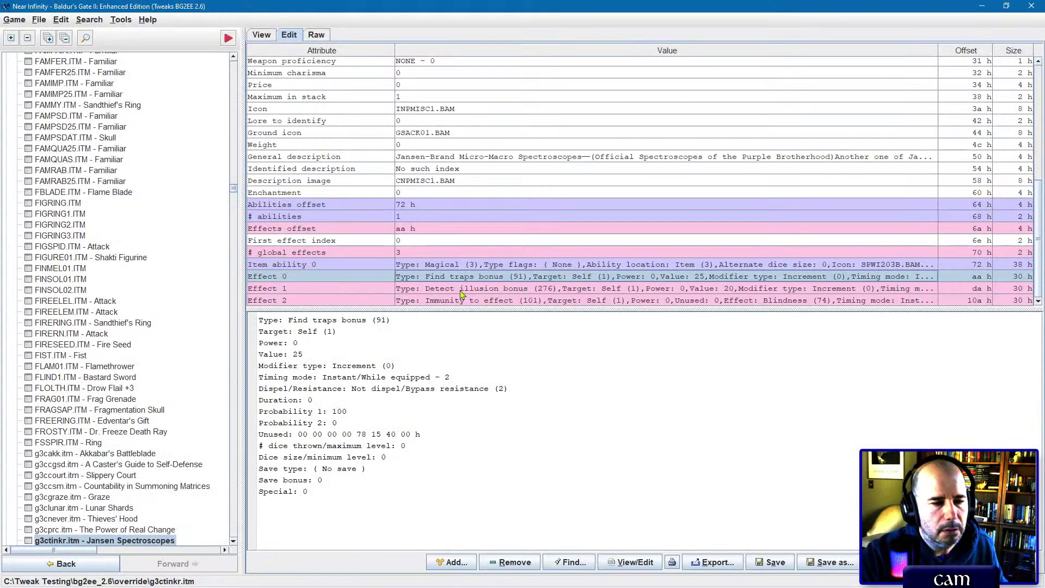
Step: Change the Detect illusion bonus effect to Open locks bonus (90) with a value of 5
{"action": "double_click", "coordinate": [461, 288]}
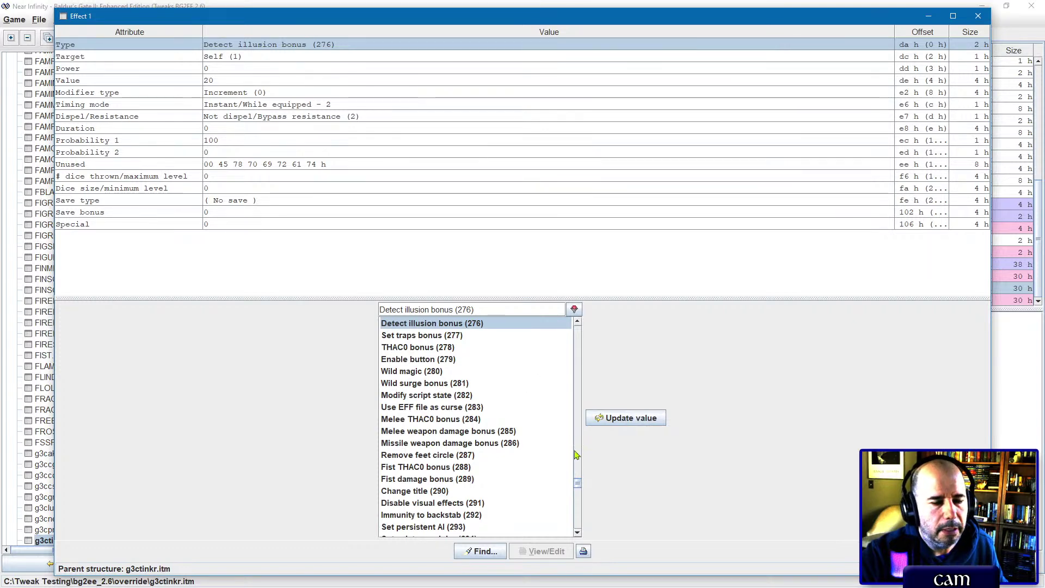
{"action": "left_click_drag", "start_coordinate": [578, 483], "coordinate": [585, 385]}
{"action": "double_click", "coordinate": [433, 356]}
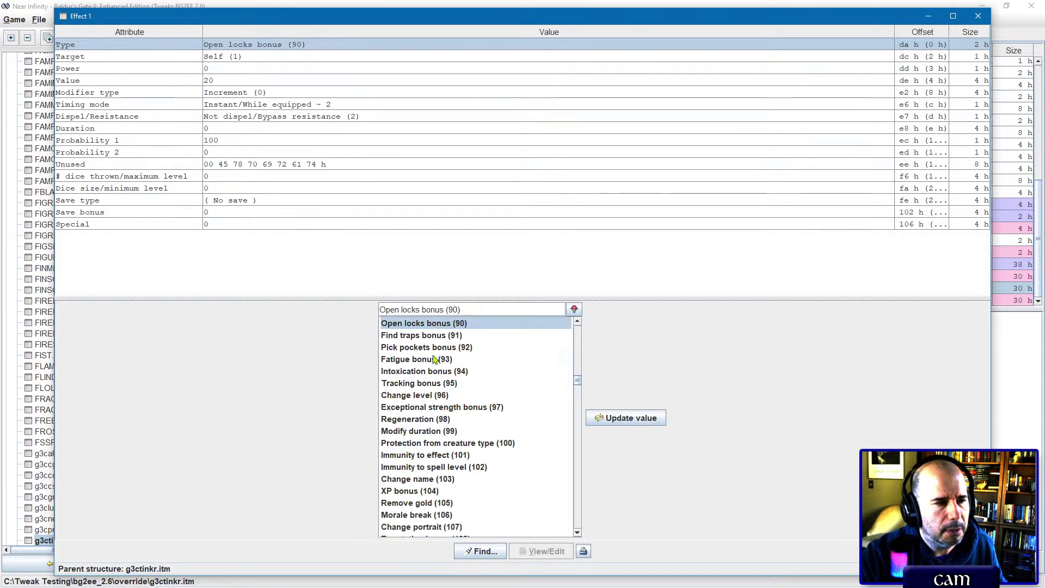
{"action": "left_click", "coordinate": [238, 80]}
{"action": "double_click", "coordinate": [239, 81]}
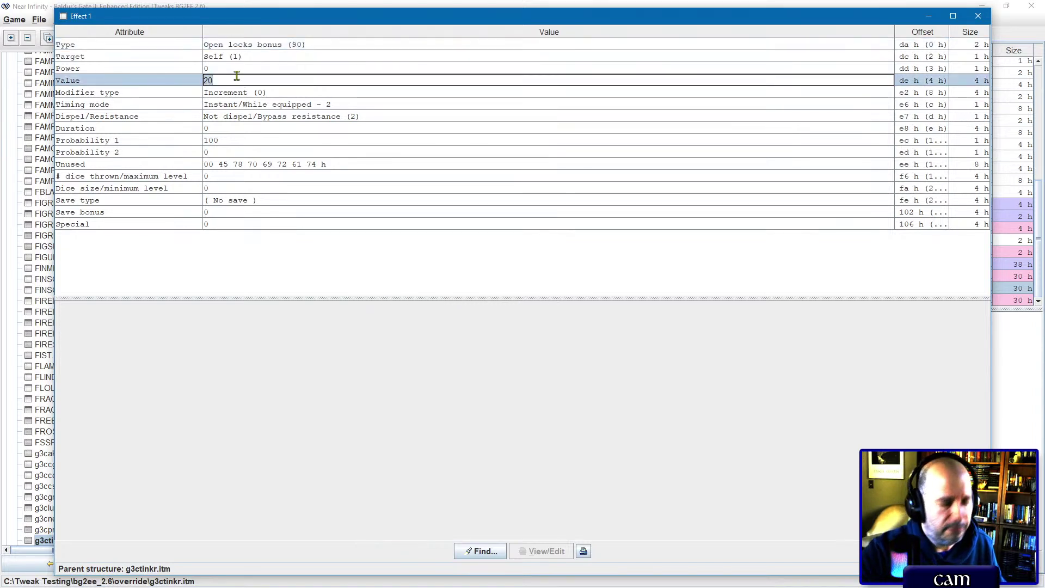
{"action": "type", "text": "5"}
{"action": "key", "text": "Return"}
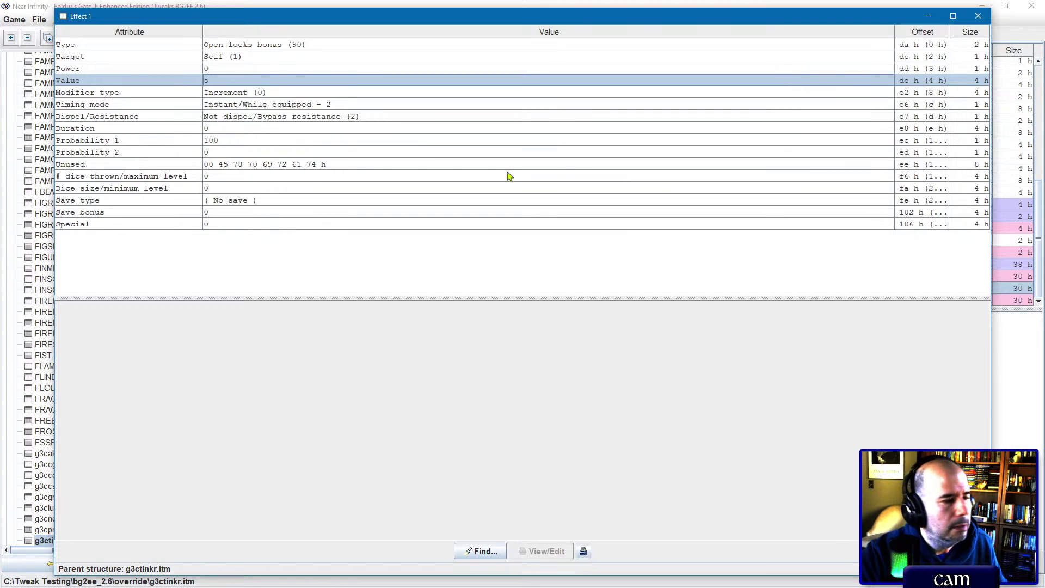
{"action": "left_click", "coordinate": [978, 16]}
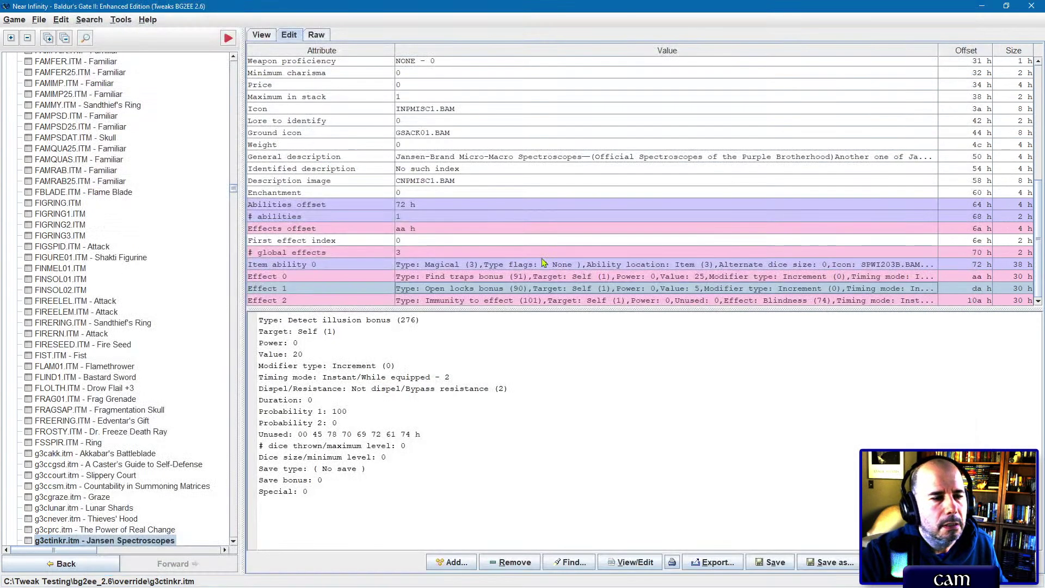
Step: Remove the Immunity to effect (101) effect for Blindness from g3ctinkr.itm
{"action": "left_click", "coordinate": [478, 279]}
{"action": "left_click", "coordinate": [476, 288]}
{"action": "left_click", "coordinate": [474, 301]}
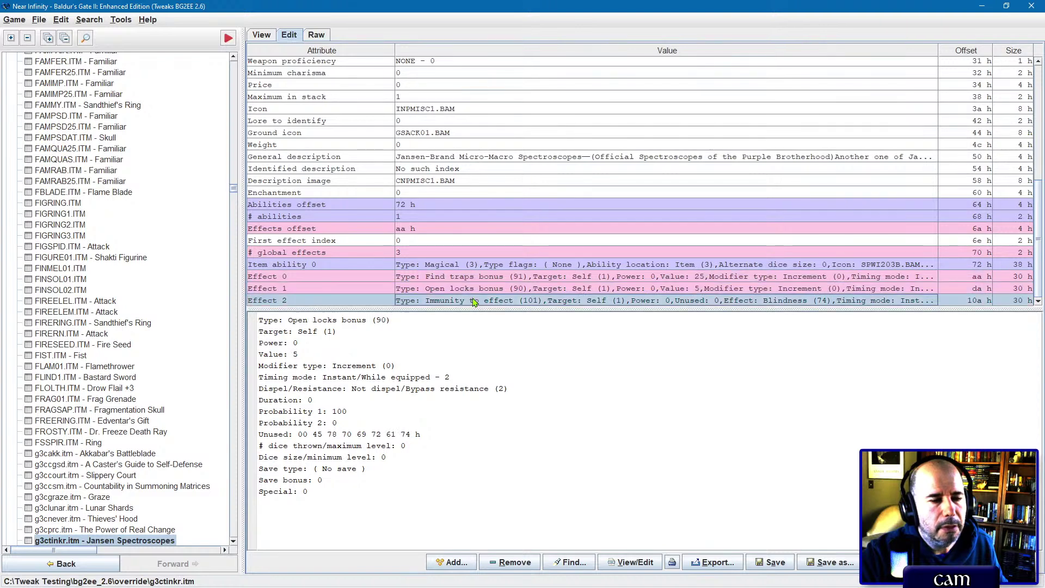
{"action": "left_click", "coordinate": [524, 560]}
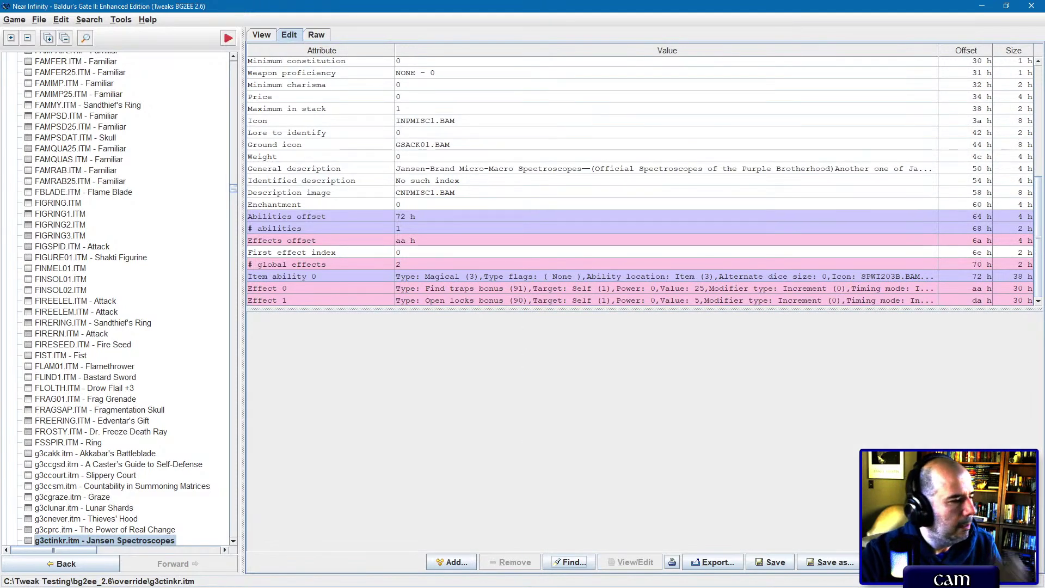
Step: Review the Thac0 bonus against spiders and the Knock ability listed for Tinkerer's Spectacles in the forum post
{"action": "key", "text": "alt+Tab"}
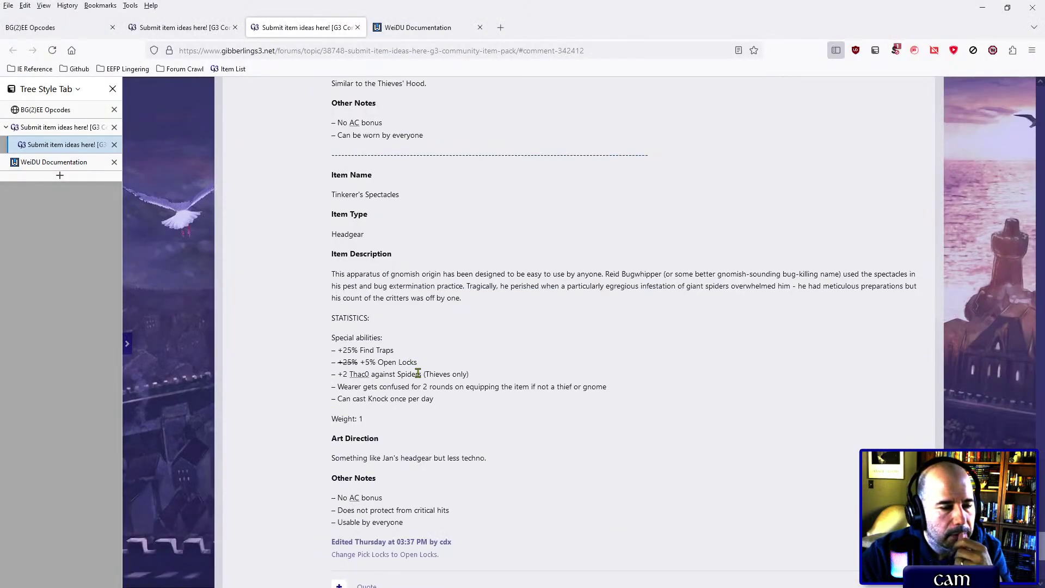
{"action": "left_click_drag", "start_coordinate": [342, 374], "coordinate": [493, 379]}
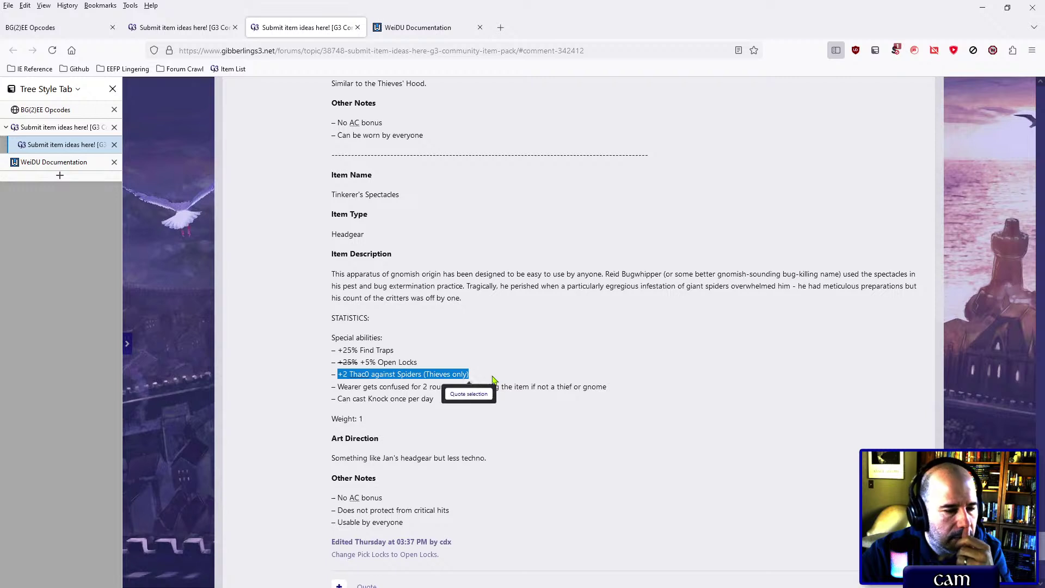
{"action": "left_click", "coordinate": [508, 387]}
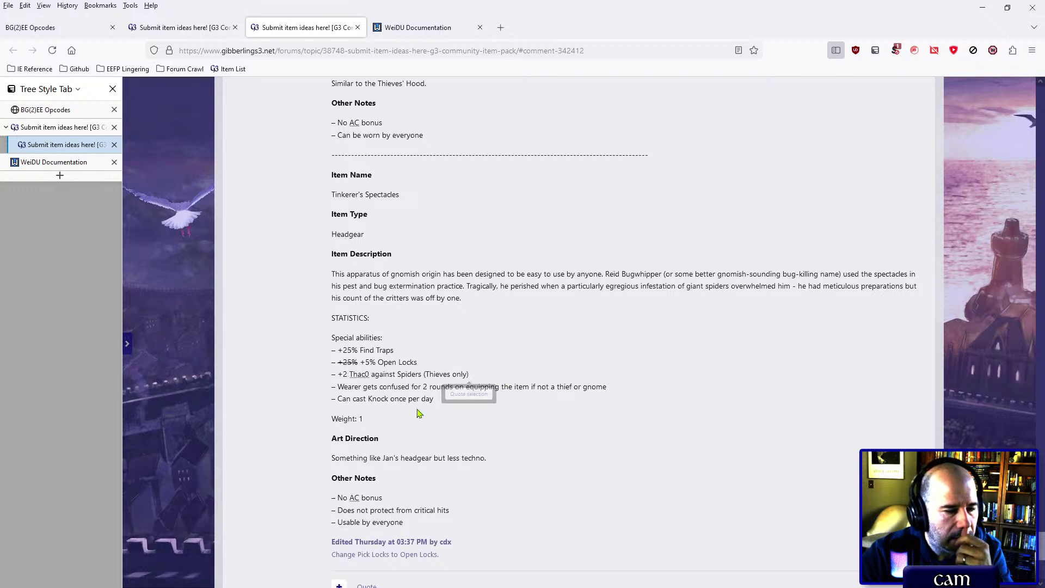
{"action": "triple_click", "coordinate": [363, 398]}
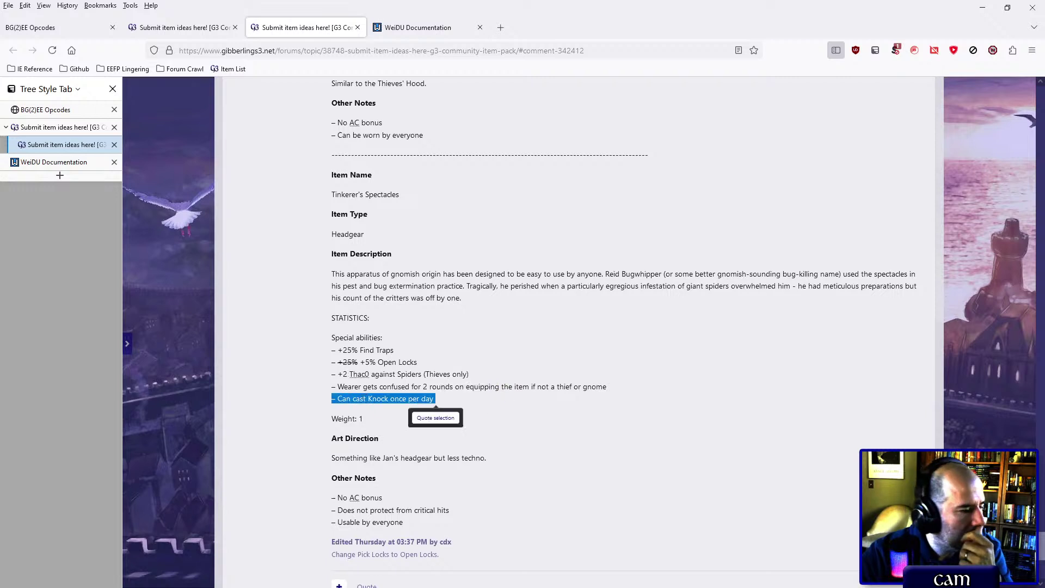
Step: Search the game's spells for "knock" in Near Infinity
{"action": "key", "text": "alt+Tab"}
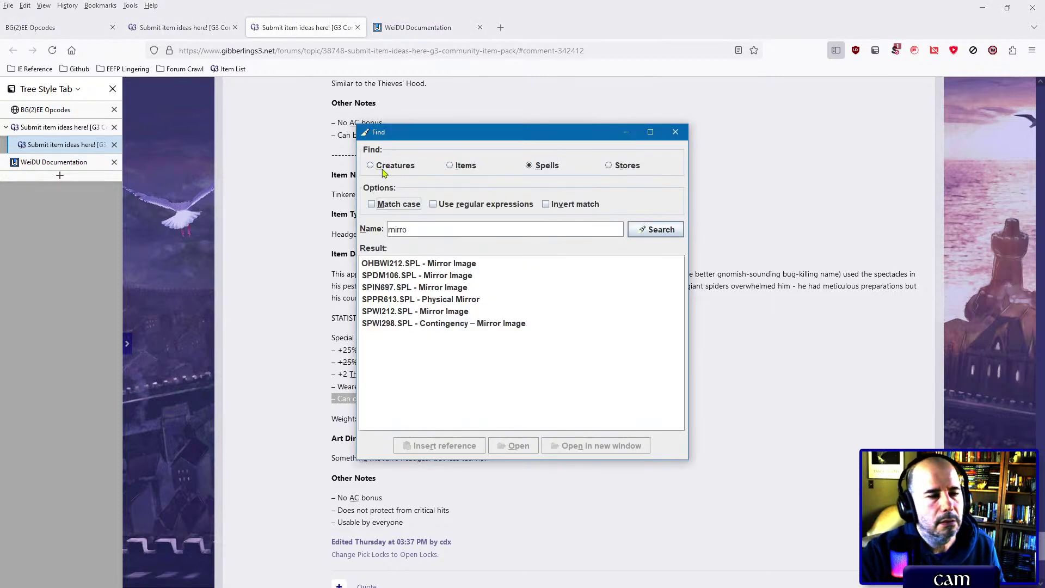
{"action": "double_click", "coordinate": [466, 226]}
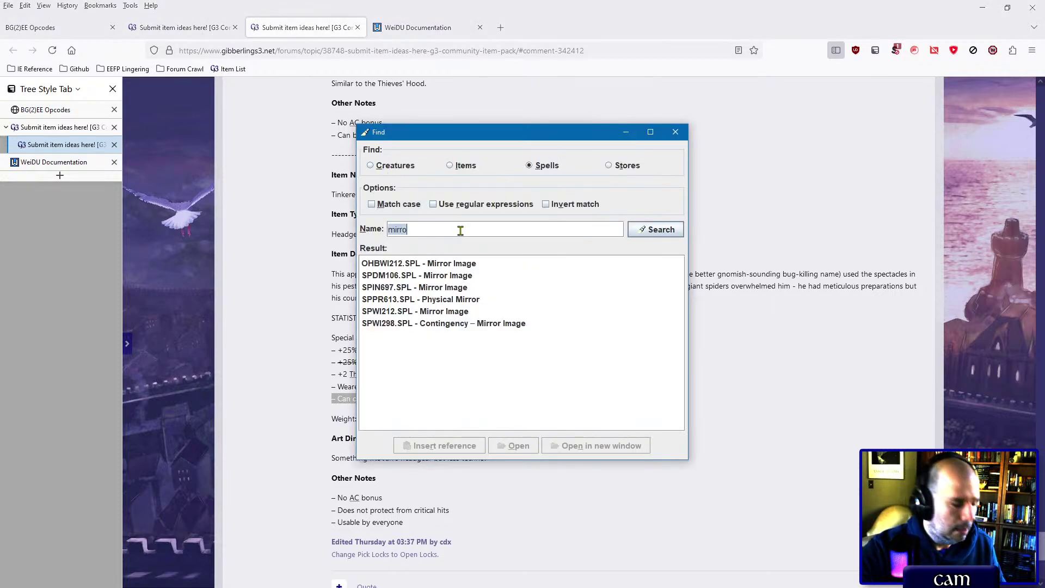
{"action": "type", "text": "kn"}
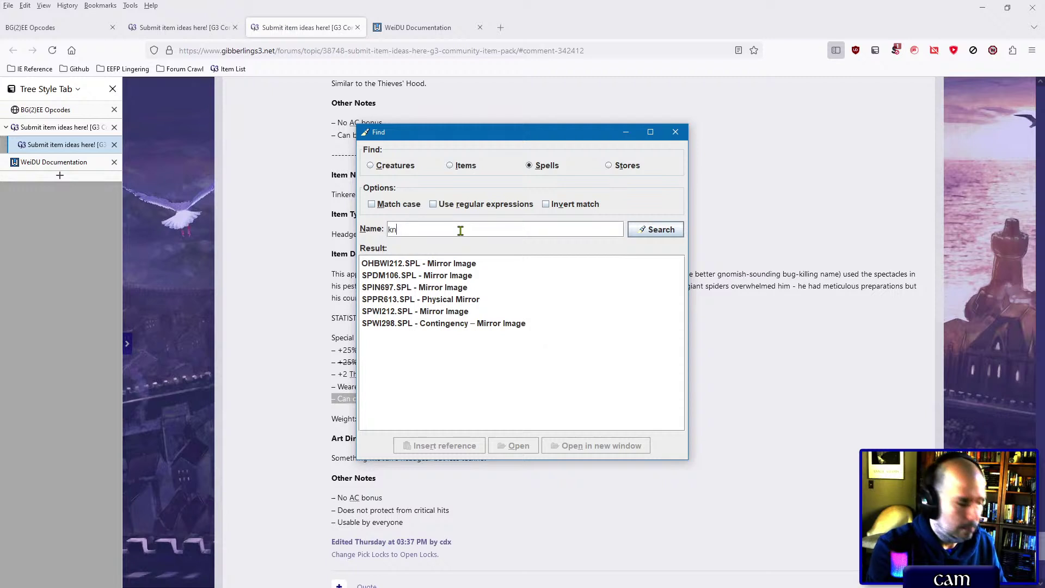
{"action": "type", "text": "ock"}
{"action": "key", "text": "Return"}
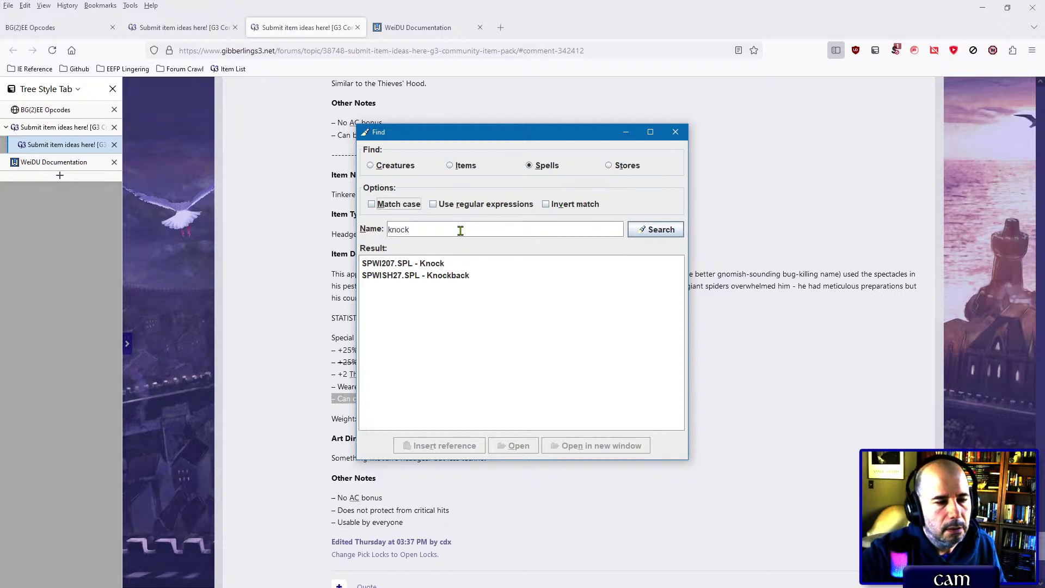
Step: Search the items for "knock" and open the Knock scroll SCRL91.ITM, saving the changes to g3ctinkr.itm
{"action": "left_click", "coordinate": [468, 169]}
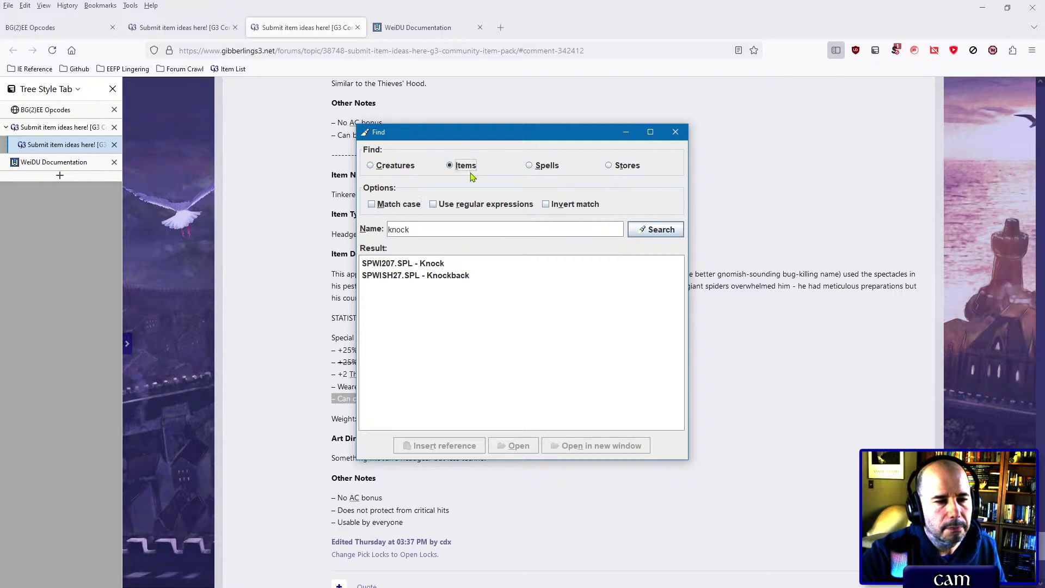
{"action": "left_click", "coordinate": [653, 229]}
{"action": "double_click", "coordinate": [427, 263]}
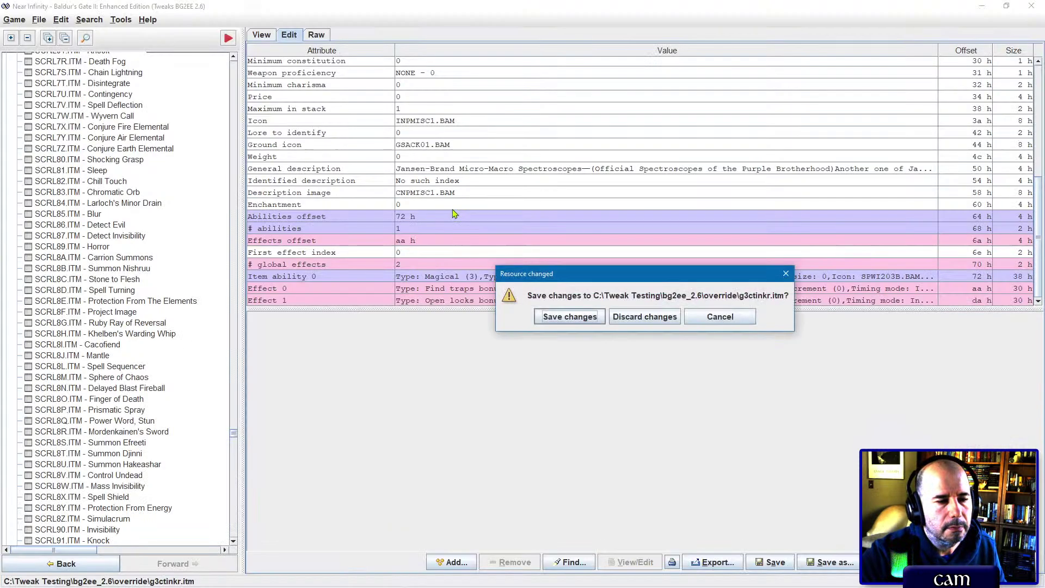
{"action": "left_click", "coordinate": [626, 315]}
{"action": "left_click", "coordinate": [494, 310]}
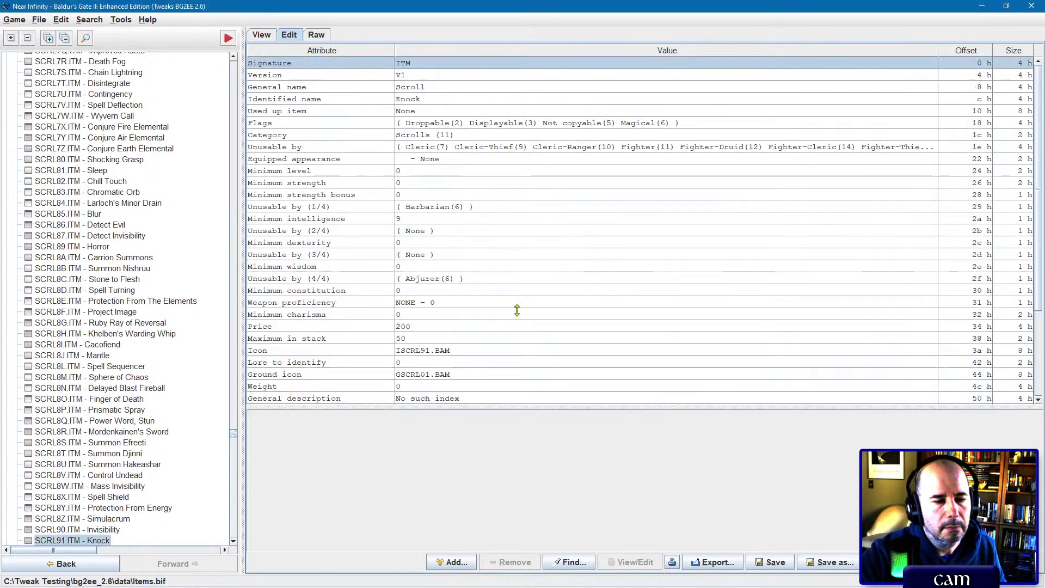
Step: Copy the first item ability of the Knock scroll SCRL91.ITM and paste it into g3ctinkr.itm
{"action": "right_click", "coordinate": [502, 290]}
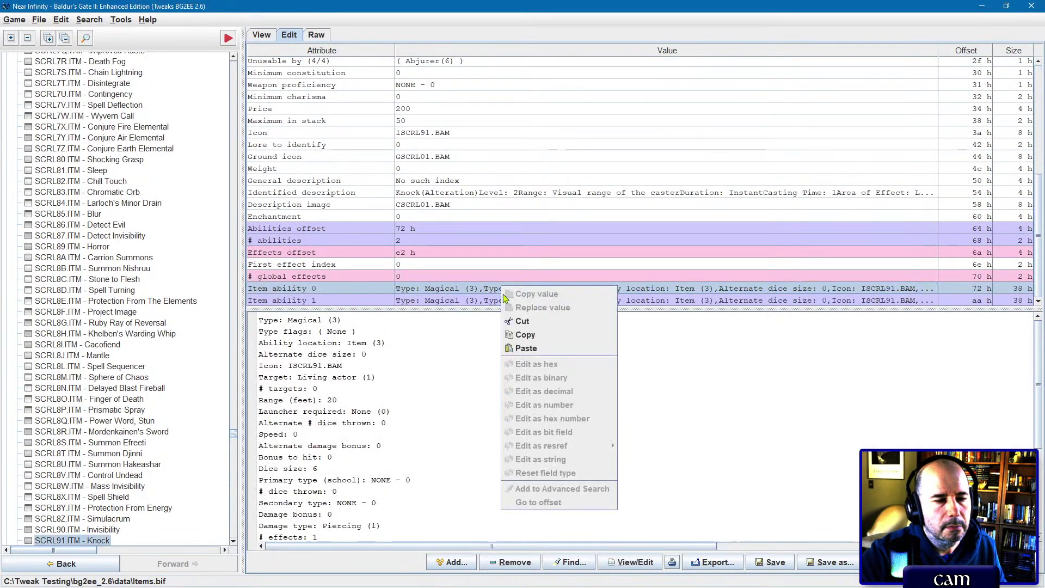
{"action": "left_click", "coordinate": [154, 350]}
{"action": "left_click", "coordinate": [57, 347]}
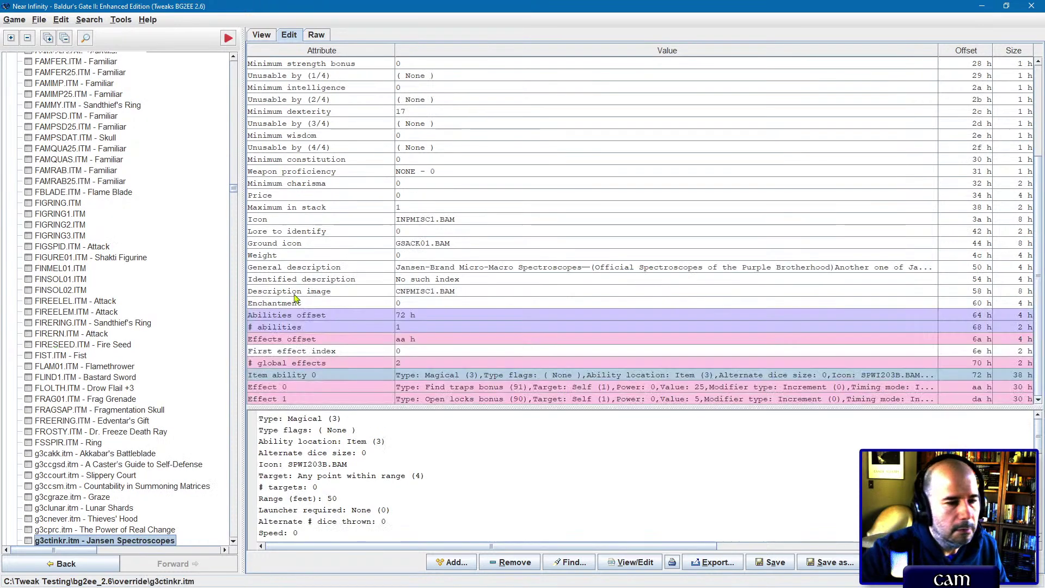
{"action": "right_click", "coordinate": [583, 254]}
{"action": "left_click", "coordinate": [597, 316]}
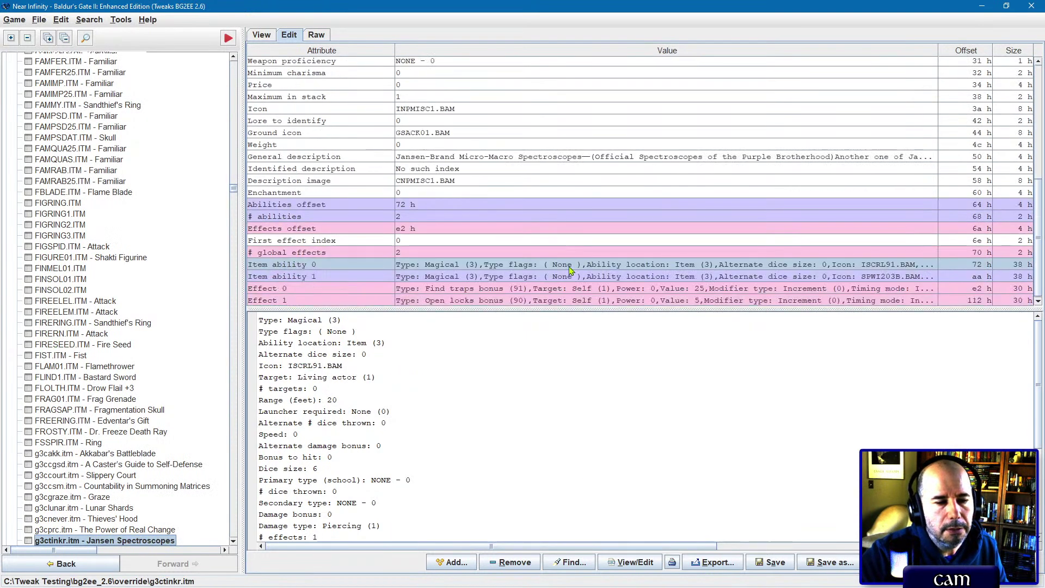
Step: Review the original item ability with the SPWI203B.BAM icon and remove it from g3ctinkr.itm
{"action": "left_click", "coordinate": [495, 277]}
{"action": "scroll", "coordinate": [484, 399], "scroll_direction": "down", "scroll_amount": 5}
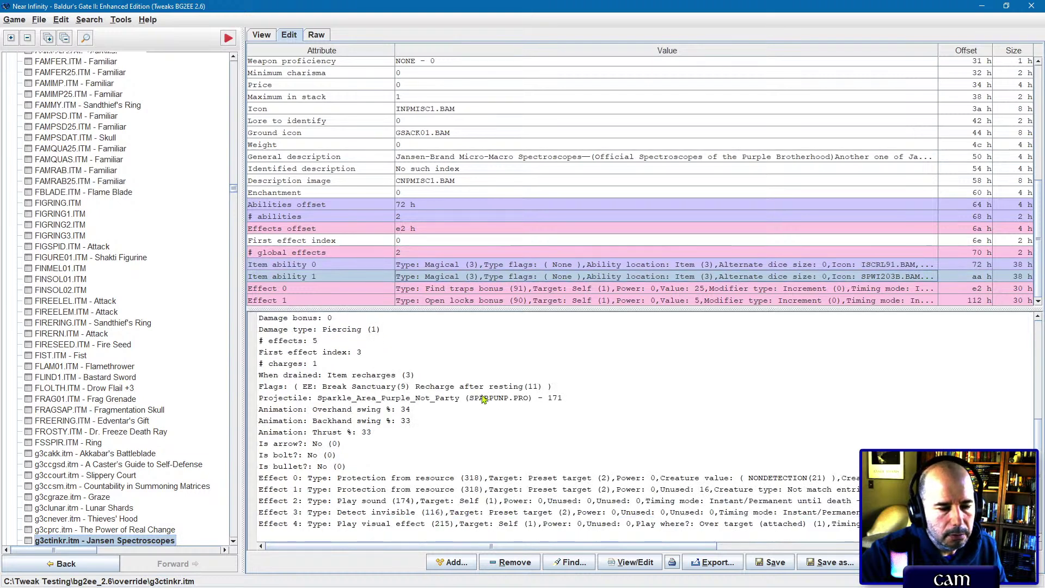
{"action": "left_click", "coordinate": [486, 278]}
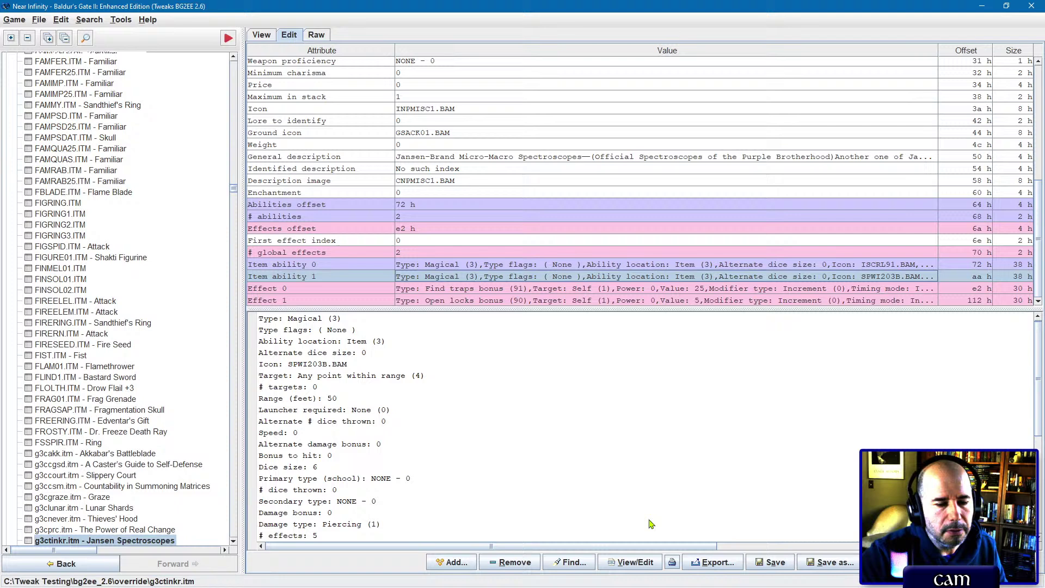
{"action": "left_click", "coordinate": [517, 563]}
Step: Set the icon of the Knock item ability in g3ctinkr.itm to SPWI207B.BAM, previewing the image first
{"action": "left_click", "coordinate": [477, 279]}
{"action": "scroll", "coordinate": [433, 436], "scroll_direction": "down", "scroll_amount": 3}
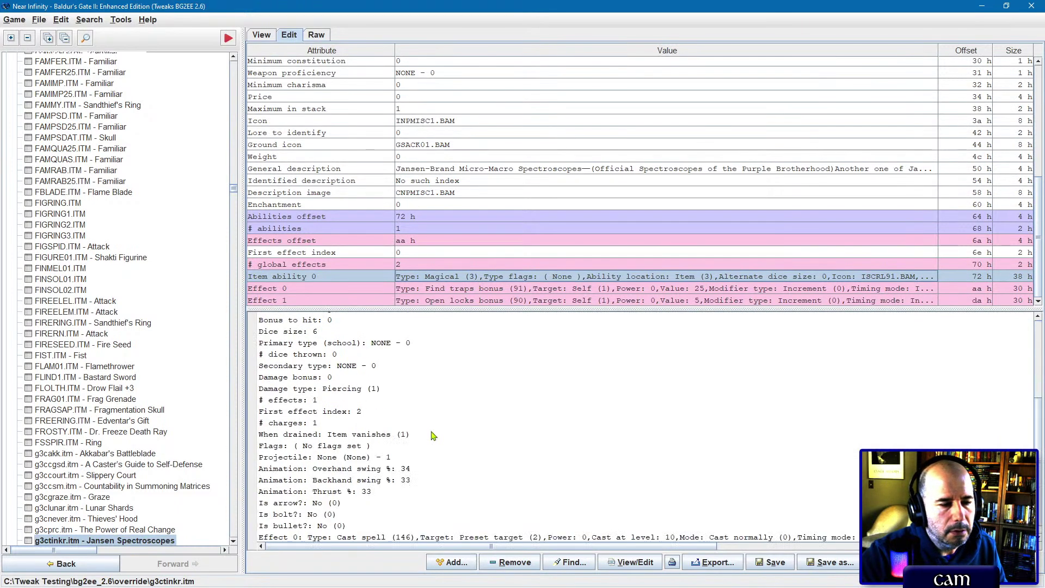
{"action": "double_click", "coordinate": [444, 277]}
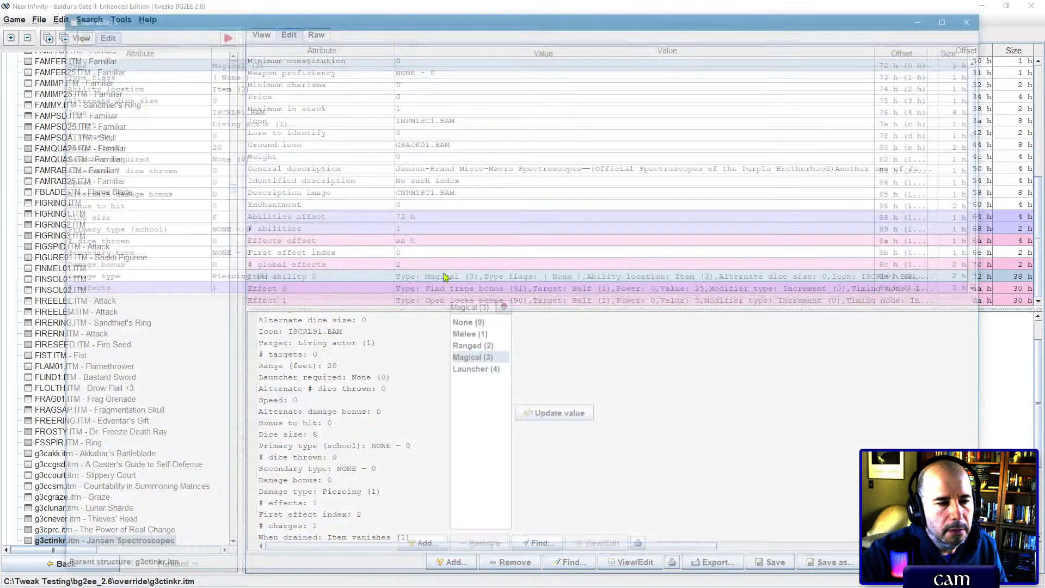
{"action": "left_click", "coordinate": [239, 108]}
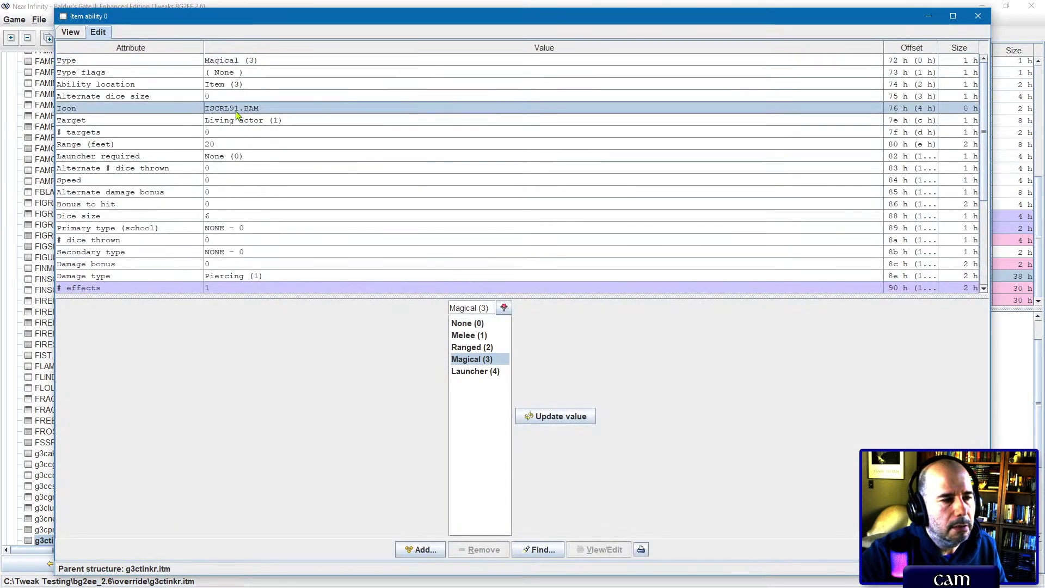
{"action": "type", "text": "SPWI101A.BAM"}
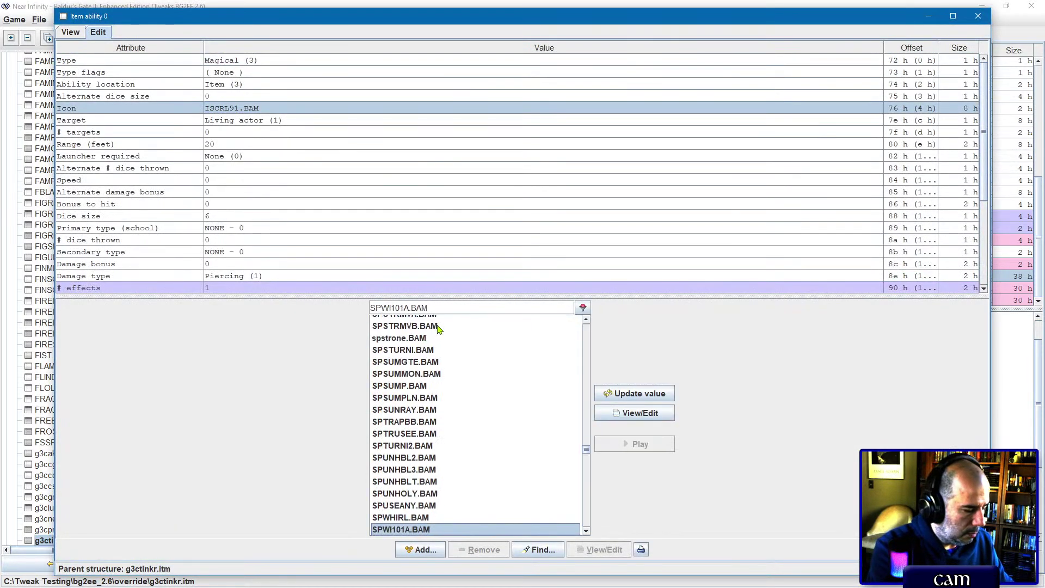
{"action": "key", "text": "Down"}
{"action": "key", "text": "Down"}
{"action": "key", "text": "Down"}
{"action": "key", "text": "Down"}
{"action": "key", "text": "Down"}
{"action": "key", "text": "Down"}
{"action": "key", "text": "Down"}
{"action": "key", "text": "Down"}
{"action": "key", "text": "Down"}
{"action": "key", "text": "Down"}
{"action": "key", "text": "Down"}
{"action": "key", "text": "Down"}
{"action": "key", "text": "Down"}
{"action": "key", "text": "Down"}
{"action": "key", "text": "Down"}
{"action": "key", "text": "Down"}
{"action": "key", "text": "Down"}
{"action": "key", "text": "Down"}
{"action": "key", "text": "Down"}
{"action": "key", "text": "Down"}
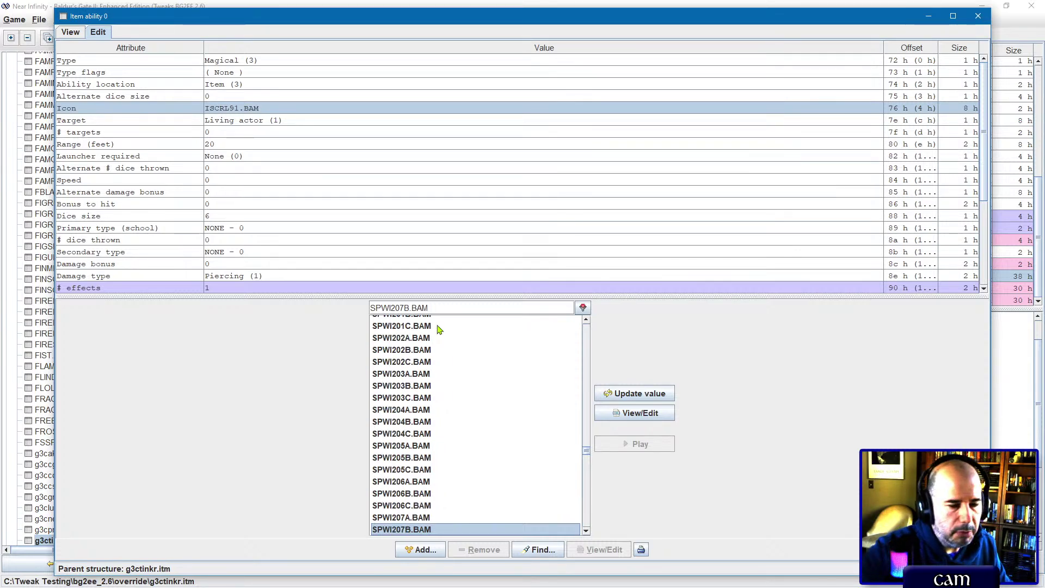
{"action": "left_click", "coordinate": [634, 412]}
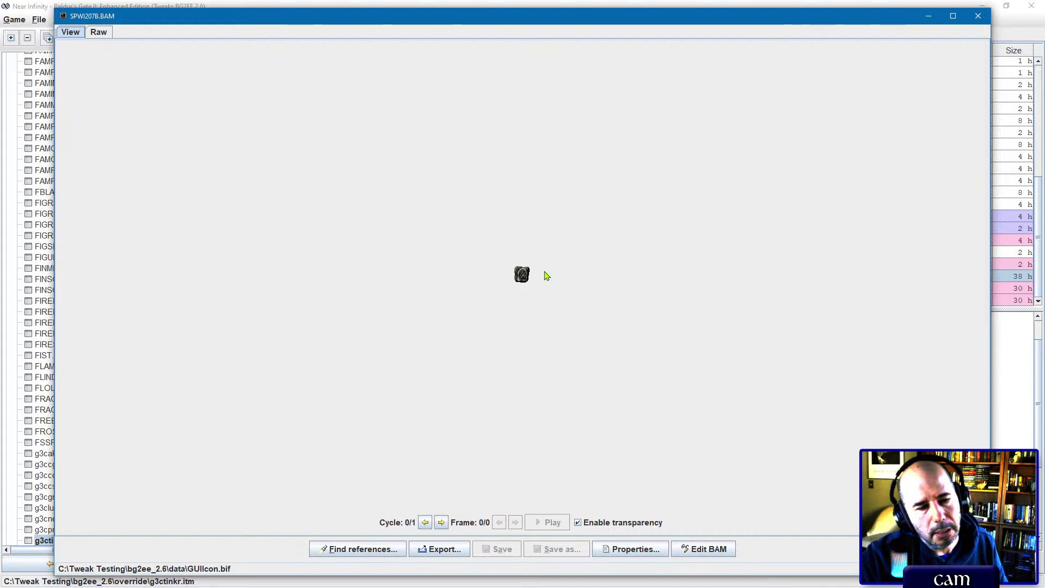
{"action": "left_click", "coordinate": [978, 16]}
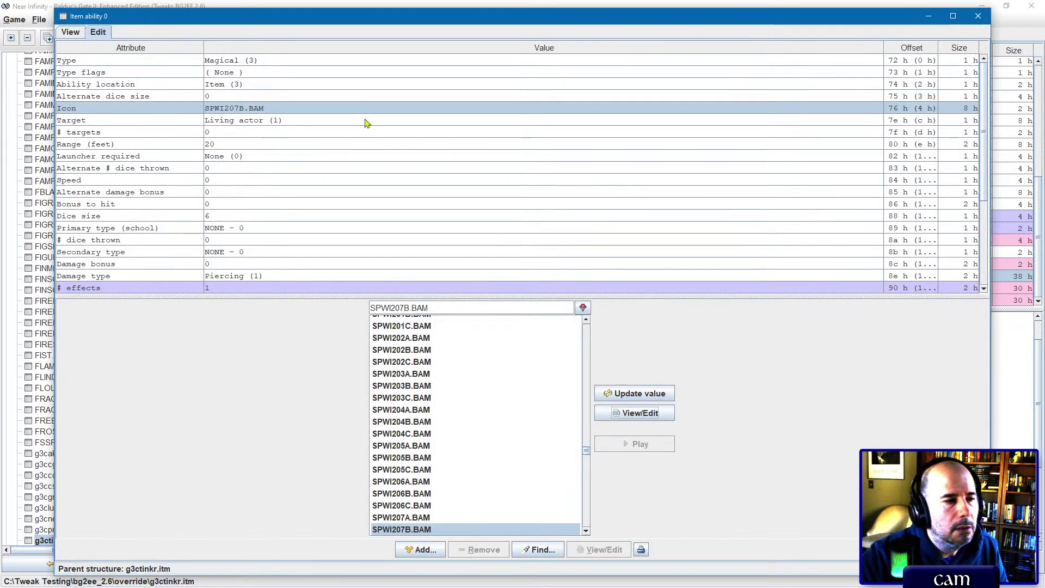
Step: Set the Knock ability to Item recharges (3) when drained, flag it Recharge after resting (11), and save g3ctinkr.itm
{"action": "scroll", "coordinate": [266, 137], "scroll_direction": "down", "scroll_amount": 4}
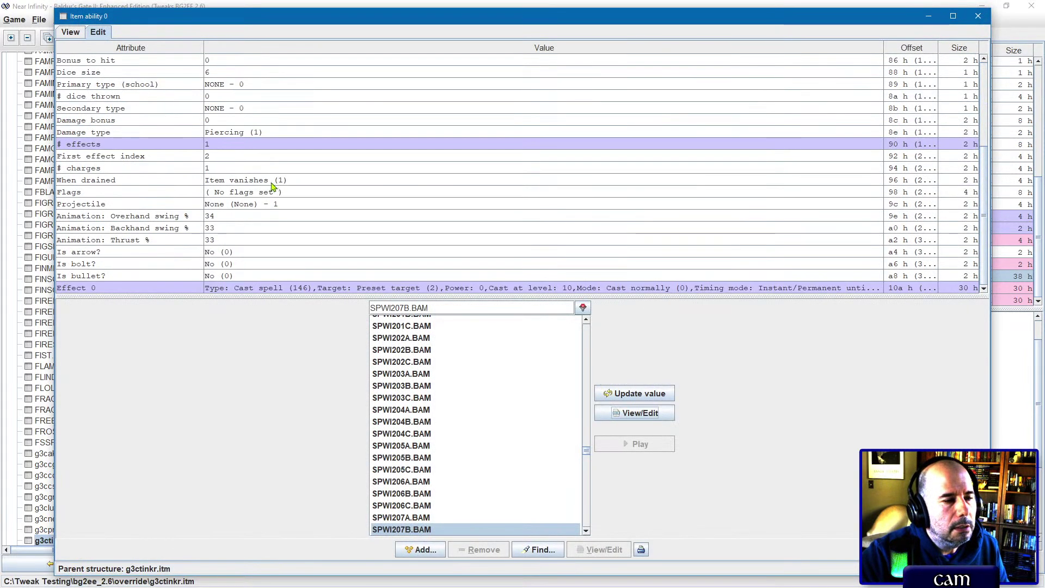
{"action": "left_click", "coordinate": [248, 179]}
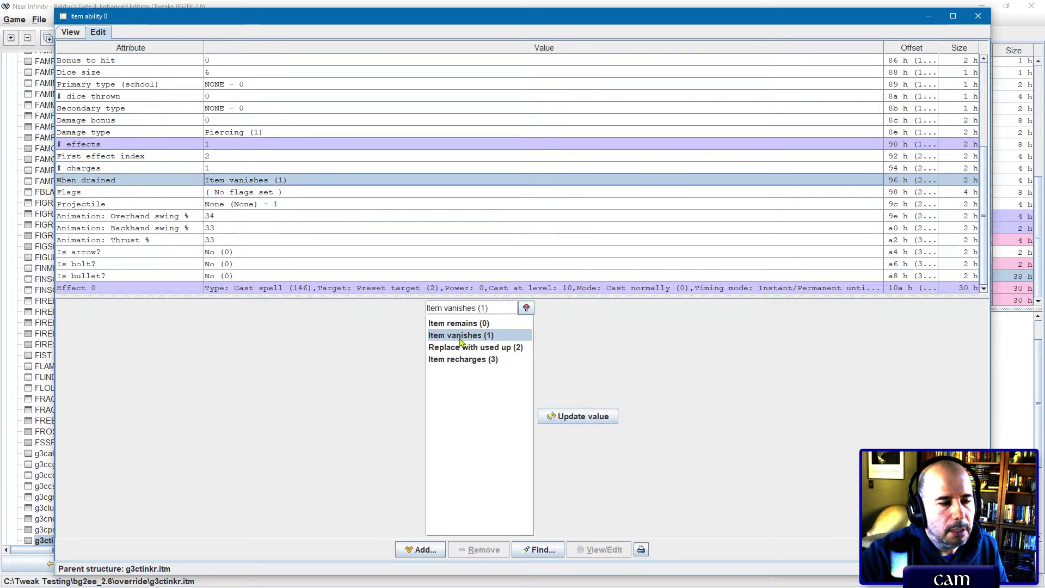
{"action": "left_click", "coordinate": [461, 361]}
{"action": "double_click", "coordinate": [460, 360]}
{"action": "left_click", "coordinate": [270, 192]}
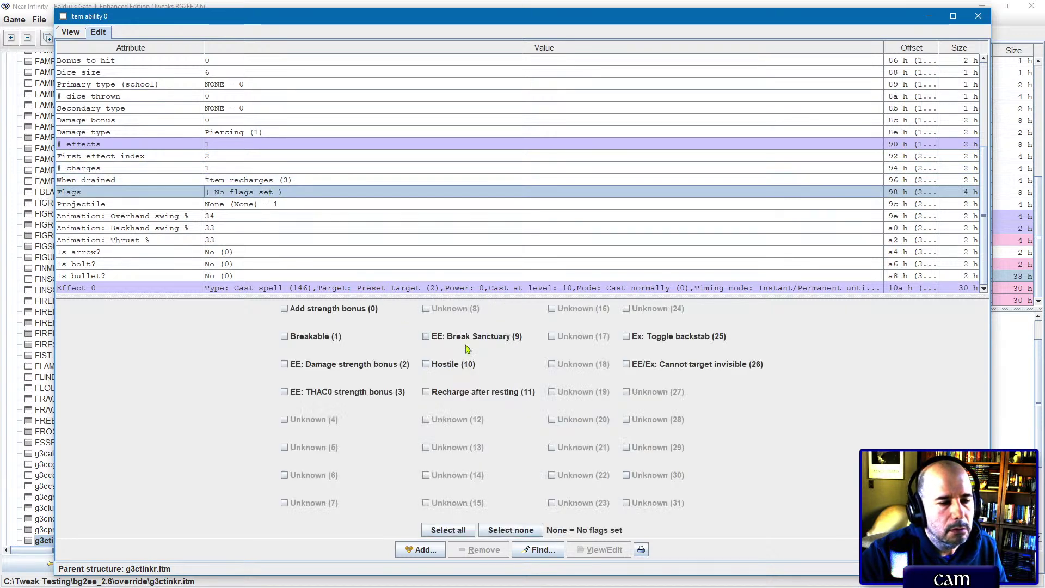
{"action": "left_click", "coordinate": [470, 389]}
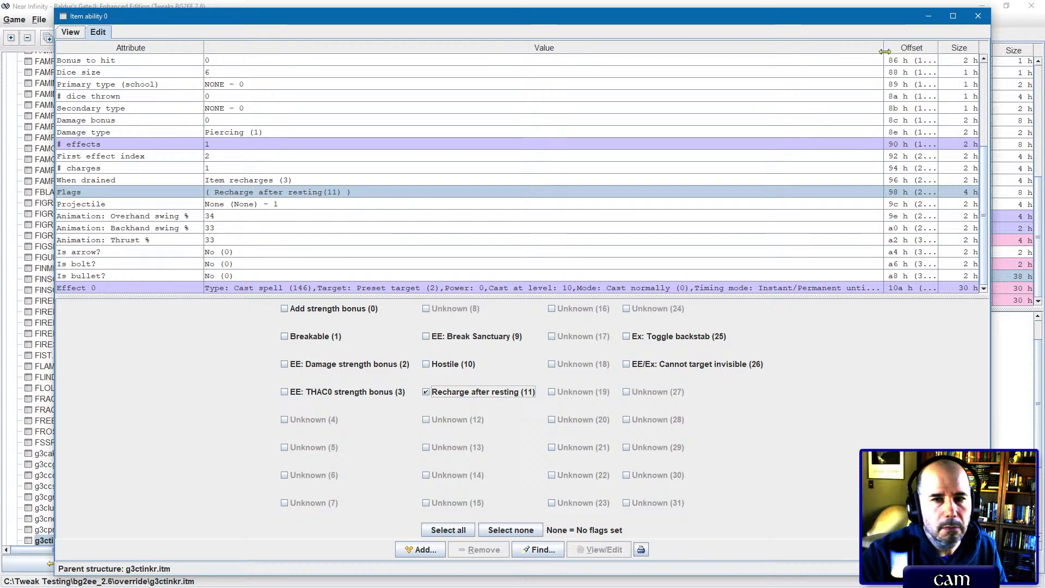
{"action": "left_click", "coordinate": [986, 16]}
{"action": "left_click", "coordinate": [770, 562]}
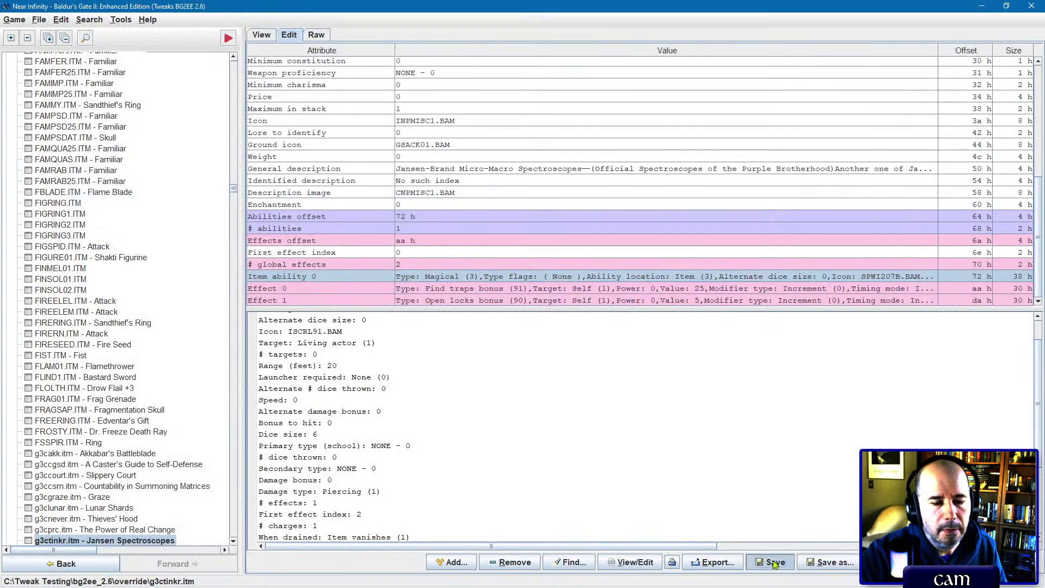
{"action": "left_click", "coordinate": [494, 309]}
{"action": "left_click", "coordinate": [524, 309]}
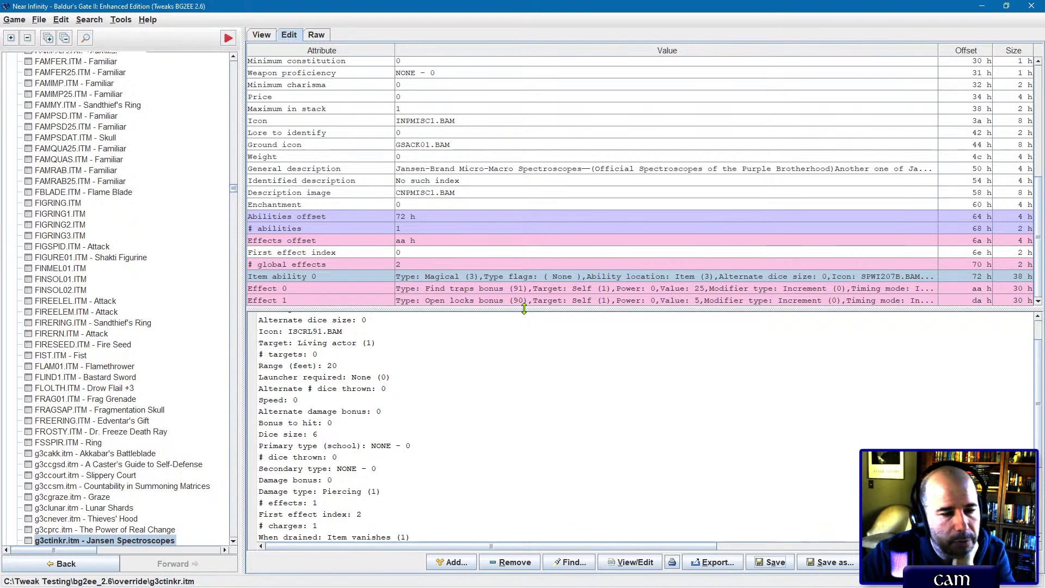
Step: Add a new global effect to g3ctinkr.itm and set its type to Apply effects list (326)
{"action": "left_click", "coordinate": [456, 562]}
{"action": "left_click", "coordinate": [449, 531]}
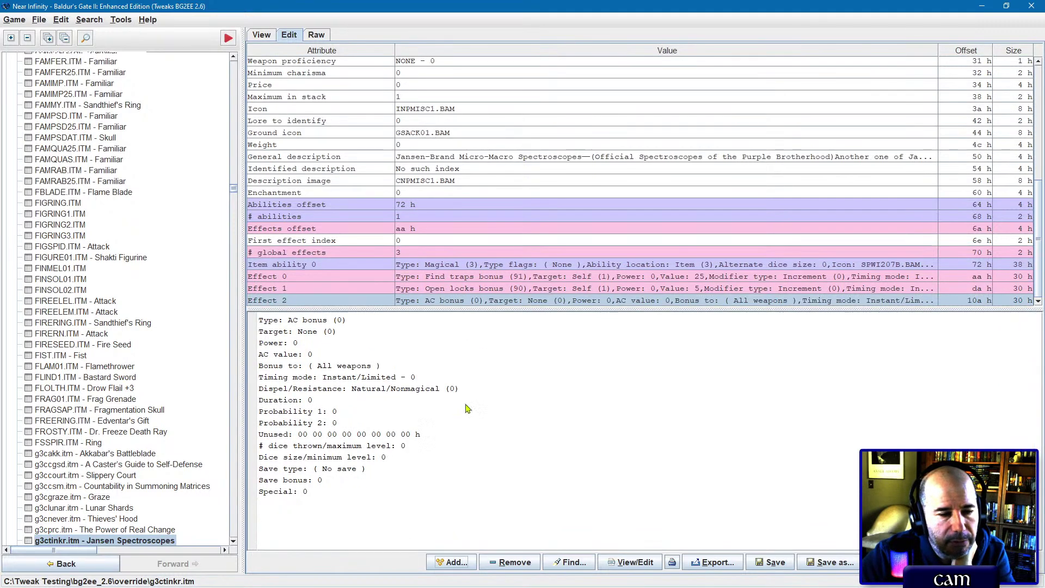
{"action": "double_click", "coordinate": [469, 302]}
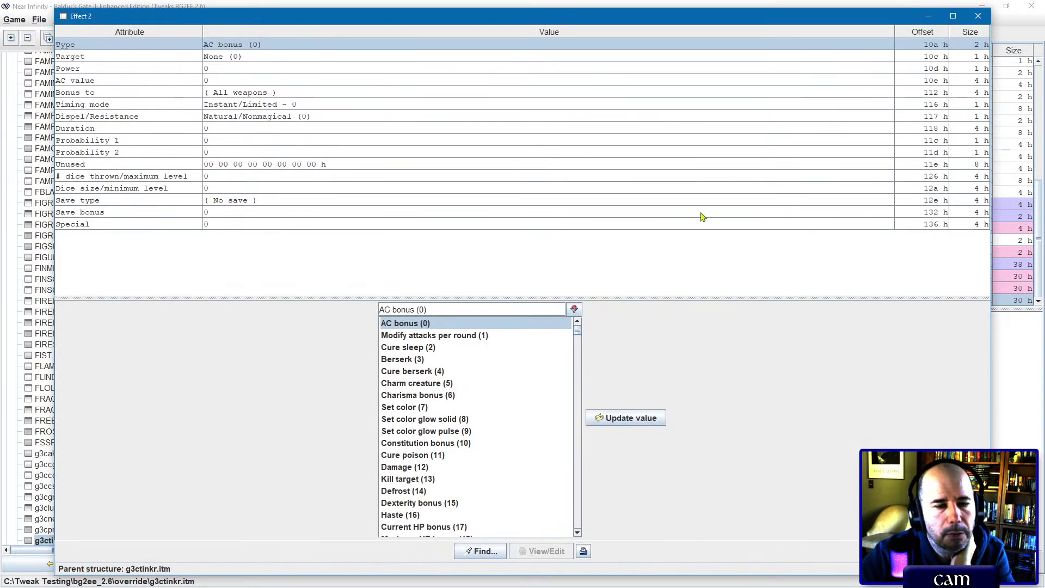
{"action": "left_click_drag", "start_coordinate": [578, 334], "coordinate": [580, 490]}
{"action": "left_click_drag", "start_coordinate": [578, 500], "coordinate": [578, 508]}
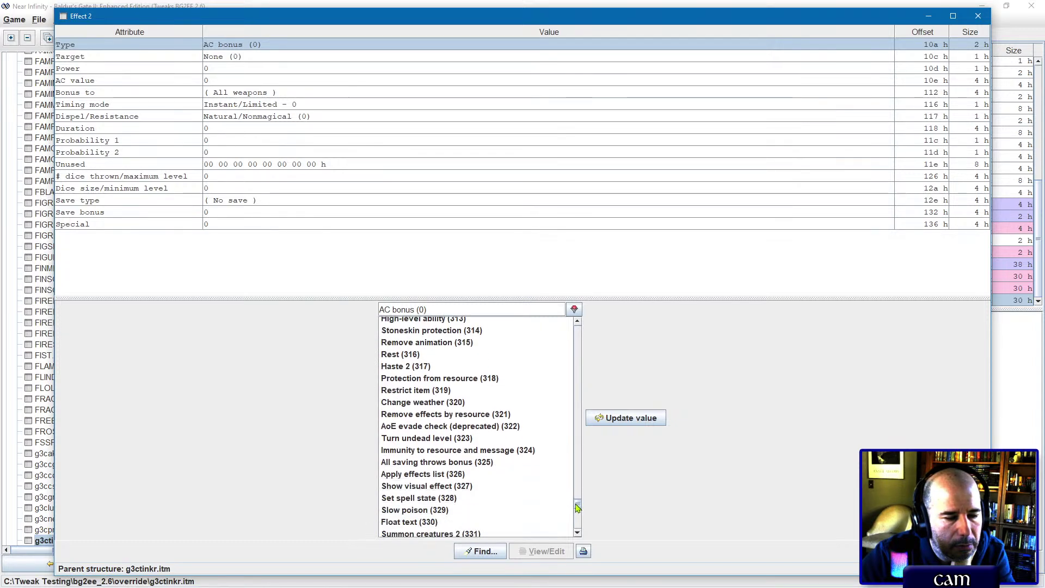
{"action": "double_click", "coordinate": [456, 476]}
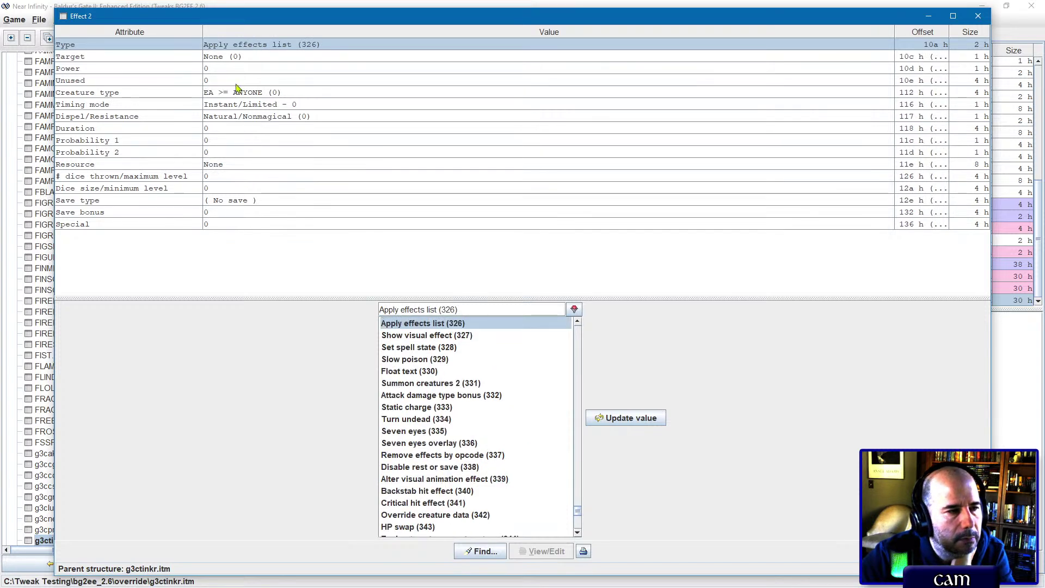
Step: Set the new effect's creature type to CLASS = specified value (105) and its creature value to THIEF_ALL - 205
{"action": "left_click", "coordinate": [238, 92]}
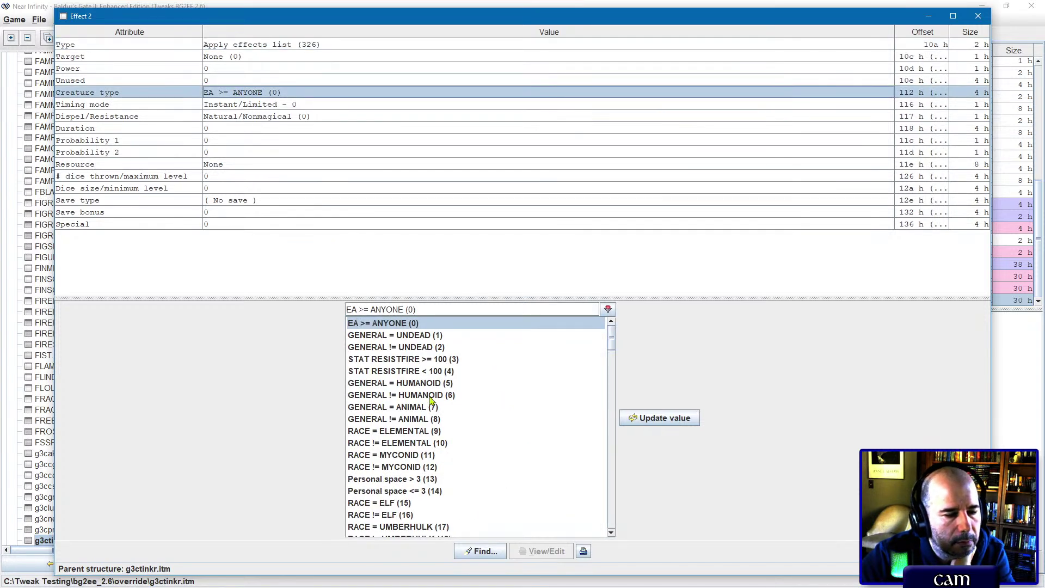
{"action": "scroll", "coordinate": [430, 403], "scroll_direction": "down", "scroll_amount": 7}
{"action": "scroll", "coordinate": [430, 405], "scroll_direction": "down", "scroll_amount": 5}
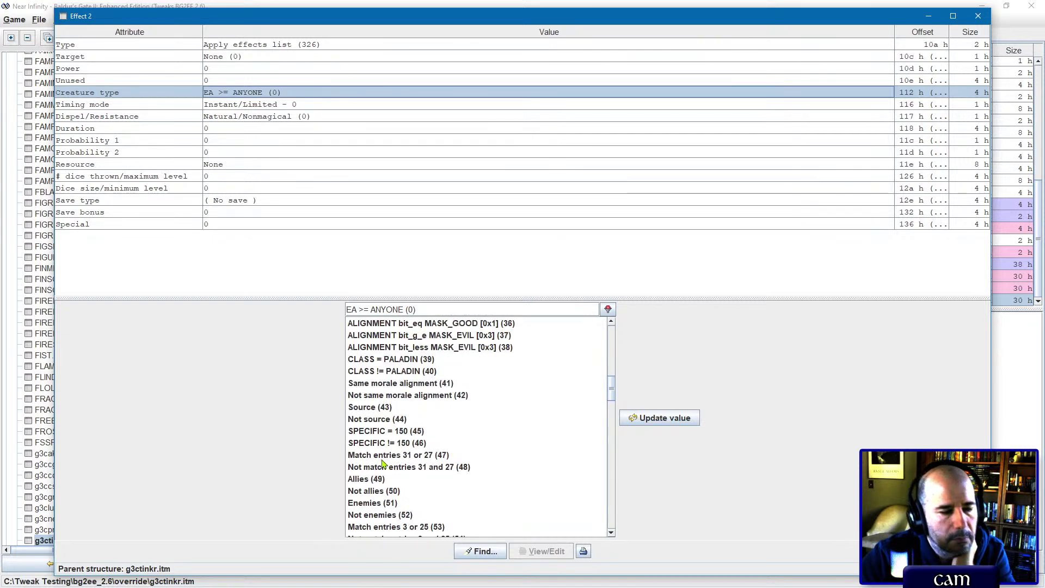
{"action": "scroll", "coordinate": [383, 464], "scroll_direction": "down", "scroll_amount": 3}
{"action": "scroll", "coordinate": [383, 464], "scroll_direction": "down", "scroll_amount": 9}
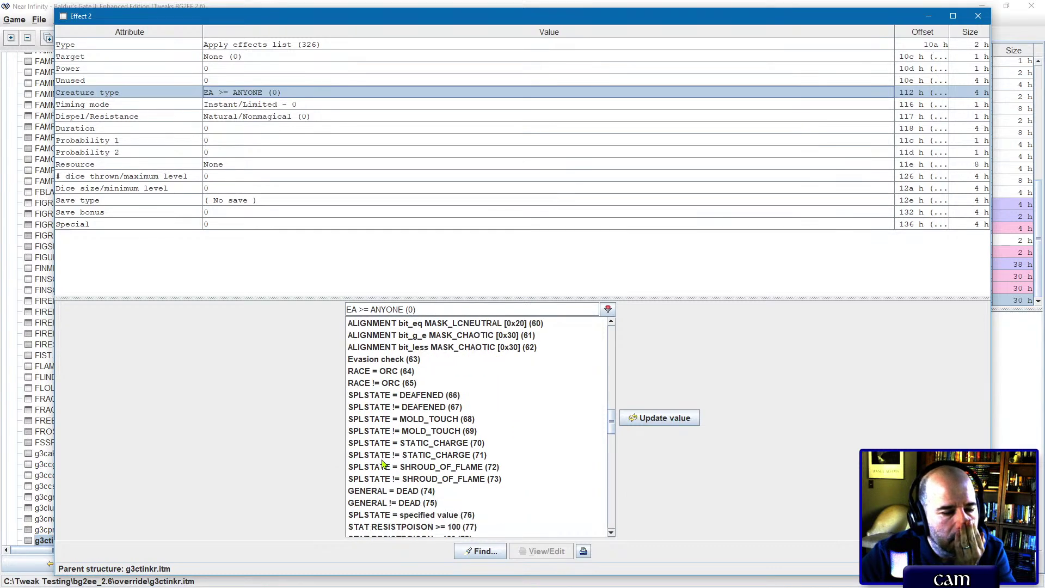
{"action": "scroll", "coordinate": [383, 463], "scroll_direction": "down", "scroll_amount": 8}
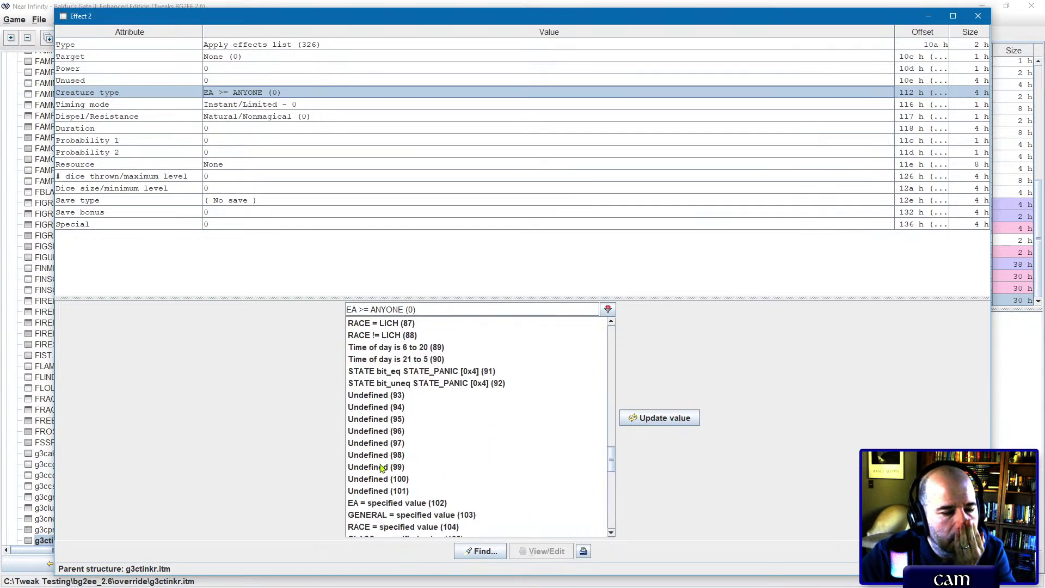
{"action": "double_click", "coordinate": [372, 433]}
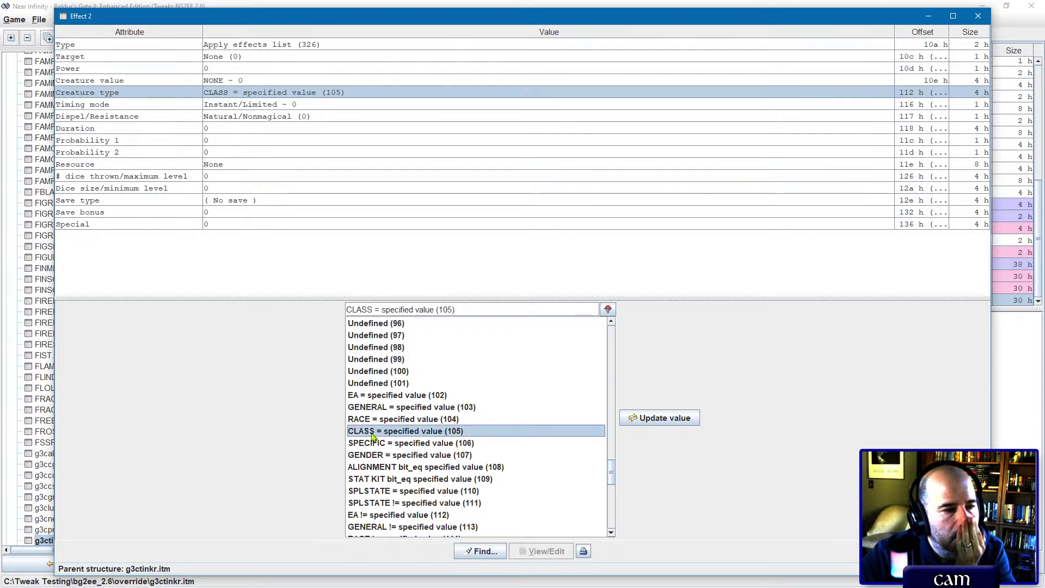
{"action": "left_click", "coordinate": [235, 82]}
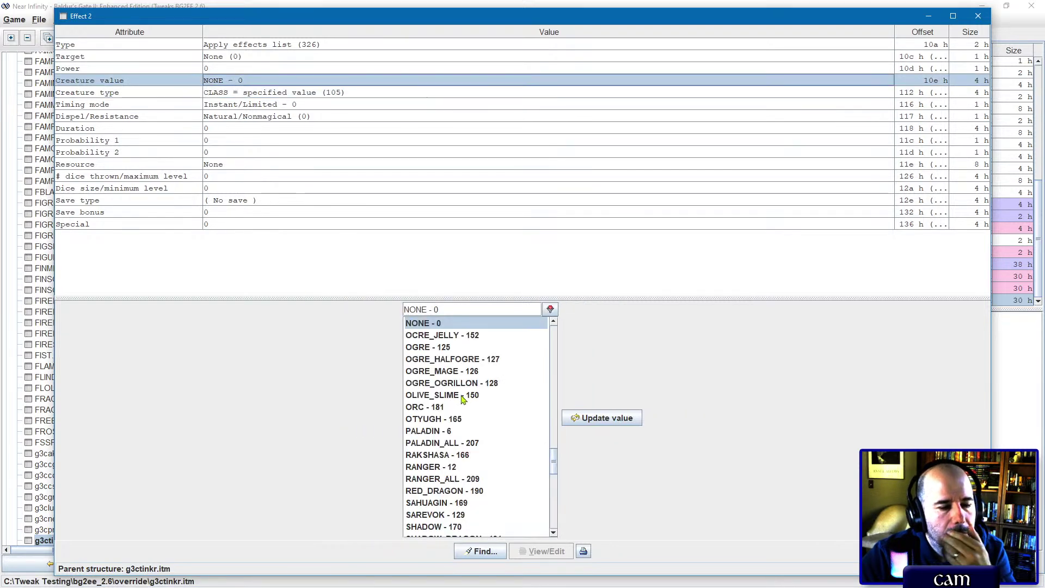
{"action": "scroll", "coordinate": [462, 399], "scroll_direction": "down", "scroll_amount": 6}
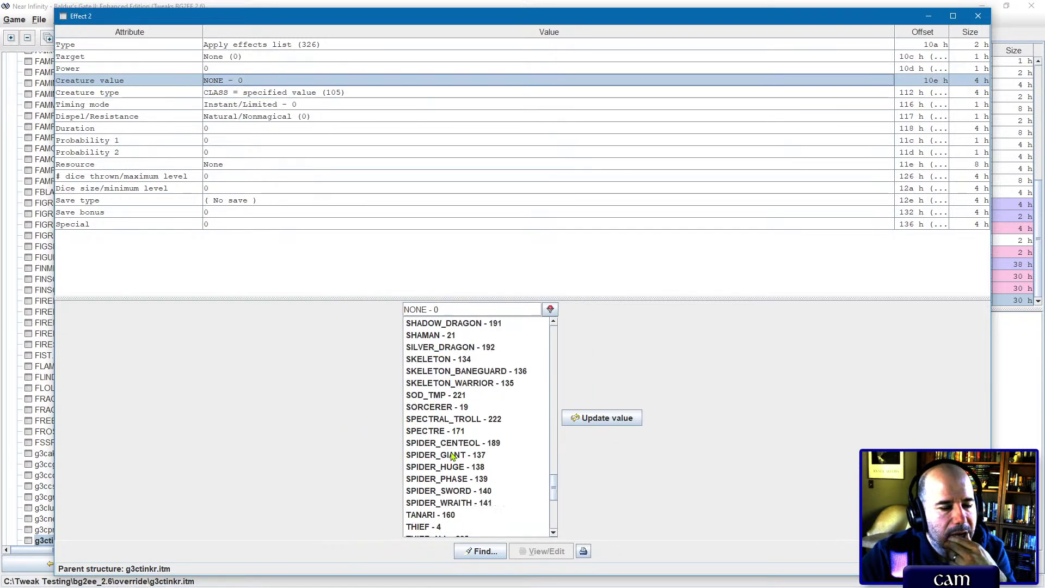
{"action": "scroll", "coordinate": [451, 456], "scroll_direction": "down", "scroll_amount": 4}
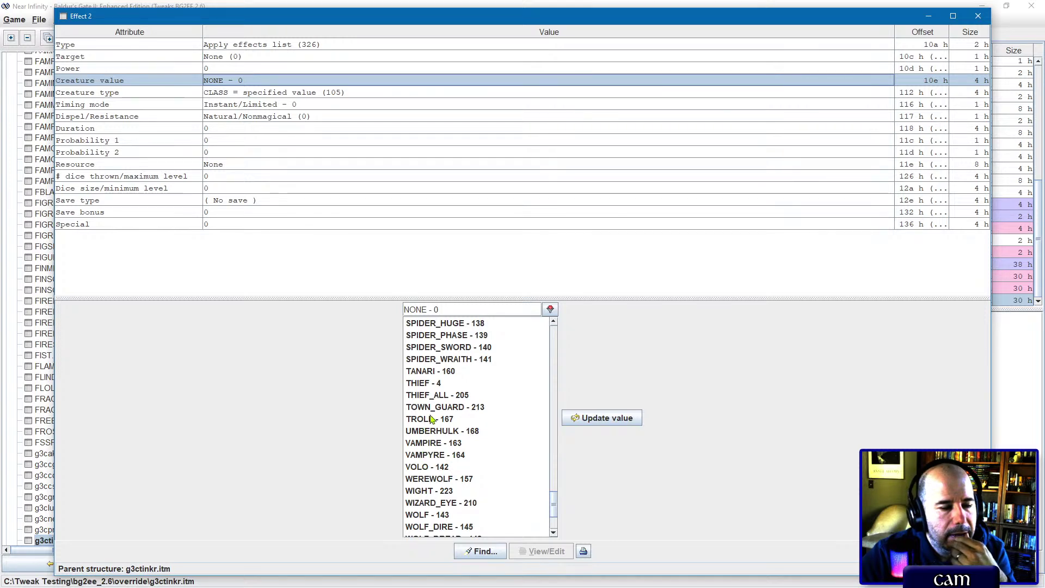
{"action": "double_click", "coordinate": [431, 394]}
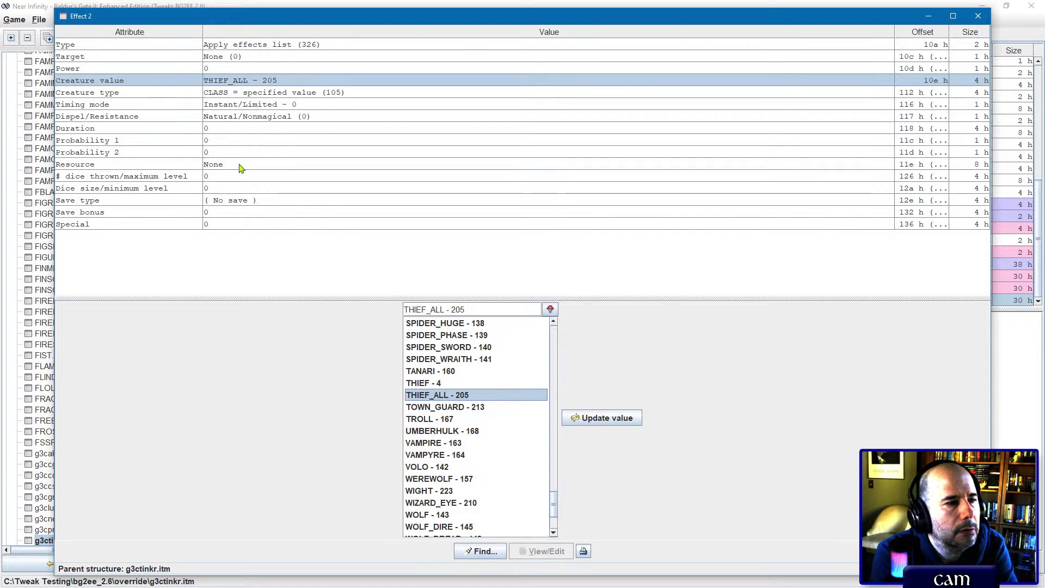
Step: Change the effect's type to Use EFF file (177) and its IDS target to CLASS.IDS (5)
{"action": "left_click", "coordinate": [267, 46]}
{"action": "left_click_drag", "start_coordinate": [579, 518], "coordinate": [592, 432]}
{"action": "left_click", "coordinate": [428, 351]}
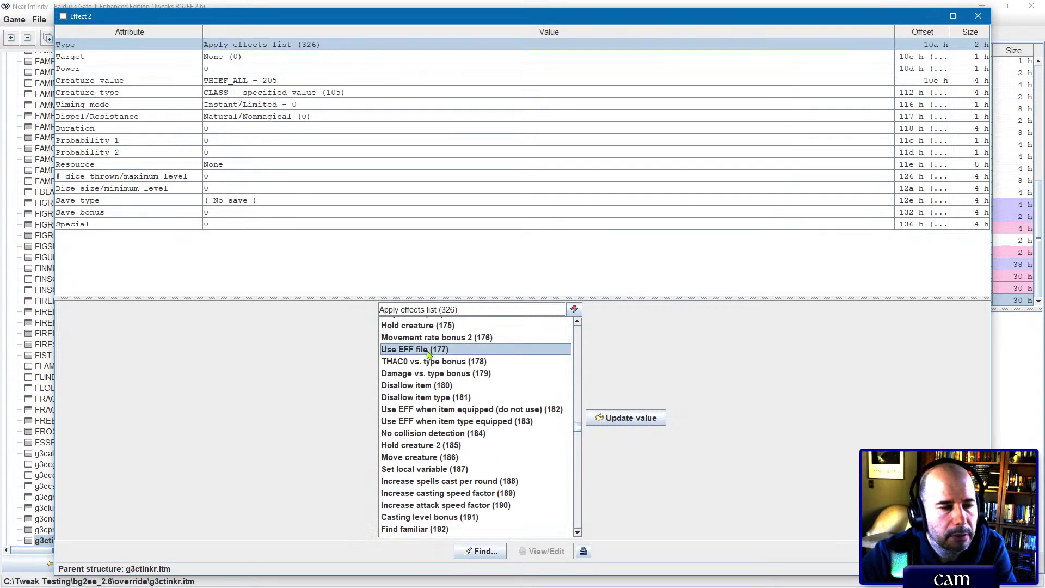
{"action": "left_click", "coordinate": [223, 94]}
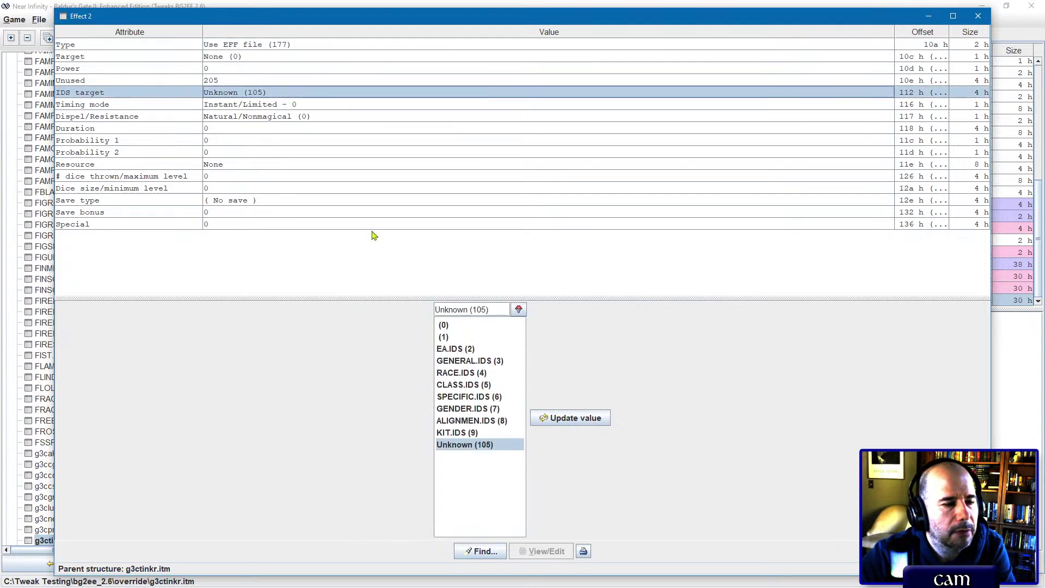
{"action": "left_click", "coordinate": [456, 387]}
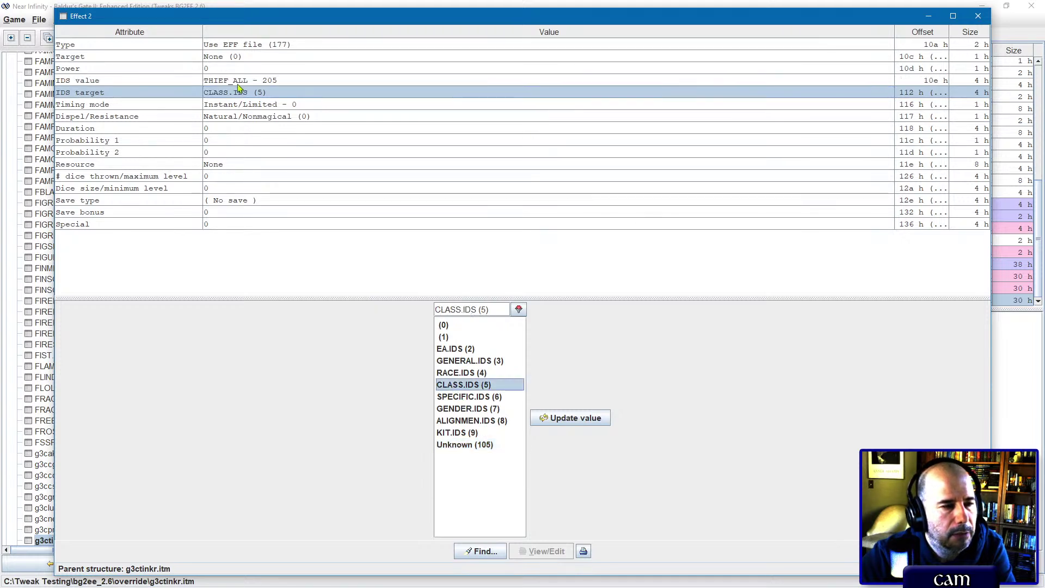
Step: Set the effect's timing mode to Instant/While equipped - 2 and its Probability 1 to 100
{"action": "left_click", "coordinate": [246, 106]}
{"action": "left_click", "coordinate": [484, 350]}
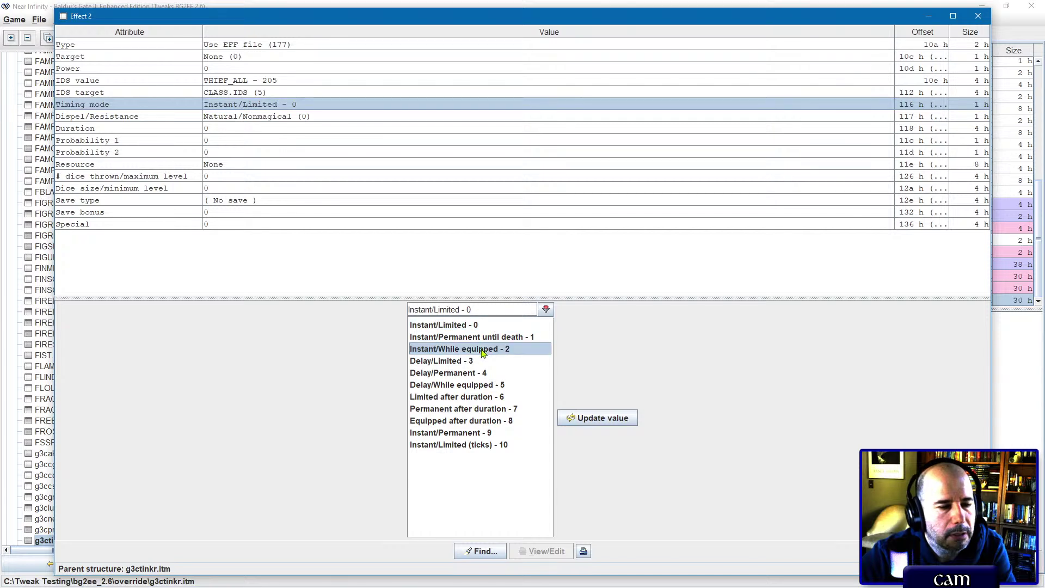
{"action": "double_click", "coordinate": [231, 141]}
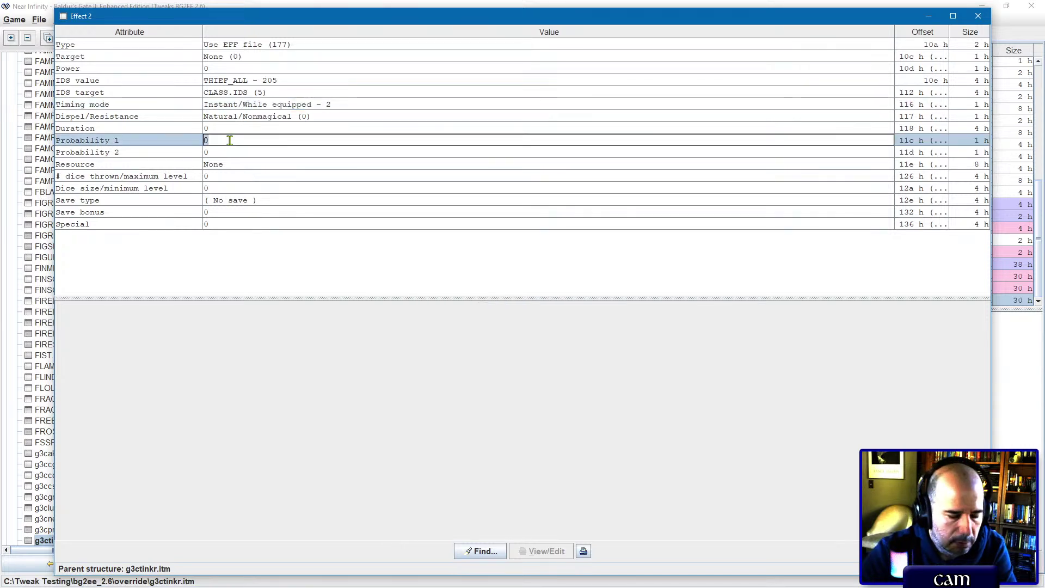
{"action": "type", "text": "100"}
{"action": "key", "text": "Return"}
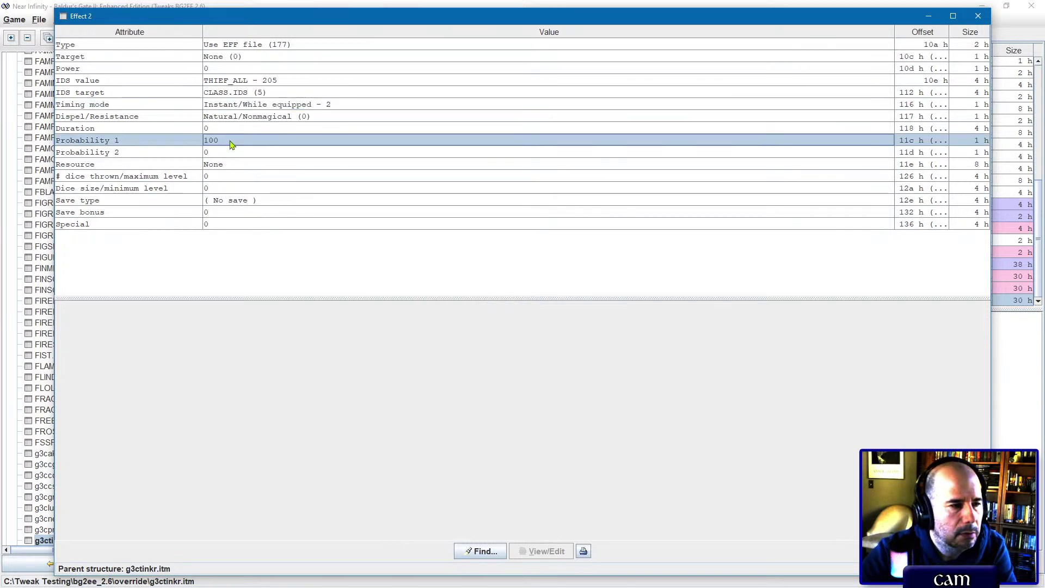
Step: Switch the effect's Resource attribute to string format and open its value for editing
{"action": "left_click", "coordinate": [216, 167]}
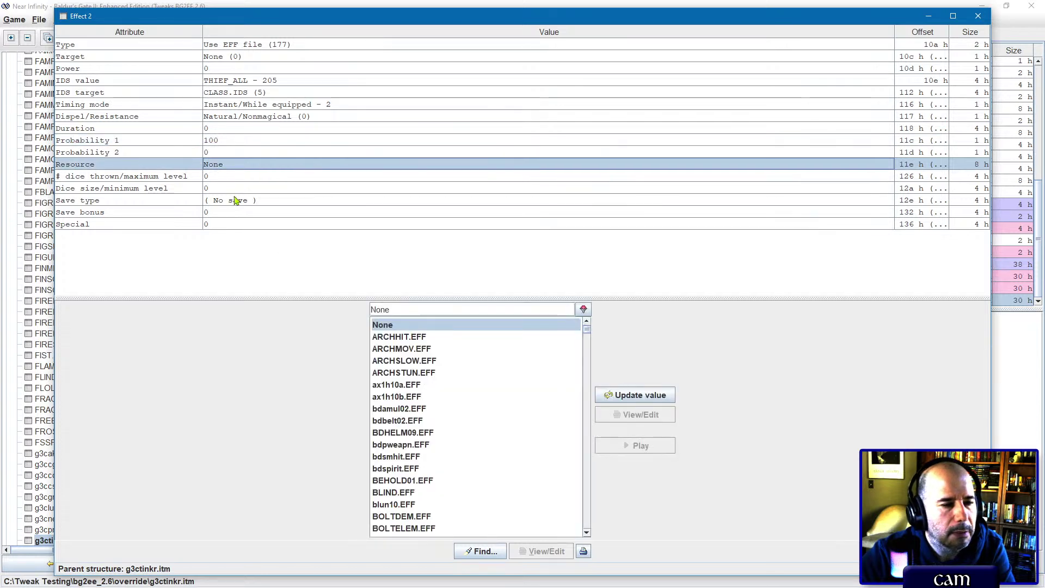
{"action": "right_click", "coordinate": [232, 170]}
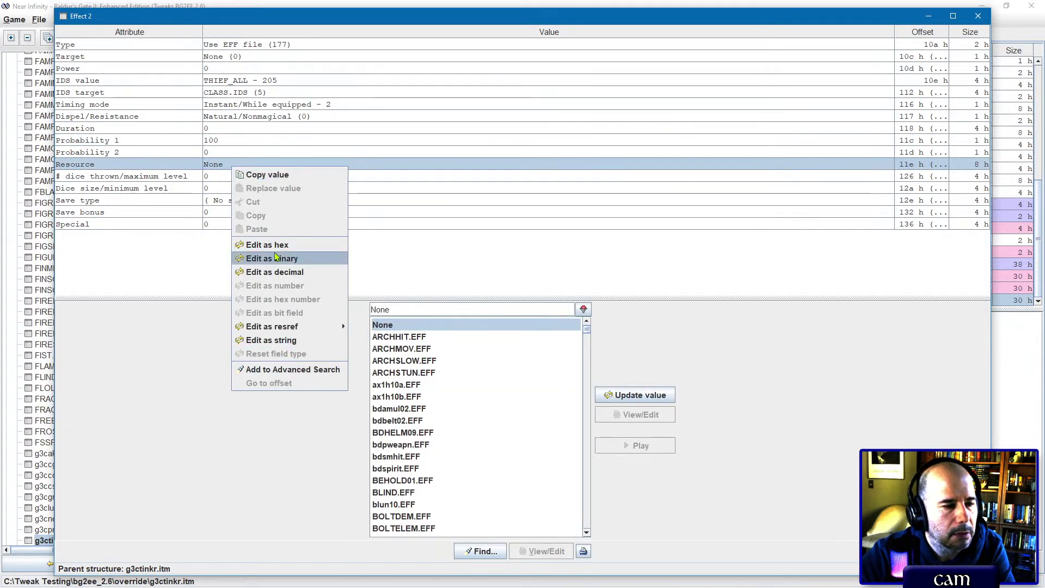
{"action": "left_click", "coordinate": [255, 340]}
{"action": "double_click", "coordinate": [230, 163]}
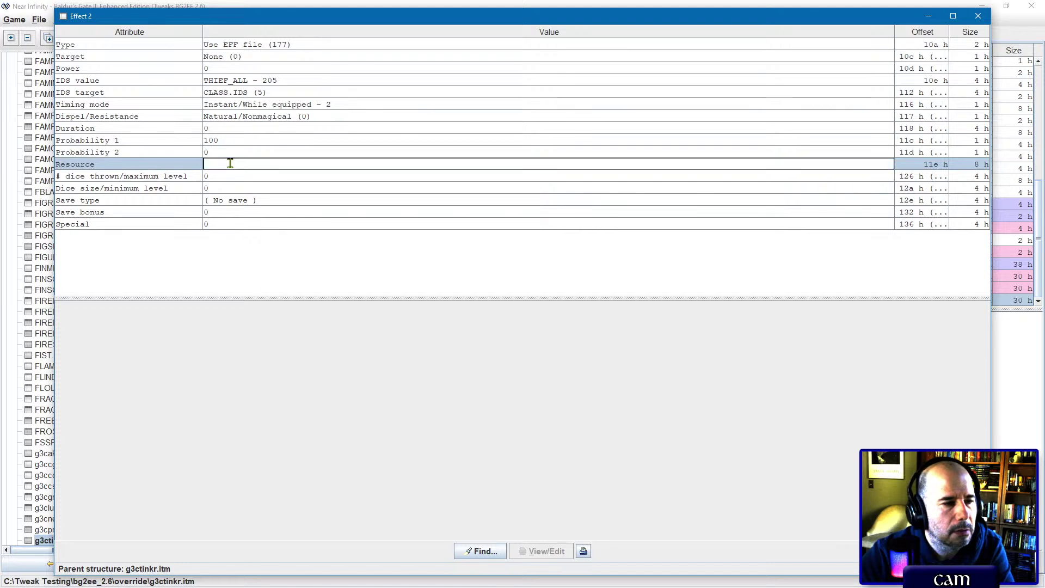
Step: Set the Use EFF file effect's resource to g3ctinkr and save the item, overwriting the existing g3ctinkr.itm
{"action": "type", "text": "g3c"}
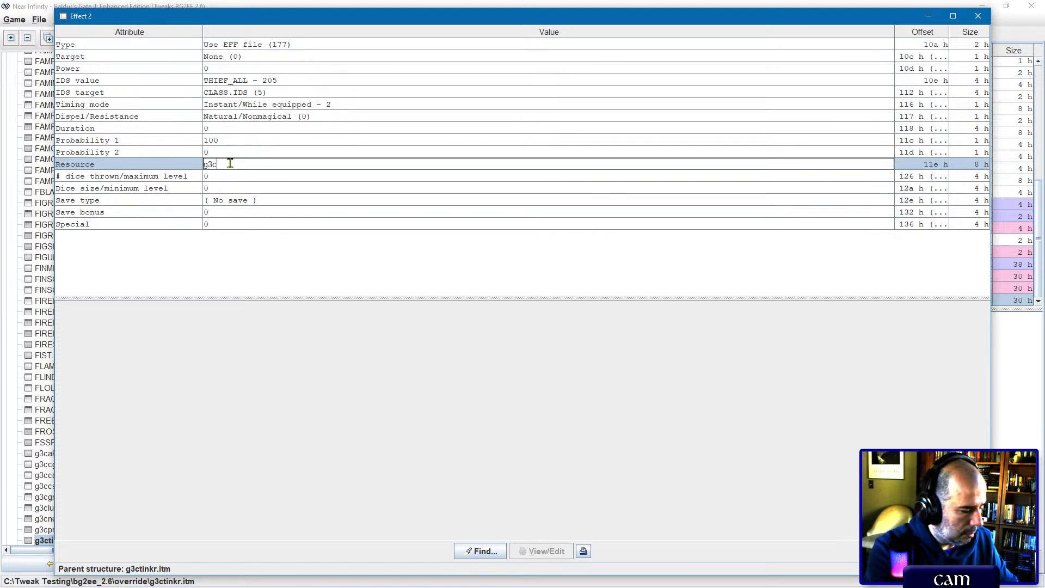
{"action": "type", "text": "tinkr"}
{"action": "key", "text": "Return"}
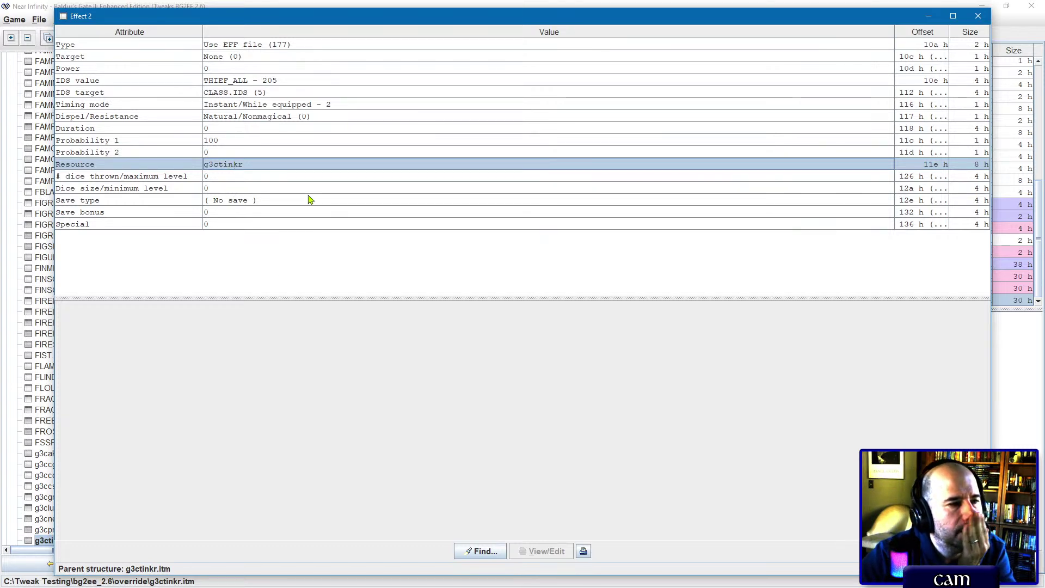
{"action": "left_click", "coordinate": [978, 18]}
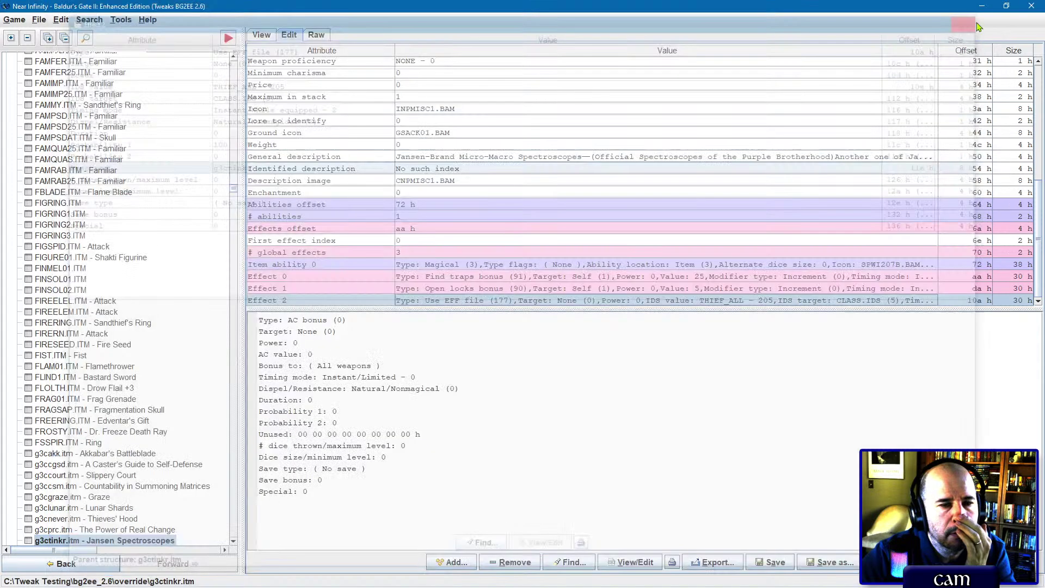
{"action": "left_click", "coordinate": [770, 562]}
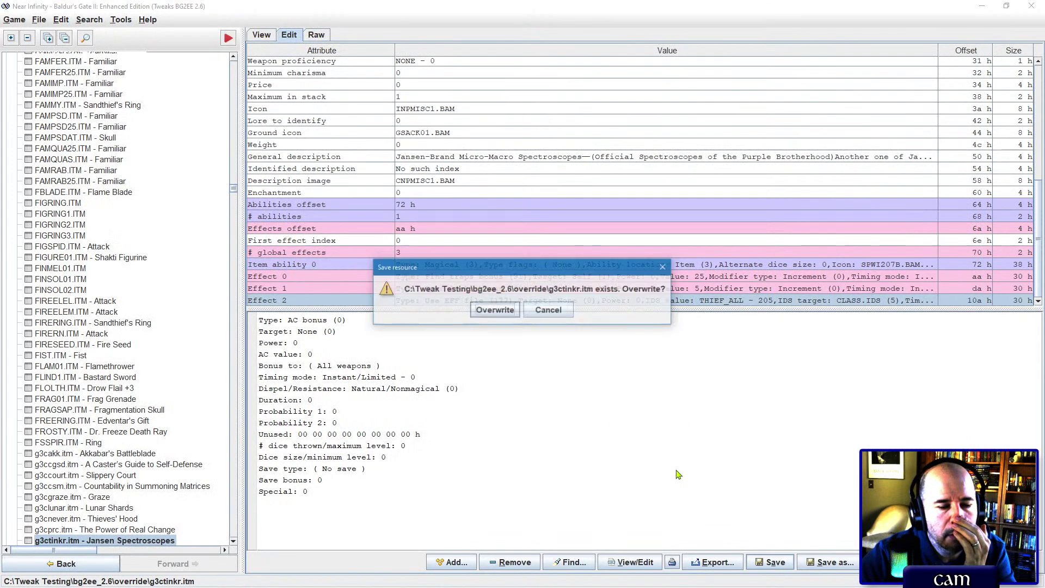
{"action": "left_click", "coordinate": [494, 310]}
{"action": "left_click", "coordinate": [521, 309]}
Step: Collapse the ITM category in the resource tree and expand the EFF category
{"action": "left_click_drag", "start_coordinate": [233, 193], "coordinate": [234, 54]}
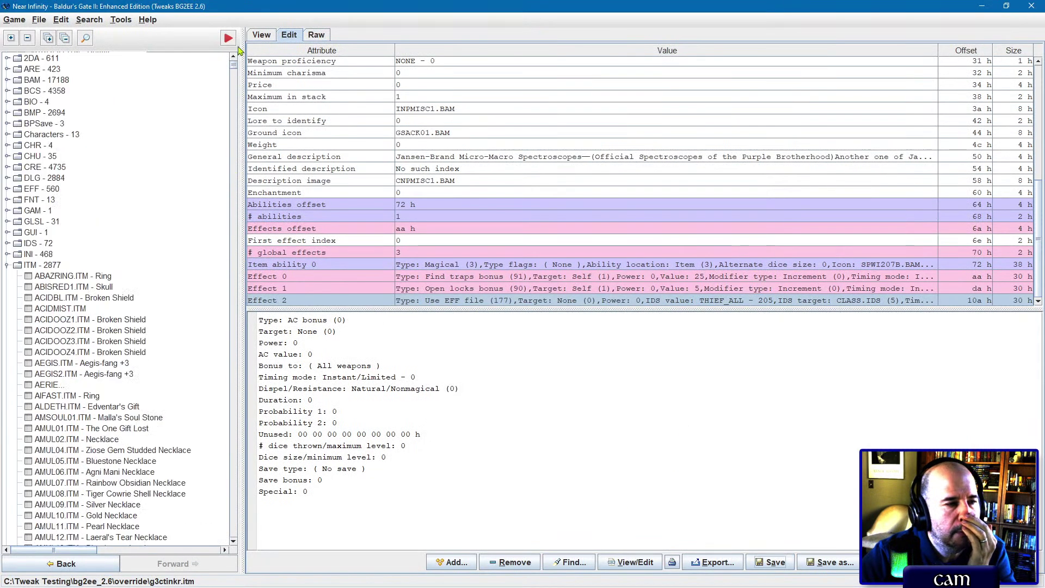
{"action": "left_click", "coordinate": [7, 264]}
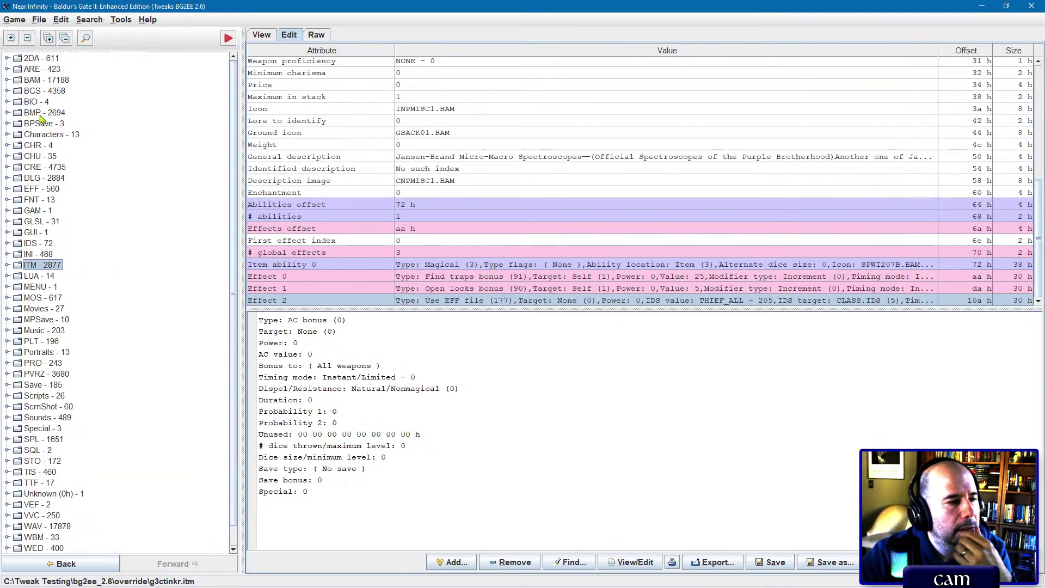
{"action": "left_click", "coordinate": [31, 189]}
{"action": "double_click", "coordinate": [31, 189]}
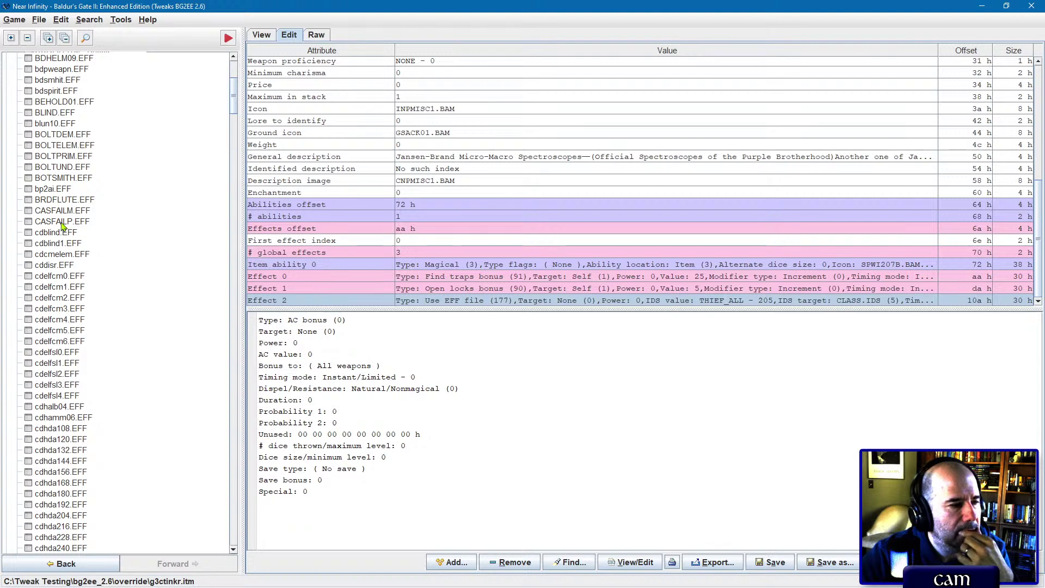
Step: Examine the effect types of the EFF files from ARCHHIT.EFF through BRDFLUTE.EFF for a suitable template
{"action": "left_click", "coordinate": [61, 79]}
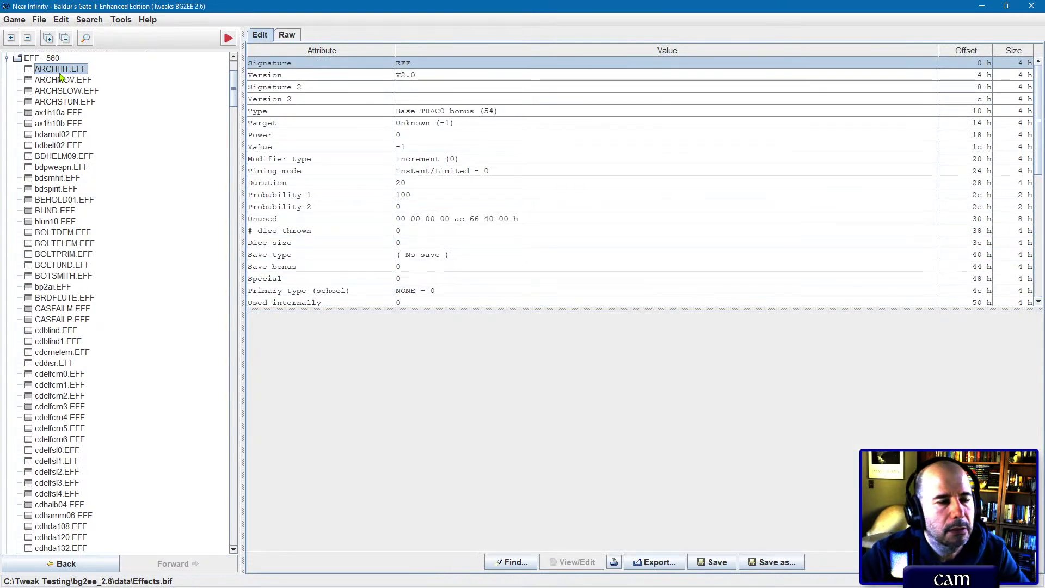
{"action": "key", "text": "Down"}
{"action": "key", "text": "Down"}
{"action": "key", "text": "Down"}
{"action": "key", "text": "Down"}
{"action": "key", "text": "Down"}
{"action": "key", "text": "Down"}
{"action": "key", "text": "Down"}
{"action": "key", "text": "Down"}
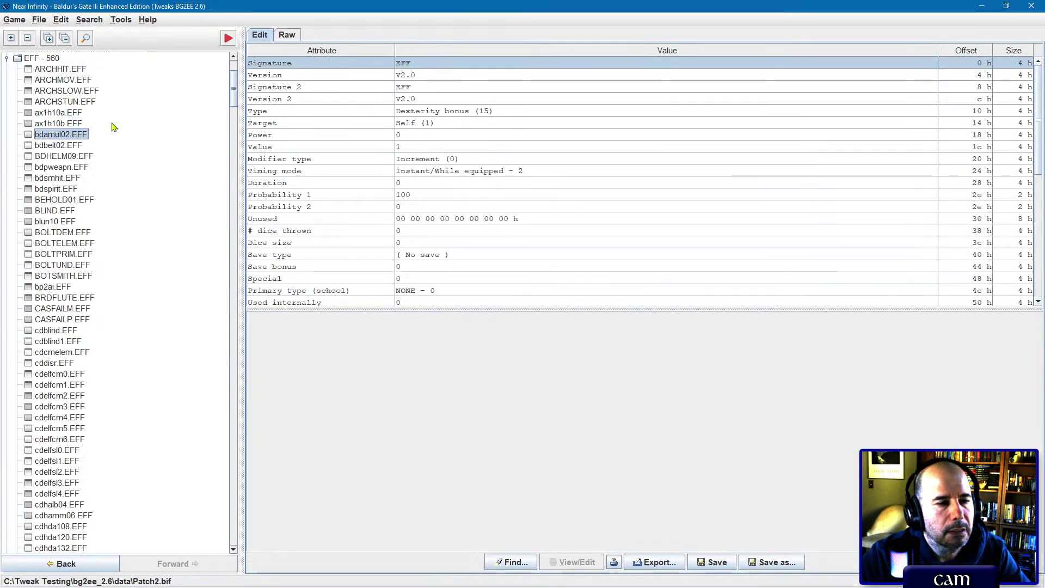
{"action": "key", "text": "Down"}
{"action": "key", "text": "Down"}
{"action": "key", "text": "Down"}
{"action": "key", "text": "Down"}
{"action": "key", "text": "Down"}
{"action": "key", "text": "Down"}
{"action": "key", "text": "Down"}
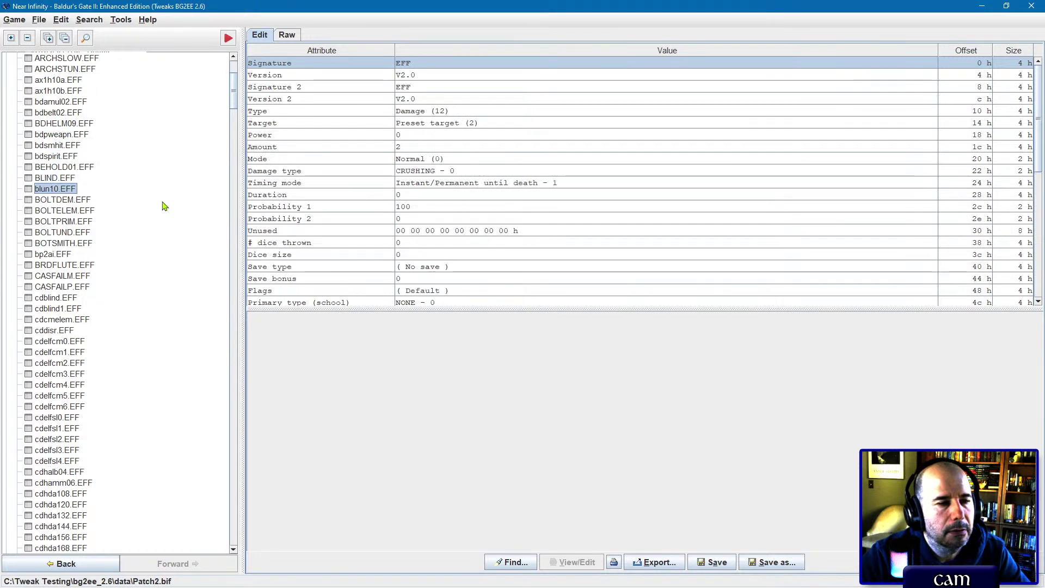
{"action": "scroll", "coordinate": [165, 206], "scroll_direction": "down", "scroll_amount": 5}
{"action": "scroll", "coordinate": [135, 201], "scroll_direction": "up", "scroll_amount": 2}
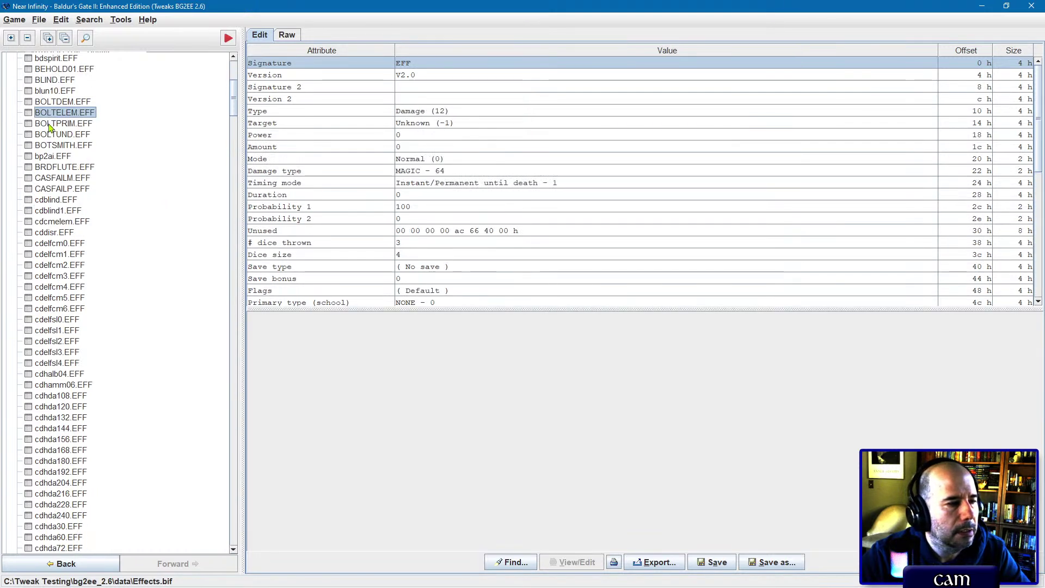
{"action": "key", "text": "Down"}
{"action": "key", "text": "Down"}
{"action": "key", "text": "Down"}
{"action": "key", "text": "Down"}
{"action": "key", "text": "Down"}
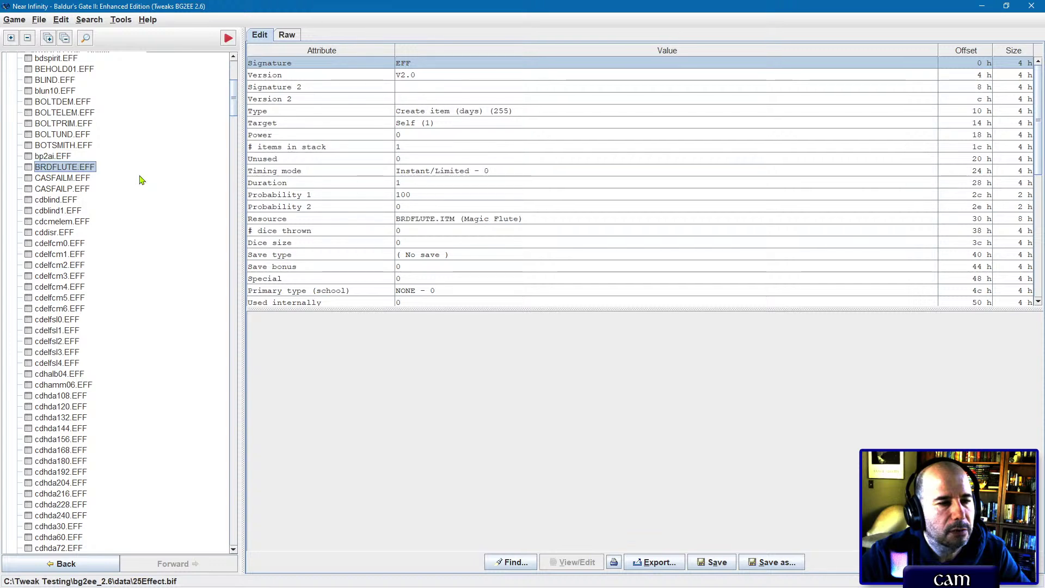
Step: Examine the EFF files from cdwi917a.EFF onward for a type-bonus effect, ending on DAMACEB.EFF
{"action": "scroll", "coordinate": [140, 180], "scroll_direction": "down", "scroll_amount": 5}
{"action": "scroll", "coordinate": [141, 180], "scroll_direction": "down", "scroll_amount": 16}
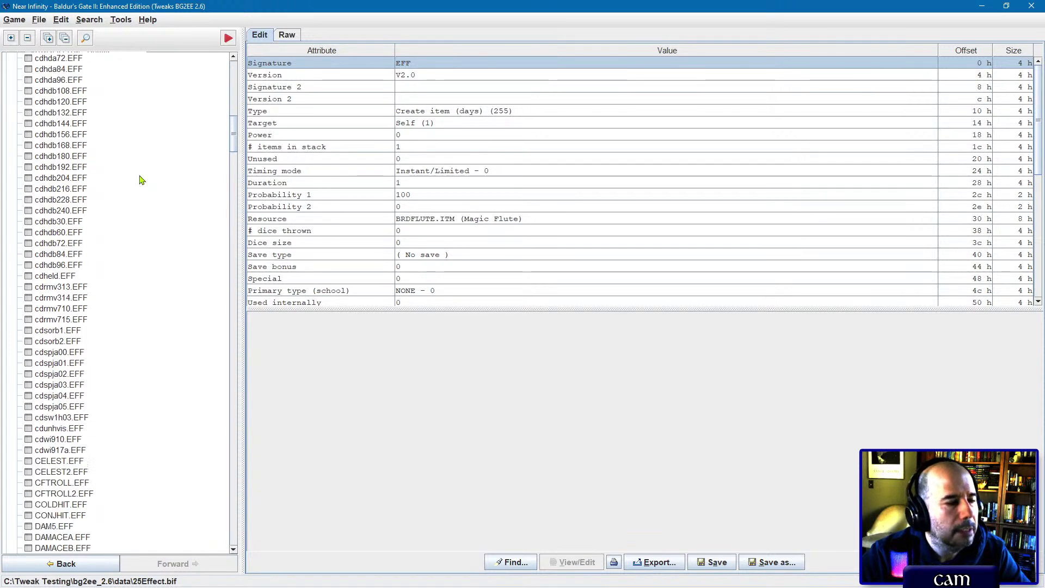
{"action": "scroll", "coordinate": [140, 180], "scroll_direction": "down", "scroll_amount": 6}
{"action": "scroll", "coordinate": [70, 129], "scroll_direction": "up", "scroll_amount": 2}
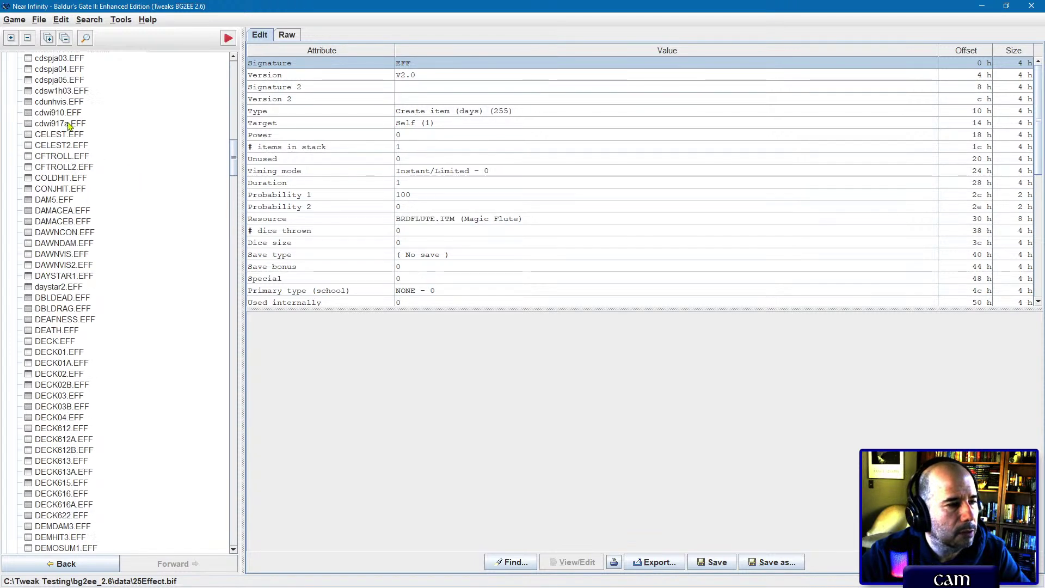
{"action": "left_click", "coordinate": [66, 124]}
{"action": "key", "text": "Down"}
{"action": "key", "text": "Down"}
{"action": "key", "text": "Down"}
{"action": "key", "text": "Down"}
{"action": "key", "text": "Down"}
{"action": "key", "text": "Down"}
{"action": "key", "text": "Down"}
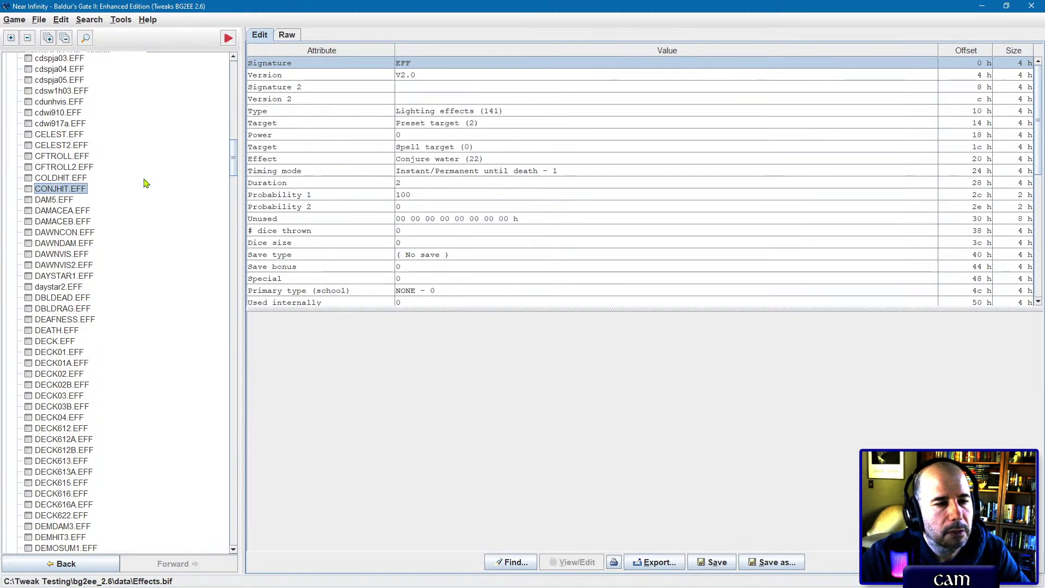
{"action": "key", "text": "Down"}
{"action": "key", "text": "Down"}
{"action": "key", "text": "Down"}
{"action": "key", "text": "Down"}
{"action": "key", "text": "Up"}
{"action": "key", "text": "Up"}
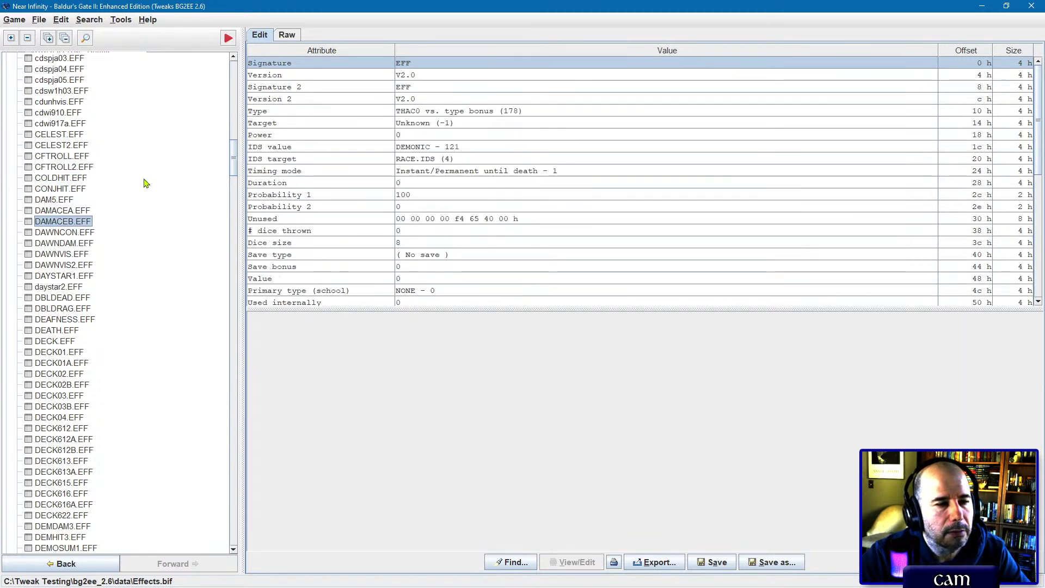
Step: Add a copy of DAMACEB.EFF named g3ctinkr.eff
{"action": "right_click", "coordinate": [61, 221]}
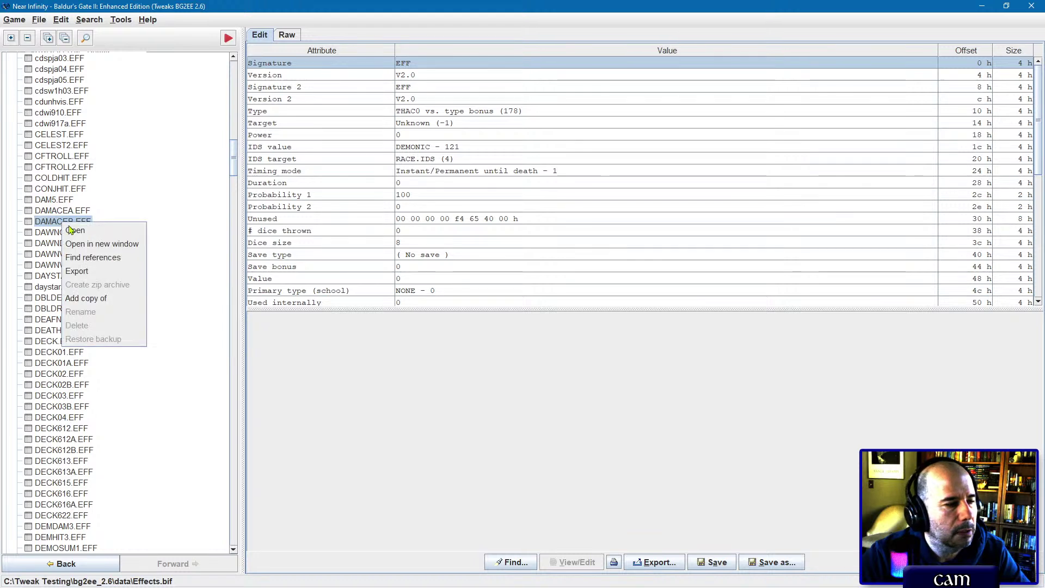
{"action": "left_click", "coordinate": [89, 299]}
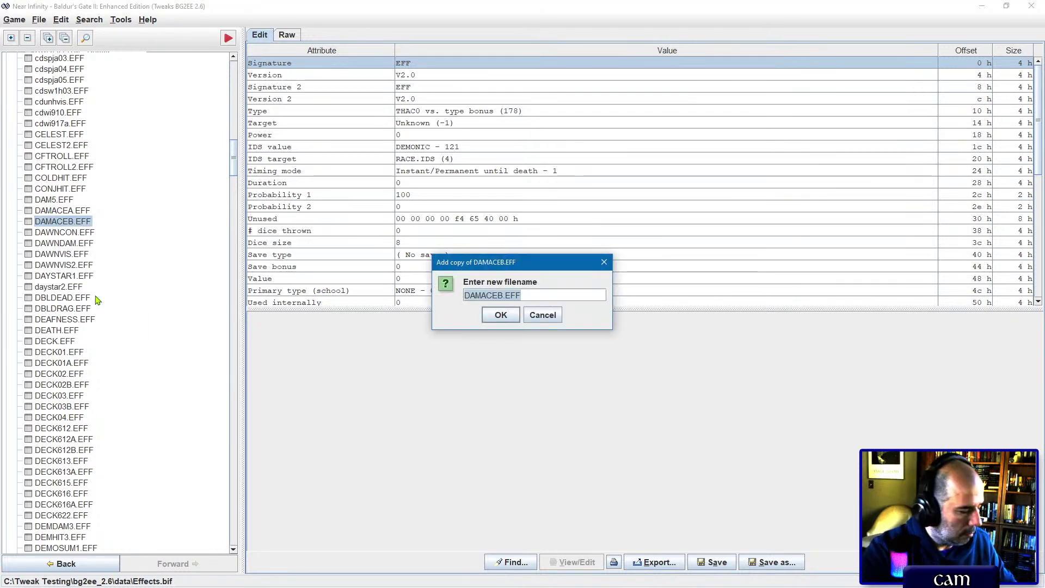
{"action": "type", "text": "g3ct"}
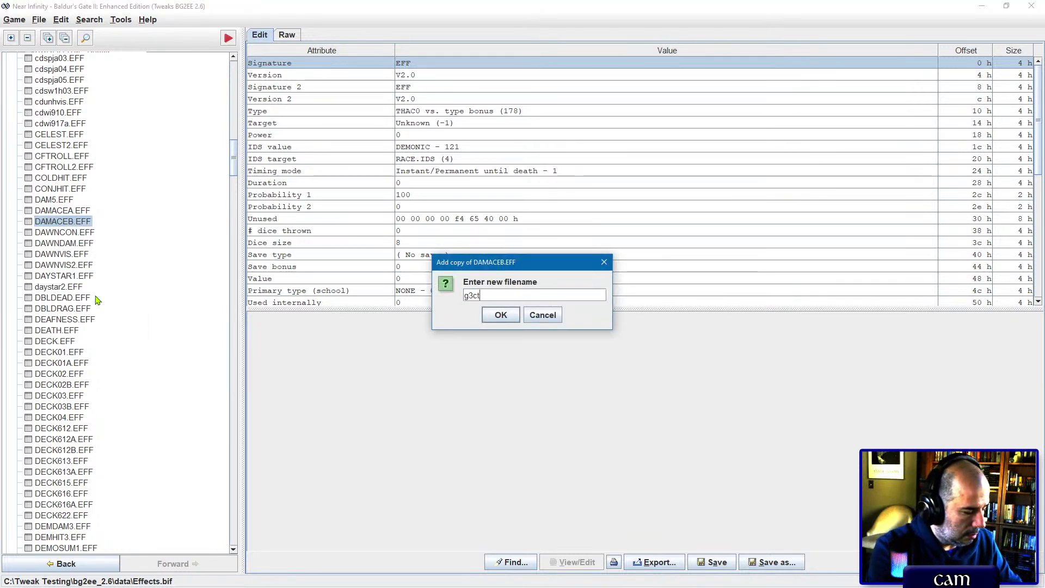
{"action": "type", "text": "inkr.eff"}
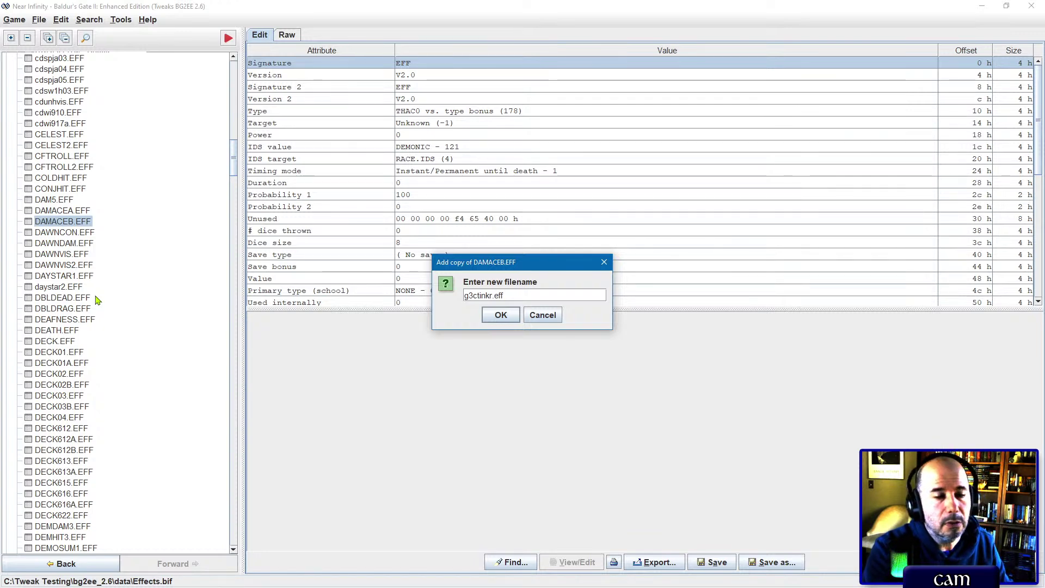
{"action": "key", "text": "Return"}
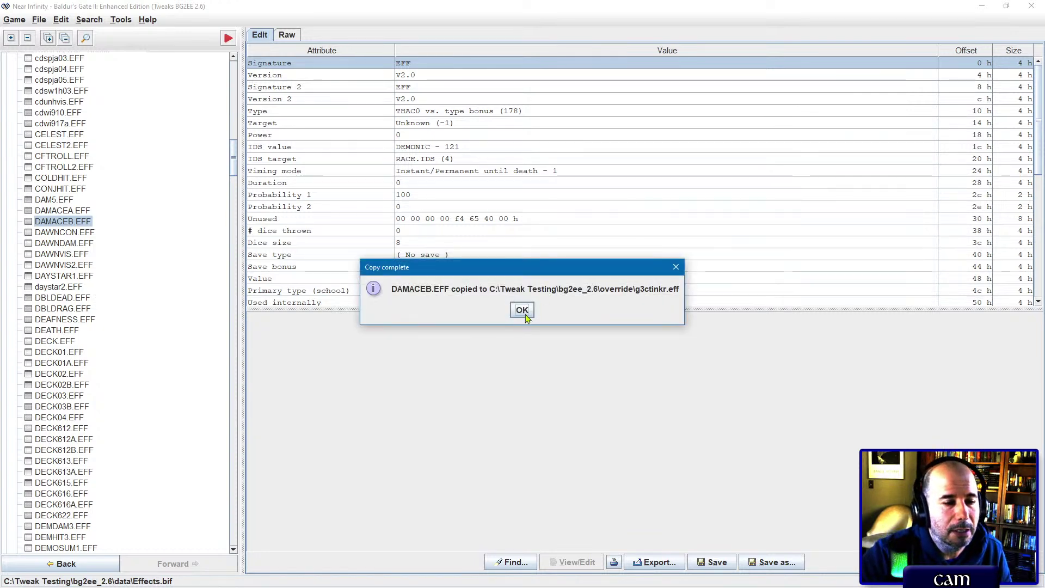
{"action": "left_click", "coordinate": [521, 309]}
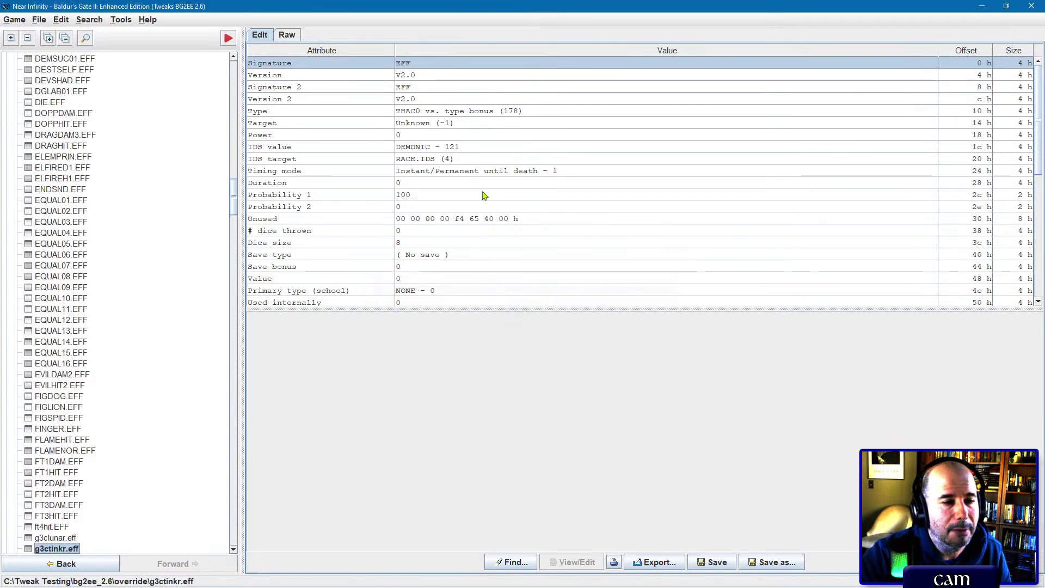
Step: Set the IDS value of g3ctinkr.eff to SPIDER - 116
{"action": "left_click", "coordinate": [427, 158]}
{"action": "left_click", "coordinate": [428, 147]}
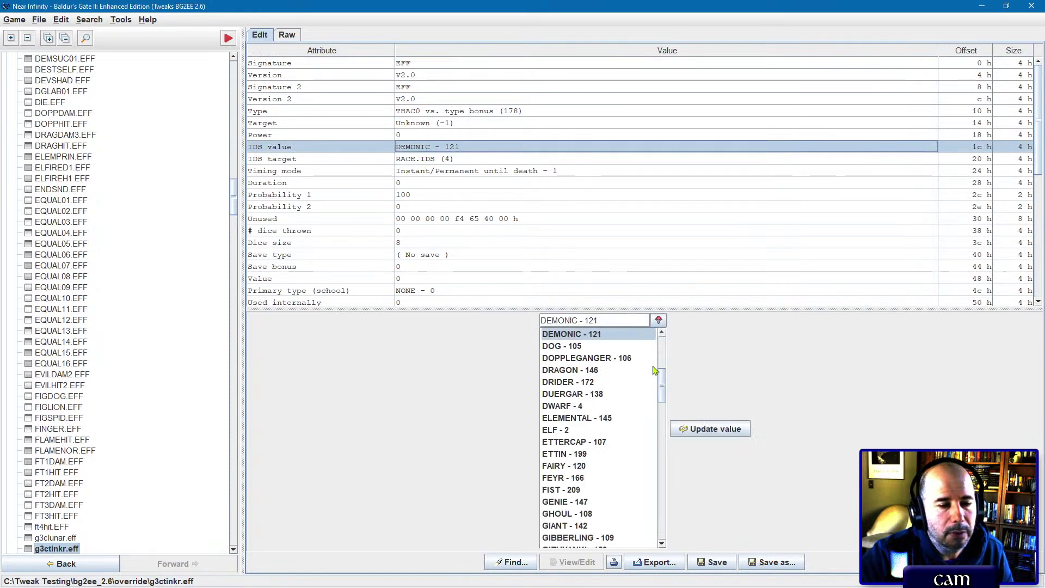
{"action": "scroll", "coordinate": [655, 370], "scroll_direction": "down", "scroll_amount": 16}
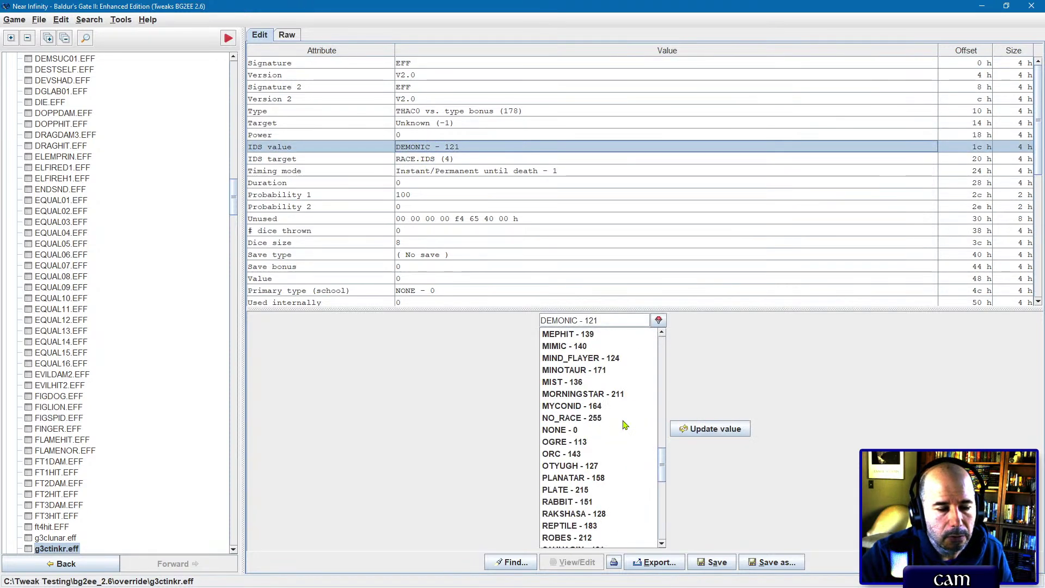
{"action": "scroll", "coordinate": [624, 425], "scroll_direction": "down", "scroll_amount": 4}
{"action": "scroll", "coordinate": [595, 511], "scroll_direction": "down", "scroll_amount": 1}
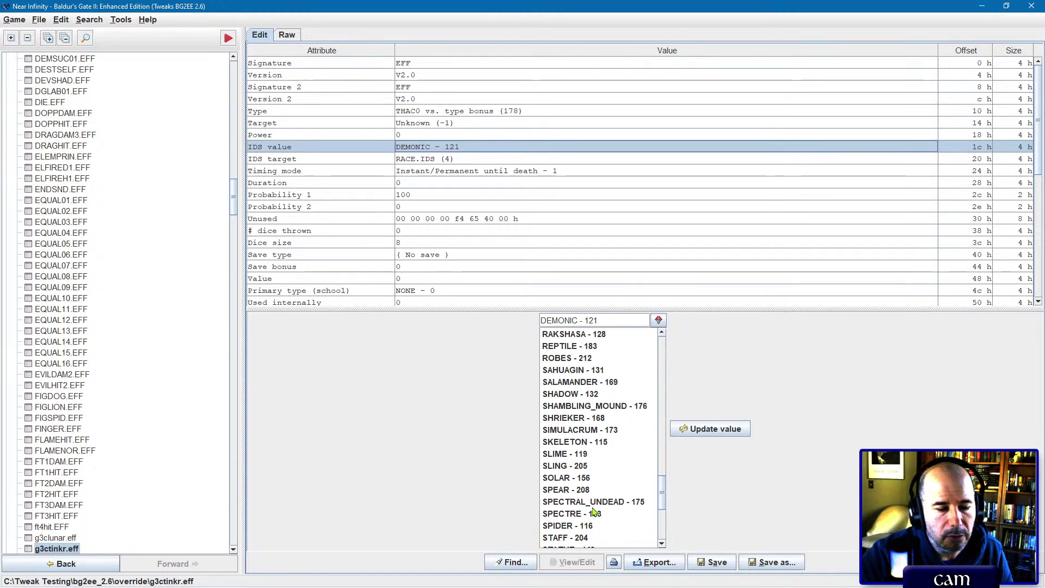
{"action": "double_click", "coordinate": [579, 527]}
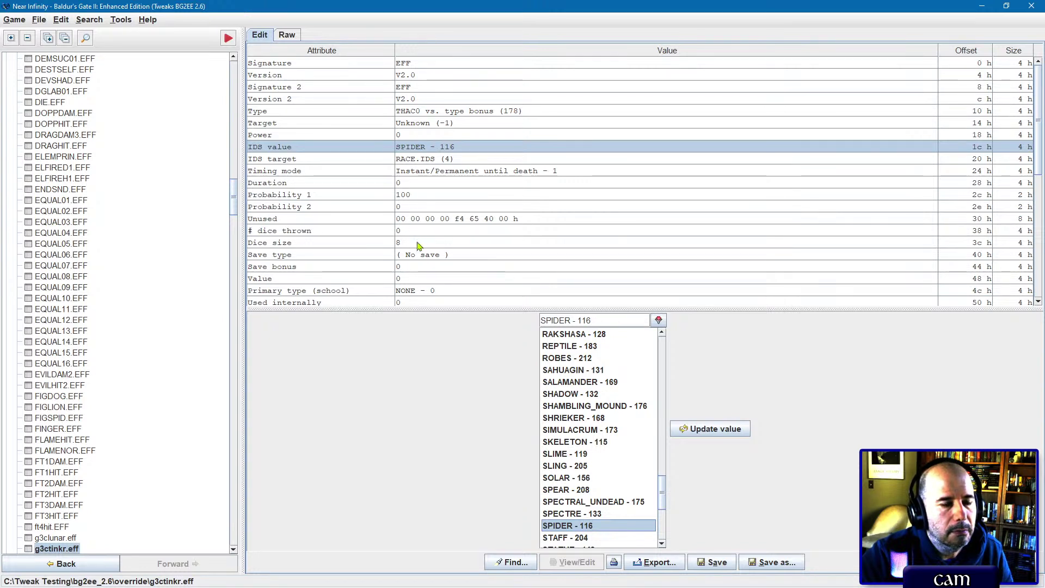
Step: Set Parameter 3 of g3ctinkr.eff to 2
{"action": "scroll", "coordinate": [419, 246], "scroll_direction": "down", "scroll_amount": 4}
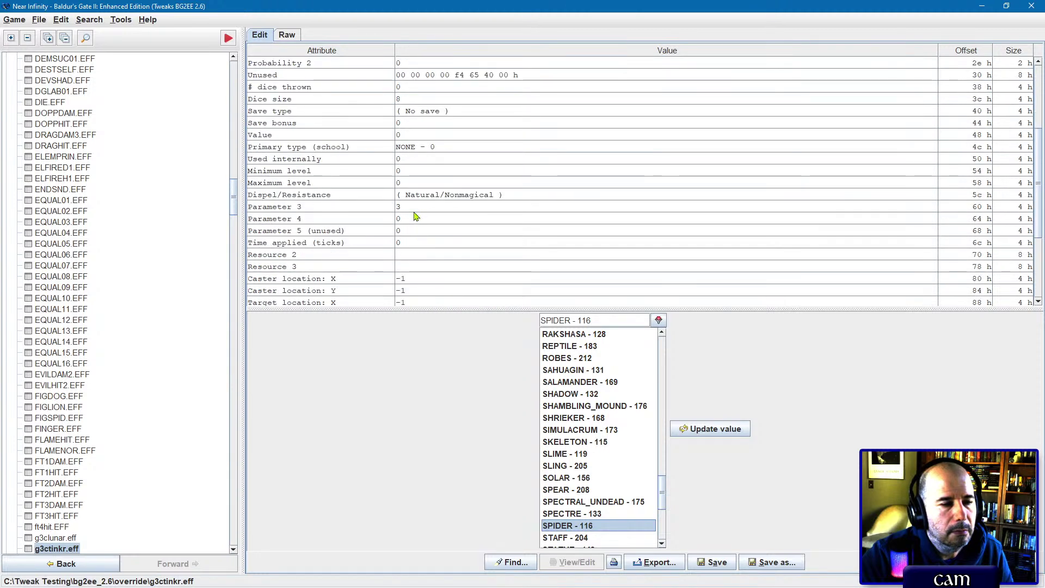
{"action": "double_click", "coordinate": [418, 207]}
{"action": "type", "text": "2"}
{"action": "key", "text": "Return"}
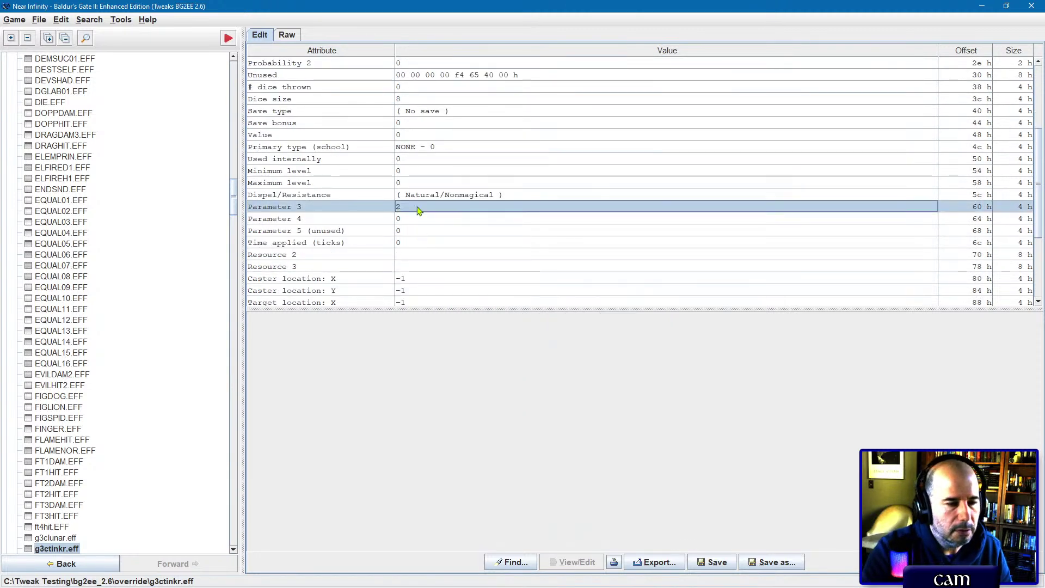
Step: Review the remaining attributes of g3ctinkr.eff and save it, overwriting the existing file
{"action": "scroll", "coordinate": [418, 209], "scroll_direction": "up", "scroll_amount": 4}
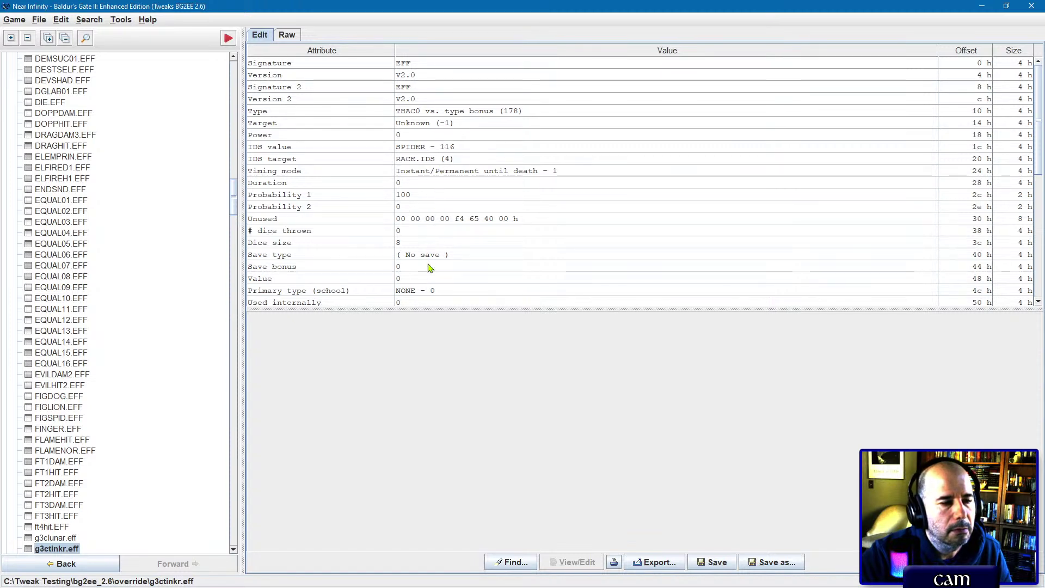
{"action": "scroll", "coordinate": [457, 247], "scroll_direction": "down", "scroll_amount": 5}
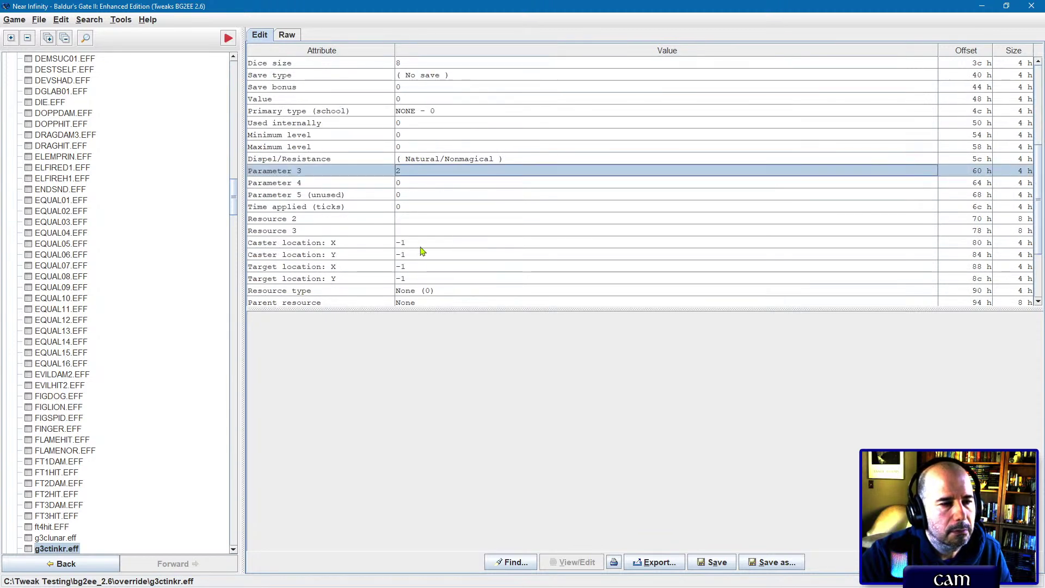
{"action": "scroll", "coordinate": [423, 251], "scroll_direction": "down", "scroll_amount": 3}
{"action": "scroll", "coordinate": [422, 254], "scroll_direction": "up", "scroll_amount": 8}
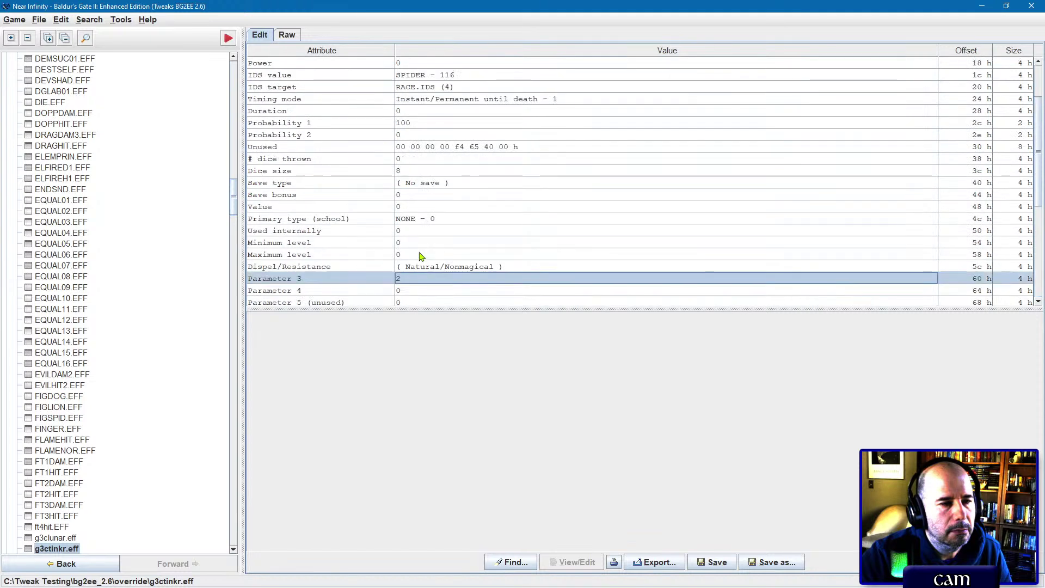
{"action": "left_click", "coordinate": [711, 557]}
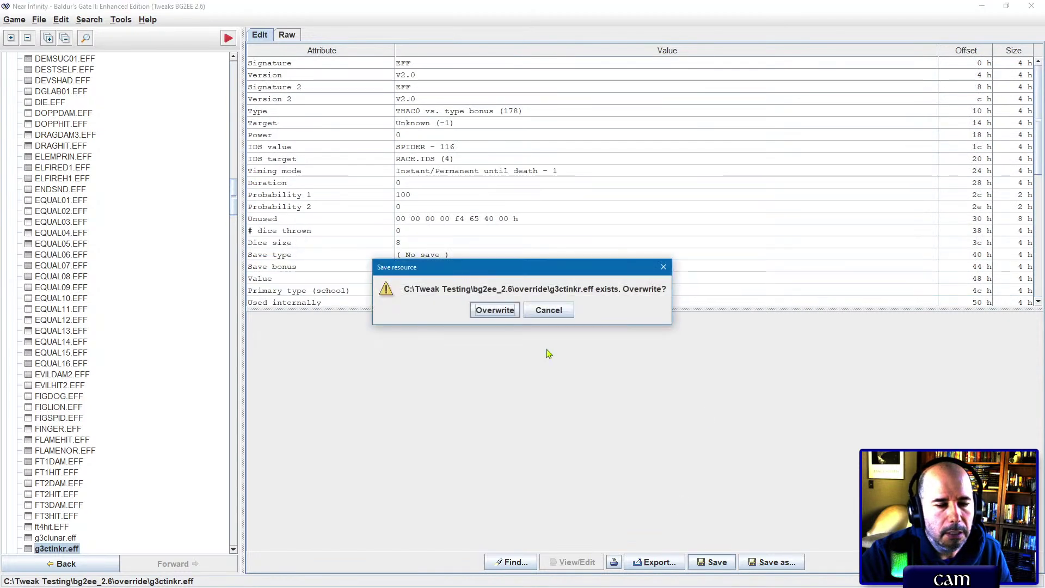
{"action": "left_click", "coordinate": [496, 306]}
{"action": "left_click", "coordinate": [522, 310]}
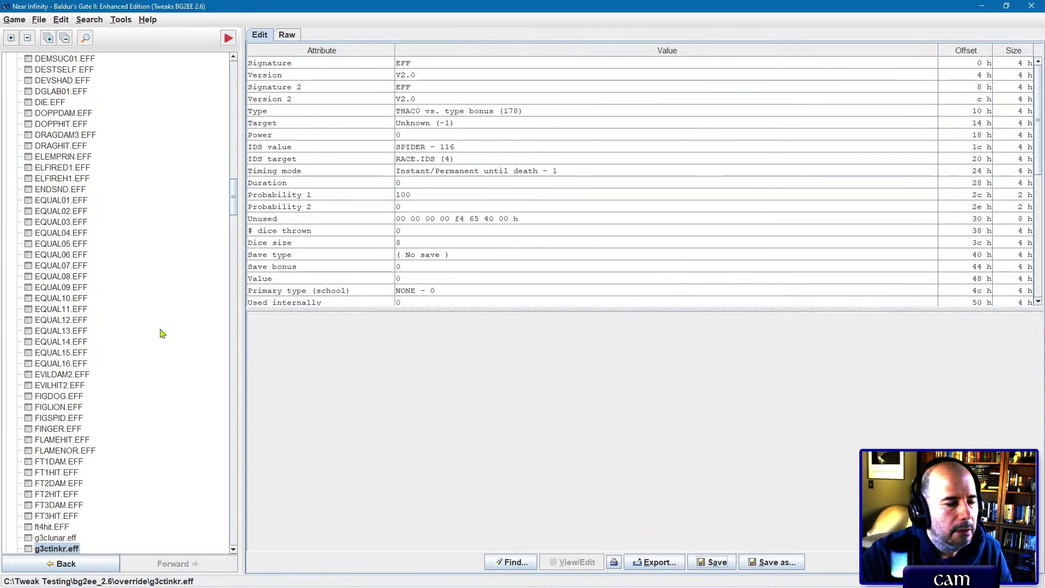
Step: Collapse the EFF category and reopen the ITM category to list the items
{"action": "left_click", "coordinate": [78, 332]}
{"action": "key", "text": "Left"}
{"action": "key", "text": "Left"}
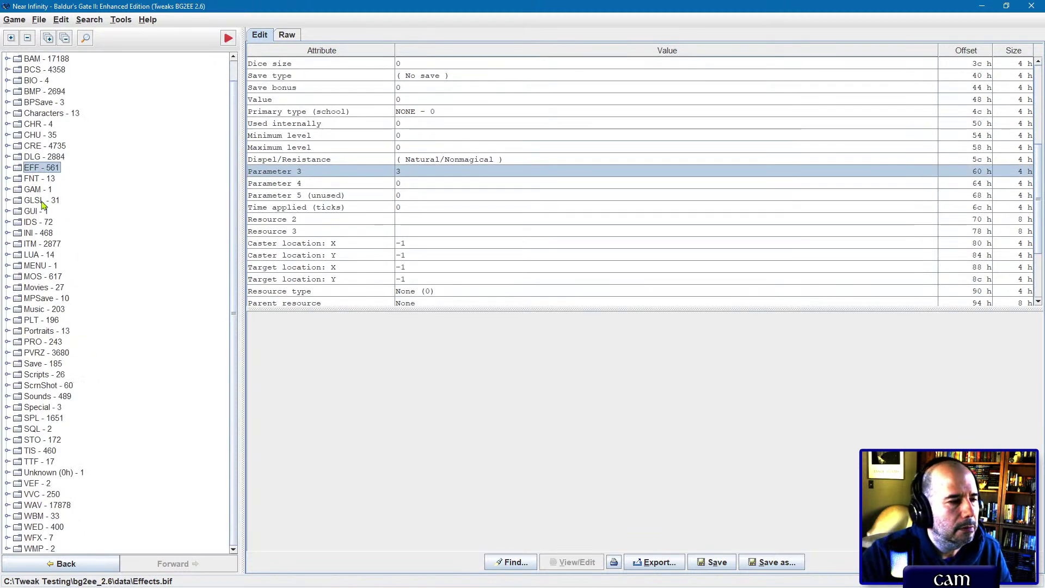
{"action": "double_click", "coordinate": [32, 243]}
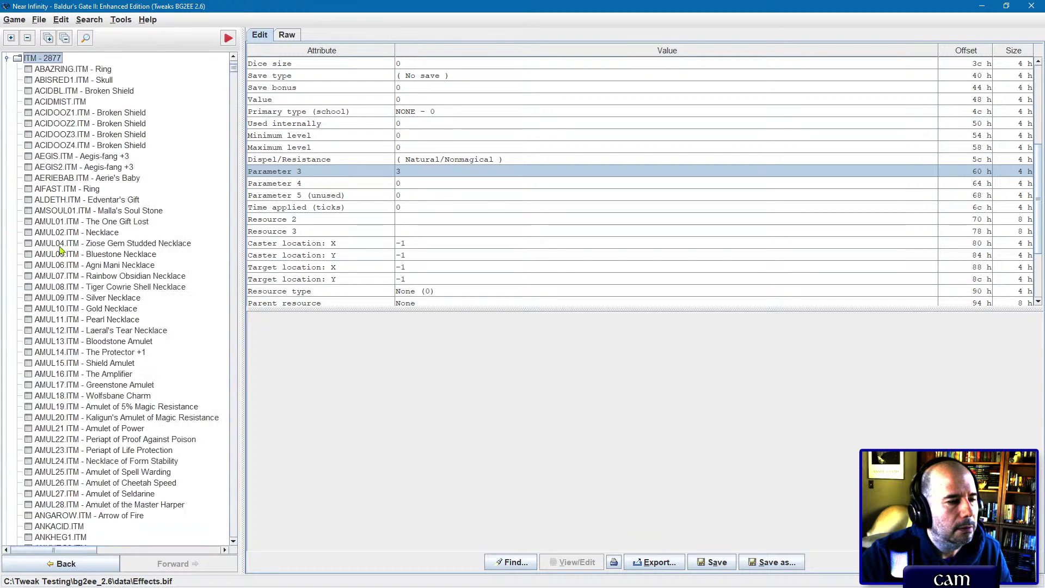
Step: Open the g3ctinkr.itm (Jansen Spectroscopes) item for editing
{"action": "left_click", "coordinate": [60, 245]}
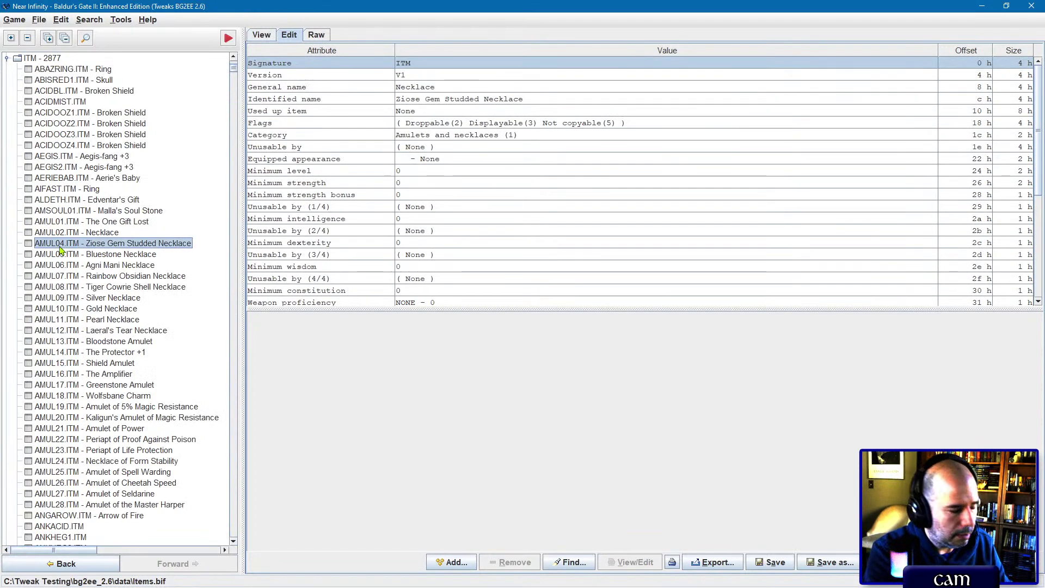
{"action": "type", "text": "g"}
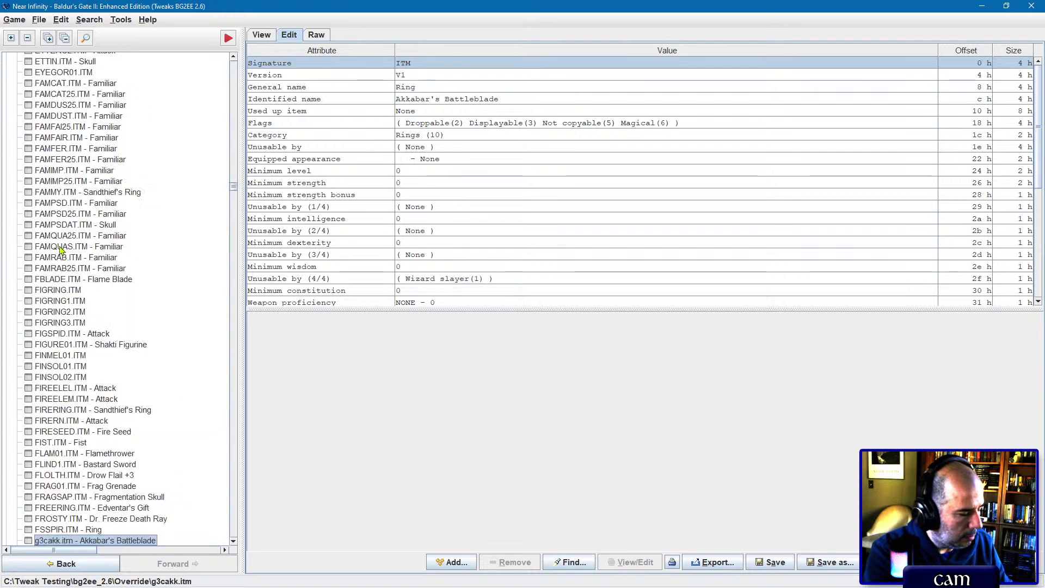
{"action": "type", "text": "3ct"}
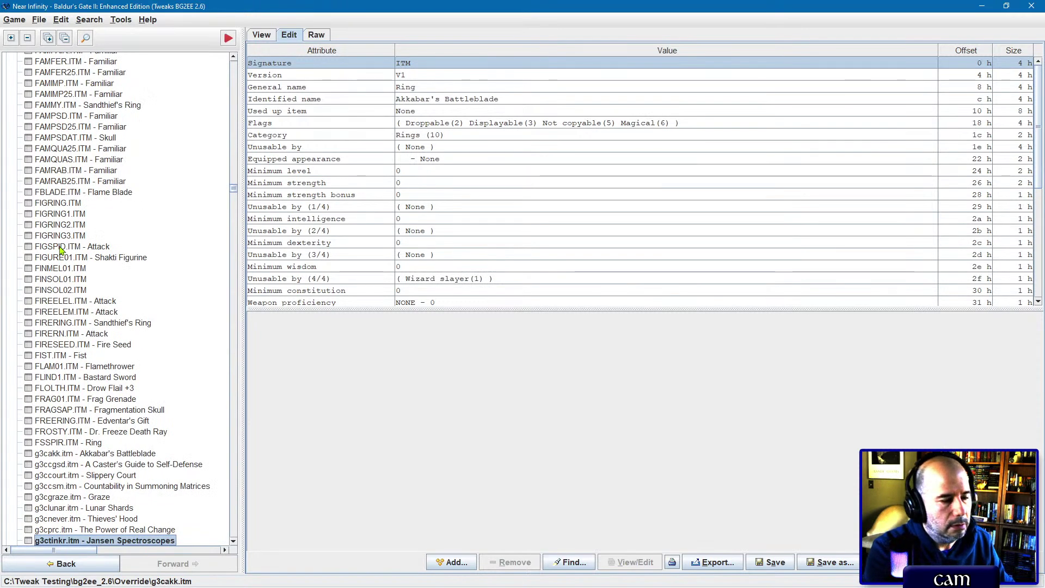
Step: Add a new global effect to g3ctinkr.itm and set its type to Immunity to resource and message (324)
{"action": "scroll", "coordinate": [445, 248], "scroll_direction": "down", "scroll_amount": 7}
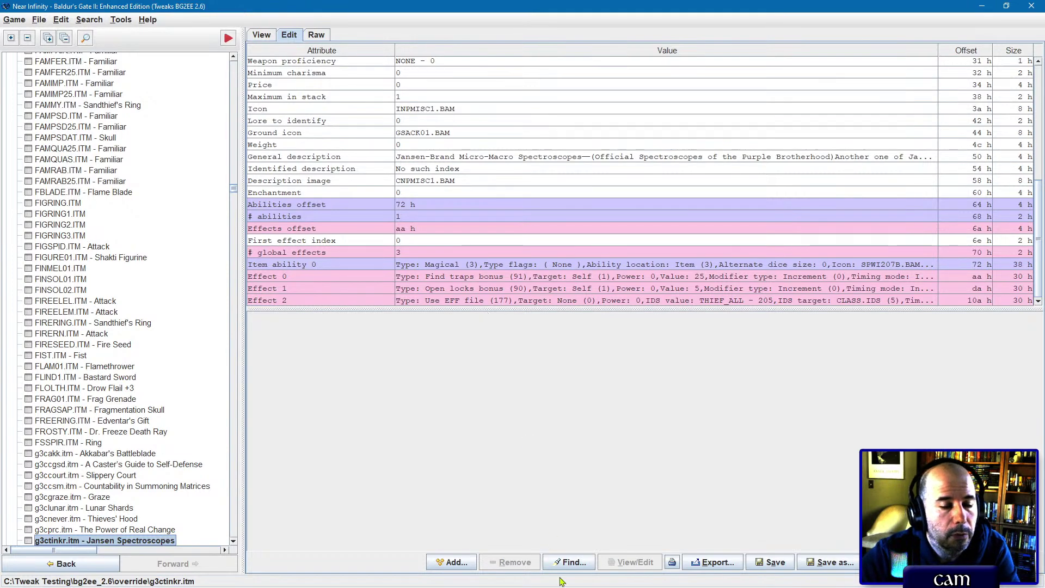
{"action": "left_click", "coordinate": [454, 561]}
{"action": "left_click", "coordinate": [442, 531]}
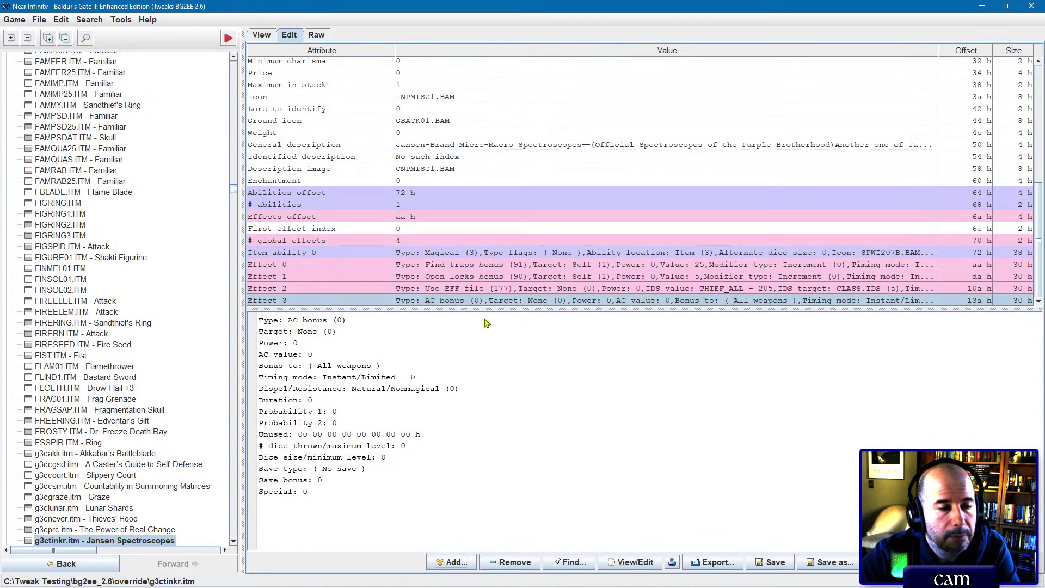
{"action": "double_click", "coordinate": [499, 303]}
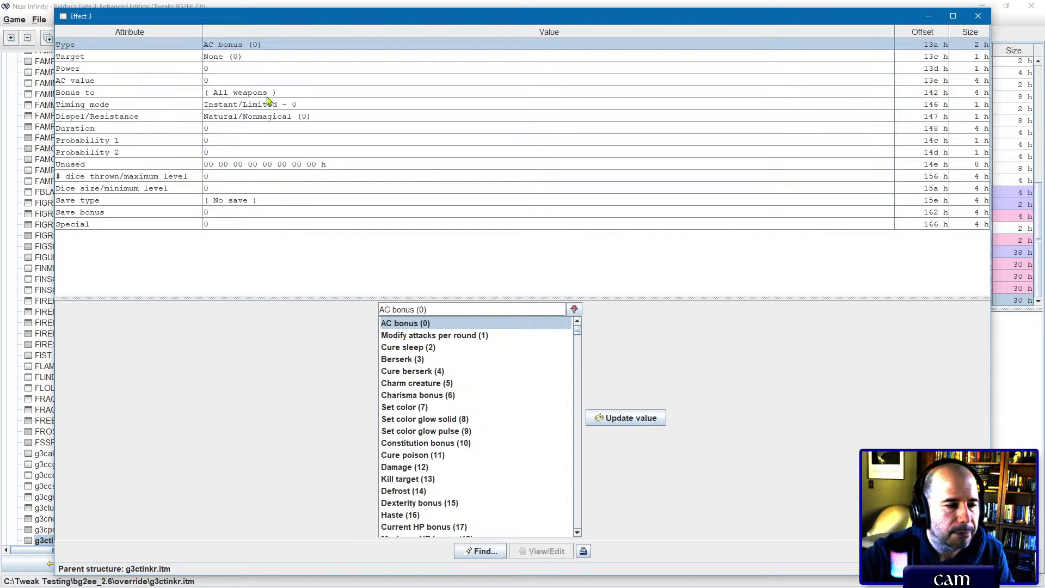
{"action": "left_click_drag", "start_coordinate": [578, 330], "coordinate": [580, 506]}
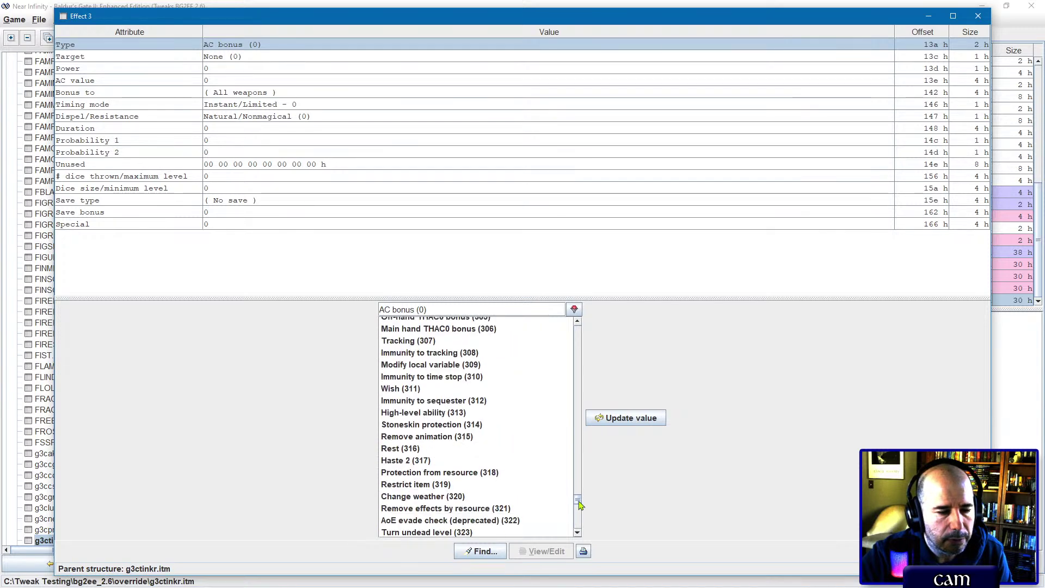
{"action": "left_click", "coordinate": [492, 475]}
{"action": "scroll", "coordinate": [482, 490], "scroll_direction": "down", "scroll_amount": 1}
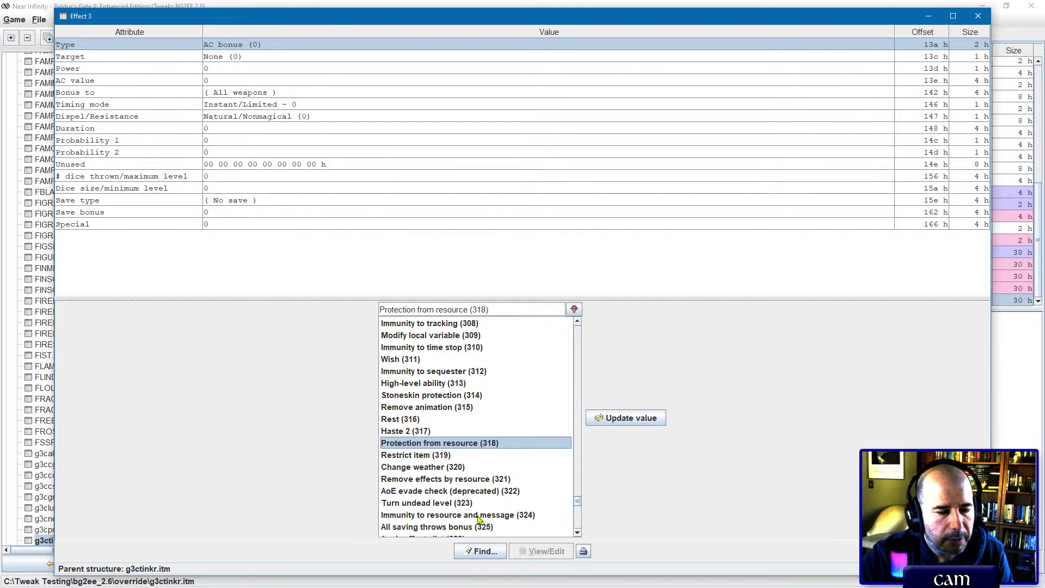
{"action": "double_click", "coordinate": [478, 515]}
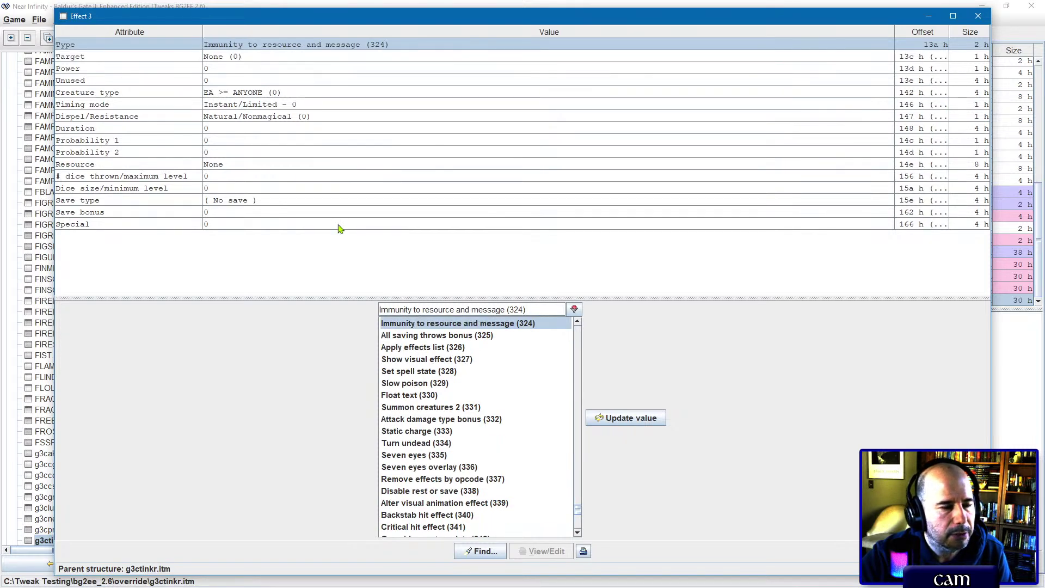
Step: Set the new effect's target to Self (1) and its creature type to RACE = specified value (104)
{"action": "left_click", "coordinate": [236, 57]}
{"action": "double_click", "coordinate": [437, 337]}
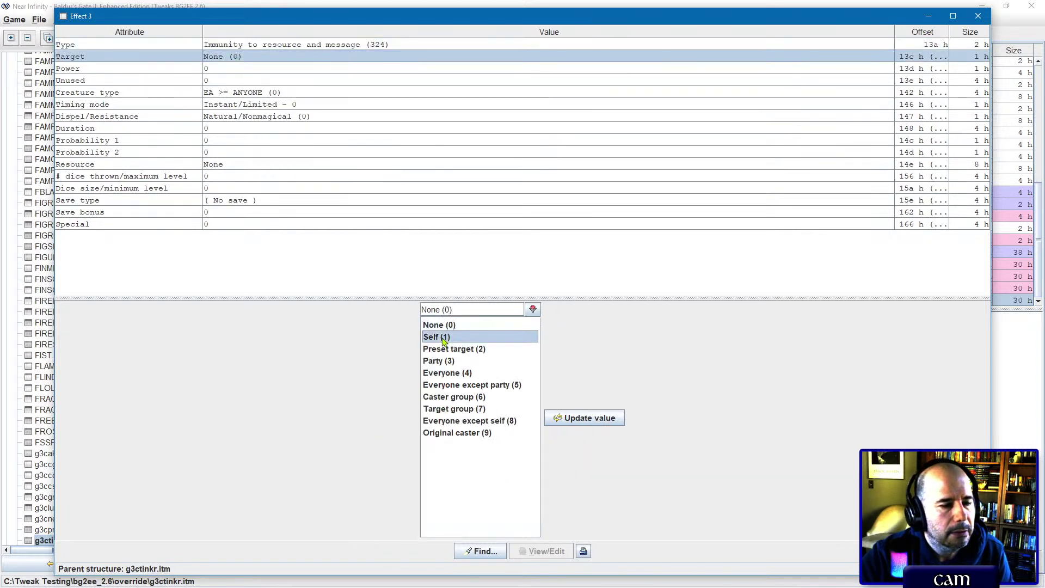
{"action": "left_click", "coordinate": [229, 93]}
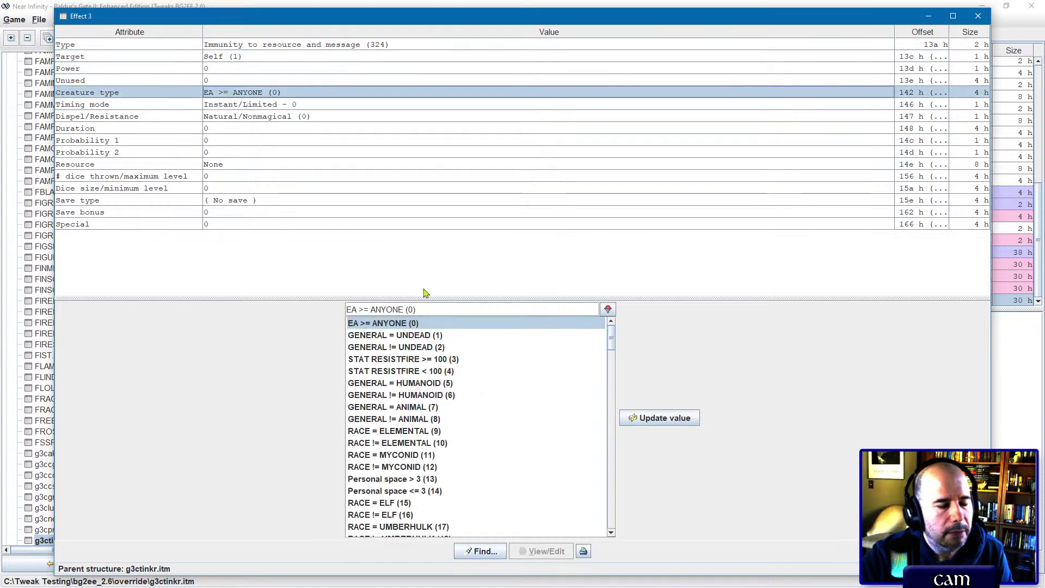
{"action": "scroll", "coordinate": [444, 379], "scroll_direction": "down", "scroll_amount": 20}
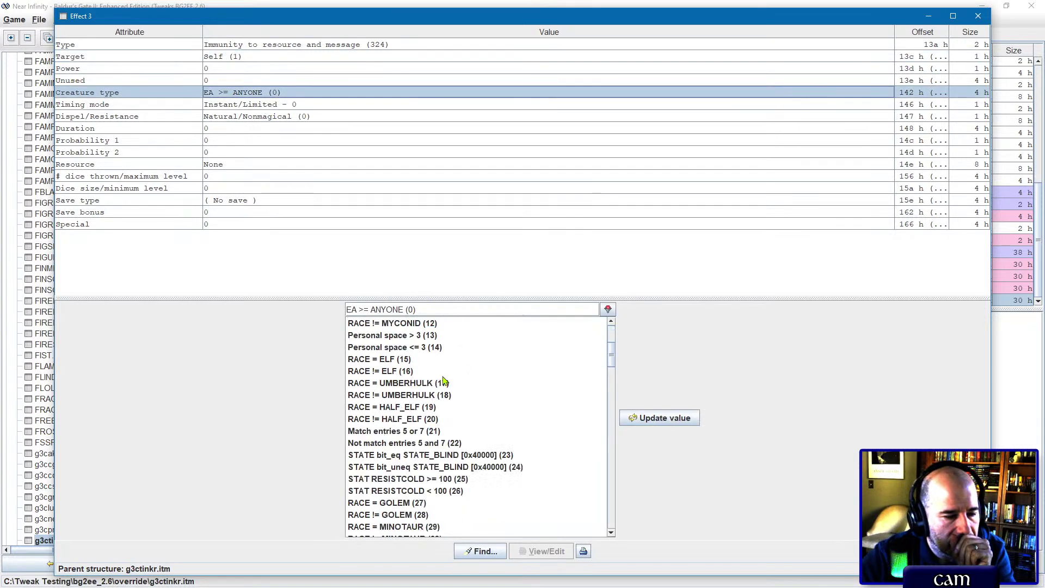
{"action": "scroll", "coordinate": [444, 392], "scroll_direction": "down", "scroll_amount": 5}
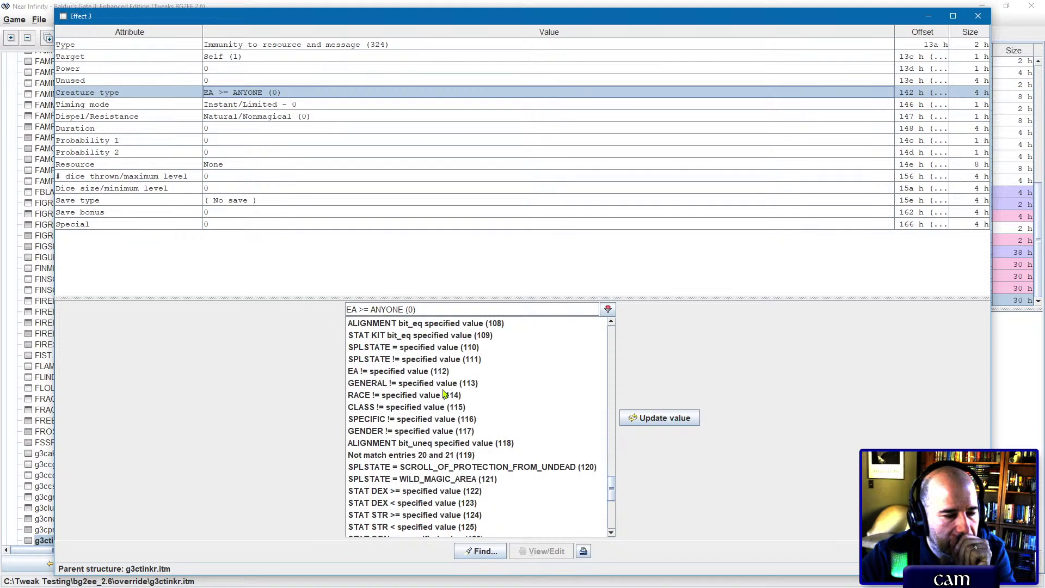
{"action": "left_click", "coordinate": [399, 396]}
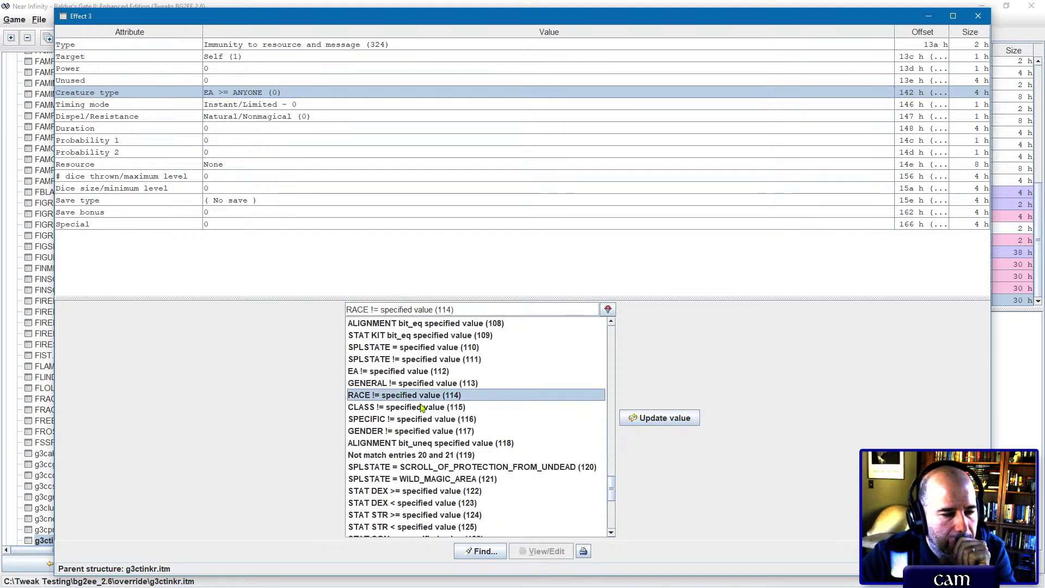
{"action": "scroll", "coordinate": [423, 409], "scroll_direction": "up", "scroll_amount": 2}
{"action": "left_click", "coordinate": [415, 348]}
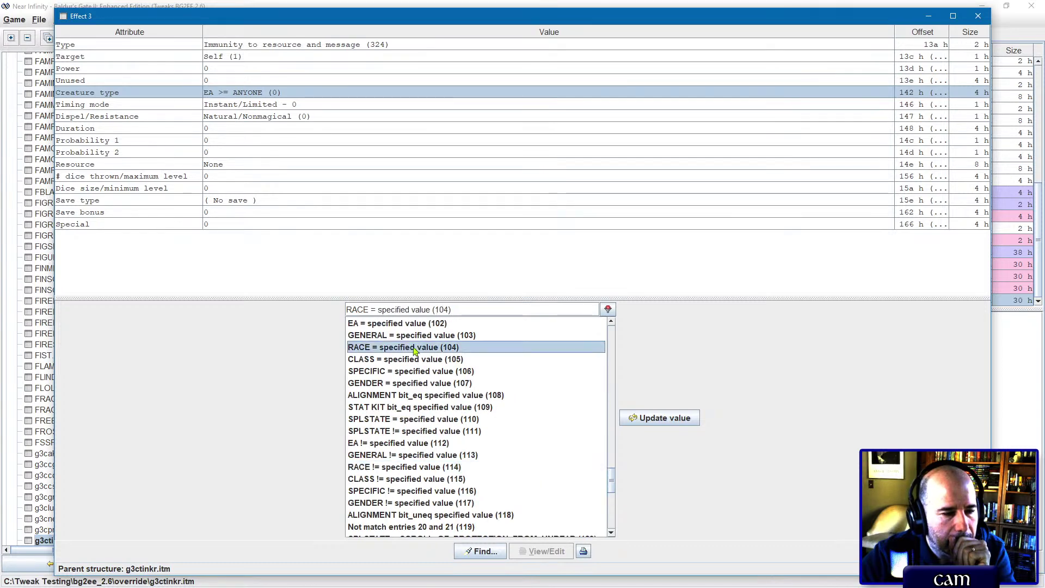
{"action": "double_click", "coordinate": [415, 349]}
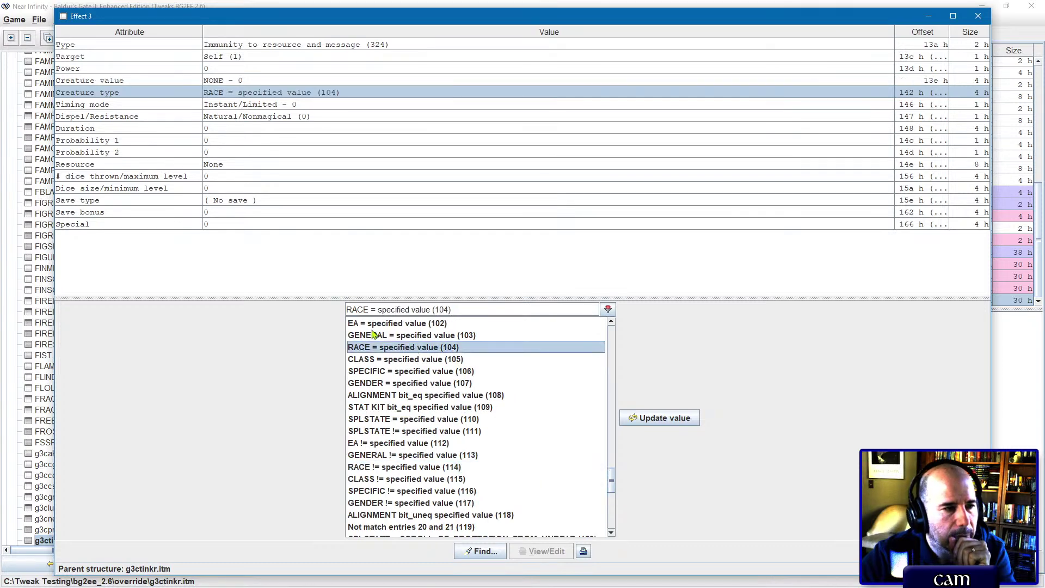
Step: Set the creature value of Effect 3 to GNOME - 6
{"action": "left_click", "coordinate": [226, 82]}
{"action": "left_click", "coordinate": [441, 363]}
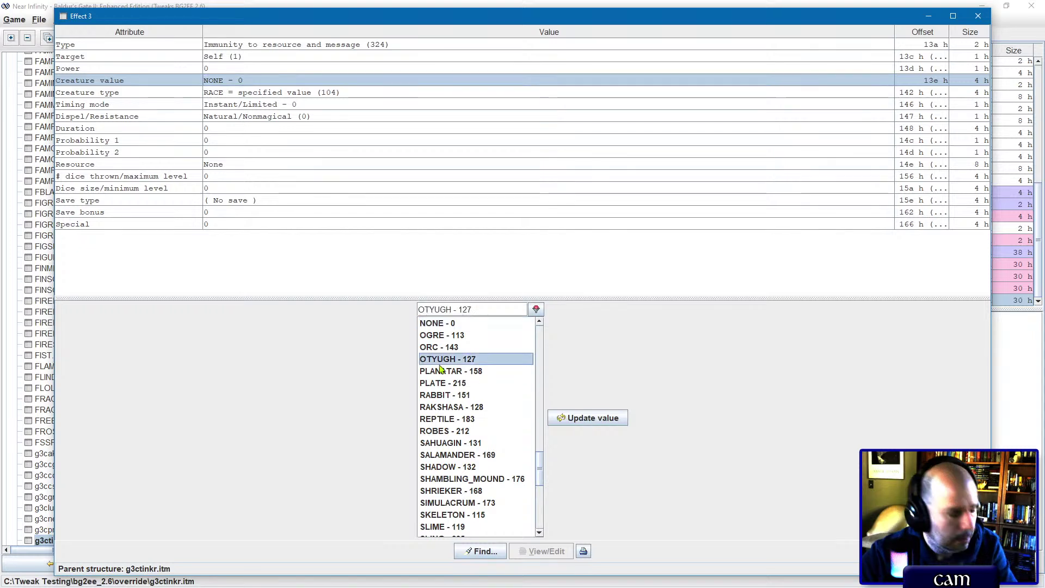
{"action": "type", "text": "gn"}
{"action": "left_click", "coordinate": [461, 401]}
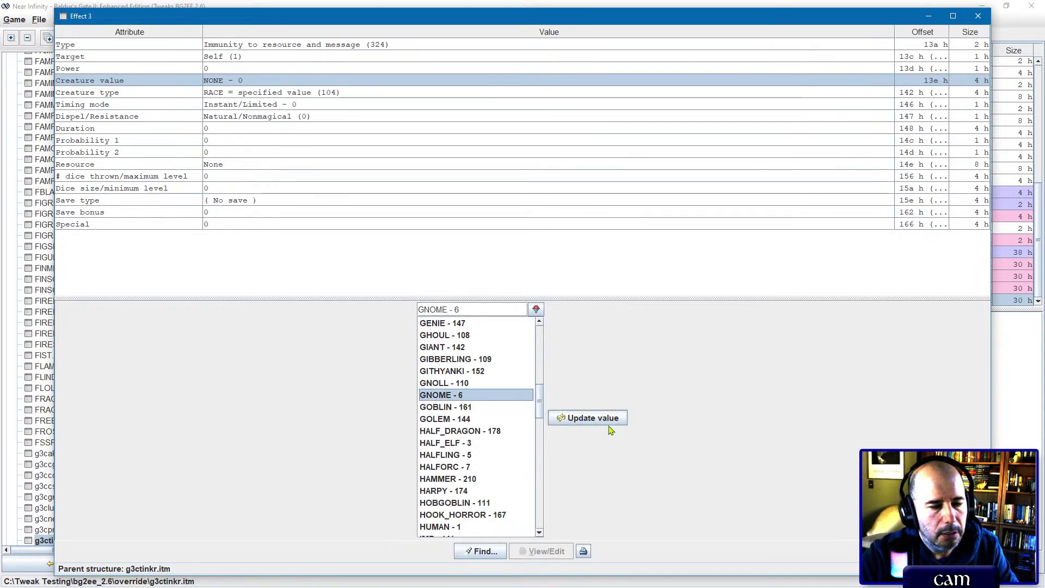
{"action": "left_click", "coordinate": [609, 424]}
Step: Set Effect 3's timing mode to Instant/While equipped - 2 and its Probability 1 to 100
{"action": "left_click", "coordinate": [262, 107]}
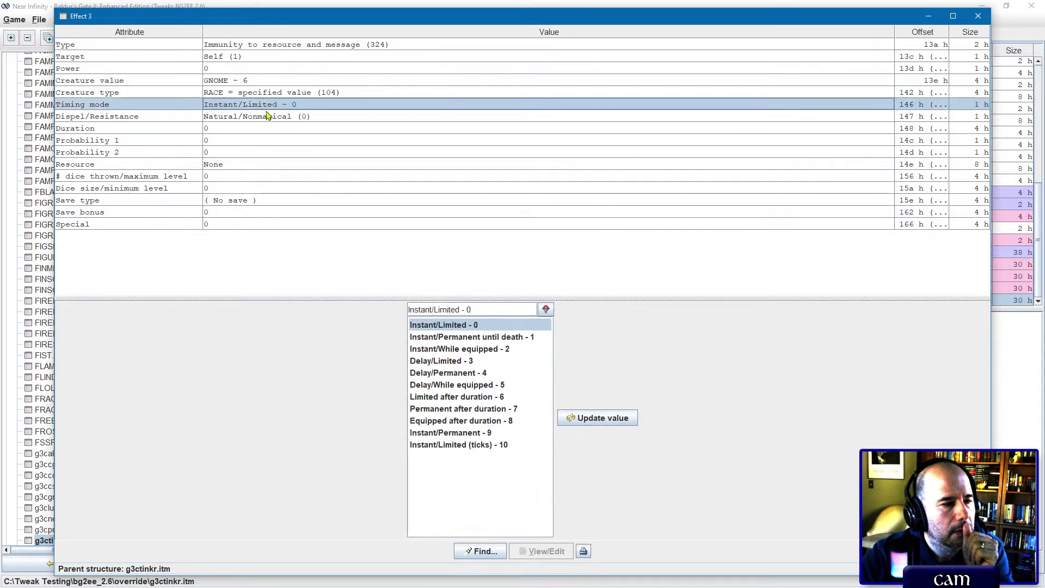
{"action": "key", "text": "Down"}
{"action": "key", "text": "Down"}
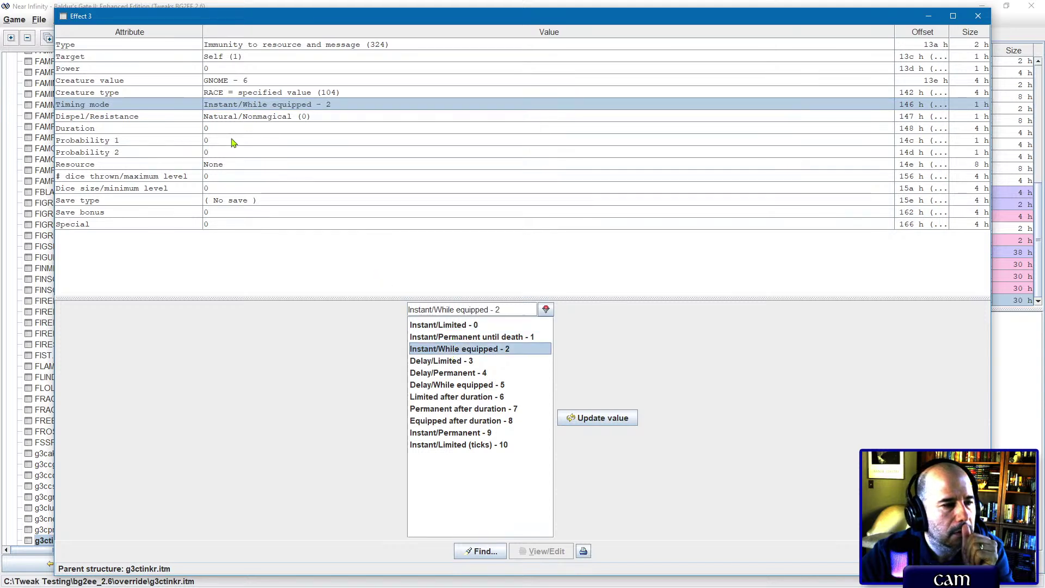
{"action": "double_click", "coordinate": [224, 140]}
{"action": "type", "text": "1"}
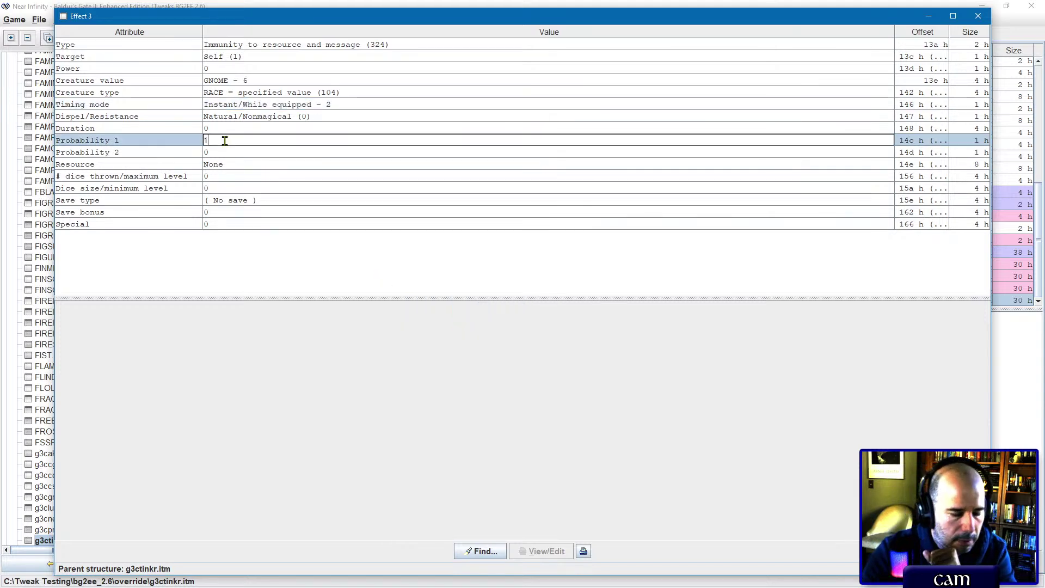
{"action": "type", "text": "00"}
{"action": "key", "text": "Return"}
Step: Set the resource of Effect 3 to g3ctinkr.itm (Jansen Spectroscopes) and close the effect window
{"action": "left_click", "coordinate": [247, 165]}
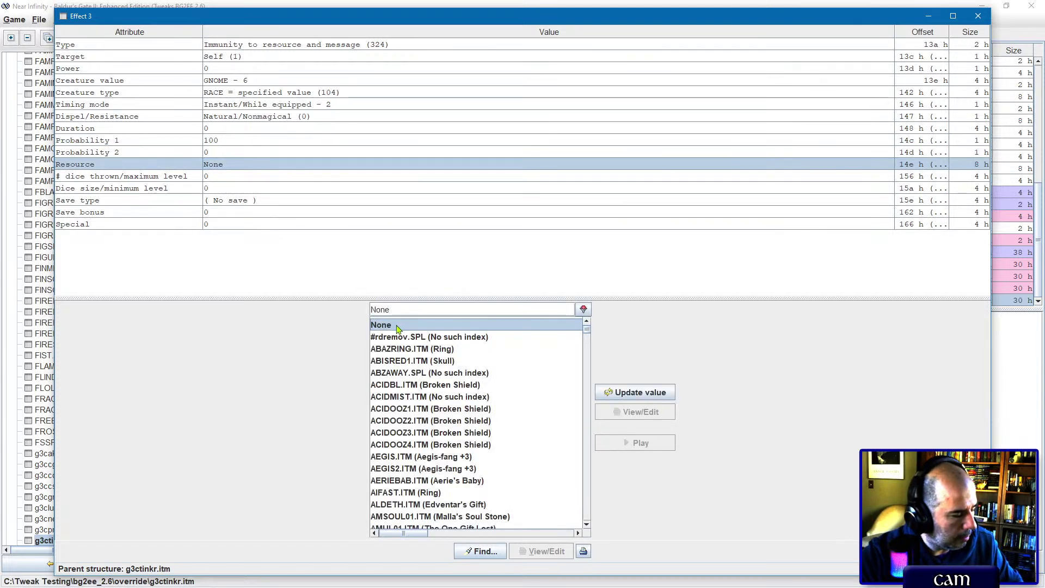
{"action": "type", "text": "g3ctinkr.eff"}
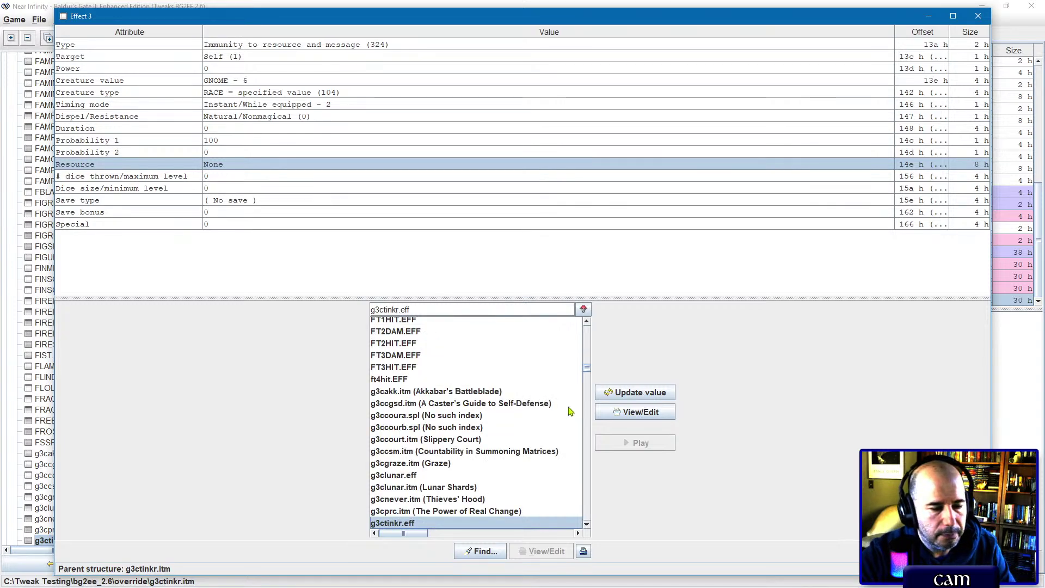
{"action": "scroll", "coordinate": [539, 455], "scroll_direction": "down", "scroll_amount": 2}
{"action": "left_click", "coordinate": [409, 467]}
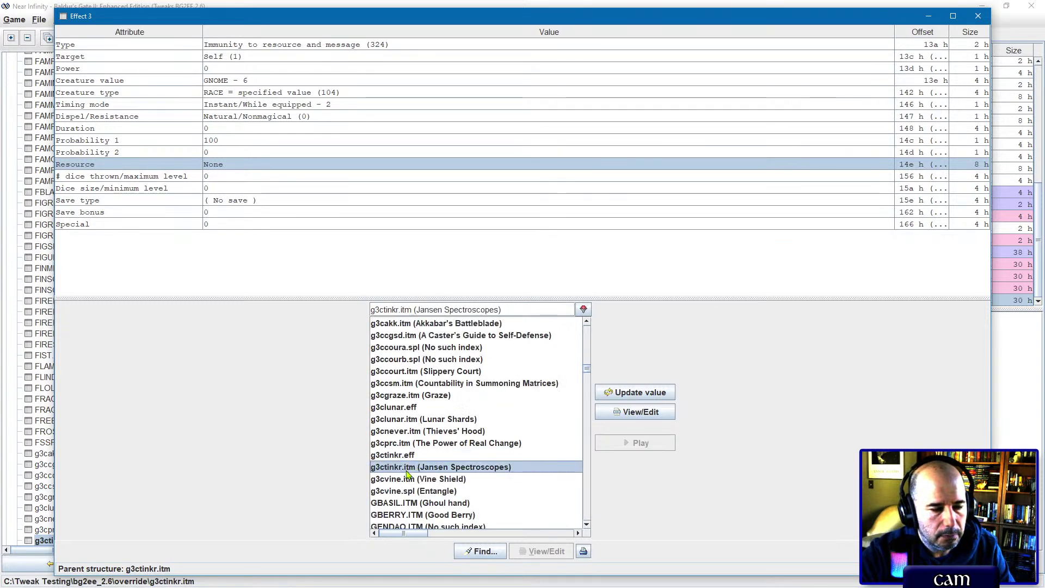
{"action": "left_click", "coordinate": [618, 395]}
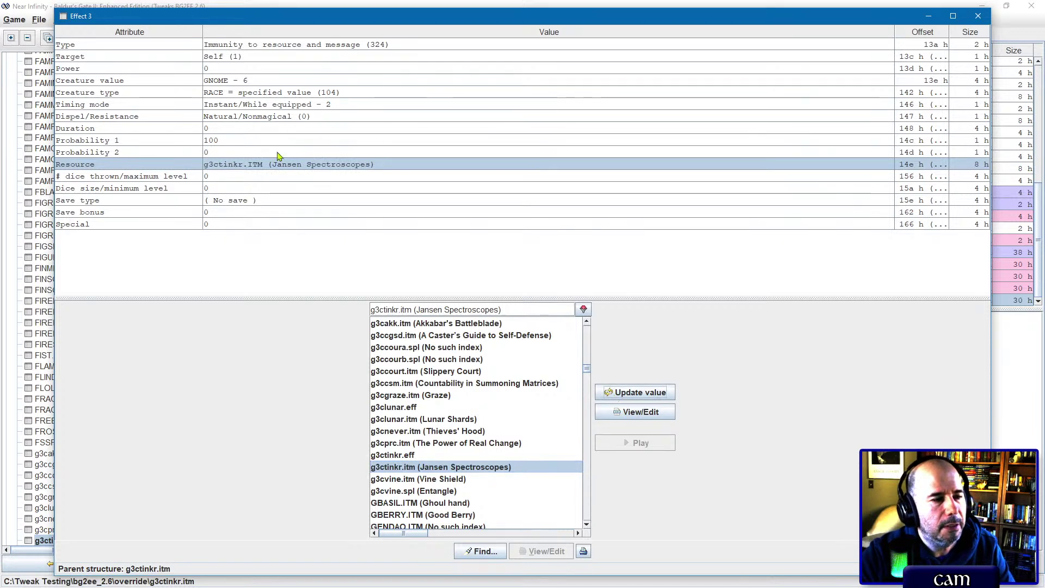
{"action": "left_click", "coordinate": [264, 168]}
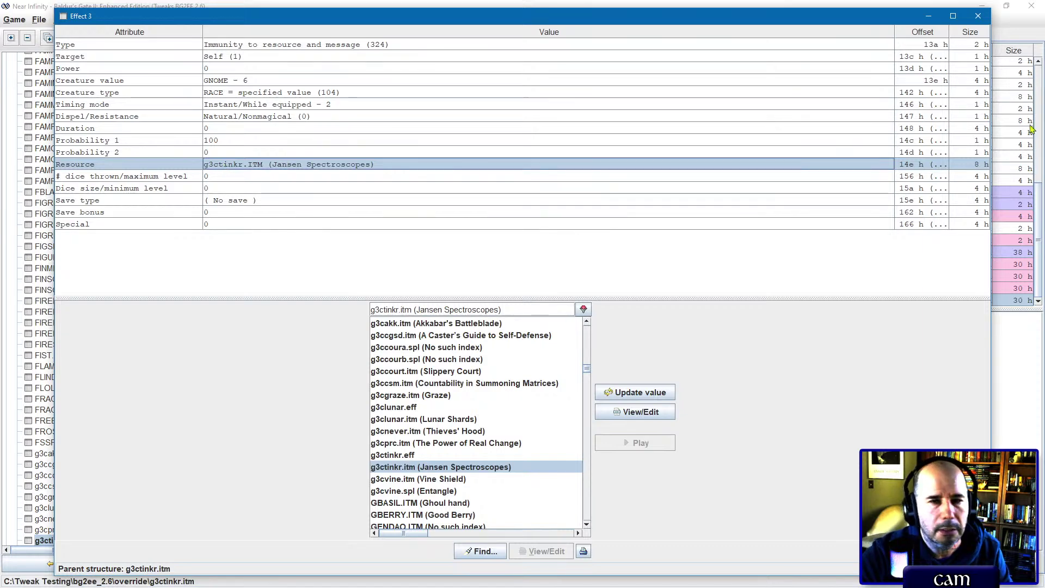
{"action": "left_click", "coordinate": [979, 15]}
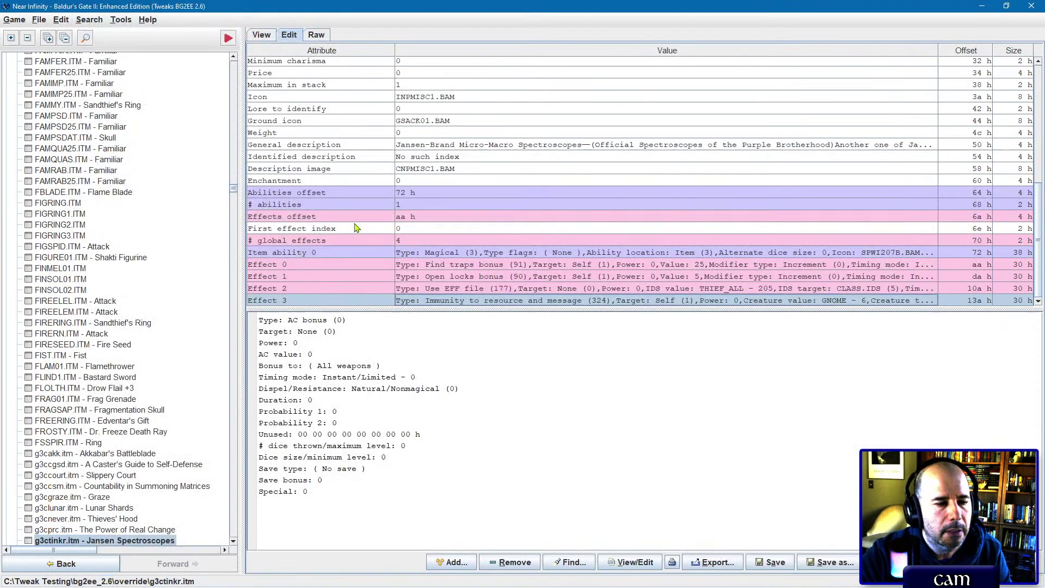
Step: Duplicate Effect 3 of g3ctinkr.itm by copying and pasting it into the same item
{"action": "right_click", "coordinate": [509, 304]}
{"action": "left_click", "coordinate": [526, 350]}
{"action": "right_click", "coordinate": [508, 308]}
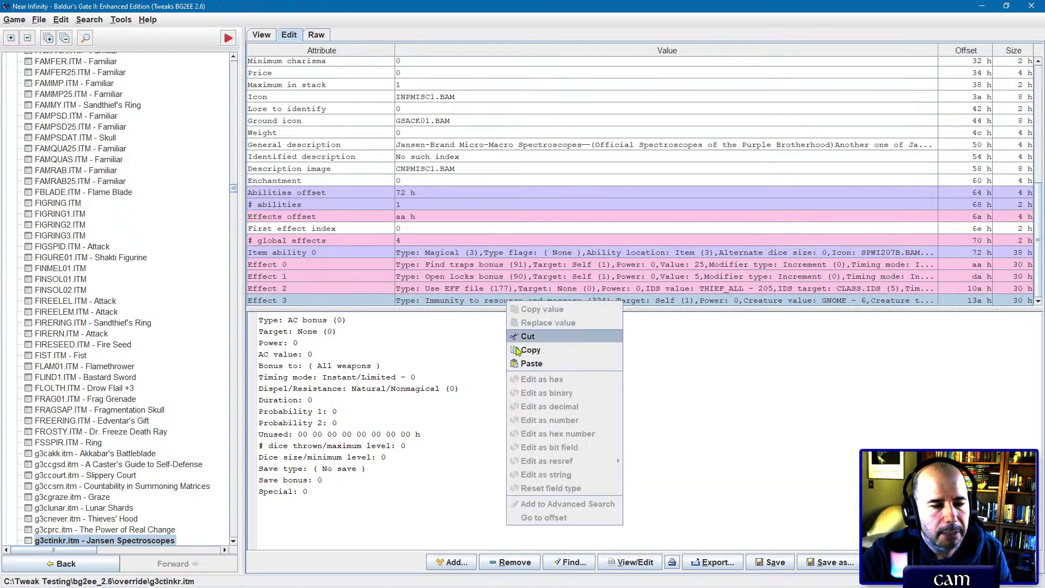
{"action": "left_click", "coordinate": [517, 353]}
{"action": "right_click", "coordinate": [513, 305]}
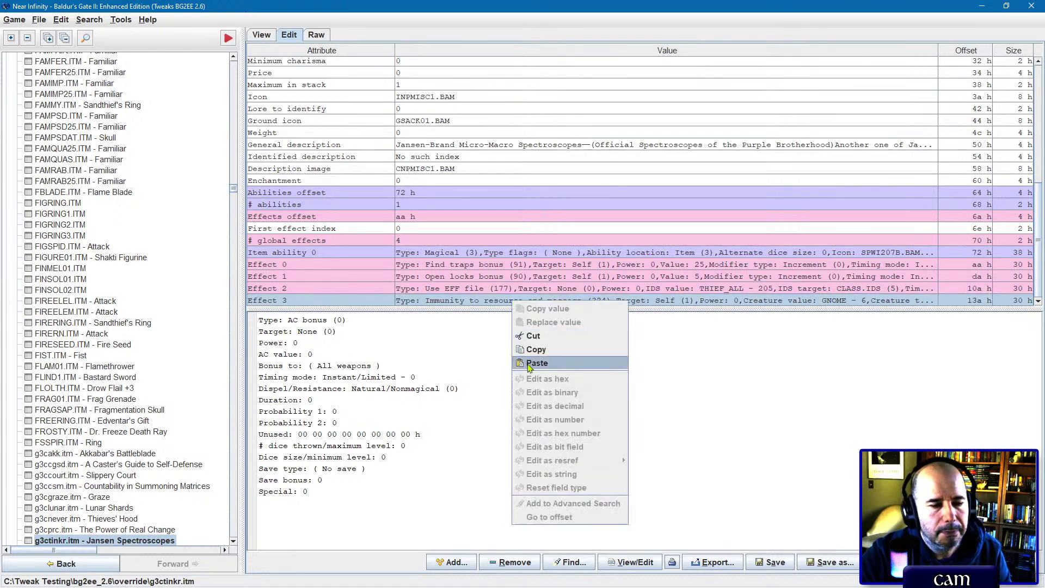
{"action": "left_click", "coordinate": [527, 363]}
Step: Open the duplicated effect and set its creature type to CLASS = specified value (105)
{"action": "double_click", "coordinate": [500, 301]}
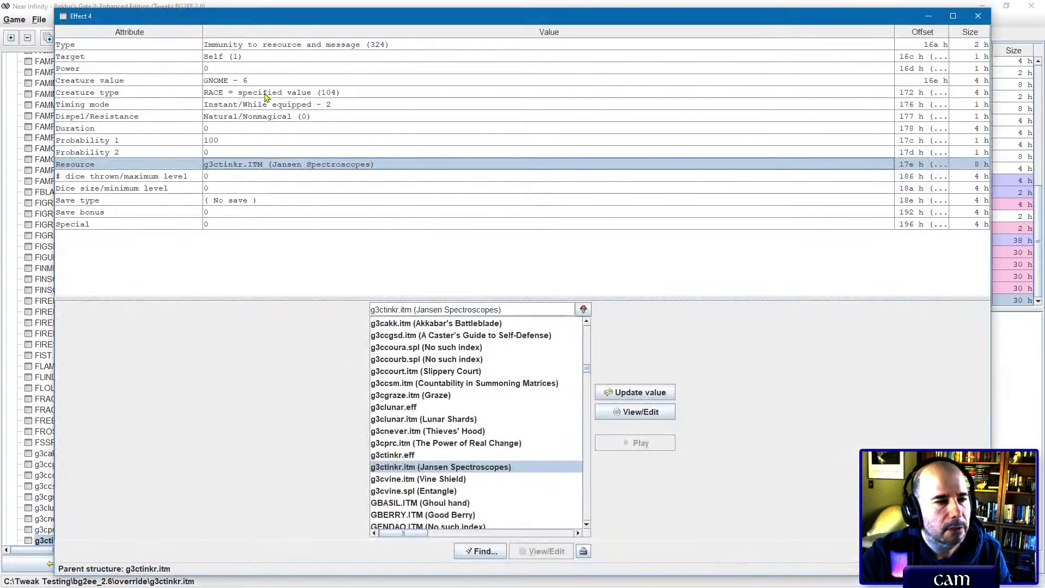
{"action": "left_click", "coordinate": [256, 93]}
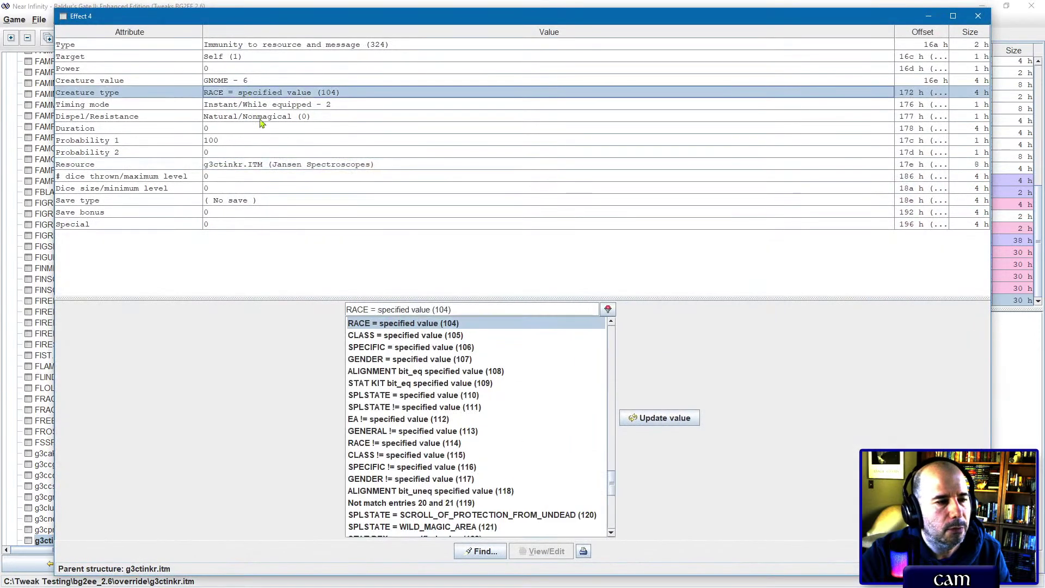
{"action": "double_click", "coordinate": [398, 336]}
Step: Set Effect 4's creature value to THIEF_ALL - 205 and close the effect window
{"action": "left_click", "coordinate": [246, 81]}
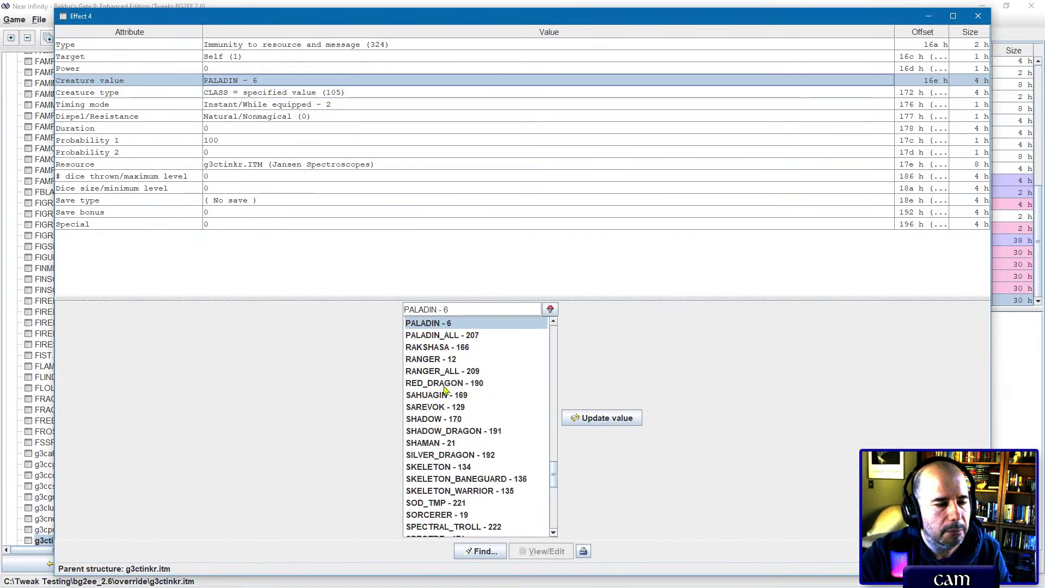
{"action": "scroll", "coordinate": [446, 389], "scroll_direction": "down", "scroll_amount": 1}
{"action": "scroll", "coordinate": [446, 389], "scroll_direction": "up", "scroll_amount": 3}
{"action": "scroll", "coordinate": [446, 389], "scroll_direction": "down", "scroll_amount": 12}
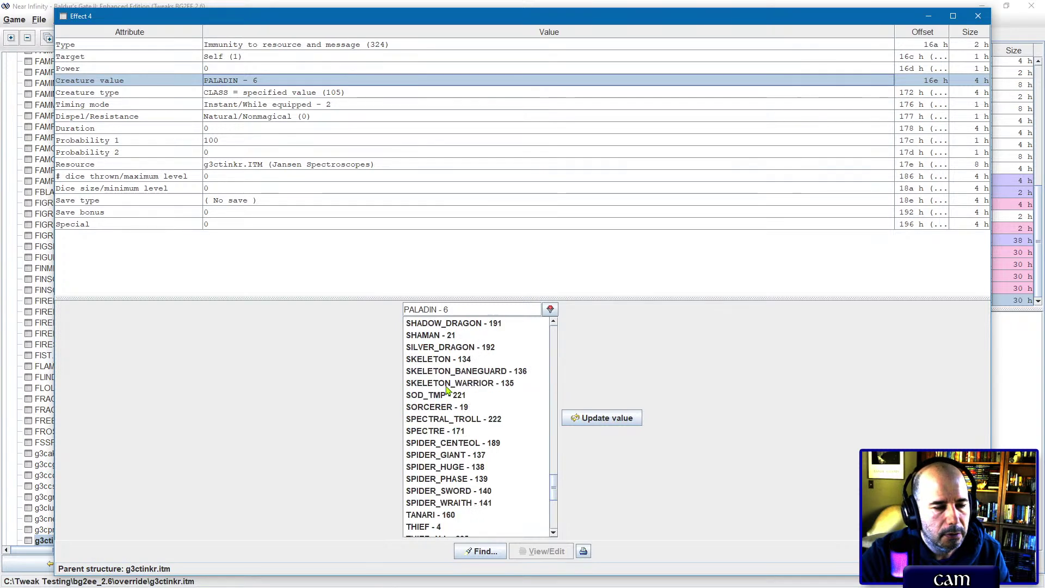
{"action": "scroll", "coordinate": [447, 389], "scroll_direction": "up", "scroll_amount": 2}
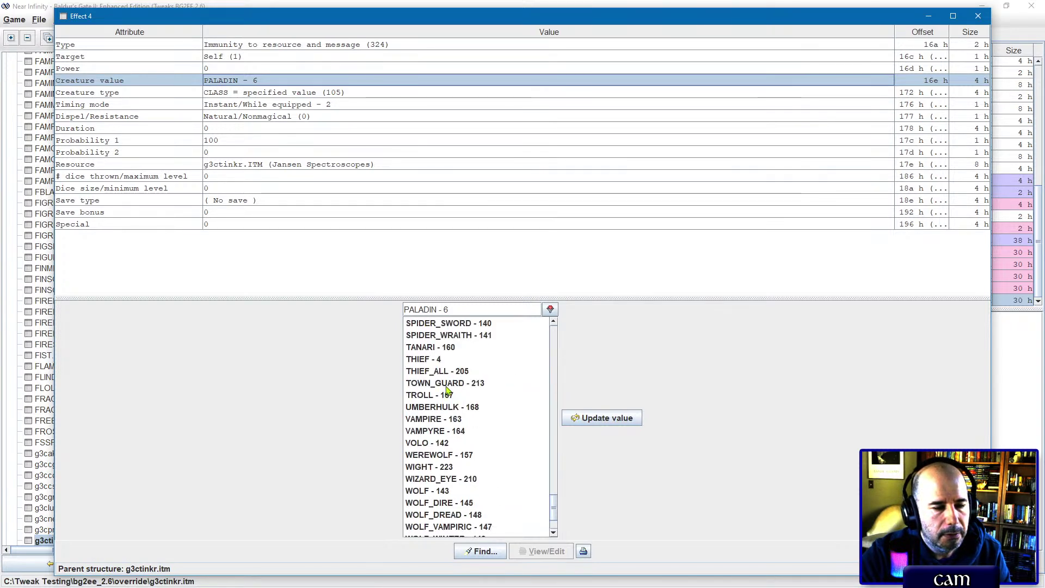
{"action": "left_click", "coordinate": [436, 361]}
{"action": "left_click", "coordinate": [438, 373]}
{"action": "left_click", "coordinate": [438, 362]}
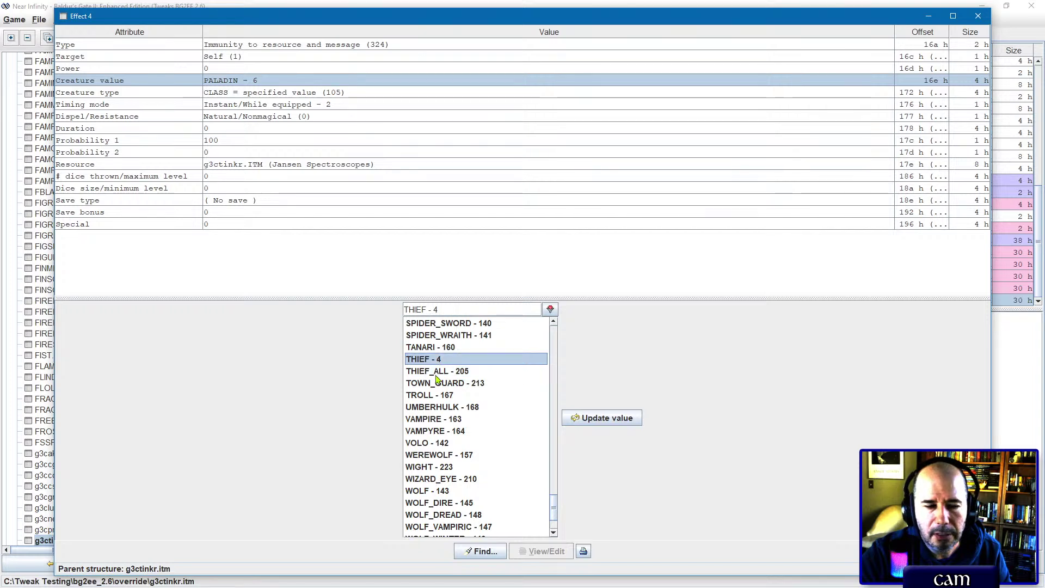
{"action": "left_click", "coordinate": [440, 372]}
{"action": "left_click", "coordinate": [439, 361]}
{"action": "left_click", "coordinate": [439, 372]}
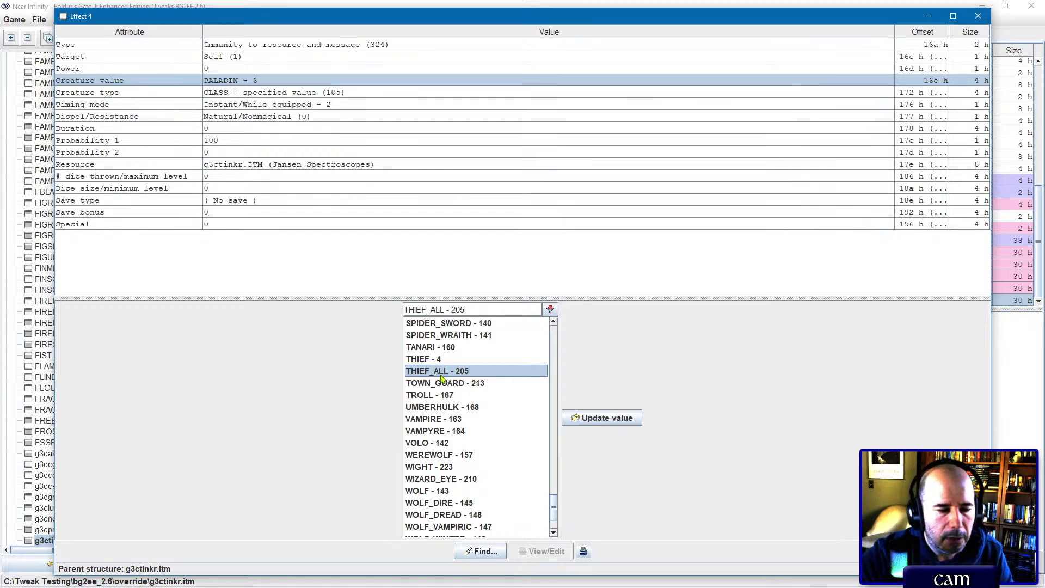
{"action": "left_click", "coordinate": [449, 359]}
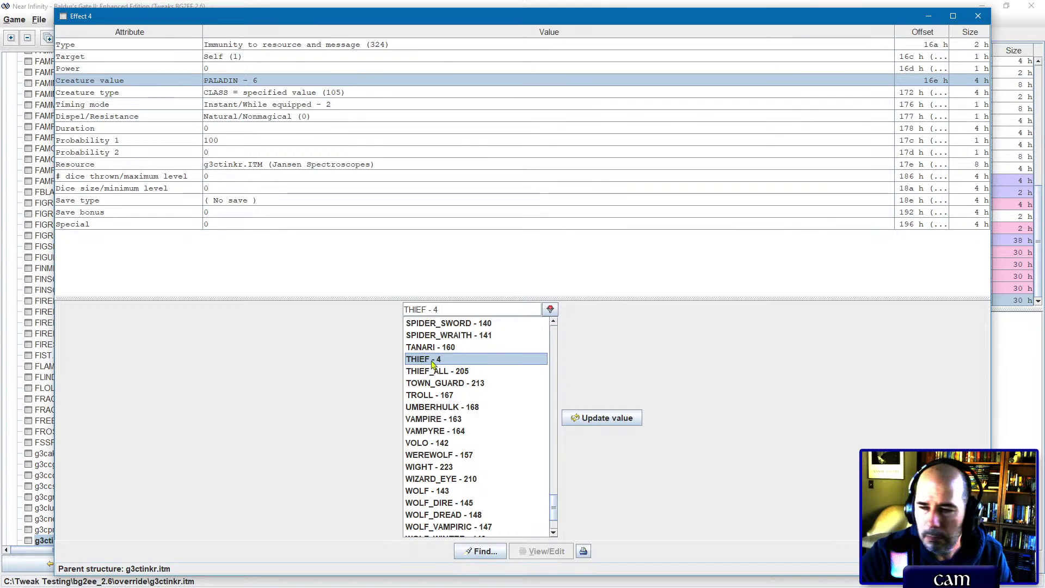
{"action": "left_click", "coordinate": [428, 372]}
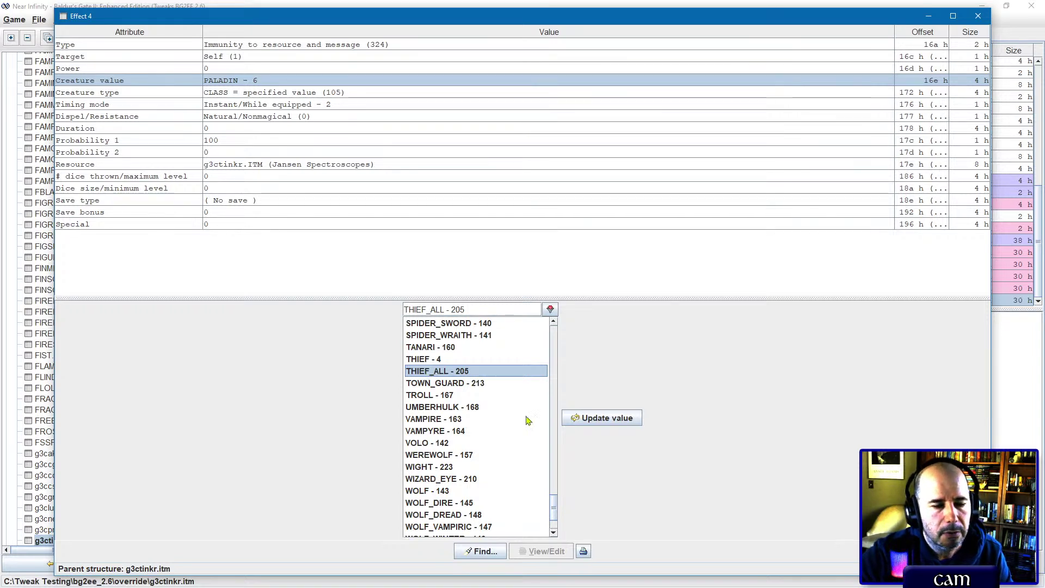
{"action": "left_click", "coordinate": [575, 417]}
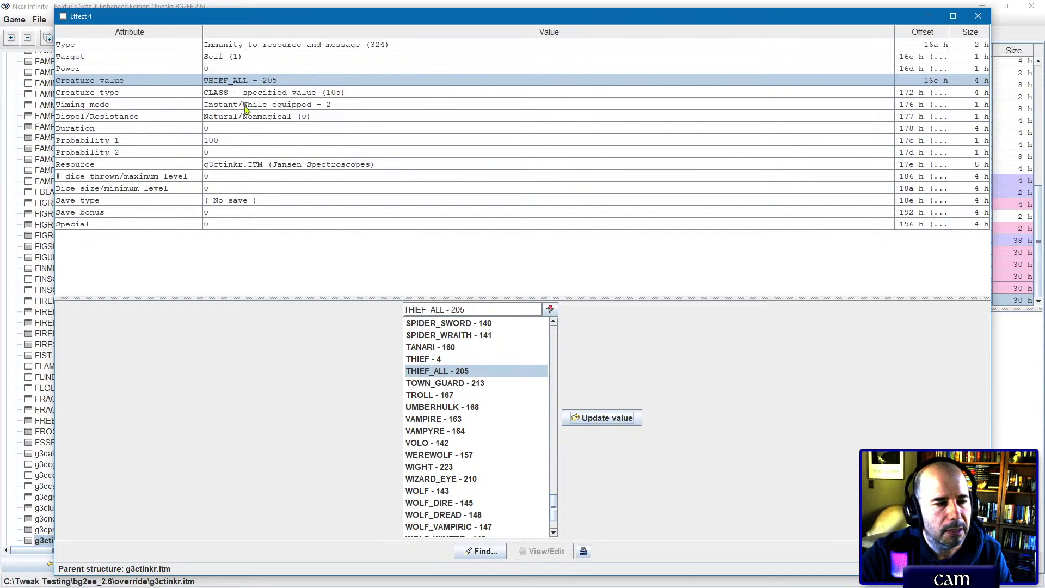
{"action": "left_click", "coordinate": [978, 15]}
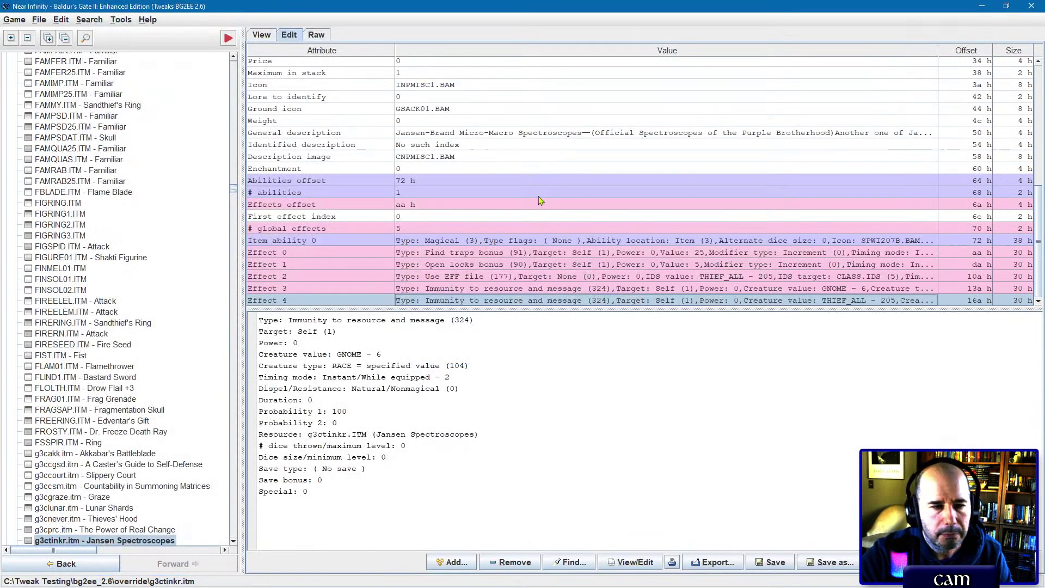
Step: Cut the gnome-race immunity effect and paste it back so it follows the THIEF_ALL immunity effect
{"action": "left_click", "coordinate": [512, 289]}
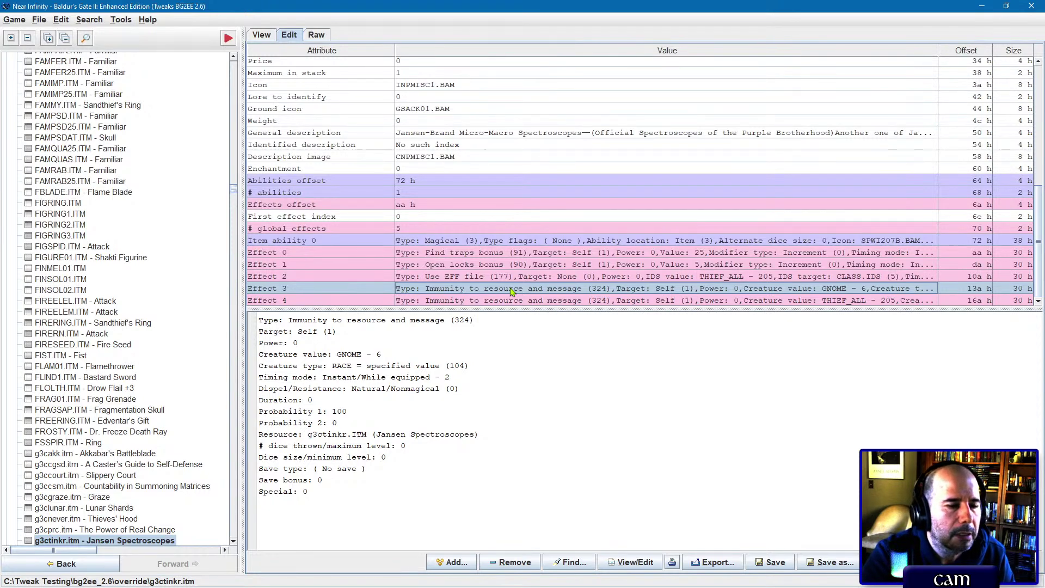
{"action": "right_click", "coordinate": [512, 291]}
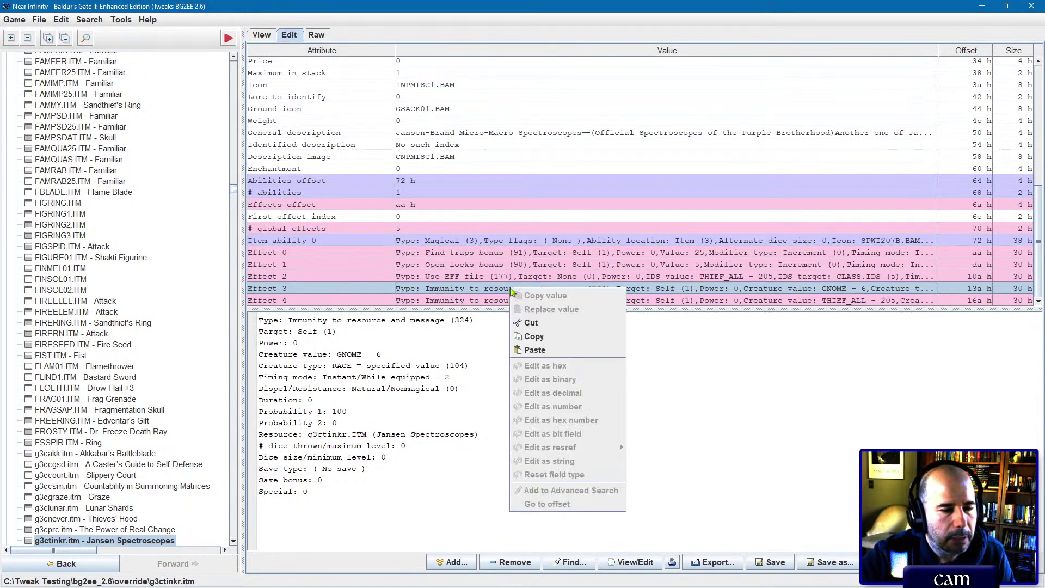
{"action": "left_click", "coordinate": [531, 322]}
{"action": "right_click", "coordinate": [522, 291]}
{"action": "left_click", "coordinate": [544, 351]}
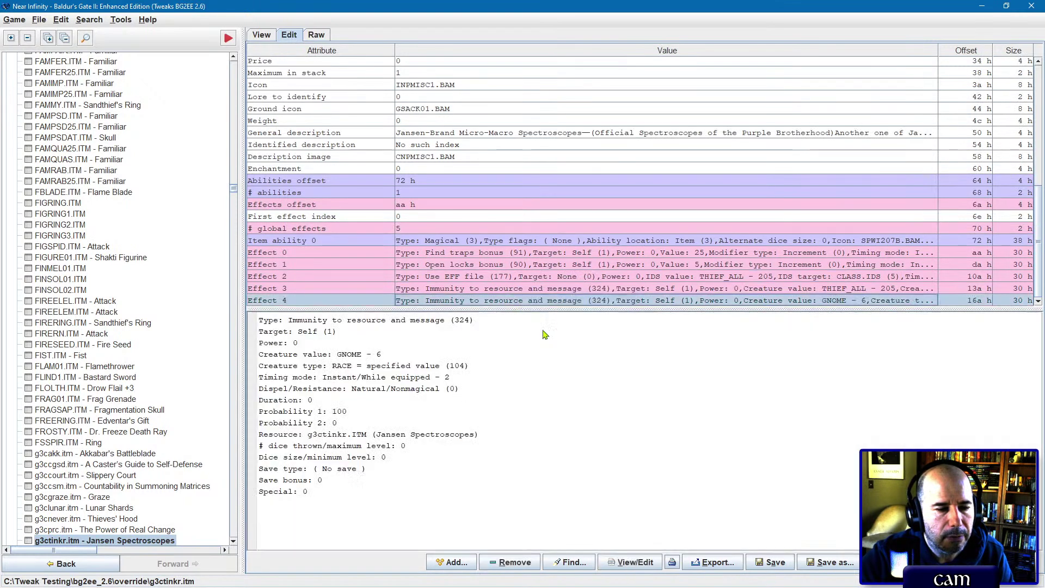
Step: Move the Use EFF file (177) effect below the two opcode 324 effects by cutting and pasting it
{"action": "left_click", "coordinate": [490, 275]}
{"action": "right_click", "coordinate": [490, 276]}
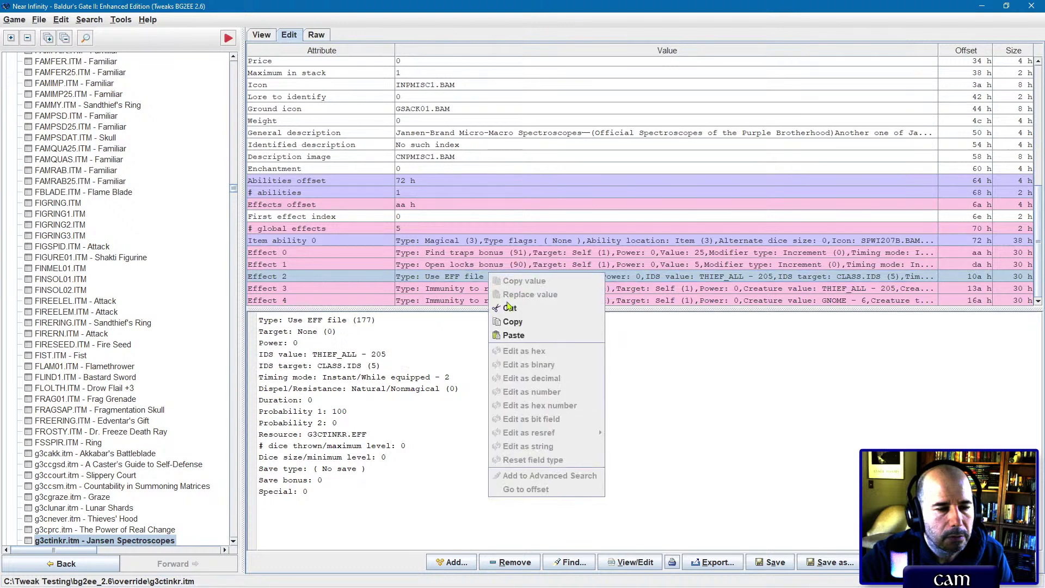
{"action": "left_click", "coordinate": [509, 308]}
{"action": "right_click", "coordinate": [509, 276]}
{"action": "left_click", "coordinate": [521, 333]}
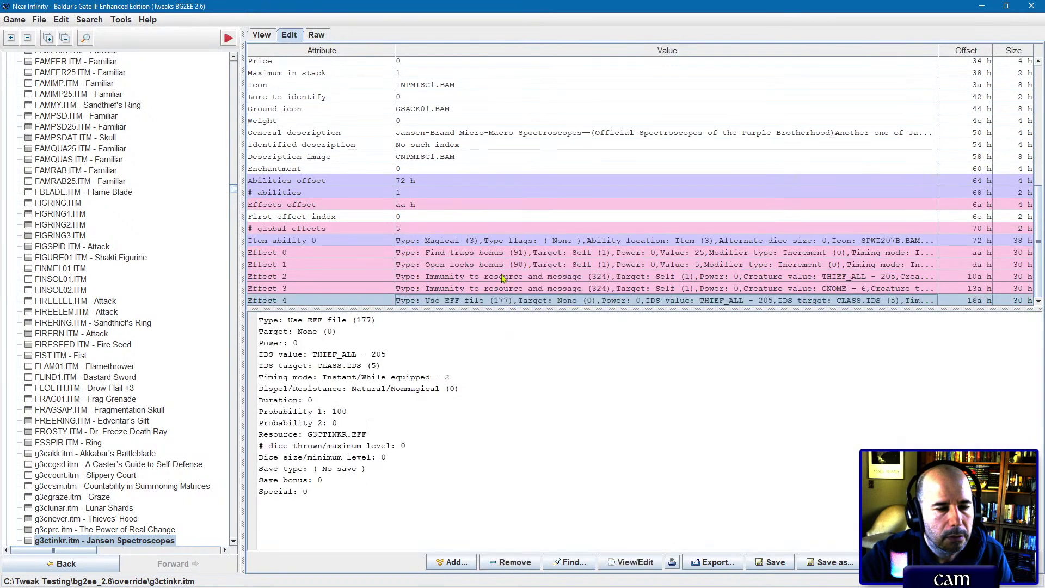
Step: Cut the two opcode 324 effects together and paste them back below the Use EFF file effect
{"action": "left_click", "coordinate": [504, 278]}
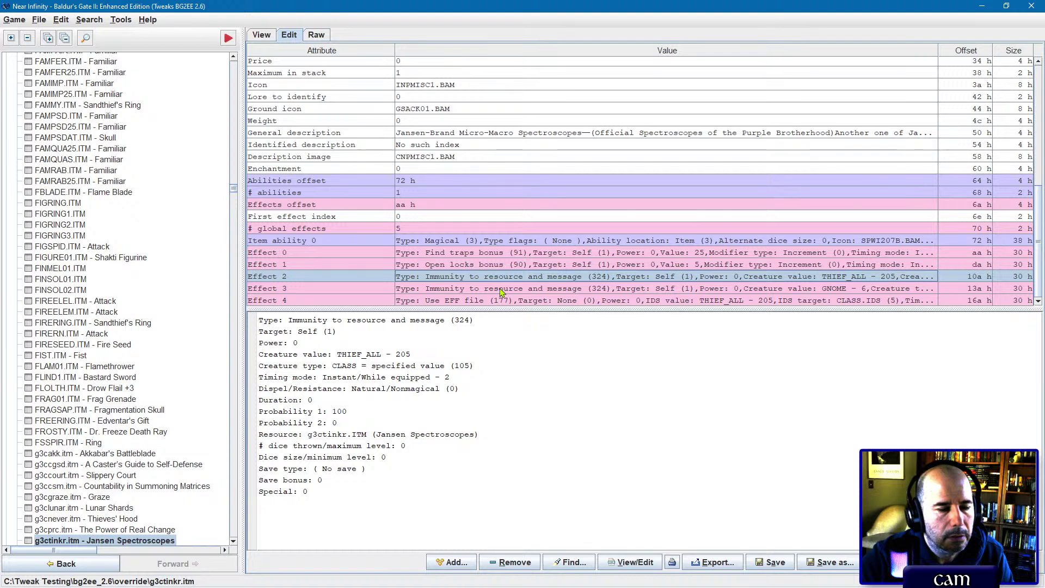
{"action": "left_click", "coordinate": [501, 299]}
{"action": "right_click", "coordinate": [537, 293]}
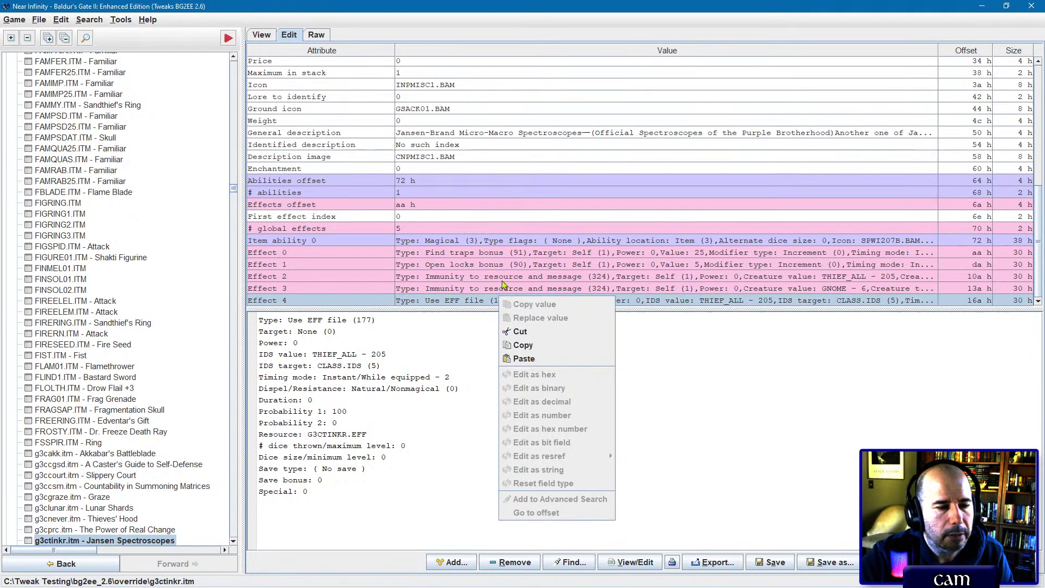
{"action": "left_click", "coordinate": [503, 276]}
{"action": "left_click", "coordinate": [504, 289], "text": "shift"}
{"action": "right_click", "coordinate": [503, 294]}
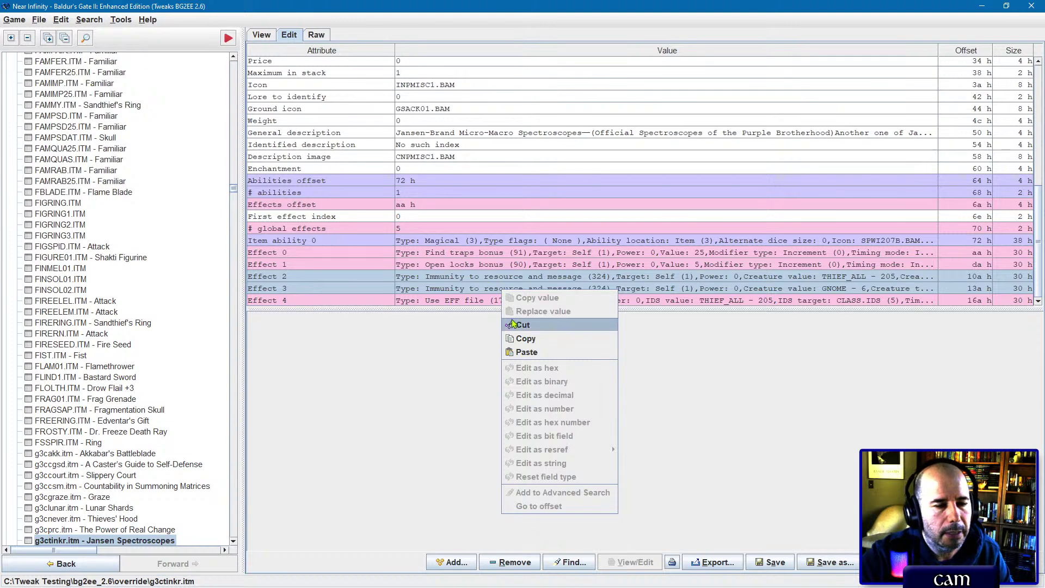
{"action": "left_click", "coordinate": [522, 325]}
{"action": "right_click", "coordinate": [517, 286]}
{"action": "left_click", "coordinate": [533, 338]}
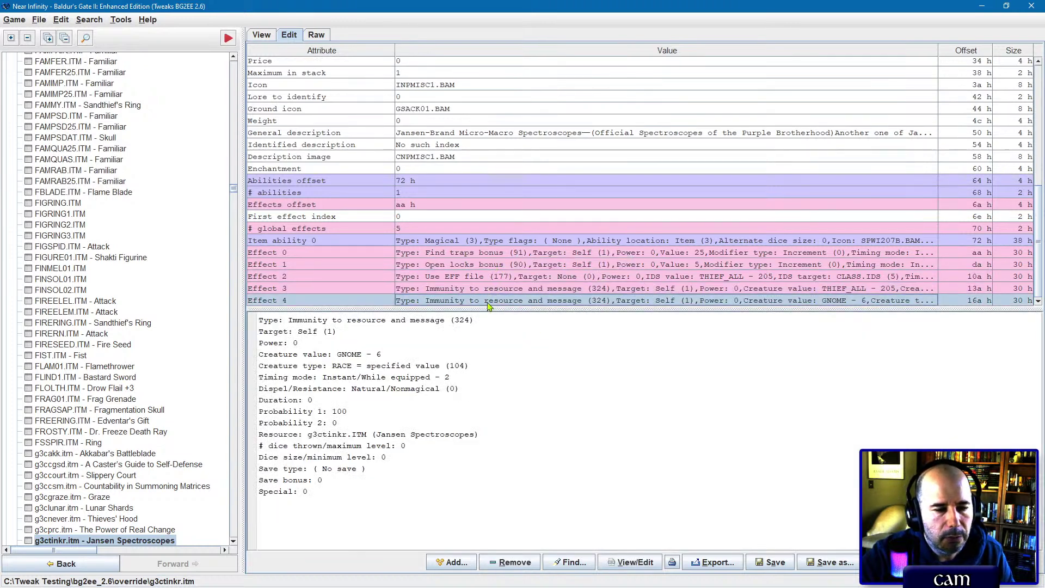
Step: Review the order and settings of g3ctinkr.itm's find traps, open locks, EFF file and immunity effects
{"action": "left_click", "coordinate": [491, 293]}
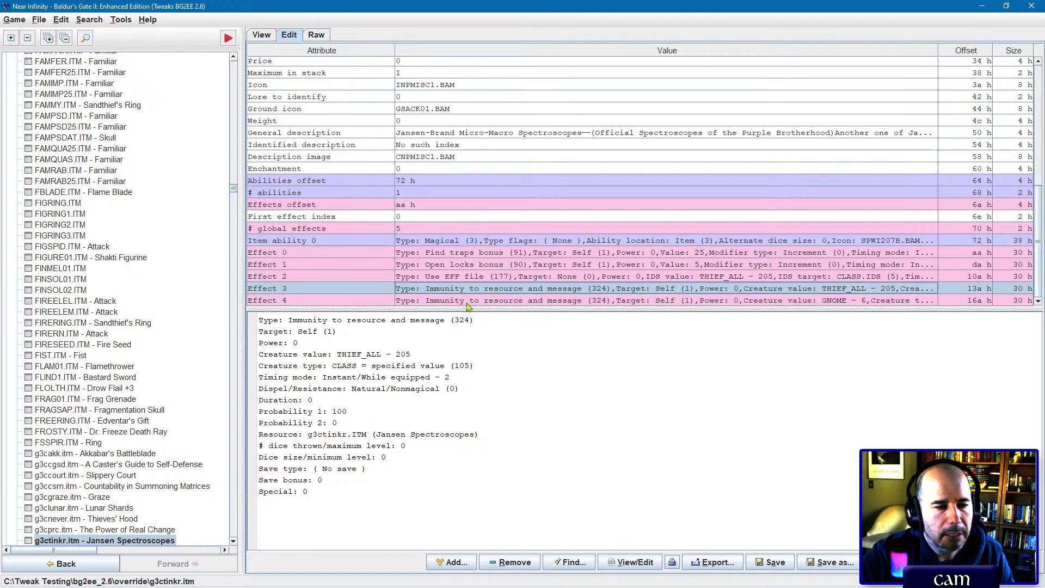
{"action": "left_click", "coordinate": [512, 252]}
{"action": "left_click", "coordinate": [496, 277]}
{"action": "left_click", "coordinate": [495, 291]}
{"action": "left_click", "coordinate": [494, 301]}
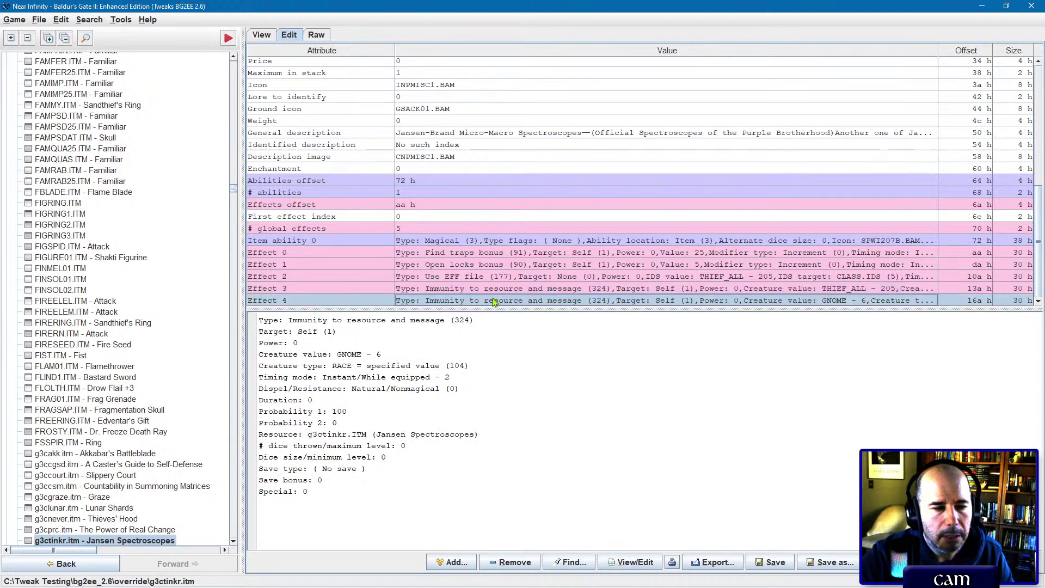
{"action": "left_click", "coordinate": [494, 254]}
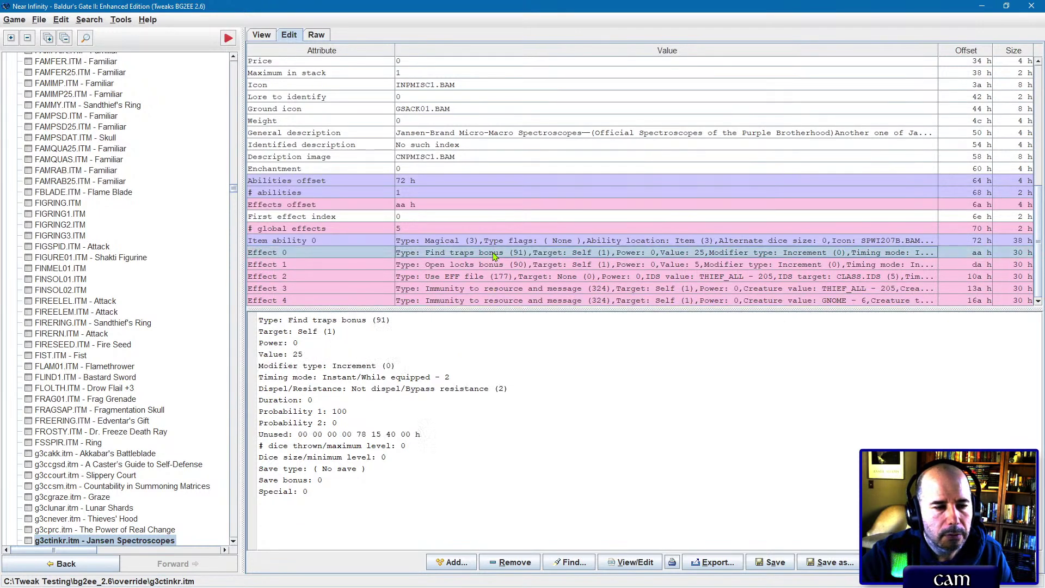
{"action": "left_click", "coordinate": [494, 290]}
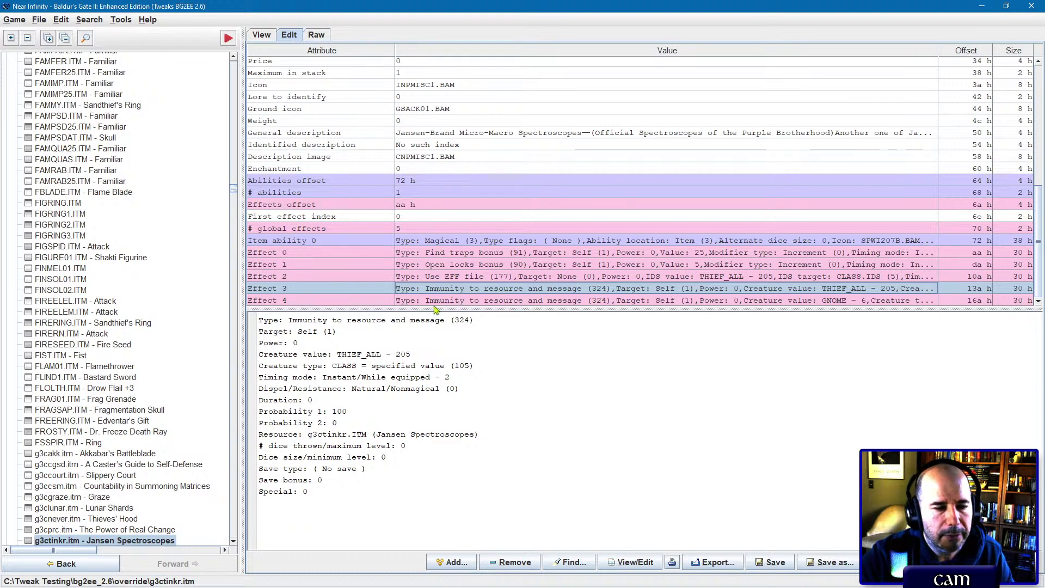
{"action": "left_click", "coordinate": [456, 258]}
{"action": "left_click", "coordinate": [455, 266]}
{"action": "left_click", "coordinate": [451, 277]}
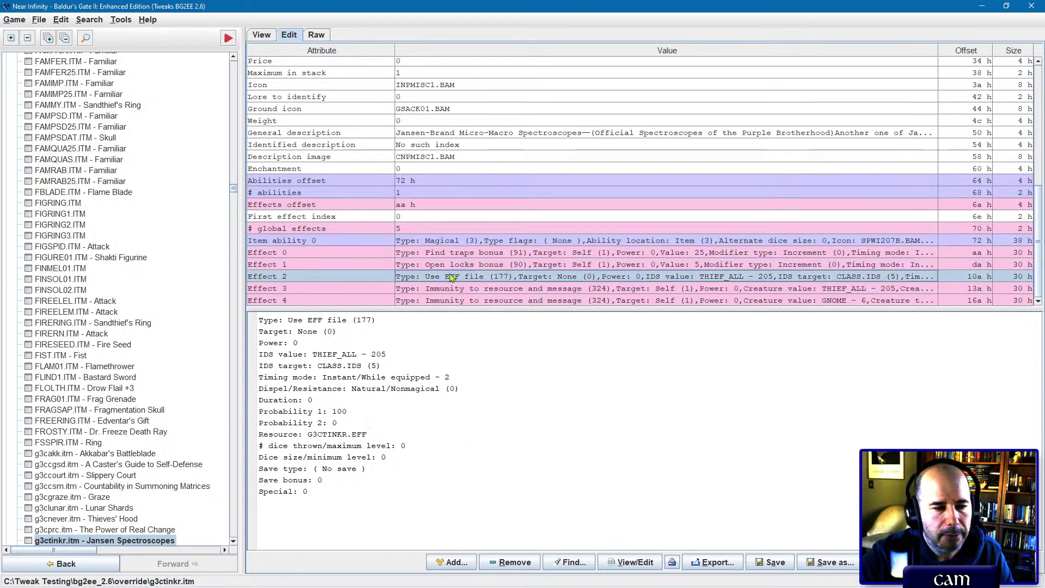
{"action": "left_click", "coordinate": [449, 258]}
{"action": "left_click", "coordinate": [449, 266]}
{"action": "left_click", "coordinate": [450, 277]}
{"action": "left_click", "coordinate": [450, 253]}
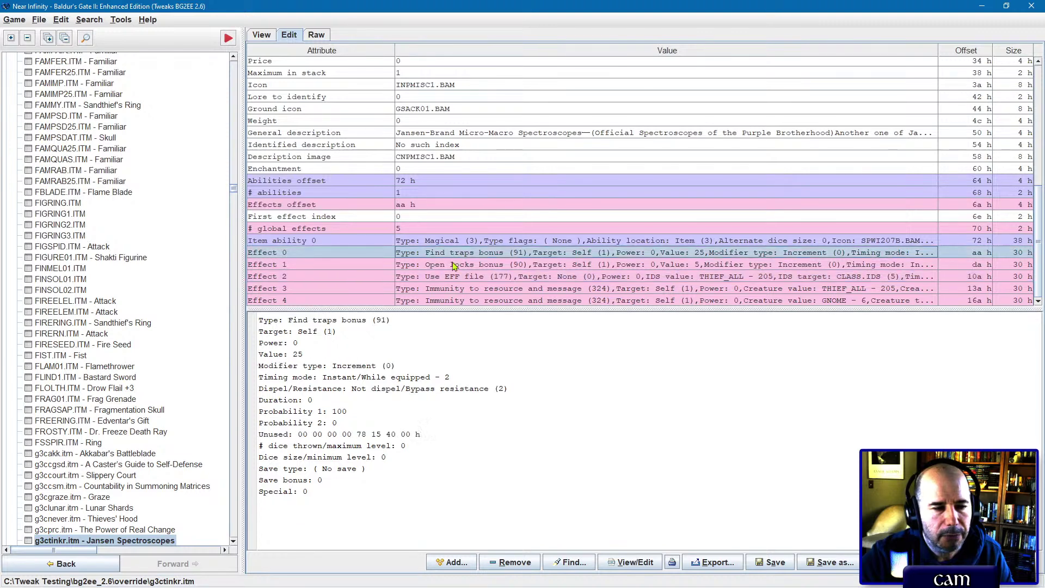
{"action": "left_click", "coordinate": [452, 265]}
{"action": "left_click", "coordinate": [455, 279]}
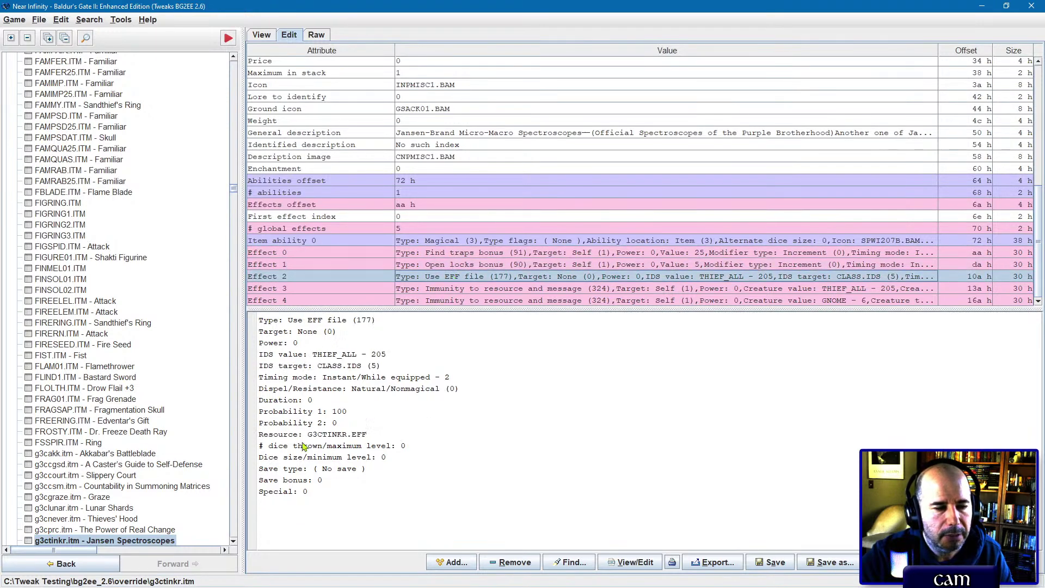
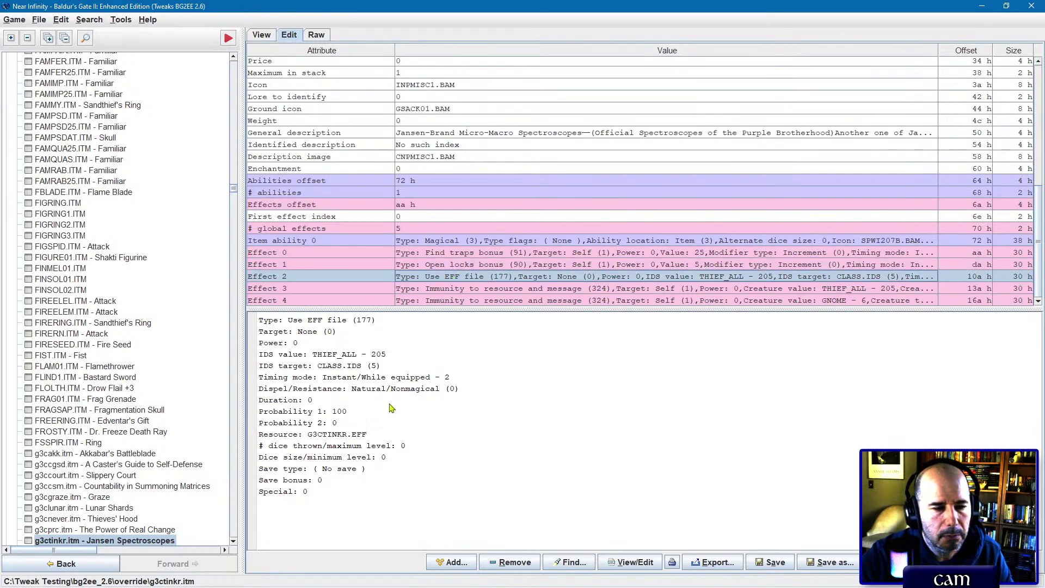
Step: Compare the creature value and creature type of the two opcode 324 effects, Effect 3 and Effect 4
{"action": "left_click", "coordinate": [461, 289]}
{"action": "left_click", "coordinate": [462, 302]}
{"action": "left_click", "coordinate": [462, 289]}
{"action": "left_click", "coordinate": [464, 301]}
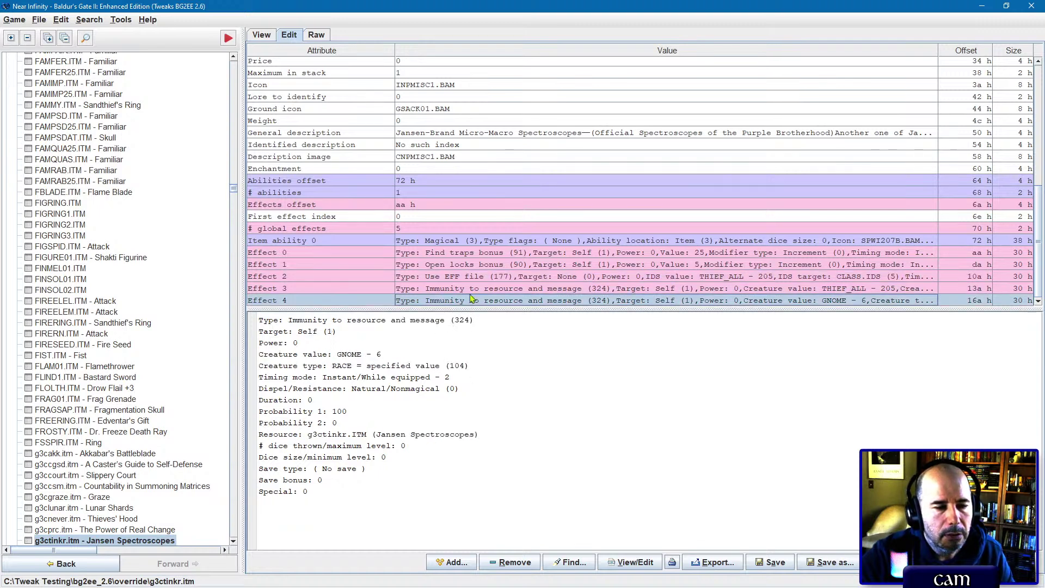
{"action": "left_click", "coordinate": [472, 289]}
{"action": "left_click", "coordinate": [468, 302]}
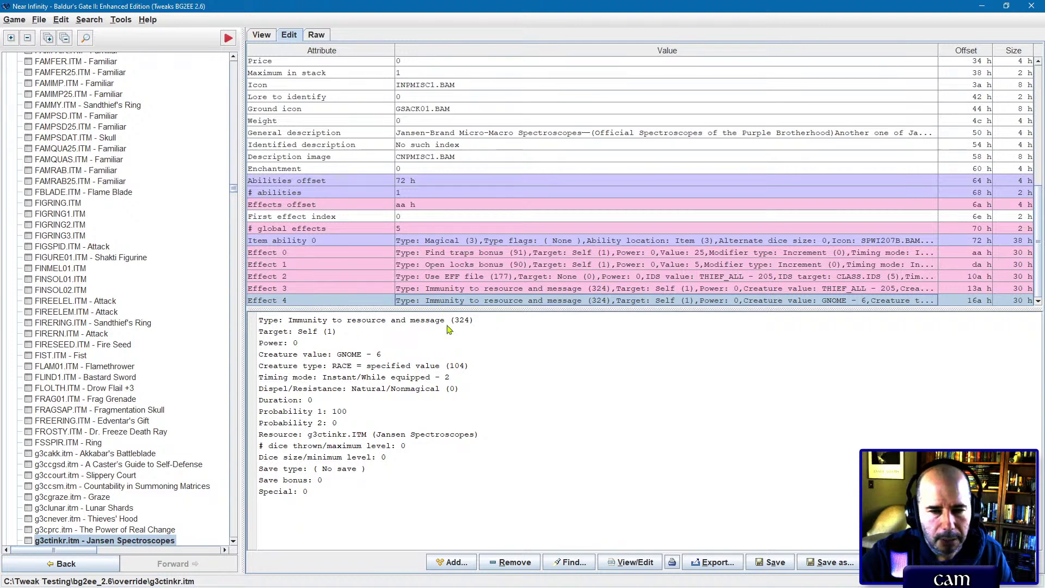
{"action": "left_click", "coordinate": [465, 290]}
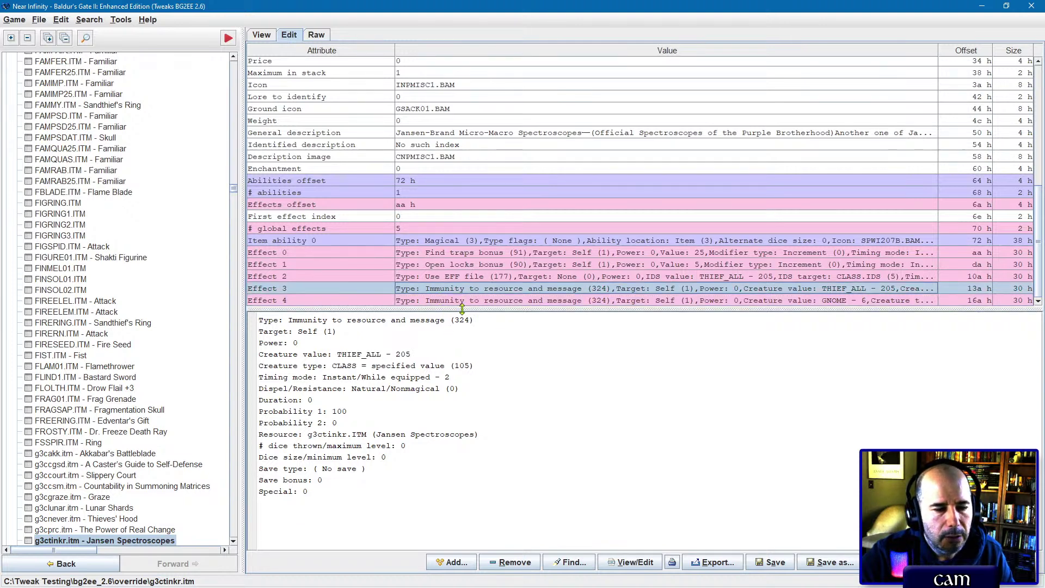
{"action": "left_click", "coordinate": [461, 302]}
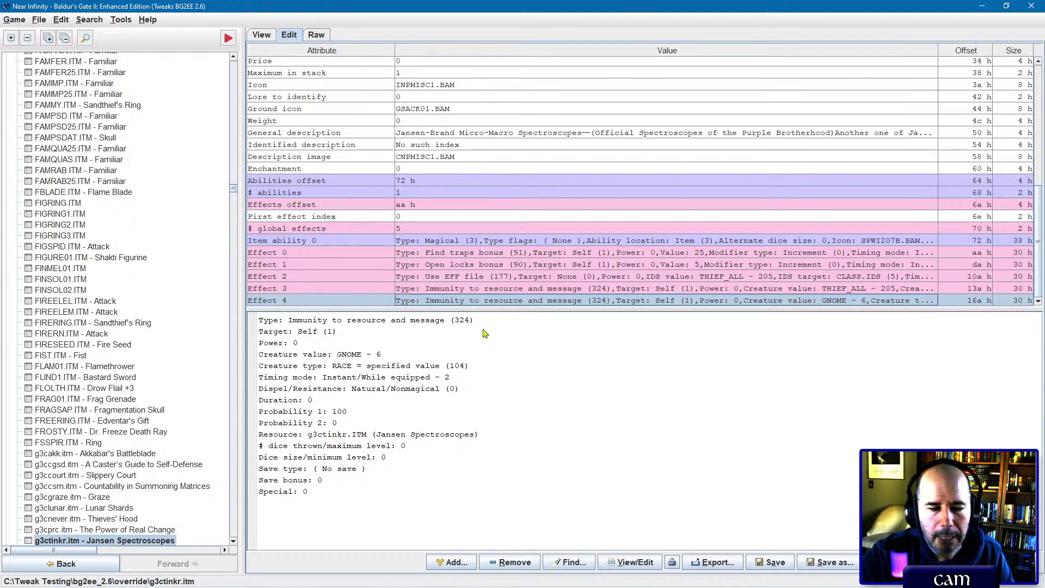
Step: Search the game's spells by name for "confusion"
{"action": "left_click", "coordinate": [455, 562]}
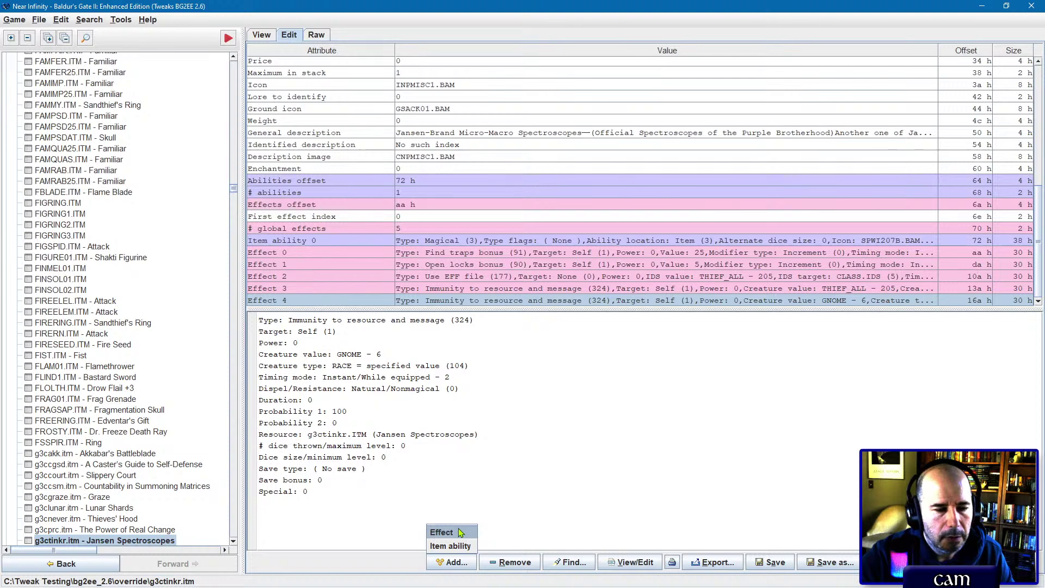
{"action": "key", "text": "ctrl+f"}
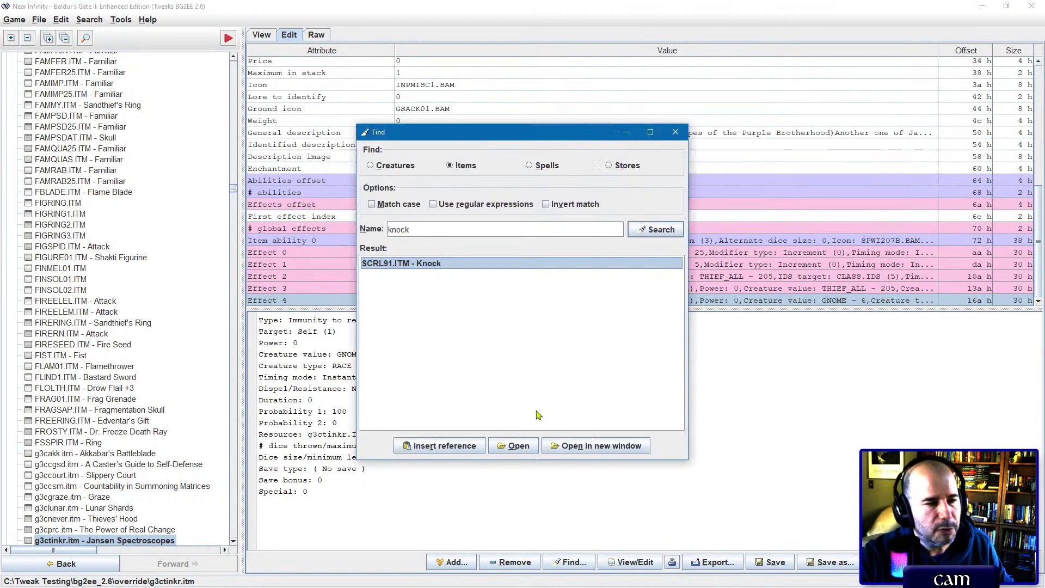
{"action": "left_click", "coordinate": [543, 167]}
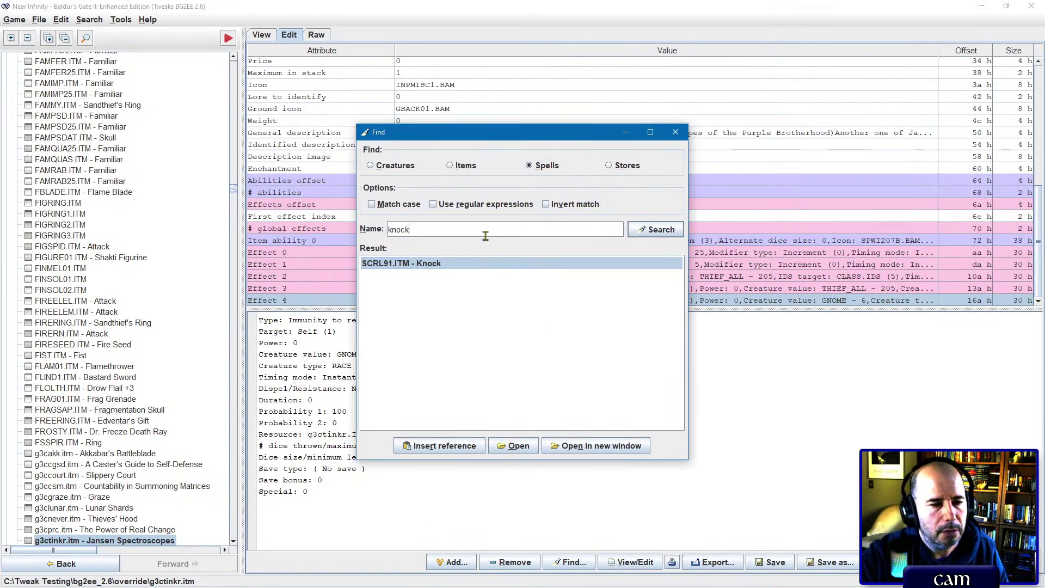
{"action": "double_click", "coordinate": [485, 235]}
{"action": "type", "text": "confusion"}
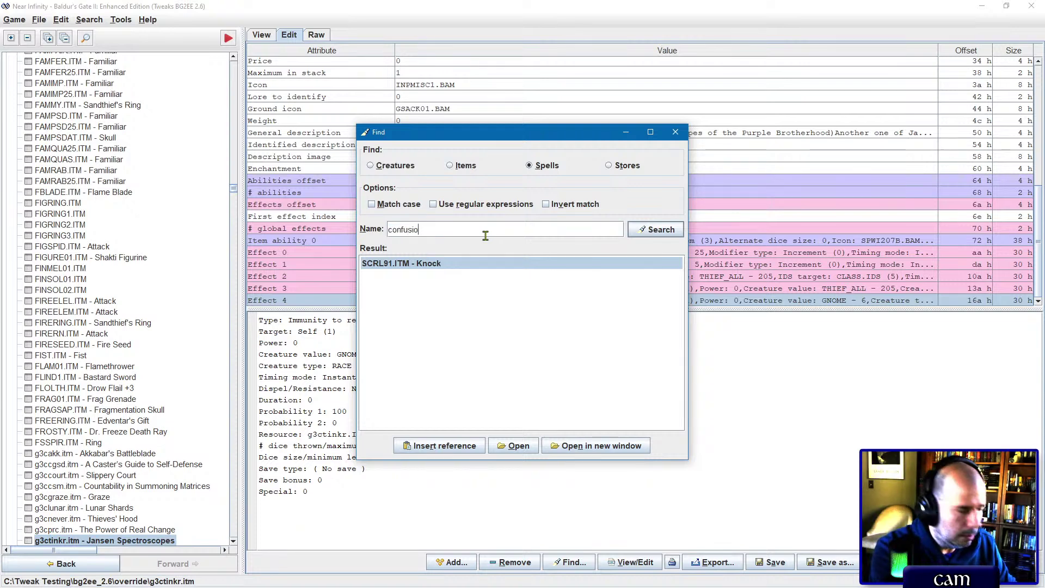
{"action": "key", "text": "Return"}
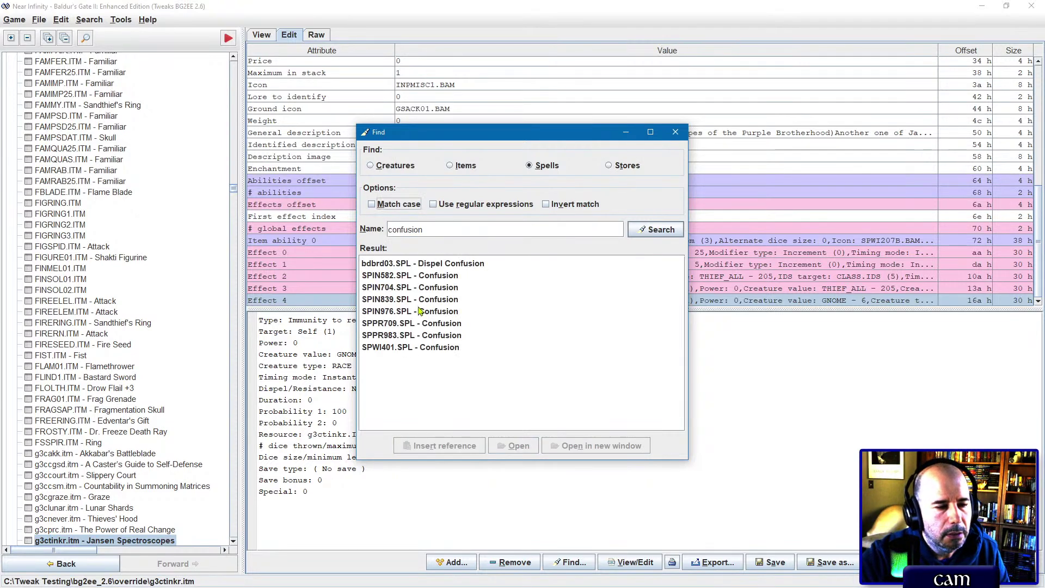
Step: Open the priest spell SPPR709.SPL from the confusion search results, saving the pending changes to g3ctinkr.itm
{"action": "double_click", "coordinate": [418, 323]}
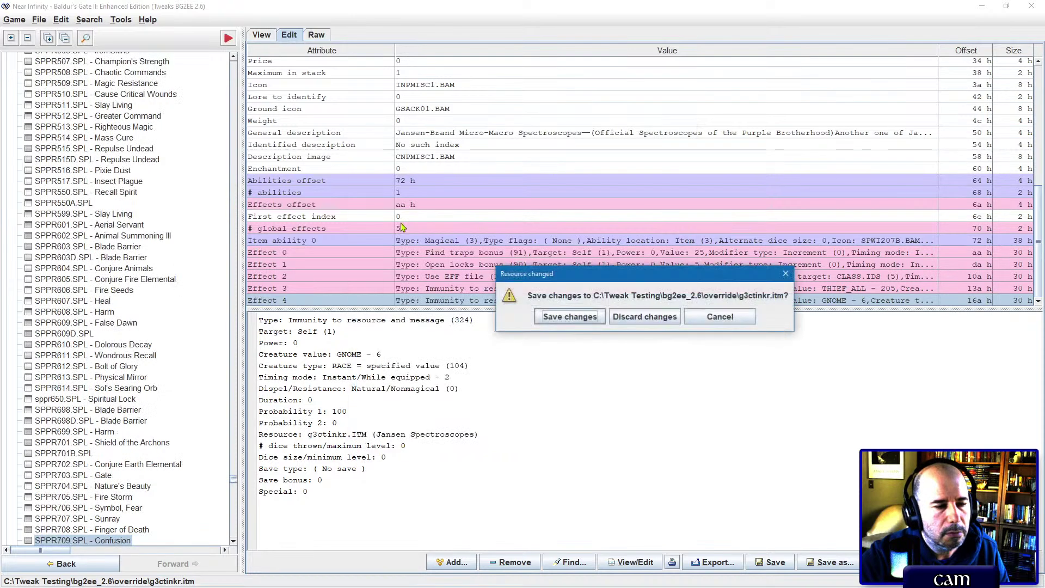
{"action": "left_click", "coordinate": [569, 317]}
{"action": "left_click", "coordinate": [495, 308]}
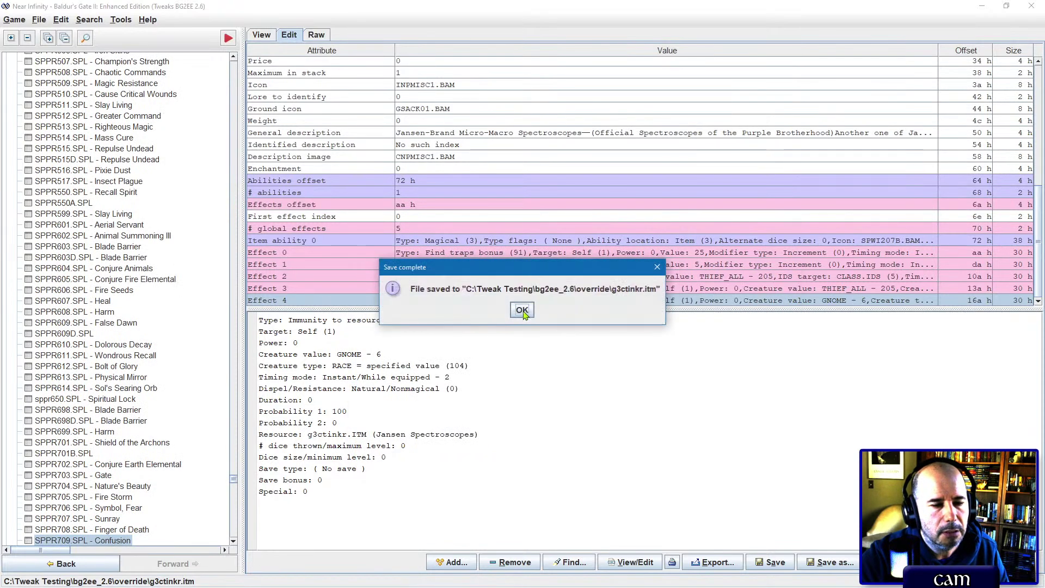
{"action": "left_click", "coordinate": [523, 309]}
Step: Review the effects in SPPR709.SPL's spell ability 0 and copy all six, from Confusion through Creature RGB color fade
{"action": "double_click", "coordinate": [496, 265]}
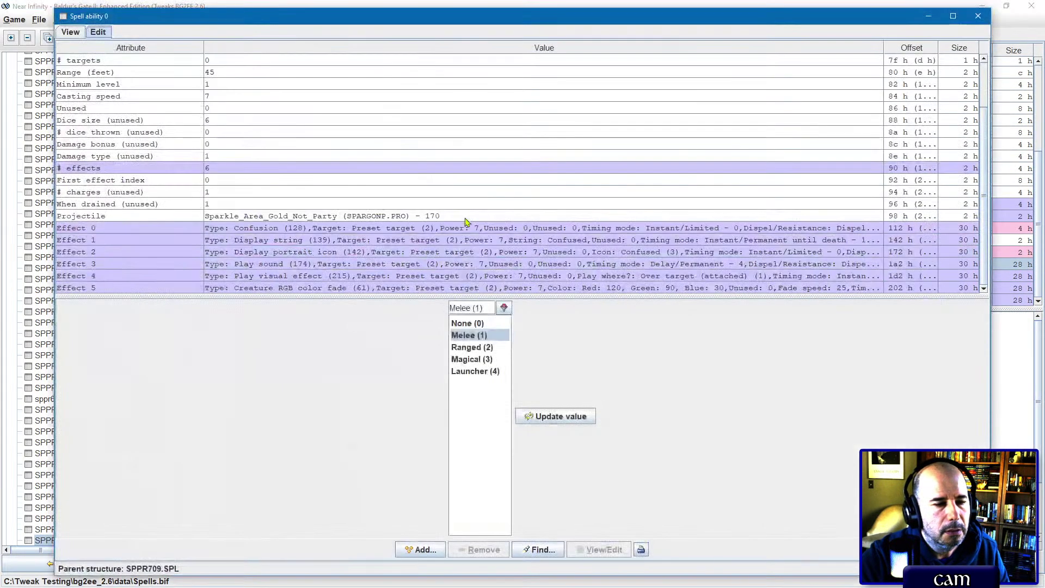
{"action": "left_click", "coordinate": [304, 228]}
{"action": "left_click", "coordinate": [299, 241]}
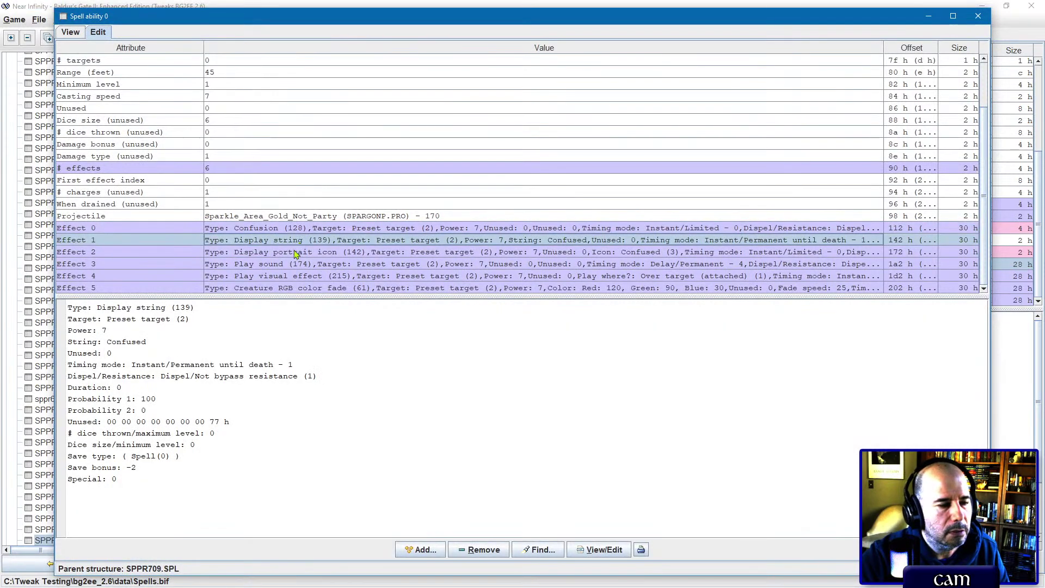
{"action": "left_click", "coordinate": [261, 251]}
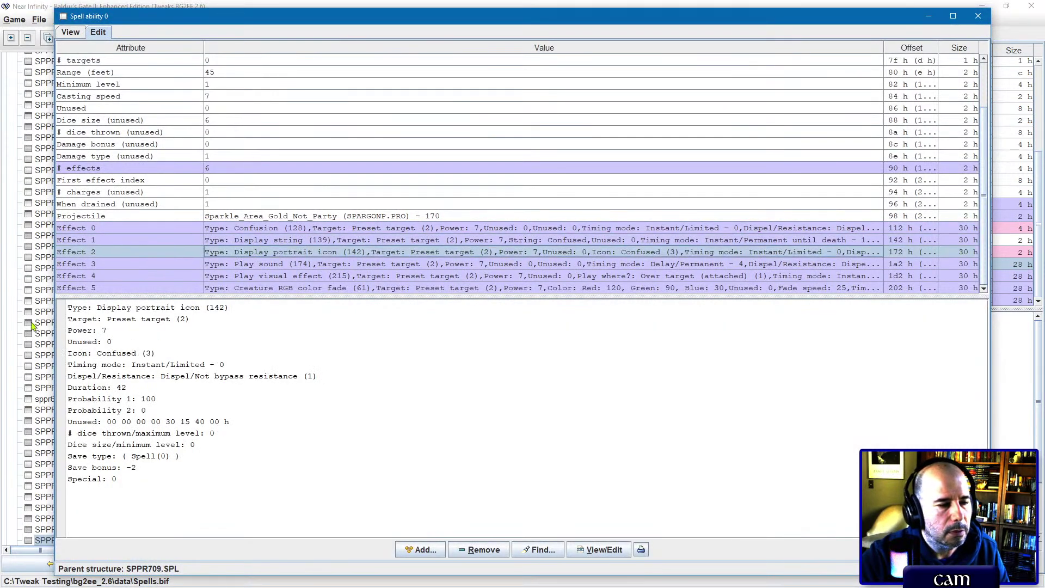
{"action": "left_click", "coordinate": [272, 266]}
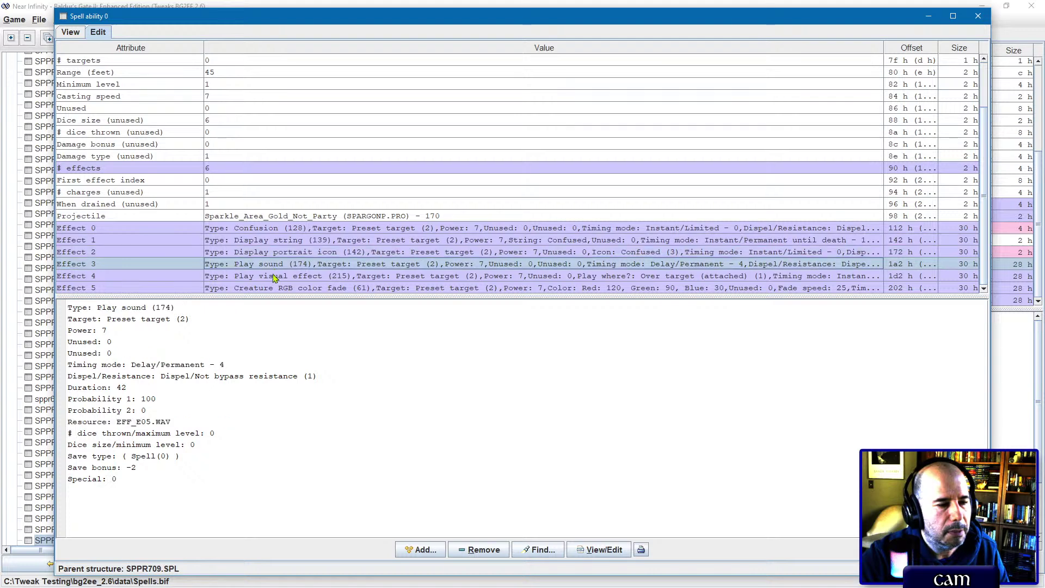
{"action": "left_click", "coordinate": [273, 275]}
{"action": "left_click", "coordinate": [273, 289]}
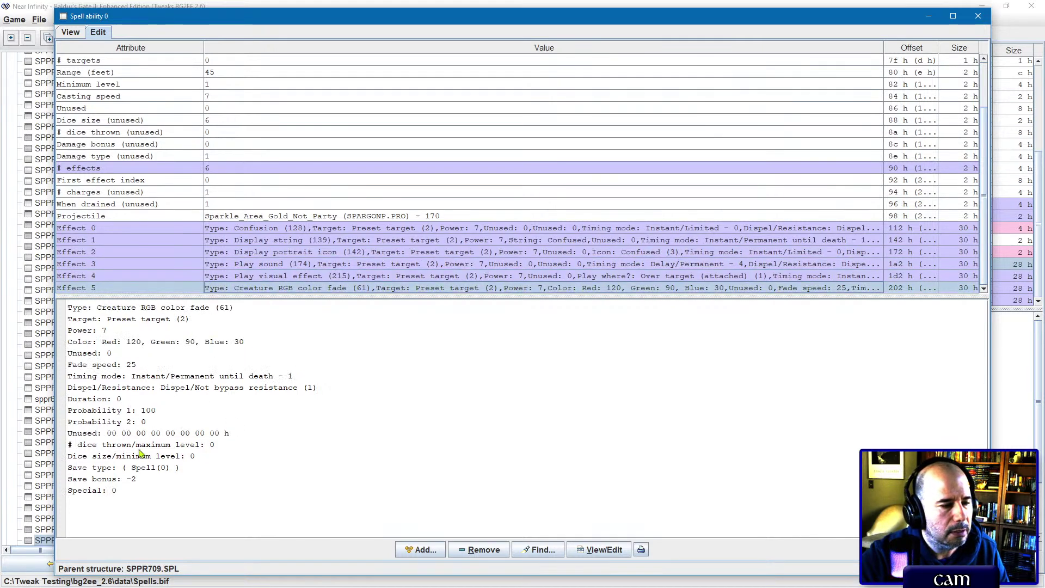
{"action": "left_click", "coordinate": [309, 229], "text": "shift"}
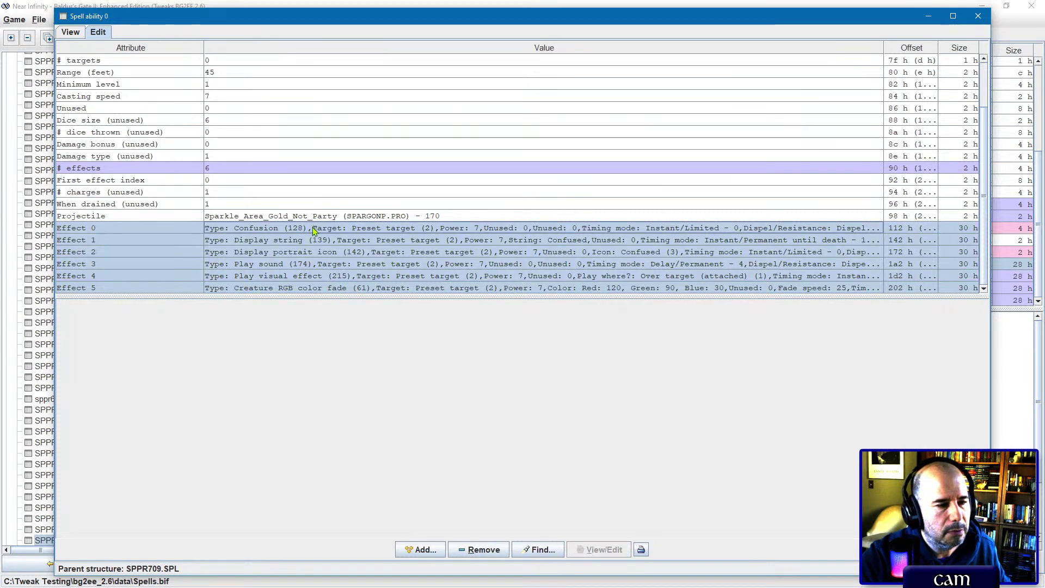
{"action": "right_click", "coordinate": [313, 230]}
{"action": "left_click", "coordinate": [332, 275]}
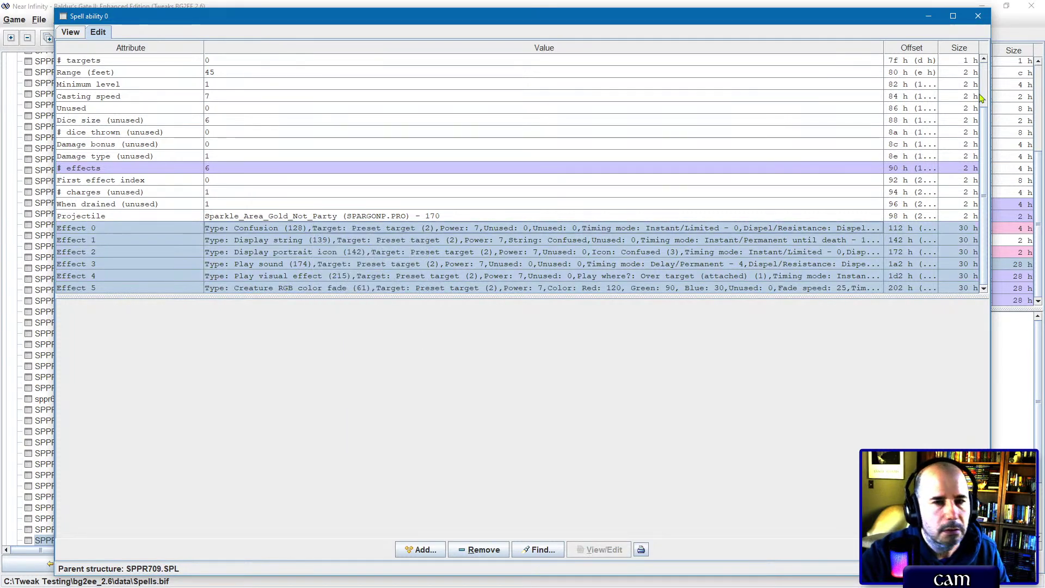
{"action": "left_click", "coordinate": [978, 17]}
Step: Collapse the SPL resources and reopen g3ctinkr.itm from the ITM resources
{"action": "key", "text": "Left"}
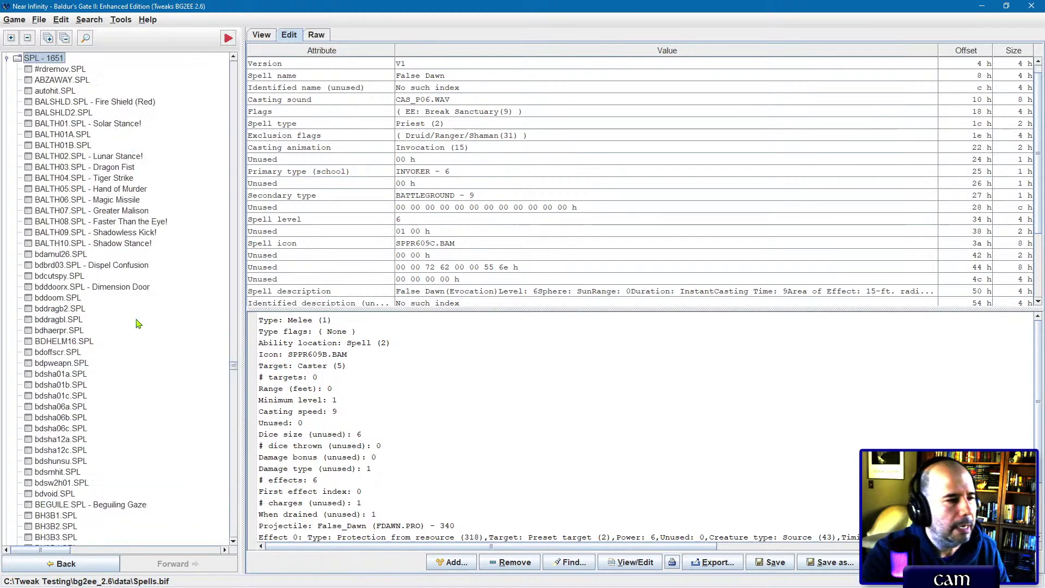
{"action": "key", "text": "Left"}
{"action": "key", "text": "Up"}
{"action": "key", "text": "Up"}
{"action": "key", "text": "Up"}
{"action": "key", "text": "Up"}
{"action": "key", "text": "Up"}
{"action": "key", "text": "Up"}
{"action": "key", "text": "Up"}
{"action": "key", "text": "Up"}
{"action": "key", "text": "Up"}
{"action": "key", "text": "Up"}
{"action": "key", "text": "Up"}
{"action": "key", "text": "Up"}
{"action": "key", "text": "Up"}
{"action": "key", "text": "Up"}
{"action": "key", "text": "Up"}
{"action": "key", "text": "Up"}
{"action": "key", "text": "Up"}
{"action": "key", "text": "Up"}
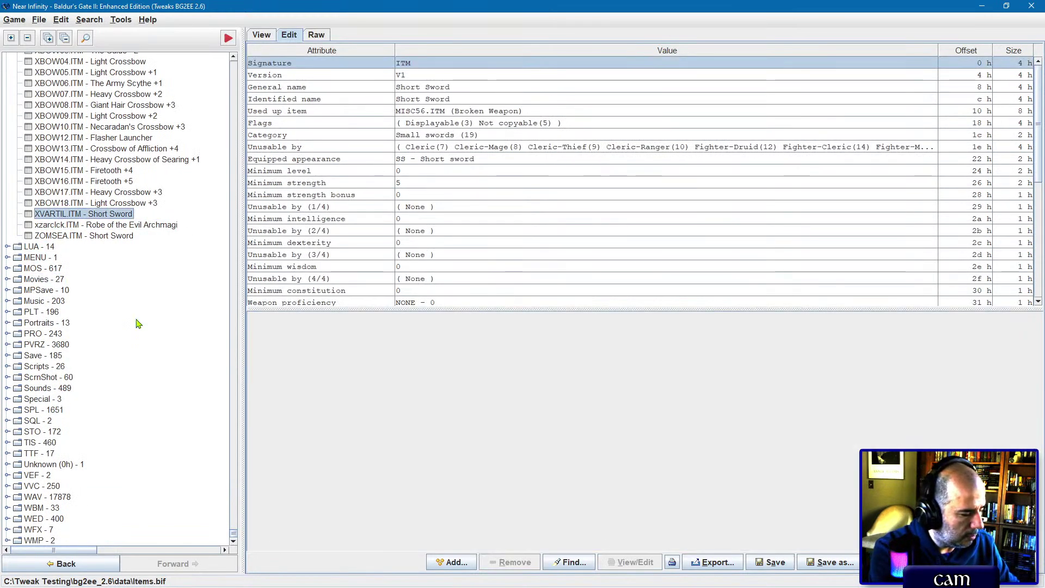
{"action": "type", "text": "gg"}
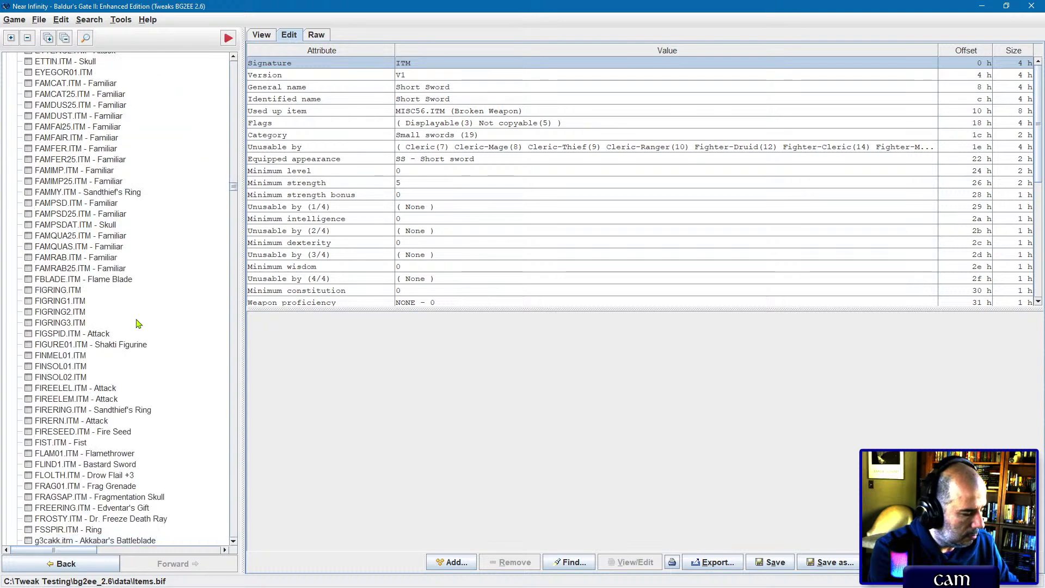
{"action": "type", "text": "g3ct"}
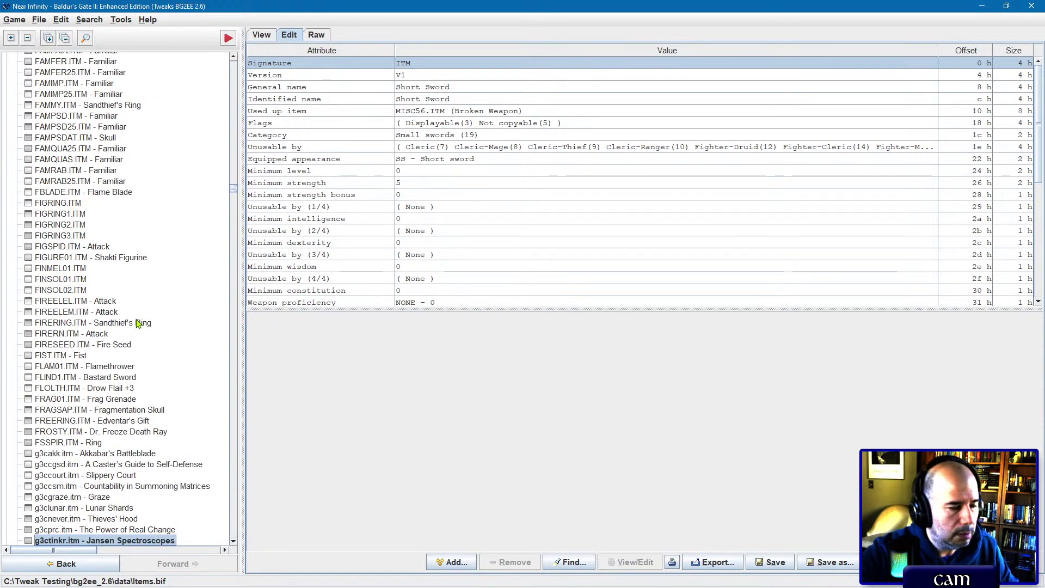
Step: Paste the six copied confusion effects into g3ctinkr.itm and select the pasted block, Effect 5 through Effect 10
{"action": "scroll", "coordinate": [544, 226], "scroll_direction": "down", "scroll_amount": 7}
{"action": "right_click", "coordinate": [507, 288]}
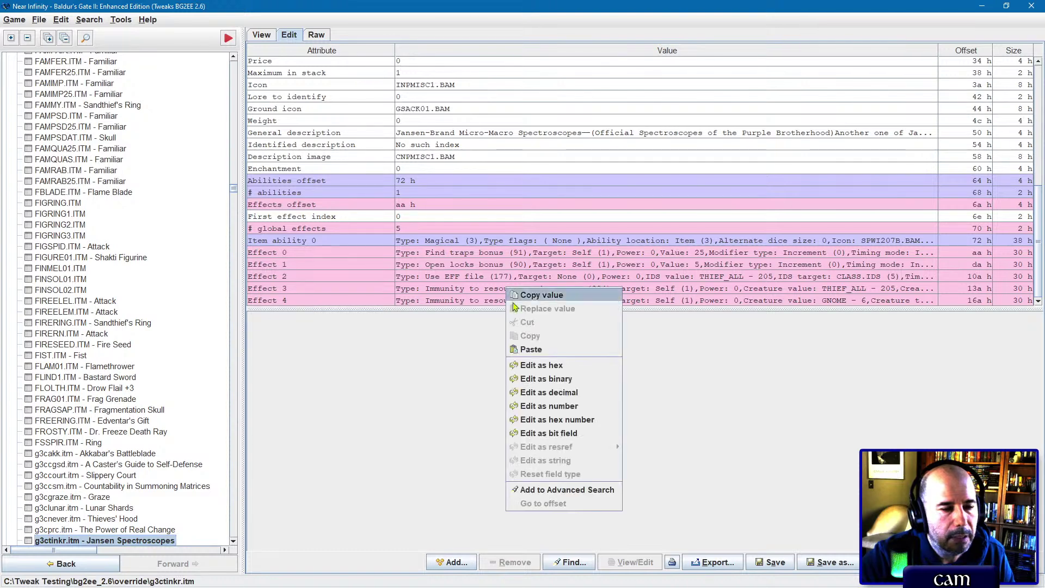
{"action": "left_click", "coordinate": [532, 349]}
{"action": "left_click", "coordinate": [462, 245]}
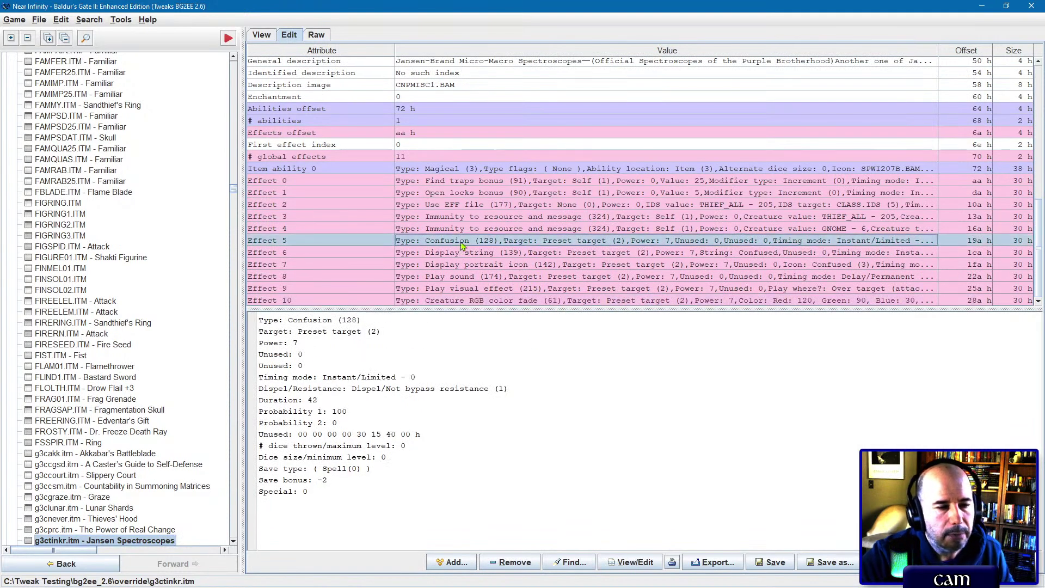
{"action": "left_click", "coordinate": [462, 302], "text": "shift"}
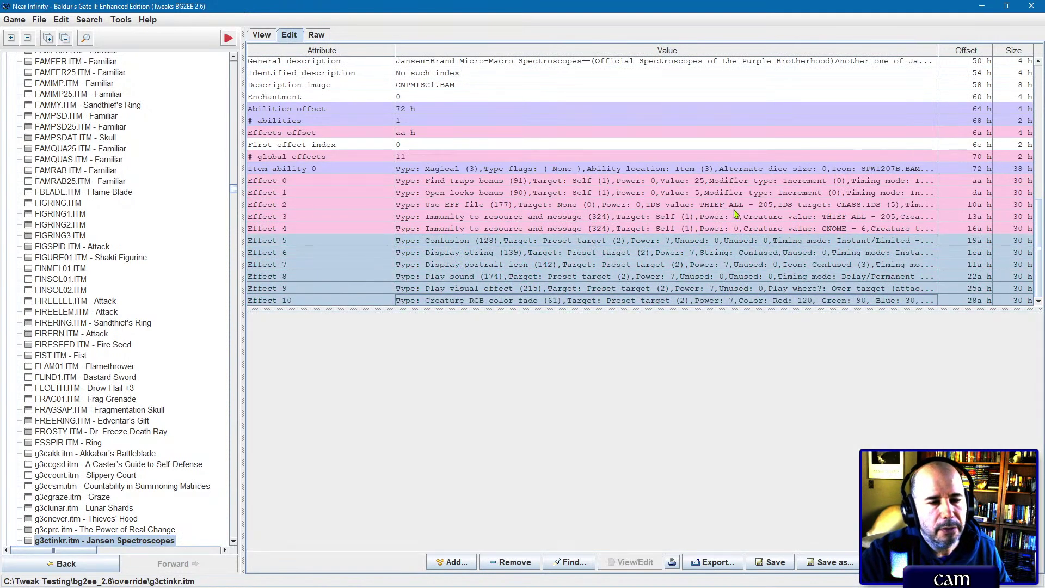
Step: Review how the find traps, open locks, EFF file and immunity effects are ordered relative to the pasted confusion effects
{"action": "left_click", "coordinate": [816, 218]}
{"action": "left_click", "coordinate": [810, 228]}
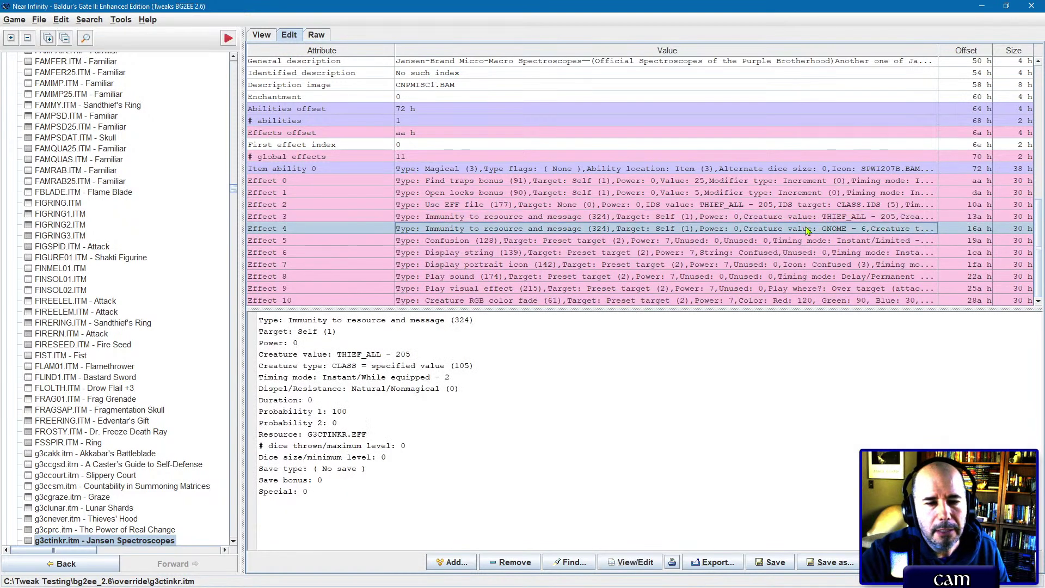
{"action": "left_click", "coordinate": [735, 217]}
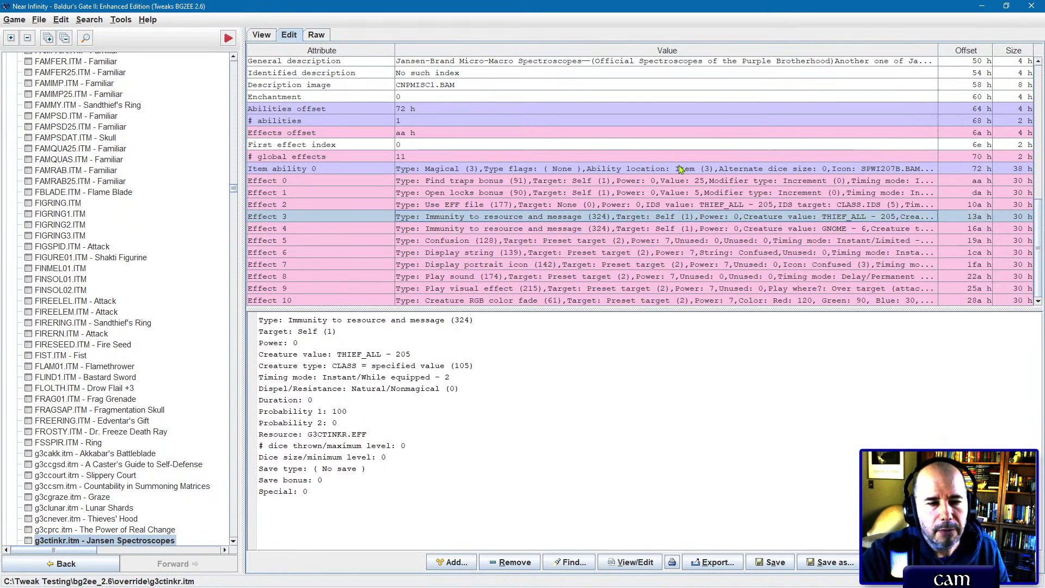
{"action": "left_click", "coordinate": [670, 181]}
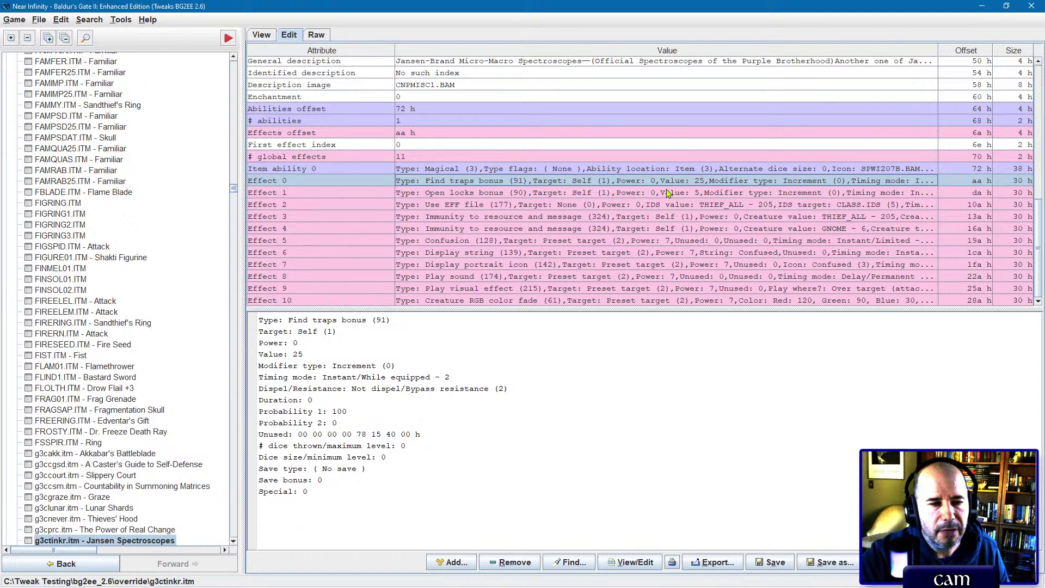
{"action": "left_click", "coordinate": [667, 193]}
{"action": "left_click", "coordinate": [663, 206]}
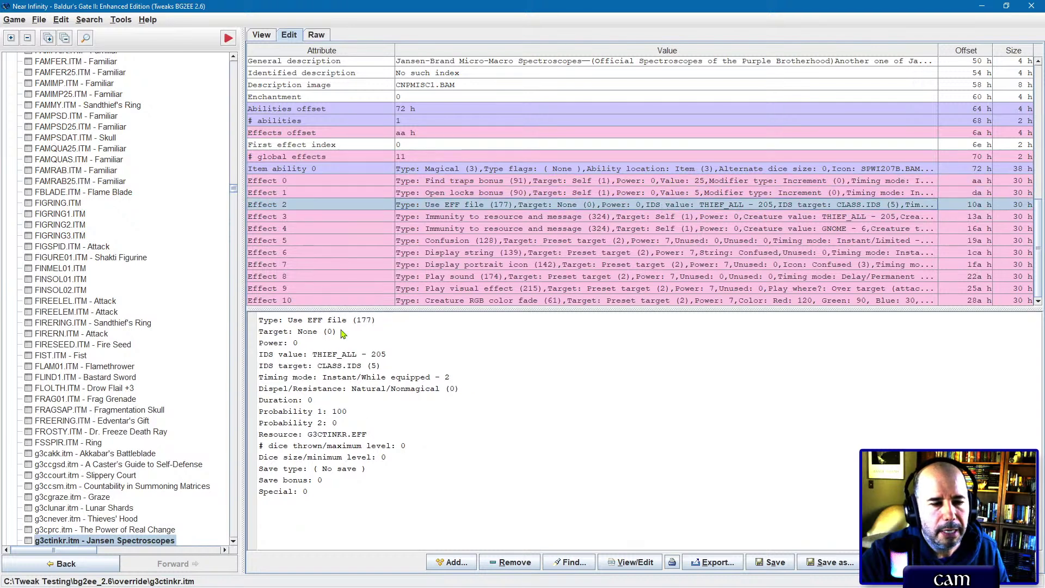
{"action": "left_click", "coordinate": [547, 218]}
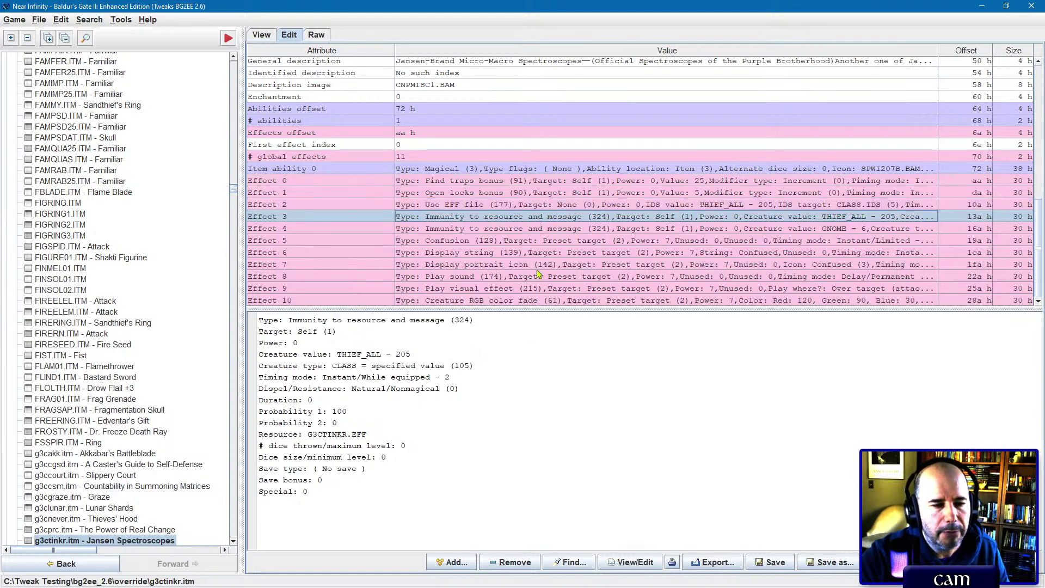
{"action": "left_click", "coordinate": [536, 240]}
{"action": "left_click", "coordinate": [536, 300], "text": "shift"}
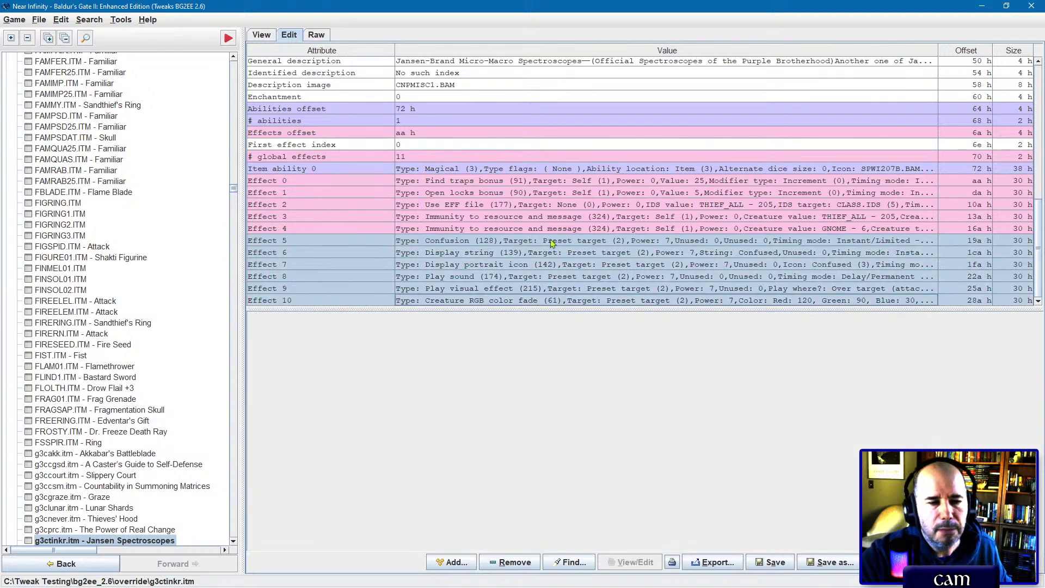
{"action": "left_click", "coordinate": [487, 181]}
{"action": "left_click", "coordinate": [480, 194]}
{"action": "left_click", "coordinate": [479, 205]}
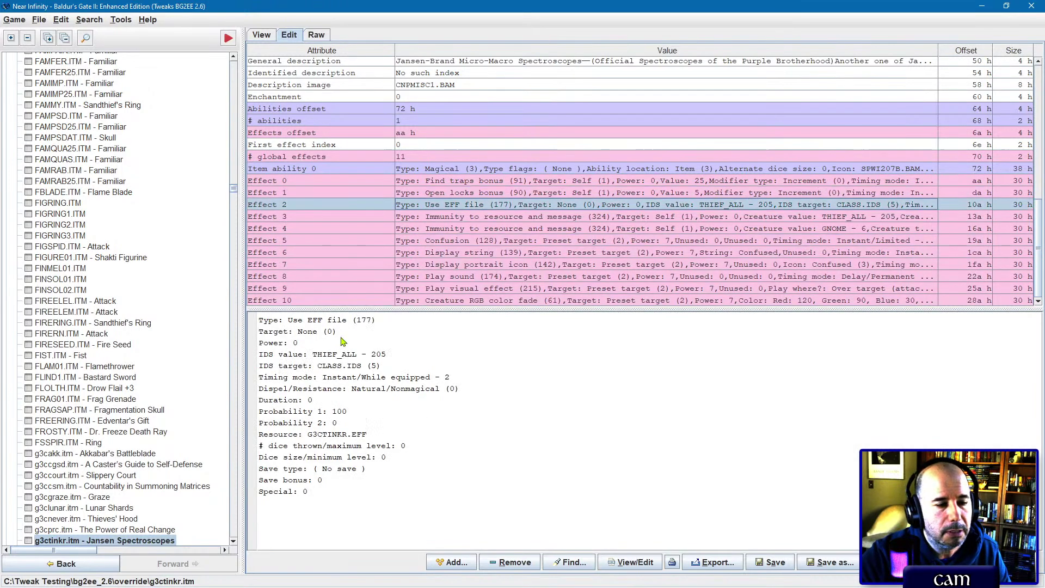
{"action": "left_click", "coordinate": [478, 229]}
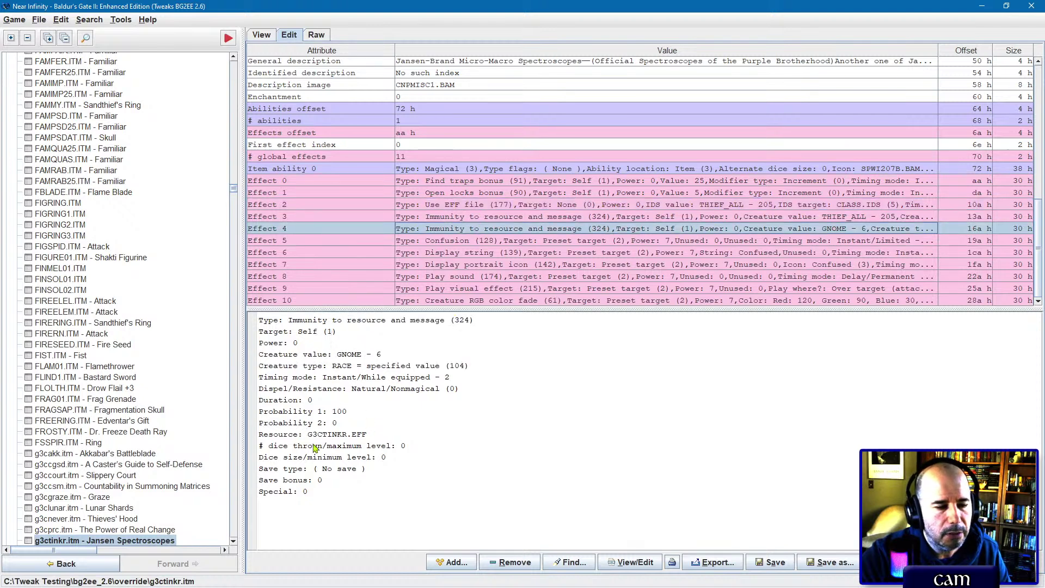
{"action": "left_click", "coordinate": [457, 241]}
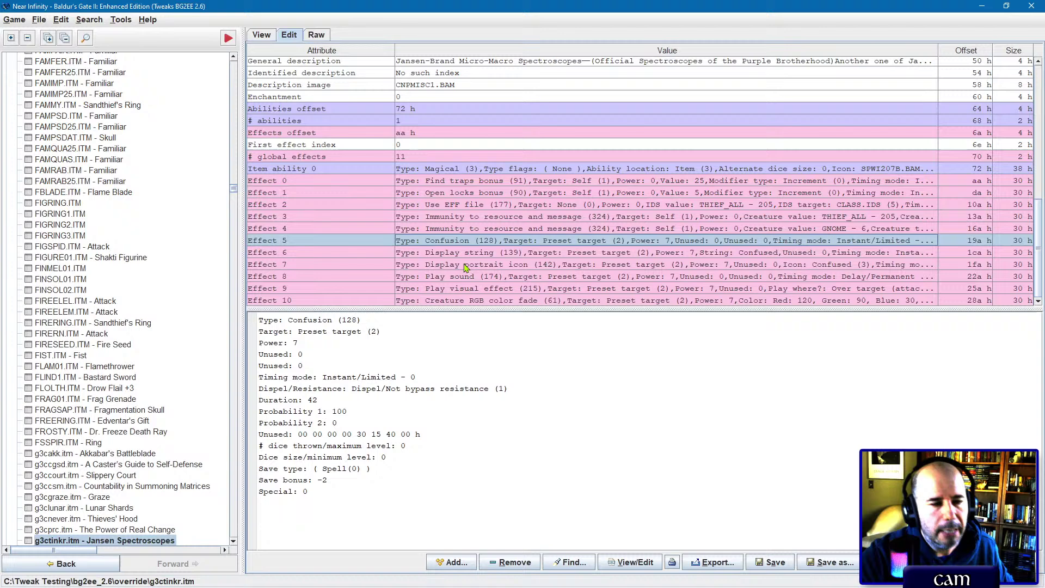
{"action": "left_click", "coordinate": [460, 301], "text": "shift"}
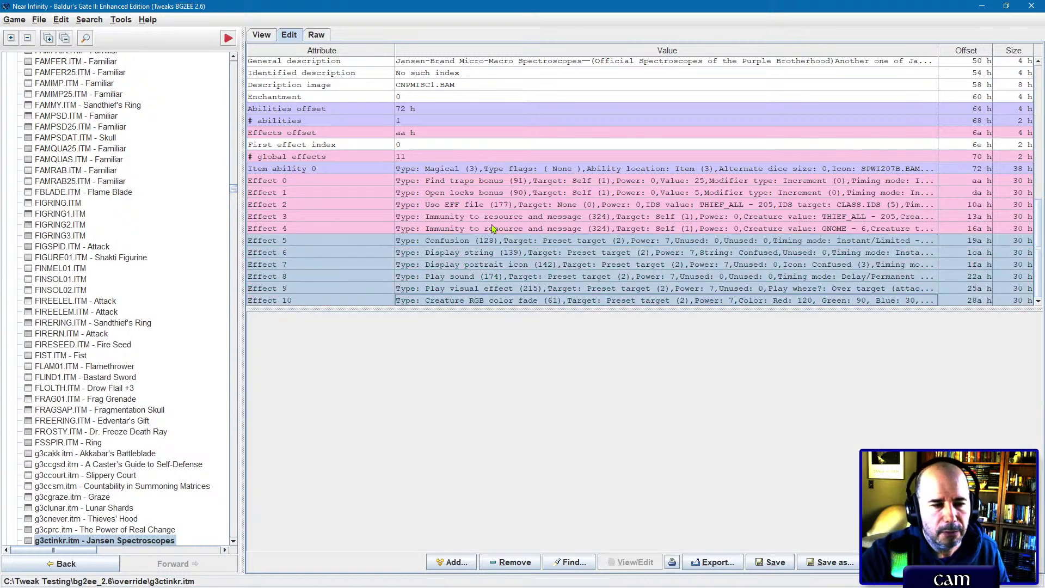
Step: Compare the thief and gnome opcode 324 immunity effects placed just above the pasted Confusion effect
{"action": "left_click", "coordinate": [493, 229]}
{"action": "key", "text": "Up"}
{"action": "key", "text": "Down"}
{"action": "key", "text": "Up"}
{"action": "key", "text": "Down"}
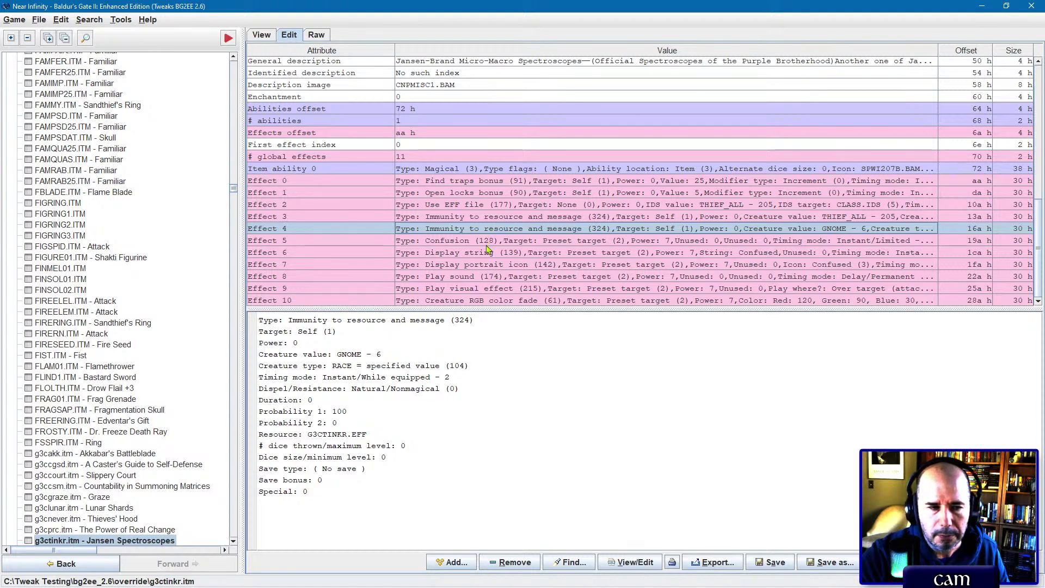
Step: Set the pasted Confusion effect's power to 0 and its duration to 12
{"action": "left_click", "coordinate": [490, 243]}
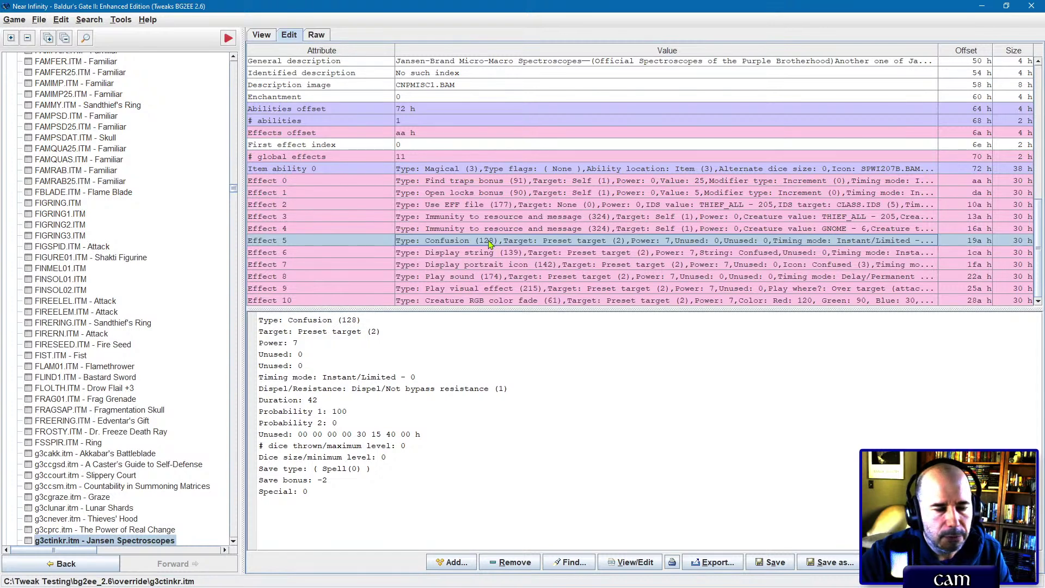
{"action": "double_click", "coordinate": [489, 243]}
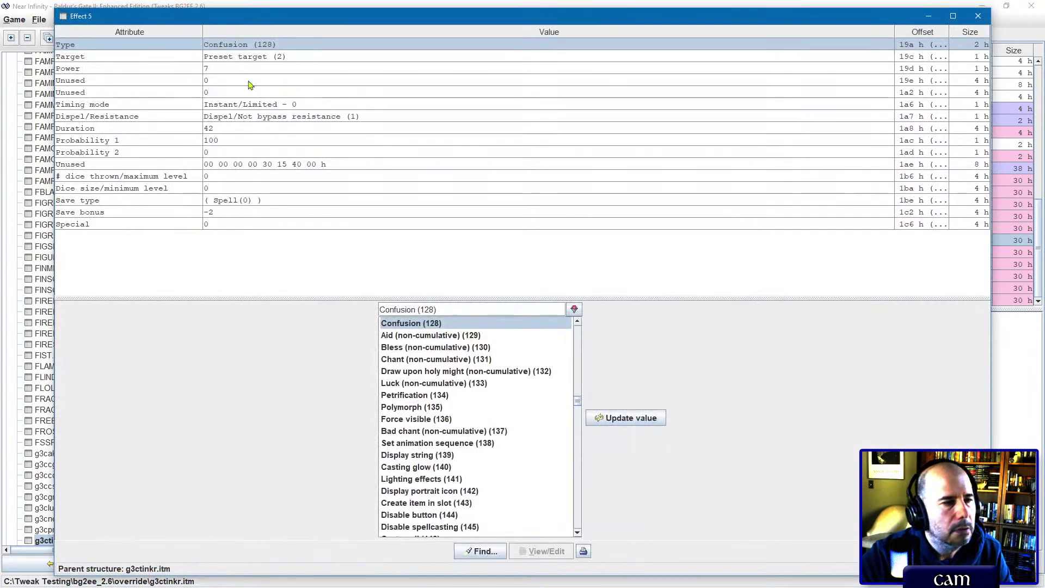
{"action": "double_click", "coordinate": [248, 64]}
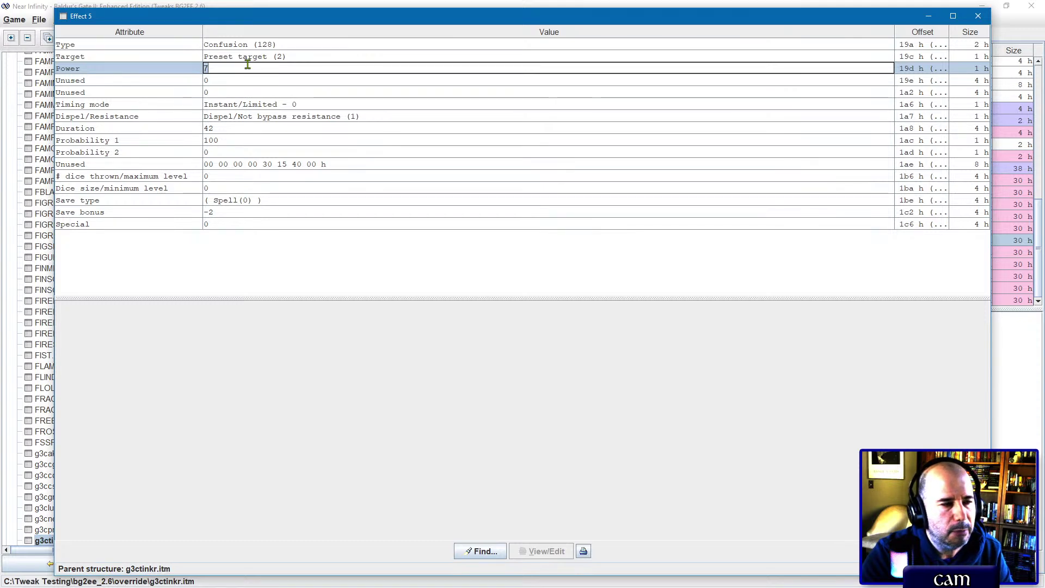
{"action": "type", "text": "0"}
{"action": "key", "text": "Return"}
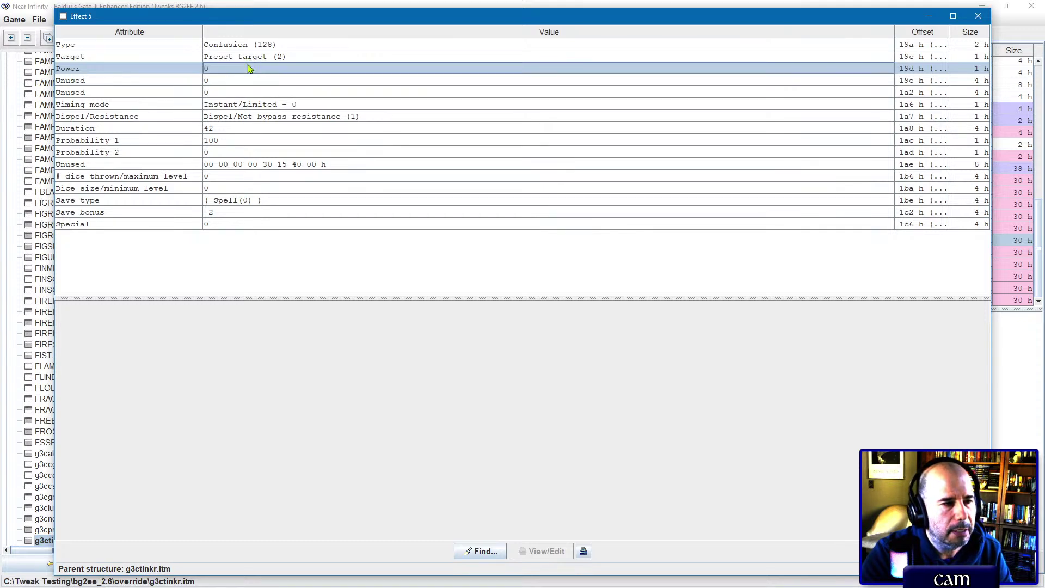
{"action": "double_click", "coordinate": [230, 131]}
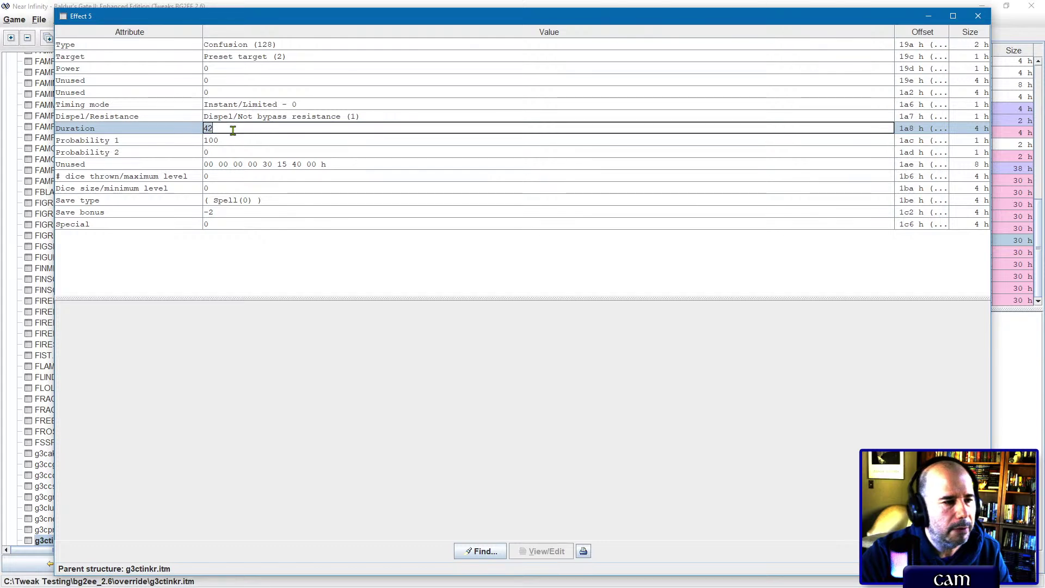
{"action": "type", "text": "12"}
{"action": "key", "text": "Return"}
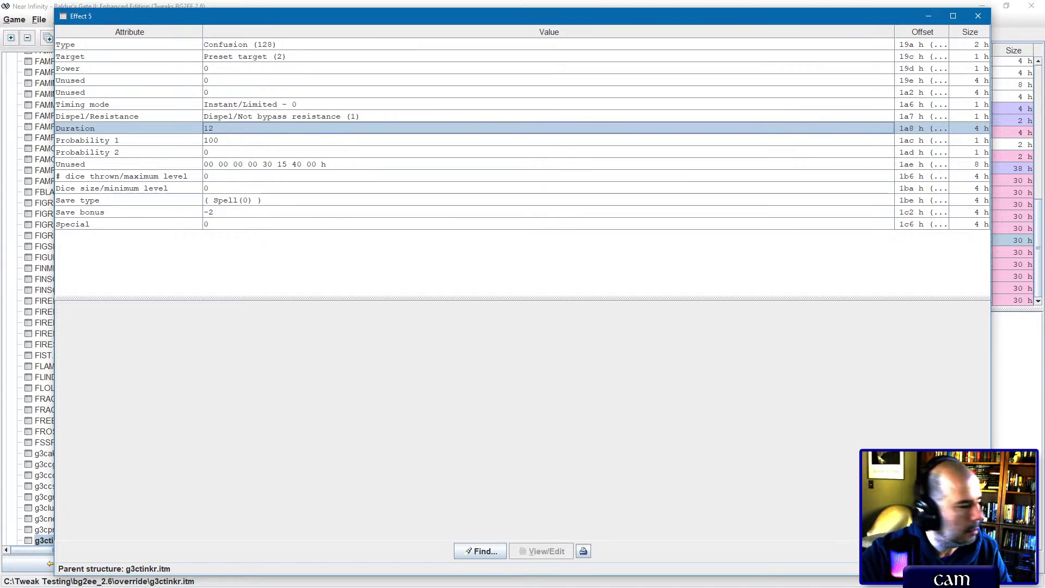
Step: Recheck the Tinkerer's Spectacles item idea, and set the Confusion effect to no save with a save bonus of 0
{"action": "key", "text": "alt+Tab"}
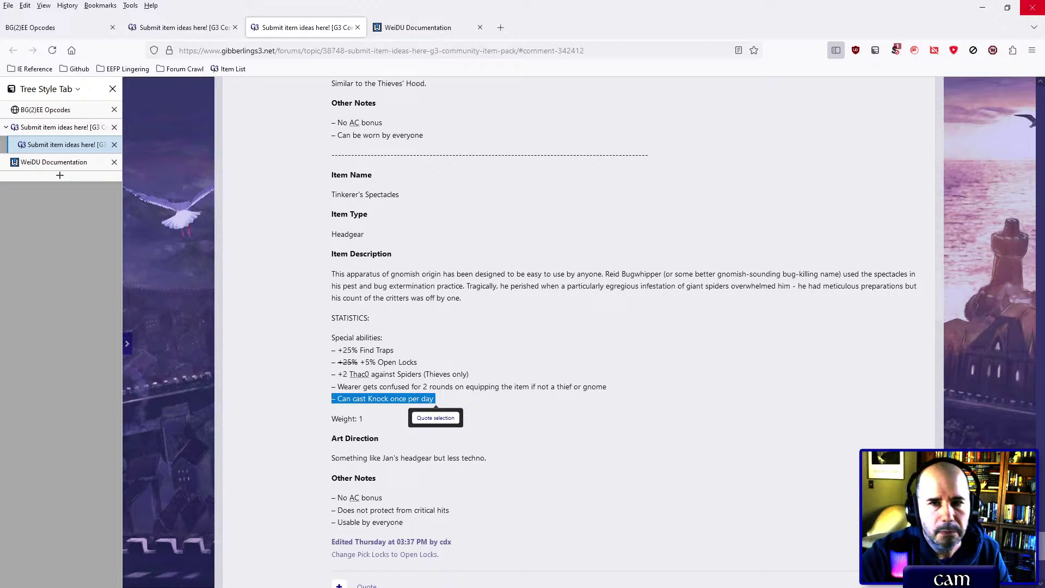
{"action": "left_click", "coordinate": [982, 7]}
{"action": "left_click", "coordinate": [267, 200]}
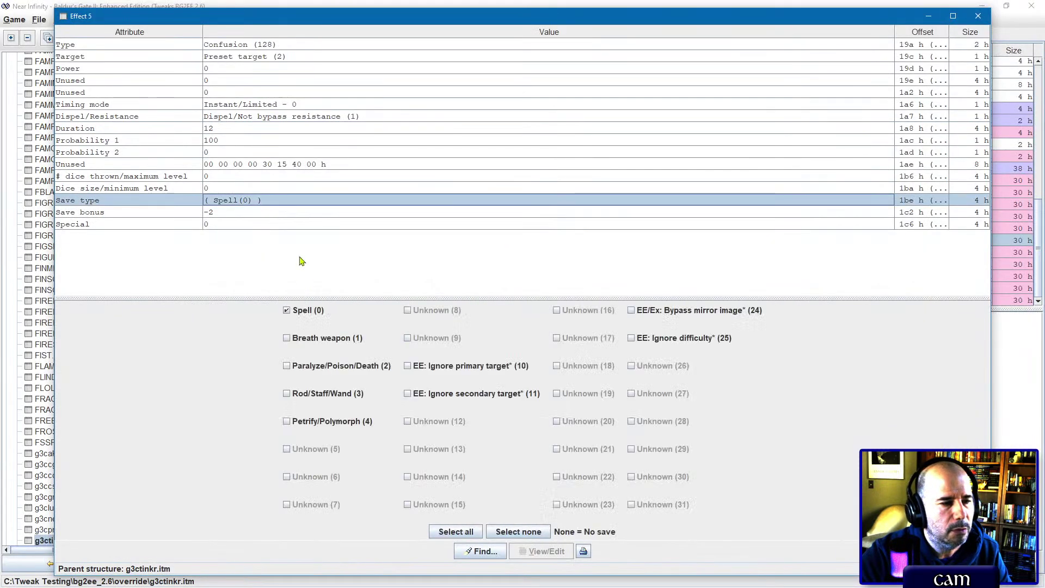
{"action": "left_click", "coordinate": [298, 306]}
{"action": "left_click", "coordinate": [246, 214]}
{"action": "left_click", "coordinate": [246, 214]}
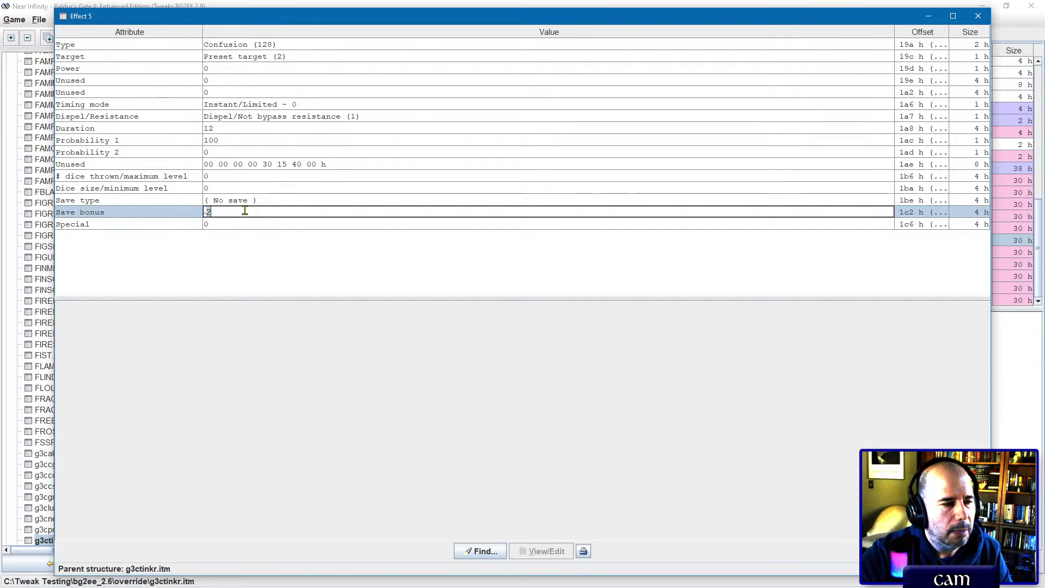
{"action": "type", "text": "0"}
{"action": "key", "text": "Return"}
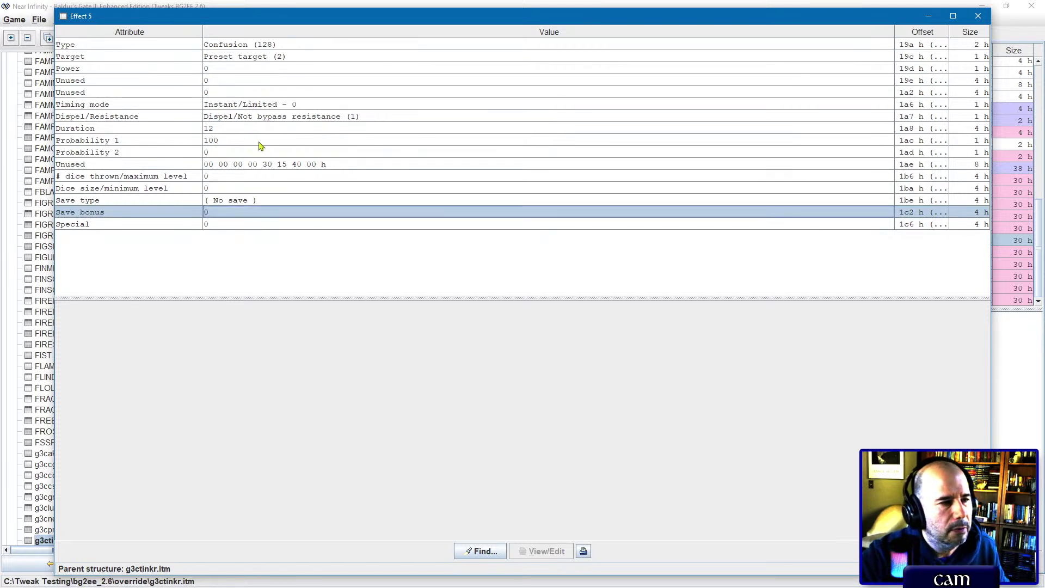
Step: Copy the Confusion effect's values from Power through Save bonus and try to replace the Display string effect's power with them
{"action": "left_click", "coordinate": [222, 69], "text": "shift"}
{"action": "right_click", "coordinate": [222, 69]}
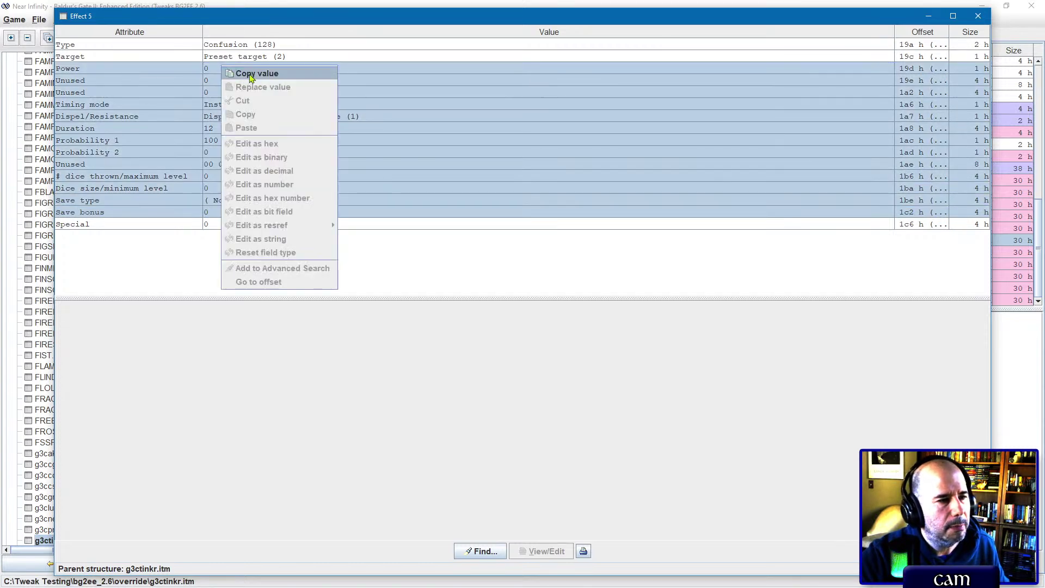
{"action": "left_click", "coordinate": [251, 73]}
{"action": "left_click", "coordinate": [978, 15]}
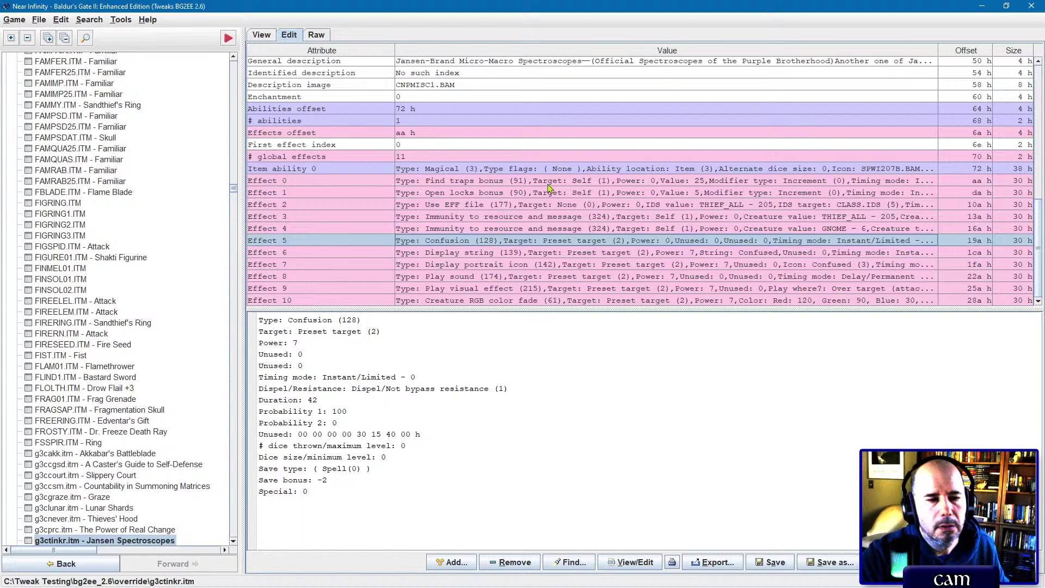
{"action": "double_click", "coordinate": [486, 256]}
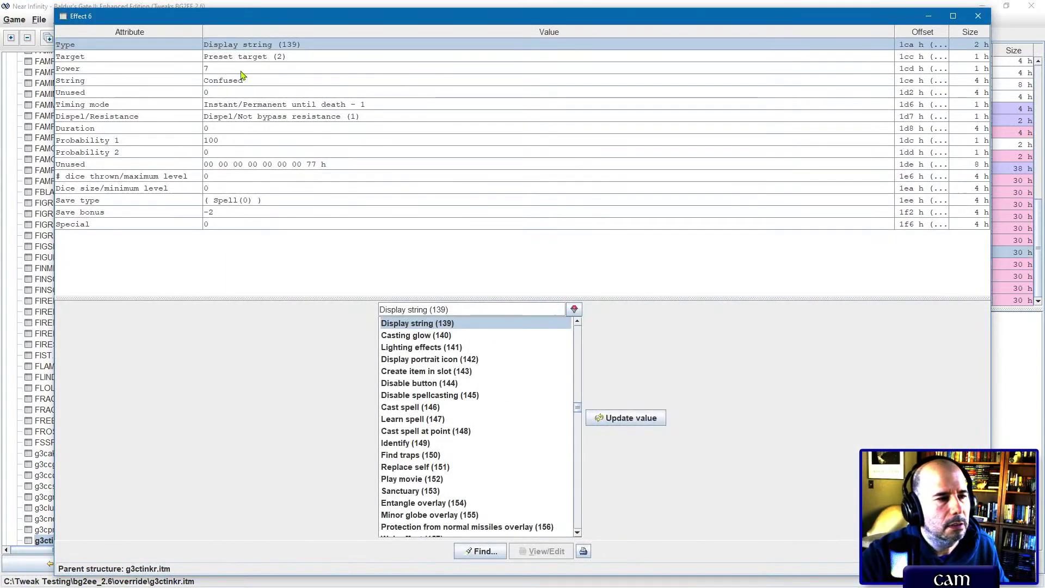
{"action": "left_click", "coordinate": [242, 71]}
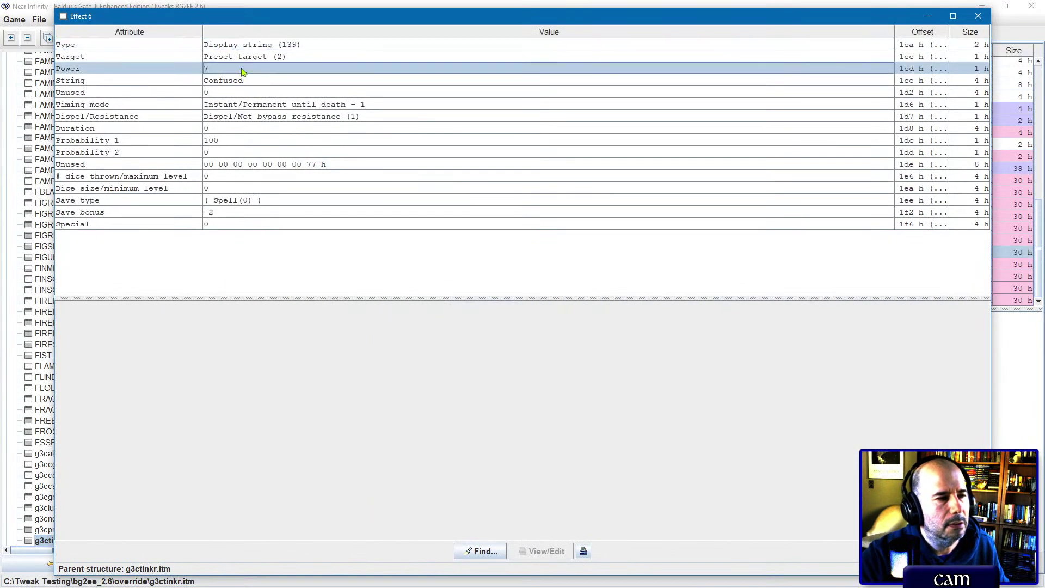
{"action": "right_click", "coordinate": [243, 70]}
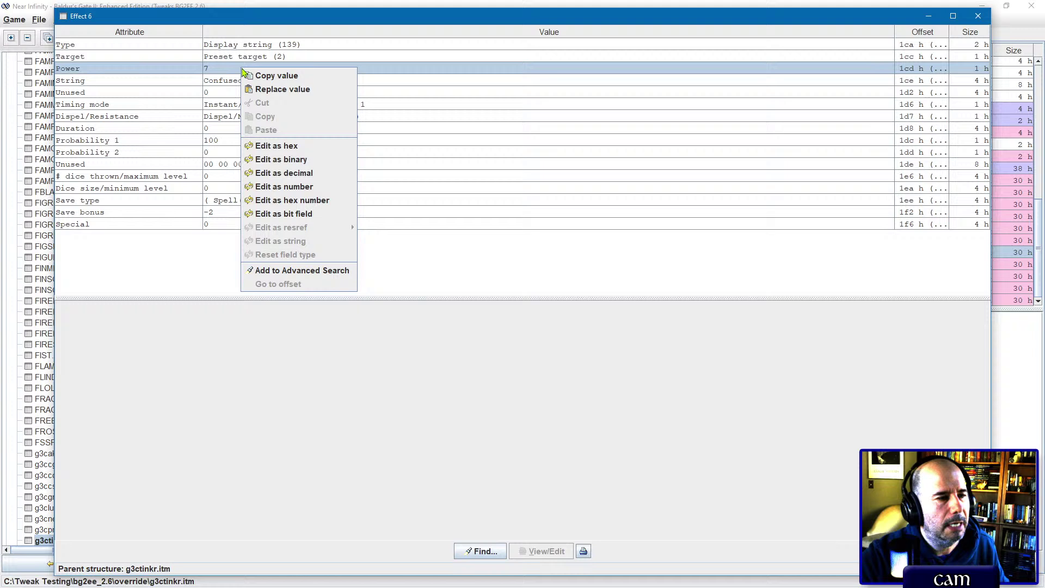
{"action": "left_click", "coordinate": [281, 91]}
{"action": "left_click", "coordinate": [522, 308]}
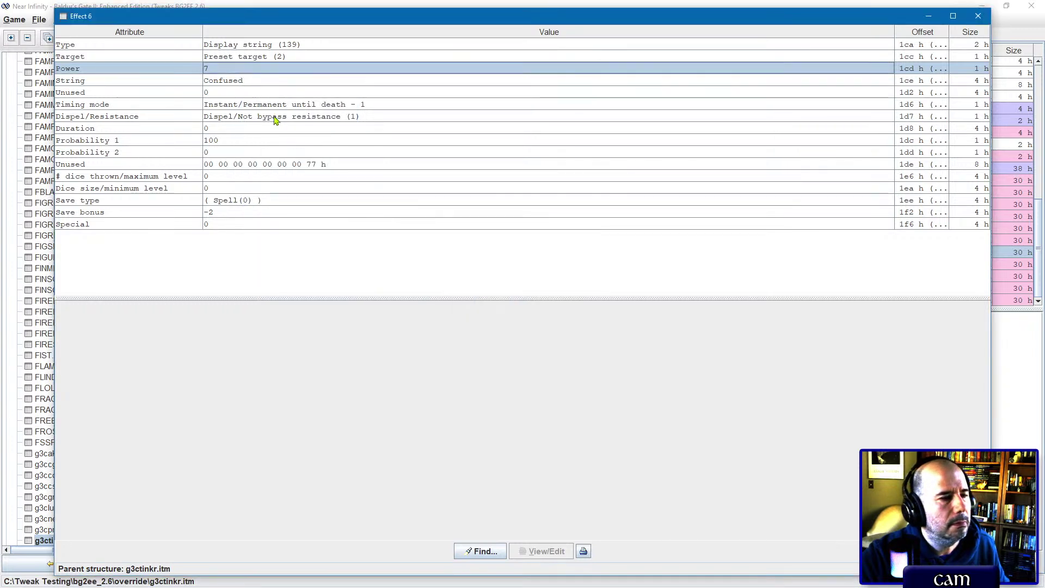
Step: Set the Display string effect's power to 0, its save type to no save and its save bonus to 0
{"action": "double_click", "coordinate": [227, 68]}
{"action": "type", "text": "0"}
{"action": "key", "text": "Return"}
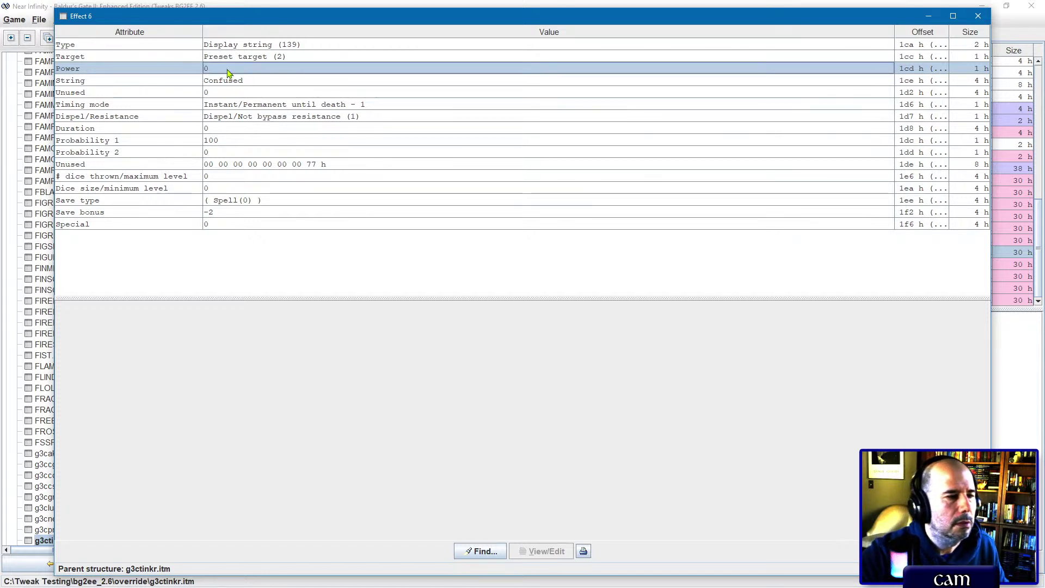
{"action": "left_click", "coordinate": [240, 104]}
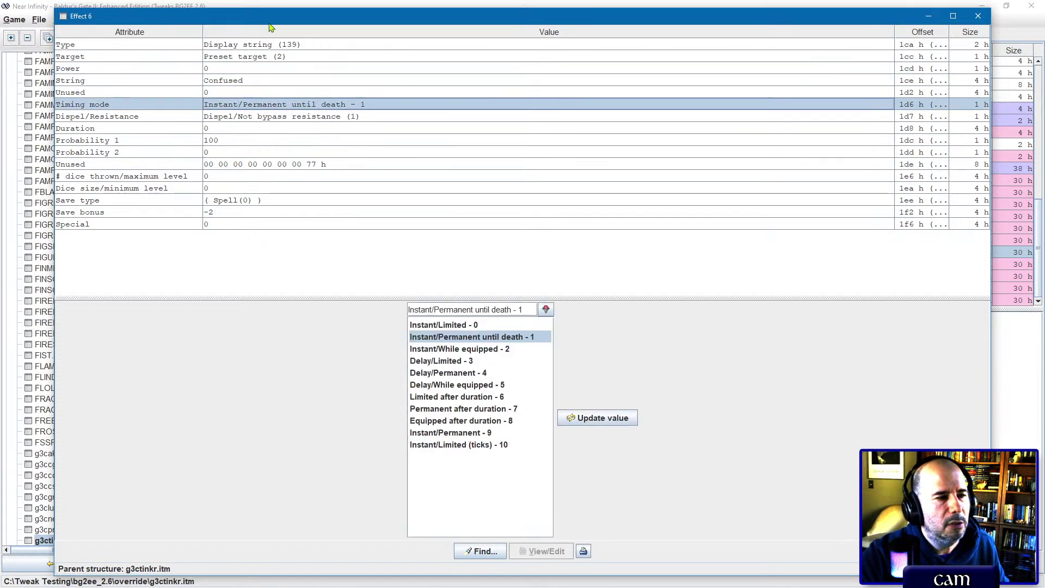
{"action": "left_click", "coordinate": [234, 200]}
{"action": "left_click", "coordinate": [289, 307]}
{"action": "double_click", "coordinate": [240, 212]}
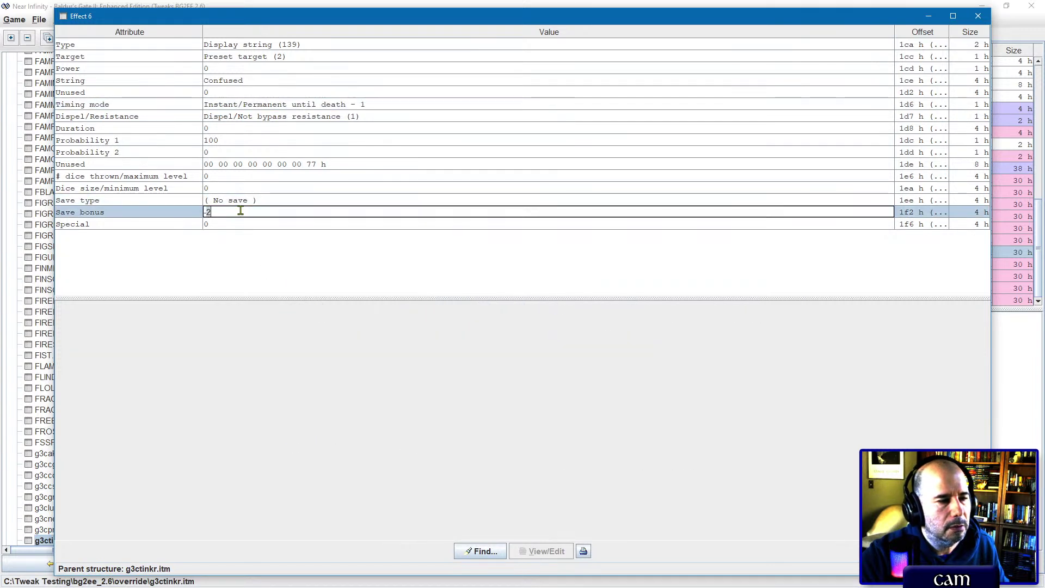
{"action": "type", "text": "0"}
{"action": "key", "text": "Return"}
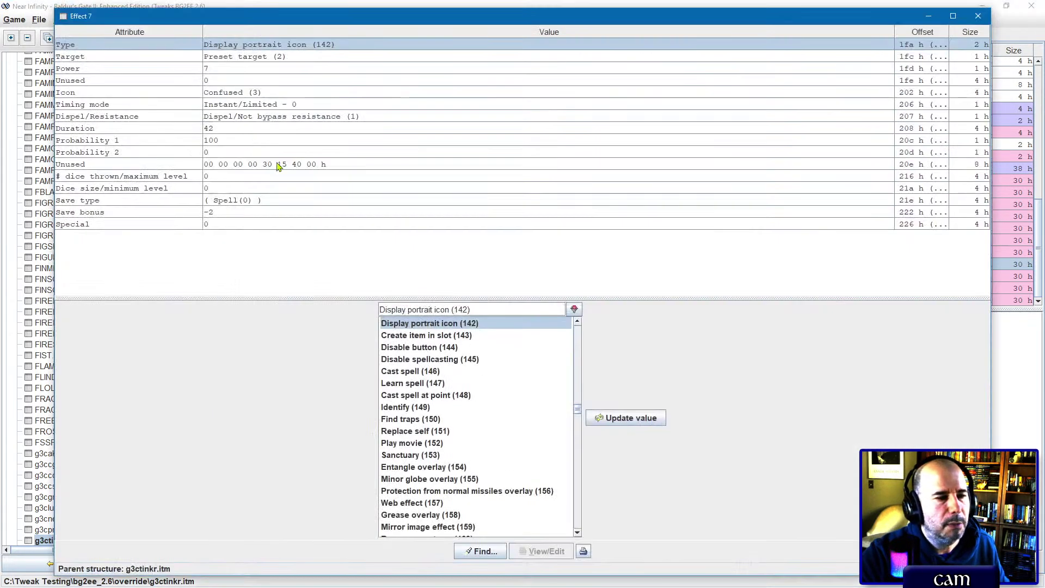
Step: Try to replace the Display portrait icon effect's power with the copied Confusion effect values
{"action": "left_click", "coordinate": [242, 72]}
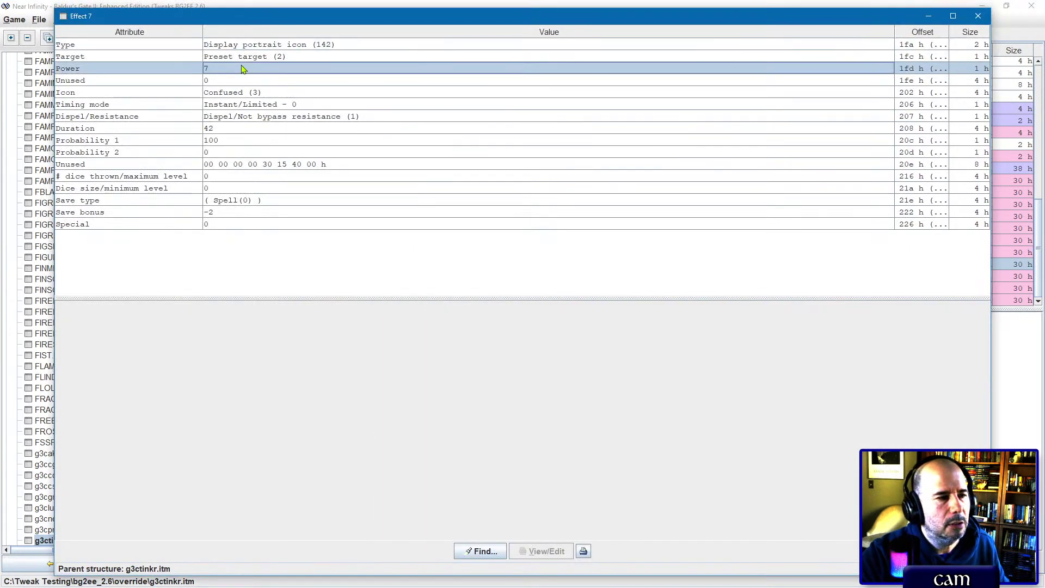
{"action": "right_click", "coordinate": [242, 68]}
{"action": "left_click", "coordinate": [270, 86]}
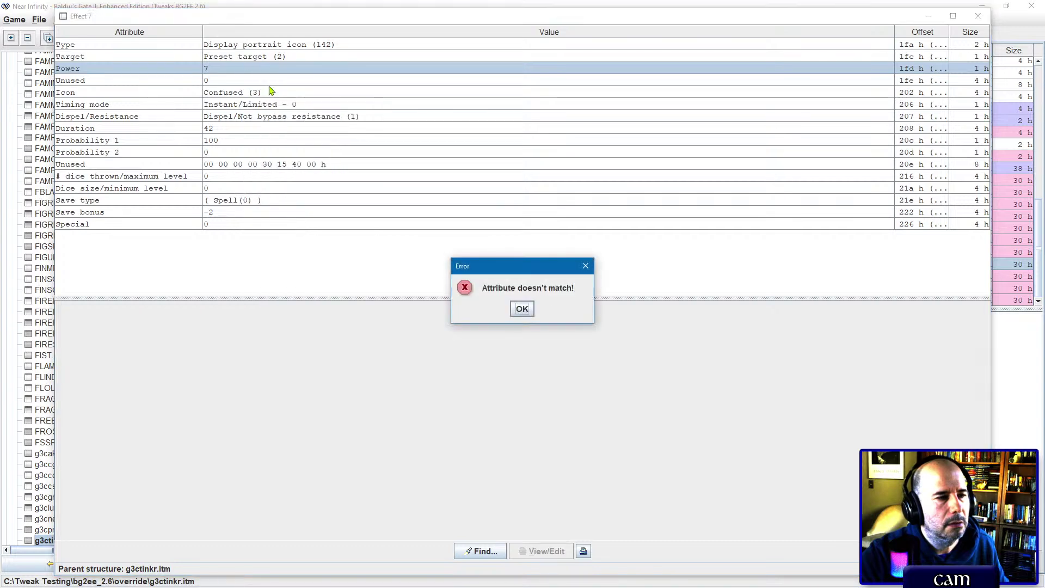
{"action": "left_click", "coordinate": [521, 308]}
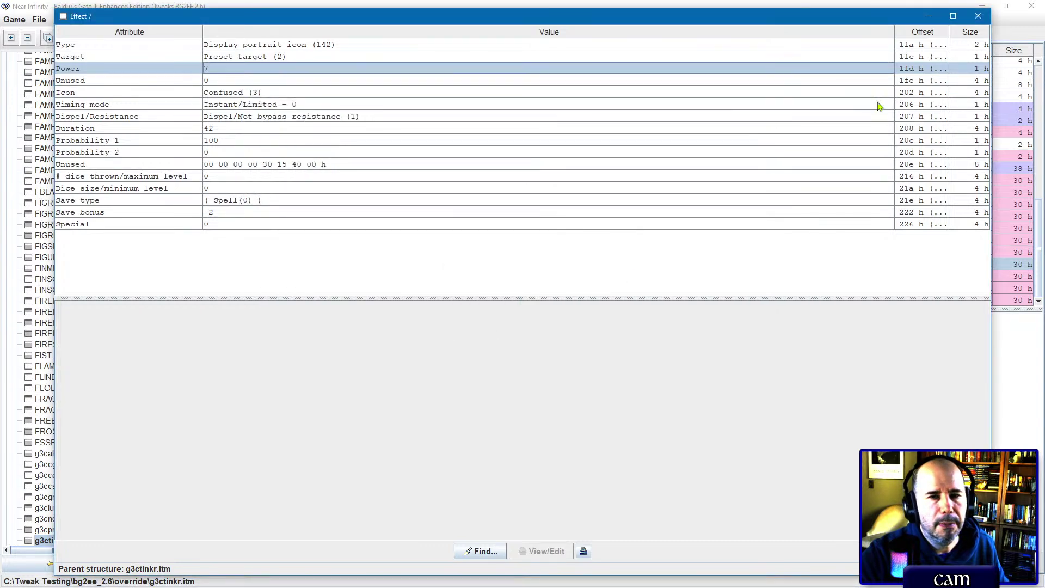
{"action": "left_click", "coordinate": [978, 16]}
Step: Reopen the Confusion effect and copy its values from Power through Save bonus again
{"action": "double_click", "coordinate": [462, 244]}
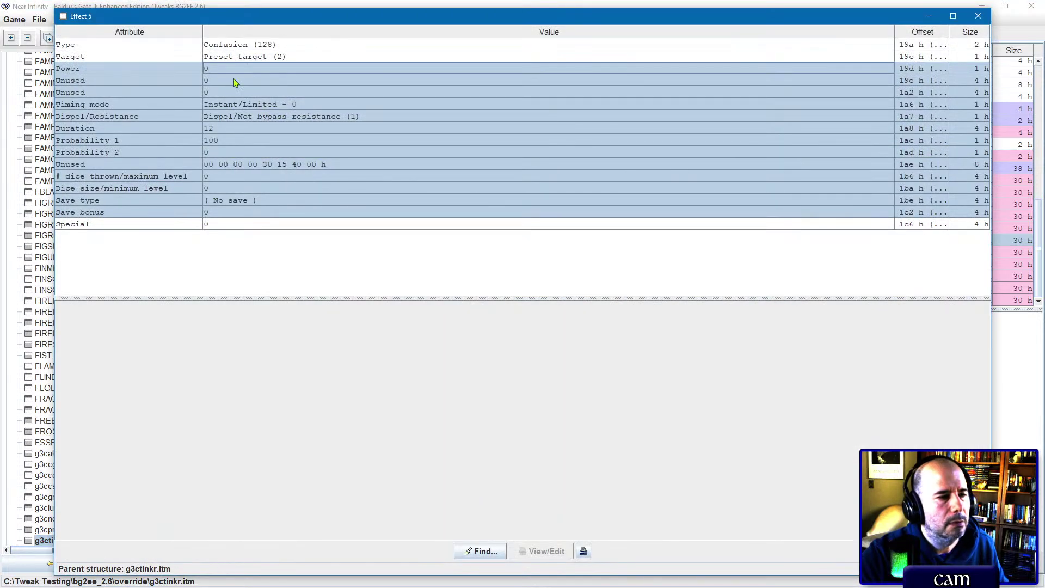
{"action": "left_click", "coordinate": [237, 69]}
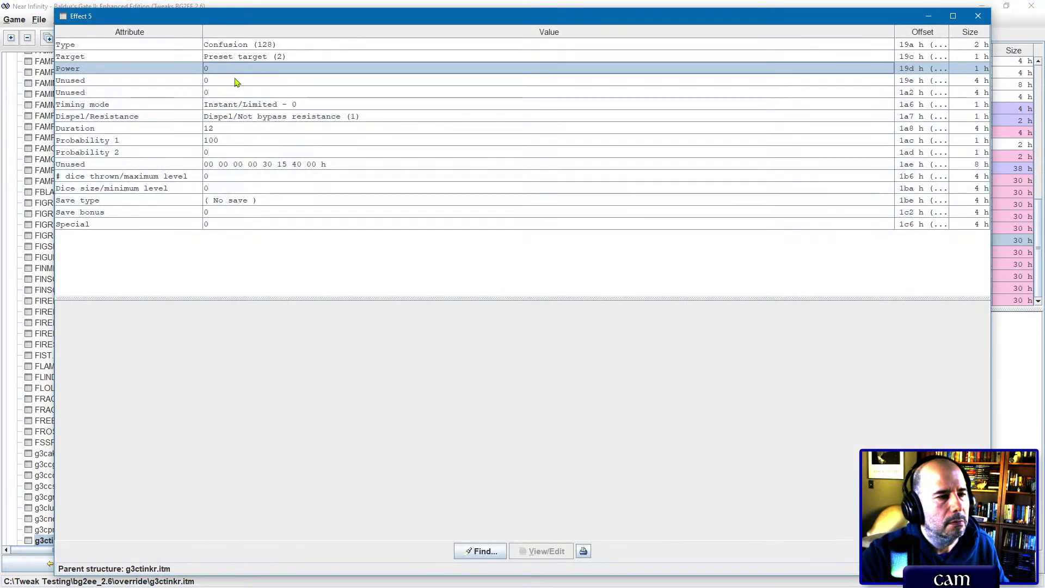
{"action": "left_click", "coordinate": [249, 225], "text": "shift"}
{"action": "left_click", "coordinate": [237, 71]}
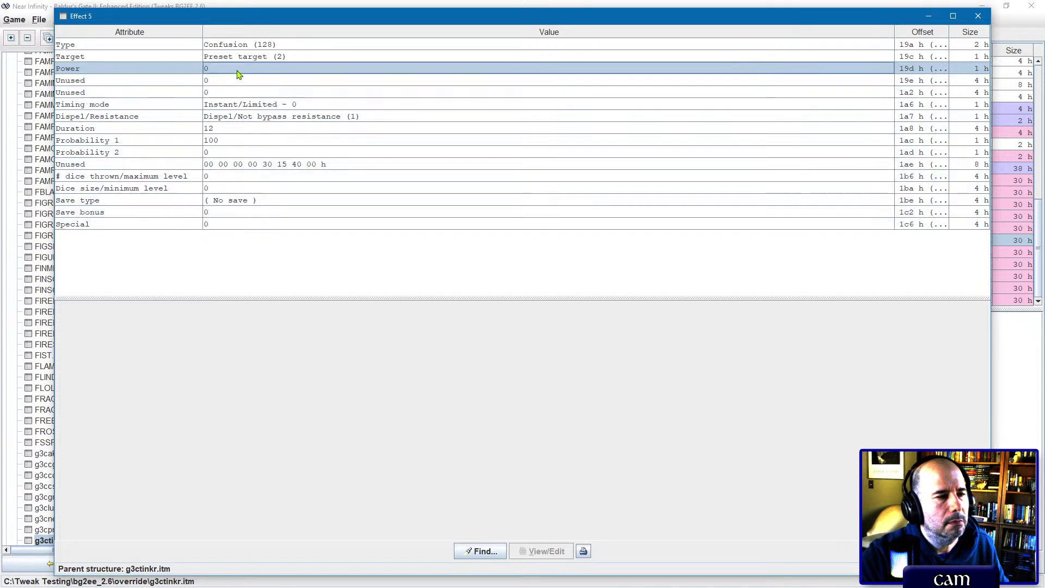
{"action": "left_click", "coordinate": [238, 200], "text": "shift"}
{"action": "left_click", "coordinate": [234, 213], "text": "shift"}
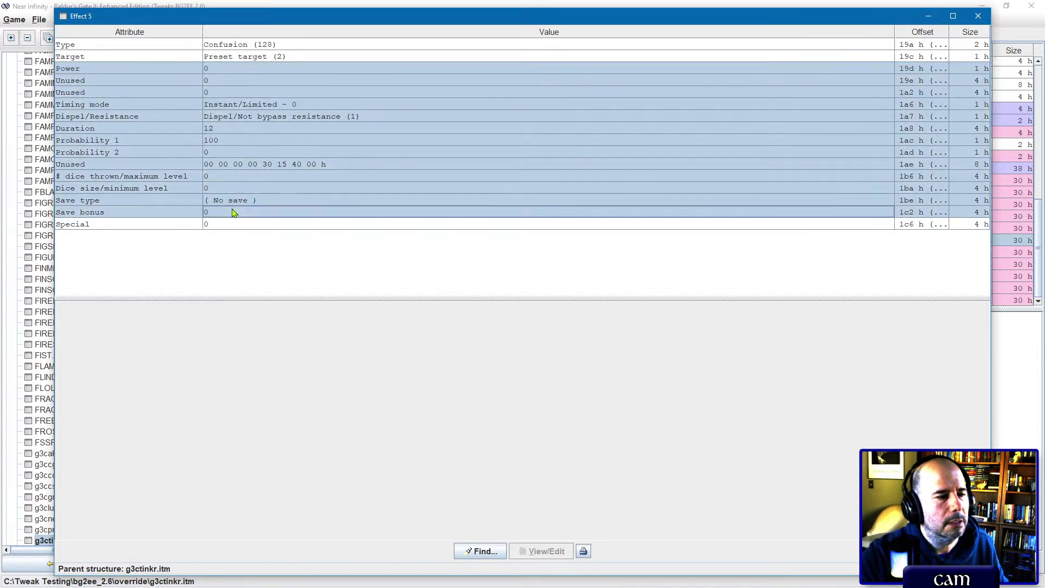
{"action": "right_click", "coordinate": [234, 212]}
{"action": "left_click", "coordinate": [262, 227]}
{"action": "left_click", "coordinate": [978, 16]}
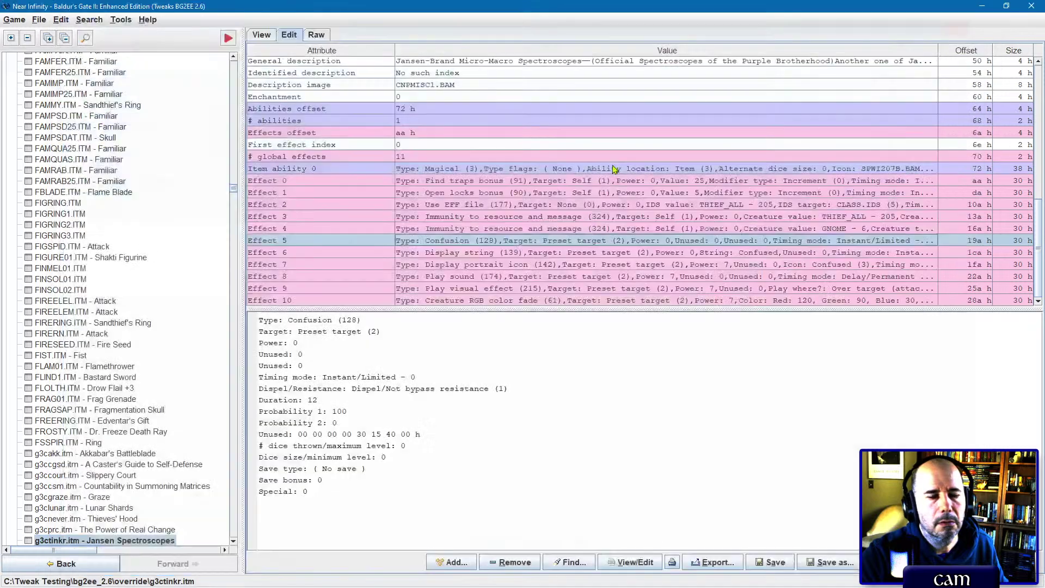
Step: Try again to apply the recopied Confusion values to the power of the Display portrait icon effect
{"action": "left_click", "coordinate": [434, 252]}
{"action": "left_click", "coordinate": [434, 264]}
{"action": "double_click", "coordinate": [434, 265]}
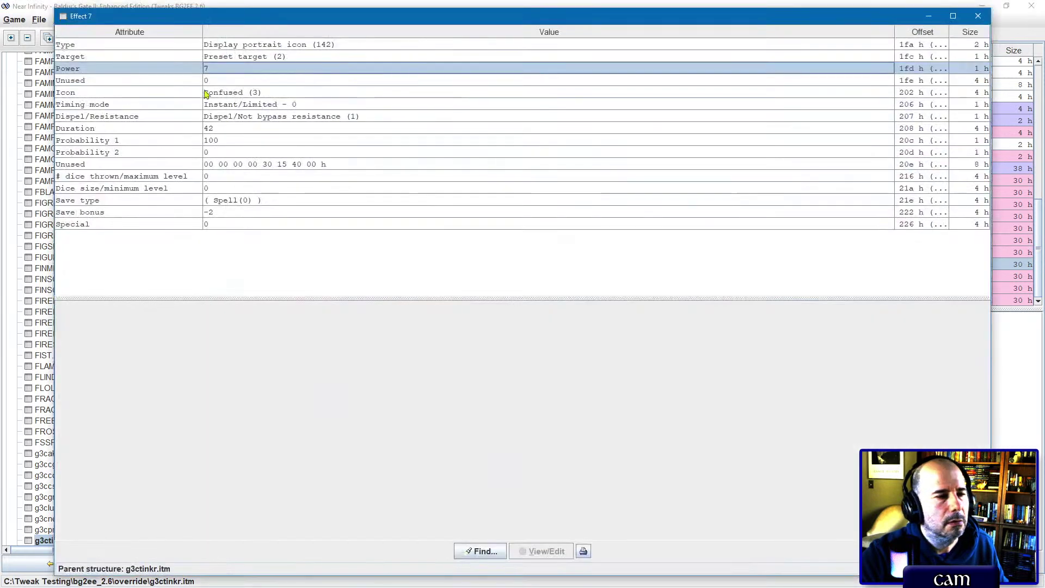
{"action": "right_click", "coordinate": [221, 69]}
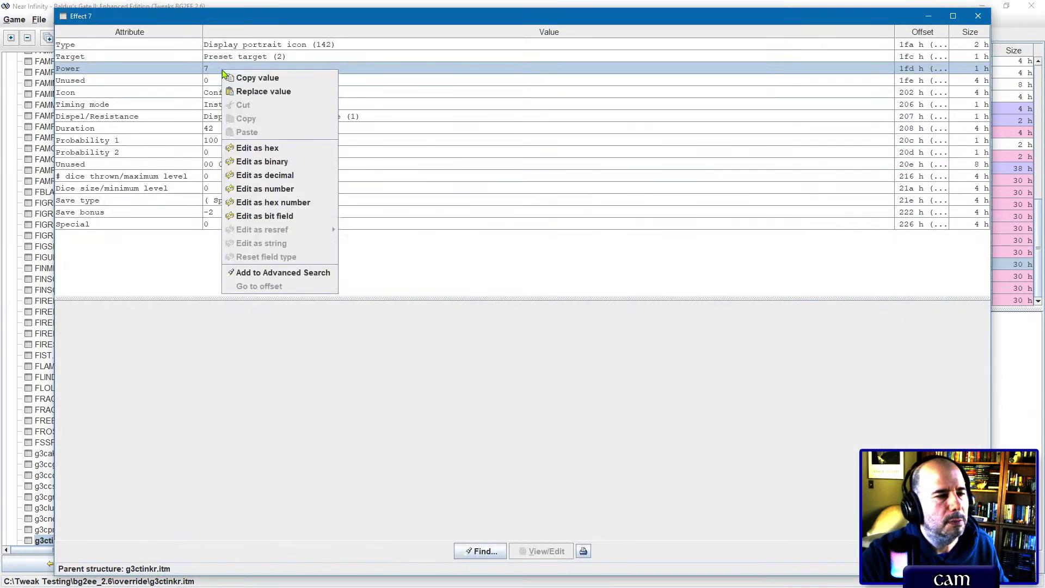
{"action": "left_click", "coordinate": [265, 93]}
{"action": "left_click", "coordinate": [522, 309]}
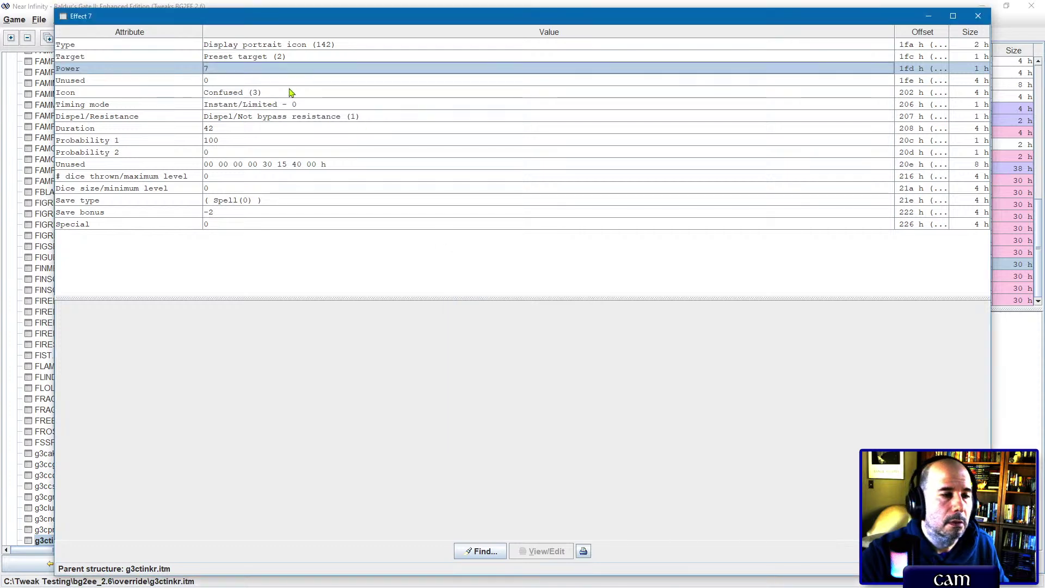
Step: Set the Display portrait icon effect's power to 0 and its duration to 12
{"action": "double_click", "coordinate": [261, 71]}
{"action": "type", "text": "0"}
{"action": "key", "text": "Return"}
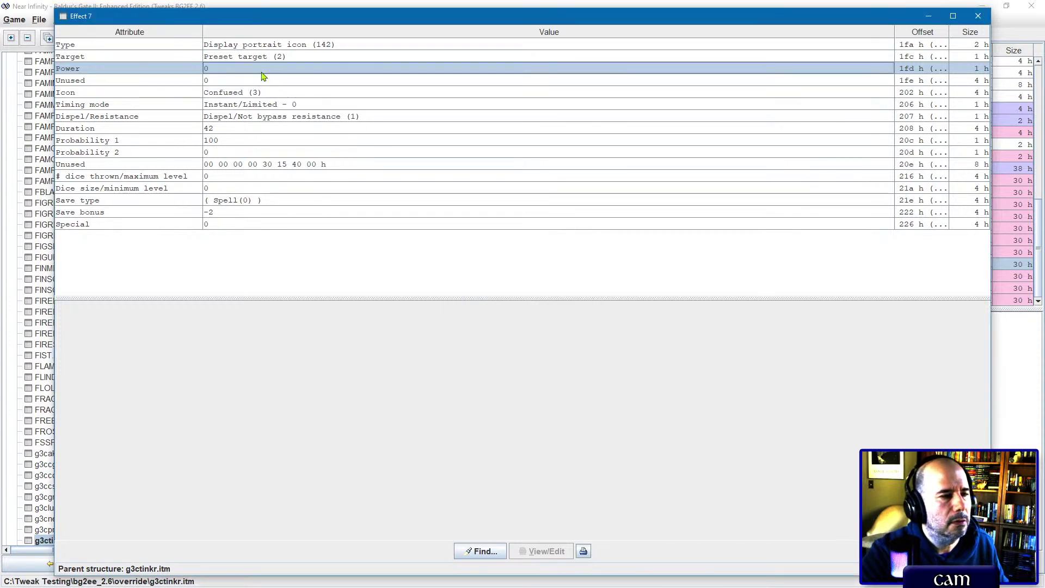
{"action": "left_click", "coordinate": [258, 94]}
{"action": "left_click", "coordinate": [253, 104]}
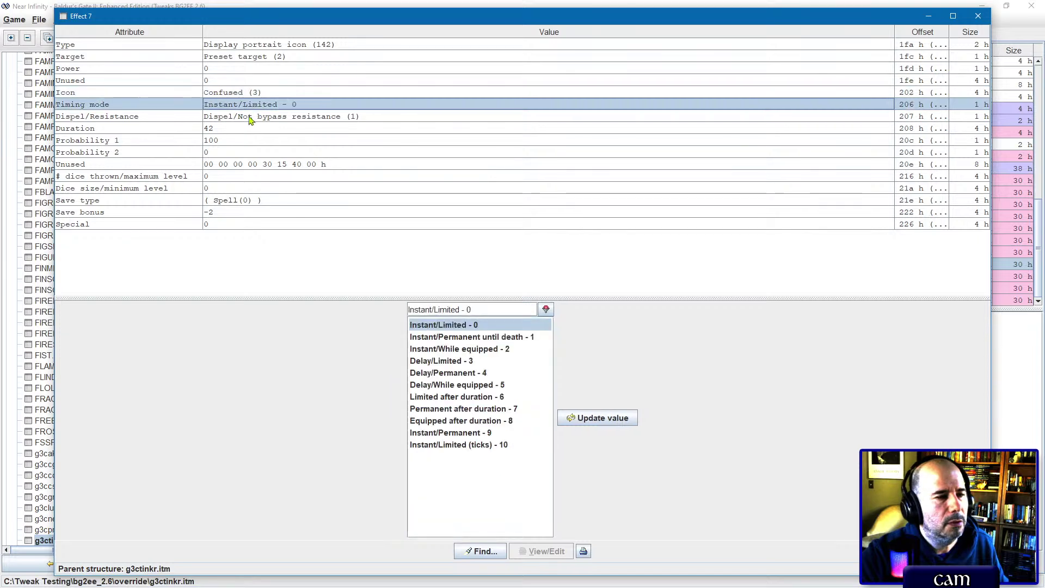
{"action": "double_click", "coordinate": [242, 128]}
{"action": "type", "text": "12"}
{"action": "key", "text": "Return"}
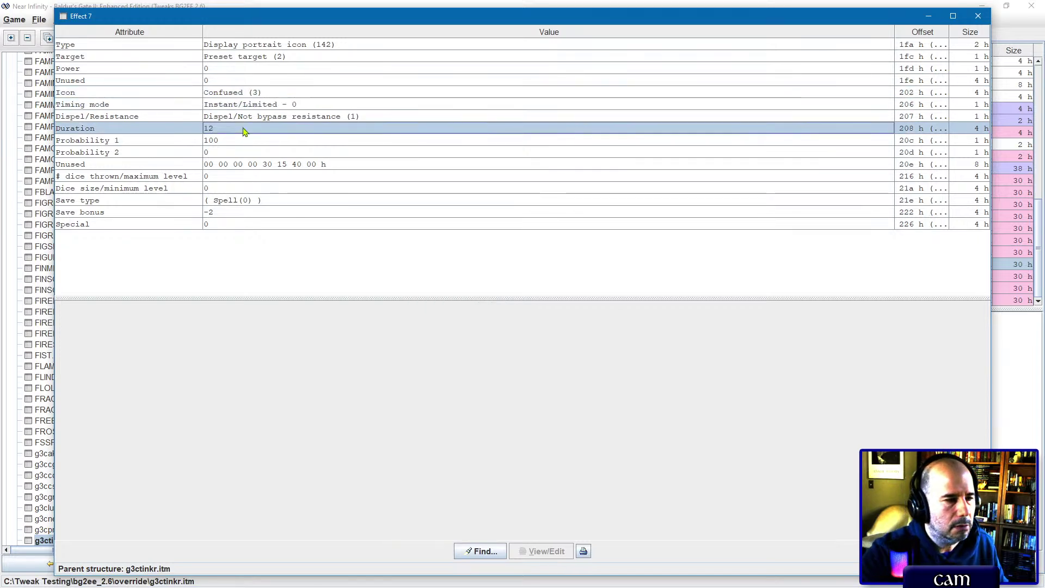
Step: Set the Display portrait icon effect to no save with a save bonus of 0, and close the effect
{"action": "left_click", "coordinate": [259, 201]}
{"action": "left_click", "coordinate": [292, 305]}
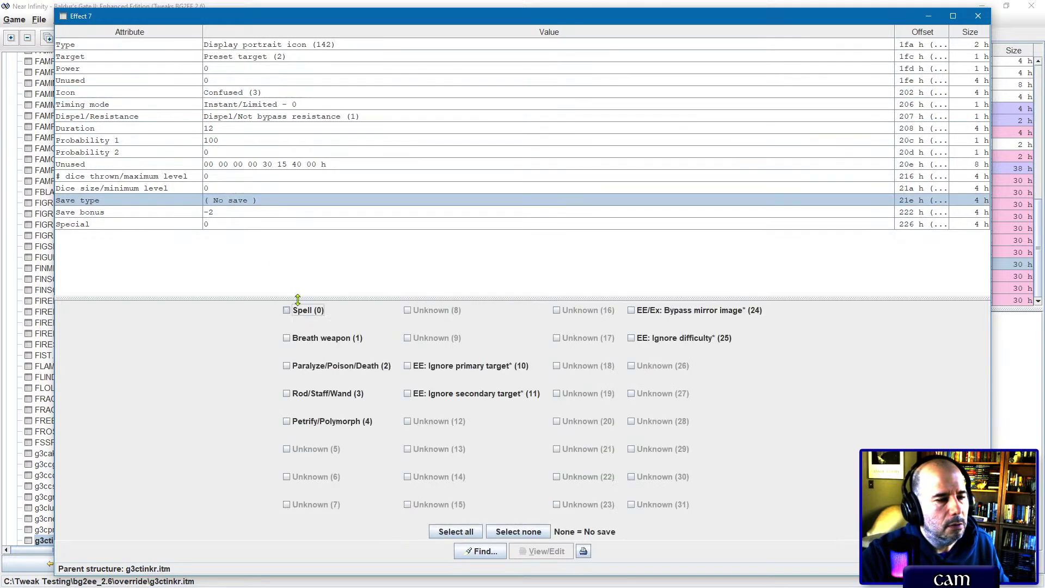
{"action": "double_click", "coordinate": [235, 212]}
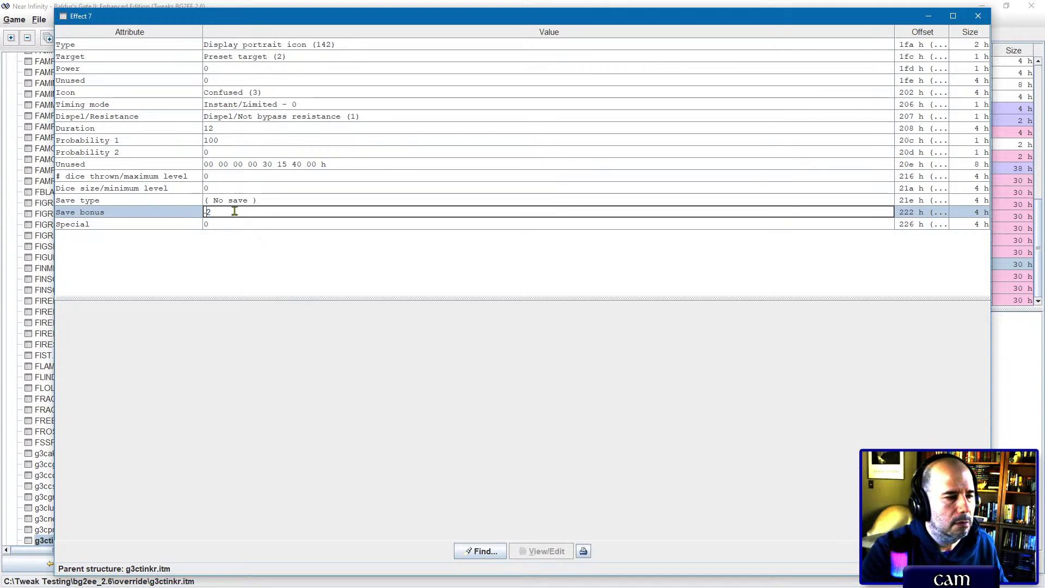
{"action": "type", "text": "0"}
{"action": "key", "text": "Return"}
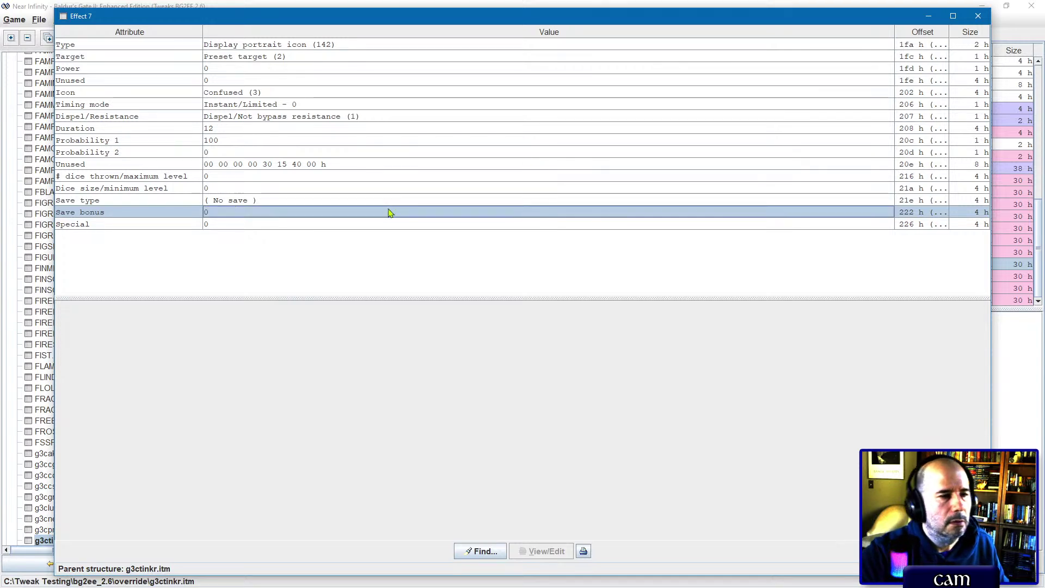
{"action": "left_click", "coordinate": [978, 16]}
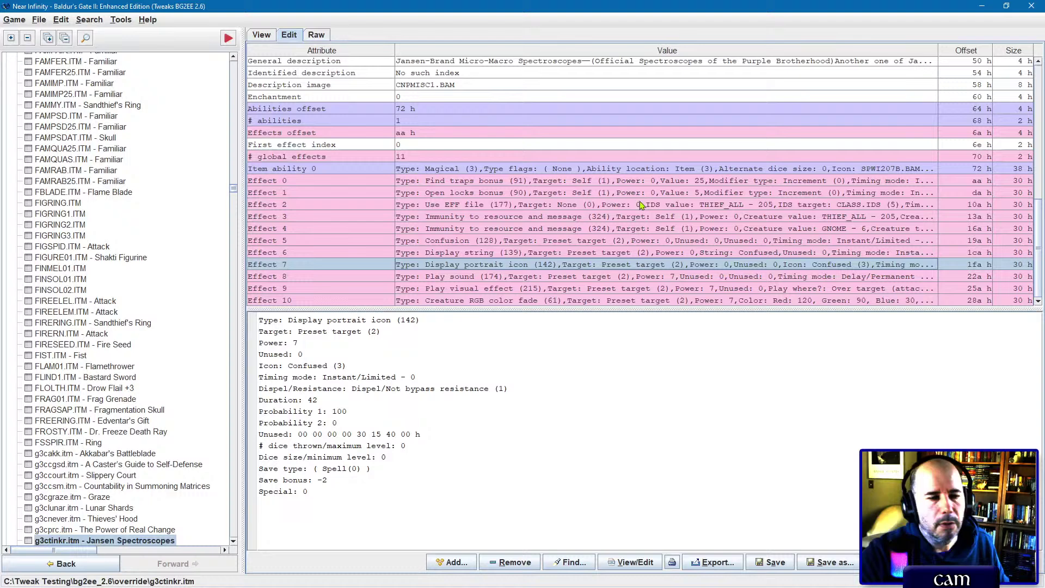
Step: Open the Play sound effect, Effect 8, and set its power to 0
{"action": "left_click", "coordinate": [500, 276]}
{"action": "double_click", "coordinate": [500, 277]}
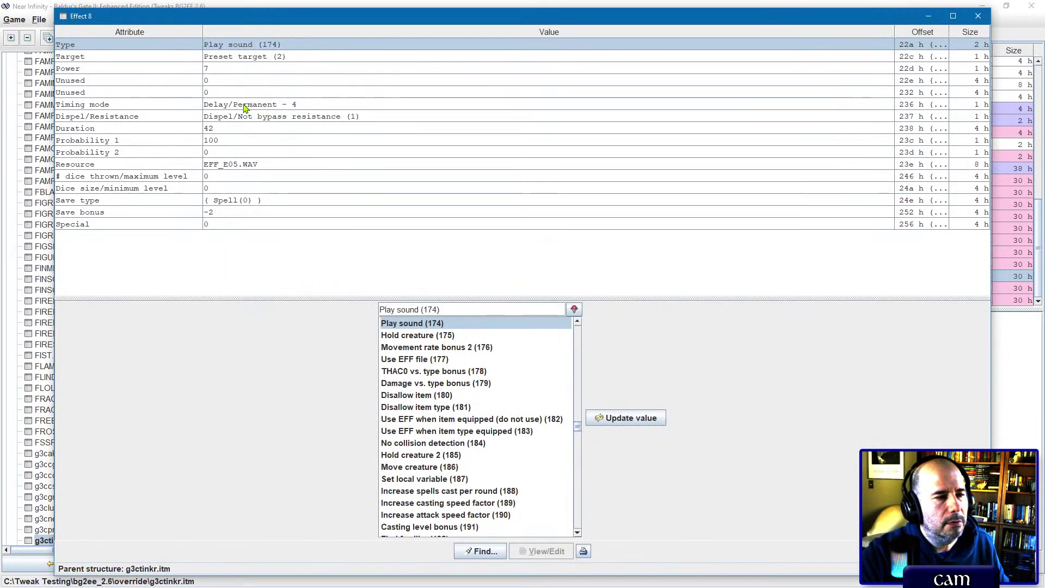
{"action": "left_click", "coordinate": [248, 105]}
{"action": "double_click", "coordinate": [240, 69]}
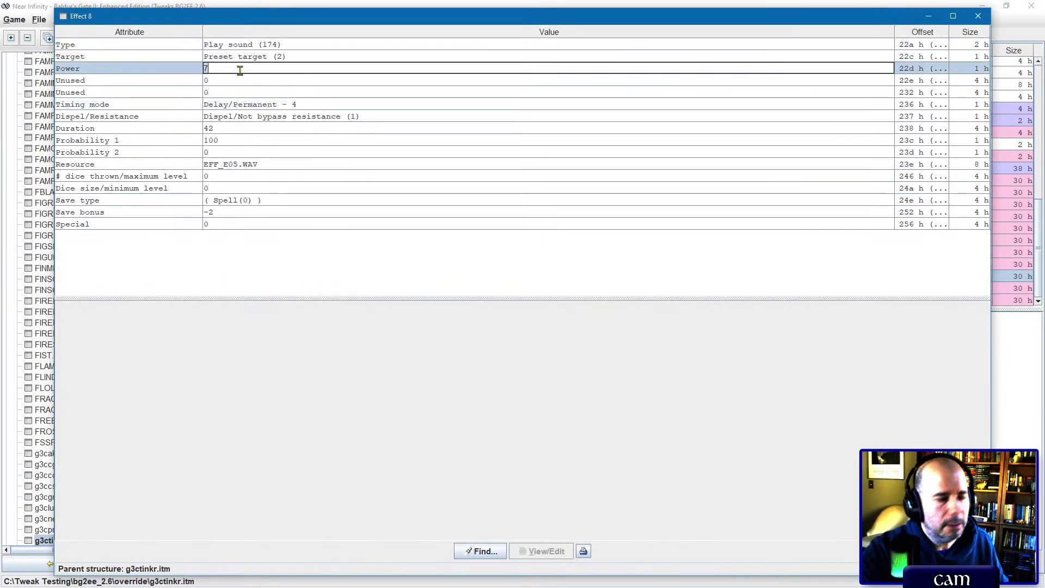
{"action": "type", "text": "0"}
{"action": "key", "text": "Return"}
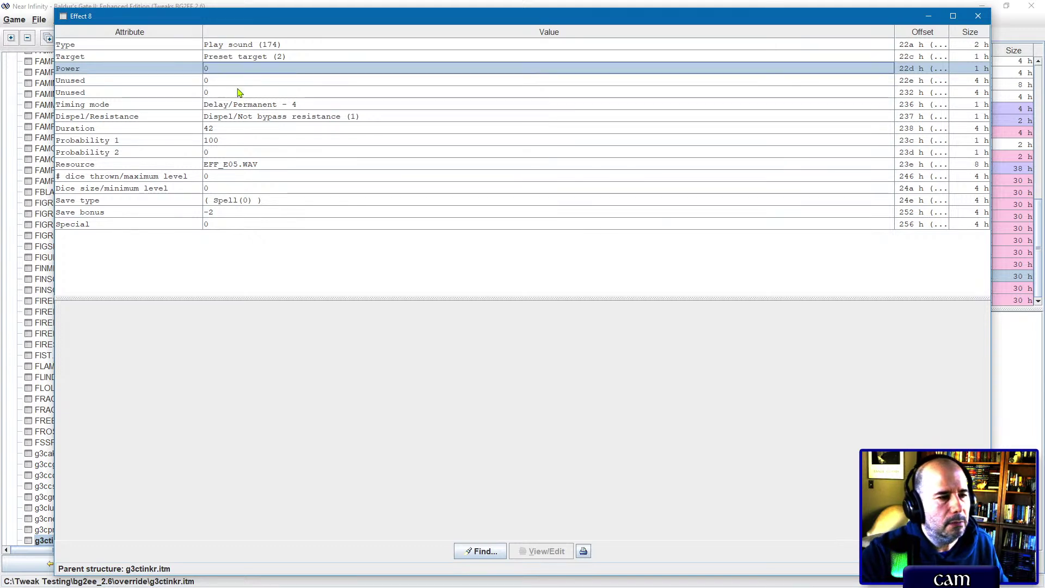
Step: Set the Play sound effect to duration 12 and no save with a save bonus of 0, and close it
{"action": "double_click", "coordinate": [230, 127]}
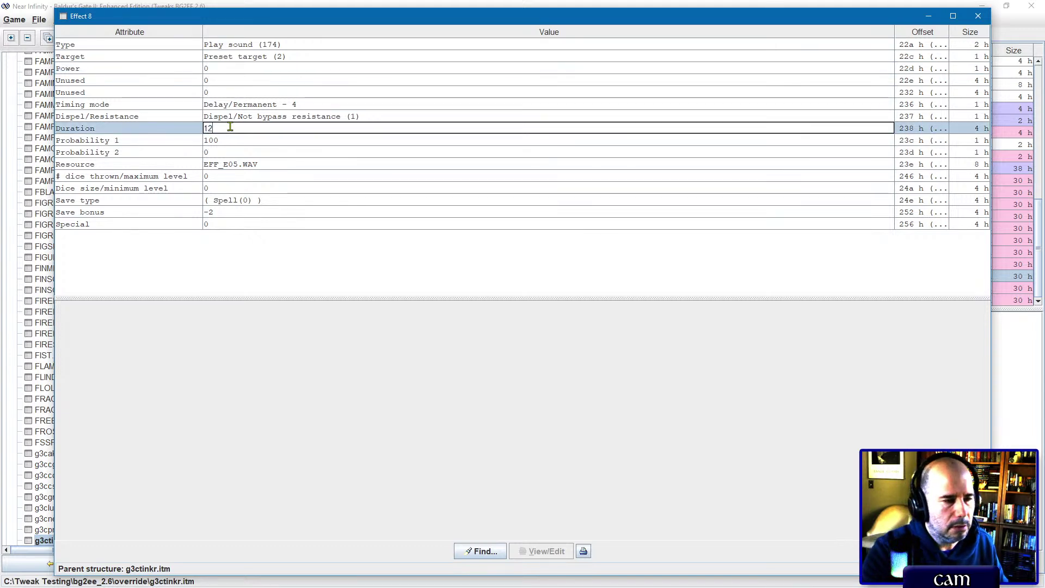
{"action": "key", "text": "Return"}
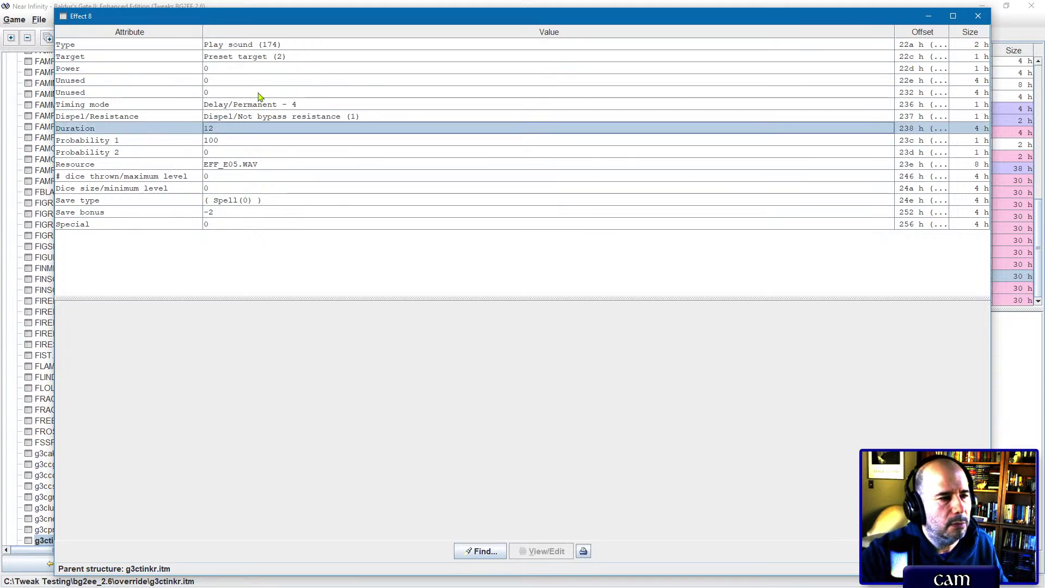
{"action": "left_click", "coordinate": [222, 201]}
{"action": "left_click", "coordinate": [308, 316]}
{"action": "double_click", "coordinate": [253, 211]}
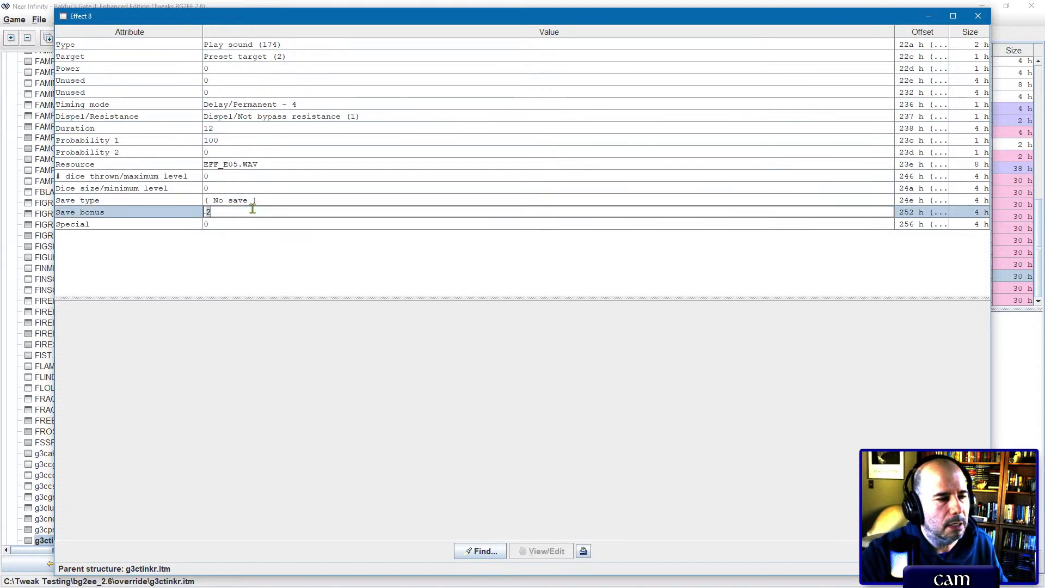
{"action": "type", "text": "0"}
{"action": "key", "text": "Return"}
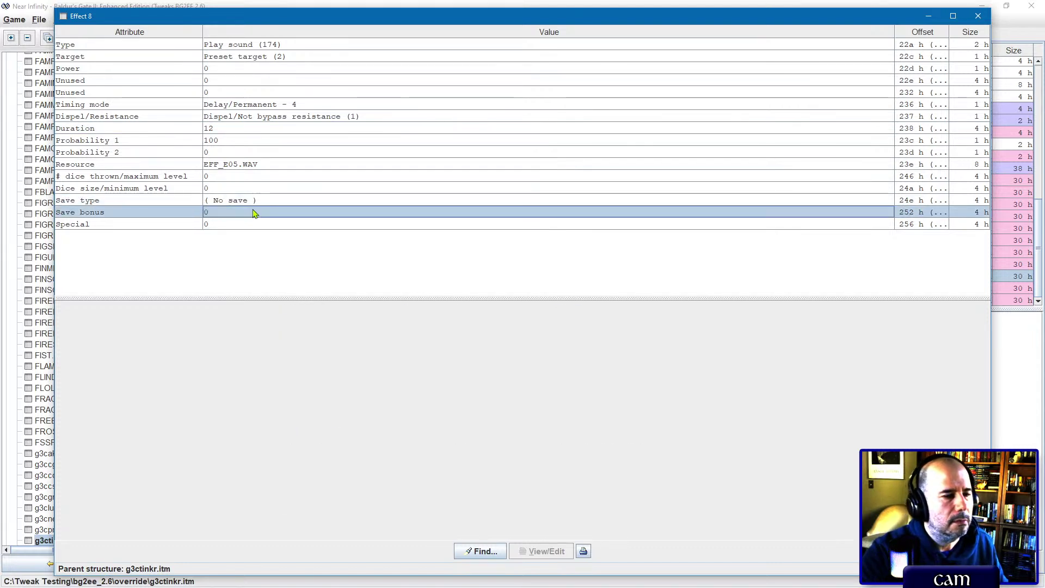
{"action": "left_click", "coordinate": [983, 20]}
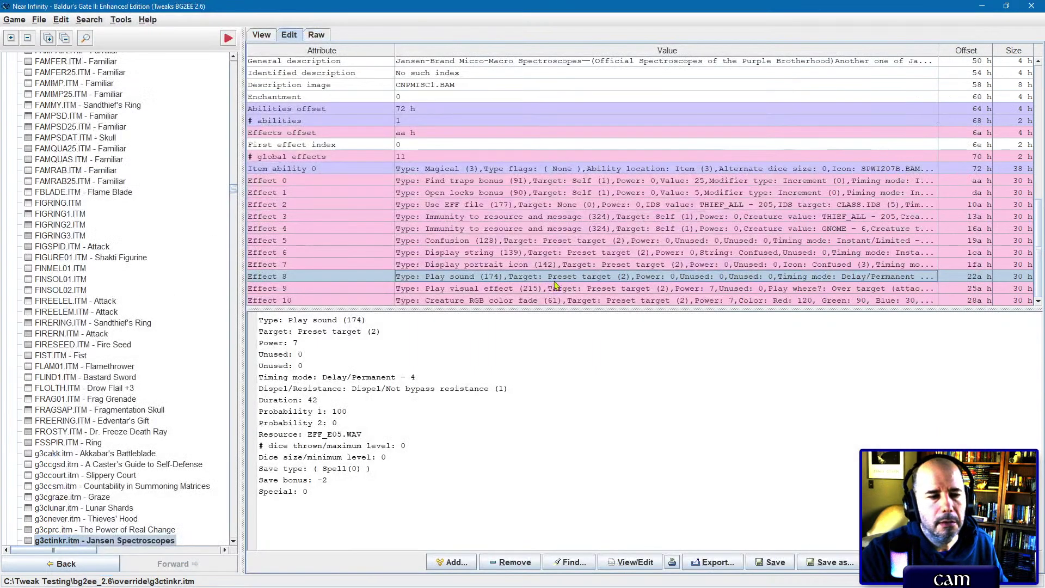
Step: Open the Play visual effect entry, Effect 9, and set its power to 0 and its duration to 12
{"action": "double_click", "coordinate": [546, 292]}
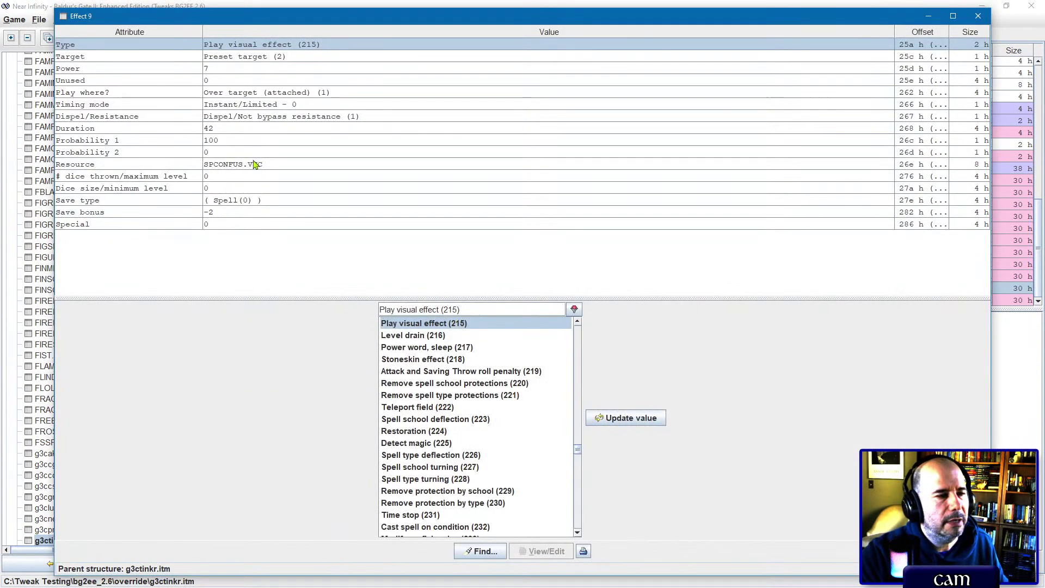
{"action": "double_click", "coordinate": [217, 69]}
{"action": "type", "text": "0"}
{"action": "key", "text": "Return"}
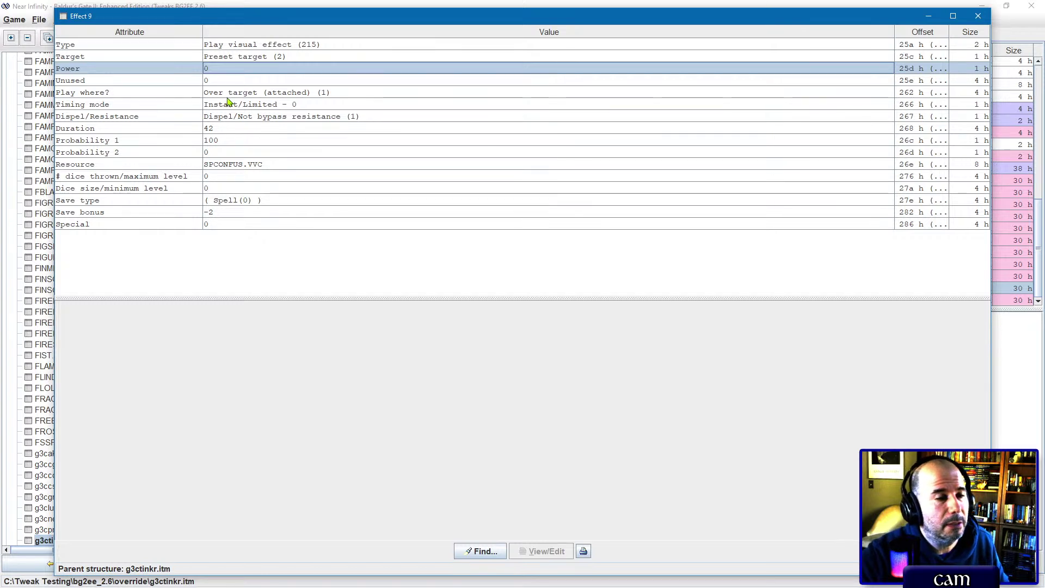
{"action": "double_click", "coordinate": [220, 129]}
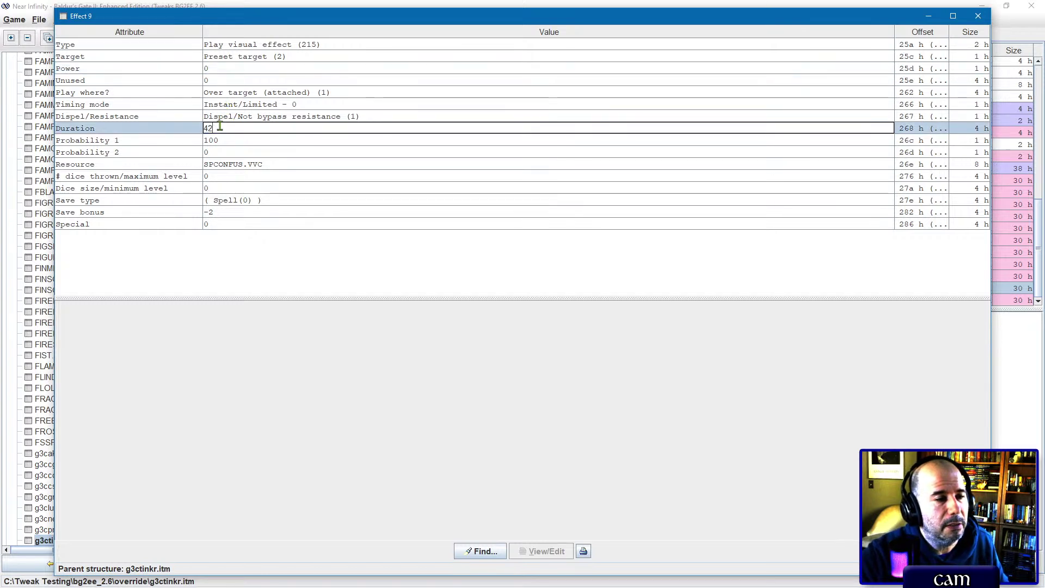
Step: Set the Play visual effect entry to no save with a save bonus of 0, and close it
{"action": "left_click", "coordinate": [229, 203]}
{"action": "left_click", "coordinate": [320, 313]}
{"action": "double_click", "coordinate": [236, 214]}
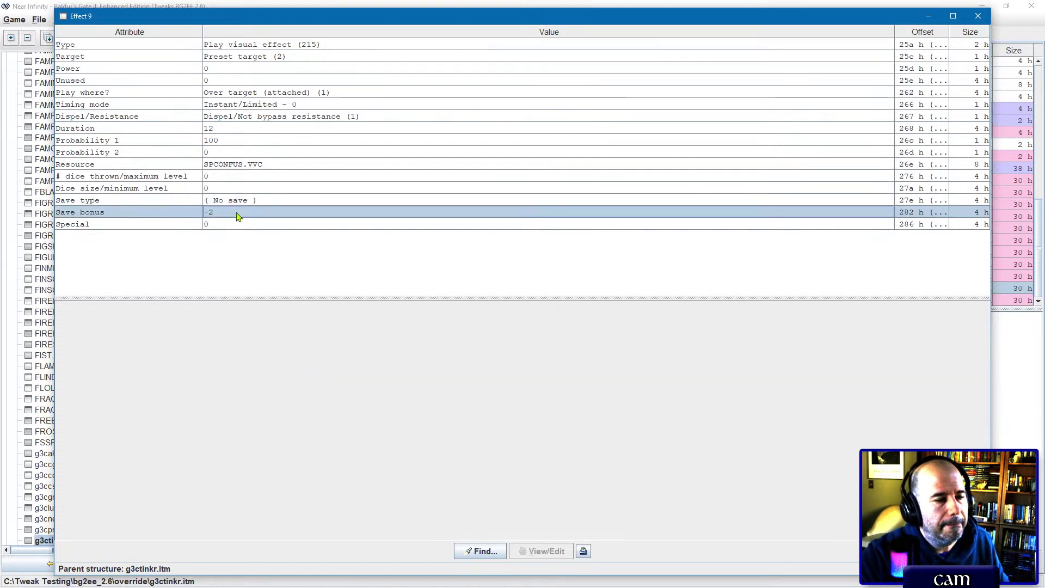
{"action": "type", "text": "0"}
{"action": "key", "text": "Return"}
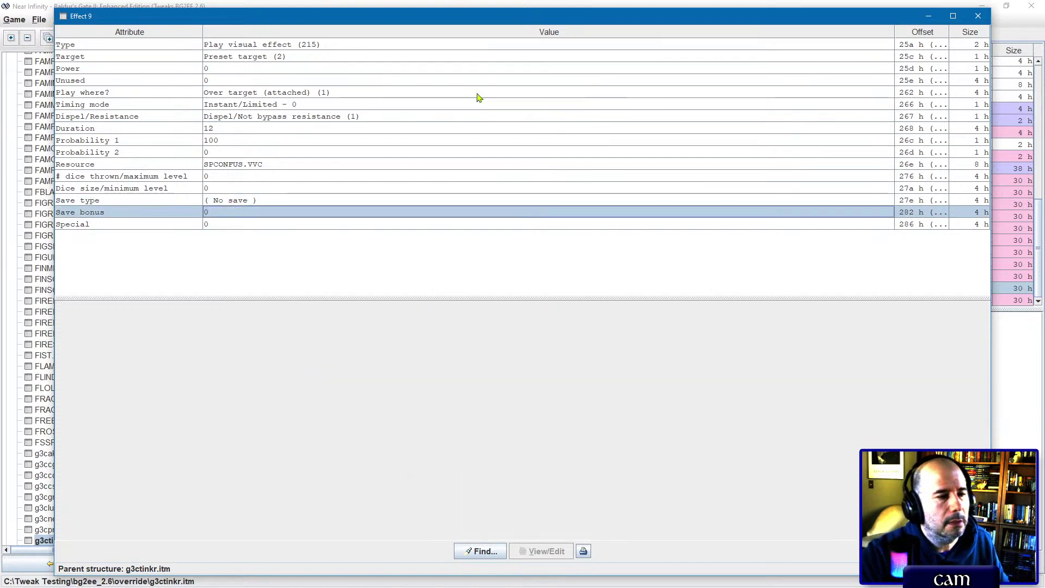
{"action": "left_click", "coordinate": [977, 18]}
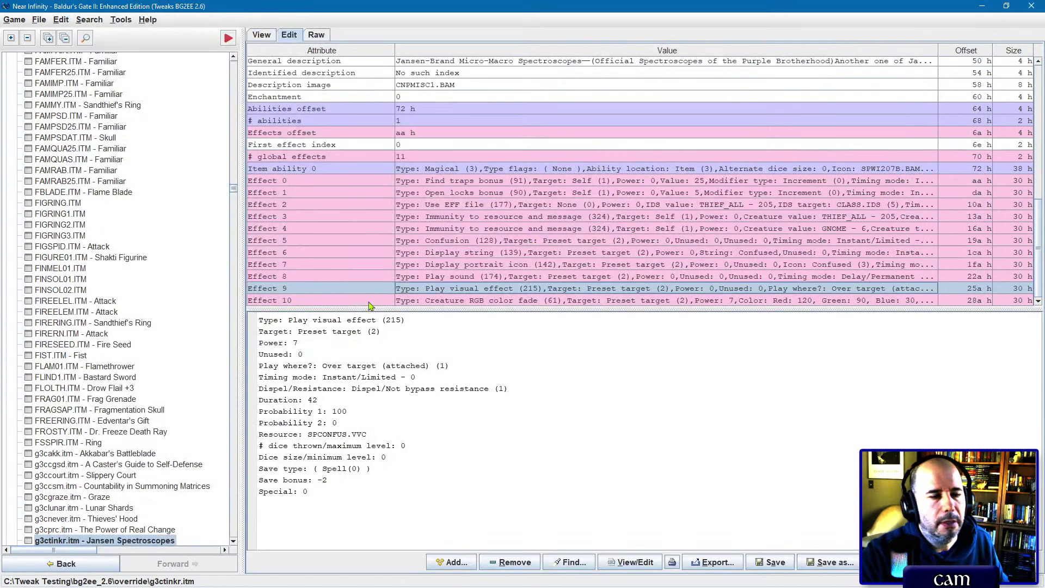
Step: Open the Creature RGB color fade effect, Effect 10, and set its power to 0
{"action": "double_click", "coordinate": [445, 302]}
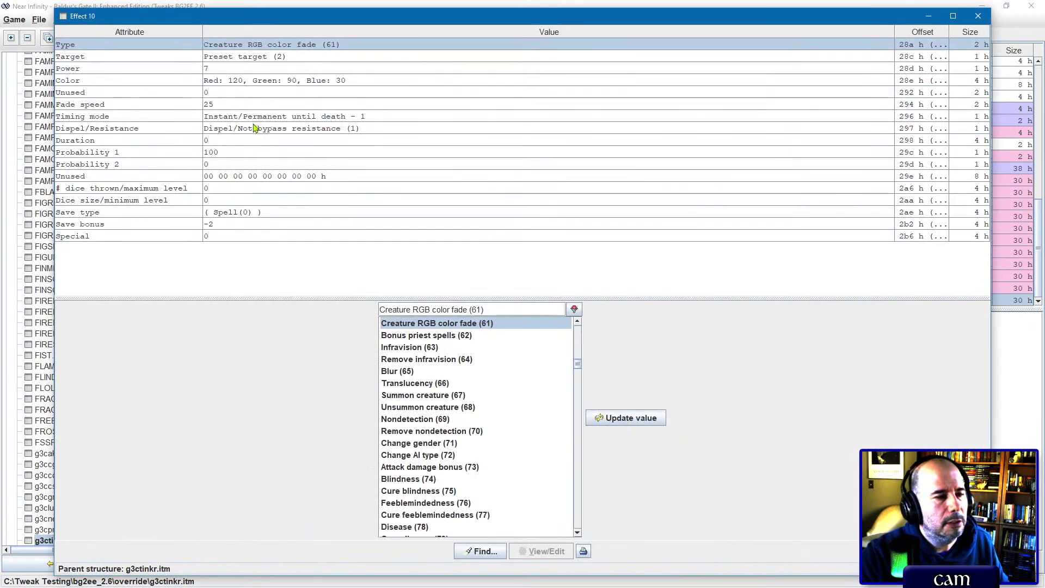
{"action": "double_click", "coordinate": [225, 68]}
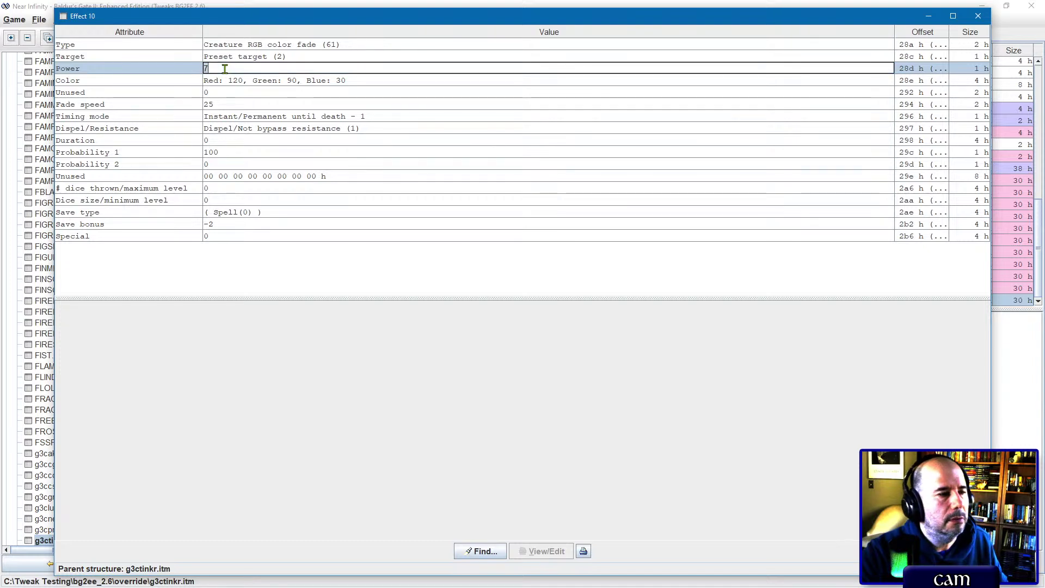
{"action": "type", "text": "0"}
{"action": "key", "text": "Return"}
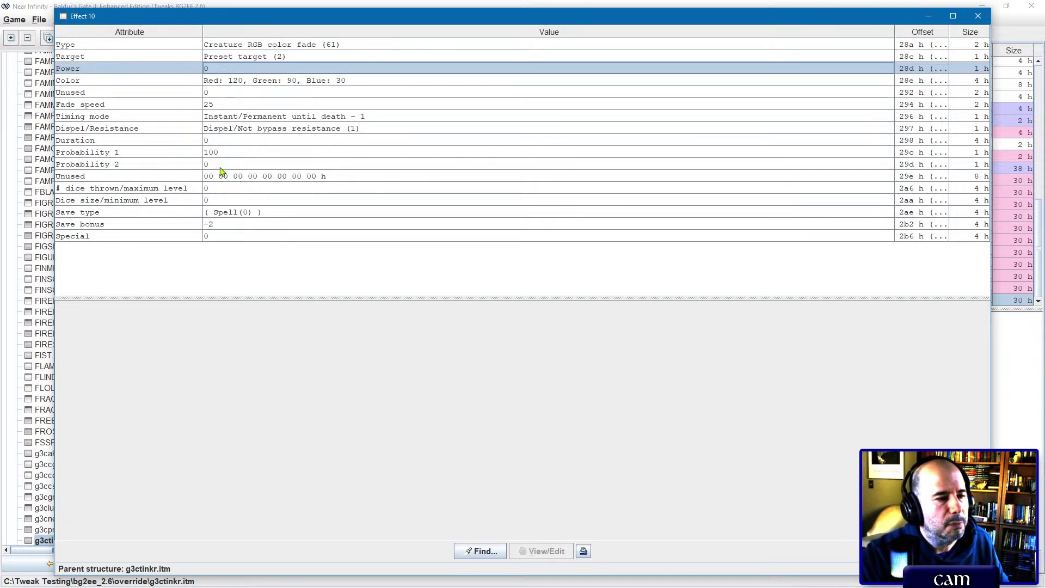
Step: Set the Creature RGB color fade effect to no save with a save bonus of 0, and close it
{"action": "left_click", "coordinate": [219, 216]}
{"action": "left_click", "coordinate": [313, 311]}
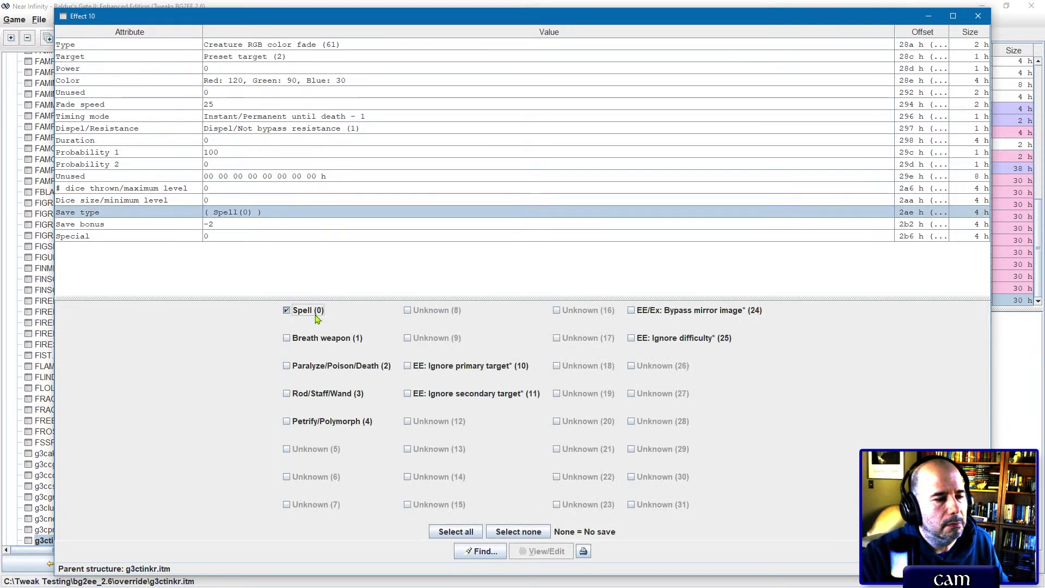
{"action": "left_click", "coordinate": [232, 217]}
{"action": "double_click", "coordinate": [234, 224]}
{"action": "type", "text": "0"}
{"action": "key", "text": "Return"}
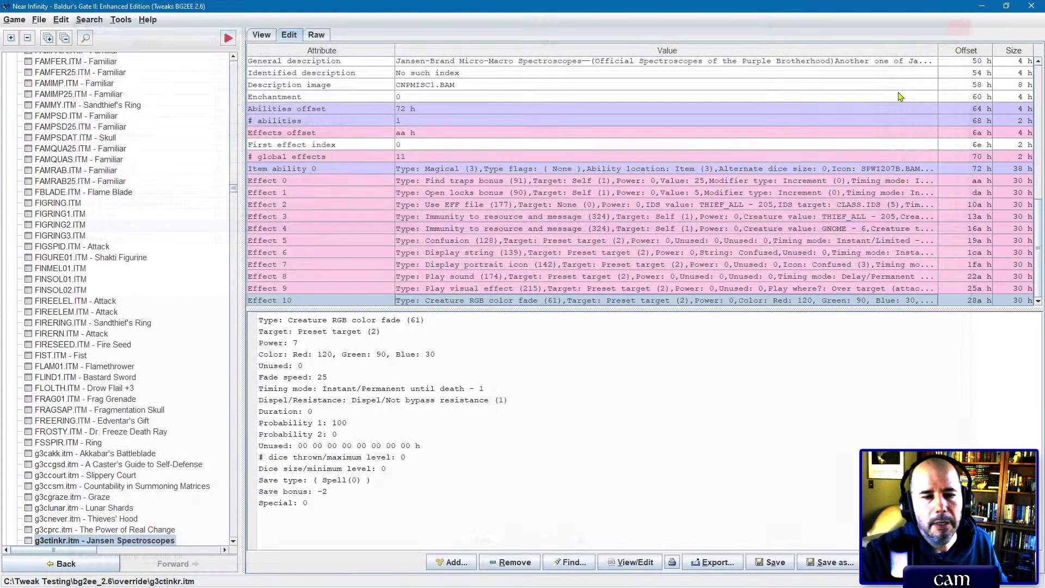
{"action": "left_click", "coordinate": [978, 16]}
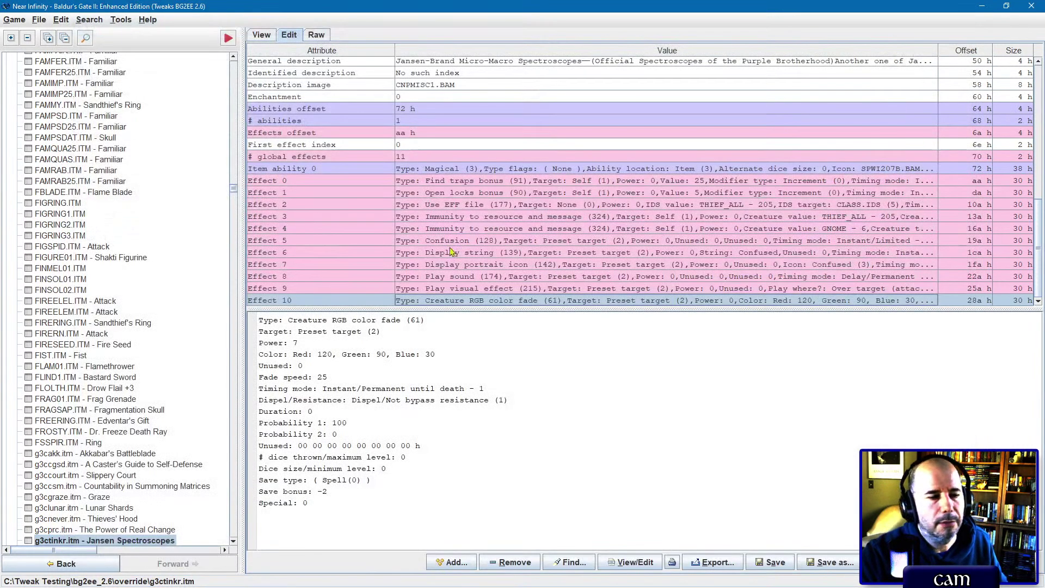
Step: Review the power, duration, save type and save bonus of each confusion-related effect, Effects 5 to 10
{"action": "left_click", "coordinate": [455, 245]}
{"action": "key", "text": "Down"}
{"action": "key", "text": "Down"}
{"action": "key", "text": "Down"}
{"action": "key", "text": "Down"}
{"action": "key", "text": "Down"}
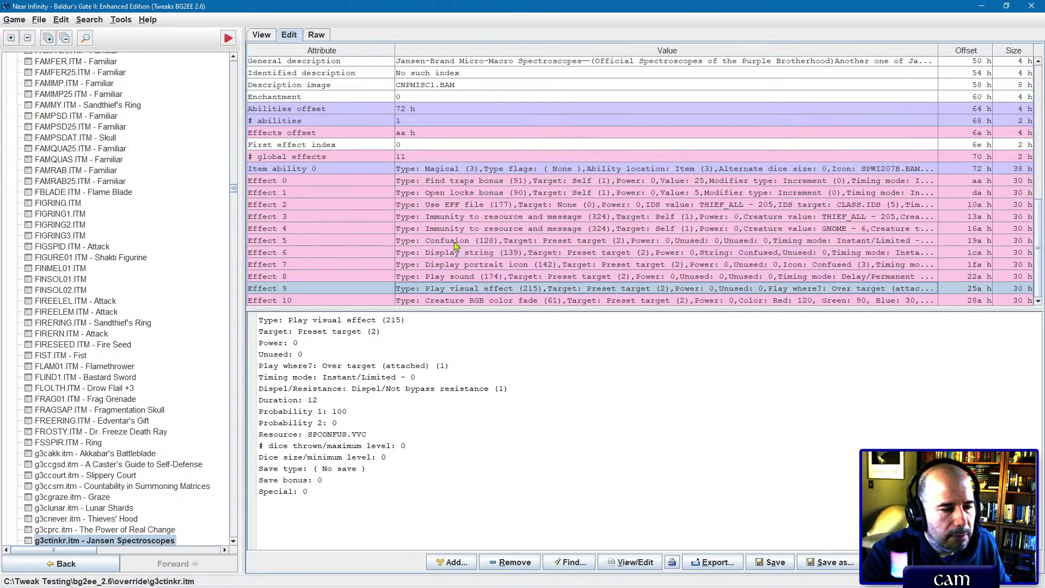
{"action": "key", "text": "Up"}
{"action": "key", "text": "Up"}
{"action": "key", "text": "Up"}
{"action": "key", "text": "Up"}
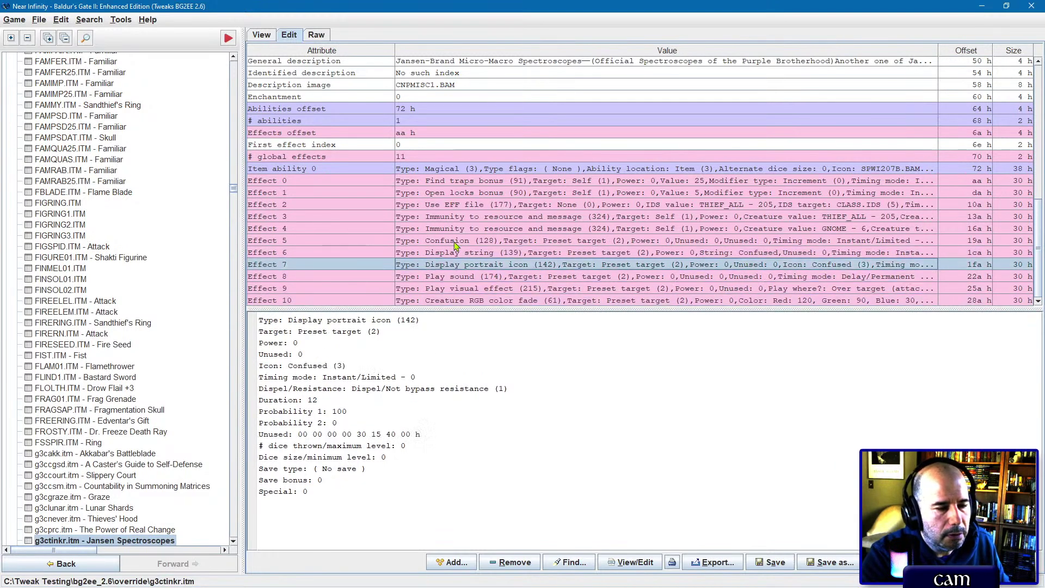
{"action": "key", "text": "Down"}
{"action": "key", "text": "Down"}
{"action": "key", "text": "Down"}
{"action": "key", "text": "Down"}
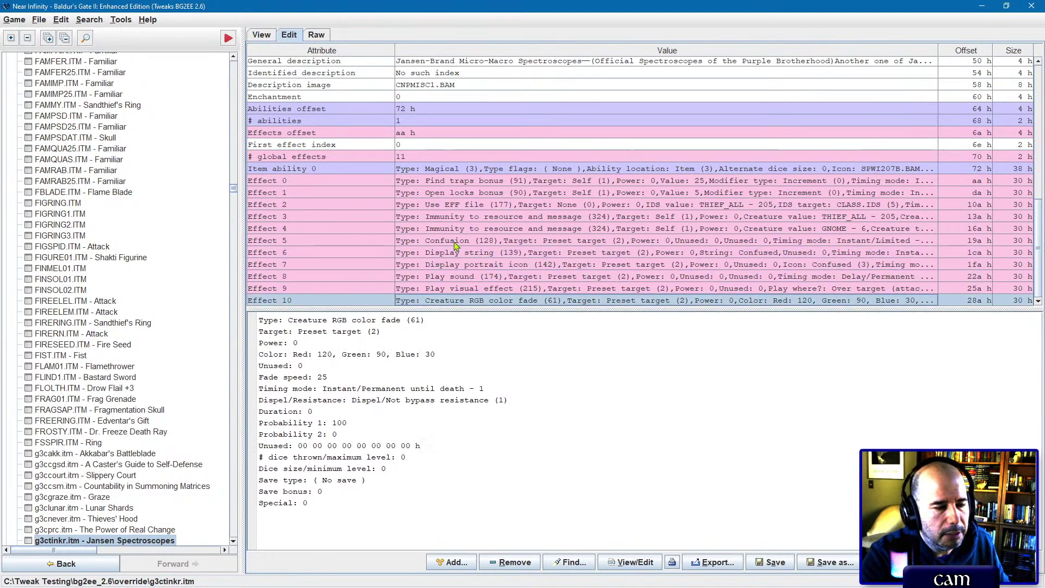
{"action": "key", "text": "Up"}
{"action": "key", "text": "Up"}
{"action": "key", "text": "Up"}
{"action": "key", "text": "Up"}
{"action": "key", "text": "Up"}
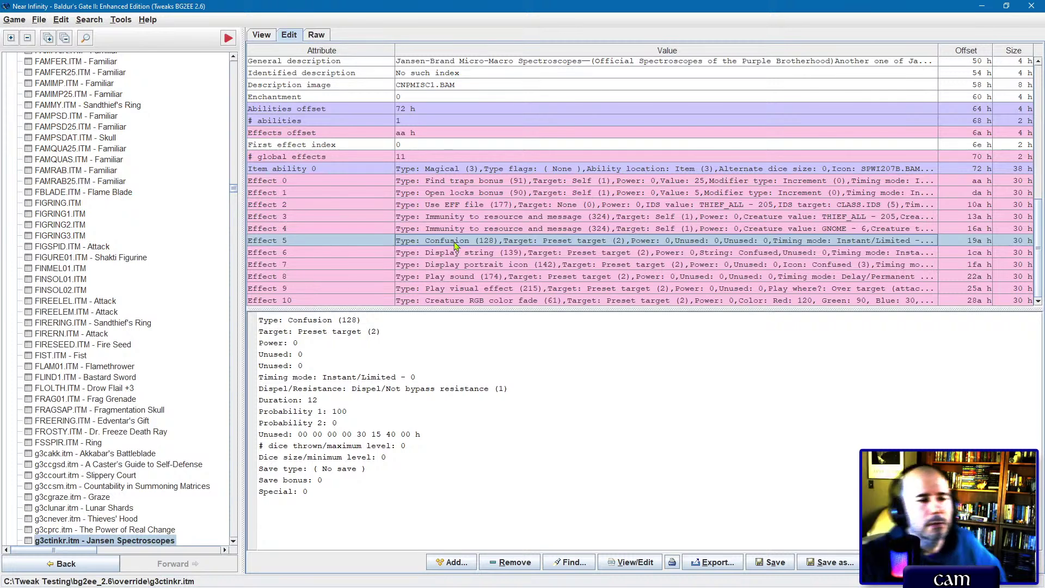
Step: Compare the creature values and types of the two Immunity to resource and message effects, Effects 3 and 4
{"action": "left_click", "coordinate": [471, 218]}
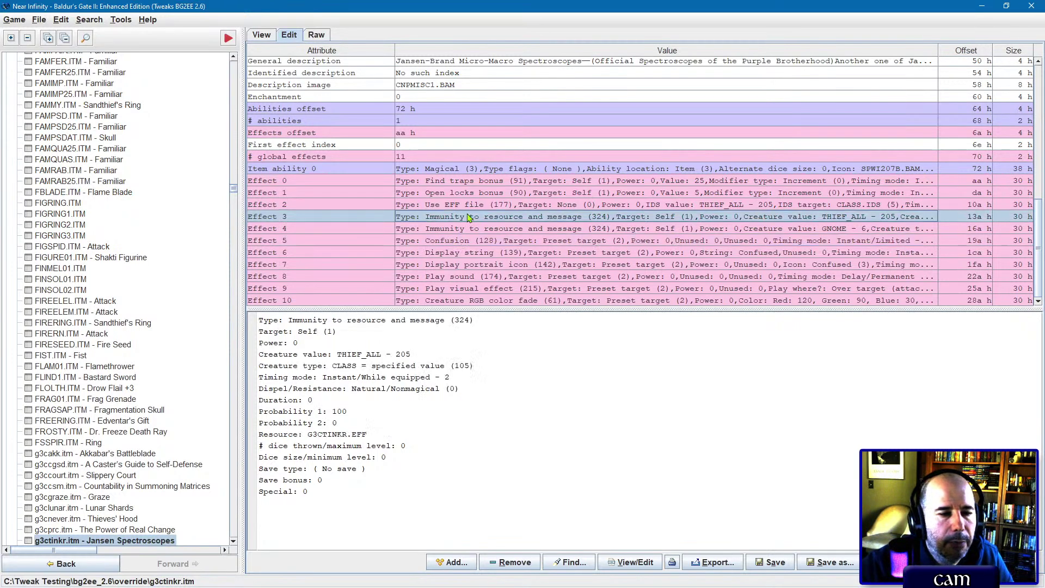
{"action": "left_click", "coordinate": [461, 232]}
{"action": "left_click", "coordinate": [465, 218]}
{"action": "left_click", "coordinate": [467, 229]}
{"action": "left_click", "coordinate": [468, 217]}
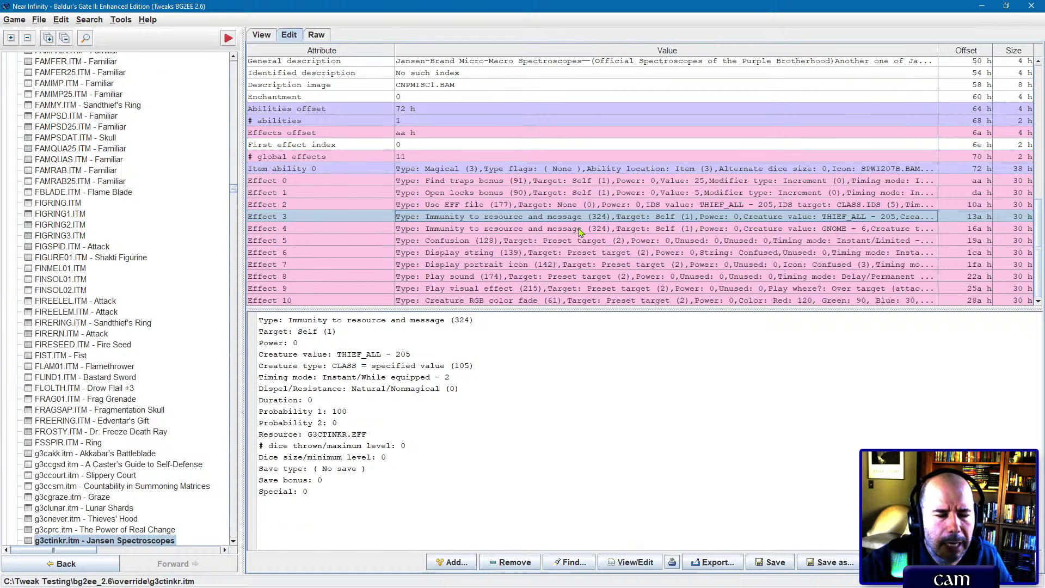
{"action": "key", "text": "Down"}
{"action": "key", "text": "Up"}
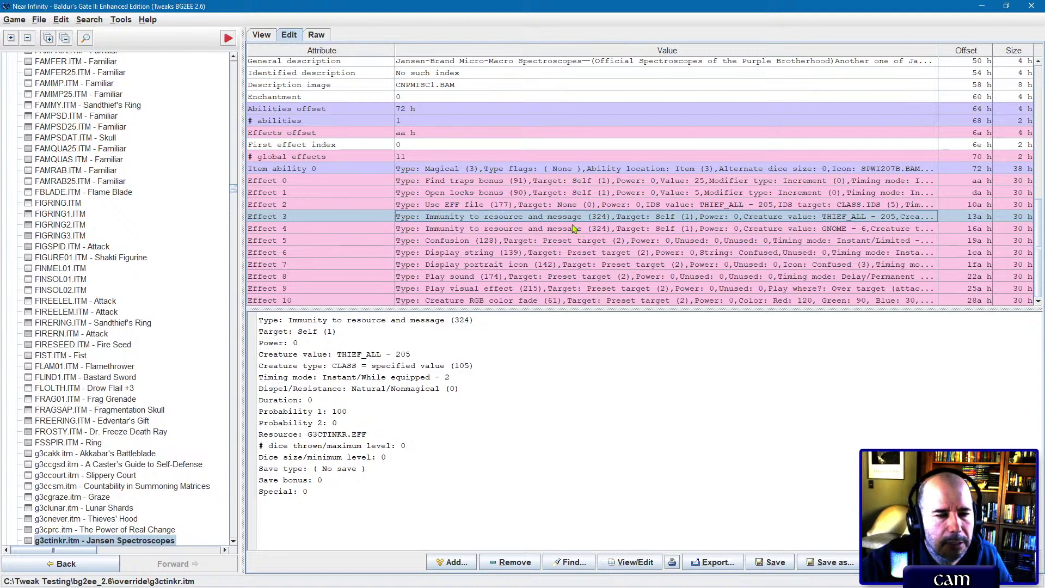
{"action": "key", "text": "Down"}
{"action": "key", "text": "Up"}
{"action": "key", "text": "Down"}
{"action": "key", "text": "Up"}
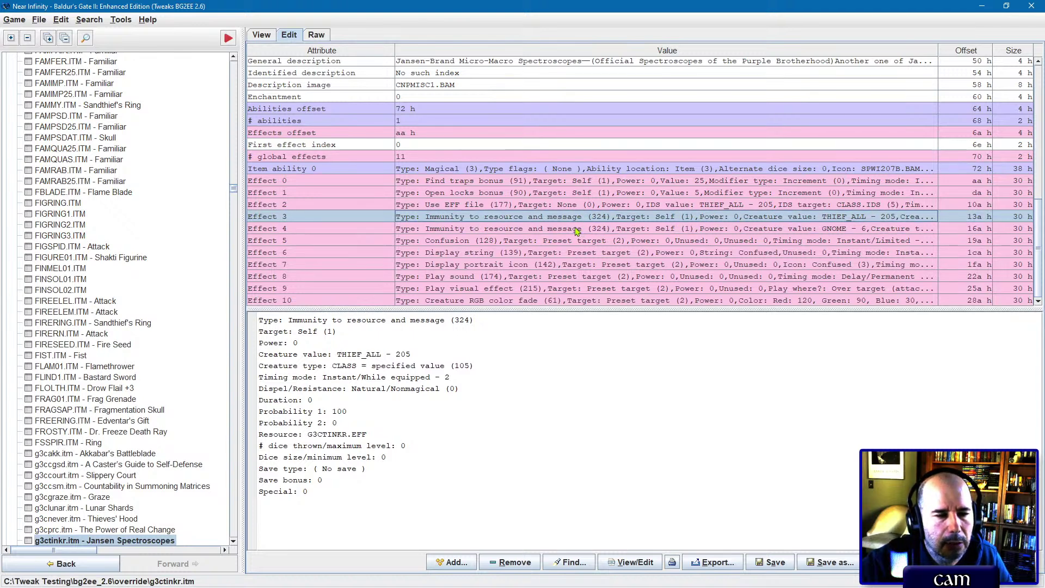
{"action": "key", "text": "Down"}
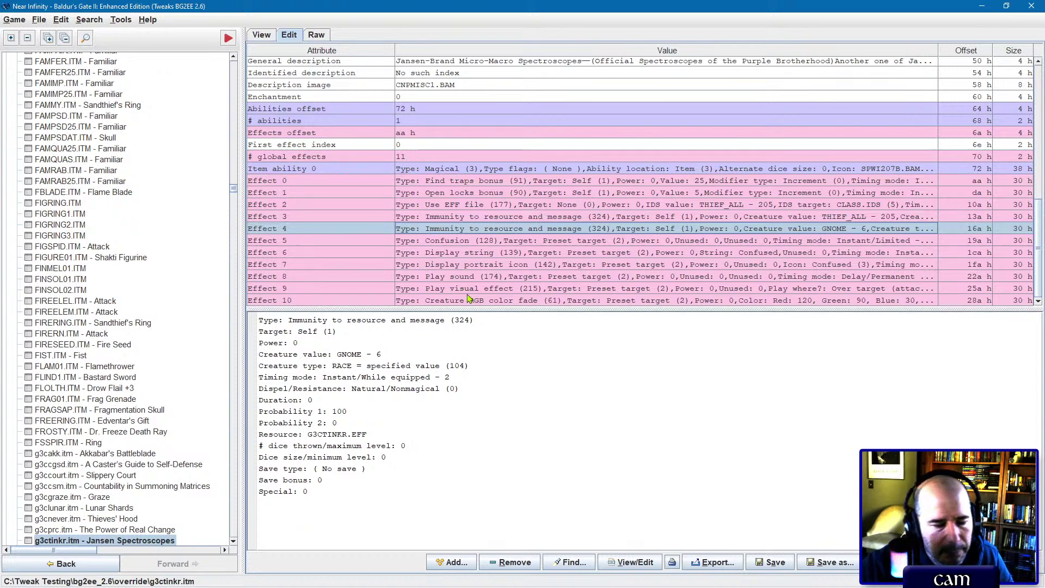
Step: Examine how the immunity effects, Effects 3 and 4, relate to the confusion block, Effects 5 to 10
{"action": "left_click", "coordinate": [478, 218]}
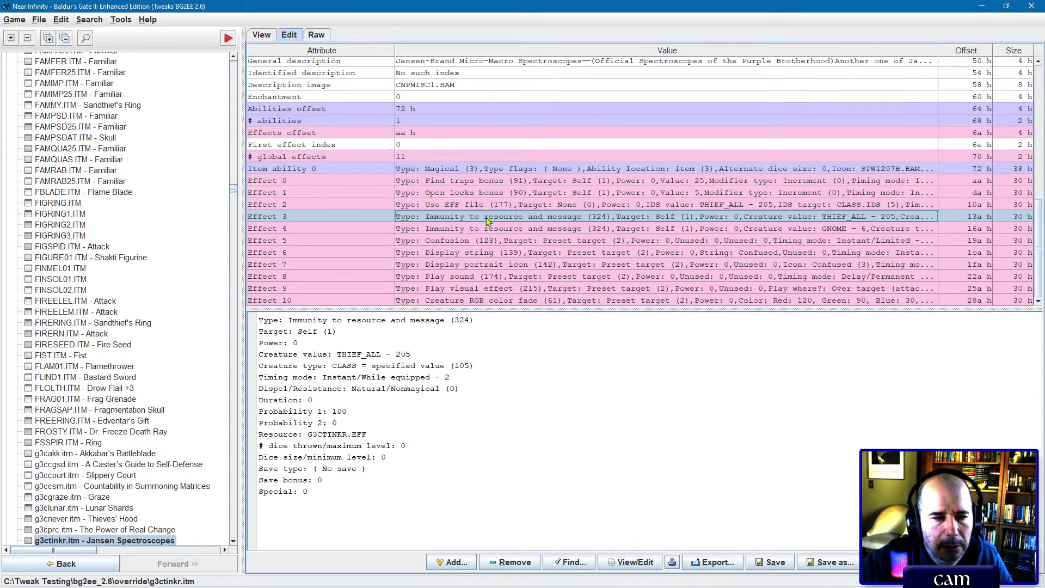
{"action": "left_click", "coordinate": [480, 241]}
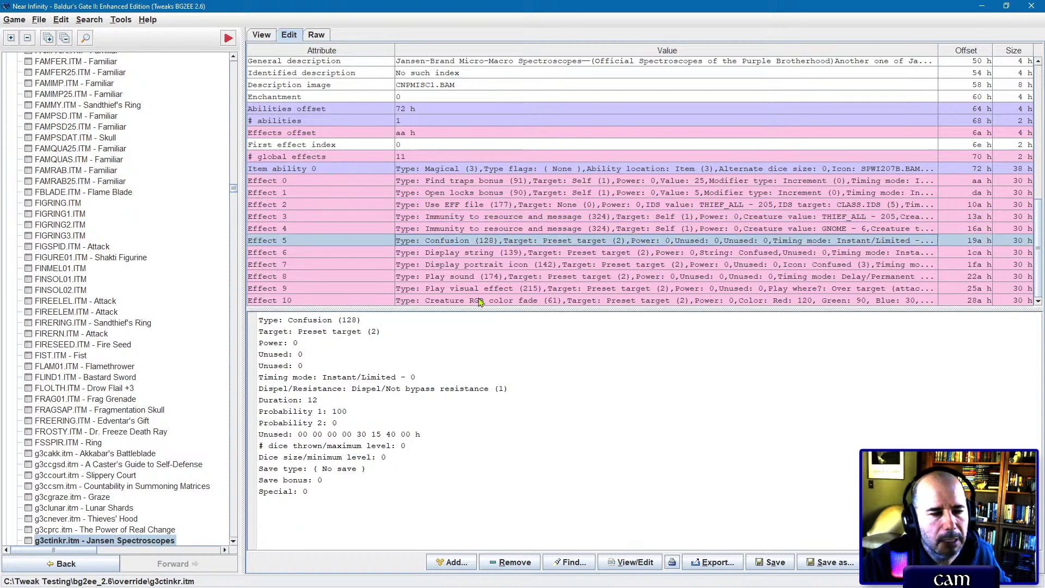
{"action": "left_click", "coordinate": [480, 301], "text": "shift"}
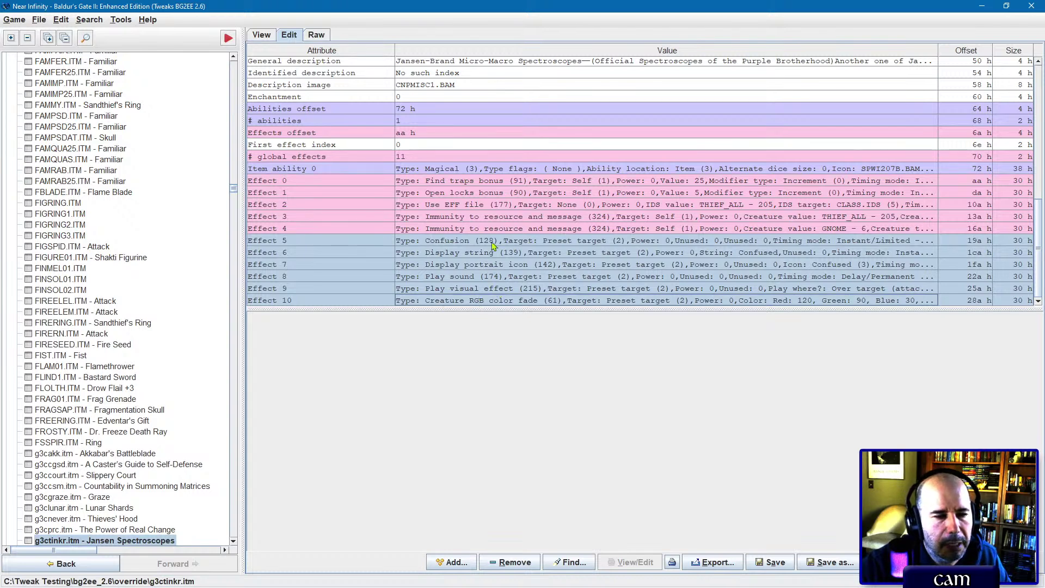
{"action": "left_click", "coordinate": [492, 218]}
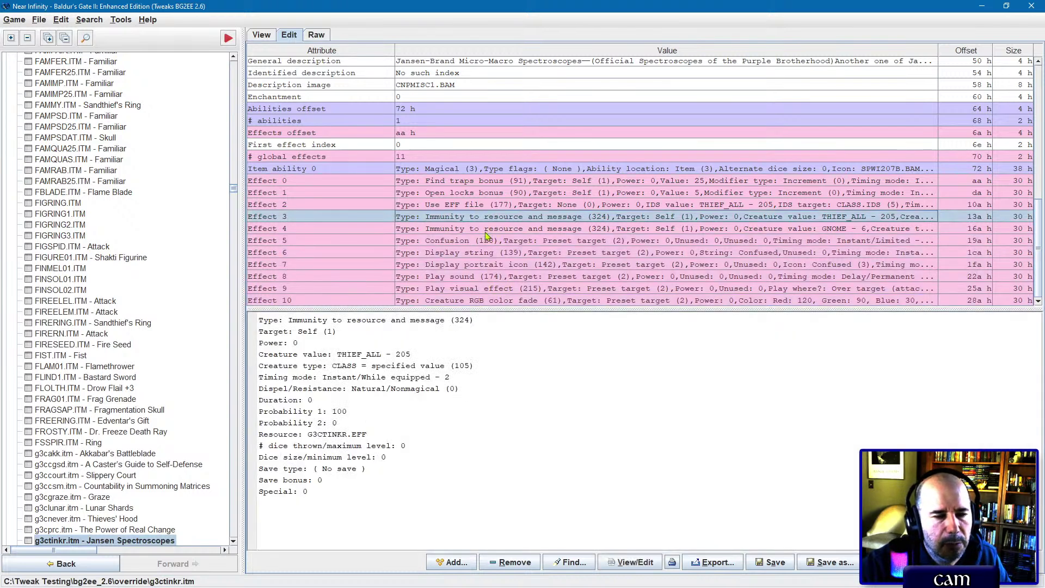
{"action": "left_click", "coordinate": [488, 231]}
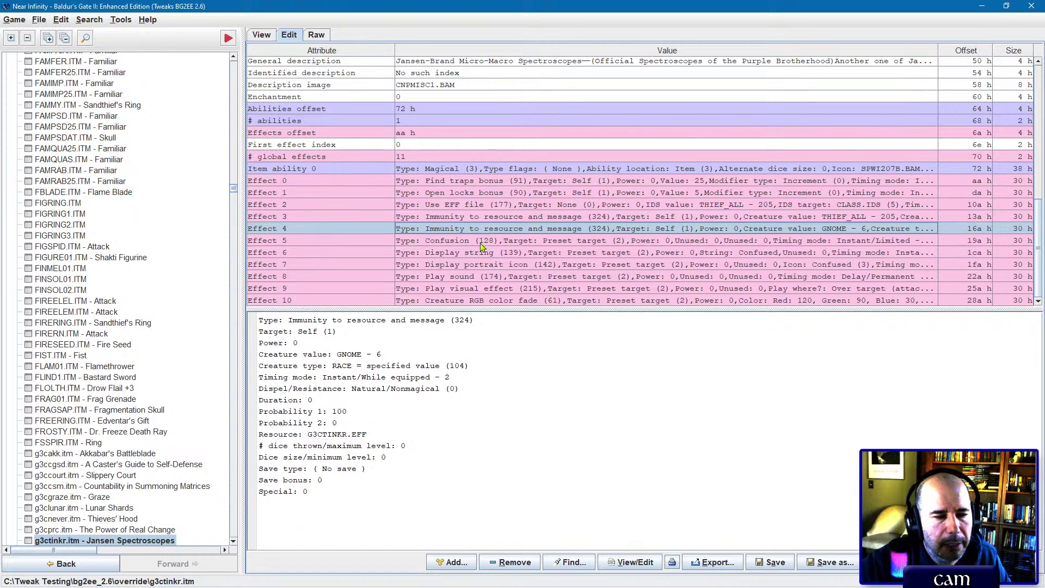
{"action": "left_click", "coordinate": [482, 243]}
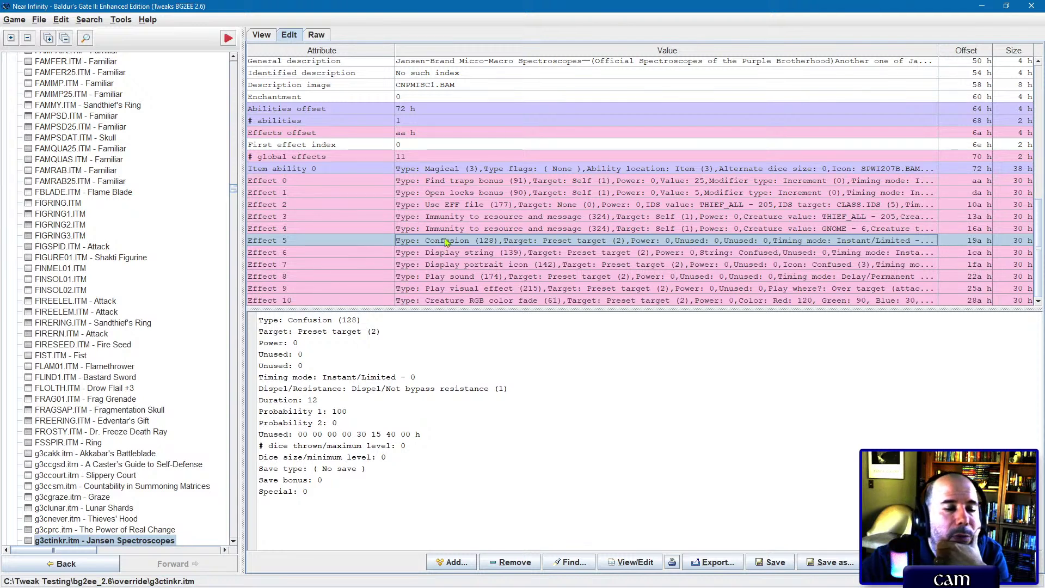
{"action": "left_click", "coordinate": [441, 300]}
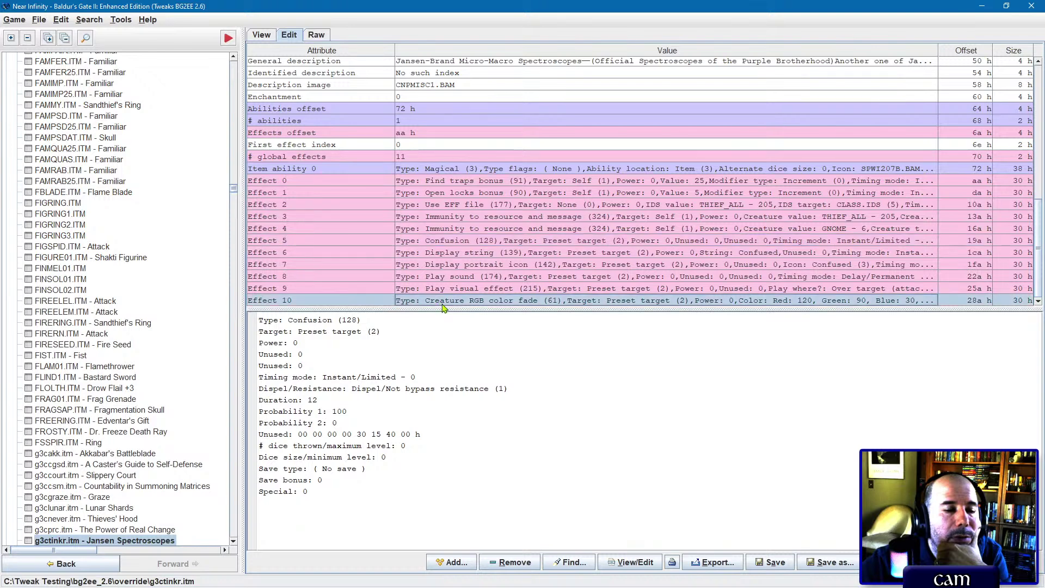
{"action": "left_click", "coordinate": [445, 241]}
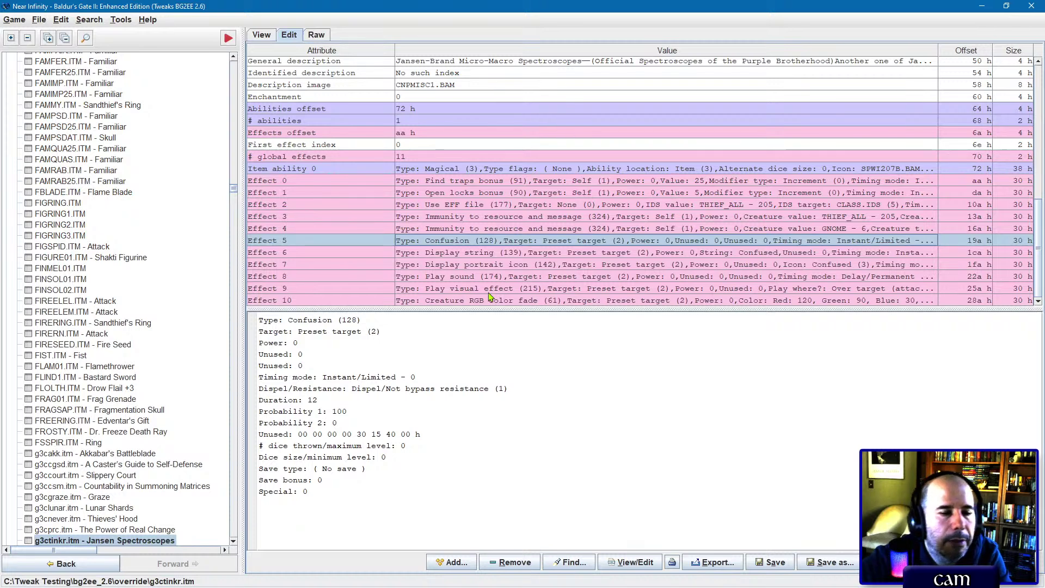
Step: Duplicate the gnome immunity effect, Effect 4
{"action": "left_click", "coordinate": [517, 229]}
{"action": "right_click", "coordinate": [517, 229]}
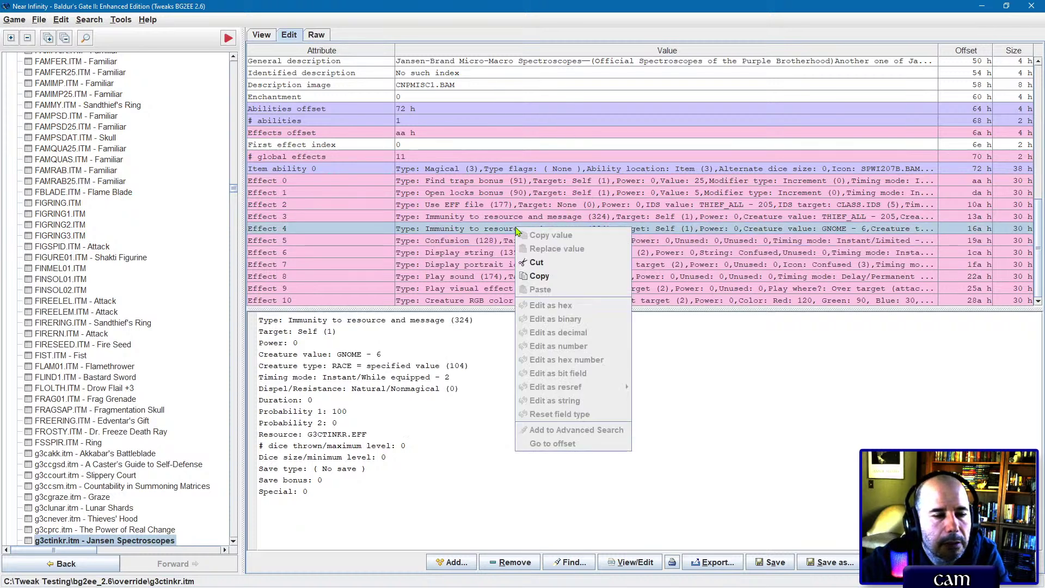
{"action": "left_click", "coordinate": [532, 267]}
{"action": "right_click", "coordinate": [521, 227]}
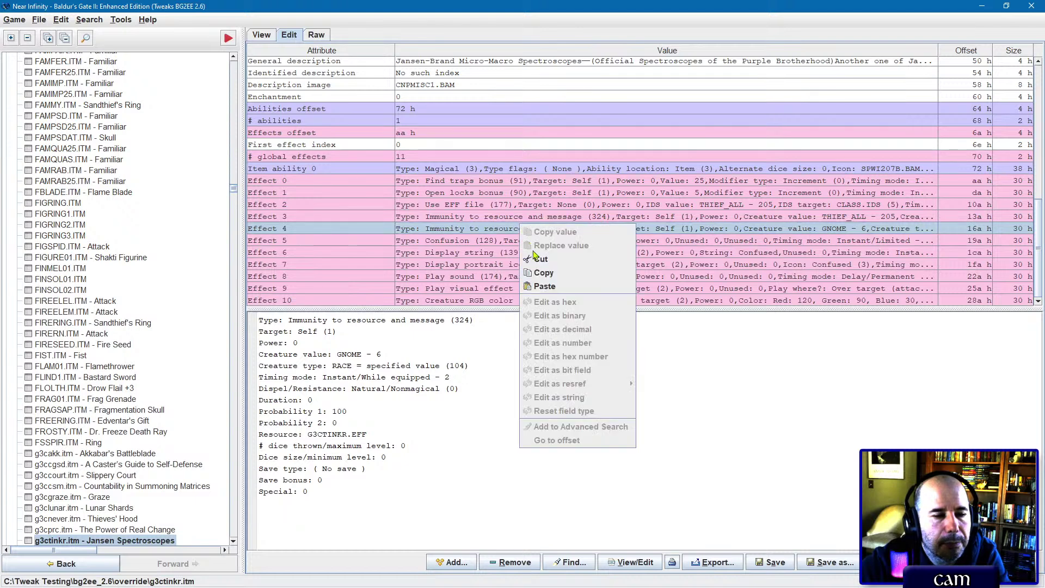
{"action": "left_click", "coordinate": [544, 287]}
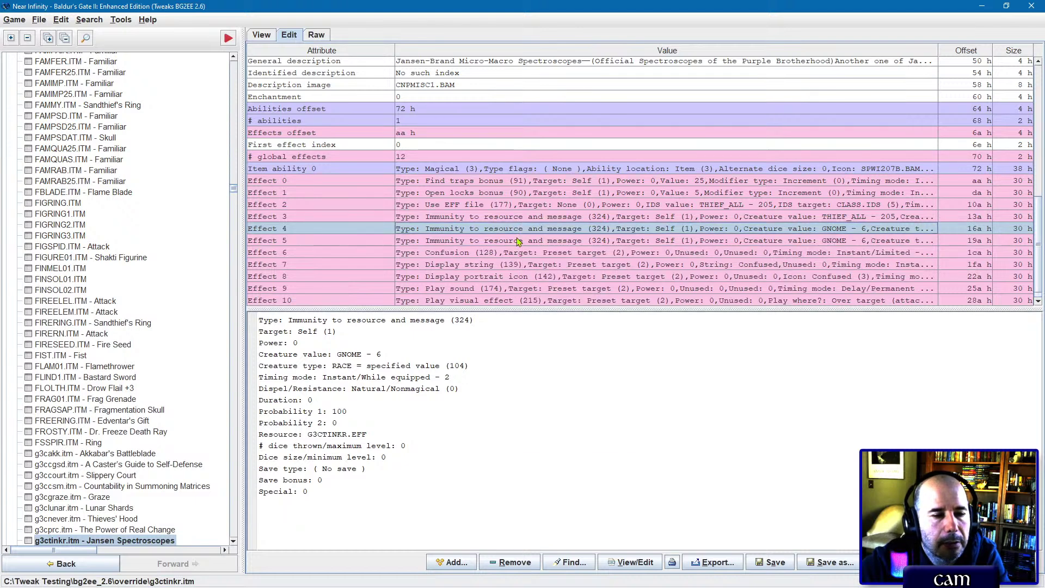
Step: Set the duplicated immunity effect, Effect 5, to creature type EA >= ANYONE (0) and timing mode Delay/Limited - 3
{"action": "left_click", "coordinate": [519, 241]}
{"action": "double_click", "coordinate": [519, 241]}
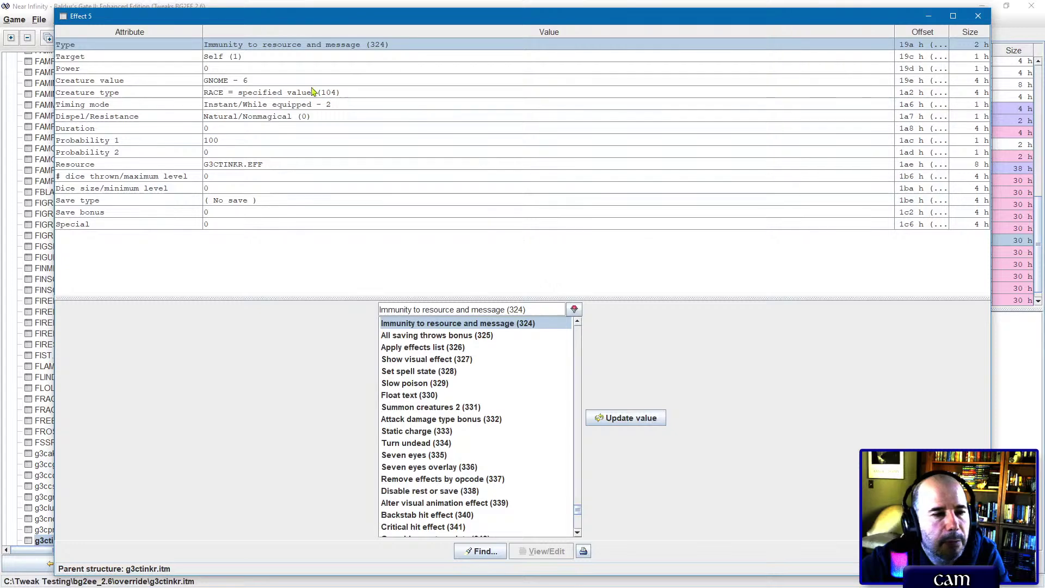
{"action": "left_click", "coordinate": [273, 82]}
{"action": "left_click", "coordinate": [267, 92]}
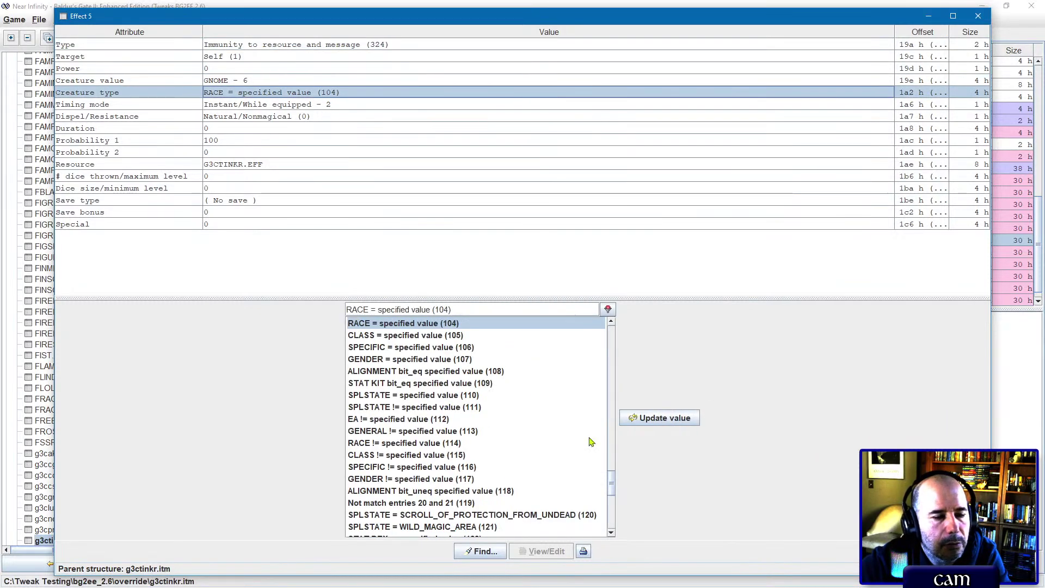
{"action": "double_click", "coordinate": [416, 326]}
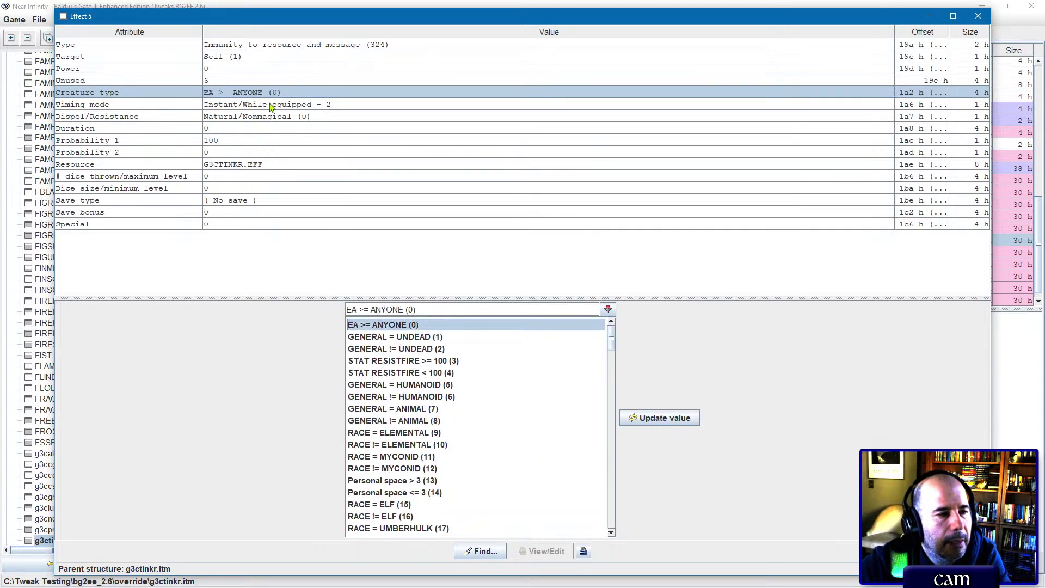
{"action": "left_click", "coordinate": [247, 164]}
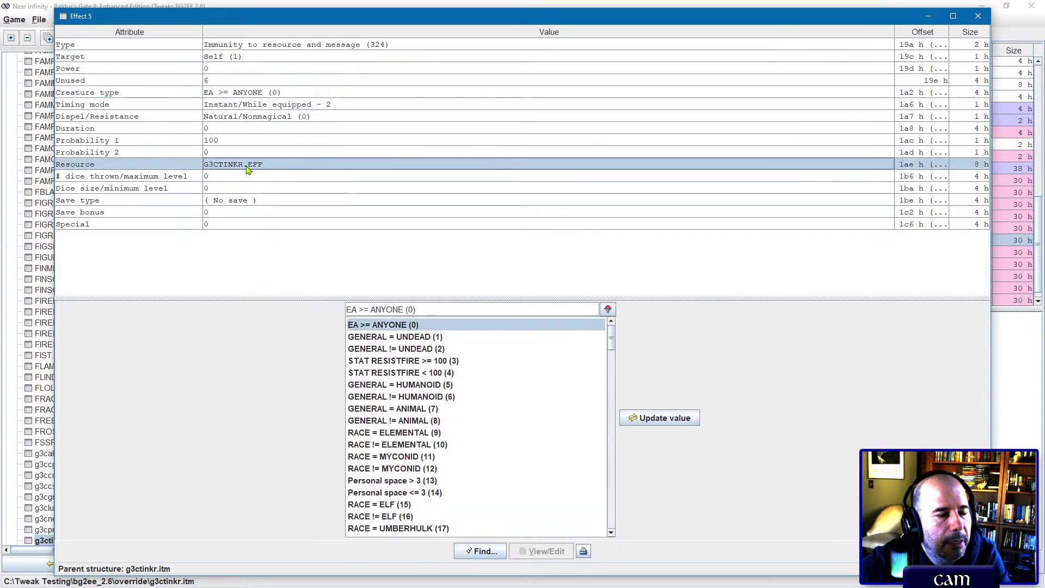
{"action": "left_click", "coordinate": [265, 107]}
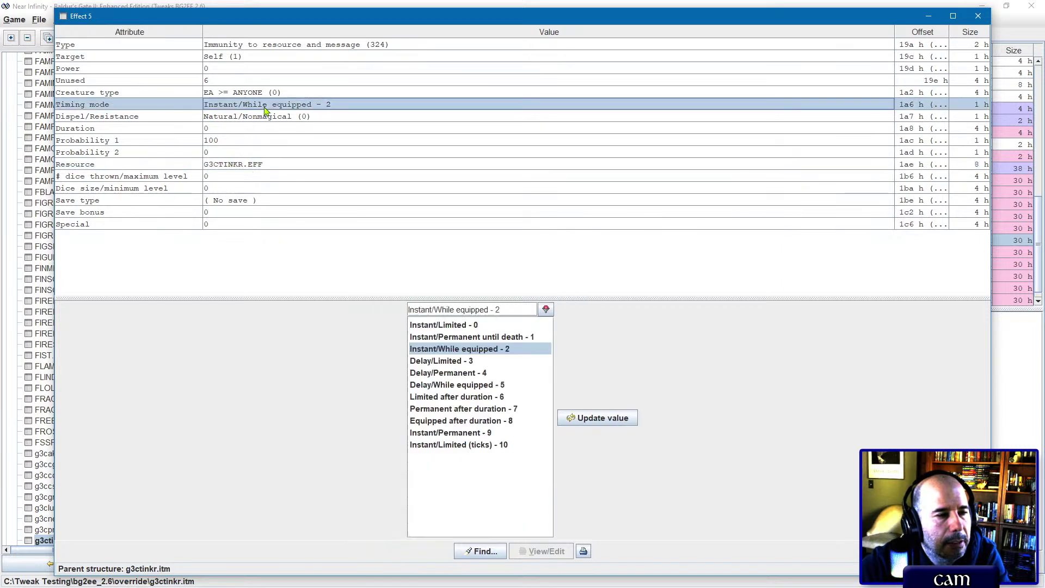
{"action": "left_click", "coordinate": [446, 363]}
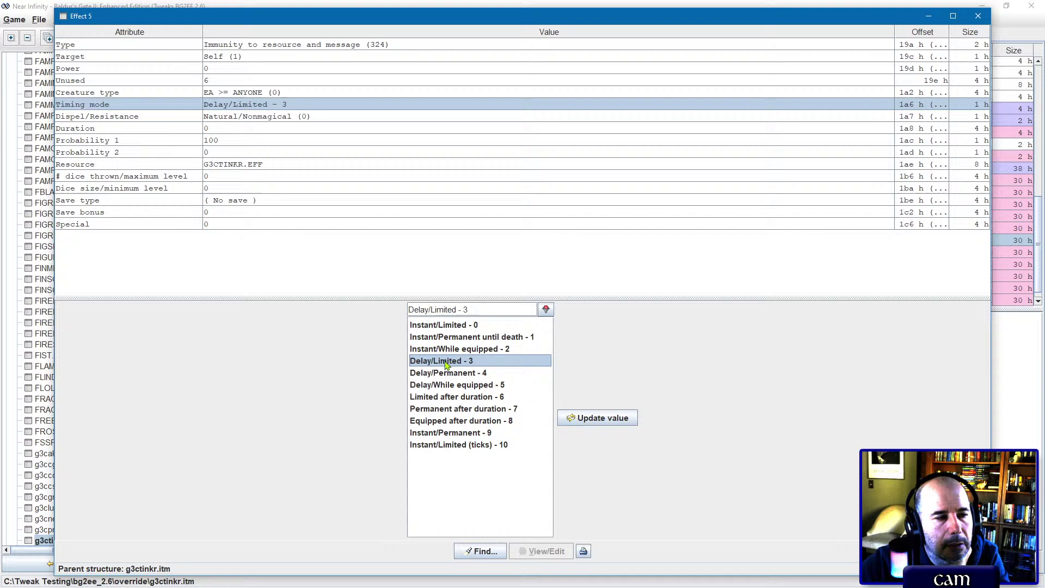
Step: Set Effect 5's duration to 12 and its timing mode to Delay/Permanent - 4, and close the effect
{"action": "double_click", "coordinate": [247, 128]}
{"action": "type", "text": "12"}
{"action": "key", "text": "Return"}
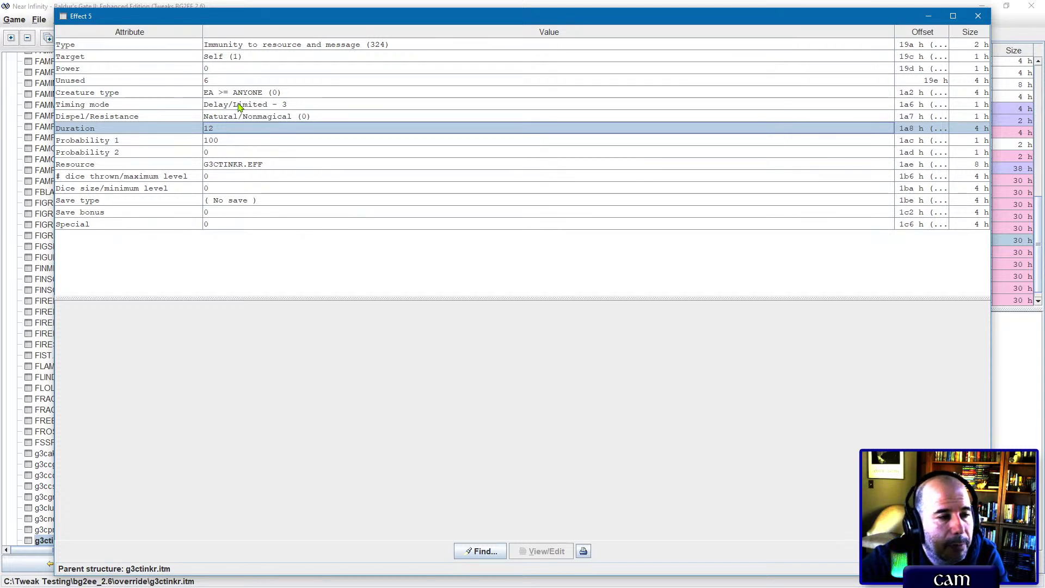
{"action": "left_click", "coordinate": [239, 107]}
{"action": "left_click", "coordinate": [467, 373]}
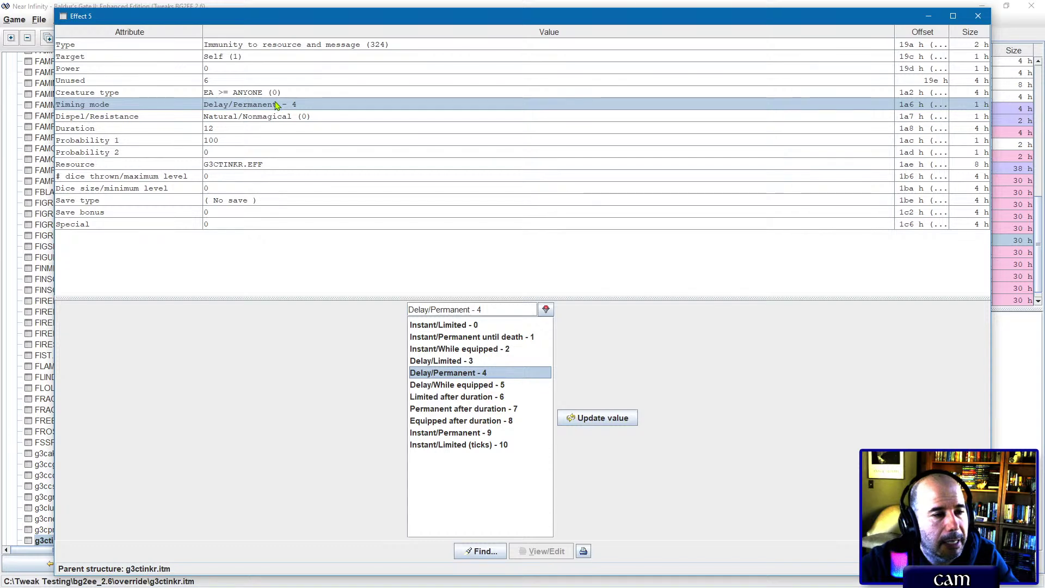
{"action": "left_click", "coordinate": [978, 16]}
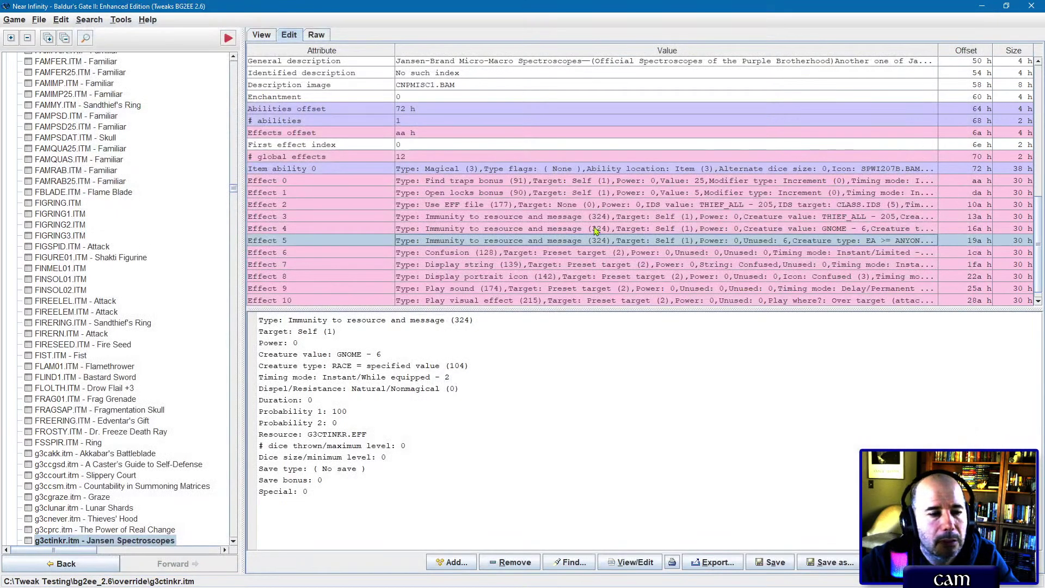
Step: Remove the edited Effect 5 and duplicate the thief immunity effect, Effect 3, in its place
{"action": "left_click", "coordinate": [510, 562]}
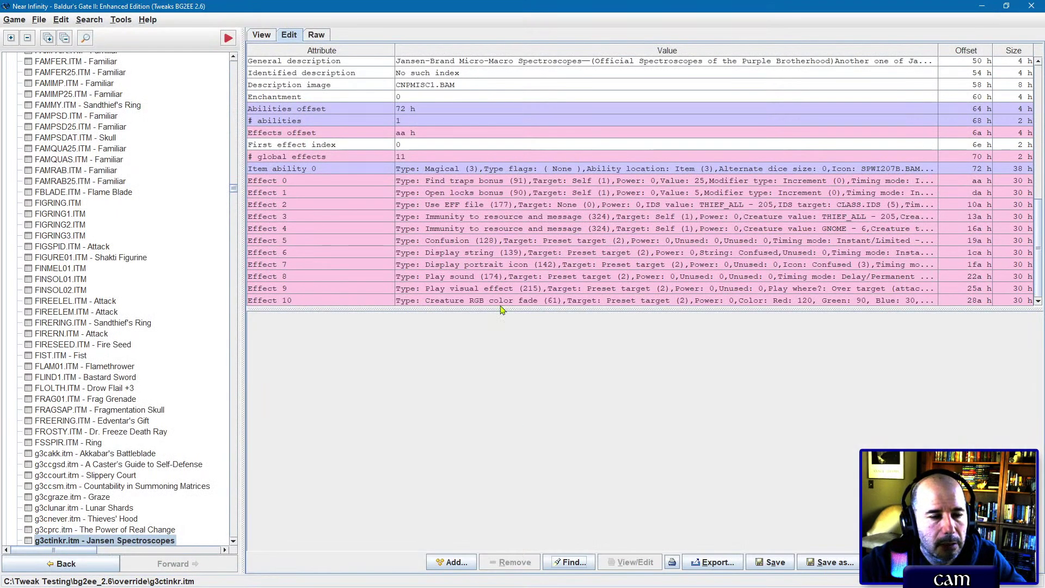
{"action": "right_click", "coordinate": [485, 219]}
{"action": "right_click", "coordinate": [509, 267]}
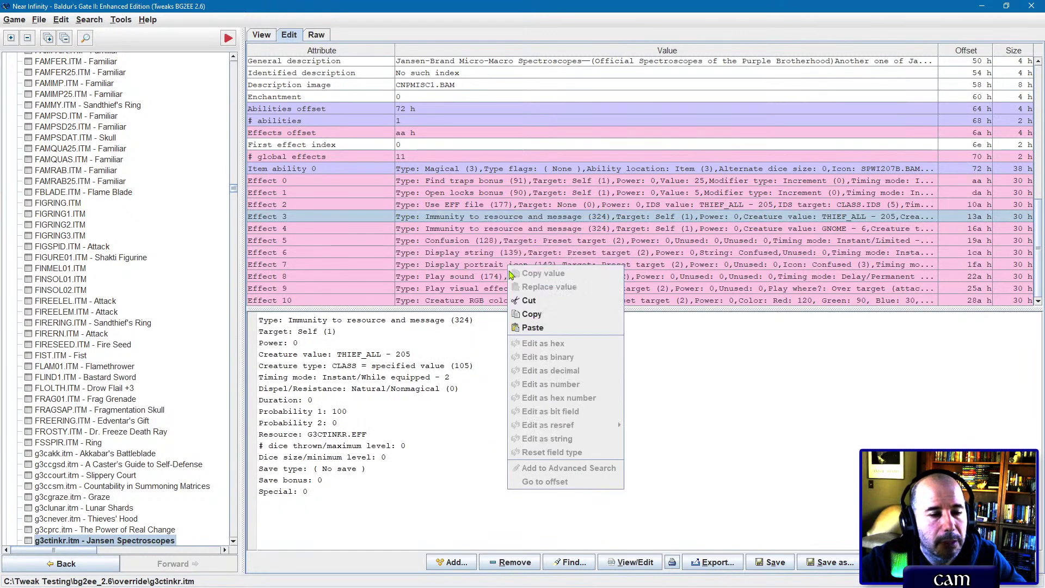
{"action": "left_click", "coordinate": [532, 327]}
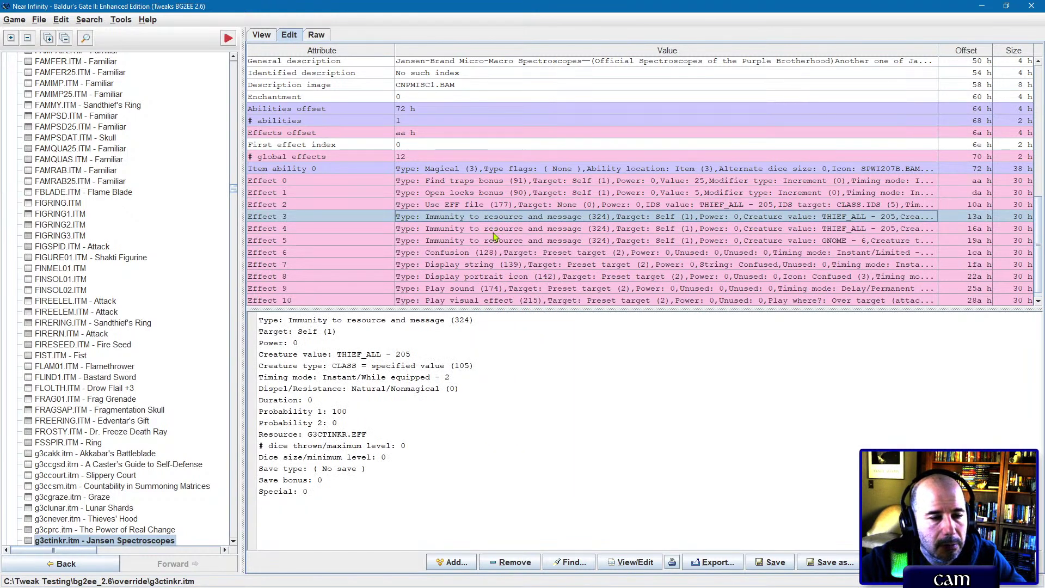
Step: Move the gnome immunity effect, Effect 5, to the end of the effect list after the Creature RGB color fade
{"action": "left_click", "coordinate": [492, 241]}
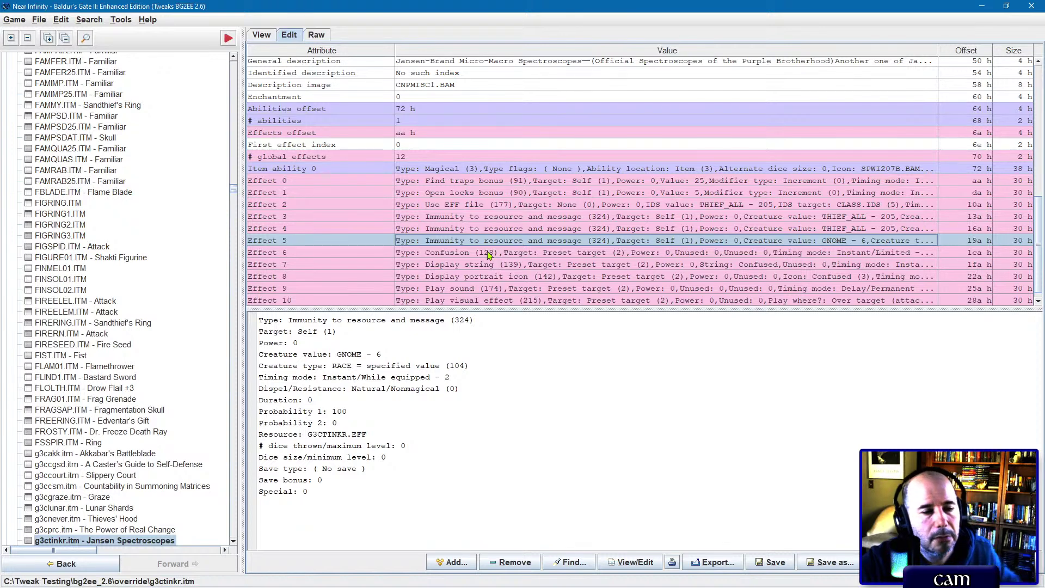
{"action": "left_click", "coordinate": [490, 252]}
{"action": "scroll", "coordinate": [490, 304], "scroll_direction": "down", "scroll_amount": 1}
{"action": "left_click", "coordinate": [492, 228]}
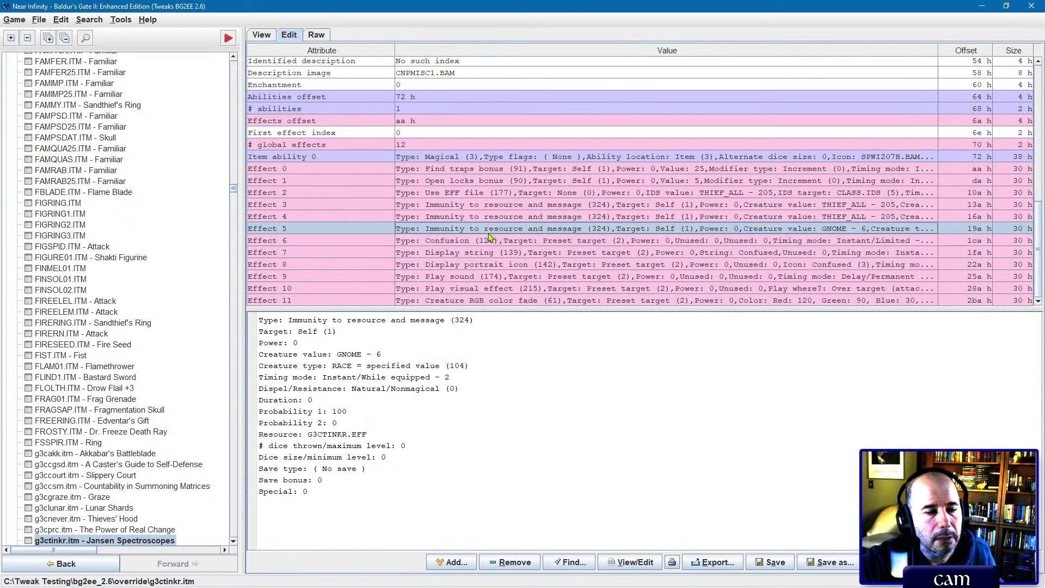
{"action": "right_click", "coordinate": [492, 229]}
{"action": "left_click", "coordinate": [498, 279]}
{"action": "right_click", "coordinate": [487, 301]}
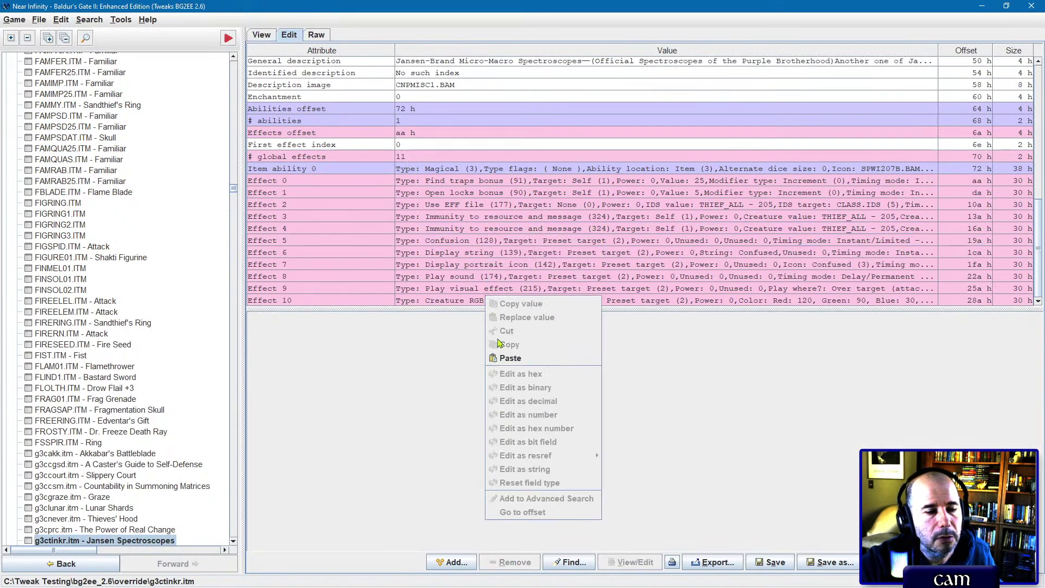
{"action": "left_click", "coordinate": [499, 358]}
Step: Move the gnome immunity effect from the end of the list to between the two thief immunity effects
{"action": "left_click", "coordinate": [458, 206]}
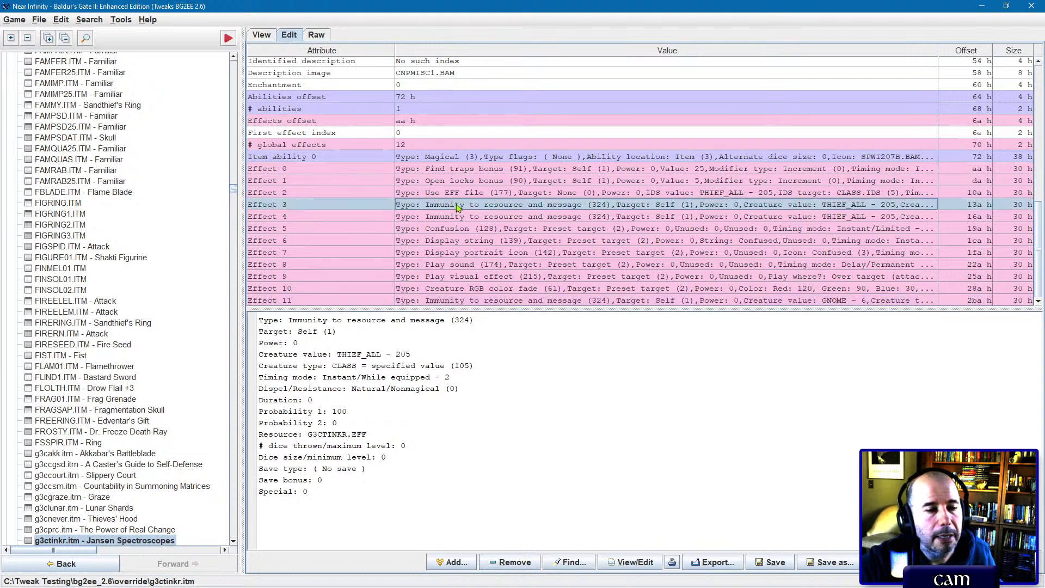
{"action": "left_click", "coordinate": [460, 217]}
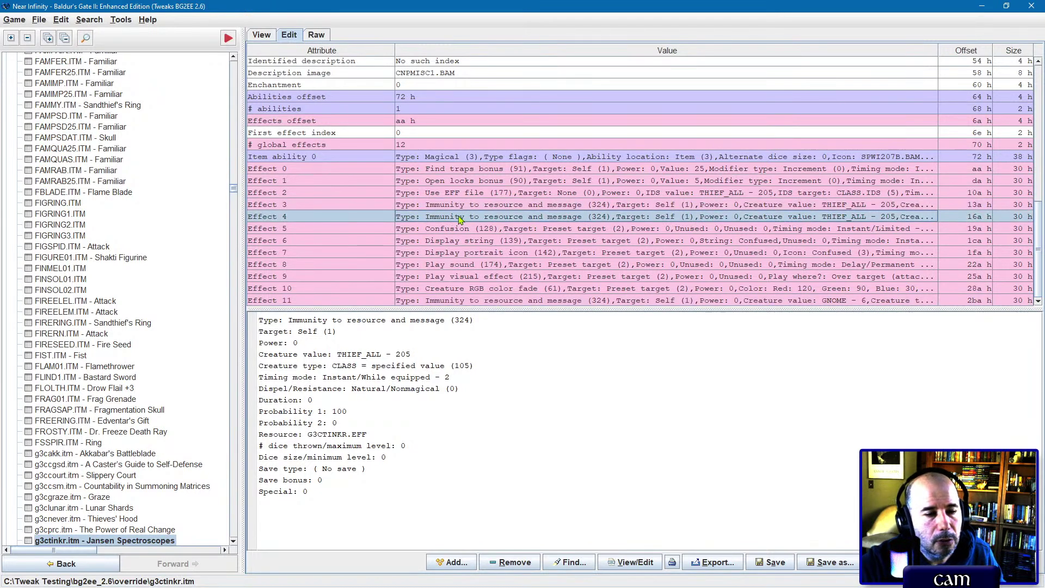
{"action": "left_click", "coordinate": [482, 301]}
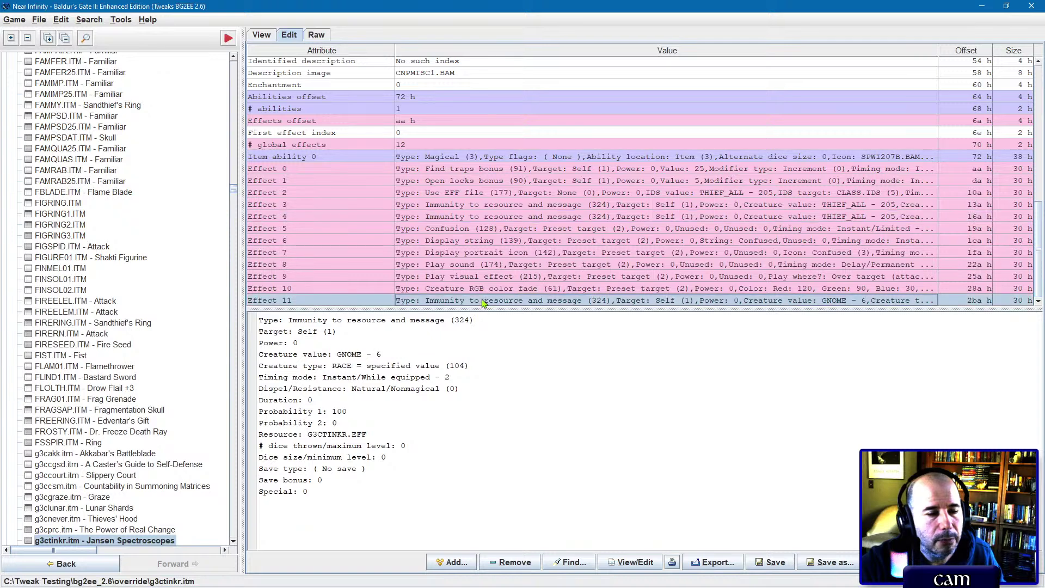
{"action": "right_click", "coordinate": [483, 302]}
{"action": "left_click", "coordinate": [494, 333]}
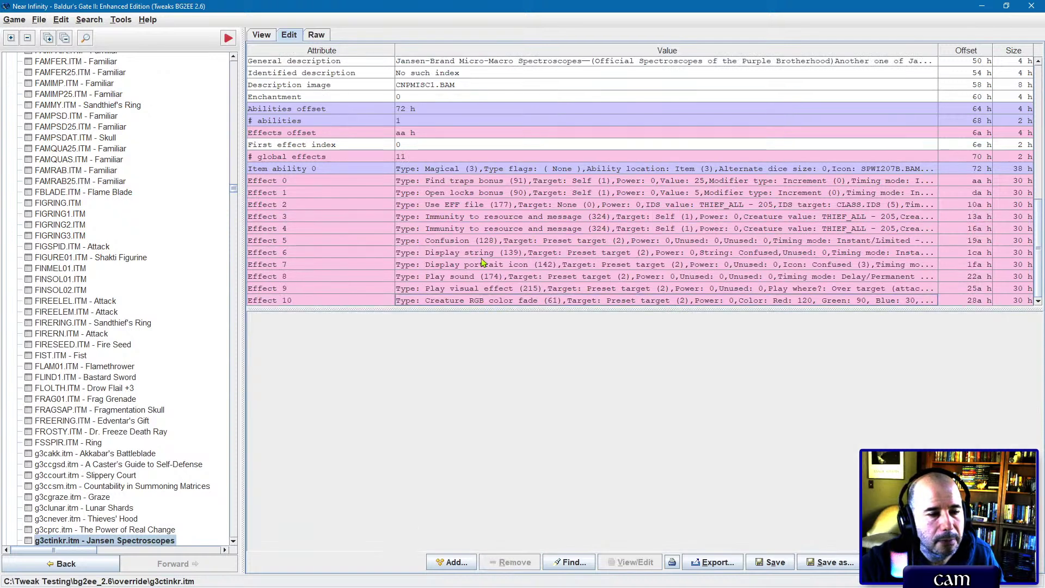
{"action": "right_click", "coordinate": [485, 230]}
{"action": "left_click", "coordinate": [488, 226]}
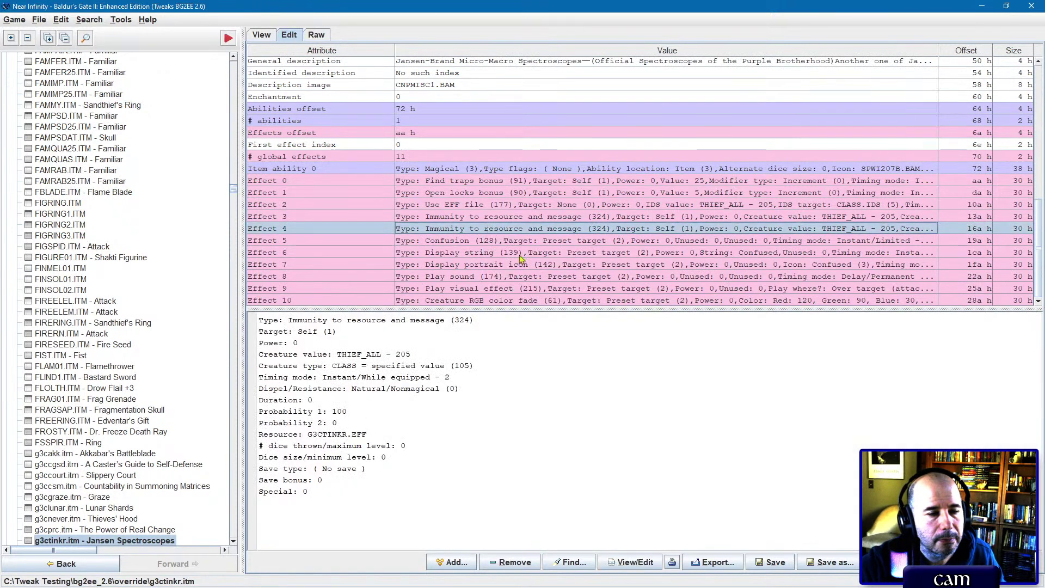
{"action": "right_click", "coordinate": [521, 222]}
{"action": "left_click", "coordinate": [545, 283]}
Step: Move the second thief immunity effect, Effect 5, to directly after the Play visual effect entry
{"action": "left_click", "coordinate": [496, 218]}
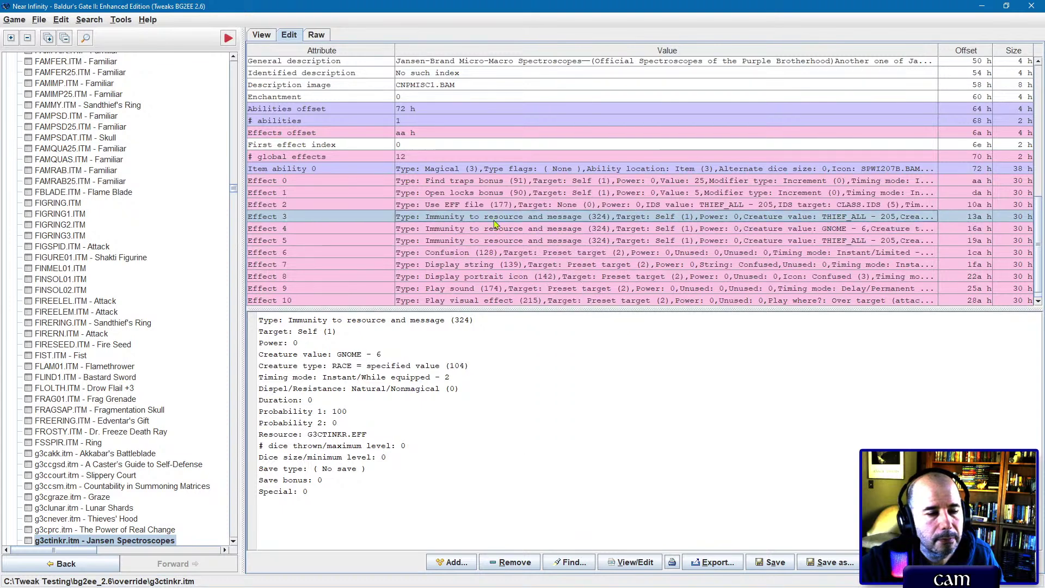
{"action": "left_click", "coordinate": [496, 230]}
{"action": "left_click", "coordinate": [493, 240]}
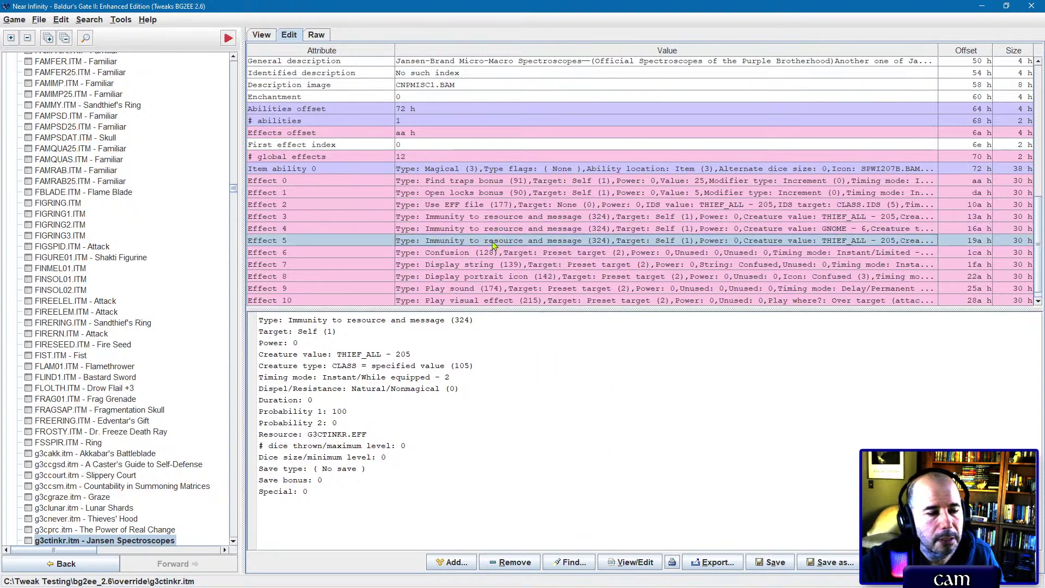
{"action": "right_click", "coordinate": [493, 241]}
{"action": "left_click", "coordinate": [511, 278]}
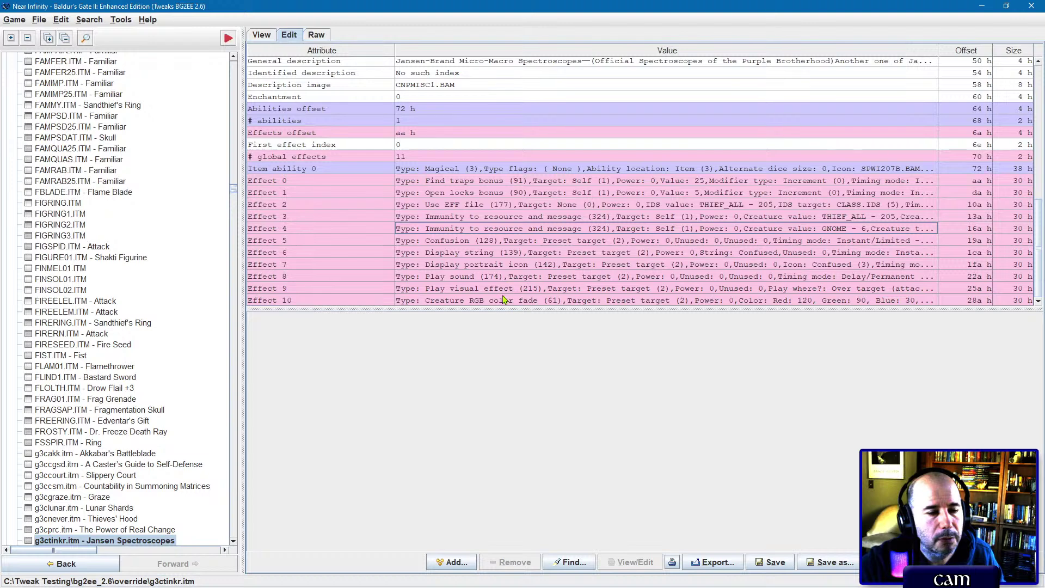
{"action": "right_click", "coordinate": [504, 299]}
{"action": "left_click", "coordinate": [521, 358]}
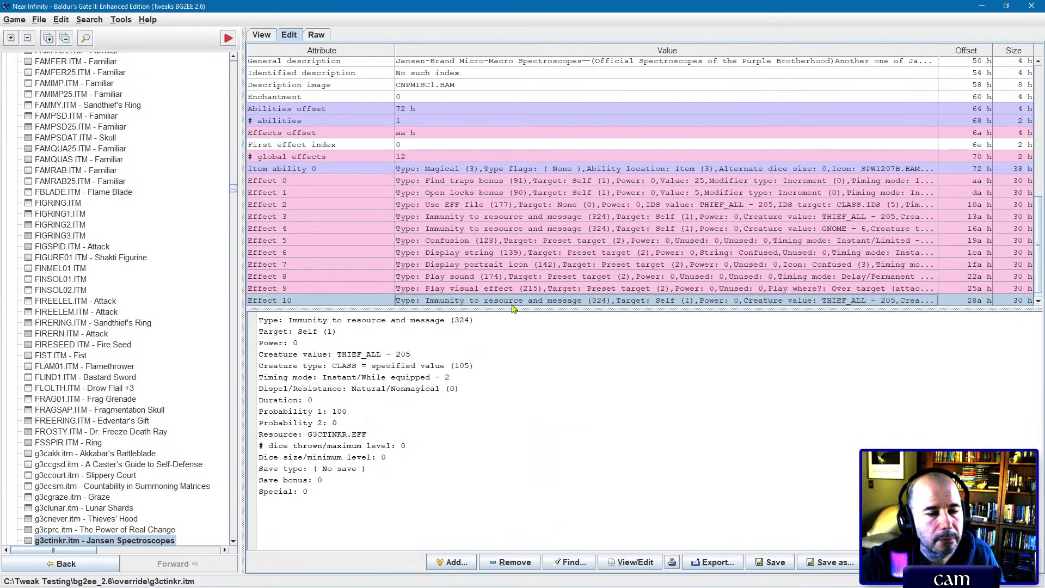
Step: Try to reorder the last effects by cutting the thief immunity effect, Effect 10, and pasting at the Play visual effect entry, Effect 9
{"action": "right_click", "coordinate": [481, 305]}
{"action": "left_click", "coordinate": [496, 338]}
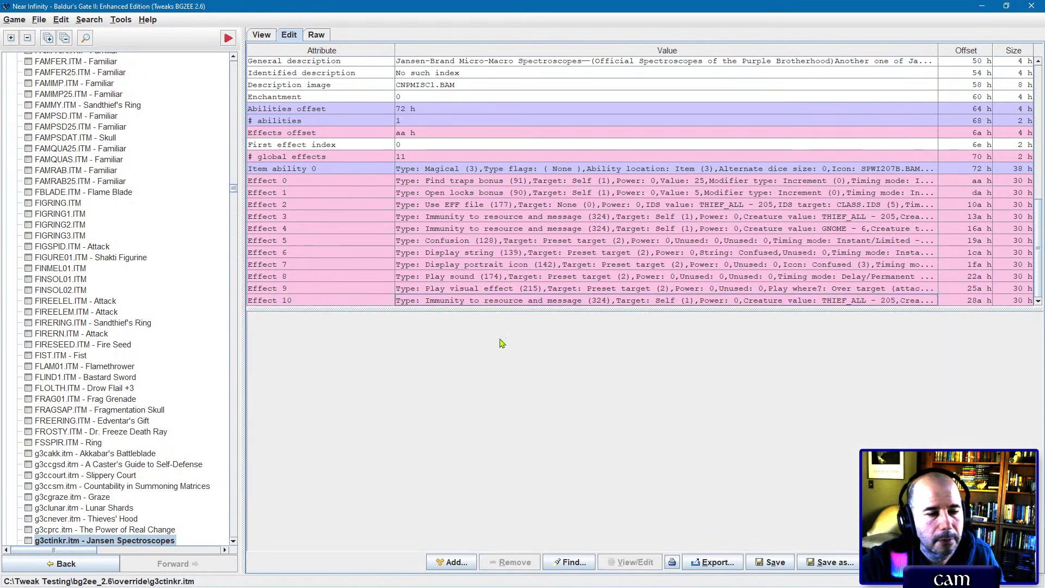
{"action": "left_click", "coordinate": [493, 290]}
{"action": "right_click", "coordinate": [493, 291]}
{"action": "left_click", "coordinate": [504, 288]}
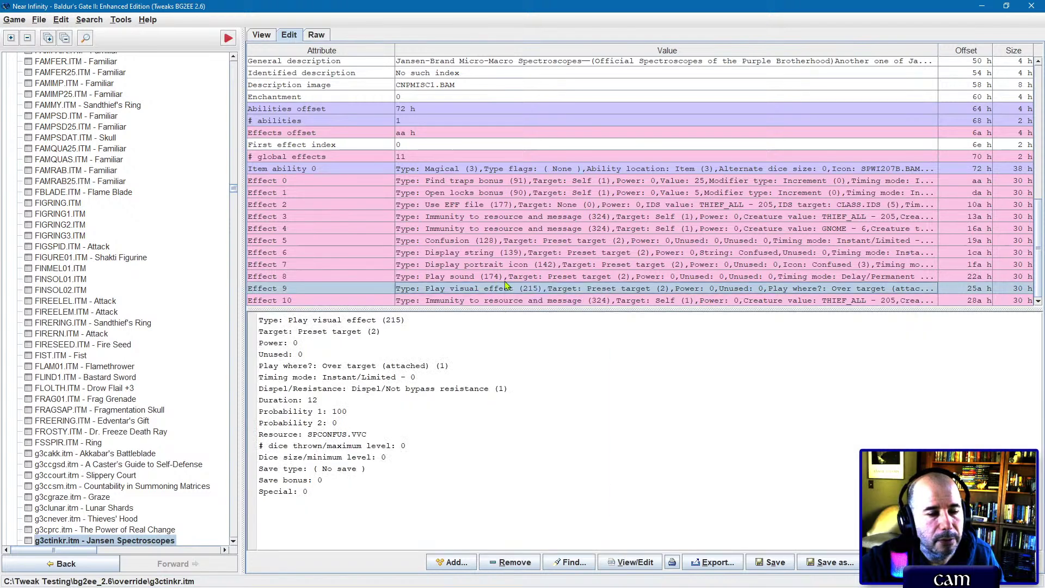
{"action": "right_click", "coordinate": [503, 292]}
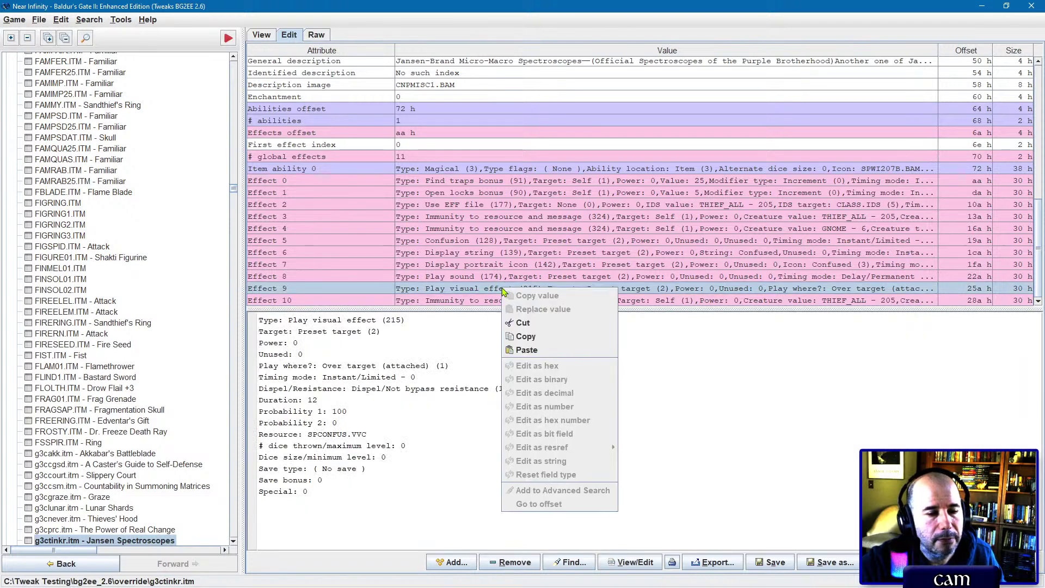
{"action": "left_click", "coordinate": [519, 350]}
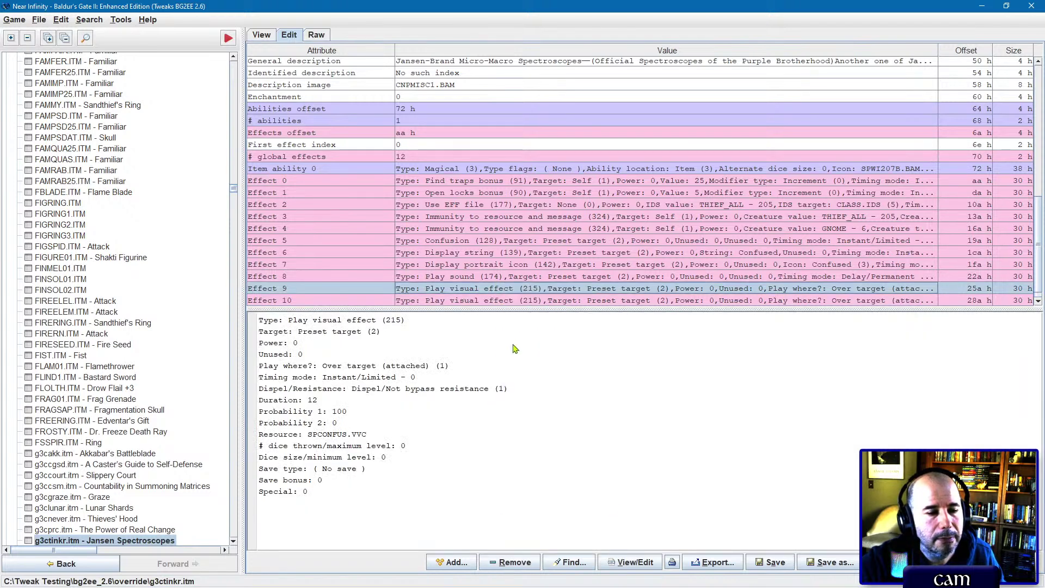
Step: Discard the unsaved effect changes by opening g3cprc.itm without saving and reopening g3ctinkr.itm
{"action": "left_click", "coordinate": [84, 530]}
{"action": "left_click", "coordinate": [624, 320]}
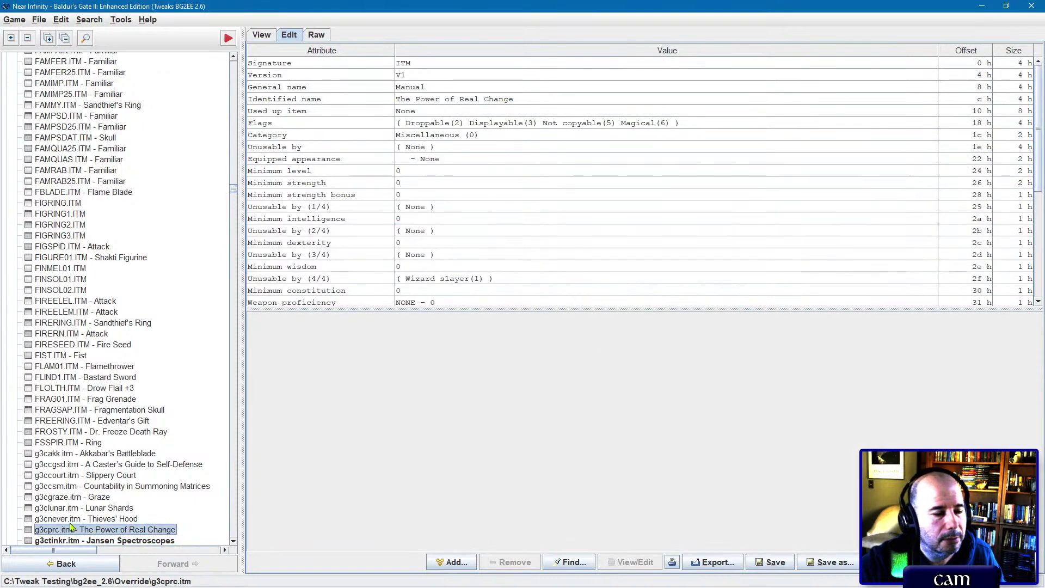
{"action": "left_click", "coordinate": [85, 541]}
{"action": "scroll", "coordinate": [549, 291], "scroll_direction": "down", "scroll_amount": 8}
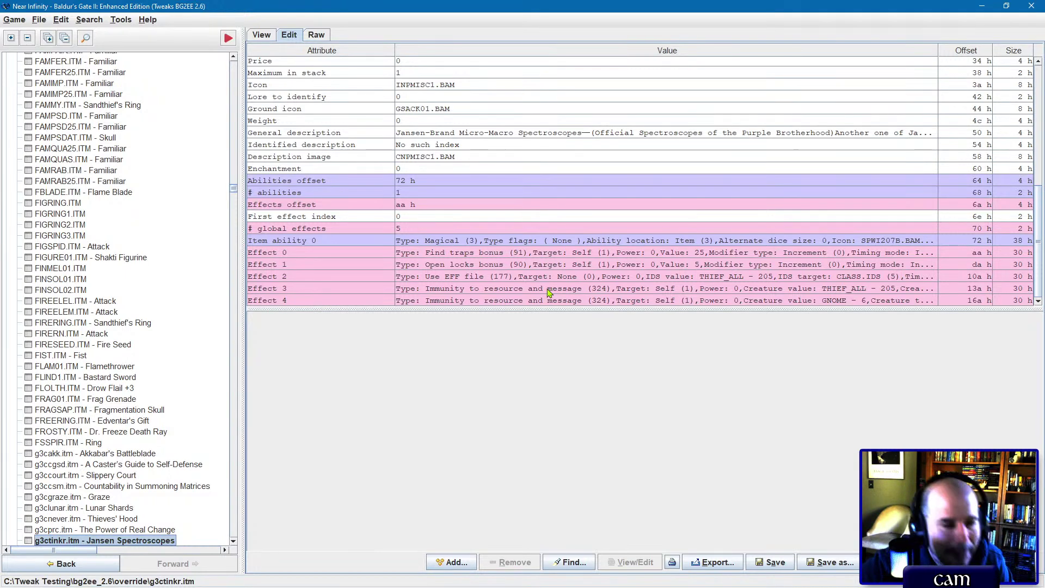
Step: Duplicate the gnome immunity effect, Effect 4, at the end of the effect list of g3ctinkr.itm
{"action": "left_click", "coordinate": [544, 303]}
{"action": "right_click", "coordinate": [544, 303]}
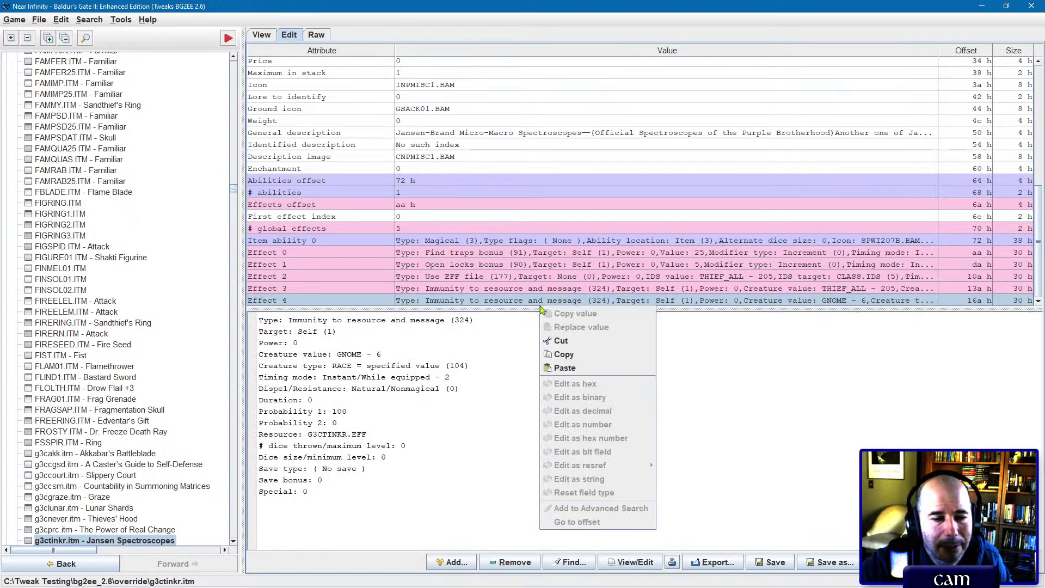
{"action": "left_click", "coordinate": [563, 354]}
{"action": "right_click", "coordinate": [564, 305]}
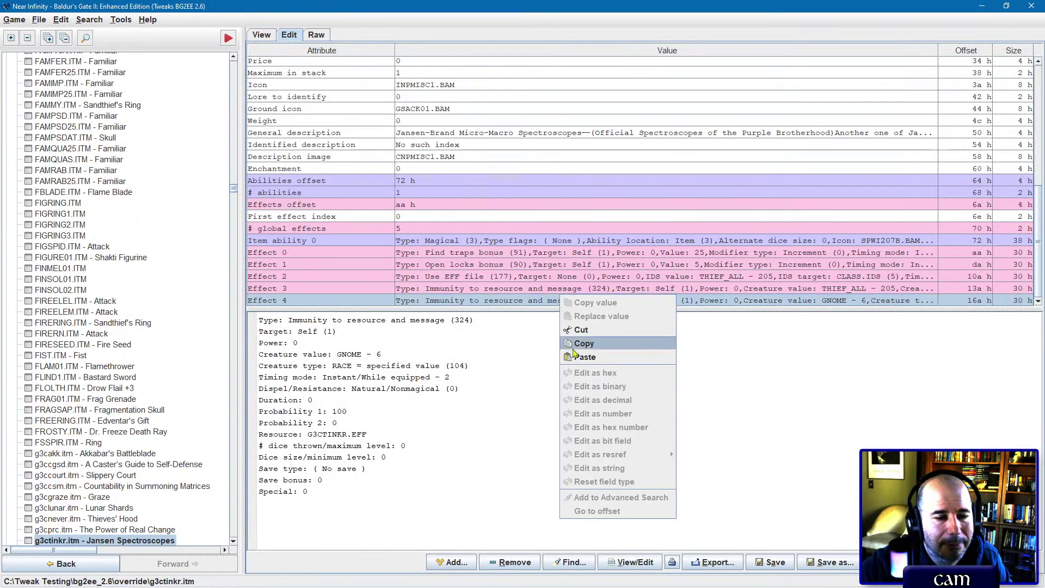
{"action": "left_click", "coordinate": [569, 368]}
{"action": "scroll", "coordinate": [571, 308], "scroll_direction": "down", "scroll_amount": 1}
Step: Set the creature type of the duplicated immunity effect, Effect 5, to EA >= ANYONE (0)
{"action": "double_click", "coordinate": [570, 301]}
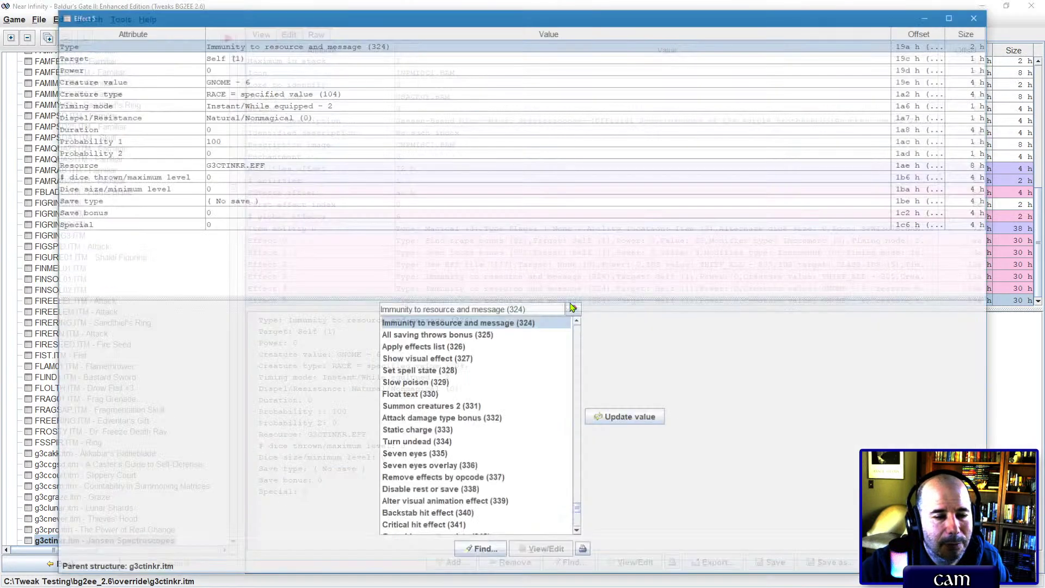
{"action": "left_click", "coordinate": [289, 82]}
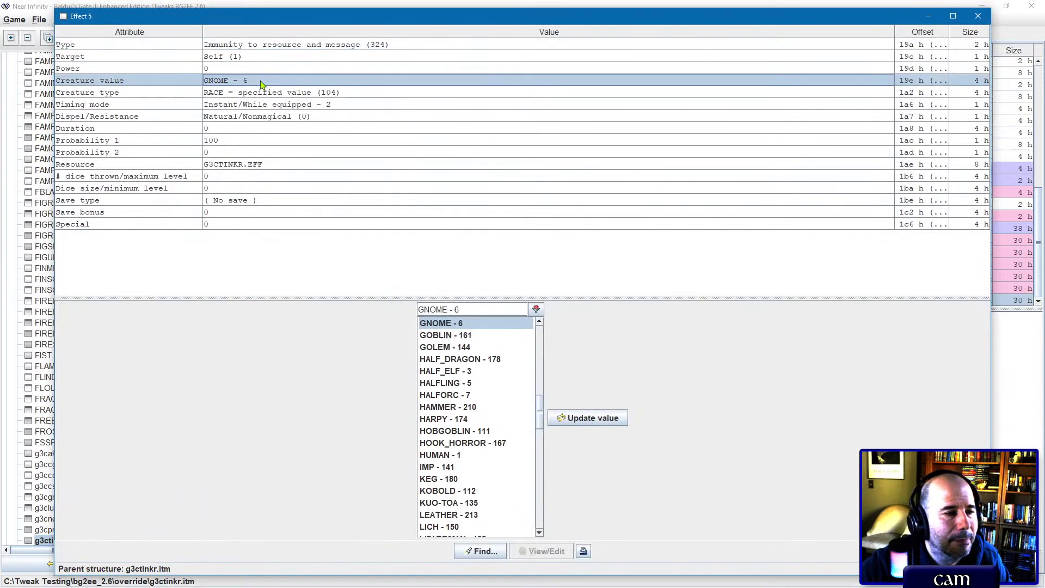
{"action": "left_click", "coordinate": [294, 94]}
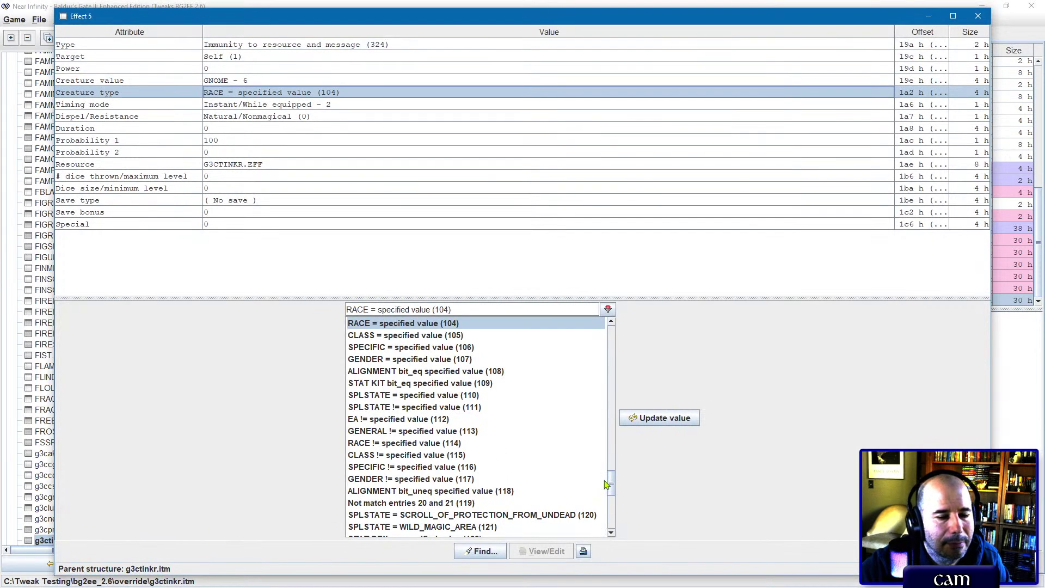
{"action": "left_click_drag", "start_coordinate": [610, 486], "coordinate": [612, 321]}
{"action": "left_click", "coordinate": [470, 325]}
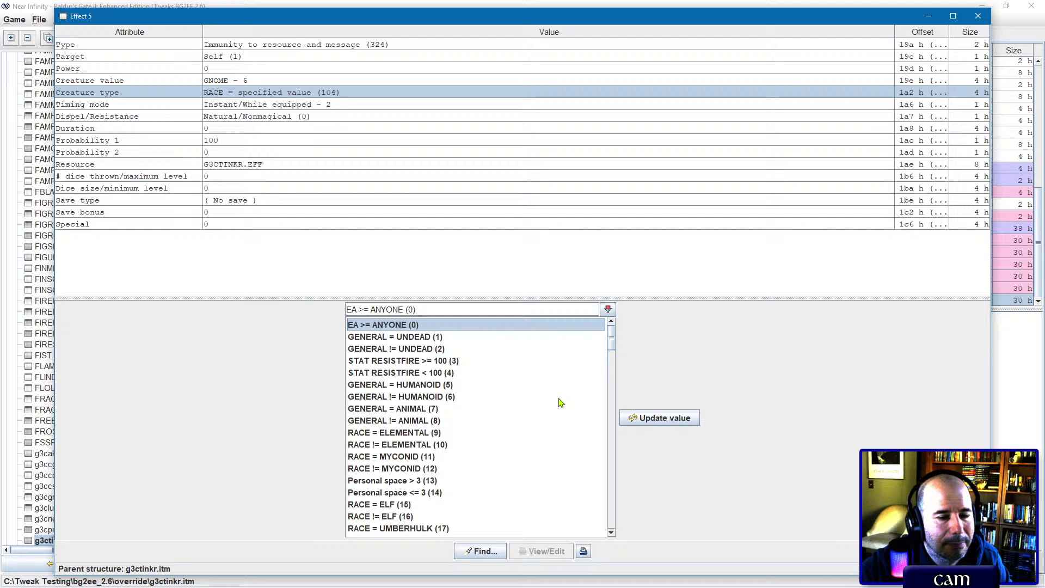
{"action": "left_click", "coordinate": [634, 417]}
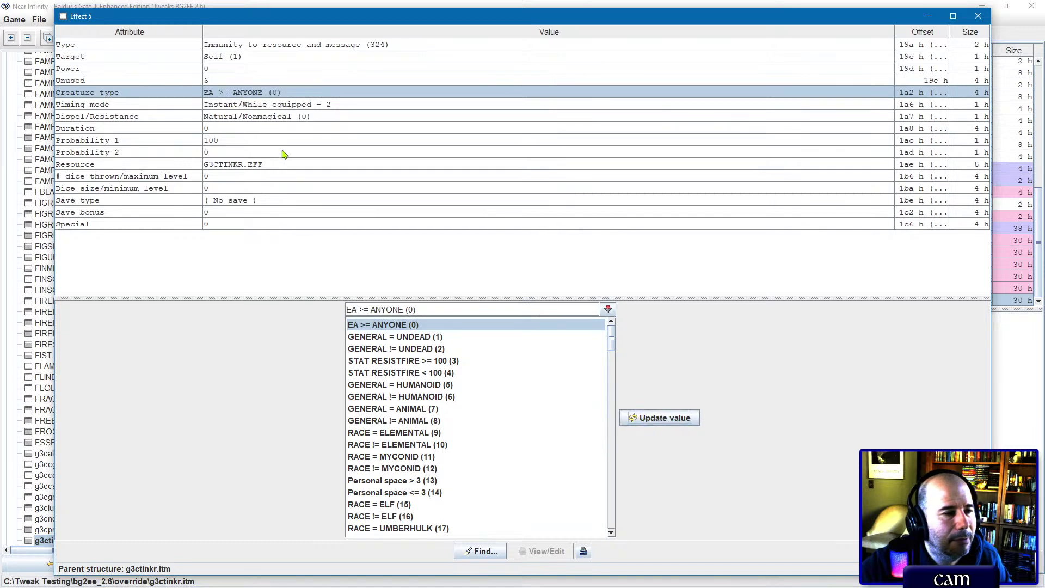
Step: Set Effect 5's timing mode to Instant/Permanent until death - 1 and save g3ctinkr.itm
{"action": "left_click", "coordinate": [253, 107]}
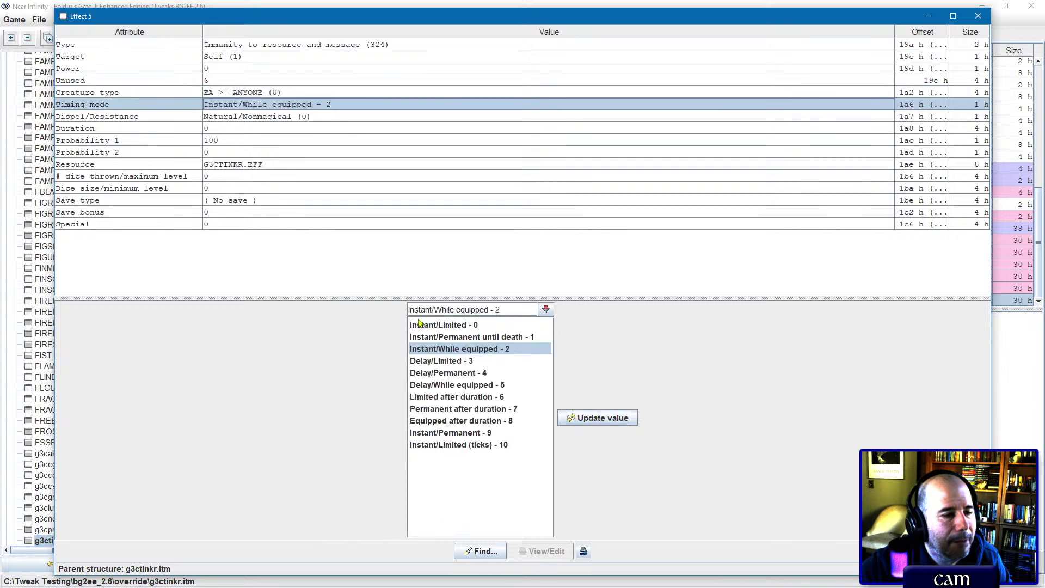
{"action": "left_click", "coordinate": [459, 337]}
{"action": "double_click", "coordinate": [459, 338]}
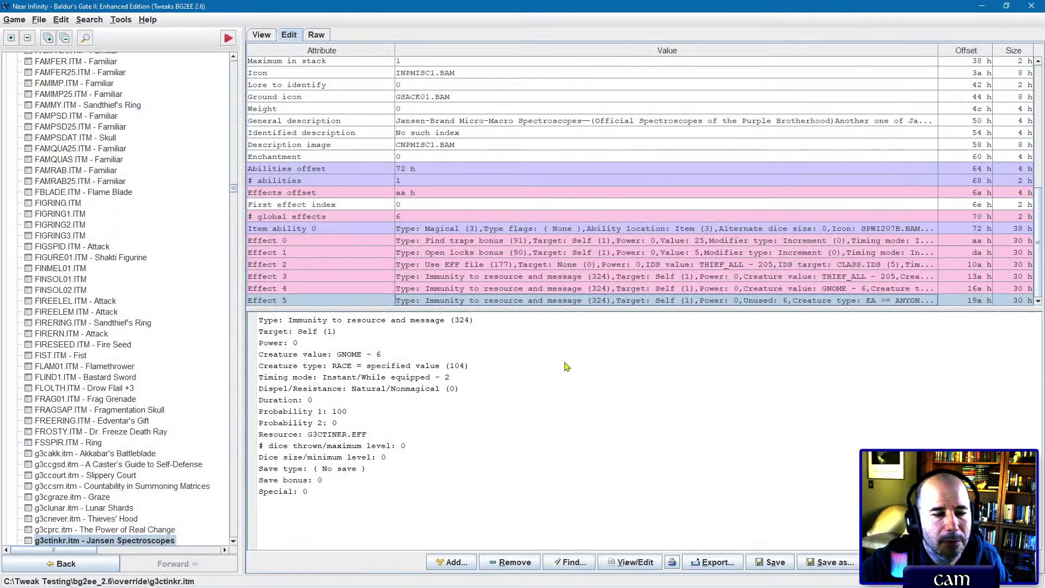
{"action": "left_click", "coordinate": [978, 17]}
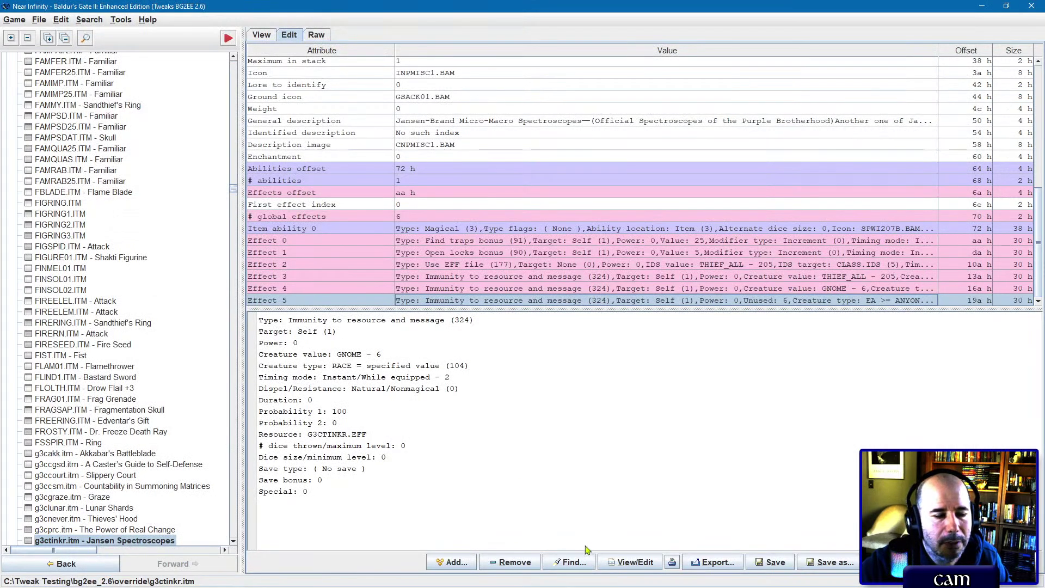
{"action": "left_click", "coordinate": [772, 561]}
{"action": "left_click", "coordinate": [492, 309]}
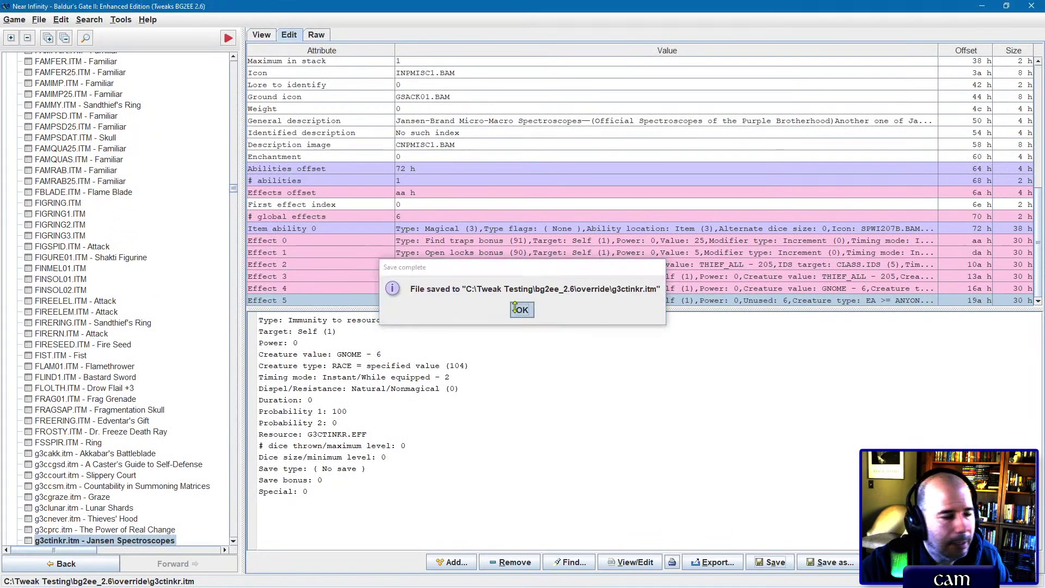
{"action": "key", "text": "Return"}
Step: Open the Confusion spell SPPR709.SPL from the spell search results and open its Spell ability 1
{"action": "key", "text": "ctrl+f"}
{"action": "left_click", "coordinate": [451, 325]}
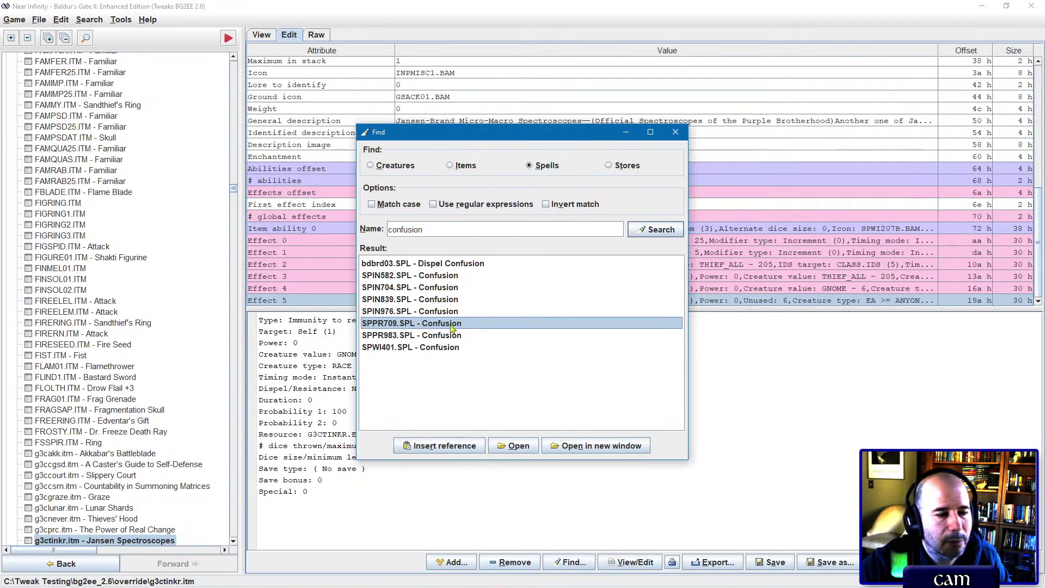
{"action": "double_click", "coordinate": [451, 324]}
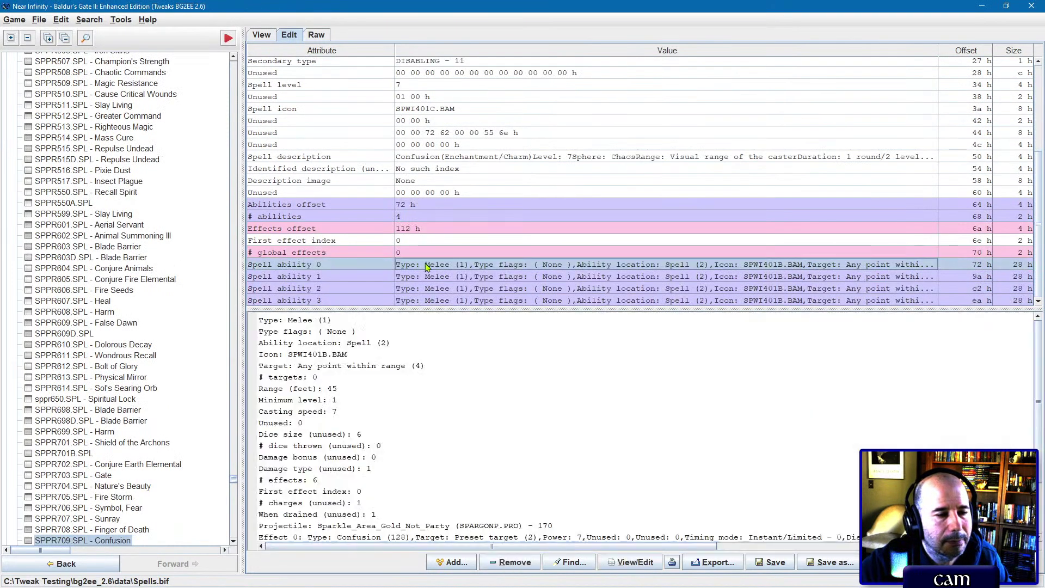
{"action": "double_click", "coordinate": [428, 275]}
Step: Copy all effects of Spell ability 1, from Confusion (Effect 0) through Creature RGB color fade (Effect 6)
{"action": "scroll", "coordinate": [333, 256], "scroll_direction": "down", "scroll_amount": 5}
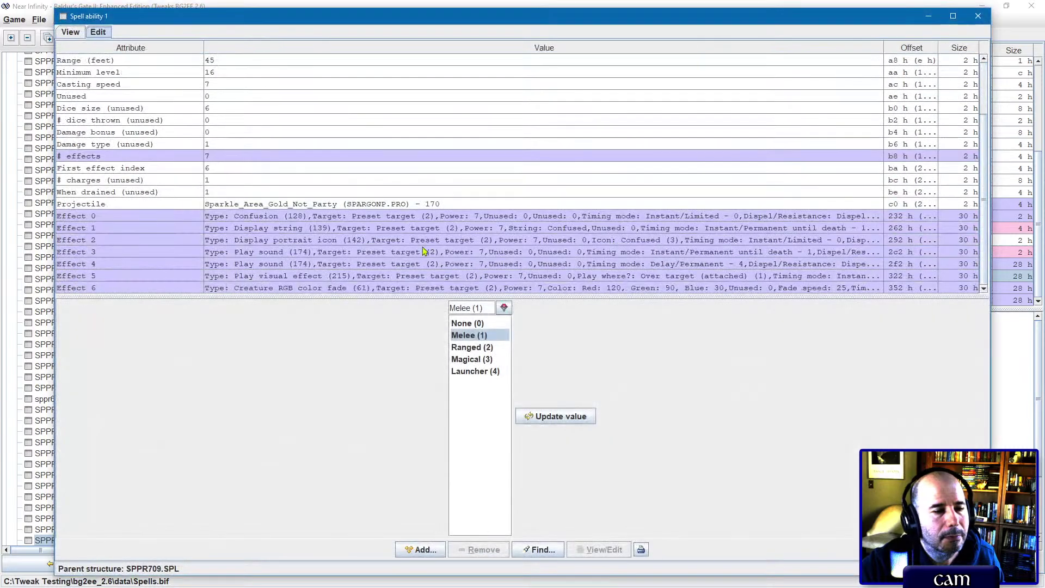
{"action": "left_click", "coordinate": [338, 217]}
{"action": "left_click", "coordinate": [330, 288], "text": "shift"}
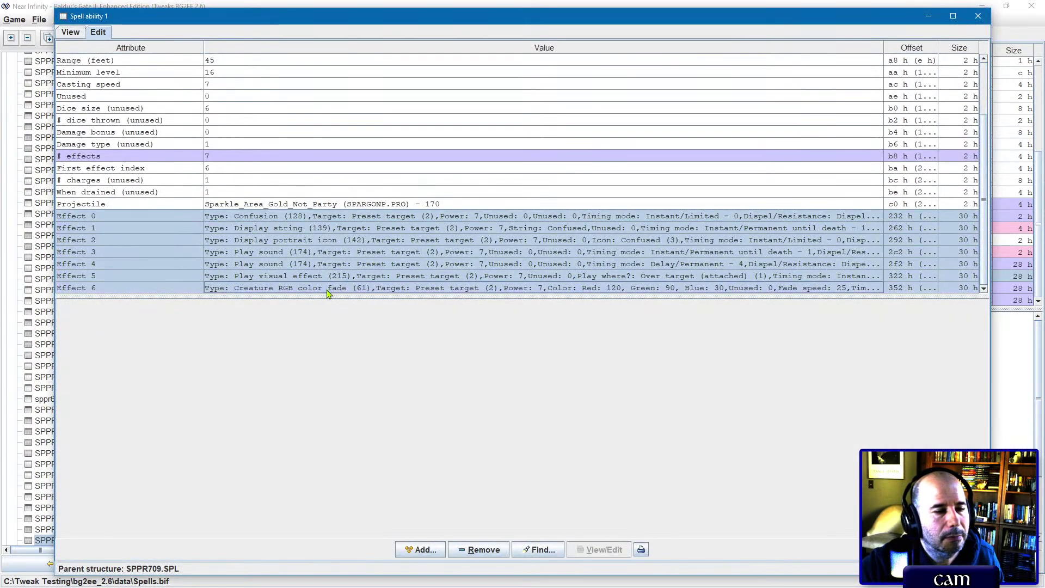
{"action": "right_click", "coordinate": [327, 289]}
{"action": "left_click", "coordinate": [359, 339]}
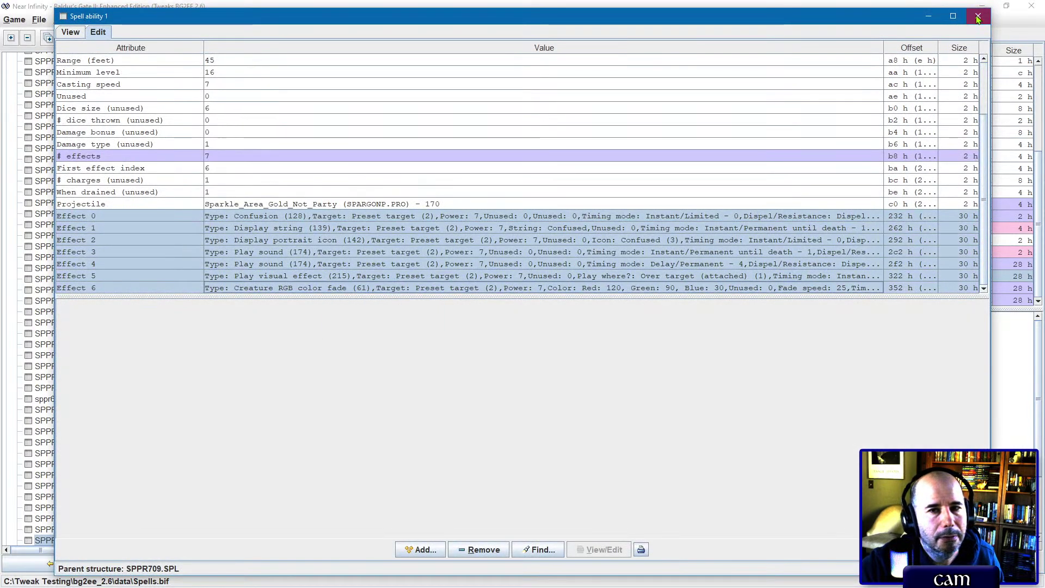
Step: Close the spell ability and reopen g3ctinkr.itm from the item resources
{"action": "left_click", "coordinate": [978, 15]}
{"action": "left_click", "coordinate": [163, 160]}
{"action": "key", "text": "Left"}
{"action": "key", "text": "Left"}
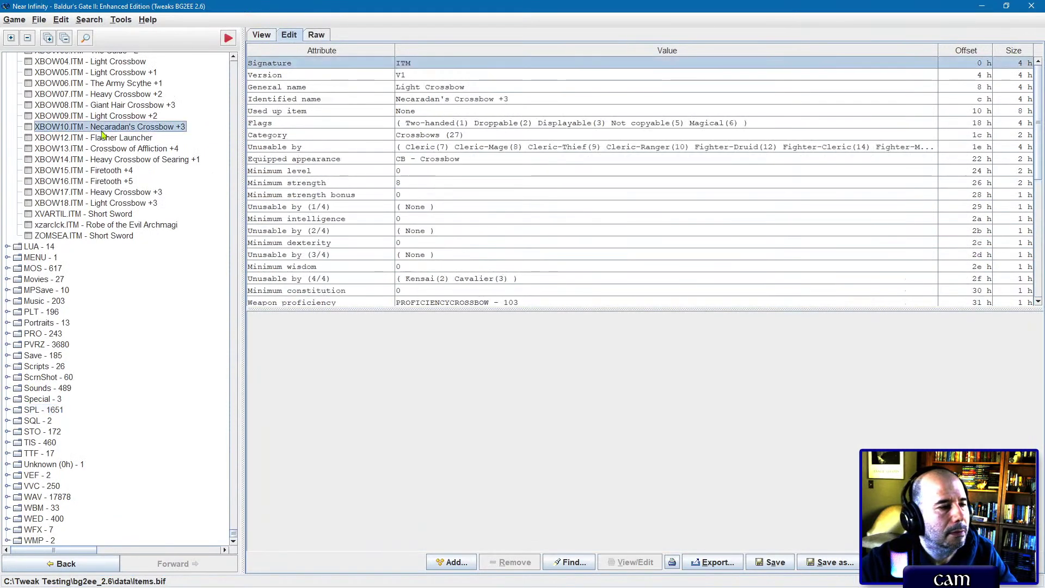
{"action": "left_click", "coordinate": [102, 131]}
{"action": "type", "text": "g"}
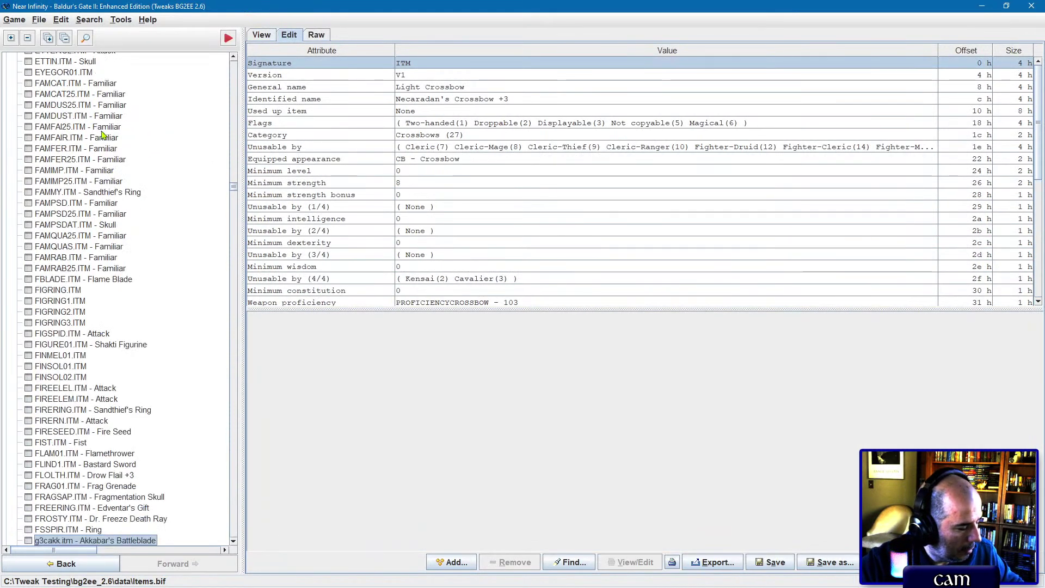
{"action": "type", "text": "3ct"}
Step: Paste the copied confusion effects between the gnome immunity effect and the final EA >= ANYONE immunity effect
{"action": "scroll", "coordinate": [525, 180], "scroll_direction": "down", "scroll_amount": 7}
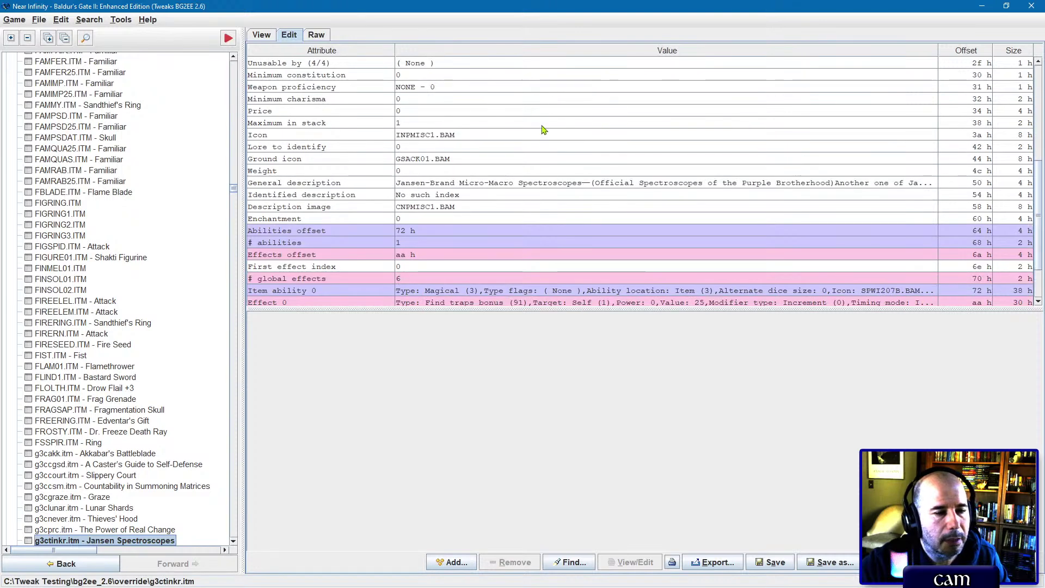
{"action": "left_click", "coordinate": [453, 300]}
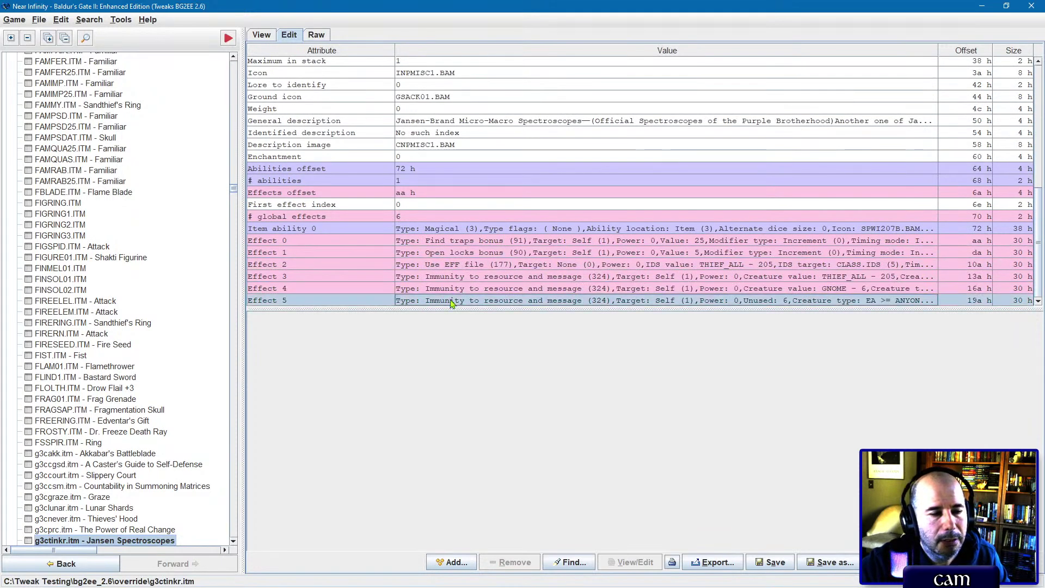
{"action": "right_click", "coordinate": [451, 301]}
{"action": "left_click", "coordinate": [476, 361]}
{"action": "scroll", "coordinate": [493, 256], "scroll_direction": "down", "scroll_amount": 1}
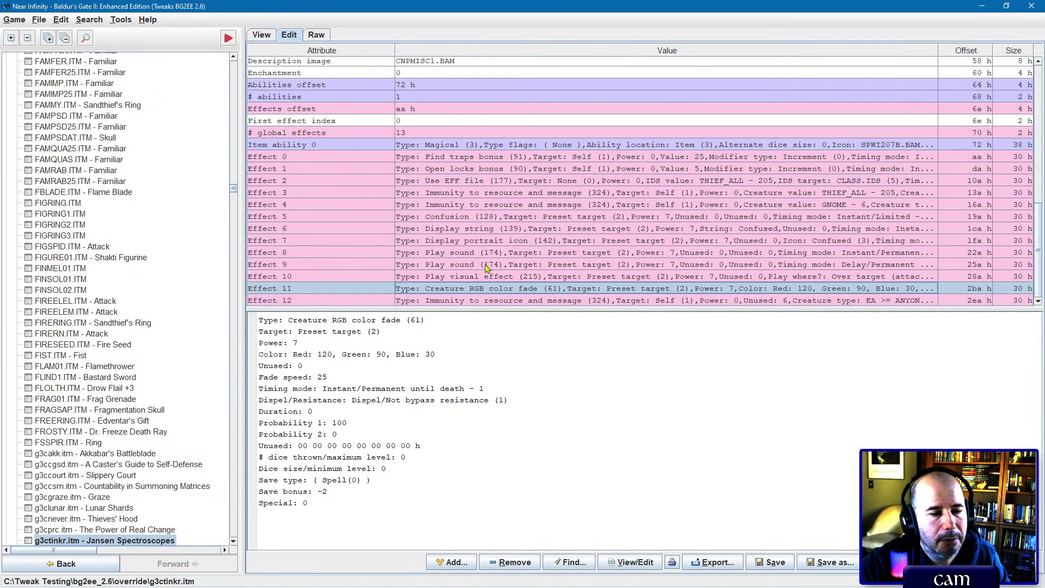
Step: Set the Confusion effect's power to 0 and duration to 12 in Effect 5
{"action": "double_click", "coordinate": [466, 222]}
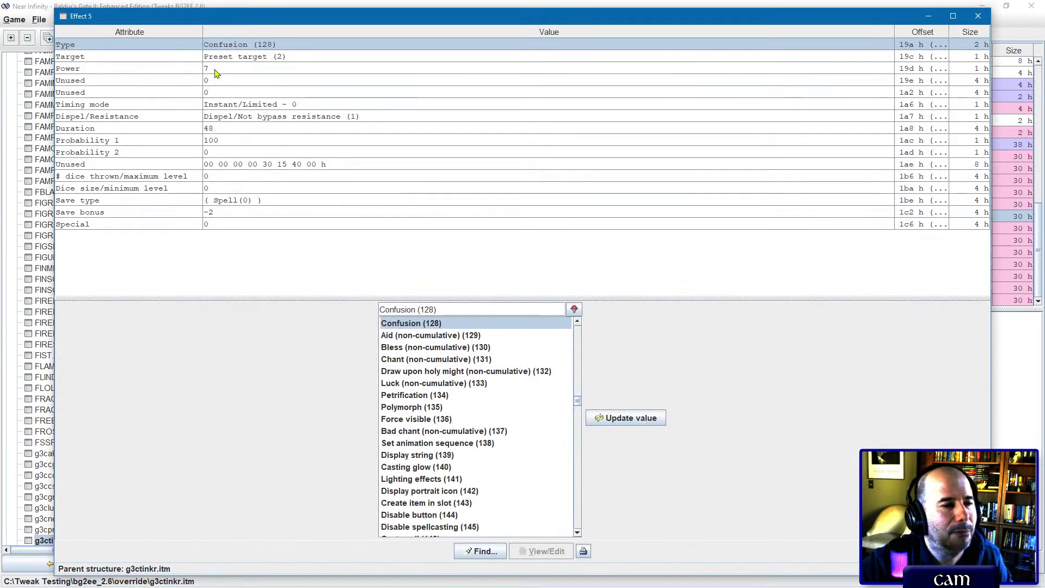
{"action": "double_click", "coordinate": [214, 68]}
{"action": "type", "text": "0"}
{"action": "key", "text": "Return"}
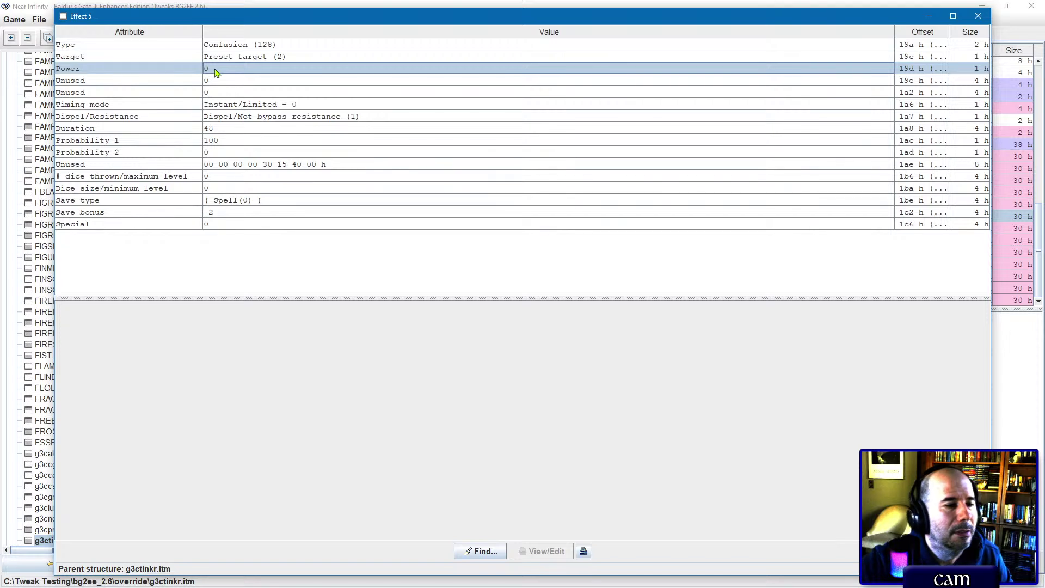
{"action": "double_click", "coordinate": [269, 130]}
{"action": "type", "text": "12"}
{"action": "key", "text": "Return"}
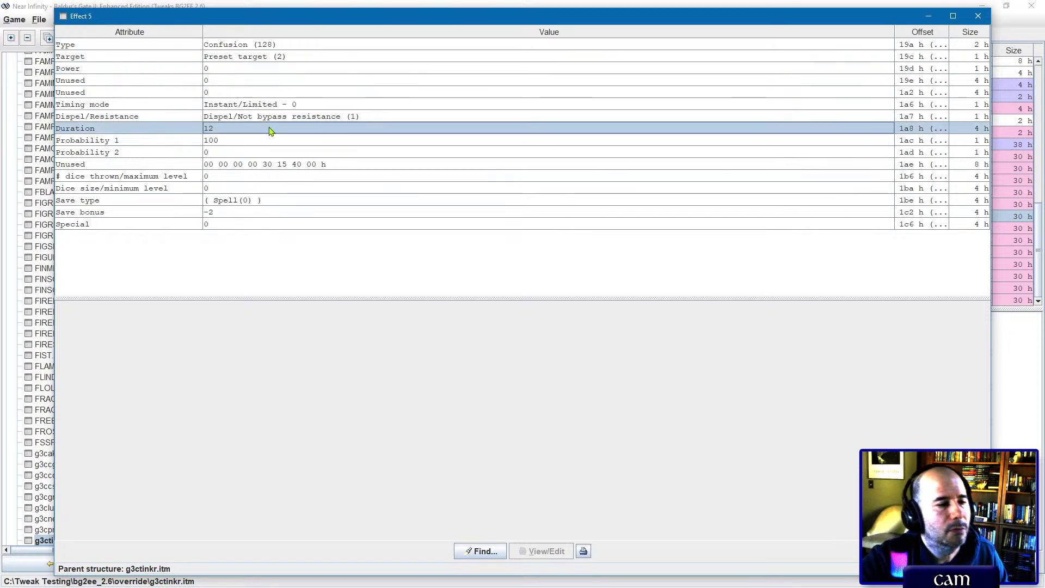
Step: Remove the Spell save from the Confusion effect and set its save bonus to 0
{"action": "left_click", "coordinate": [246, 188]}
{"action": "left_click", "coordinate": [246, 200]}
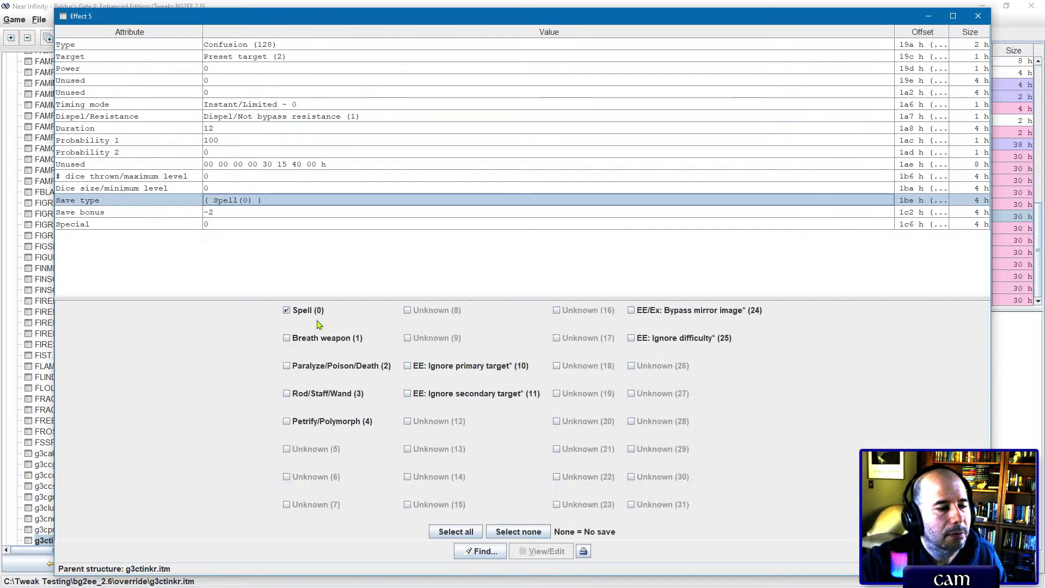
{"action": "left_click", "coordinate": [308, 310]}
{"action": "left_click", "coordinate": [252, 213]}
{"action": "left_click", "coordinate": [251, 212]}
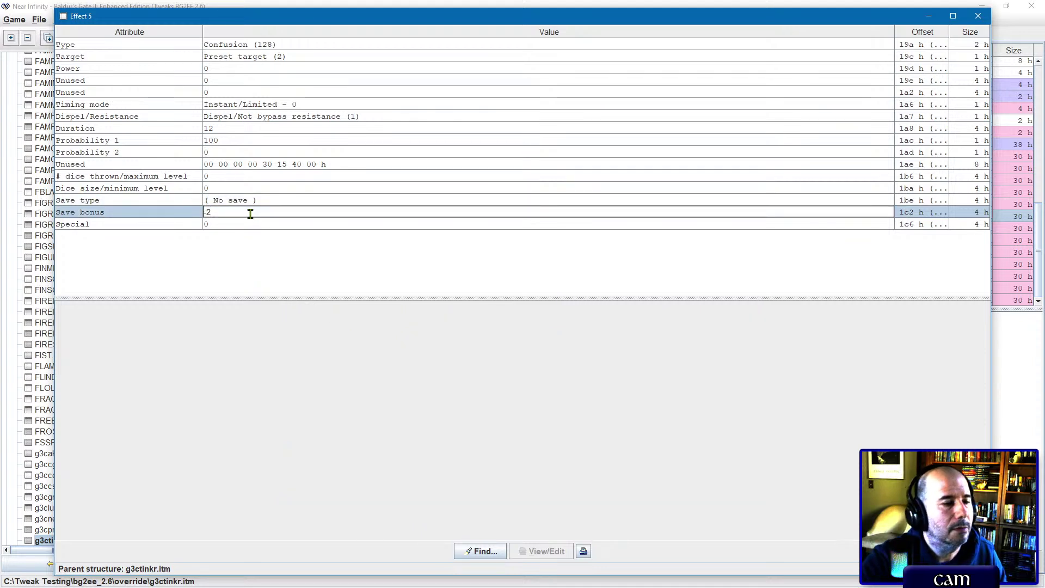
{"action": "key", "text": "Return"}
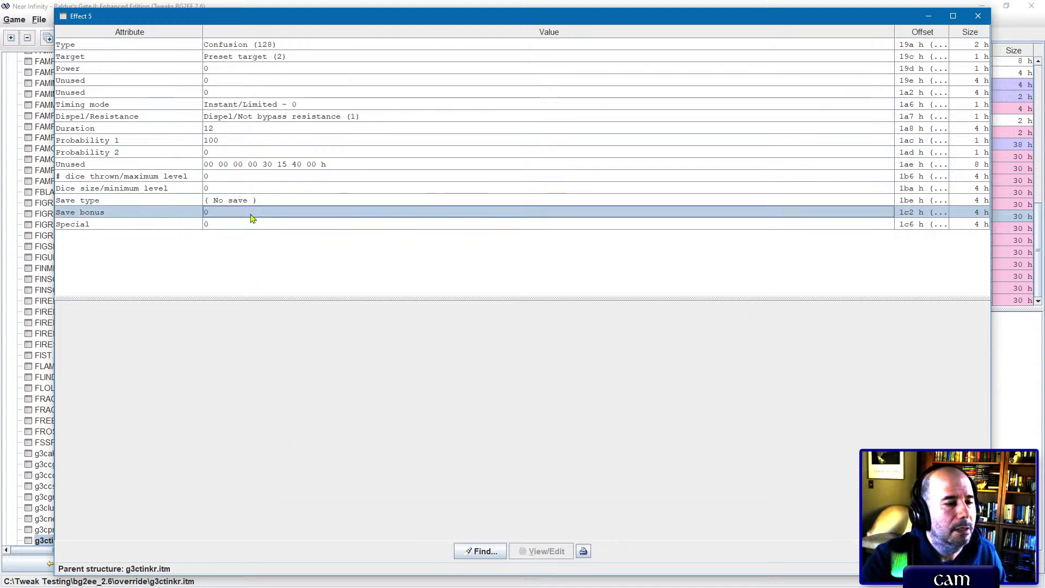
Step: Copy the Confusion effect's values from Duration through Save bonus and close the effect
{"action": "left_click", "coordinate": [246, 132], "text": "shift"}
{"action": "right_click", "coordinate": [246, 131]}
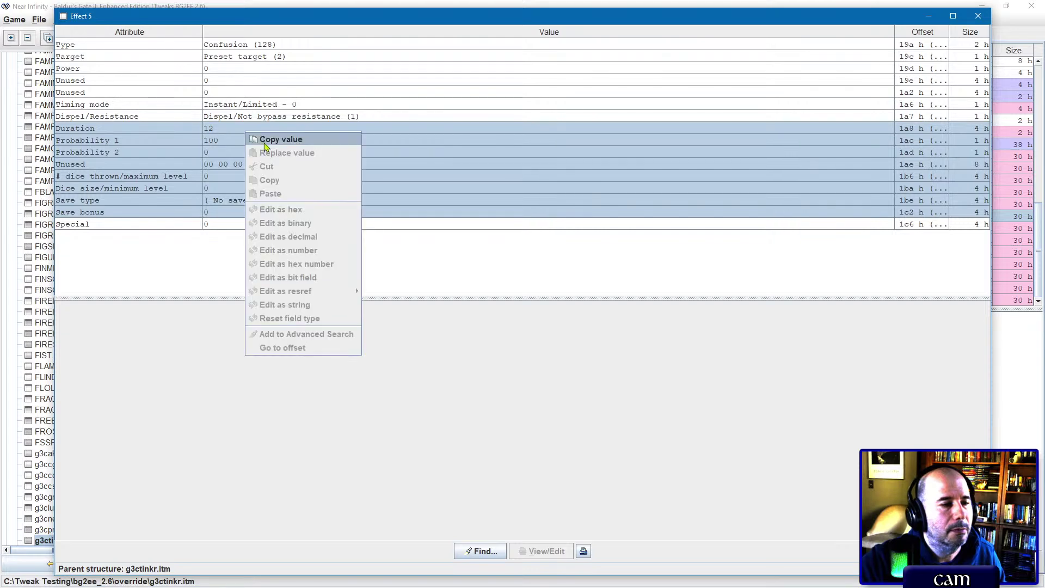
{"action": "left_click", "coordinate": [267, 139]}
{"action": "left_click", "coordinate": [978, 15]}
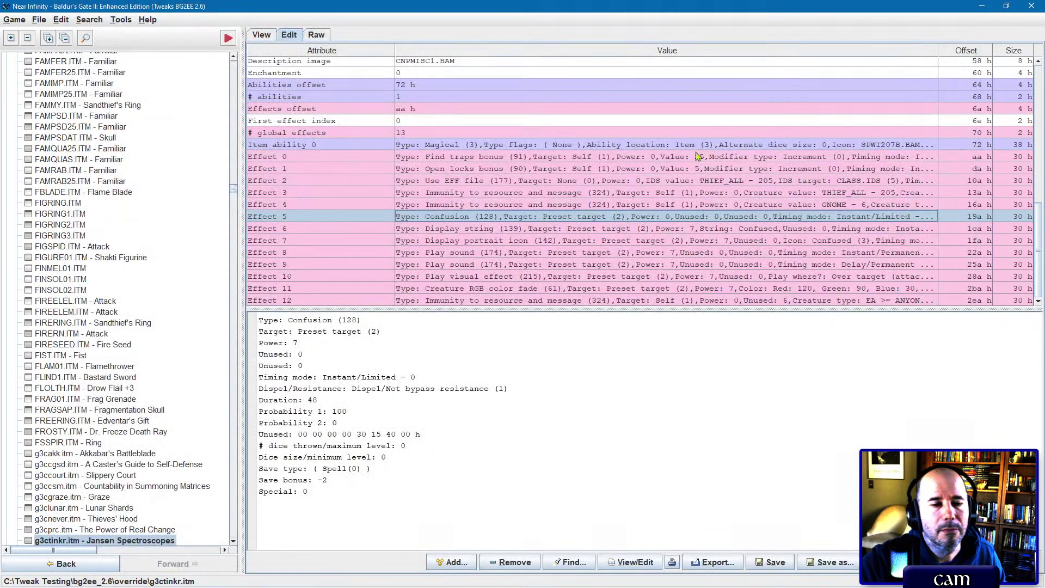
Step: Set the Display string effect, Effect 6, to power 0, no save type and save bonus 0
{"action": "double_click", "coordinate": [504, 229]}
{"action": "left_click", "coordinate": [228, 69]}
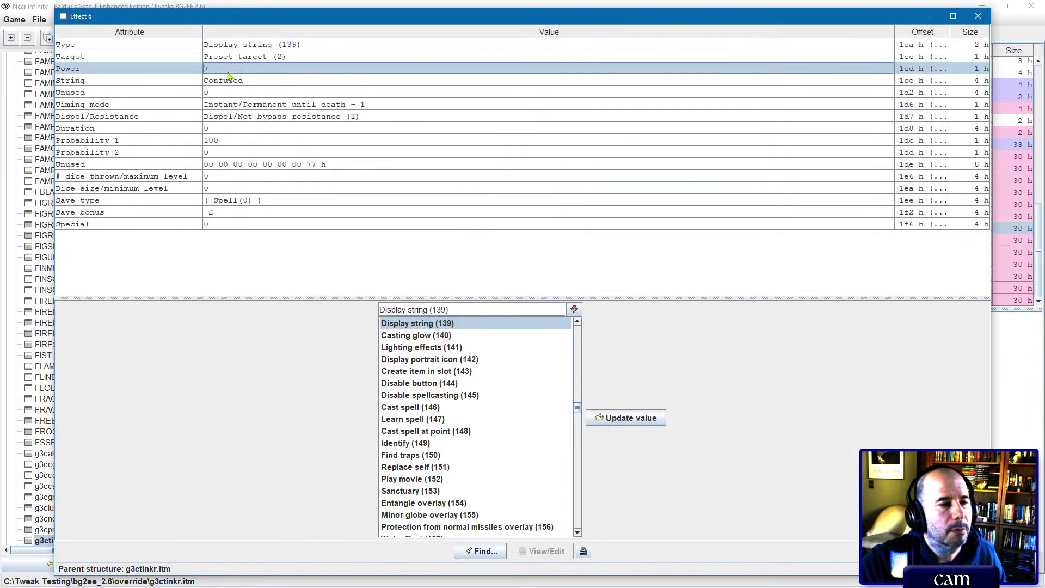
{"action": "double_click", "coordinate": [228, 69]}
{"action": "type", "text": "0"}
{"action": "key", "text": "Return"}
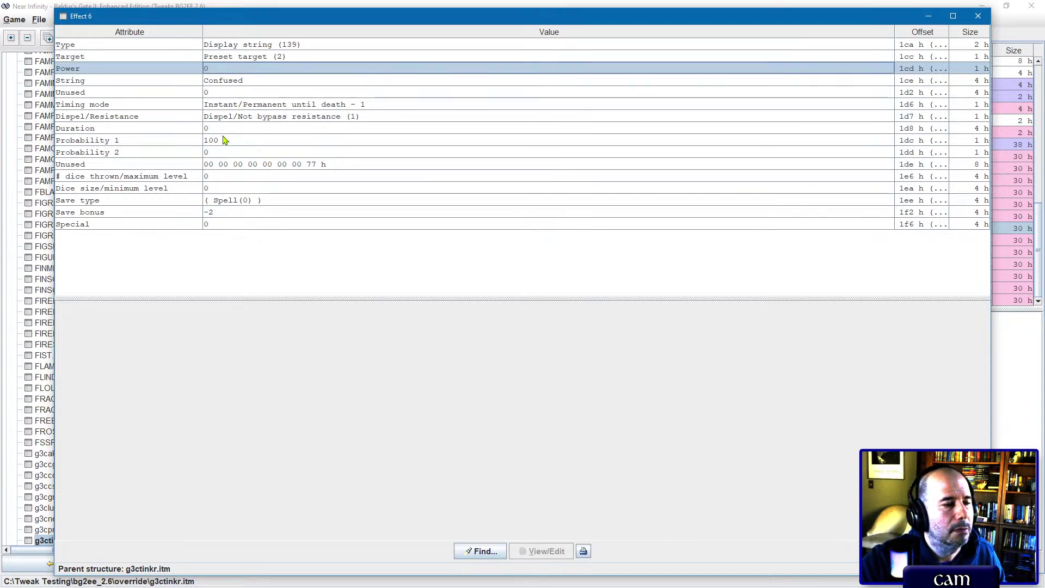
{"action": "left_click", "coordinate": [226, 199]}
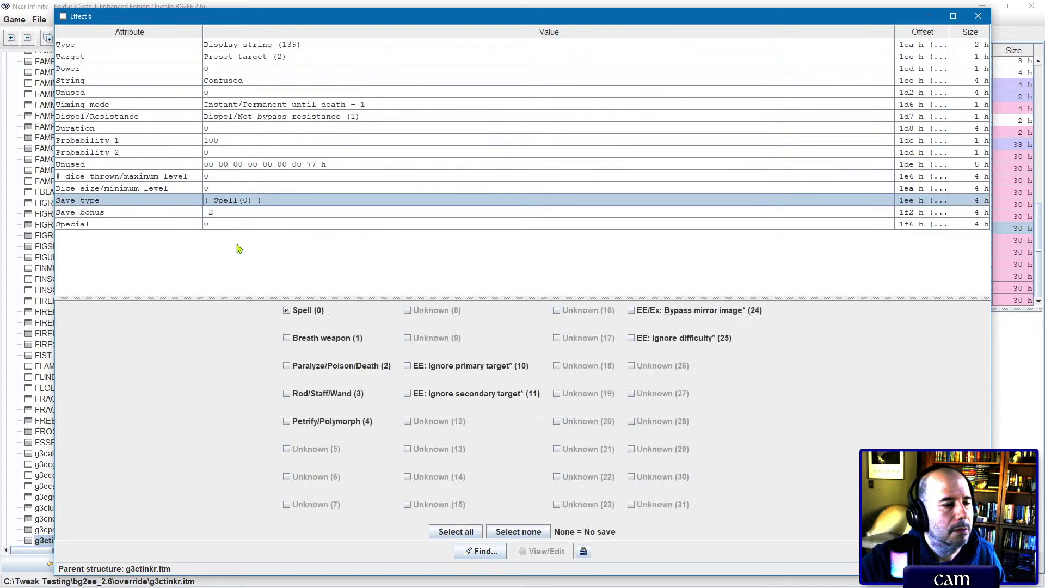
{"action": "left_click", "coordinate": [305, 311]}
{"action": "double_click", "coordinate": [242, 213]}
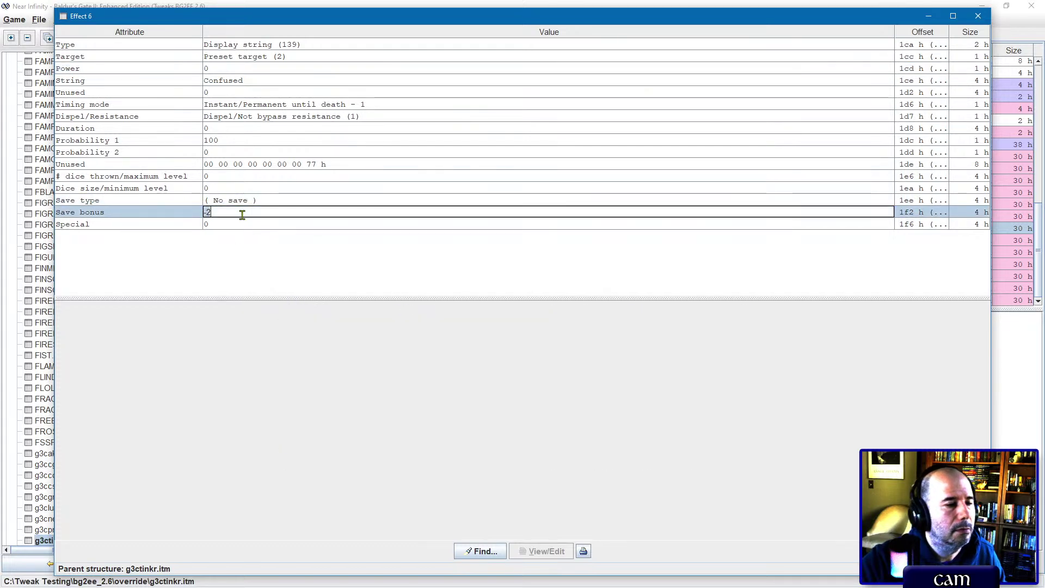
{"action": "key", "text": "Return"}
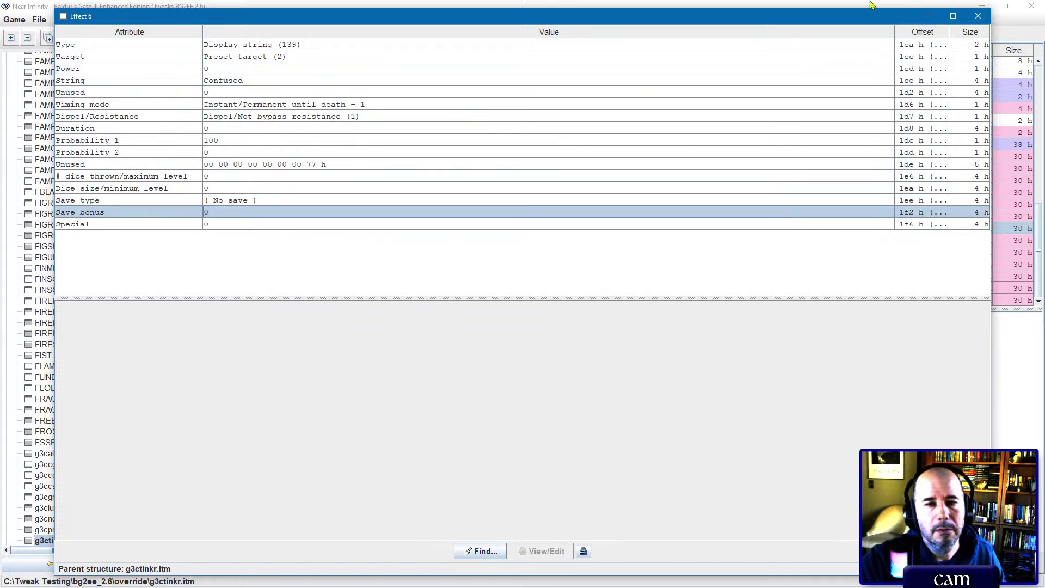
{"action": "left_click", "coordinate": [978, 16]}
Step: Set the Display portrait icon effect, Effect 7, to power 0 and replace its duration and save settings with the copied values
{"action": "left_click", "coordinate": [428, 245]}
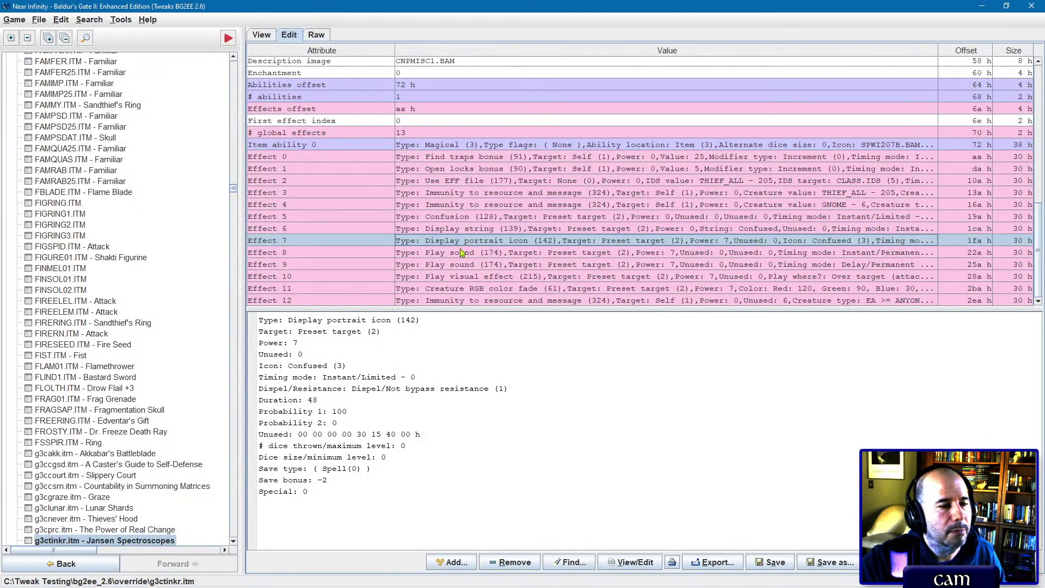
{"action": "double_click", "coordinate": [464, 242]}
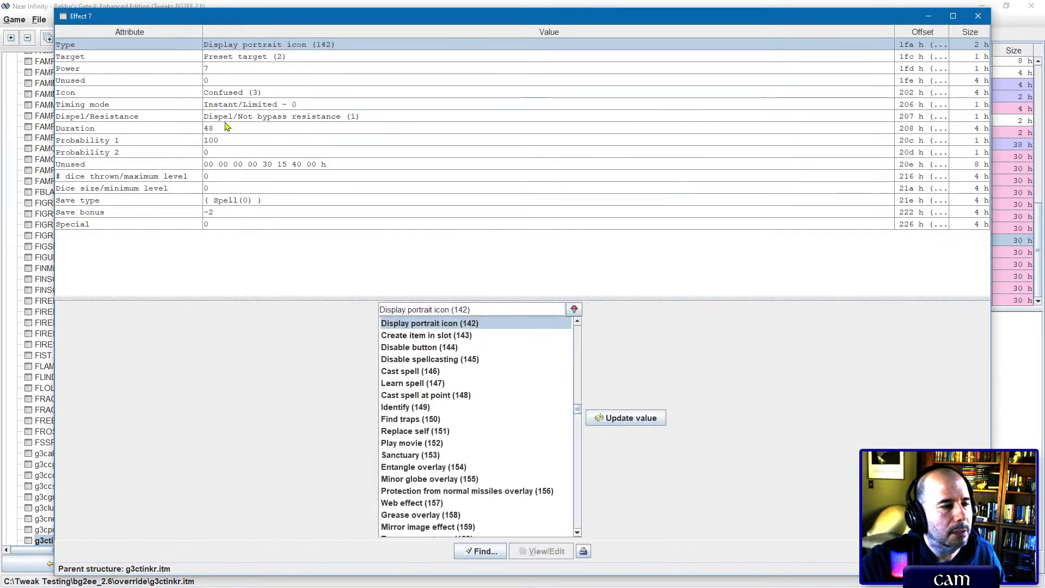
{"action": "left_click", "coordinate": [227, 131]}
{"action": "right_click", "coordinate": [227, 130]}
{"action": "left_click", "coordinate": [245, 155]}
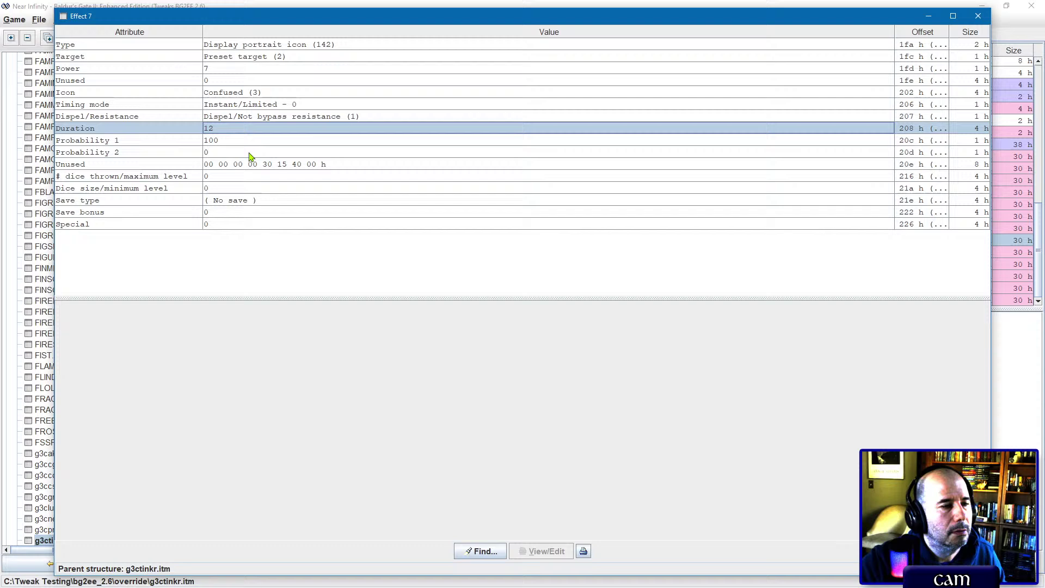
{"action": "double_click", "coordinate": [218, 69]}
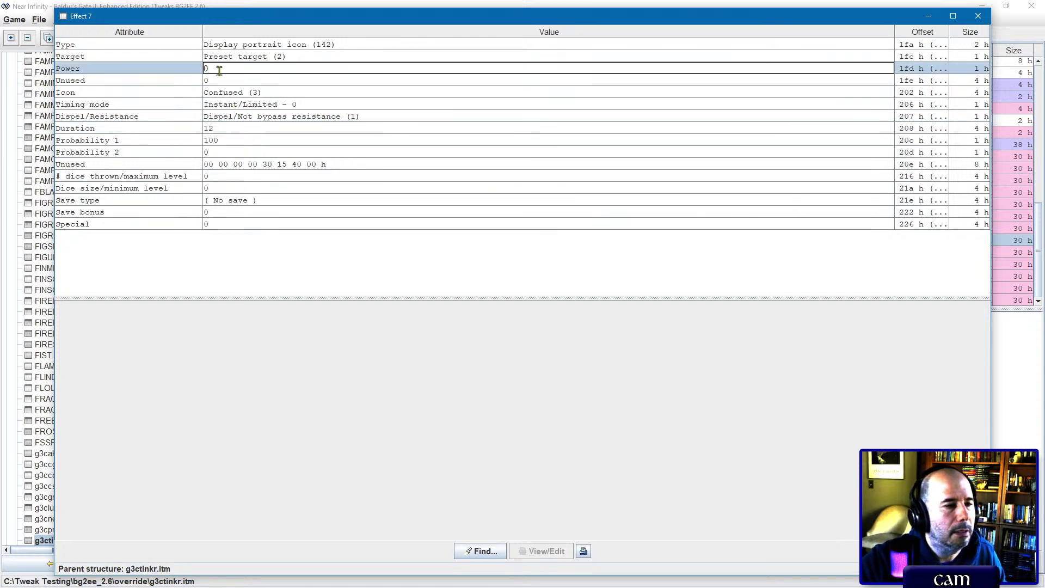
{"action": "key", "text": "Return"}
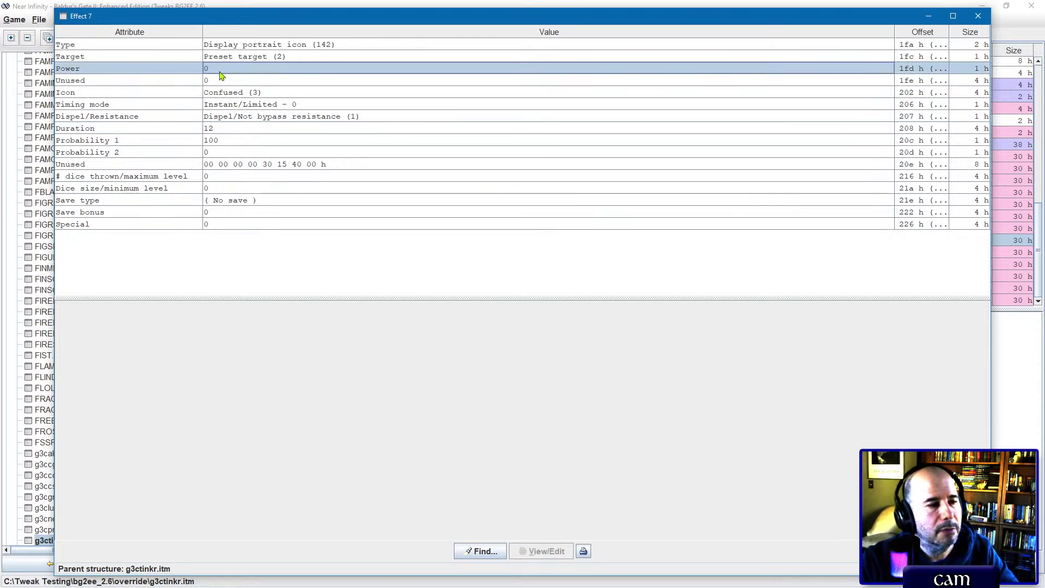
{"action": "left_click", "coordinate": [978, 16]}
{"action": "double_click", "coordinate": [642, 242]}
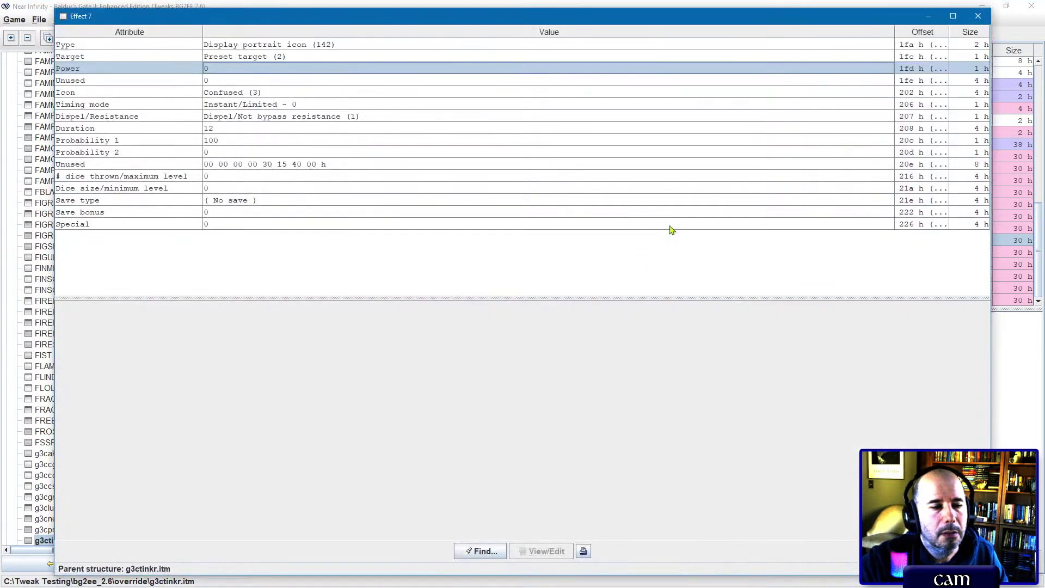
{"action": "left_click", "coordinate": [978, 16]}
Step: Set the instant Play sound effect, Effect 8, to power 0, no save type and save bonus 0
{"action": "double_click", "coordinate": [553, 252]}
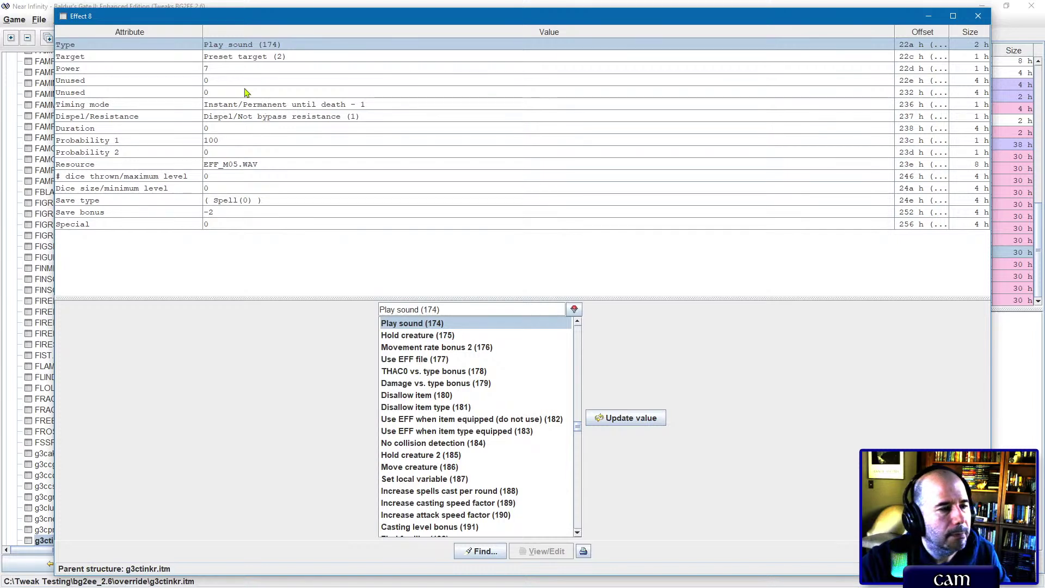
{"action": "double_click", "coordinate": [226, 68]}
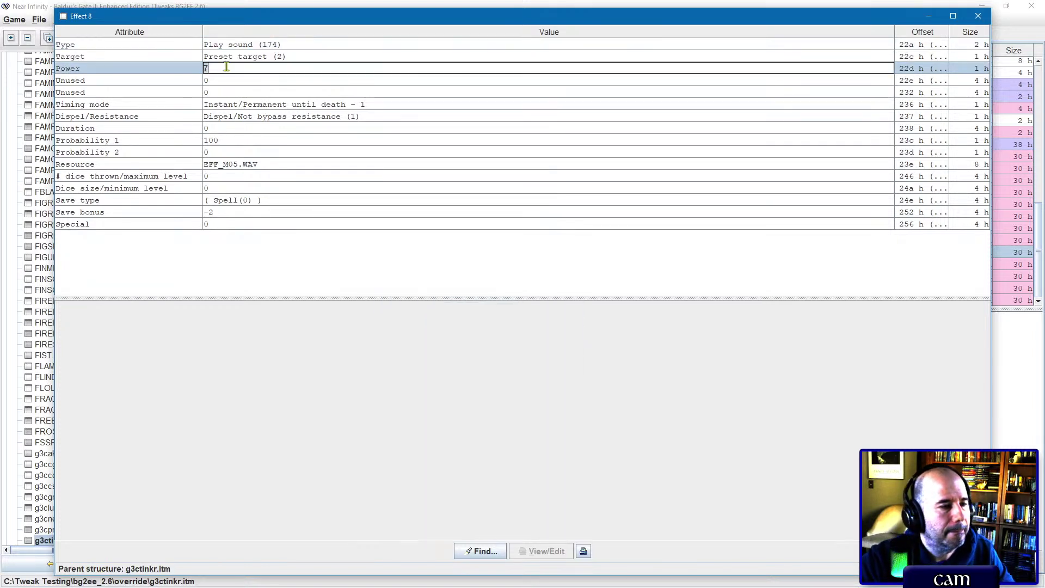
{"action": "key", "text": "Return"}
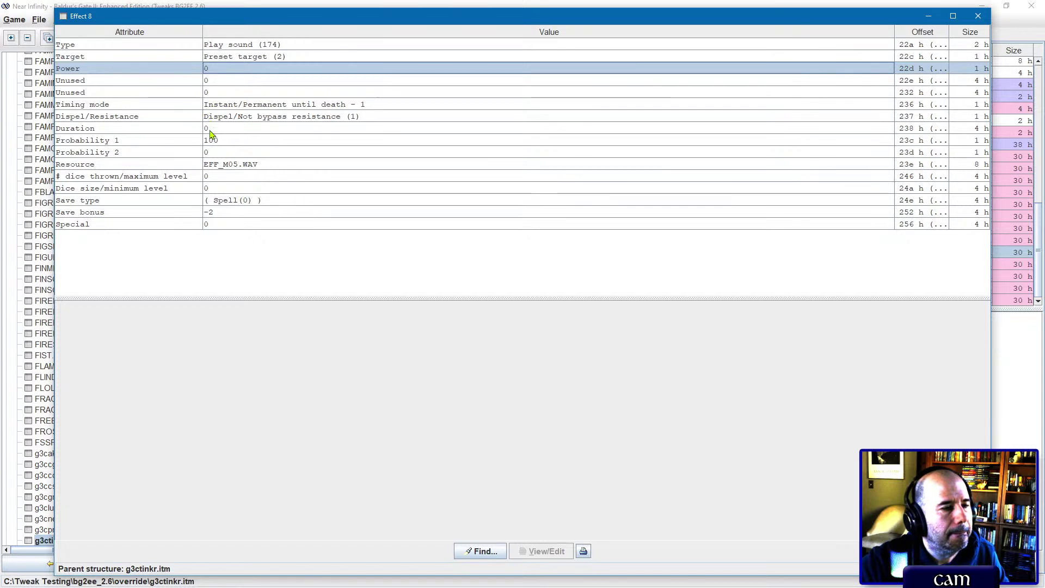
{"action": "left_click", "coordinate": [222, 201]}
{"action": "left_click", "coordinate": [290, 304]}
{"action": "double_click", "coordinate": [232, 211]}
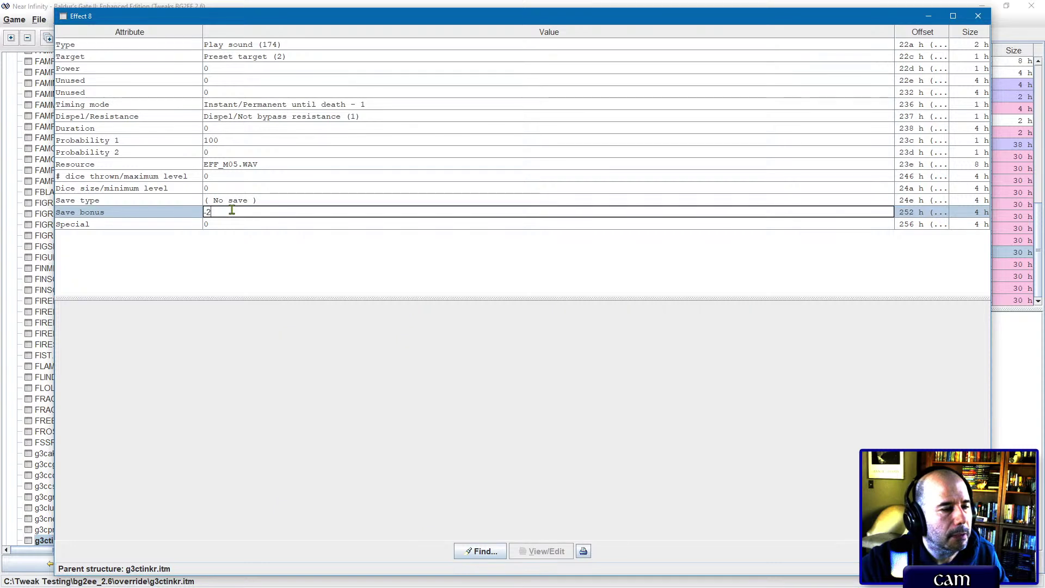
{"action": "type", "text": "0"}
{"action": "key", "text": "Return"}
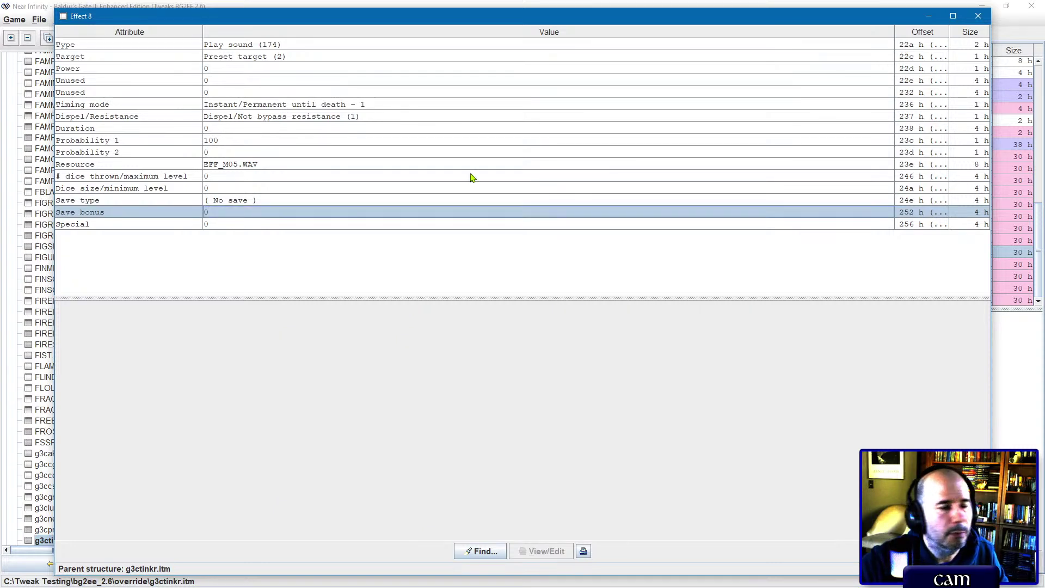
{"action": "left_click", "coordinate": [978, 16]}
Step: Set the delayed Play sound effect, Effect 9, to power 0 and duration 12
{"action": "double_click", "coordinate": [545, 264]}
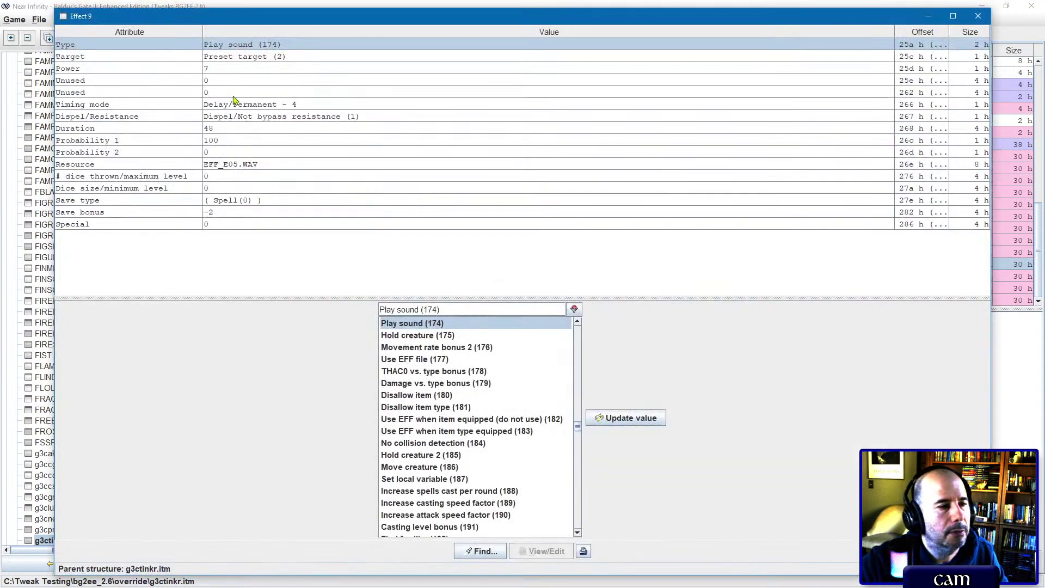
{"action": "double_click", "coordinate": [226, 66]}
{"action": "type", "text": "0"}
{"action": "key", "text": "Return"}
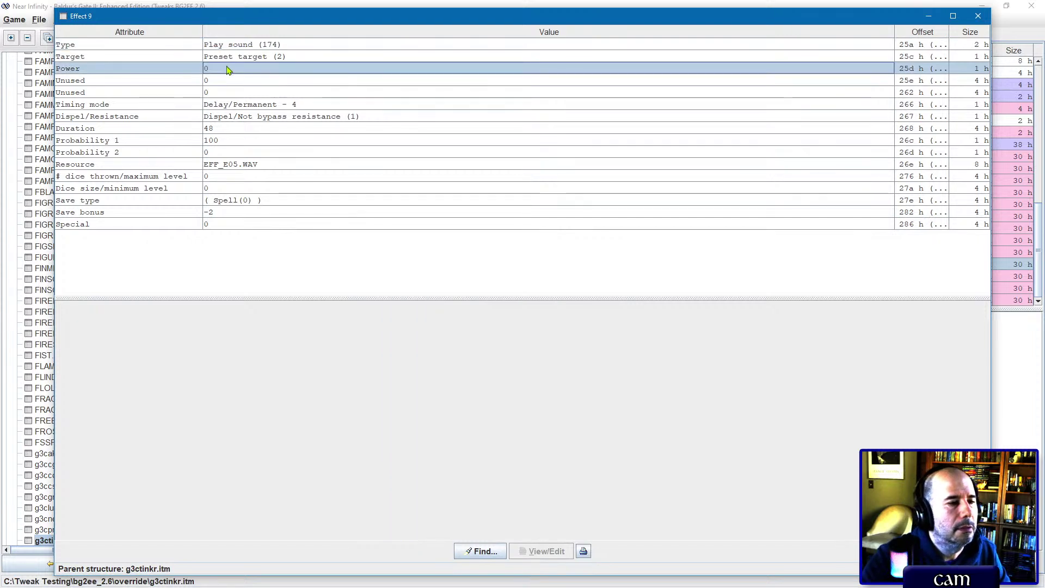
{"action": "right_click", "coordinate": [227, 129]}
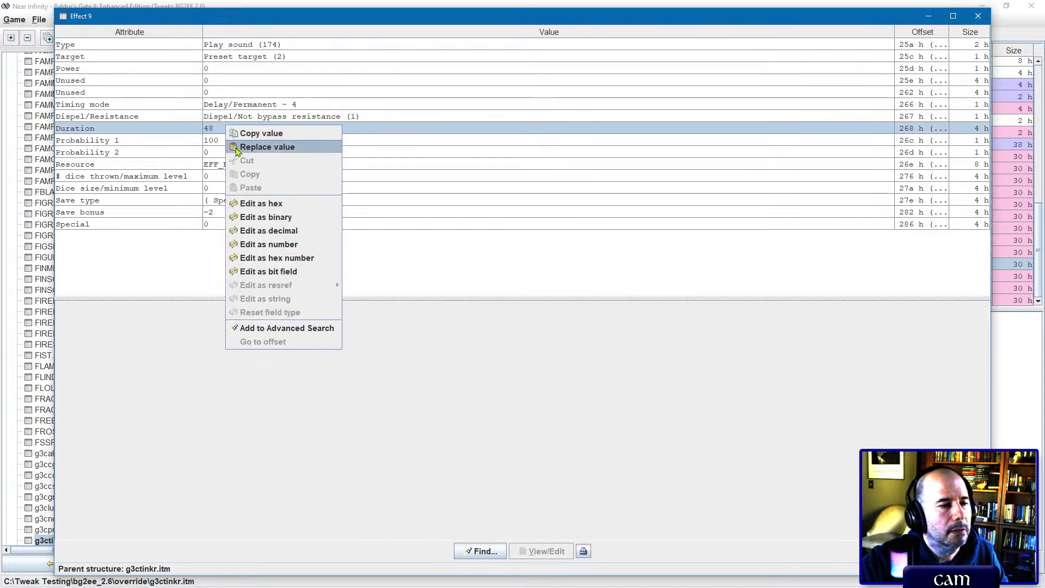
{"action": "left_click", "coordinate": [267, 147]}
{"action": "double_click", "coordinate": [212, 128]}
{"action": "type", "text": "12"}
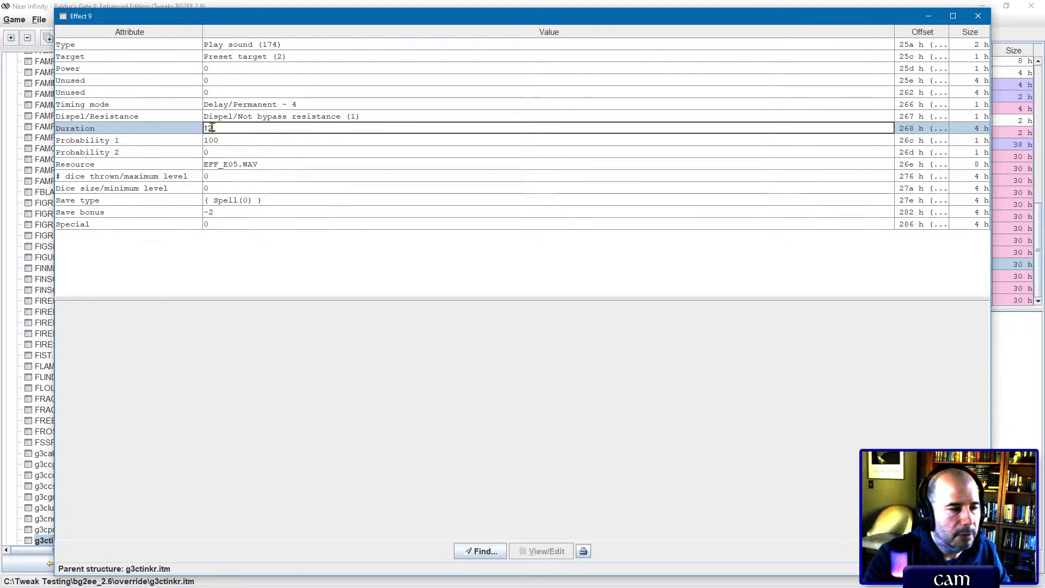
{"action": "key", "text": "Return"}
Step: Remove the Spell save from Effect 9, set its save bonus to 0 and close the effect
{"action": "left_click", "coordinate": [228, 201]}
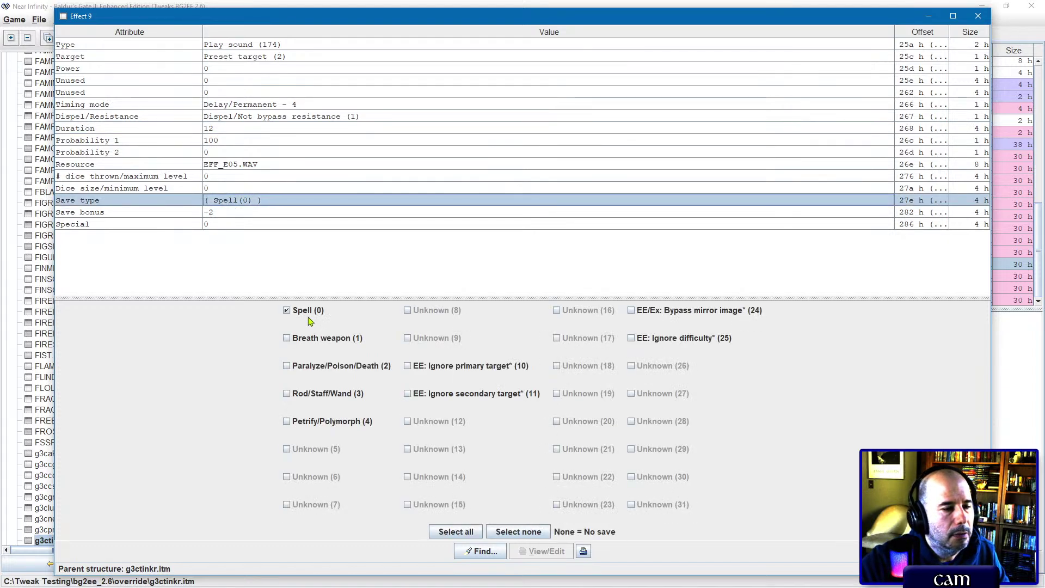
{"action": "left_click", "coordinate": [302, 306]}
{"action": "double_click", "coordinate": [222, 212]}
{"action": "type", "text": "0"}
{"action": "key", "text": "Return"}
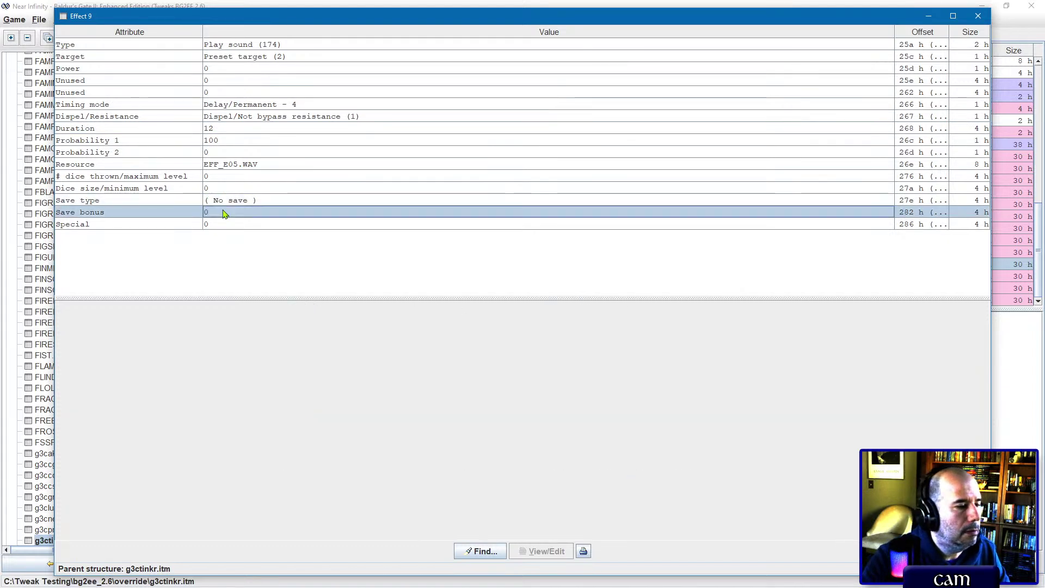
{"action": "left_click", "coordinate": [978, 17]}
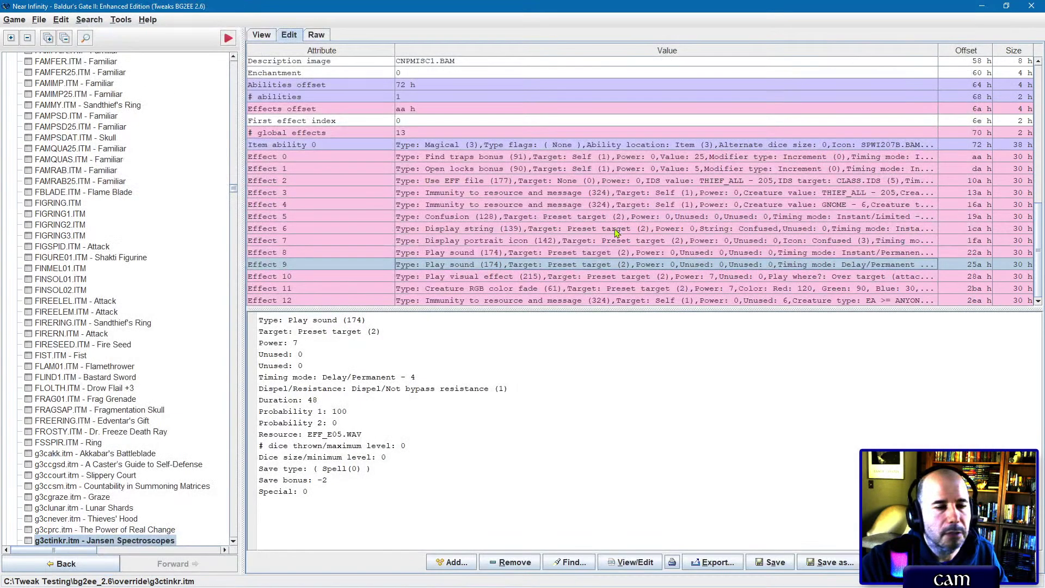
Step: Set the Play visual effect entry, Effect 10, to power 0 and duration 12
{"action": "double_click", "coordinate": [527, 283]}
{"action": "double_click", "coordinate": [219, 70]}
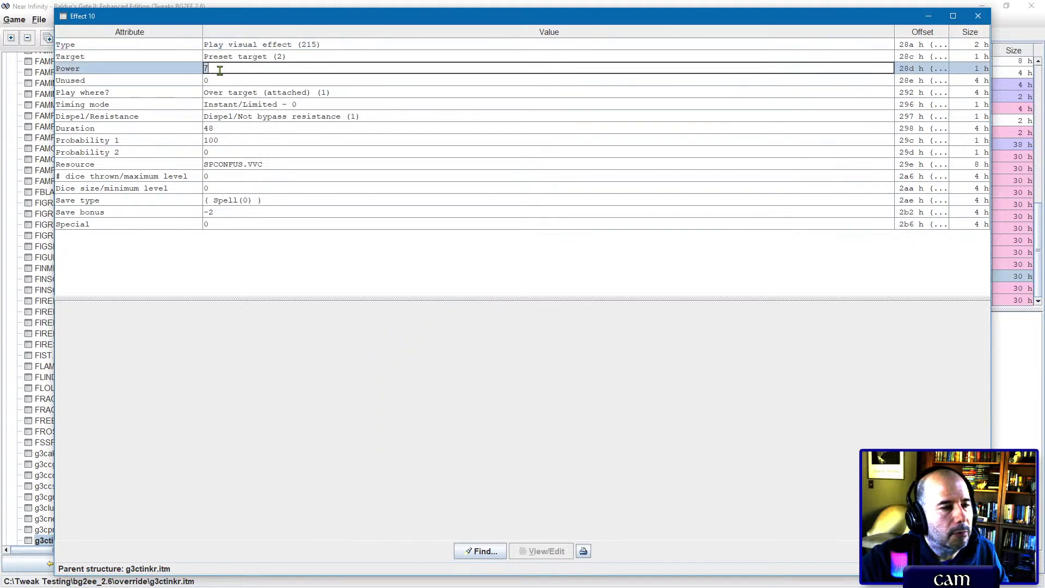
{"action": "type", "text": "0"}
{"action": "key", "text": "Return"}
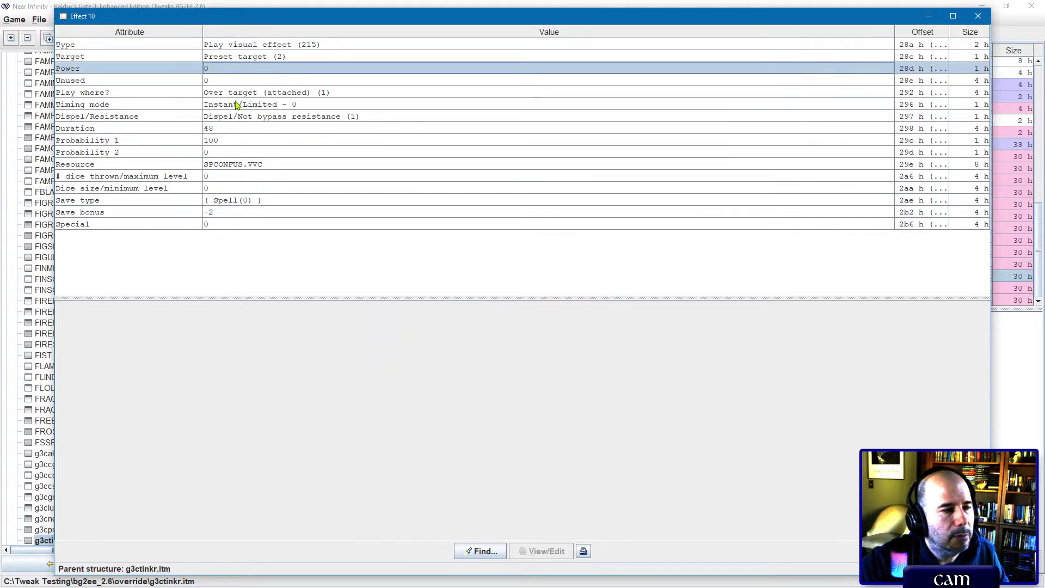
{"action": "left_click", "coordinate": [224, 129]}
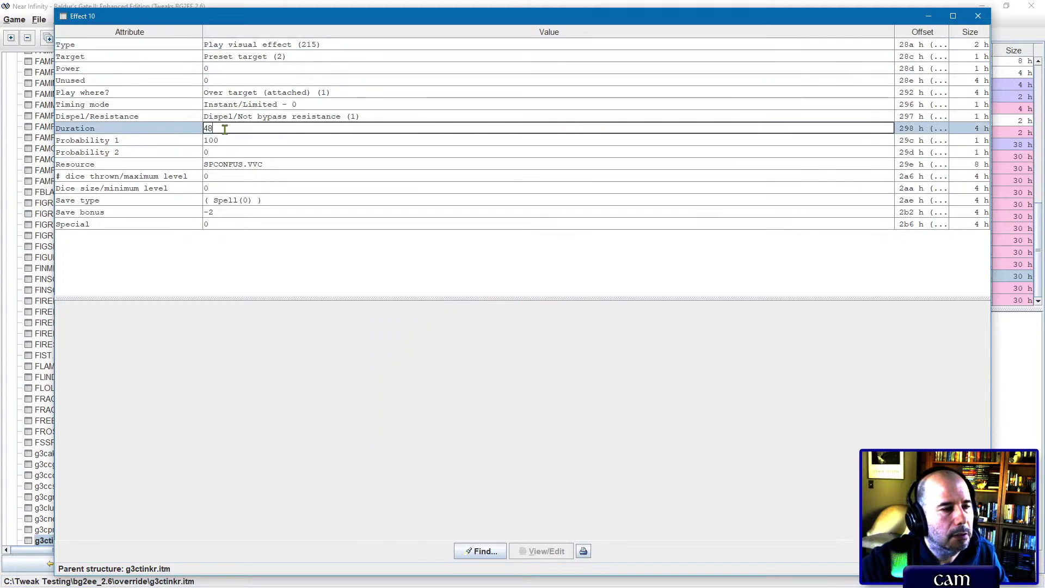
{"action": "left_click", "coordinate": [253, 152]}
{"action": "double_click", "coordinate": [254, 127]}
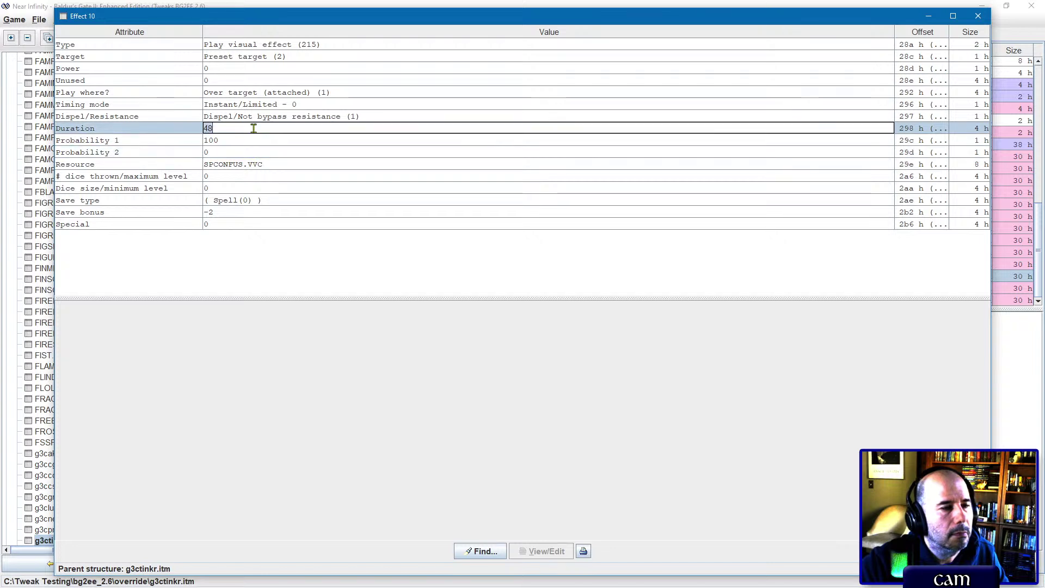
{"action": "type", "text": "12"}
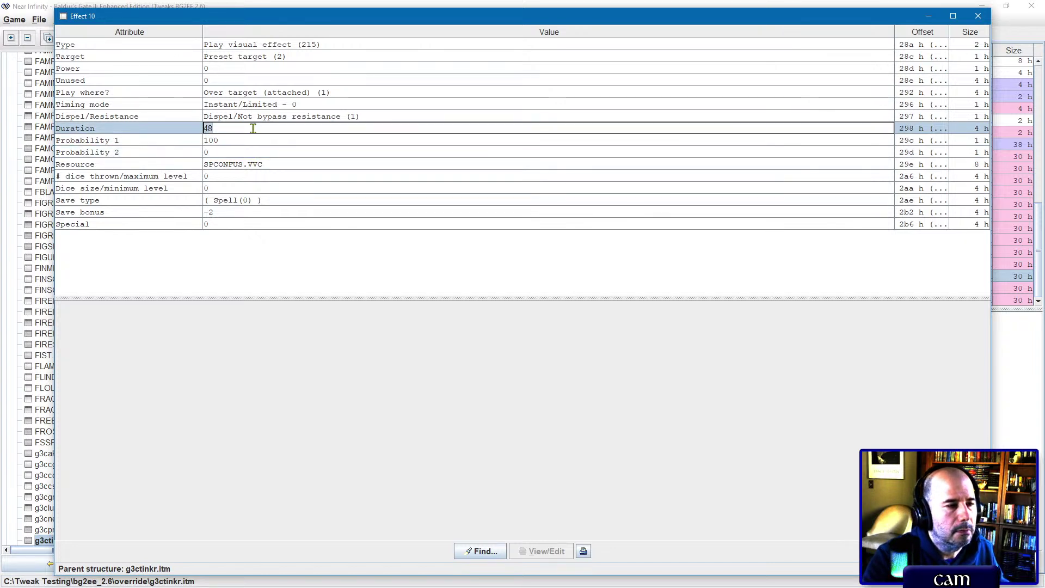
{"action": "key", "text": "Return"}
Step: Remove the Spell save from Effect 10, set its save bonus to 0 and close the effect
{"action": "left_click", "coordinate": [246, 200]}
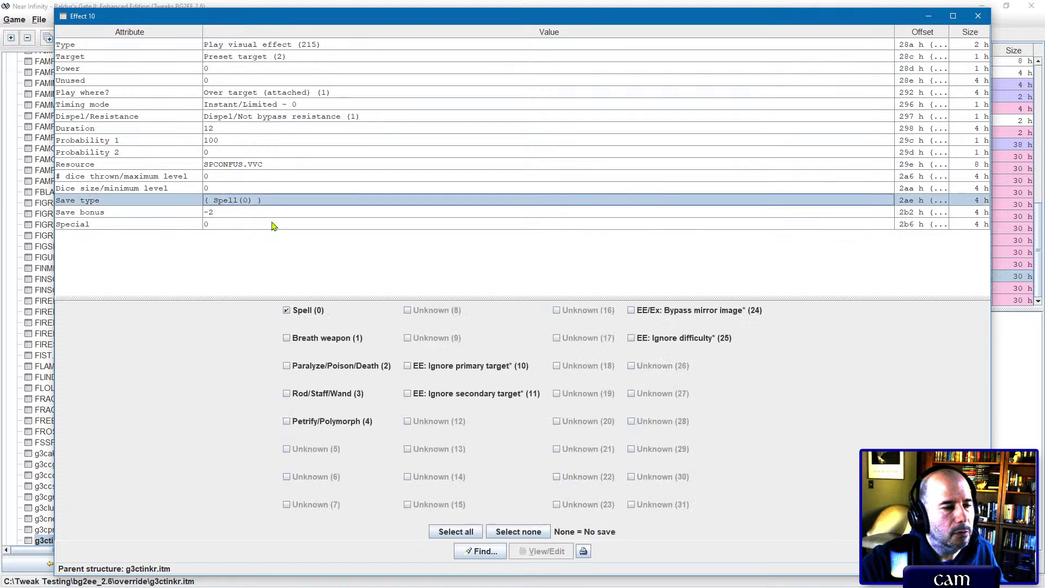
{"action": "left_click", "coordinate": [311, 311]}
{"action": "double_click", "coordinate": [238, 213]}
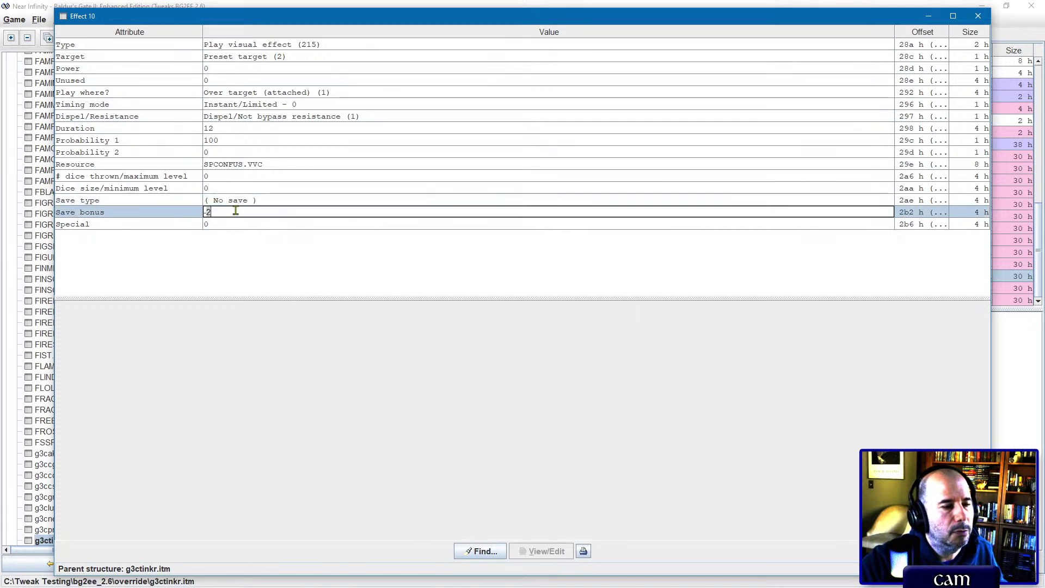
{"action": "type", "text": "0"}
{"action": "key", "text": "Return"}
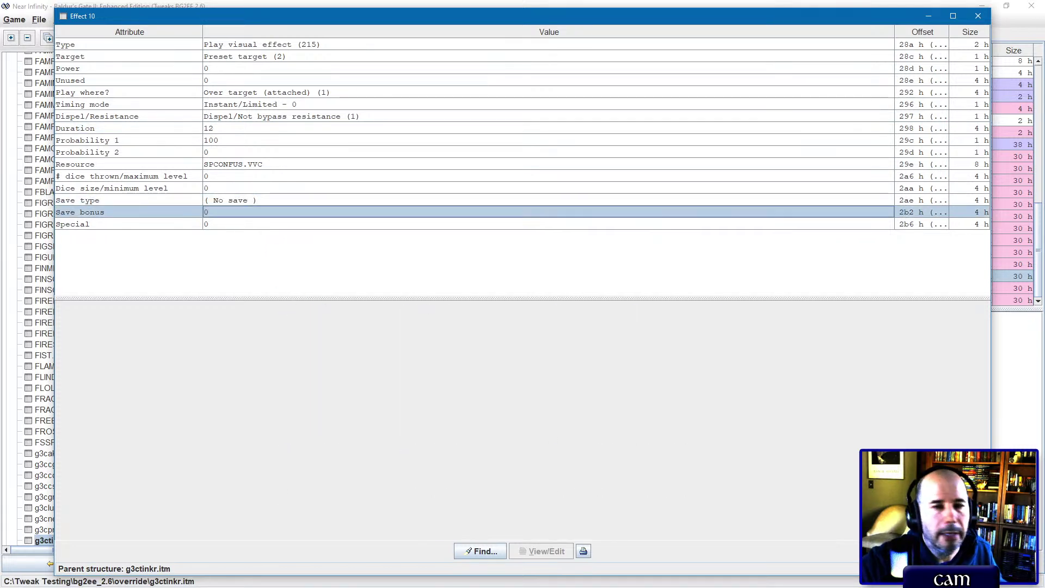
{"action": "left_click", "coordinate": [978, 16]}
Step: Set the Creature RGB color fade effect, Effect 11, to power 0, no save type and save bonus 0
{"action": "double_click", "coordinate": [454, 291]}
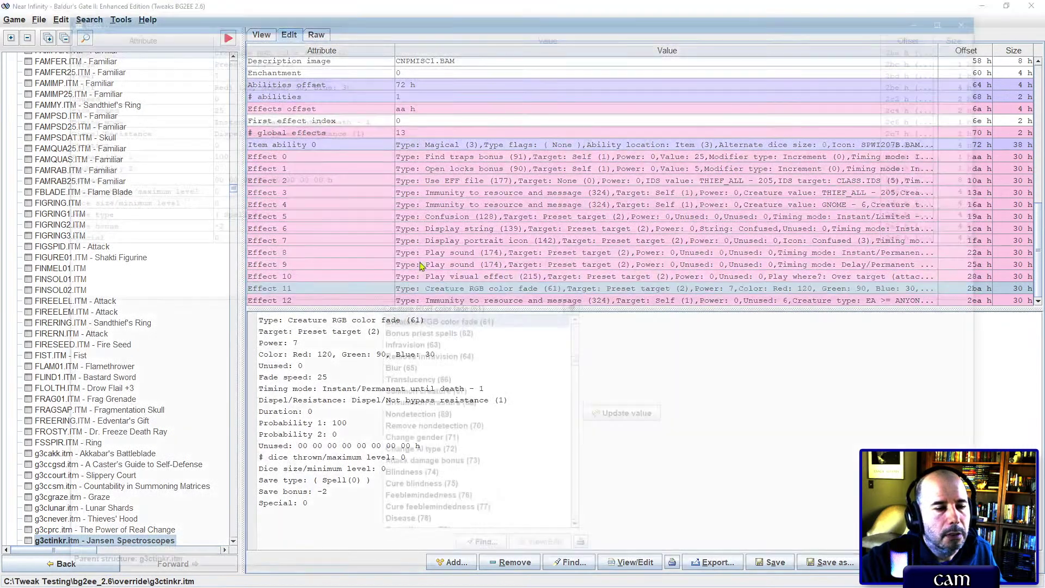
{"action": "double_click", "coordinate": [221, 69]}
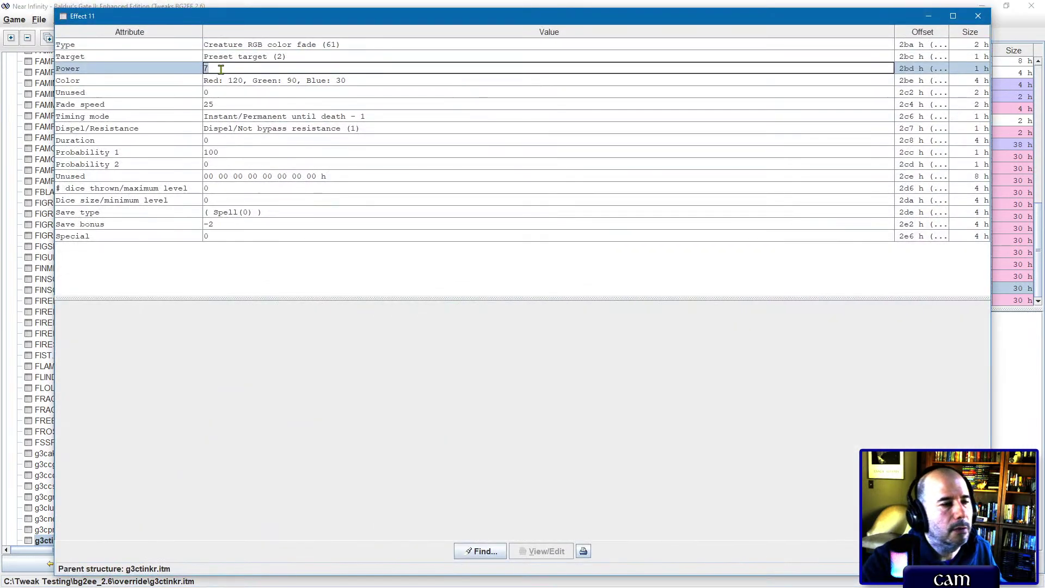
{"action": "type", "text": "0"}
{"action": "key", "text": "Return"}
{"action": "left_click", "coordinate": [223, 215]}
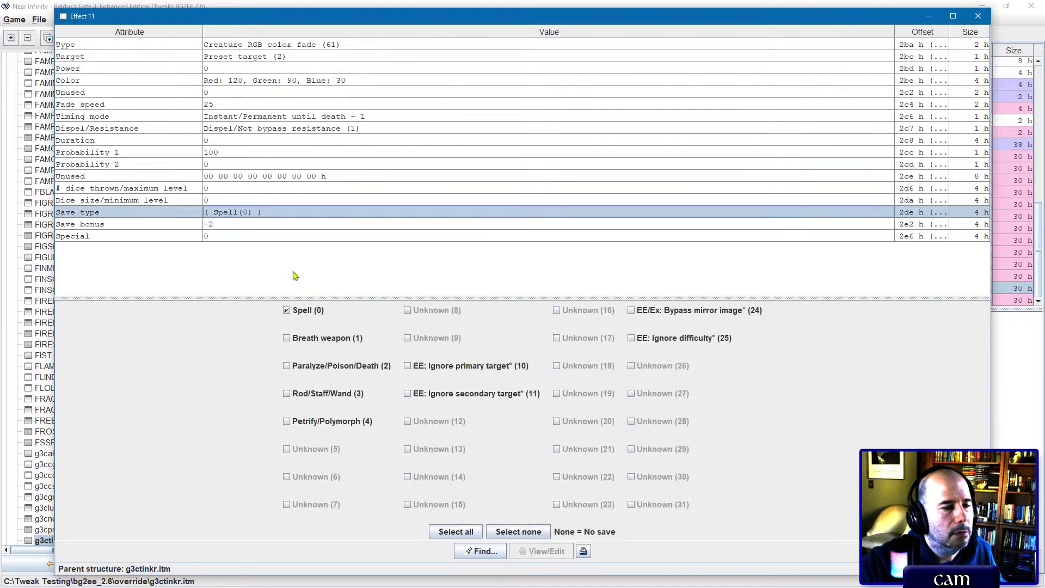
{"action": "left_click", "coordinate": [290, 305]}
{"action": "double_click", "coordinate": [240, 228]}
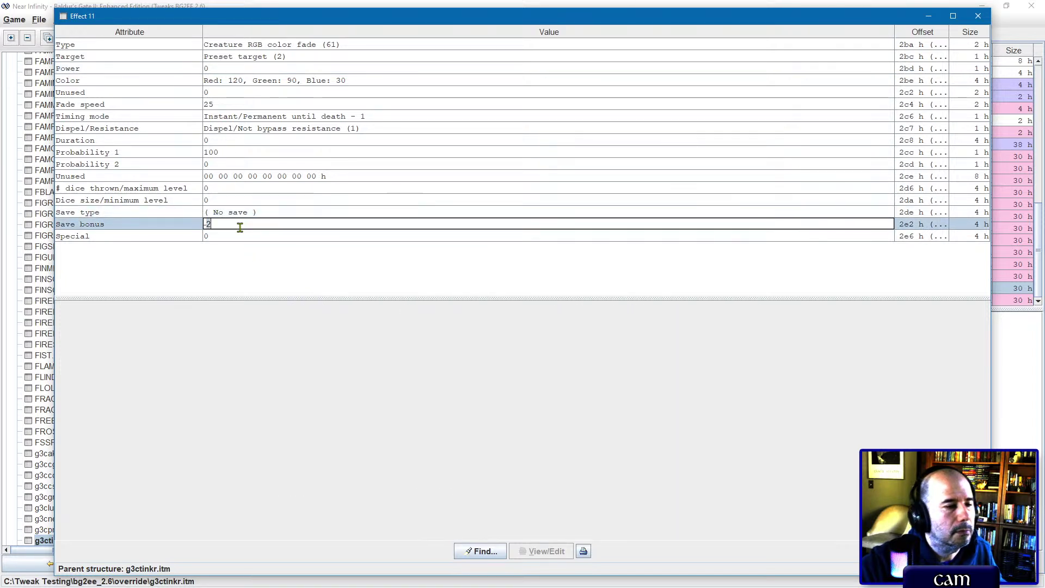
{"action": "type", "text": "0"}
{"action": "key", "text": "Return"}
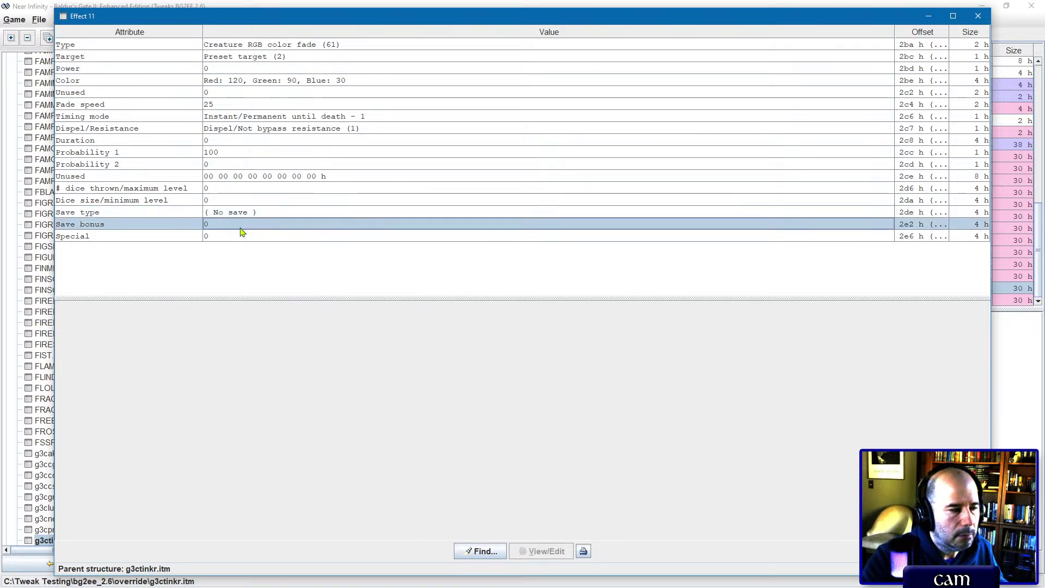
{"action": "left_click", "coordinate": [967, 24]}
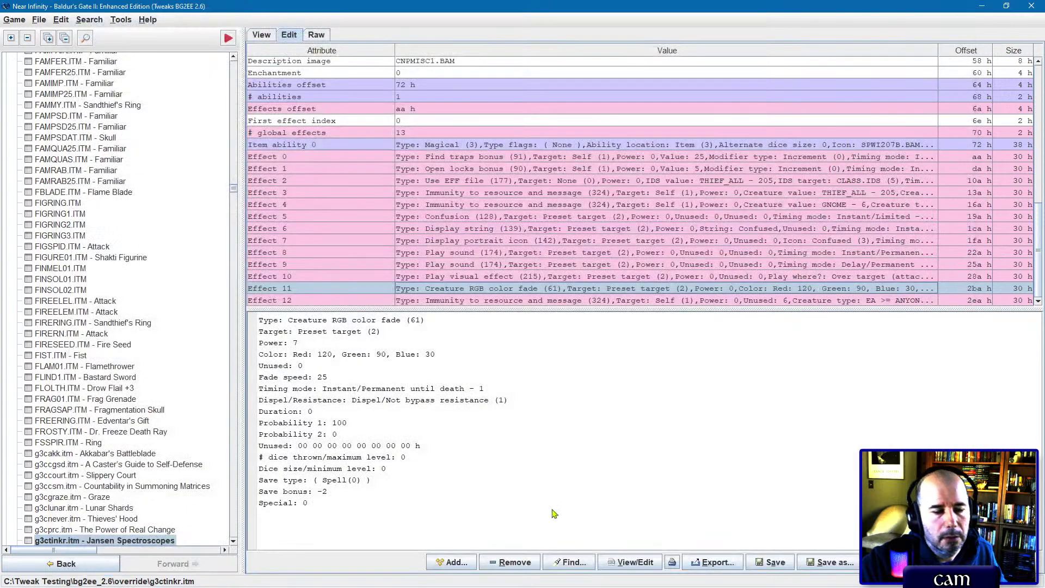
Step: Save the edited g3ctinkr.itm item file
{"action": "left_click", "coordinate": [771, 562]}
{"action": "left_click", "coordinate": [495, 309]}
{"action": "left_click", "coordinate": [521, 309]}
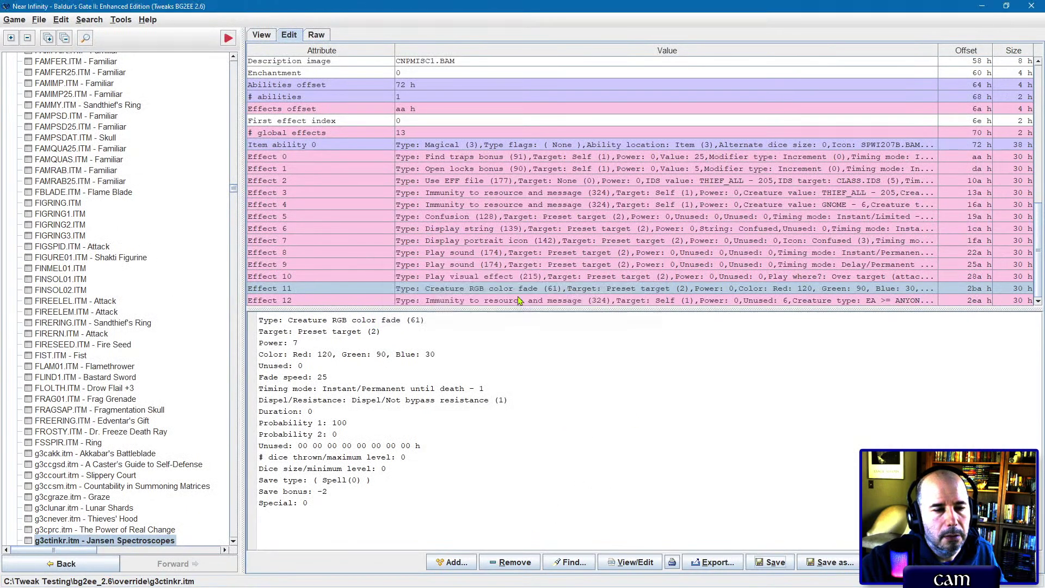
Step: Compare the thief immunity effect, Effect 3, with the all-creature immunity effect, Effect 12
{"action": "left_click", "coordinate": [475, 193]}
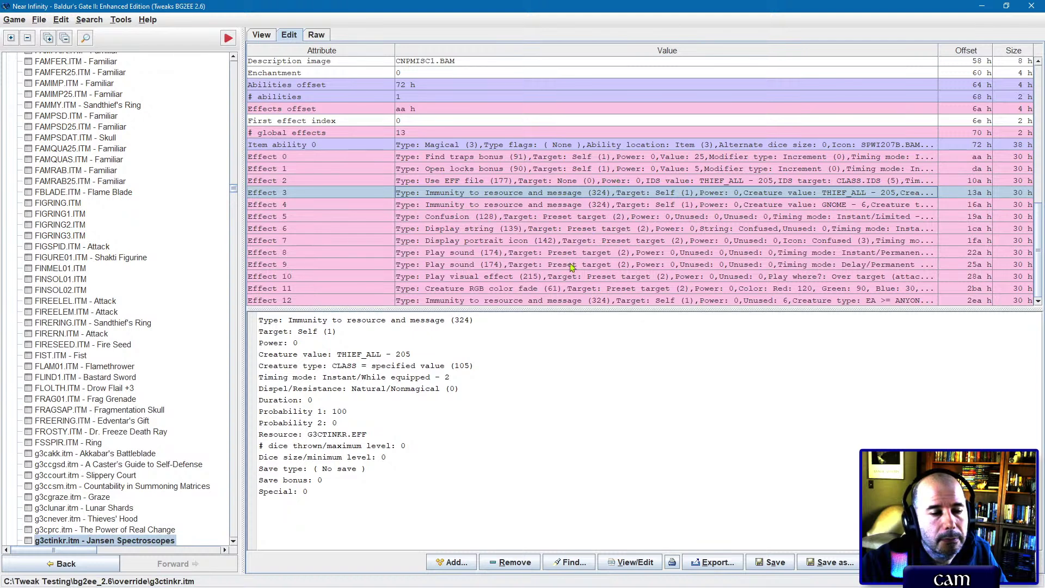
{"action": "left_click", "coordinate": [556, 304]}
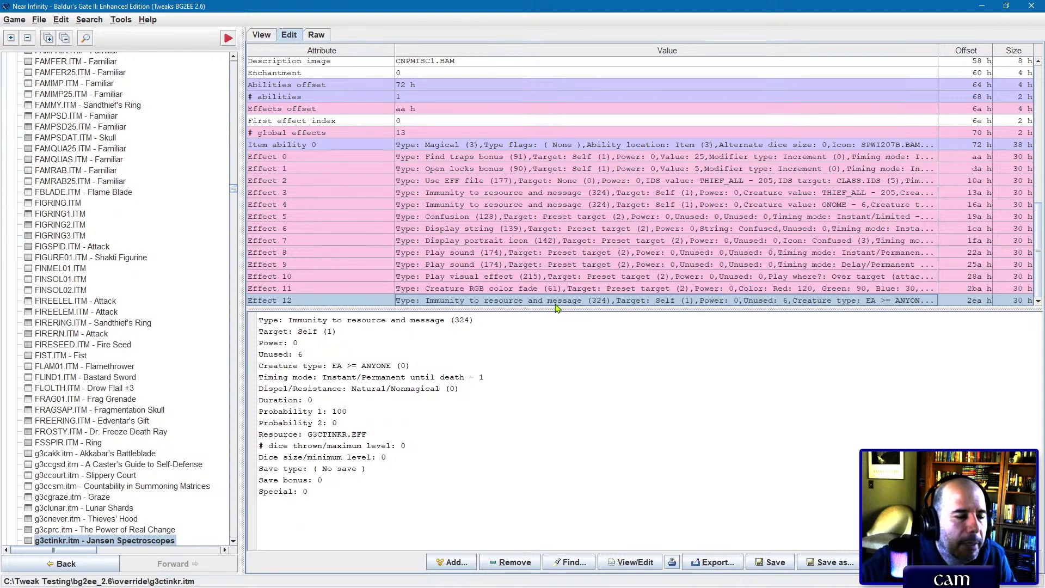
Step: Review the settings of Effects 0, 1 and 2 in g3ctinkr.itm, including the thief-targeted Use EFF file effect
{"action": "left_click", "coordinate": [472, 158]}
{"action": "left_click", "coordinate": [465, 169]}
{"action": "left_click", "coordinate": [457, 181]}
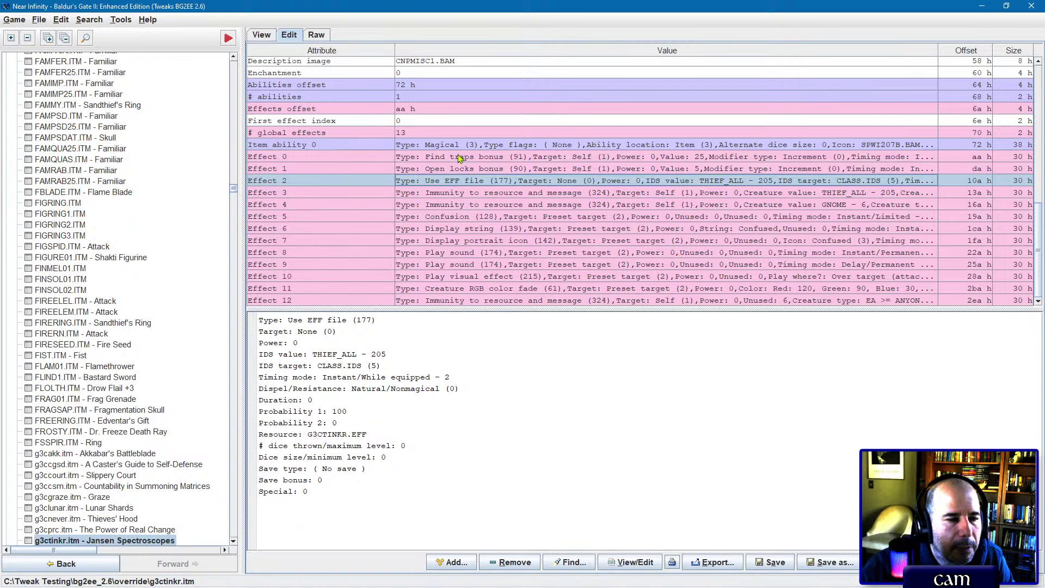
{"action": "left_click", "coordinate": [456, 170]}
{"action": "left_click", "coordinate": [457, 183]}
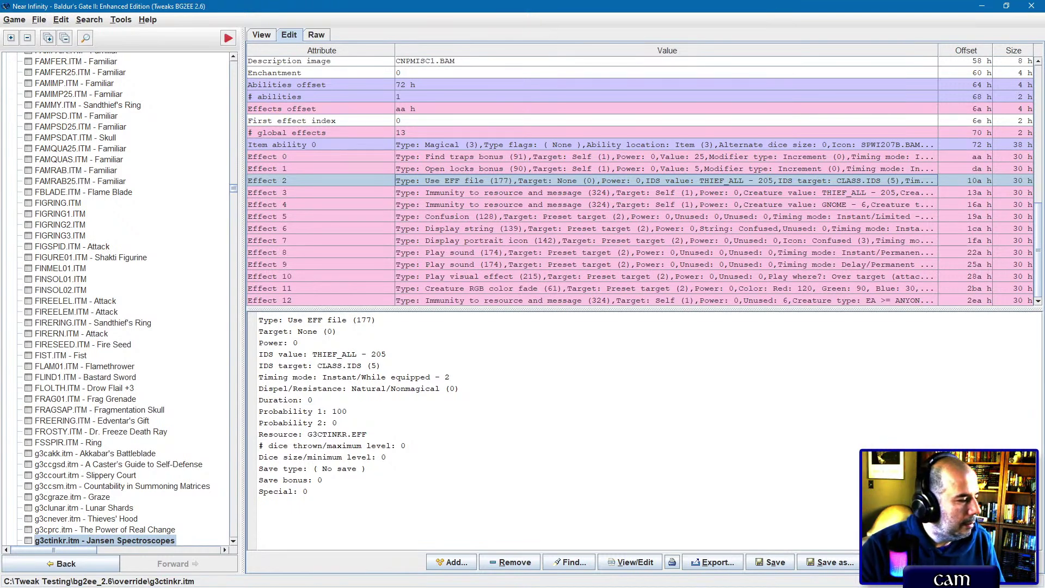
Step: Open the Confusion spell SPPR709.SPL and add a copy of it named g3ctinkr.spl
{"action": "key", "text": "ctrl+f"}
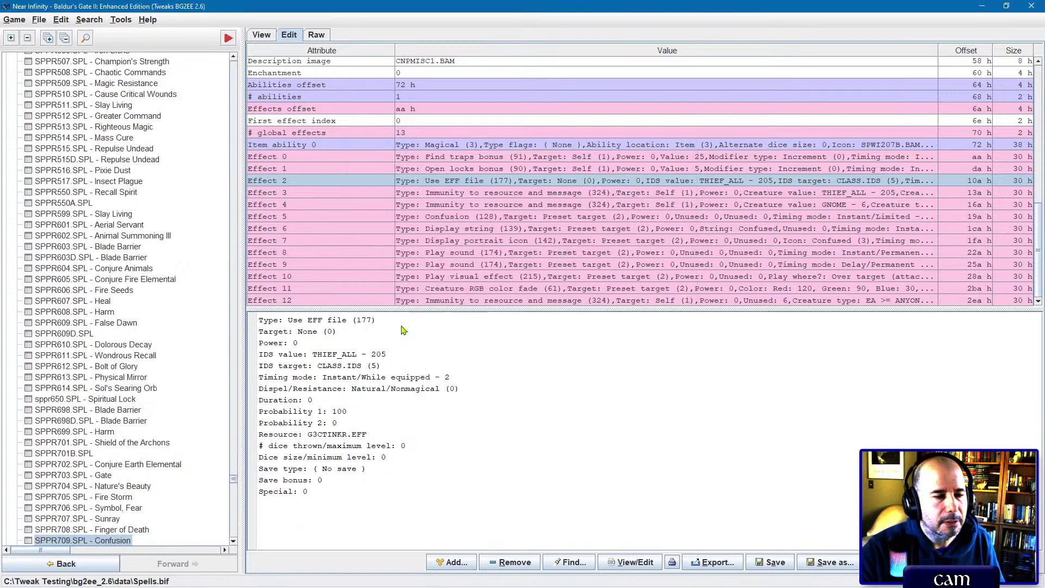
{"action": "double_click", "coordinate": [403, 325]}
{"action": "right_click", "coordinate": [85, 544]}
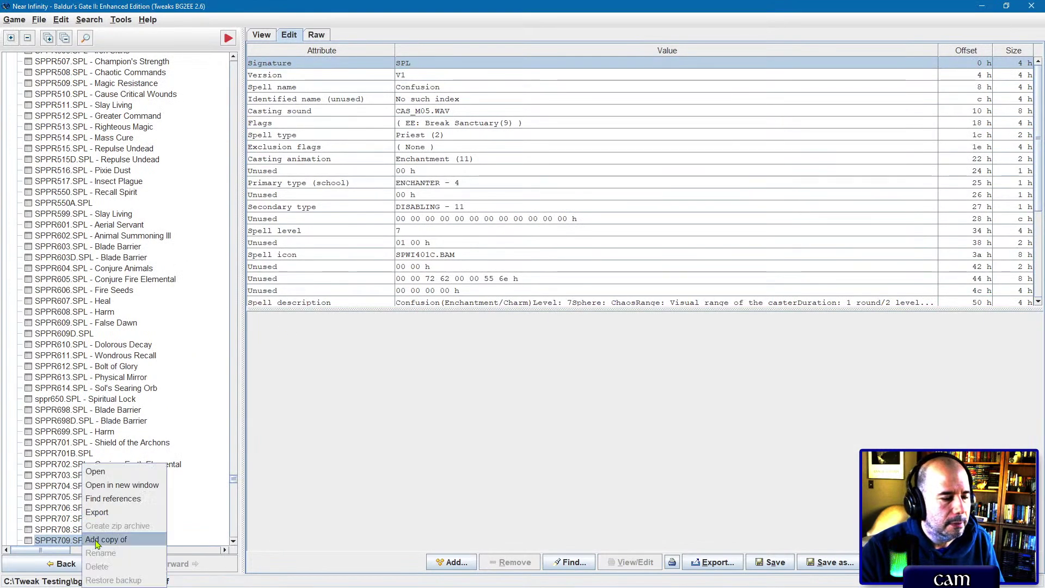
{"action": "left_click", "coordinate": [106, 546]}
{"action": "type", "text": "g3ctink"}
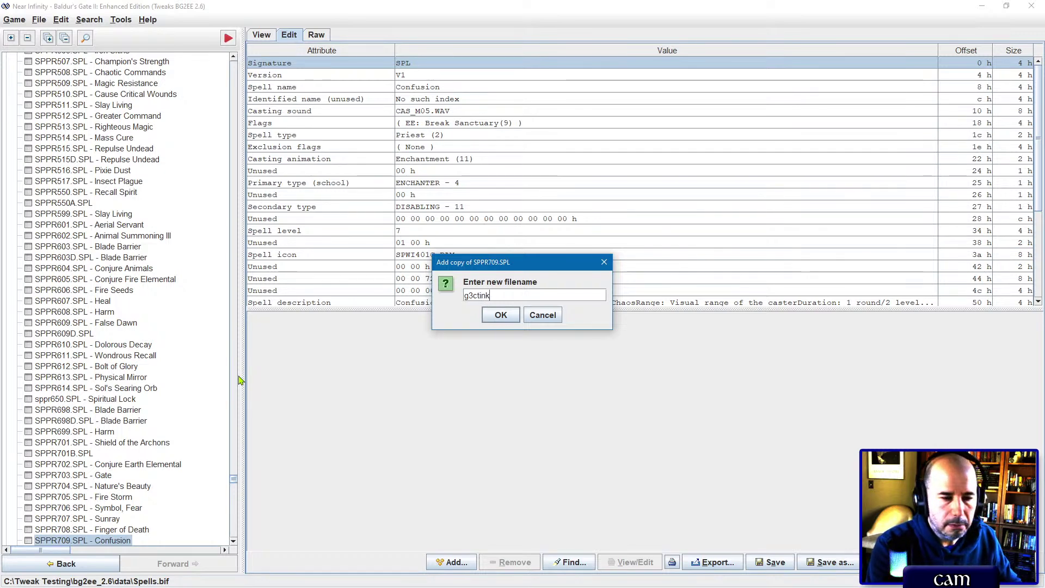
{"action": "type", "text": "r"}
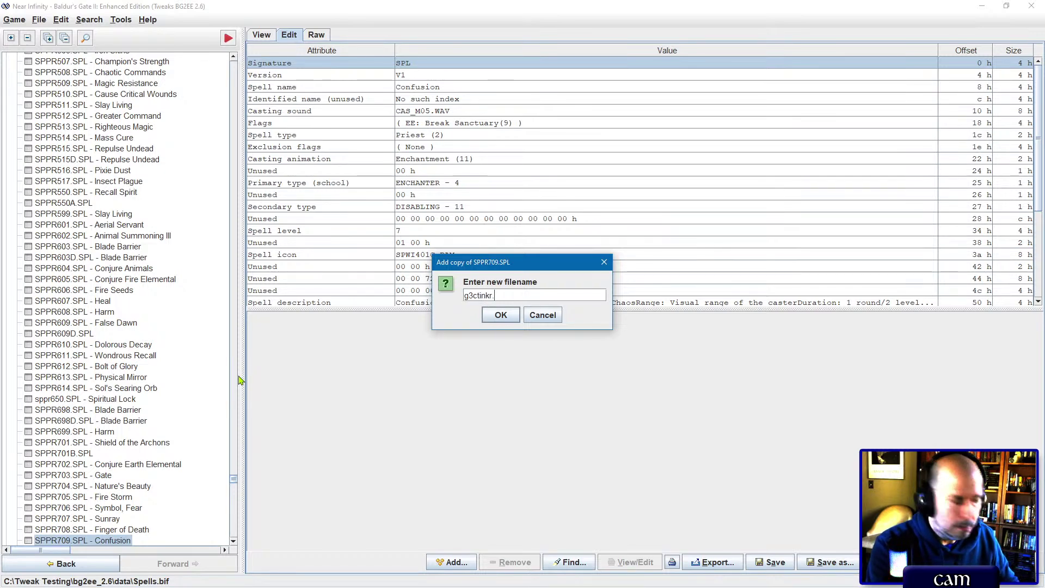
{"action": "type", "text": ".spl"}
{"action": "key", "text": "Return"}
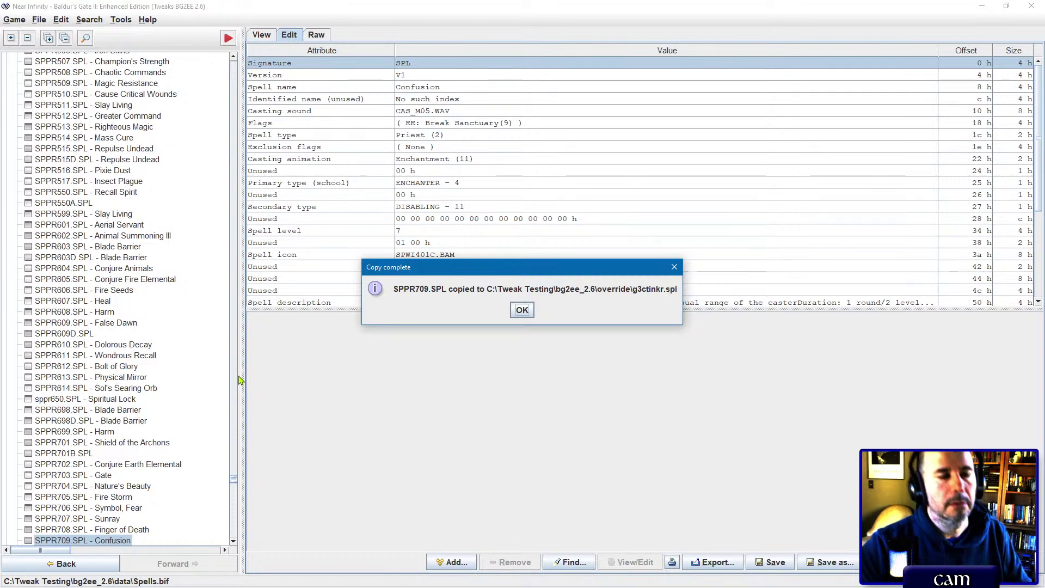
{"action": "key", "text": "Return"}
Step: Set the casting sound of g3ctinkr.spl to None
{"action": "left_click", "coordinate": [435, 114]}
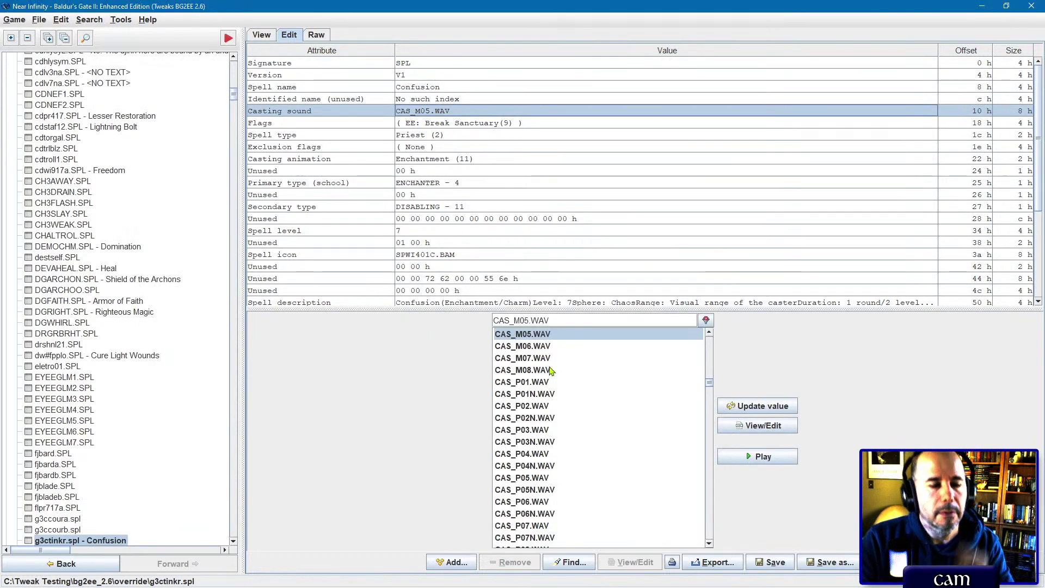
{"action": "key", "text": "Home"}
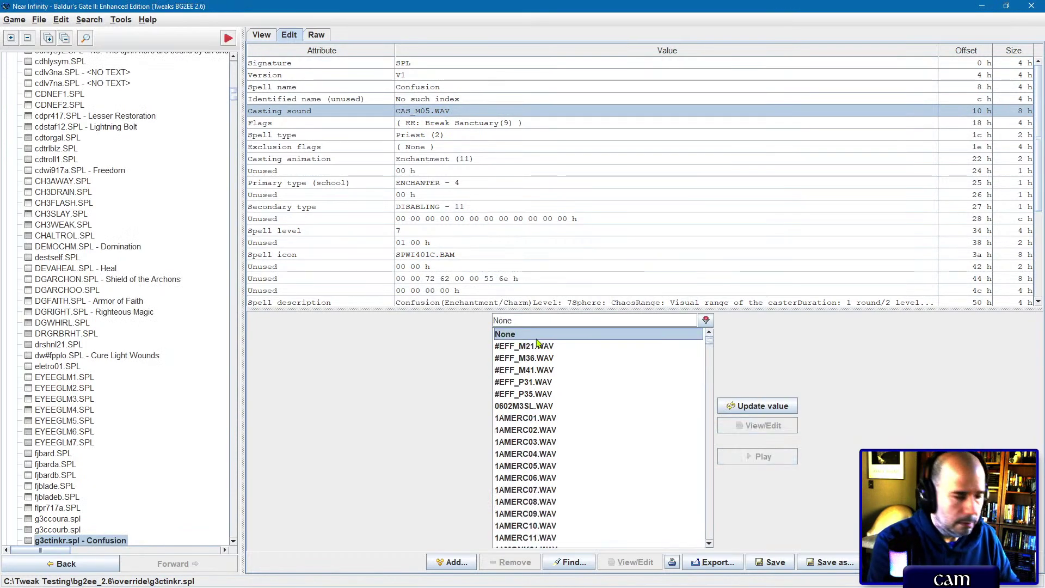
{"action": "left_click", "coordinate": [758, 406]}
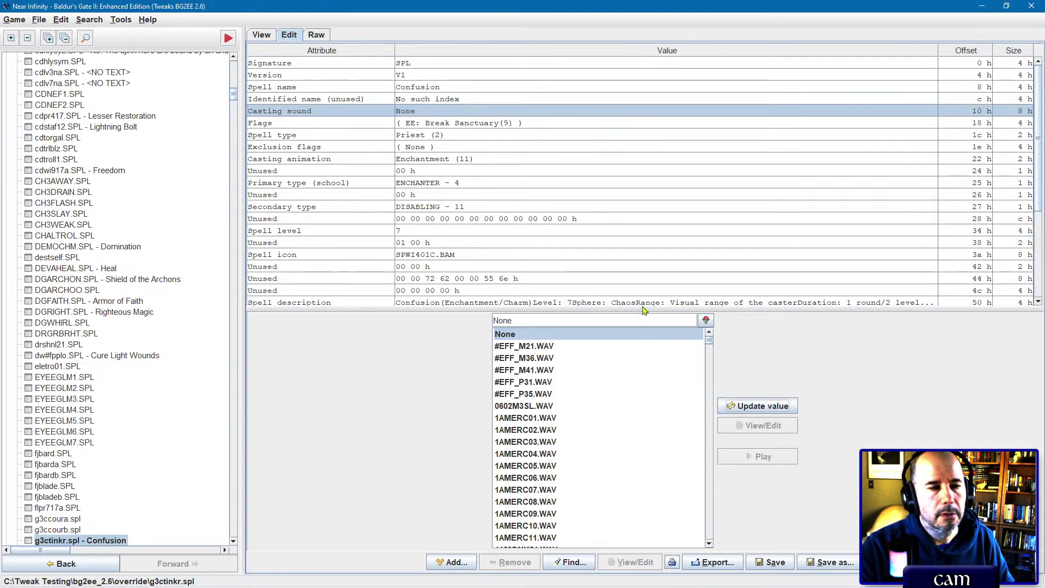
Step: Clear the spell's Break Sanctuary flag and enable Ignore dead/wild magic and Ignore wild surge
{"action": "left_click", "coordinate": [482, 124]}
{"action": "left_click", "coordinate": [551, 350]}
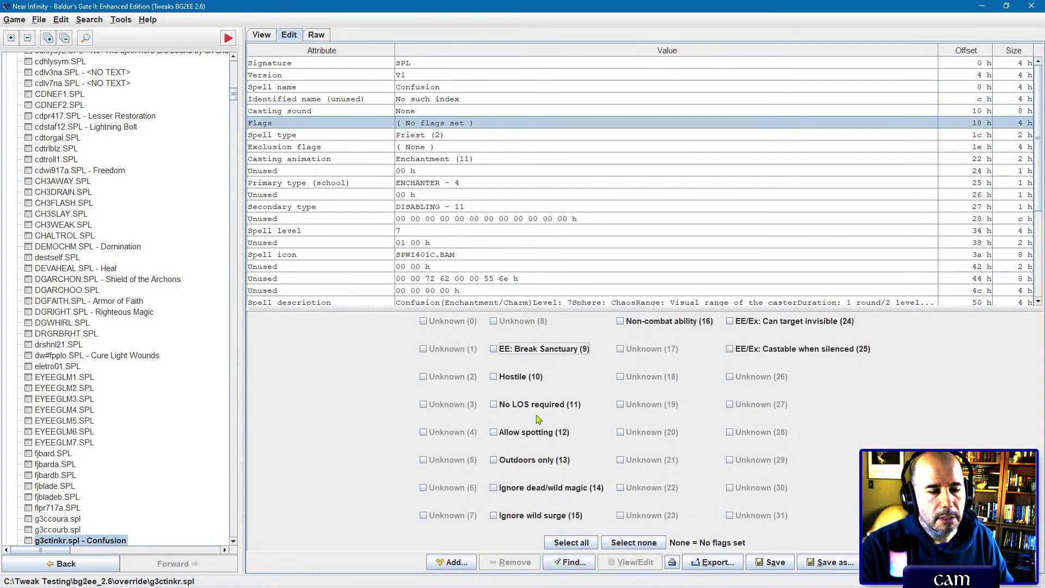
{"action": "left_click", "coordinate": [551, 517]}
{"action": "left_click", "coordinate": [547, 487]}
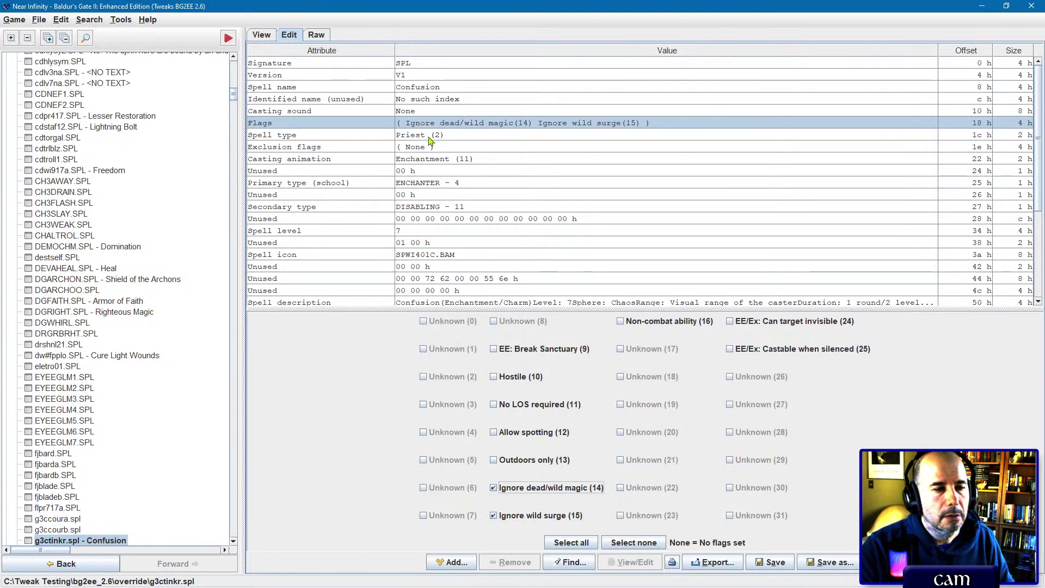
Step: Set the spell name's string reference to -1
{"action": "left_click", "coordinate": [427, 89]}
{"action": "left_click", "coordinate": [503, 323]}
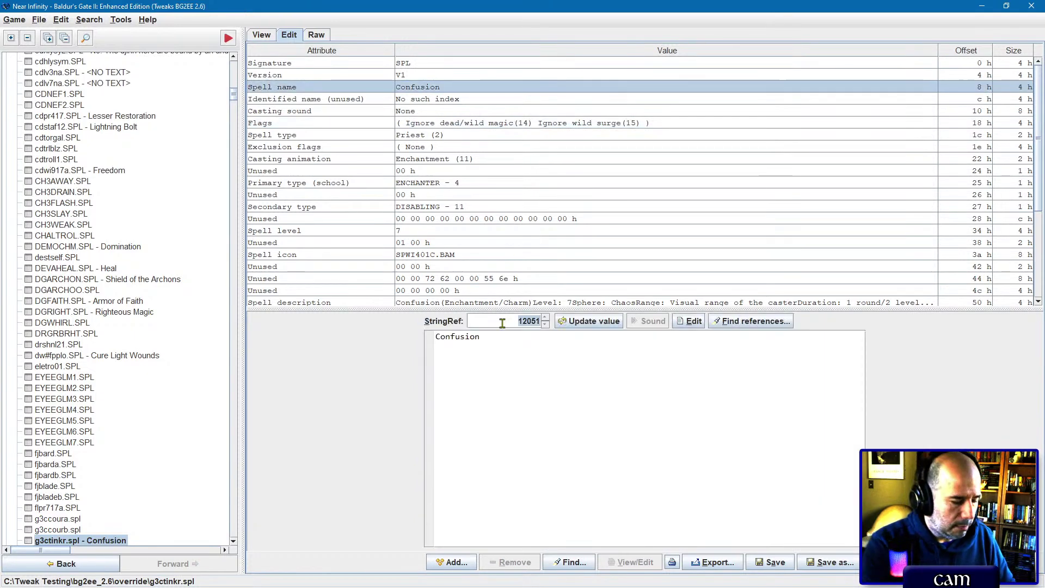
{"action": "type", "text": "-1"}
{"action": "left_click", "coordinate": [591, 321]}
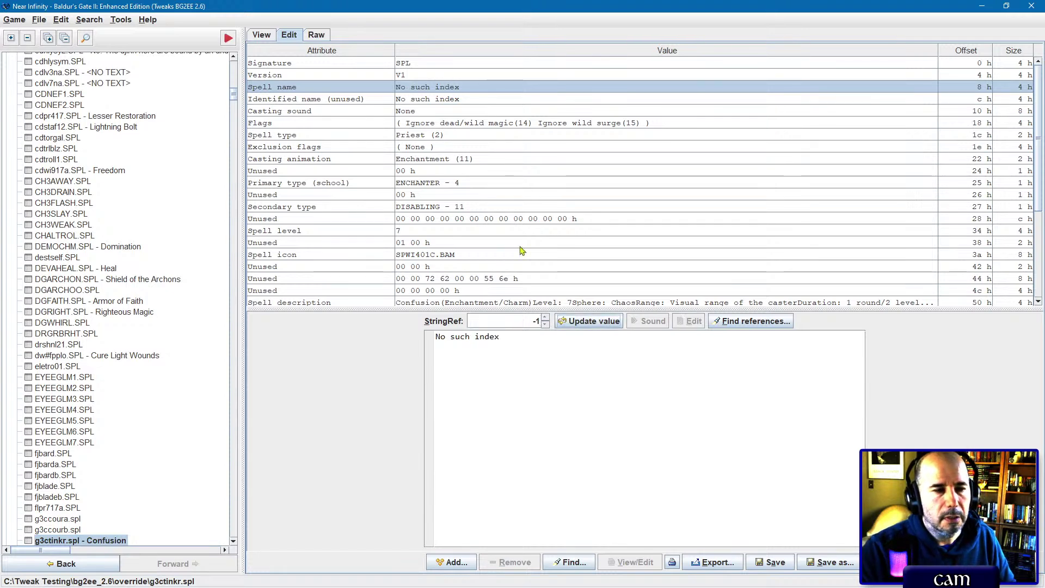
Step: Set the spell type to Innate (4) and the casting animation to None (0)
{"action": "left_click", "coordinate": [452, 135]}
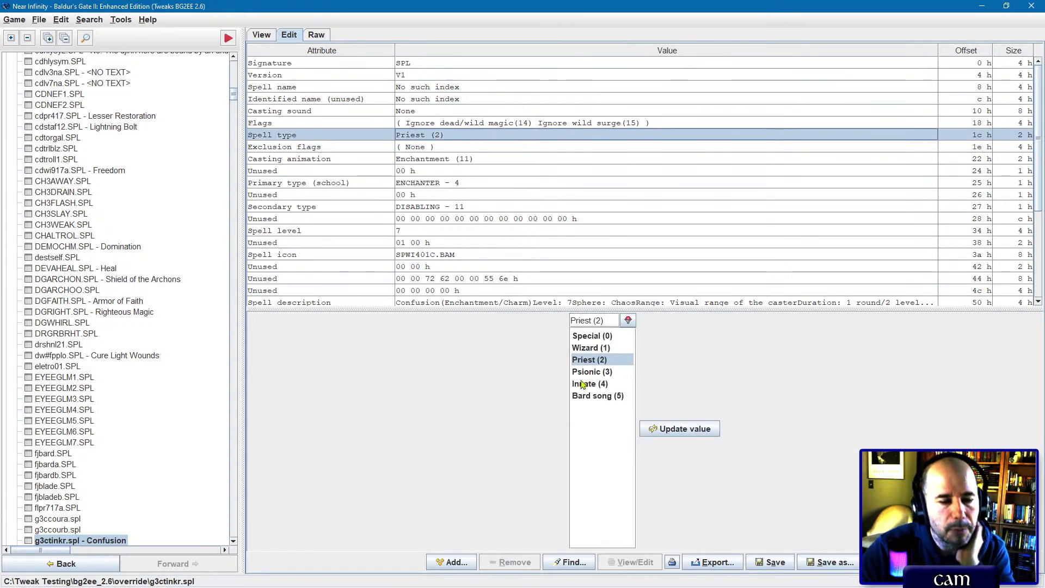
{"action": "key", "text": "Down"}
{"action": "key", "text": "Down"}
{"action": "left_click", "coordinate": [435, 158]}
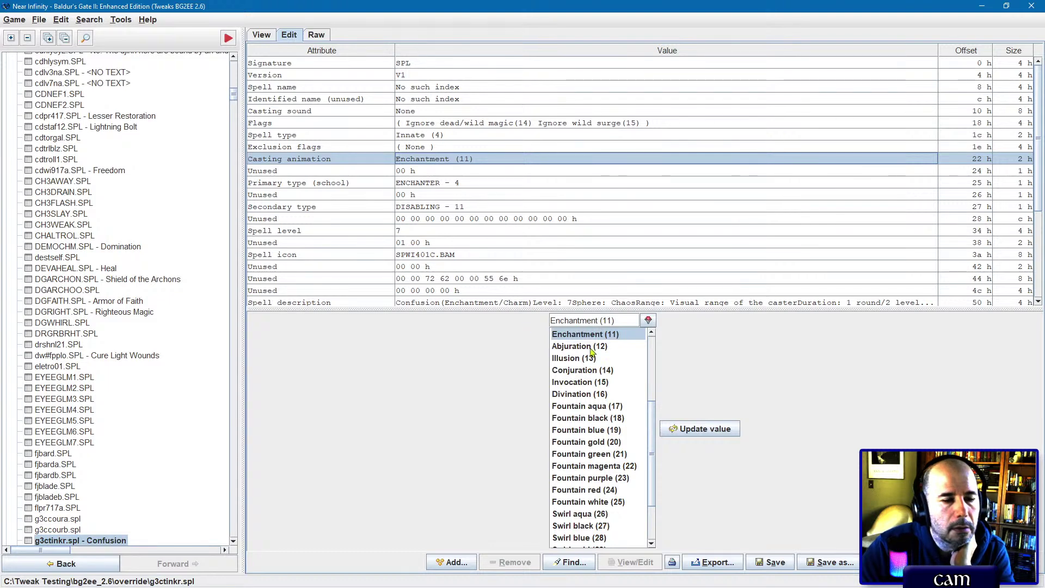
{"action": "scroll", "coordinate": [599, 381], "scroll_direction": "up", "scroll_amount": 4}
{"action": "left_click", "coordinate": [605, 334]}
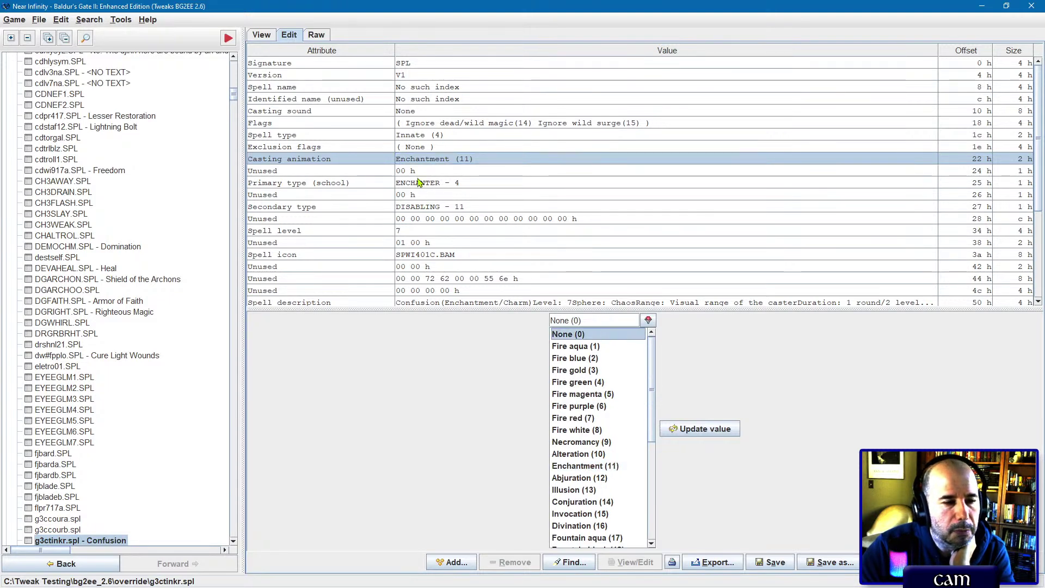
{"action": "double_click", "coordinate": [573, 334]}
Step: Set both the spell's primary type (school) and its secondary type to NONE - 0
{"action": "left_click", "coordinate": [438, 184]}
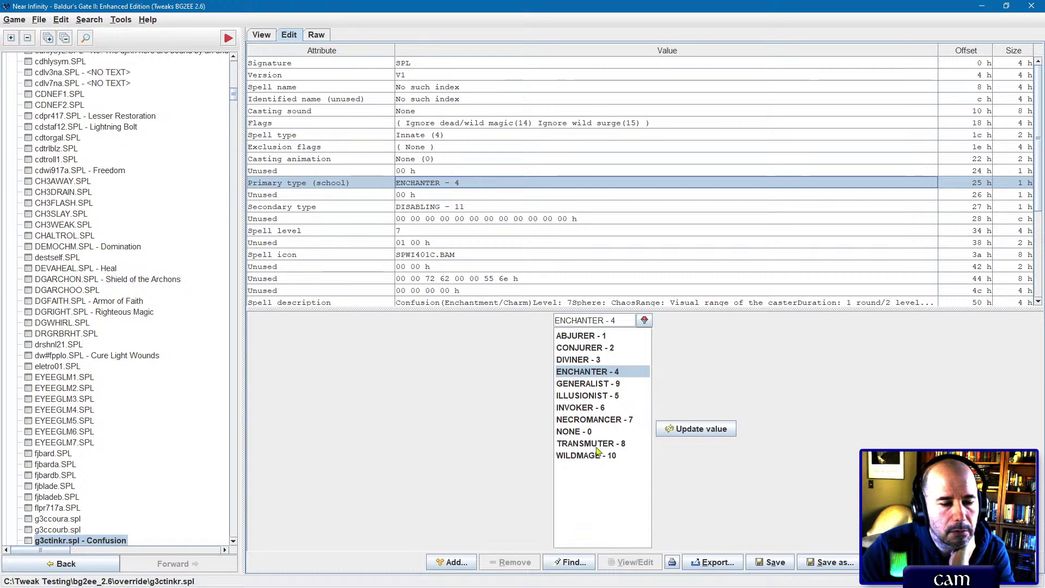
{"action": "double_click", "coordinate": [573, 431]}
{"action": "left_click", "coordinate": [681, 434]}
{"action": "left_click", "coordinate": [445, 206]}
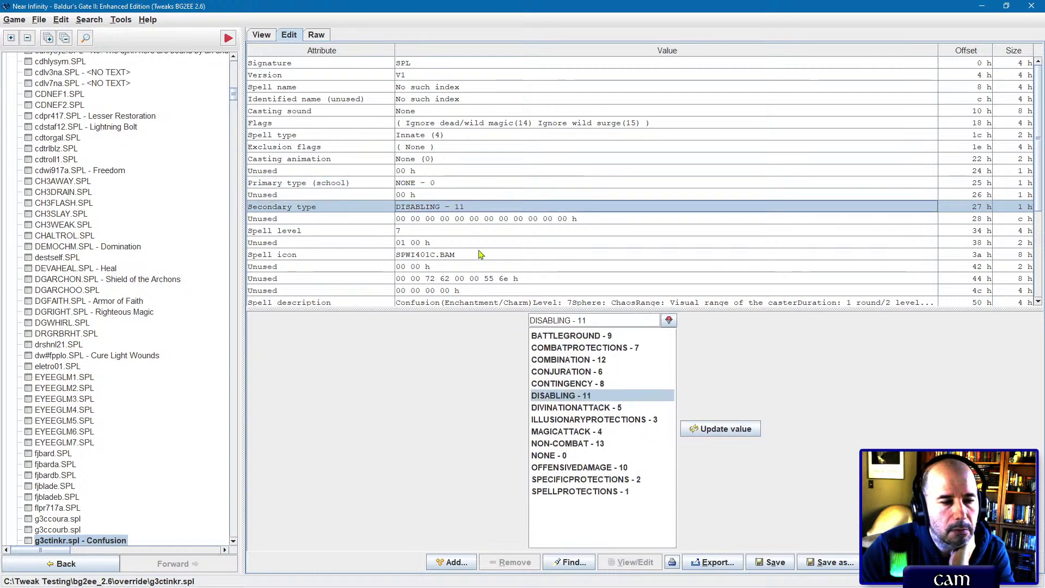
{"action": "double_click", "coordinate": [549, 455]}
{"action": "left_click", "coordinate": [691, 429]}
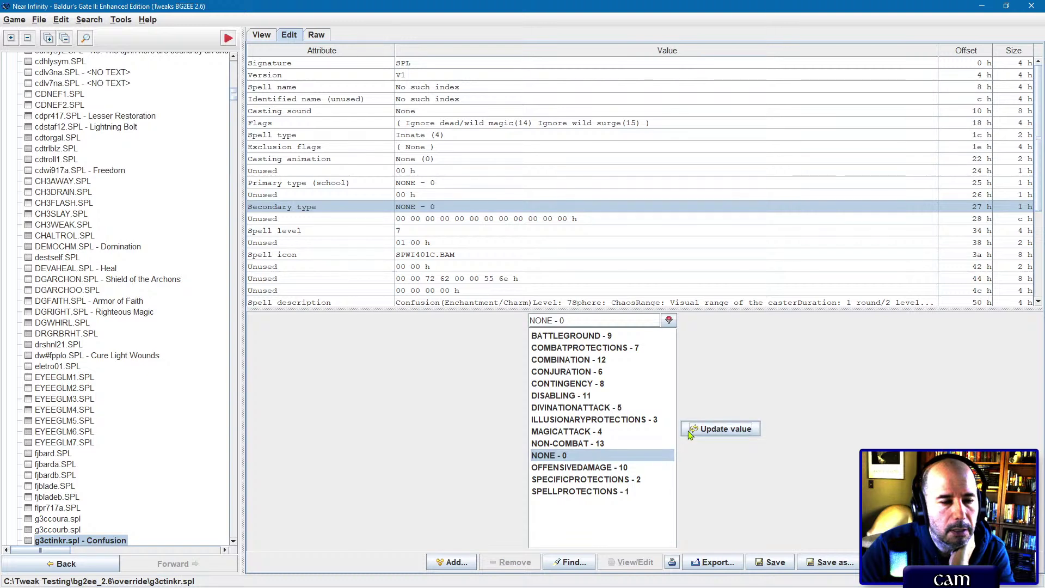
Step: Remove Spell abilities 1, 2 and 3 from g3ctinkr.spl, keeping only Spell ability 0
{"action": "scroll", "coordinate": [518, 225], "scroll_direction": "down", "scroll_amount": 1}
{"action": "scroll", "coordinate": [519, 226], "scroll_direction": "down", "scroll_amount": 3}
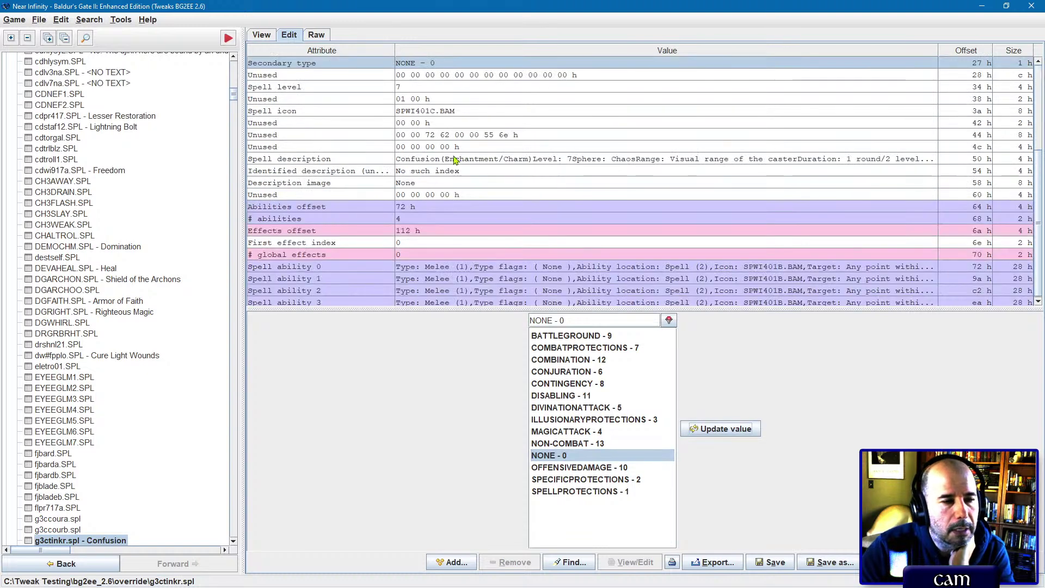
{"action": "left_click", "coordinate": [482, 279]}
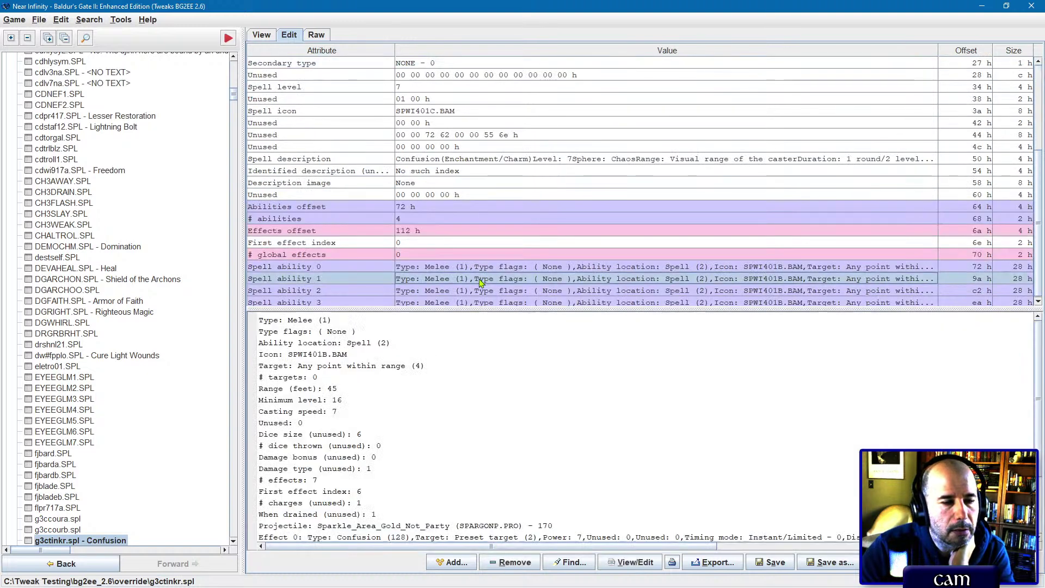
{"action": "left_click", "coordinate": [480, 302], "text": "shift"}
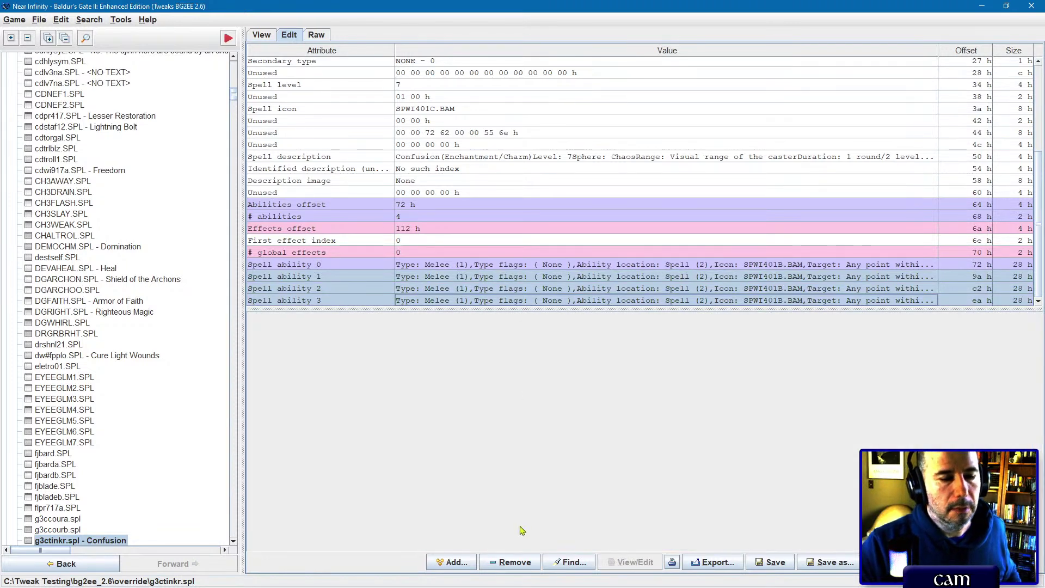
{"action": "left_click", "coordinate": [511, 561]}
Step: In Spell ability 0, set the Confusion effect, Effect 0, to power 0, duration 12, no save and save bonus 0
{"action": "double_click", "coordinate": [488, 306]}
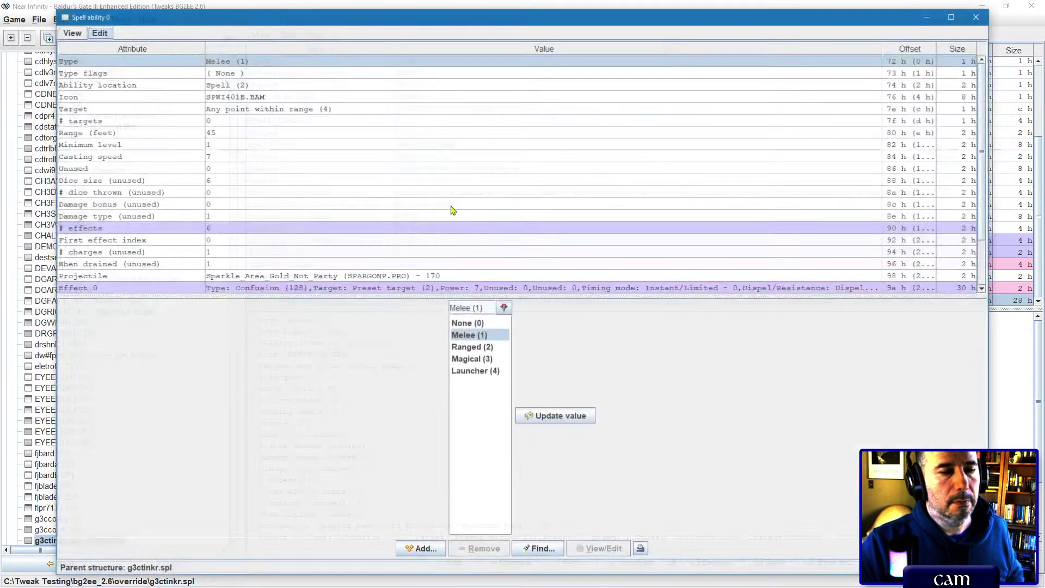
{"action": "scroll", "coordinate": [392, 227], "scroll_direction": "down", "scroll_amount": 3}
{"action": "left_click", "coordinate": [324, 229]}
{"action": "double_click", "coordinate": [324, 229]}
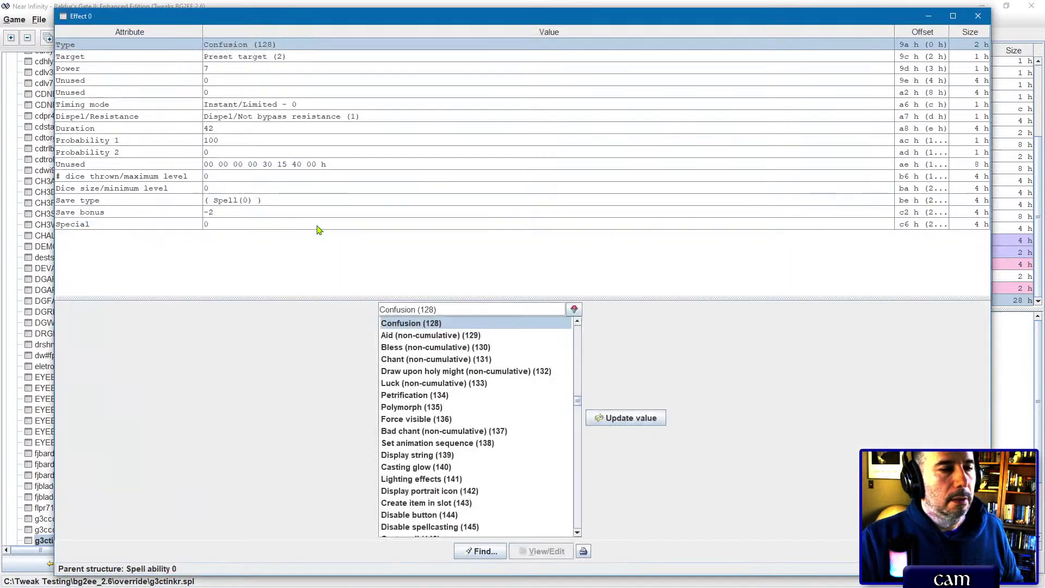
{"action": "left_click", "coordinate": [217, 128]}
{"action": "right_click", "coordinate": [217, 129]}
{"action": "left_click", "coordinate": [231, 153]}
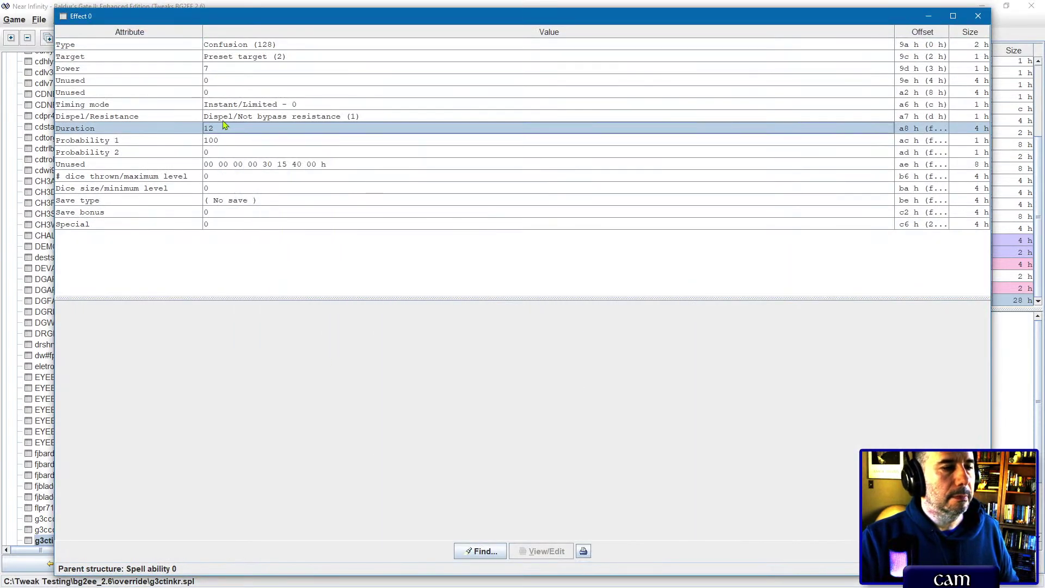
{"action": "left_click", "coordinate": [223, 69]}
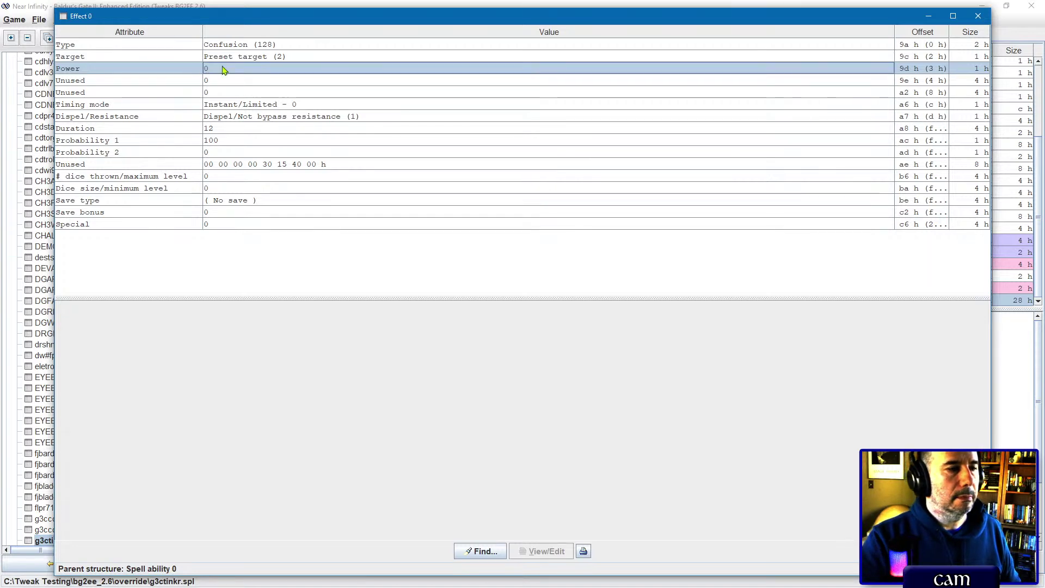
{"action": "left_click", "coordinate": [978, 15]}
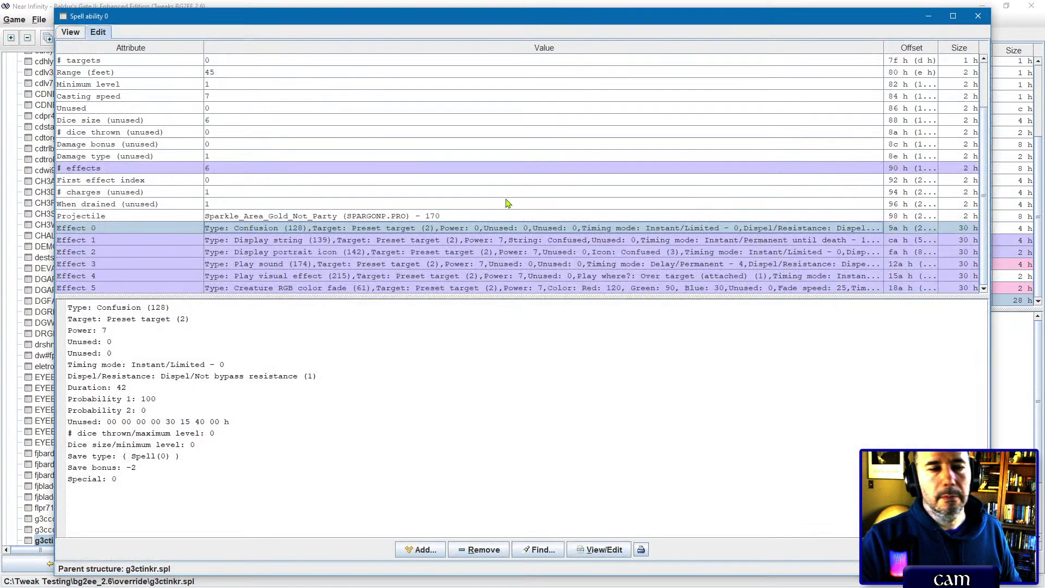
Step: Set the Display string effect, Effect 1, to power 0, no save type and save bonus 0
{"action": "double_click", "coordinate": [451, 240]}
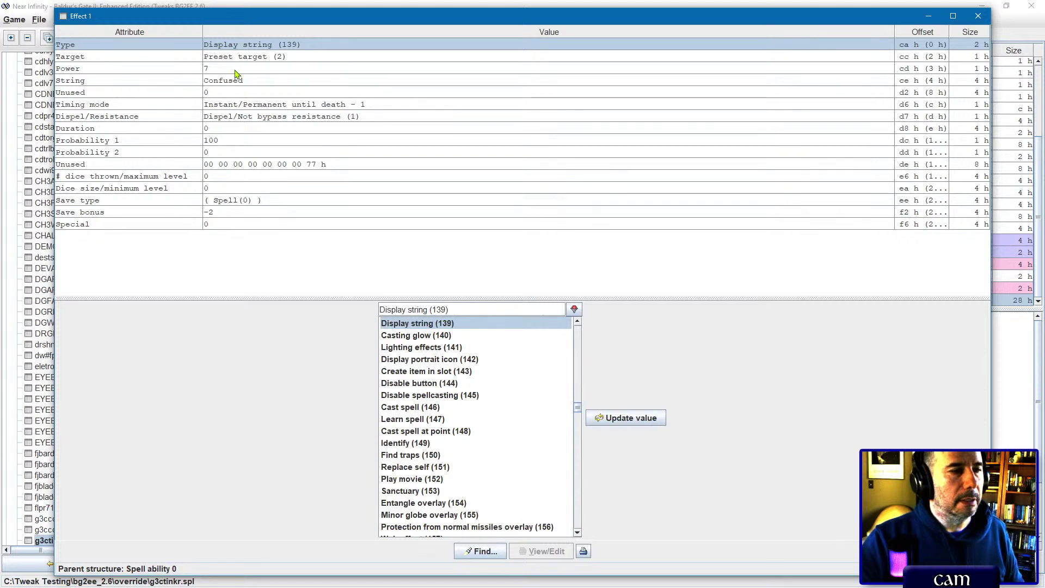
{"action": "double_click", "coordinate": [224, 71]}
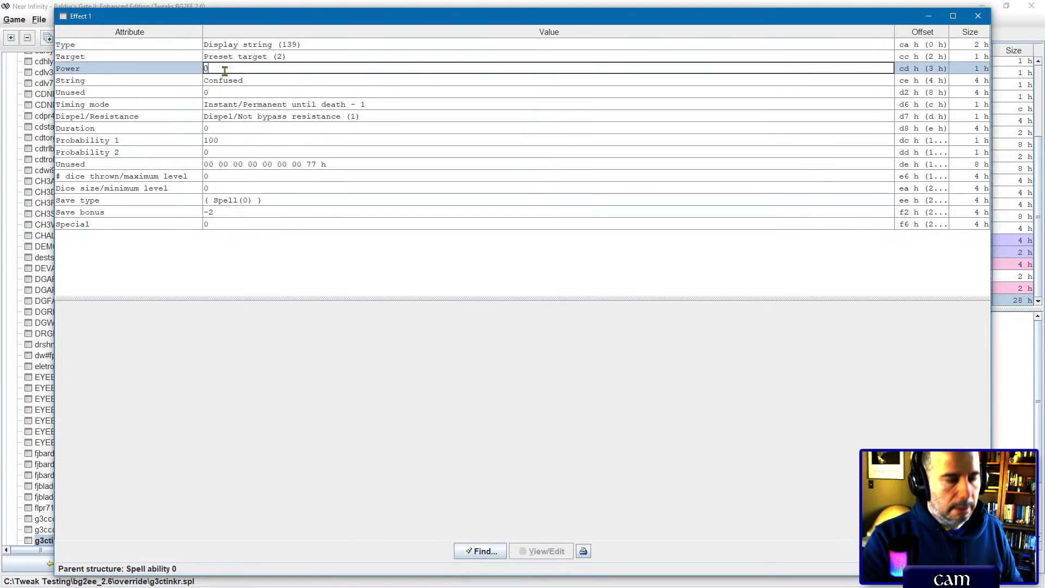
{"action": "key", "text": "Return"}
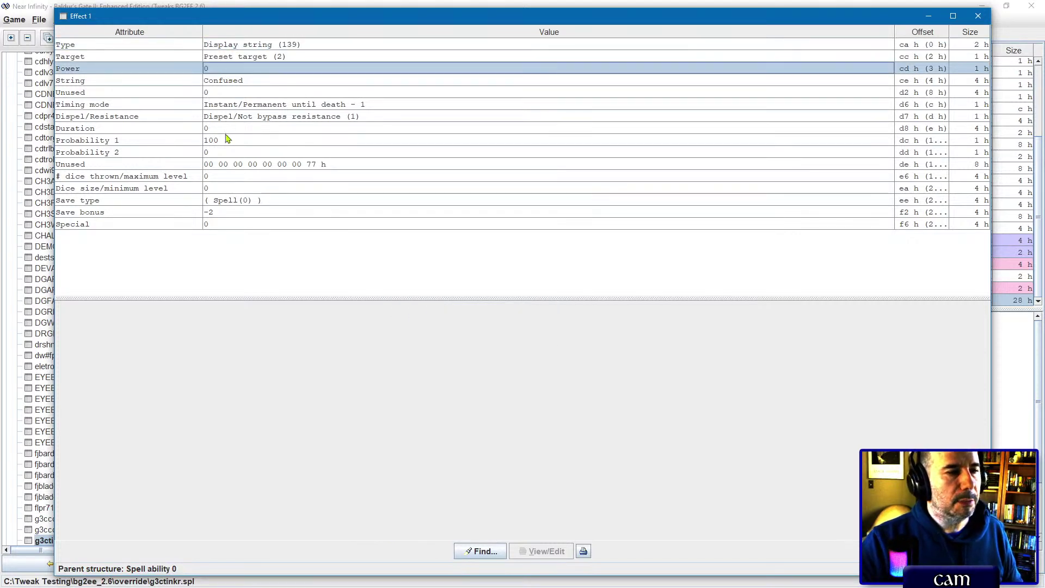
{"action": "left_click", "coordinate": [240, 207]}
{"action": "left_click", "coordinate": [308, 311]}
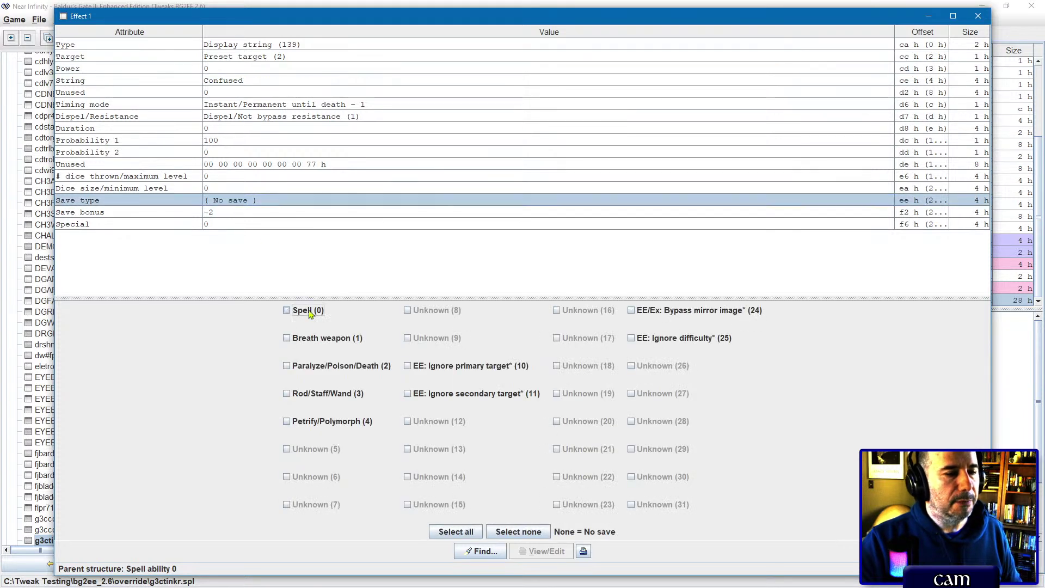
{"action": "double_click", "coordinate": [241, 213]}
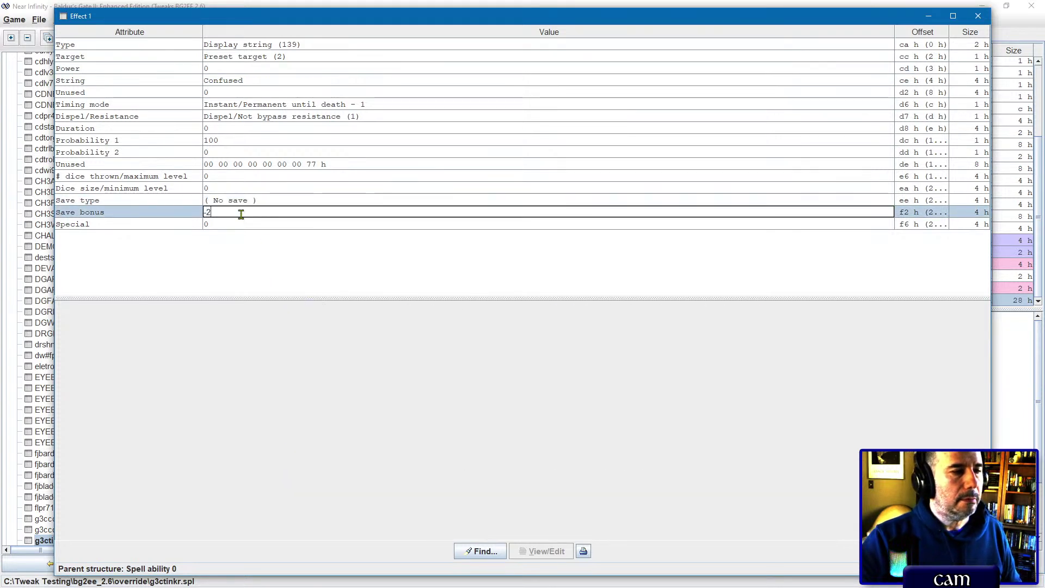
{"action": "type", "text": "0"}
{"action": "key", "text": "Return"}
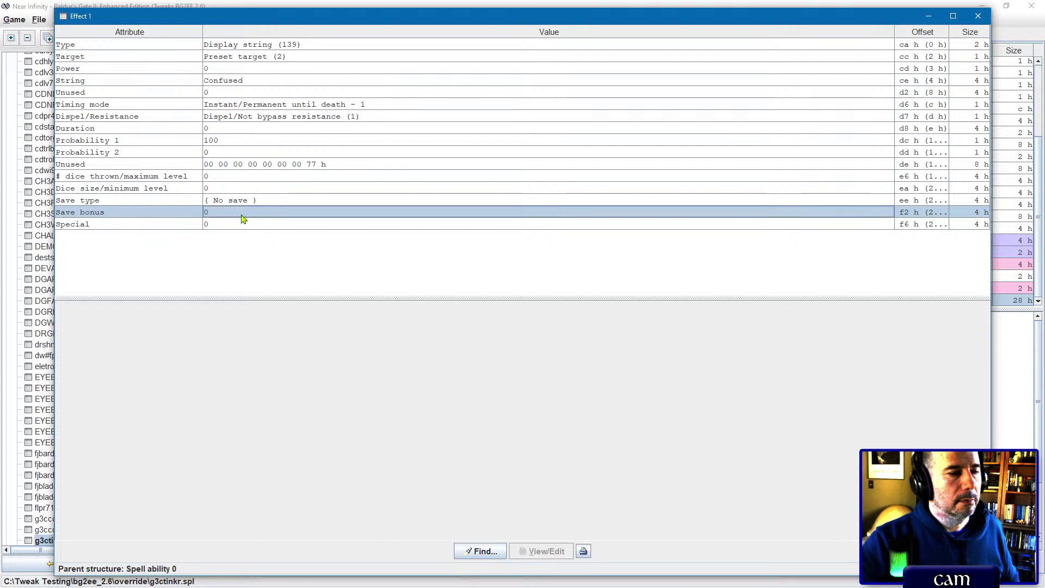
{"action": "left_click", "coordinate": [978, 16]}
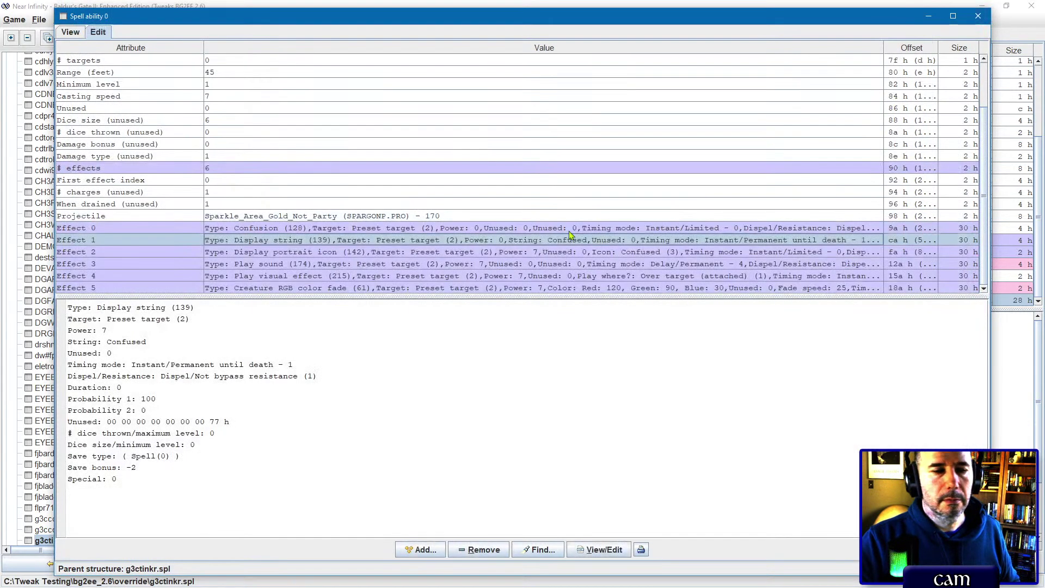
Step: Set the Display portrait icon effect, Effect 2, to power 0, duration 12, no save and save bonus 0
{"action": "double_click", "coordinate": [531, 253]}
{"action": "double_click", "coordinate": [228, 69]}
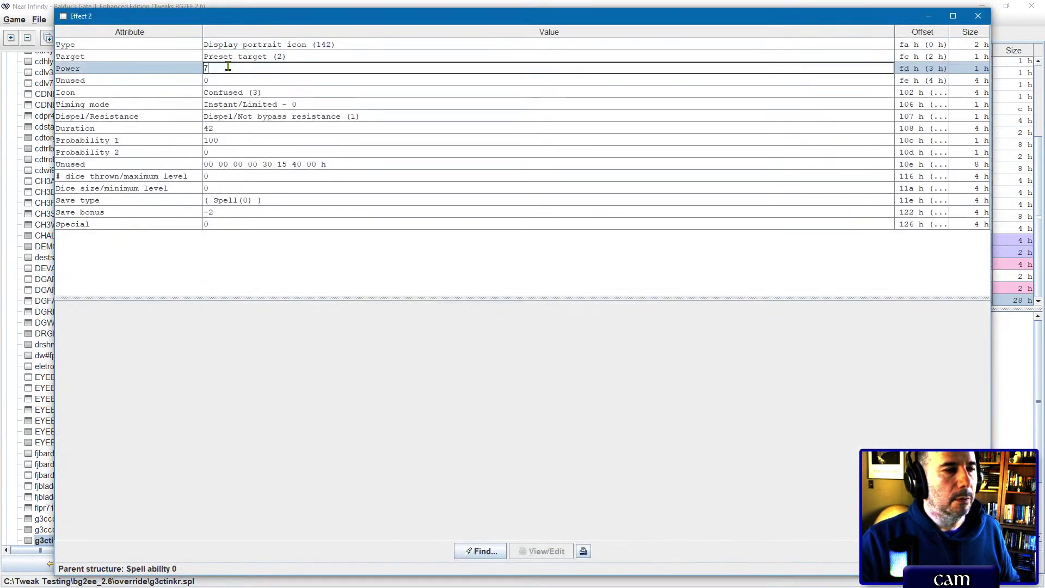
{"action": "type", "text": "0"}
{"action": "key", "text": "Return"}
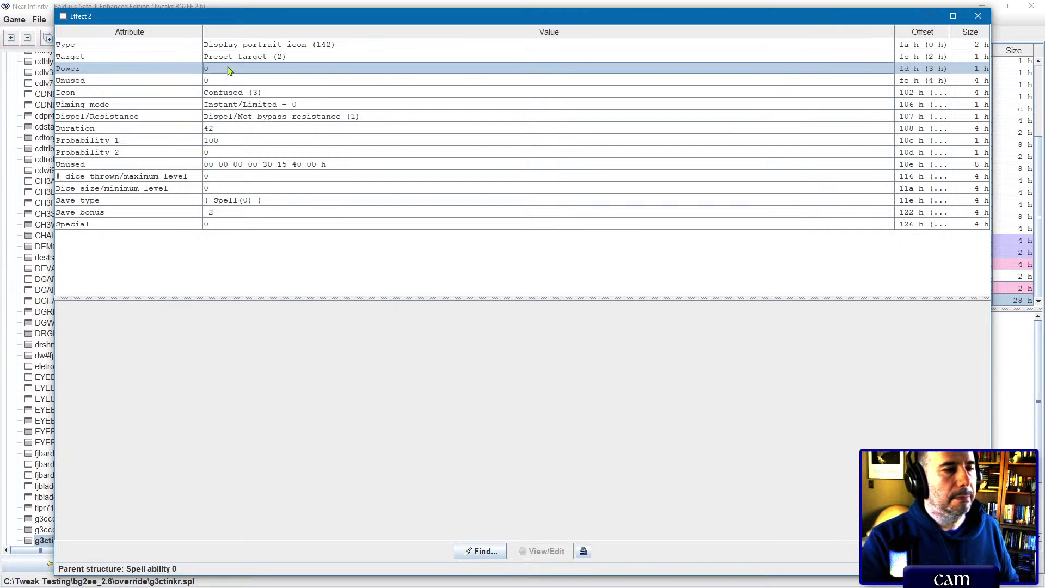
{"action": "double_click", "coordinate": [225, 129]}
{"action": "type", "text": "12"}
{"action": "key", "text": "Return"}
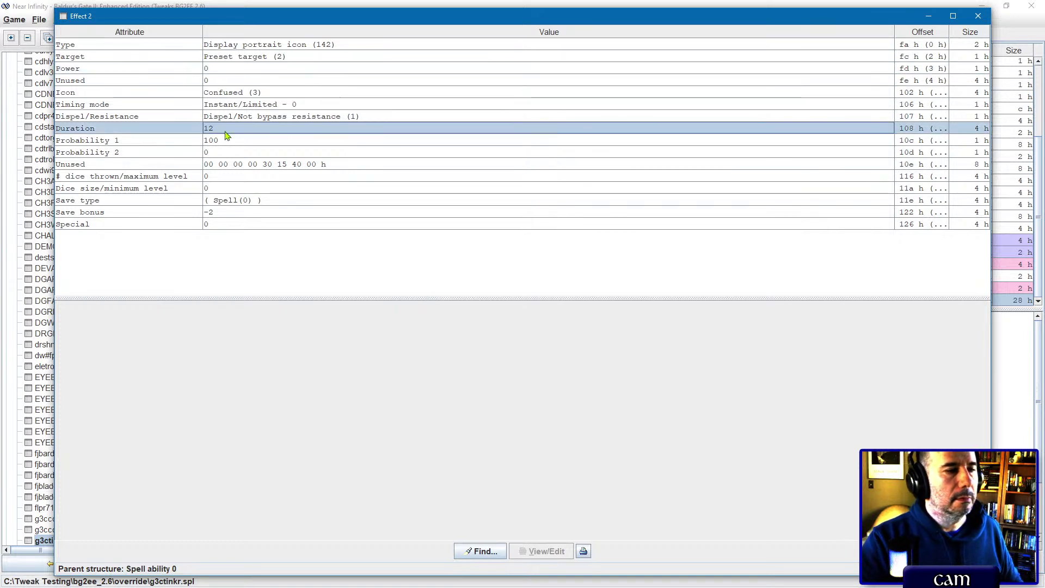
{"action": "left_click", "coordinate": [224, 200]}
{"action": "left_click", "coordinate": [296, 306]}
{"action": "double_click", "coordinate": [252, 212]}
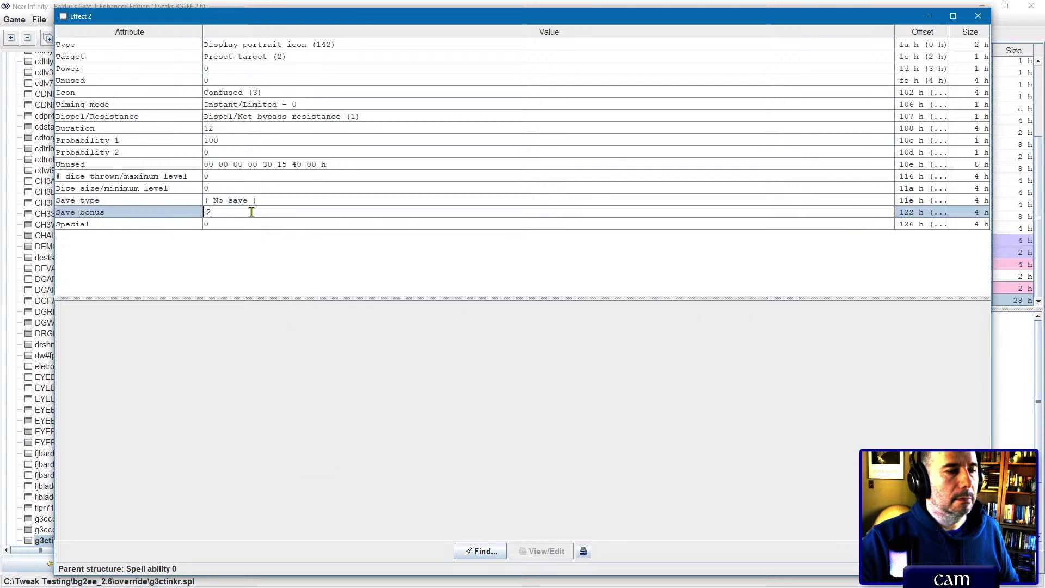
{"action": "key", "text": "Home"}
{"action": "key", "text": "Delete"}
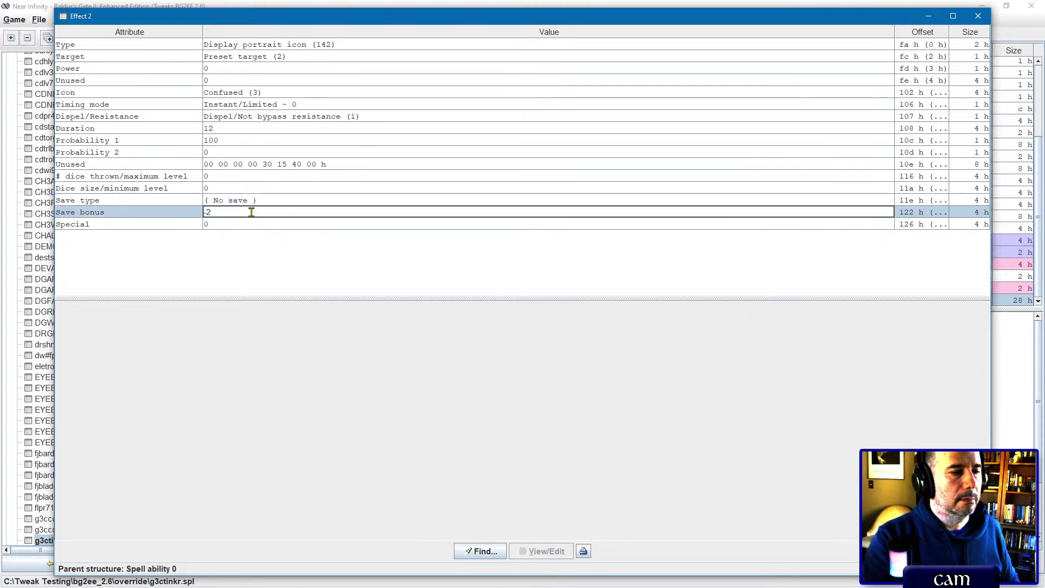
{"action": "key", "text": "Return"}
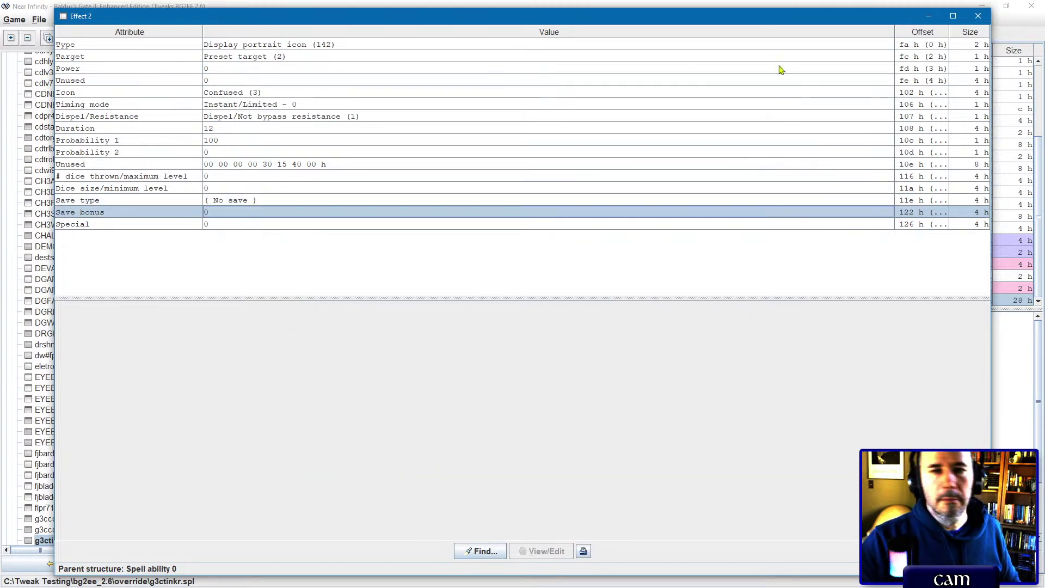
{"action": "left_click", "coordinate": [978, 16]}
Step: Set the Play sound effect, Effect 3, to power 0, duration 12, no save and save bonus 0
{"action": "double_click", "coordinate": [419, 265]}
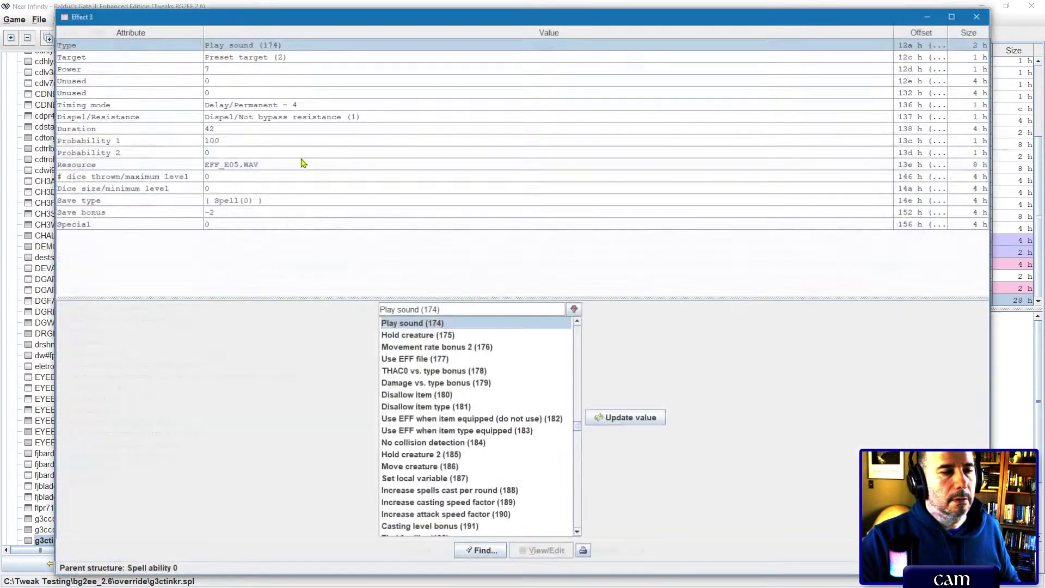
{"action": "double_click", "coordinate": [234, 70]}
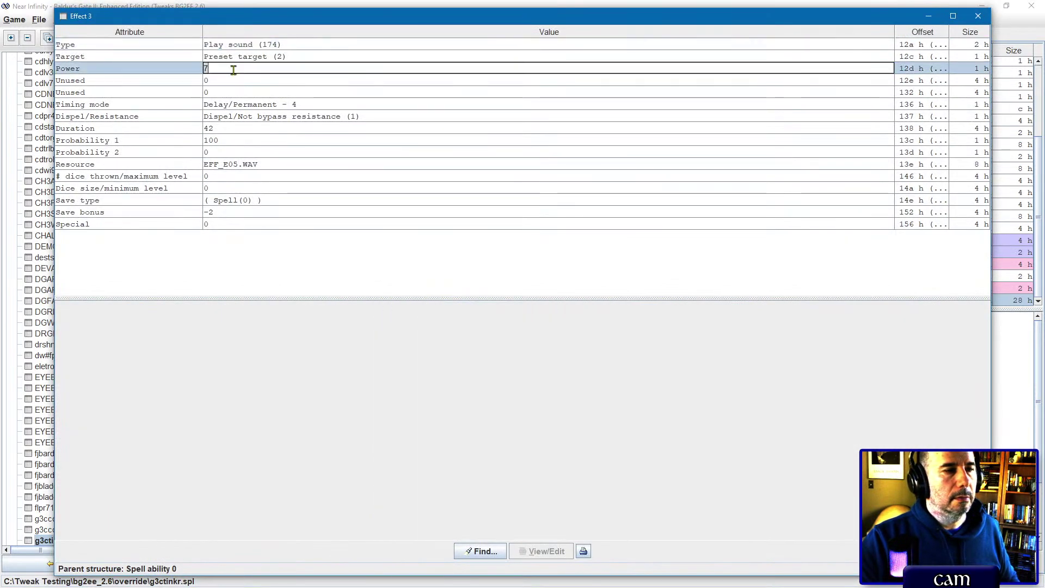
{"action": "type", "text": "0"}
{"action": "double_click", "coordinate": [226, 124]}
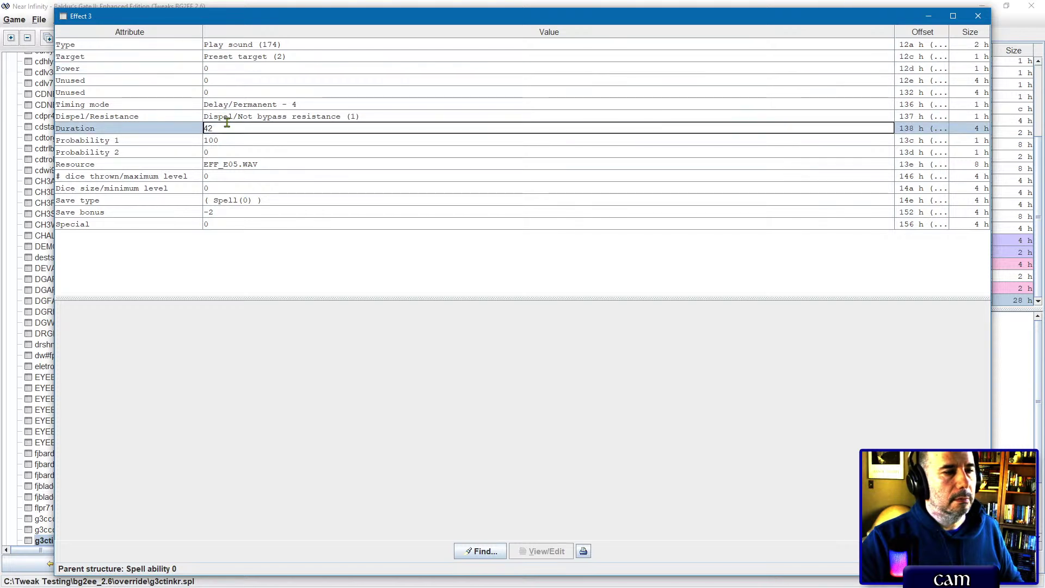
{"action": "type", "text": "12"}
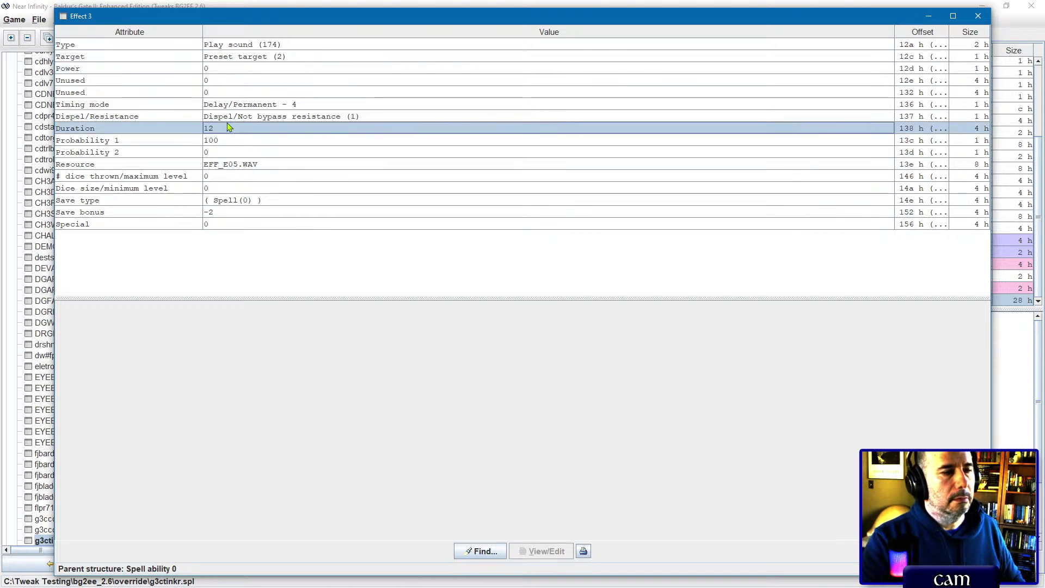
{"action": "left_click", "coordinate": [243, 192]}
{"action": "left_click", "coordinate": [244, 199]}
{"action": "left_click", "coordinate": [286, 310]}
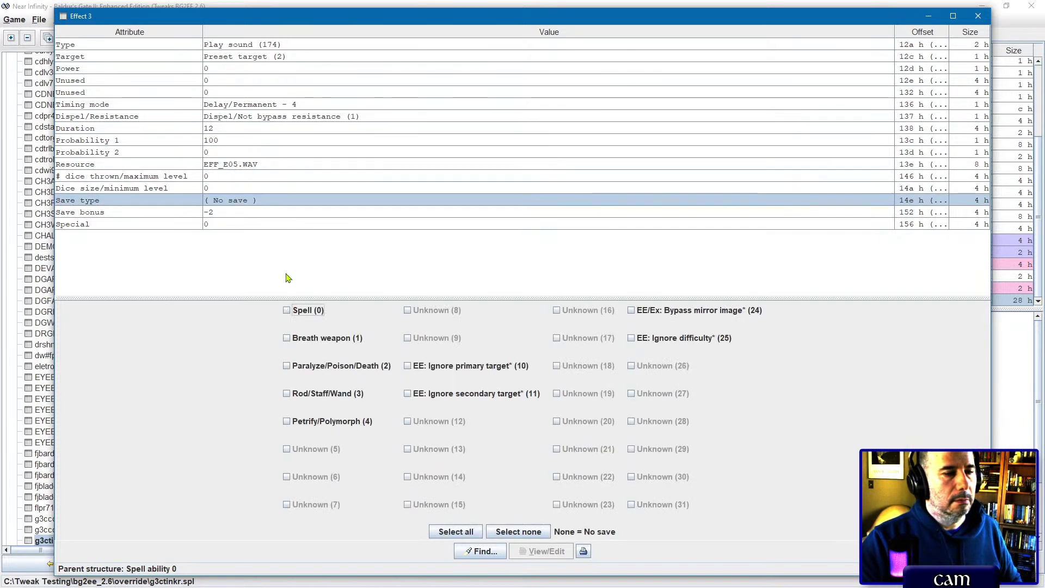
{"action": "double_click", "coordinate": [232, 212]}
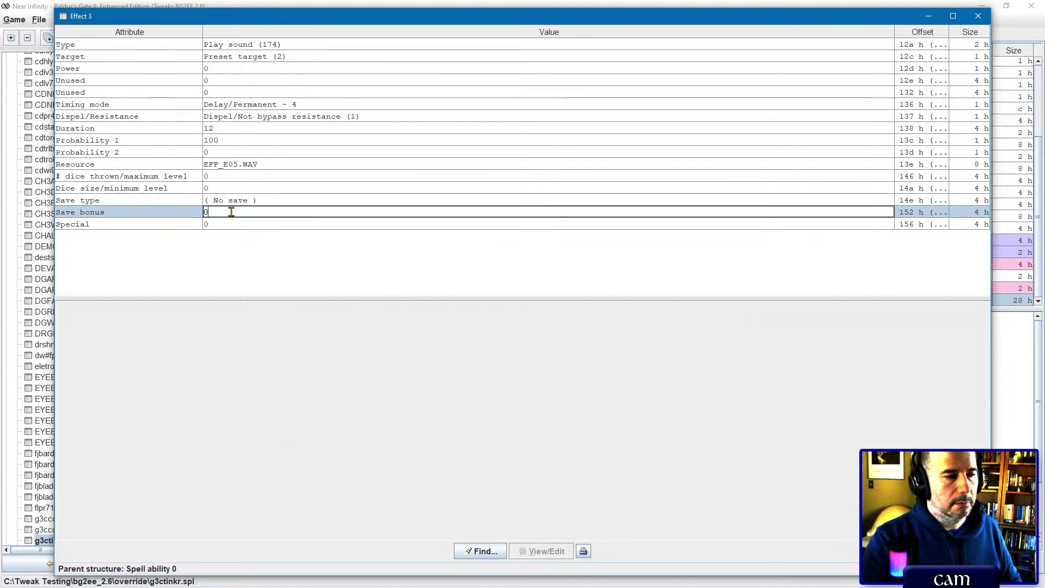
{"action": "type", "text": "0"}
{"action": "key", "text": "Return"}
{"action": "left_click", "coordinate": [978, 16]}
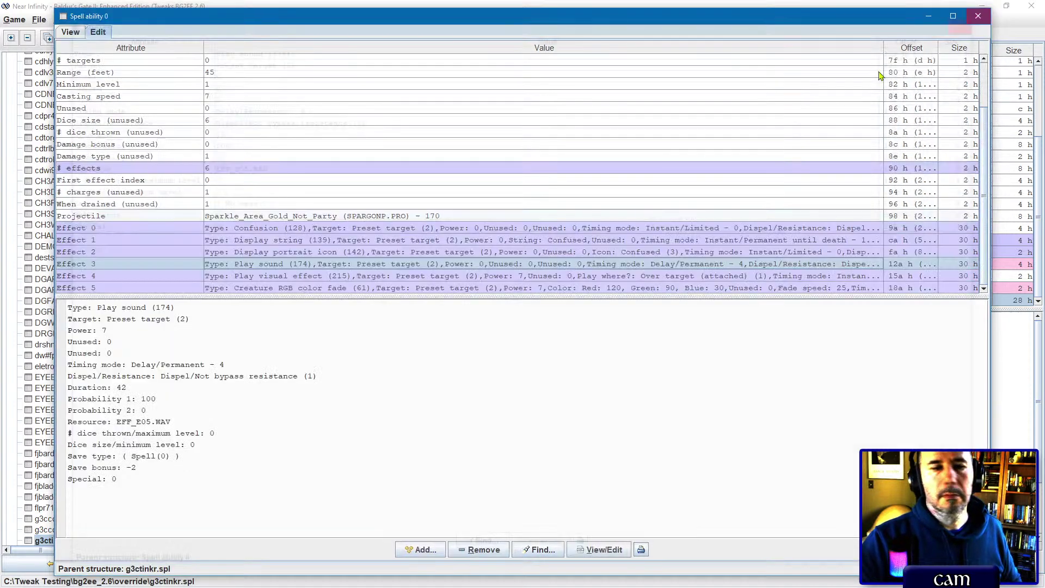
Step: Set the Play visual effect entry, Effect 4, to power 0, duration 12, no save and save bonus 0
{"action": "double_click", "coordinate": [368, 288]}
{"action": "double_click", "coordinate": [249, 69]}
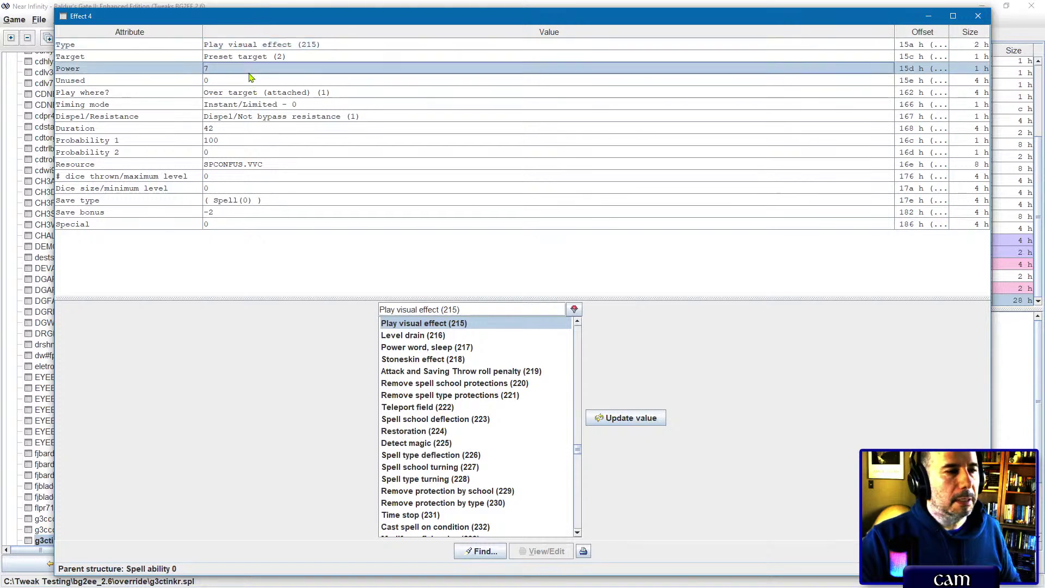
{"action": "type", "text": "0"}
{"action": "key", "text": "Return"}
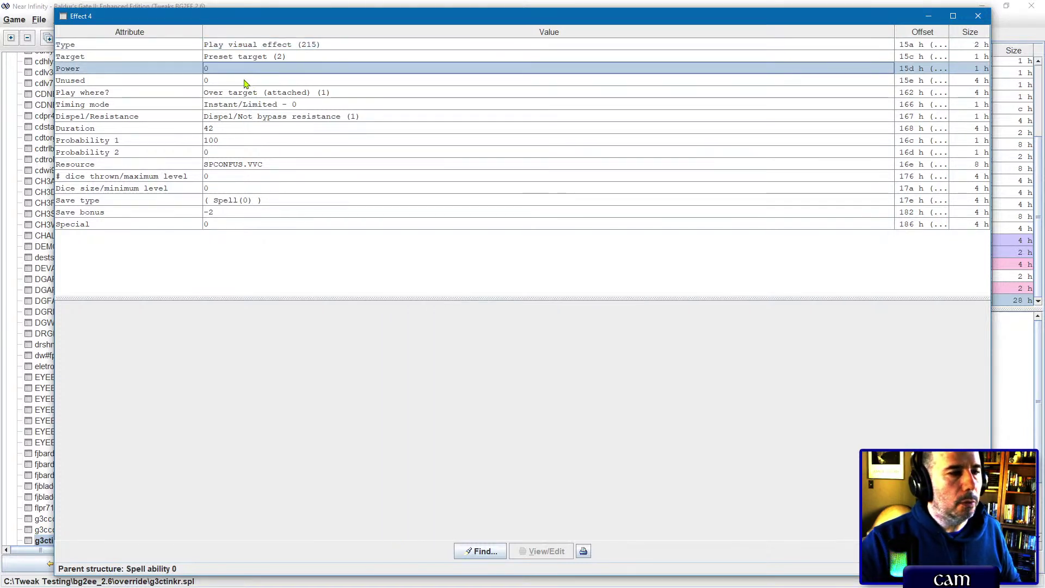
{"action": "double_click", "coordinate": [231, 128]}
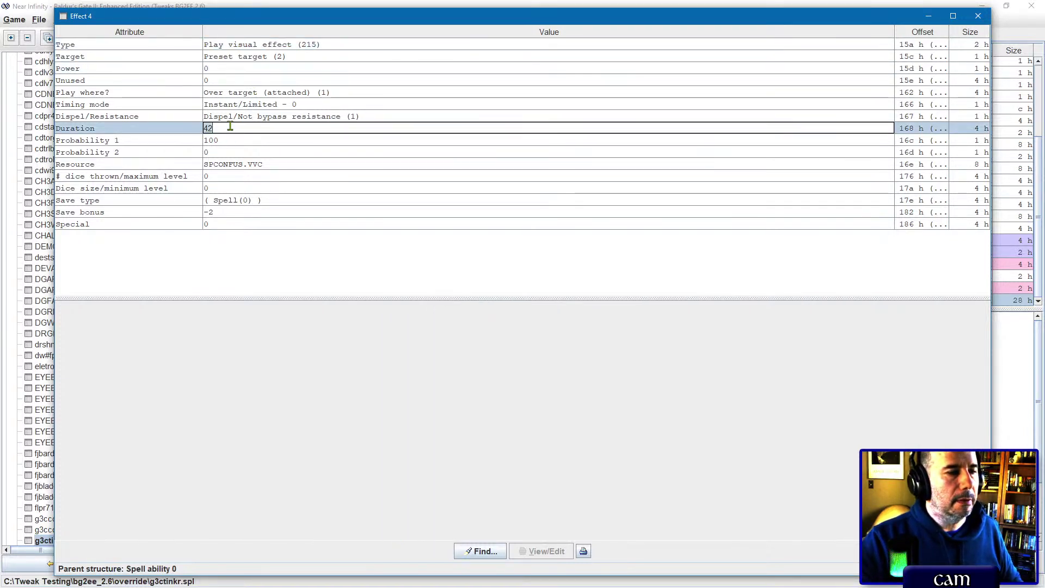
{"action": "type", "text": "12"}
{"action": "key", "text": "Return"}
{"action": "left_click", "coordinate": [219, 201]}
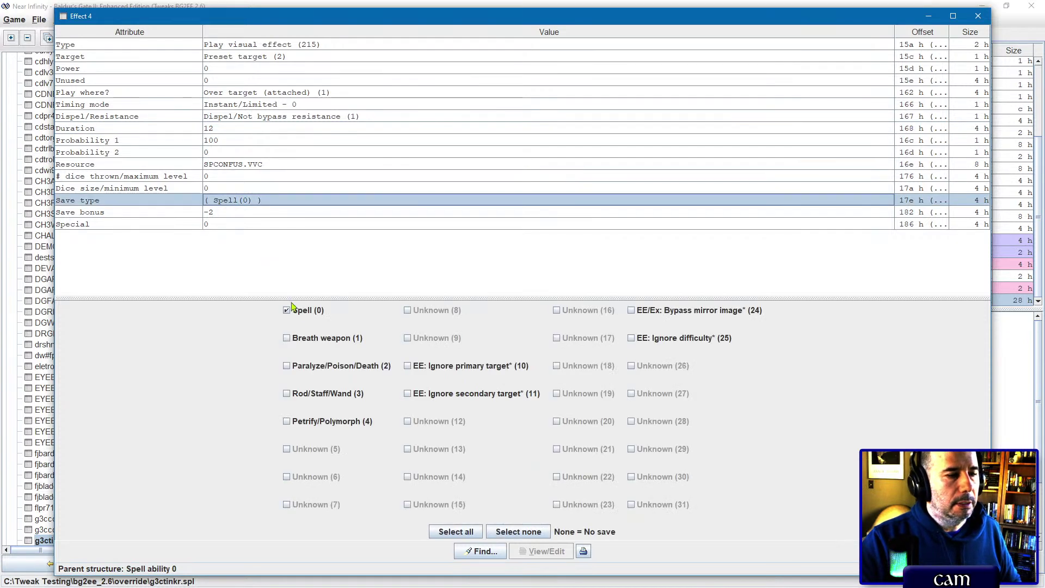
{"action": "left_click", "coordinate": [292, 307]}
{"action": "double_click", "coordinate": [240, 212]}
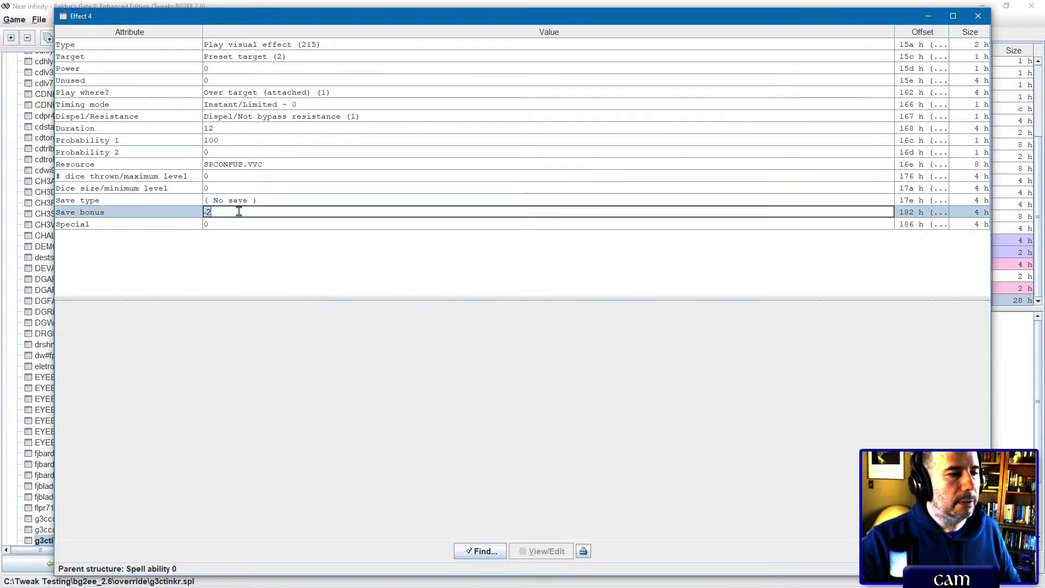
{"action": "key", "text": "Return"}
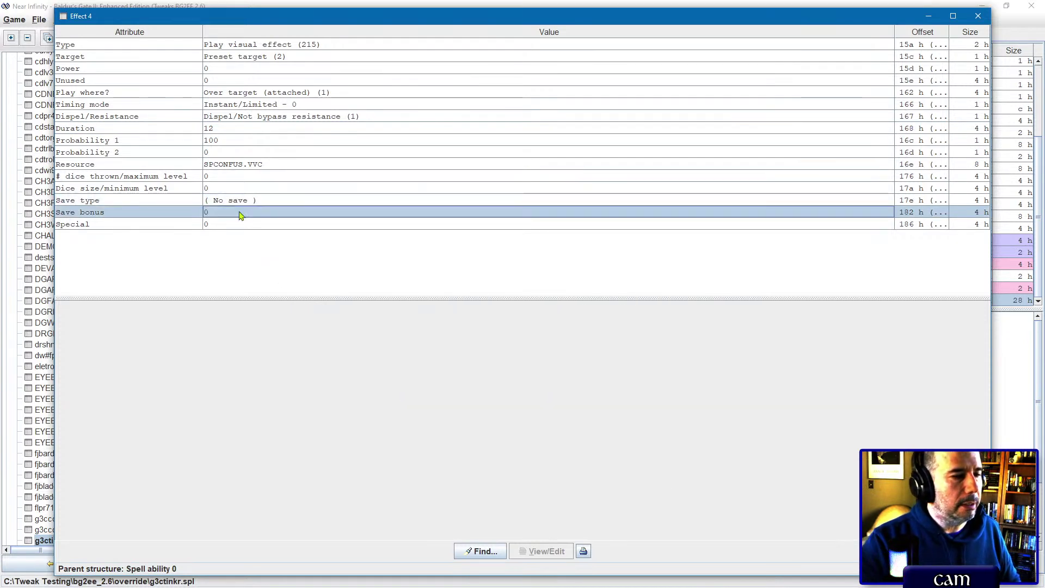
{"action": "left_click", "coordinate": [978, 18]}
Step: Set the Creature RGB color fade effect, Effect 5, to power 0, no save and save bonus 0
{"action": "double_click", "coordinate": [459, 288]}
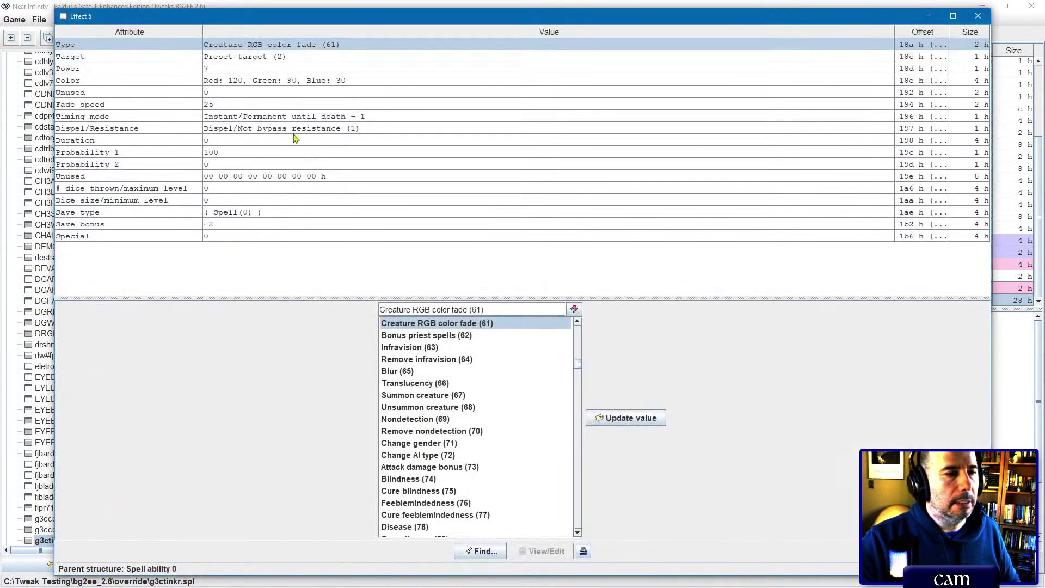
{"action": "double_click", "coordinate": [225, 68]}
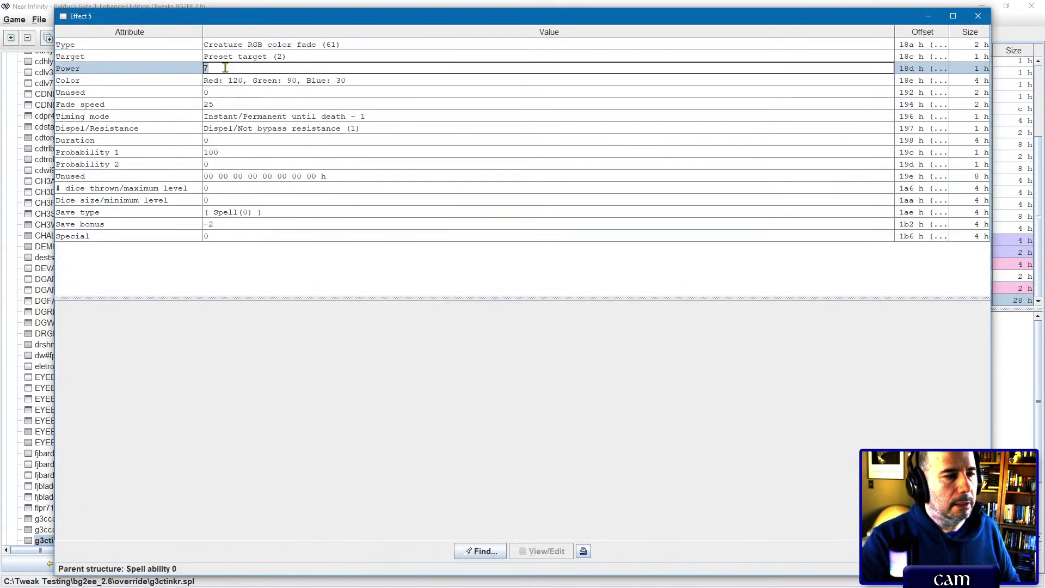
{"action": "type", "text": "0"}
{"action": "left_click", "coordinate": [269, 212]}
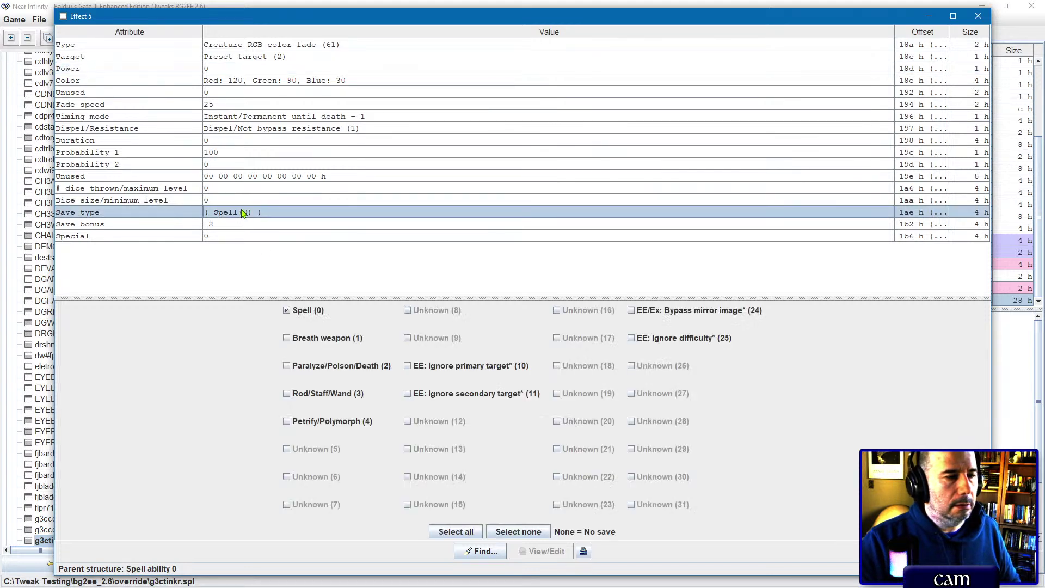
{"action": "left_click", "coordinate": [302, 313]}
{"action": "double_click", "coordinate": [238, 226]}
{"action": "type", "text": "0"}
{"action": "key", "text": "Return"}
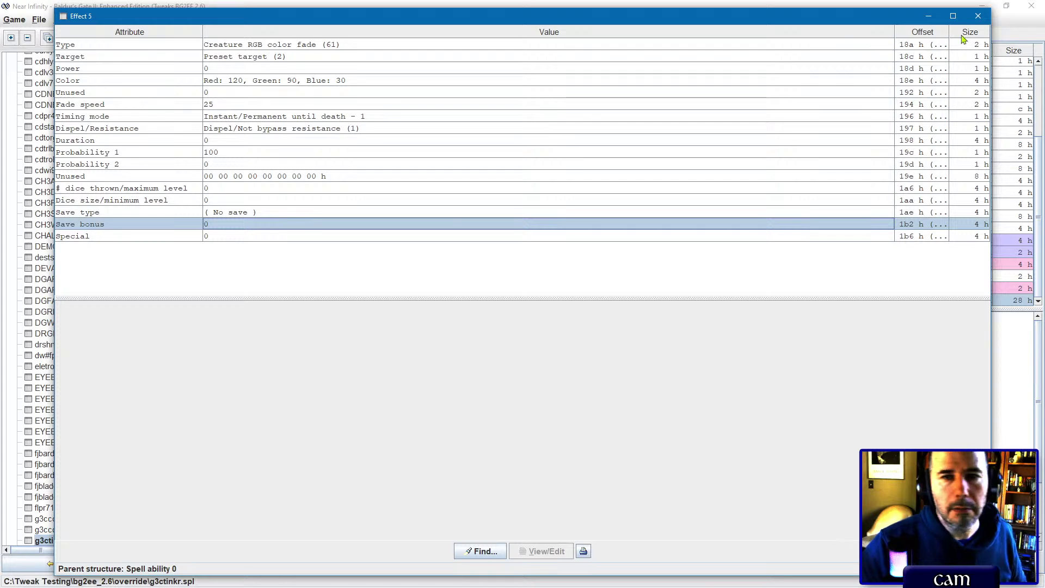
{"action": "left_click", "coordinate": [978, 16]}
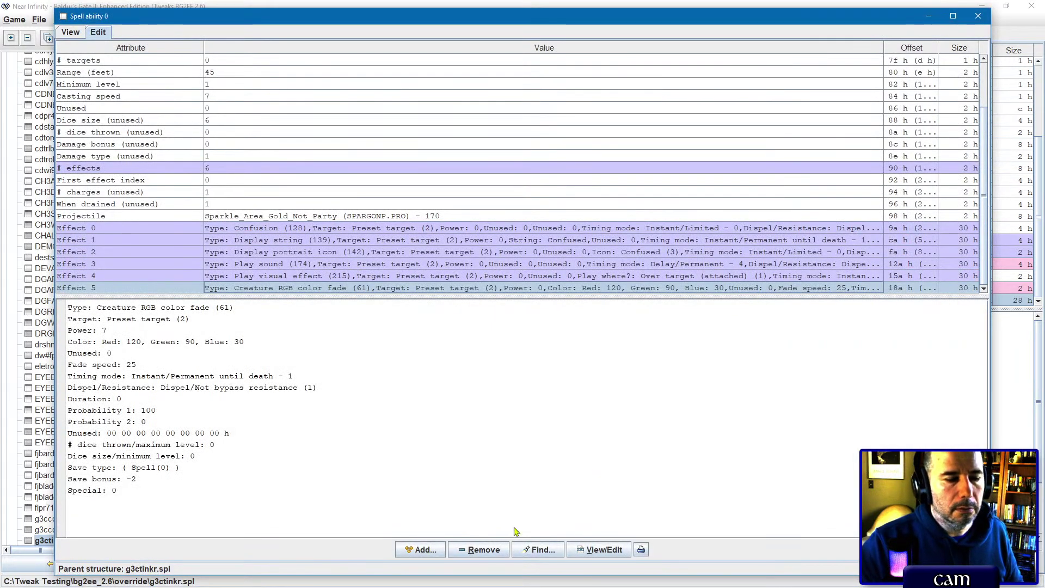
Step: Close Spell ability 0 and save g3ctinkr.spl, overwriting the existing file in the override folder
{"action": "left_click", "coordinate": [978, 16]}
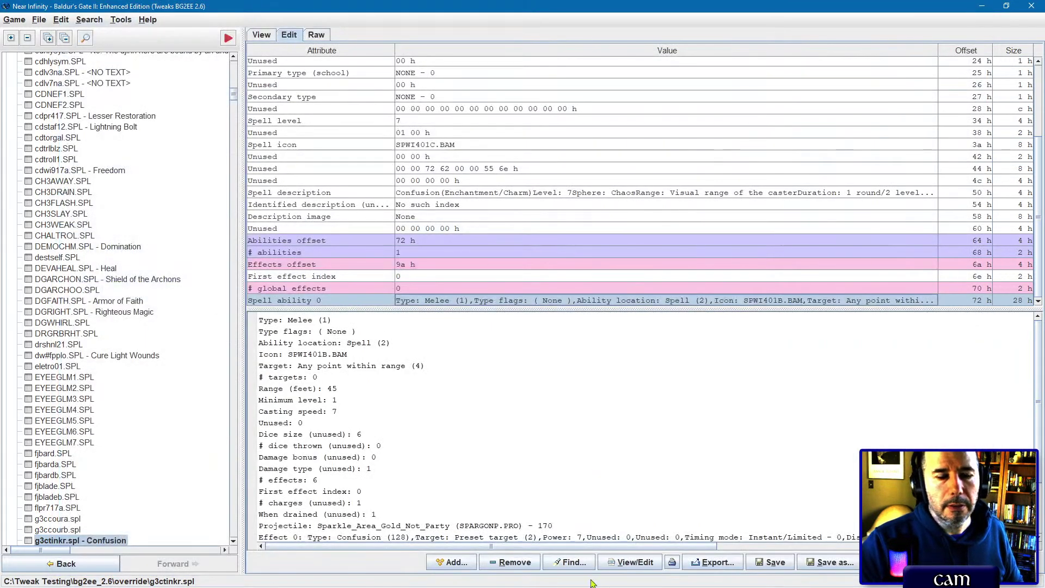
{"action": "left_click", "coordinate": [773, 562]}
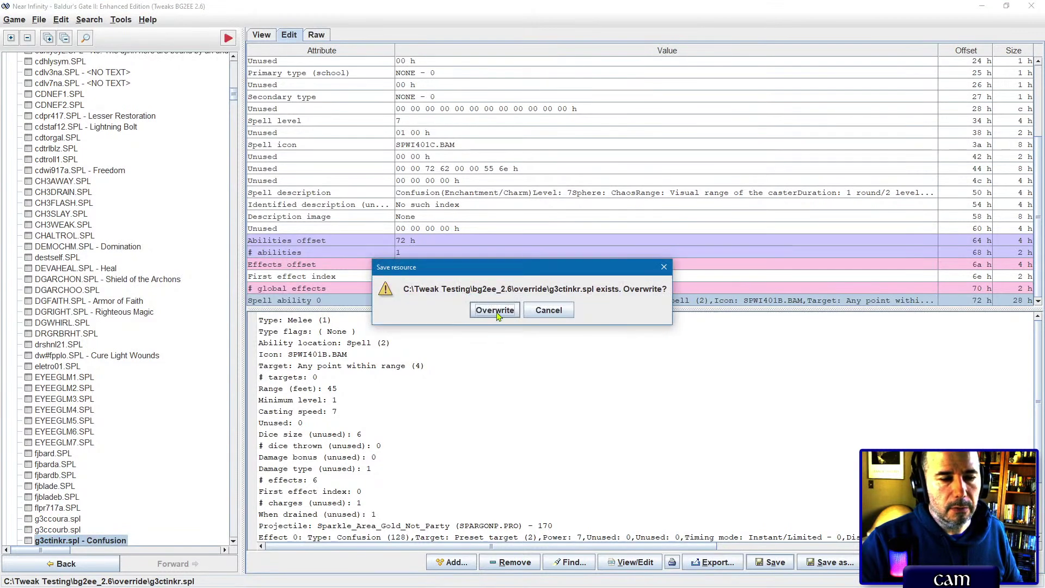
{"action": "left_click", "coordinate": [494, 308]}
{"action": "left_click", "coordinate": [522, 338]}
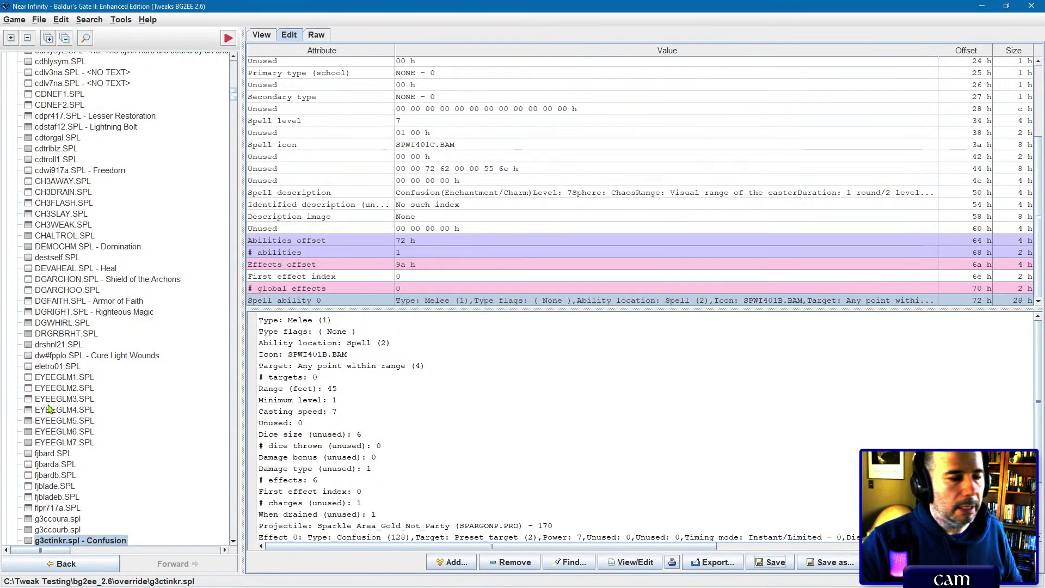
Step: Open the file name of g3ctinkr.spl for renaming, with the text cursor just before the extension
{"action": "right_click", "coordinate": [60, 544]}
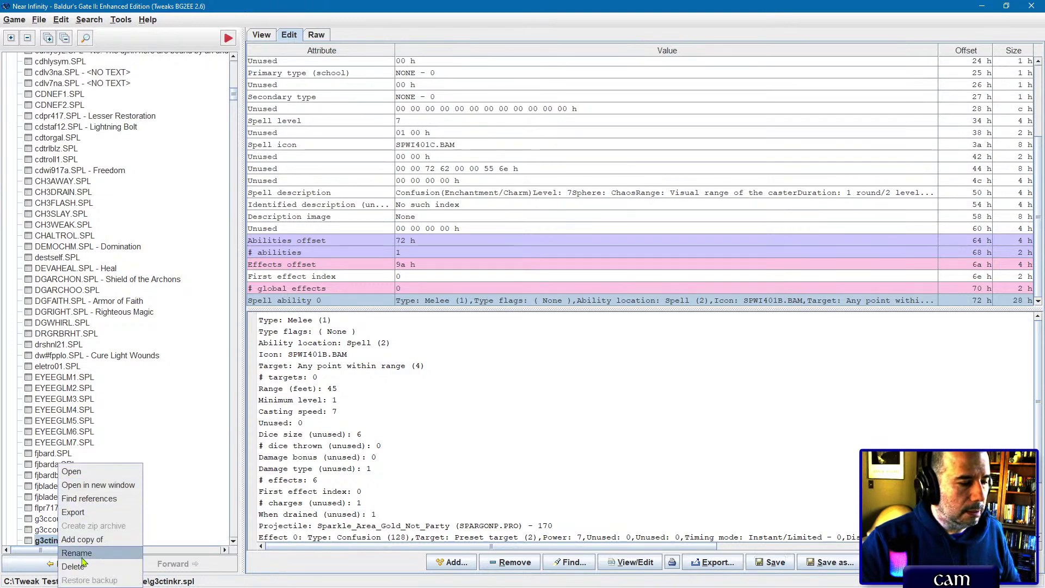
{"action": "left_click", "coordinate": [82, 556]}
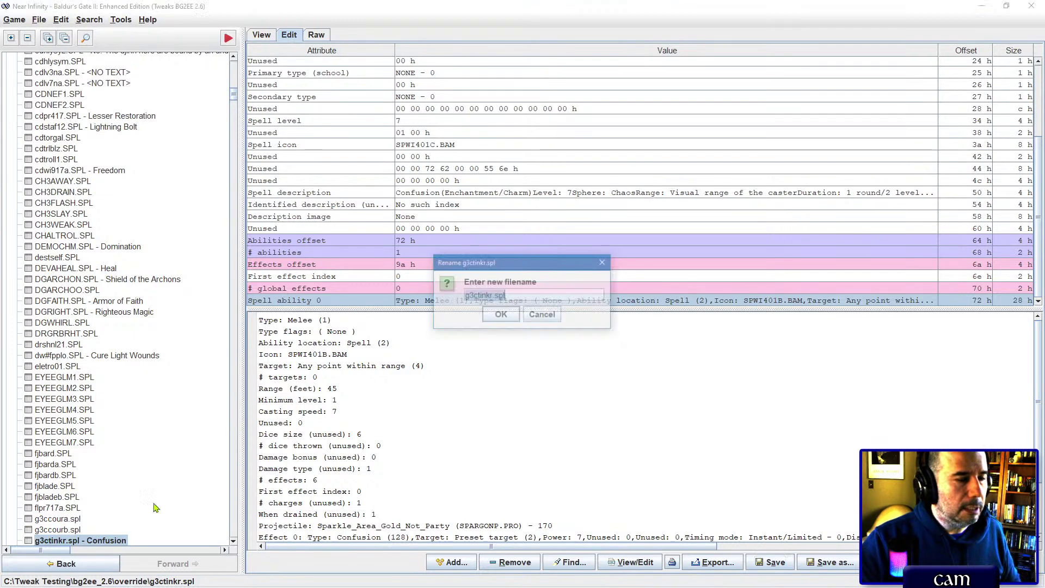
{"action": "left_click", "coordinate": [491, 295]}
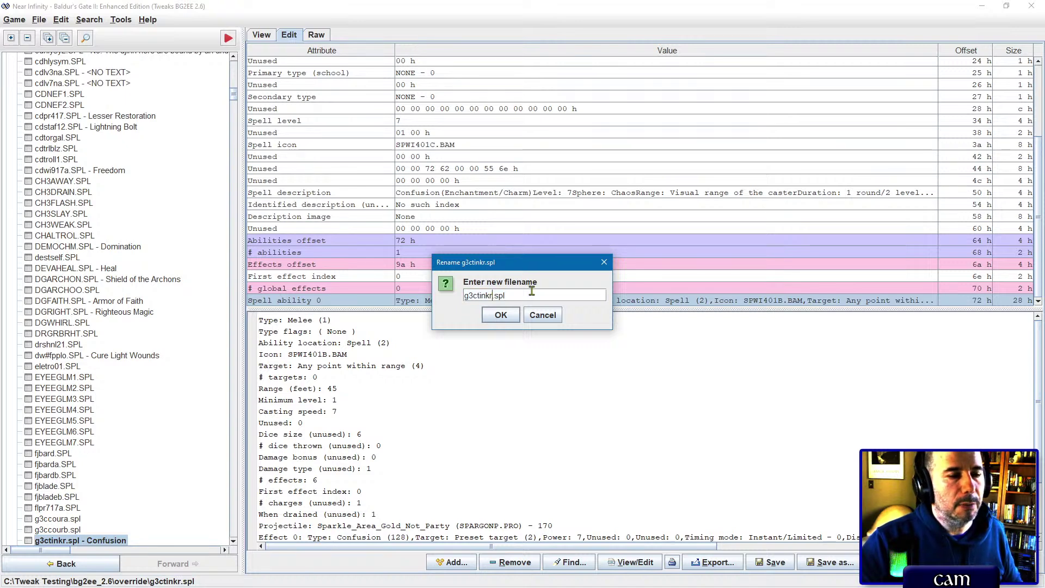
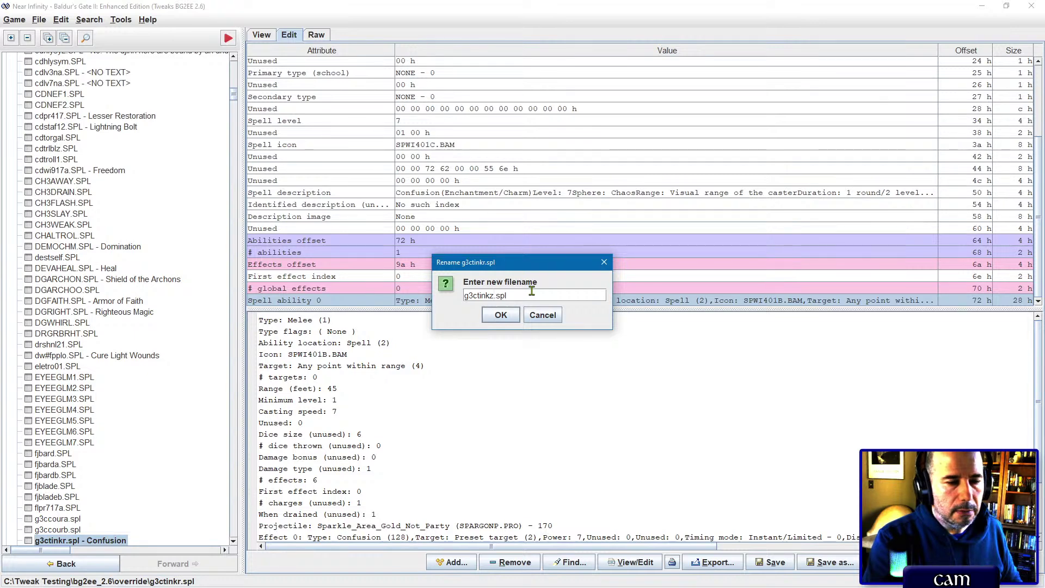
Step: Rename the spell file g3ctinkr.spl as g3ctinkz.spl
{"action": "type", "text": "z"}
{"action": "key", "text": "Return"}
Step: Collapse the SPL resource folder and open g3ctinkr.itm from the ITM folder
{"action": "left_click", "coordinate": [57, 444]}
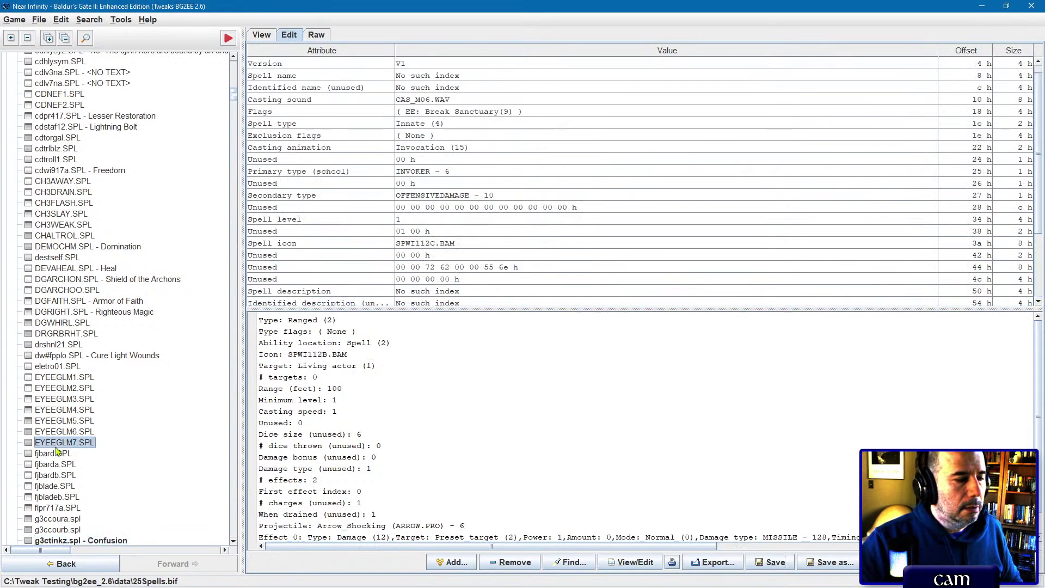
{"action": "key", "text": "Left"}
{"action": "key", "text": "Left"}
{"action": "key", "text": "Up"}
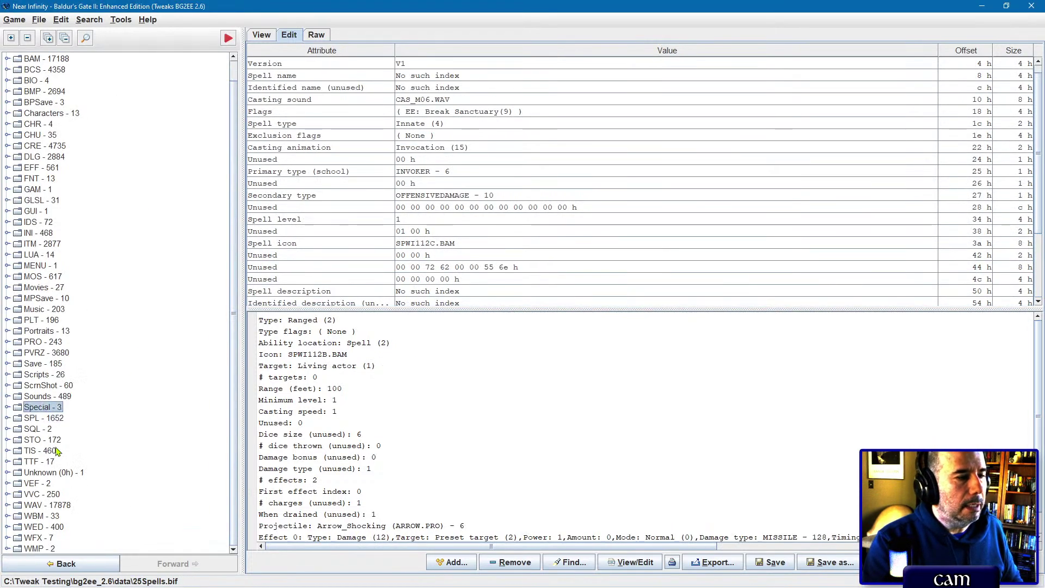
{"action": "key", "text": "Up"}
{"action": "key", "text": "Up"}
{"action": "key", "text": "Up"}
{"action": "key", "text": "Up"}
{"action": "key", "text": "Up"}
{"action": "key", "text": "Up"}
{"action": "key", "text": "Up"}
{"action": "key", "text": "Up"}
{"action": "key", "text": "Up"}
{"action": "key", "text": "Up"}
{"action": "key", "text": "Up"}
{"action": "key", "text": "Up"}
{"action": "key", "text": "Up"}
{"action": "key", "text": "Up"}
{"action": "key", "text": "Up"}
{"action": "key", "text": "Right"}
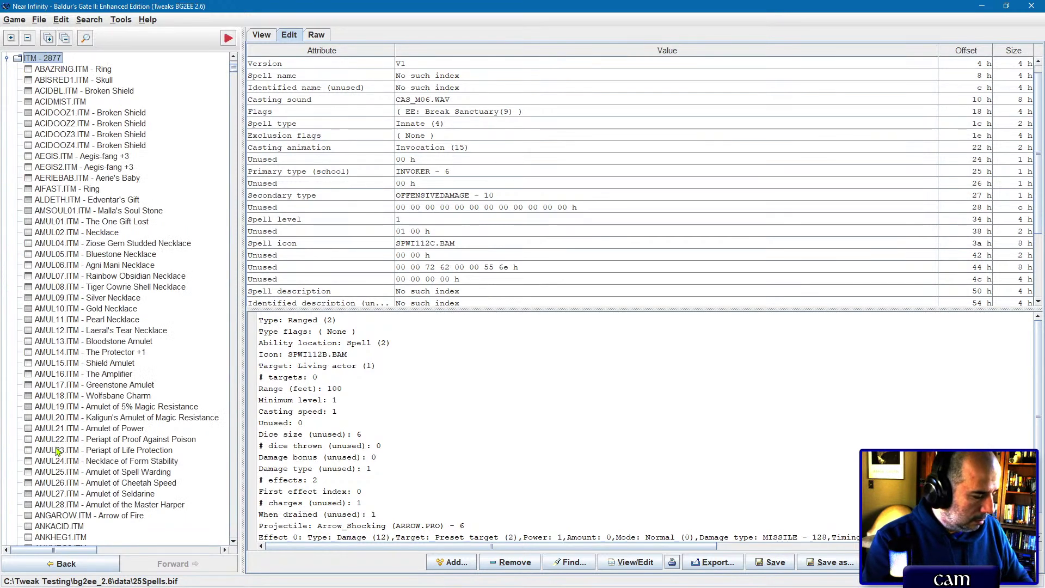
{"action": "type", "text": "g3ct"}
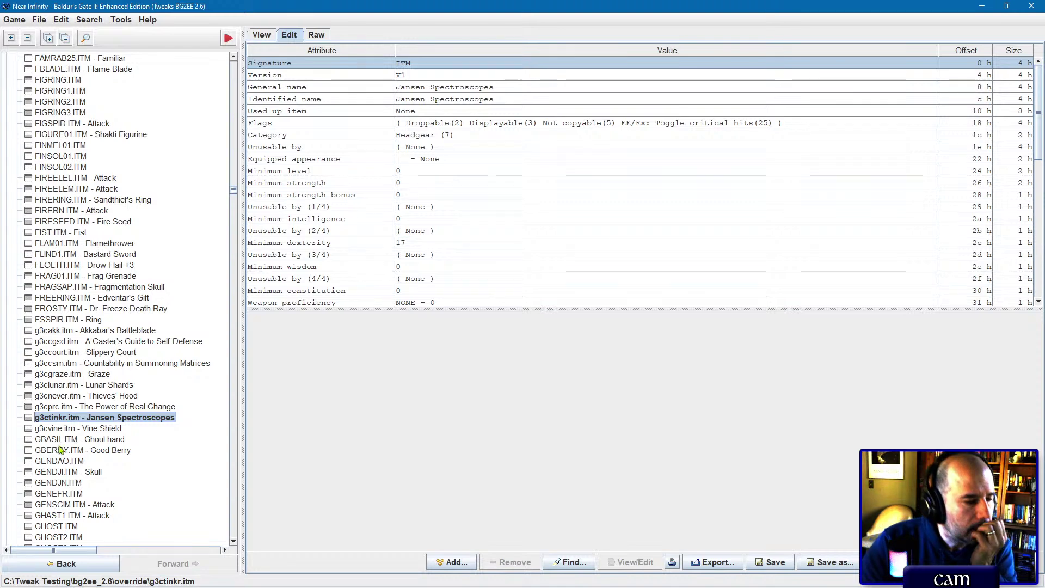
Step: Enable the Cold iron flag on g3clunar.itm and save it over the existing file
{"action": "left_click", "coordinate": [103, 386]}
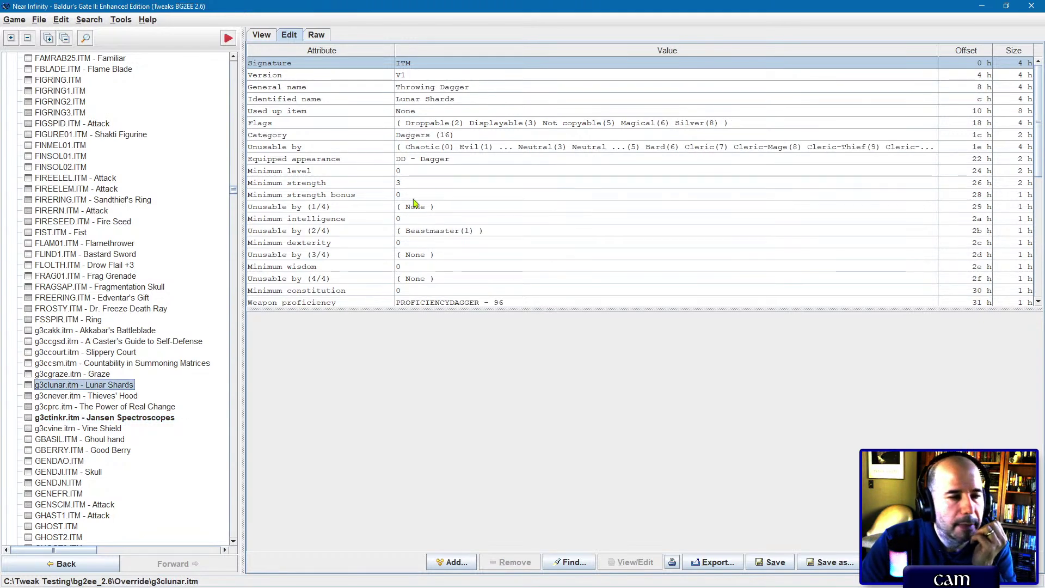
{"action": "left_click", "coordinate": [460, 125]}
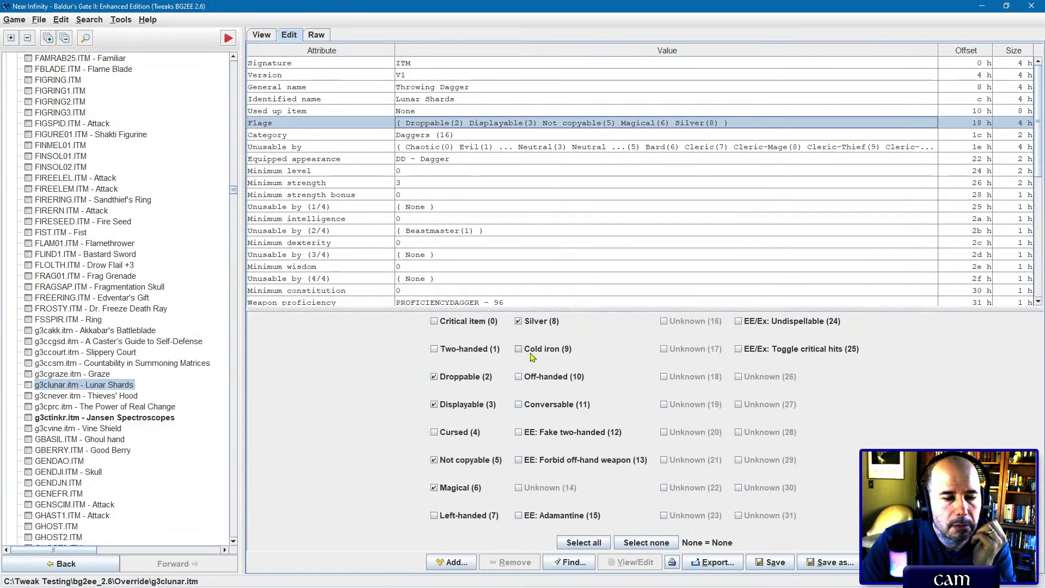
{"action": "left_click", "coordinate": [519, 348]}
{"action": "left_click", "coordinate": [770, 562]}
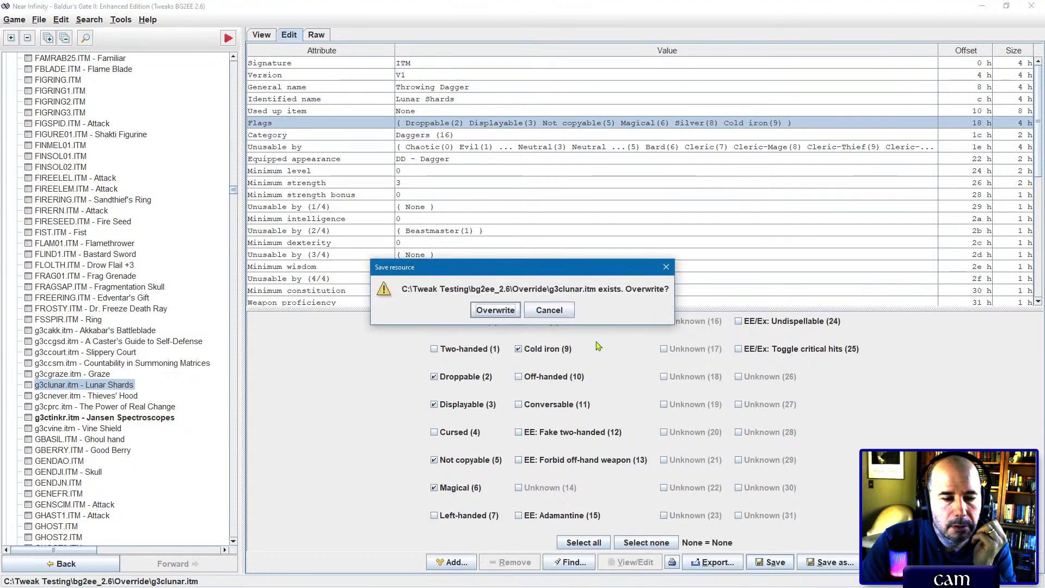
{"action": "left_click", "coordinate": [503, 310]}
Step: Reopen g3ctinkr.itm and remove its Confusion (128) effect
{"action": "left_click", "coordinate": [104, 417]}
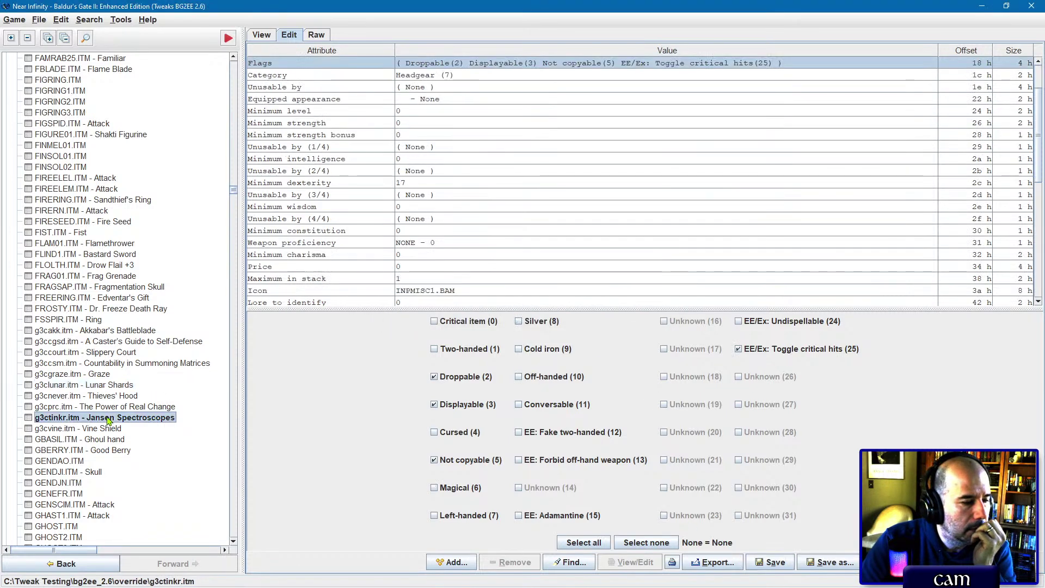
{"action": "scroll", "coordinate": [433, 220], "scroll_direction": "down", "scroll_amount": 8}
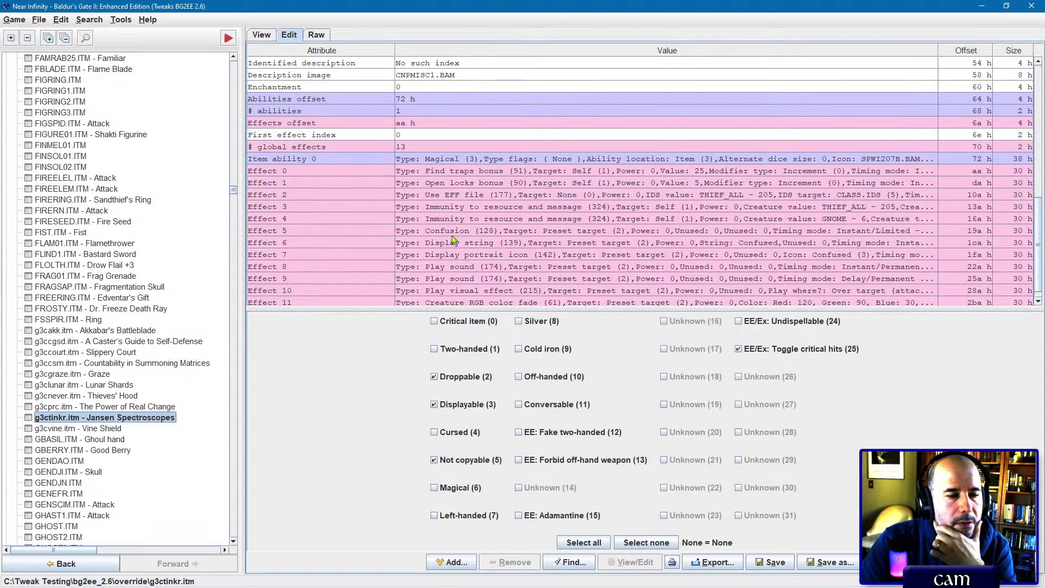
{"action": "left_click", "coordinate": [448, 244]}
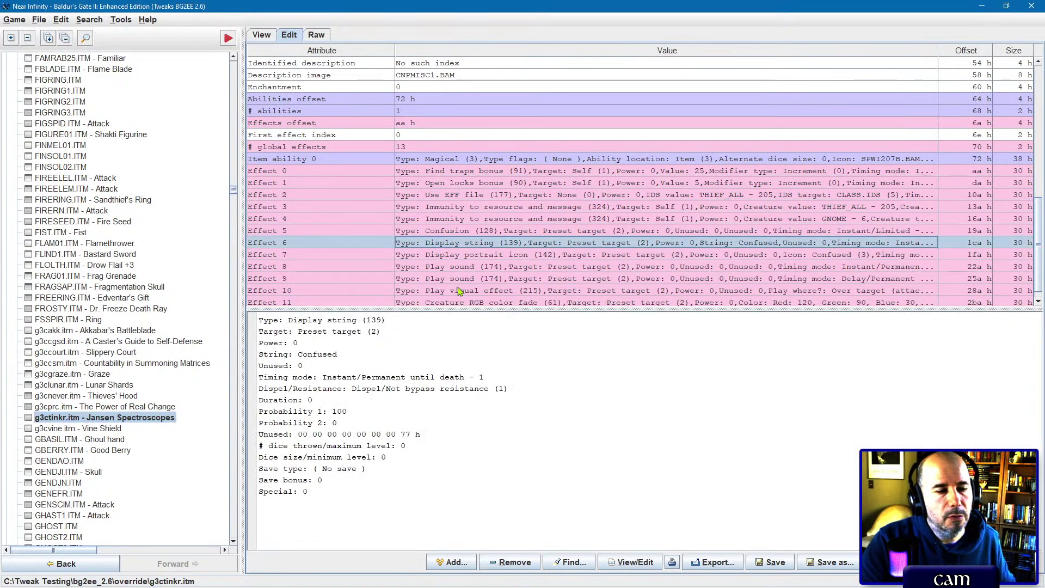
{"action": "left_click", "coordinate": [462, 233]}
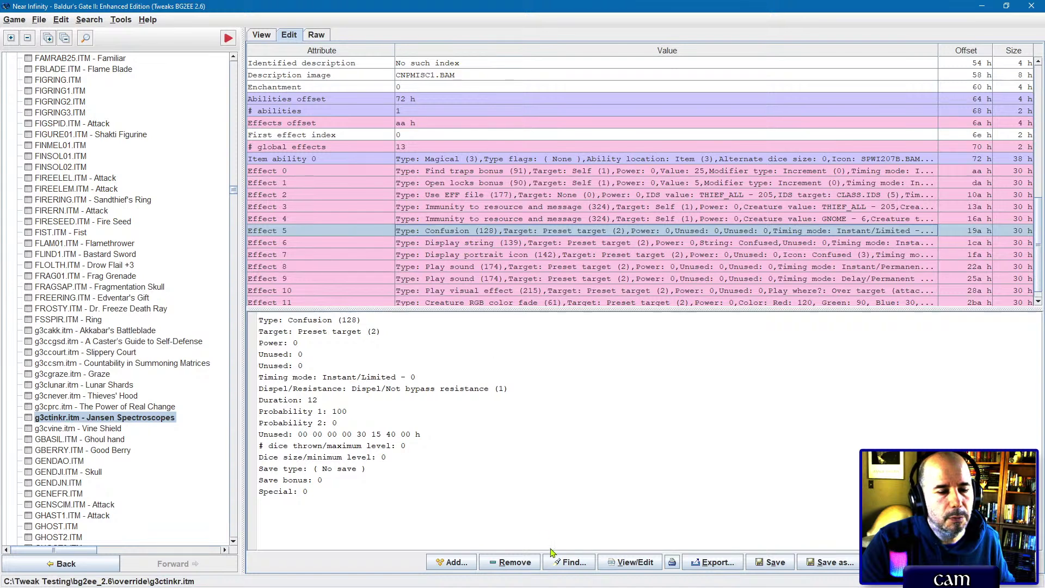
{"action": "left_click", "coordinate": [521, 563]}
Step: Remove the effects from Display portrait icon through Creature RGB color fade from g3ctinkr.itm
{"action": "left_click", "coordinate": [486, 246]}
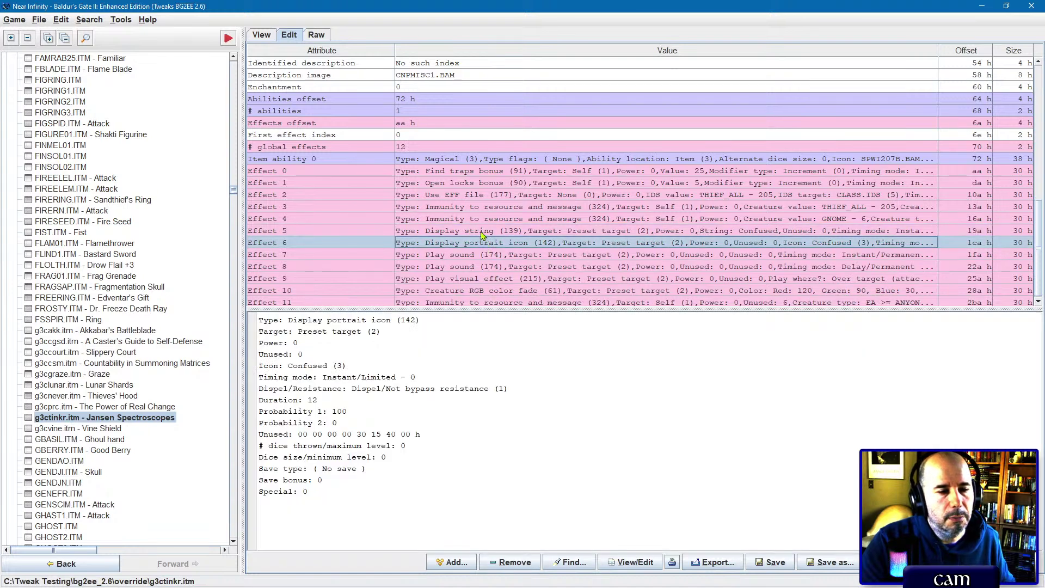
{"action": "left_click", "coordinate": [471, 291], "text": "shift"}
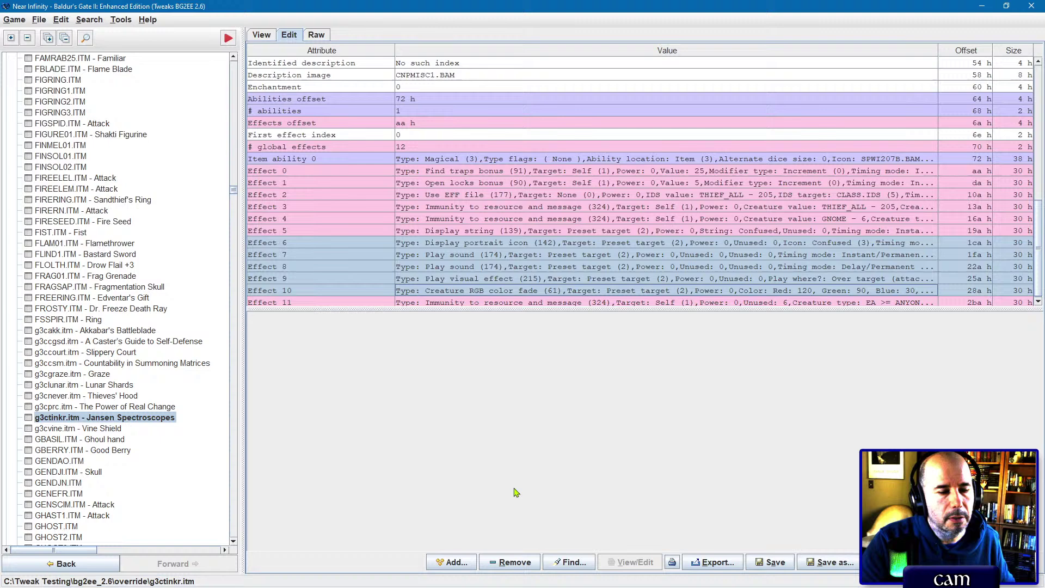
{"action": "left_click", "coordinate": [510, 562]}
Step: Change the Display string effect's type to Cast spell (146) and its target to Self (1)
{"action": "double_click", "coordinate": [492, 288]}
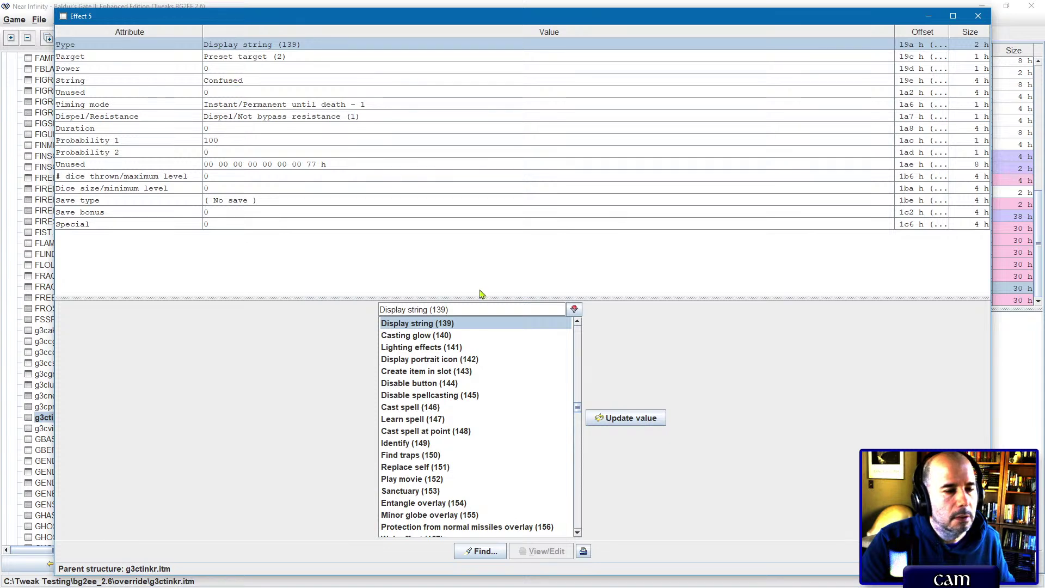
{"action": "left_click", "coordinate": [442, 407]}
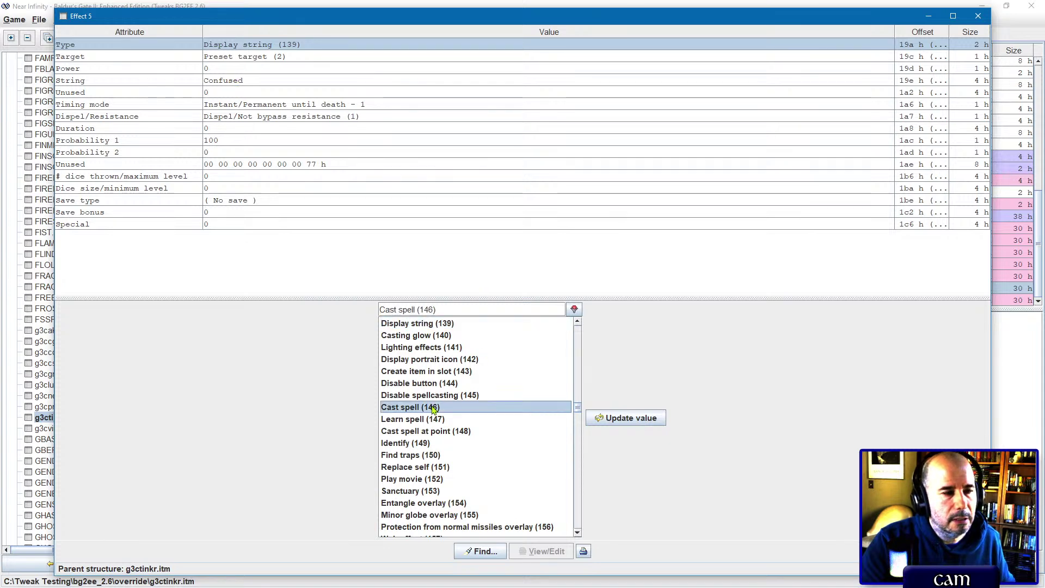
{"action": "left_click", "coordinate": [249, 59]}
{"action": "left_click", "coordinate": [436, 337]}
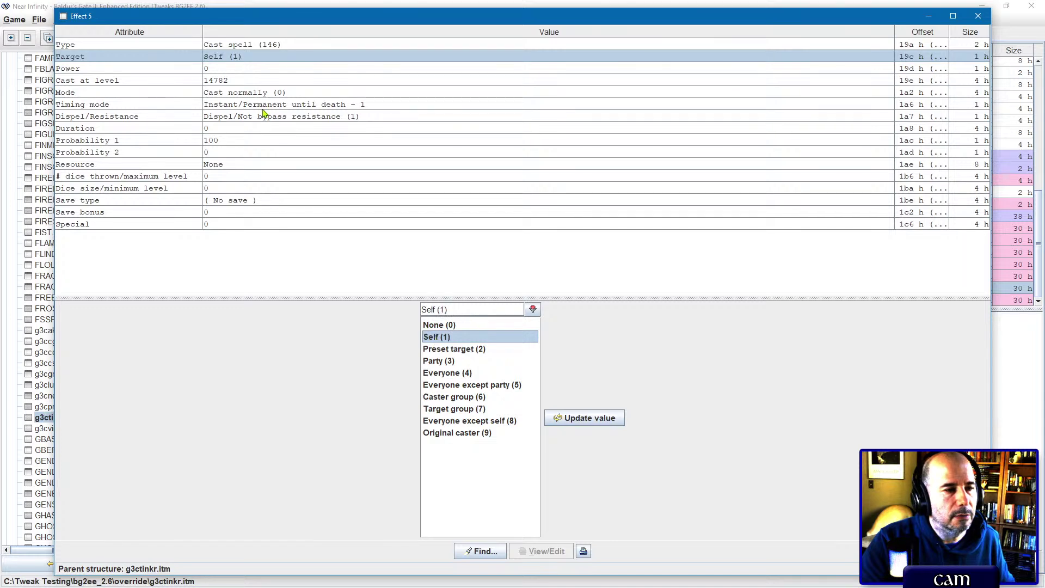
Step: Set the Cast spell effect's mode to Cast instantly (caster level) and its casting level to 1
{"action": "left_click", "coordinate": [243, 83]}
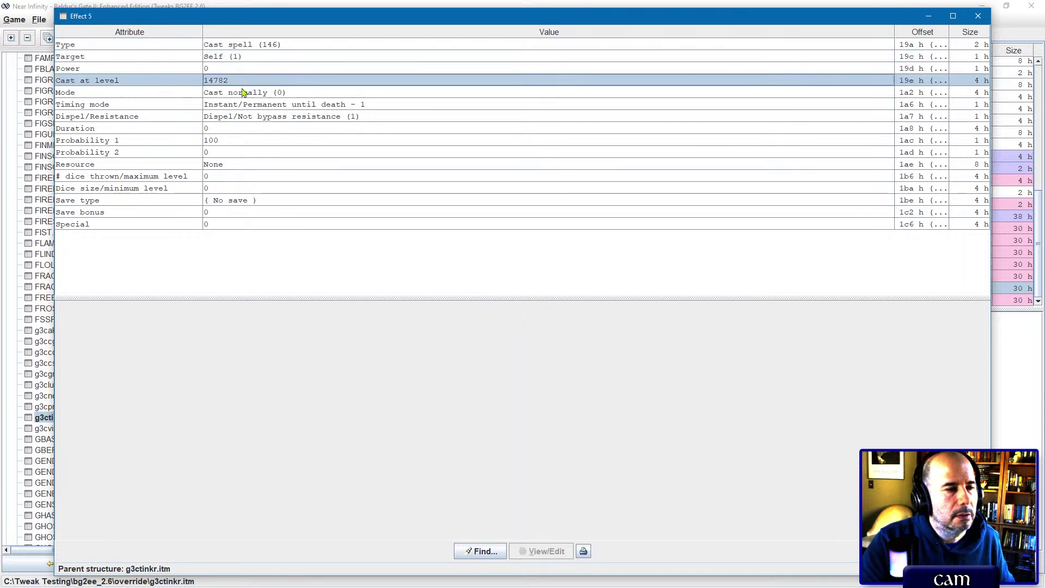
{"action": "left_click", "coordinate": [243, 93]}
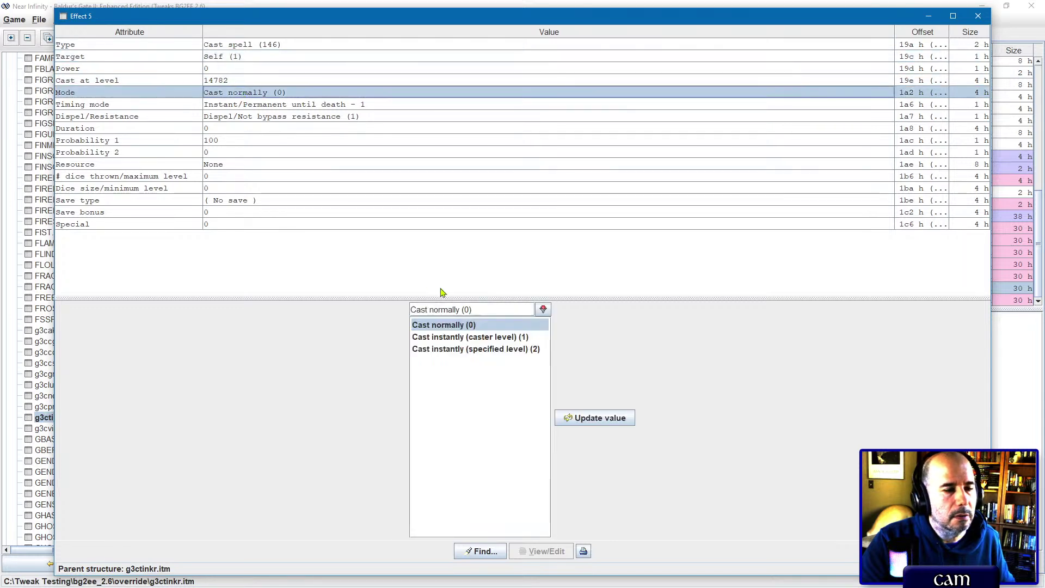
{"action": "left_click", "coordinate": [459, 349]}
{"action": "left_click", "coordinate": [457, 338]}
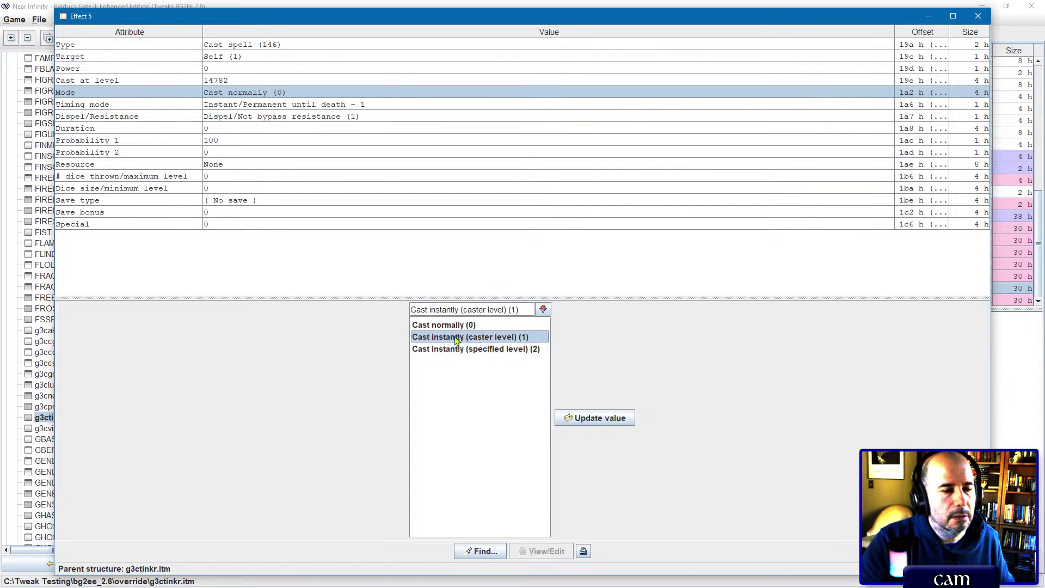
{"action": "double_click", "coordinate": [270, 81]}
{"action": "double_click", "coordinate": [271, 80]}
{"action": "type", "text": "1"}
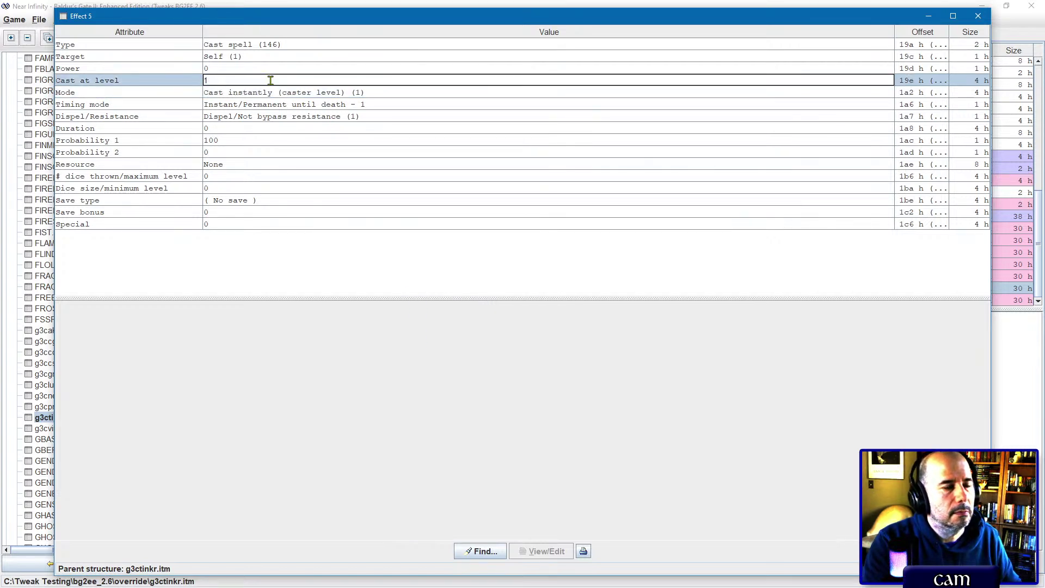
{"action": "key", "text": "Return"}
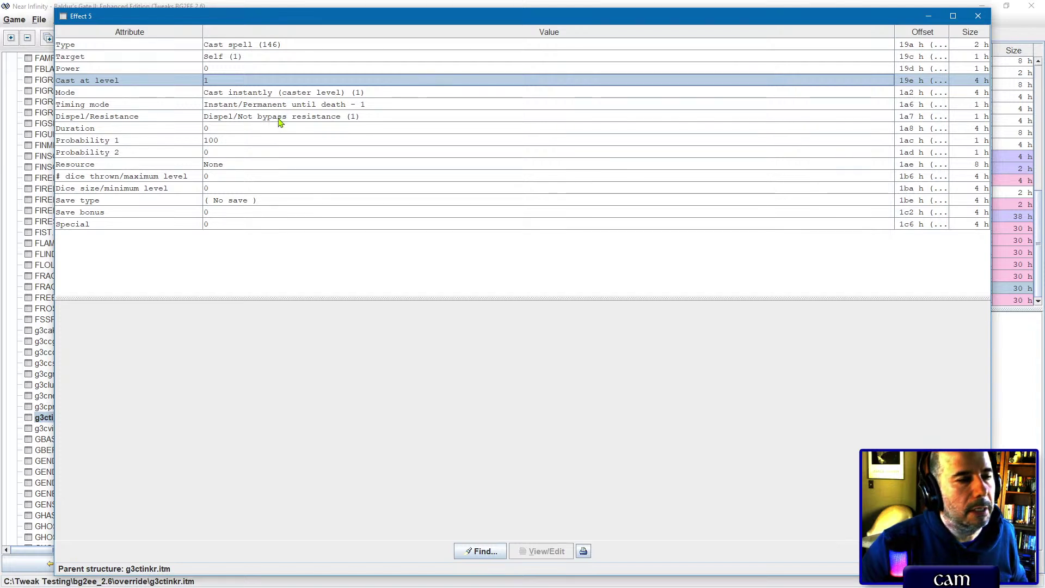
Step: Set the Cast spell effect's resource to g3ctinkz.spl, copy that value and close the effect
{"action": "left_click", "coordinate": [231, 168]}
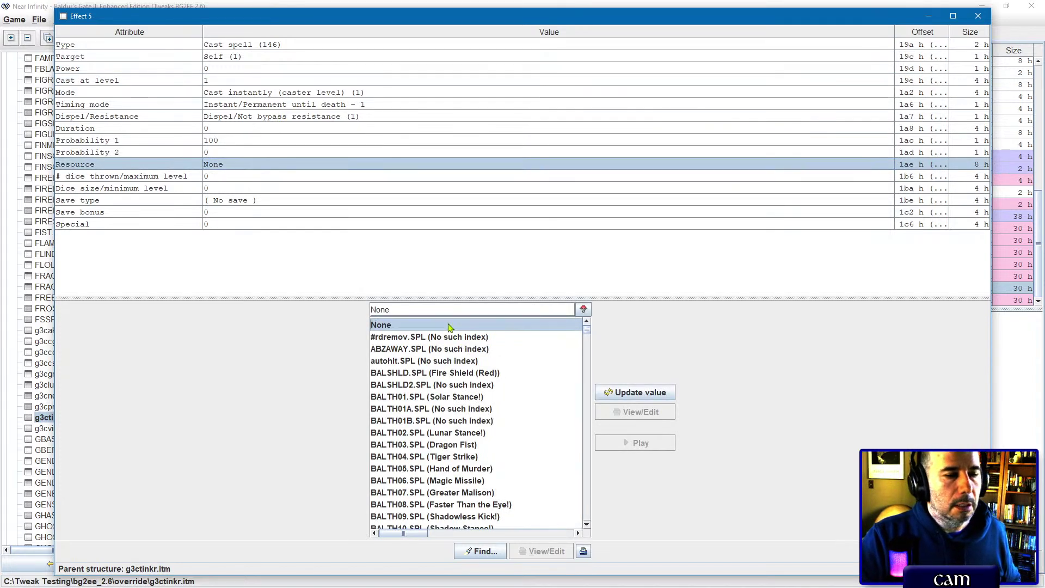
{"action": "type", "text": "g3cc"}
{"action": "type", "text": "t"}
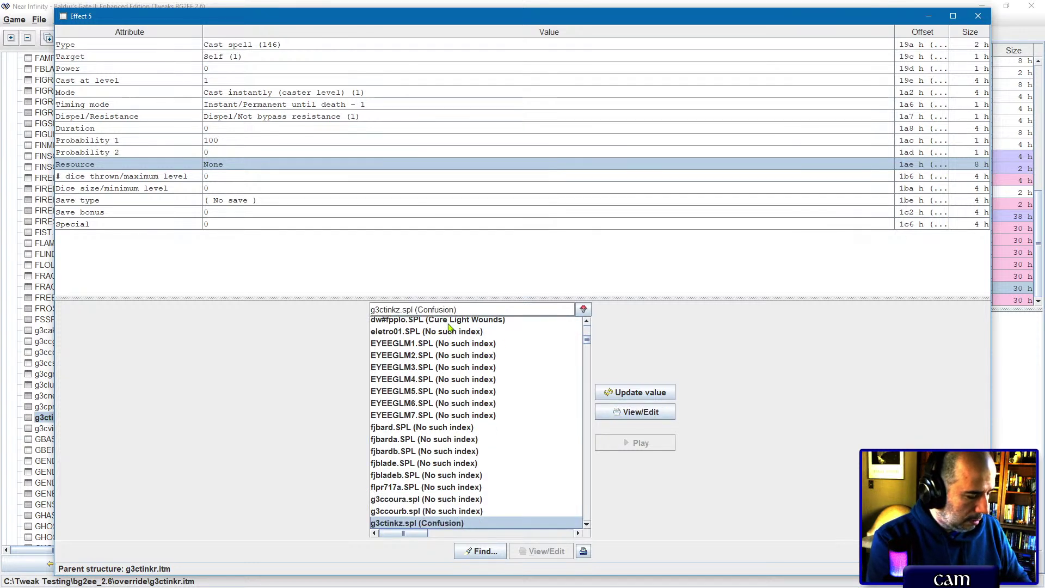
{"action": "left_click", "coordinate": [620, 388]}
{"action": "right_click", "coordinate": [315, 163]}
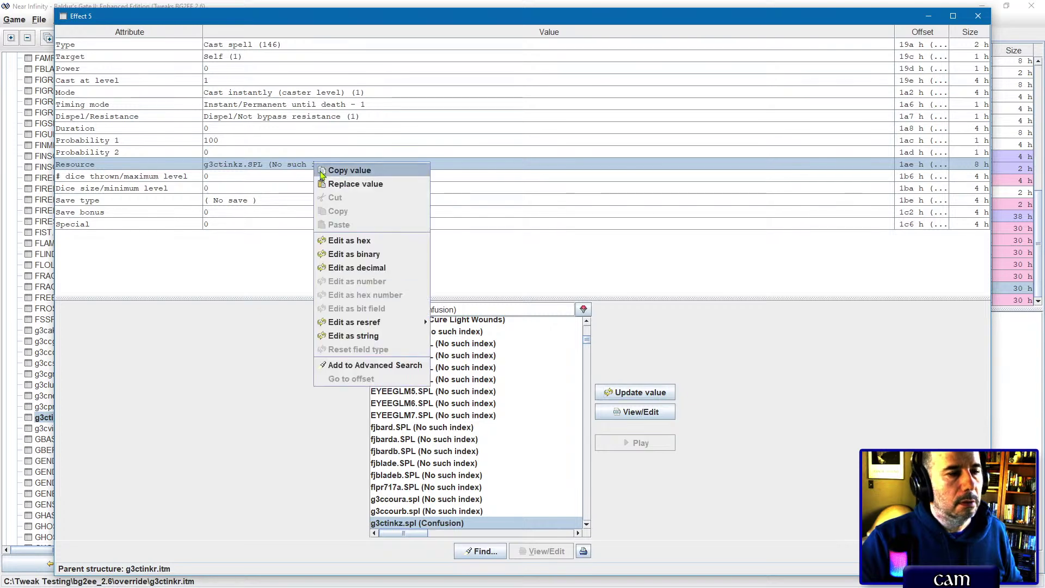
{"action": "left_click", "coordinate": [326, 171]}
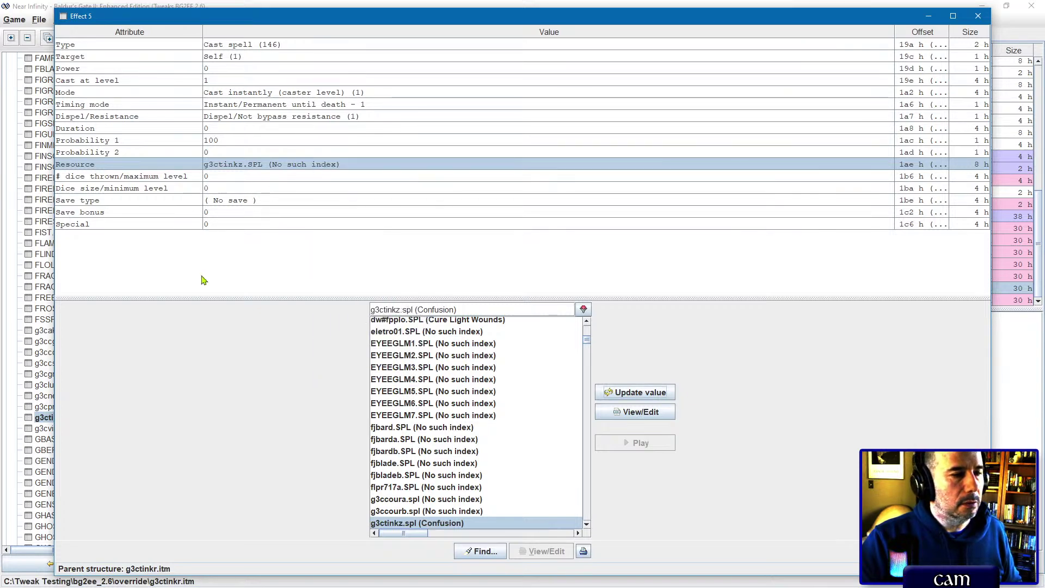
{"action": "left_click", "coordinate": [978, 16]}
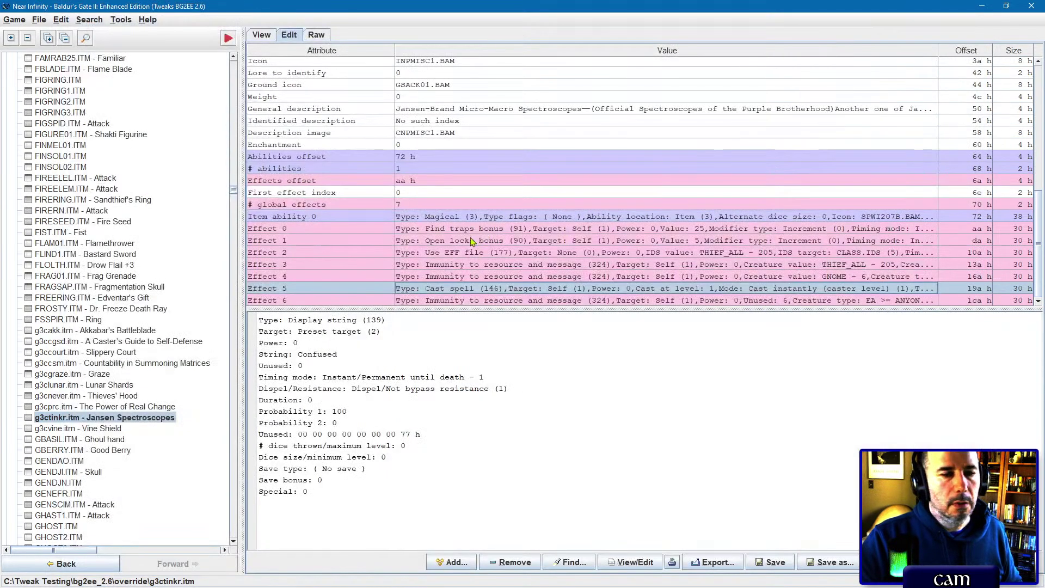
Step: Set the resource of the THIEF_ALL immunity effect to g3ctinkz.spl and close the effect
{"action": "double_click", "coordinate": [464, 264]}
{"action": "right_click", "coordinate": [262, 172]}
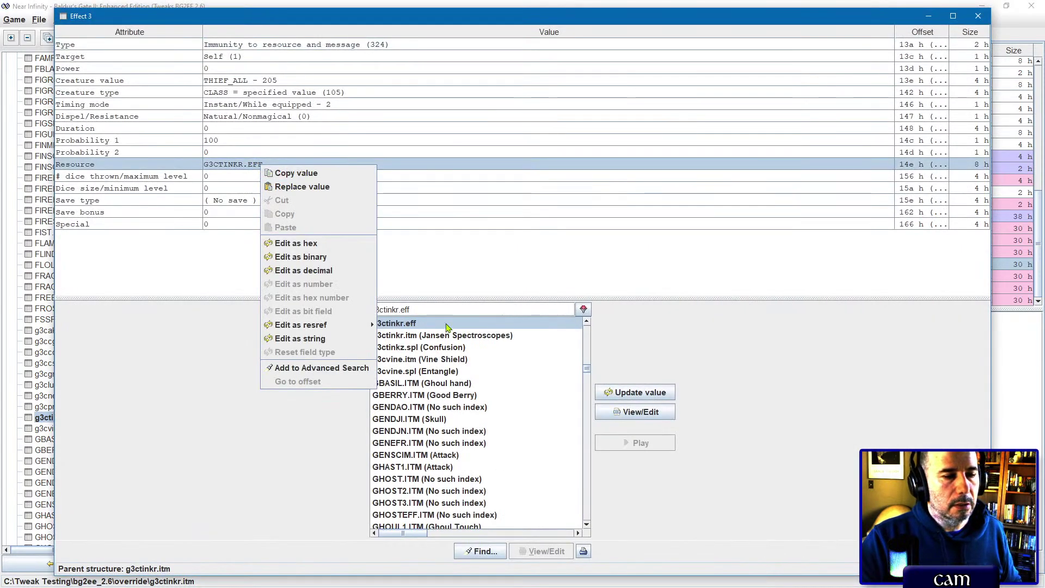
{"action": "double_click", "coordinate": [435, 347]}
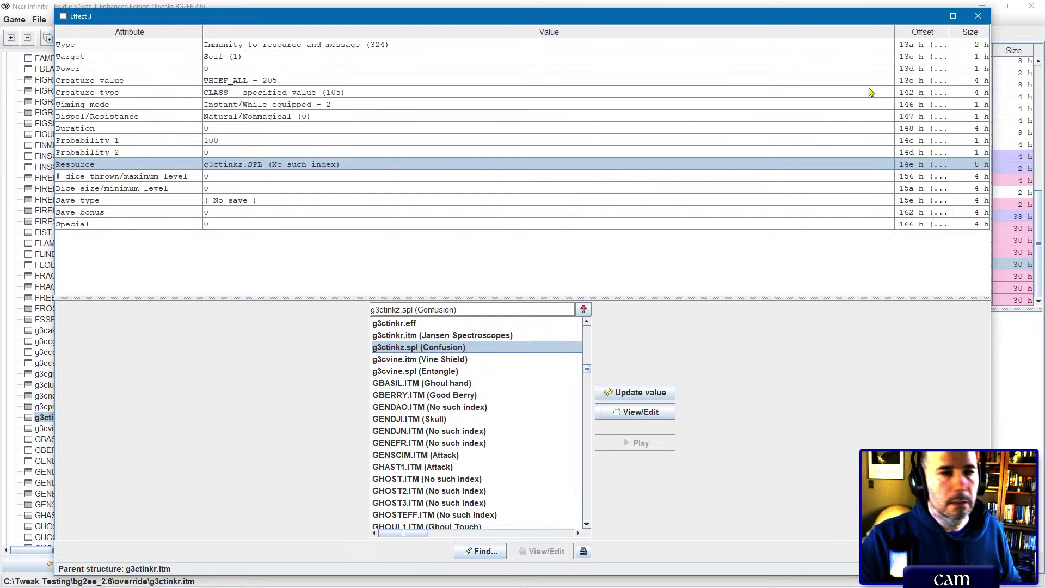
{"action": "left_click", "coordinate": [978, 15]}
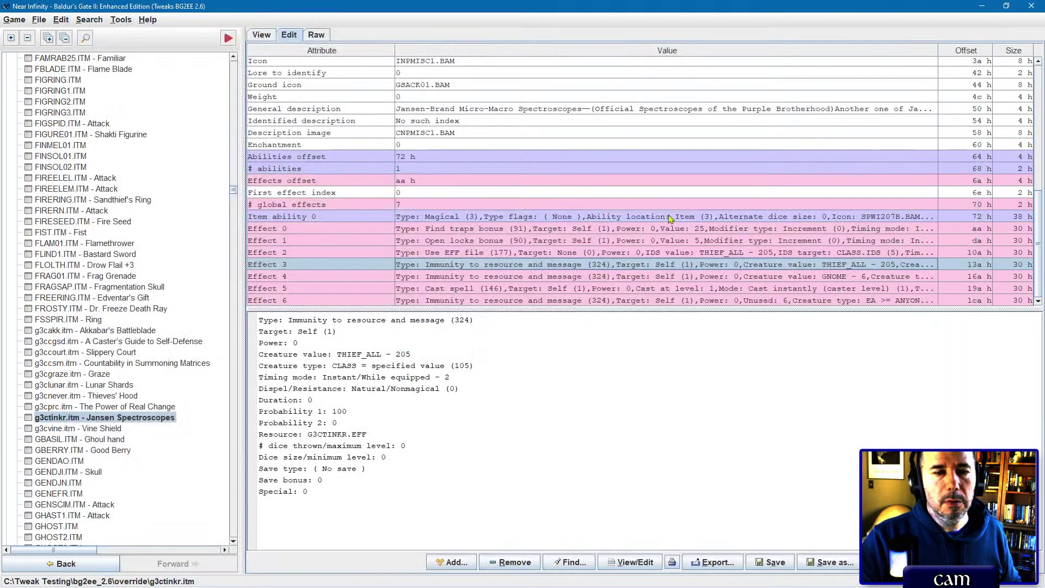
Step: Set the resource of the GNOME immunity effect to g3ctinkz.spl and close the effect
{"action": "double_click", "coordinate": [533, 279]}
{"action": "left_click", "coordinate": [272, 164]}
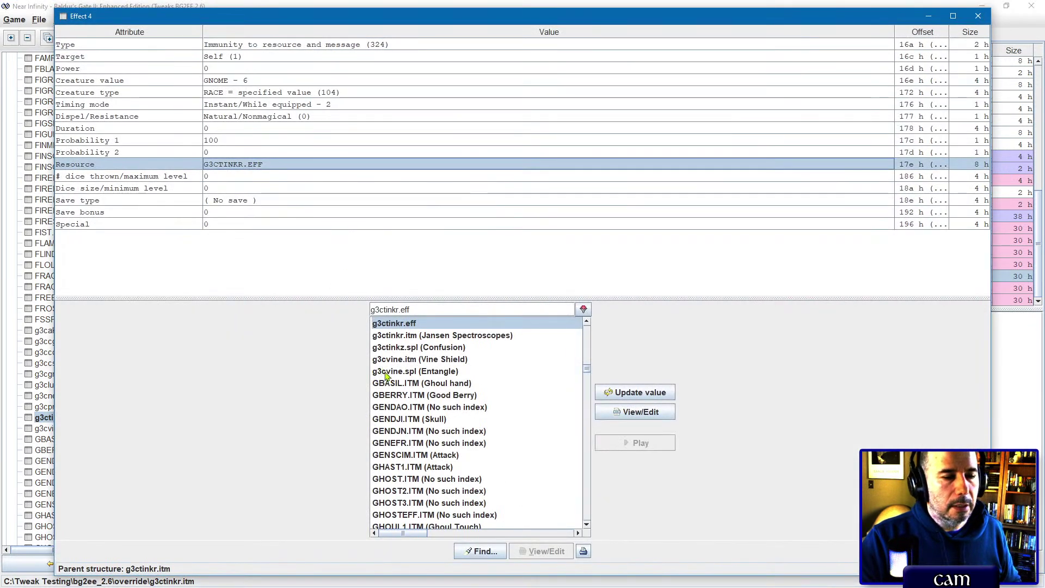
{"action": "double_click", "coordinate": [402, 347]}
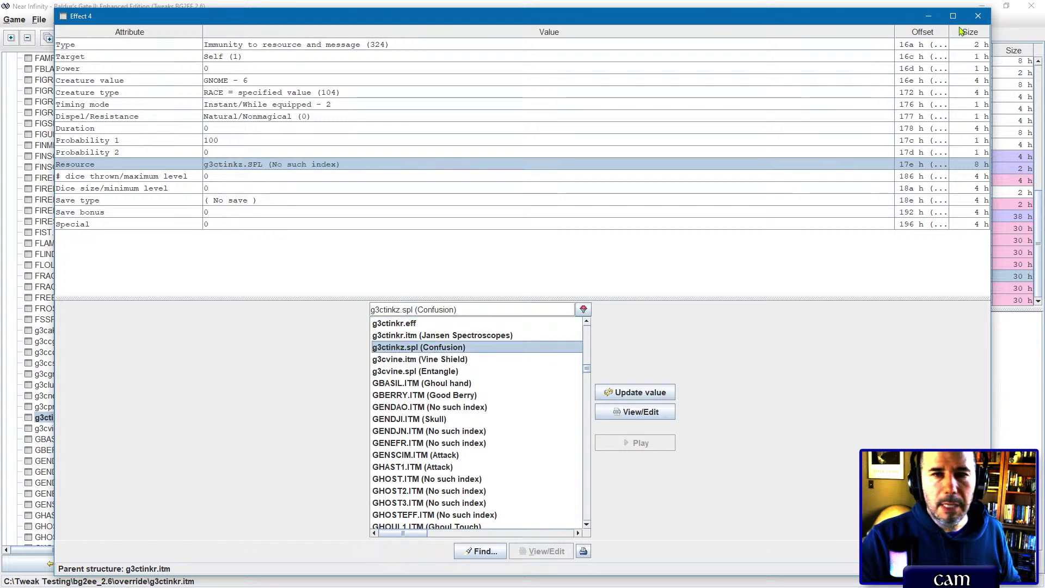
{"action": "left_click", "coordinate": [978, 16]}
Step: Open the last immunity effect, the one with G3CTINKR.EFF as resource, and set its resource to g3ctinkz.spl
{"action": "double_click", "coordinate": [544, 303]}
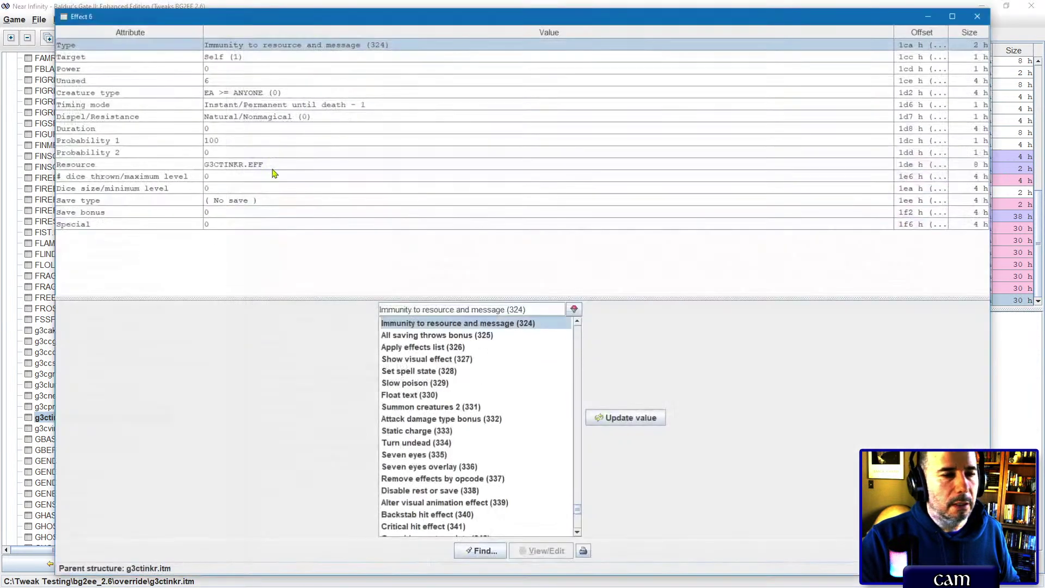
{"action": "left_click", "coordinate": [236, 164]}
{"action": "left_click", "coordinate": [425, 347]}
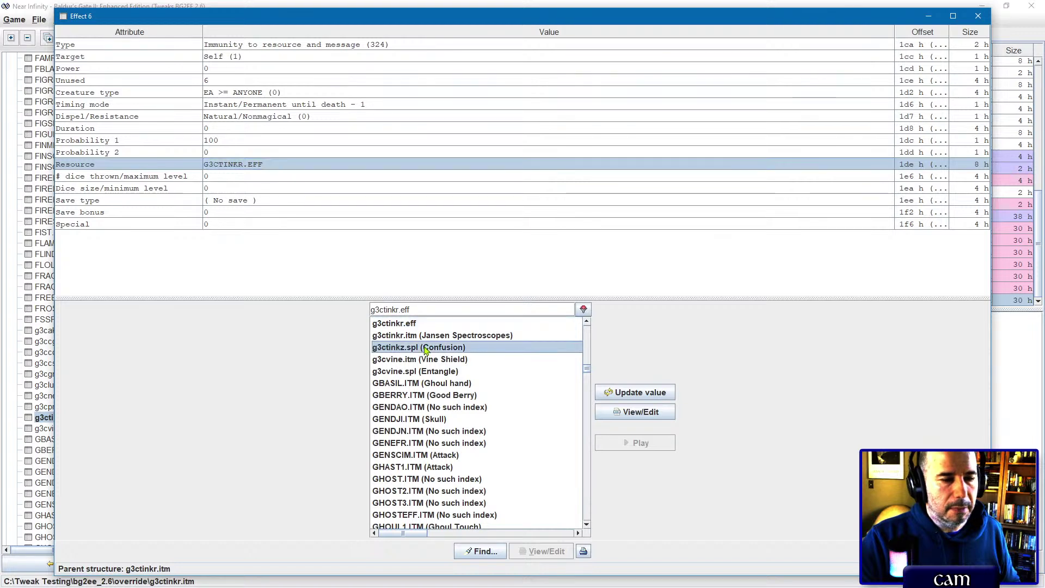
{"action": "double_click", "coordinate": [425, 347]}
Step: Set this immunity effect's timing mode to Delay/Permanent - 4 and its duration to 12, and close the effect
{"action": "left_click", "coordinate": [273, 104]}
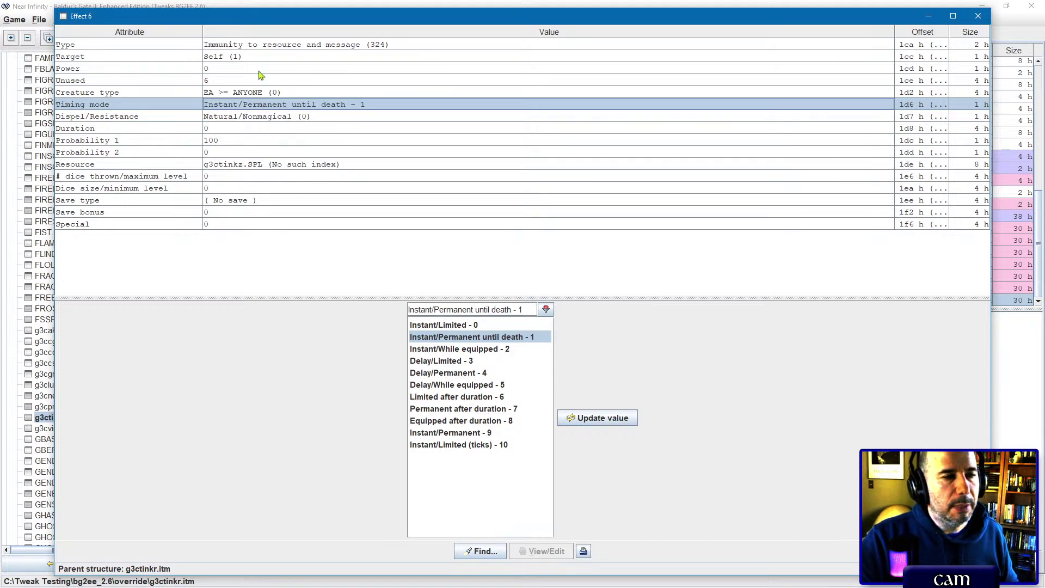
{"action": "double_click", "coordinate": [443, 374]}
{"action": "left_click", "coordinate": [233, 129]}
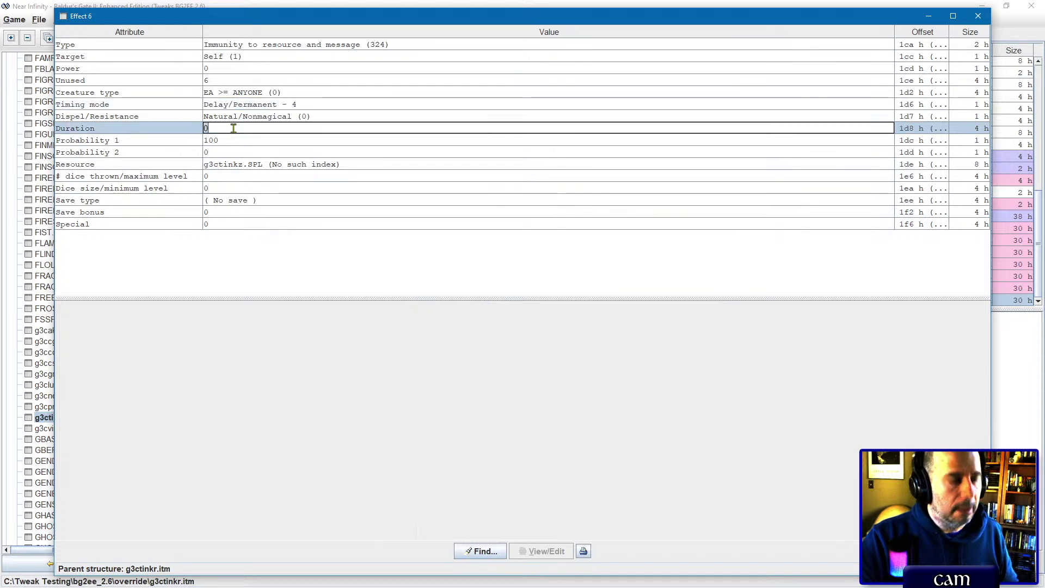
{"action": "key", "text": "Return"}
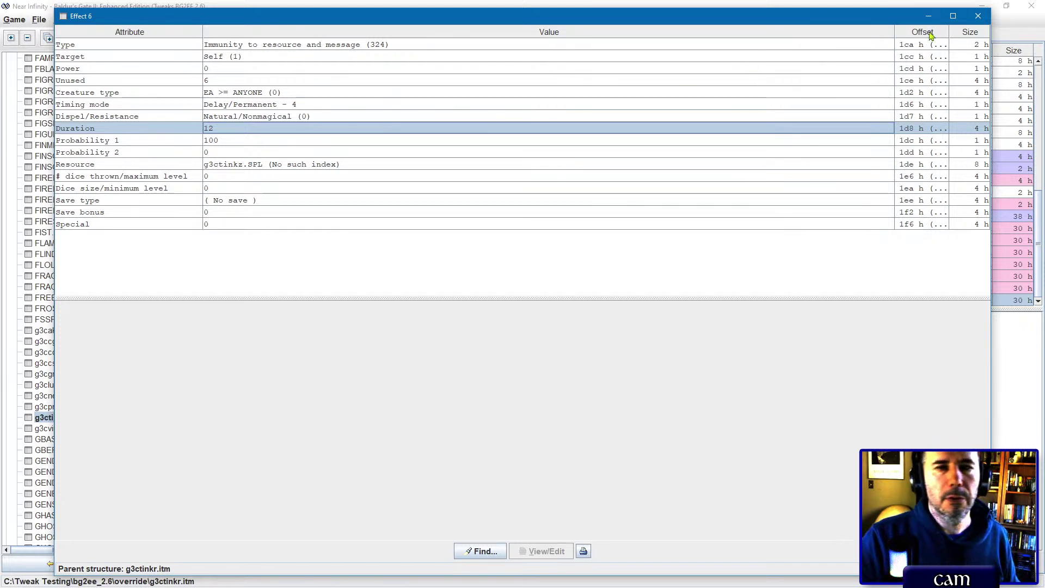
{"action": "left_click", "coordinate": [977, 17]}
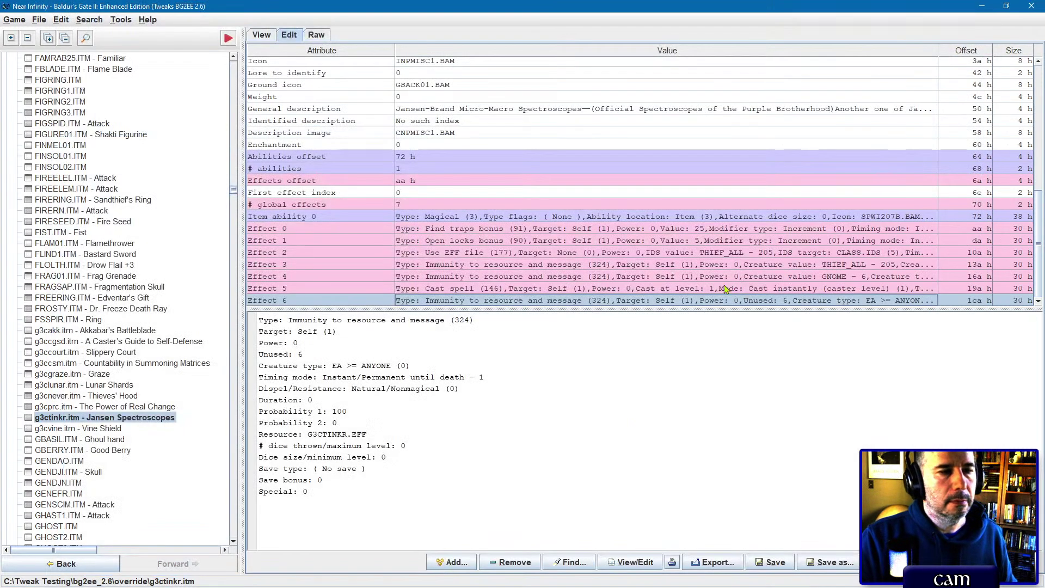
Step: Save the Jansen Spectroscopes item over the existing g3ctinkr.itm
{"action": "left_click", "coordinate": [770, 562]}
{"action": "left_click", "coordinate": [494, 309]}
{"action": "left_click", "coordinate": [522, 310]}
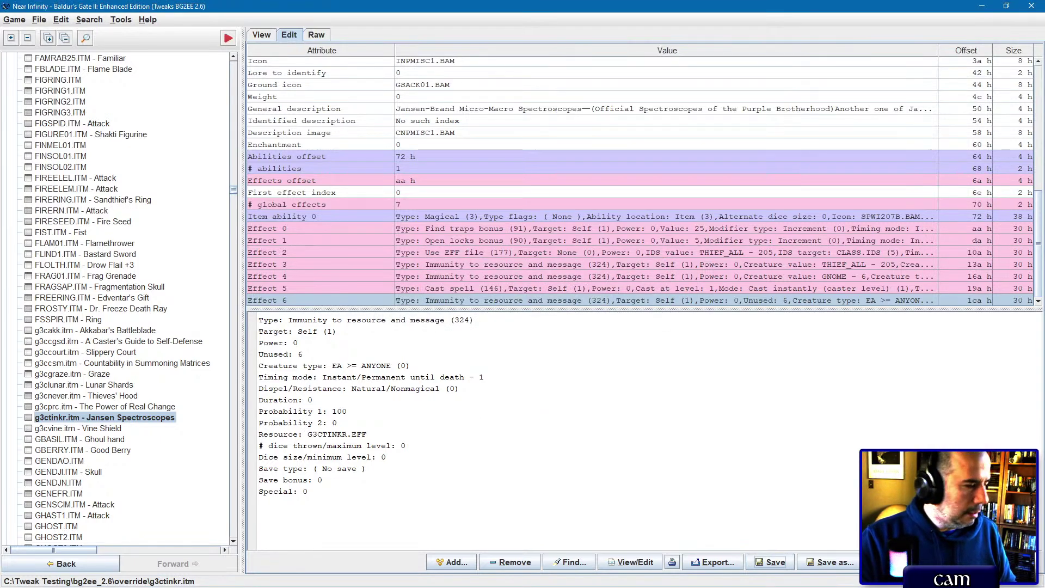
Step: Switch to File Explorer and, in the bg2ee_2.6 override folder, select the five newest files for copying, g3ctinkr.itm through g3cnever.itm
{"action": "key", "text": "alt+Tab"}
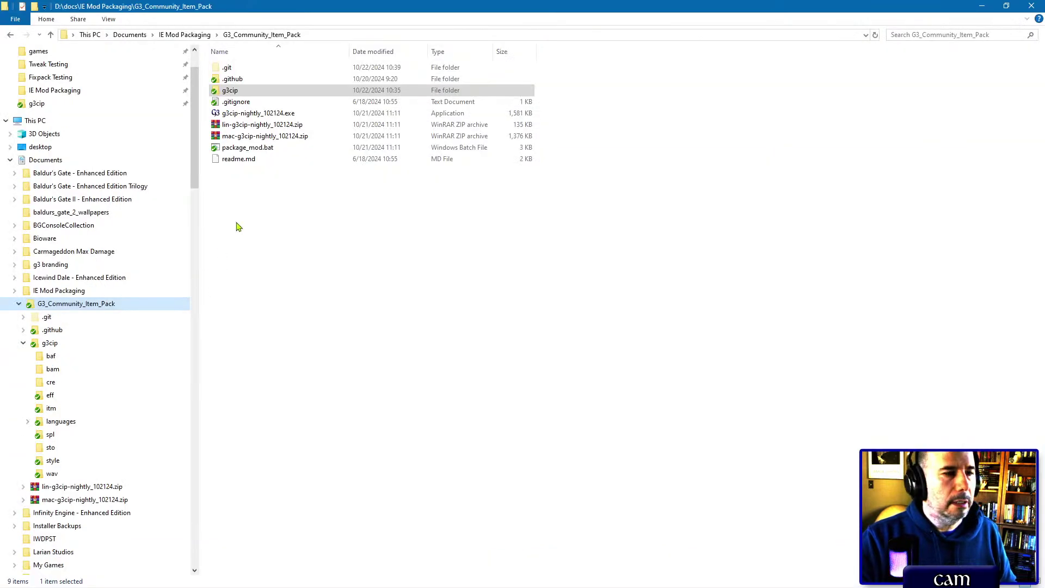
{"action": "left_click", "coordinate": [11, 34]}
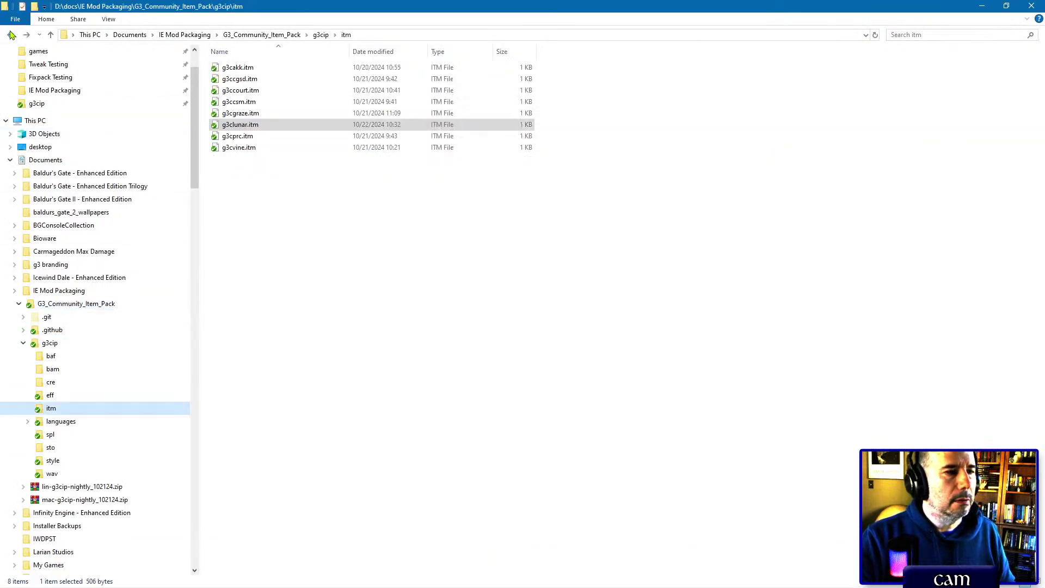
{"action": "left_click", "coordinate": [12, 34]}
{"action": "left_click", "coordinate": [12, 35]}
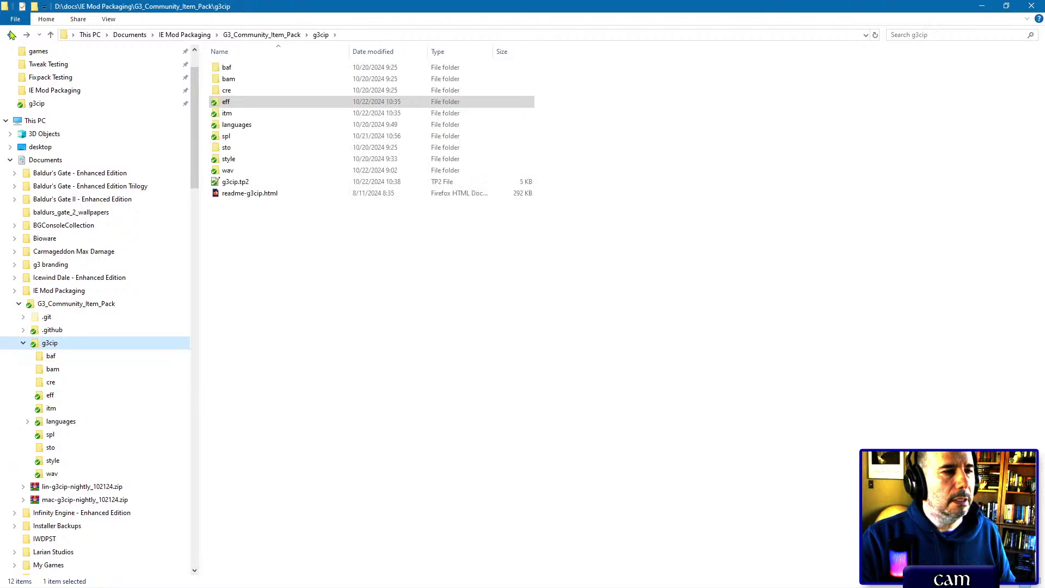
{"action": "left_click", "coordinate": [11, 34]}
{"action": "left_click", "coordinate": [12, 34]}
{"action": "left_click", "coordinate": [11, 34]}
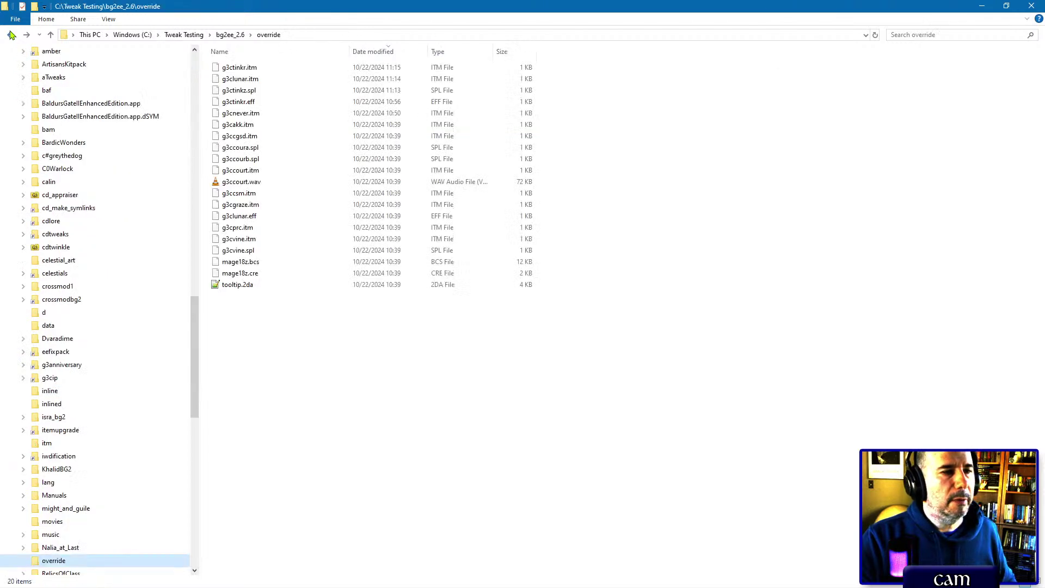
{"action": "left_click", "coordinate": [255, 70]}
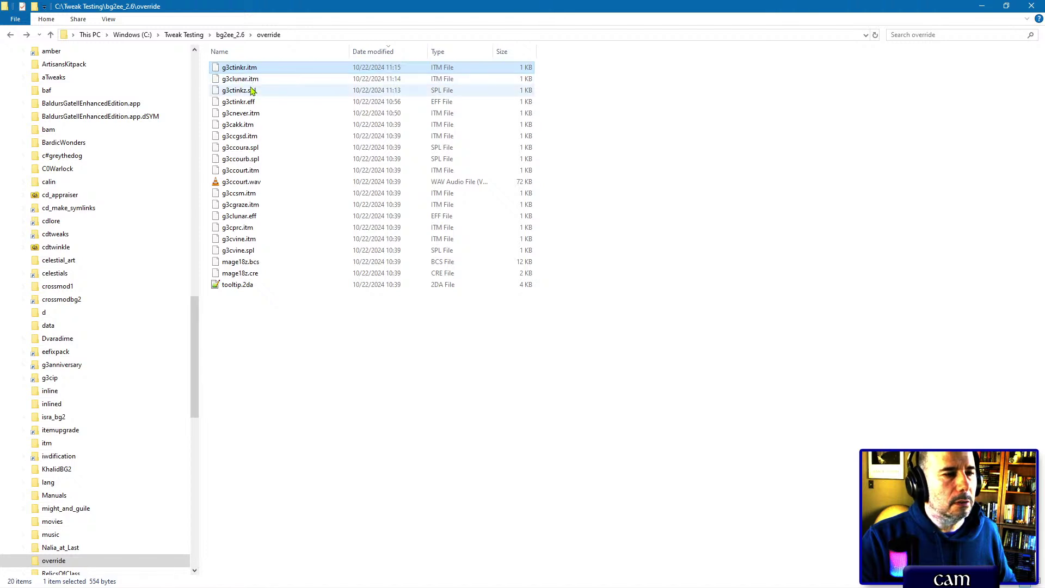
{"action": "left_click", "coordinate": [244, 114], "text": "shift"}
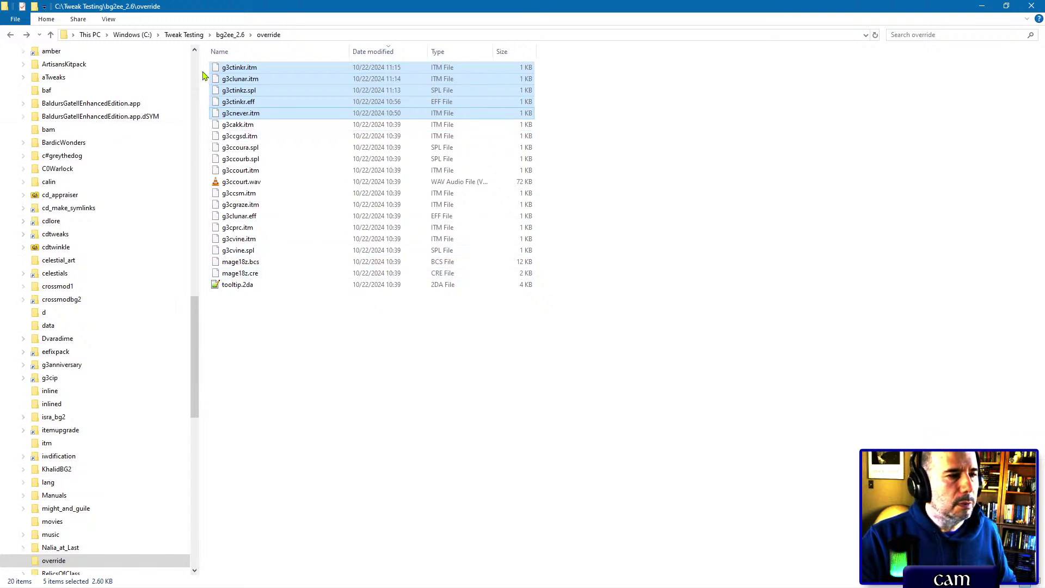
Step: Paste the five copied files into the mod's g3cip\itm folder, replacing the existing g3clunar.itm
{"action": "scroll", "coordinate": [198, 65], "scroll_direction": "up", "scroll_amount": 15}
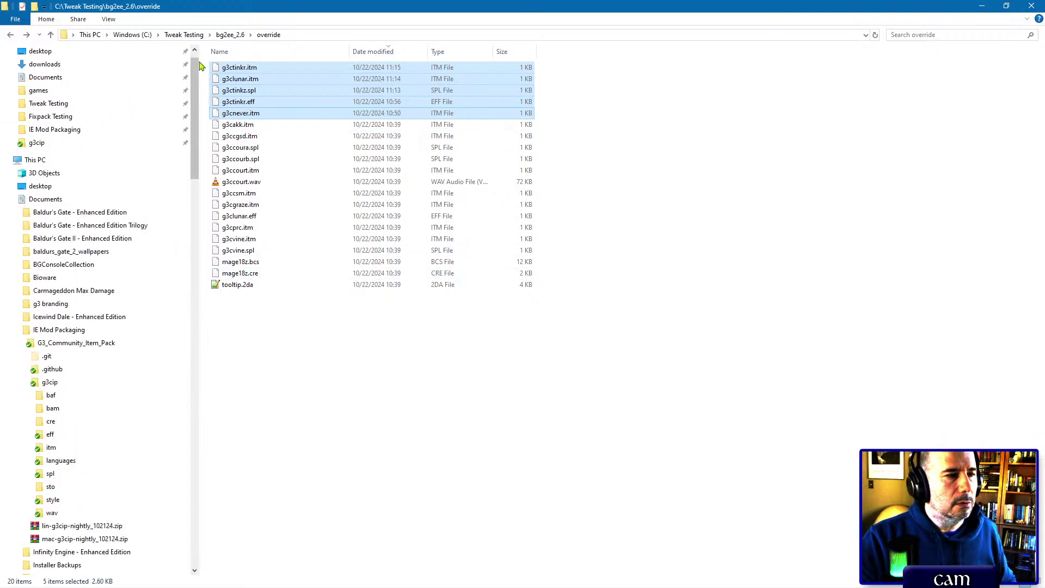
{"action": "left_click", "coordinate": [37, 142]}
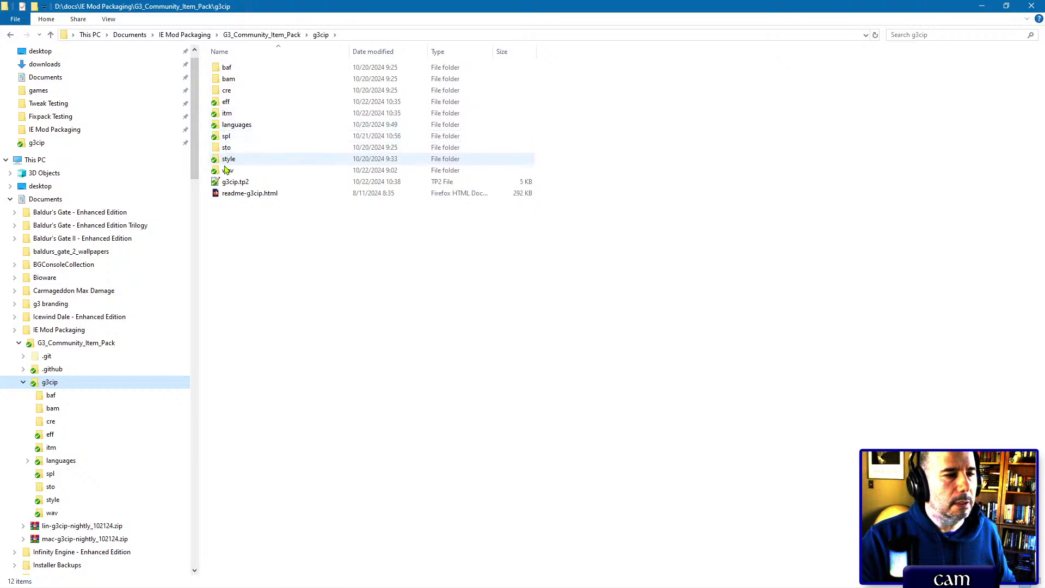
{"action": "left_click", "coordinate": [224, 116]}
{"action": "double_click", "coordinate": [224, 115]}
{"action": "key", "text": "ctrl+v"}
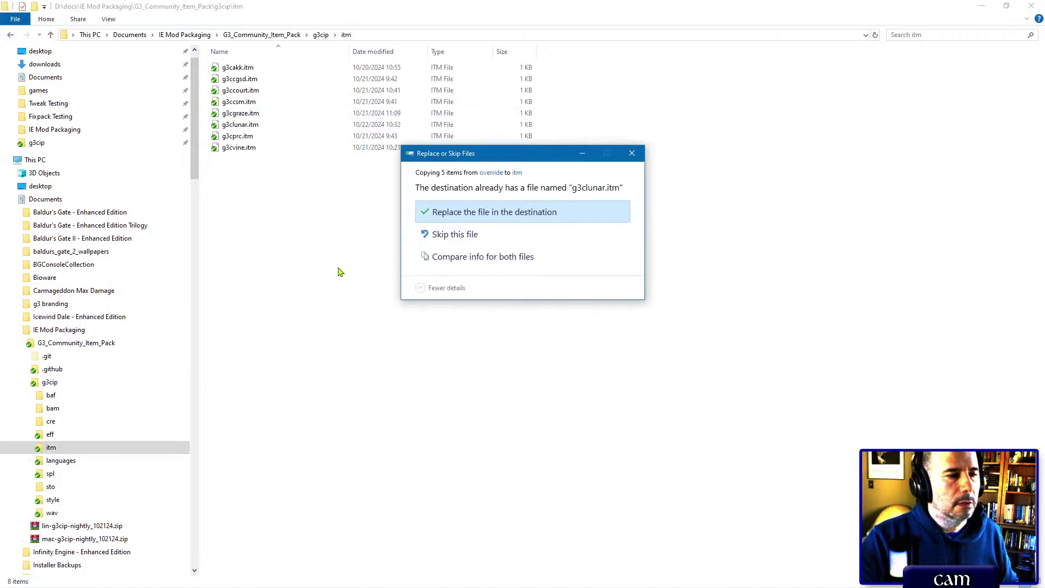
{"action": "left_click", "coordinate": [471, 214]}
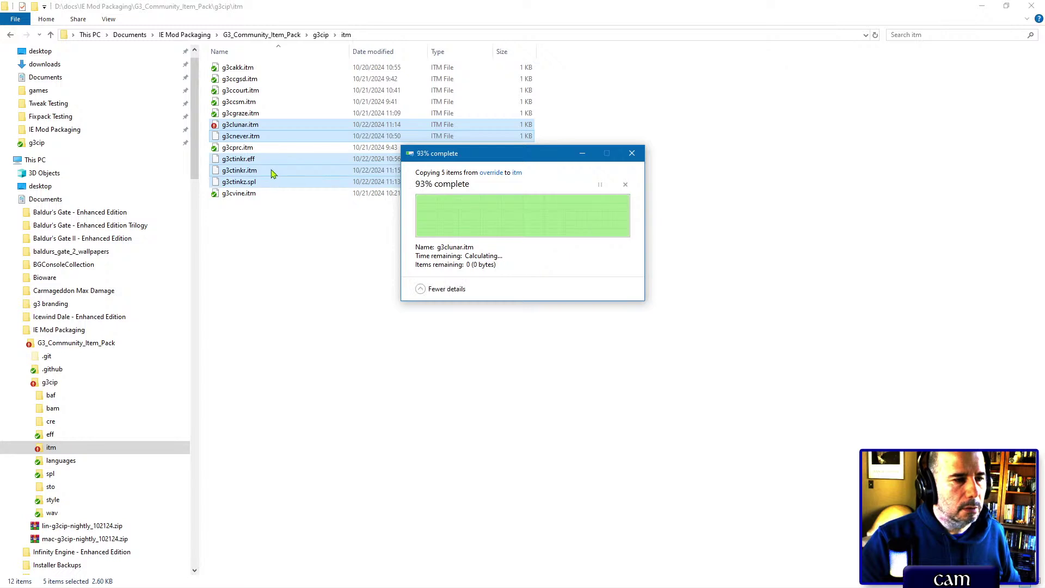
Step: Sort the itm folder by type, move g3ctinkr.eff into the eff folder and g3ctinkz.spl into the spl folder
{"action": "left_click", "coordinate": [440, 53]}
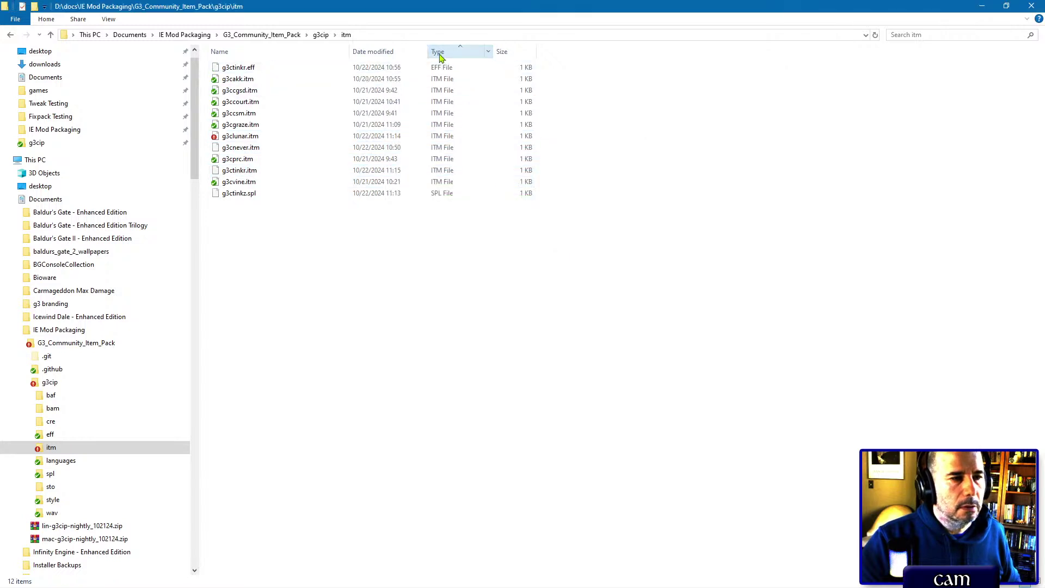
{"action": "left_click", "coordinate": [242, 69]}
{"action": "scroll", "coordinate": [194, 125], "scroll_direction": "down", "scroll_amount": 2}
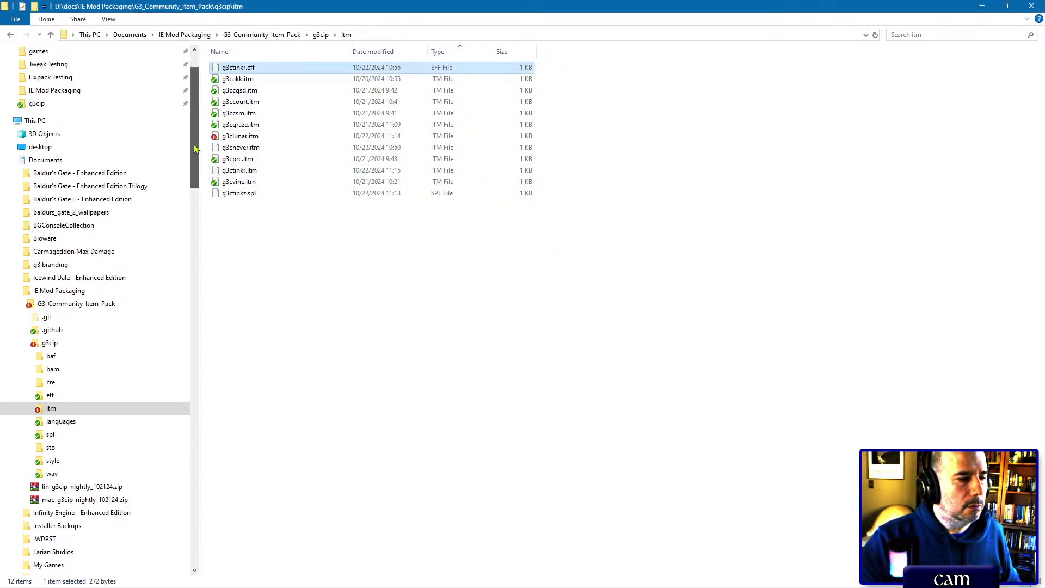
{"action": "left_click_drag", "start_coordinate": [229, 70], "coordinate": [86, 368]}
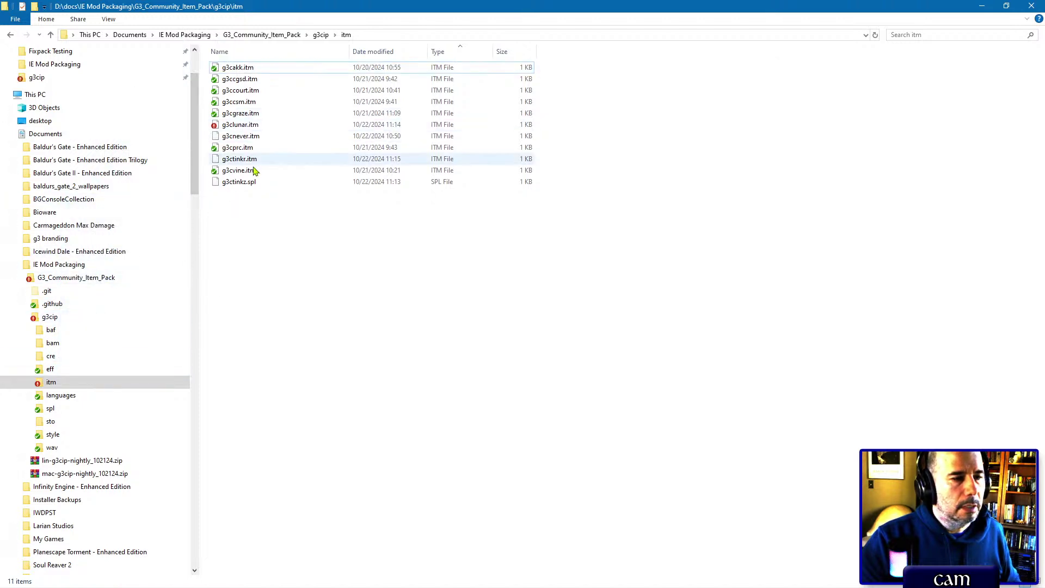
{"action": "left_click_drag", "start_coordinate": [250, 180], "coordinate": [116, 416]}
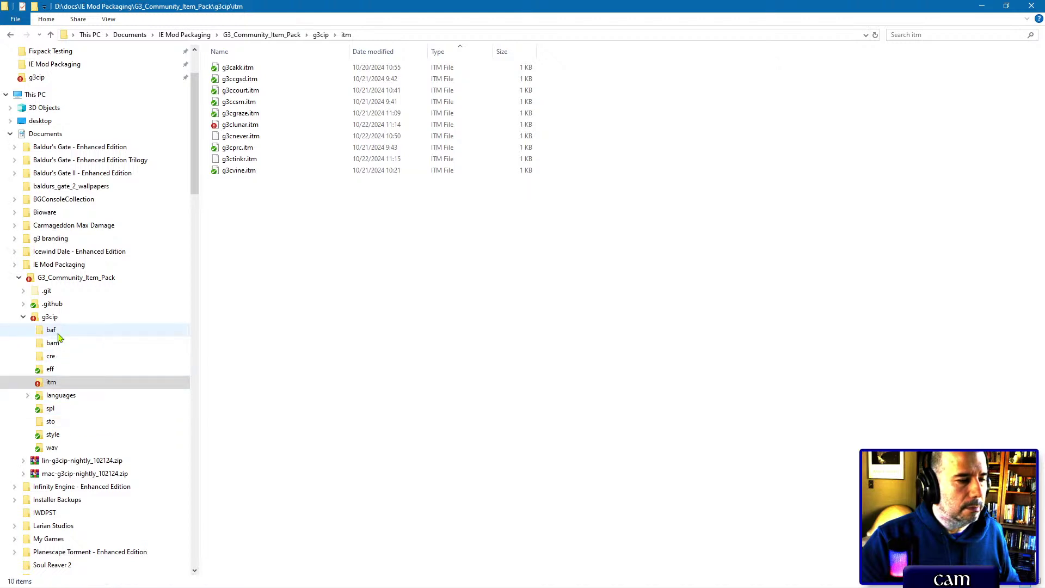
Step: Add g3ctinkr.eff in the eff folder to the Git repository with TortoiseGit
{"action": "left_click", "coordinate": [50, 369]}
{"action": "right_click", "coordinate": [247, 80]}
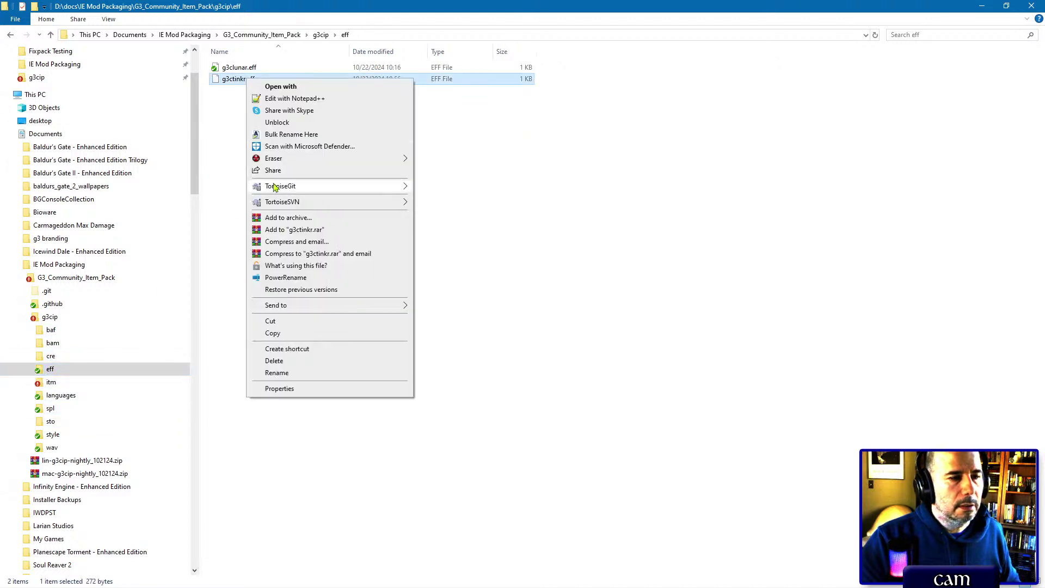
{"action": "mouse_move", "coordinate": [278, 187]}
{"action": "left_click", "coordinate": [430, 203]}
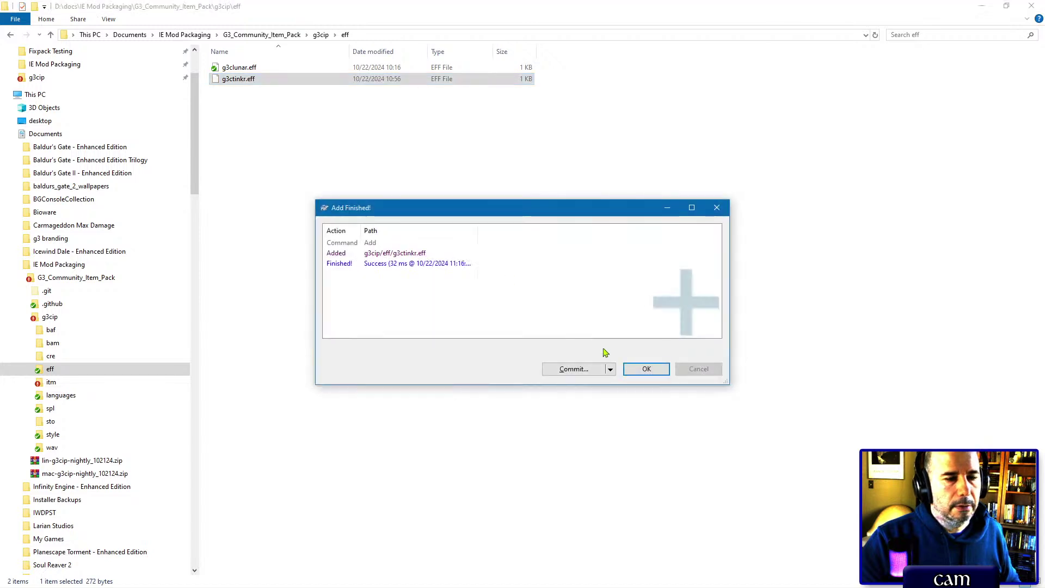
{"action": "left_click", "coordinate": [642, 366]}
Step: Add g3ctinkz.spl in the spl folder to the Git repository with TortoiseGit
{"action": "left_click", "coordinate": [51, 408]}
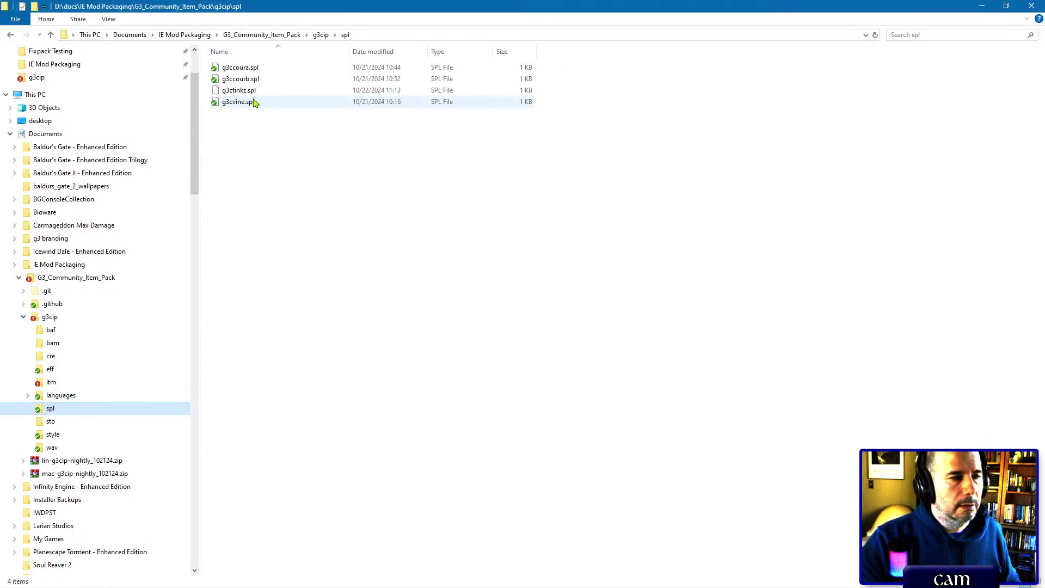
{"action": "left_click", "coordinate": [242, 91]}
{"action": "right_click", "coordinate": [247, 93]}
{"action": "mouse_move", "coordinate": [299, 217]}
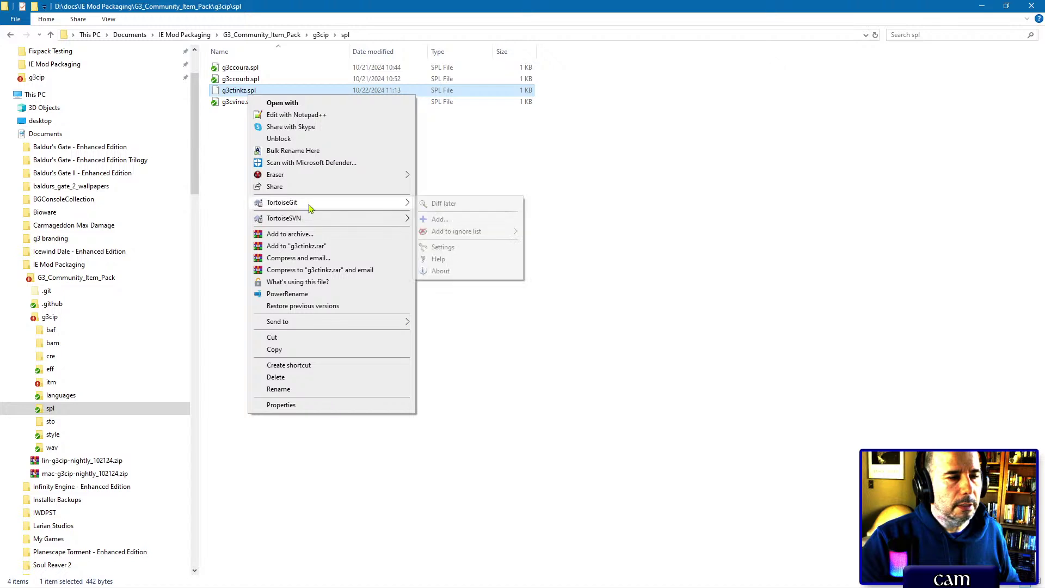
{"action": "left_click", "coordinate": [436, 223]}
{"action": "left_click", "coordinate": [636, 369]}
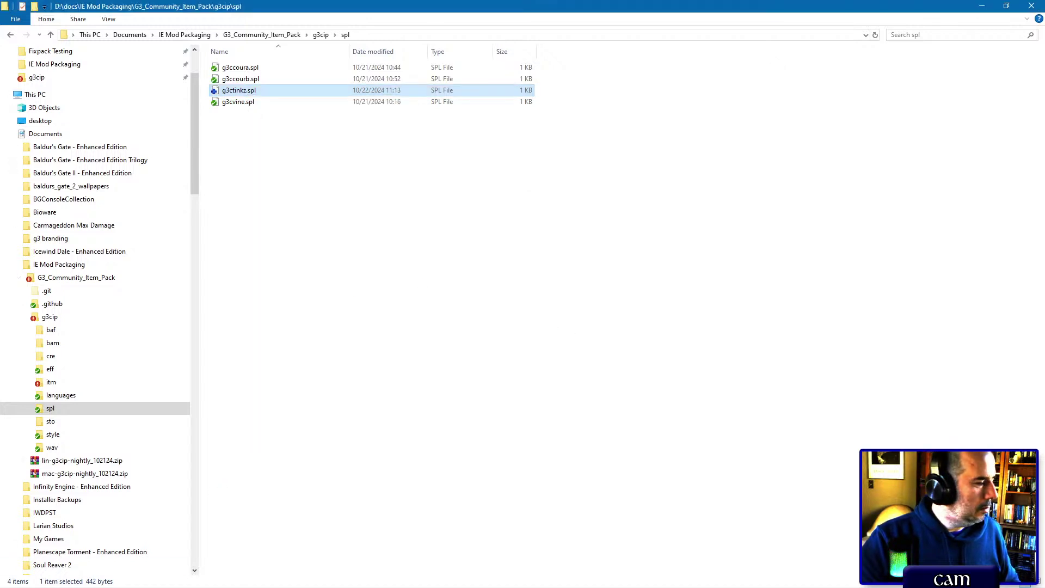
Step: Switch to Notepad++ and, in g3cip.tp2's spells section, duplicate the g3ccourb.spl copy line and rename its file to g3xtinkz.spl
{"action": "key", "text": "alt+Tab"}
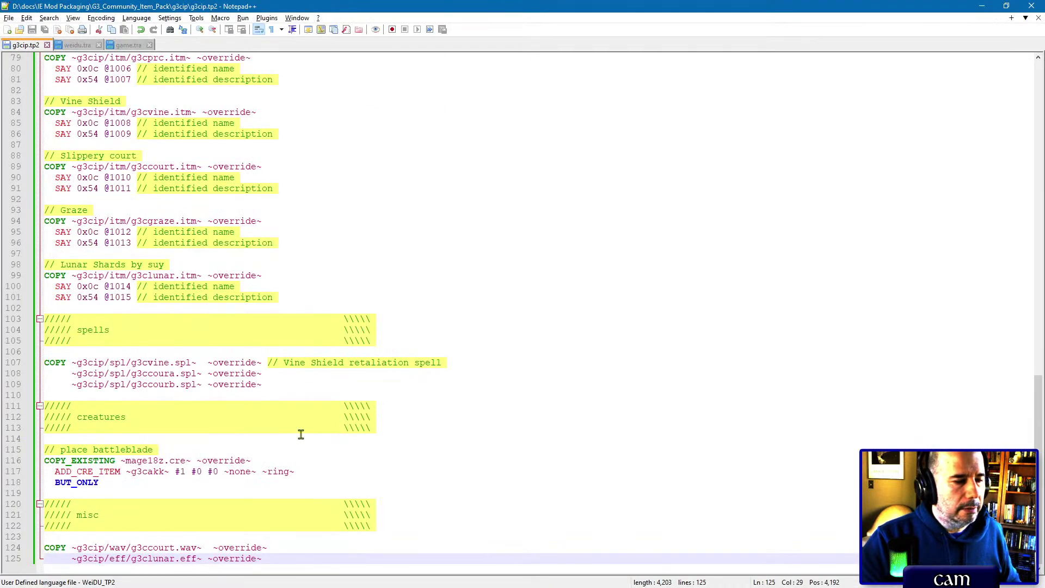
{"action": "left_click_drag", "start_coordinate": [284, 378], "coordinate": [282, 388]}
{"action": "key", "text": "ctrl+c"}
{"action": "left_click", "coordinate": [282, 389]}
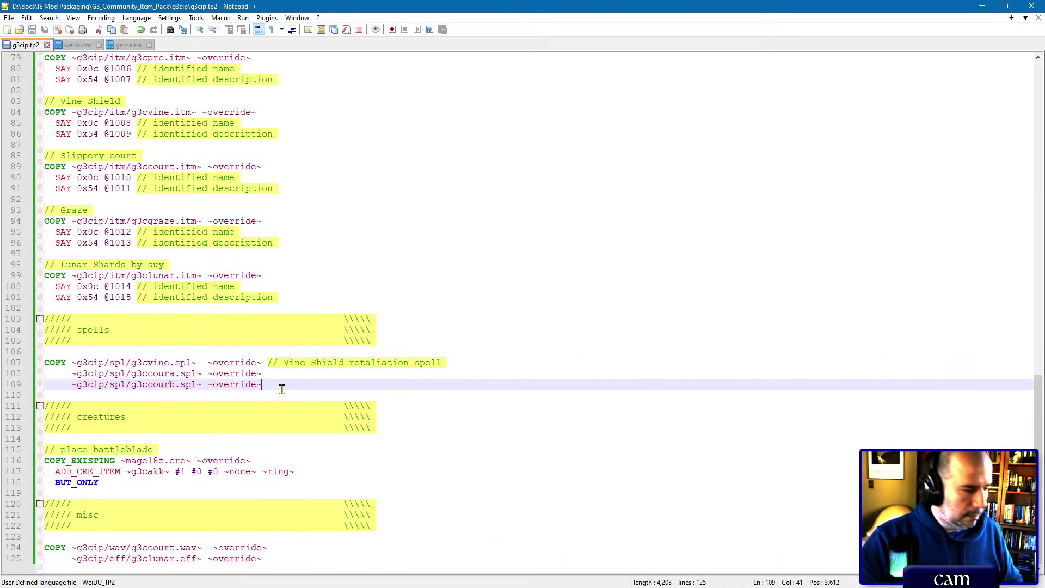
{"action": "key", "text": "ctrl+v"}
{"action": "double_click", "coordinate": [147, 394]}
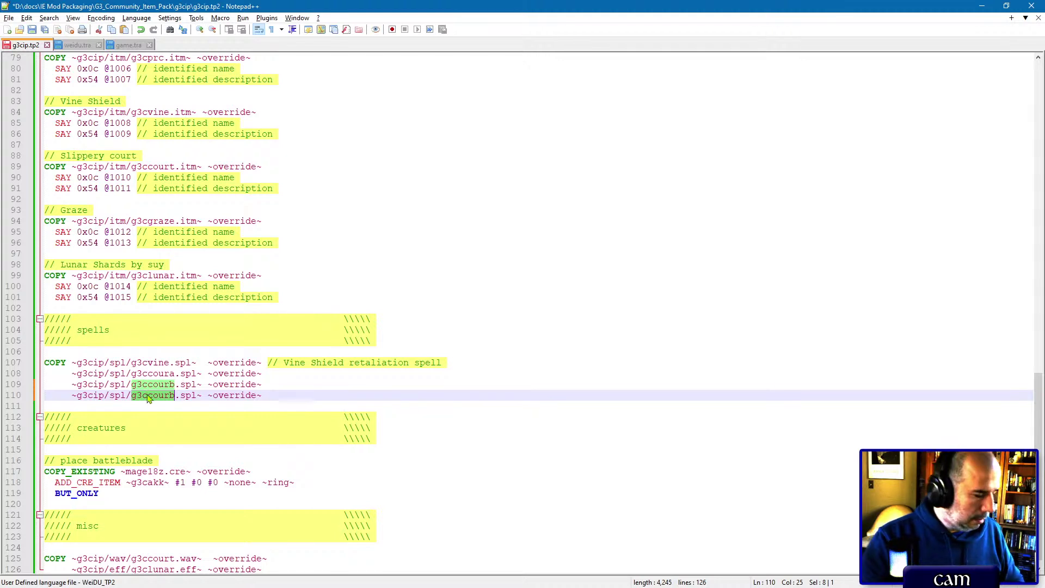
{"action": "type", "text": "g3clink"}
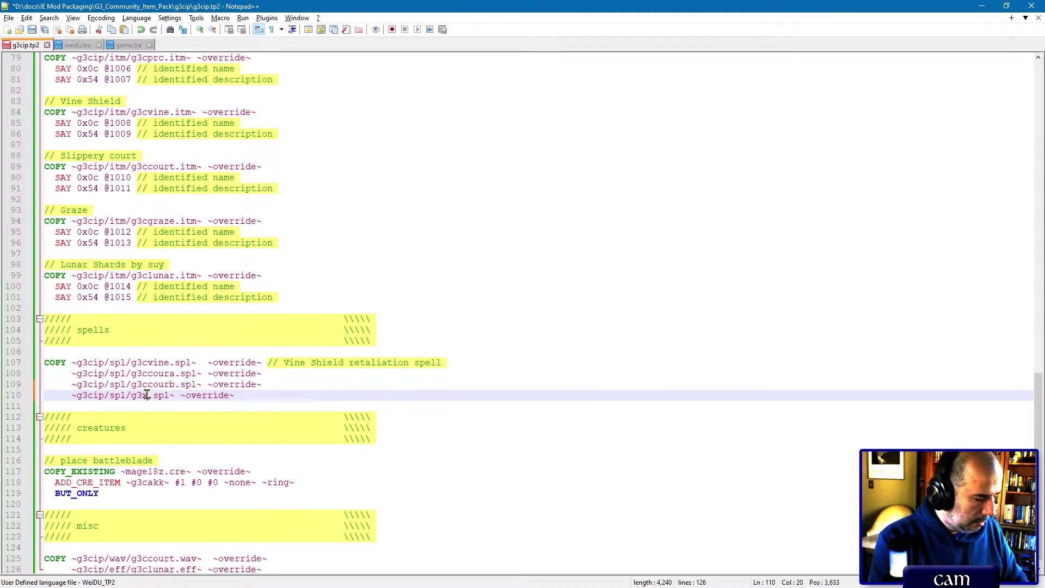
{"action": "type", "text": "z"}
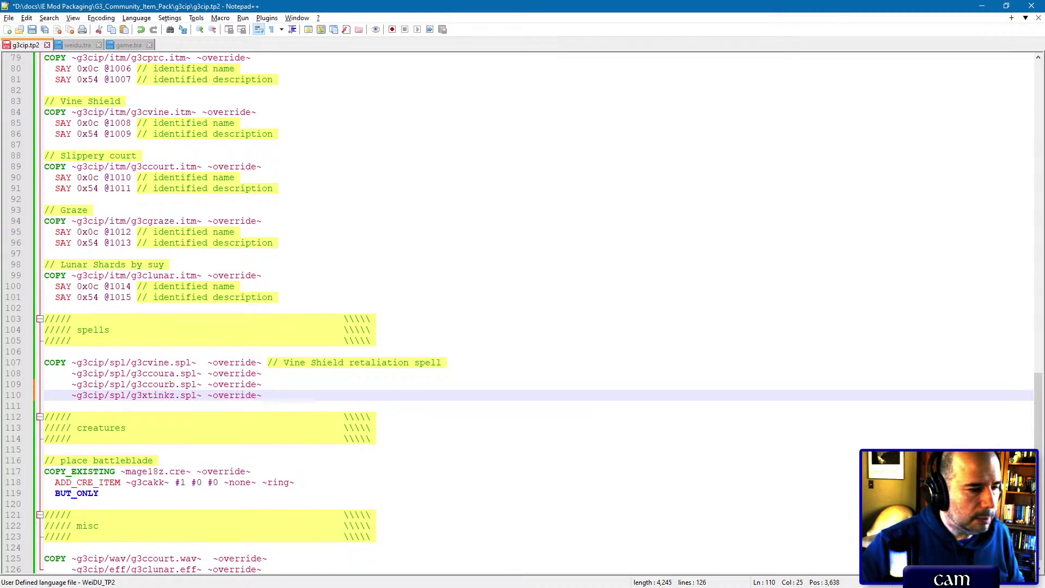
Step: Duplicate the g3clunar.eff copy line in the misc section and remove the extra space from the g3ccourt.wav line
{"action": "scroll", "coordinate": [205, 381], "scroll_direction": "down", "scroll_amount": 1}
{"action": "scroll", "coordinate": [206, 376], "scroll_direction": "up", "scroll_amount": 6}
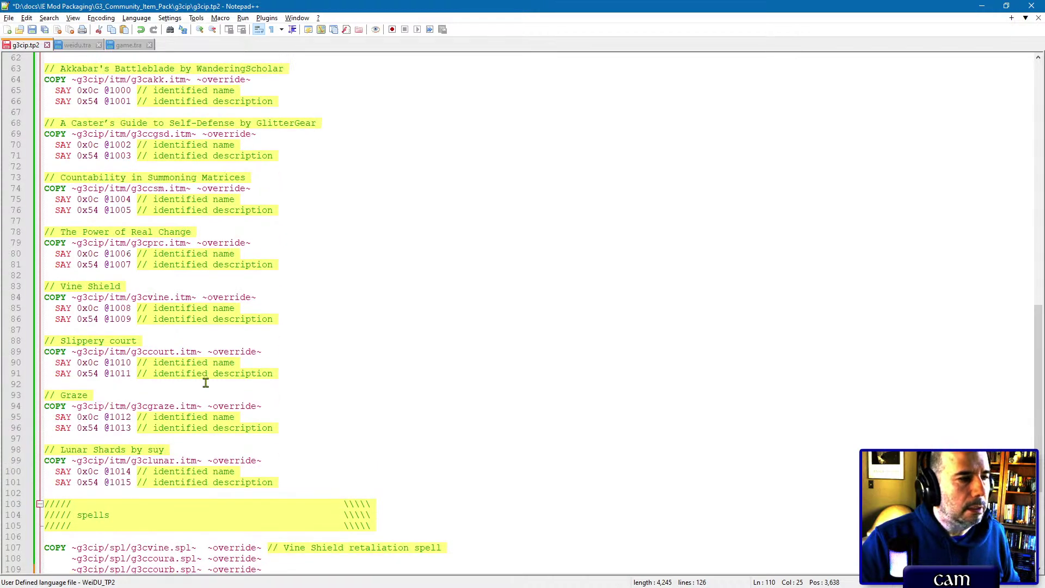
{"action": "scroll", "coordinate": [204, 397], "scroll_direction": "down", "scroll_amount": 6}
{"action": "left_click_drag", "start_coordinate": [273, 549], "coordinate": [283, 555]}
{"action": "key", "text": "ctrl+d"}
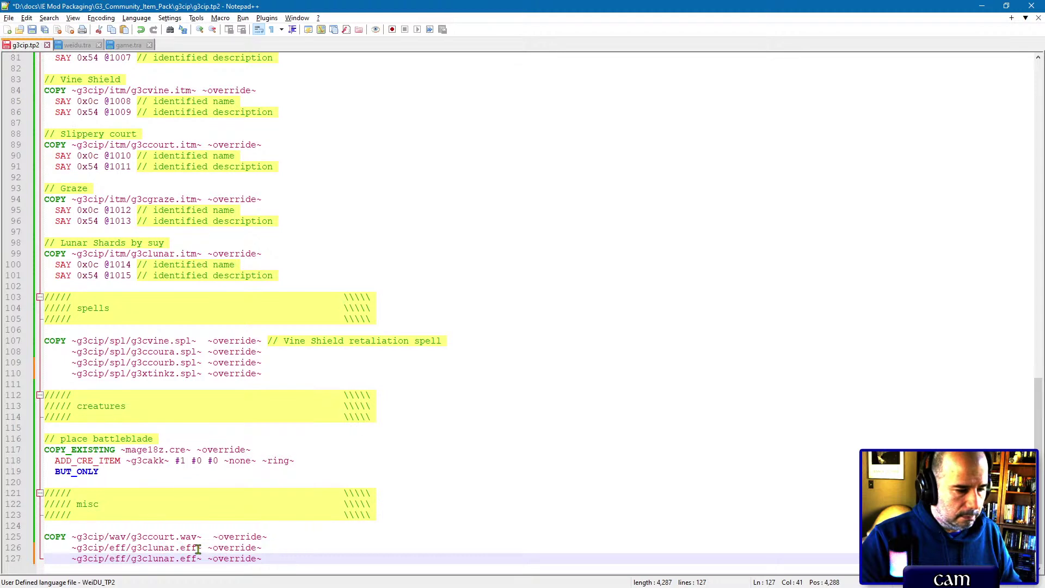
{"action": "left_click", "coordinate": [205, 537]}
{"action": "key", "text": "Delete"}
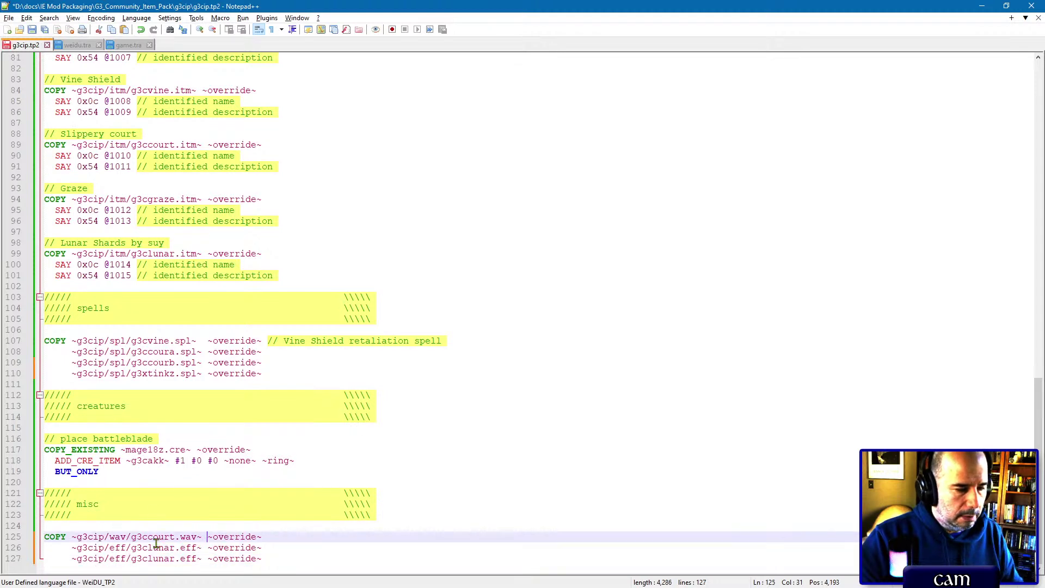
Step: Correct the file name on the last copy line of the spells section to g3ctinkz.spl
{"action": "double_click", "coordinate": [147, 449]}
{"action": "left_click", "coordinate": [147, 373]}
{"action": "double_click", "coordinate": [148, 373]}
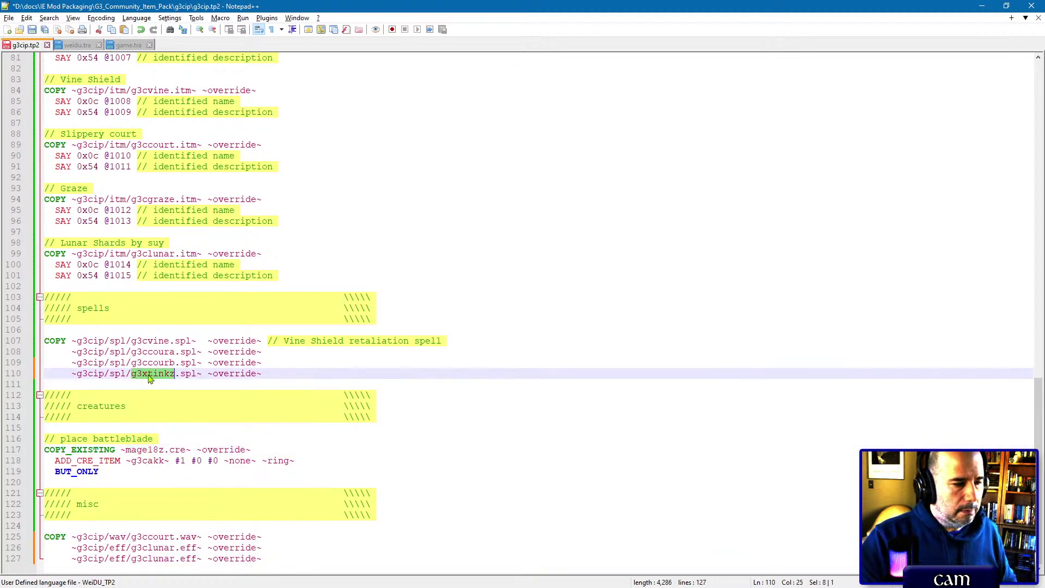
{"action": "left_click", "coordinate": [148, 375]}
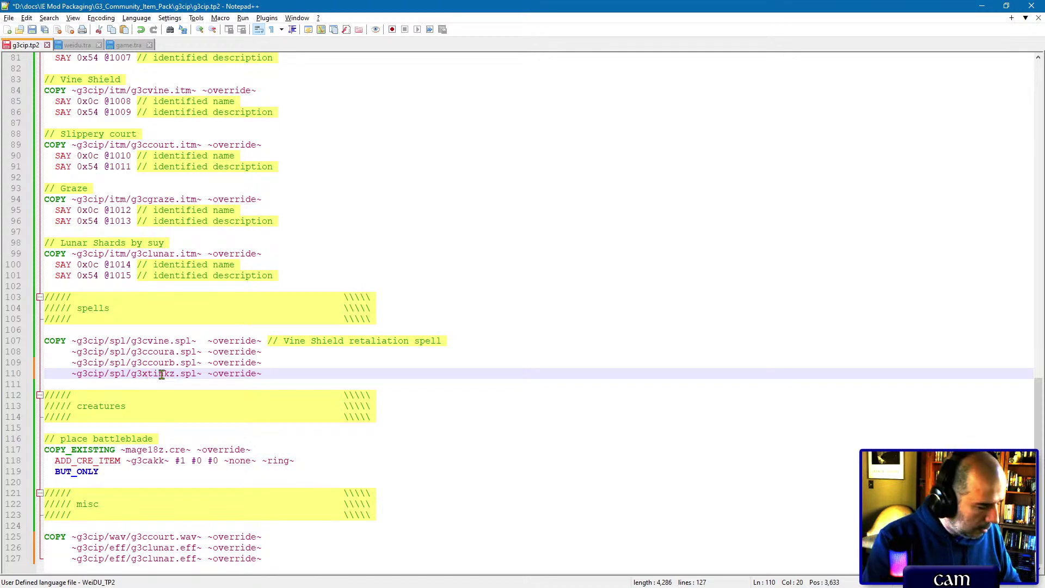
{"action": "key", "text": "BackSpace"}
{"action": "type", "text": "c"}
Step: Copy the g3ctinkz name into the misc section's duplicated g3clunar.eff line, change it to g3ctinkr.eff, and save g3cip.tp2
{"action": "double_click", "coordinate": [162, 375]}
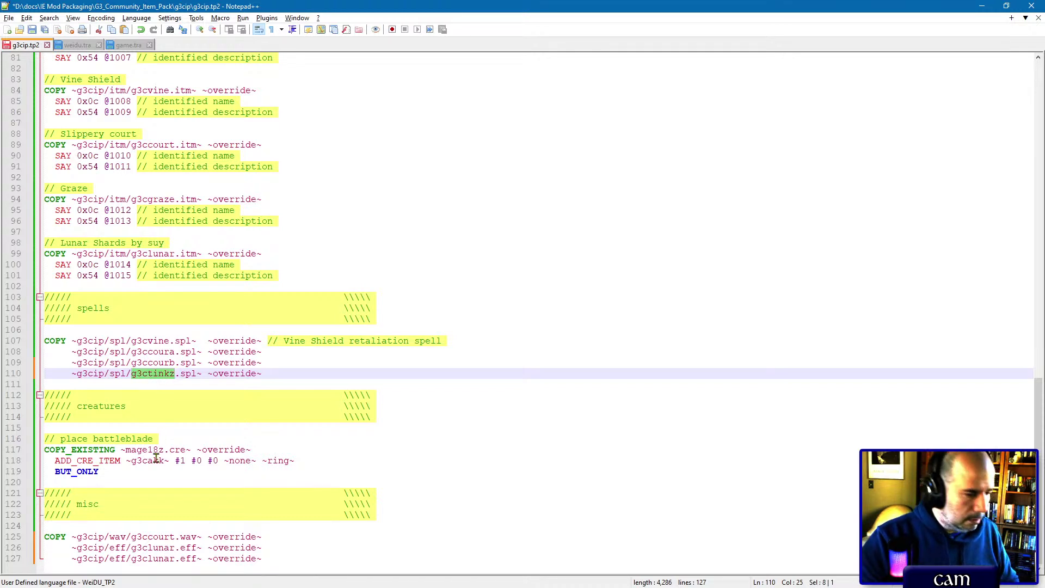
{"action": "key", "text": "ctrl+c"}
{"action": "double_click", "coordinate": [154, 559]}
{"action": "key", "text": "ctrl+v"}
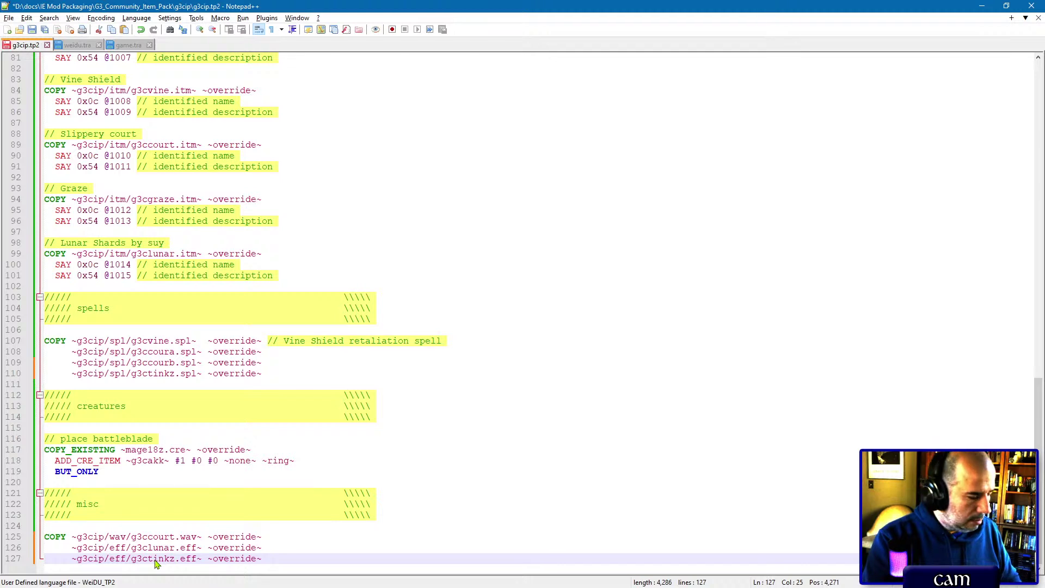
{"action": "key", "text": "ctrl+s"}
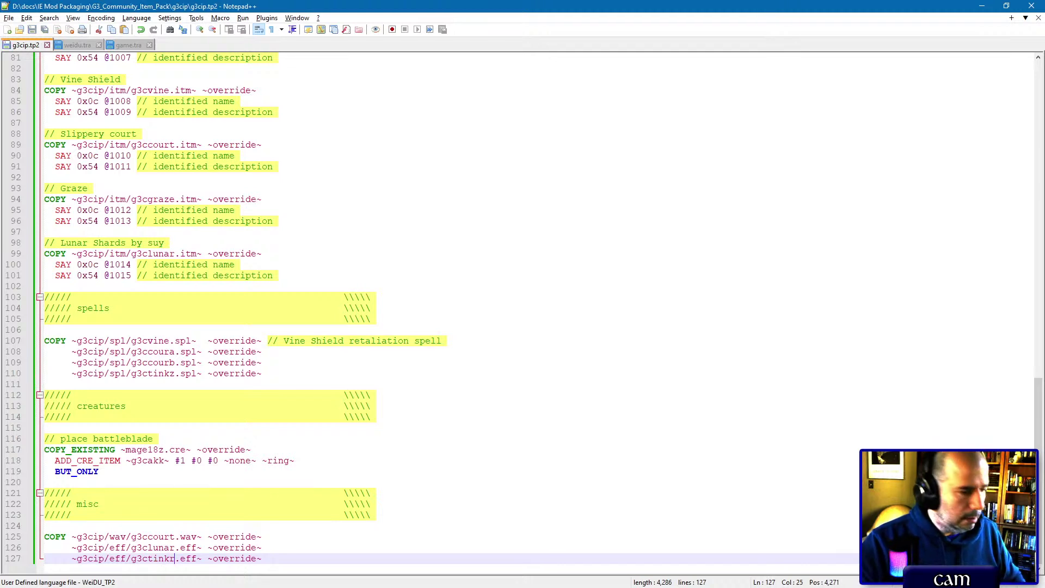
Step: Duplicate the Lunar Shards item block directly below itself, including the blank line before it
{"action": "left_click", "coordinate": [368, 308]}
{"action": "left_click", "coordinate": [296, 223]}
{"action": "left_click", "coordinate": [301, 275], "text": "shift"}
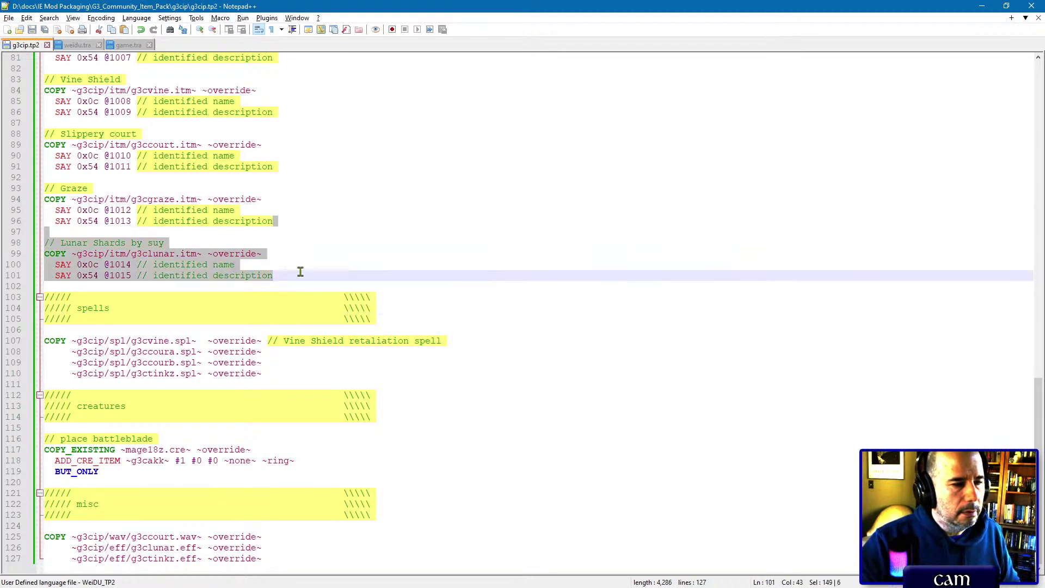
{"action": "key", "text": "ctrl+c"}
{"action": "left_click", "coordinate": [301, 275]}
{"action": "key", "text": "ctrl+v"}
Step: Switch to the browser and select for copying the Never Alone and Tinkerer's Spectacles text in the forum post, through "Usable by everyone"
{"action": "key", "text": "alt+Tab"}
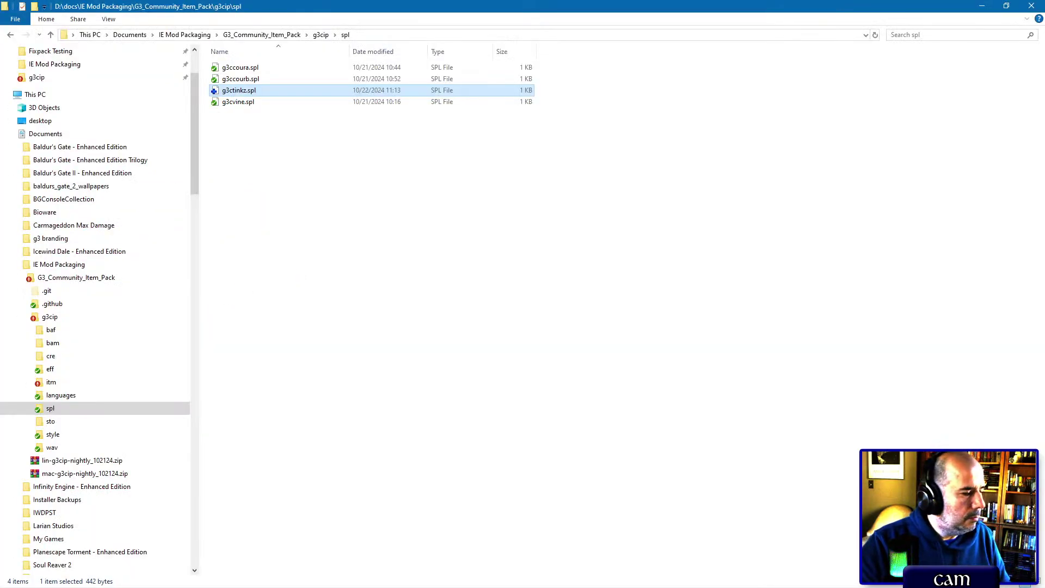
{"action": "key", "text": "alt+Tab"}
{"action": "scroll", "coordinate": [455, 326], "scroll_direction": "up", "scroll_amount": 6}
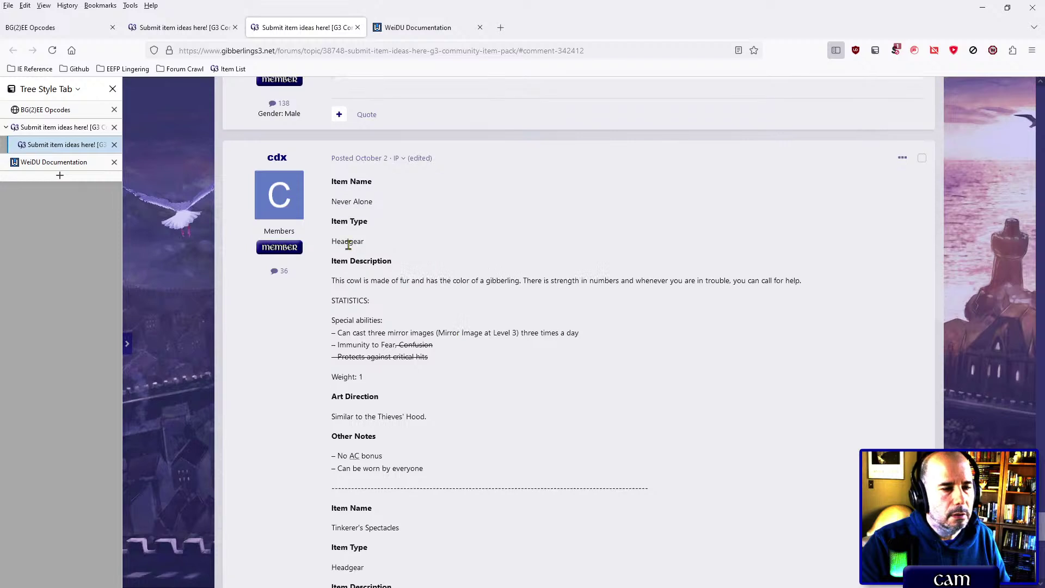
{"action": "left_click_drag", "start_coordinate": [334, 201], "coordinate": [373, 271]}
{"action": "scroll", "coordinate": [421, 471], "scroll_direction": "down", "scroll_amount": 6}
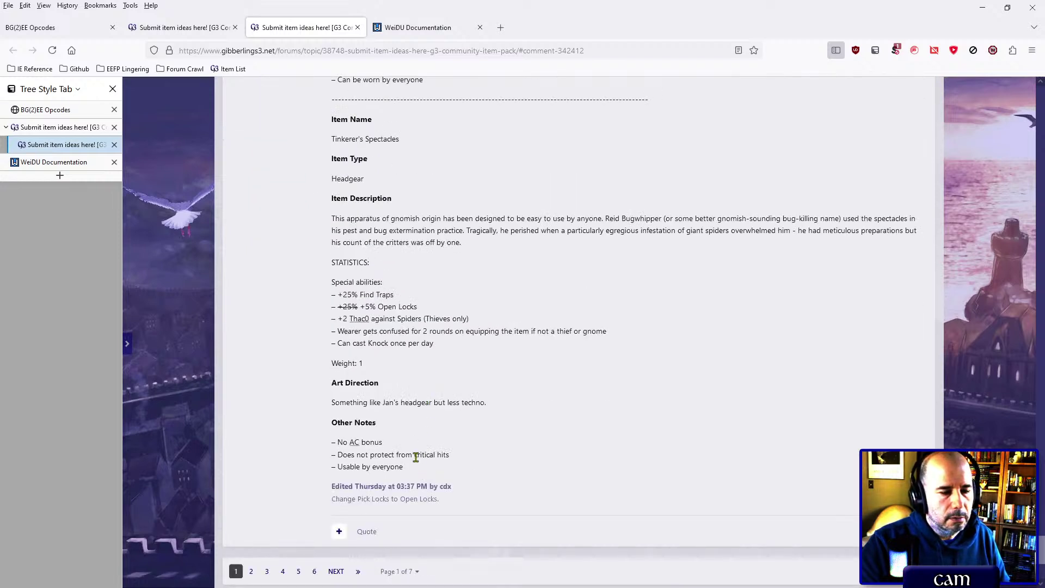
{"action": "left_click", "coordinate": [412, 469], "text": "shift"}
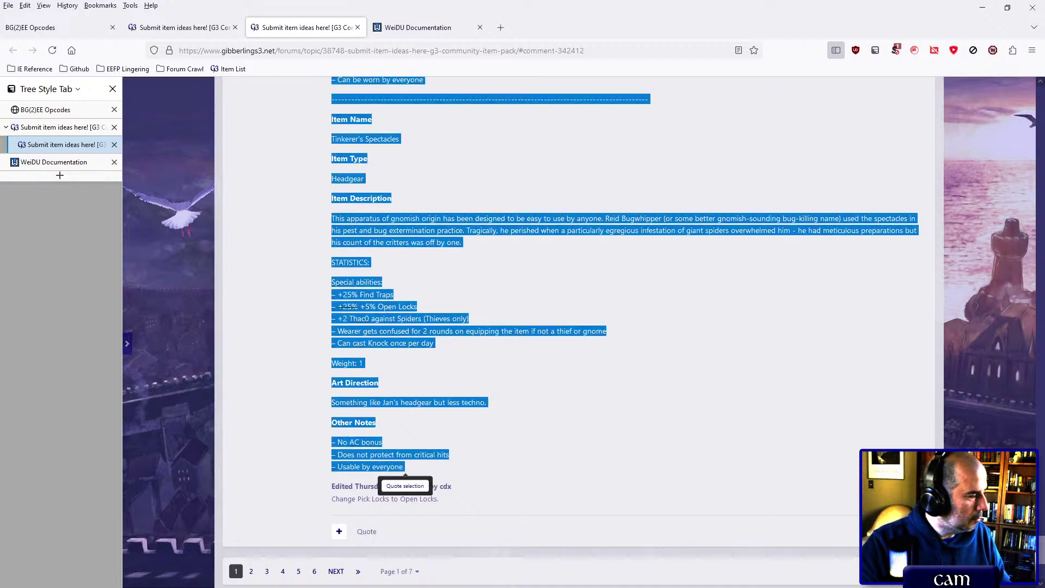
Step: Switch back to Notepad++ and paste the forum item text below the duplicated Lunar Shards block in g3cip.tp2
{"action": "key", "text": "alt+Tab"}
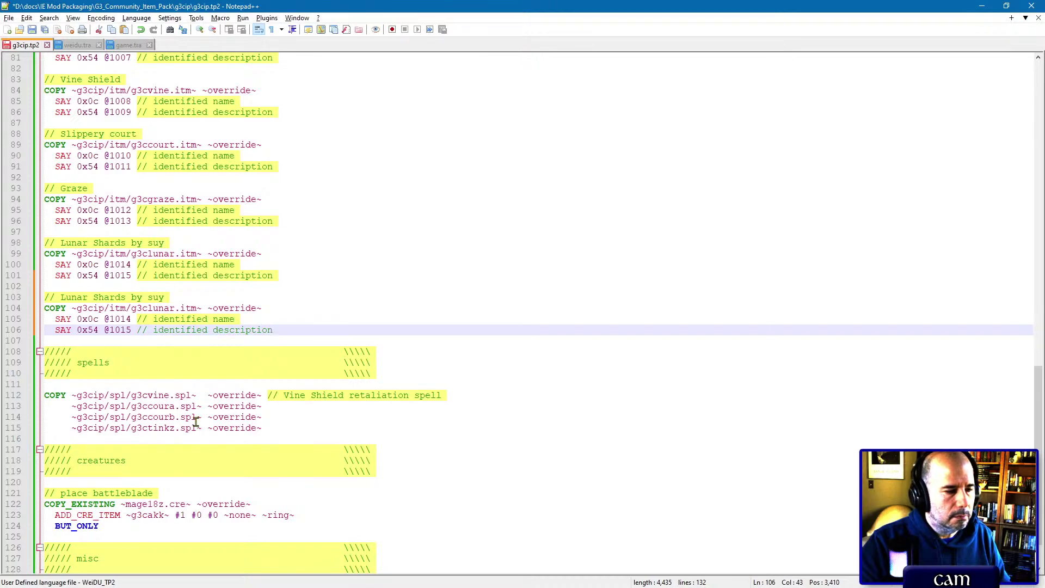
{"action": "key", "text": "Return"}
{"action": "key", "text": "Return"}
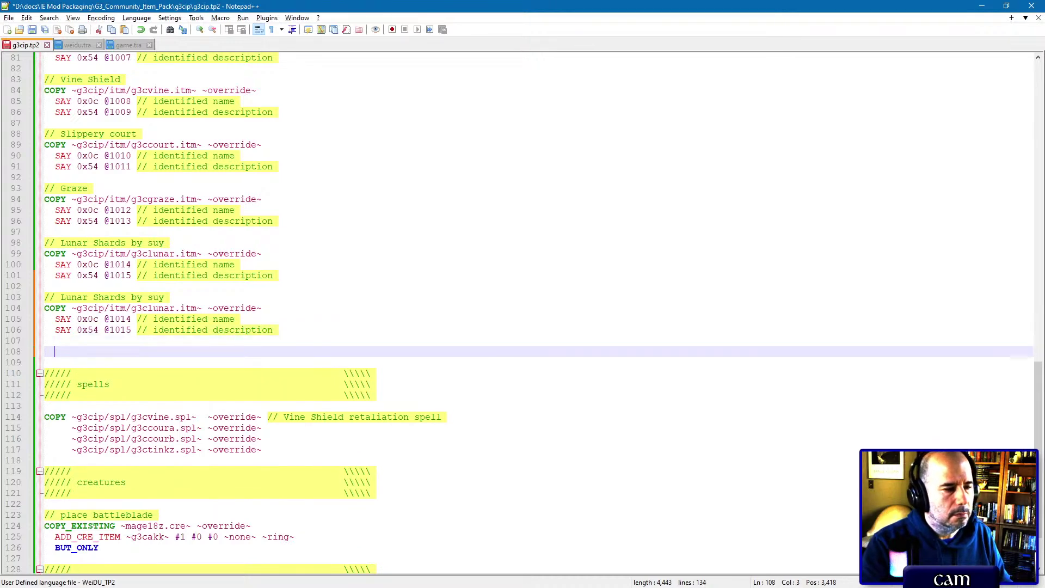
{"action": "key", "text": "ctrl+v"}
{"action": "scroll", "coordinate": [299, 337], "scroll_direction": "up", "scroll_amount": 15}
{"action": "scroll", "coordinate": [301, 337], "scroll_direction": "up", "scroll_amount": 1}
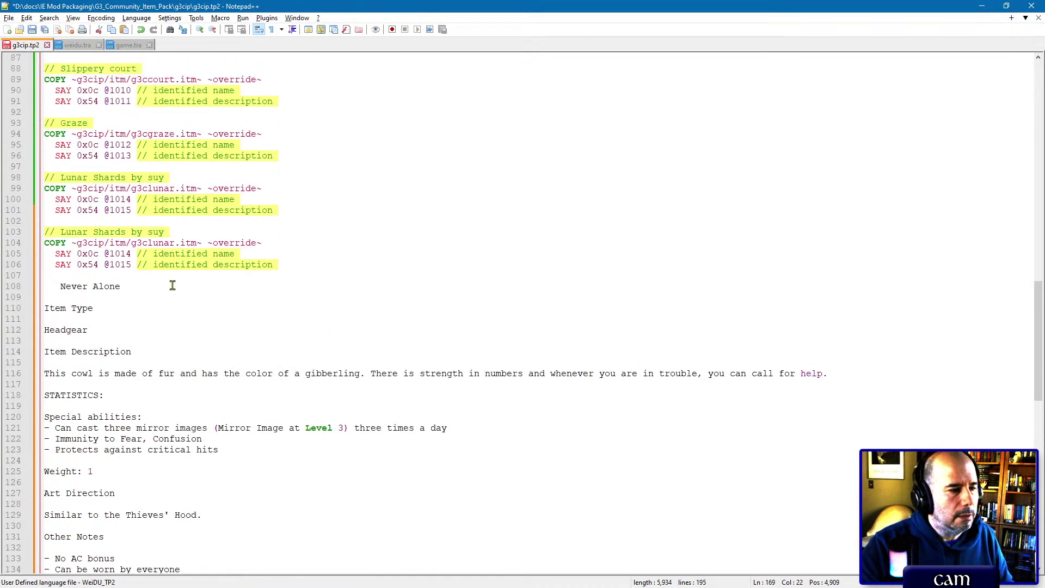
{"action": "left_click_drag", "start_coordinate": [145, 241], "coordinate": [173, 241]}
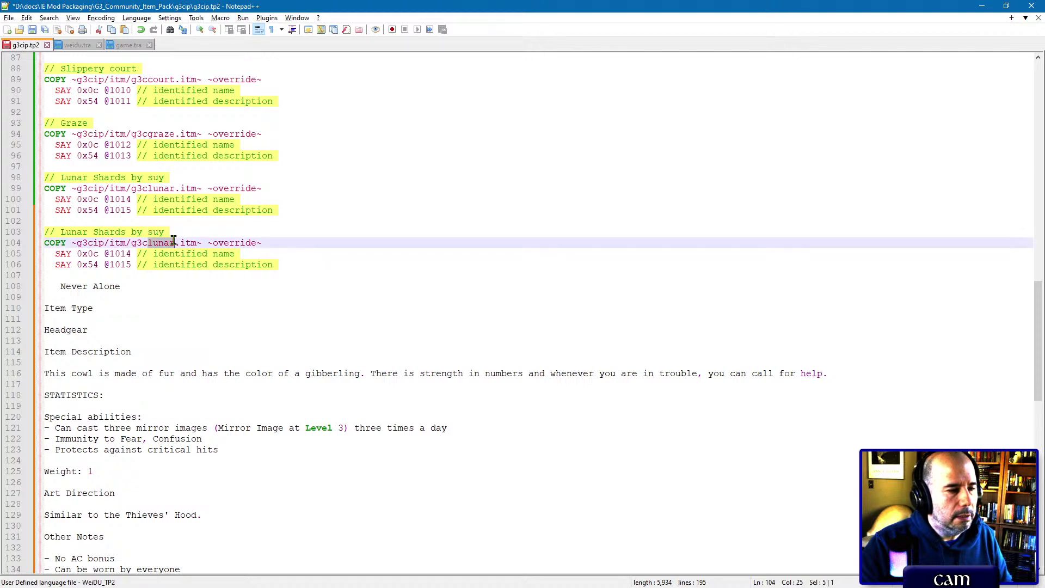
{"action": "type", "text": "never"}
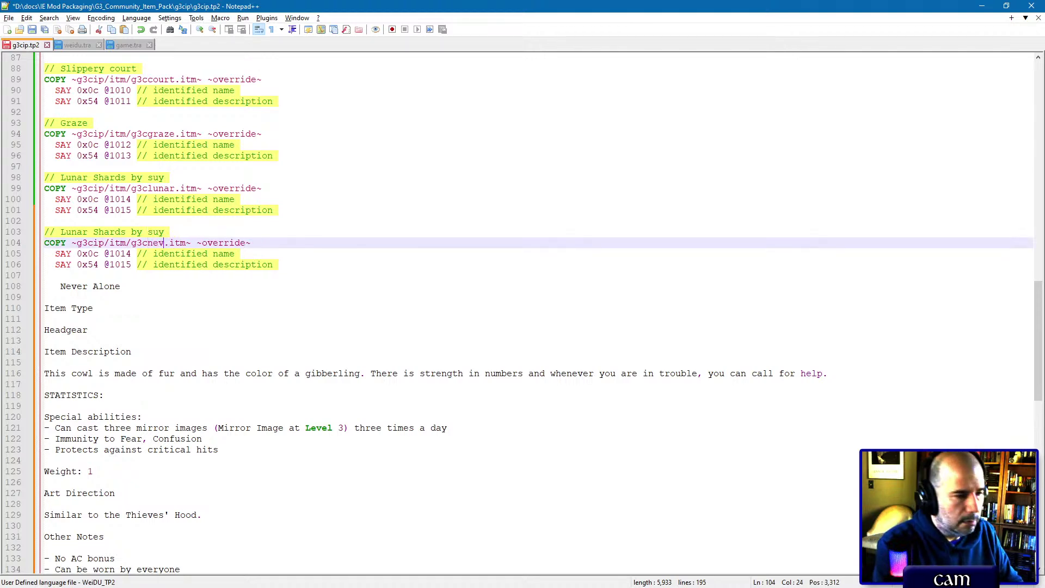
{"action": "left_click", "coordinate": [128, 254]}
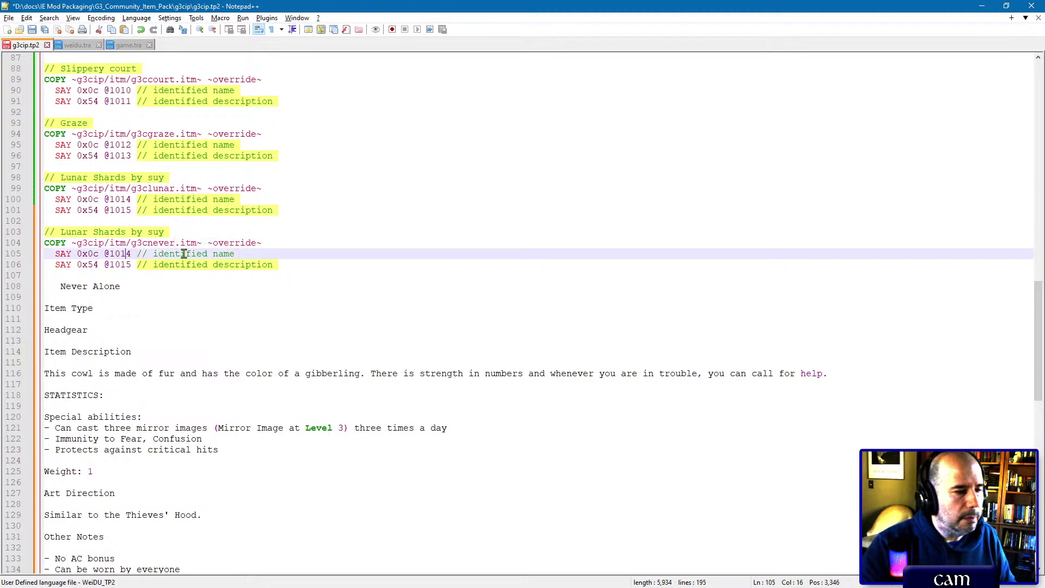
{"action": "key", "text": "Delete"}
{"action": "type", "text": "6"}
{"action": "key", "text": "Down"}
{"action": "key", "text": "BackSpace"}
{"action": "type", "text": "7"}
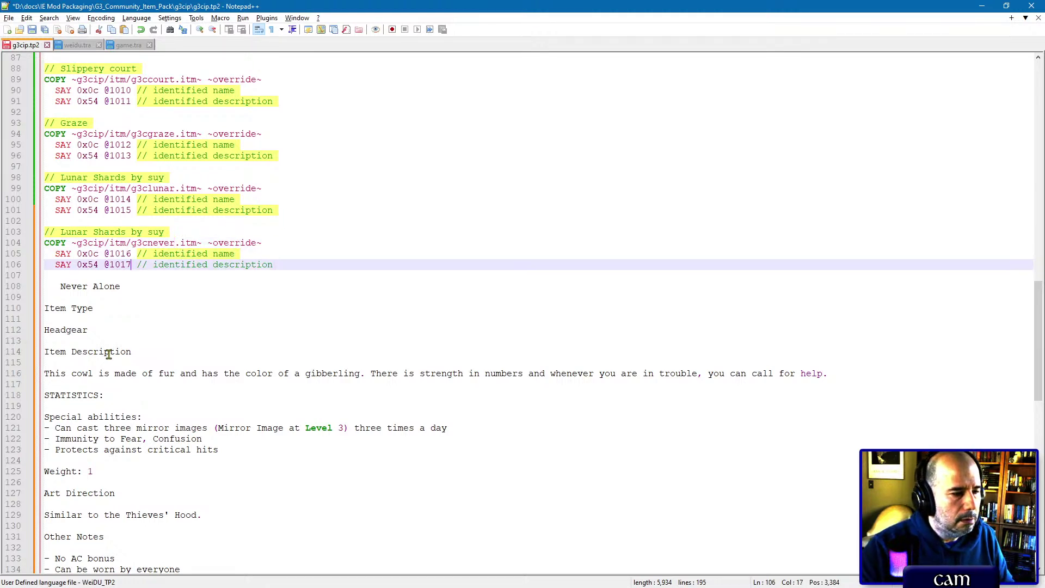
Step: Retitle the g3cnever.itm block's comment as Never Alone, checking the forum post for the author and crediting that forum handle
{"action": "left_click_drag", "start_coordinate": [120, 286], "coordinate": [60, 287]}
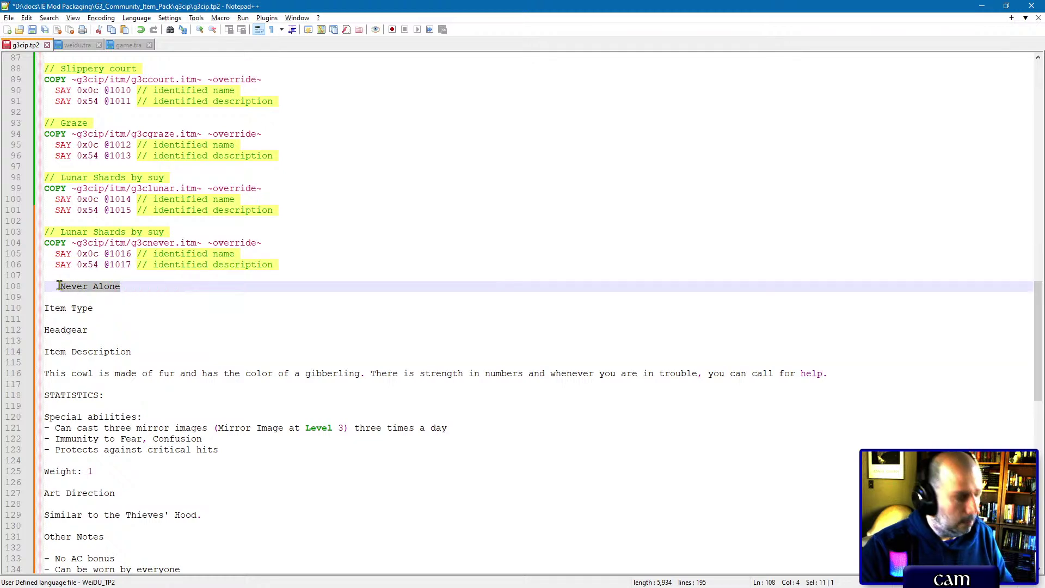
{"action": "key", "text": "ctrl+c"}
{"action": "left_click_drag", "start_coordinate": [60, 232], "coordinate": [202, 230]}
{"action": "key", "text": "ctrl+v"}
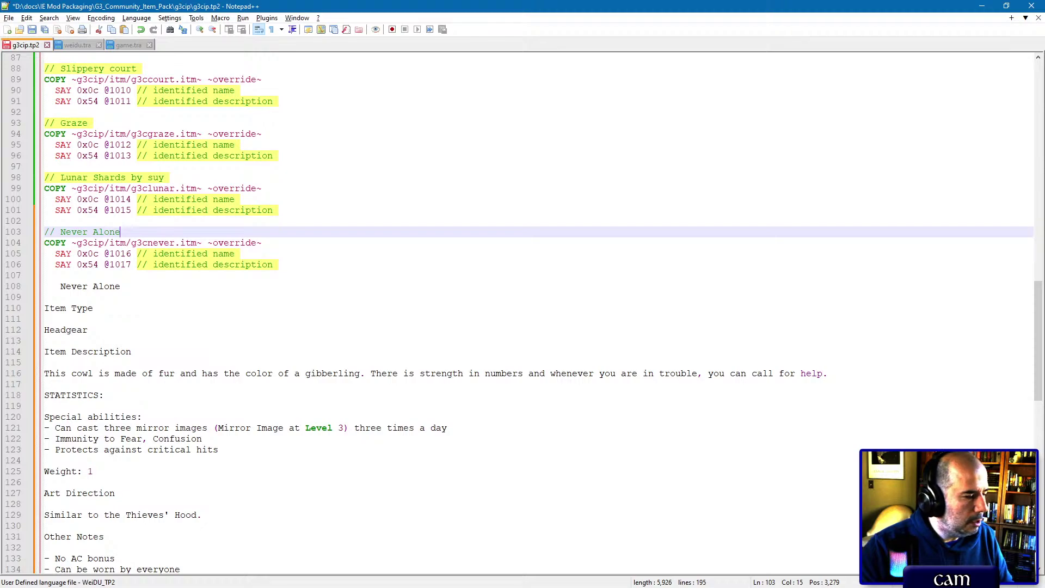
{"action": "key", "text": "alt+Tab"}
{"action": "scroll", "coordinate": [158, 464], "scroll_direction": "up", "scroll_amount": 10}
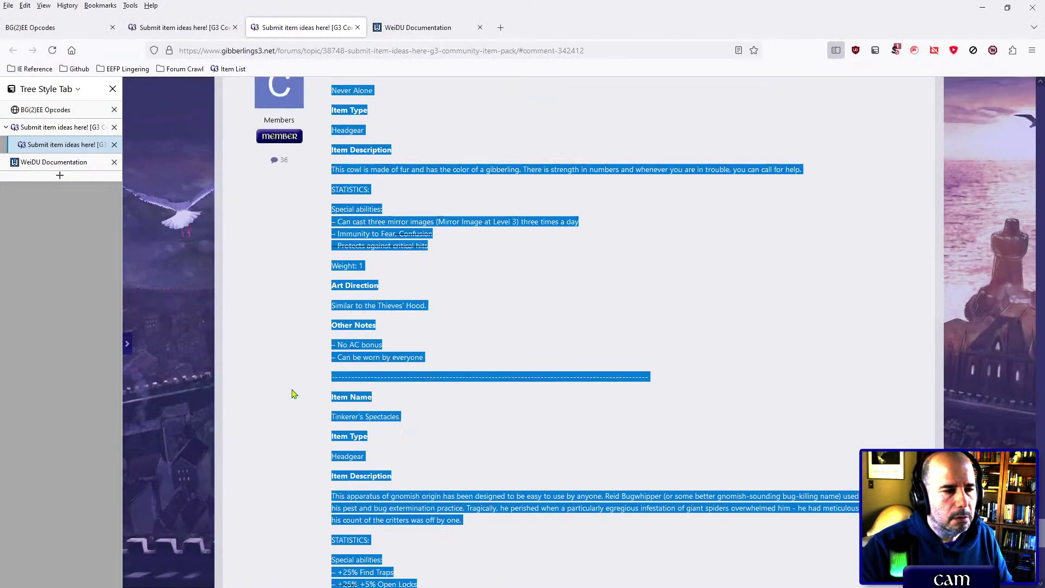
{"action": "left_click", "coordinate": [234, 401]}
{"action": "key", "text": "alt+Tab"}
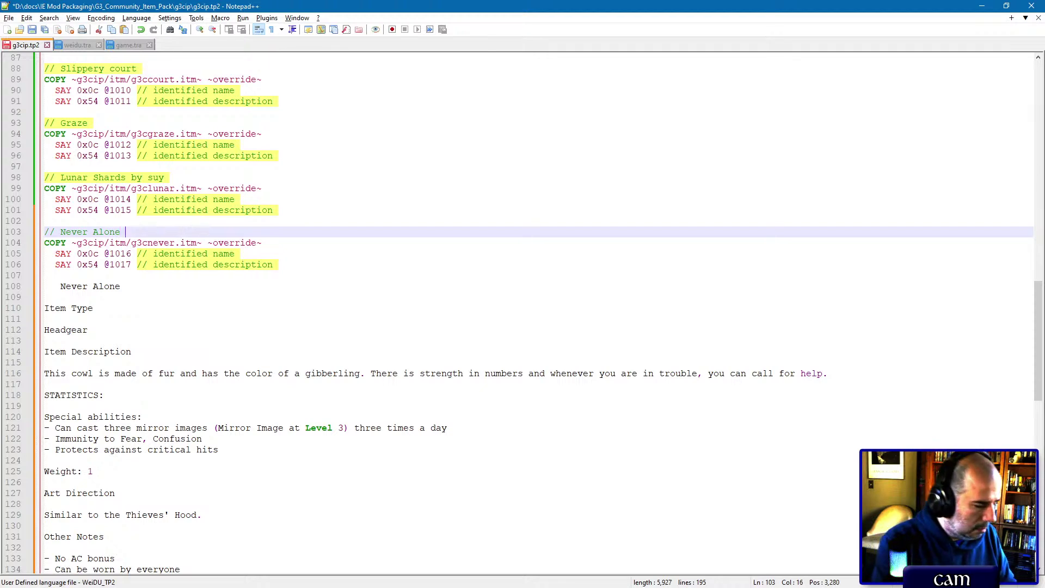
{"action": "type", "text": "by cdx"}
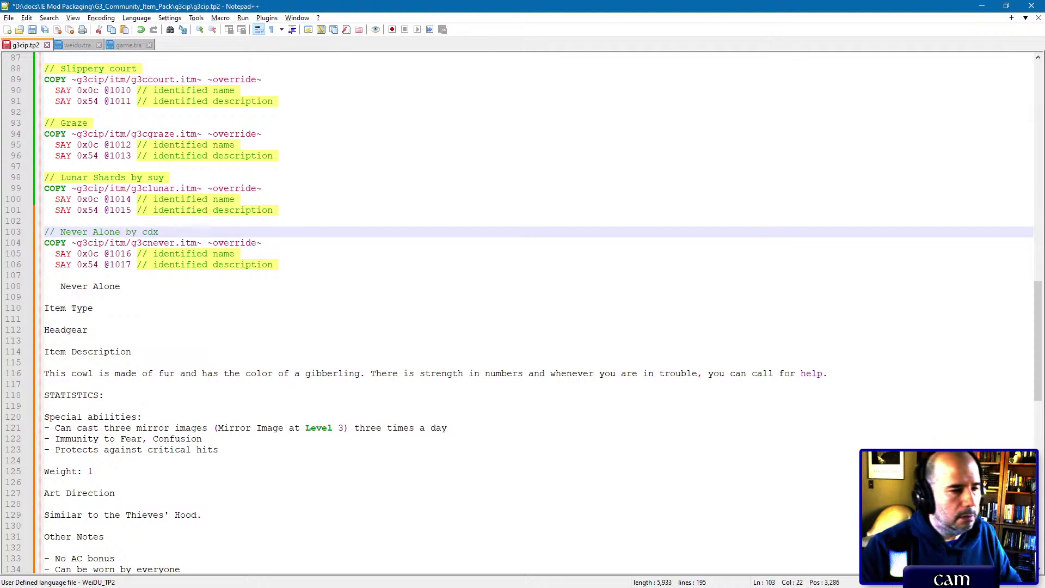
{"action": "left_click_drag", "start_coordinate": [321, 212], "coordinate": [316, 261]}
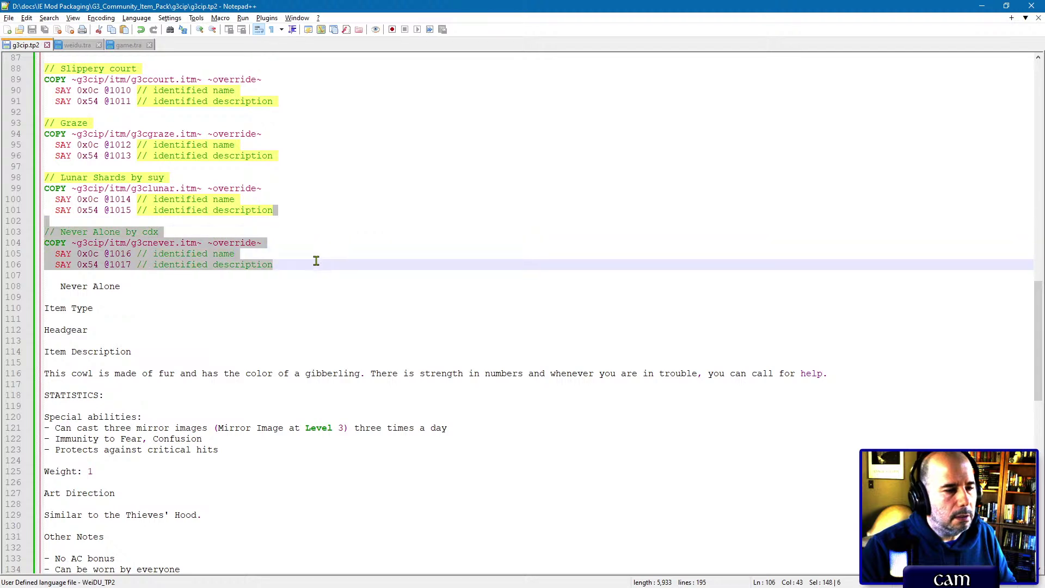
{"action": "key", "text": "ctrl+c"}
{"action": "left_click", "coordinate": [316, 263]}
{"action": "key", "text": "ctrl+v"}
{"action": "left_click", "coordinate": [133, 308]}
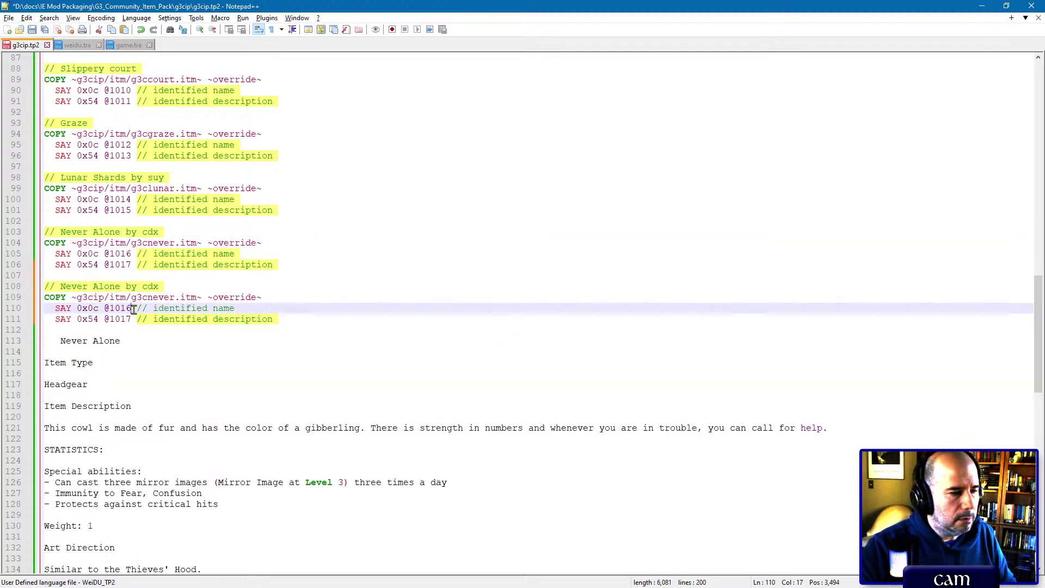
{"action": "key", "text": "BackSpace"}
{"action": "type", "text": "8"}
{"action": "key", "text": "Down"}
{"action": "key", "text": "BackSpace"}
{"action": "type", "text": "9"}
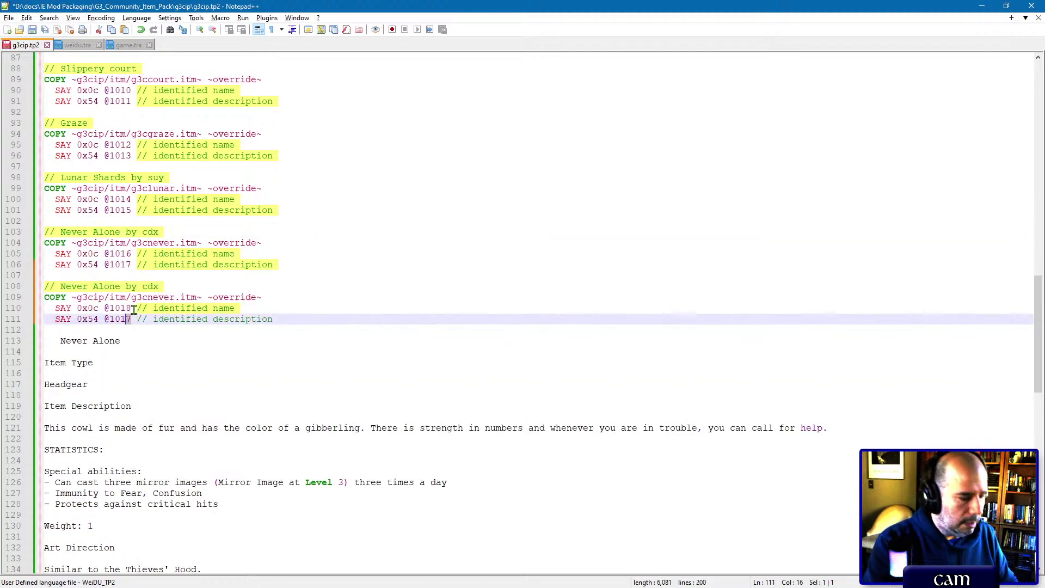
{"action": "key", "text": "ctrl+s"}
Step: Copy the Tinkerer's Spectacles name from the pasted text and use it as the second Never Alone block's comment title
{"action": "scroll", "coordinate": [125, 362], "scroll_direction": "down", "scroll_amount": 7}
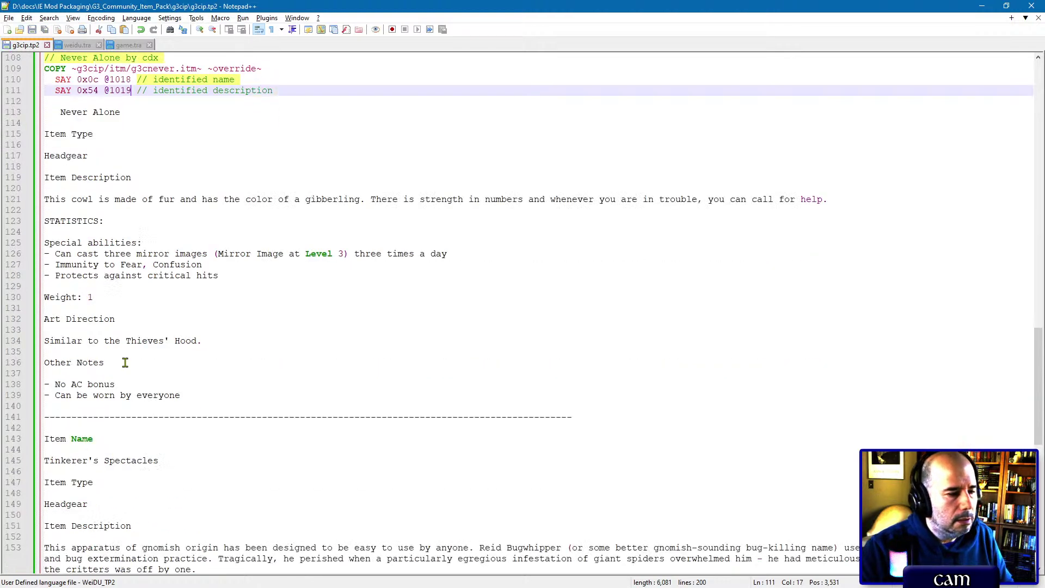
{"action": "left_click_drag", "start_coordinate": [159, 463], "coordinate": [39, 464]}
{"action": "scroll", "coordinate": [192, 400], "scroll_direction": "up", "scroll_amount": 5}
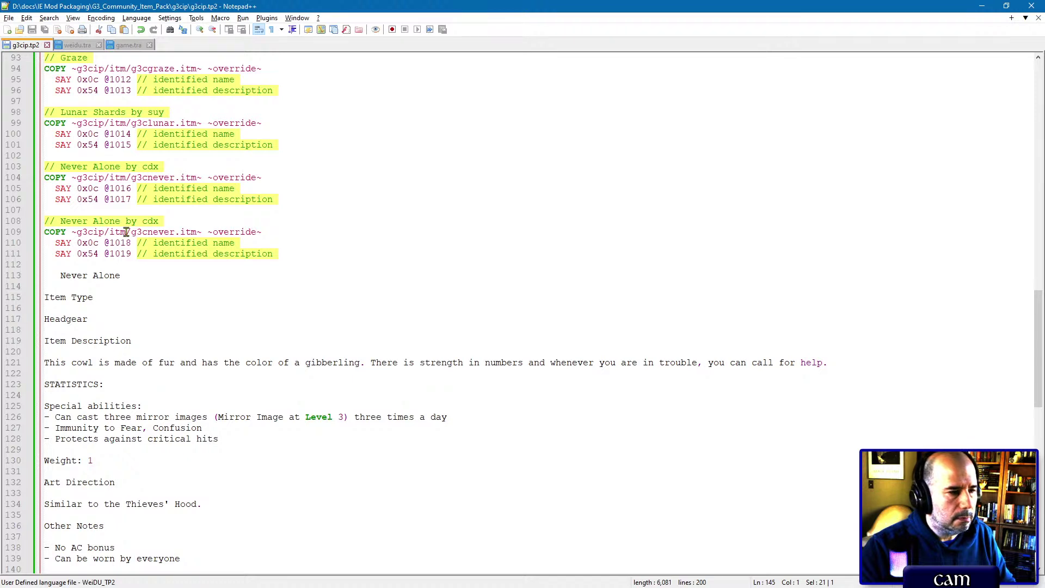
{"action": "left_click_drag", "start_coordinate": [60, 222], "coordinate": [120, 222]}
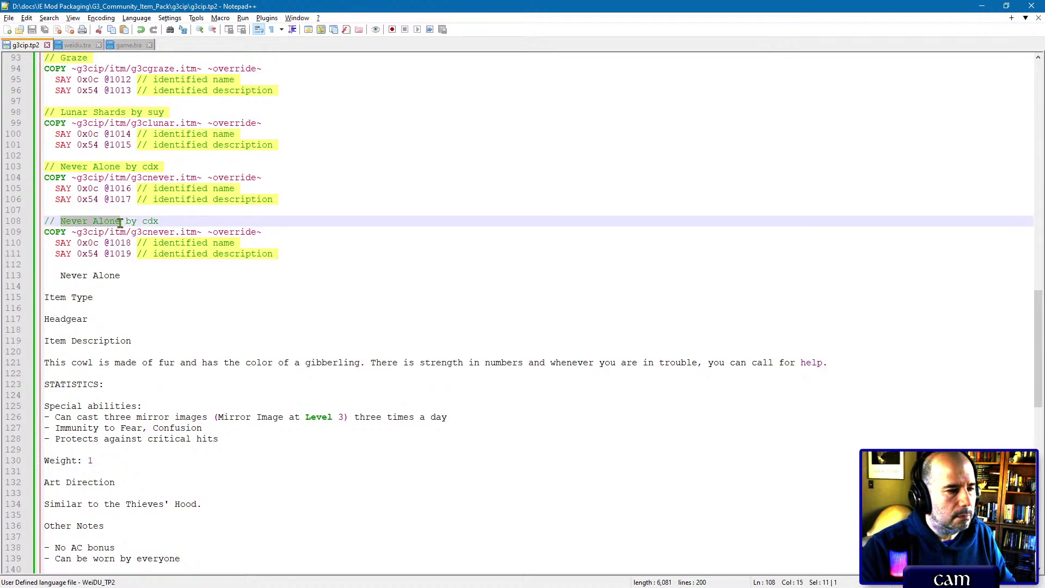
{"action": "key", "text": "ctrl+v"}
Step: Cut all the pasted forum text between the Tinkerer's Spectacles block and the spells section, and save g3cip.tp2
{"action": "left_click", "coordinate": [304, 252]}
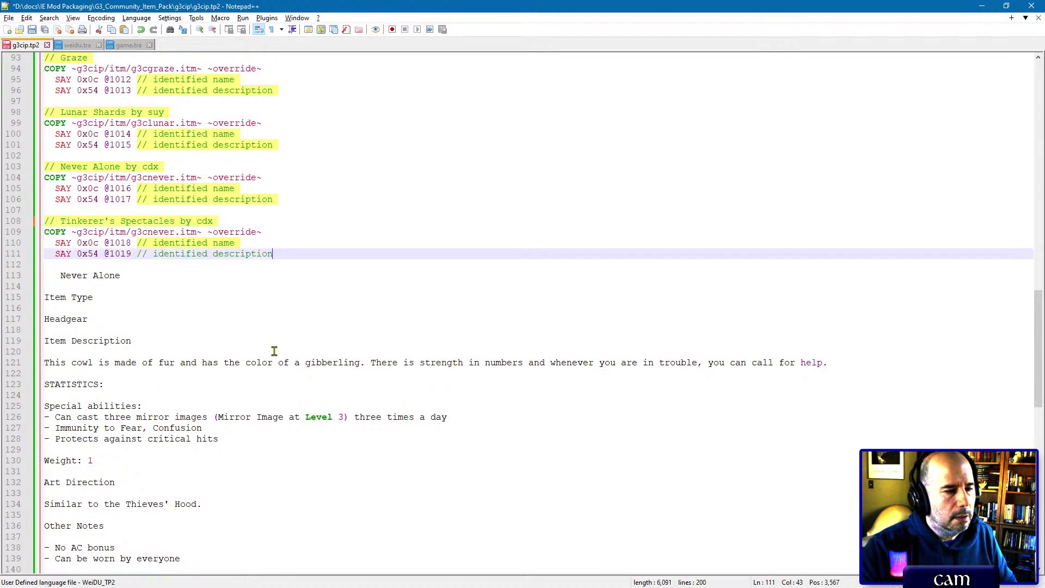
{"action": "scroll", "coordinate": [274, 351], "scroll_direction": "down", "scroll_amount": 13}
{"action": "left_click", "coordinate": [166, 538], "text": "shift"}
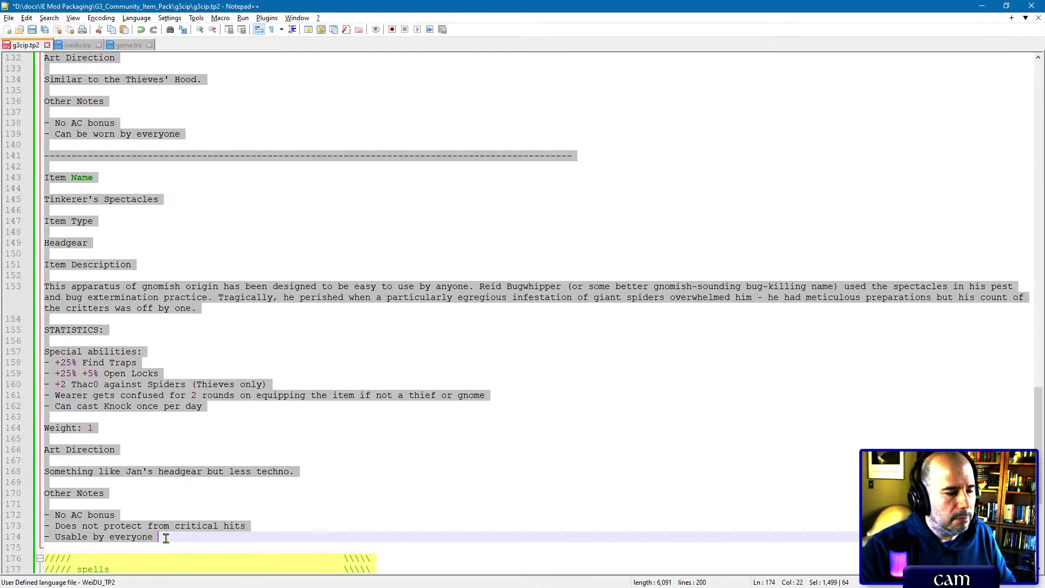
{"action": "key", "text": "Delete"}
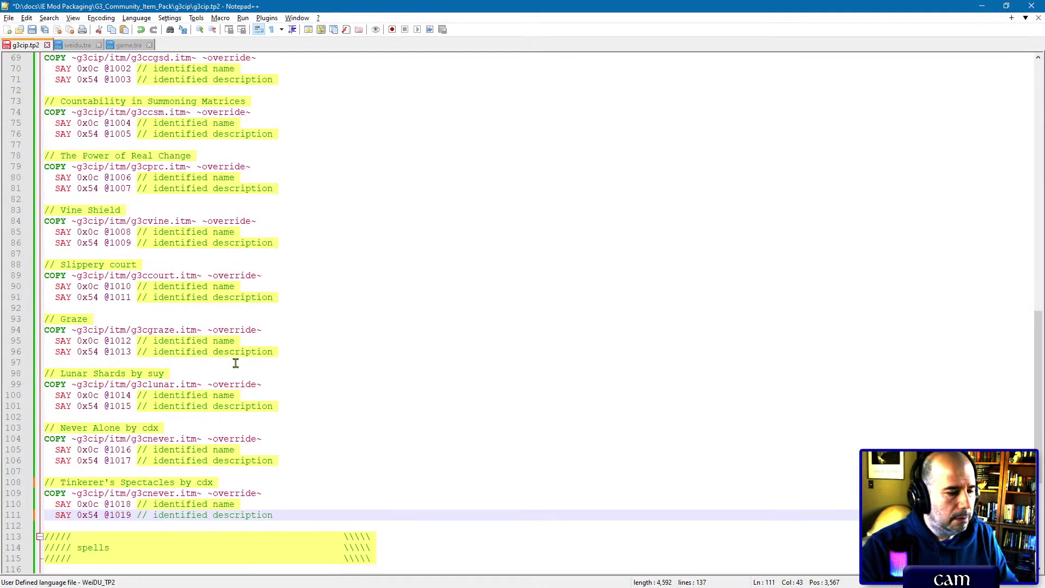
{"action": "key", "text": "ctrl+s"}
Step: Paste the cut forum item text at the end of game.tra, below the Lunar Shards description
{"action": "left_click", "coordinate": [137, 48]}
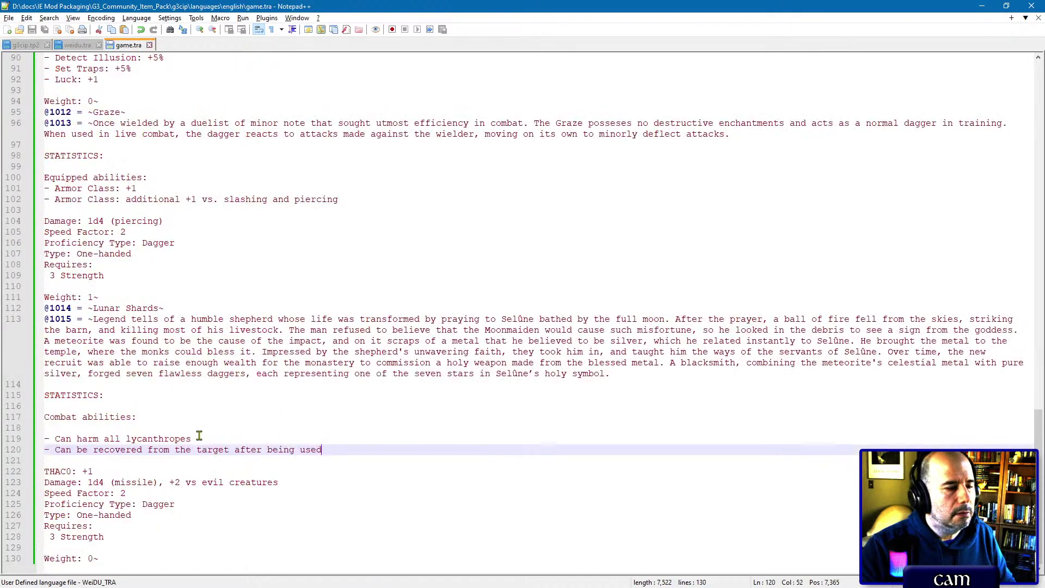
{"action": "left_click", "coordinate": [146, 557]}
{"action": "key", "text": "Return"}
{"action": "key", "text": "Return"}
{"action": "key", "text": "Return"}
{"action": "key", "text": "Return"}
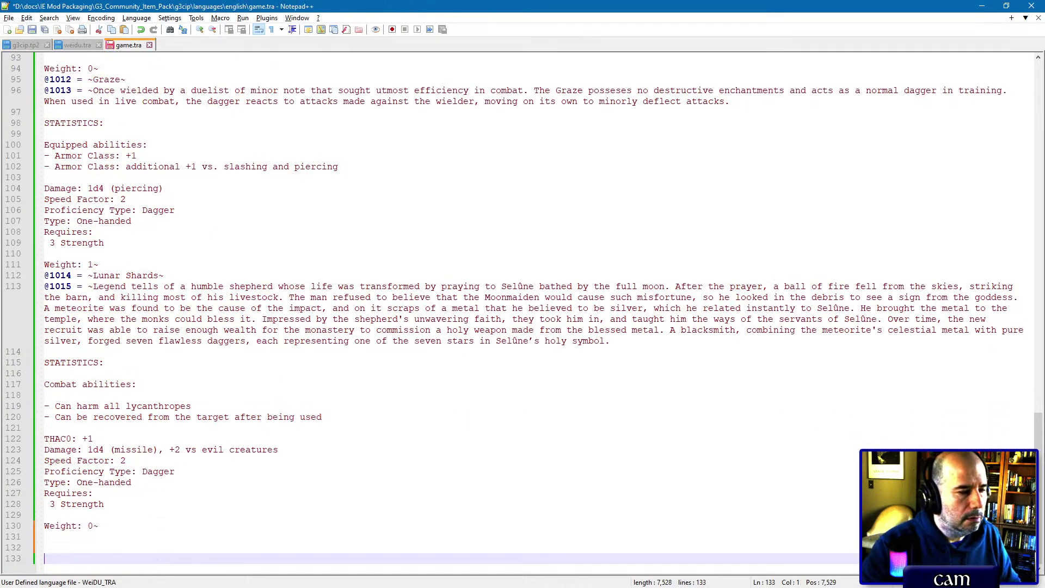
{"action": "key", "text": "ctrl+v"}
{"action": "scroll", "coordinate": [188, 414], "scroll_direction": "up", "scroll_amount": 9}
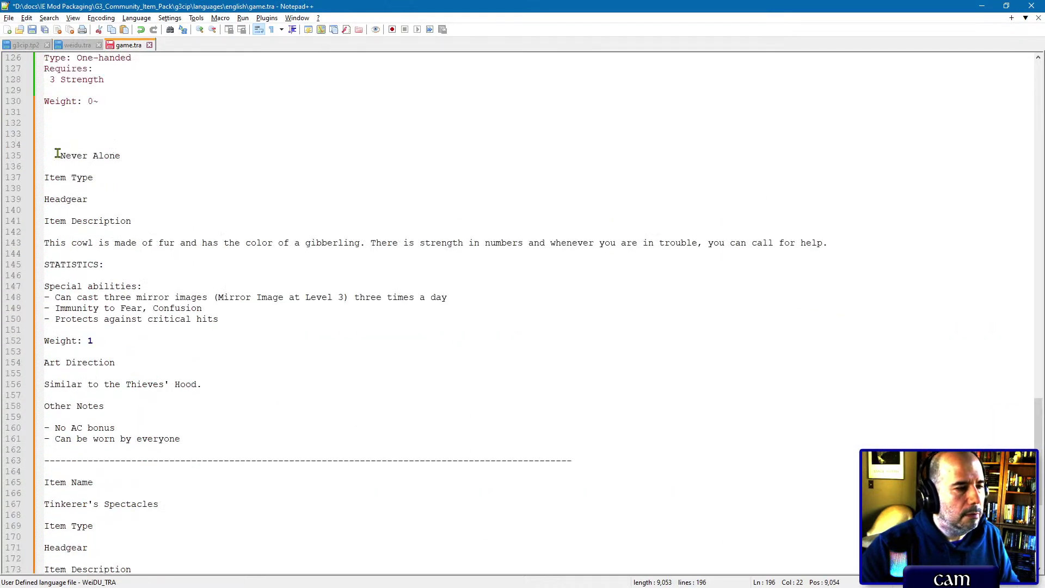
{"action": "left_click", "coordinate": [60, 156]}
{"action": "key", "text": "BackSpace"}
{"action": "key", "text": "BackSpace"}
{"action": "key", "text": "BackSpace"}
{"action": "key", "text": "BackSpace"}
{"action": "key", "text": "BackSpace"}
{"action": "key", "text": "BackSpace"}
{"action": "key", "text": "BackSpace"}
{"action": "key", "text": "BackSpace"}
{"action": "key", "text": "BackSpace"}
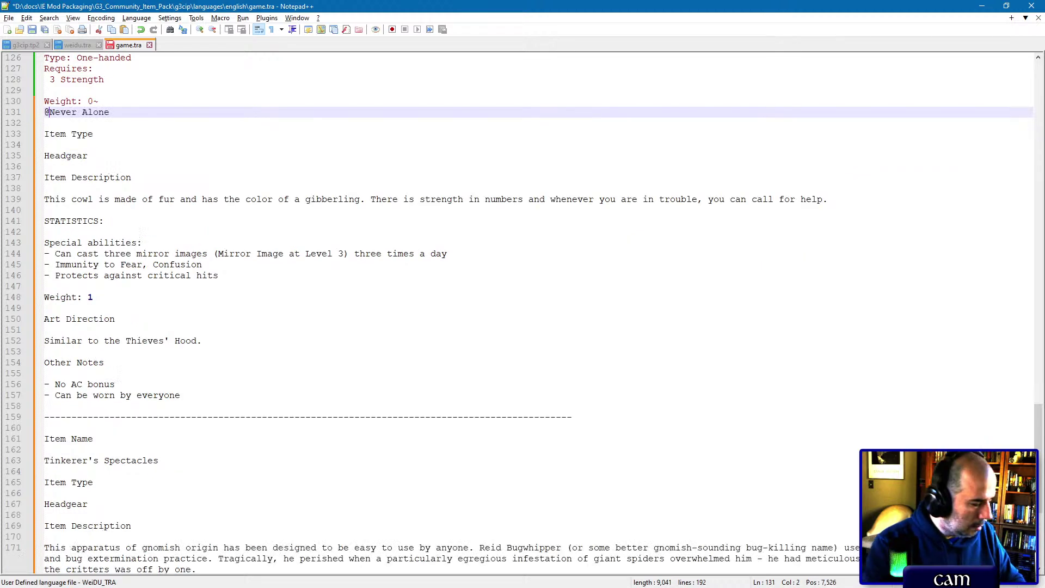
{"action": "type", "text": "@1016 = ~"}
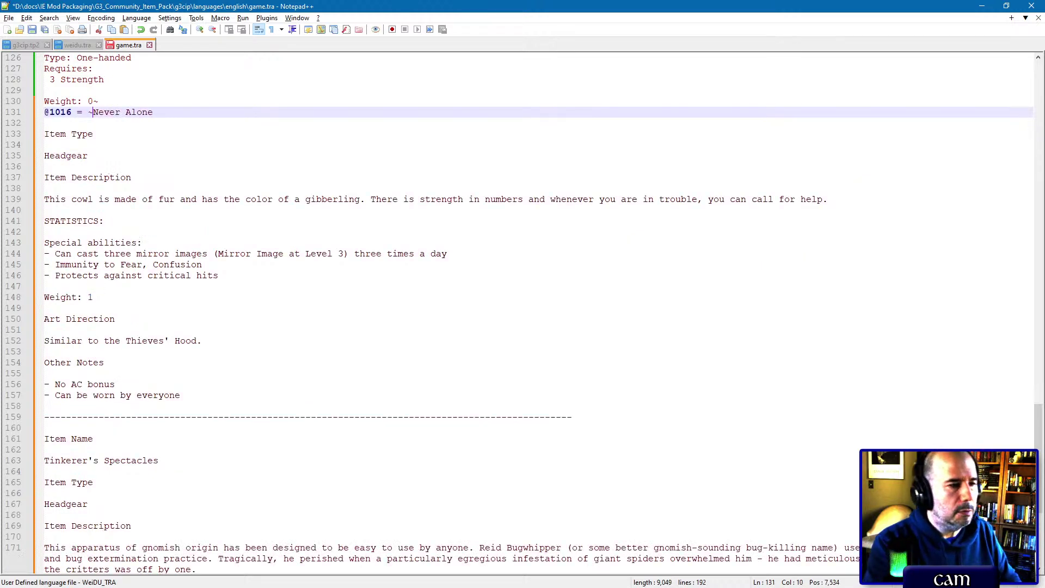
{"action": "key", "text": "End"}
{"action": "type", "text": "~"}
{"action": "key", "text": "Down"}
{"action": "key", "text": "shift+Down"}
{"action": "key", "text": "shift+Down"}
{"action": "key", "text": "shift+Down"}
{"action": "key", "text": "shift+Down"}
{"action": "key", "text": "shift+Down"}
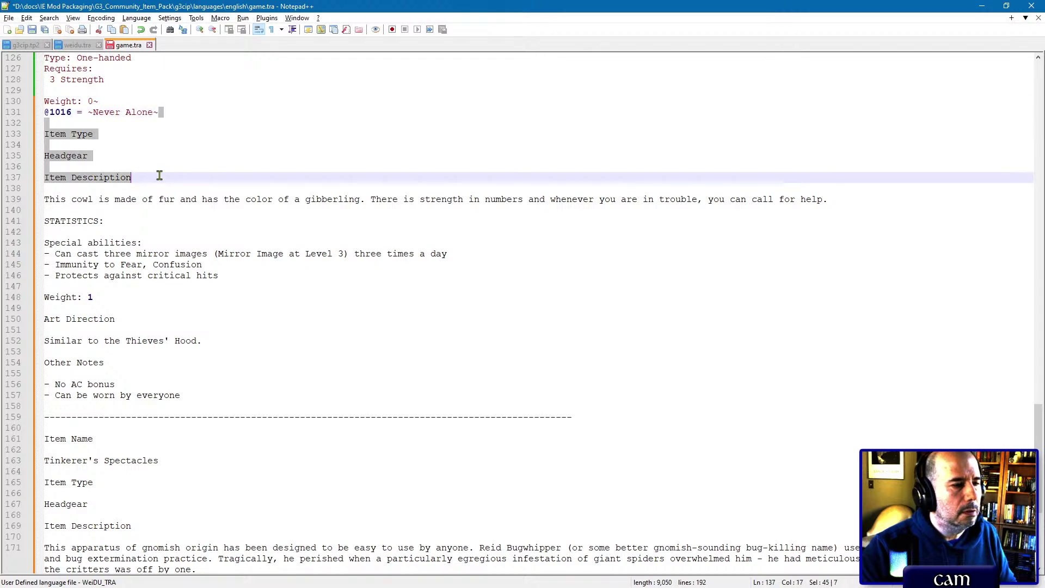
{"action": "key", "text": "Delete"}
{"action": "type", "text": "@101"}
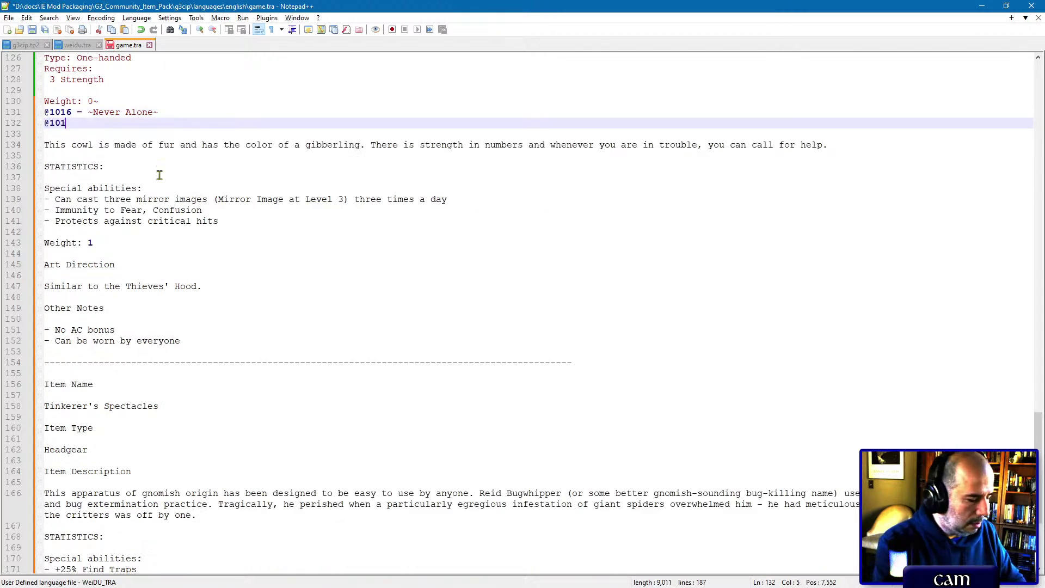
{"action": "type", "text": "7 = ~"}
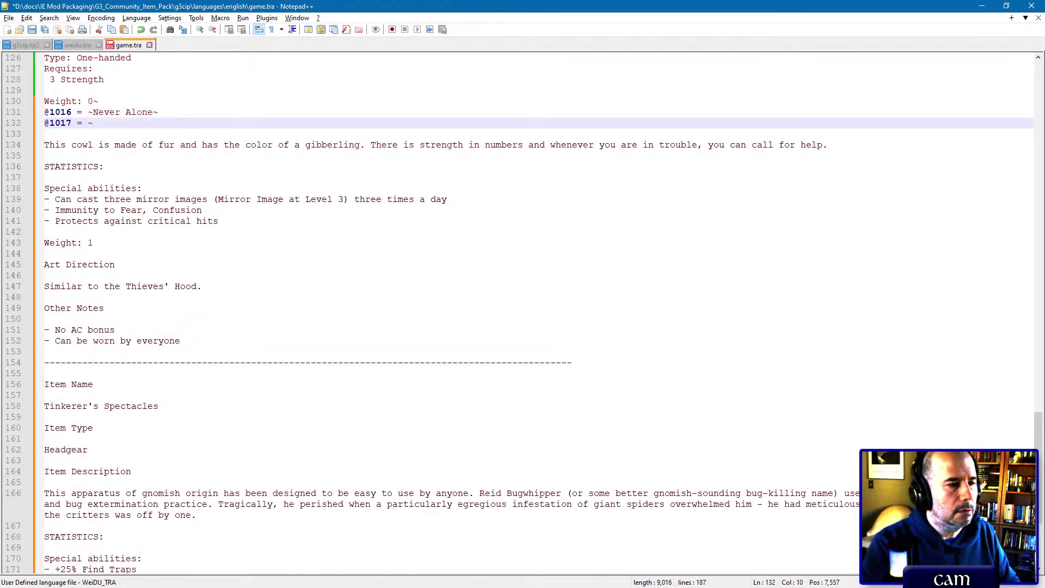
{"action": "key", "text": "Delete"}
{"action": "key", "text": "Delete"}
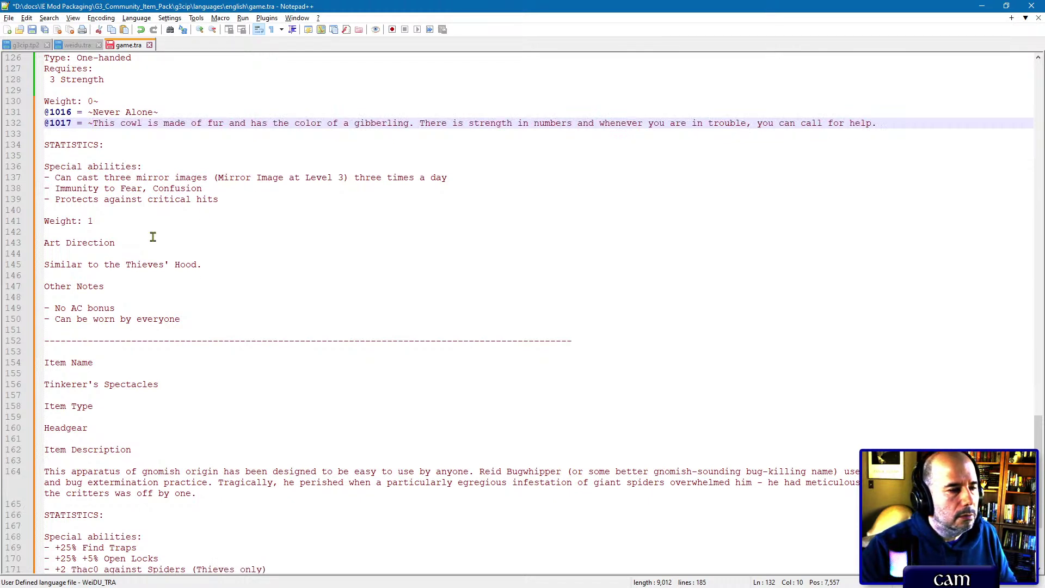
Step: Delete Never Alone's Art Direction and Other Notes sections, close its description with ~ after the weight, and save game.tra
{"action": "left_click_drag", "start_coordinate": [161, 222], "coordinate": [193, 319]}
{"action": "type", "text": "~"}
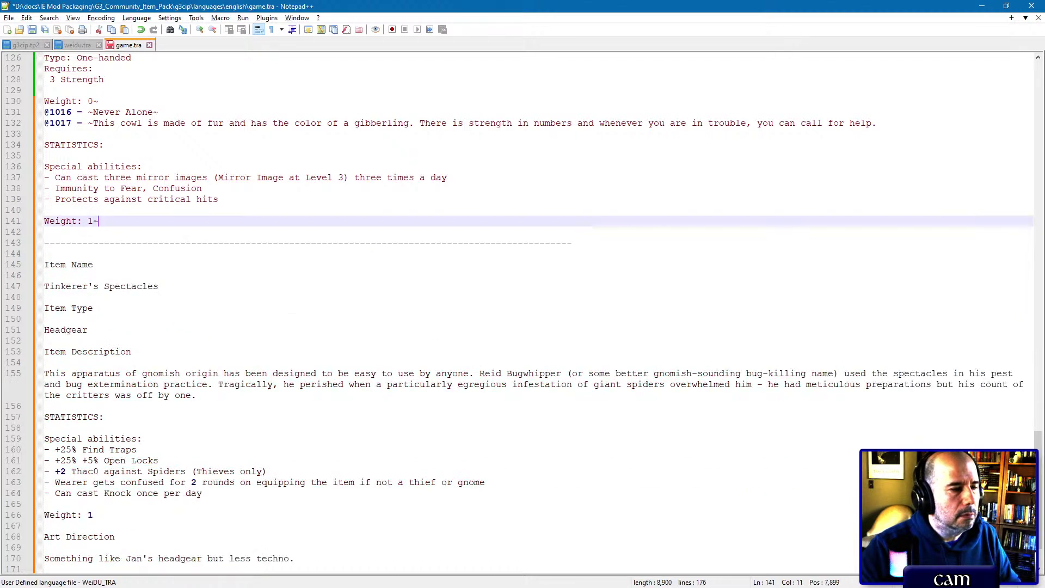
{"action": "key", "text": "ctrl+s"}
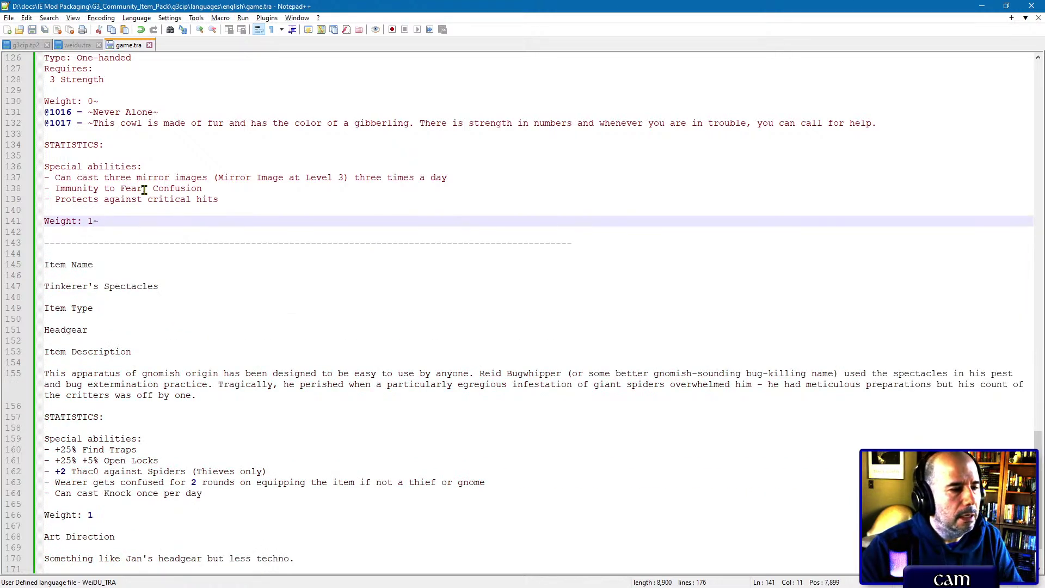
Step: Remove the Confusion immunity and critical hit protection from Never Alone's special abilities, and save the file
{"action": "left_click_drag", "start_coordinate": [142, 191], "coordinate": [238, 197]}
{"action": "key", "text": "Delete"}
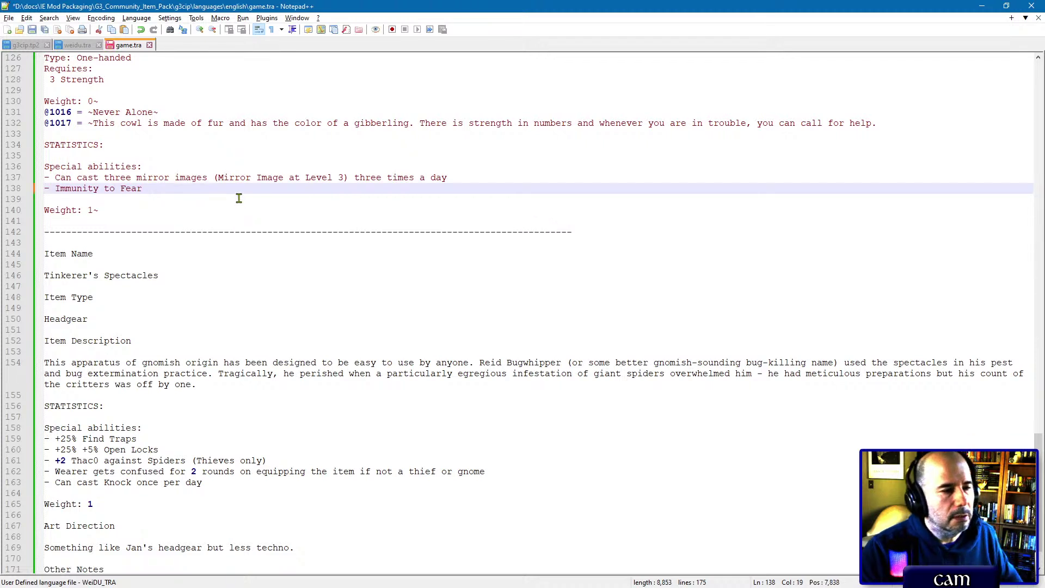
{"action": "key", "text": "ctrl+s"}
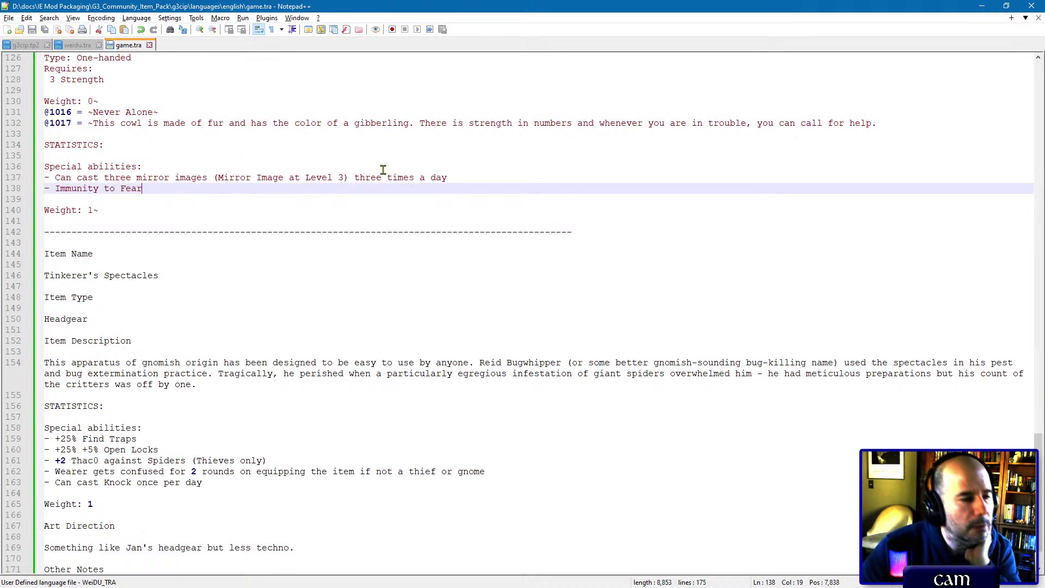
Step: In Near Infinity, search items for bravery, open the Cloak of Bravery, and copy the immunity line from its identified description
{"action": "key", "text": "alt+Tab"}
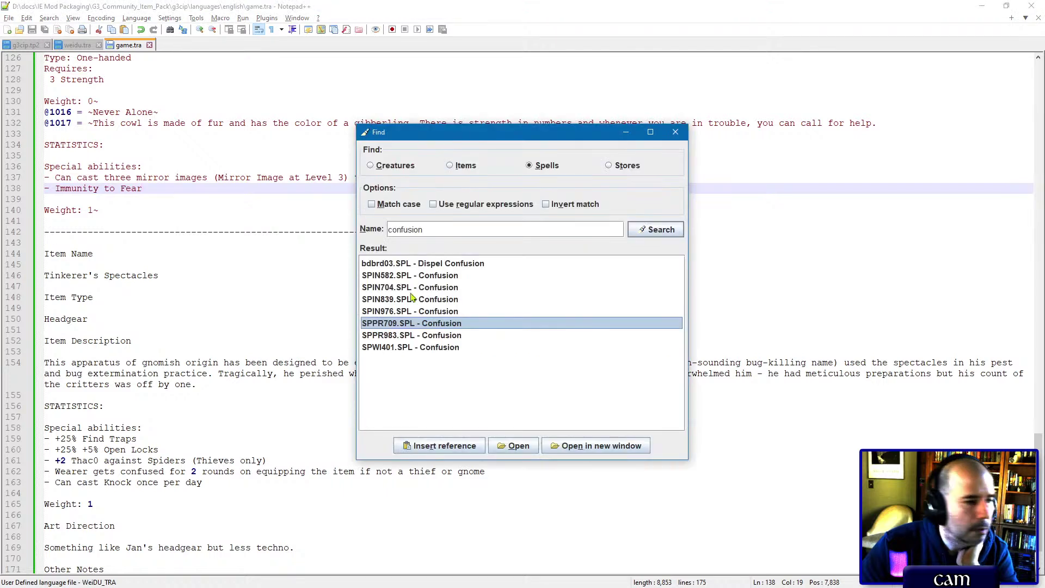
{"action": "left_click", "coordinate": [467, 167]}
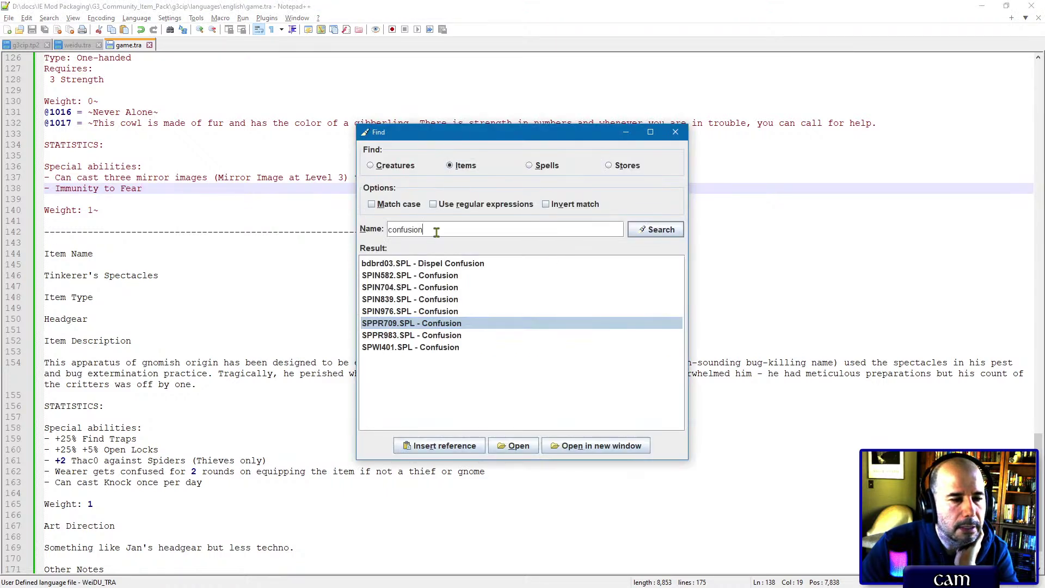
{"action": "double_click", "coordinate": [436, 229]}
{"action": "type", "text": "bravery"}
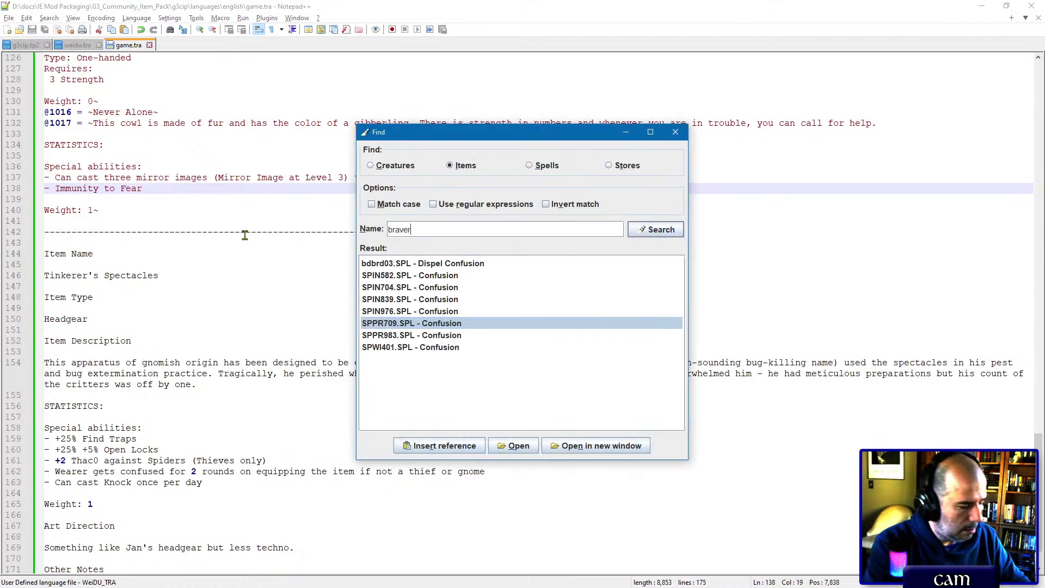
{"action": "key", "text": "Return"}
{"action": "double_click", "coordinate": [378, 265]}
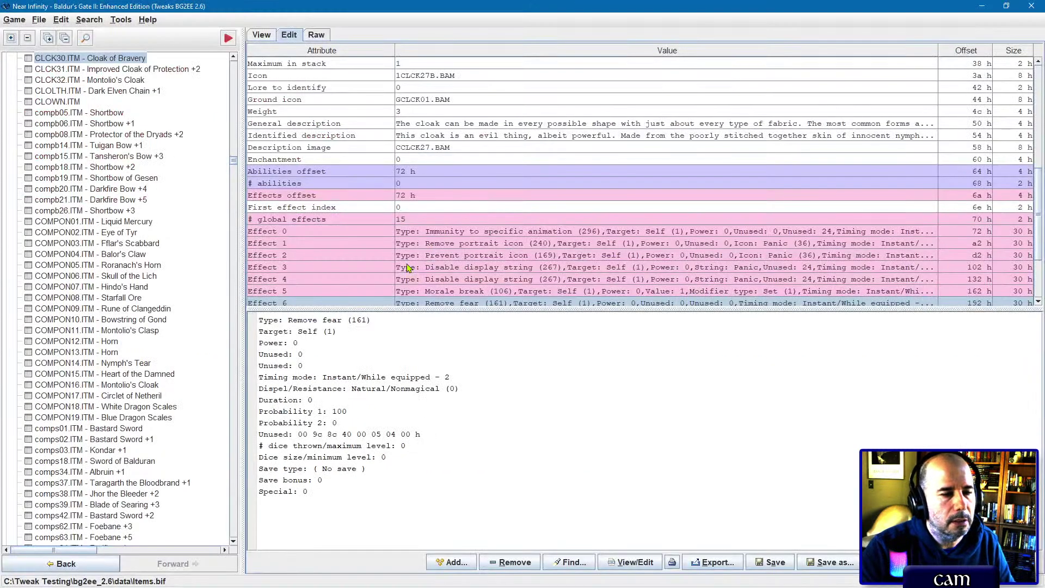
{"action": "left_click", "coordinate": [468, 136]}
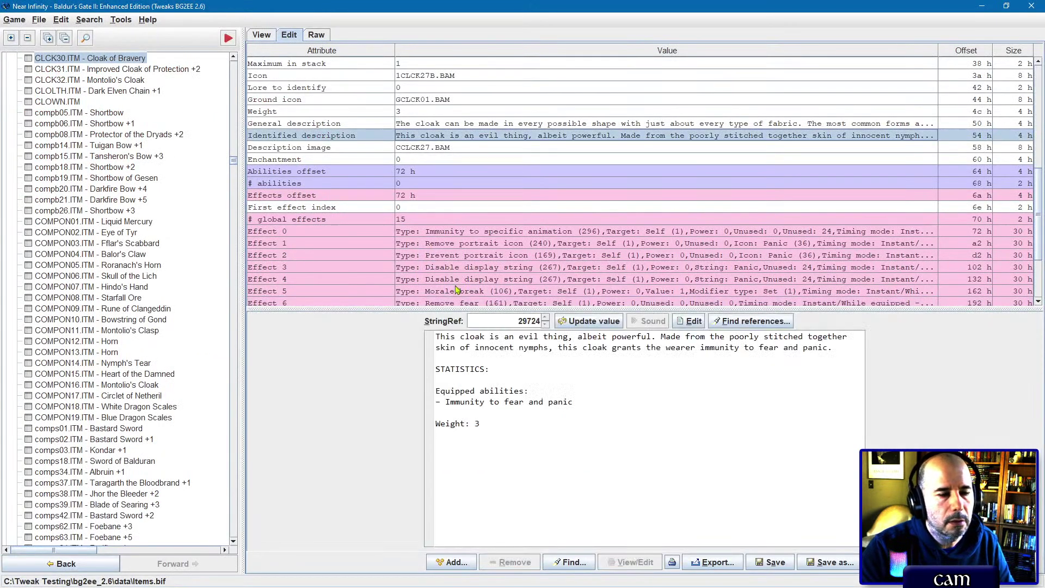
{"action": "triple_click", "coordinate": [591, 403]}
{"action": "key", "text": "ctrl+c"}
Step: Back in game.tra, replace Never Alone's Immunity to Fear line with the copied "- Immunity to fear and panic" wording
{"action": "key", "text": "alt+Tab"}
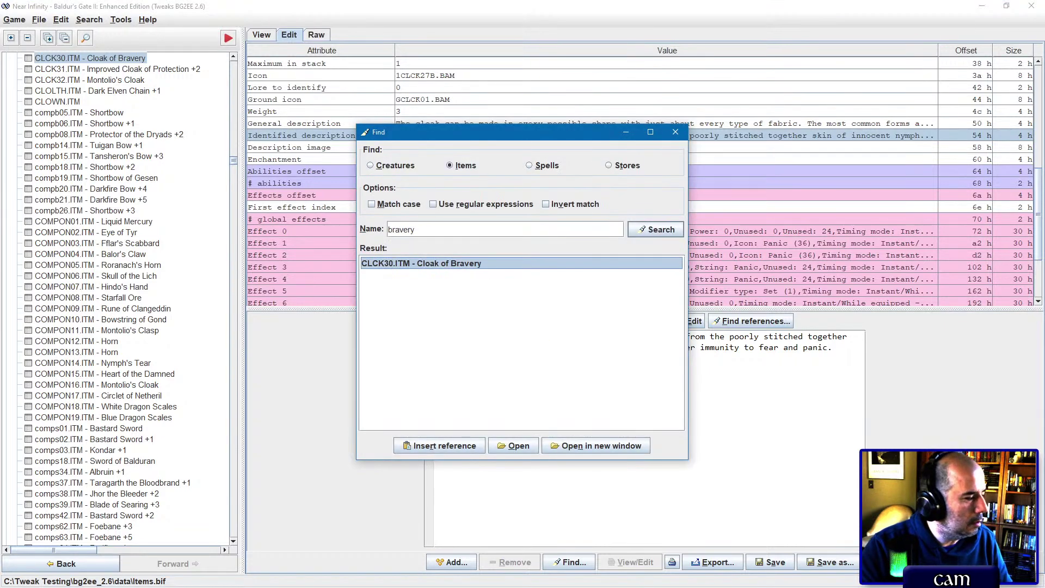
{"action": "key", "text": "alt+Tab"}
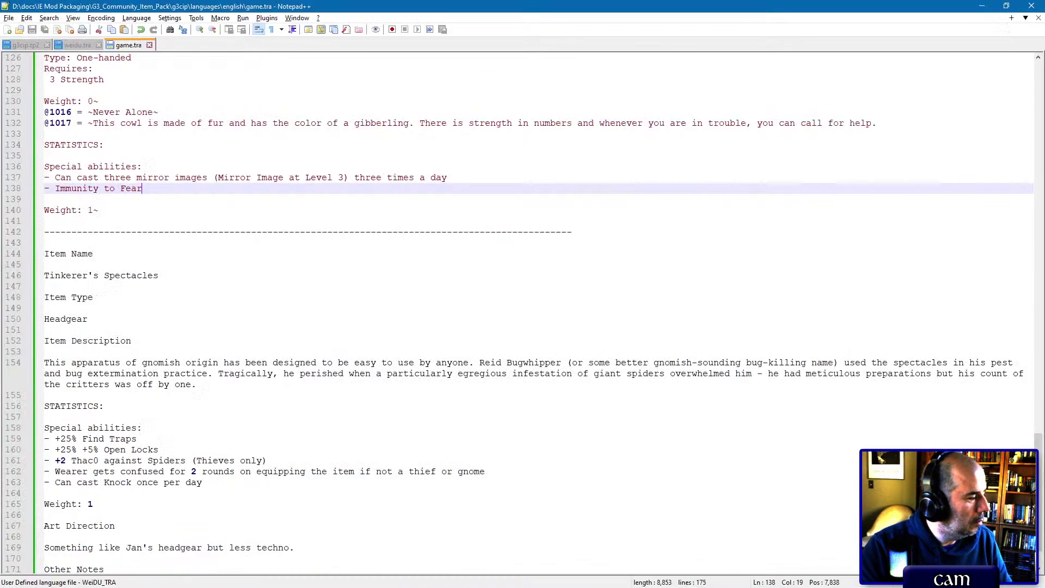
{"action": "left_click", "coordinate": [461, 182], "text": "shift"}
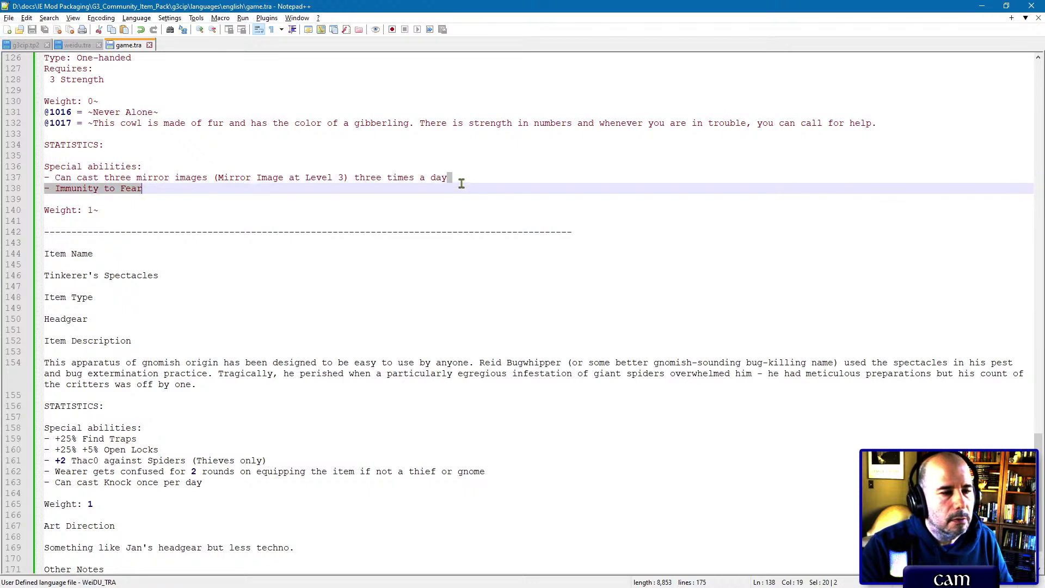
{"action": "key", "text": "ctrl+v"}
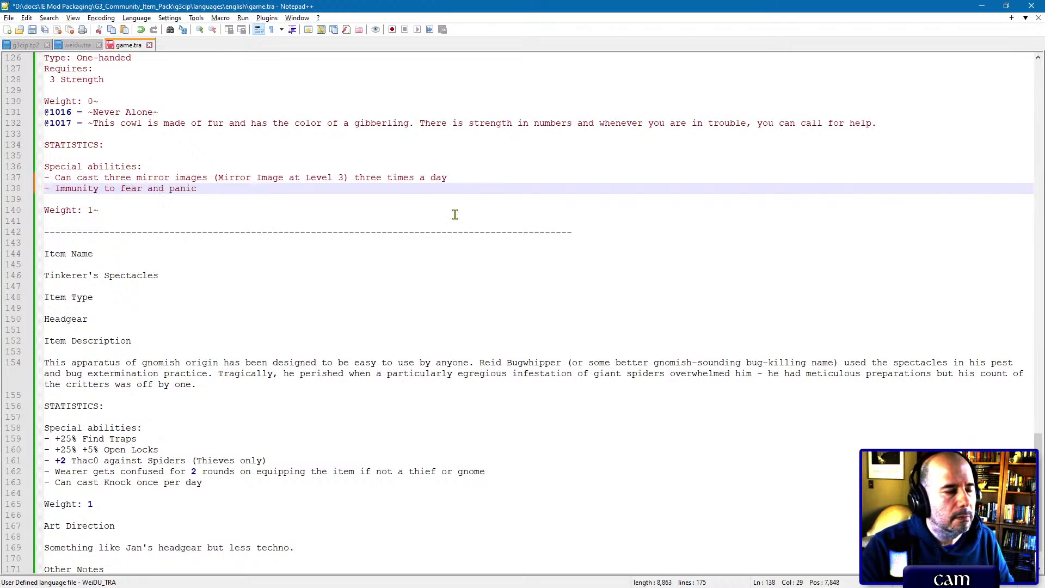
{"action": "key", "text": "alt+Tab"}
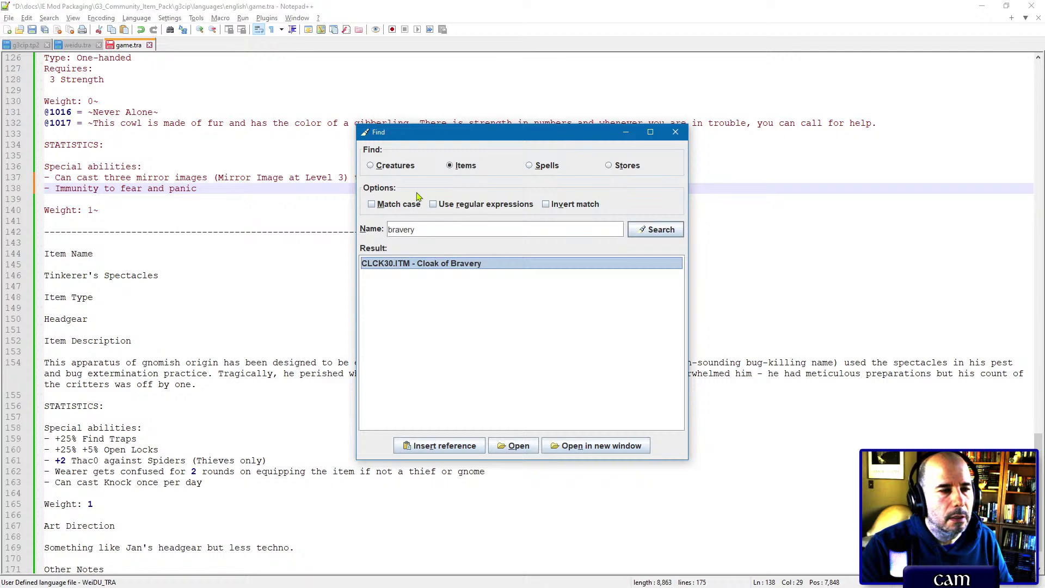
Step: Copy the Equipped abilities section from the Graze description and paste it below Never Alone's STATISTICS heading
{"action": "left_click", "coordinate": [198, 188]}
{"action": "scroll", "coordinate": [199, 187], "scroll_direction": "up", "scroll_amount": 3}
{"action": "scroll", "coordinate": [199, 187], "scroll_direction": "up", "scroll_amount": 12}
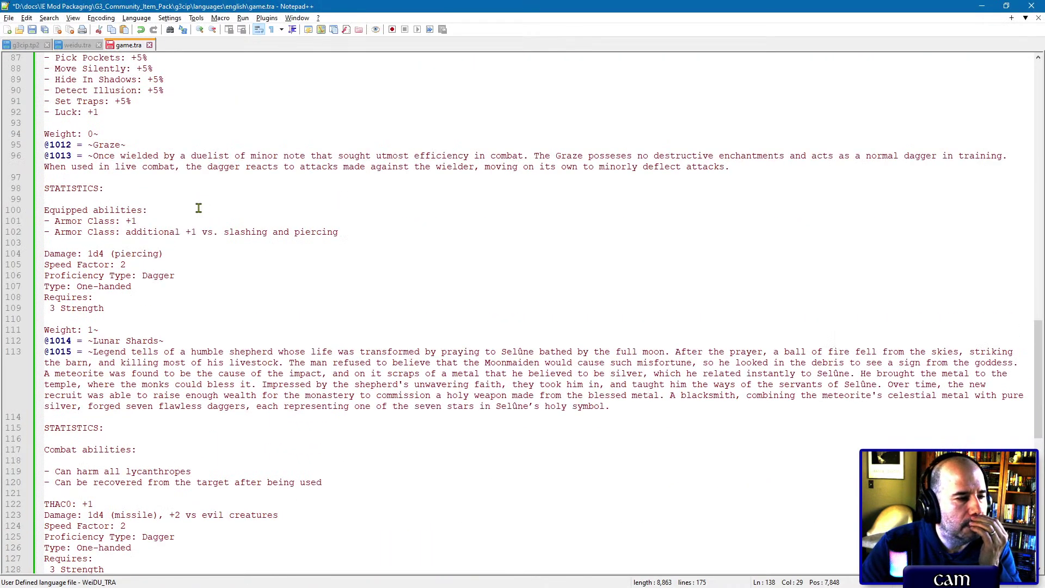
{"action": "left_click_drag", "start_coordinate": [140, 192], "coordinate": [386, 227]}
{"action": "key", "text": "ctrl+c"}
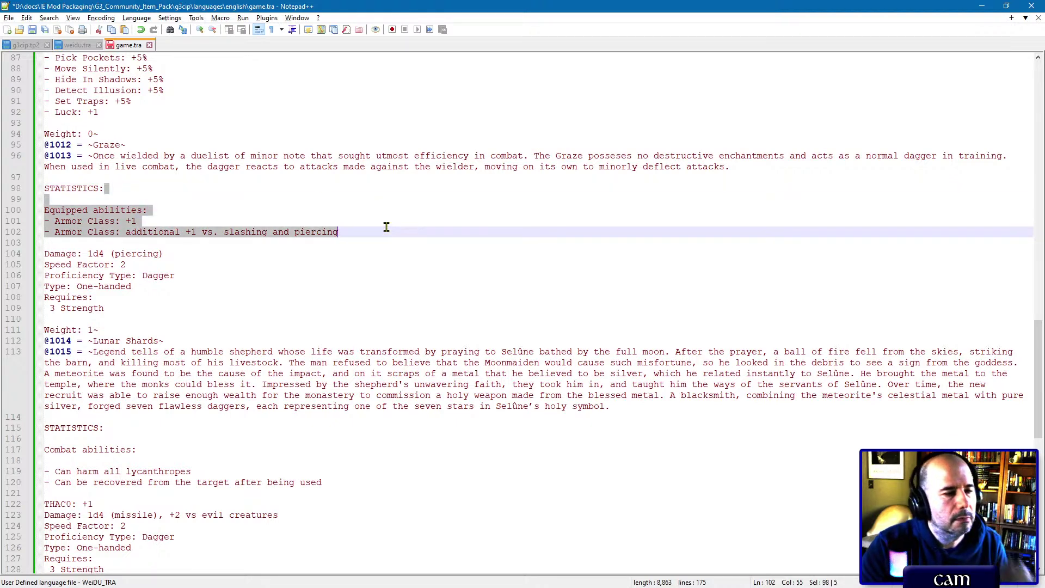
{"action": "scroll", "coordinate": [367, 327], "scroll_direction": "down", "scroll_amount": 9}
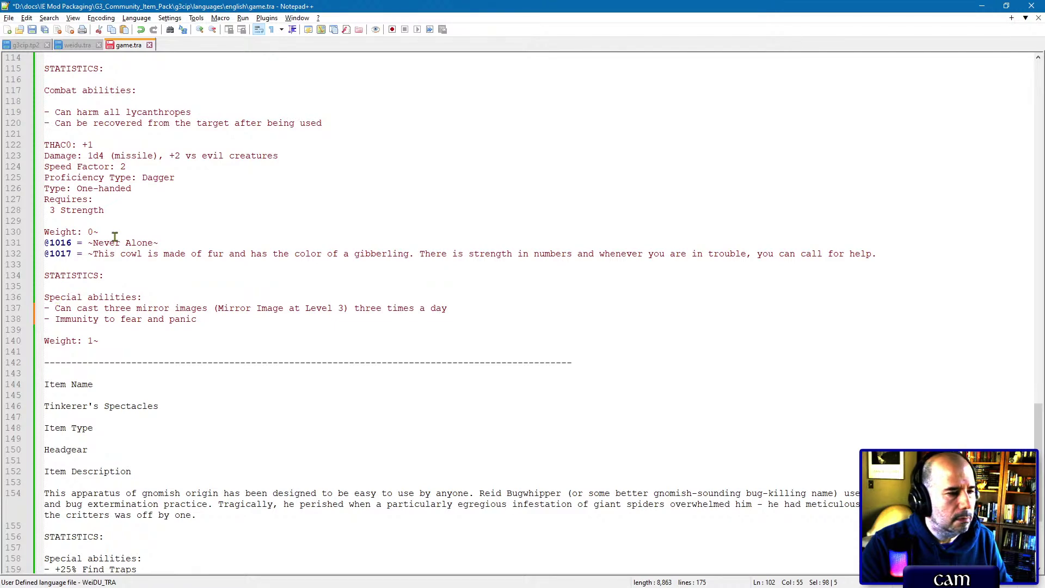
{"action": "scroll", "coordinate": [126, 225], "scroll_direction": "up", "scroll_amount": 1}
{"action": "scroll", "coordinate": [125, 224], "scroll_direction": "down", "scroll_amount": 1}
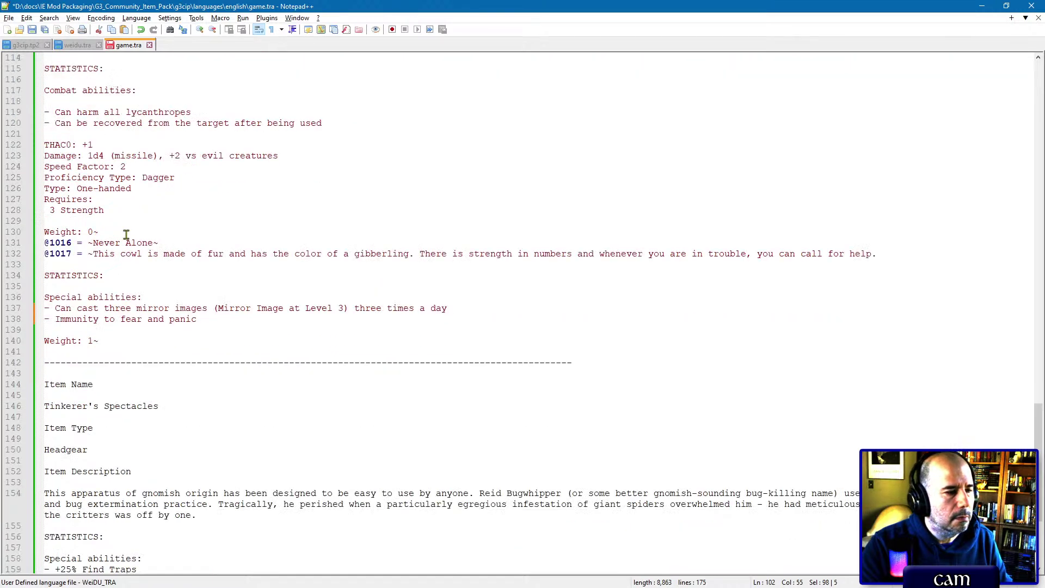
{"action": "scroll", "coordinate": [125, 231], "scroll_direction": "up", "scroll_amount": 5}
{"action": "scroll", "coordinate": [125, 237], "scroll_direction": "down", "scroll_amount": 6}
{"action": "scroll", "coordinate": [125, 238], "scroll_direction": "down", "scroll_amount": 4}
{"action": "scroll", "coordinate": [125, 229], "scroll_direction": "up", "scroll_amount": 2}
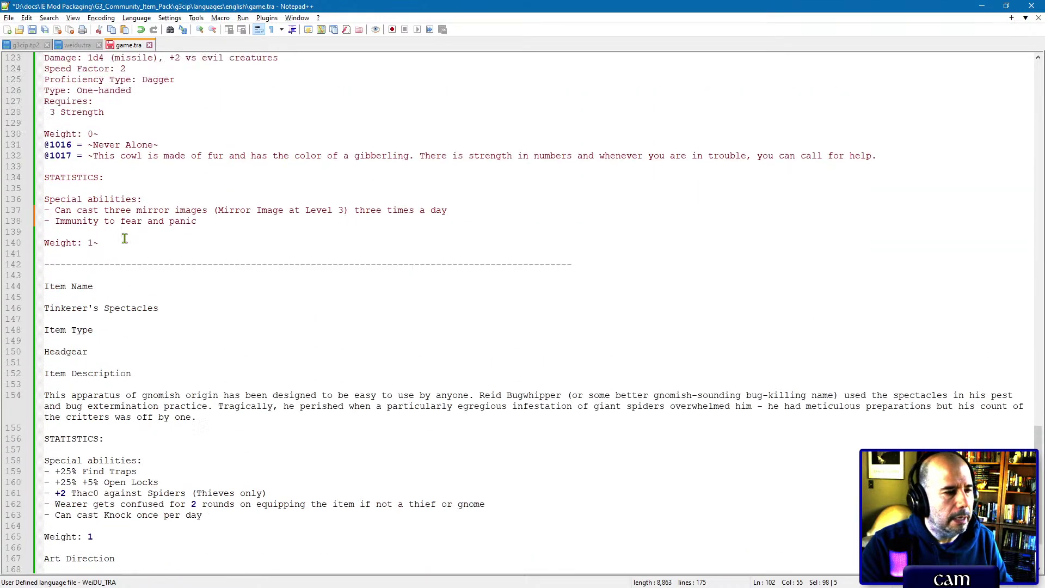
{"action": "left_click", "coordinate": [128, 178]}
{"action": "key", "text": "ctrl+v"}
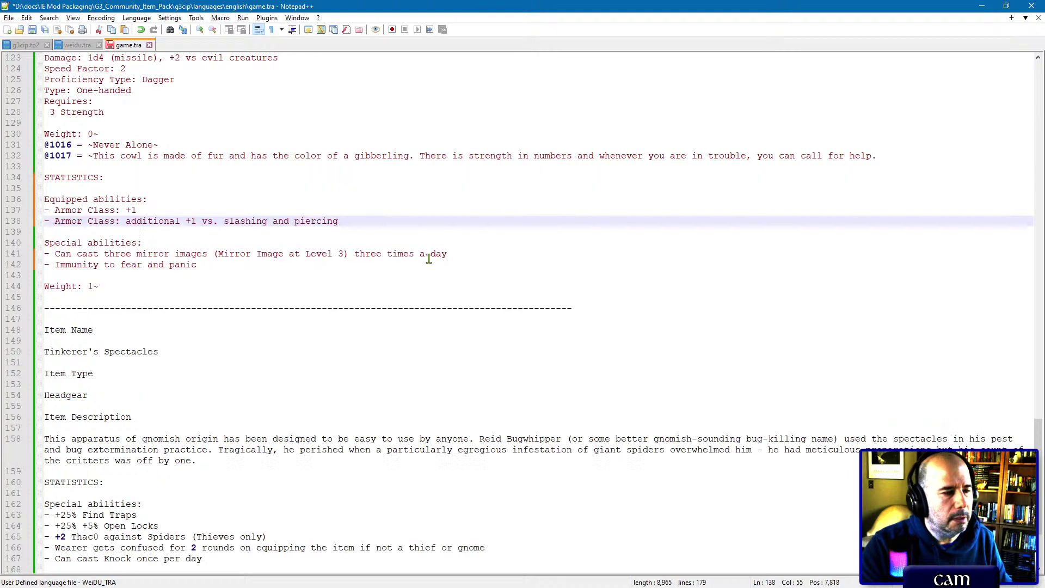
Step: Move Never Alone's fear and panic immunity line into Equipped abilities, replacing the two pasted Armor Class lines
{"action": "left_click_drag", "start_coordinate": [462, 254], "coordinate": [461, 260]}
{"action": "key", "text": "ctrl+c"}
{"action": "key", "text": "Delete"}
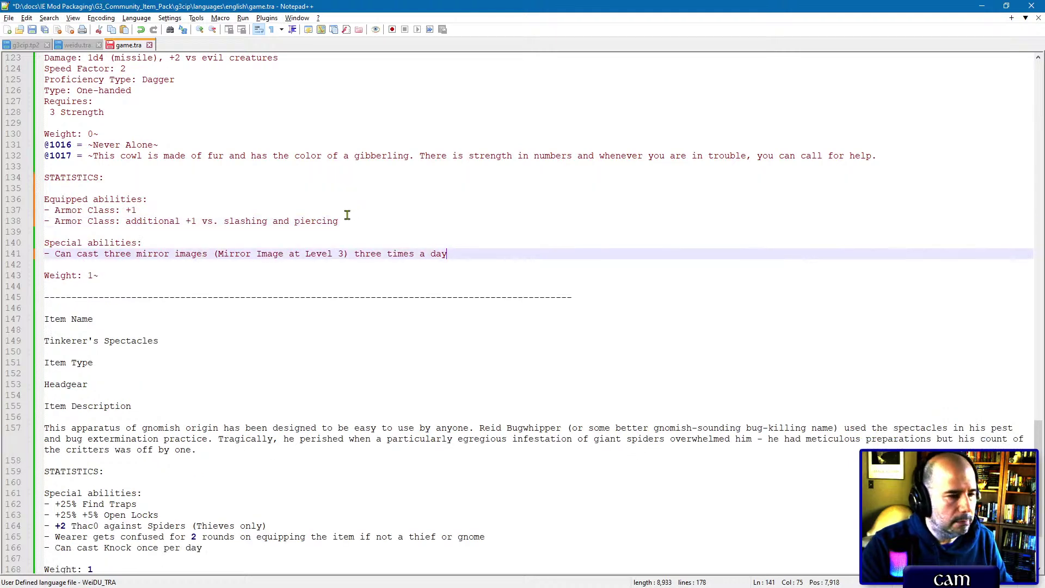
{"action": "left_click_drag", "start_coordinate": [317, 203], "coordinate": [356, 220]}
{"action": "key", "text": "ctrl+v"}
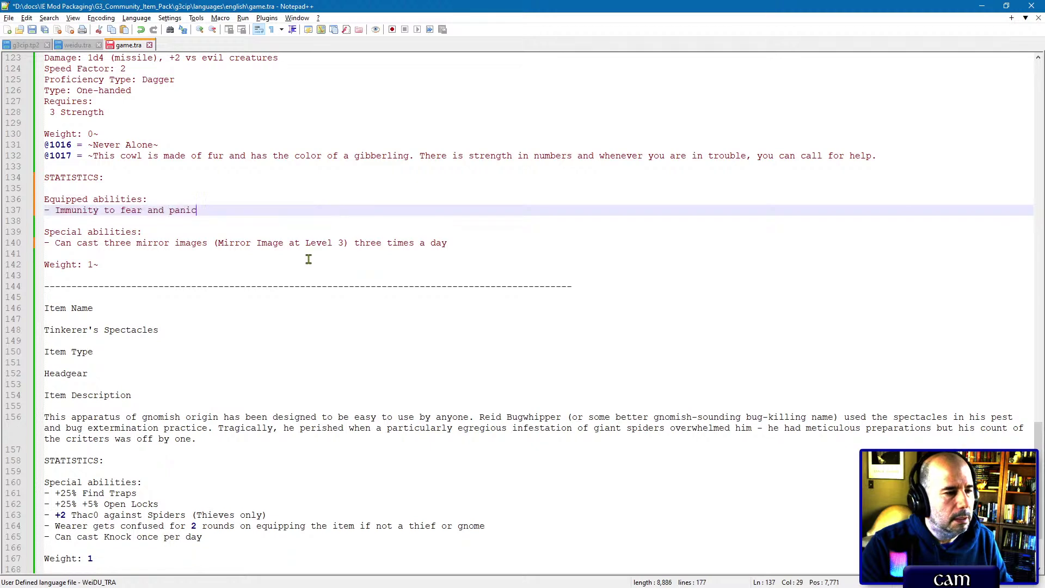
Step: Search game.tra for other occurrences of the word "mirror" from Never Alone's mirror images line
{"action": "scroll", "coordinate": [309, 259], "scroll_direction": "up", "scroll_amount": 5}
{"action": "key", "text": "ctrl+shift+Left"}
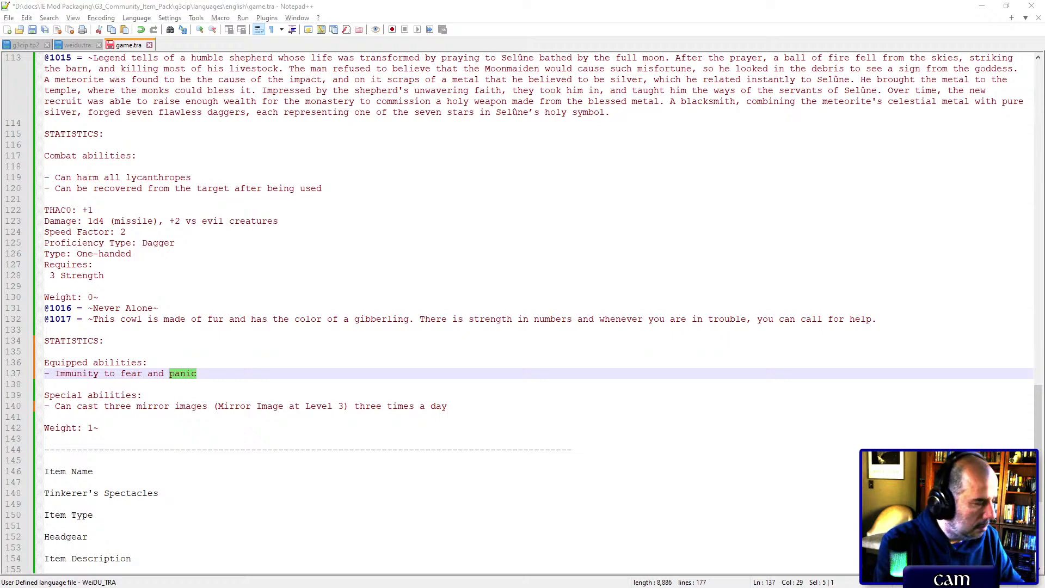
{"action": "double_click", "coordinate": [152, 406]}
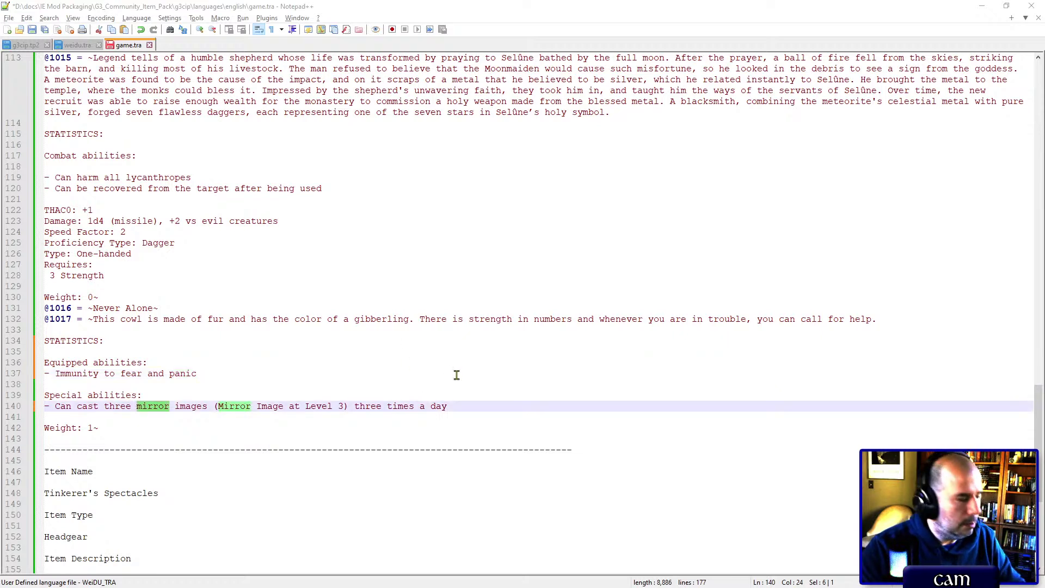
{"action": "left_click", "coordinate": [322, 352]}
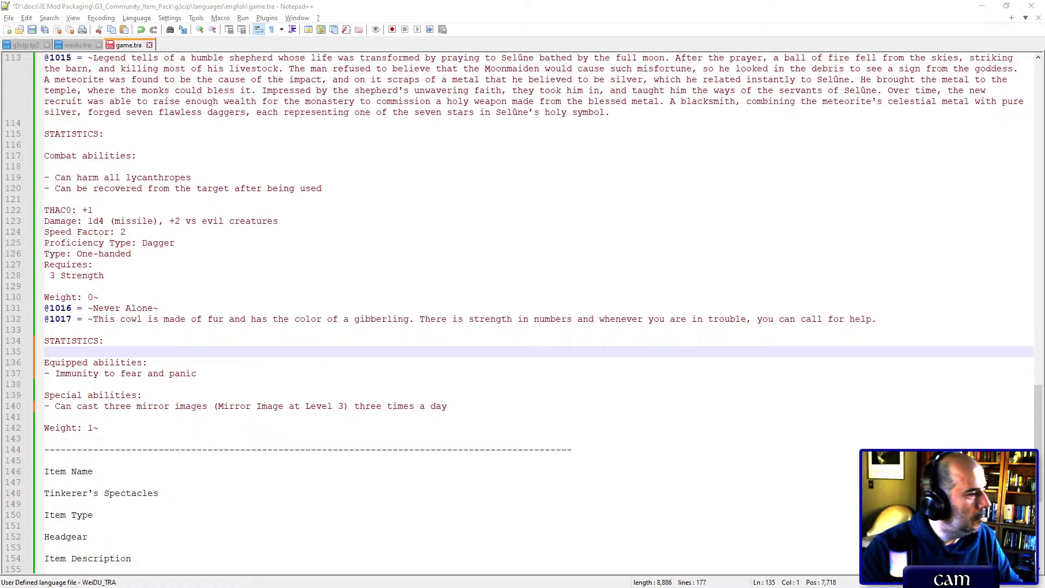
{"action": "key", "text": "F3"}
{"action": "key", "text": "F3"}
{"action": "key", "text": "F3"}
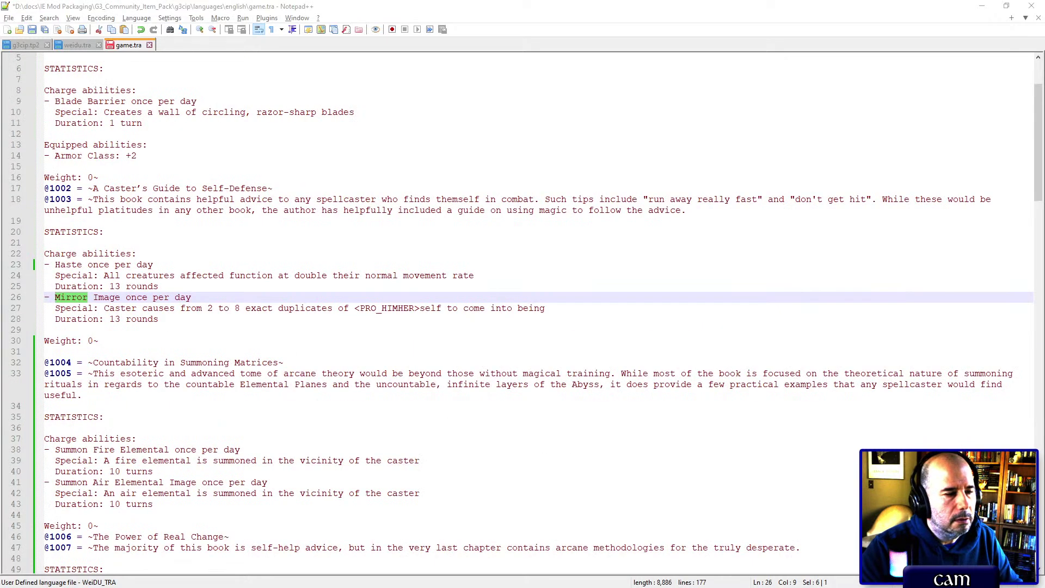
Step: Copy the Charge abilities section from A Caster's Guide to Self-Defense and paste it below Never Alone's STATISTICS heading
{"action": "left_click_drag", "start_coordinate": [137, 231], "coordinate": [217, 318]}
{"action": "key", "text": "ctrl+c"}
{"action": "scroll", "coordinate": [217, 318], "scroll_direction": "down", "scroll_amount": 20}
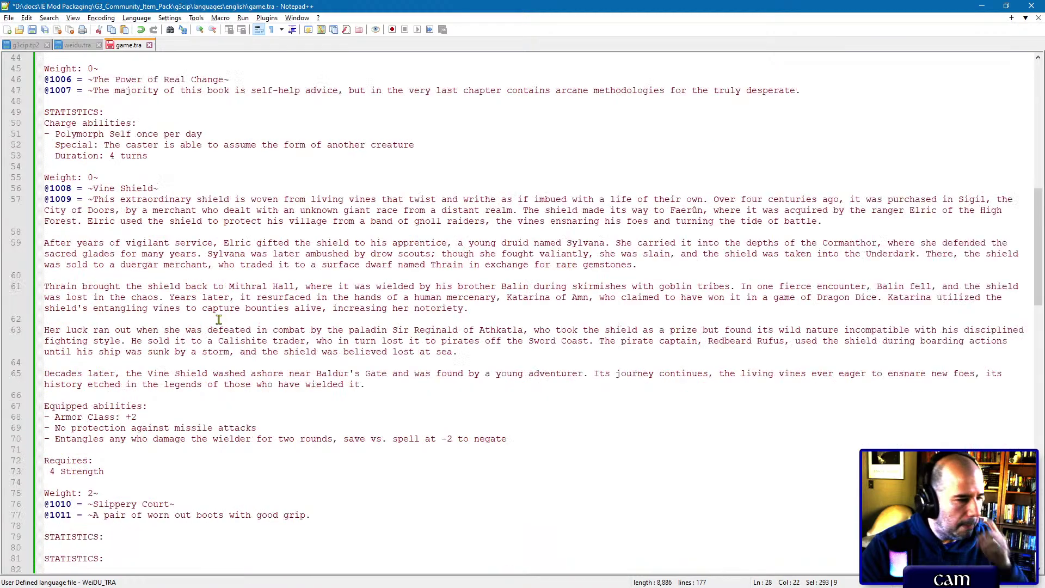
{"action": "scroll", "coordinate": [218, 320], "scroll_direction": "down", "scroll_amount": 16}
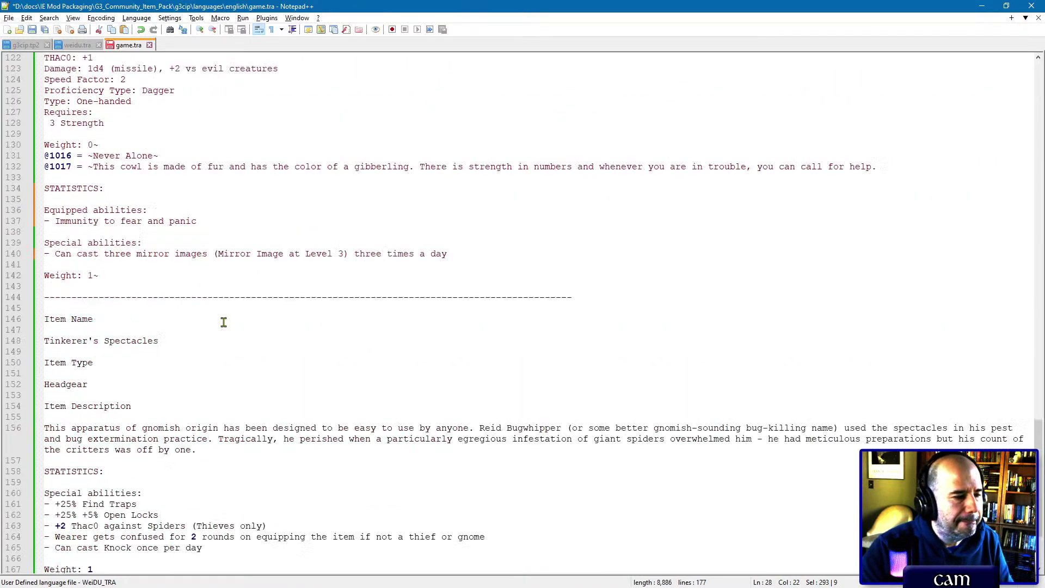
{"action": "scroll", "coordinate": [223, 323], "scroll_direction": "up", "scroll_amount": 5}
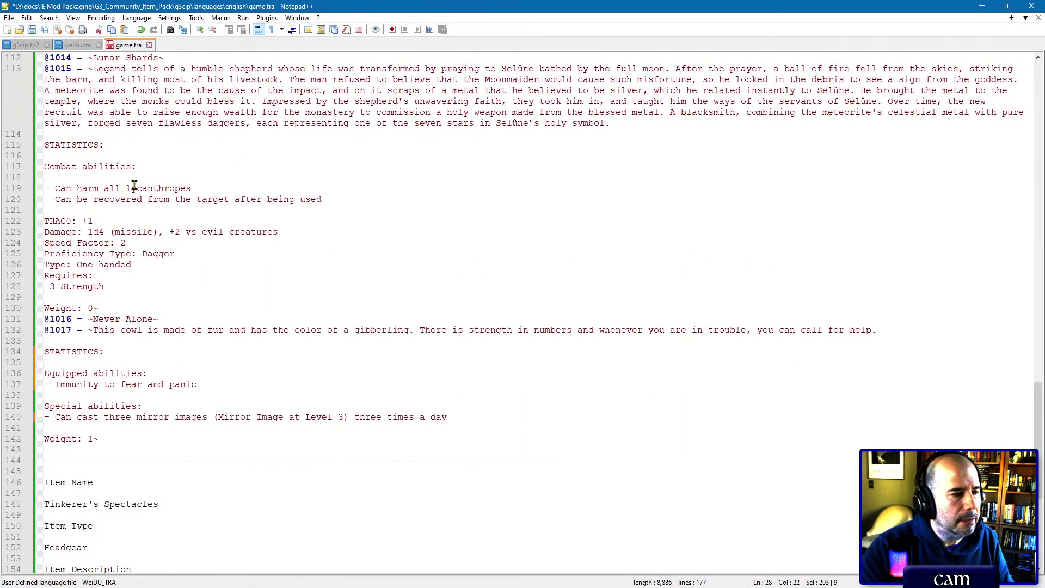
{"action": "left_click", "coordinate": [135, 349]}
{"action": "key", "text": "ctrl+v"}
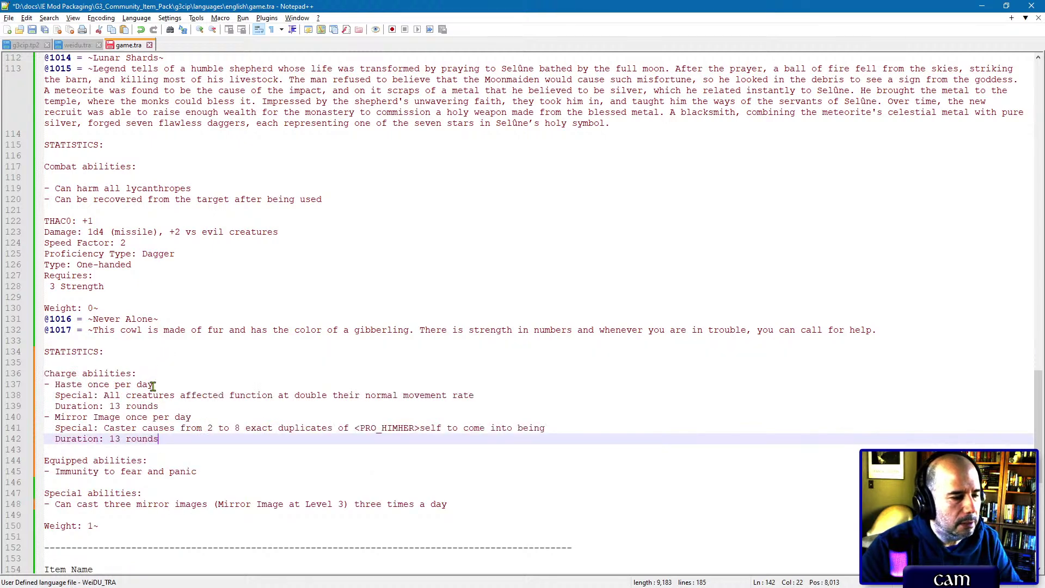
Step: Remove the Haste entry from Never Alone's Charge abilities, change Mirror Image to "three times per day", and save game.tra
{"action": "left_click_drag", "start_coordinate": [143, 374], "coordinate": [233, 405]}
{"action": "key", "text": "Delete"}
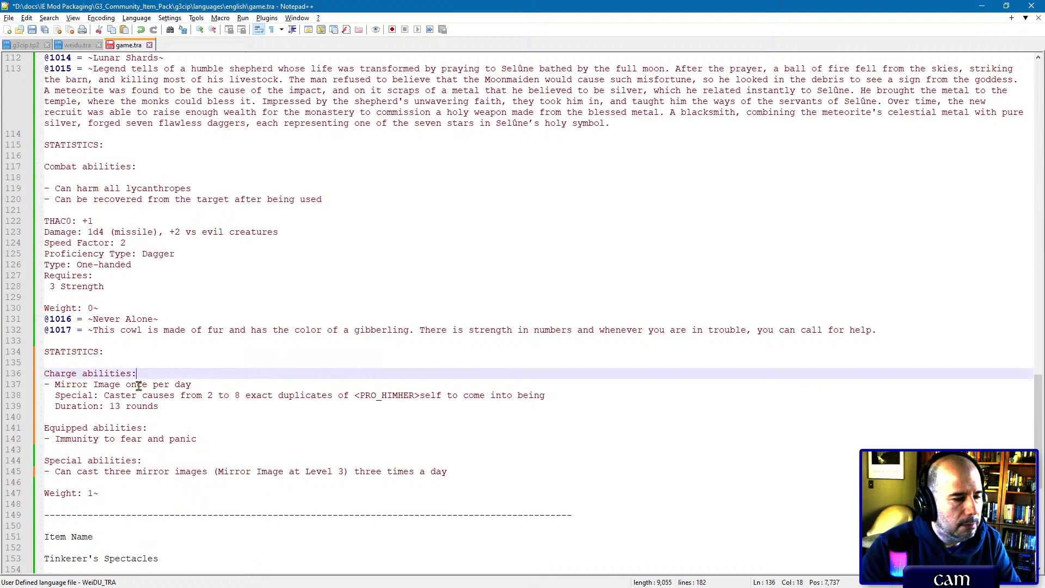
{"action": "double_click", "coordinate": [136, 386]}
{"action": "type", "text": "three times"}
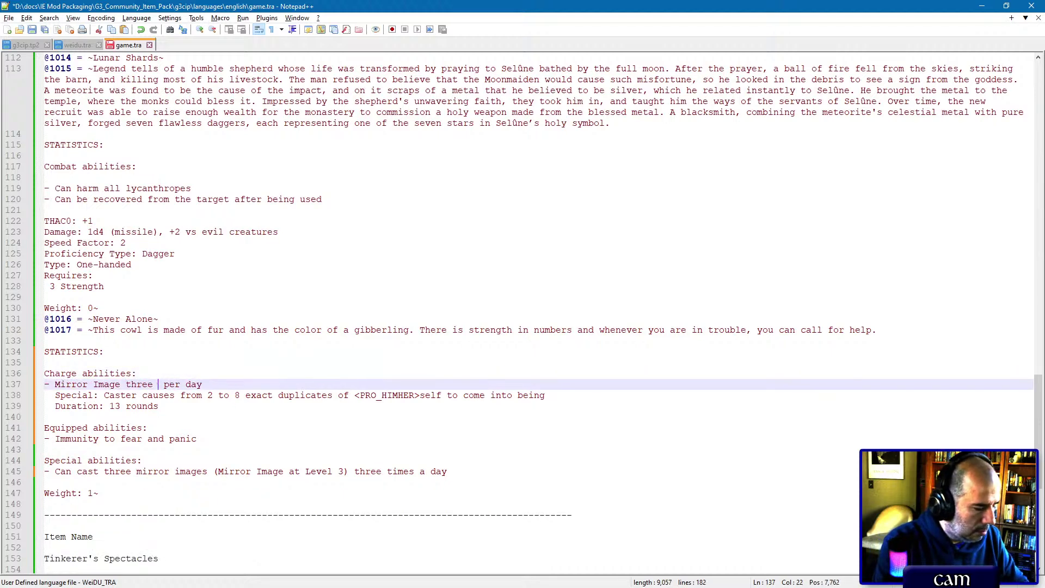
{"action": "key", "text": "ctrl+s"}
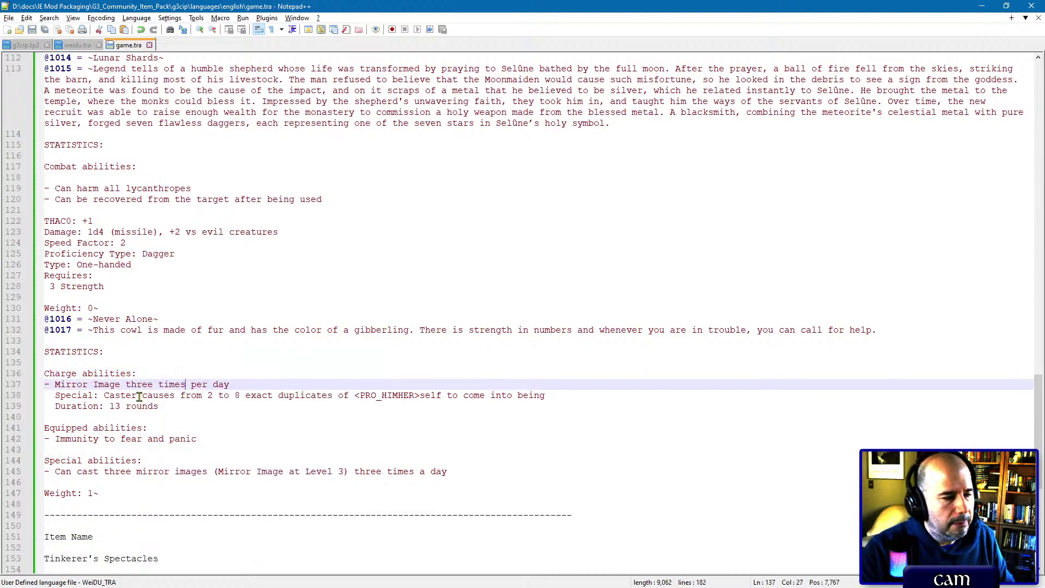
Step: Check Never Alone's mirror images line, switch to Near Infinity, and open the Cast spell effect in g3cnever.itm's item ability
{"action": "scroll", "coordinate": [222, 466], "scroll_direction": "down", "scroll_amount": 2}
{"action": "left_click", "coordinate": [346, 412]}
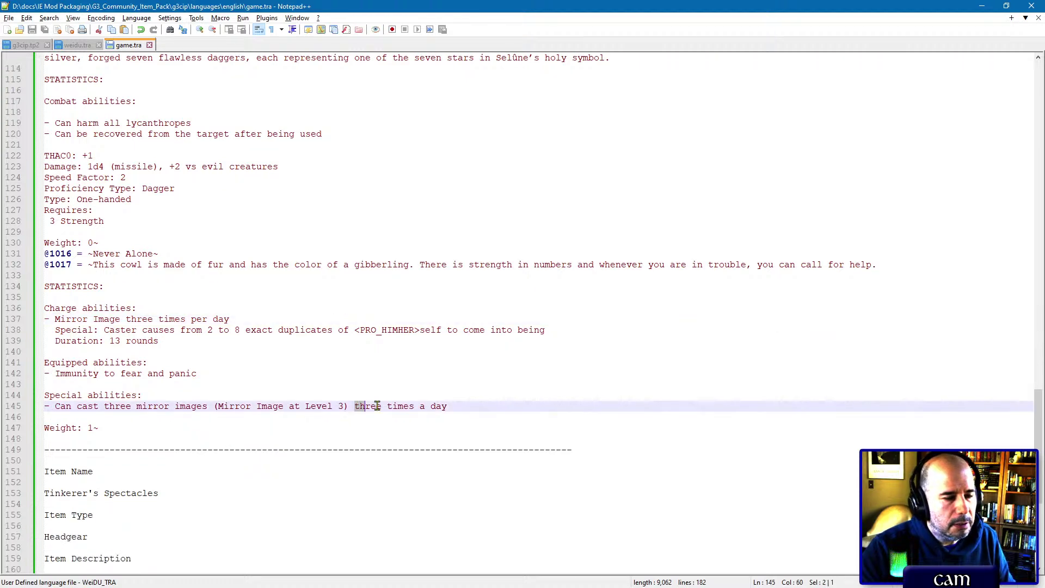
{"action": "triple_click", "coordinate": [299, 410]}
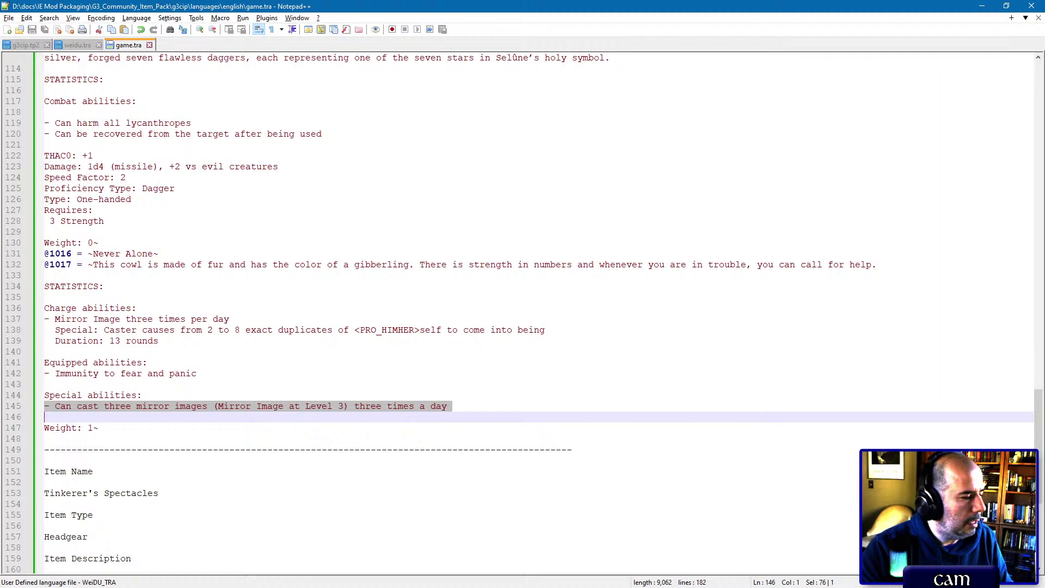
{"action": "key", "text": "alt+Tab"}
{"action": "left_click", "coordinate": [116, 81]}
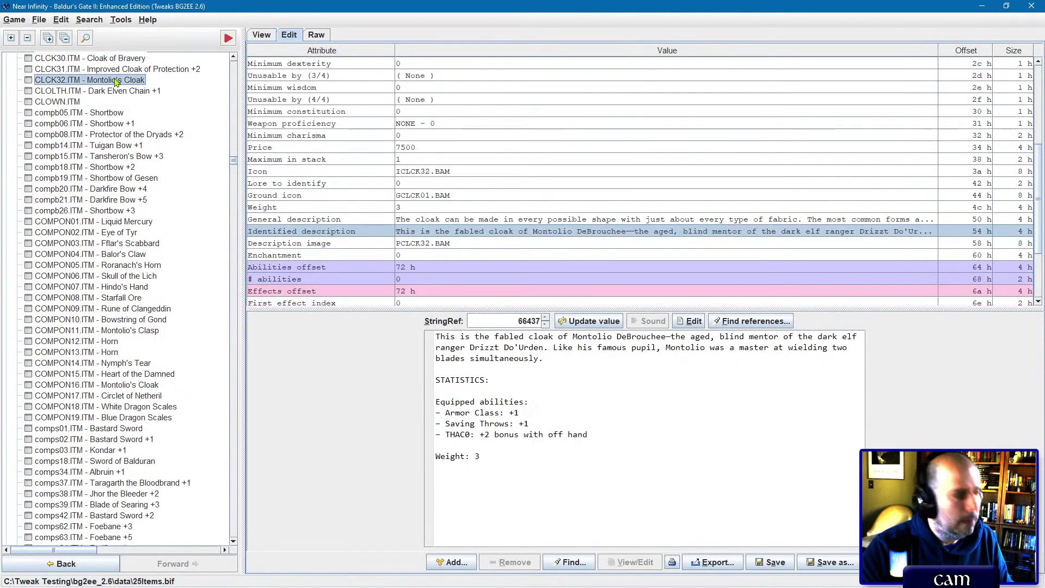
{"action": "key", "text": "g"}
{"action": "scroll", "coordinate": [184, 117], "scroll_direction": "down", "scroll_amount": 4}
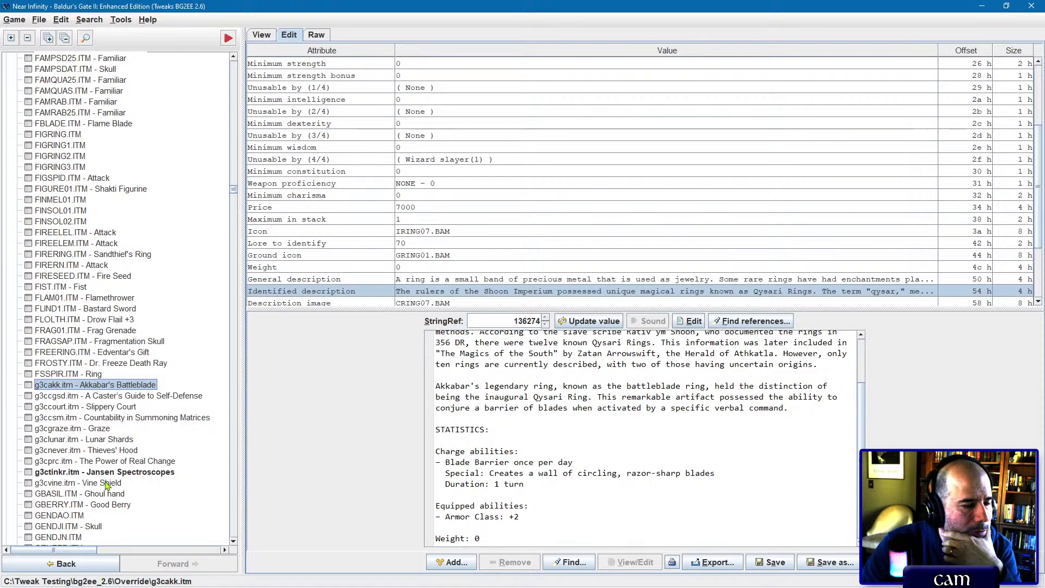
{"action": "left_click", "coordinate": [93, 451]}
{"action": "double_click", "coordinate": [450, 135]}
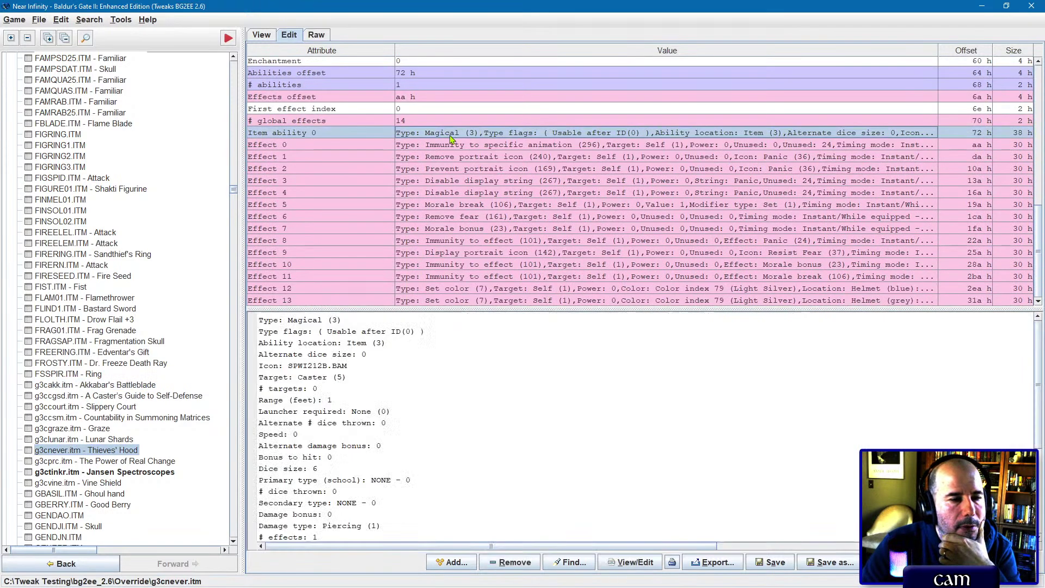
{"action": "scroll", "coordinate": [324, 144], "scroll_direction": "down", "scroll_amount": 4}
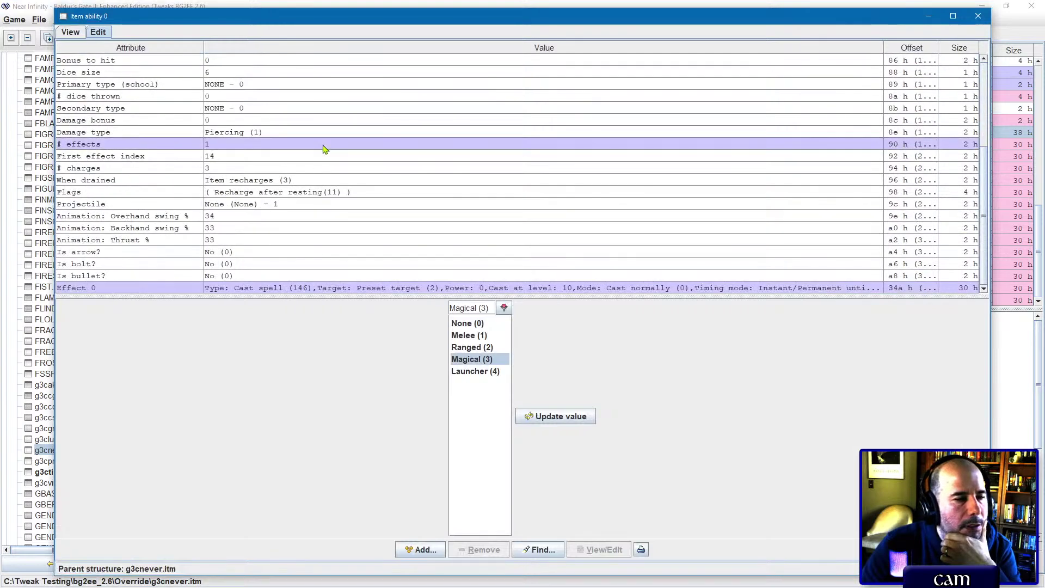
{"action": "double_click", "coordinate": [293, 288]}
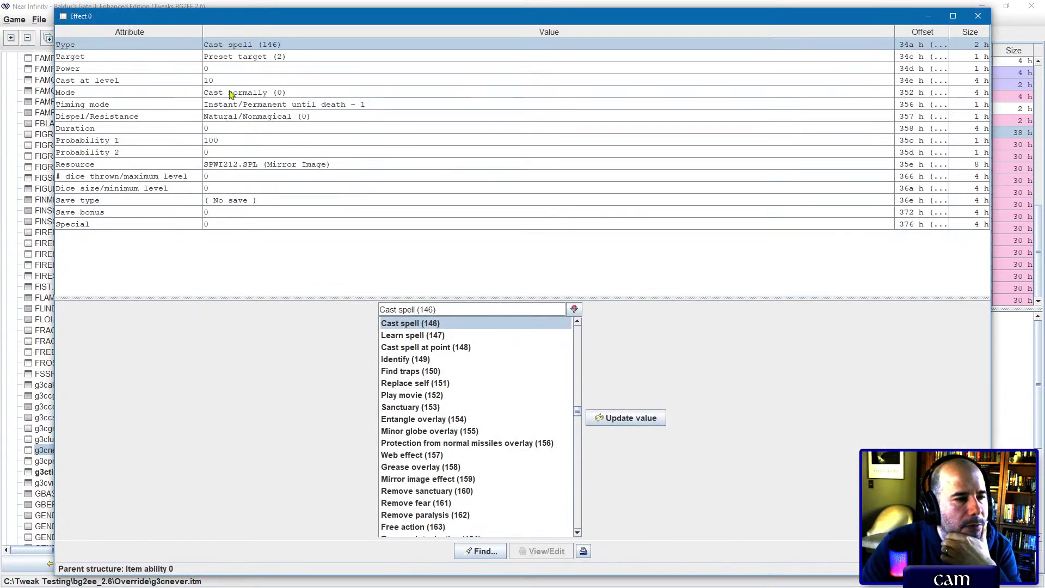
Step: Set the Mirror Image effect's mode to Cast instantly (specified level) and its casting level to 3
{"action": "left_click", "coordinate": [230, 93]}
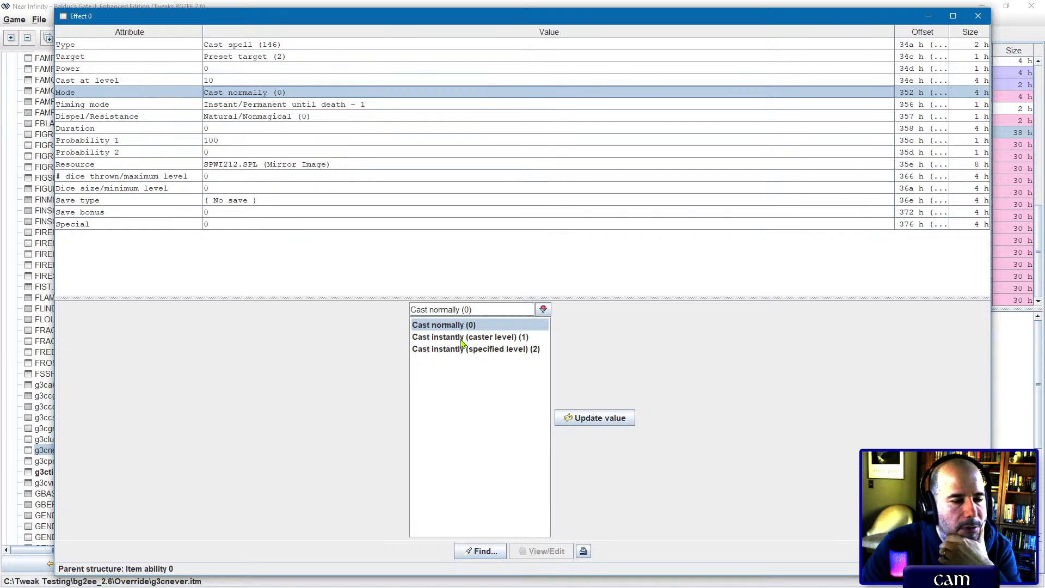
{"action": "double_click", "coordinate": [460, 349]}
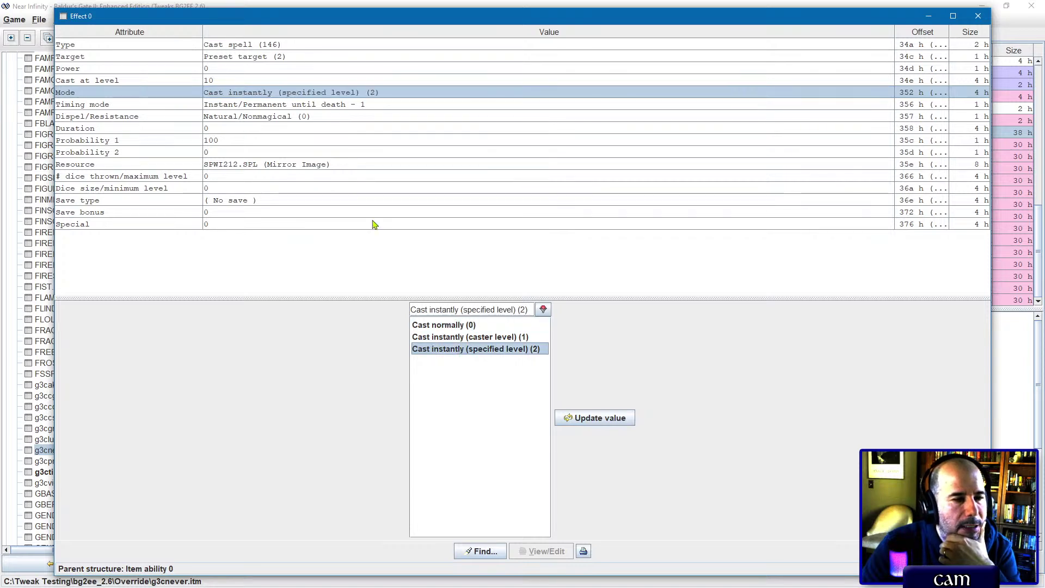
{"action": "double_click", "coordinate": [244, 80]}
{"action": "key", "text": "BackSpace"}
{"action": "key", "text": "BackSpace"}
{"action": "type", "text": "3"}
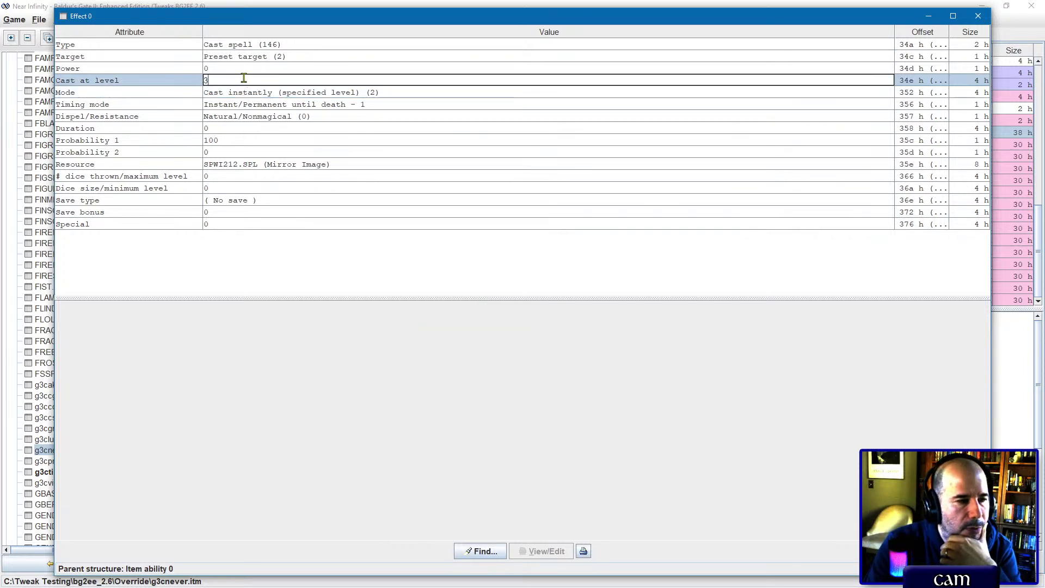
{"action": "key", "text": "Return"}
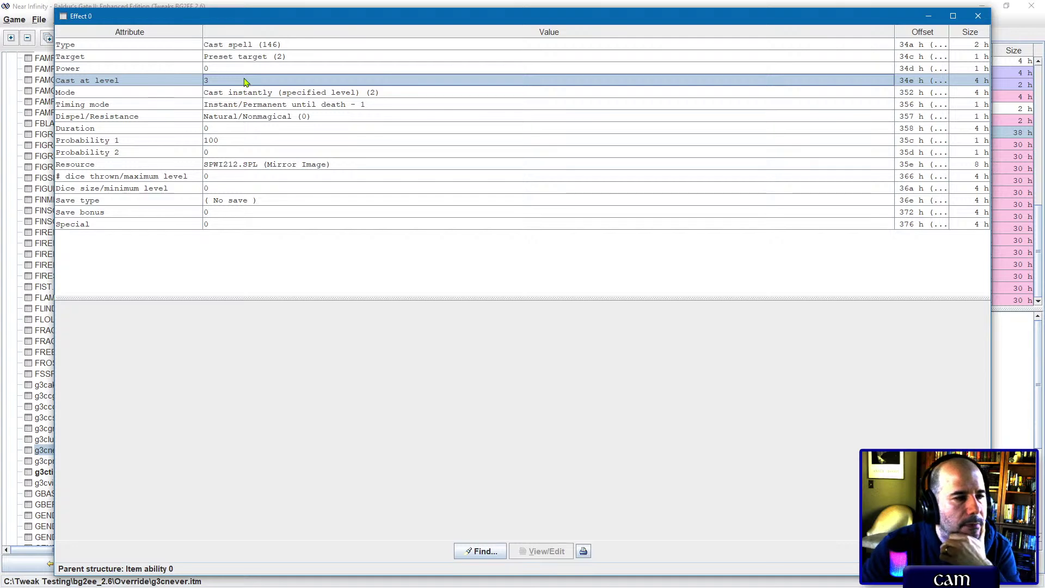
Step: Close the effect and item ability windows and save g3cnever.itm, overwriting the existing override file
{"action": "left_click", "coordinate": [978, 16]}
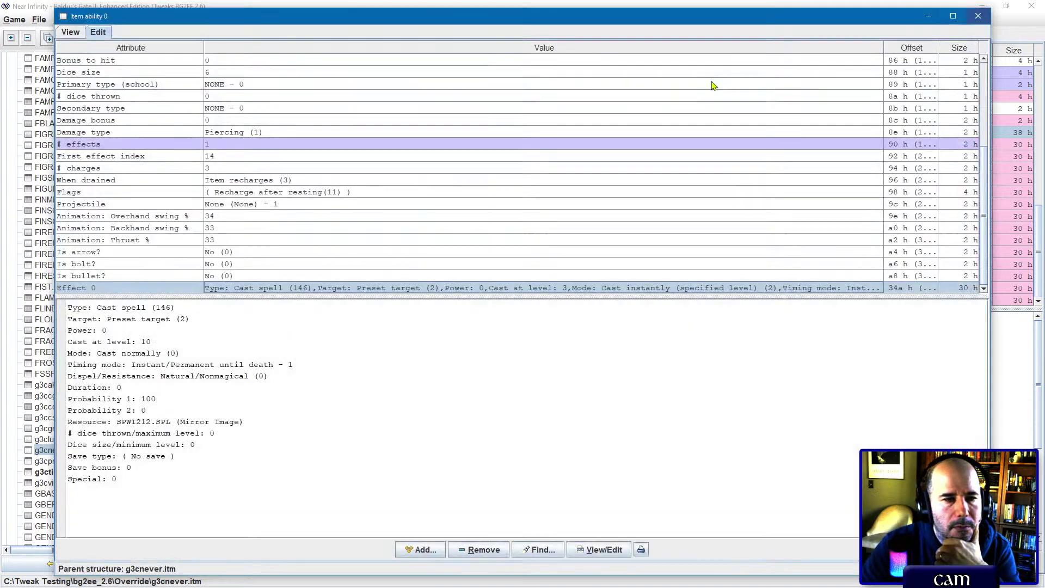
{"action": "left_click", "coordinate": [978, 16]}
{"action": "left_click", "coordinate": [769, 562]}
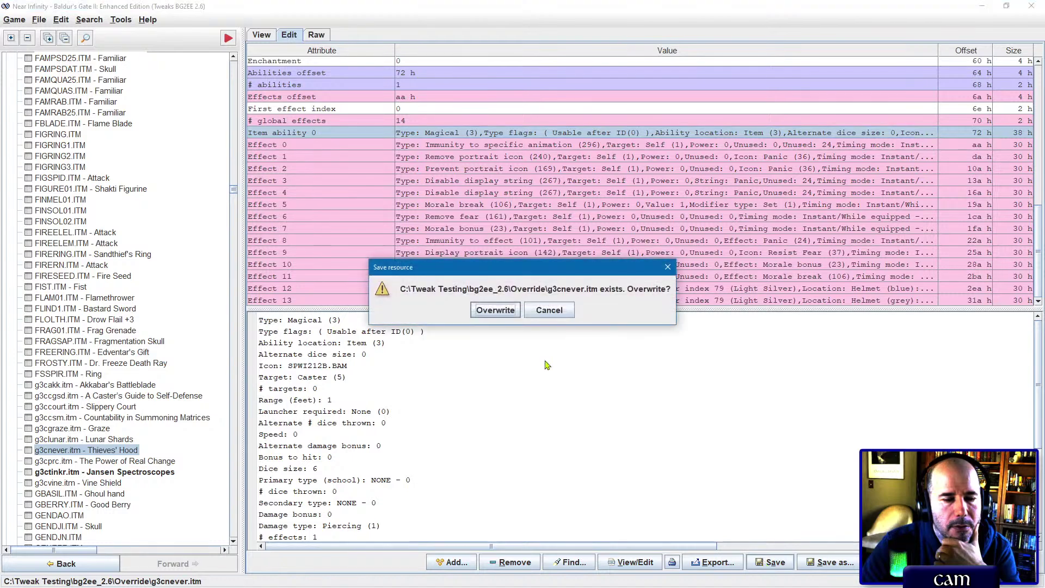
{"action": "left_click", "coordinate": [509, 308]}
{"action": "left_click", "coordinate": [524, 310]}
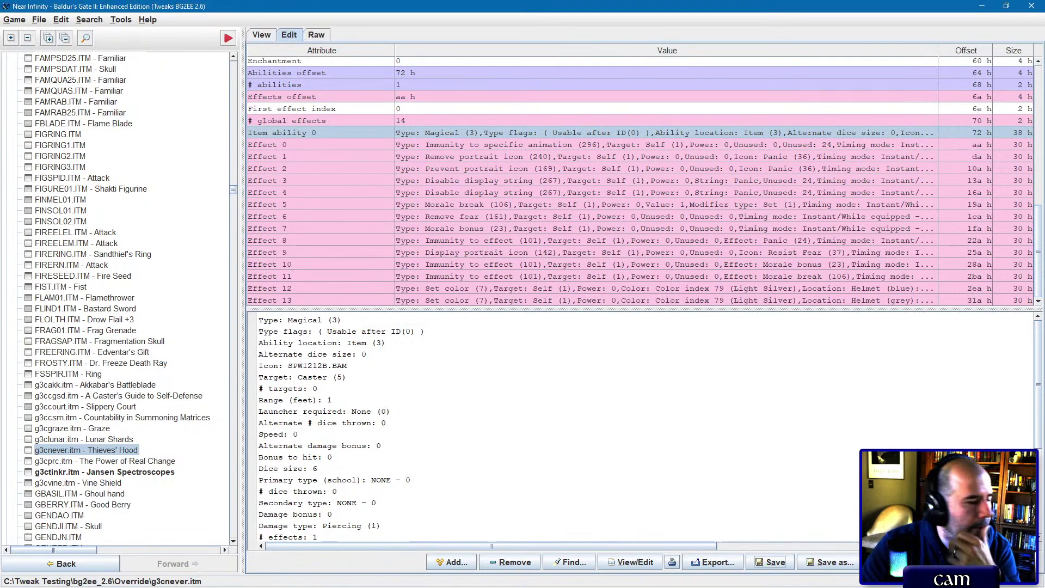
Step: In File Explorer, copy g3cnever.itm from the game's override folder into the mod's g3cip\itm folder, replacing the existing file
{"action": "key", "text": "alt+Tab"}
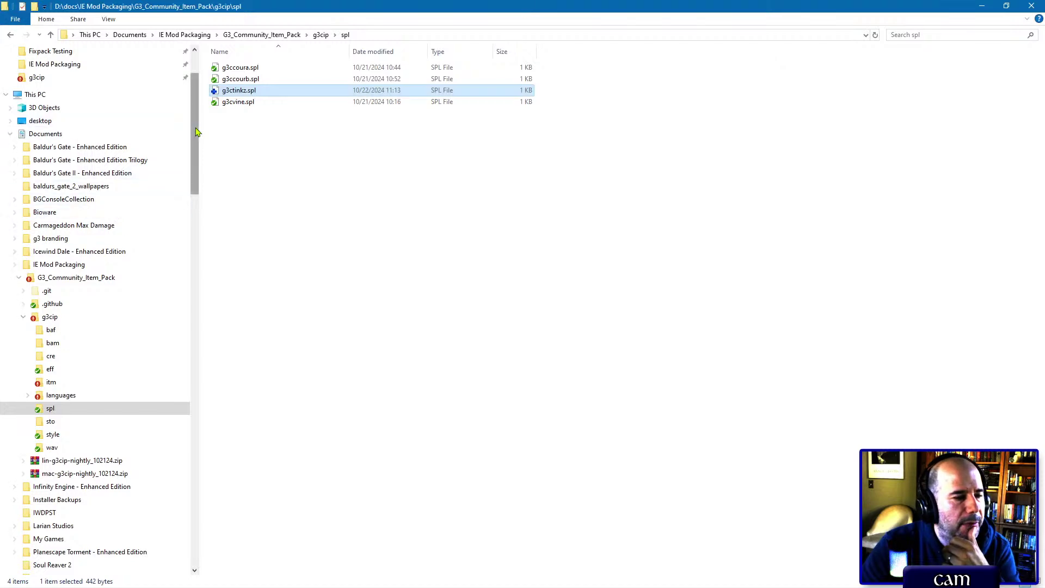
{"action": "left_click", "coordinate": [11, 35]}
{"action": "left_click", "coordinate": [11, 36]}
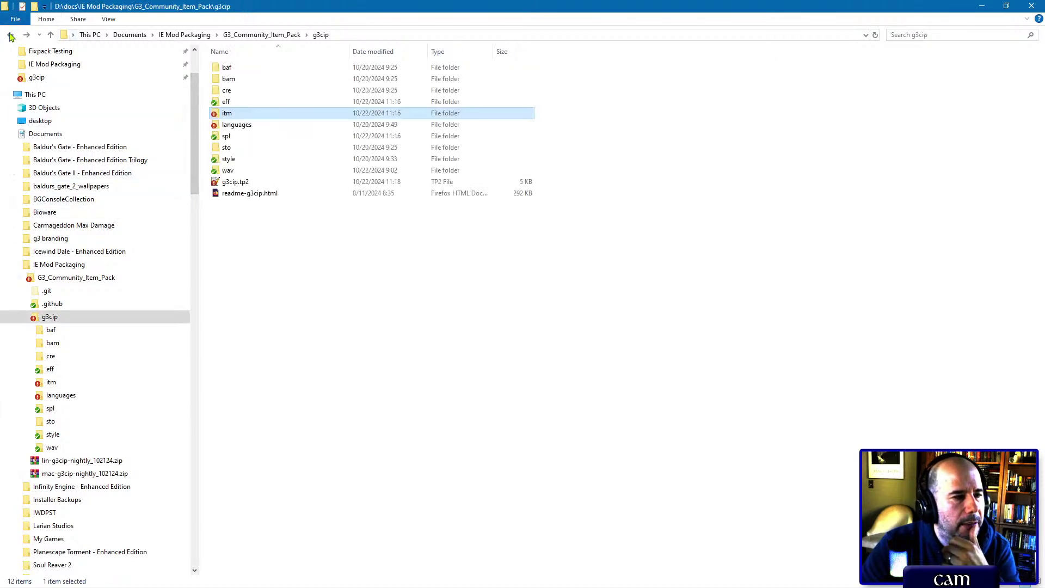
{"action": "left_click", "coordinate": [11, 35]}
{"action": "left_click", "coordinate": [261, 70]}
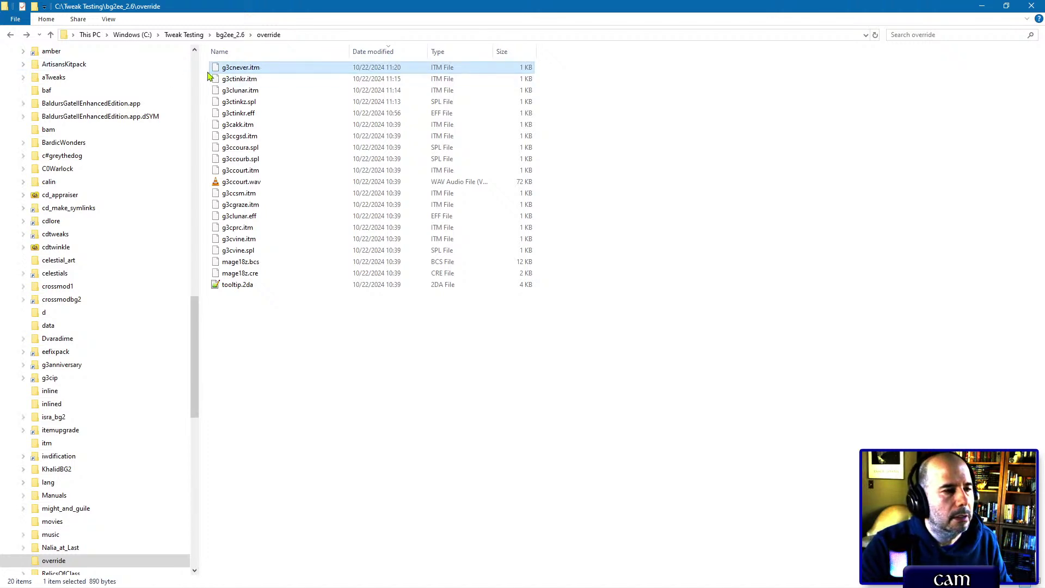
{"action": "left_click", "coordinate": [26, 35]}
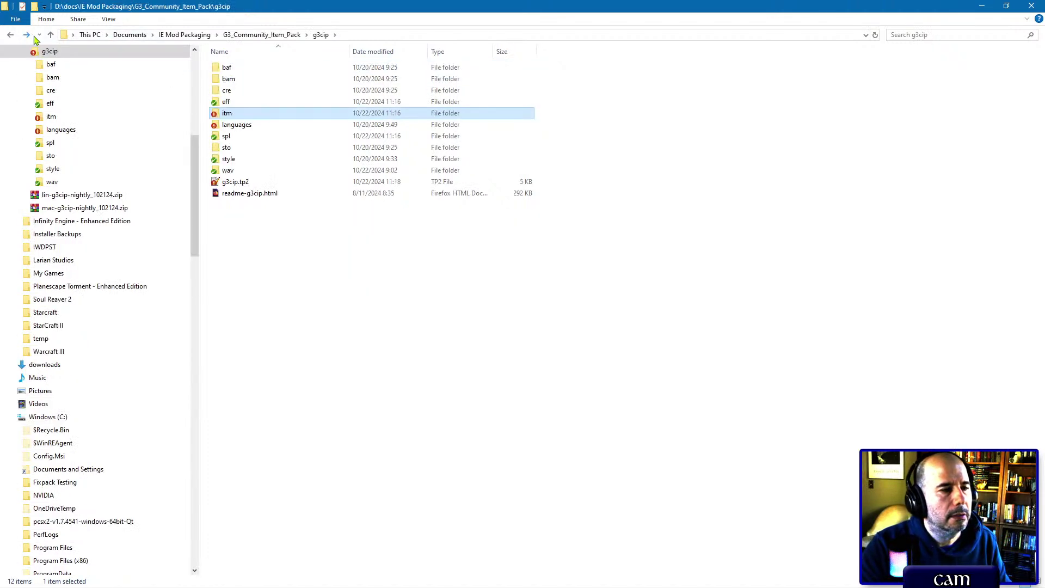
{"action": "double_click", "coordinate": [232, 116]}
{"action": "key", "text": "ctrl+v"}
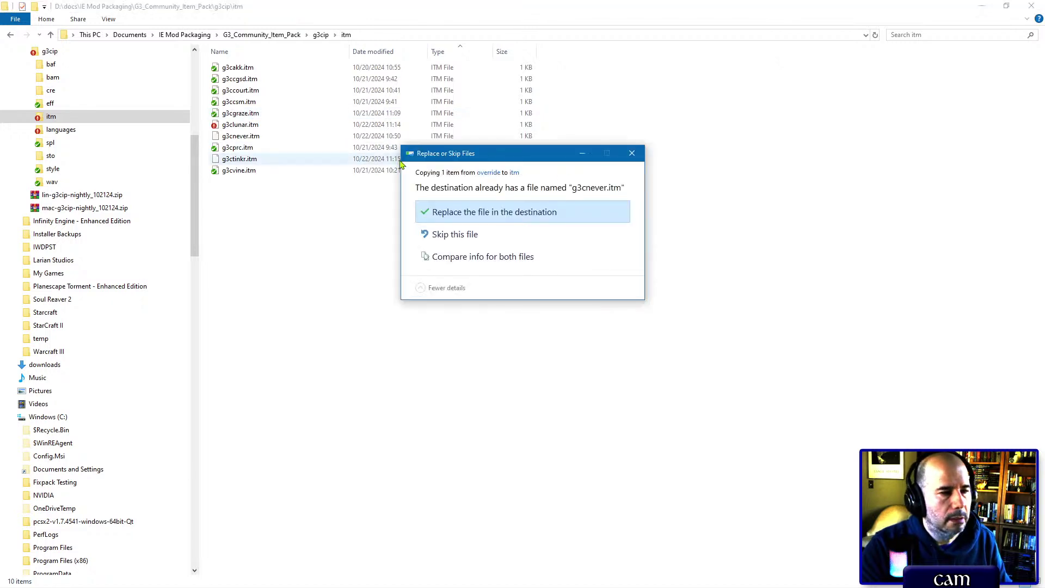
{"action": "left_click", "coordinate": [511, 210]}
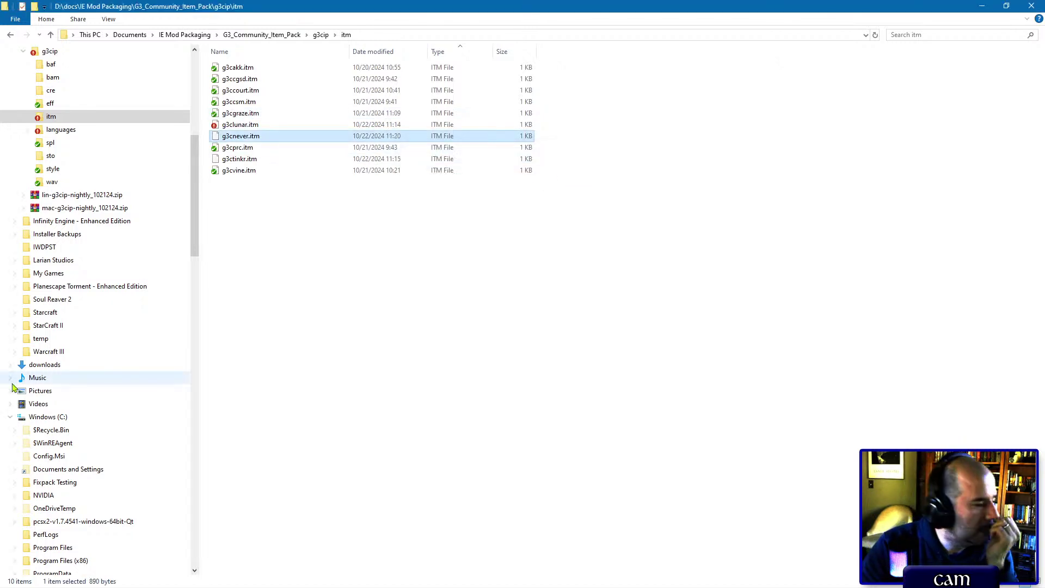
Step: Return to Near Infinity's Find window and search the items for "mirror"
{"action": "key", "text": "alt+Tab"}
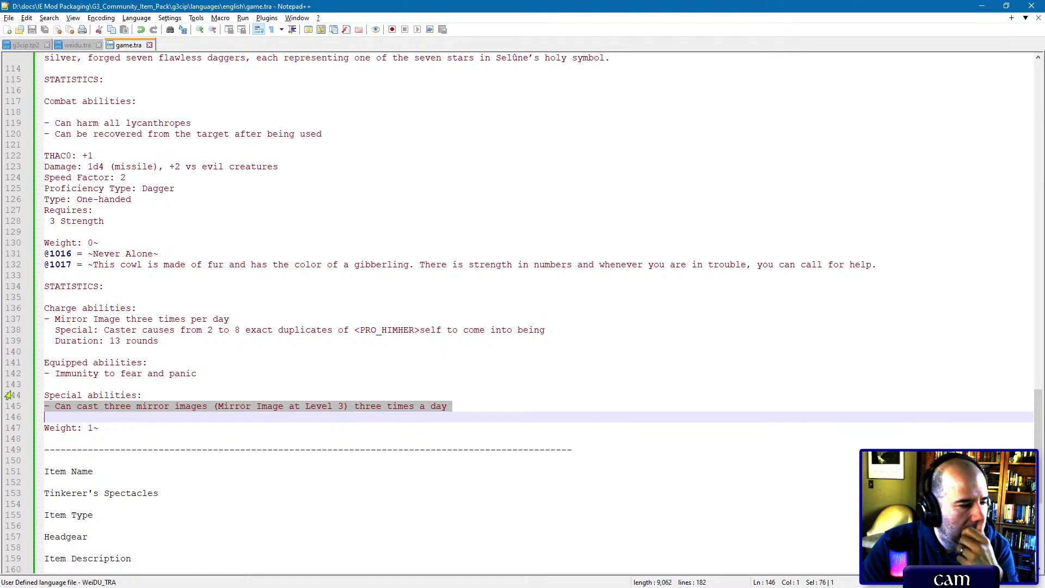
{"action": "key", "text": "alt+Tab"}
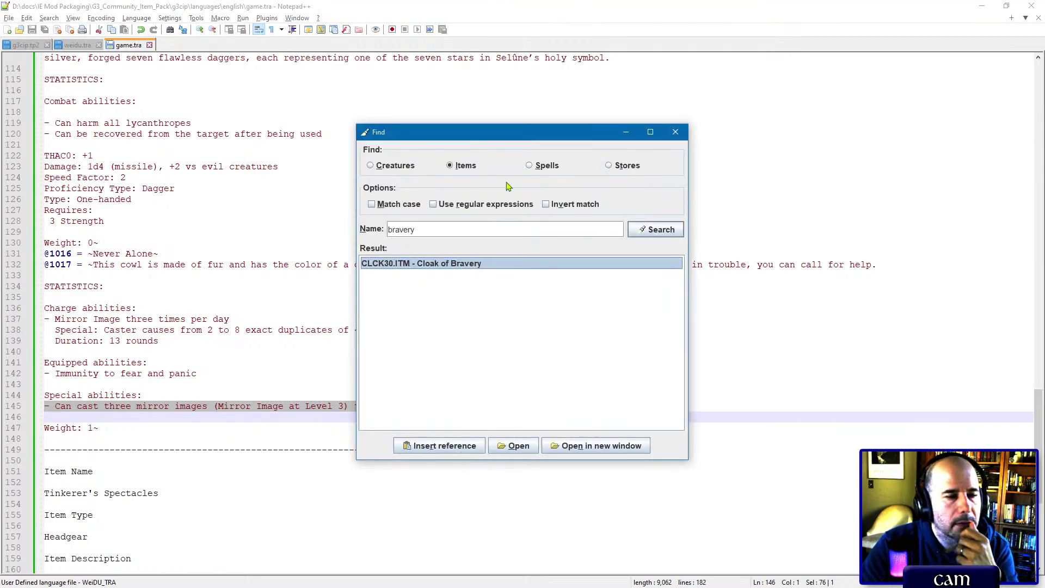
{"action": "key", "text": "shift+Tab"}
{"action": "key", "text": "shift+Tab"}
{"action": "type", "text": "mi"}
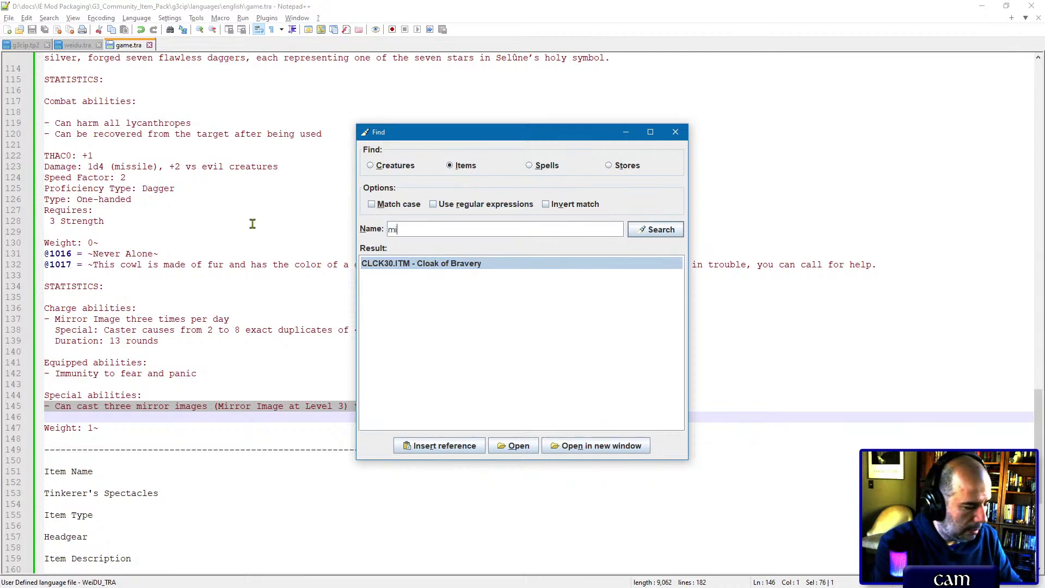
{"action": "type", "text": "rror"}
{"action": "key", "text": "Return"}
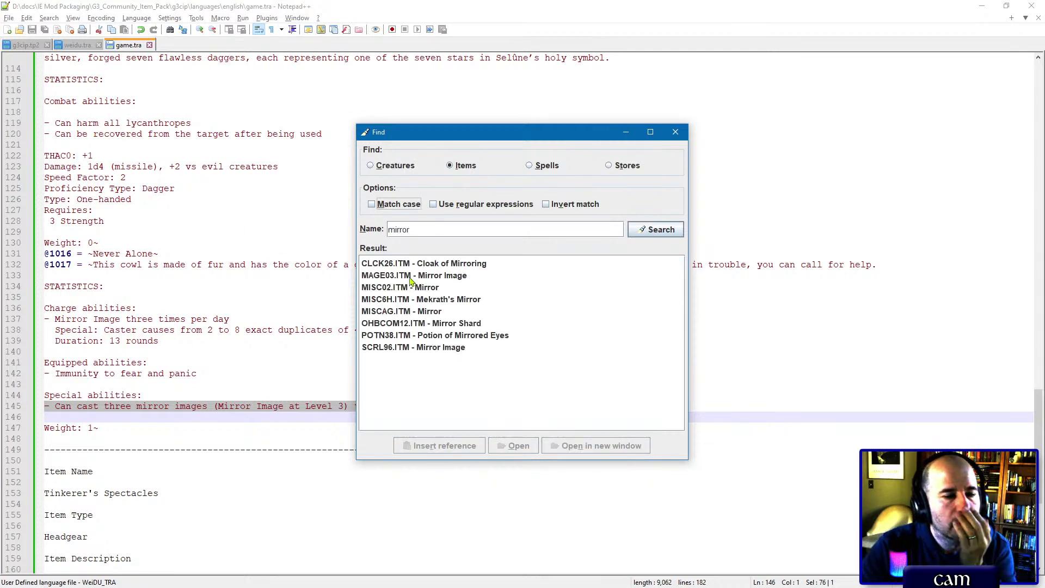
Step: Read the identified description of the Mirror Image scroll SCRL96.ITM, and set Never Alone's Mirror Image duration to 6 rounds in game.tra
{"action": "double_click", "coordinate": [412, 348]}
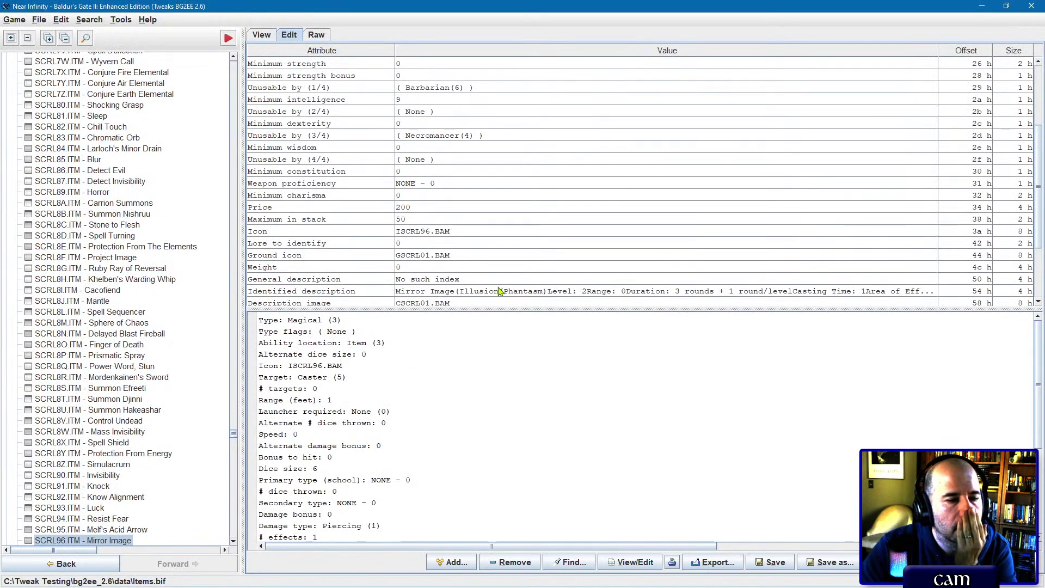
{"action": "left_click", "coordinate": [500, 291]}
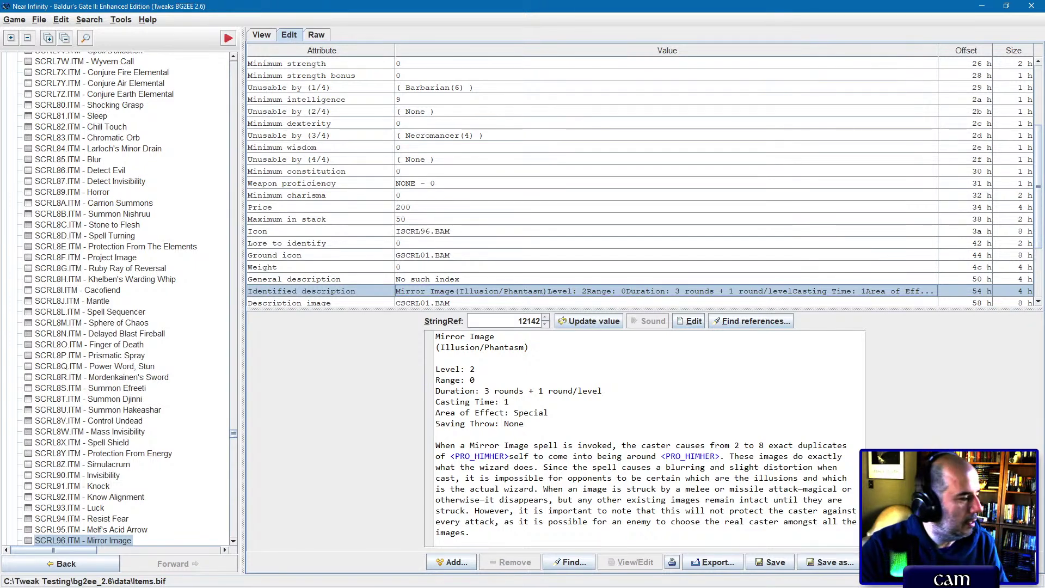
{"action": "key", "text": "alt+Tab"}
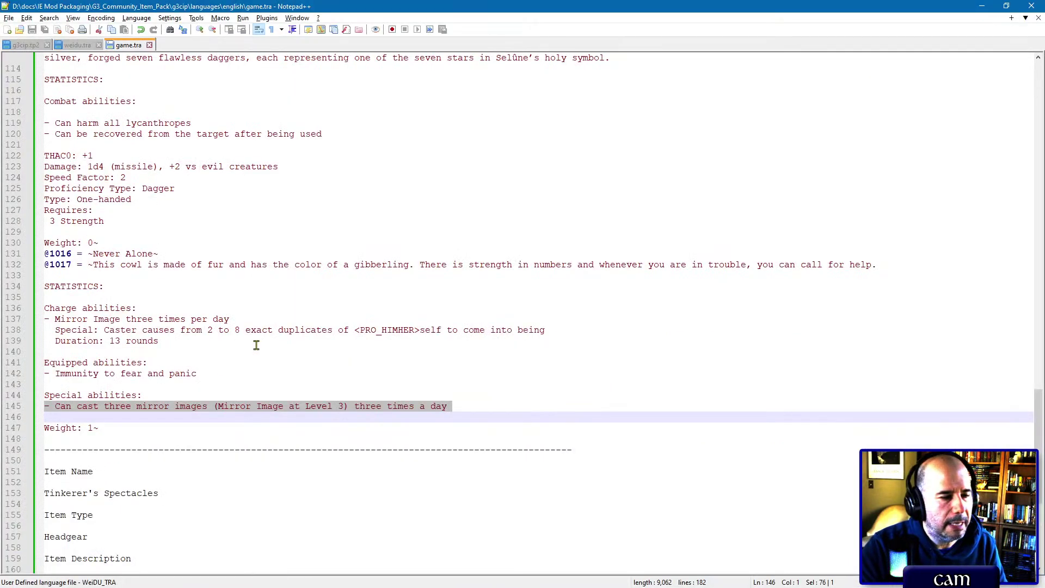
{"action": "left_click", "coordinate": [246, 330]}
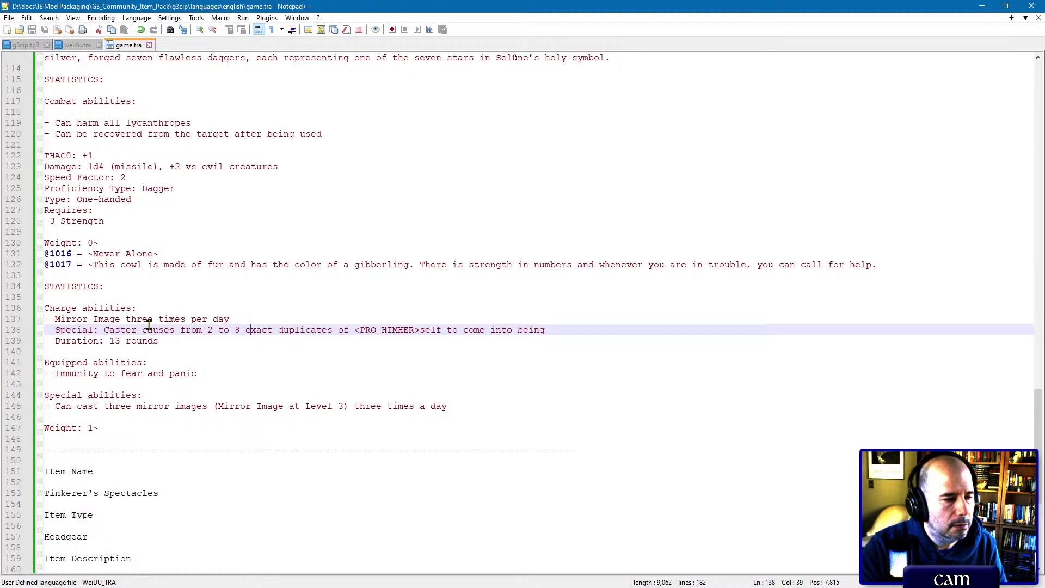
{"action": "double_click", "coordinate": [116, 341]}
{"action": "type", "text": "6"}
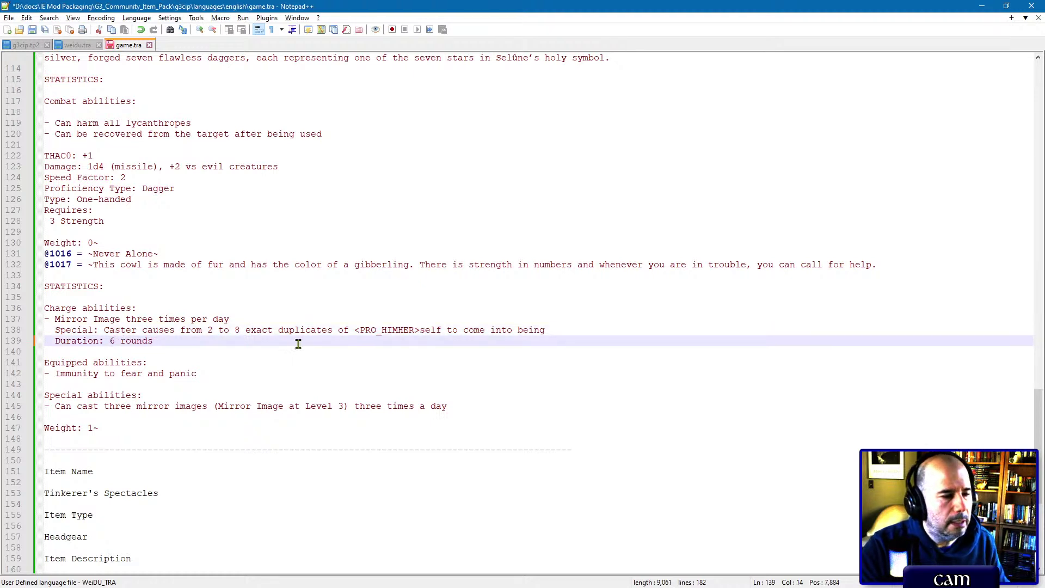
Step: Return to Near Infinity and inspect item ability 0 of the Mirror Image scroll for its effects, closing the ability window when done
{"action": "key", "text": "alt+Tab"}
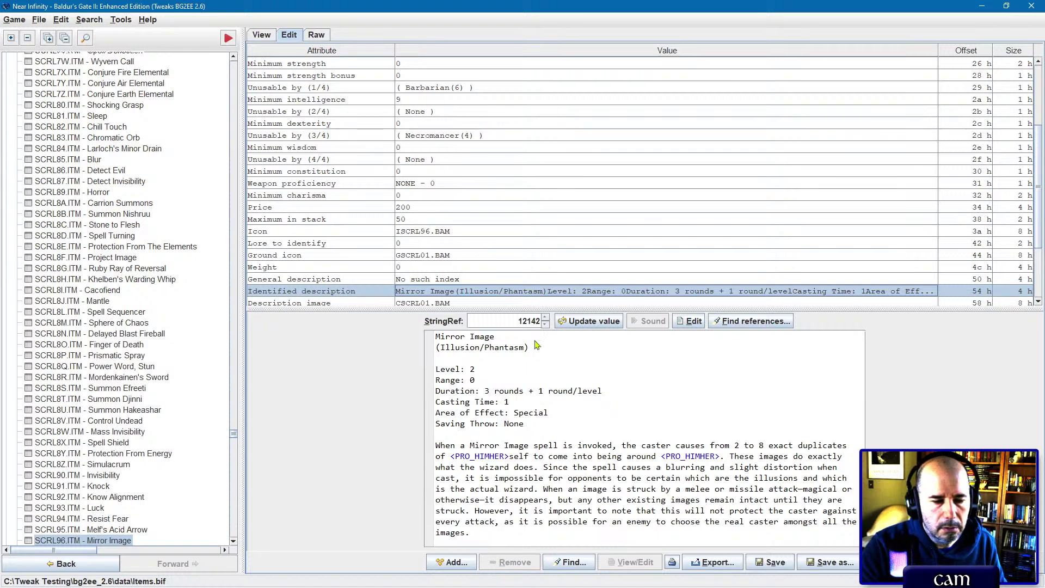
{"action": "scroll", "coordinate": [499, 279], "scroll_direction": "down", "scroll_amount": 3}
{"action": "double_click", "coordinate": [492, 288]}
{"action": "scroll", "coordinate": [478, 212], "scroll_direction": "down", "scroll_amount": 5}
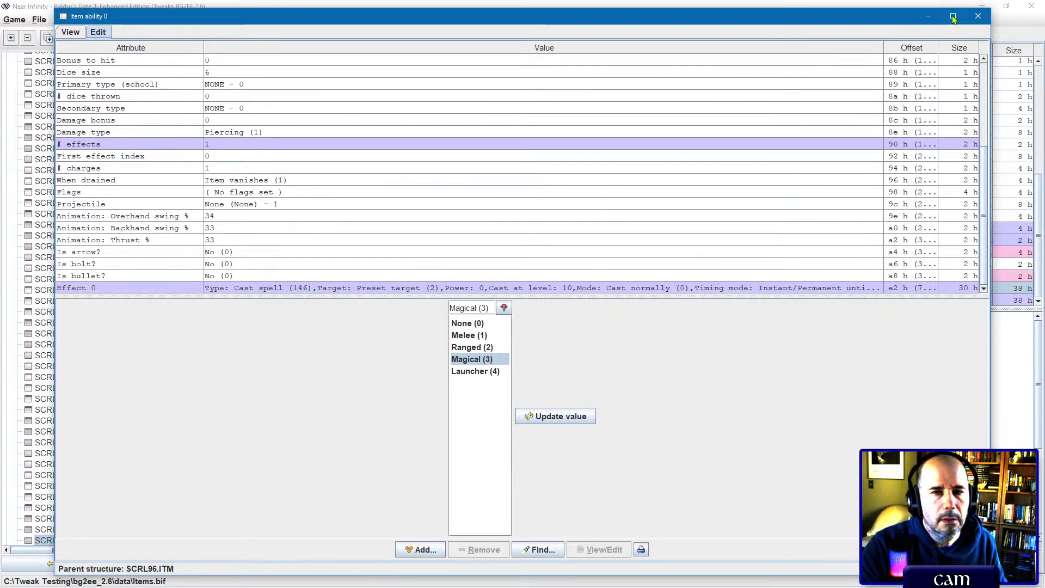
{"action": "left_click", "coordinate": [978, 15]}
Step: Search the spells for "mirror" and open SPWI212.SPL to reach its list of spell abilities
{"action": "key", "text": "ctrl+f"}
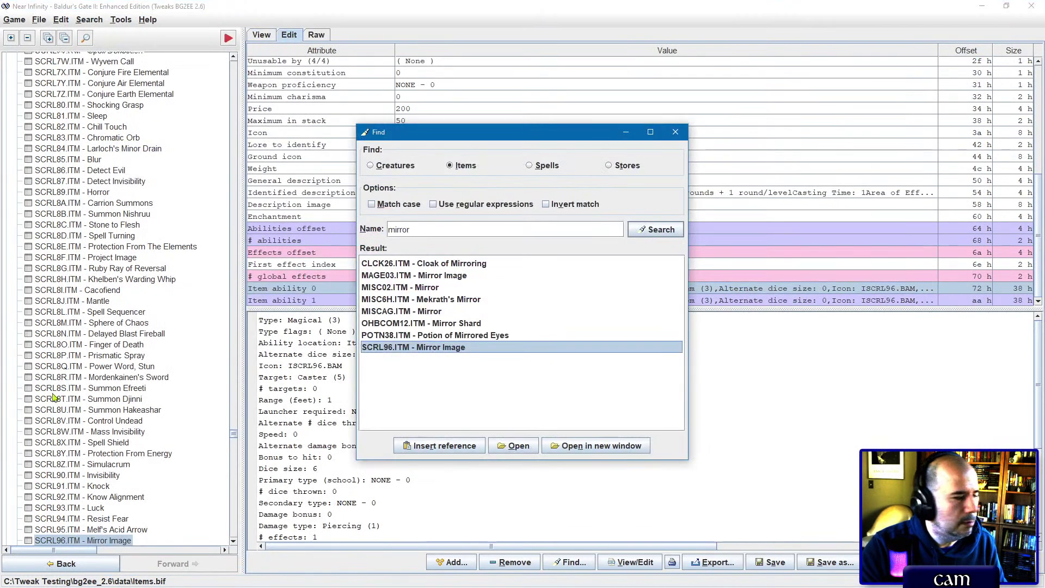
{"action": "left_click", "coordinate": [545, 166]}
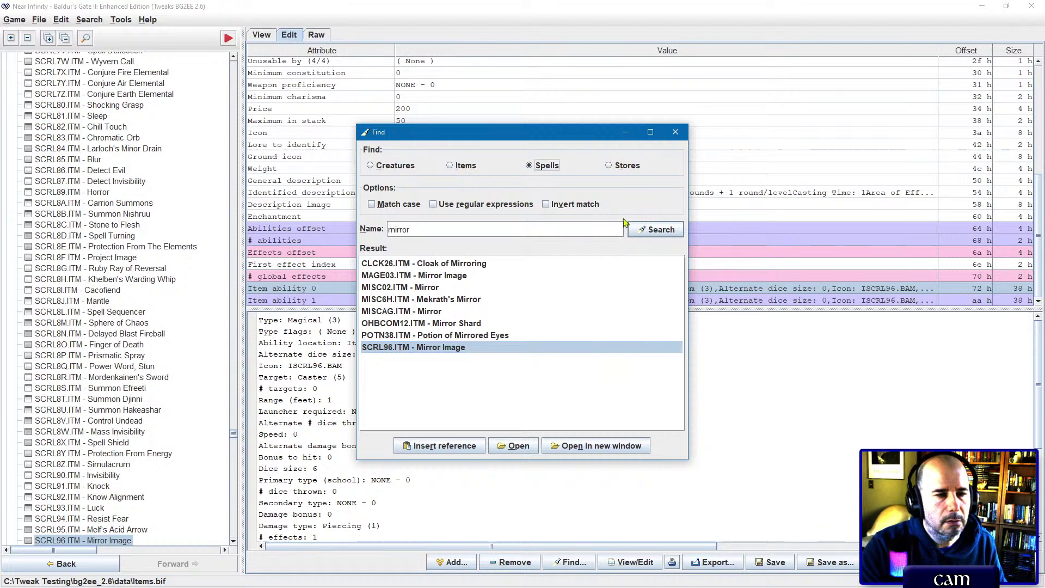
{"action": "left_click", "coordinate": [634, 228]}
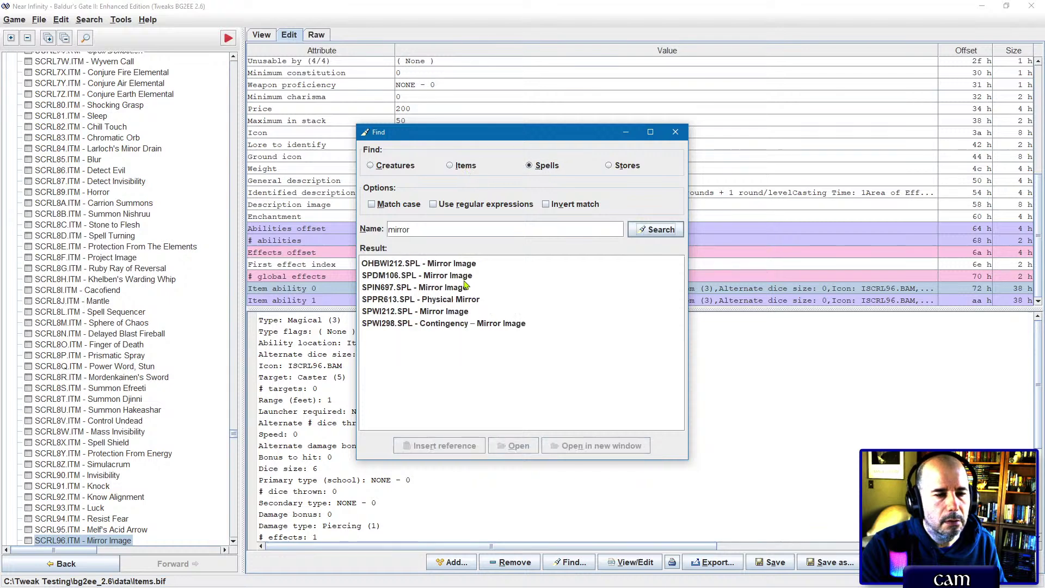
{"action": "double_click", "coordinate": [412, 315]}
{"action": "scroll", "coordinate": [456, 201], "scroll_direction": "down", "scroll_amount": 5}
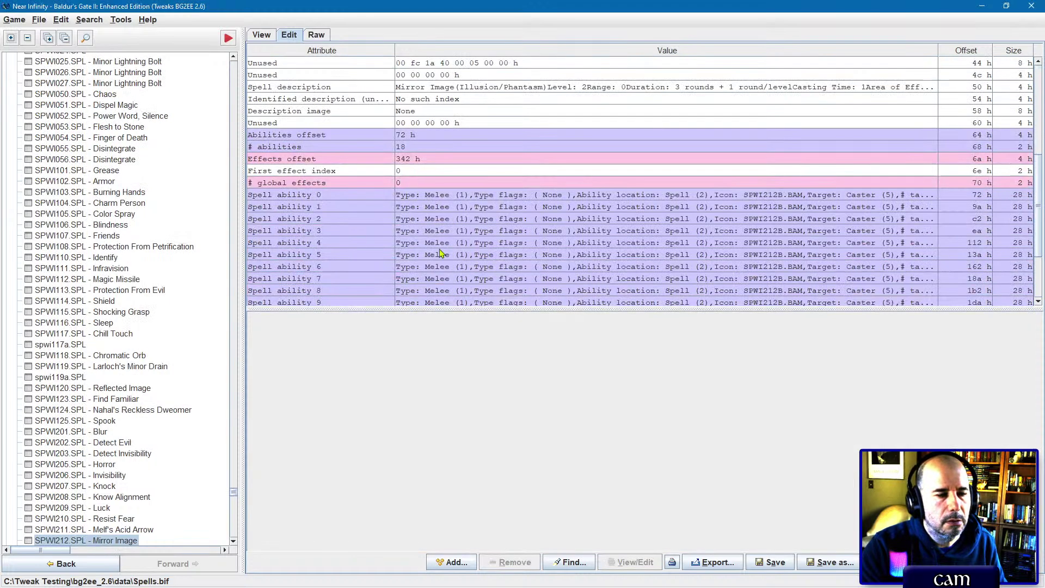
Step: Open spell ability 0 of SPWI212.SPL, examine its Mirror image effect, and close the ability window
{"action": "left_click", "coordinate": [455, 198]}
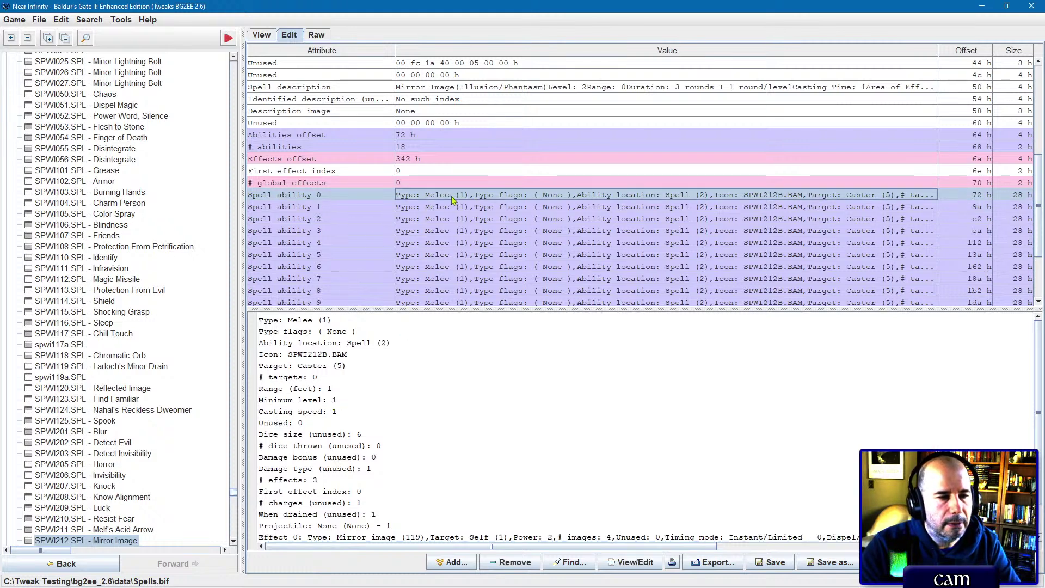
{"action": "scroll", "coordinate": [455, 198], "scroll_direction": "down", "scroll_amount": 2}
{"action": "double_click", "coordinate": [458, 127]}
{"action": "scroll", "coordinate": [420, 190], "scroll_direction": "down", "scroll_amount": 1}
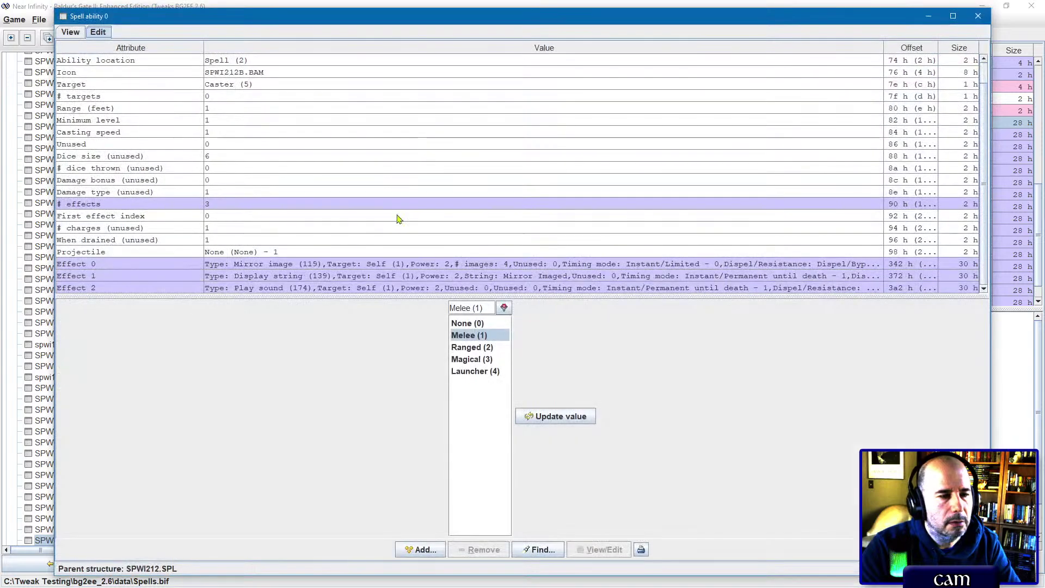
{"action": "left_click", "coordinate": [320, 265]}
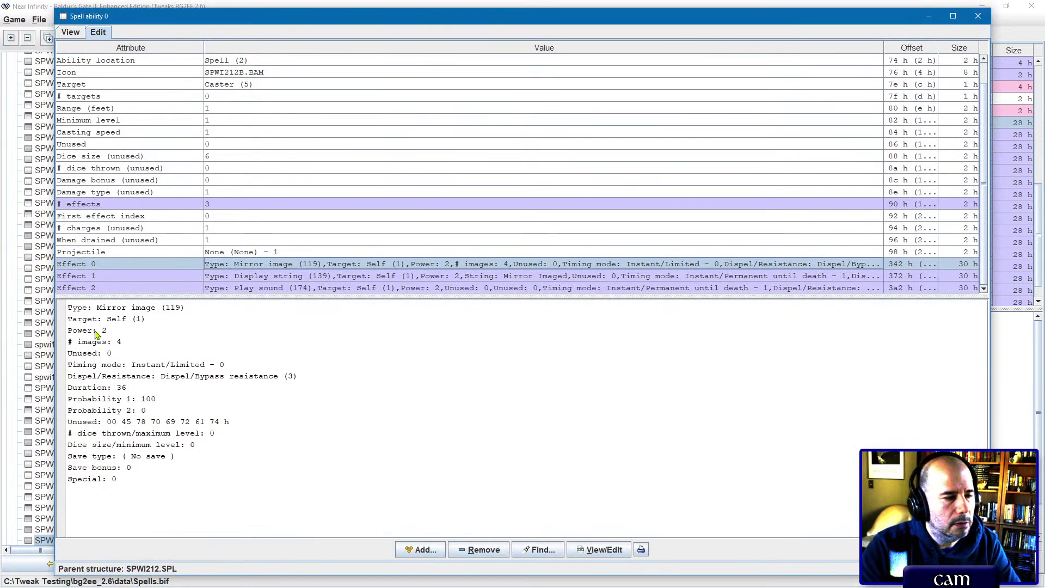
{"action": "left_click", "coordinate": [978, 16]}
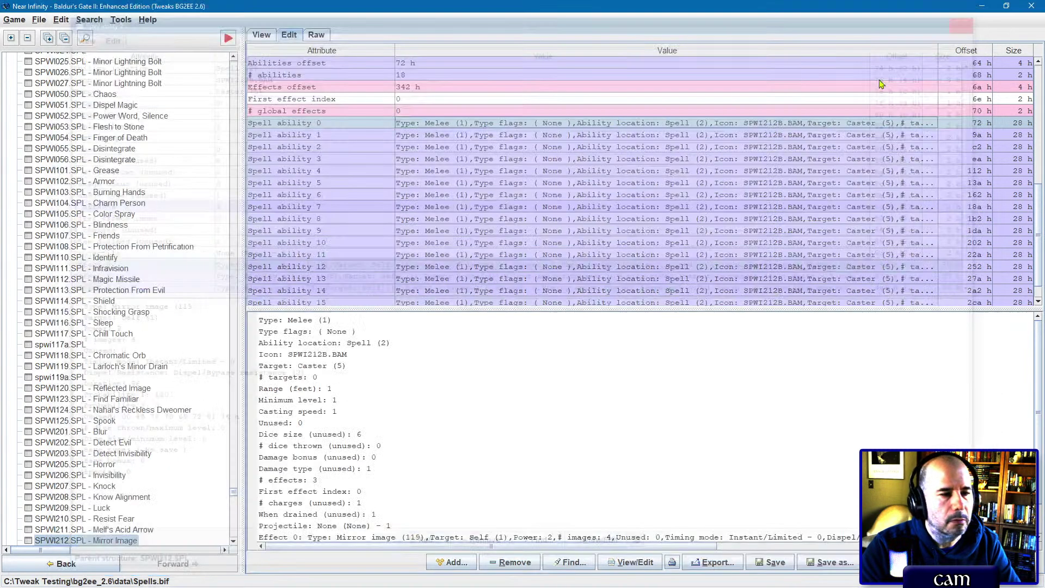
Step: Compare minimum levels and image counts across the abilities of SPWI212.SPL, and review the spell's overview and description
{"action": "key", "text": "Down"}
{"action": "key", "text": "Down"}
{"action": "key", "text": "Down"}
{"action": "key", "text": "Down"}
{"action": "key", "text": "Down"}
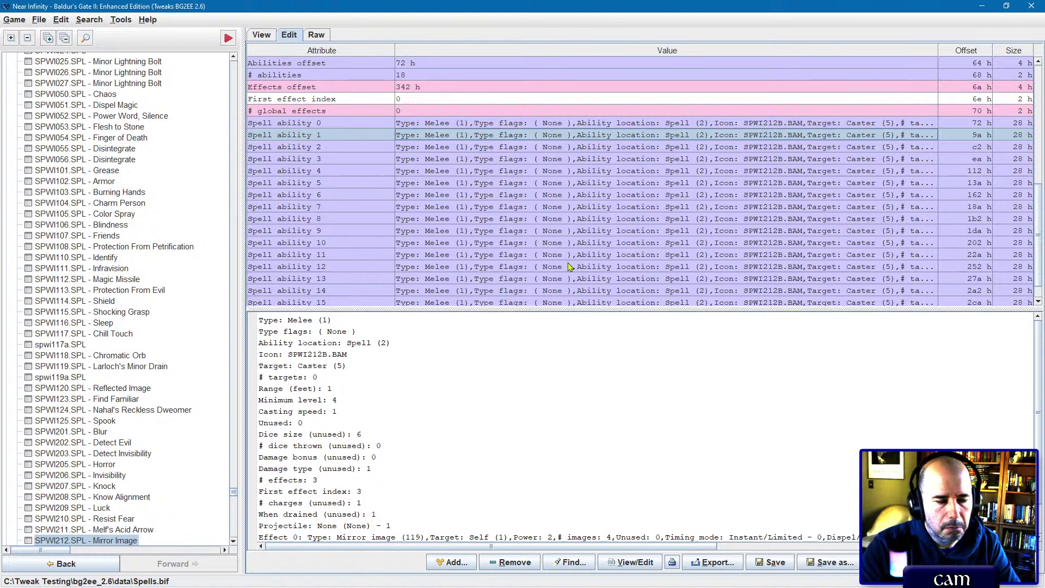
{"action": "key", "text": "Down"}
{"action": "key", "text": "Down"}
{"action": "key", "text": "Down"}
{"action": "key", "text": "Down"}
{"action": "key", "text": "Down"}
{"action": "key", "text": "Down"}
{"action": "key", "text": "Down"}
{"action": "key", "text": "Down"}
{"action": "key", "text": "Down"}
{"action": "key", "text": "Down"}
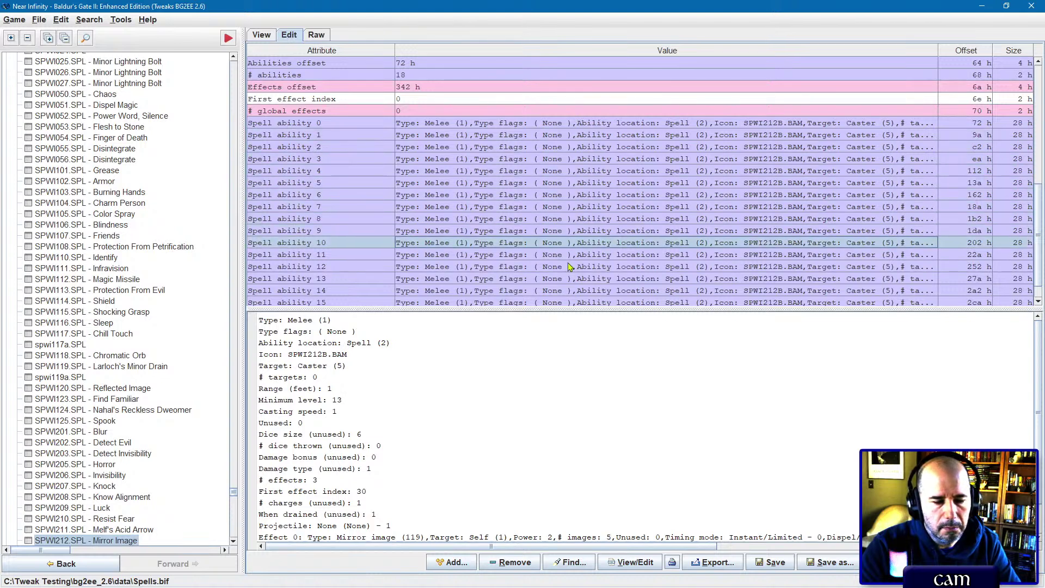
{"action": "key", "text": "Down"}
{"action": "key", "text": "Down"}
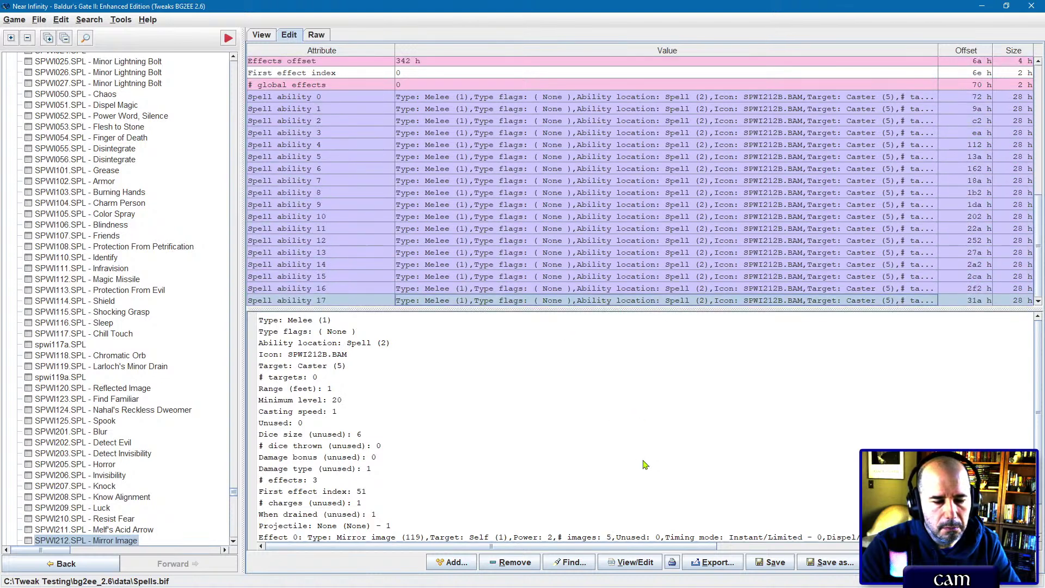
{"action": "key", "text": "Up"}
{"action": "key", "text": "Up"}
{"action": "key", "text": "Up"}
{"action": "key", "text": "Up"}
{"action": "key", "text": "Up"}
{"action": "key", "text": "Up"}
{"action": "key", "text": "Up"}
{"action": "key", "text": "Up"}
{"action": "key", "text": "Up"}
{"action": "key", "text": "Up"}
{"action": "key", "text": "Up"}
{"action": "key", "text": "Up"}
{"action": "key", "text": "Up"}
{"action": "key", "text": "Up"}
{"action": "key", "text": "Up"}
{"action": "key", "text": "Up"}
{"action": "key", "text": "Up"}
{"action": "key", "text": "Up"}
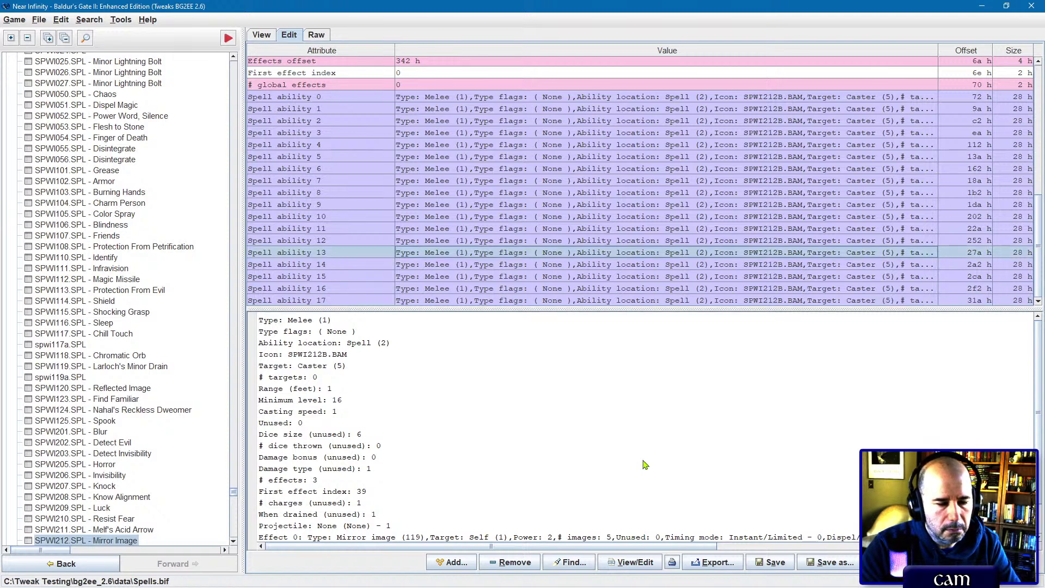
{"action": "key", "text": "Down"}
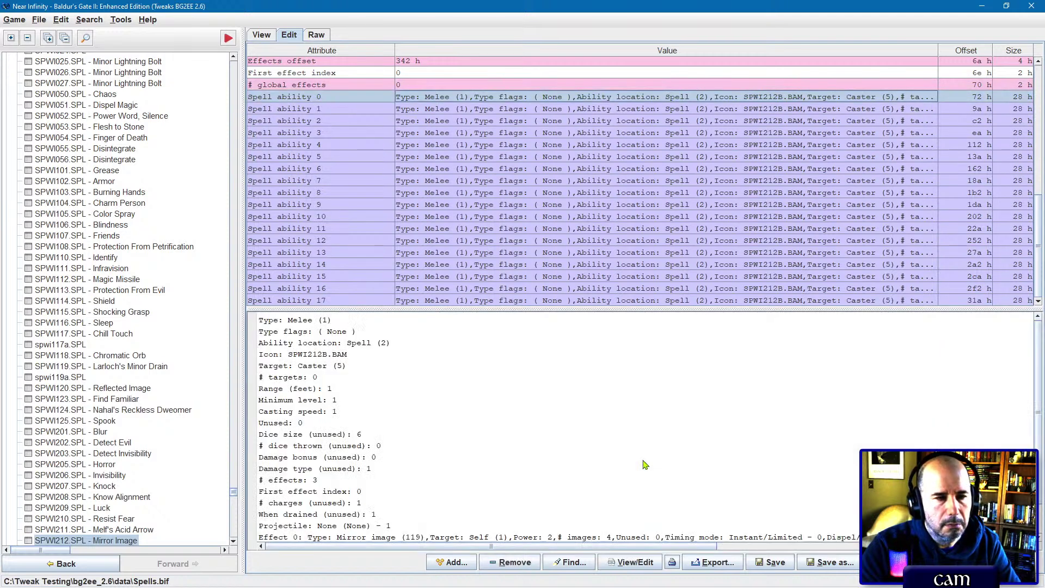
{"action": "left_click", "coordinate": [272, 37]}
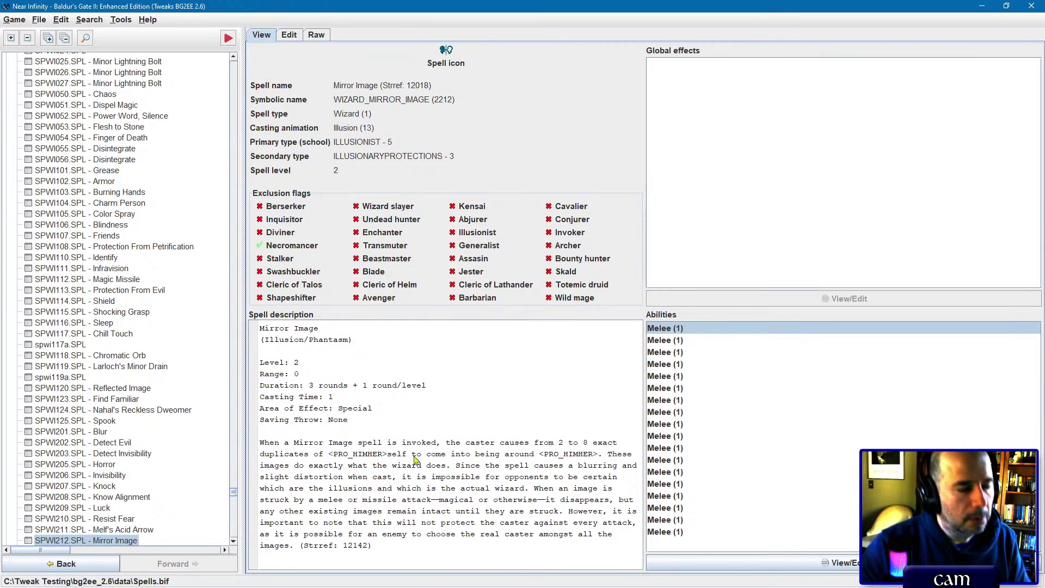
{"action": "key", "text": "alt+Tab"}
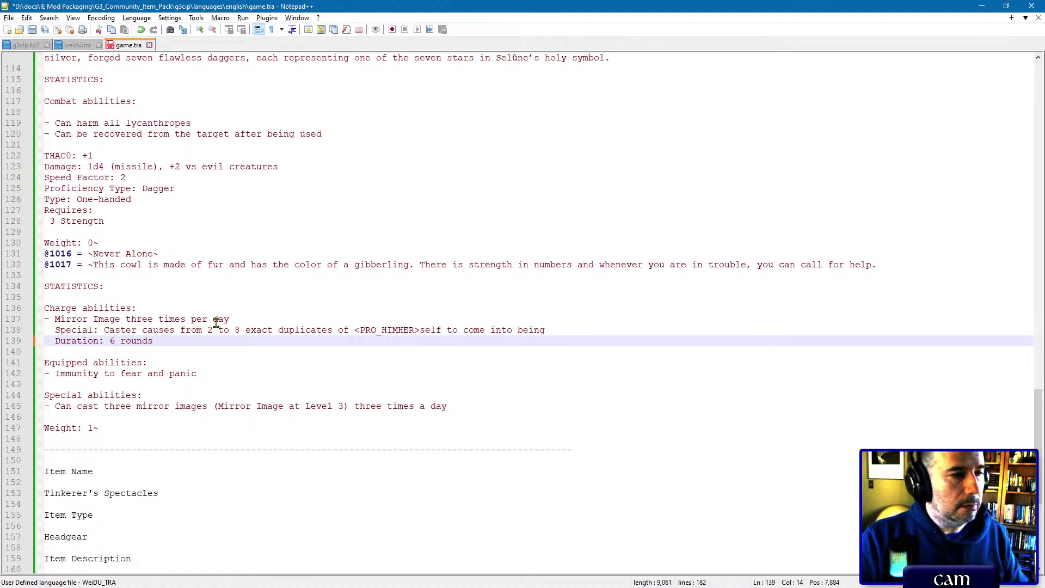
{"action": "scroll", "coordinate": [217, 322], "scroll_direction": "up", "scroll_amount": 2}
{"action": "scroll", "coordinate": [217, 323], "scroll_direction": "down", "scroll_amount": 3}
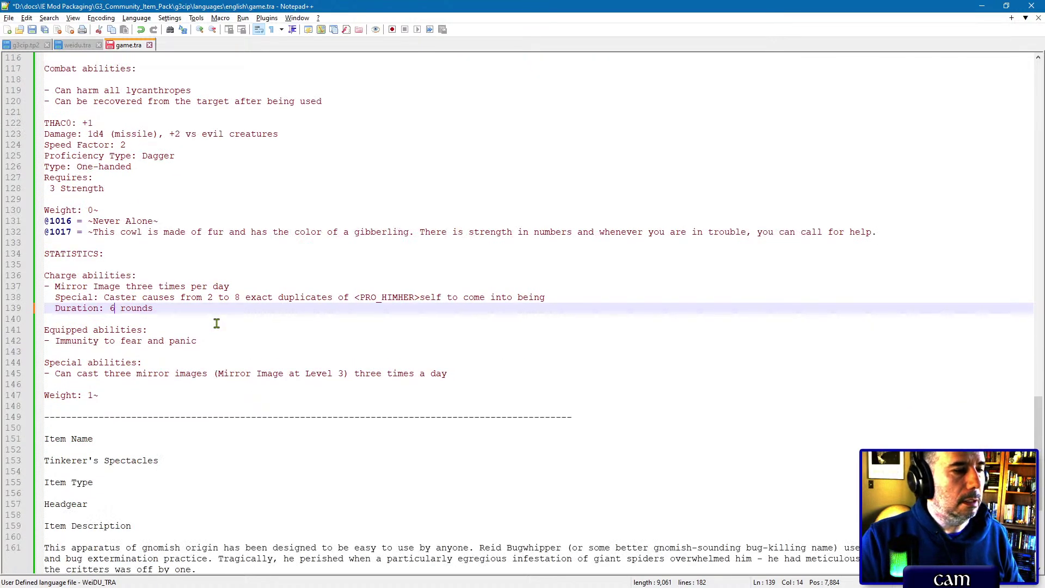
{"action": "scroll", "coordinate": [216, 323], "scroll_direction": "down", "scroll_amount": 2}
{"action": "left_click", "coordinate": [125, 330]}
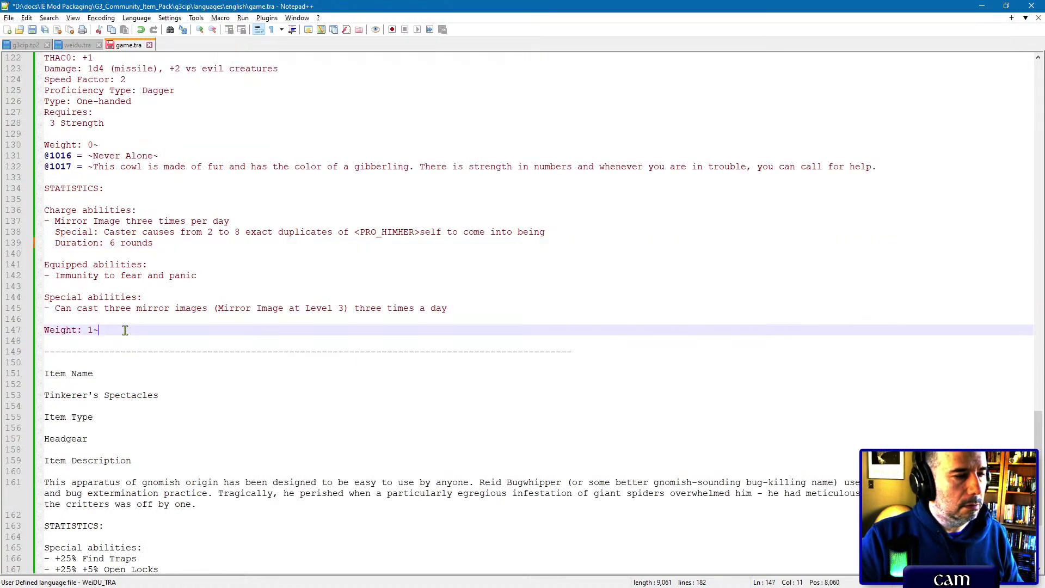
{"action": "key", "text": "Return"}
{"action": "type", "text": "@"}
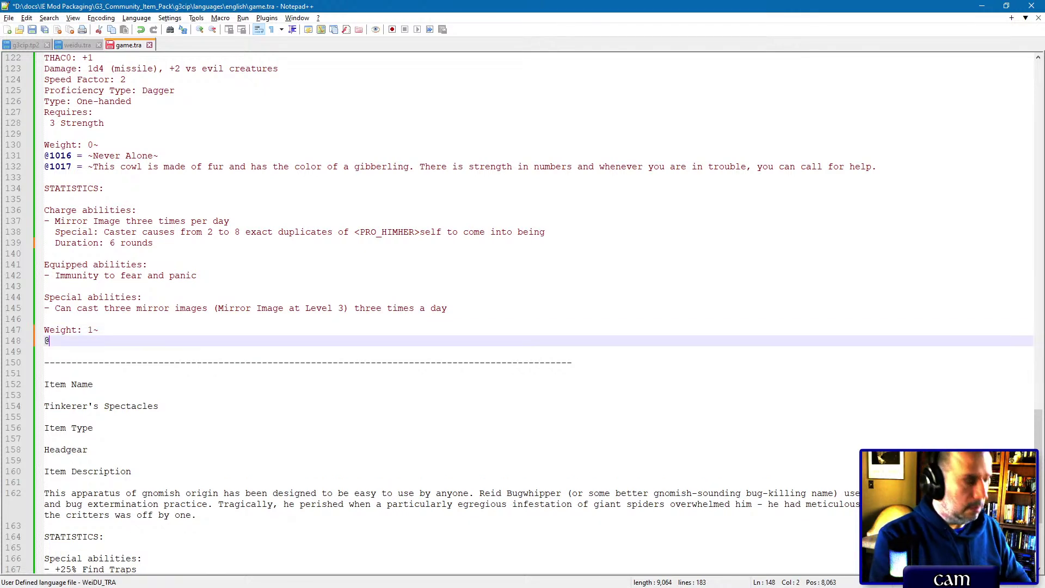
{"action": "type", "text": "1018 ="}
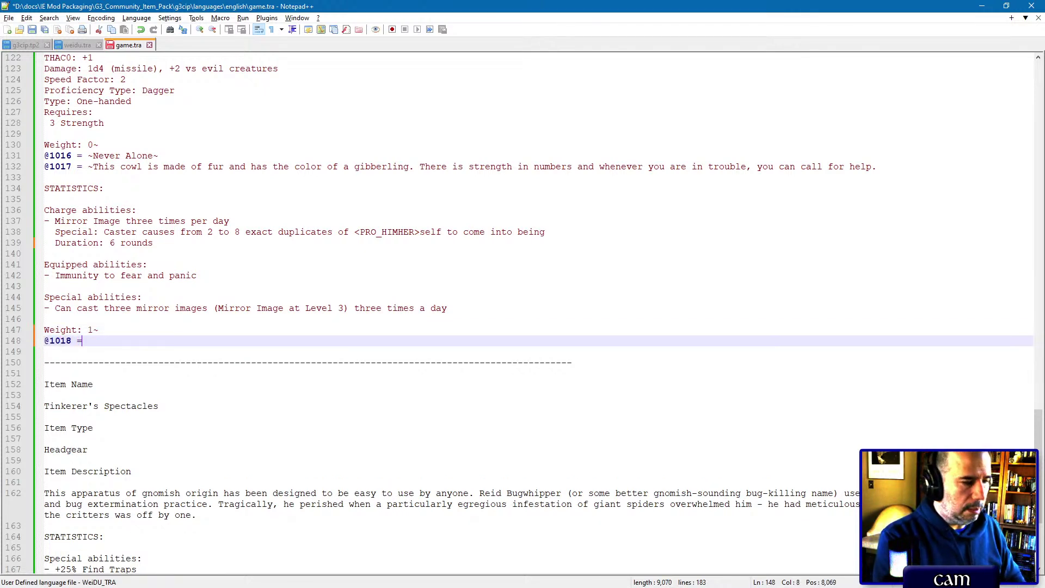
{"action": "type", "text": " ~"}
{"action": "key", "text": "shift+Down"}
{"action": "key", "text": "shift+Down"}
{"action": "key", "text": "shift+Down"}
{"action": "key", "text": "shift+Down"}
{"action": "key", "text": "shift+Down"}
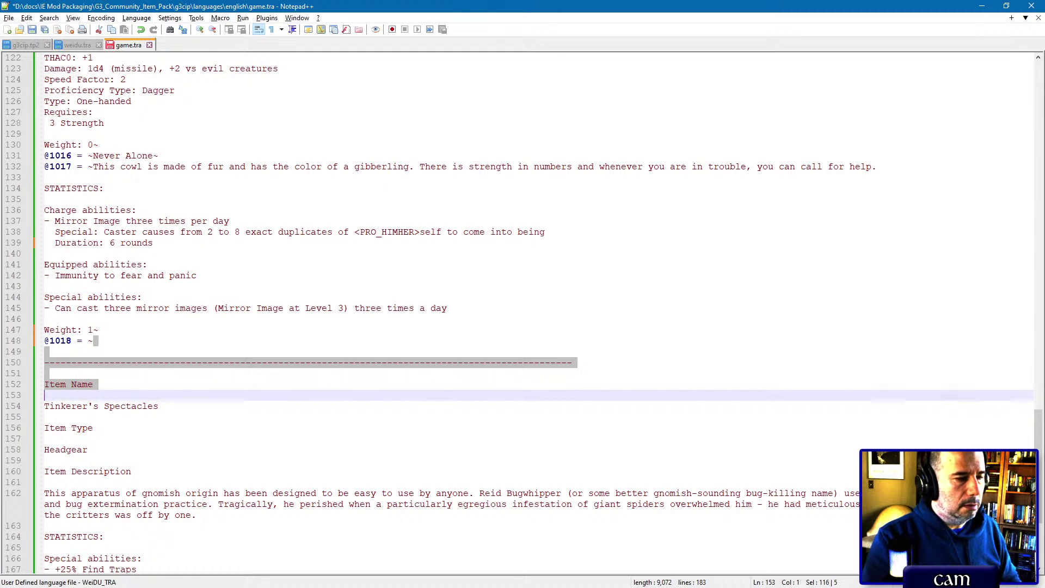
{"action": "key", "text": "Delete"}
{"action": "key", "text": "Delete"}
{"action": "type", "text": "~"}
{"action": "key", "text": "Return"}
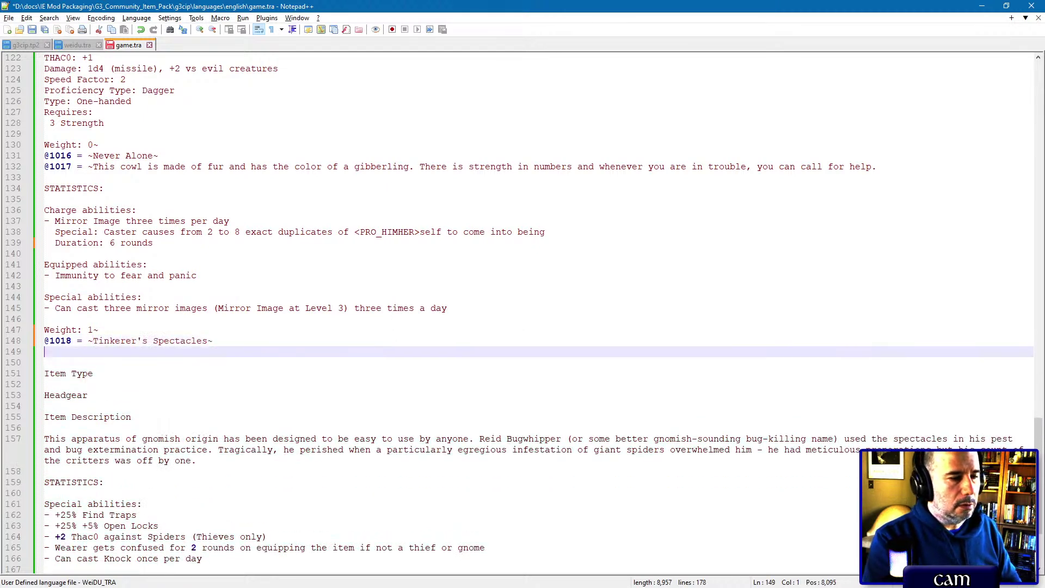
{"action": "type", "text": "@2019"}
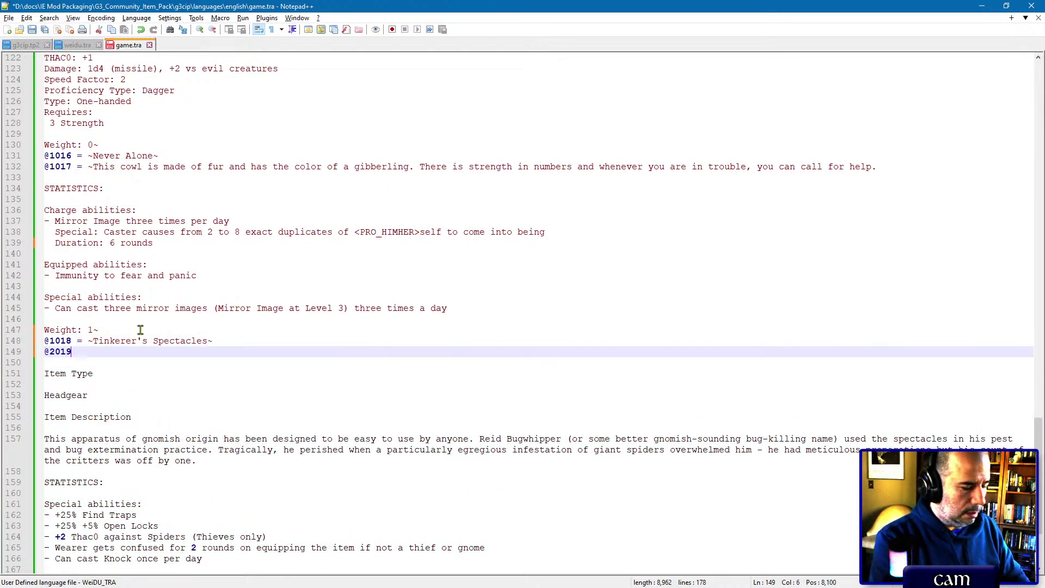
{"action": "type", "text": " = ~"}
{"action": "key", "text": "shift+Down"}
{"action": "key", "text": "shift+Down"}
{"action": "key", "text": "shift+Down"}
{"action": "key", "text": "shift+Down"}
{"action": "key", "text": "shift+Down"}
{"action": "key", "text": "shift+Down"}
{"action": "key", "text": "shift+Down"}
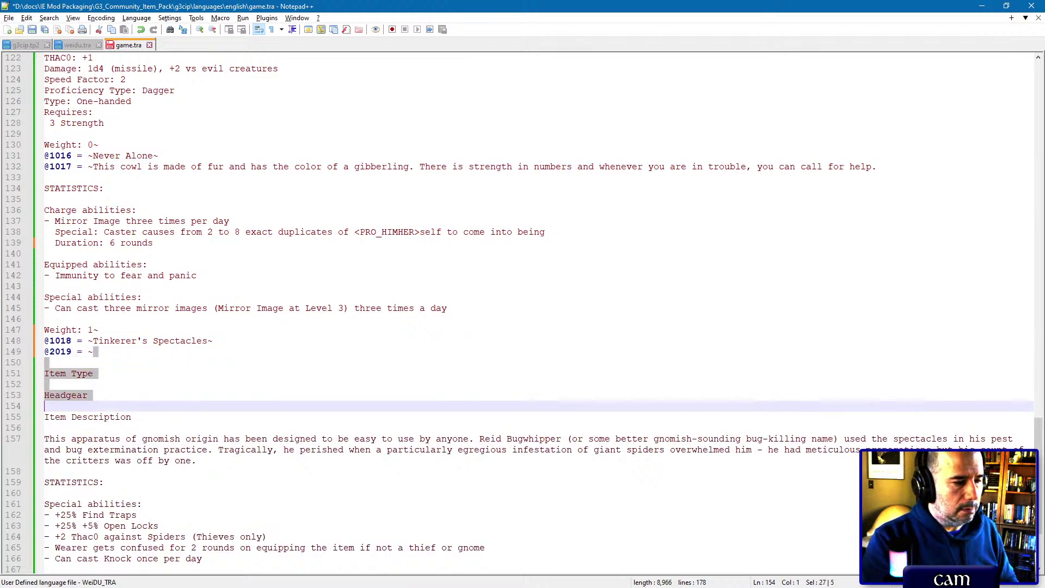
{"action": "key", "text": "Delete"}
{"action": "key", "text": "Delete"}
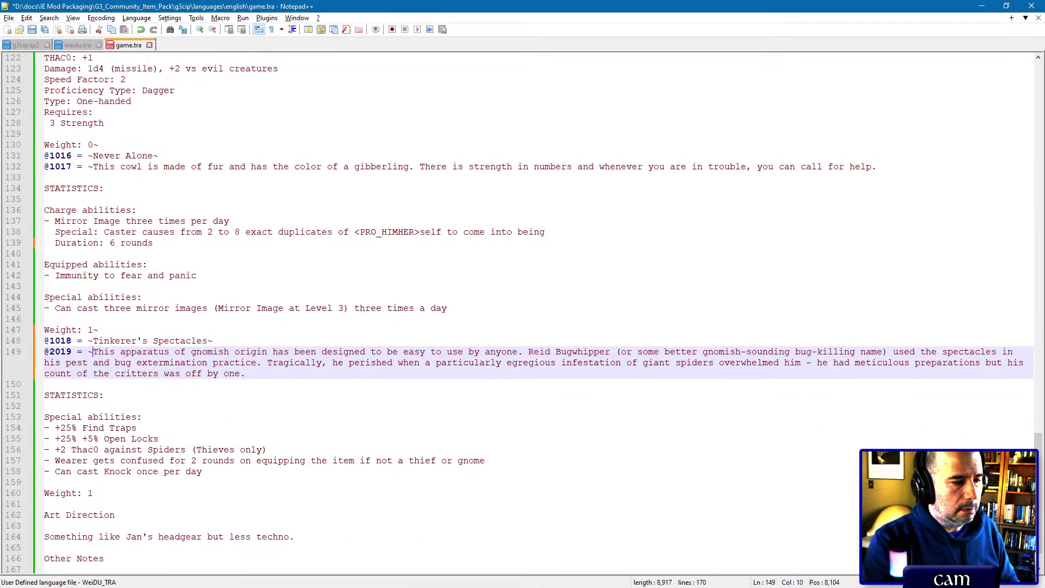
Step: In the spectacles' special abilities, reduce the Open Locks line to +5% and capitalise THAC0 in the spiders bonus line
{"action": "key", "text": "Down"}
{"action": "key", "text": "Down"}
{"action": "key", "text": "Down"}
{"action": "key", "text": "Down"}
{"action": "key", "text": "Down"}
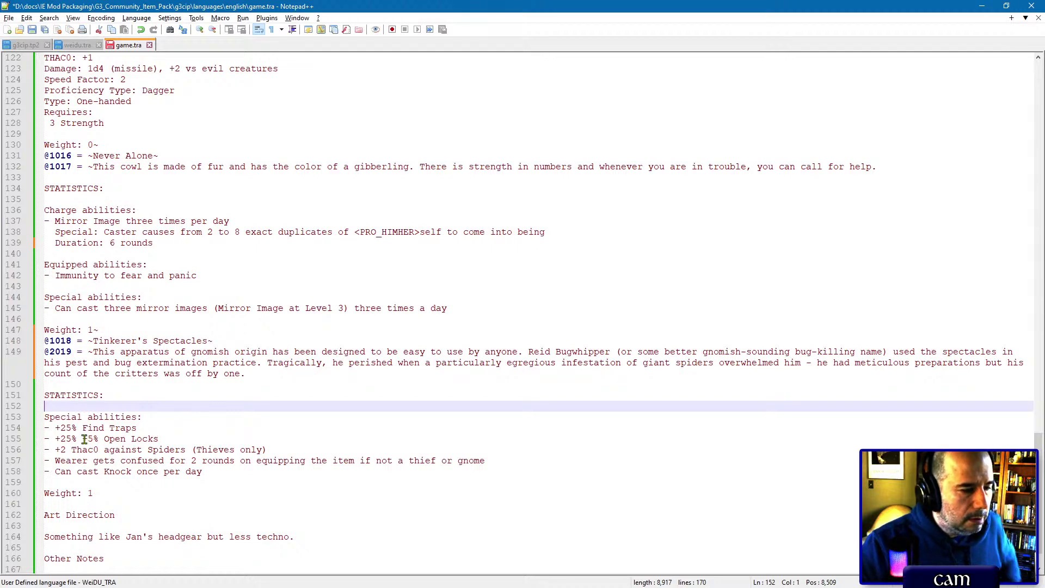
{"action": "mouse_move", "coordinate": [84, 439]}
{"action": "left_mouse_down"}
{"action": "mouse_move", "coordinate": [55, 439]}
{"action": "mouse_move", "coordinate": [91, 449]}
{"action": "left_mouse_up"}
{"action": "key", "text": "Delete"}
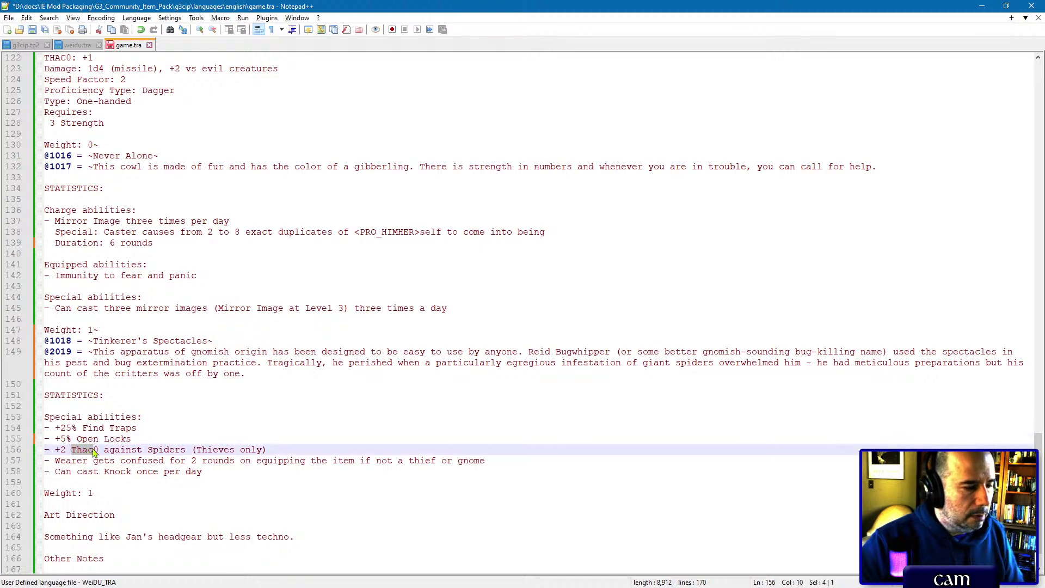
{"action": "type", "text": "THAC"}
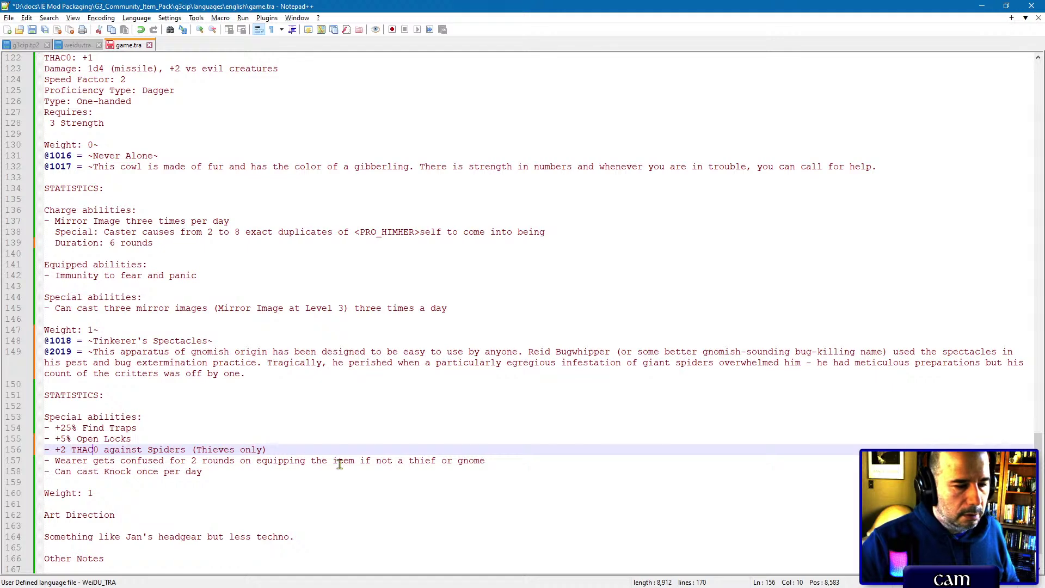
{"action": "scroll", "coordinate": [239, 469], "scroll_direction": "down", "scroll_amount": 2}
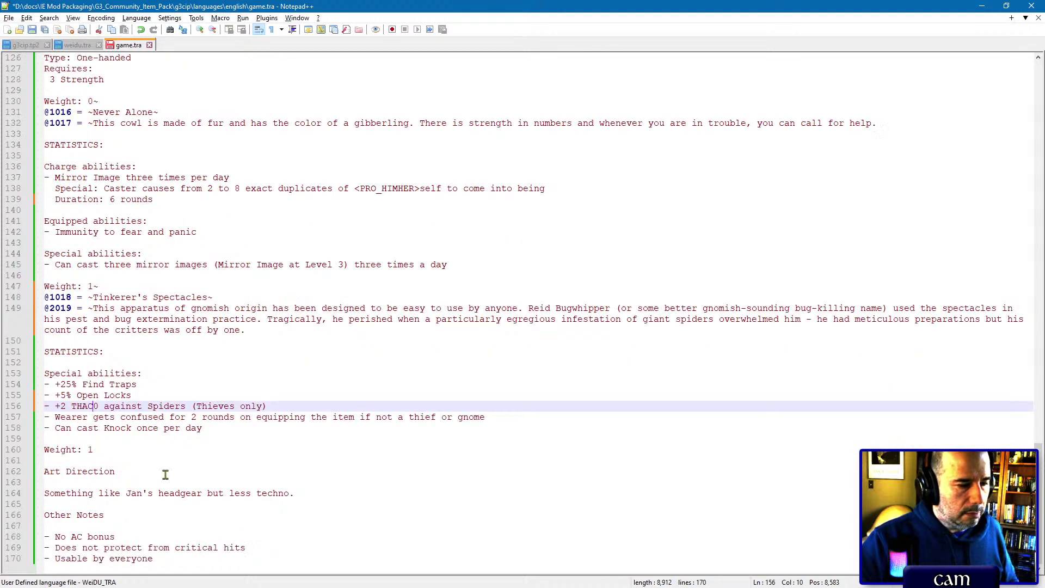
Step: Delete the Art Direction and Other Notes sections after the spectacles' weight line and close the string with a tilde
{"action": "left_click_drag", "start_coordinate": [122, 455], "coordinate": [168, 584]}
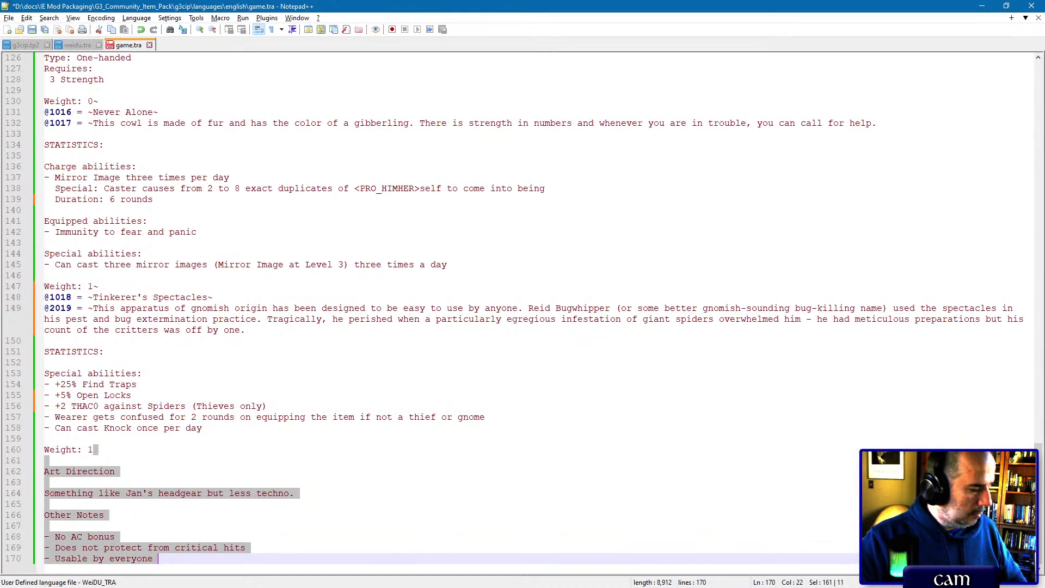
{"action": "type", "text": "~"}
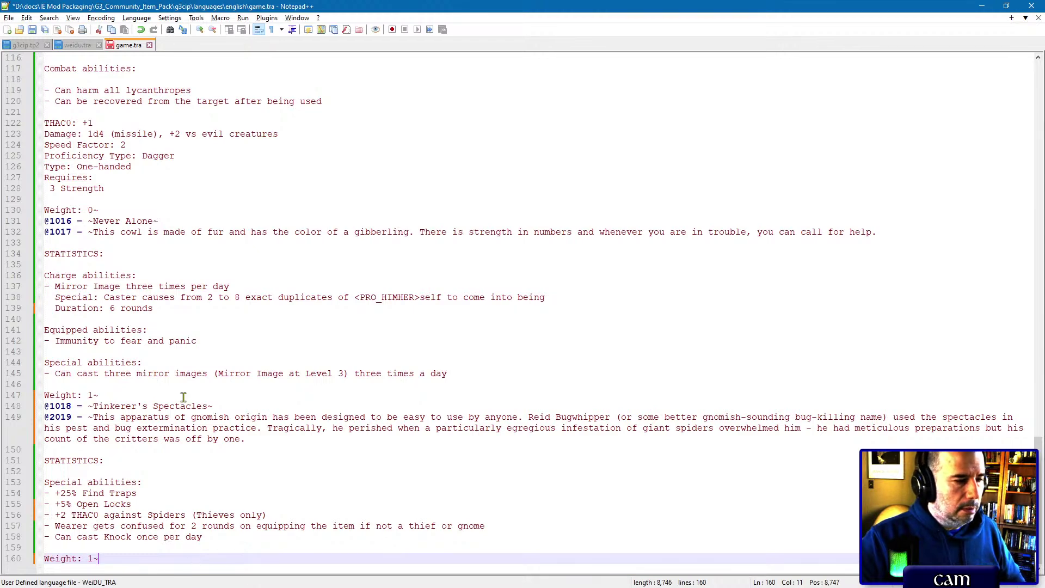
Step: In Near Infinity, open CHAN12.ITM (Elven Chain Mail) and copy the Equipped abilities block from its general description
{"action": "key", "text": "alt+Tab"}
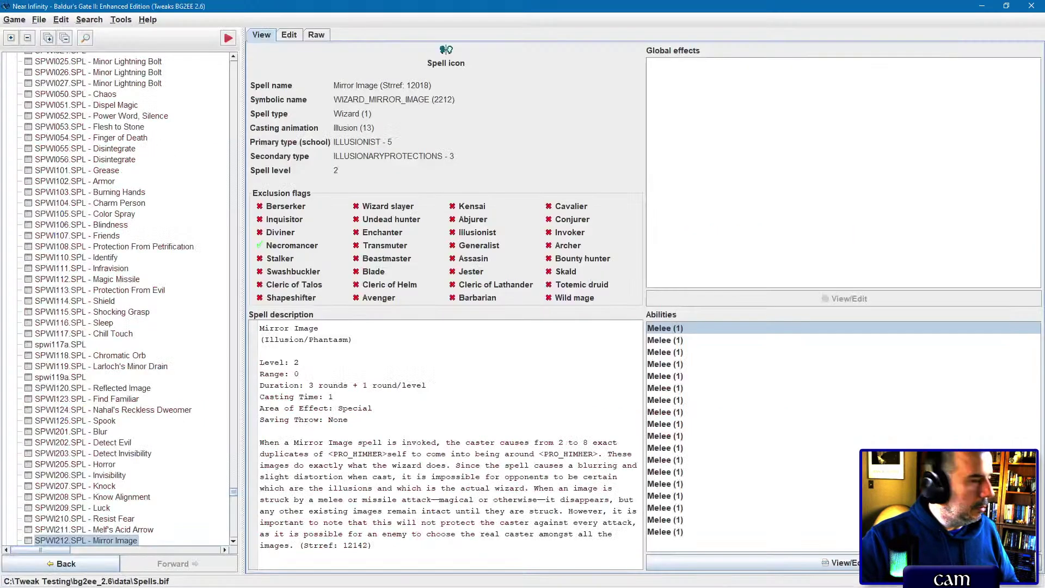
{"action": "left_click", "coordinate": [72, 455]}
{"action": "key", "text": "Left"}
{"action": "key", "text": "Left"}
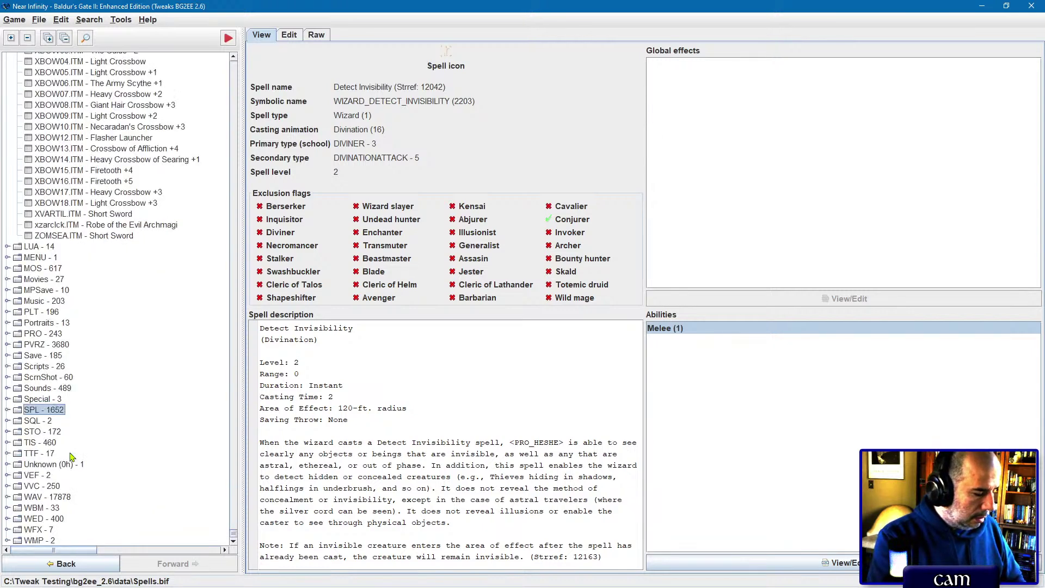
{"action": "type", "text": "chan"}
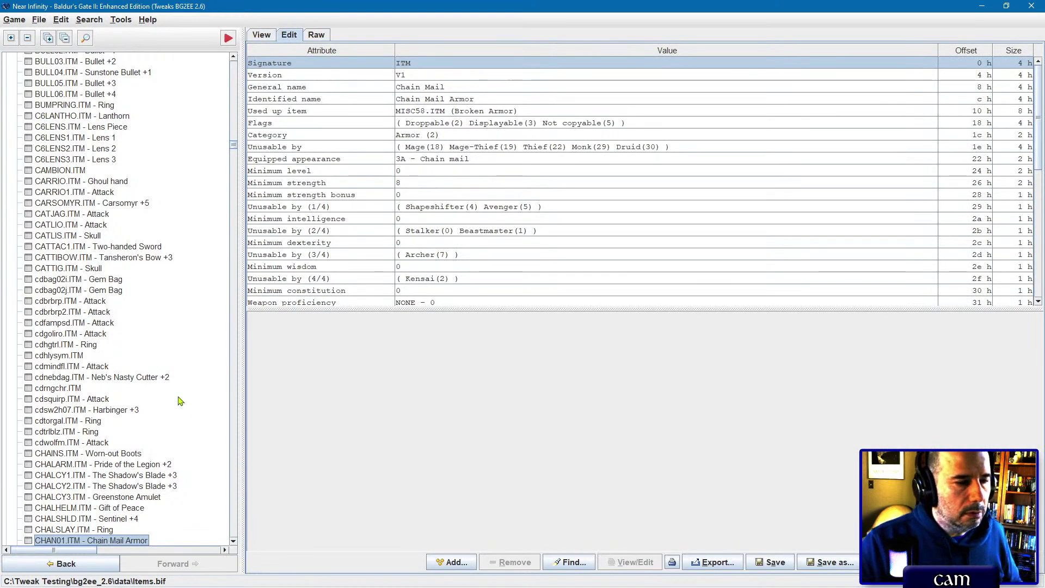
{"action": "scroll", "coordinate": [133, 357], "scroll_direction": "down", "scroll_amount": 8}
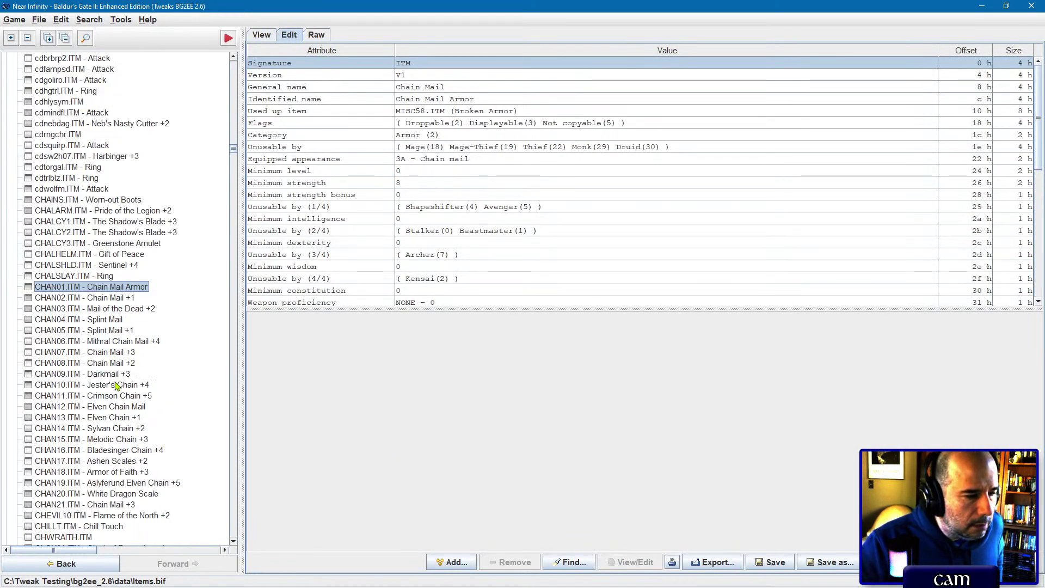
{"action": "left_click", "coordinate": [114, 406]}
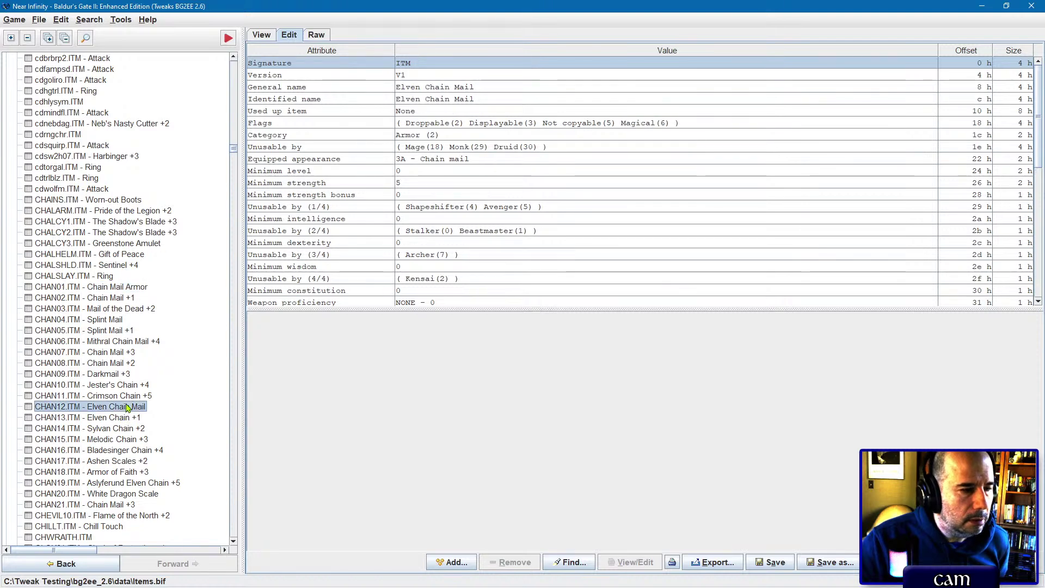
{"action": "scroll", "coordinate": [451, 266], "scroll_direction": "down", "scroll_amount": 4}
{"action": "left_click", "coordinate": [451, 254]}
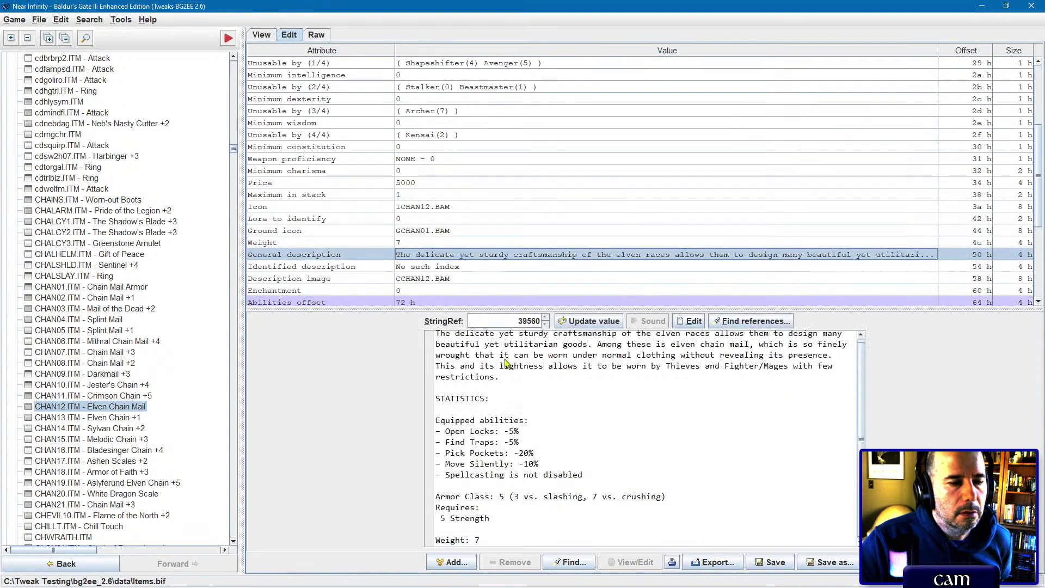
{"action": "left_click_drag", "start_coordinate": [436, 418], "coordinate": [625, 473]}
{"action": "key", "text": "ctrl+c"}
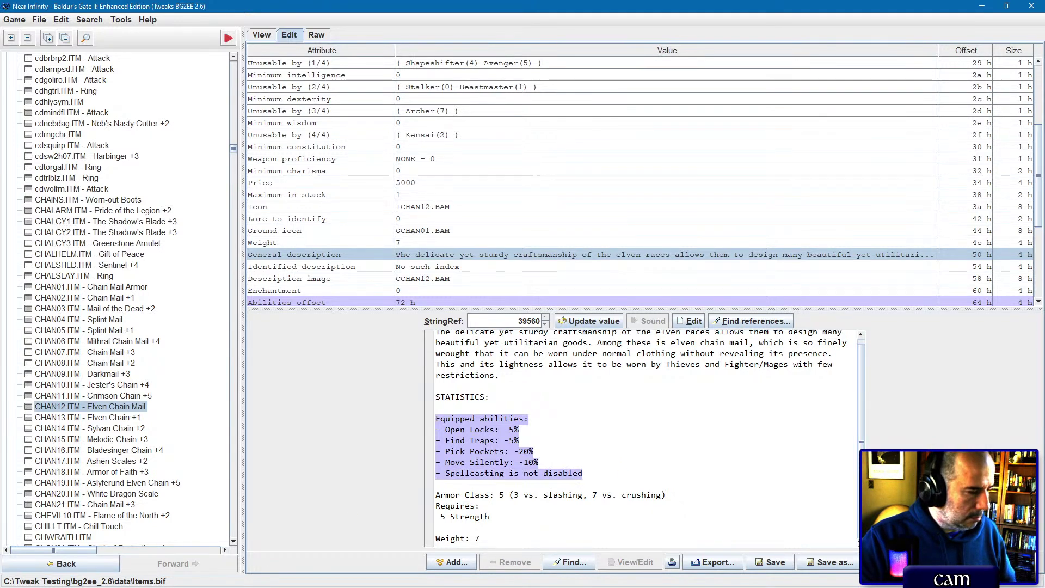
Step: Back in Notepad++, paste the copied Equipped abilities block beneath the STATISTICS heading of Tinkerer's Spectacles
{"action": "key", "text": "alt+Tab"}
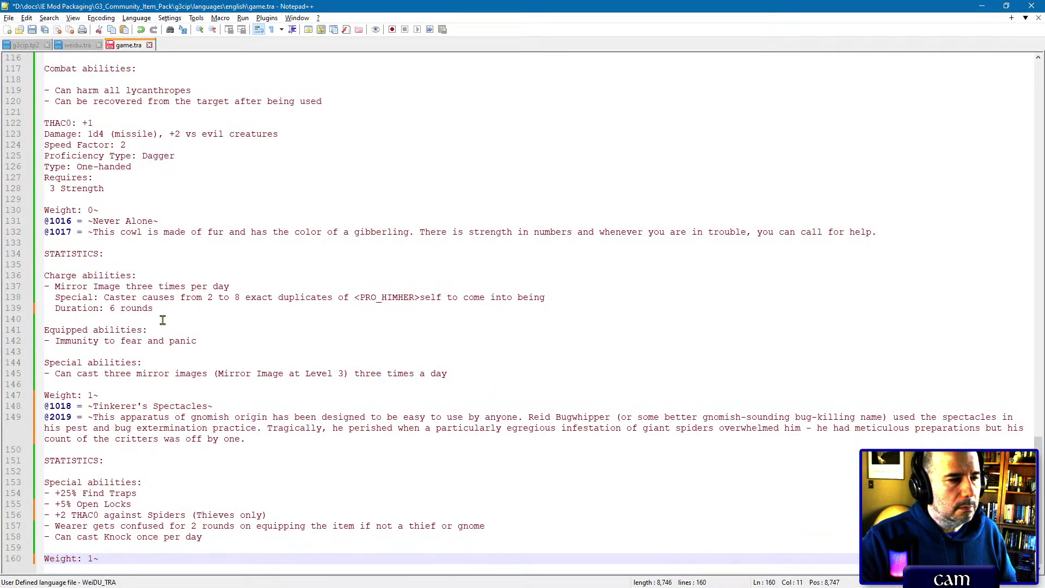
{"action": "left_click", "coordinate": [127, 462]}
{"action": "key", "text": "ctrl+v"}
{"action": "scroll", "coordinate": [185, 475], "scroll_direction": "down", "scroll_amount": 2}
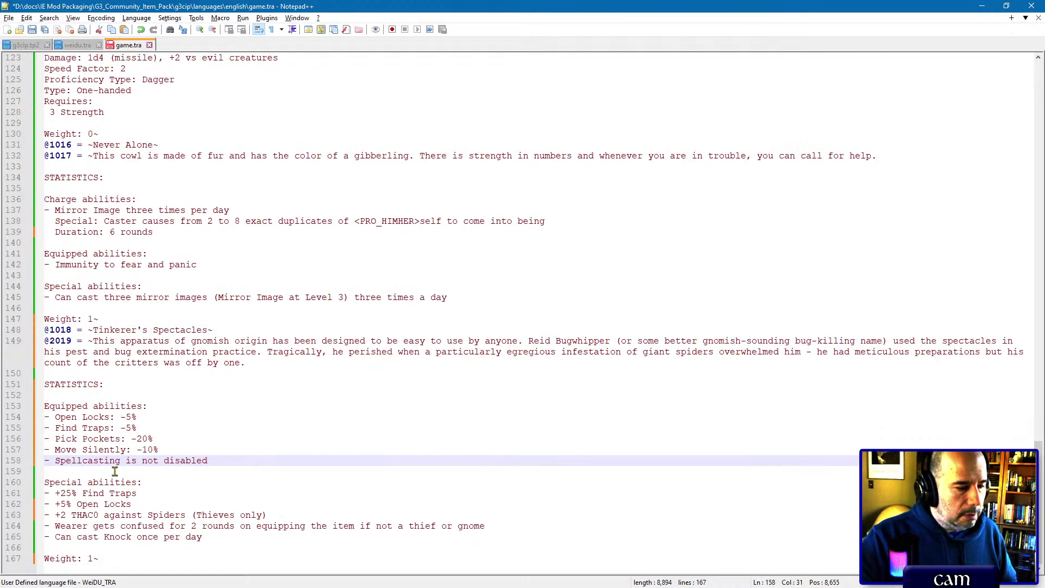
Step: In the pasted block, set Find Traps to +25% and Open Locks to +5%, and delete the Pick Pockets, Move Silently and Spellcasting lines
{"action": "left_click", "coordinate": [125, 427]}
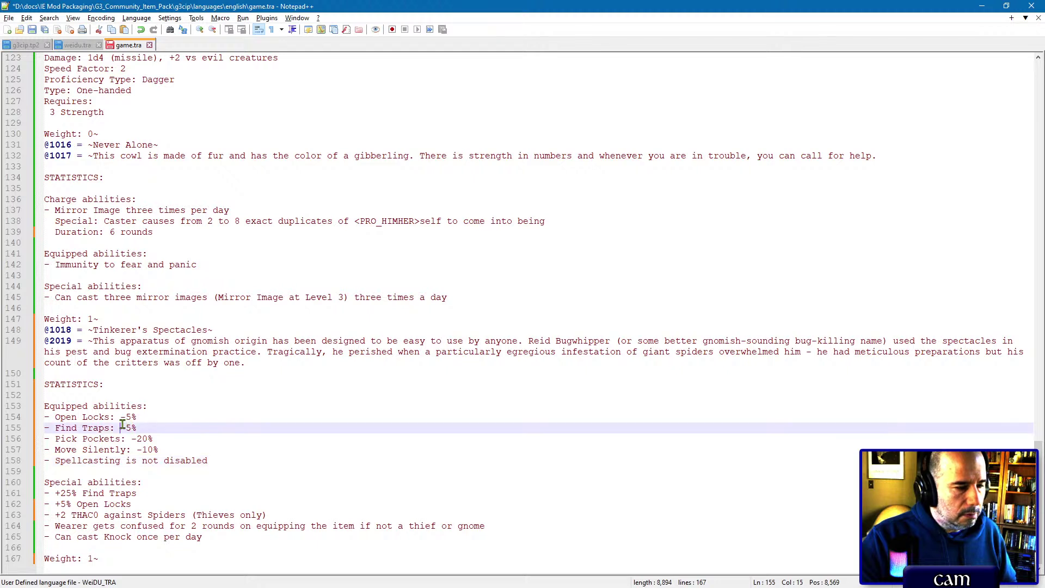
{"action": "type", "text": "2"}
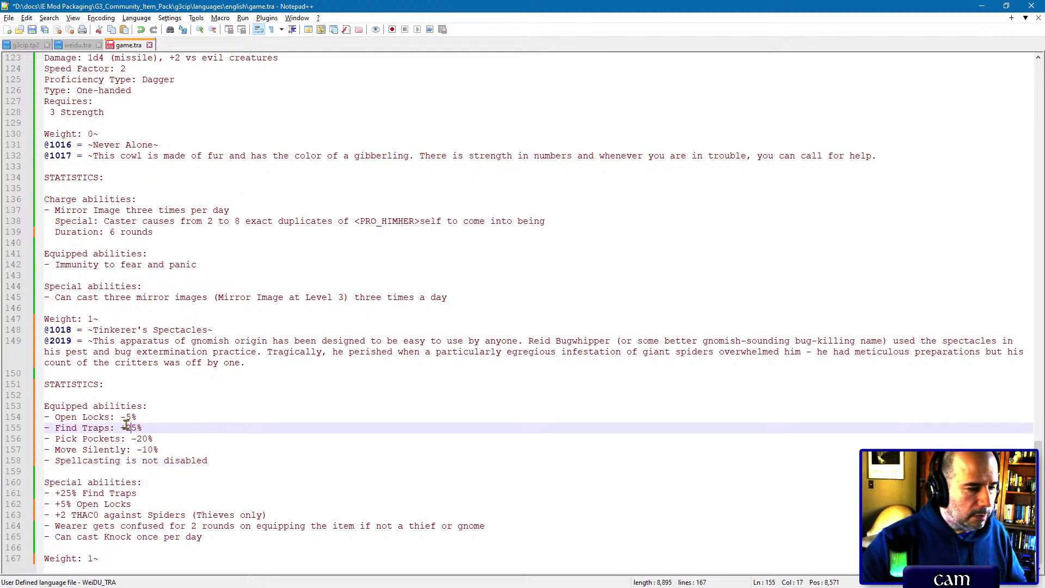
{"action": "double_click", "coordinate": [122, 417]}
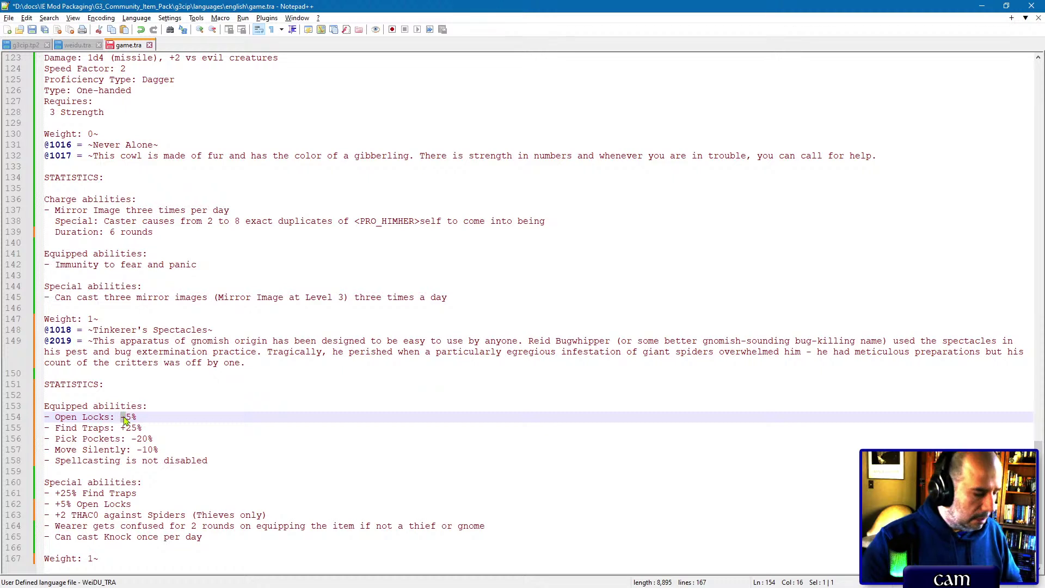
{"action": "type", "text": "+"}
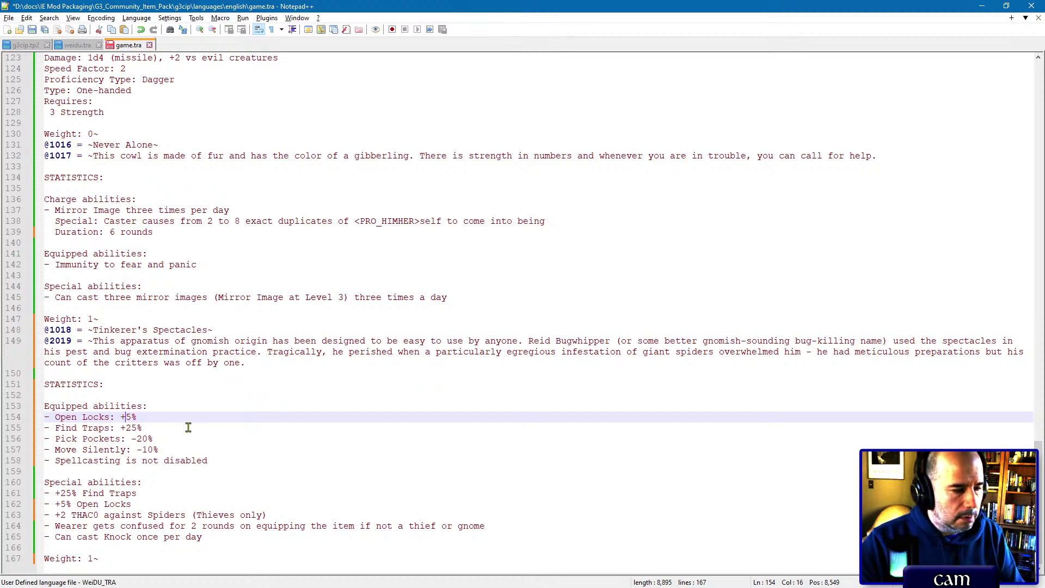
{"action": "left_click_drag", "start_coordinate": [188, 427], "coordinate": [228, 458]}
{"action": "key", "text": "Delete"}
Step: Delete the duplicate +25% Find Traps and +5% Open Locks lines under the spectacles' Special abilities
{"action": "left_click", "coordinate": [154, 484]}
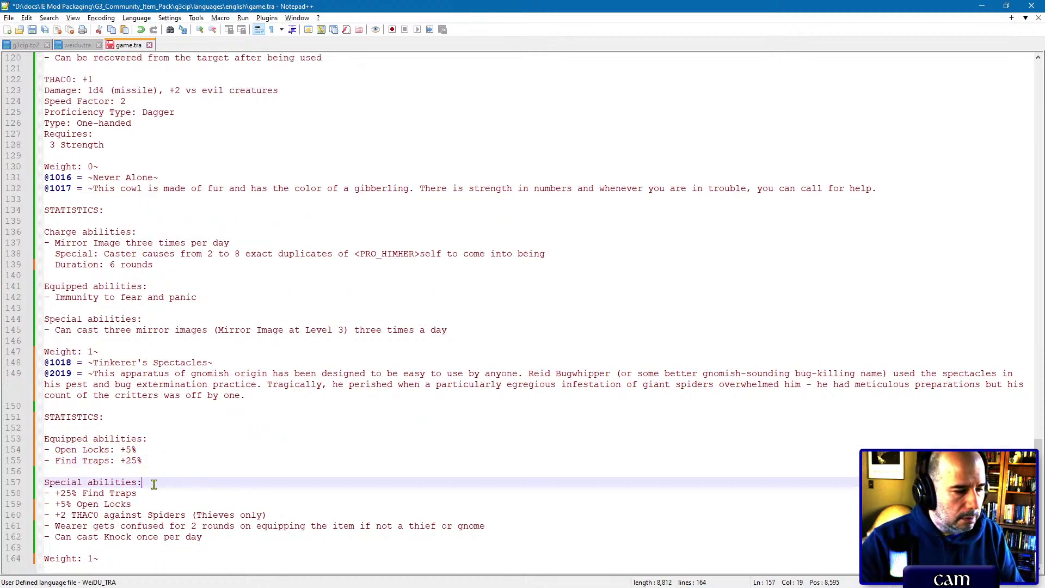
{"action": "left_click_drag", "start_coordinate": [154, 484], "coordinate": [157, 502]}
{"action": "key", "text": "Delete"}
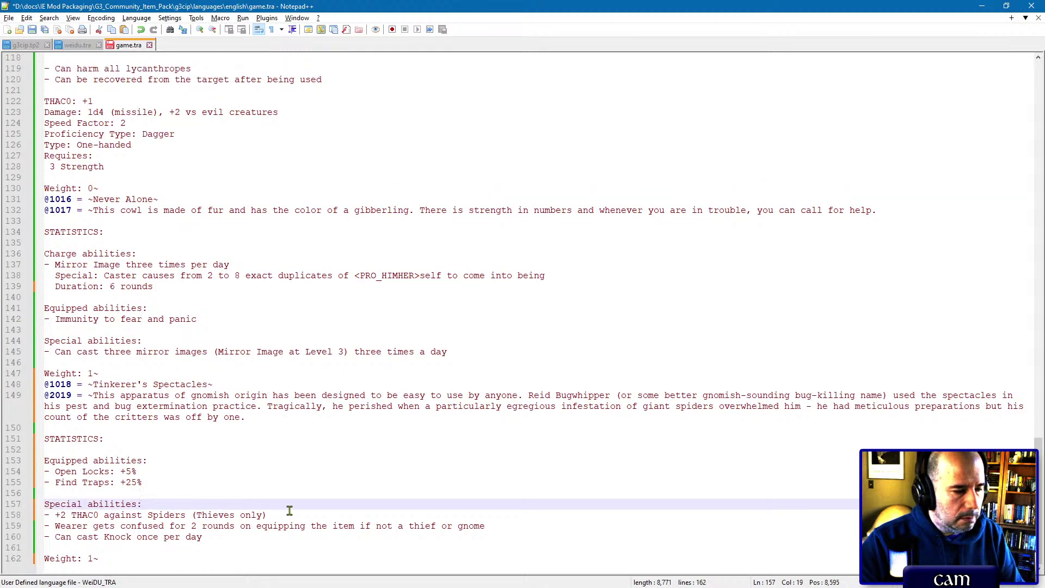
Step: Move the +2 THAC0 against Spiders line and the wearer confusion line from Special abilities to the end of the spectacles' Equipped abilities
{"action": "left_click_drag", "start_coordinate": [280, 501], "coordinate": [280, 510]}
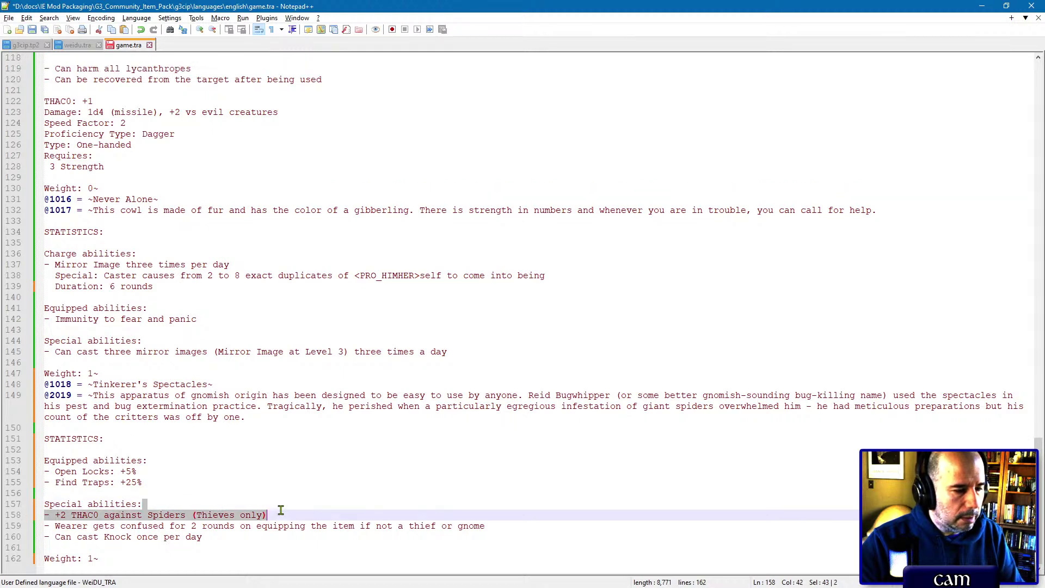
{"action": "key", "text": "ctrl+x"}
{"action": "left_click", "coordinate": [175, 490]}
{"action": "key", "text": "ctrl+v"}
{"action": "scroll", "coordinate": [216, 510], "scroll_direction": "down", "scroll_amount": 1}
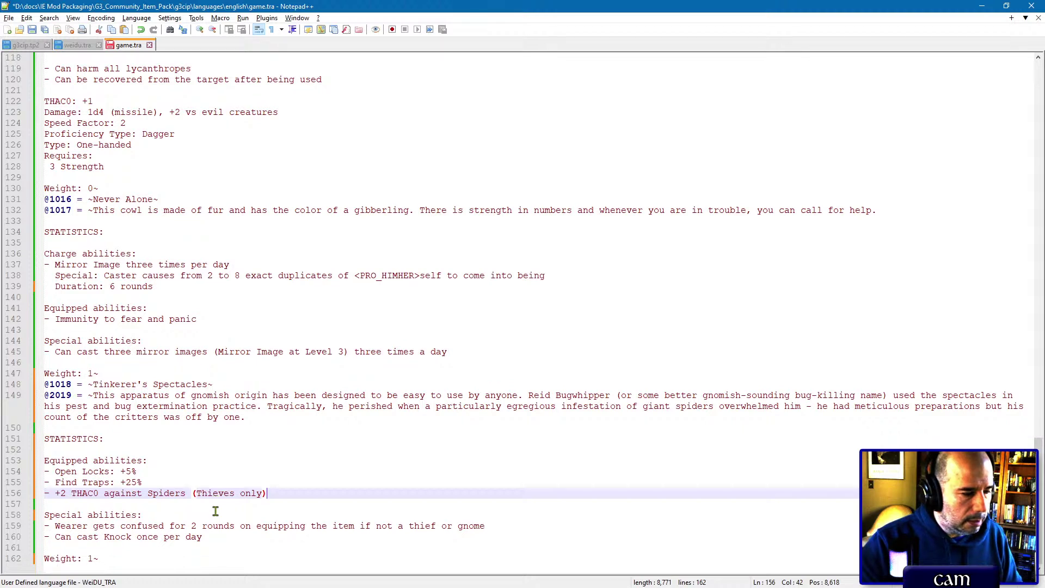
{"action": "left_click_drag", "start_coordinate": [495, 515], "coordinate": [495, 526]}
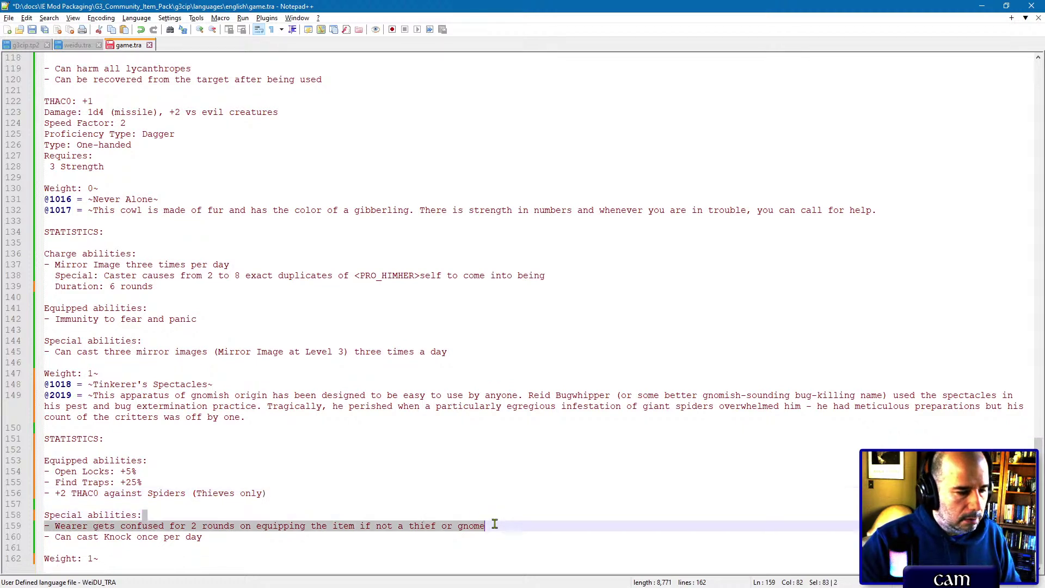
{"action": "key", "text": "ctrl+x"}
{"action": "left_click", "coordinate": [312, 504]}
{"action": "key", "text": "ctrl+v"}
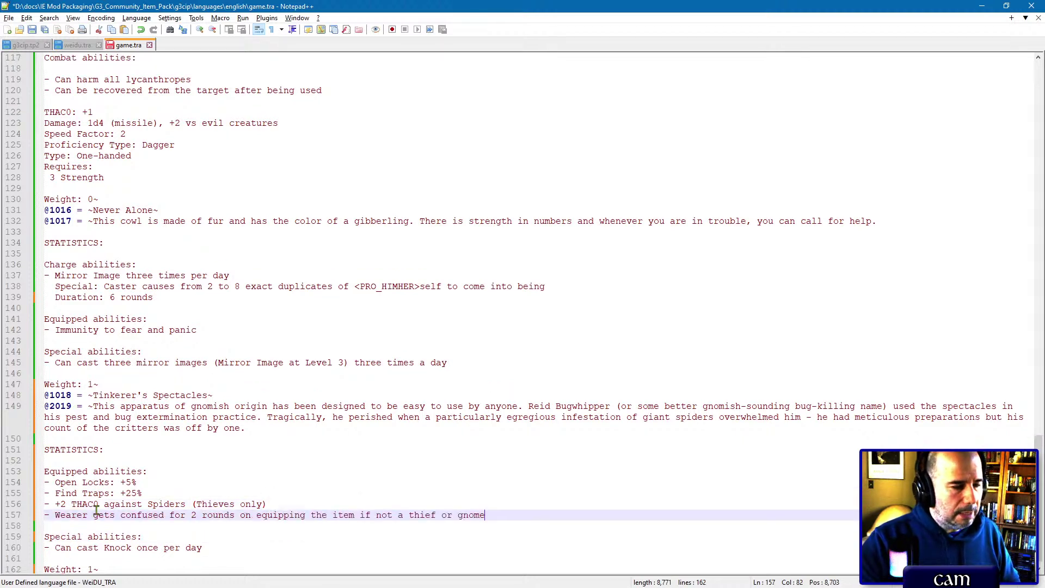
{"action": "triple_click", "coordinate": [63, 514]}
{"action": "left_click", "coordinate": [66, 515]}
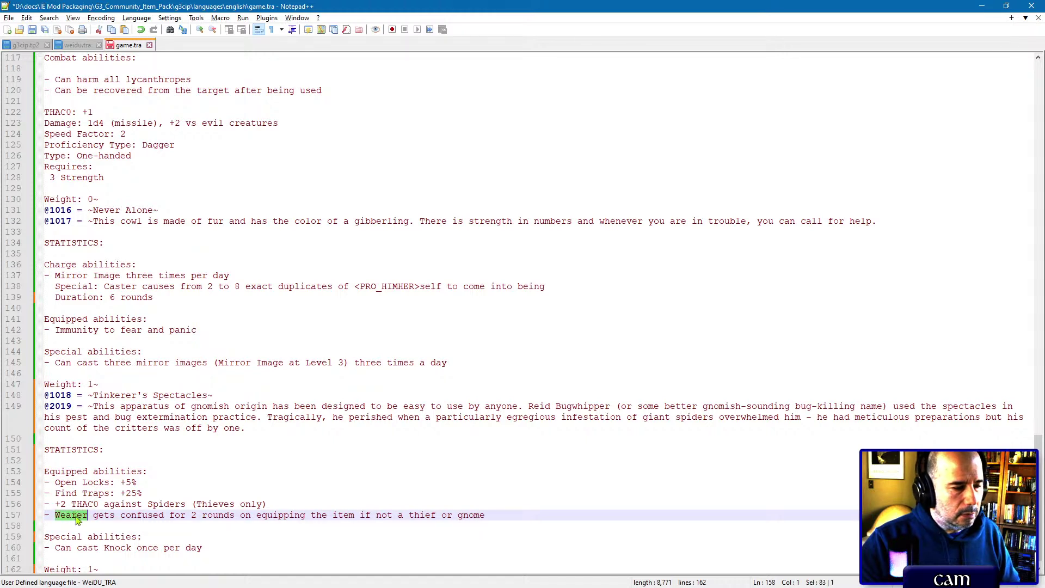
{"action": "triple_click", "coordinate": [75, 517]}
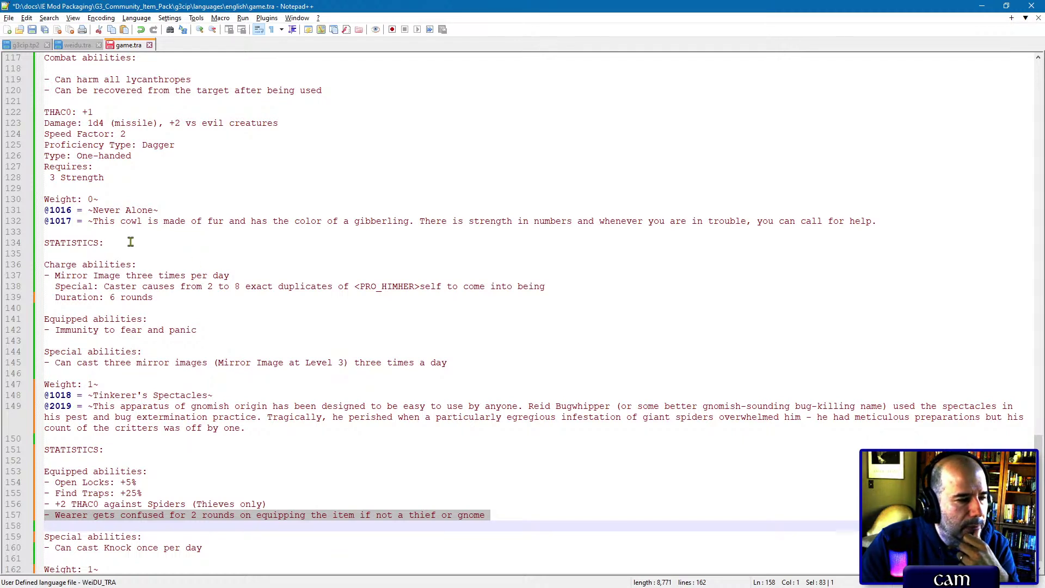
Step: Copy Never Alone's Charge abilities block beneath the spectacles' STATISTICS heading and change its ability line to "Knock once per day"
{"action": "left_click_drag", "start_coordinate": [131, 242], "coordinate": [168, 296]}
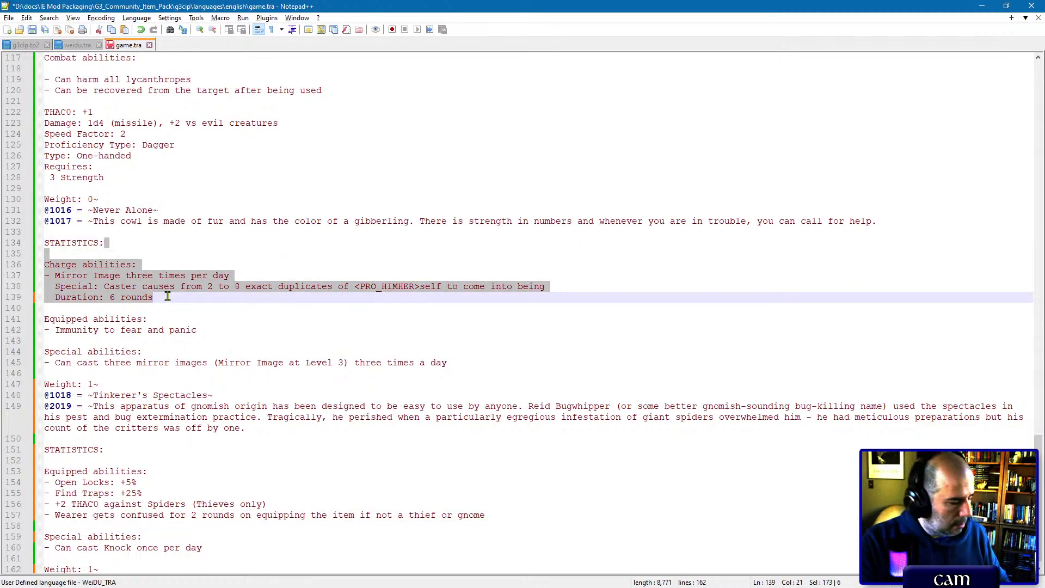
{"action": "left_click", "coordinate": [131, 446]}
{"action": "key", "text": "ctrl+v"}
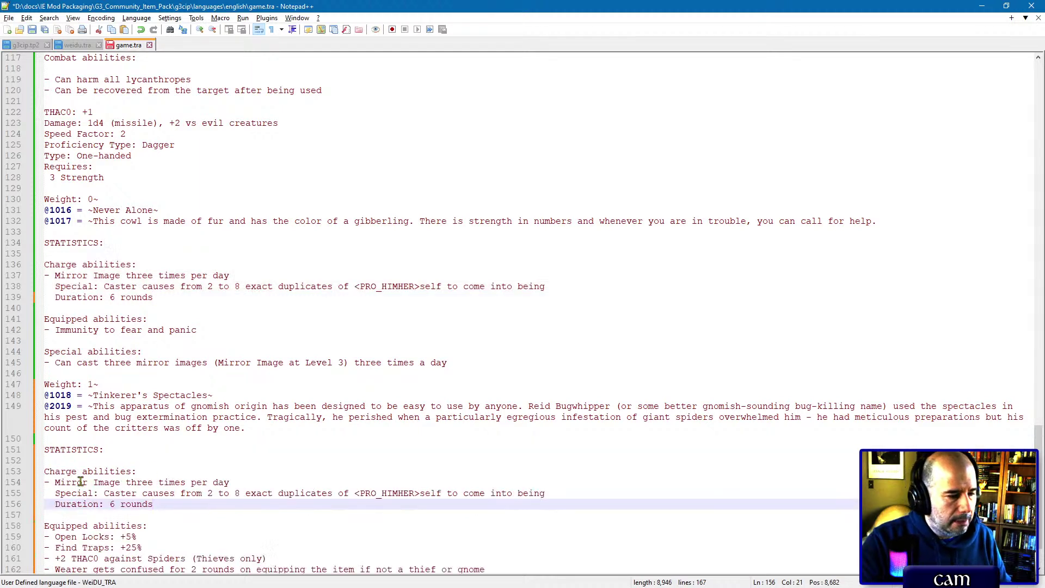
{"action": "left_click_drag", "start_coordinate": [55, 484], "coordinate": [184, 481]}
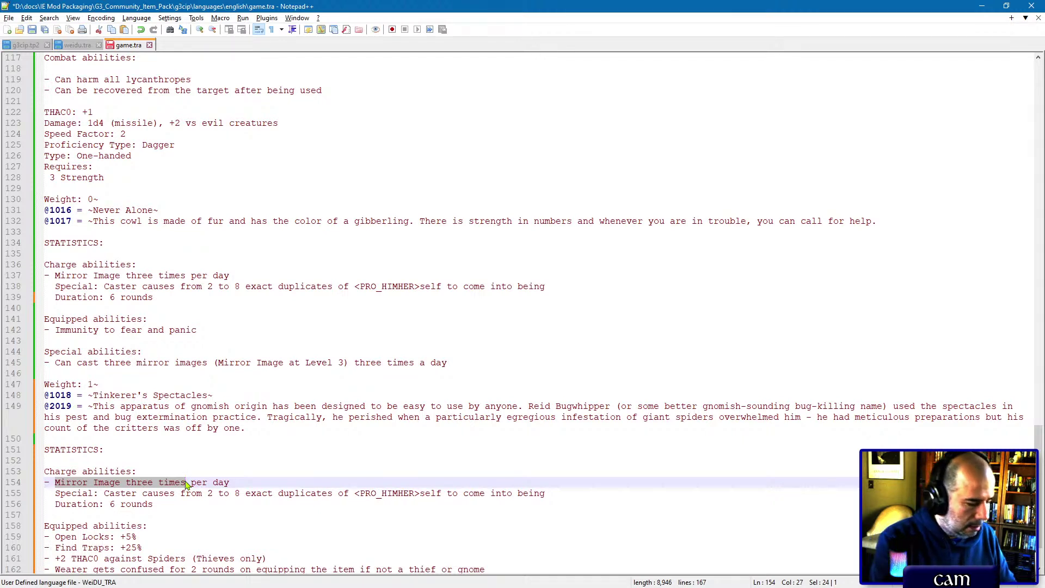
{"action": "type", "text": "Knock on"}
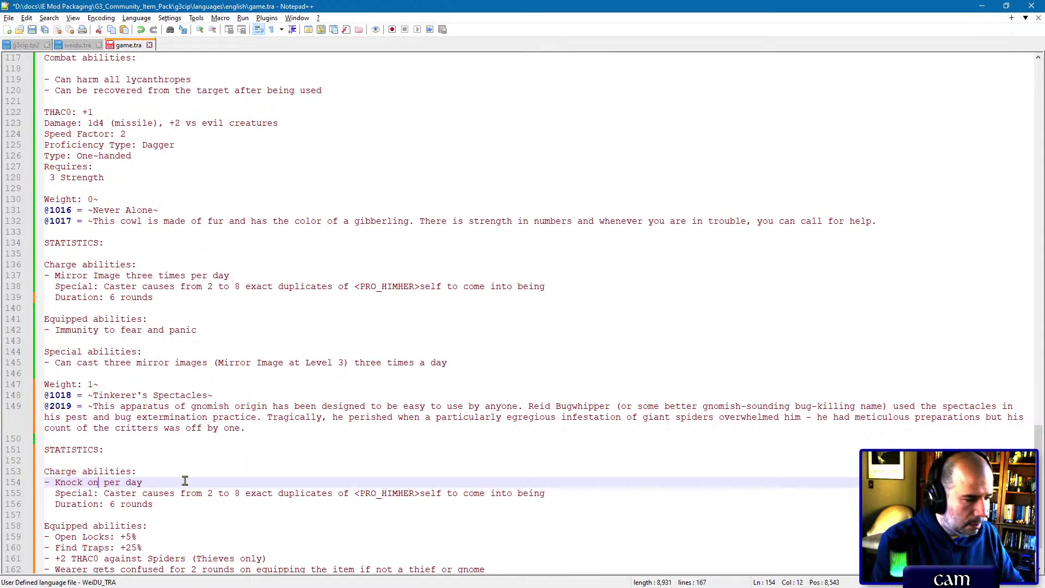
{"action": "type", "text": "ce"}
Step: Delete the spectacles' Special abilities section with its Knock line, and save game.tra
{"action": "scroll", "coordinate": [184, 489], "scroll_direction": "down", "scroll_amount": 2}
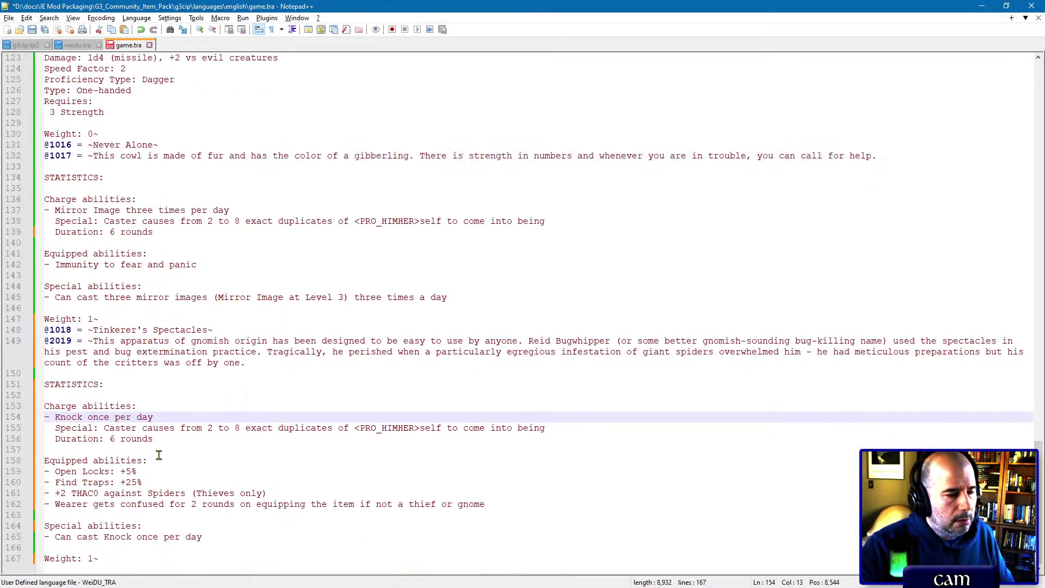
{"action": "left_click_drag", "start_coordinate": [508, 510], "coordinate": [506, 537]}
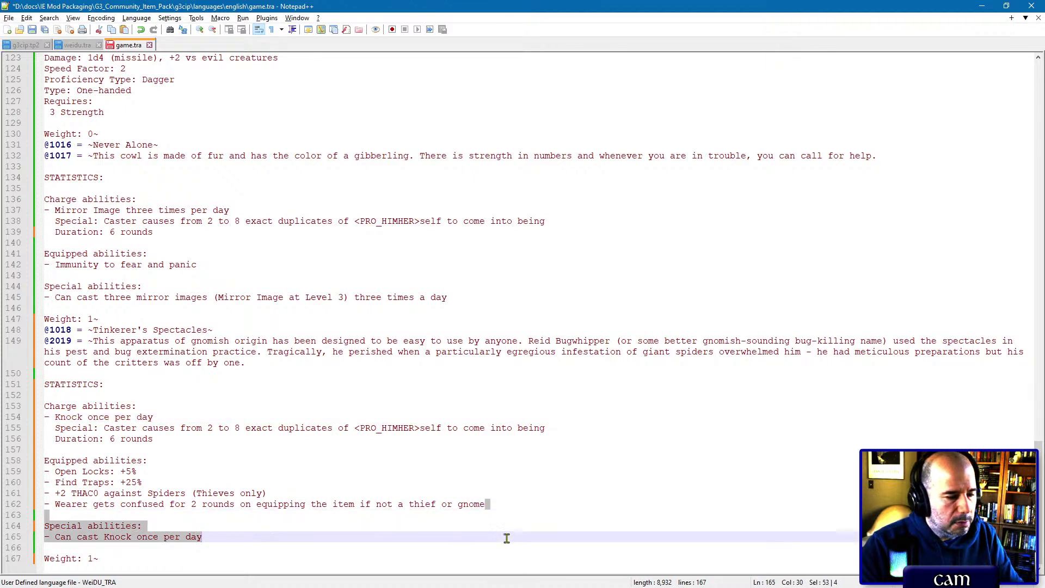
{"action": "key", "text": "Delete"}
{"action": "key", "text": "ctrl+s"}
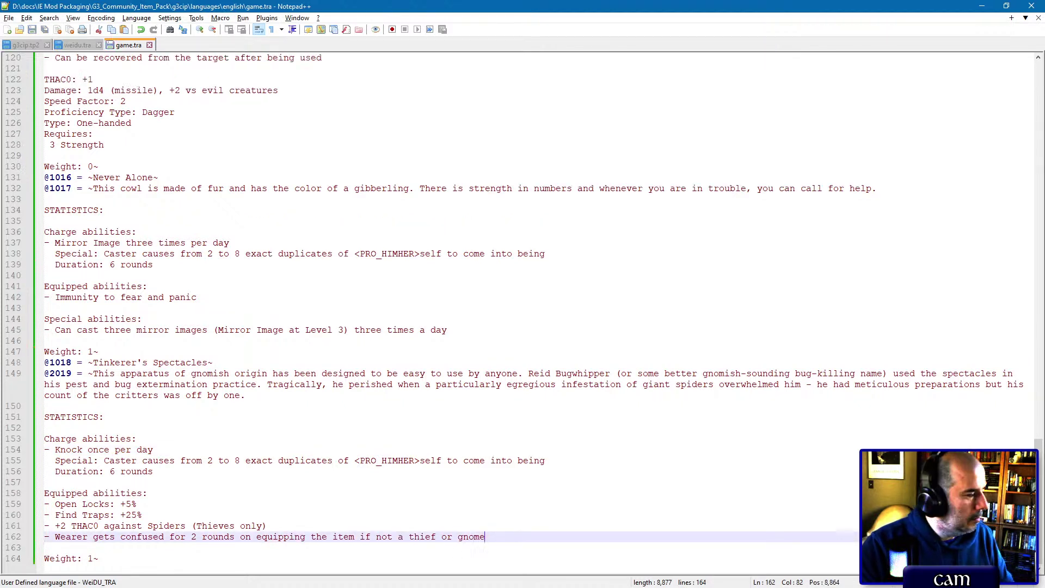
Step: In Near Infinity, search spells for "knock", open SPWI207.SPL, and copy "opens locked, held, or wizard-locked doors" from its spell description
{"action": "key", "text": "alt+Tab"}
{"action": "double_click", "coordinate": [443, 228]}
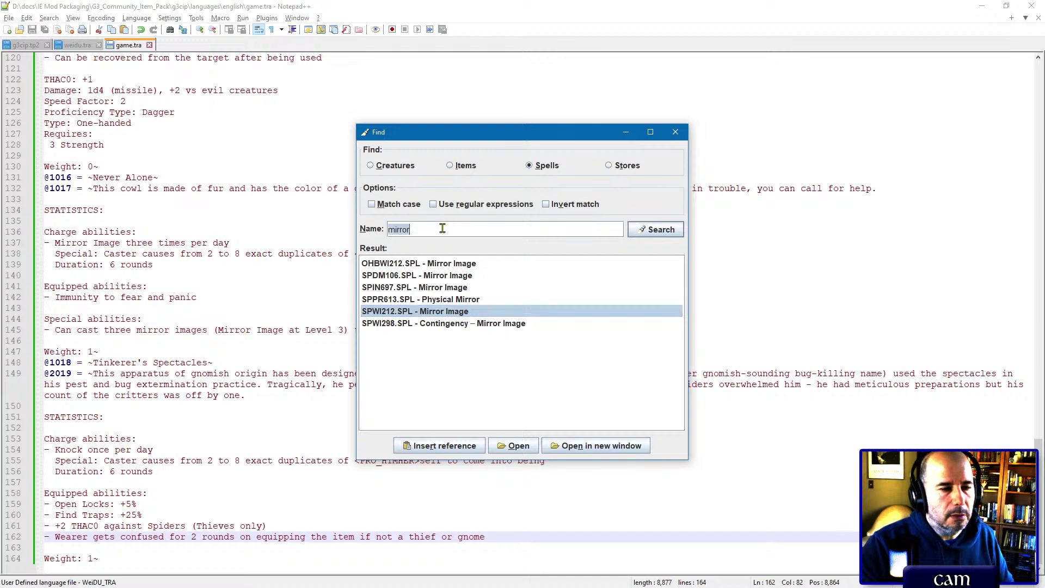
{"action": "type", "text": "knock"}
{"action": "key", "text": "Return"}
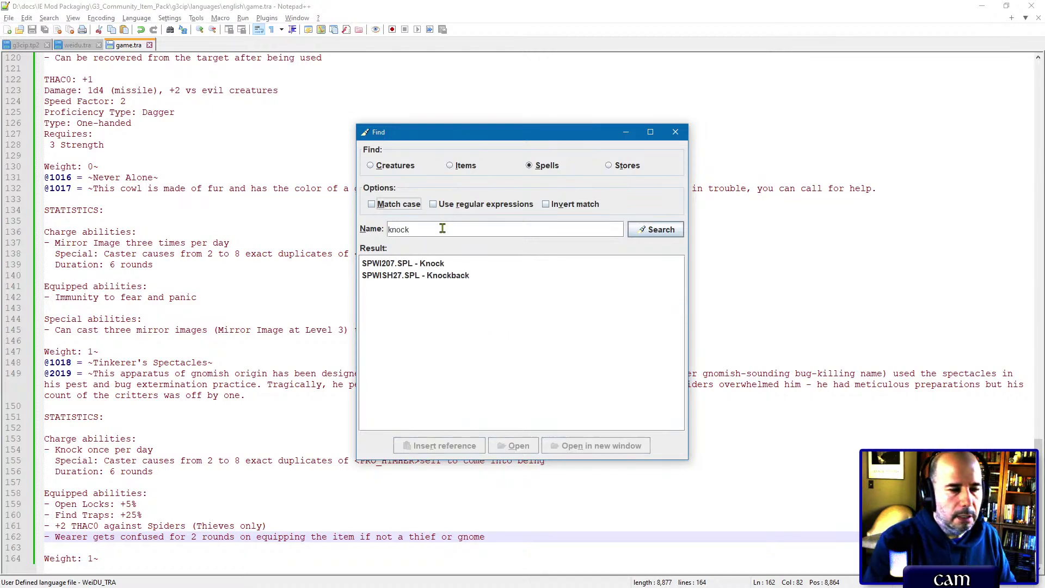
{"action": "double_click", "coordinate": [438, 263]}
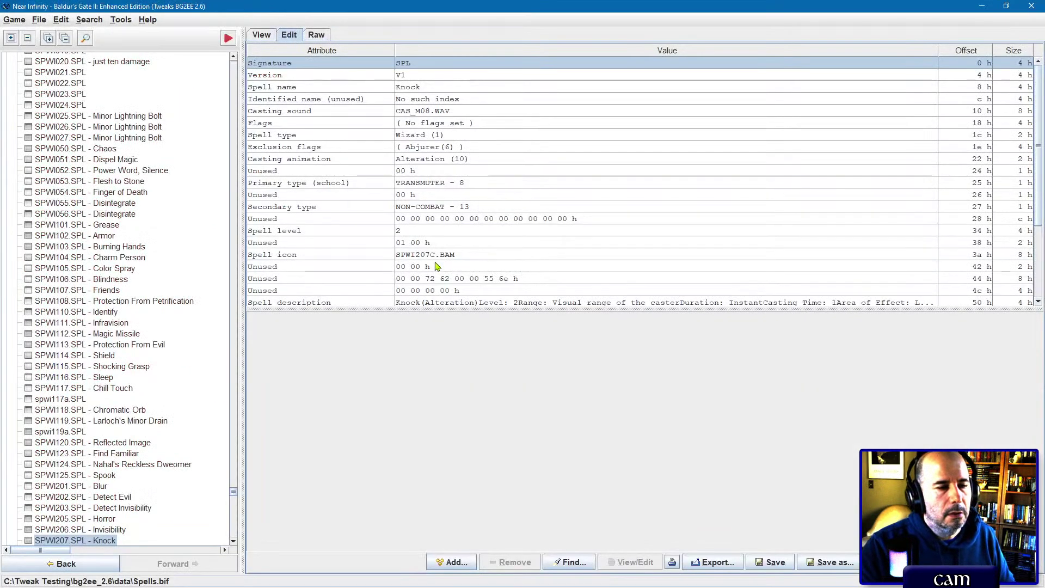
{"action": "scroll", "coordinate": [490, 200], "scroll_direction": "down", "scroll_amount": 3}
{"action": "left_click", "coordinate": [490, 195]}
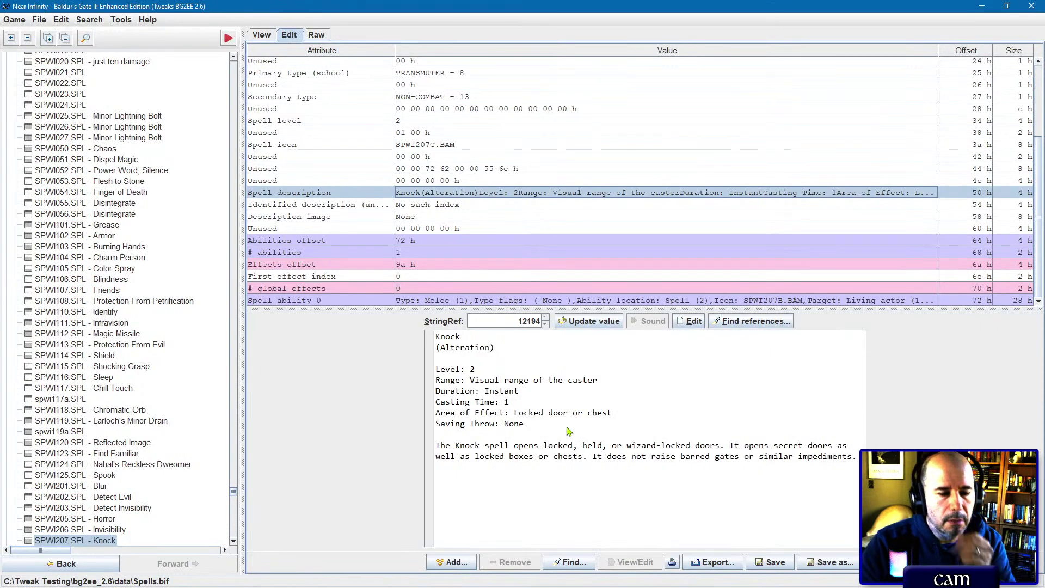
{"action": "left_click_drag", "start_coordinate": [514, 446], "coordinate": [720, 446]}
{"action": "key", "text": "ctrl+c"}
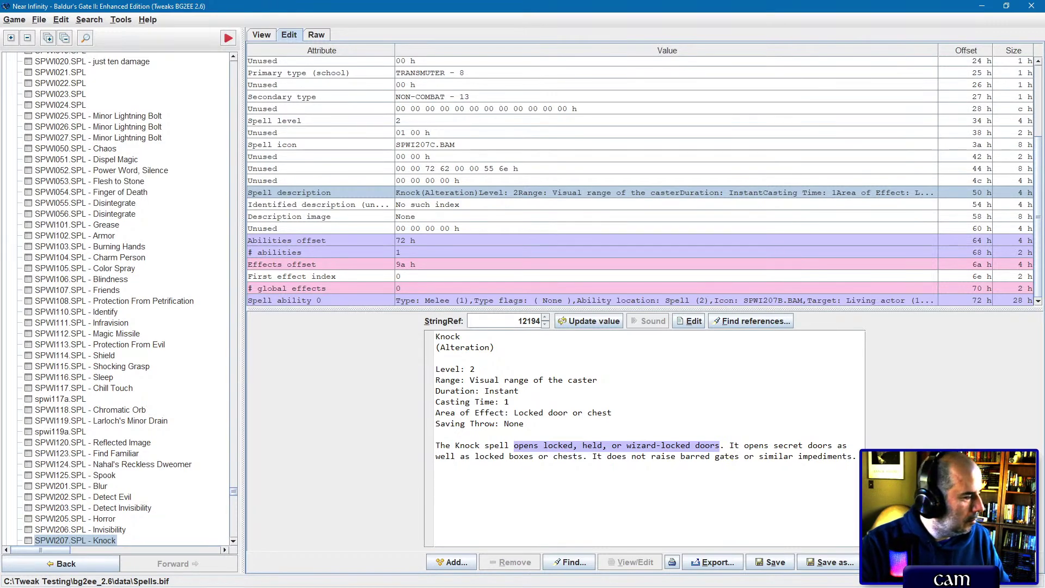
Step: In game.tra, replace the spectacles' Knock Special text with "Opens locked, held, or wizard-locked doors"
{"action": "key", "text": "alt+Tab"}
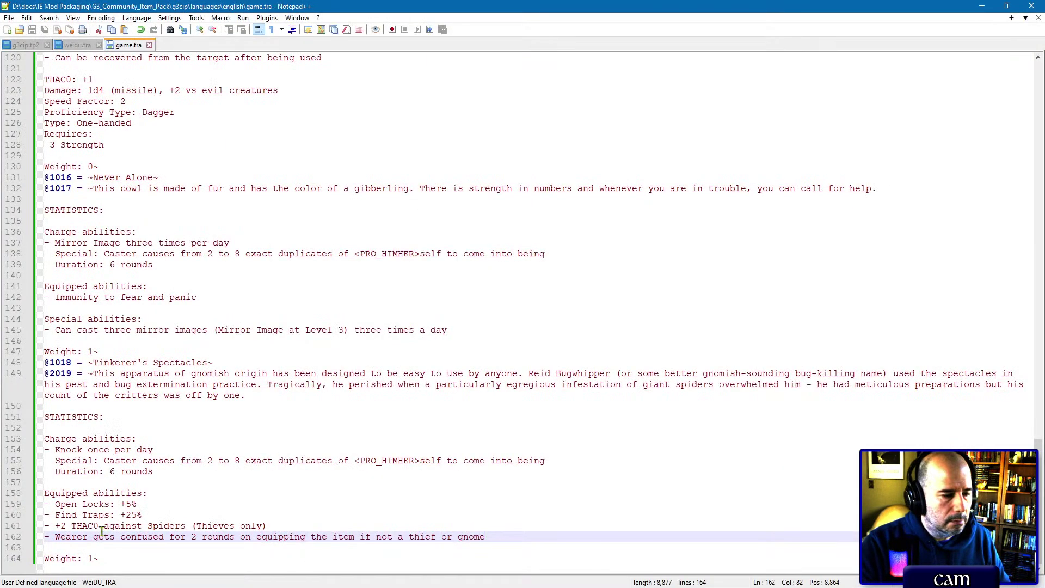
{"action": "left_click", "coordinate": [107, 461]}
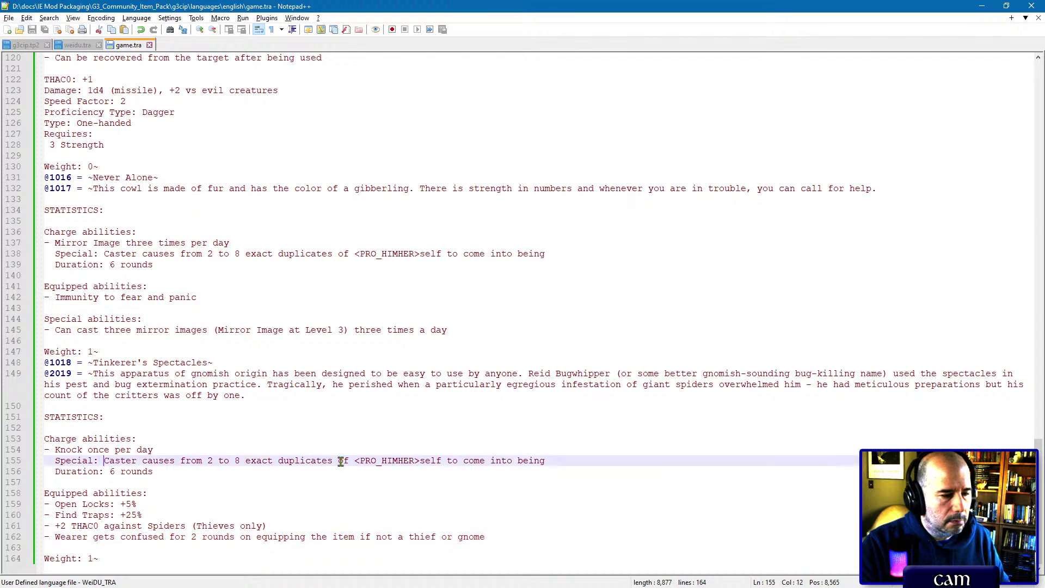
{"action": "left_click", "coordinate": [545, 461], "text": "shift"}
{"action": "key", "text": "ctrl+v"}
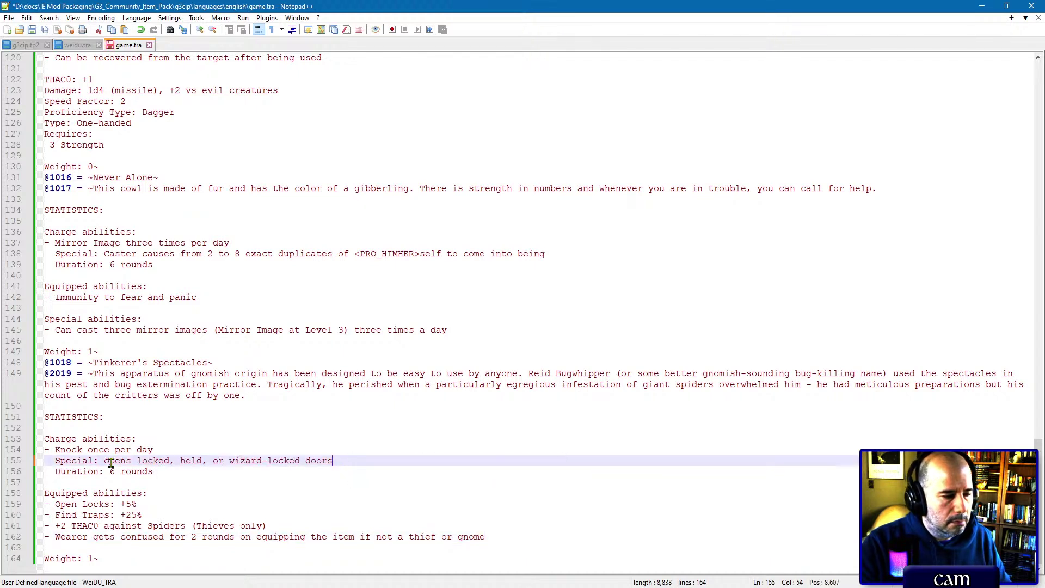
{"action": "key", "text": "BackSpace"}
{"action": "type", "text": "O"}
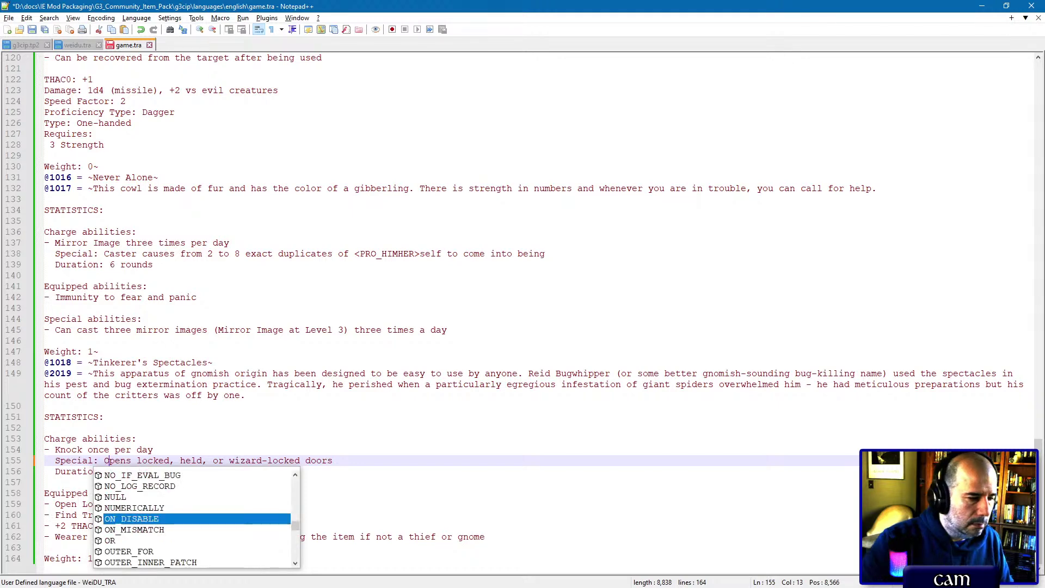
Step: Check the Knock spell's duration in Near Infinity, set the spectacles' Knock Duration in game.tra to "Instant", and save
{"action": "key", "text": "alt+Tab"}
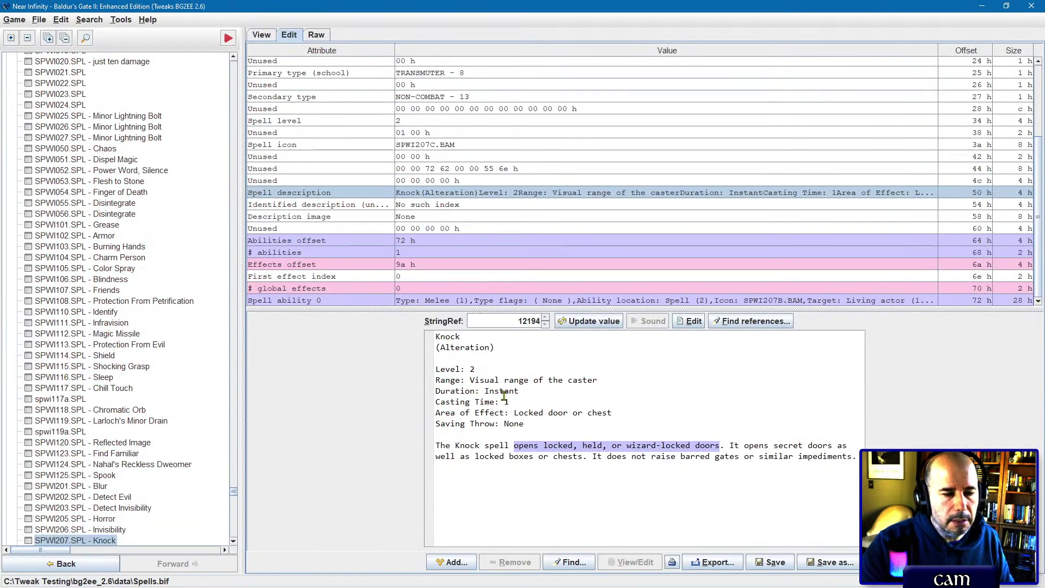
{"action": "key", "text": "alt+Tab"}
{"action": "left_click_drag", "start_coordinate": [109, 472], "coordinate": [174, 470]}
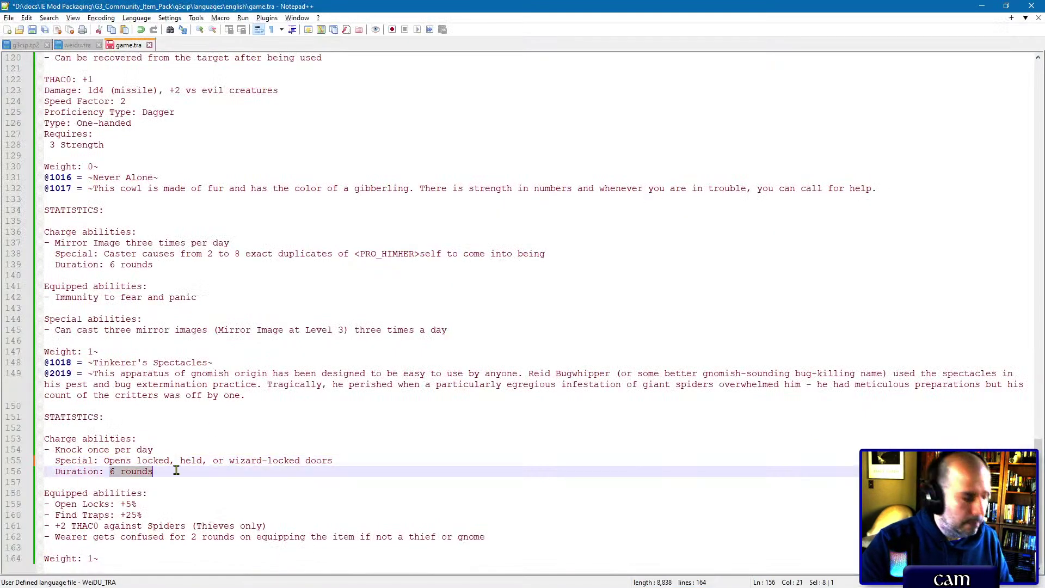
{"action": "type", "text": "Instant"}
{"action": "key", "text": "ctrl+s"}
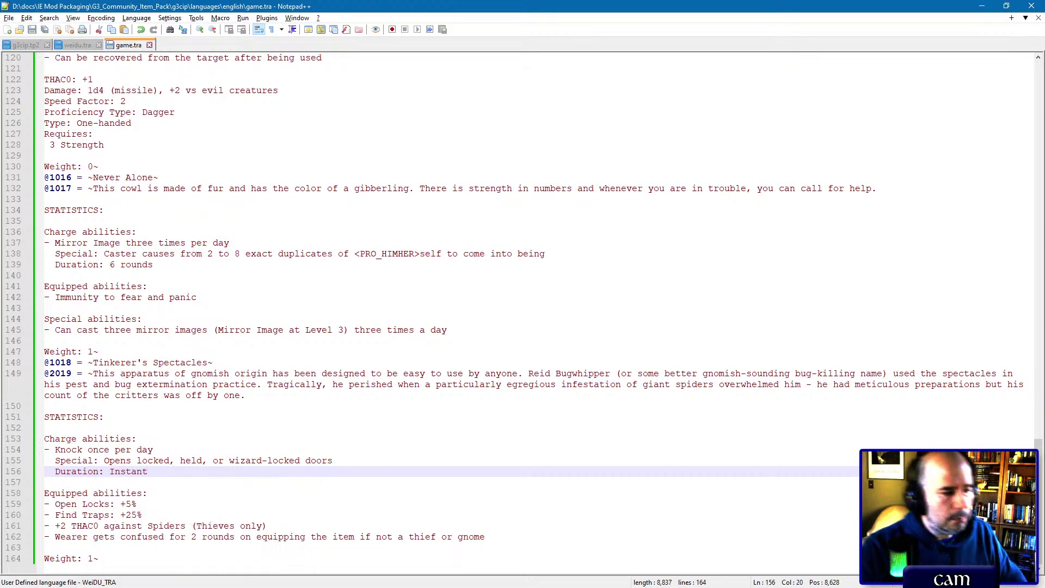
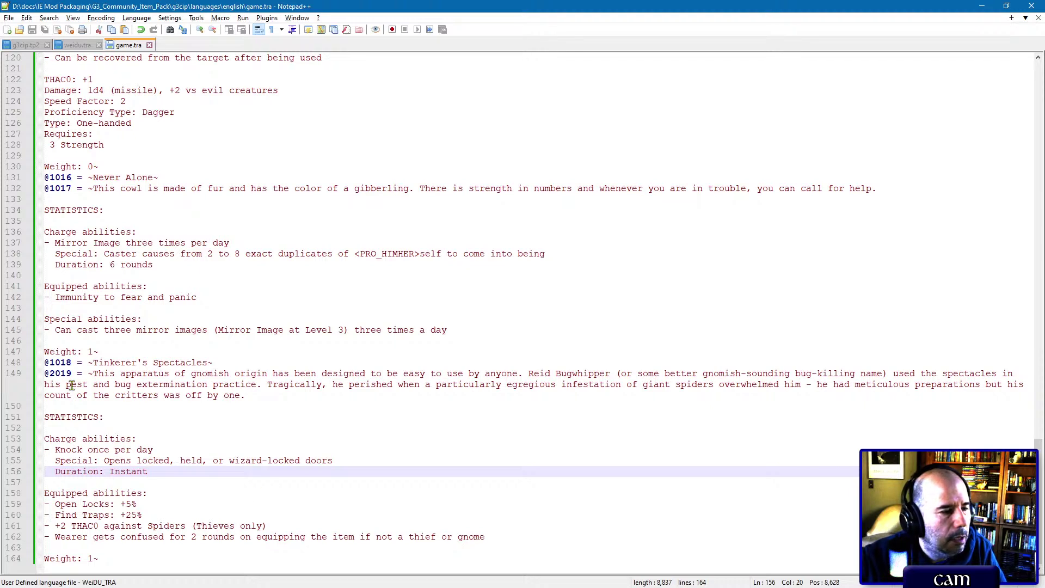
{"action": "left_click", "coordinate": [51, 373]}
{"action": "key", "text": "shift+Right"}
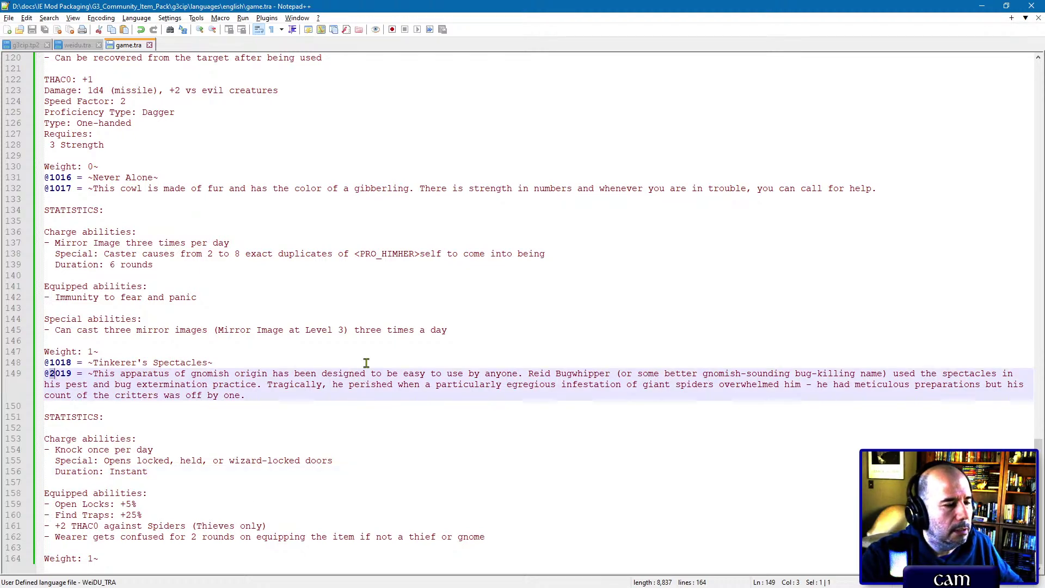
{"action": "type", "text": "1"}
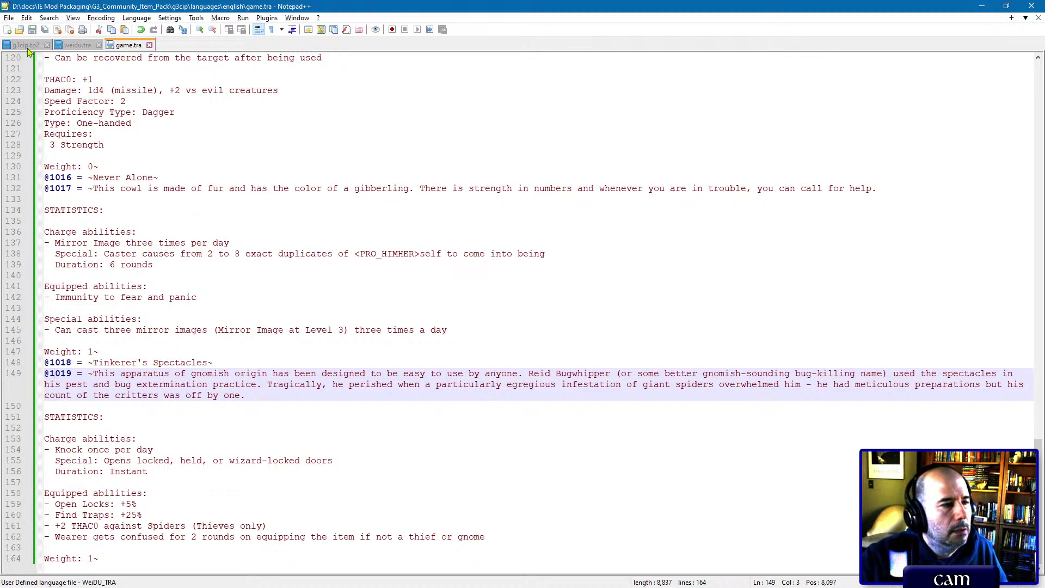
Step: Look over the item, spell and misc entries in g3cip.tp2, and reinstall the mod in the command prompt with setup-g3cip.exe --language 0 --yes
{"action": "left_click", "coordinate": [24, 46]}
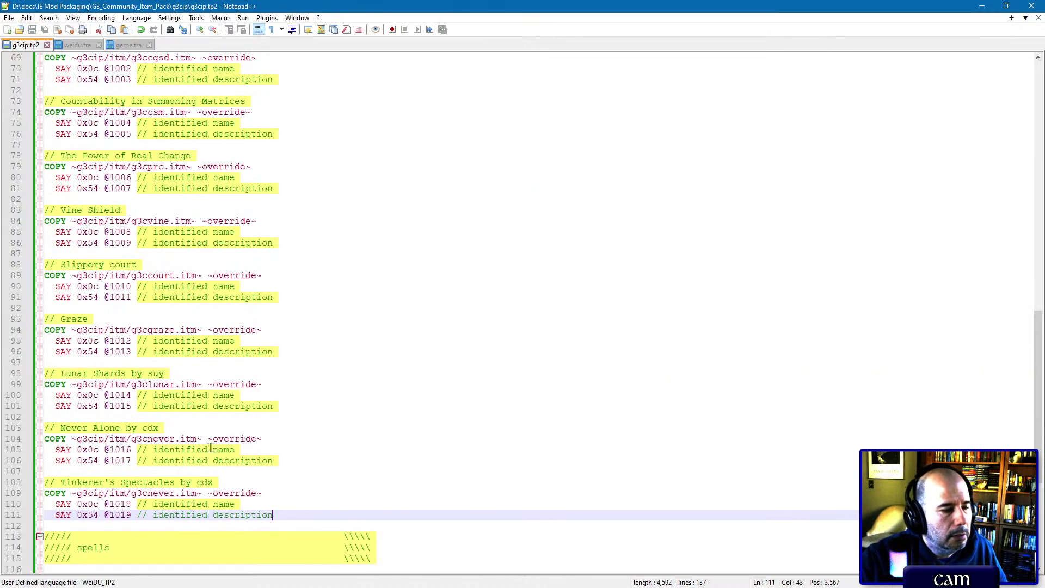
{"action": "scroll", "coordinate": [210, 443], "scroll_direction": "down", "scroll_amount": 7}
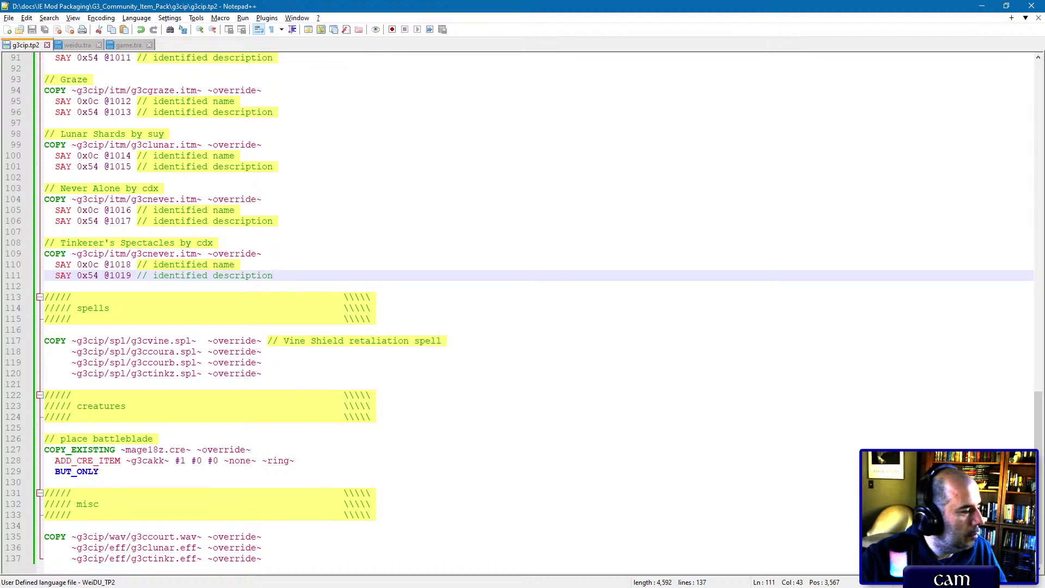
{"action": "key", "text": "alt+Tab"}
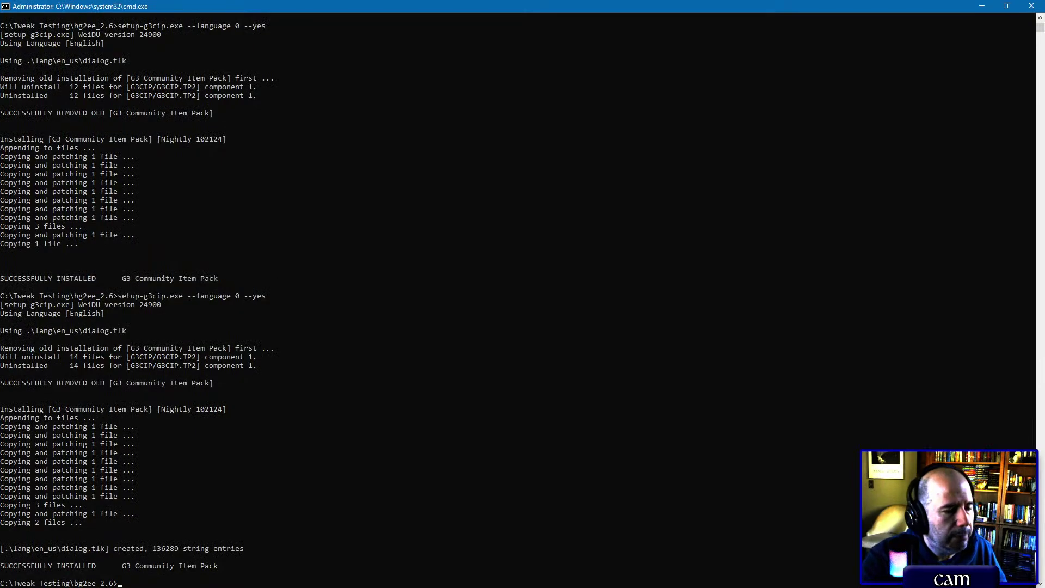
{"action": "key", "text": "Up"}
{"action": "key", "text": "Return"}
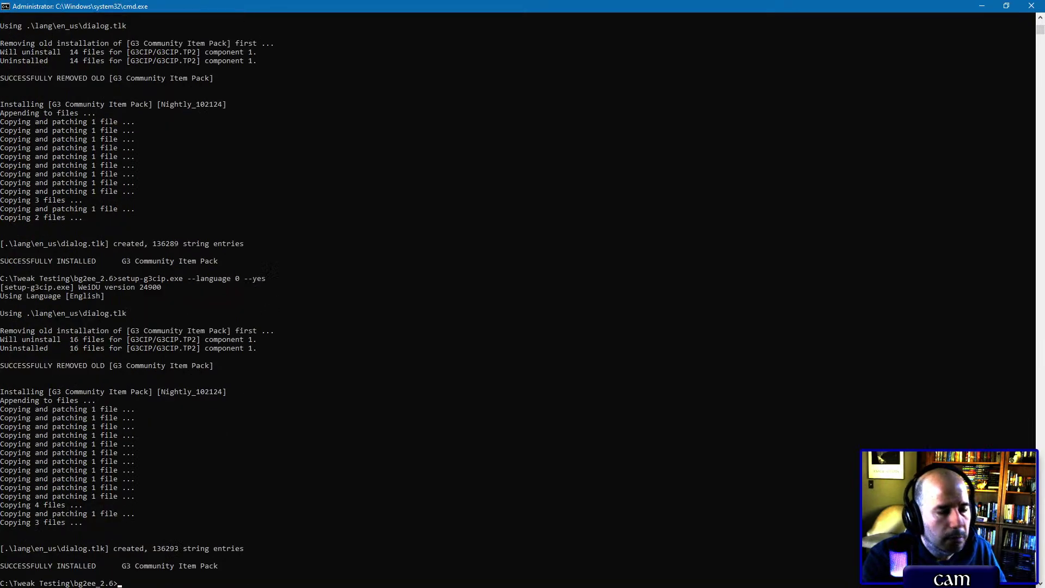
Step: Refresh Near Infinity's resources and check the identified names of g3cnever.itm and g3ctinkr.itm
{"action": "key", "text": "alt+Tab"}
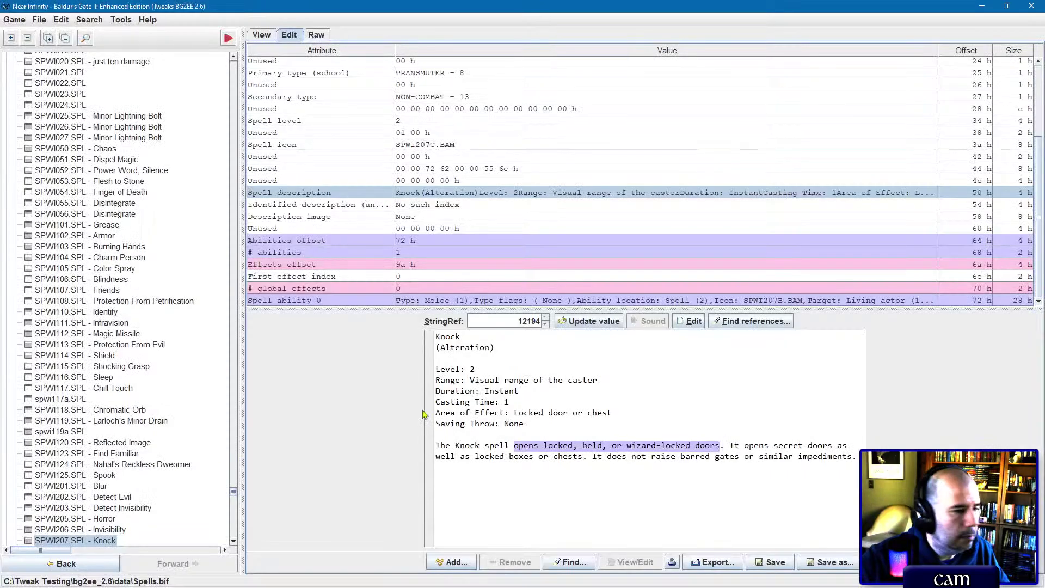
{"action": "key", "text": "F5"}
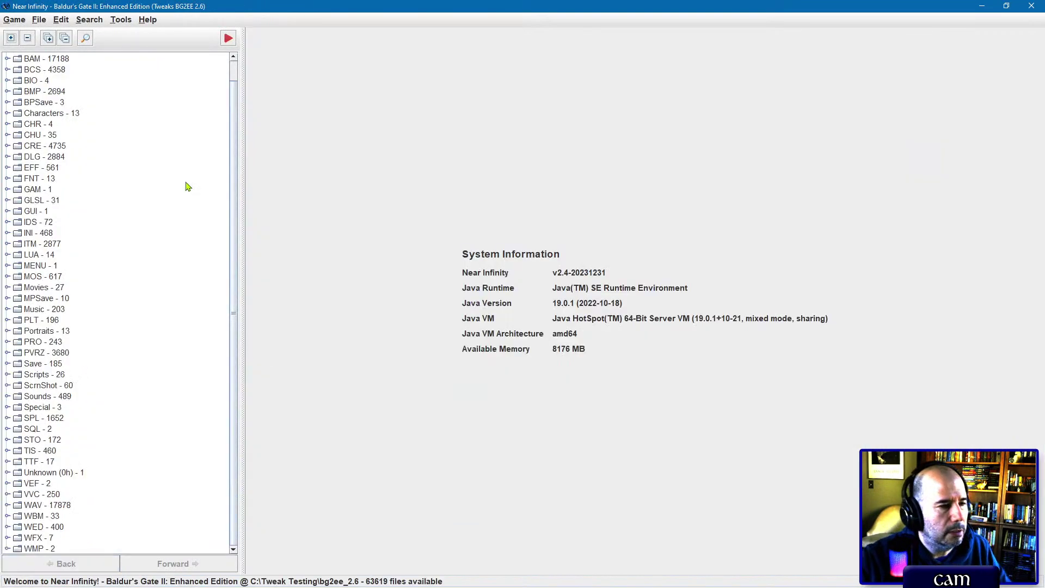
{"action": "double_click", "coordinate": [41, 247]}
{"action": "left_click", "coordinate": [43, 256]}
{"action": "key", "text": "g"}
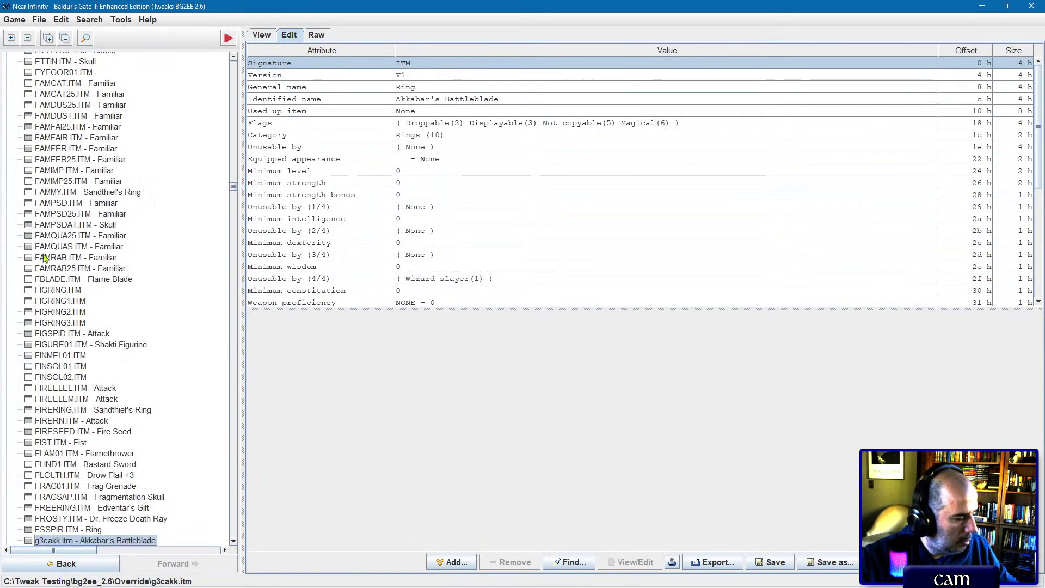
{"action": "key", "text": "Down"}
{"action": "key", "text": "Down"}
{"action": "key", "text": "Down"}
{"action": "key", "text": "Down"}
{"action": "key", "text": "Down"}
{"action": "key", "text": "Down"}
{"action": "scroll", "coordinate": [59, 251], "scroll_direction": "down", "scroll_amount": 4}
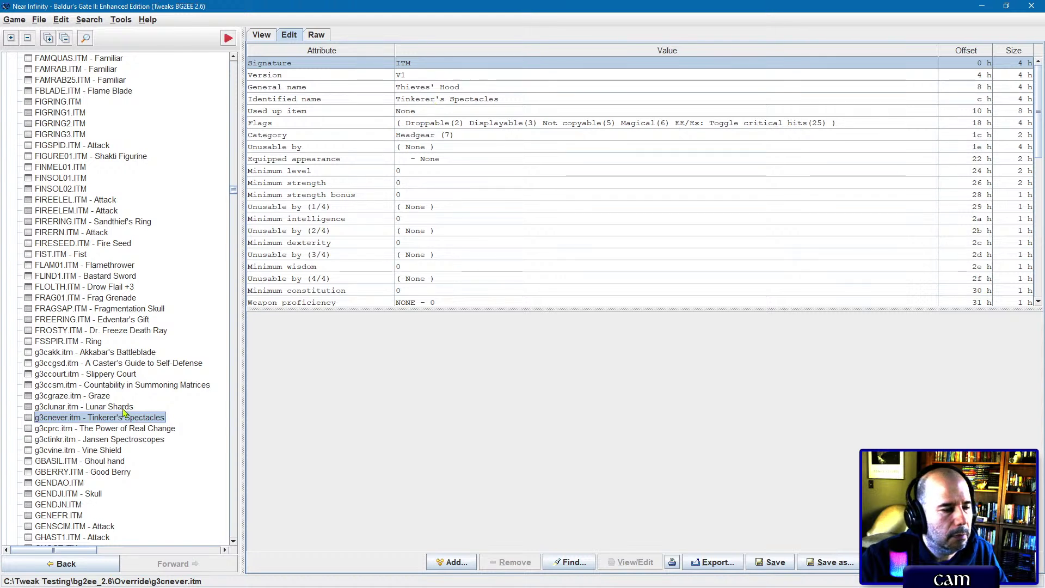
{"action": "left_click", "coordinate": [105, 439]}
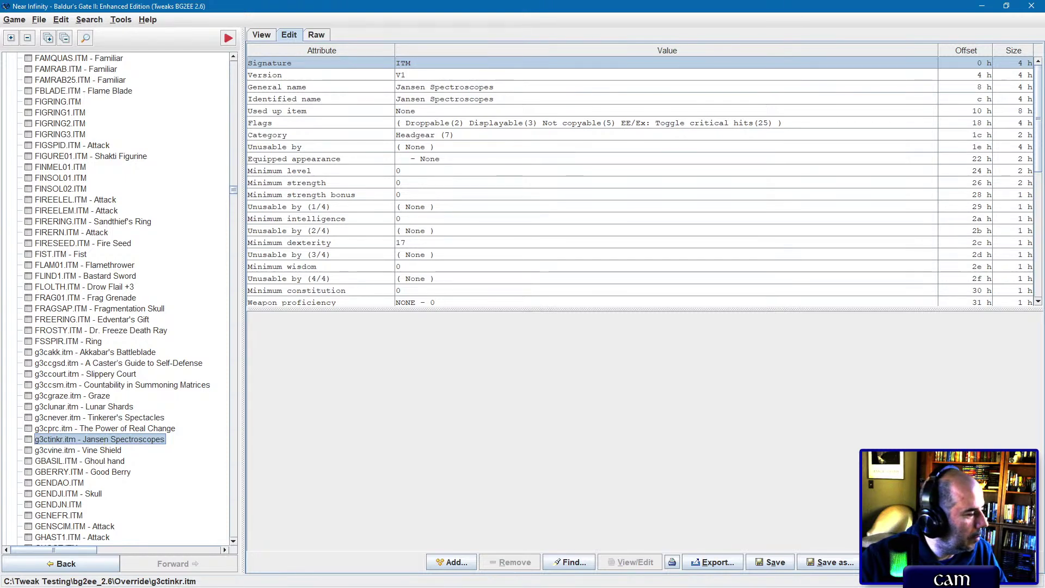
Step: In g3cip.tp2, change the item file copied under Tinkerer's Spectacles to g3ctinkr.itm, and save
{"action": "key", "text": "alt+Tab"}
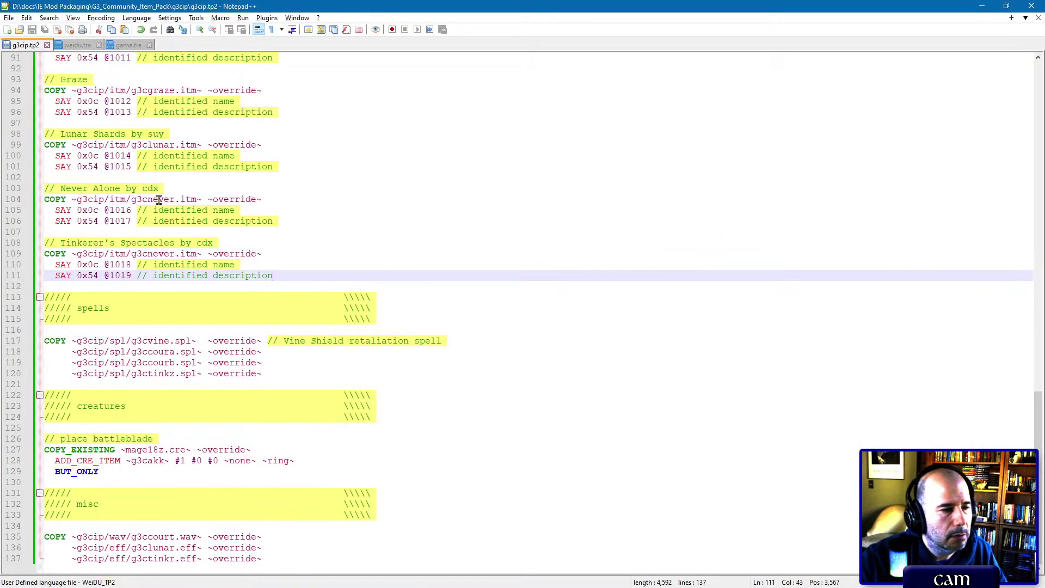
{"action": "left_click", "coordinate": [145, 254]}
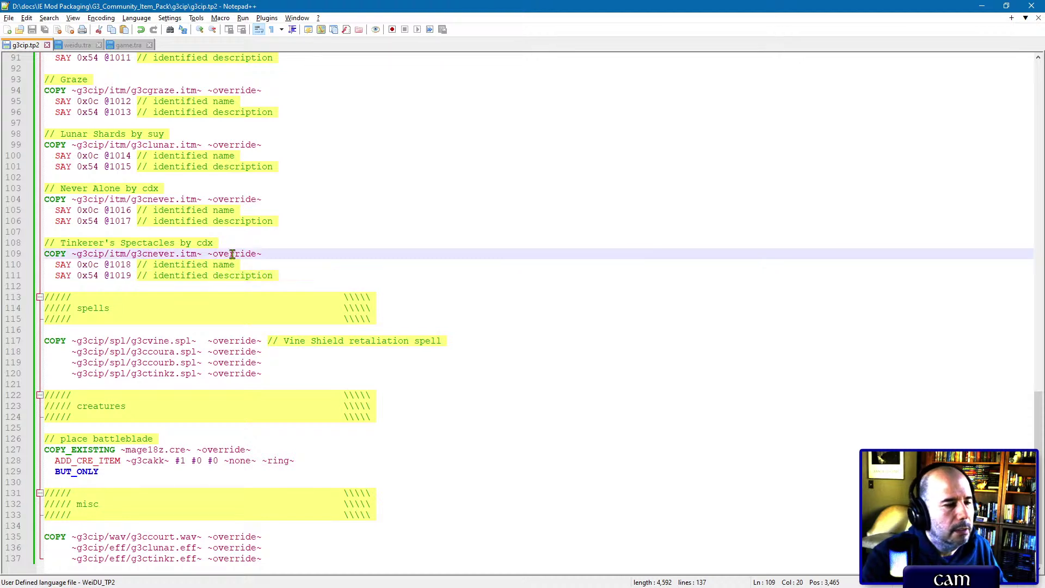
{"action": "key", "text": "shift+Right"}
{"action": "key", "text": "shift+Right"}
{"action": "key", "text": "shift+Right"}
{"action": "key", "text": "shift+Right"}
{"action": "key", "text": "shift+Right"}
{"action": "type", "text": "tinkr"}
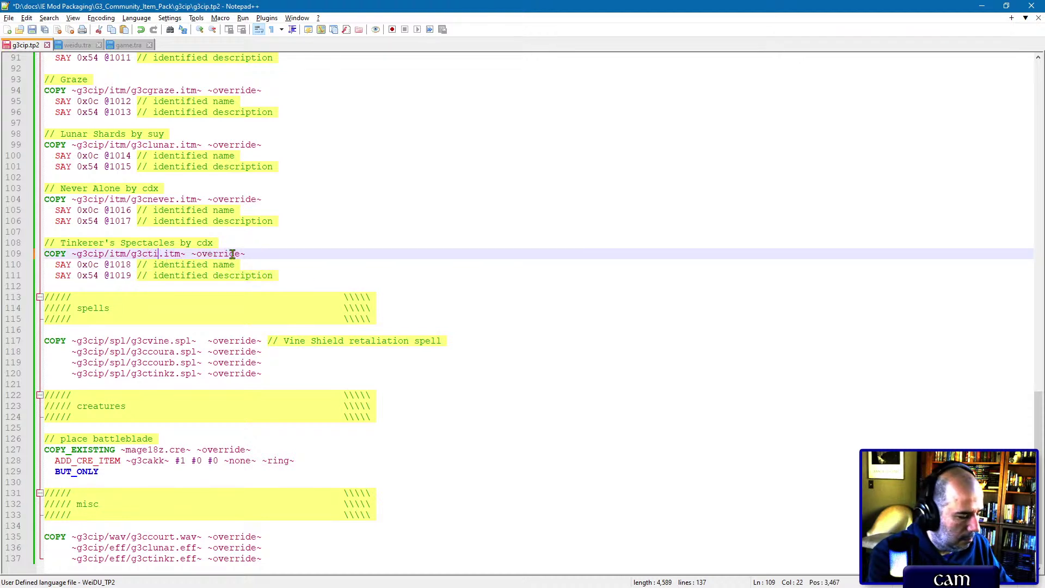
{"action": "key", "text": "ctrl+s"}
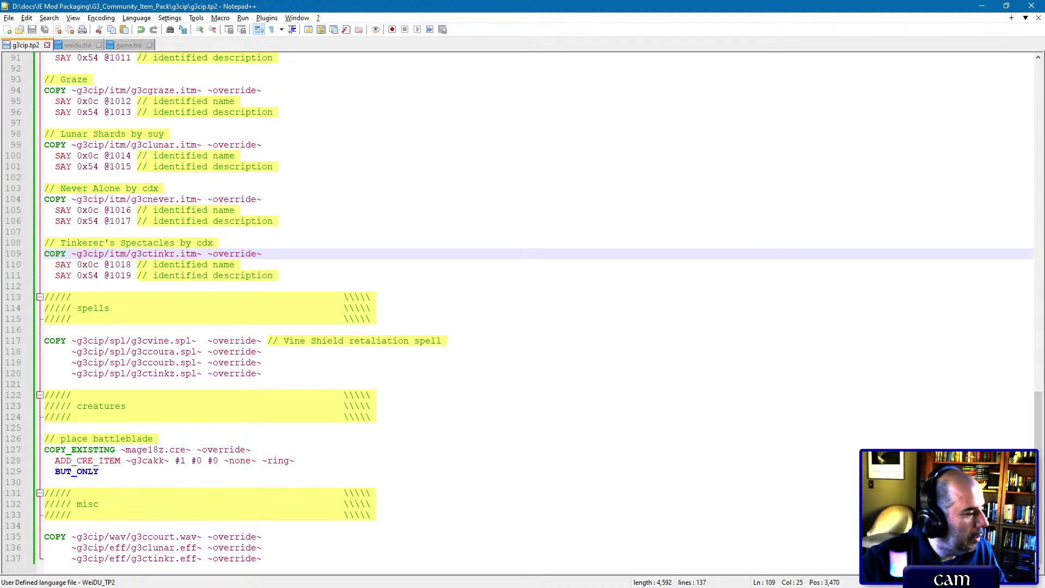
Step: Rerun setup-g3cip.exe --language 0 --yes in the command prompt to reinstall the mod with the corrected item entry
{"action": "key", "text": "alt+Tab"}
{"action": "key", "text": "Up"}
{"action": "key", "text": "Return"}
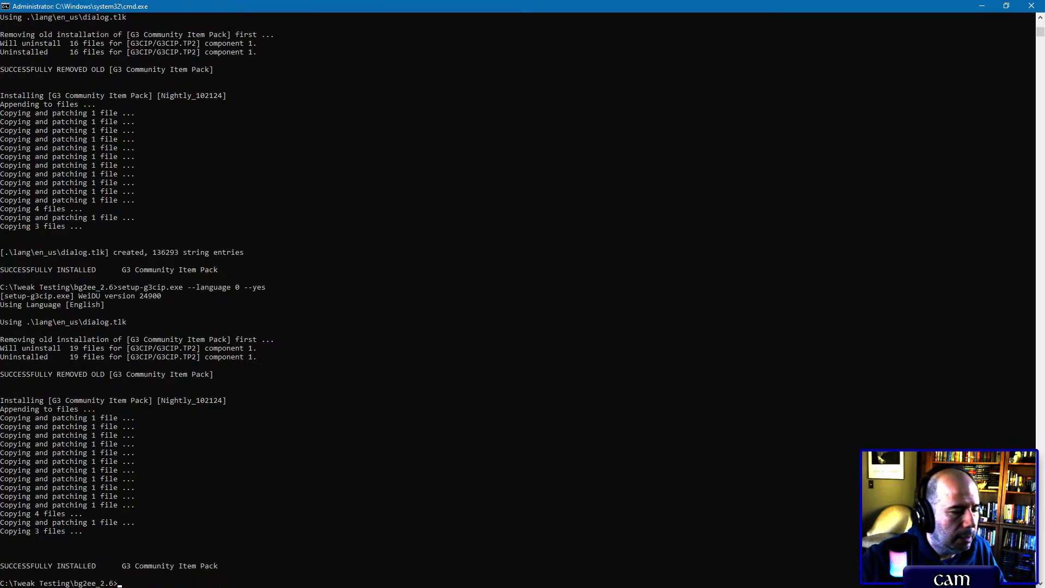
Step: In Near Infinity, refresh the resources, open g3cnever.itm, and review its identified name and identified description
{"action": "key", "text": "alt+Tab"}
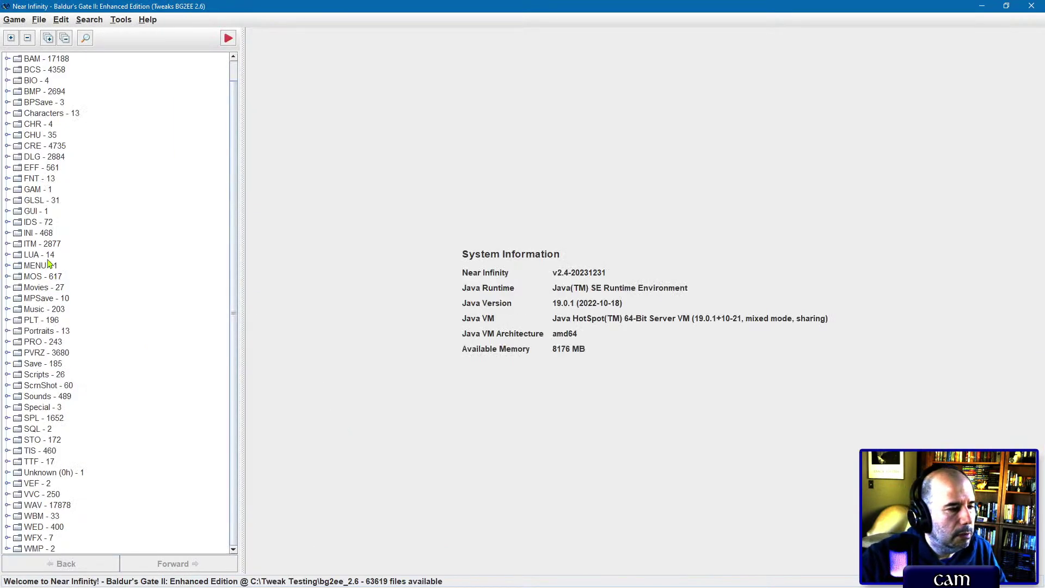
{"action": "double_click", "coordinate": [43, 240]}
{"action": "left_click", "coordinate": [54, 266]}
{"action": "key", "text": "g"}
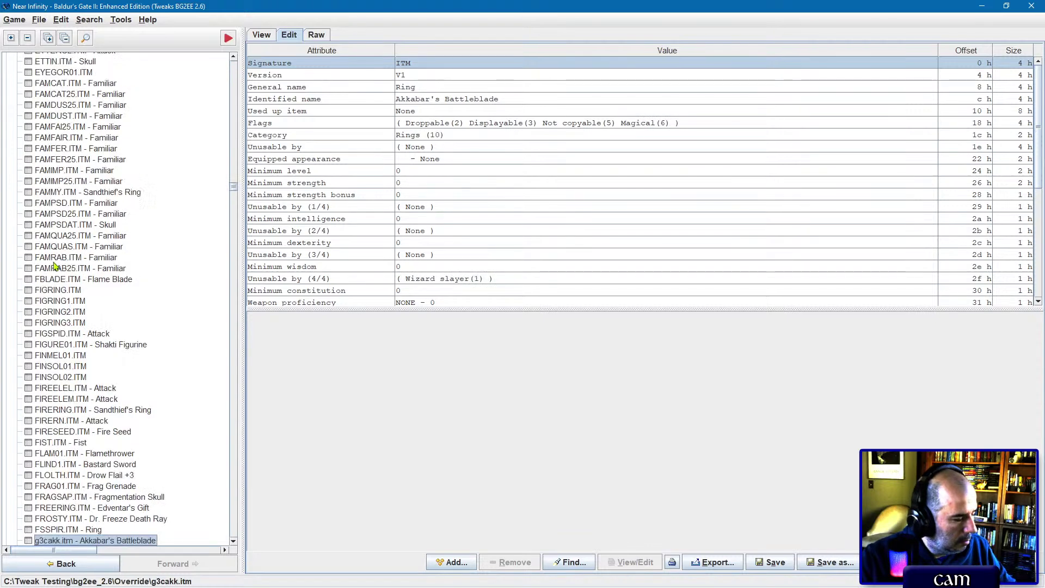
{"action": "key", "text": "Down"}
{"action": "key", "text": "Down"}
{"action": "key", "text": "Down"}
{"action": "key", "text": "Down"}
{"action": "key", "text": "Down"}
{"action": "key", "text": "Down"}
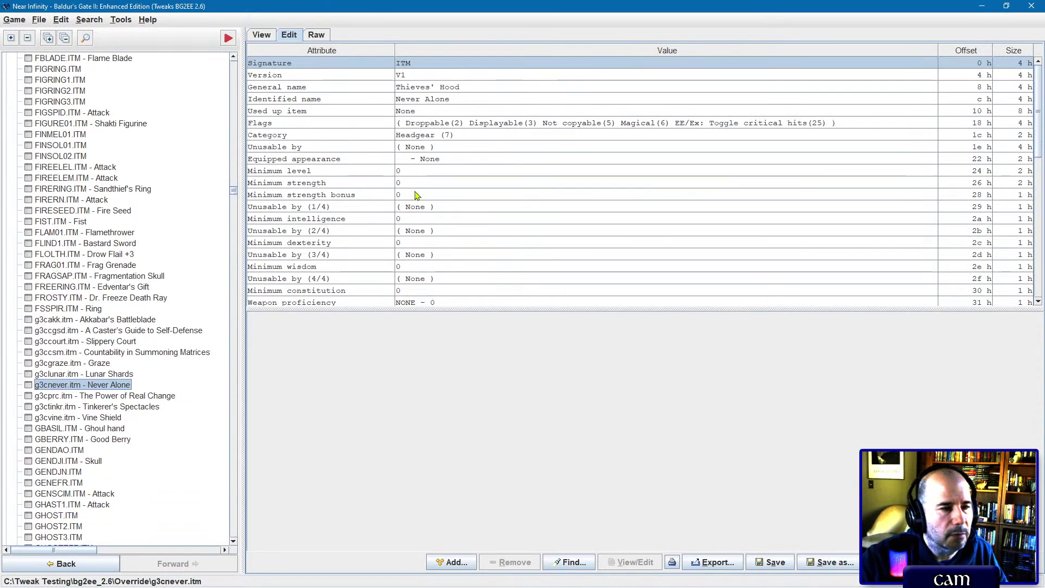
{"action": "left_click", "coordinate": [420, 102]}
{"action": "scroll", "coordinate": [430, 212], "scroll_direction": "down", "scroll_amount": 4}
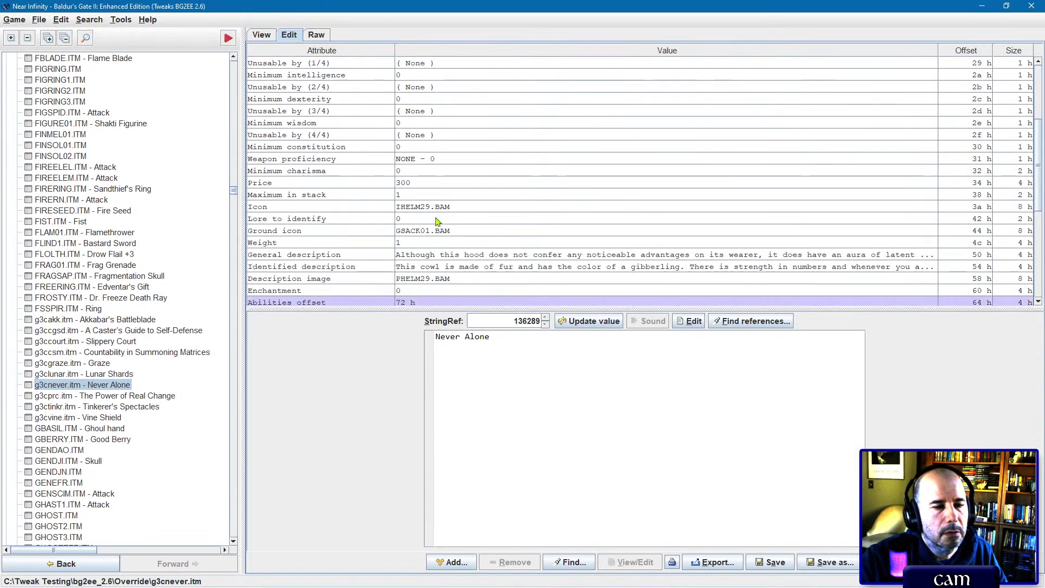
{"action": "left_click", "coordinate": [443, 268]}
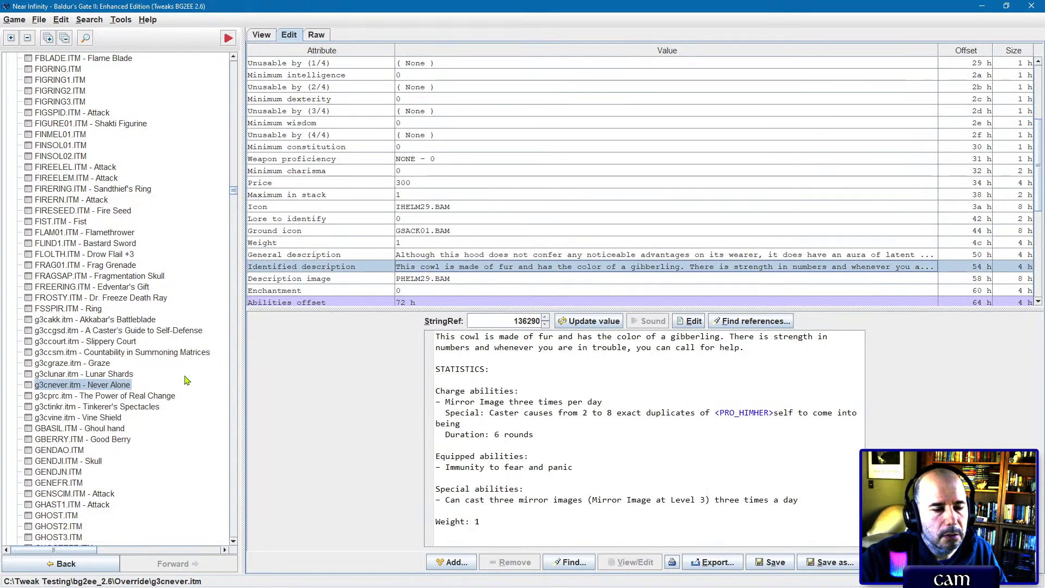
Step: Open g3ctinkr.itm, set its weight to 1, and save it over the existing override file
{"action": "left_click", "coordinate": [65, 408]}
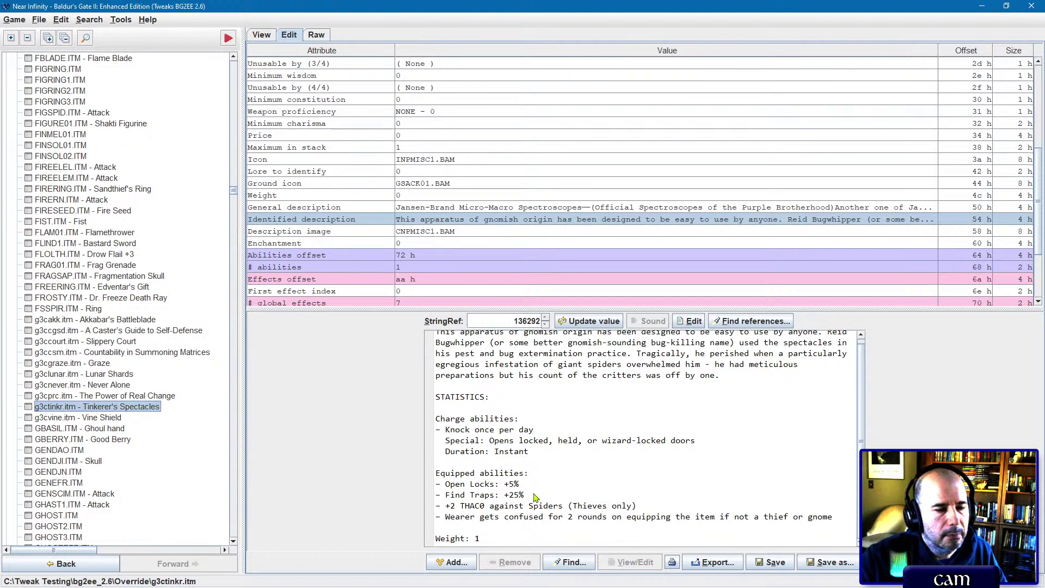
{"action": "double_click", "coordinate": [429, 196]}
{"action": "type", "text": "1"}
{"action": "key", "text": "Return"}
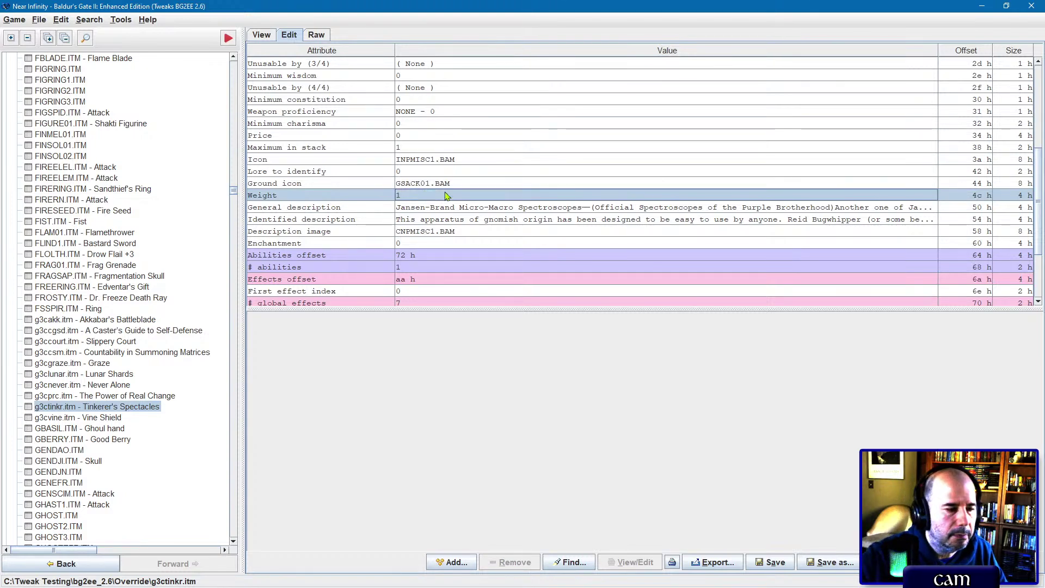
{"action": "left_click", "coordinate": [770, 562]}
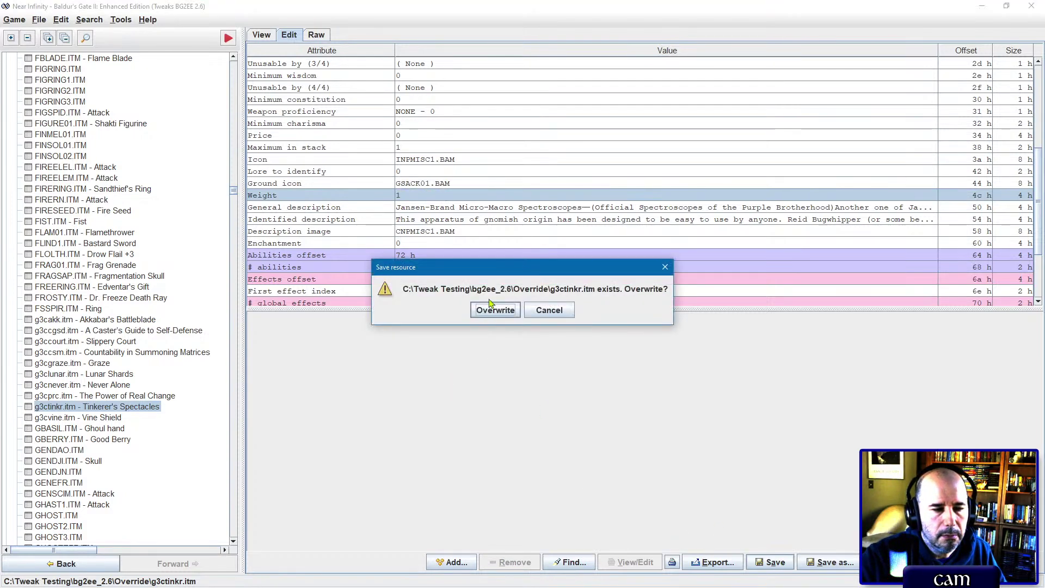
{"action": "left_click", "coordinate": [493, 309]}
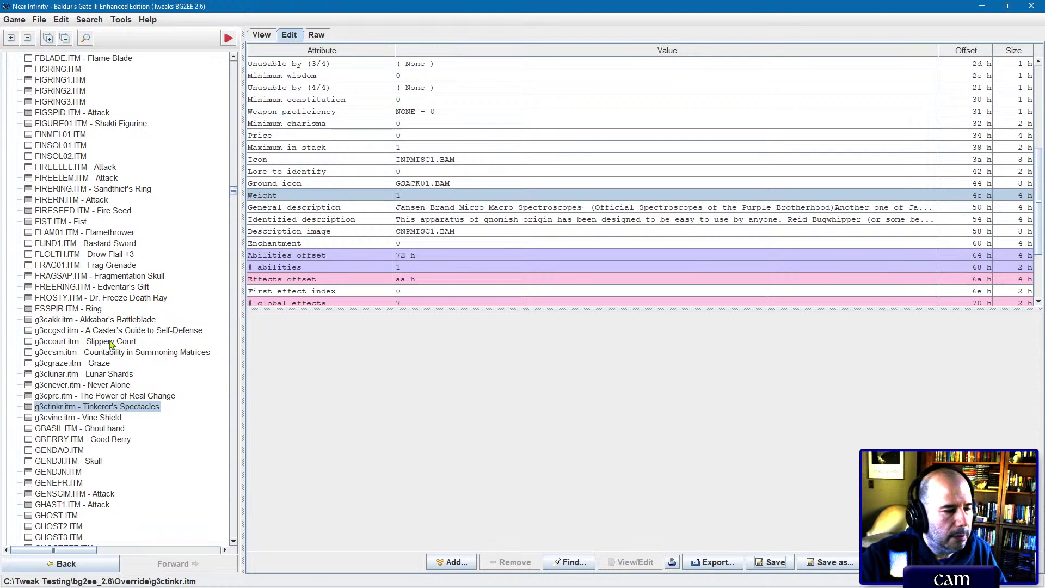
Step: Return to g3cnever.itm and view its identified description again
{"action": "left_click", "coordinate": [103, 385]}
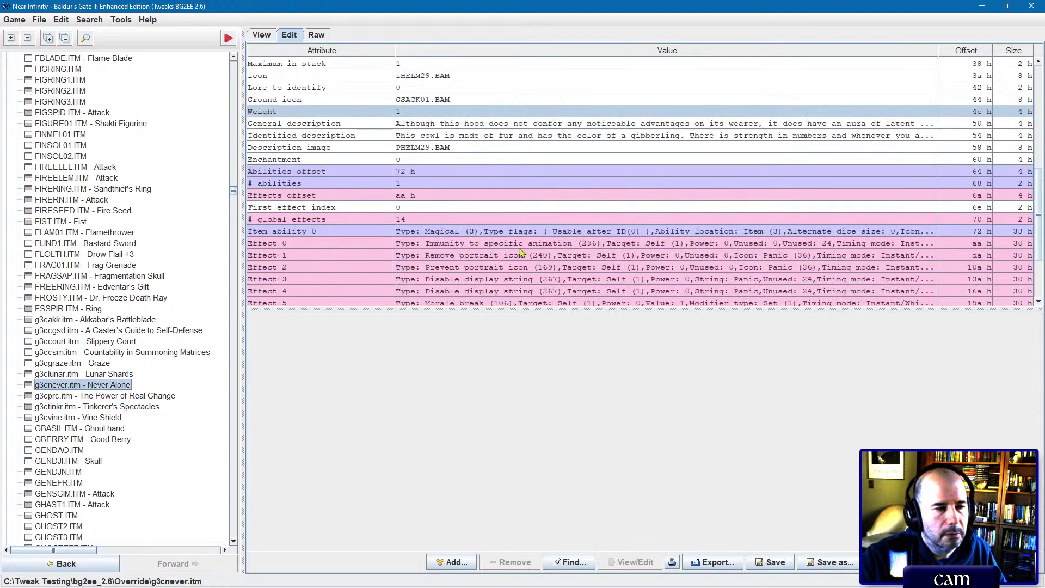
{"action": "left_click", "coordinate": [493, 136]}
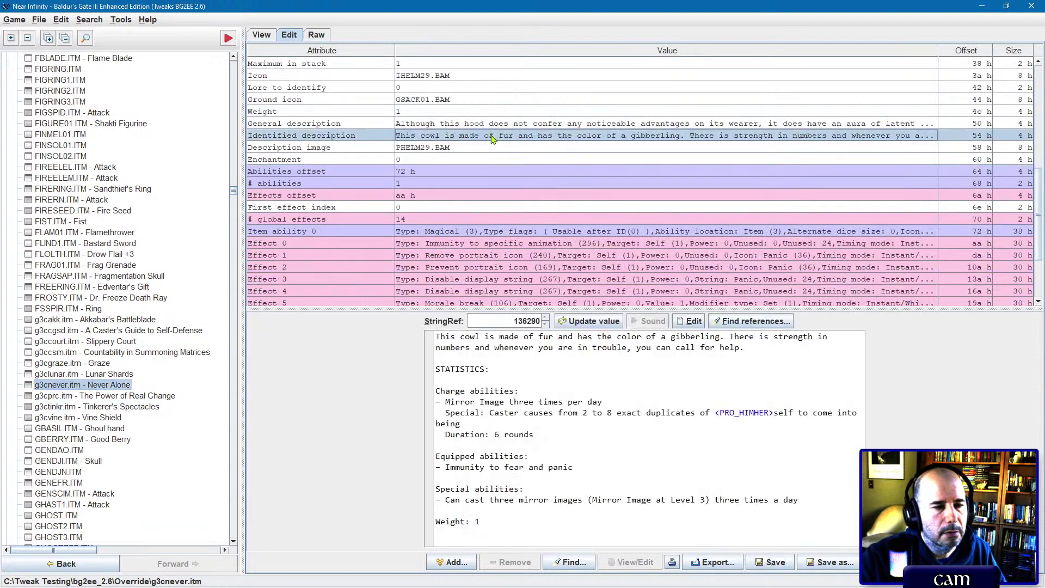
Step: Review the attributes and effects of g3cnever.itm and g3ctinkr.itm, comparing both items' weights and effect lists
{"action": "left_click", "coordinate": [409, 111]}
{"action": "scroll", "coordinate": [311, 204], "scroll_direction": "up", "scroll_amount": 8}
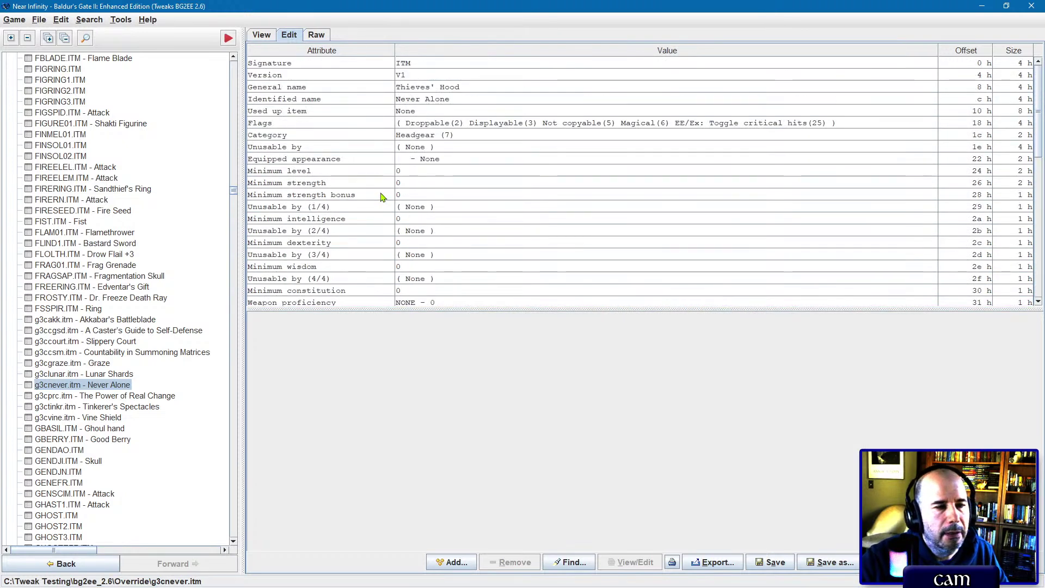
{"action": "scroll", "coordinate": [383, 206], "scroll_direction": "down", "scroll_amount": 9}
{"action": "scroll", "coordinate": [383, 207], "scroll_direction": "down", "scroll_amount": 2}
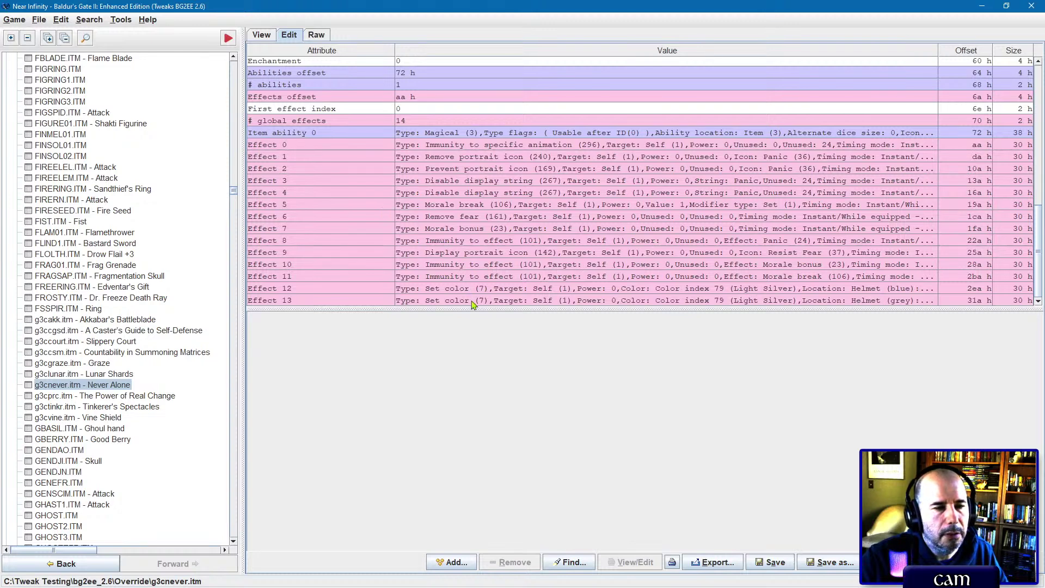
{"action": "left_click", "coordinate": [108, 407]}
{"action": "scroll", "coordinate": [473, 289], "scroll_direction": "down", "scroll_amount": 10}
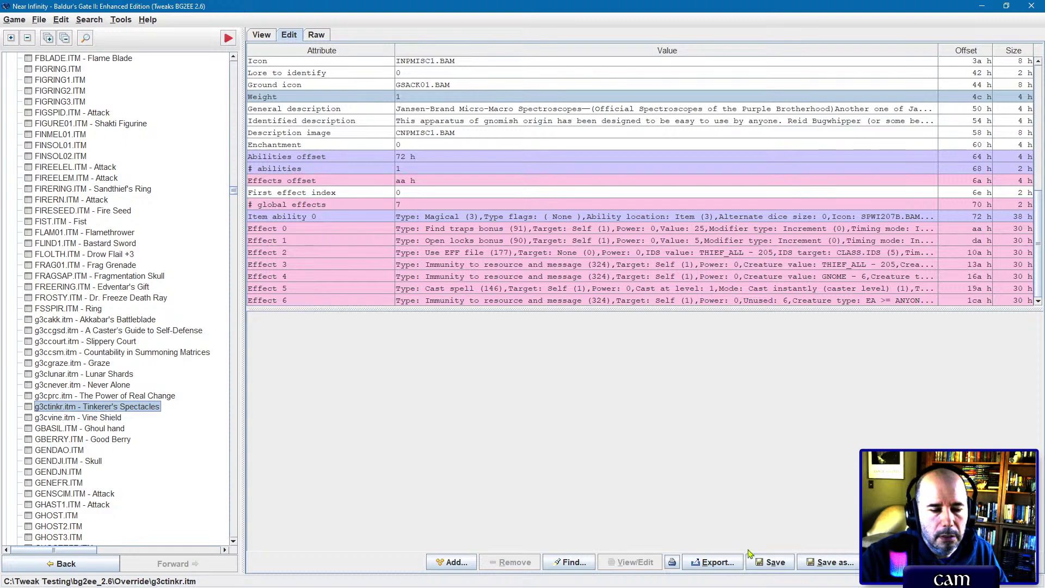
{"action": "left_click", "coordinate": [106, 385]}
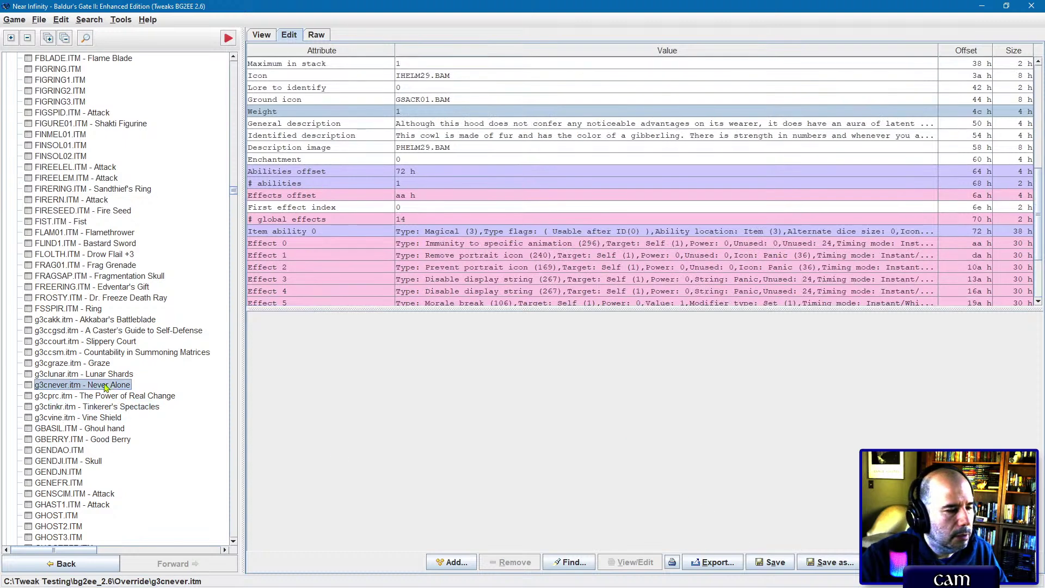
Step: In File Explorer, copy g3ctinkr.itm from the bg2ee_2.6 override folder into g3cip\itm, replacing the existing file
{"action": "key", "text": "alt+Tab"}
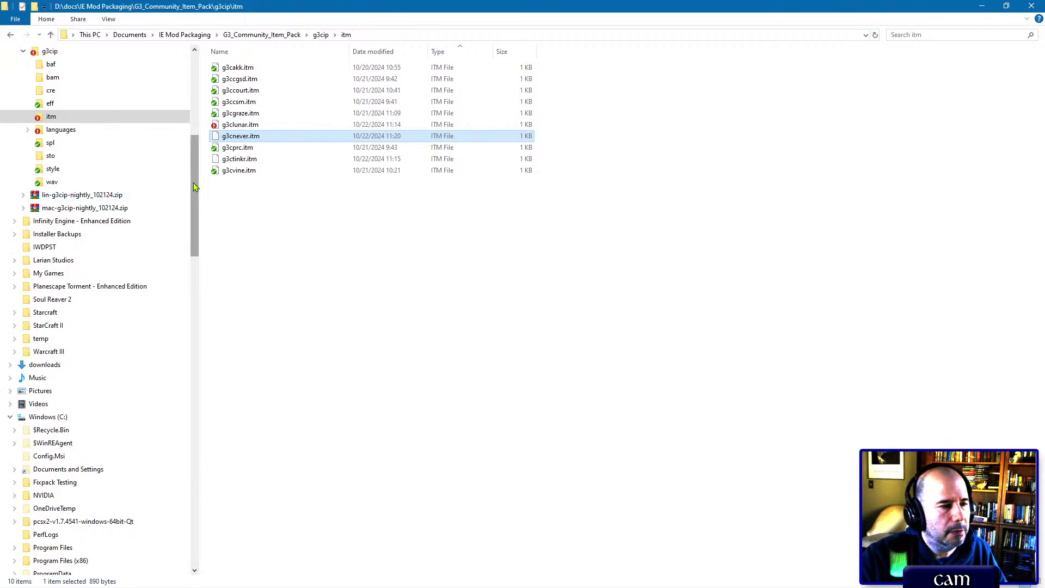
{"action": "left_click", "coordinate": [11, 35]}
{"action": "left_click", "coordinate": [11, 35]}
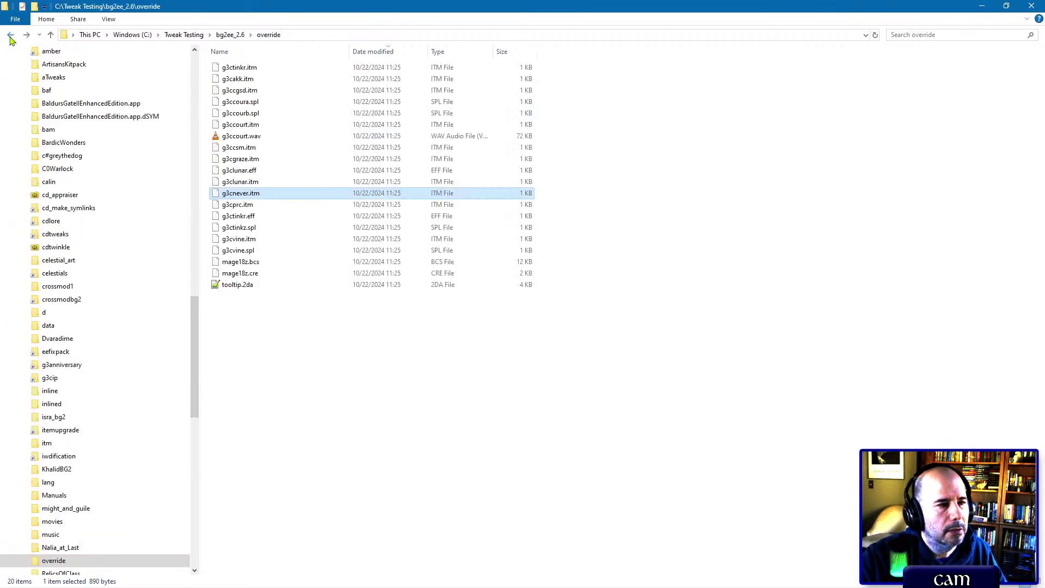
{"action": "left_click", "coordinate": [382, 53]}
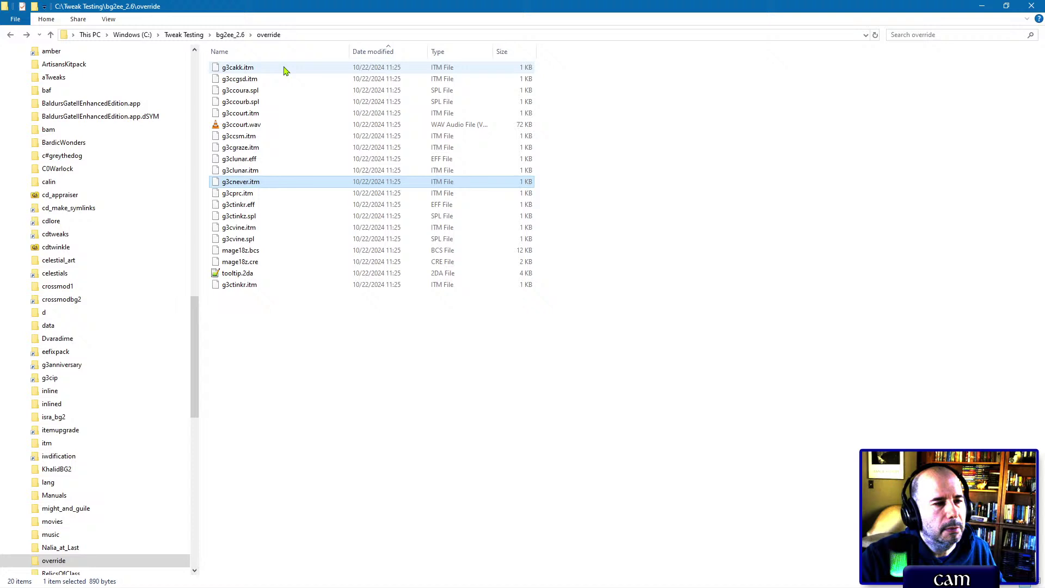
{"action": "left_click", "coordinate": [384, 52]}
{"action": "left_click", "coordinate": [251, 68]}
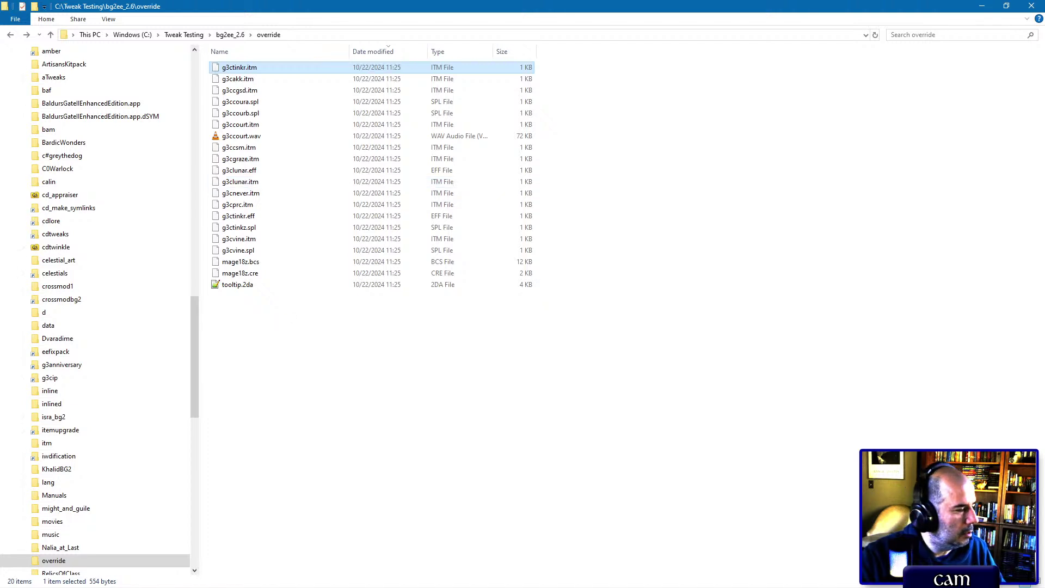
{"action": "scroll", "coordinate": [196, 62], "scroll_direction": "up", "scroll_amount": 15}
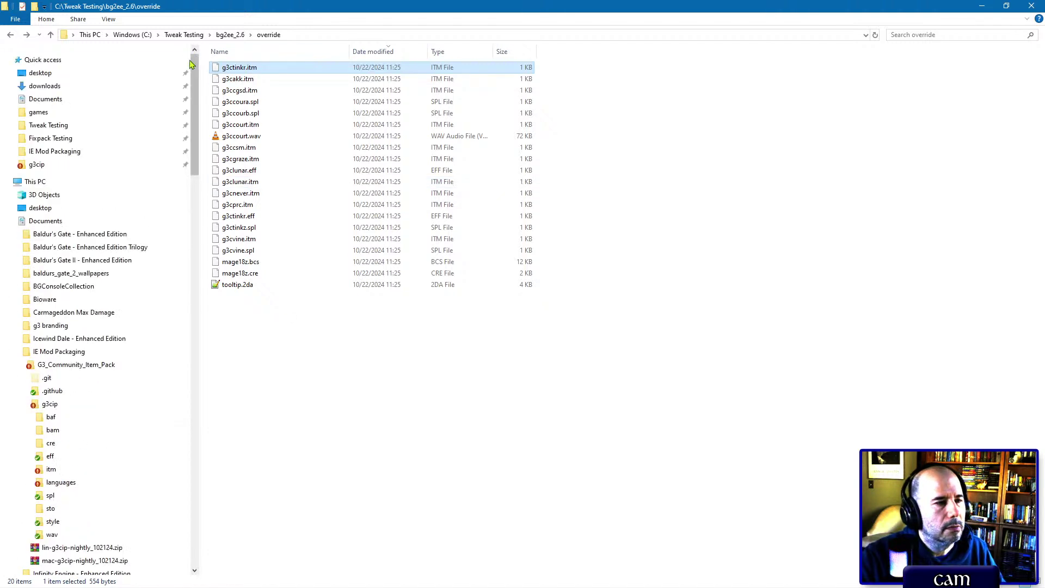
{"action": "left_click", "coordinate": [37, 164]}
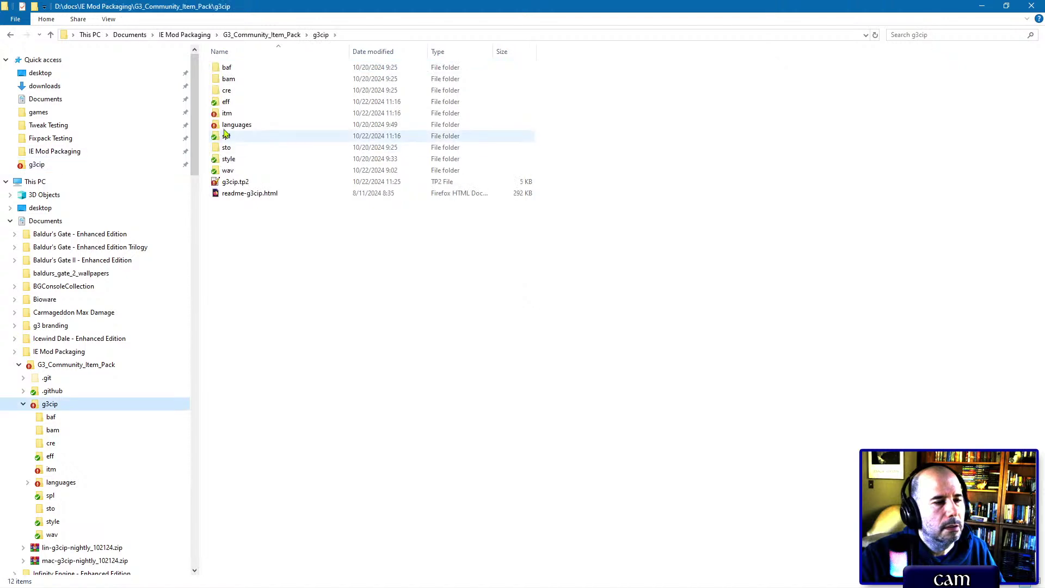
{"action": "left_click", "coordinate": [228, 115]}
{"action": "double_click", "coordinate": [228, 114]}
{"action": "key", "text": "ctrl+v"}
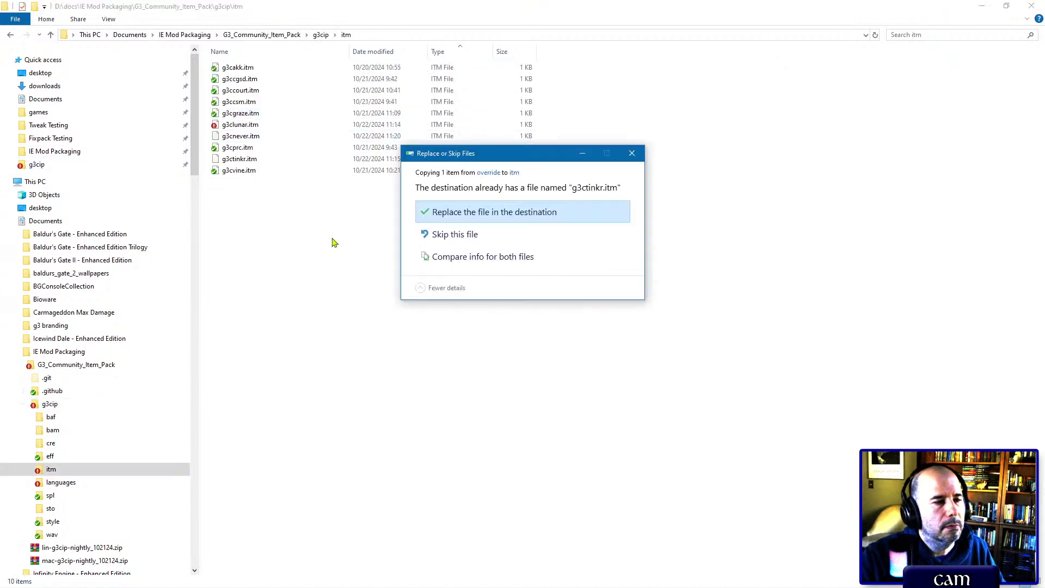
{"action": "left_click", "coordinate": [468, 212]}
Step: Add g3cnever.itm and g3ctinkr.itm to the Git repository with TortoiseGit
{"action": "left_click", "coordinate": [239, 136], "text": "ctrl"}
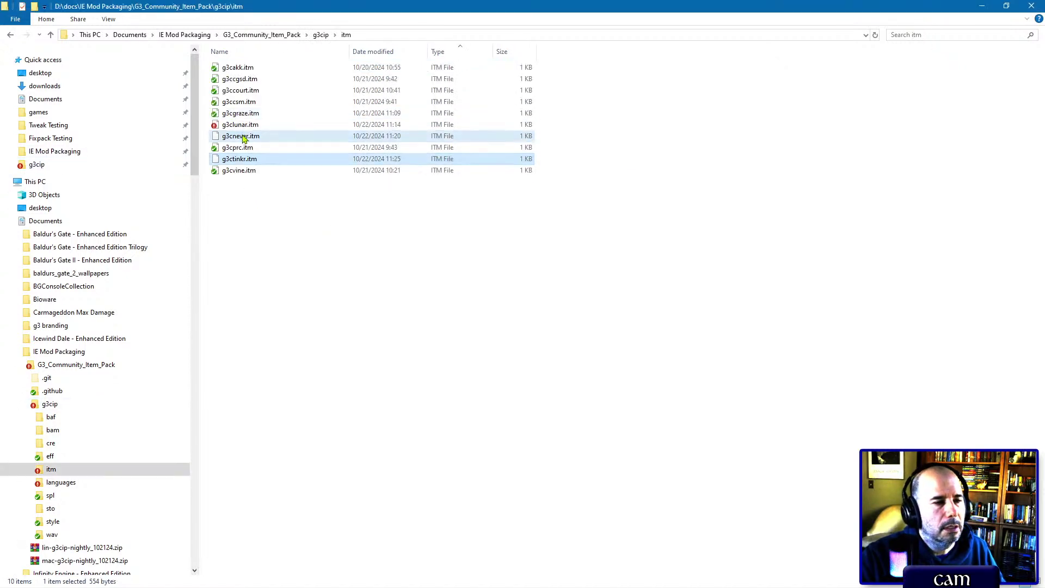
{"action": "right_click", "coordinate": [242, 136]}
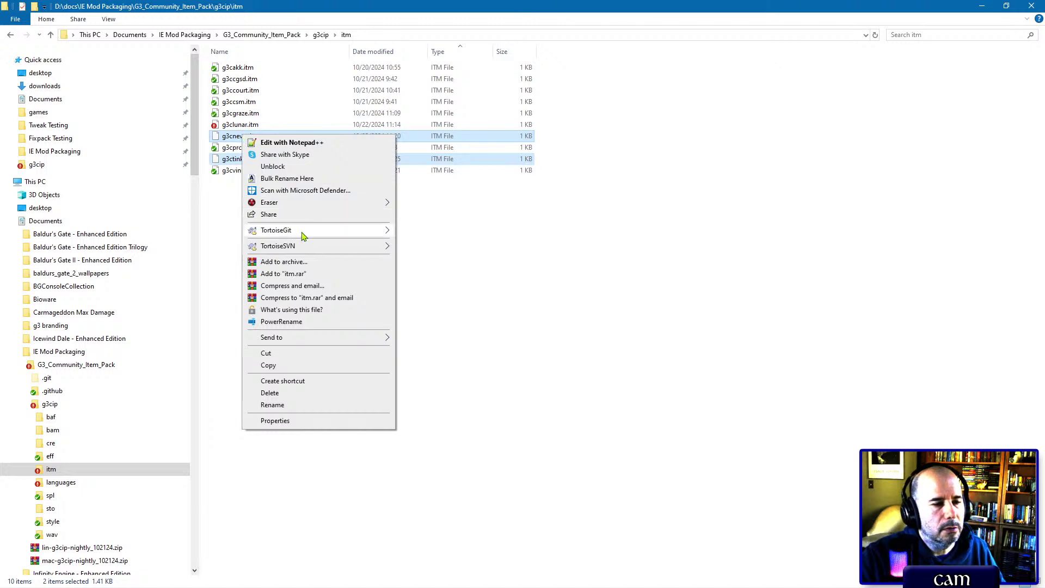
{"action": "mouse_move", "coordinate": [301, 233]}
{"action": "left_click", "coordinate": [419, 247]}
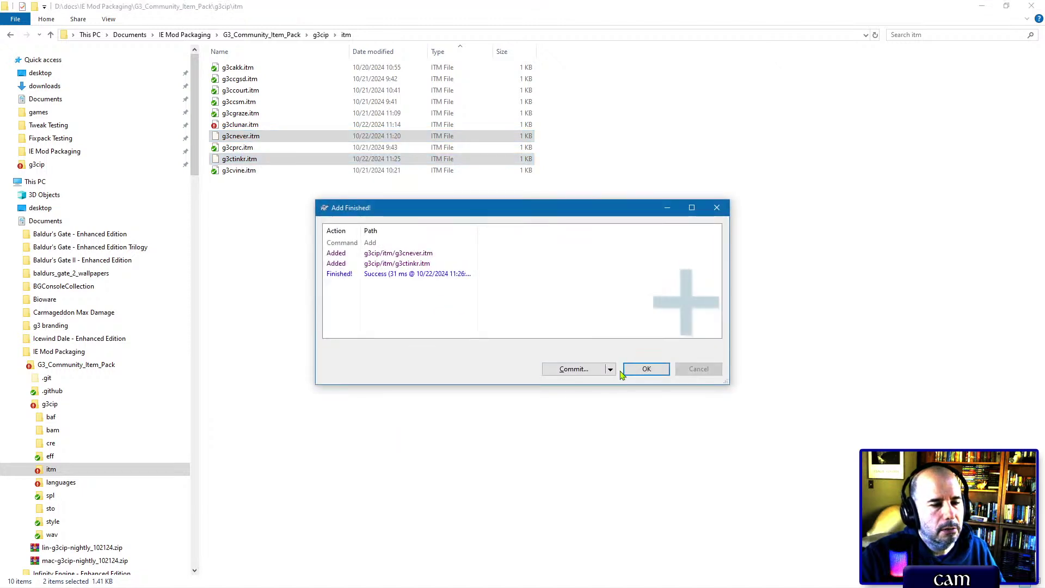
{"action": "left_click", "coordinate": [645, 370]}
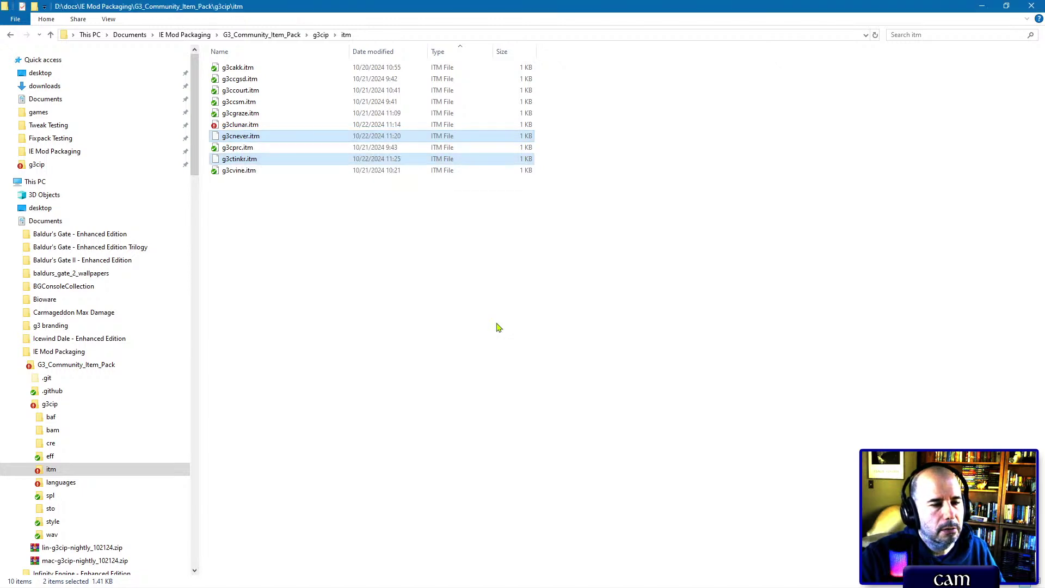
Step: Check the eff, cre, bam, baf, spl, sto, style and wav folders of g3cip for files not yet under version control
{"action": "left_click", "coordinate": [44, 458]}
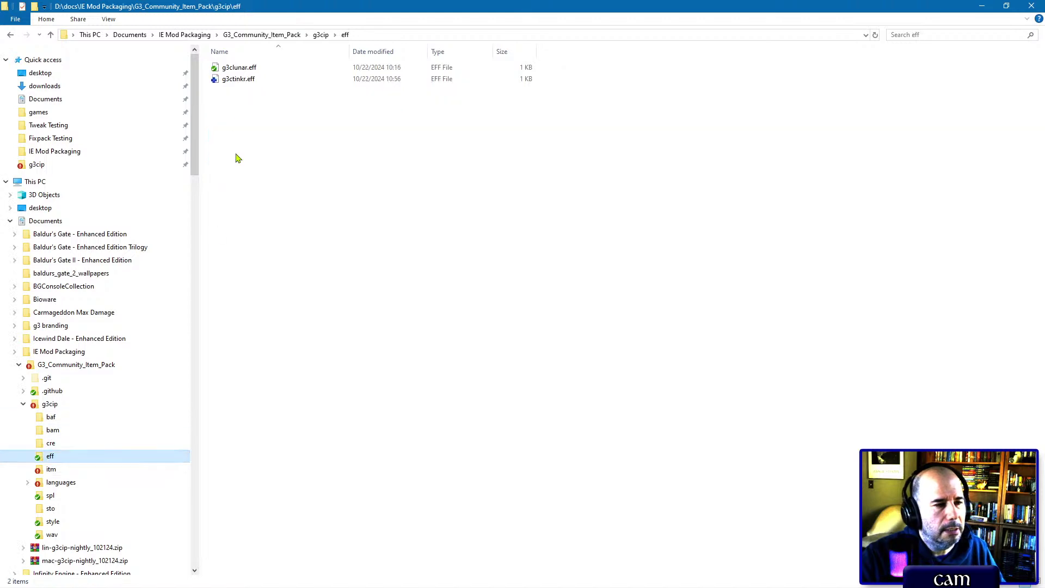
{"action": "left_click", "coordinate": [51, 443]}
{"action": "left_click", "coordinate": [52, 430]}
{"action": "left_click", "coordinate": [51, 417]}
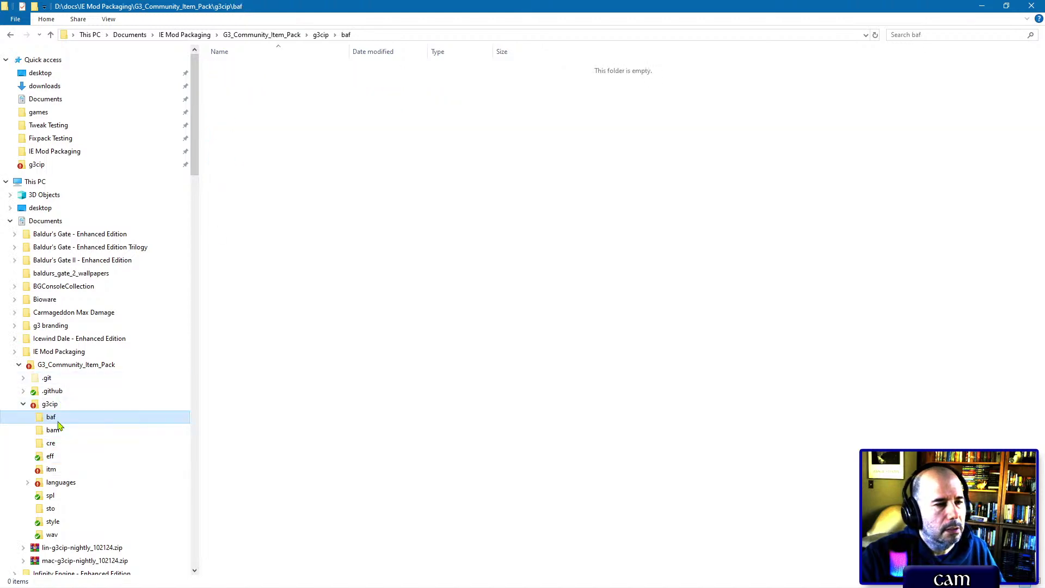
{"action": "left_click", "coordinate": [48, 497]}
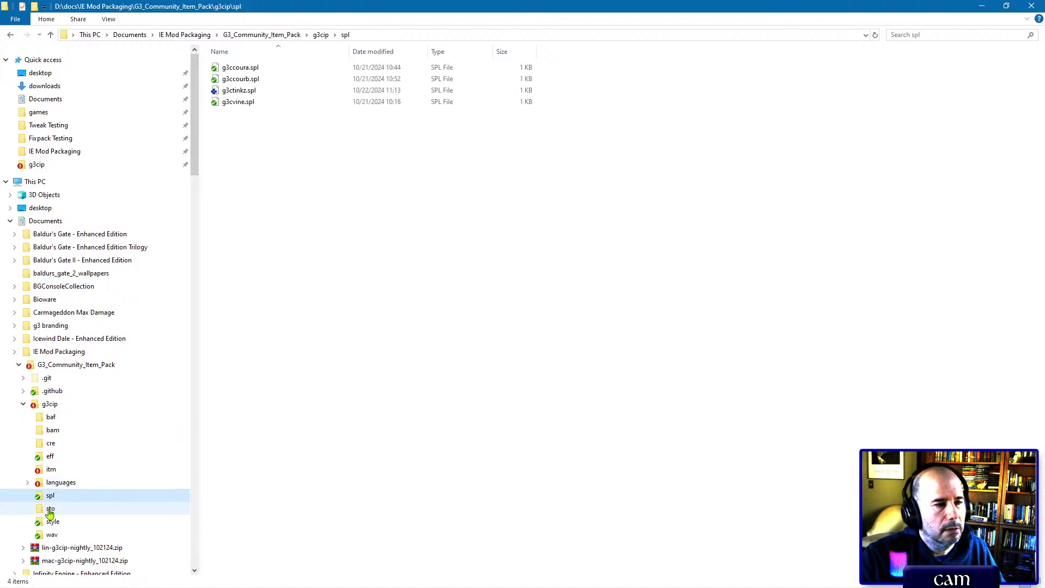
{"action": "left_click", "coordinate": [49, 510]}
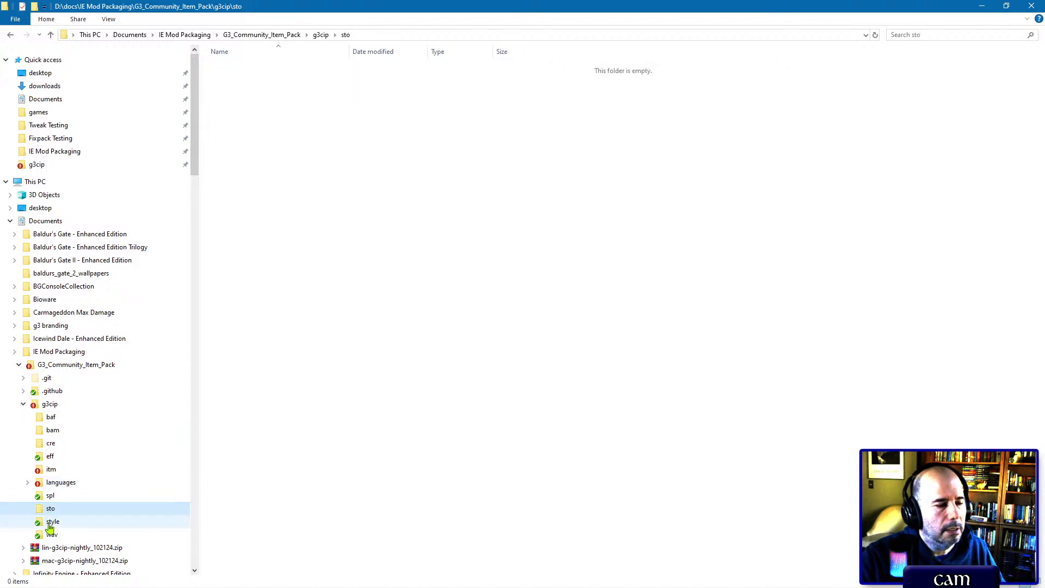
{"action": "left_click", "coordinate": [51, 523]}
{"action": "left_click", "coordinate": [50, 535]}
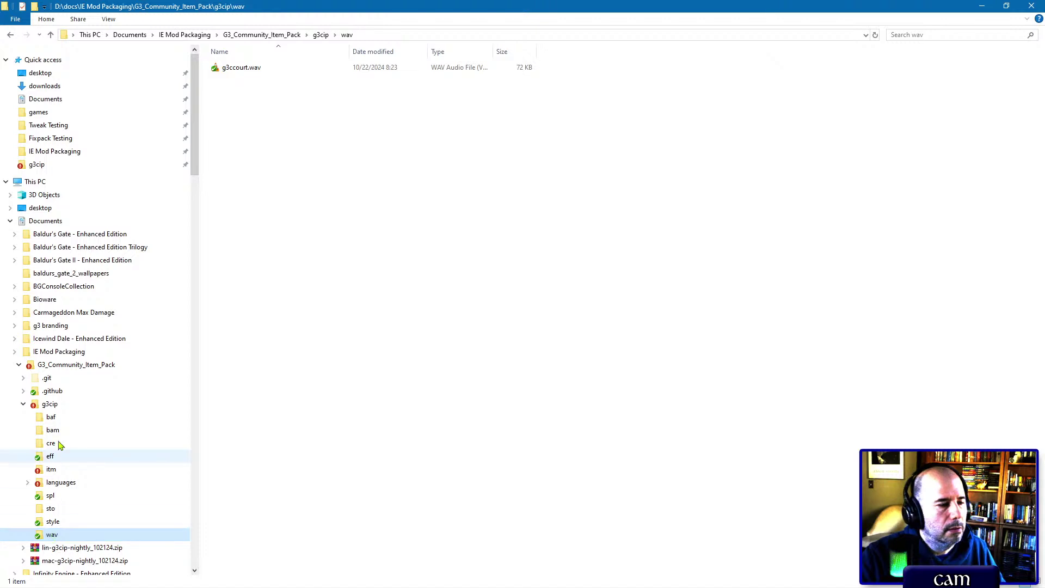
Step: Start a Git commit of G3_Community_Item_Pack to master with the message "Added Never Alone and Tinkerer's Spectacles"
{"action": "left_click", "coordinate": [62, 369]}
{"action": "right_click", "coordinate": [63, 370]}
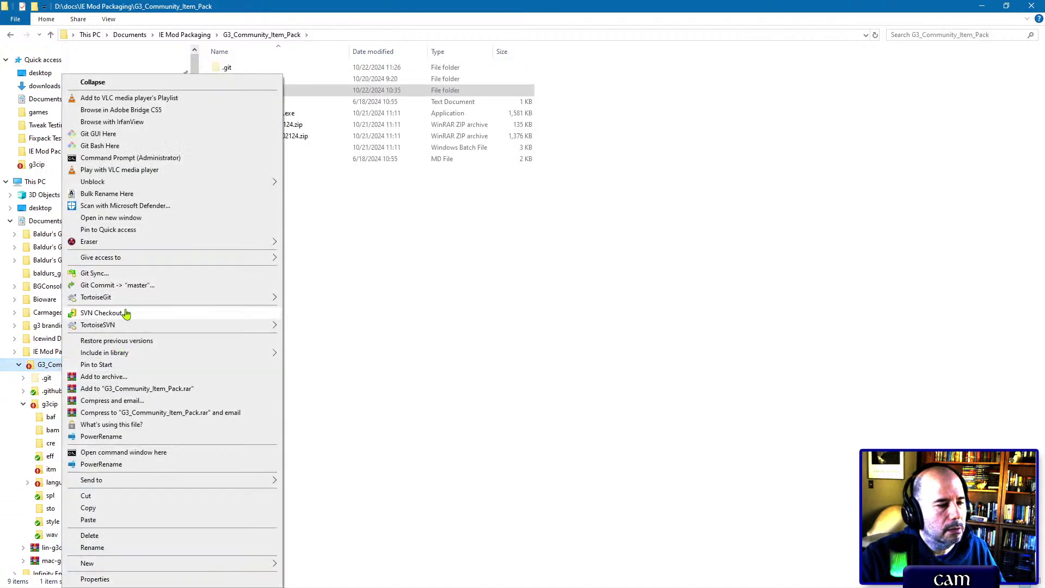
{"action": "left_click", "coordinate": [132, 283]}
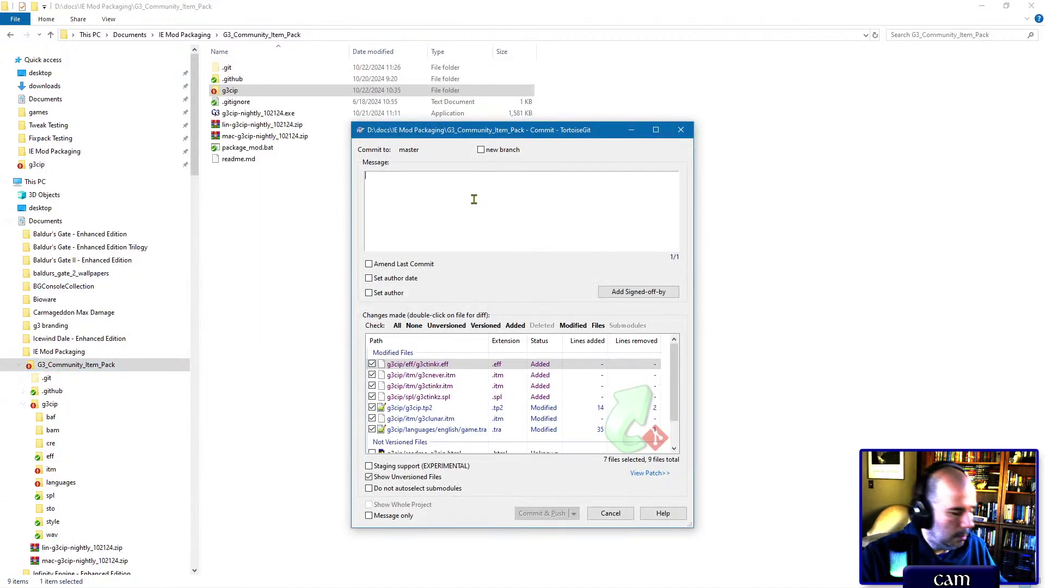
{"action": "type", "text": "N"}
{"action": "key", "text": "BackSpace"}
{"action": "type", "text": "N"}
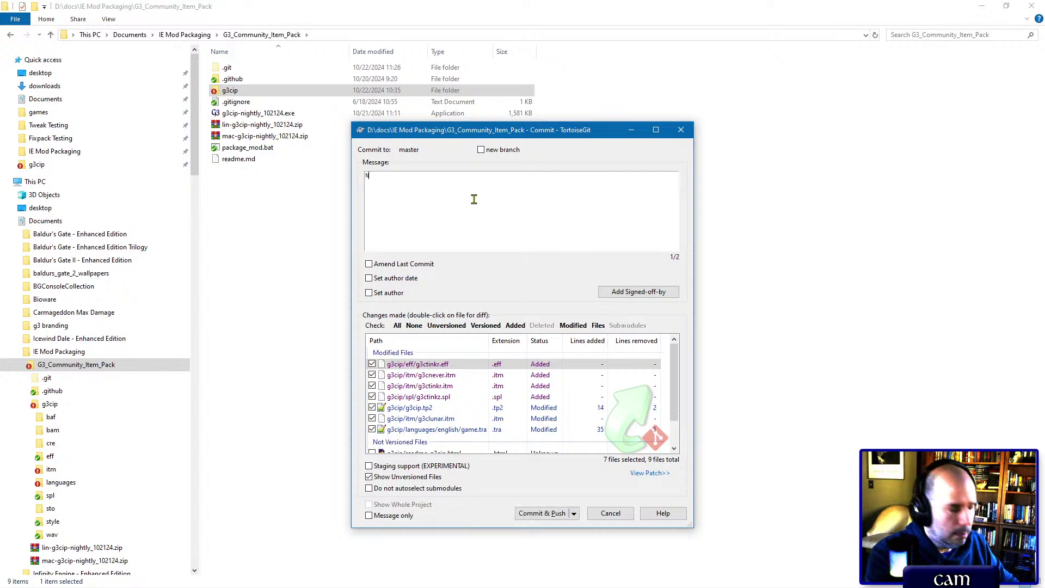
{"action": "key", "text": "BackSpace"}
{"action": "type", "text": "Added Never"}
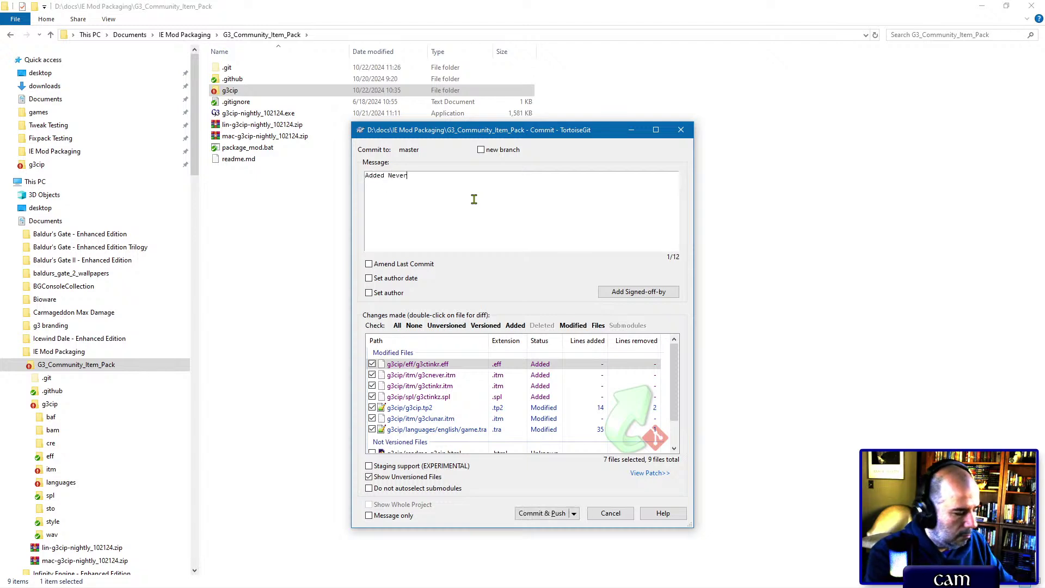
{"action": "type", "text": " Alone and Tinkerer's Spec"}
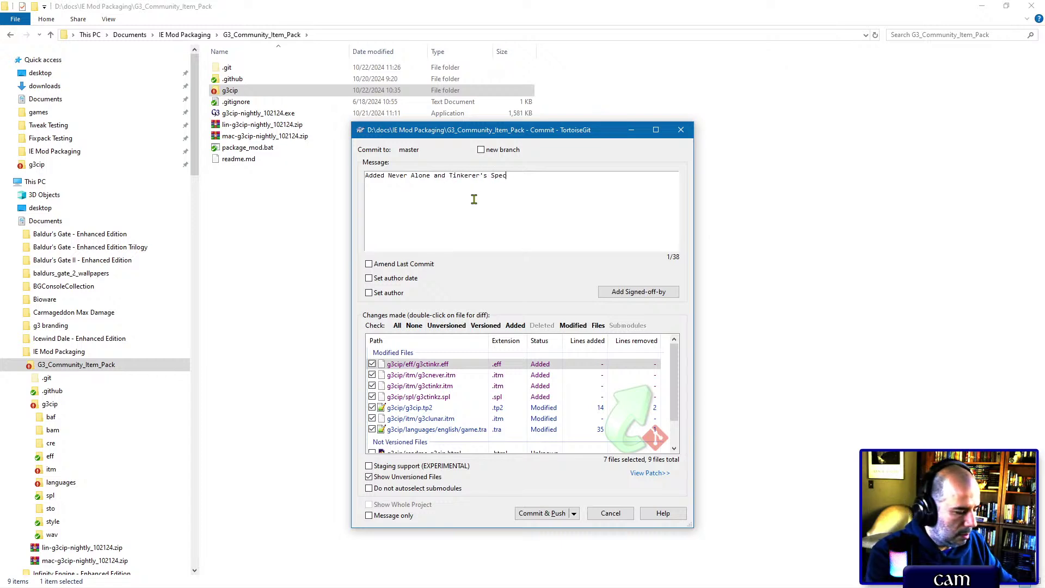
{"action": "type", "text": "les"}
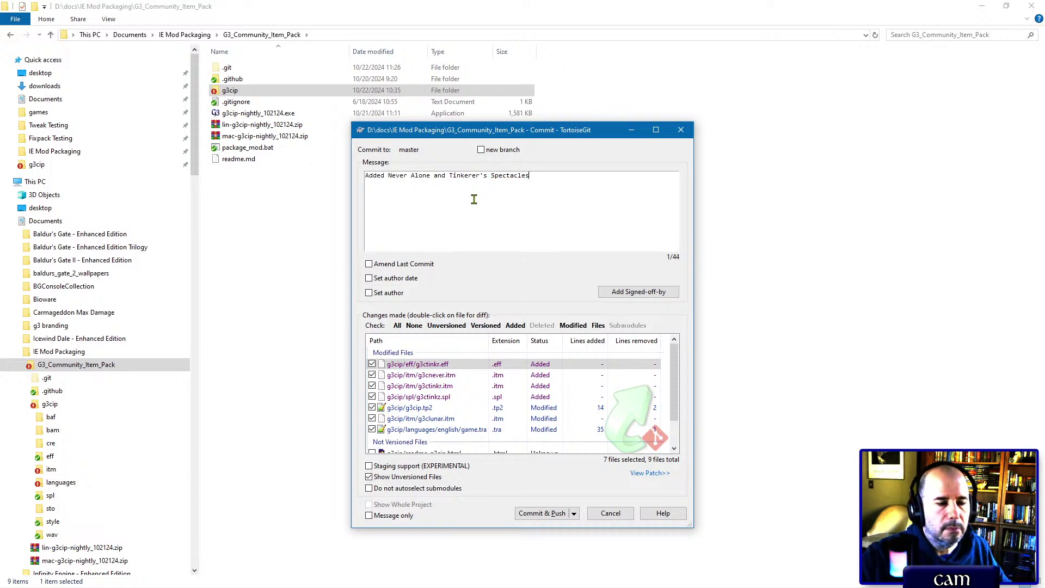
Step: Review the list of changed files, then commit and push them to the remote repository
{"action": "scroll", "coordinate": [436, 403], "scroll_direction": "down", "scroll_amount": 2}
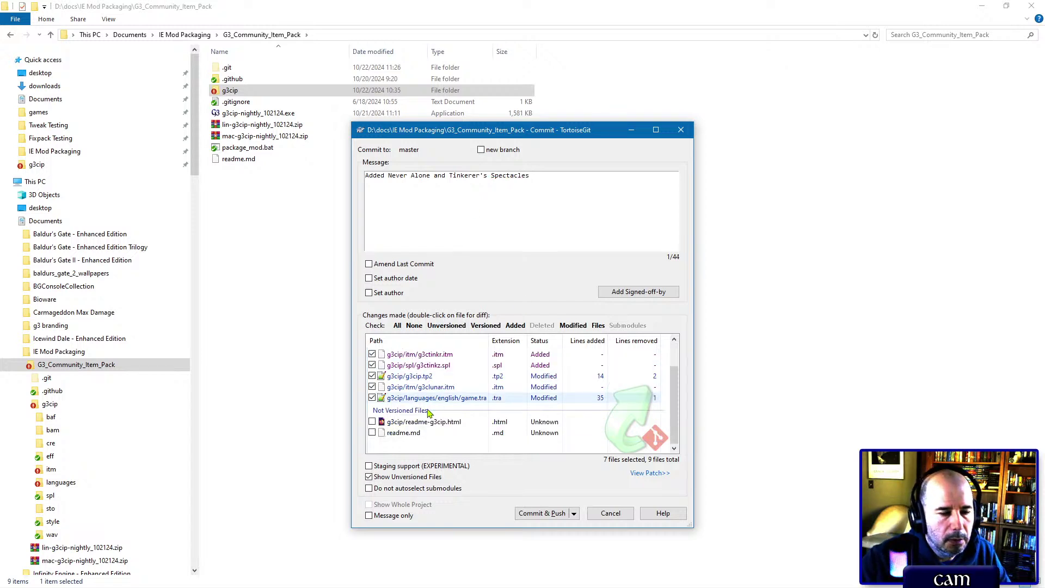
{"action": "left_click", "coordinate": [544, 514]}
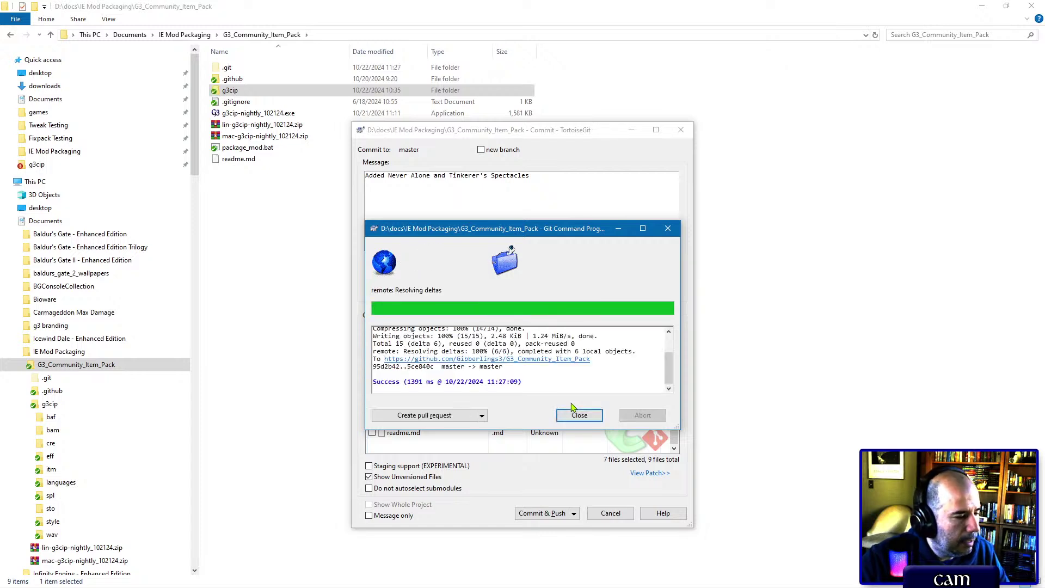
{"action": "left_click", "coordinate": [576, 414]}
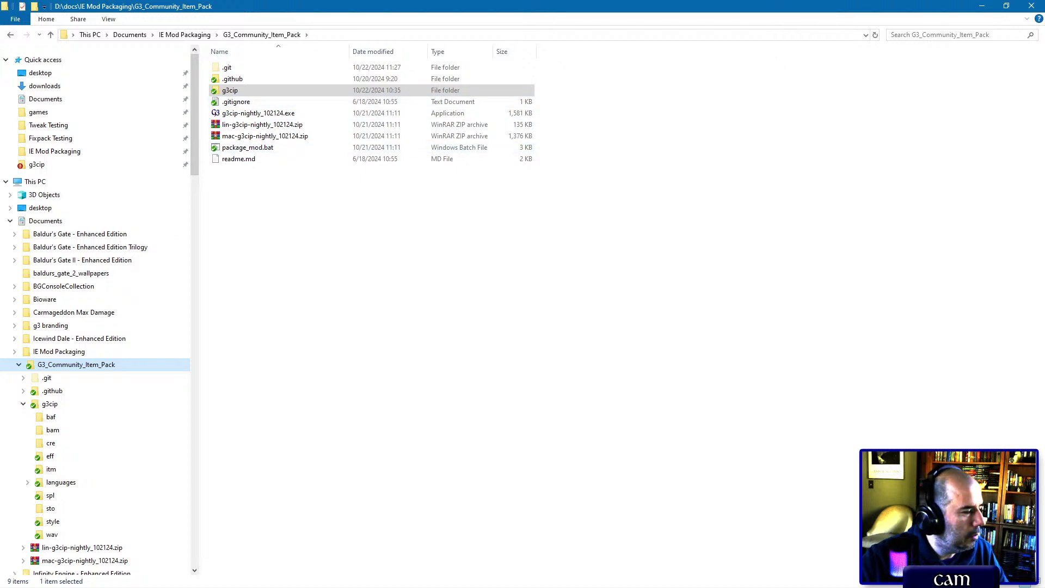
Step: Open package_mod.bat in Notepad++, set mod_version to nightly_102224, then save and close the file
{"action": "left_click", "coordinate": [238, 148]}
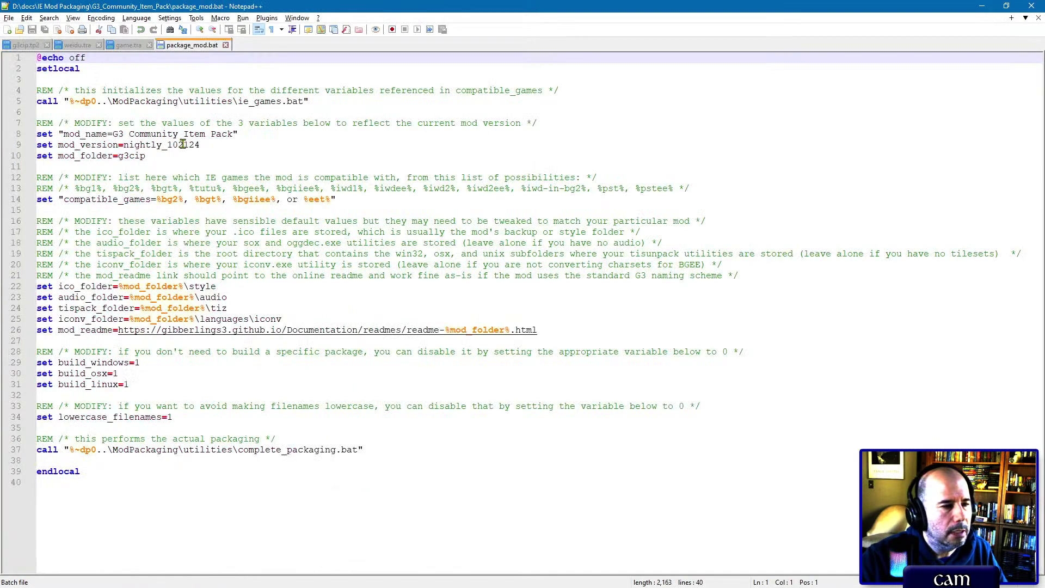
{"action": "left_click_drag", "start_coordinate": [182, 144], "coordinate": [187, 145]}
{"action": "type", "text": "2"}
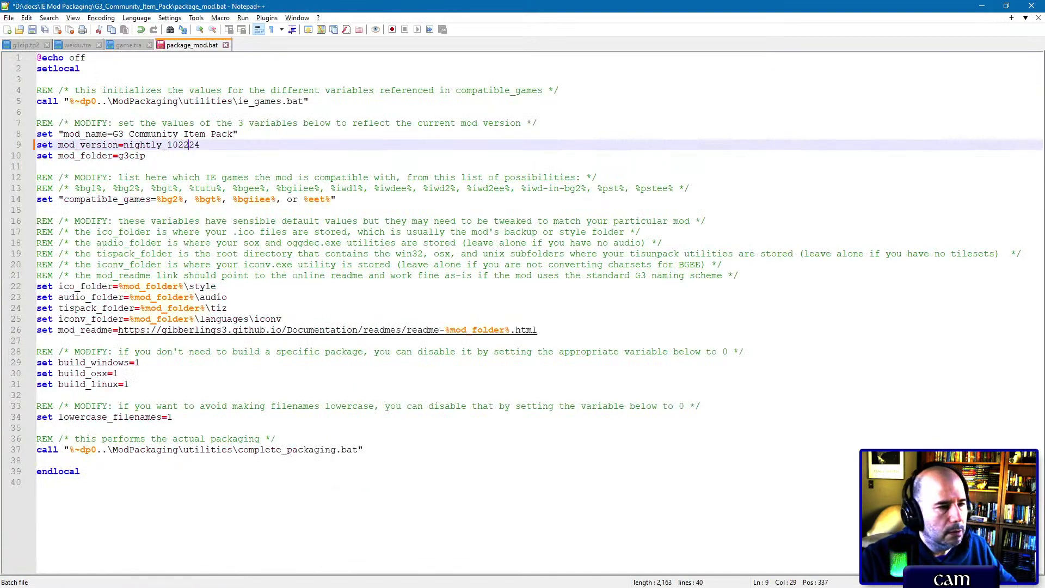
{"action": "key", "text": "ctrl+s"}
{"action": "key", "text": "ctrl+w"}
Step: Set the VERSION in g3cip.tp2 to Nightly_102224 and save the file
{"action": "left_click", "coordinate": [170, 152]}
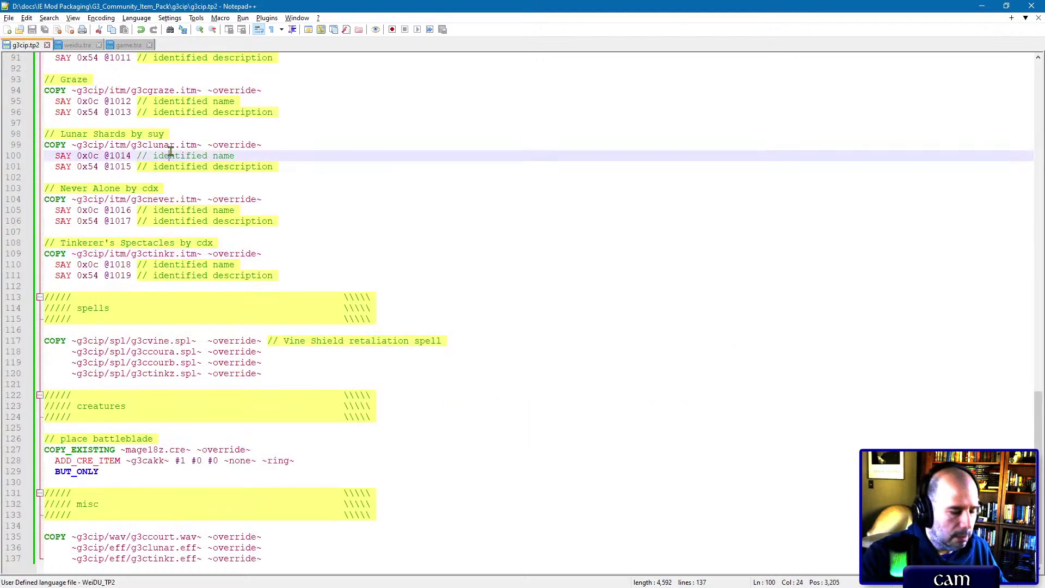
{"action": "key", "text": "ctrl+Home"}
{"action": "left_click_drag", "start_coordinate": [153, 91], "coordinate": [158, 90]}
{"action": "type", "text": "2"}
{"action": "key", "text": "ctrl+s"}
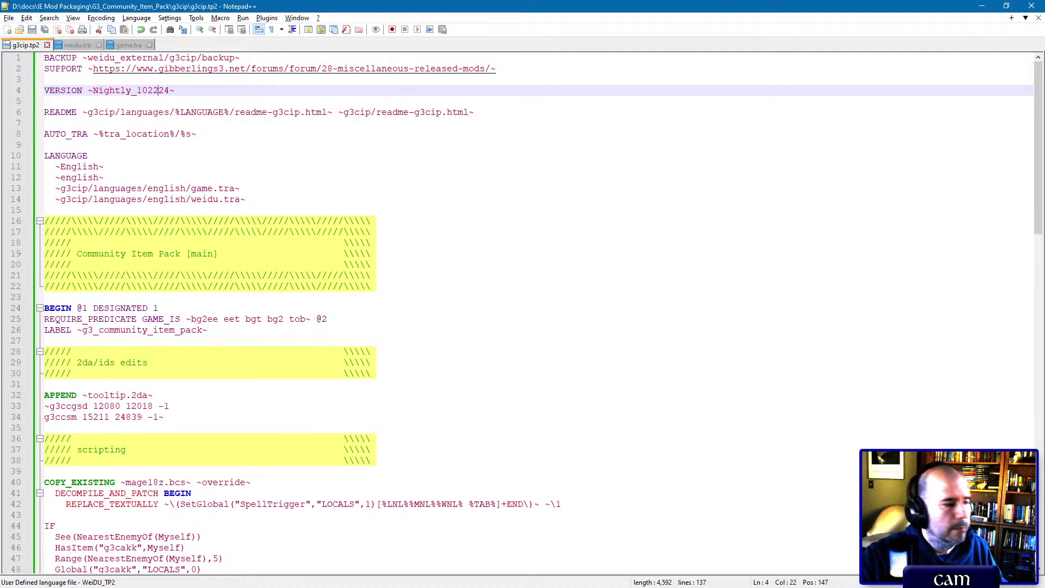
Step: Commit G3_Community_Item_Pack to master with the message "Nightly update 102224" and push it to the remote repository
{"action": "key", "text": "alt+Tab"}
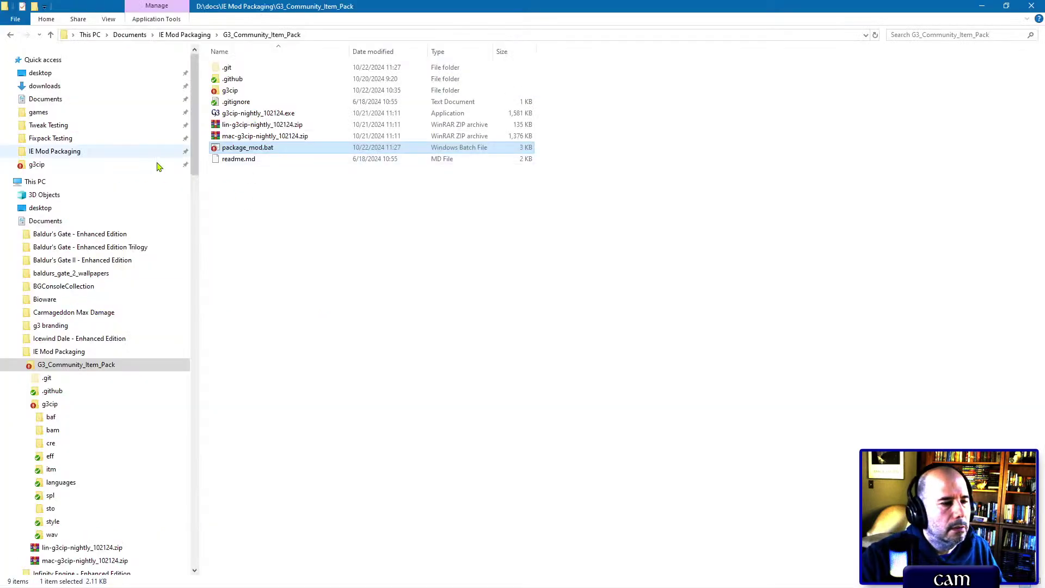
{"action": "right_click", "coordinate": [77, 363]}
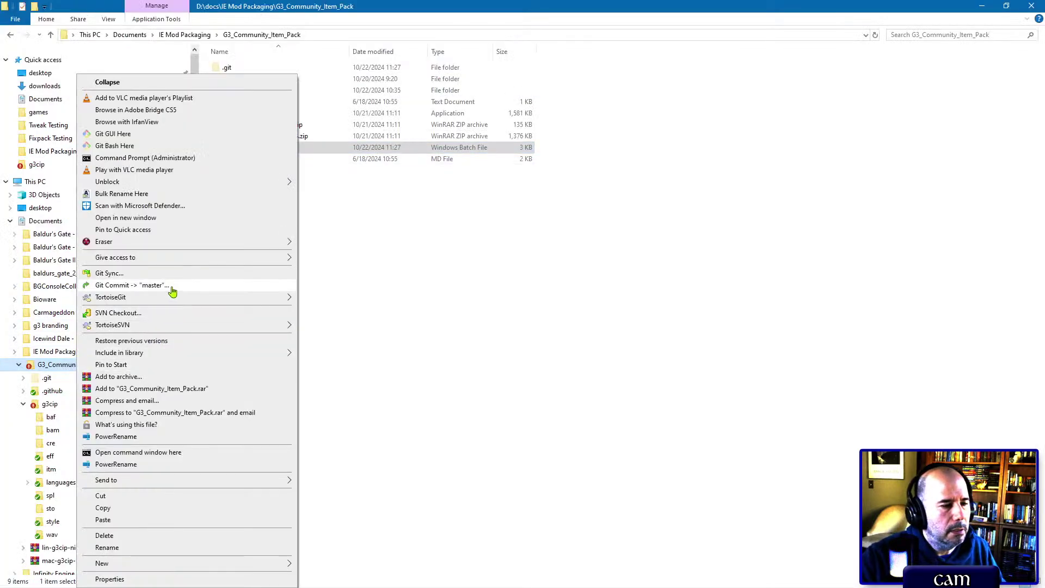
{"action": "left_click", "coordinate": [172, 289]}
{"action": "type", "text": "N"}
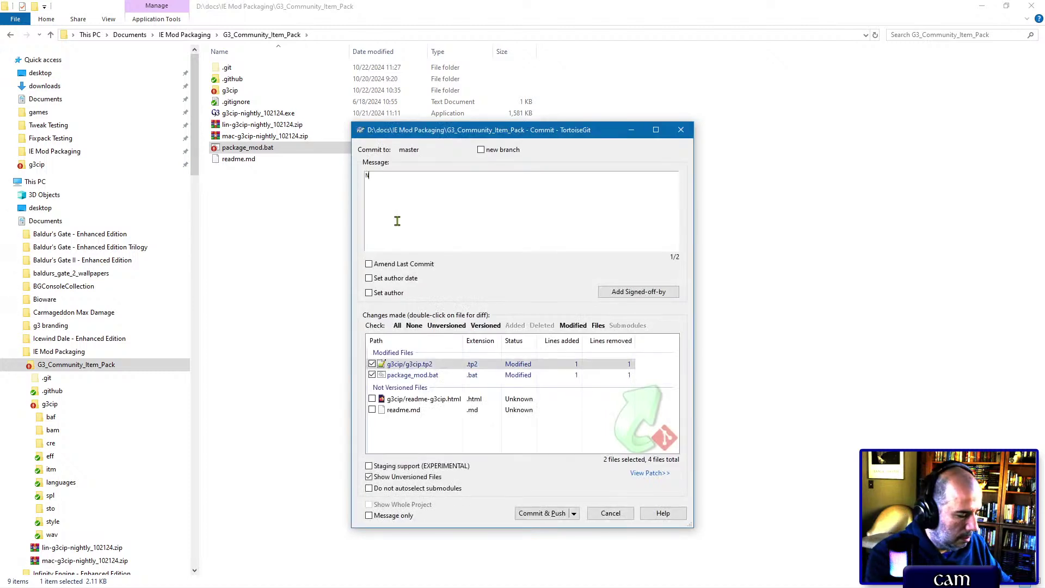
{"action": "type", "text": "ightly update 102224"}
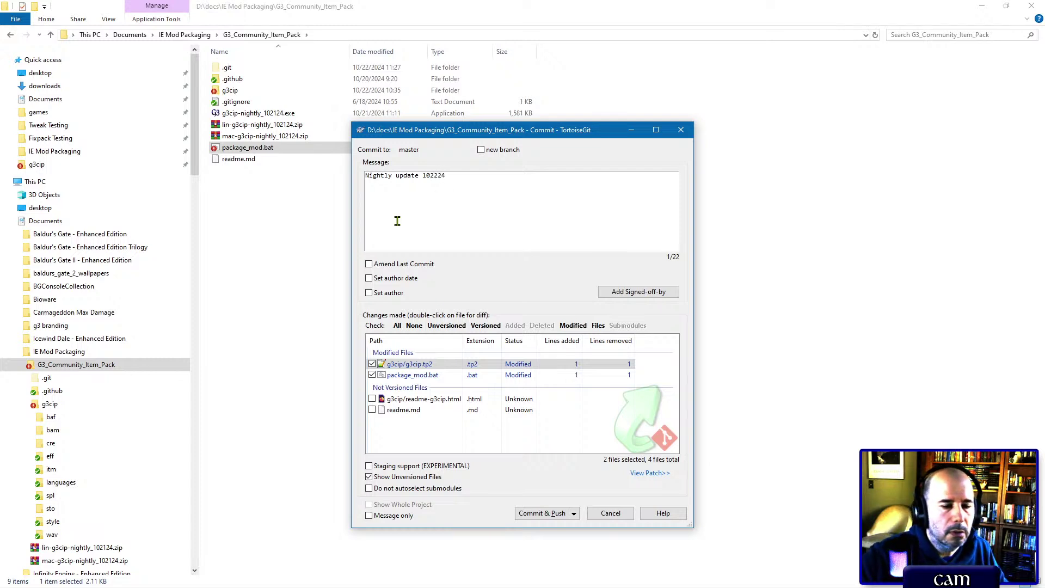
{"action": "left_click", "coordinate": [540, 512]}
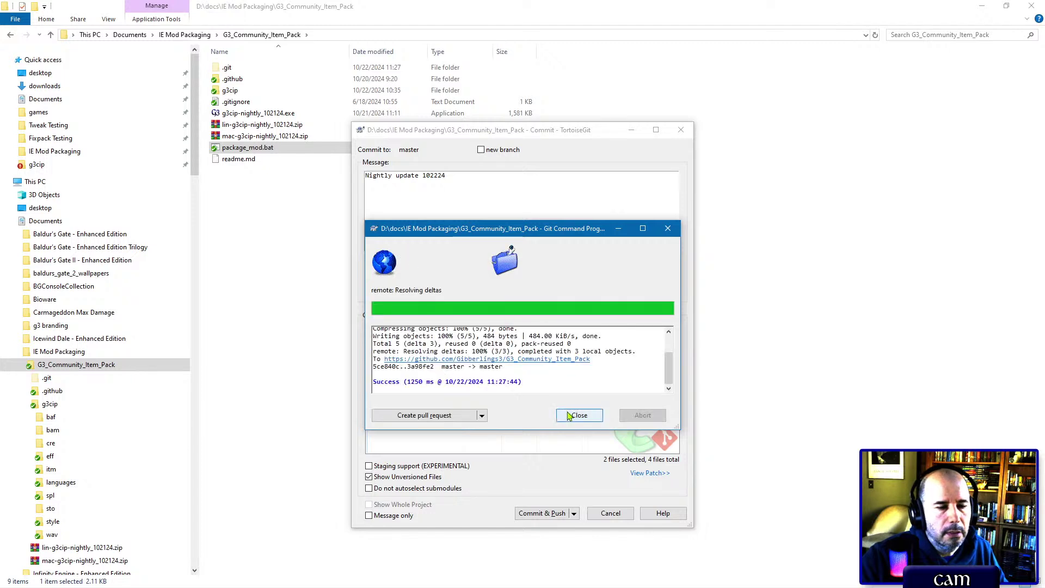
{"action": "left_click", "coordinate": [578, 415]}
Step: Delete the three nightly_102124 package files and run package_mod.bat to build the new packages
{"action": "left_click", "coordinate": [258, 114]}
{"action": "left_click", "coordinate": [281, 137], "text": "shift"}
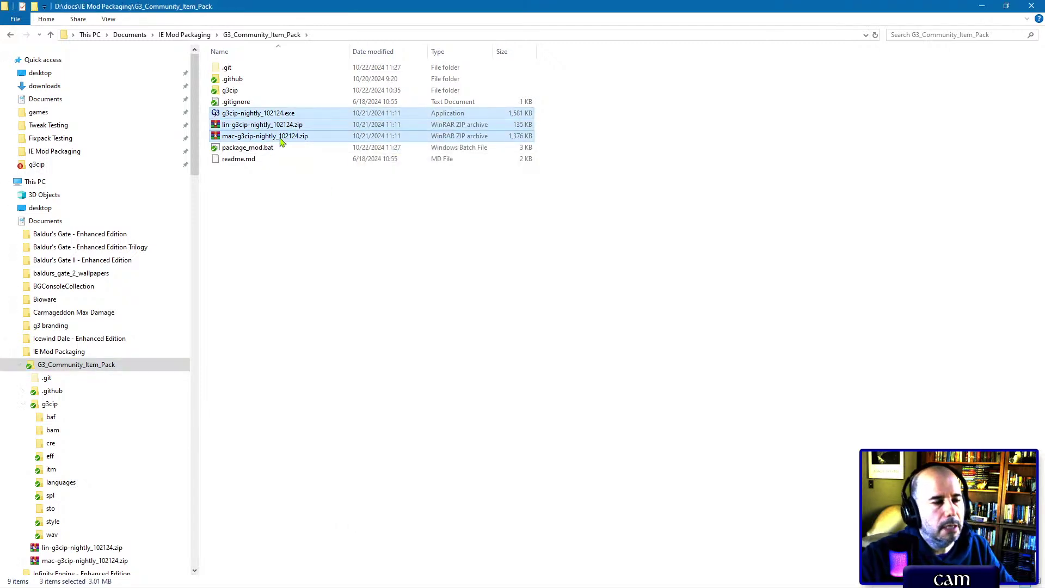
{"action": "key", "text": "Delete"}
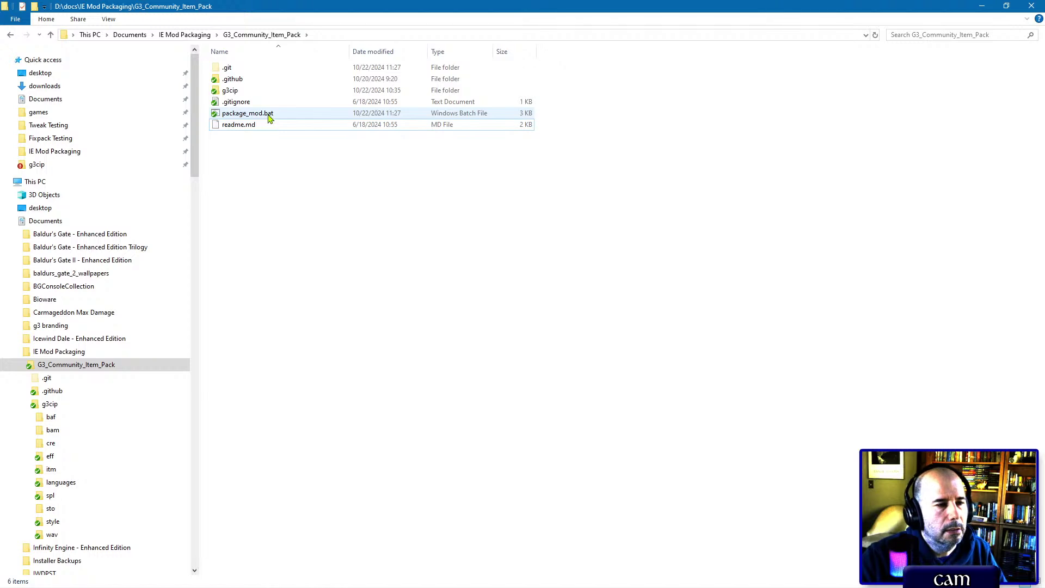
{"action": "double_click", "coordinate": [268, 115]}
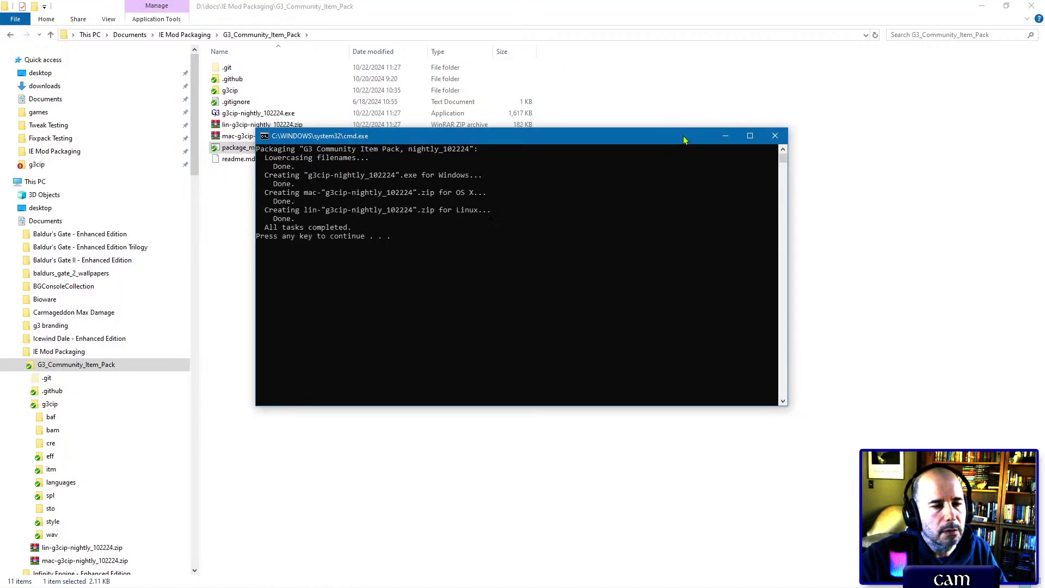
{"action": "key", "text": "space"}
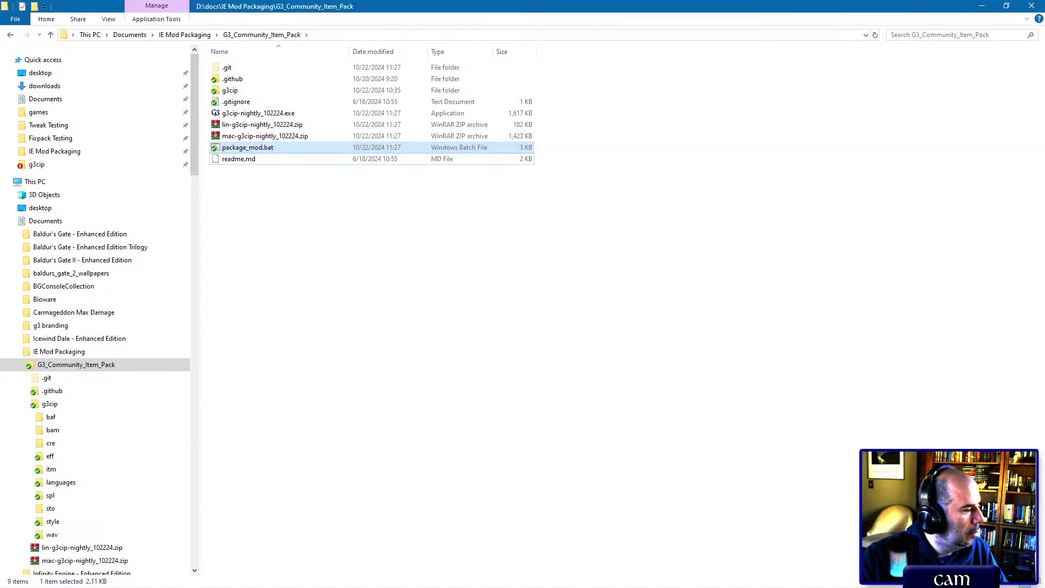
Step: Switch to the browser, open the G3_Community_Item_Pack repository from the Gibberlings3 GitHub page, and start creating a new release
{"action": "key", "text": "alt+Tab"}
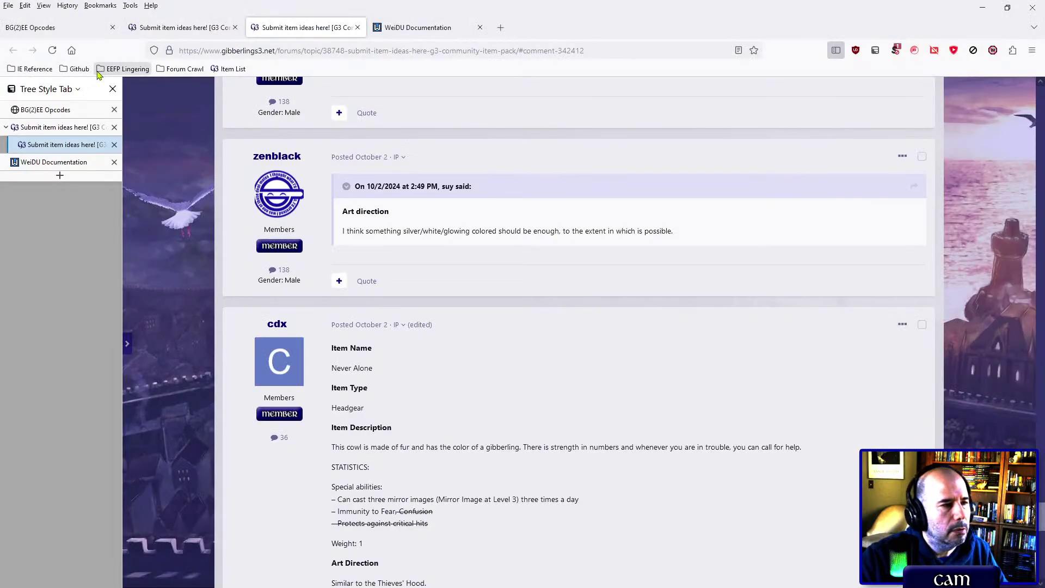
{"action": "left_click", "coordinate": [77, 69]}
{"action": "left_click", "coordinate": [100, 106]}
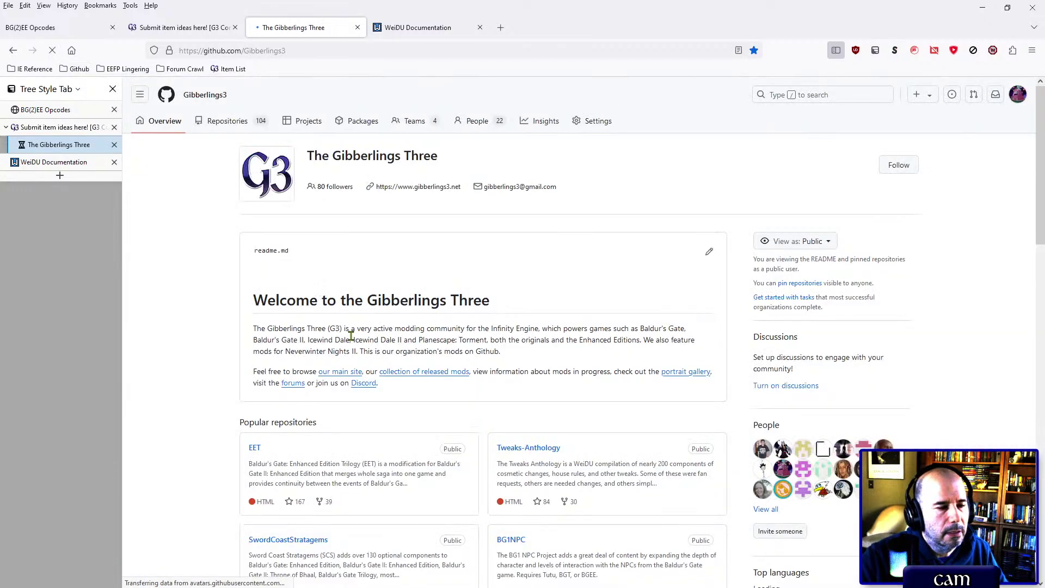
{"action": "scroll", "coordinate": [351, 340], "scroll_direction": "down", "scroll_amount": 5}
{"action": "scroll", "coordinate": [351, 340], "scroll_direction": "down", "scroll_amount": 3}
{"action": "left_click", "coordinate": [304, 320]}
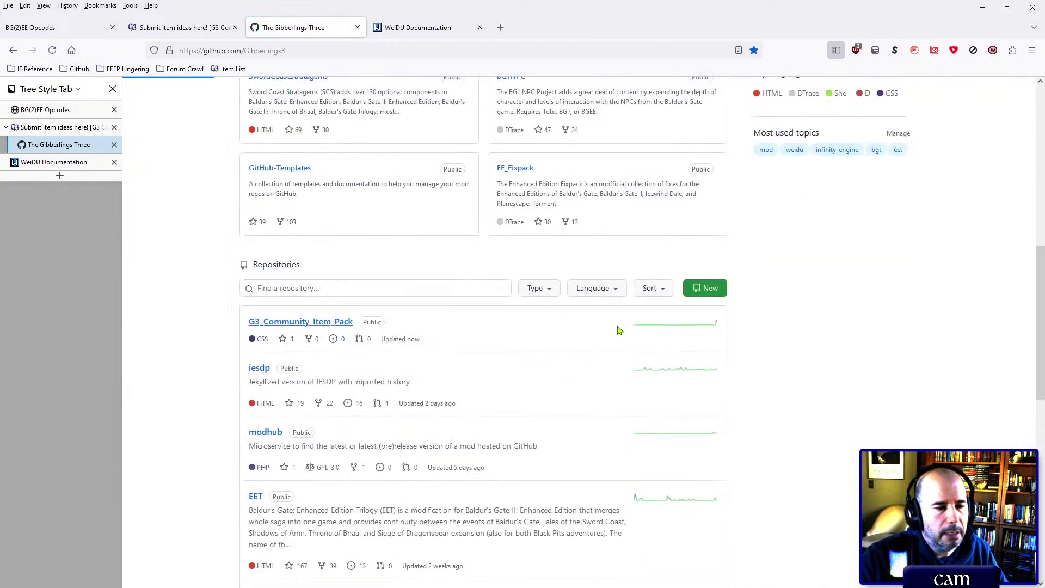
{"action": "left_click", "coordinate": [787, 382]}
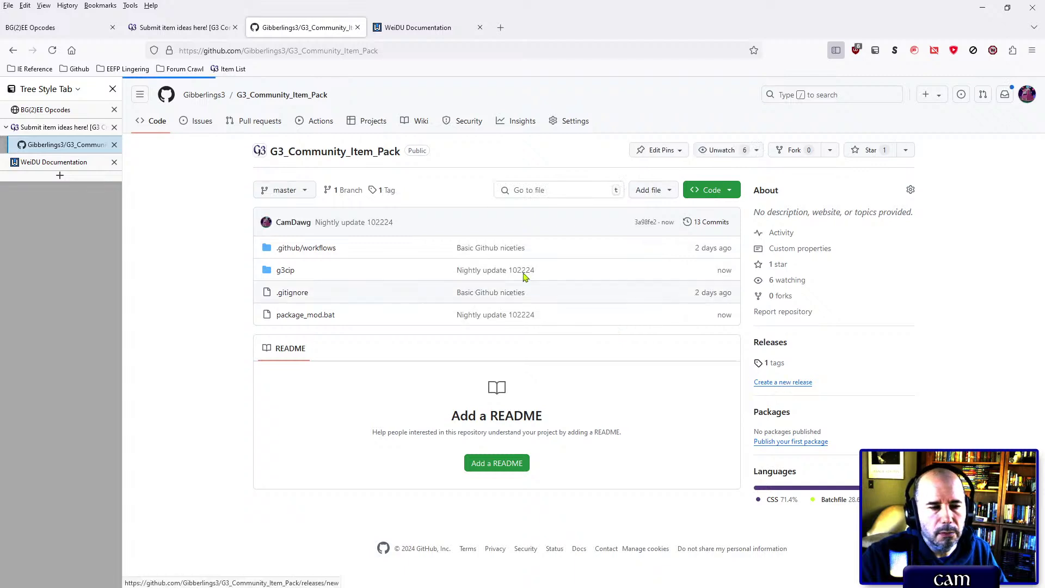
Step: Assign the existing tag Nightly_102124 to the new release
{"action": "left_click", "coordinate": [315, 234]}
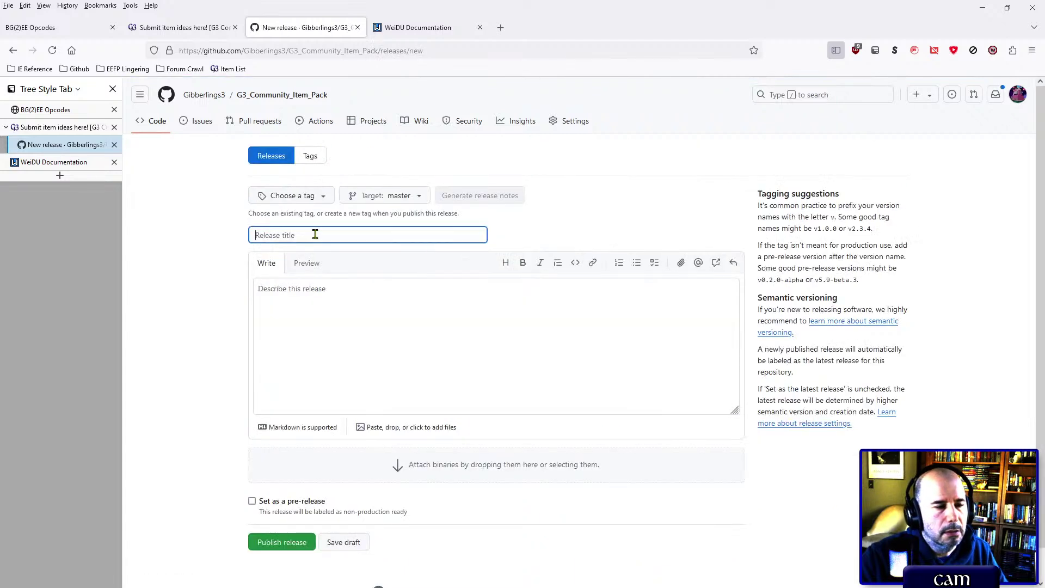
{"action": "left_click", "coordinate": [316, 197]}
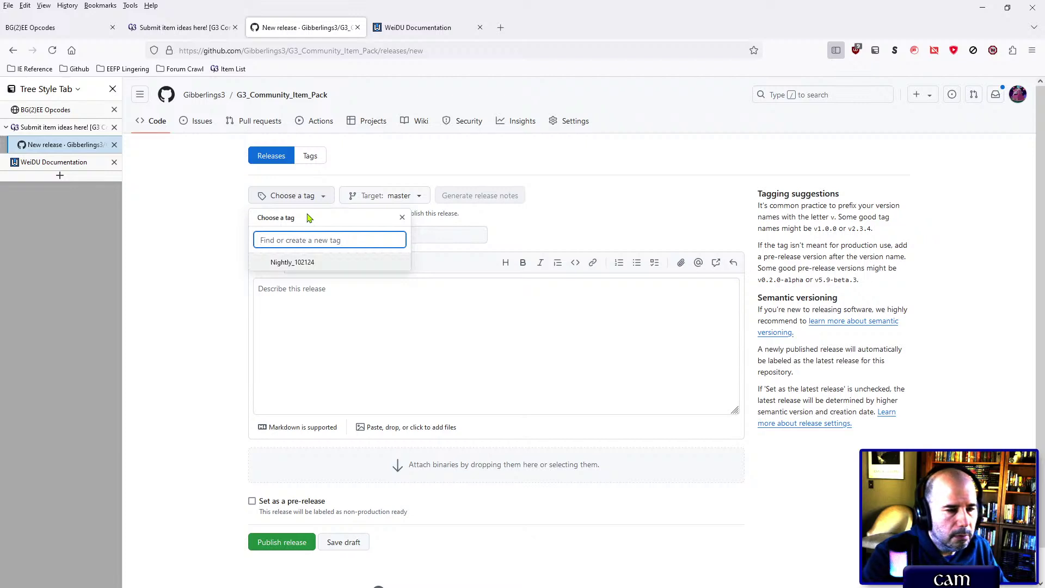
{"action": "left_click", "coordinate": [357, 267]}
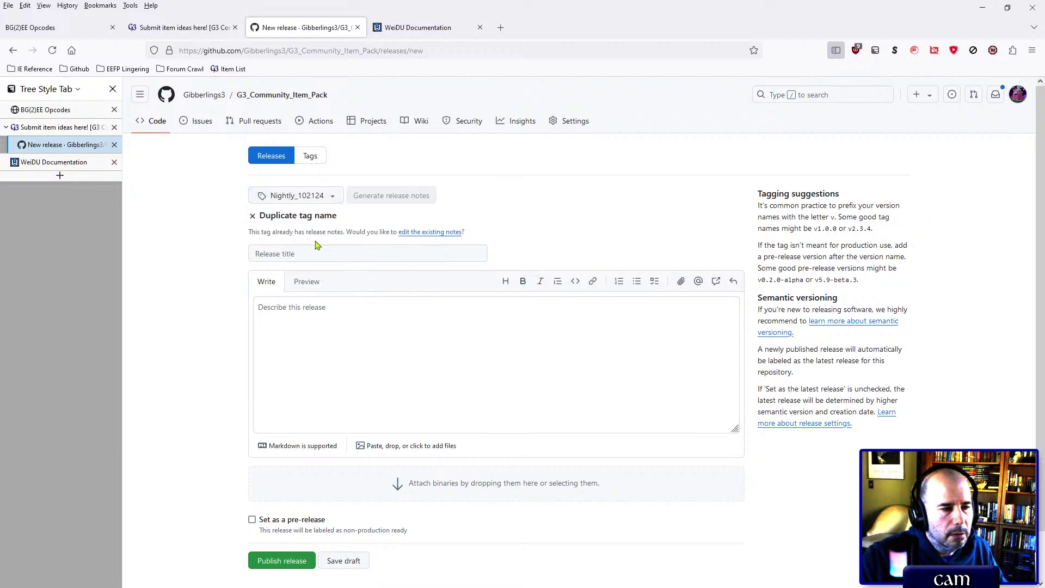
{"action": "left_click", "coordinate": [317, 198]}
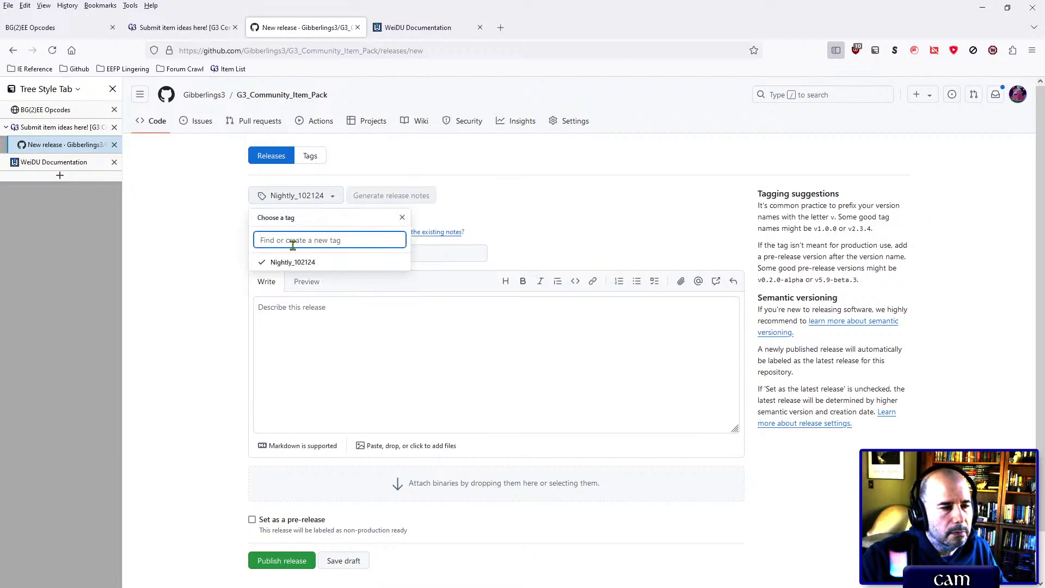
{"action": "type", "text": "Night"}
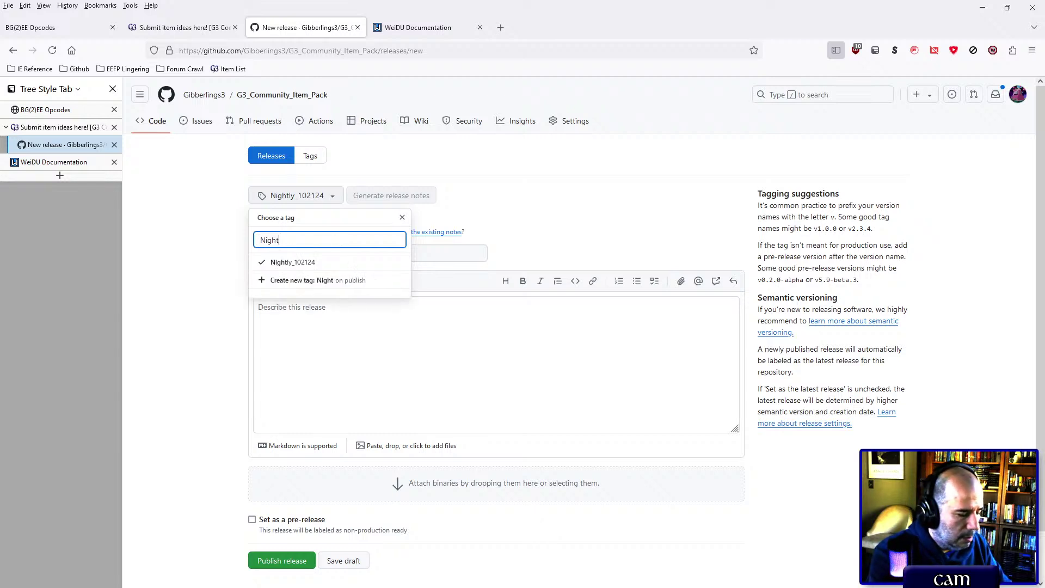
{"action": "type", "text": "ly_102224"}
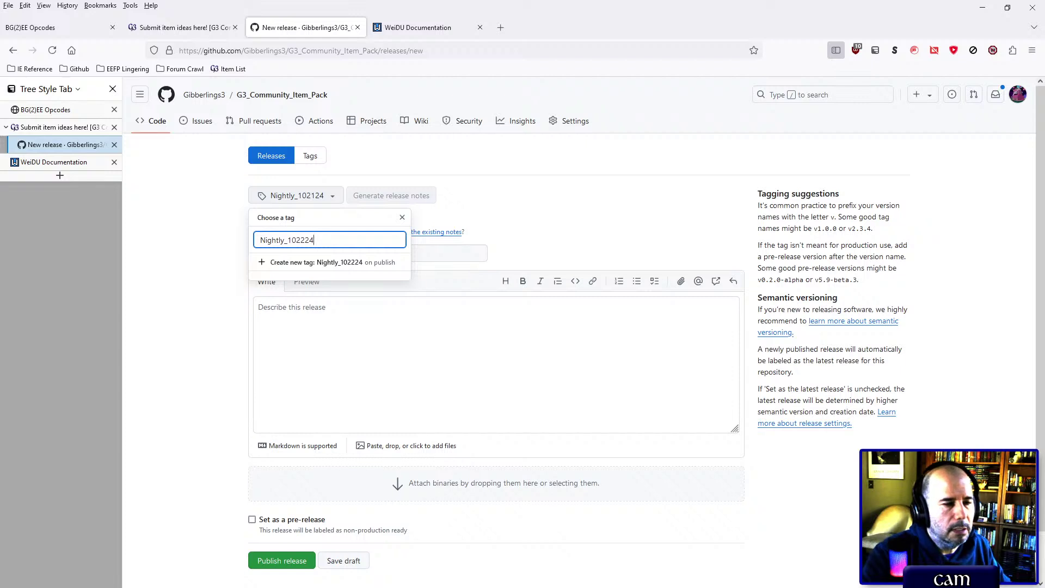
{"action": "type", "text": "1"}
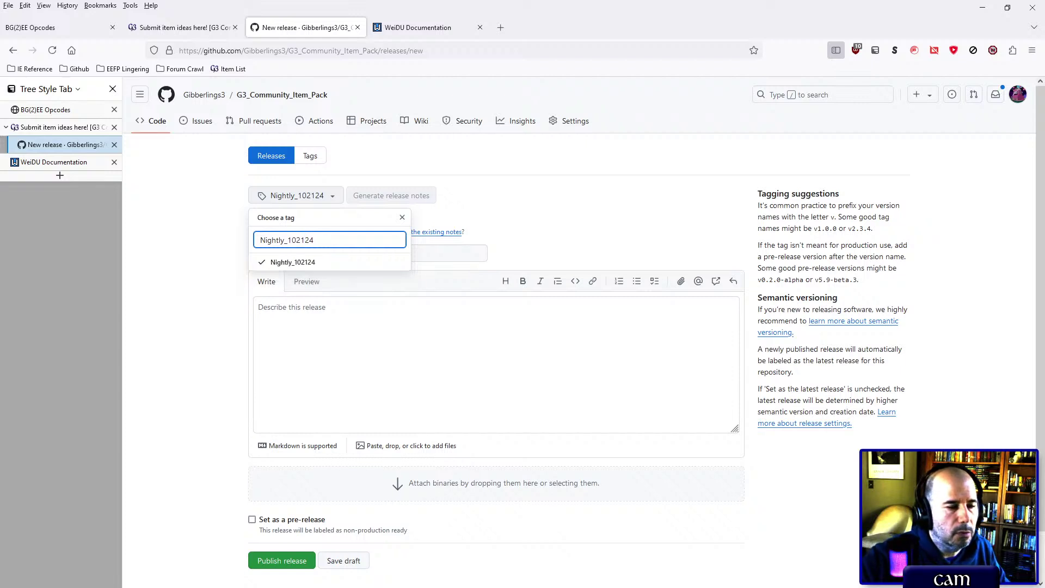
{"action": "left_click", "coordinate": [302, 262]}
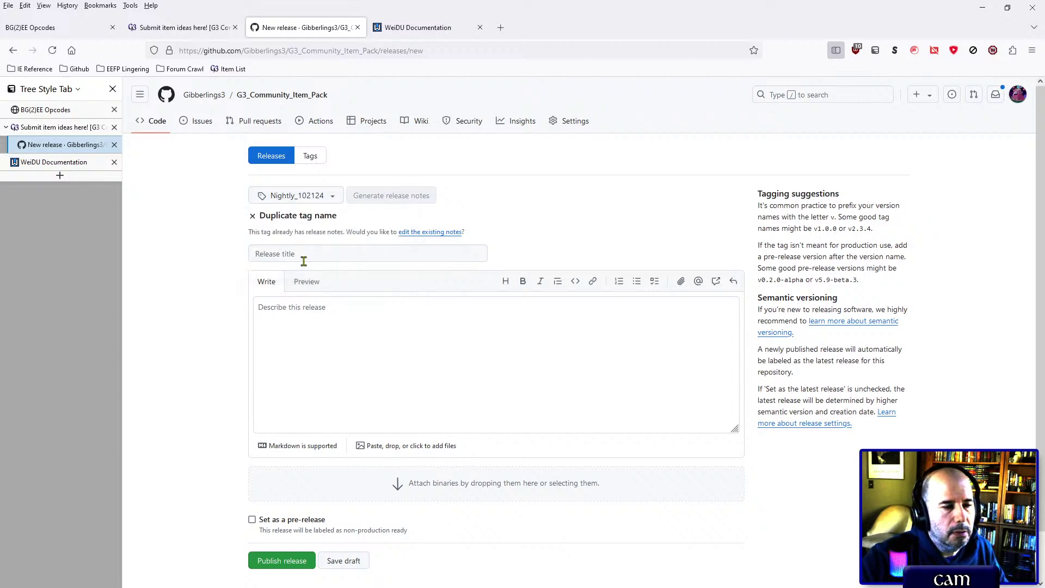
Step: Title the release "Nightly build 10/21/24", describe it as "Nightly build", and mark it as a pre-release
{"action": "left_click", "coordinate": [304, 253]}
{"action": "type", "text": "Nightly build 10/21/24"}
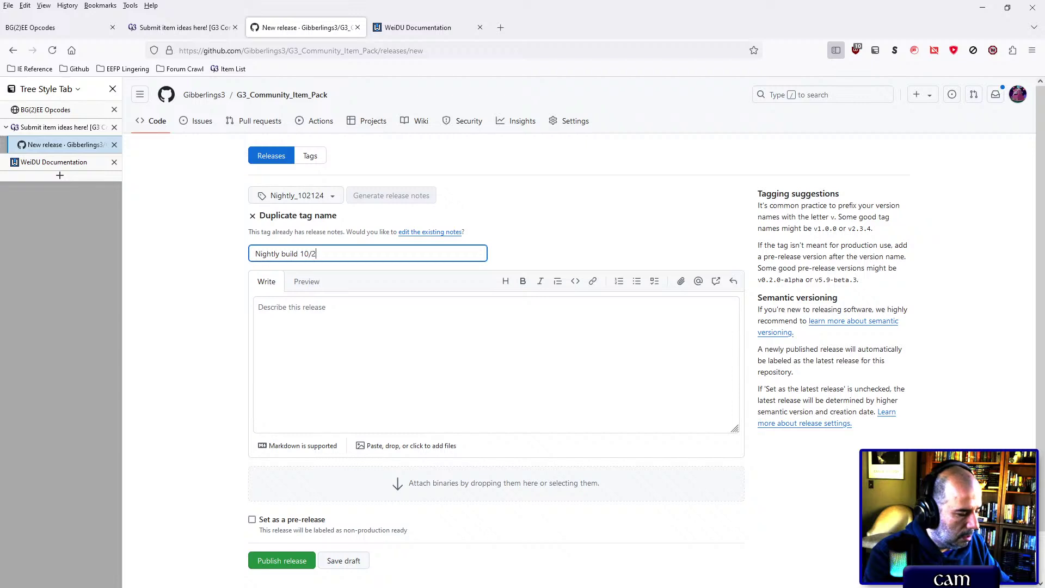
{"action": "left_click", "coordinate": [314, 324]}
{"action": "type", "text": "Nightly build"}
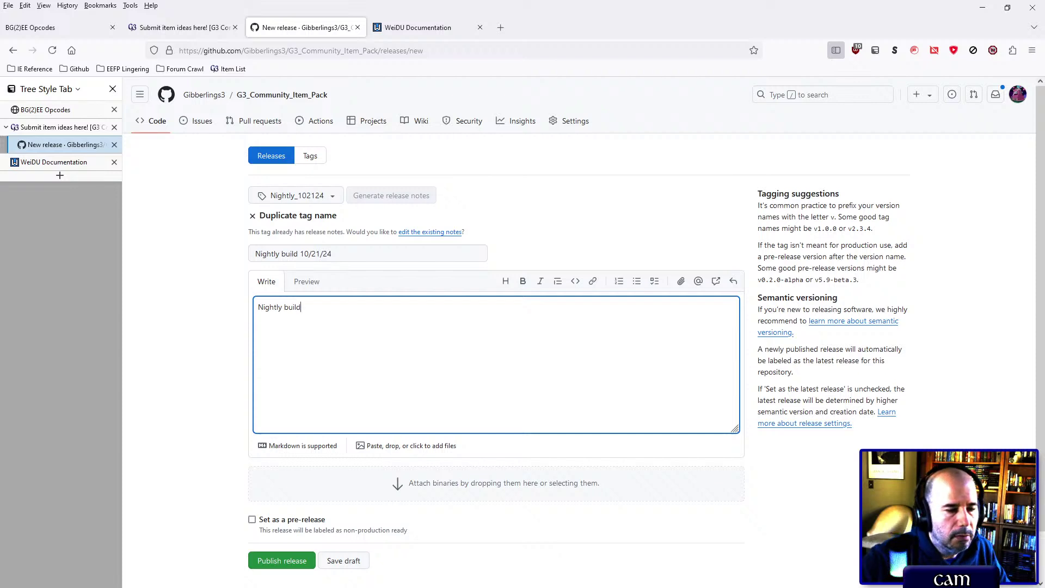
{"action": "scroll", "coordinate": [332, 312], "scroll_direction": "down", "scroll_amount": 1}
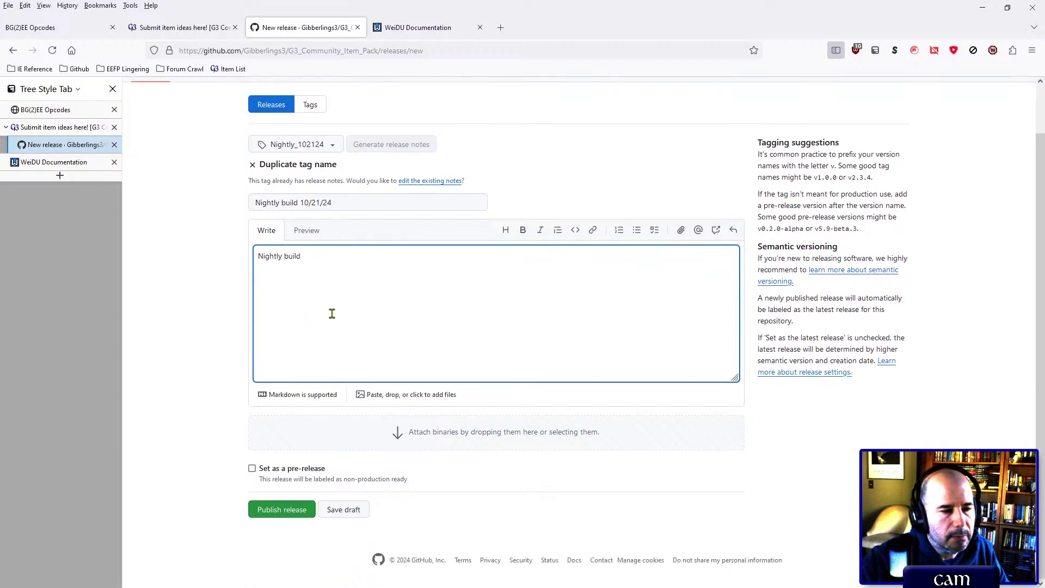
{"action": "left_click", "coordinate": [259, 475]}
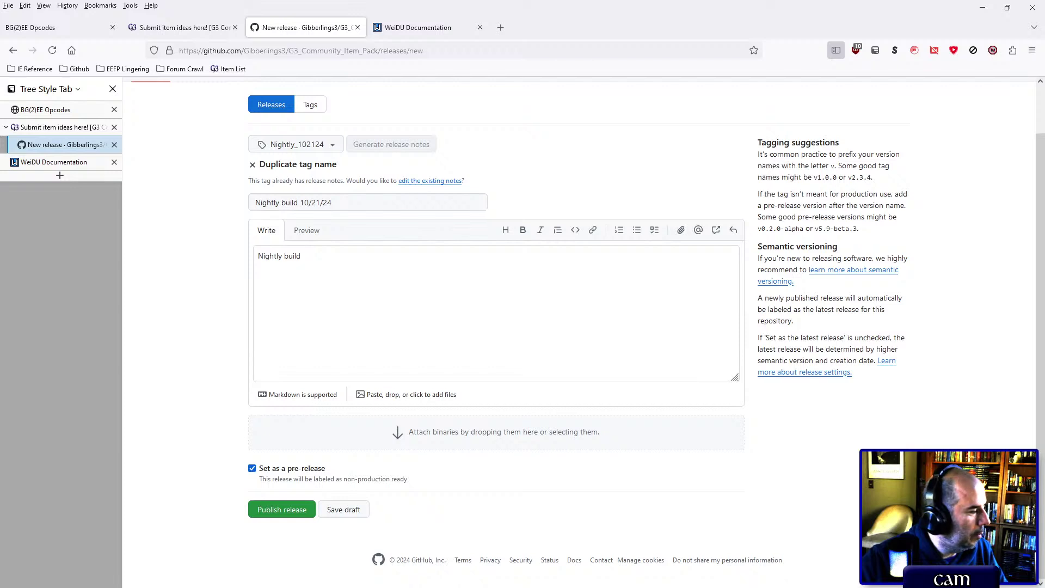
Step: Attach g3cip-nightly_102224.exe, lin-g3cip-nightly_102224.zip and mac-g3cip-nightly_102224.zip from the G3_Community_Item_Pack folder to the release
{"action": "key", "text": "alt+Tab"}
{"action": "left_click", "coordinate": [250, 136]}
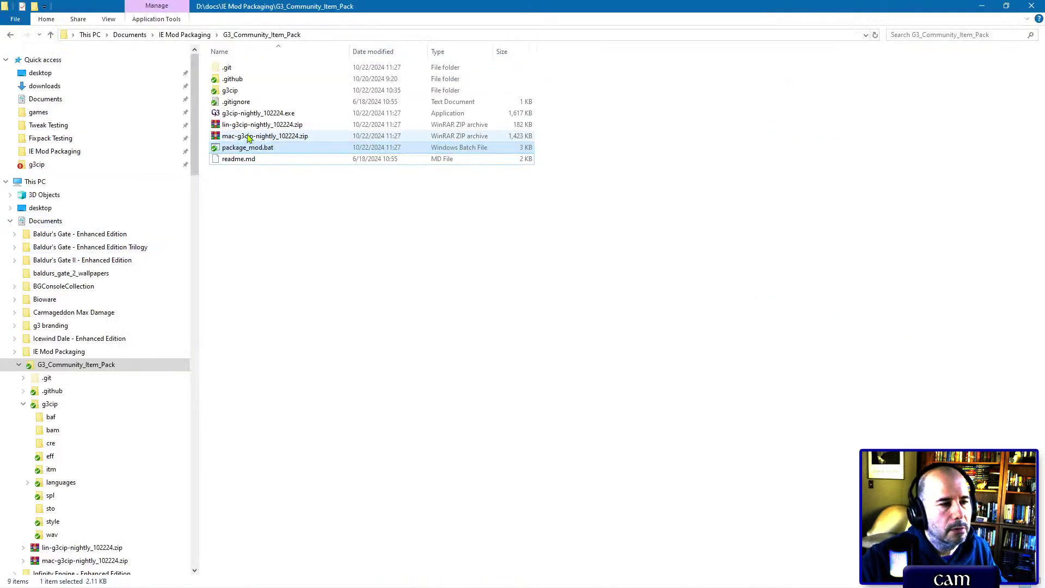
{"action": "left_click", "coordinate": [251, 115], "text": "shift"}
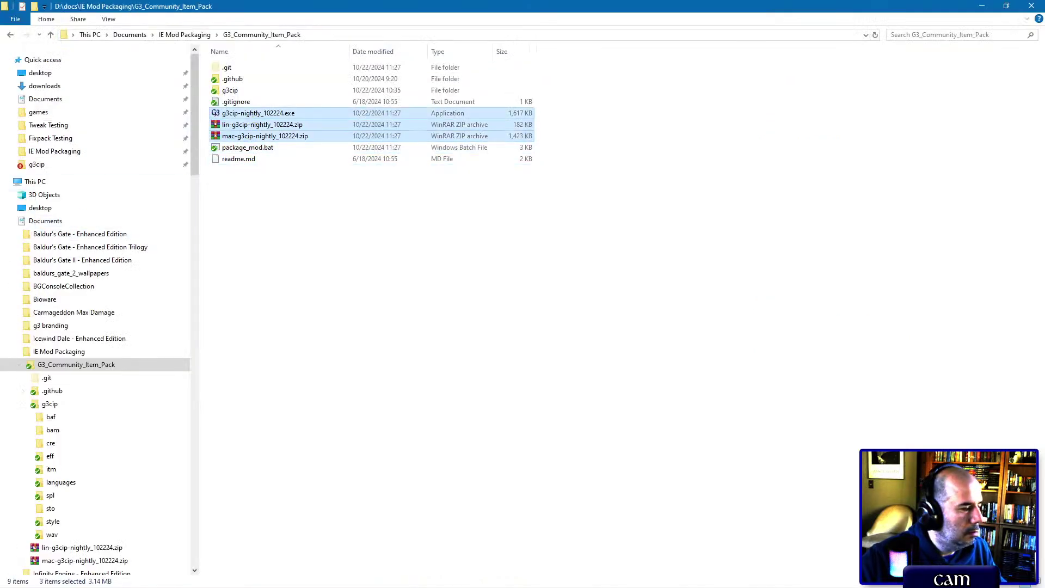
{"action": "left_click_drag", "start_coordinate": [251, 115], "coordinate": [392, 419]}
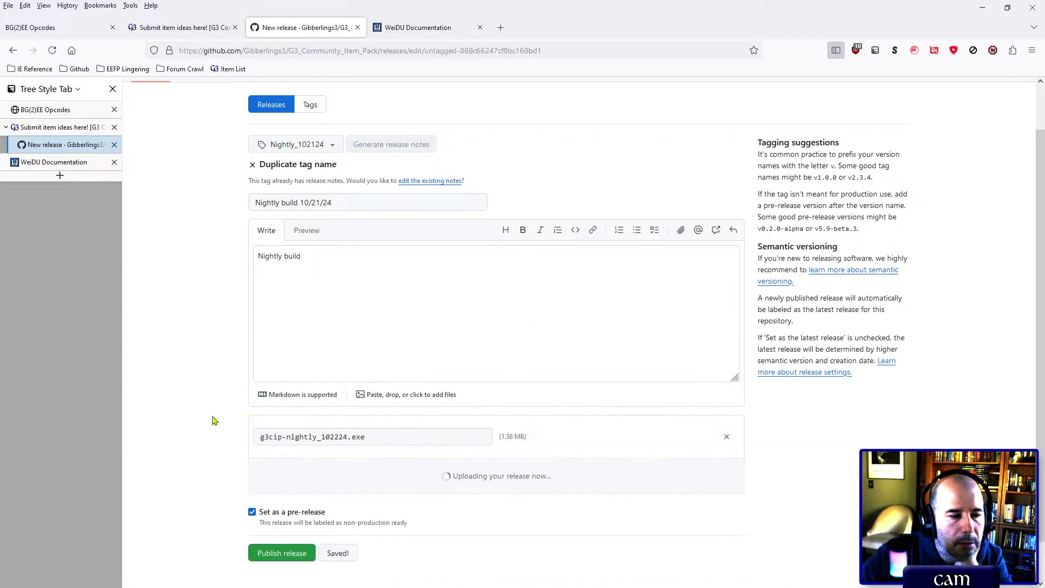
Step: Check the release title, tag and attached packages, and try to publish the release
{"action": "scroll", "coordinate": [214, 420], "scroll_direction": "down", "scroll_amount": 3}
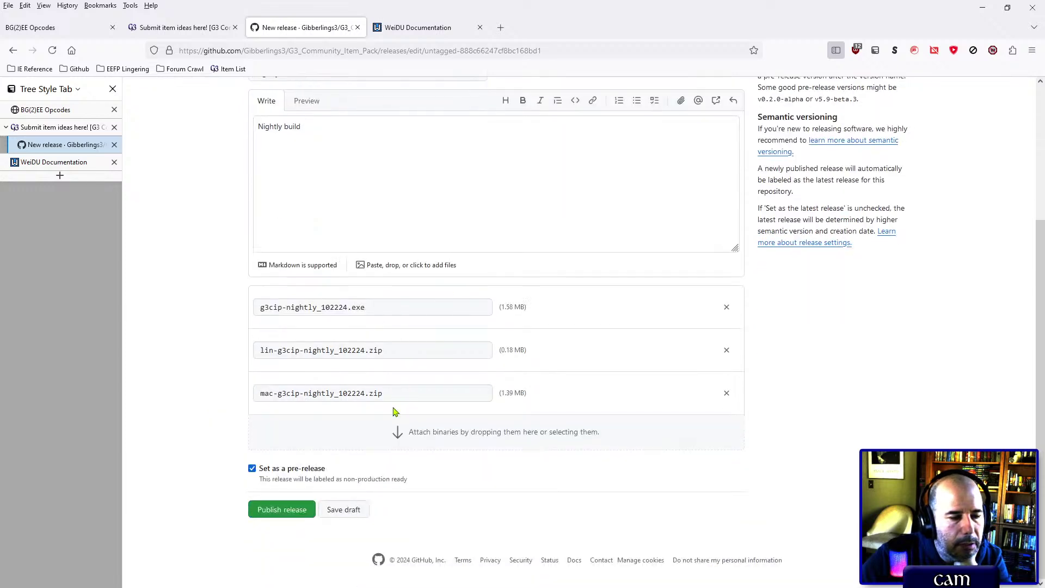
{"action": "scroll", "coordinate": [392, 411], "scroll_direction": "up", "scroll_amount": 5}
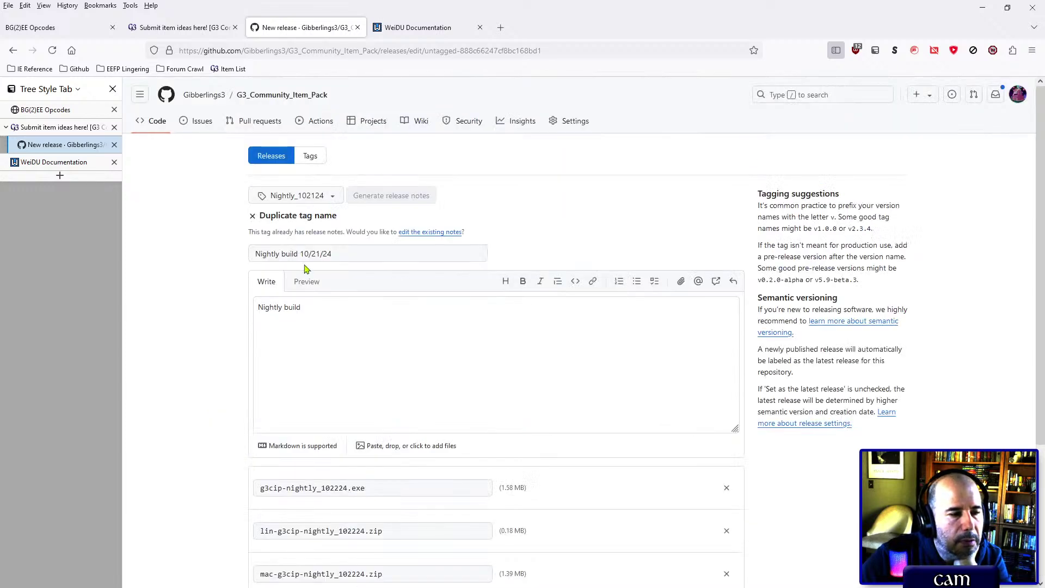
{"action": "scroll", "coordinate": [252, 315], "scroll_direction": "down", "scroll_amount": 4}
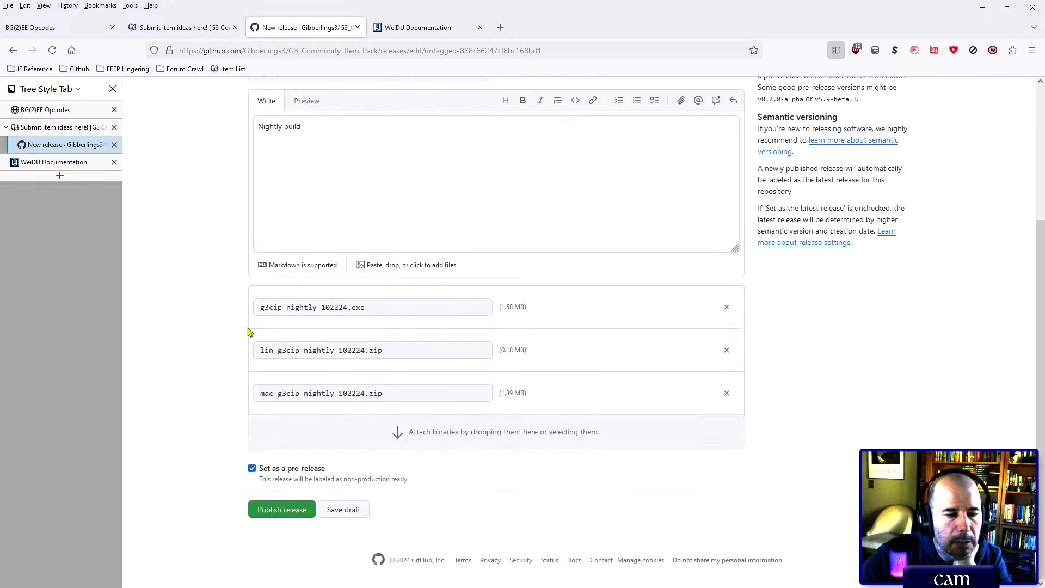
{"action": "left_click", "coordinate": [287, 514]}
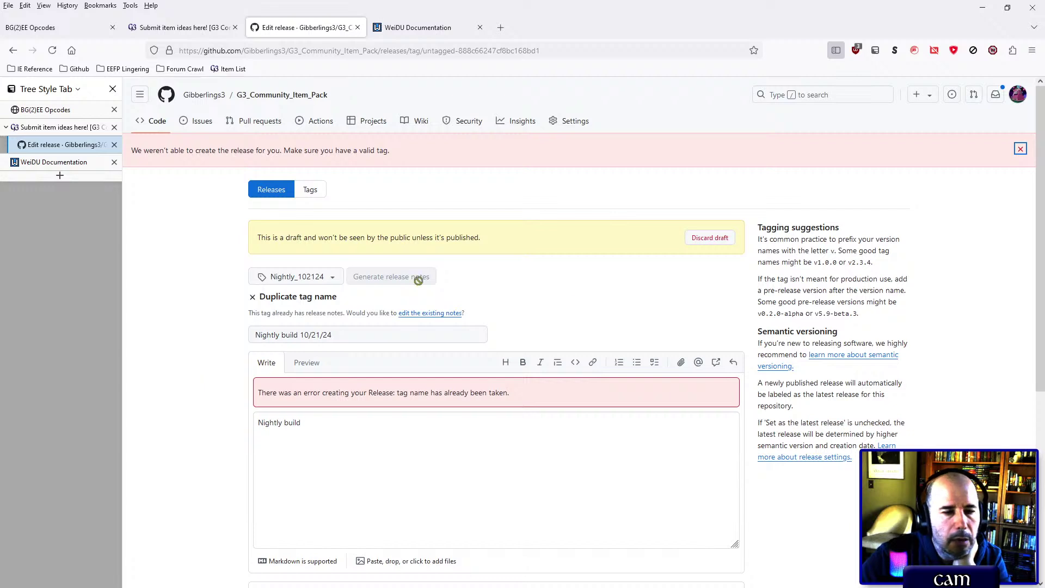
{"action": "scroll", "coordinate": [315, 374], "scroll_direction": "down", "scroll_amount": 1}
{"action": "scroll", "coordinate": [315, 374], "scroll_direction": "down", "scroll_amount": 4}
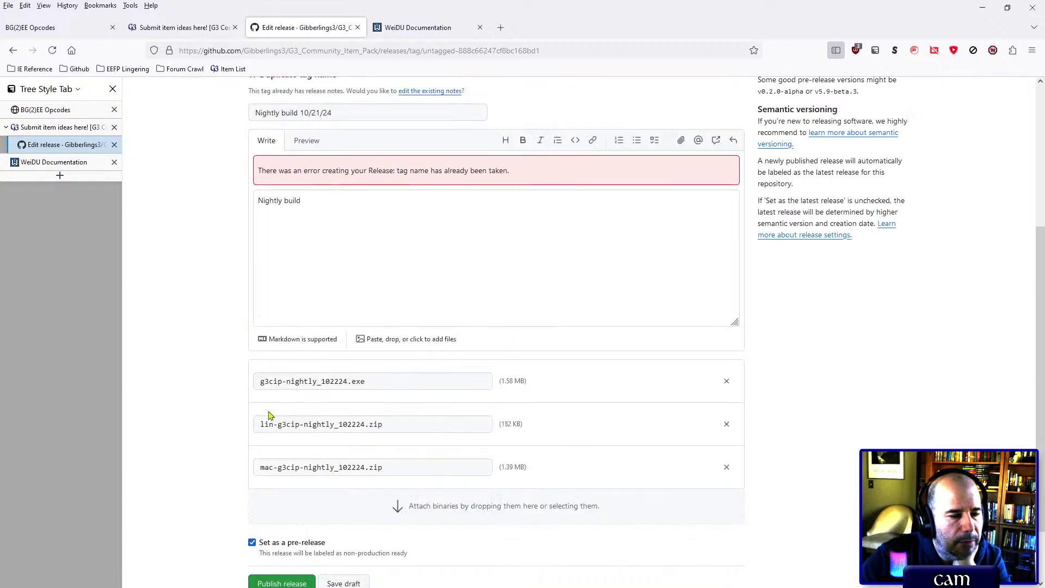
{"action": "left_click", "coordinate": [281, 516]}
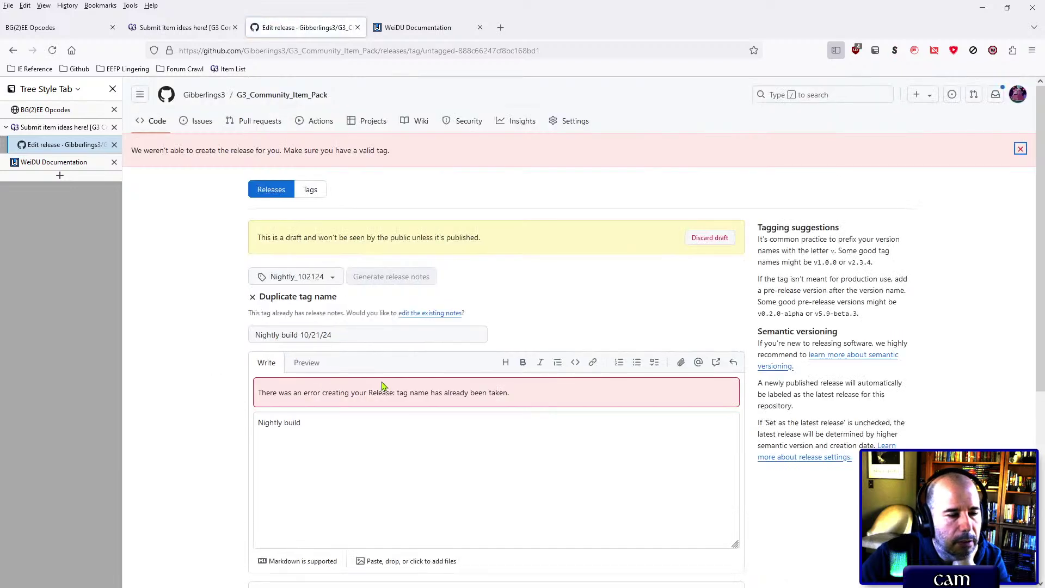
Step: Replace the release's tag with a new tag Nightly_102224 created on publish, and publish the pre-release
{"action": "left_click", "coordinate": [332, 278]}
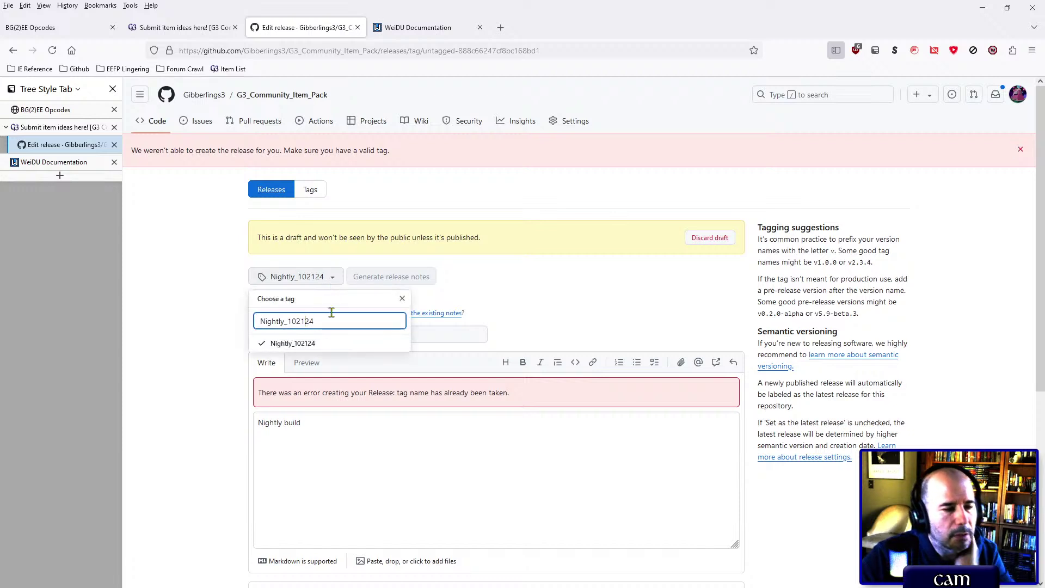
{"action": "type", "text": "2"}
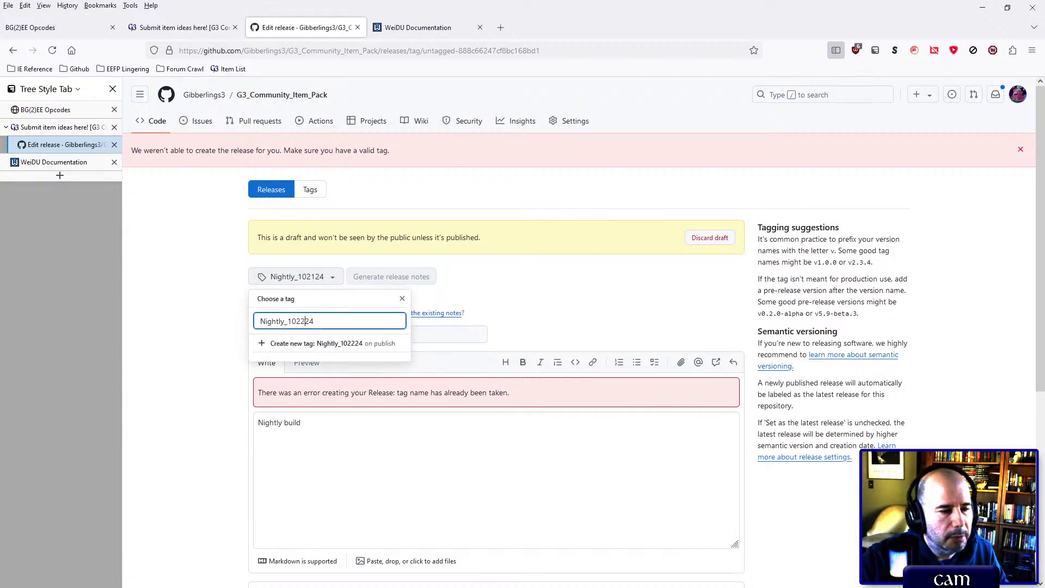
{"action": "left_click", "coordinate": [288, 344]}
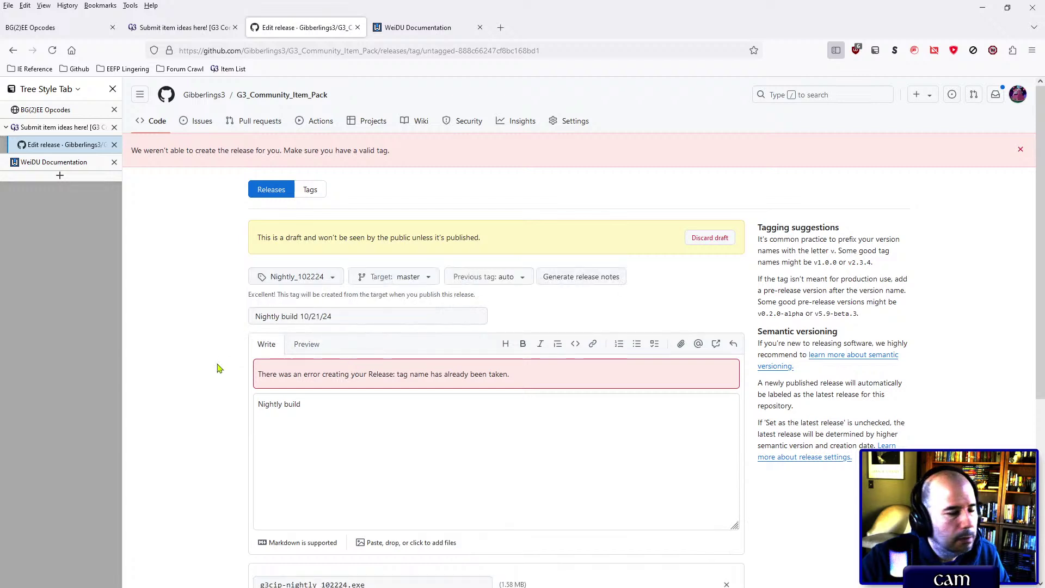
{"action": "scroll", "coordinate": [219, 369], "scroll_direction": "down", "scroll_amount": 5}
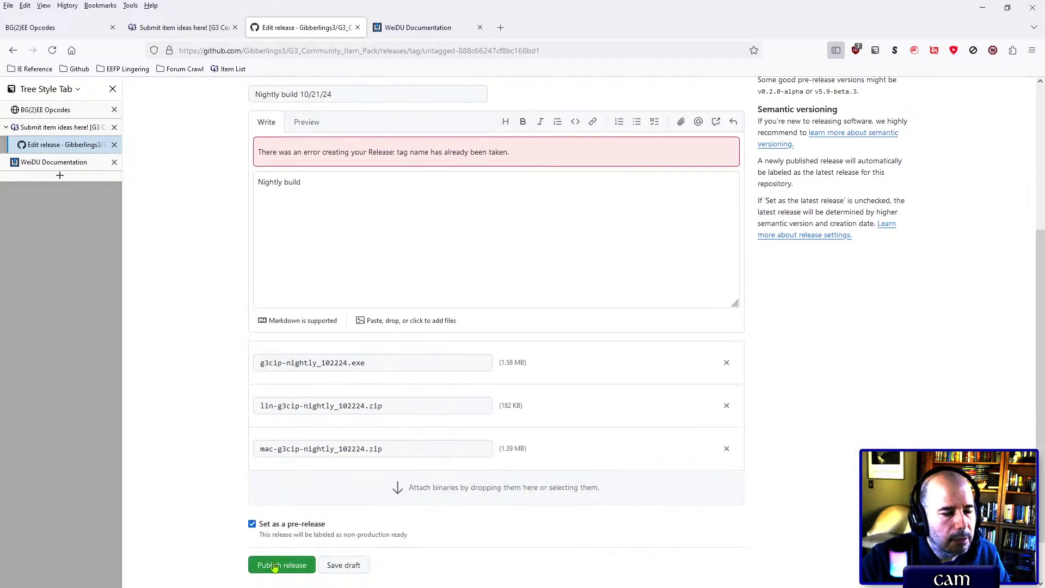
{"action": "left_click", "coordinate": [274, 565]}
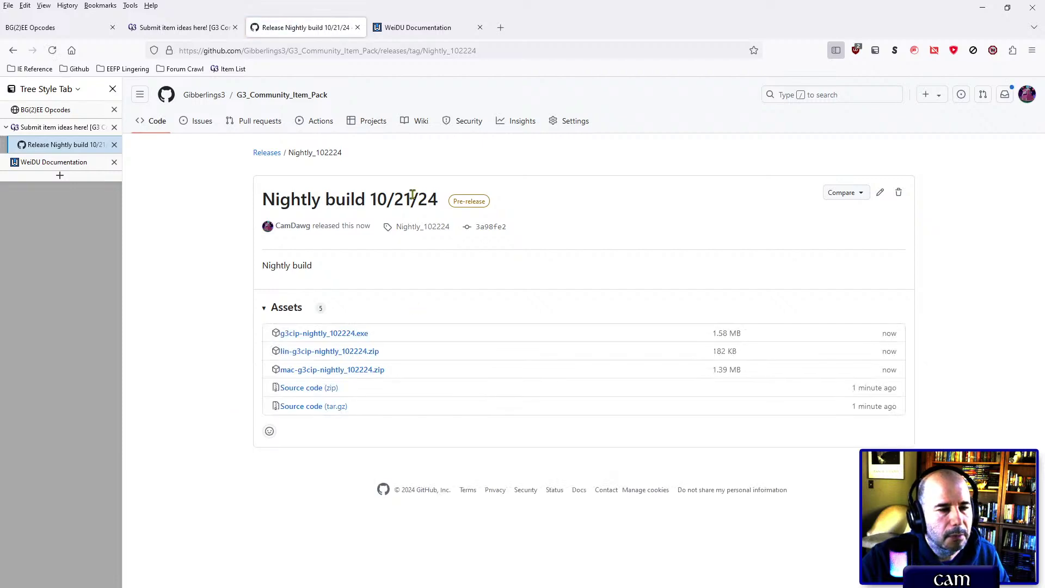
Step: Edit the published release's title to "Nightly build 10/22/24" and save the update
{"action": "left_click", "coordinate": [881, 193]}
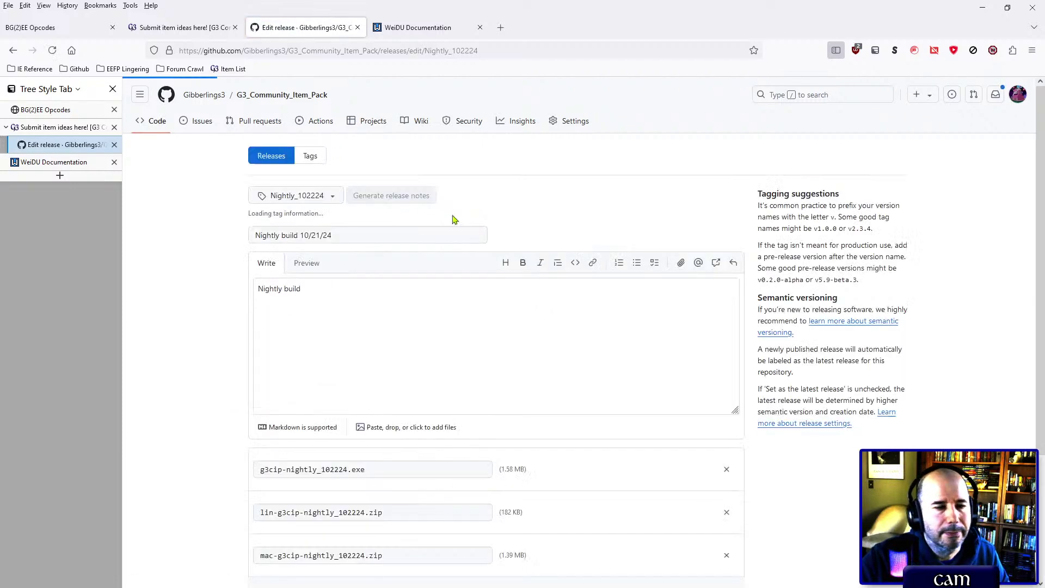
{"action": "double_click", "coordinate": [323, 238]}
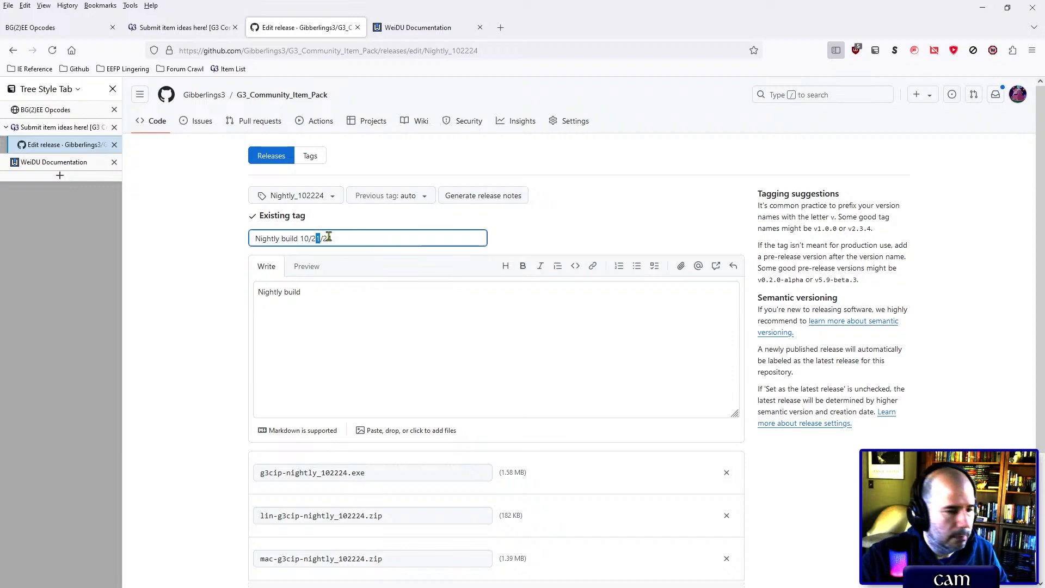
{"action": "type", "text": "2"}
{"action": "scroll", "coordinate": [364, 317], "scroll_direction": "down", "scroll_amount": 3}
{"action": "left_click", "coordinate": [286, 508]}
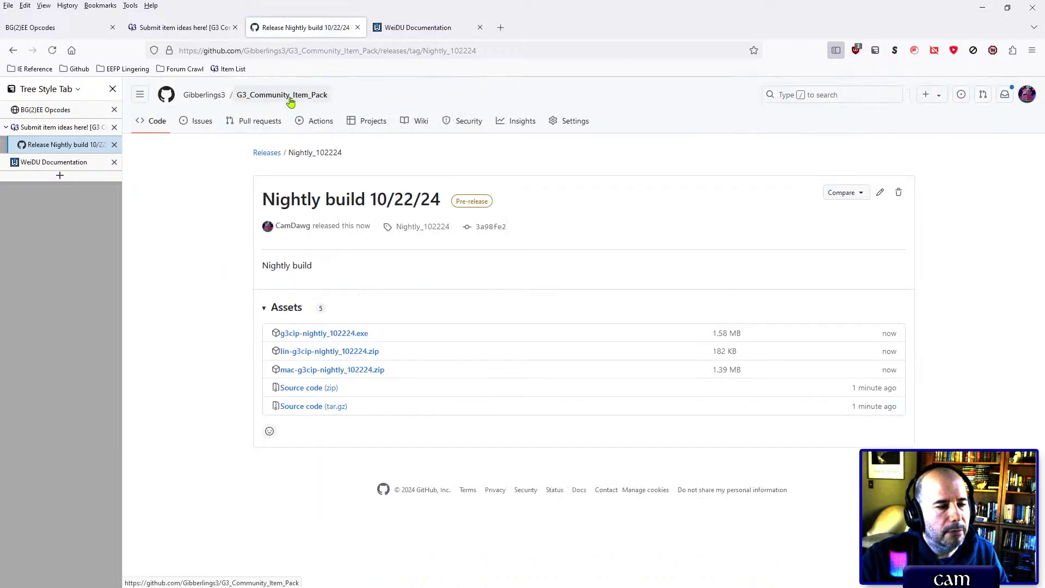
Step: Check the assets of Nightly build 10/22/24 in the repository's releases list, and open the .github/workflows folder
{"action": "left_click", "coordinate": [290, 102]}
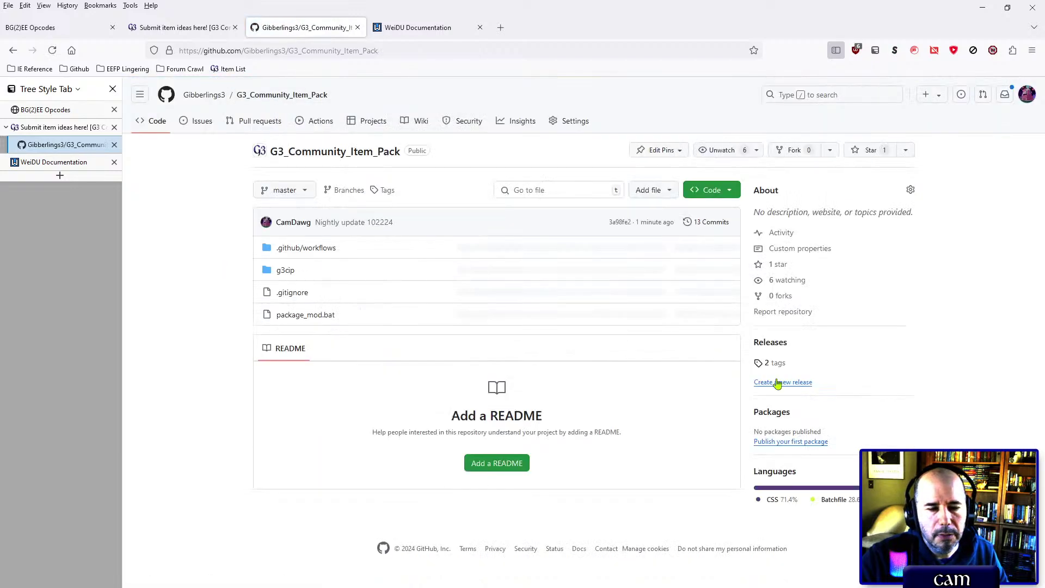
{"action": "left_click", "coordinate": [777, 383]}
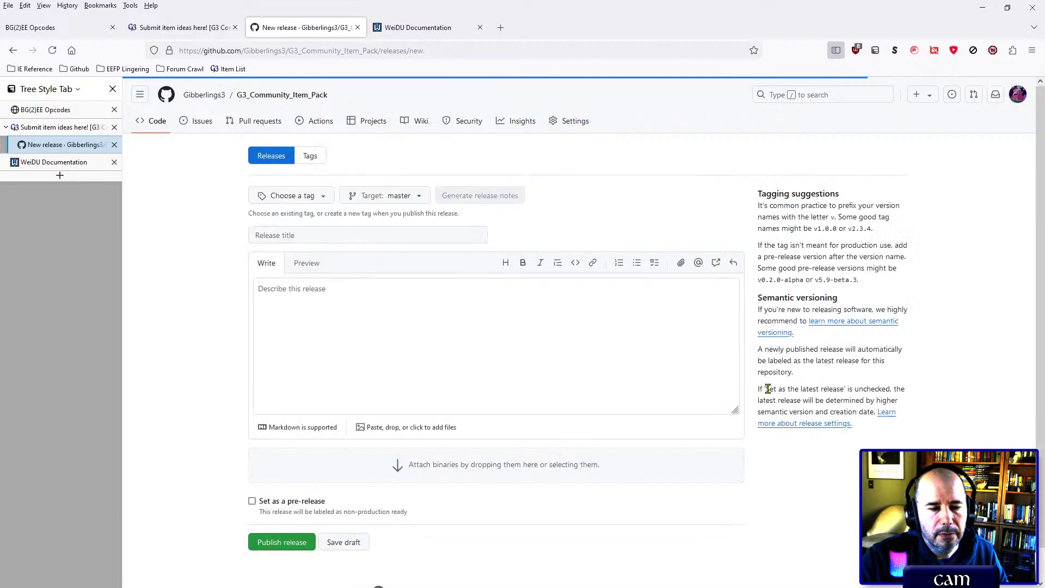
{"action": "left_click", "coordinate": [14, 50]}
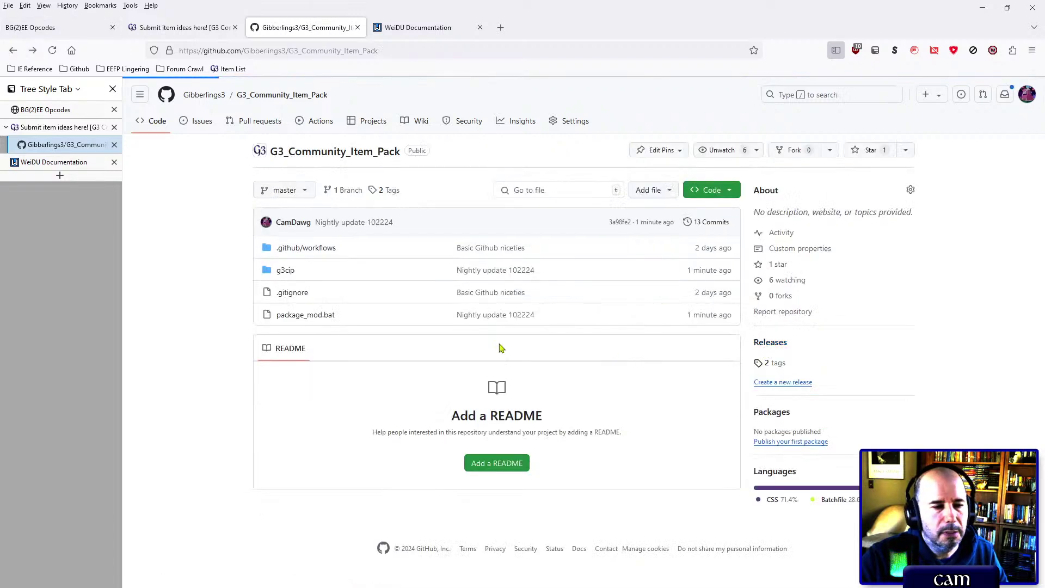
{"action": "key", "text": "alt+Left"}
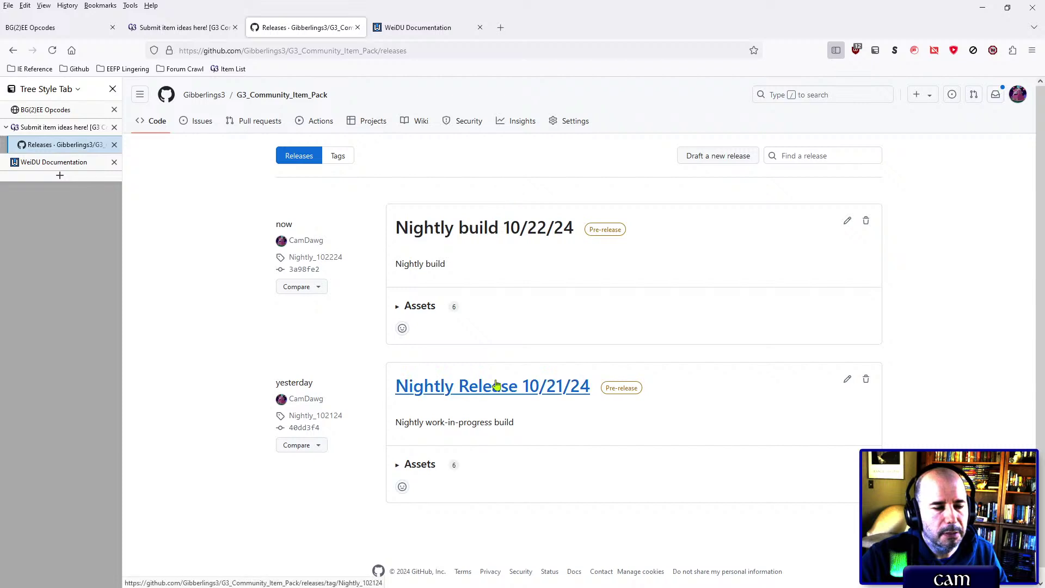
{"action": "left_click", "coordinate": [397, 307]}
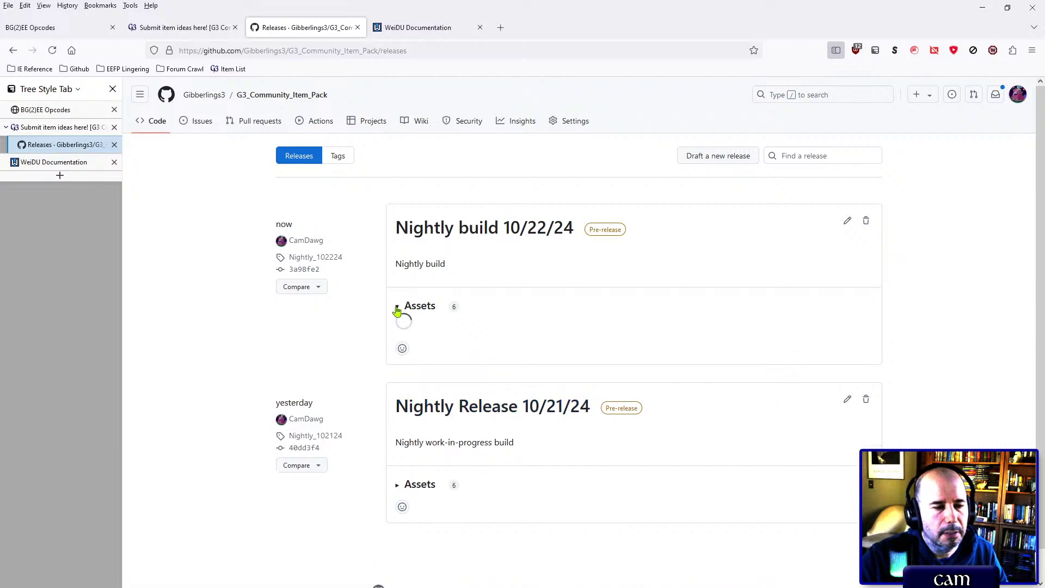
{"action": "scroll", "coordinate": [599, 356], "scroll_direction": "down", "scroll_amount": 1}
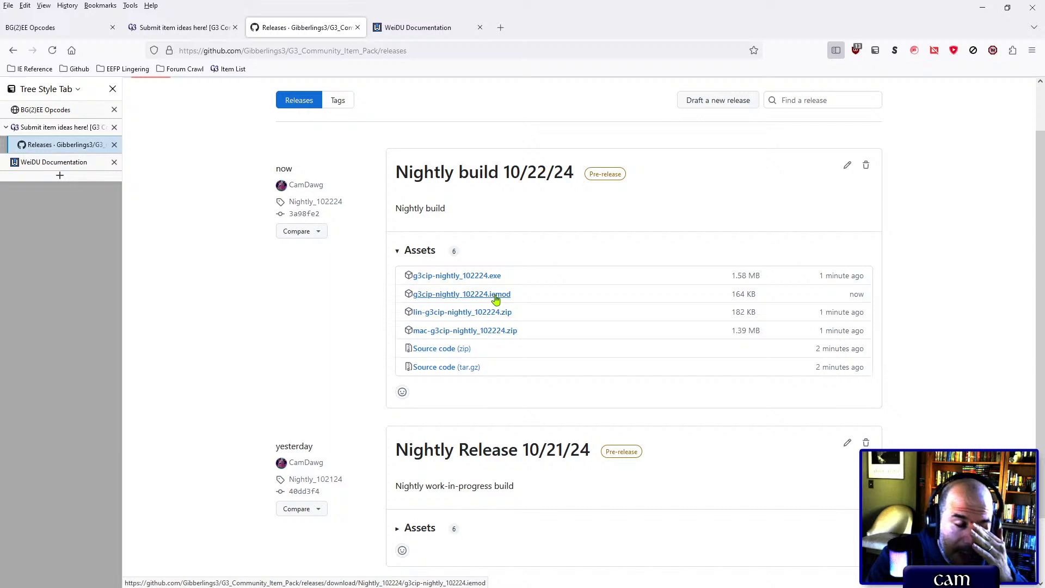
{"action": "scroll", "coordinate": [479, 302], "scroll_direction": "up", "scroll_amount": 1}
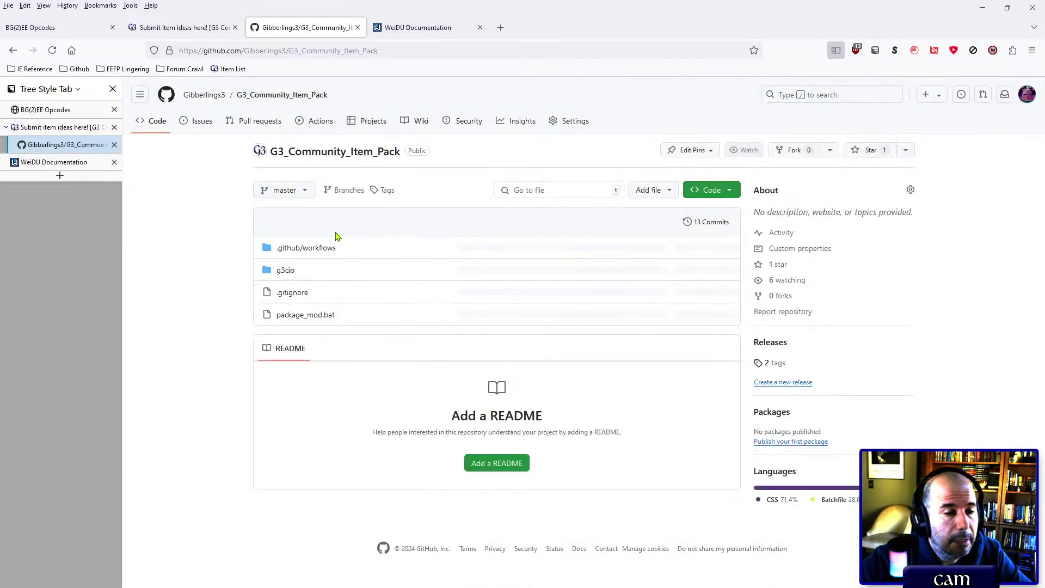
{"action": "left_click", "coordinate": [321, 254]}
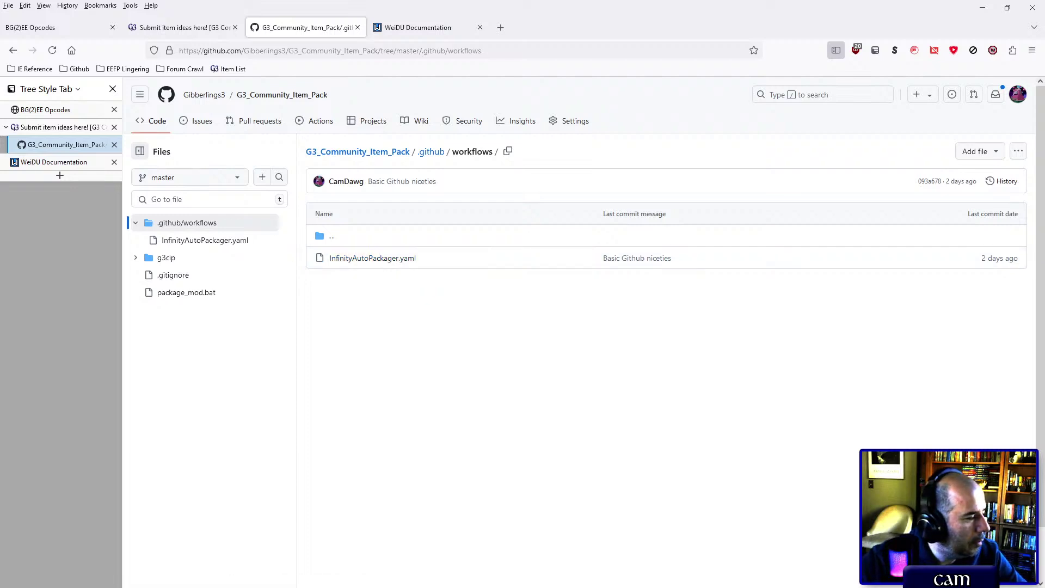
Step: Switch to Near Infinity, open SHOUTIDS.IDS from the IDS resources, and highlight entries 123 HEALME through 126 SOLAR_STANCE
{"action": "key", "text": "alt+Tab"}
{"action": "left_click", "coordinate": [79, 210]}
{"action": "key", "text": "Left"}
{"action": "key", "text": "Left"}
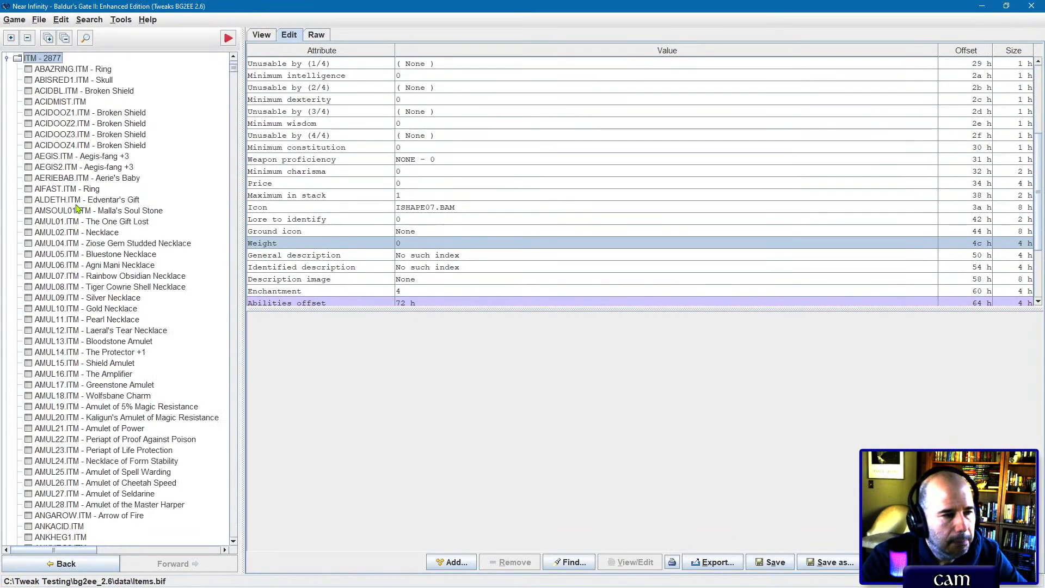
{"action": "key", "text": "Up"}
{"action": "key", "text": "Up"}
{"action": "key", "text": "Right"}
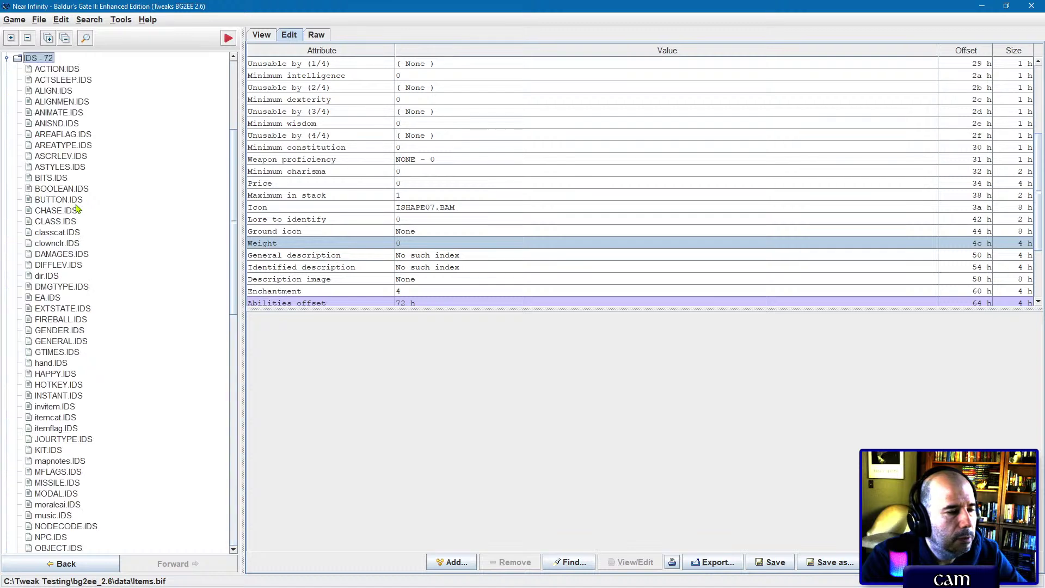
{"action": "key", "text": "s"}
{"action": "key", "text": "h"}
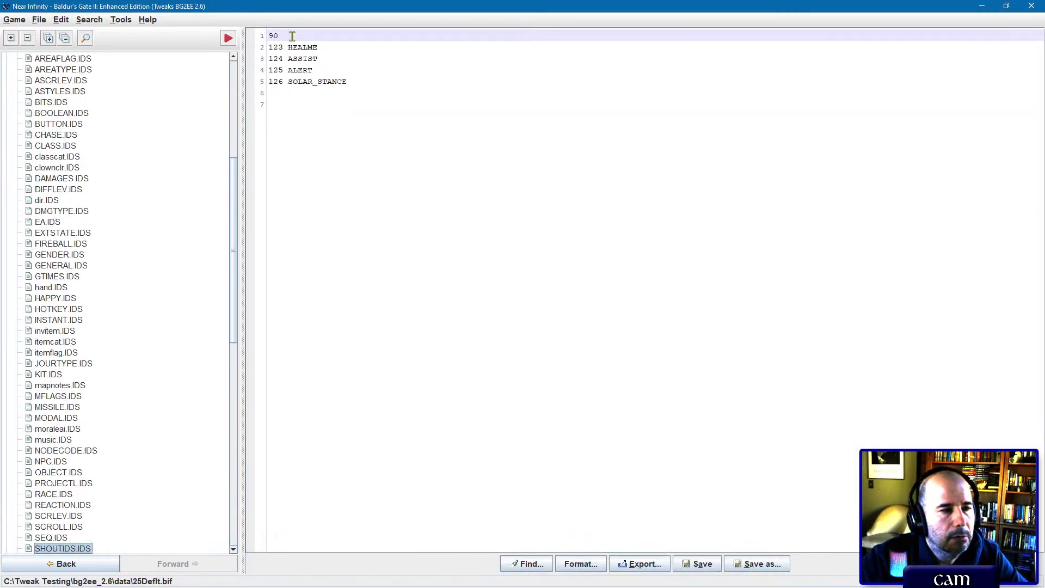
{"action": "left_click_drag", "start_coordinate": [270, 47], "coordinate": [394, 85]}
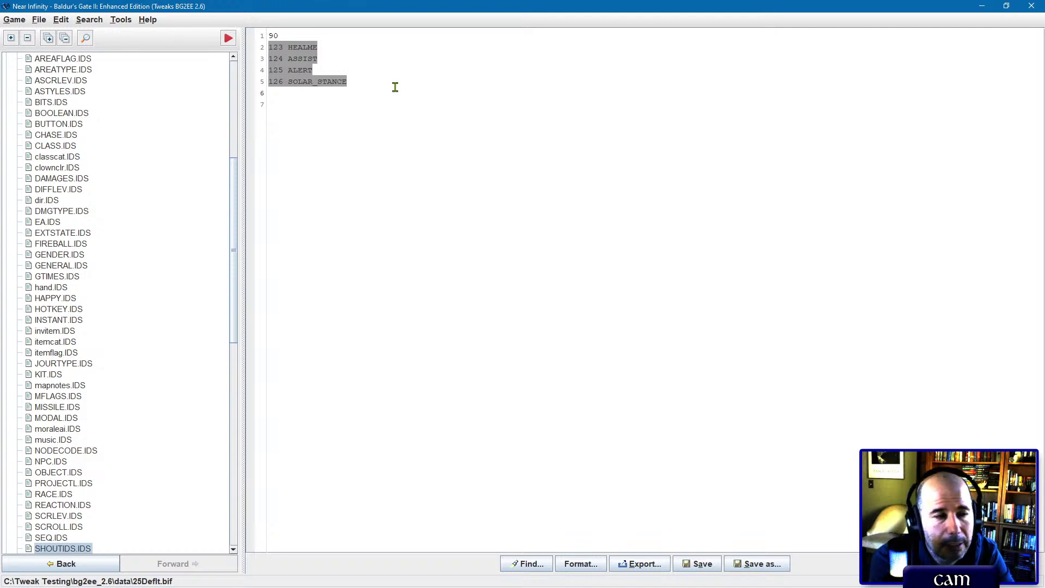
Step: Search the text of all BCS files for "SHout("
{"action": "left_click", "coordinate": [82, 21]}
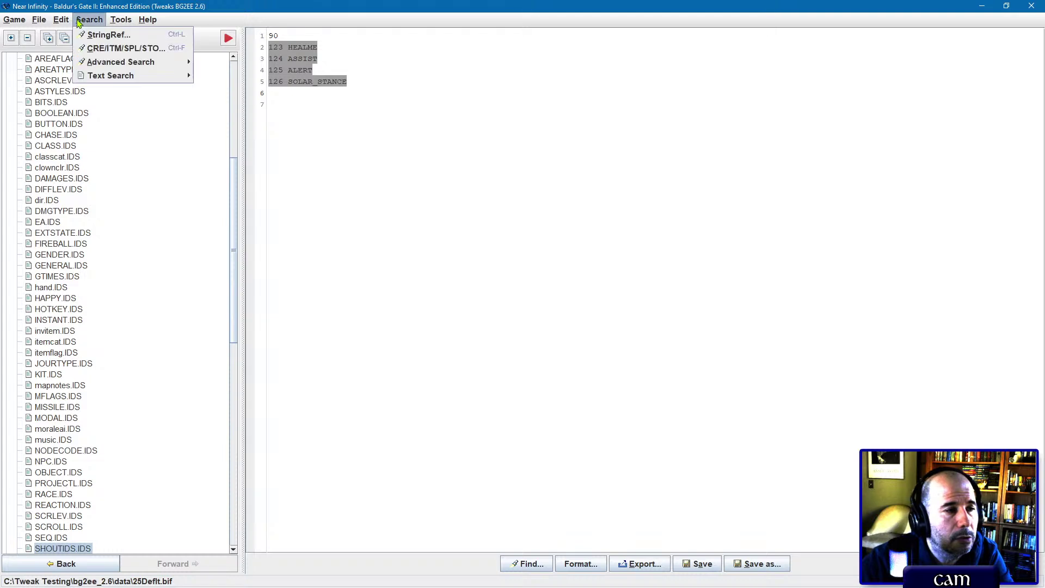
{"action": "mouse_move", "coordinate": [131, 79]}
{"action": "left_click", "coordinate": [205, 92]}
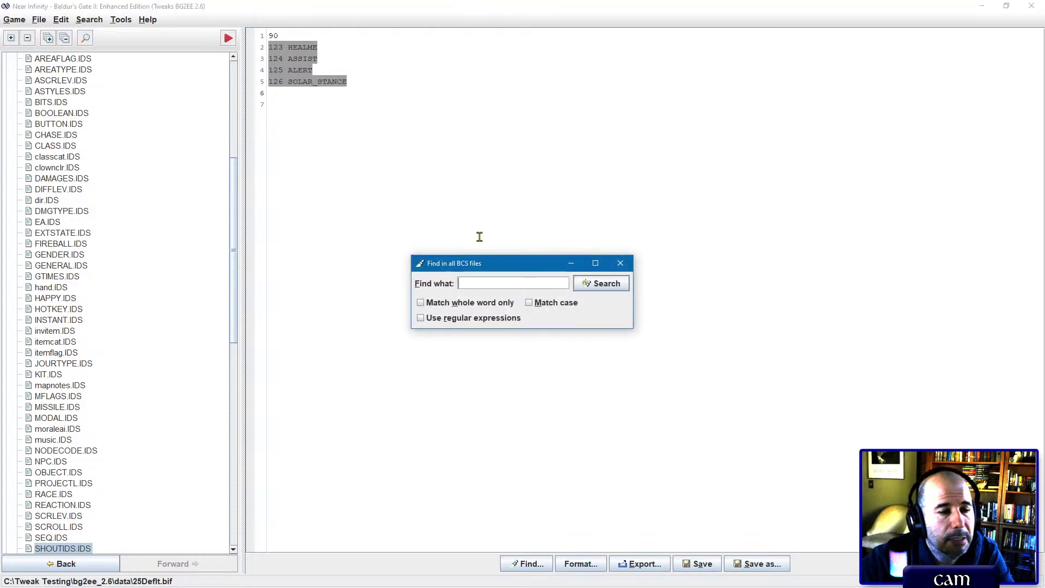
{"action": "type", "text": "SHout("}
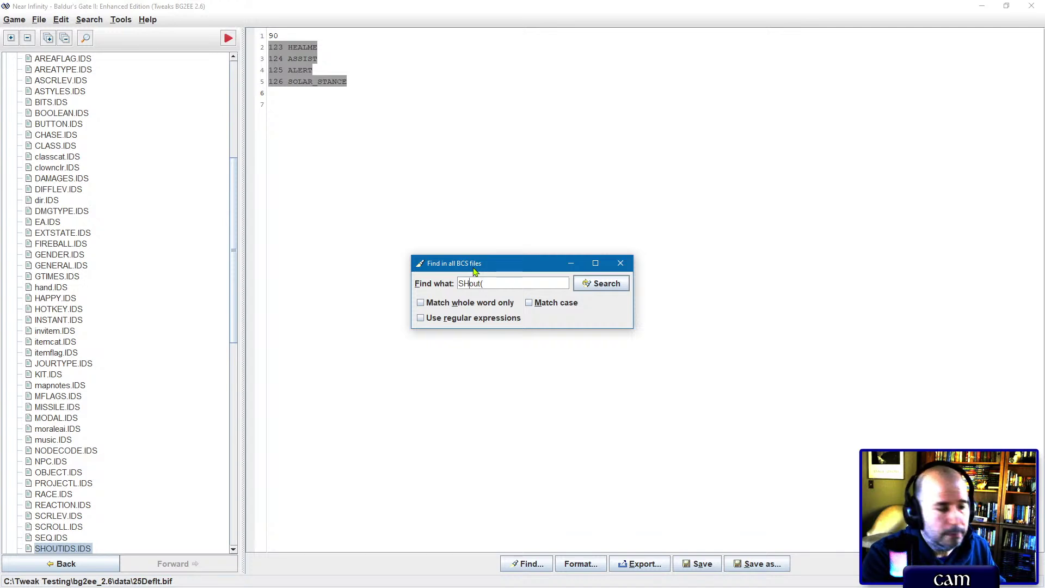
{"action": "key", "text": "Return"}
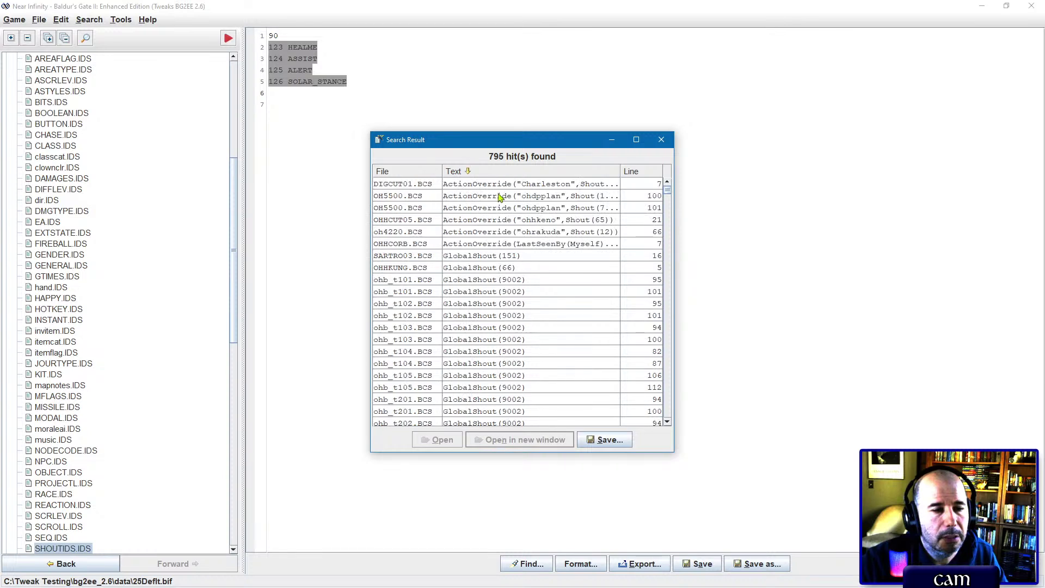
Step: Examine the search results in a maximized window, comparing the shout numbers used by the ActionOverride, GlobalShout and Shout(ASSIST) calls
{"action": "left_click", "coordinate": [505, 282]}
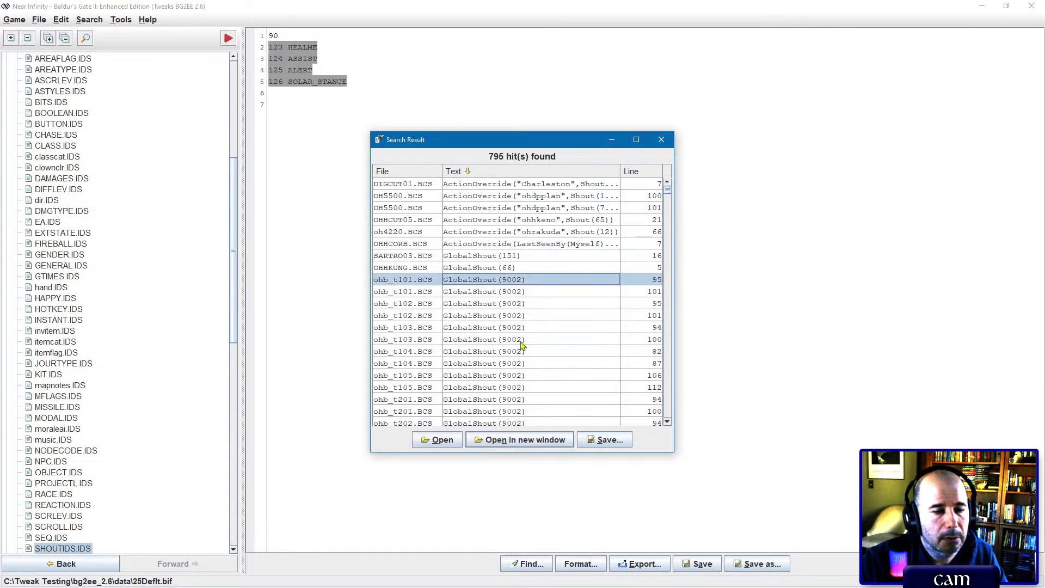
{"action": "left_click", "coordinate": [508, 265]}
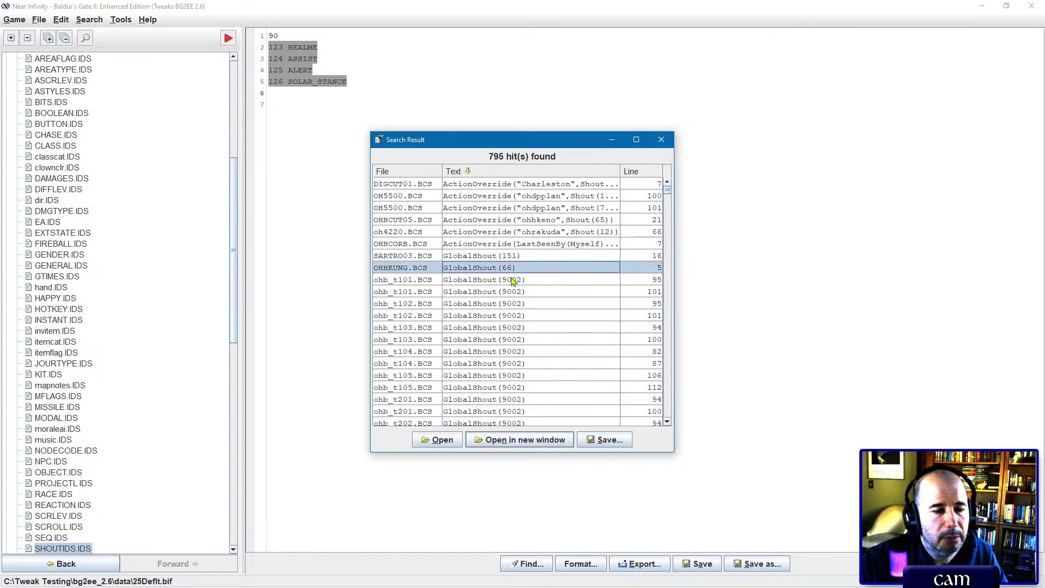
{"action": "left_click", "coordinate": [513, 280]}
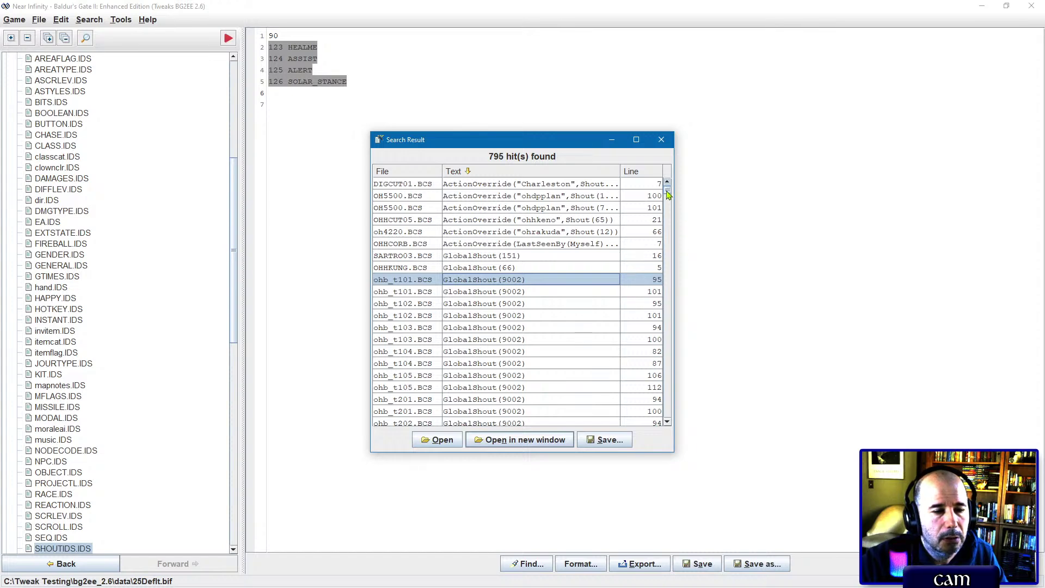
{"action": "left_click_drag", "start_coordinate": [668, 195], "coordinate": [675, 367]}
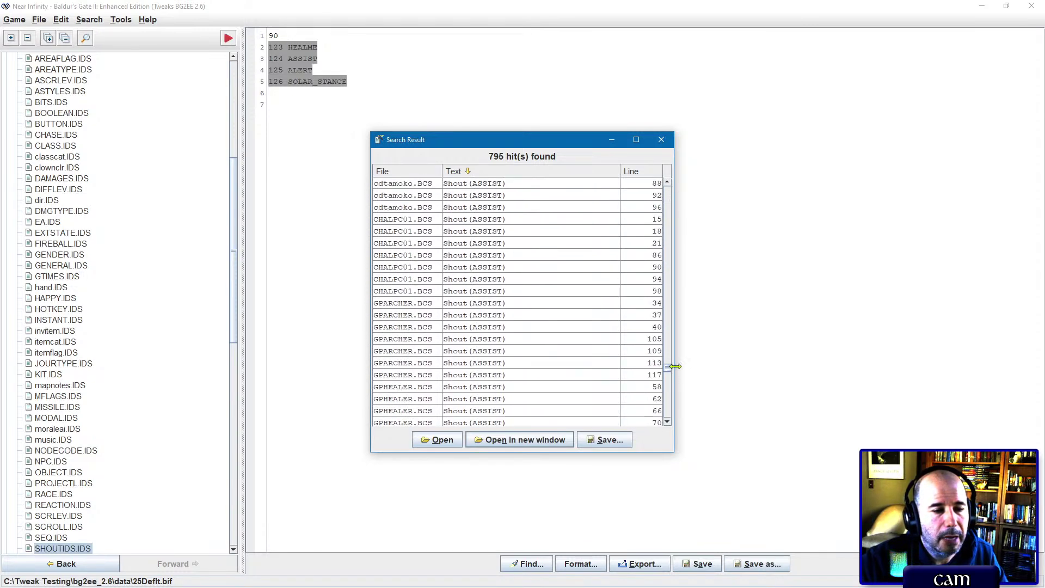
{"action": "left_click", "coordinate": [464, 267]}
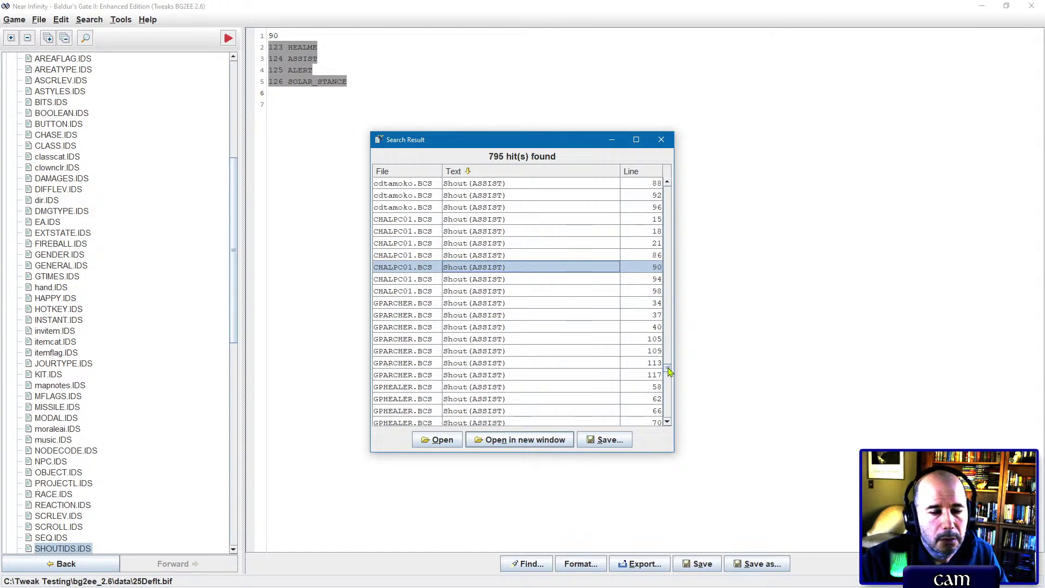
{"action": "mouse_move", "coordinate": [668, 368]}
{"action": "left_mouse_down"}
{"action": "mouse_move", "coordinate": [668, 422]}
{"action": "mouse_move", "coordinate": [692, 185]}
{"action": "left_mouse_up"}
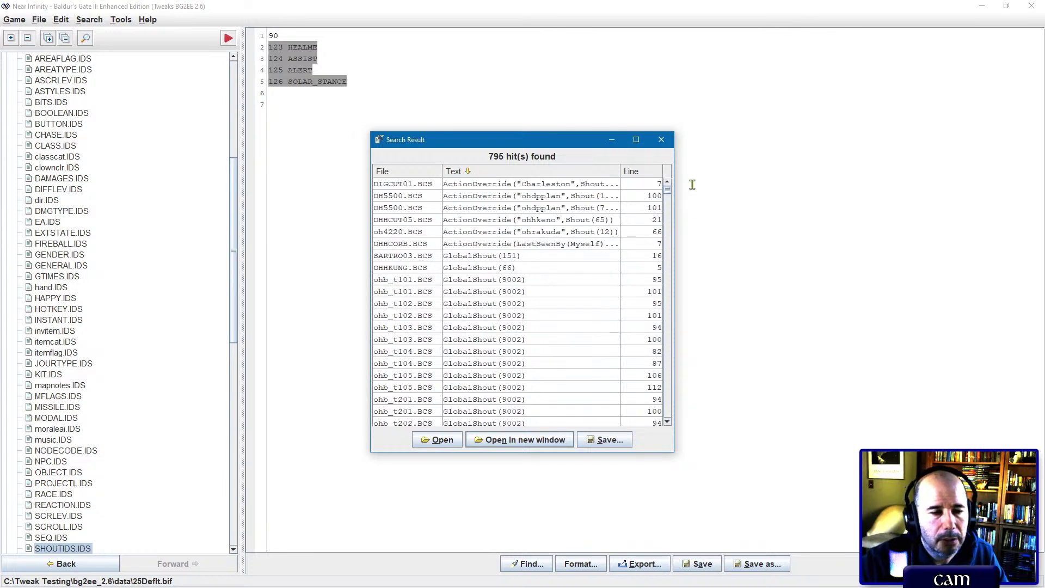
{"action": "left_click", "coordinate": [636, 140]}
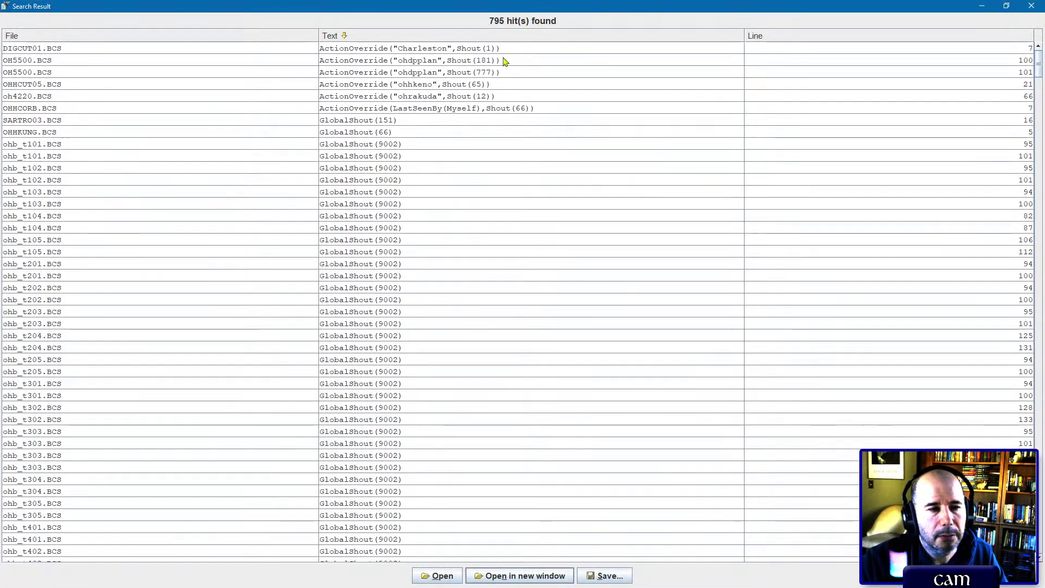
{"action": "left_click", "coordinate": [502, 75]}
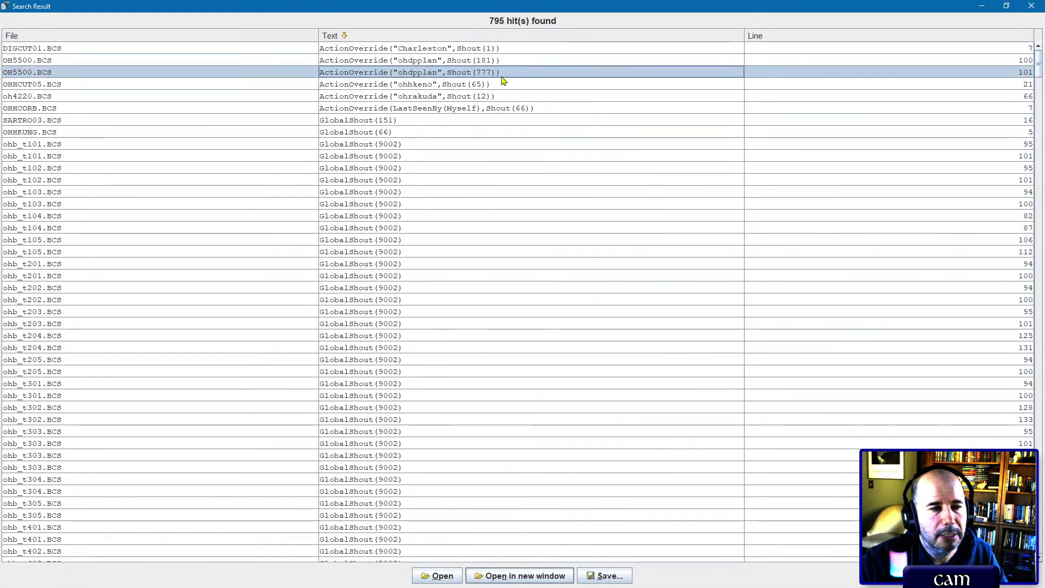
{"action": "left_click", "coordinate": [501, 85]}
{"action": "left_click", "coordinate": [501, 106]}
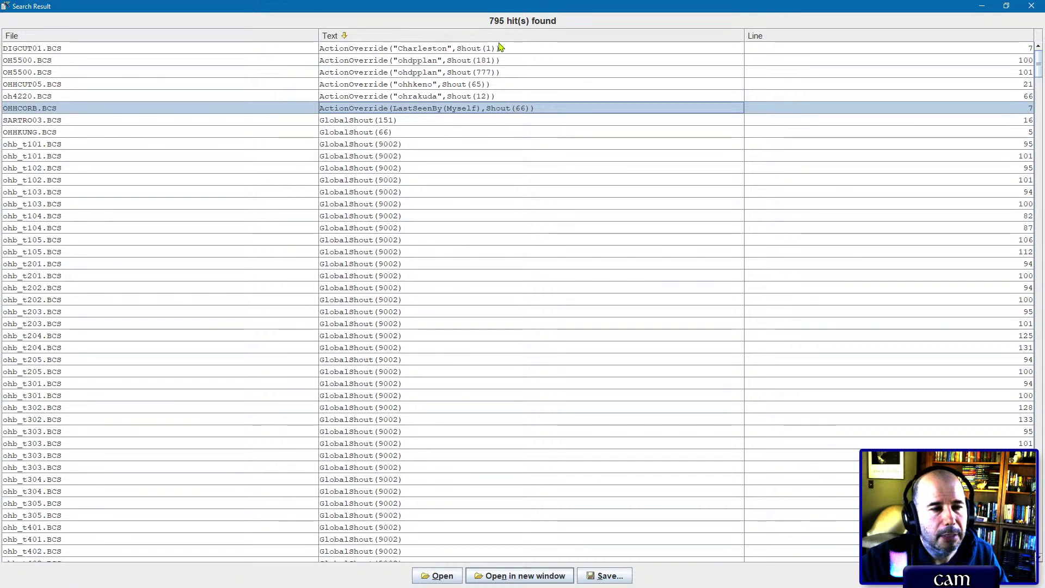
{"action": "left_click", "coordinate": [420, 144]}
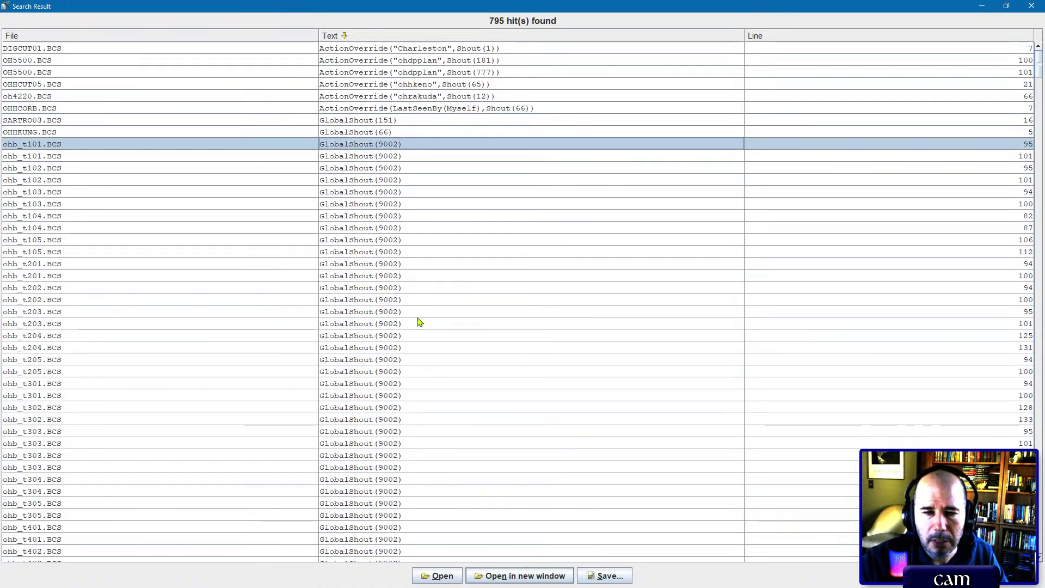